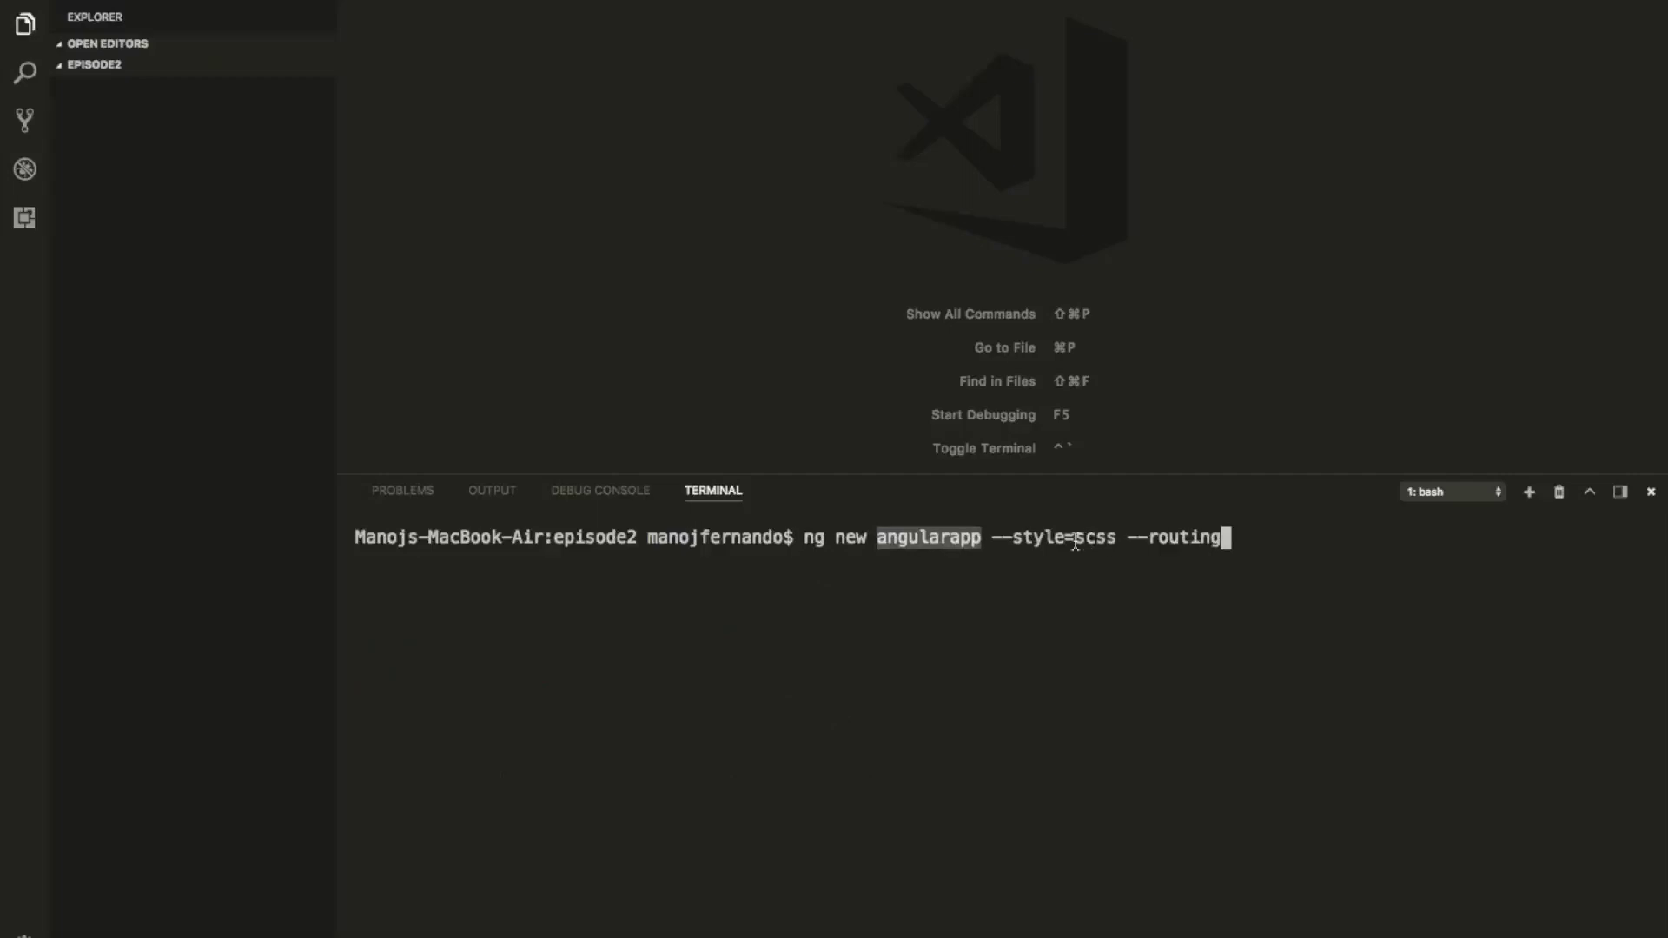
- Run ng new angularapp --style=scss --routing in the terminal to generate the Angular project
left_click(1244, 539)
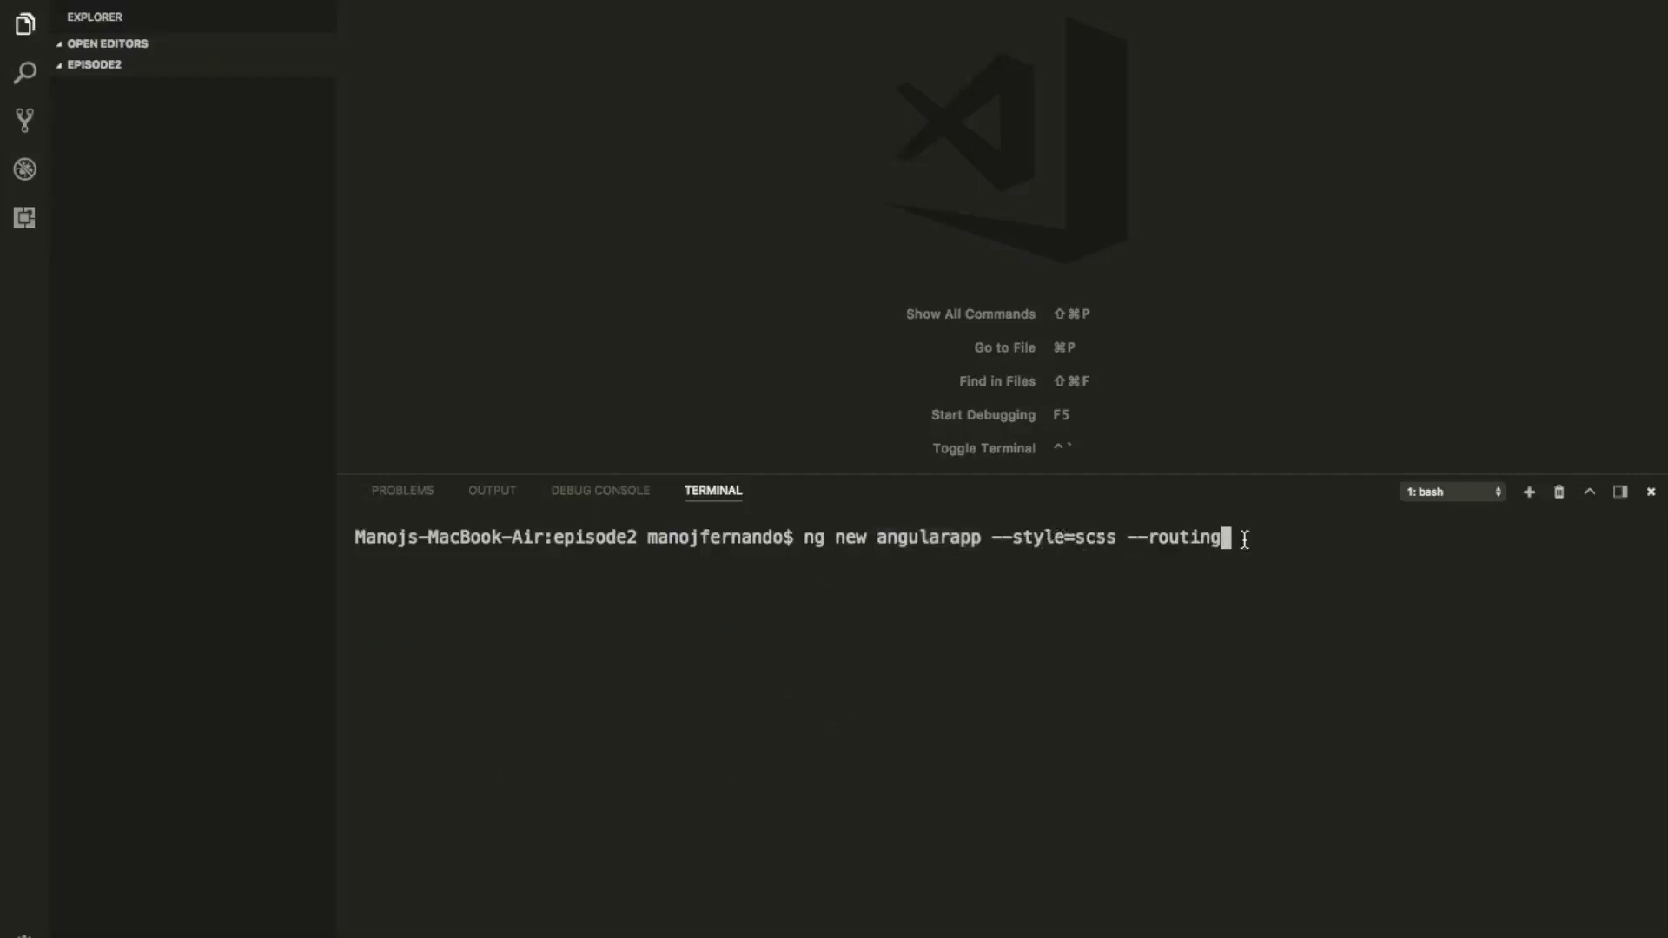
key("Return")
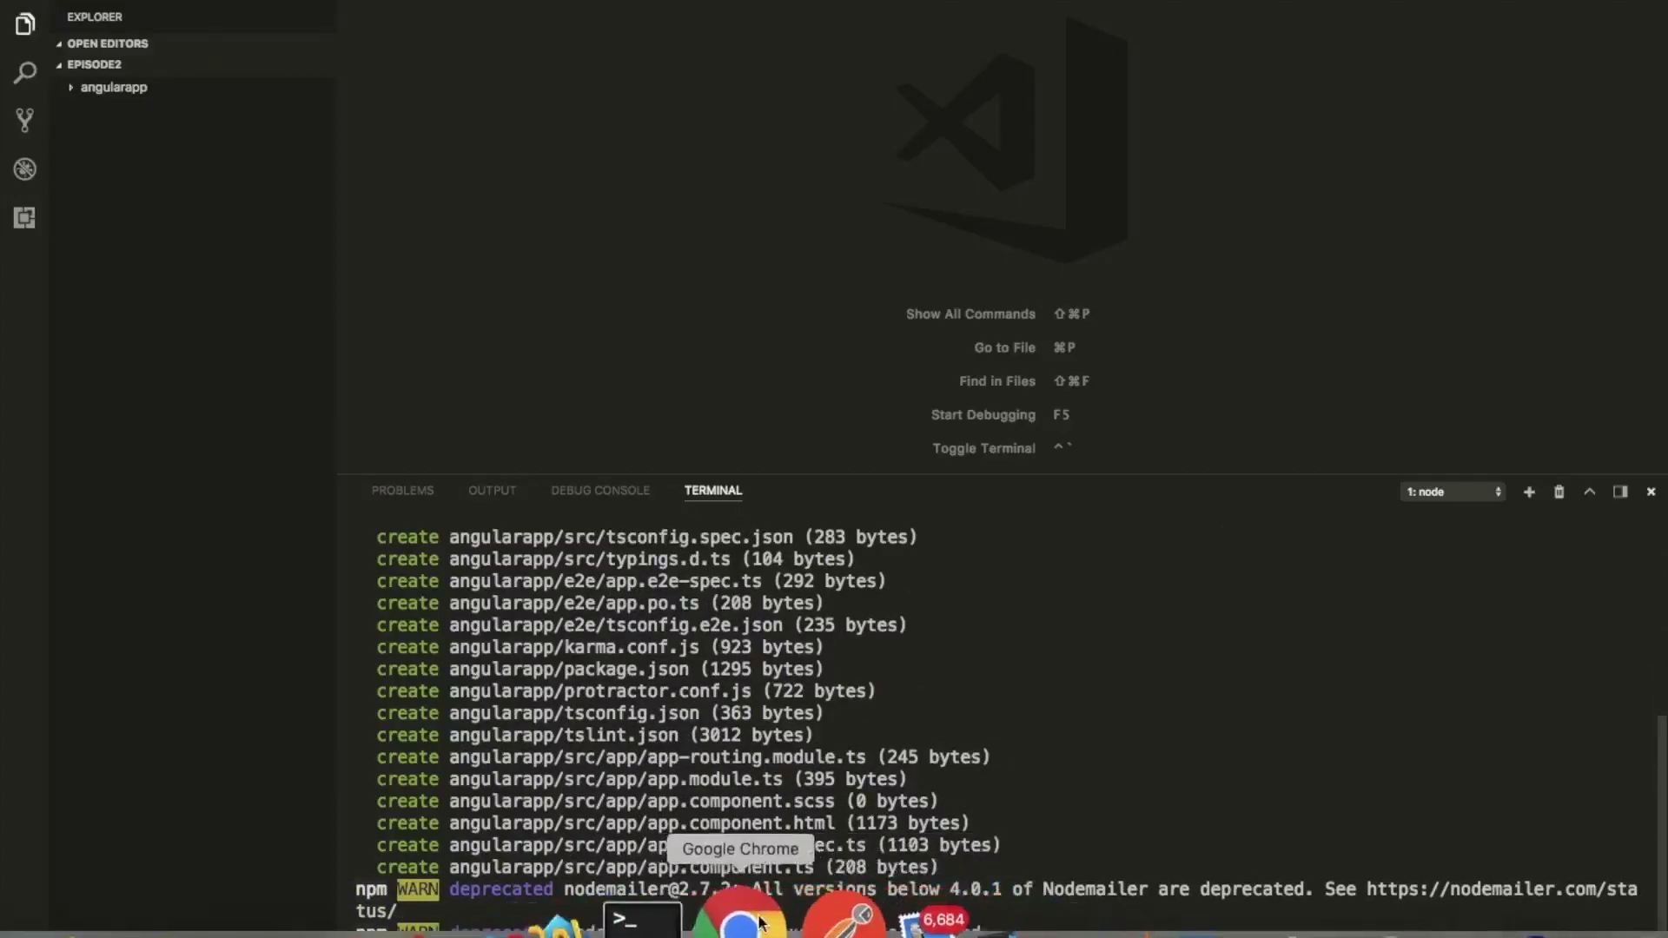
- Switch to Google Chrome, load the AWS console home page and open the S3 service
left_click(761, 923)
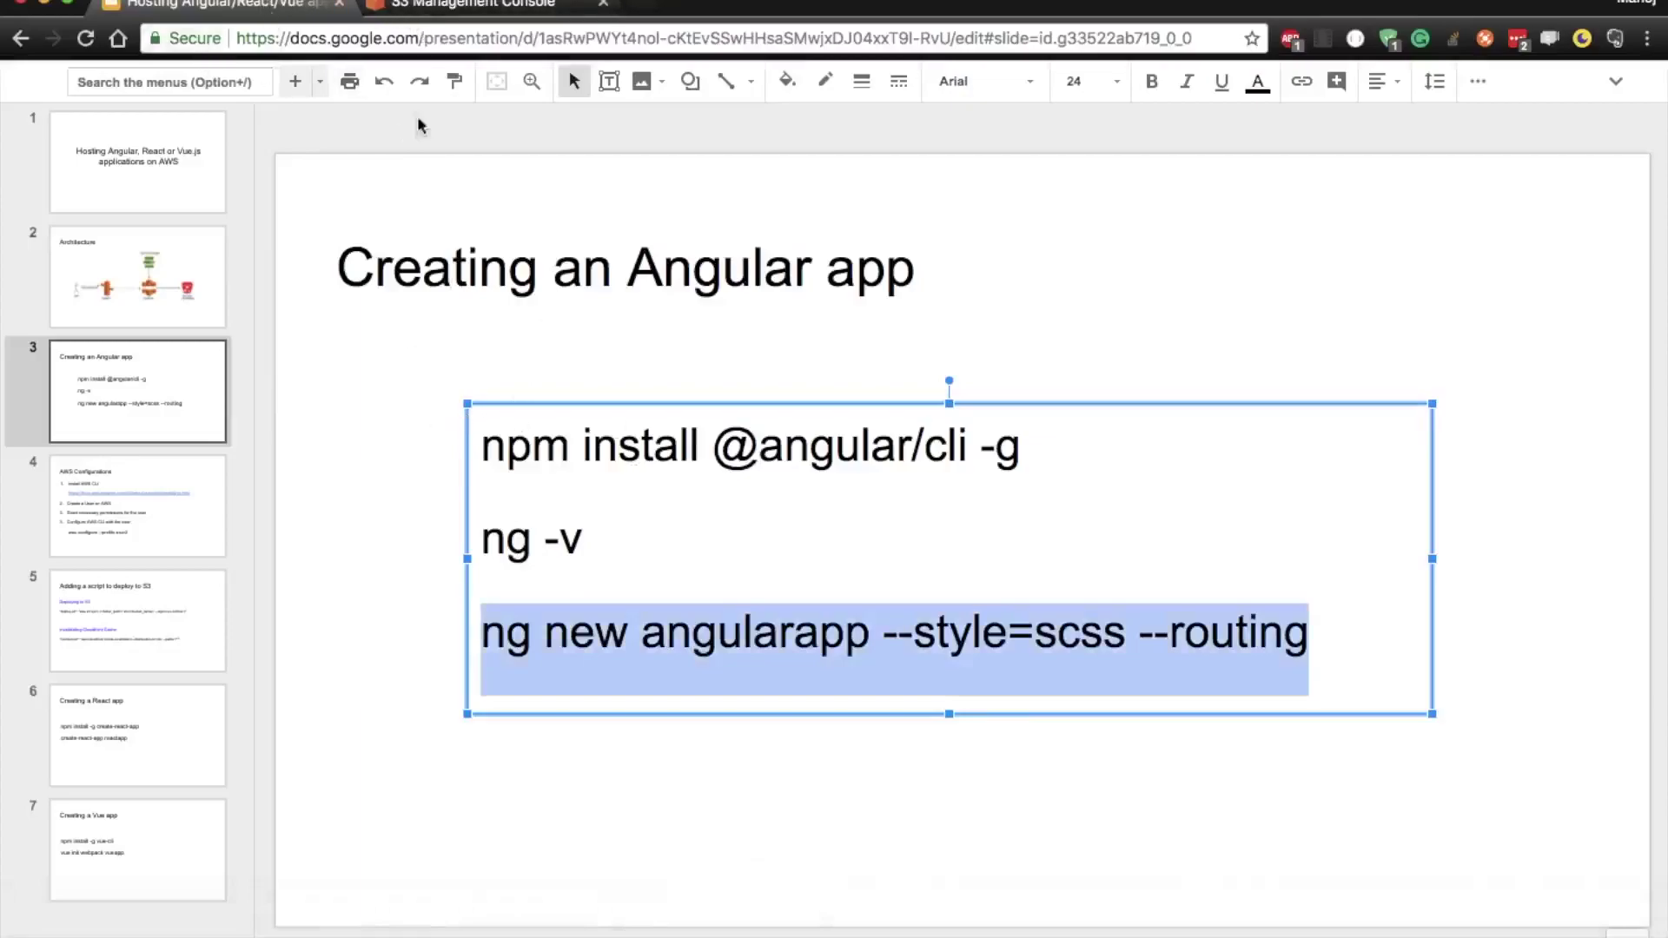
left_click(417, 207)
left_click(445, 5)
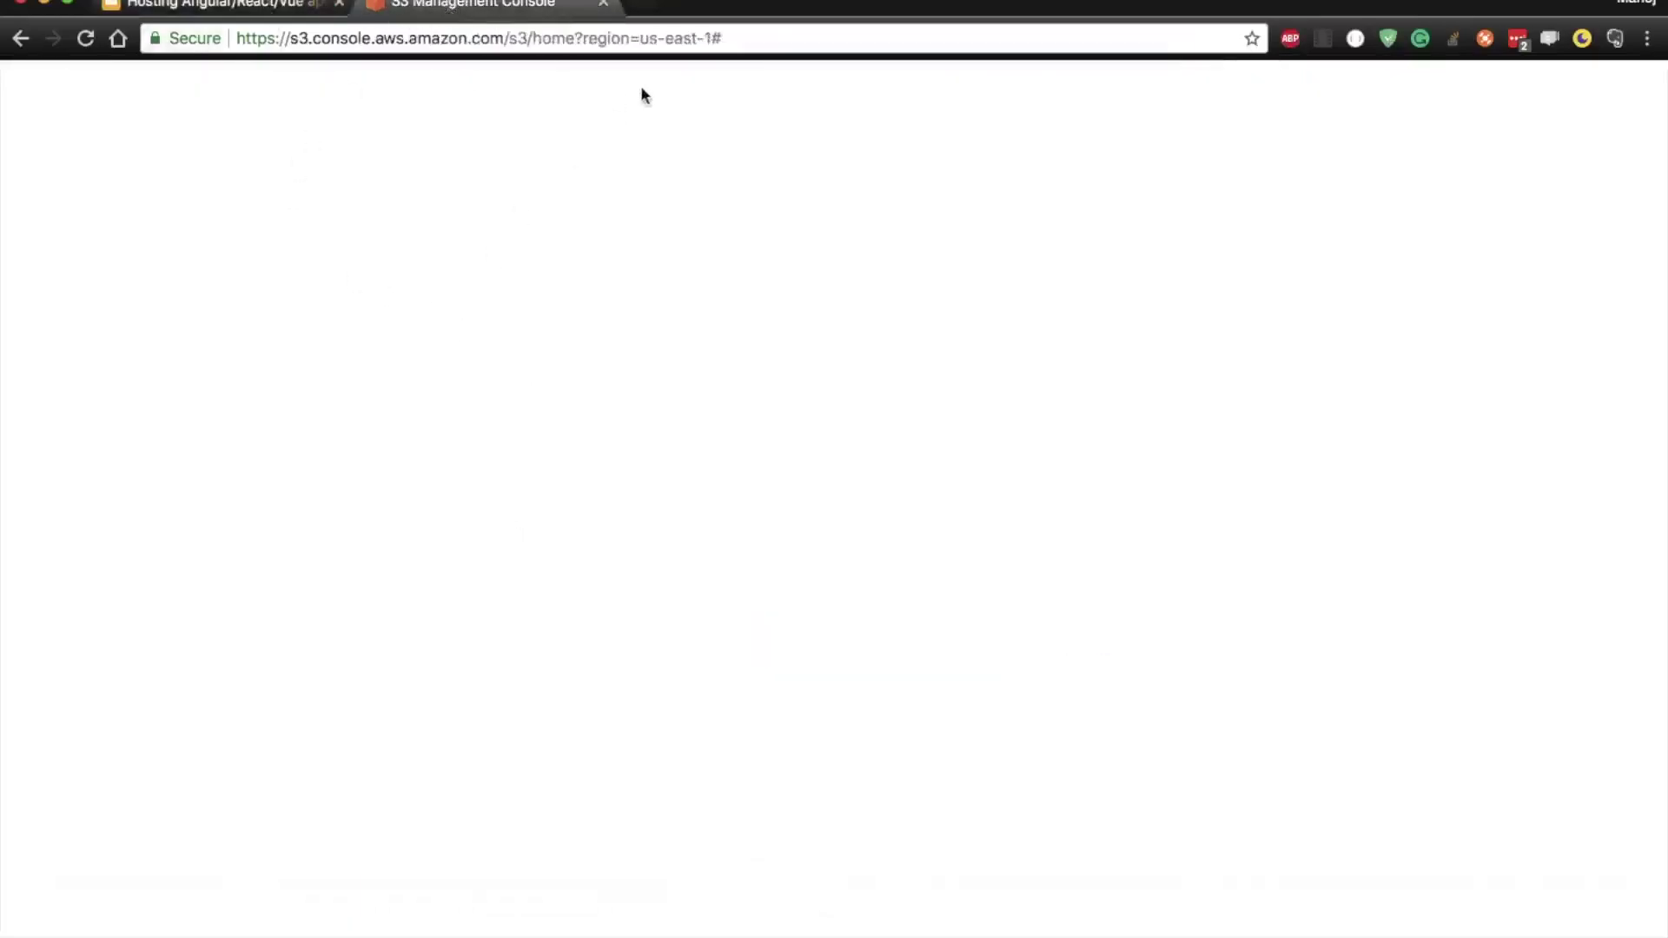
left_click_drag(511, 39, 1046, 65)
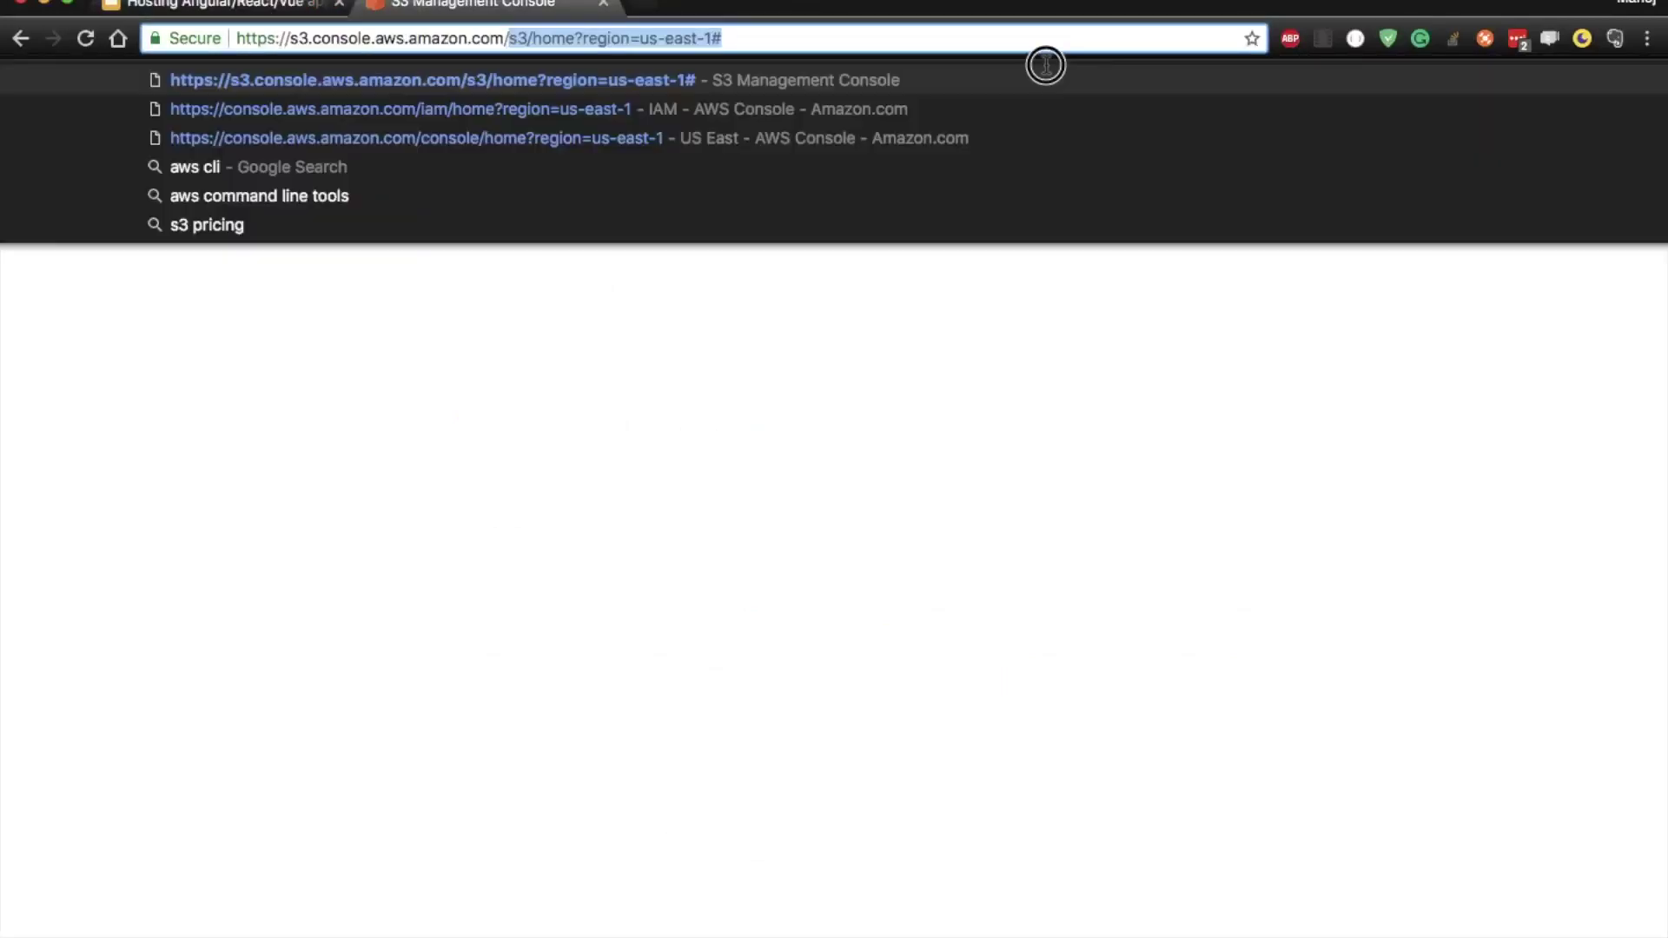
key("BackSpace")
key("Return")
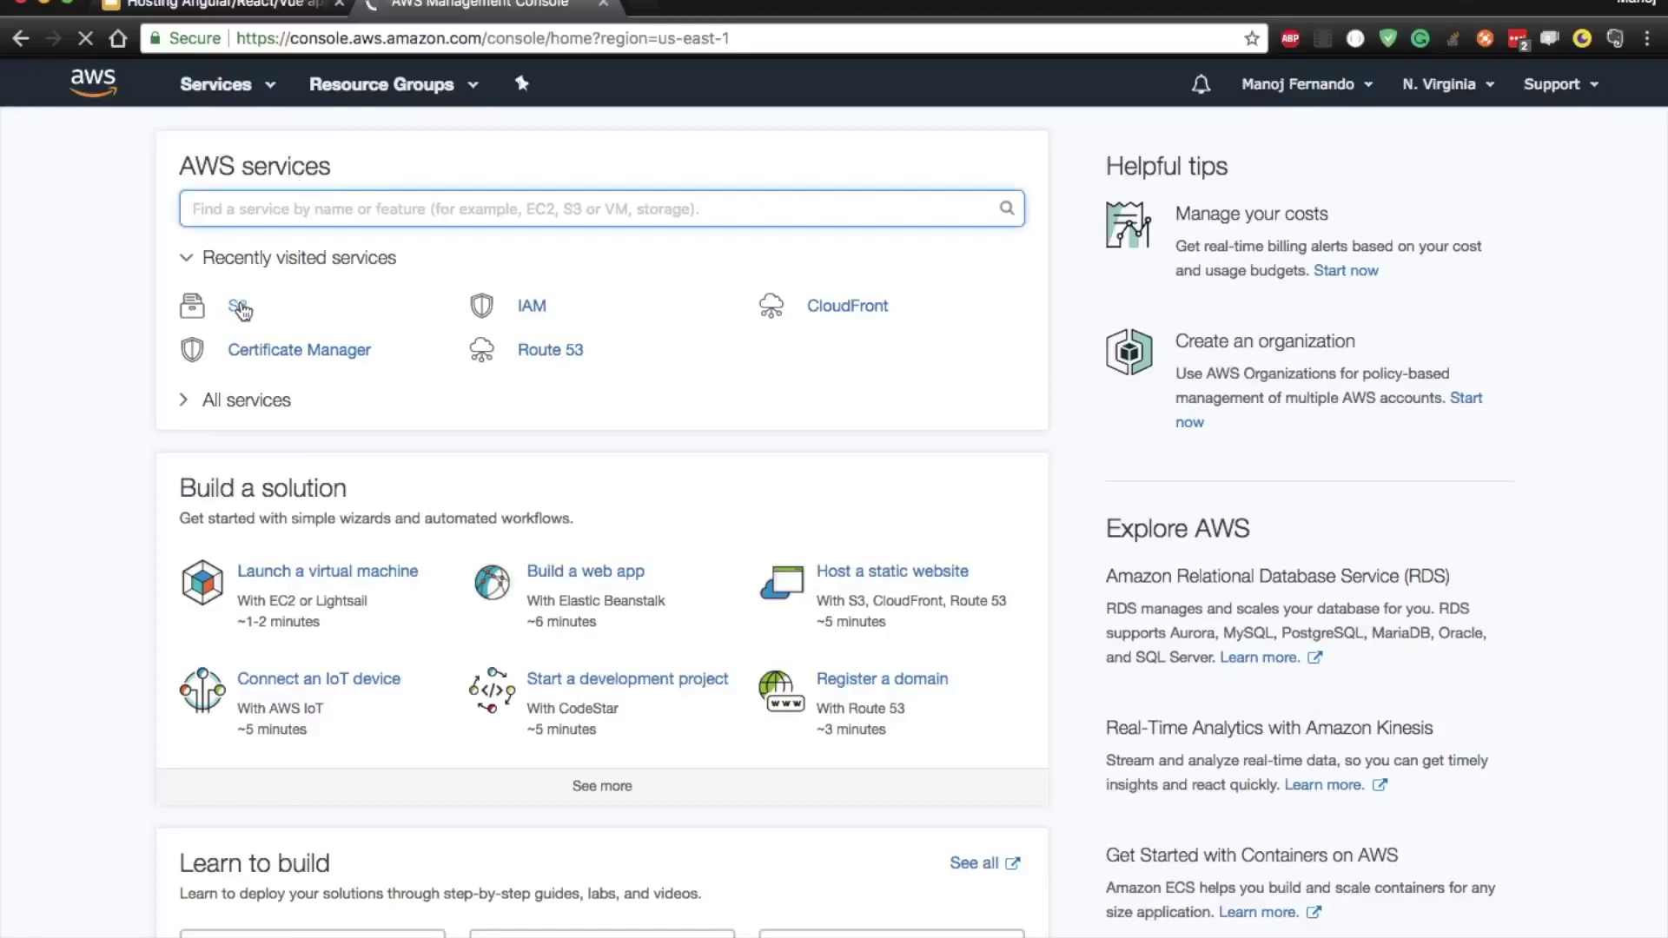
left_click(240, 309)
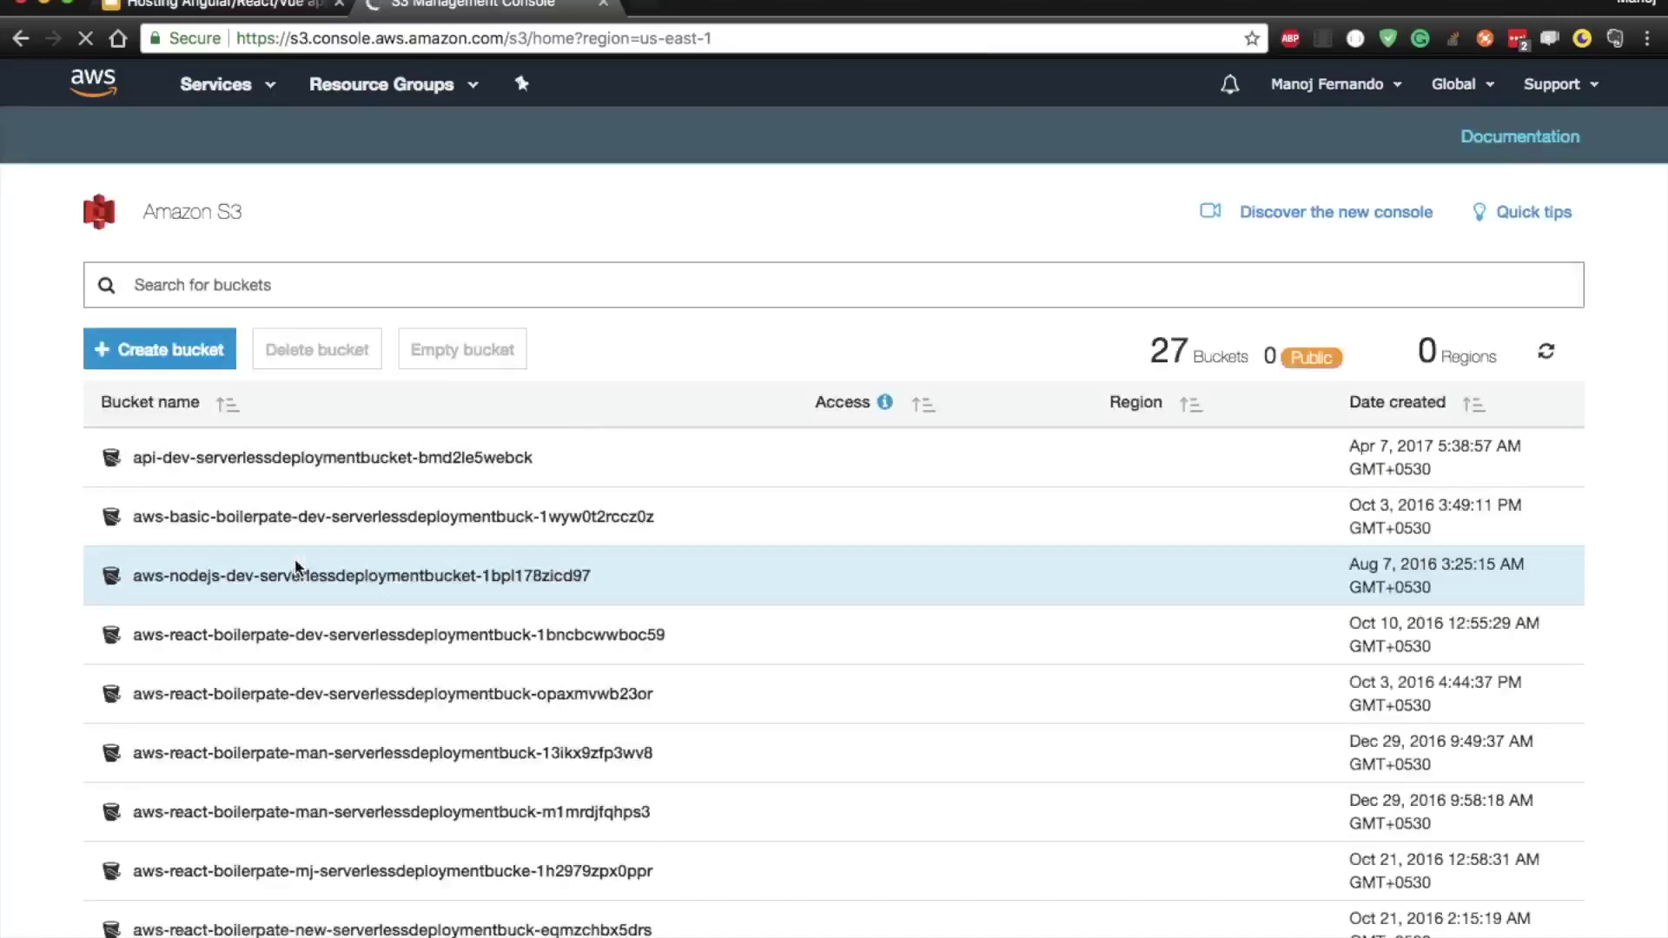
- Filter the S3 bucket list by "day"
left_click(247, 276)
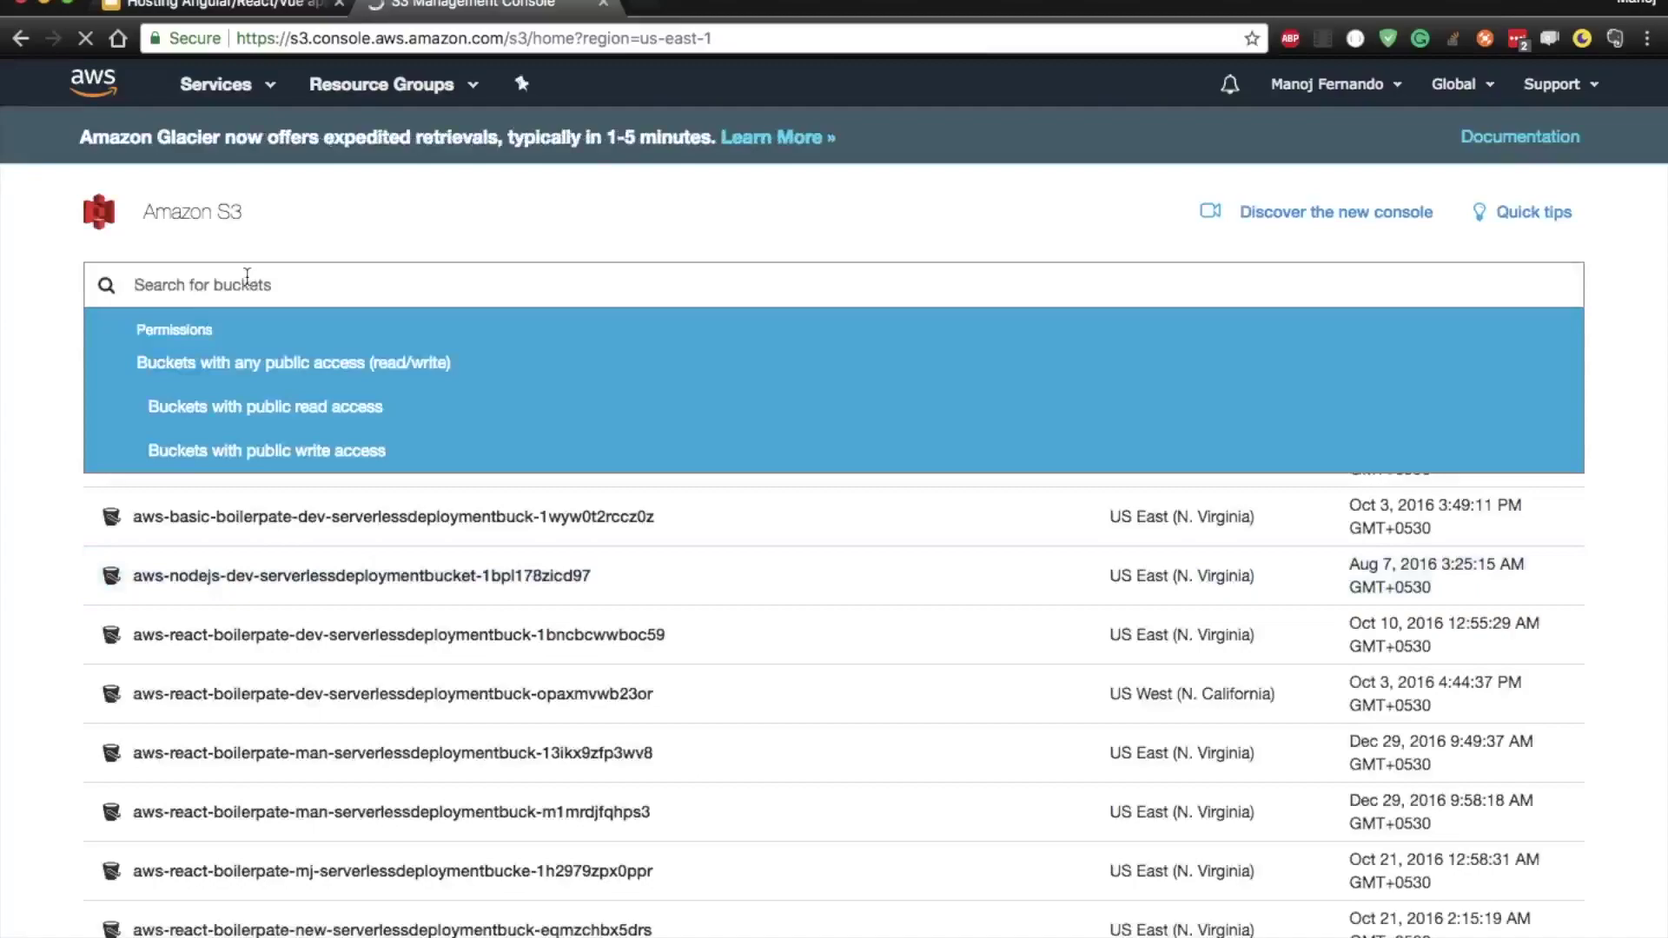
key("Escape")
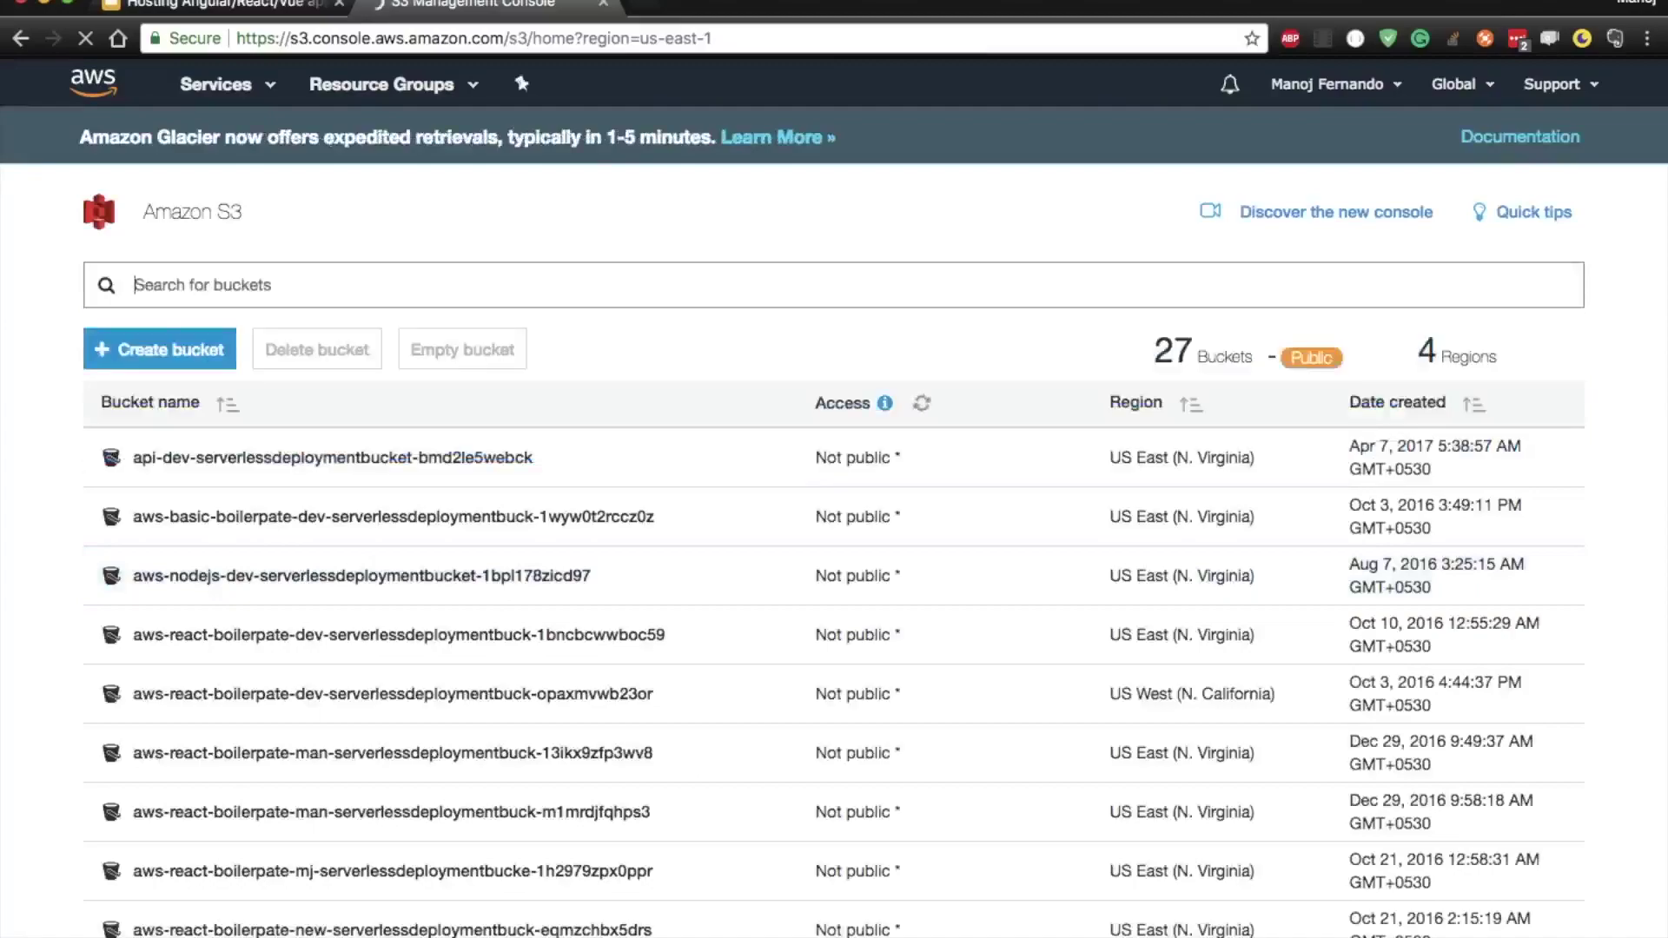
type("day")
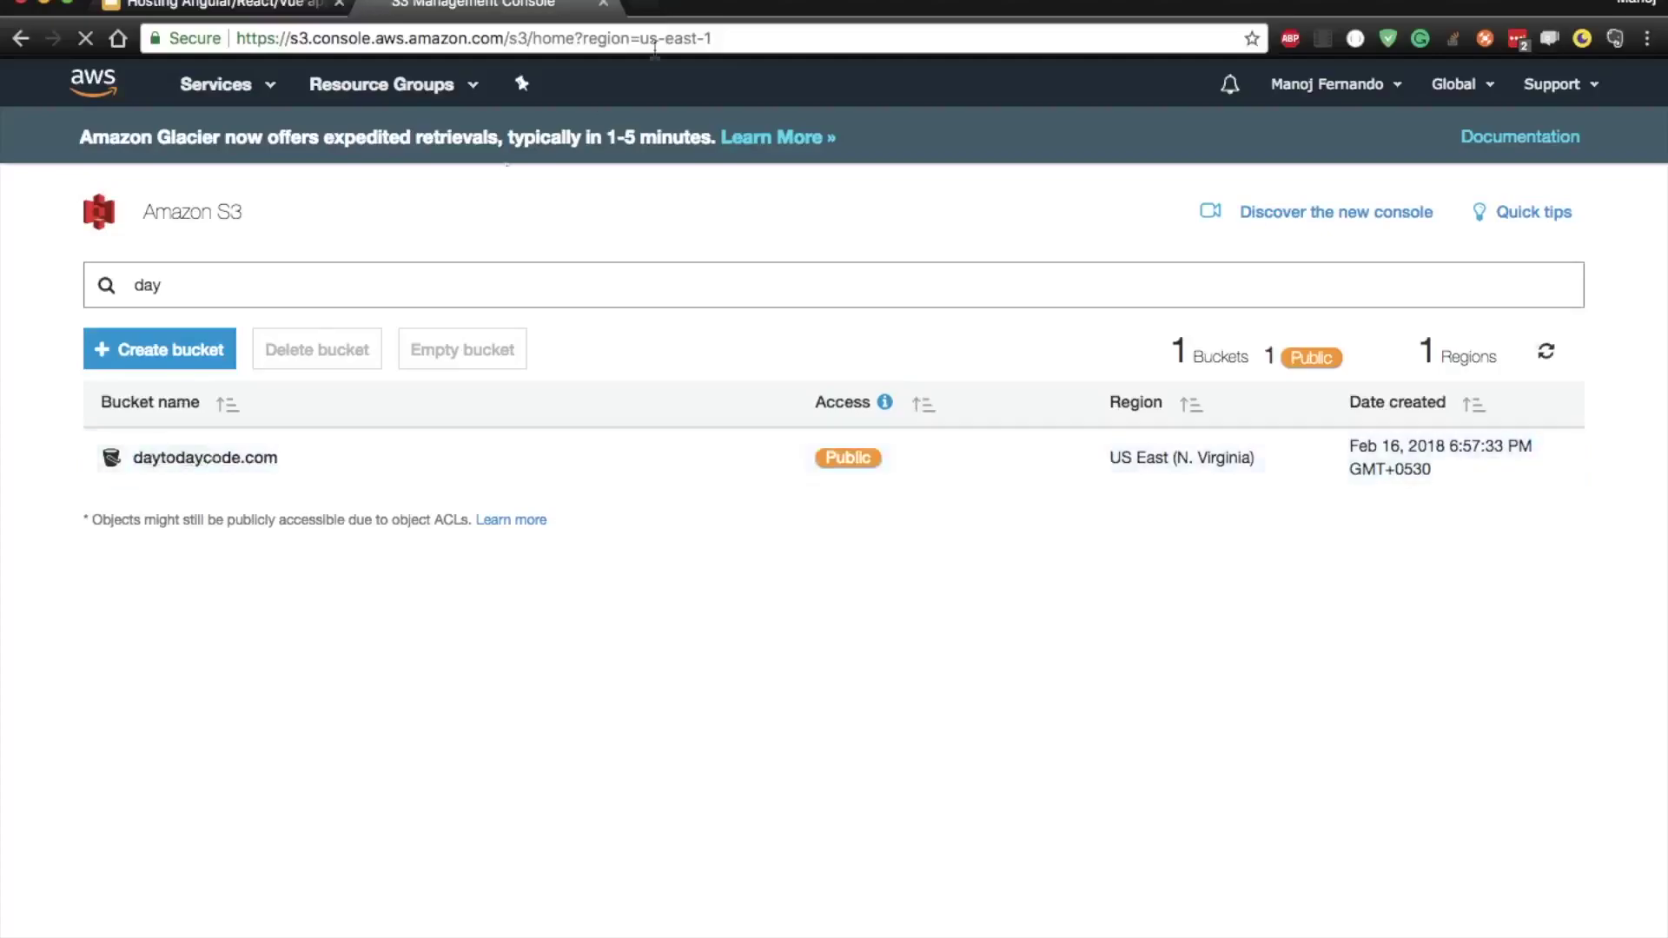
- Load daytodaycode.com in a new browser tab
left_click(643, 9)
type("daytodaycode.com")
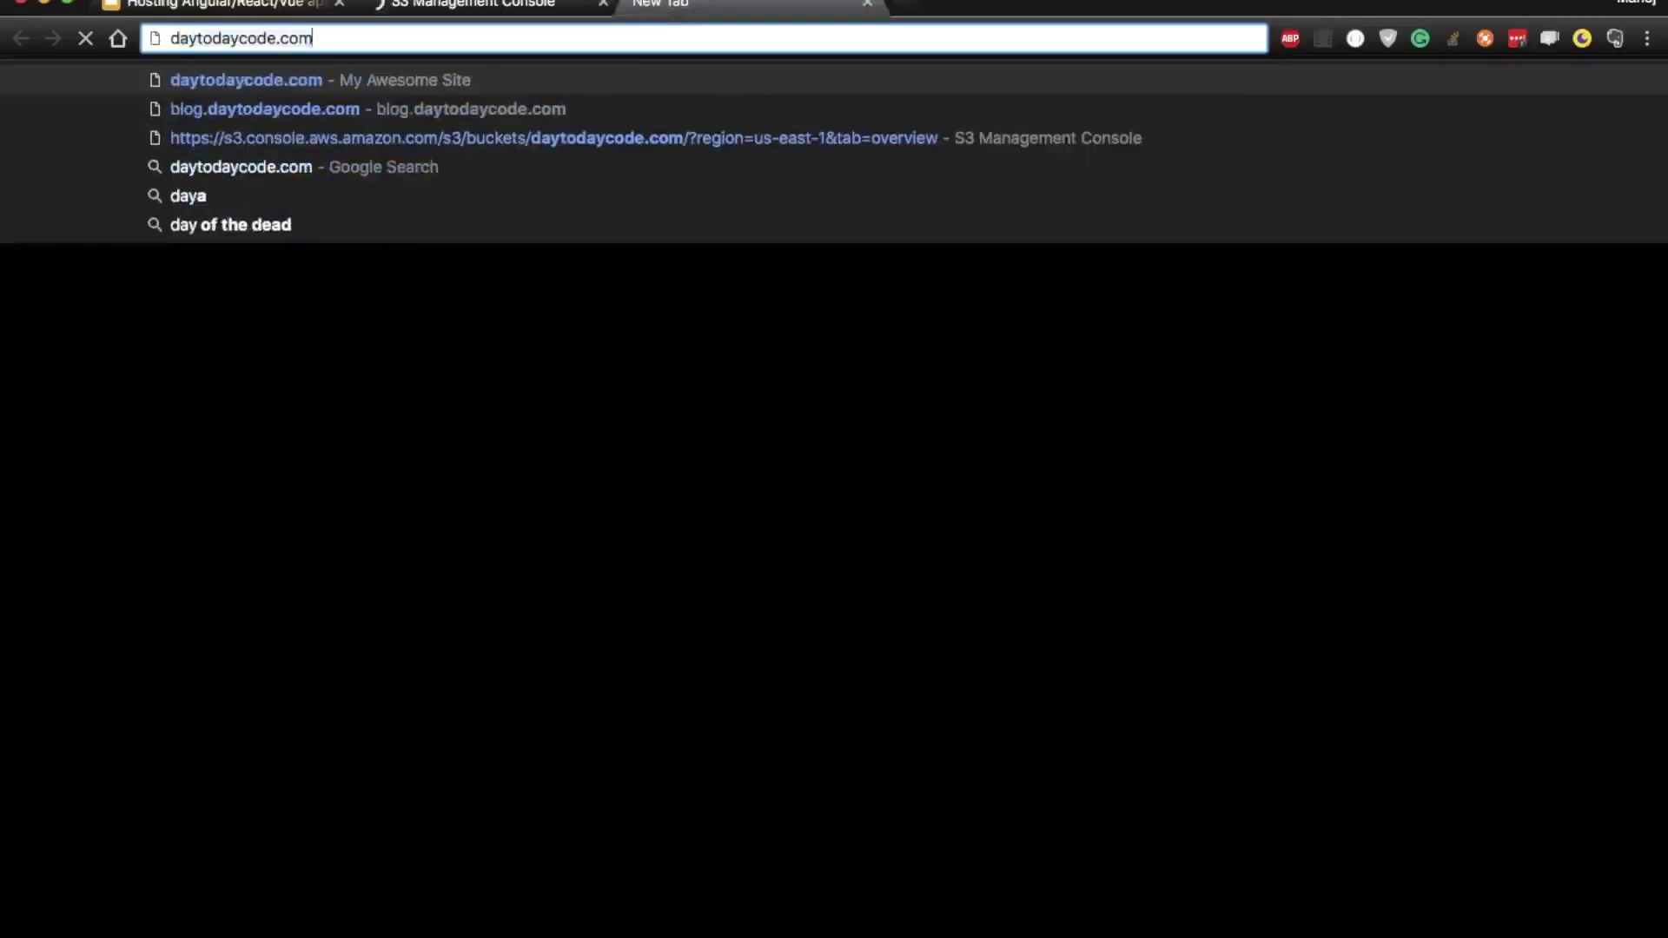
key("Return")
left_click(480, 39)
left_click(480, 39)
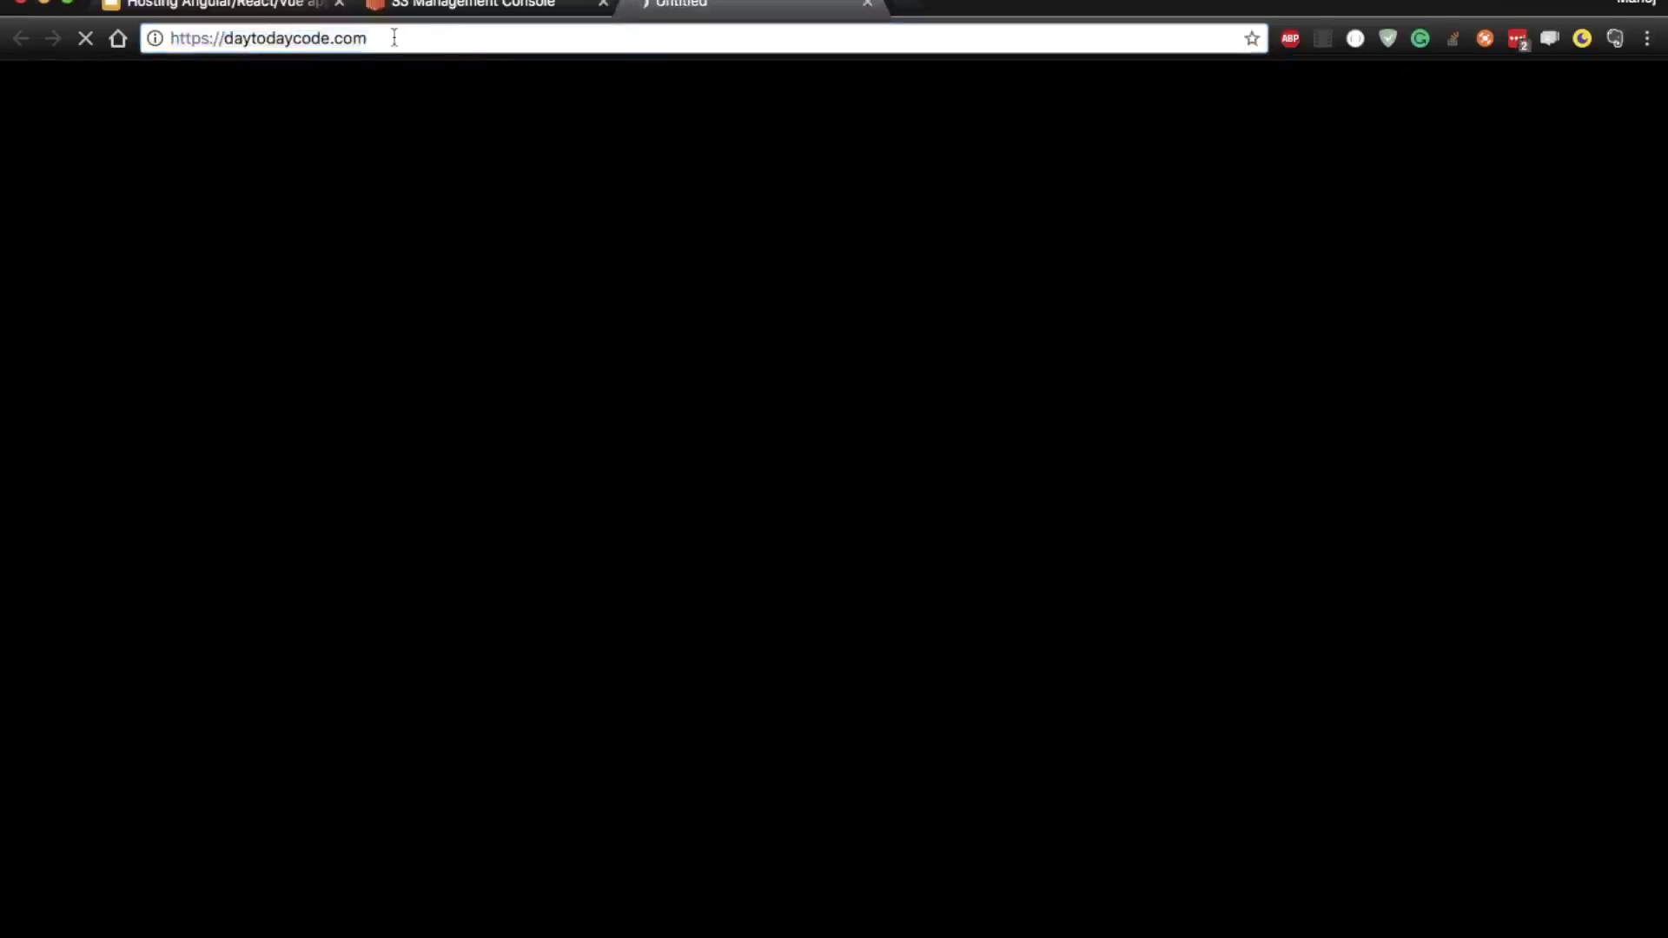
- Return to the S3 console and open the daytodaycode.com bucket to view its files
left_click(481, 9)
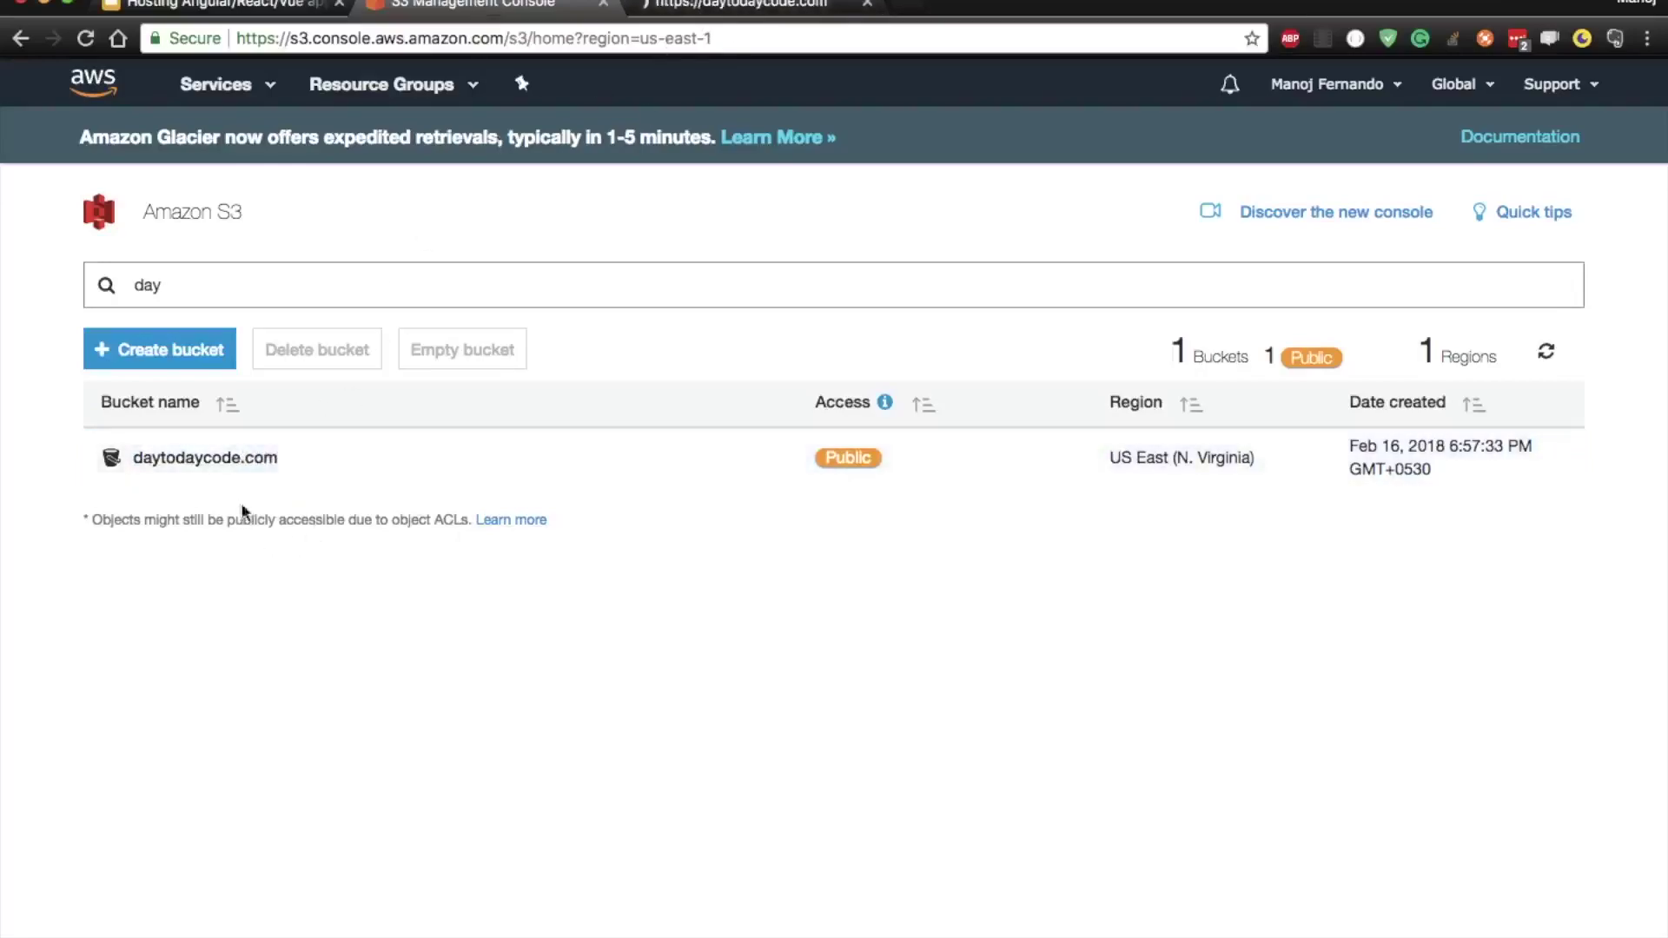
left_click(247, 460)
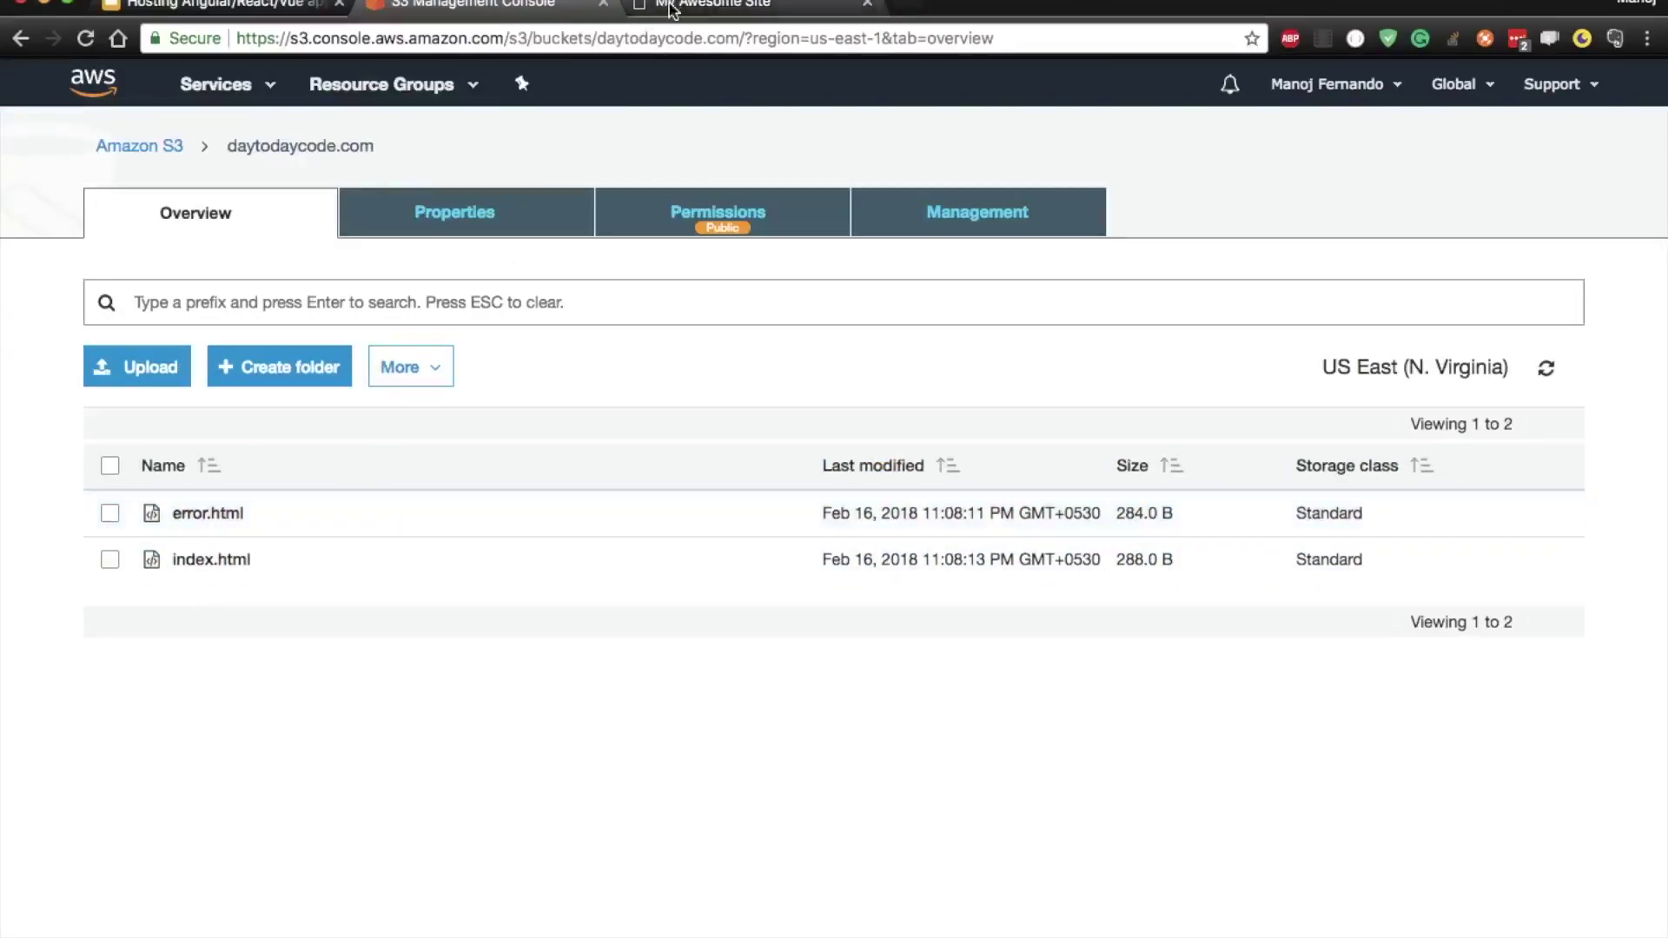
- View the daytodaycode.com site and request the nonexistent path /dfsdfa to check its error page
left_click(713, 7)
left_click(422, 38)
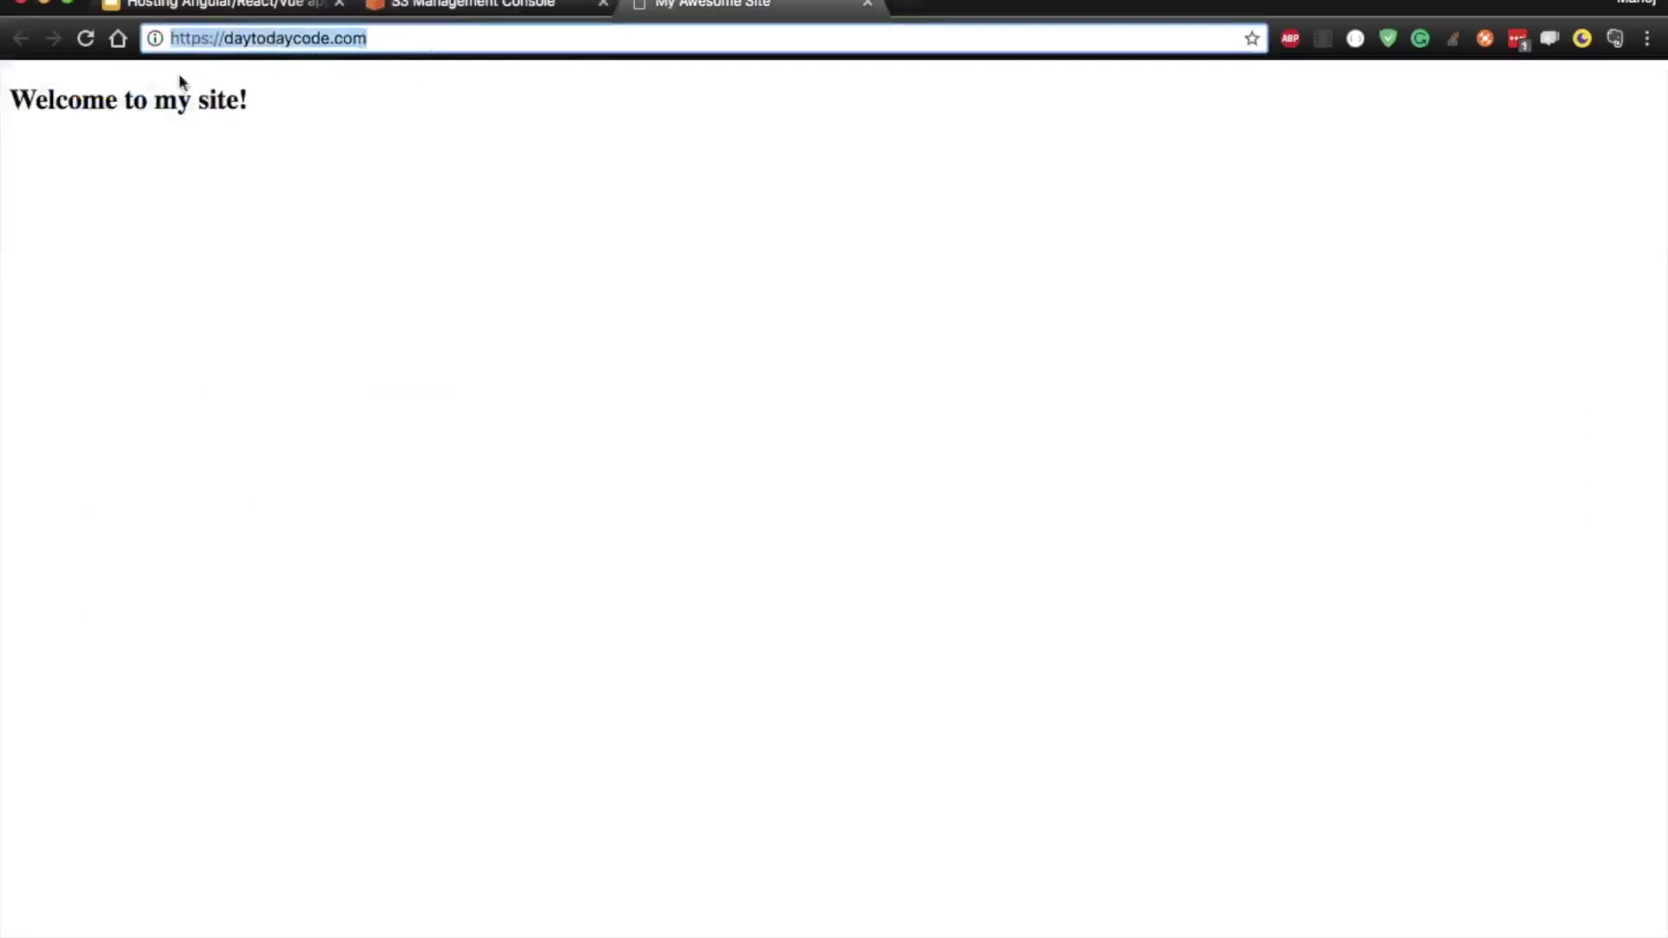
left_click(383, 41)
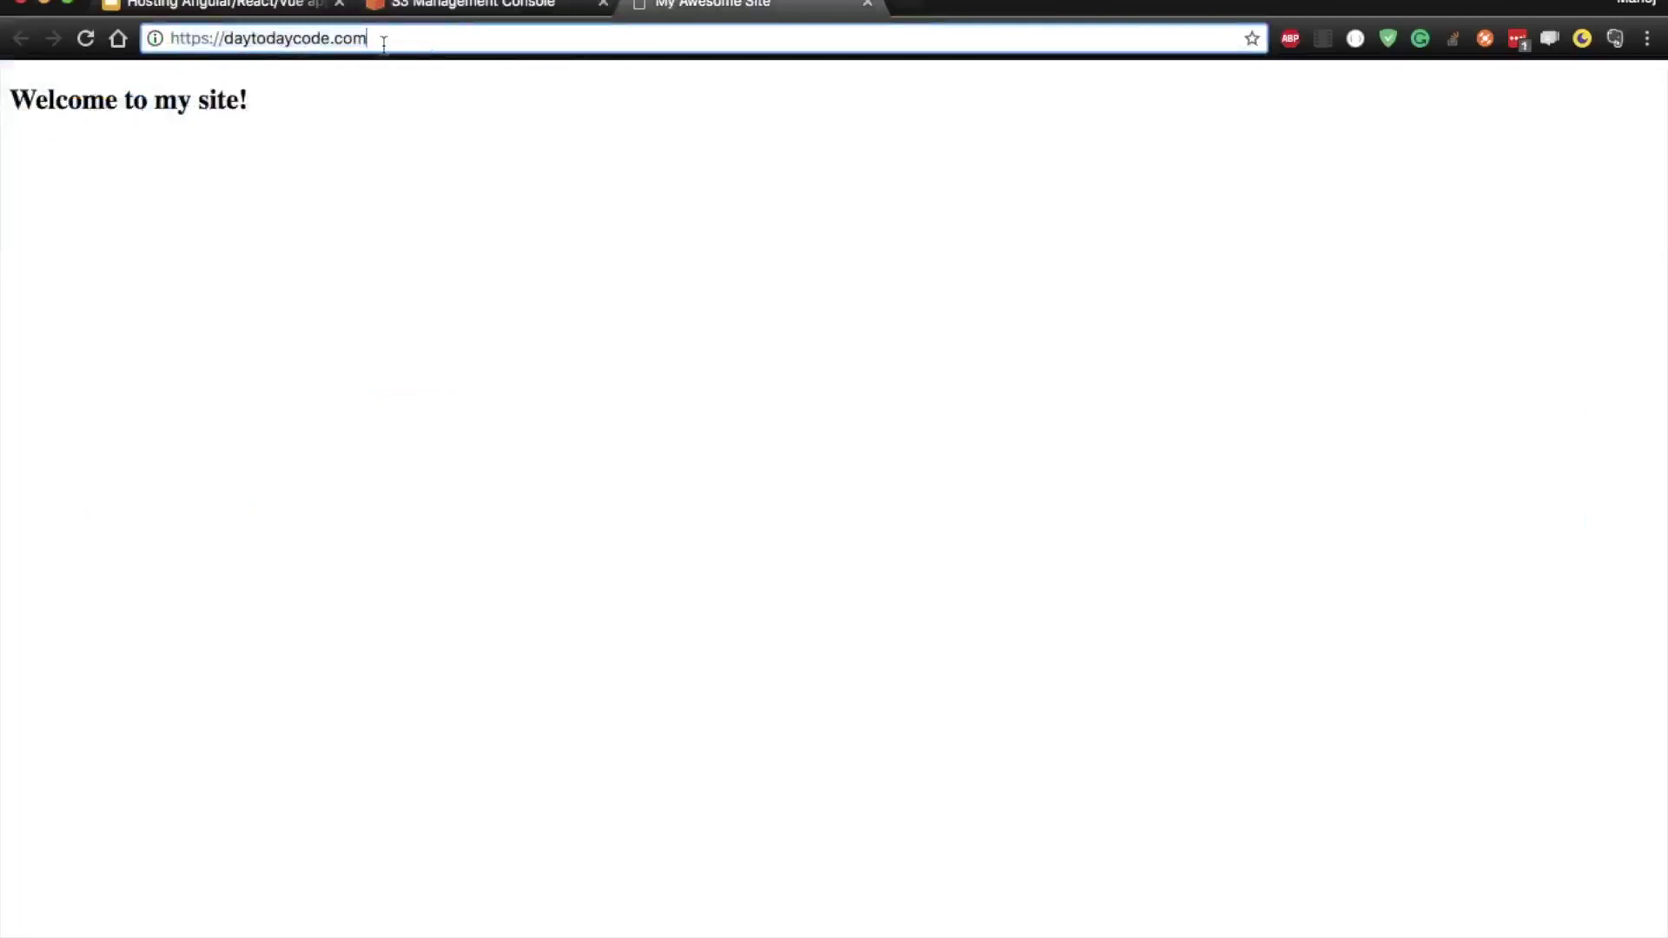
type("/dfsdfa")
key("Return")
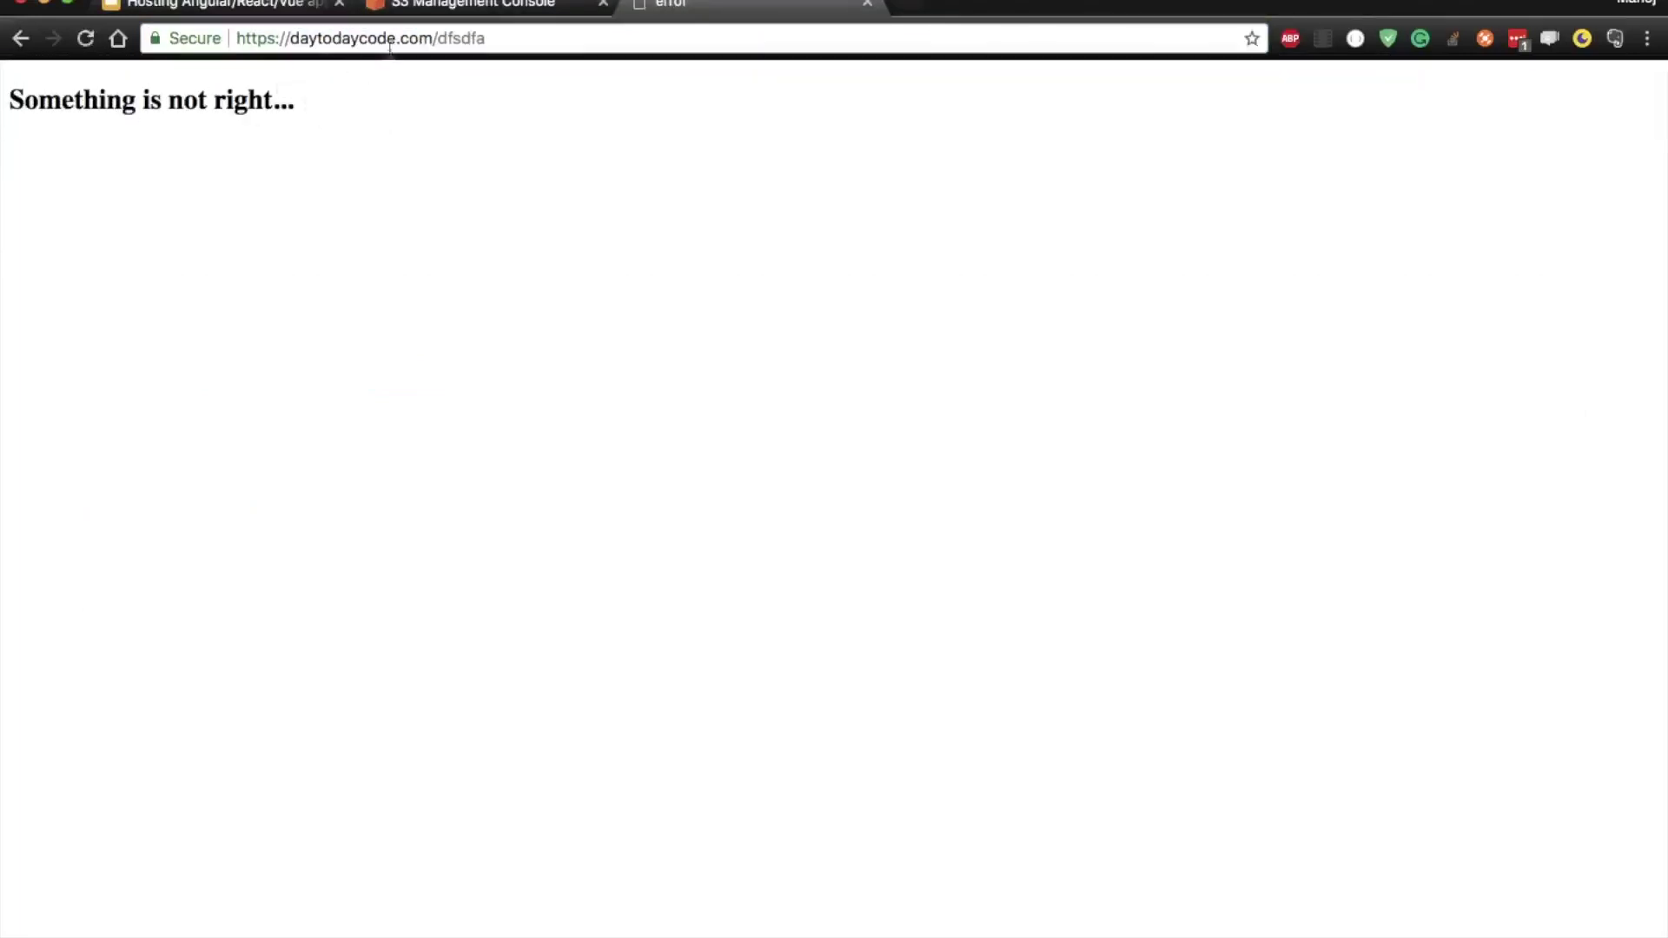
- Load the root address of daytodaycode.com again and go back to the S3 bucket page
left_click(456, 42)
double_click(458, 40)
key("BackSpace")
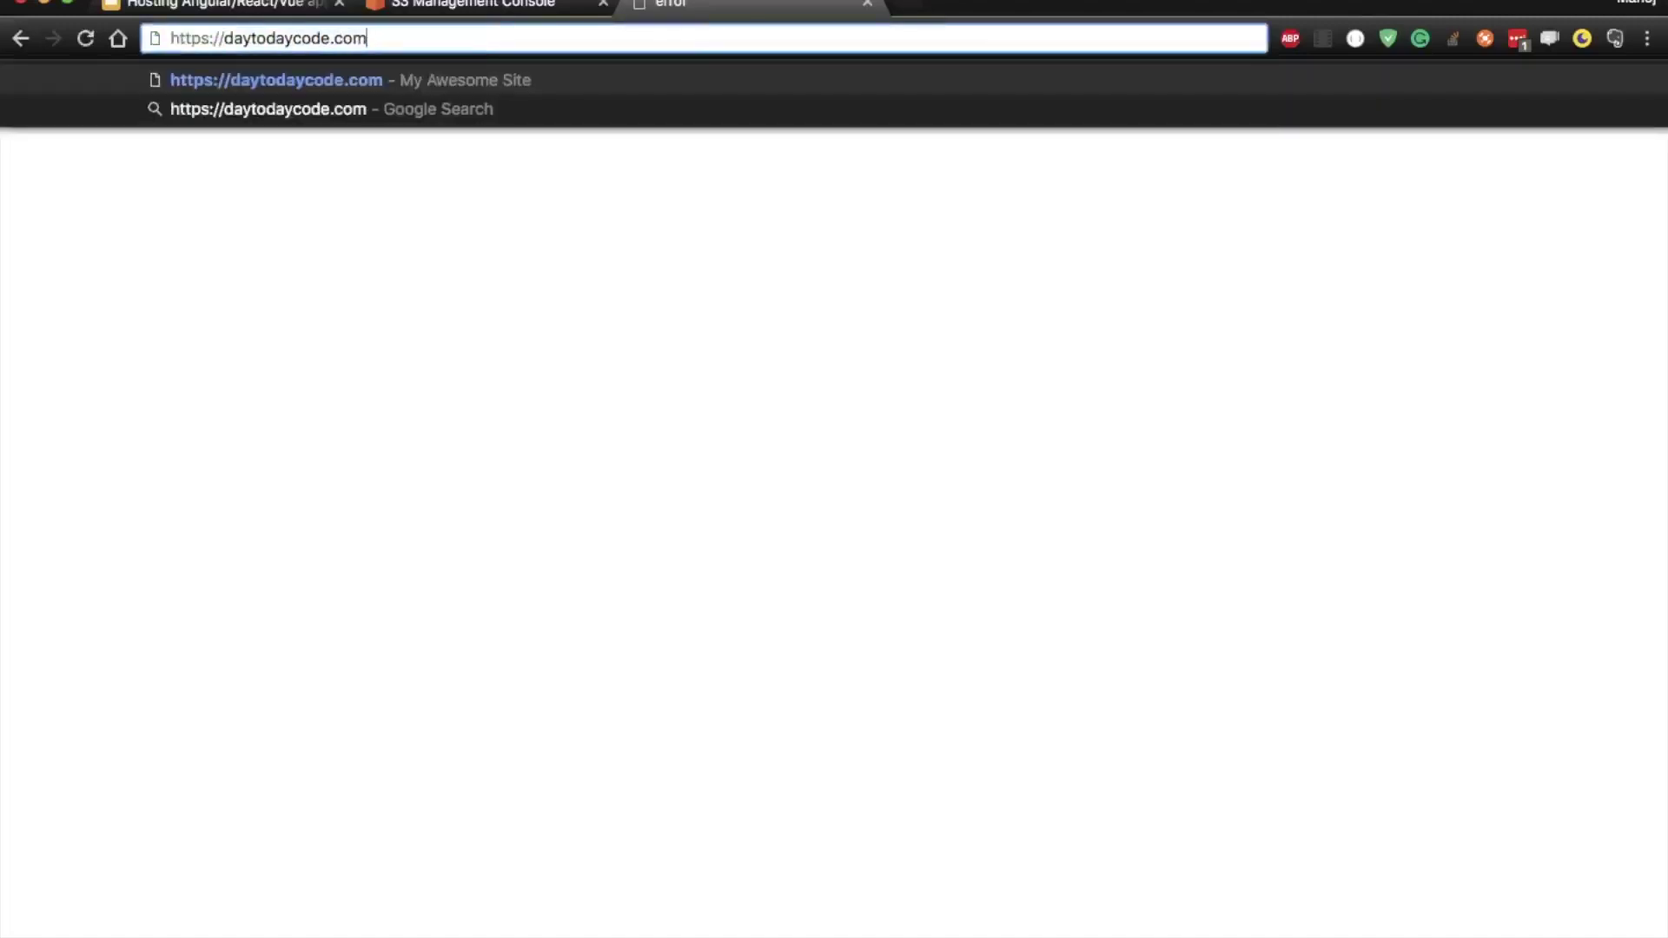
key("Return")
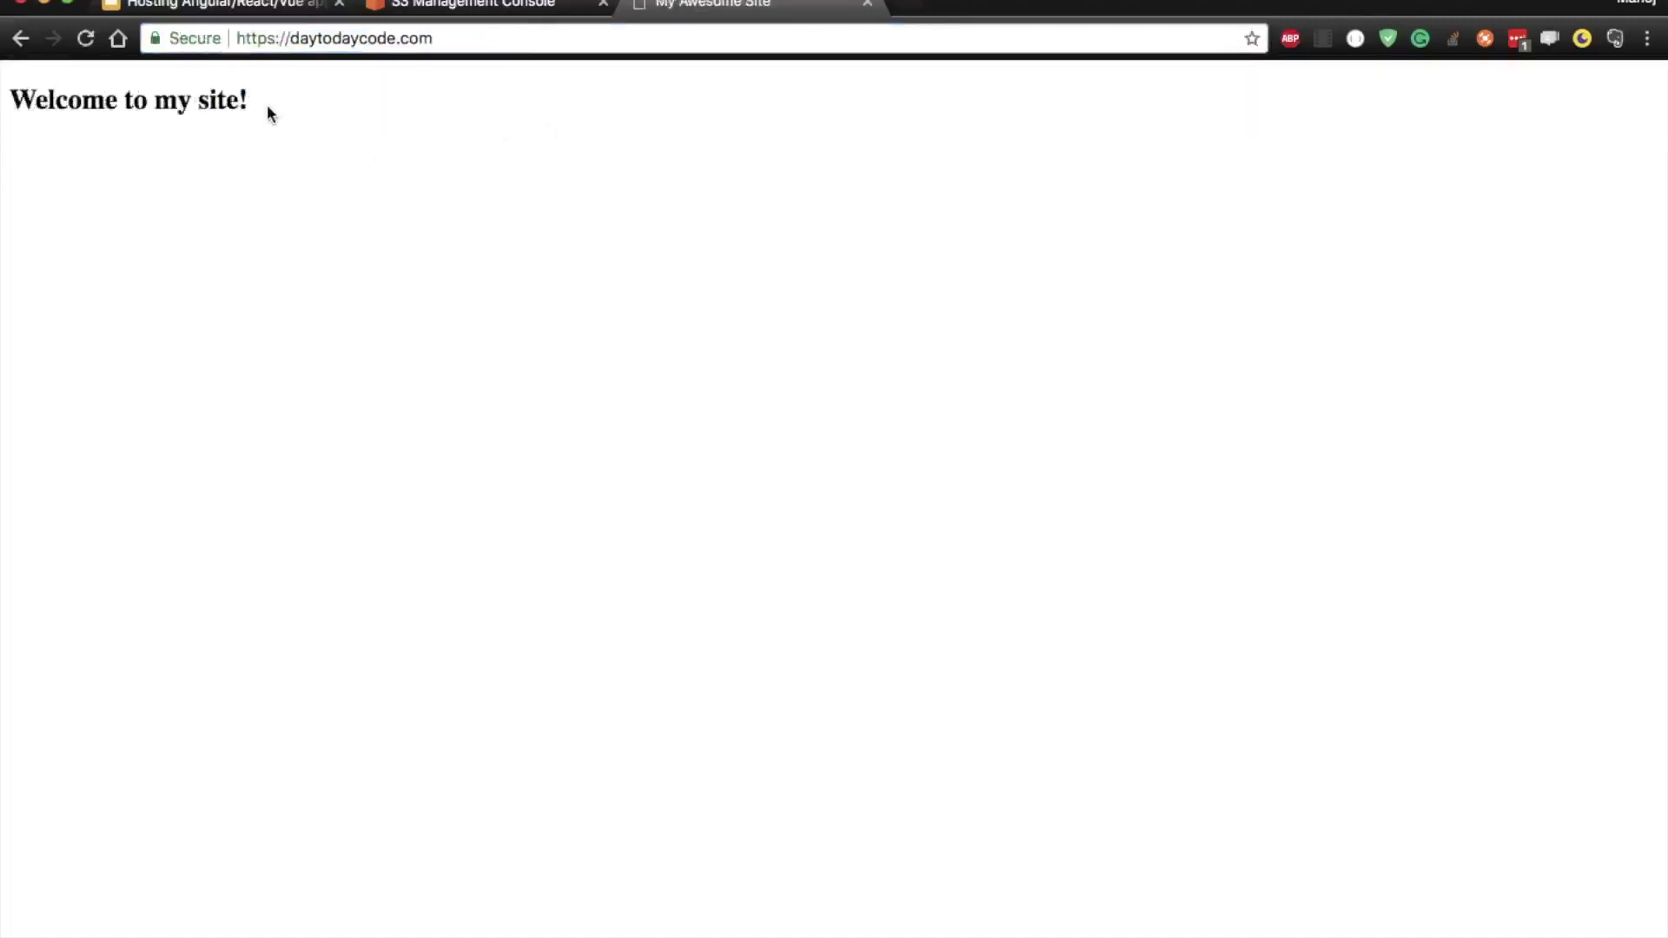
left_click(470, 4)
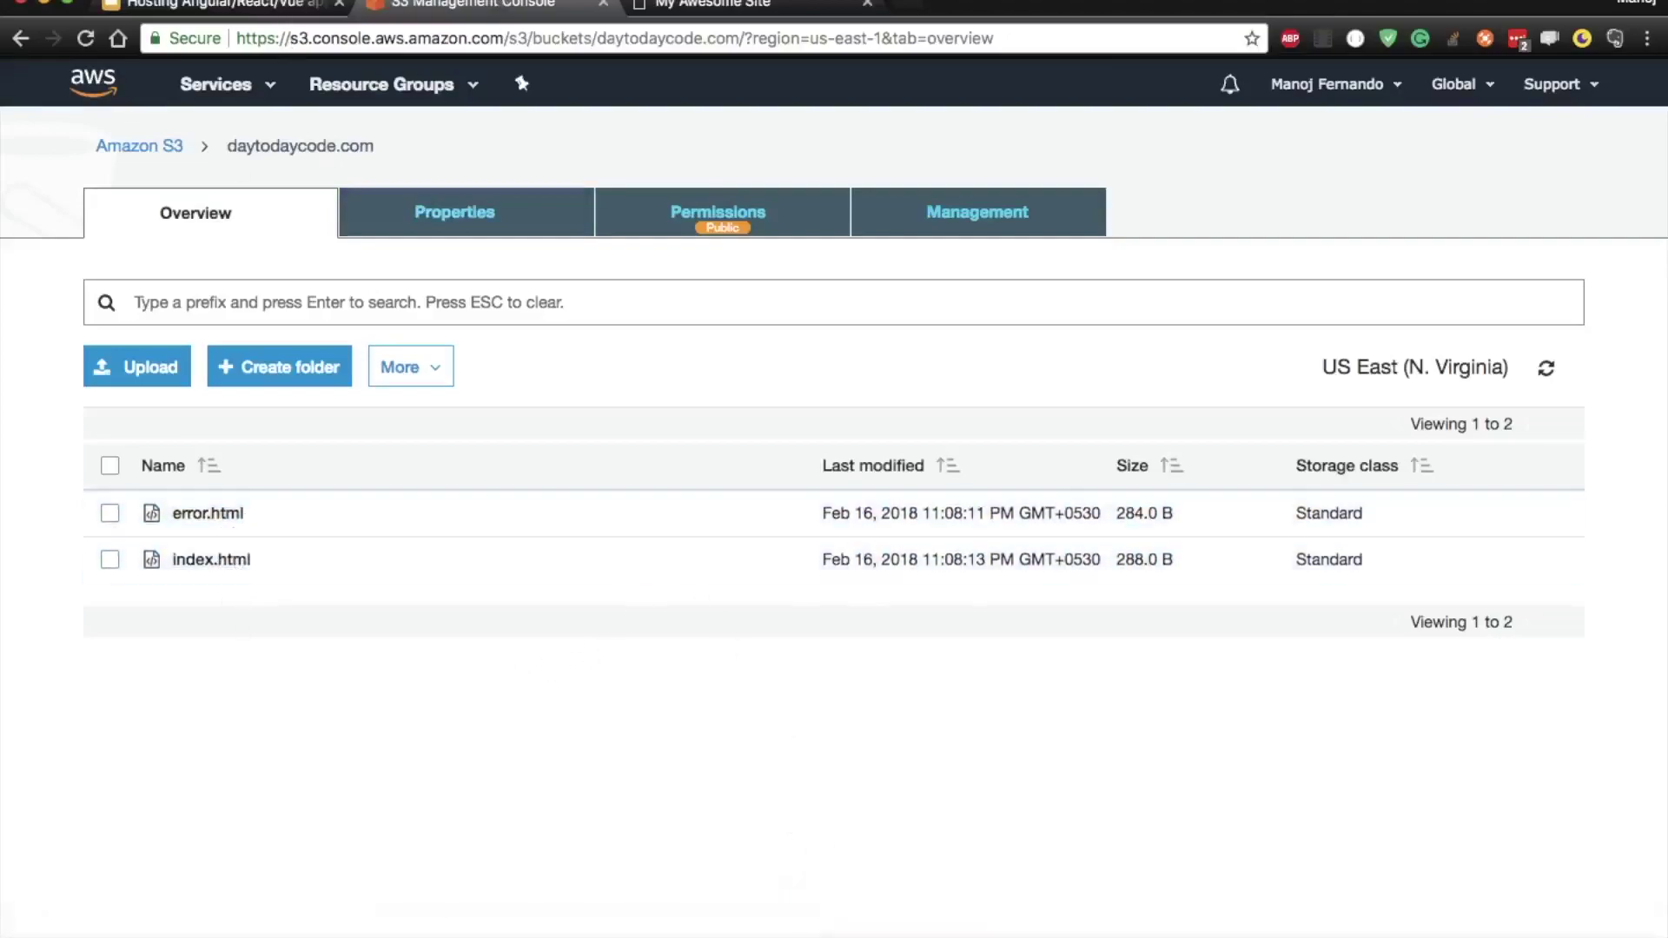
- Switch to Visual Studio Code, expand the angularapp folder and make the terminal area shorter
left_click(882, 928)
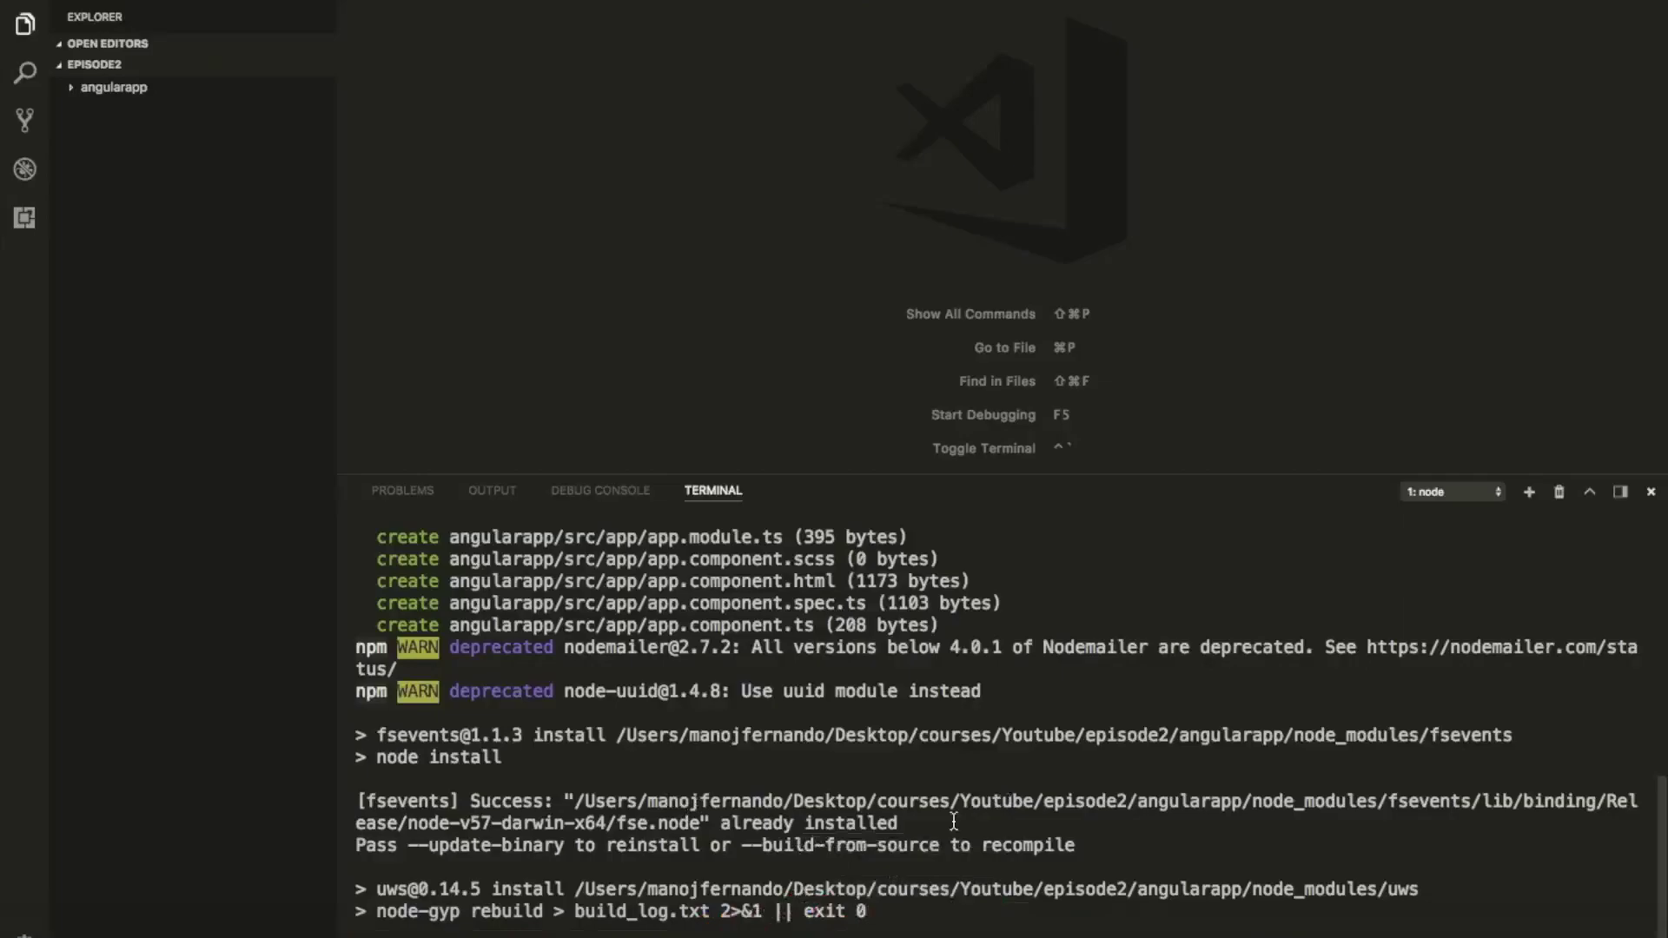
scroll(954, 821, "up", 1)
scroll(953, 821, "down", 1)
left_click(96, 90)
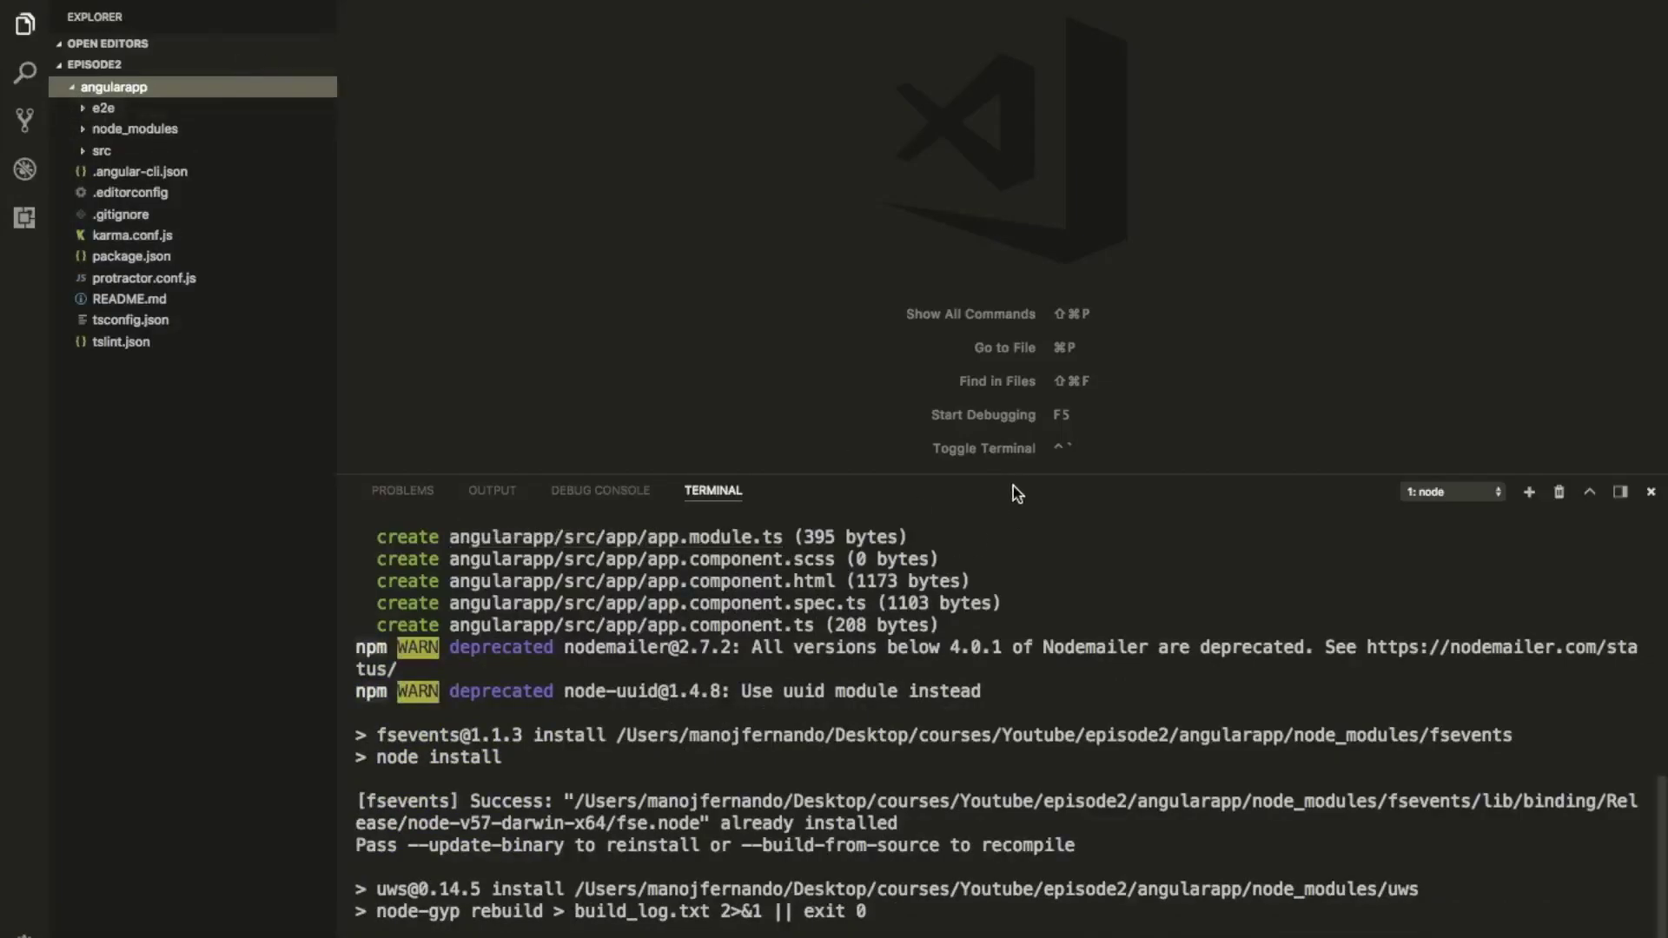
left_click_drag(1013, 481, 1013, 712)
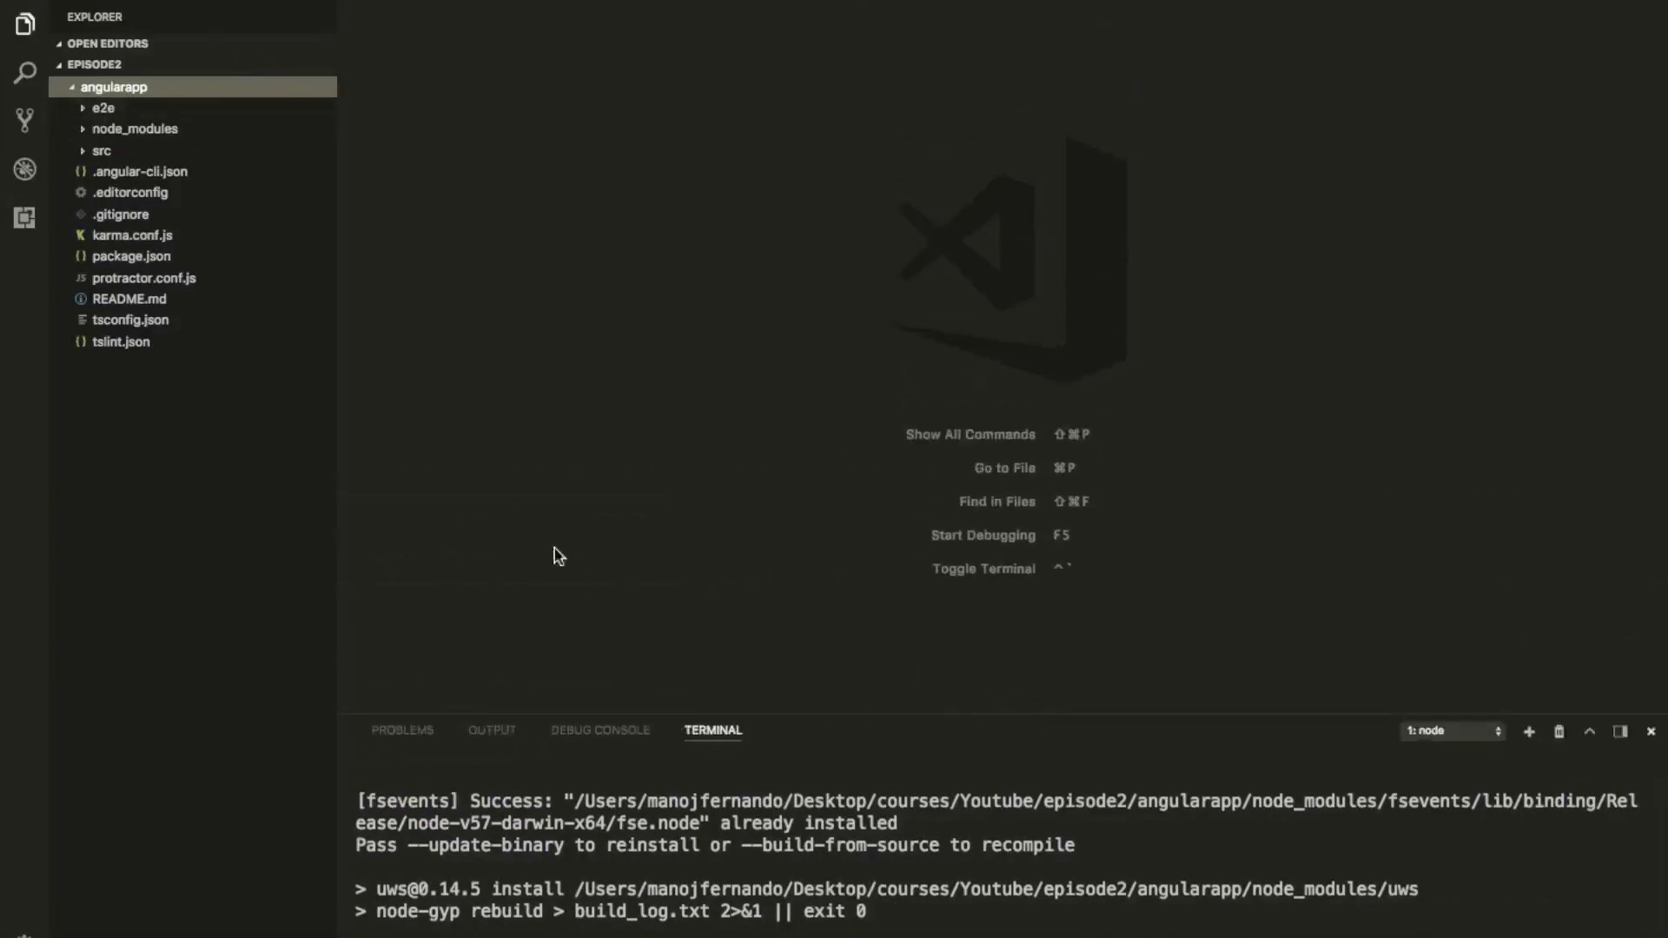
key("XF86MonBrightnessUp")
key("XF86MonBrightnessUp")
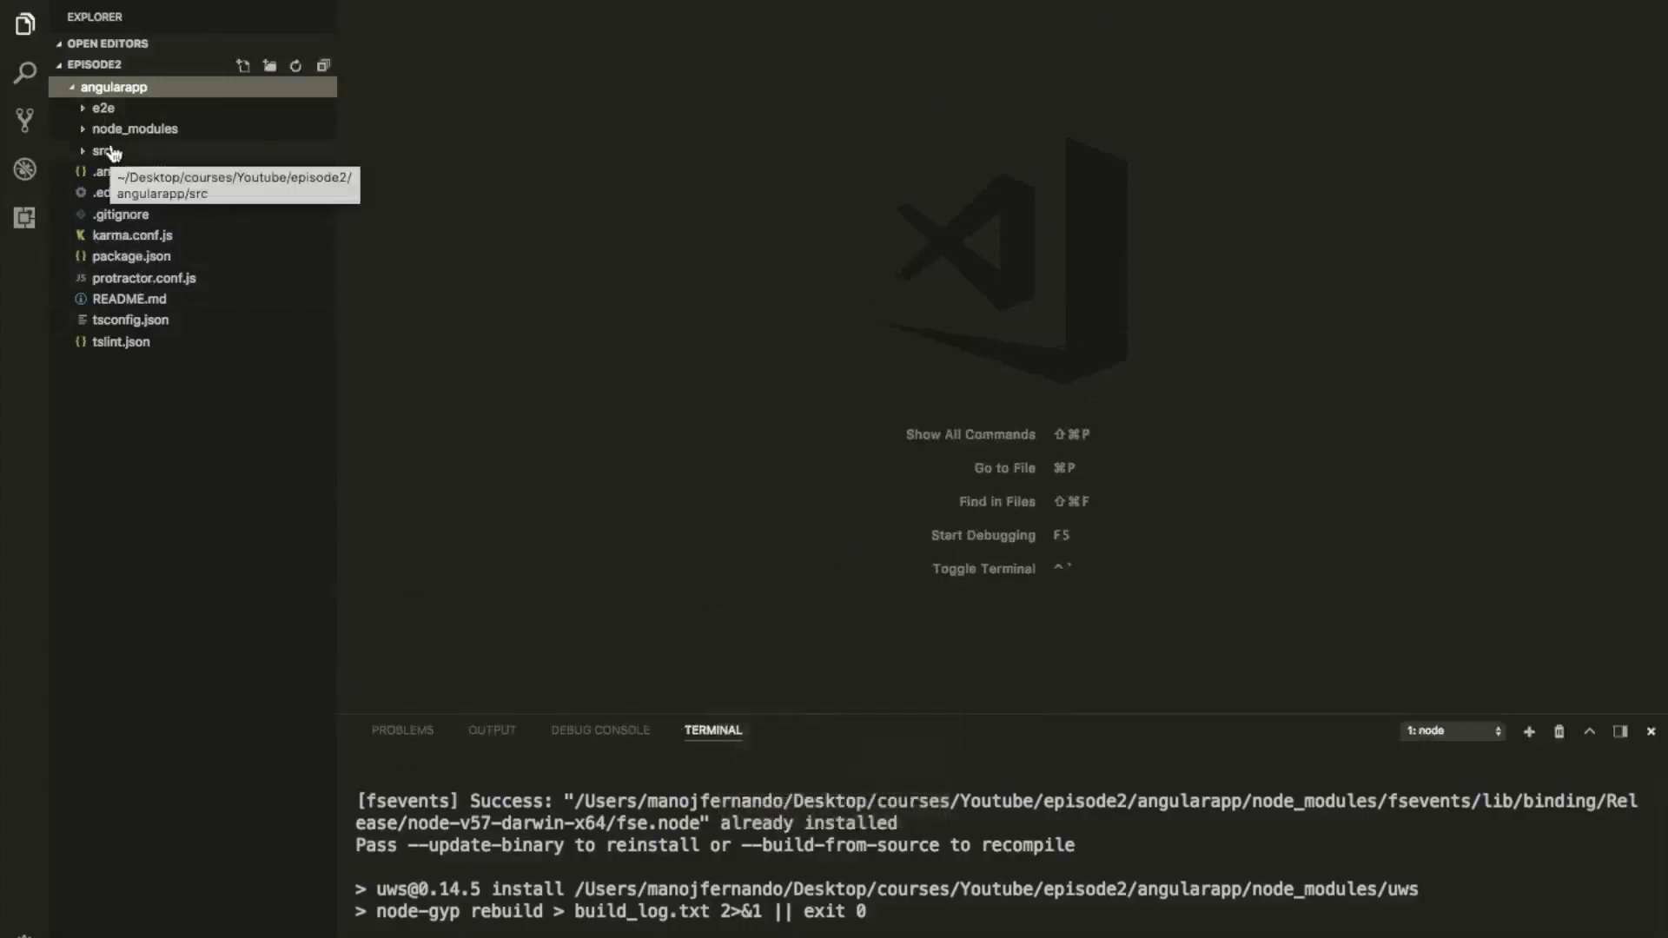
- Open package.json in angularapp and examine its dependencies and the entries of the scripts block
left_click(144, 256)
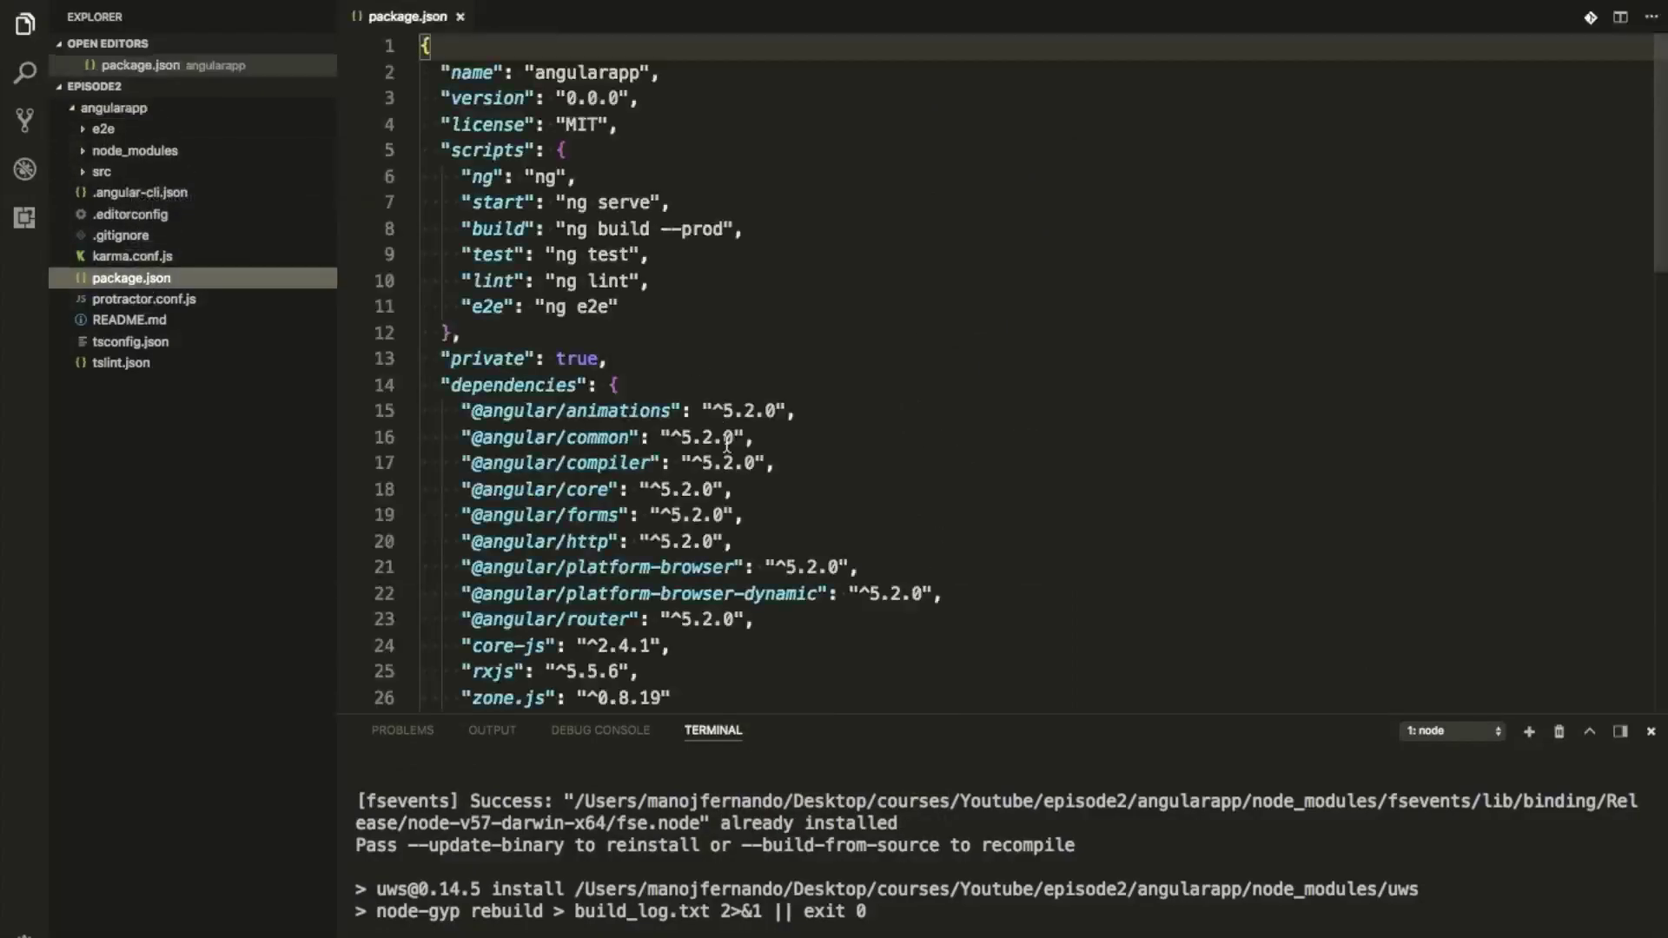
scroll(726, 443, "down", 4)
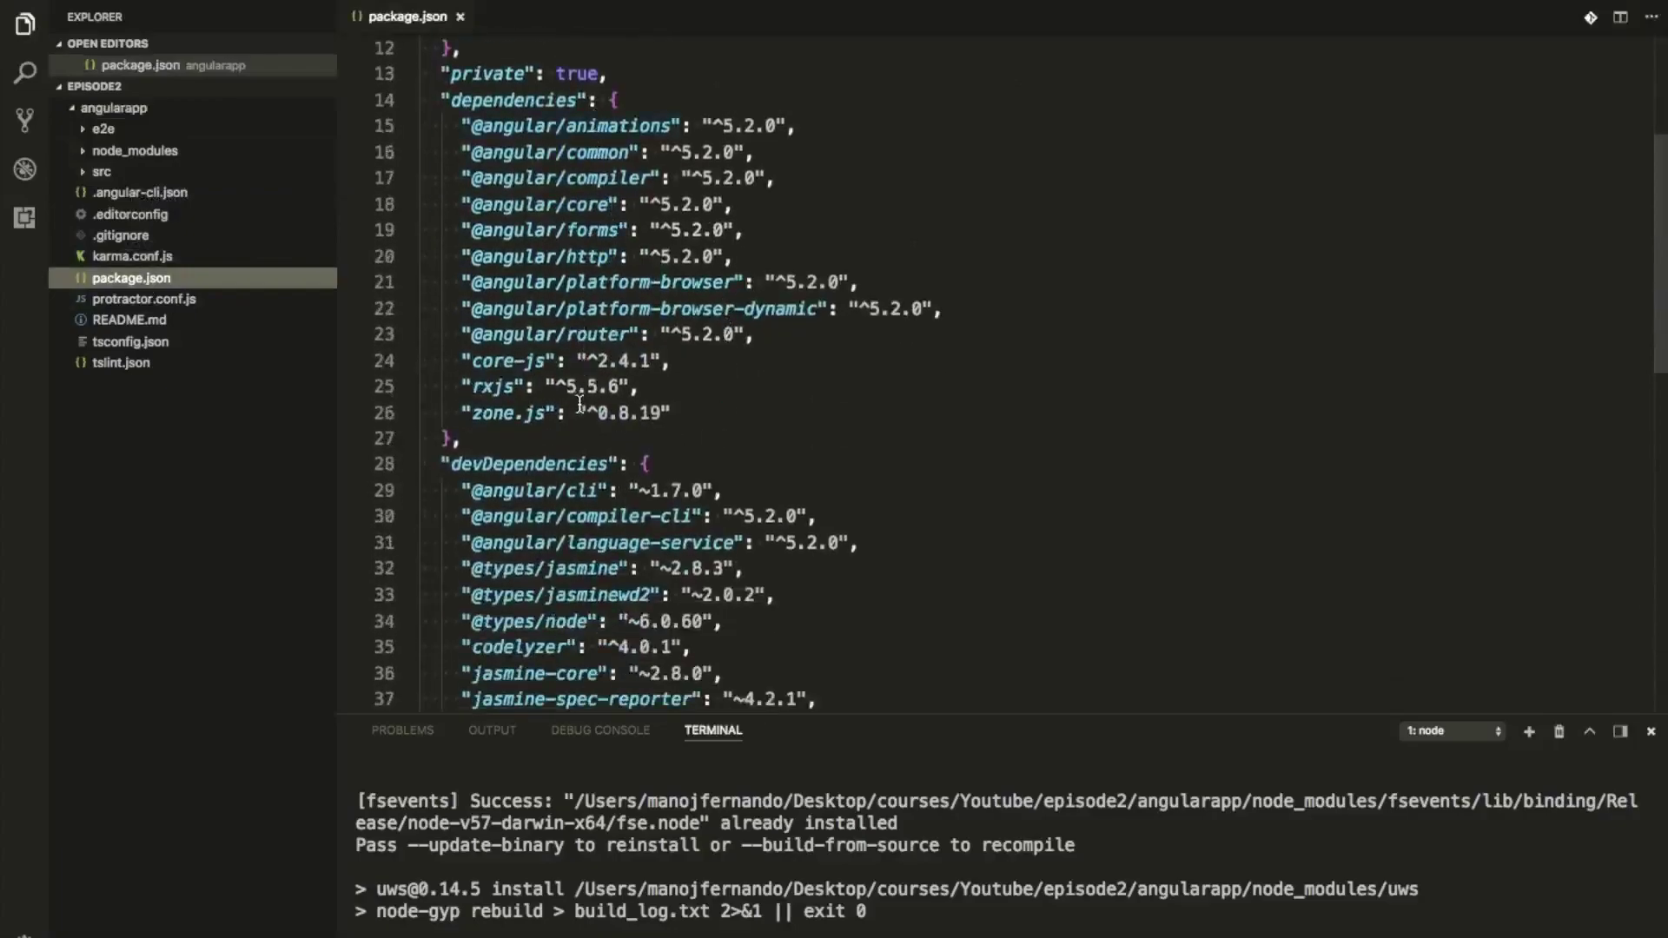
scroll(578, 401, "up", 4)
scroll(579, 404, "down", 10)
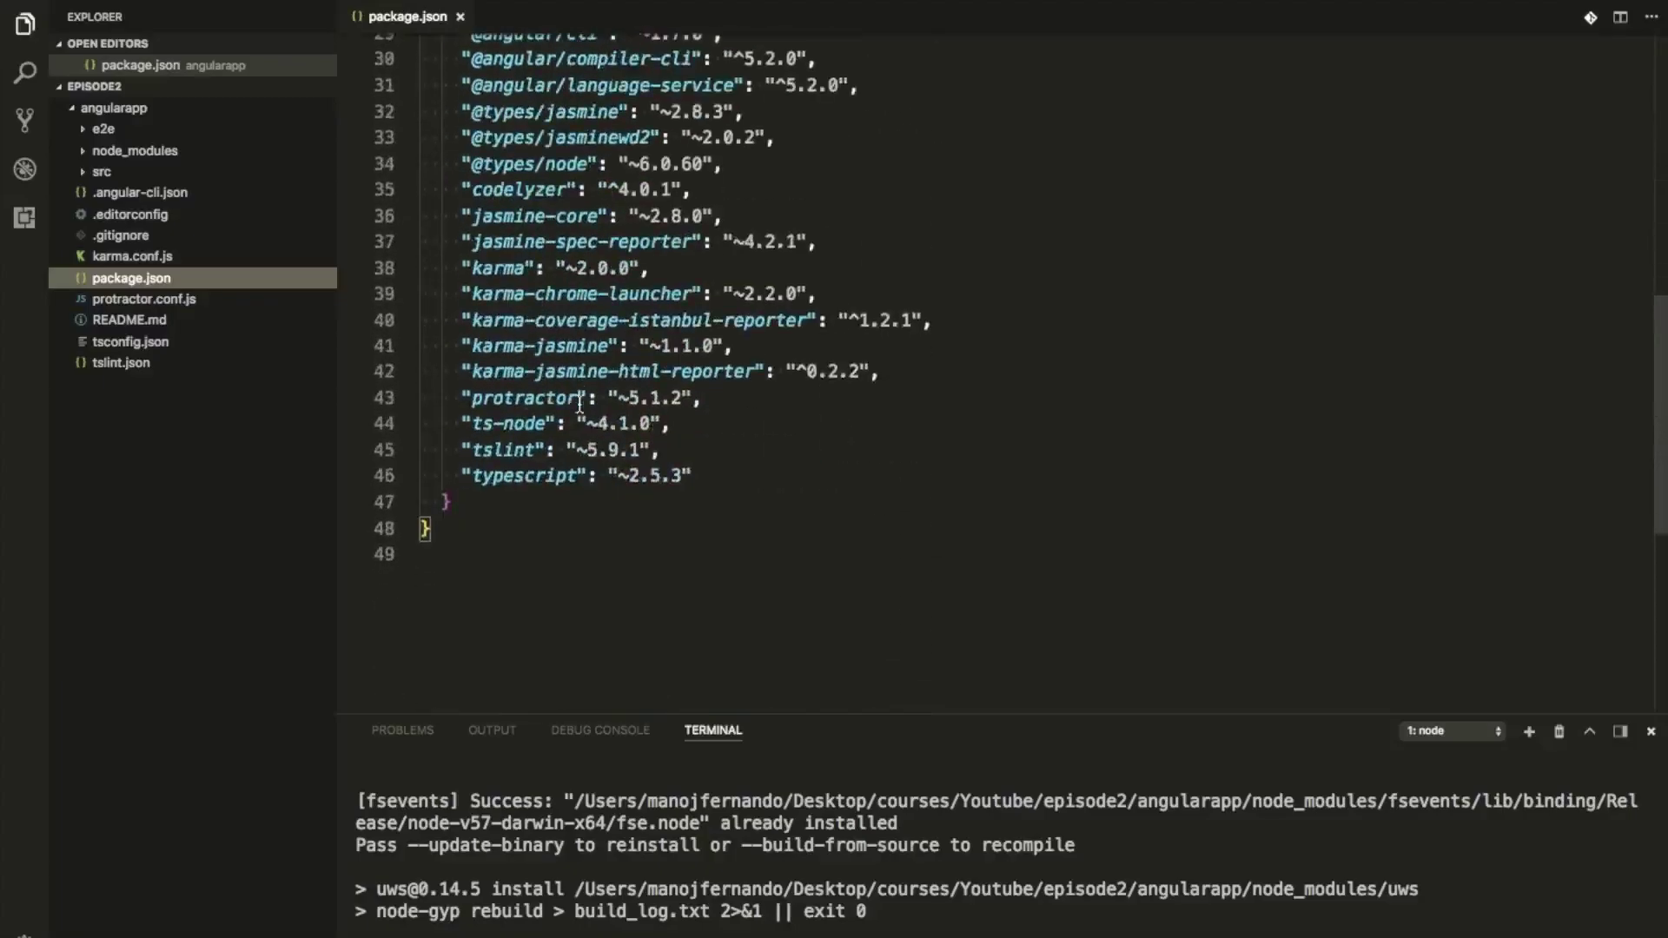
scroll(723, 278, "up", 10)
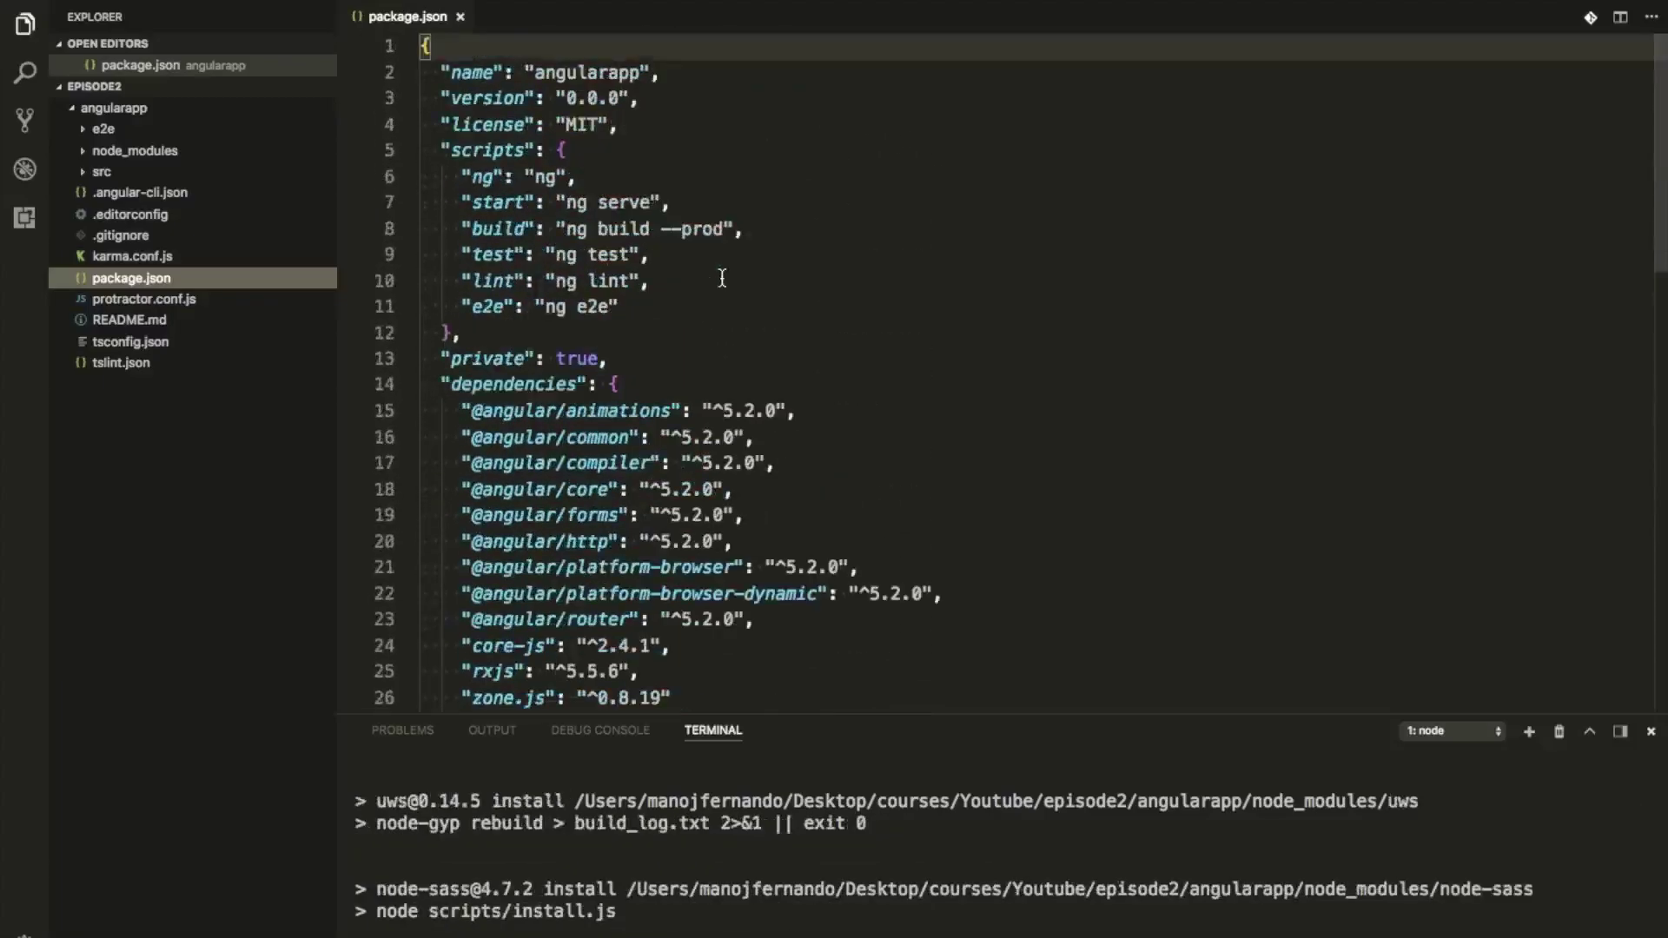
scroll(723, 278, "down", 3)
scroll(723, 278, "up", 3)
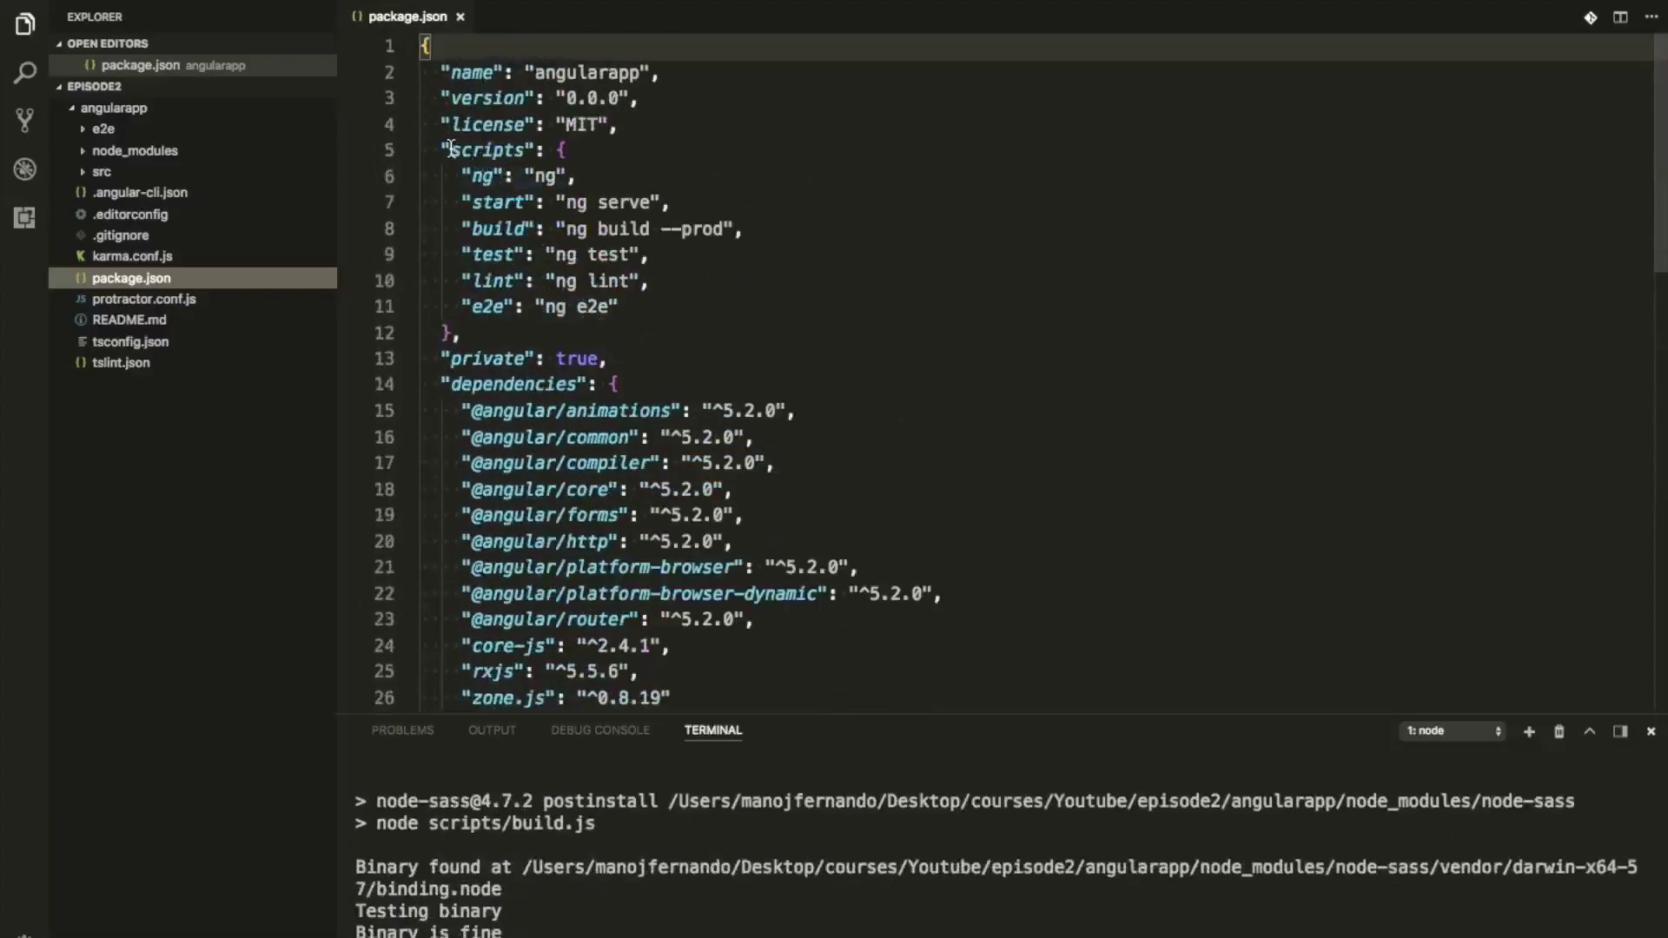
left_click(606, 149)
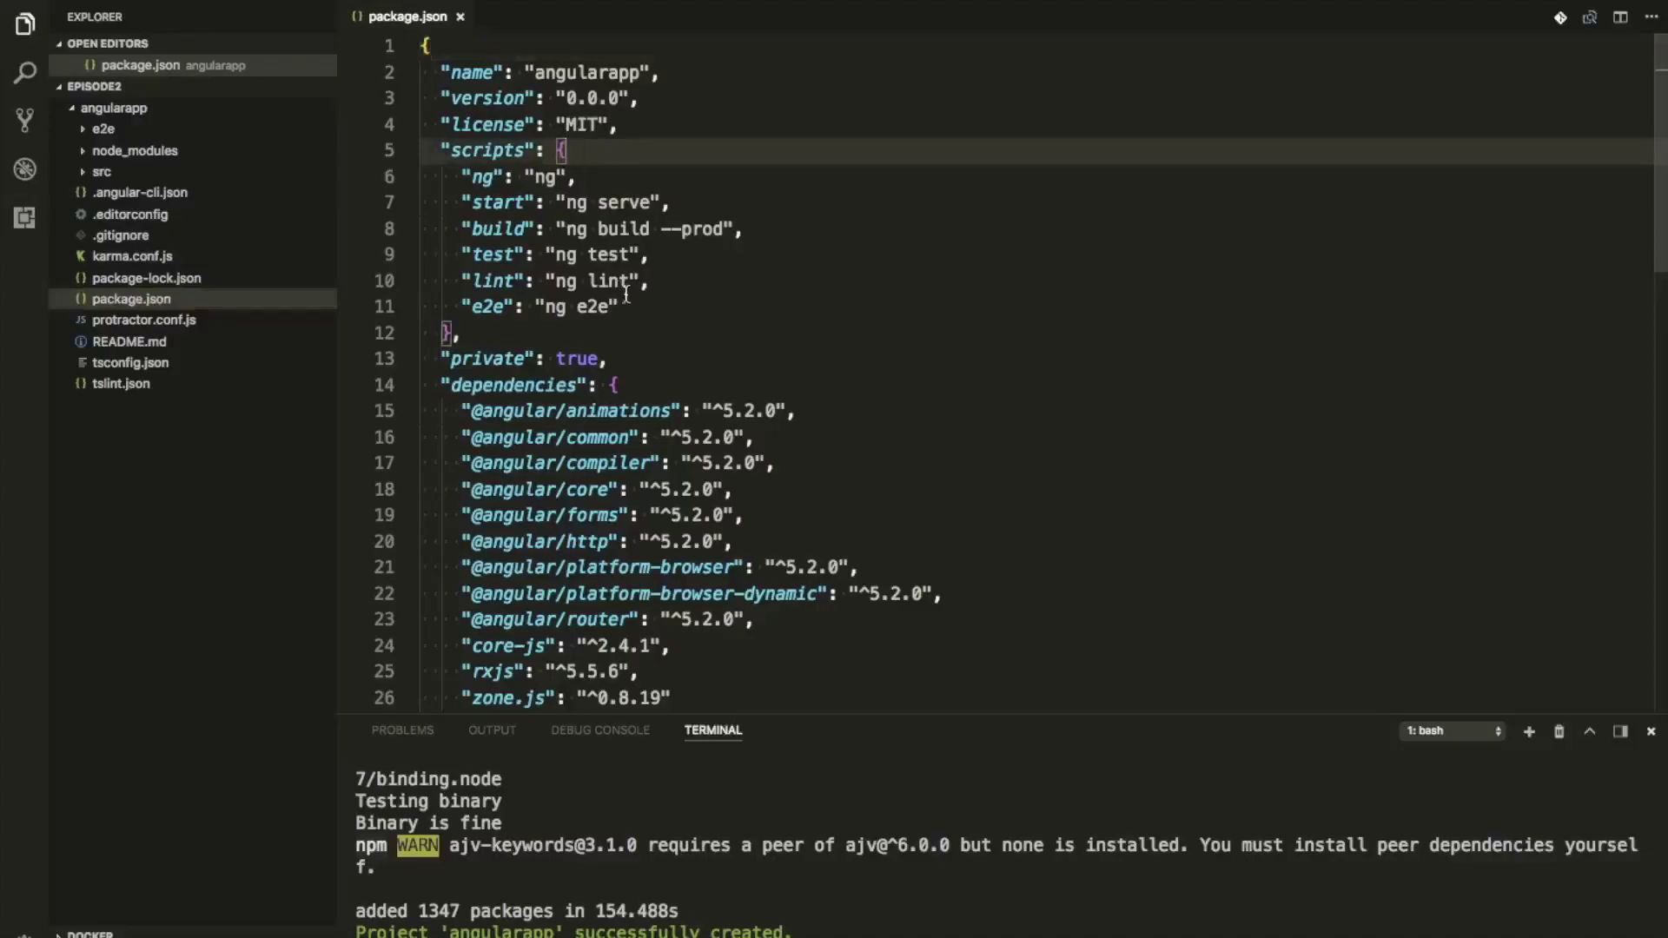
left_click_drag(636, 313, 427, 177)
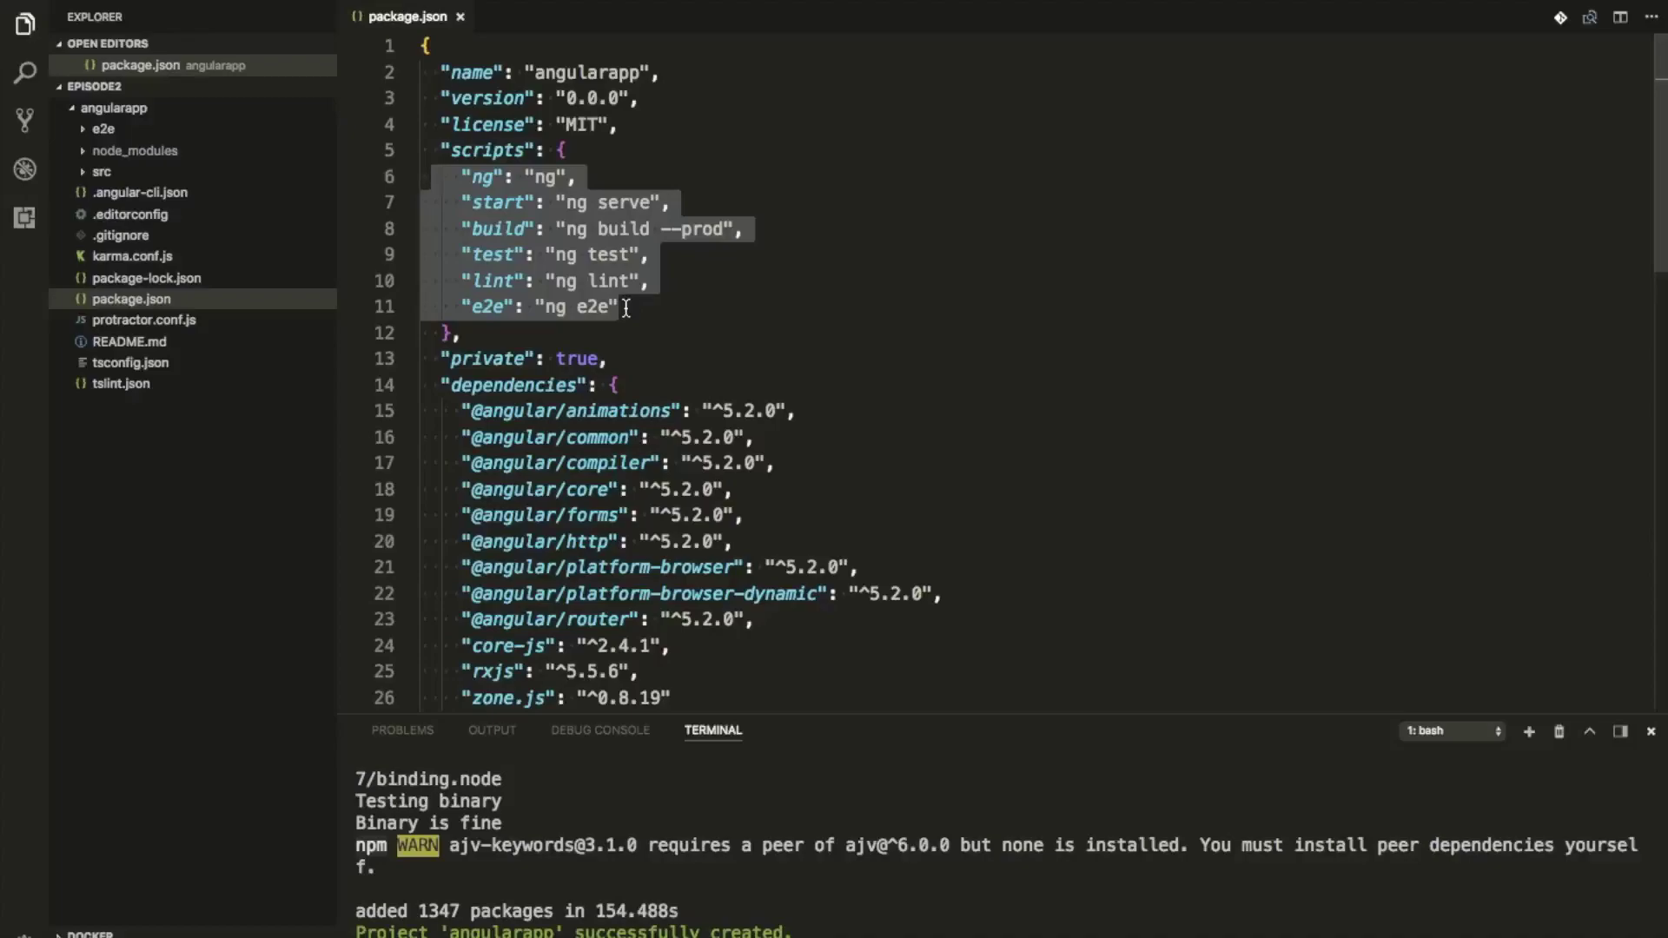
- Make the terminal area taller and highlight the start script name in package.json
left_click(829, 934)
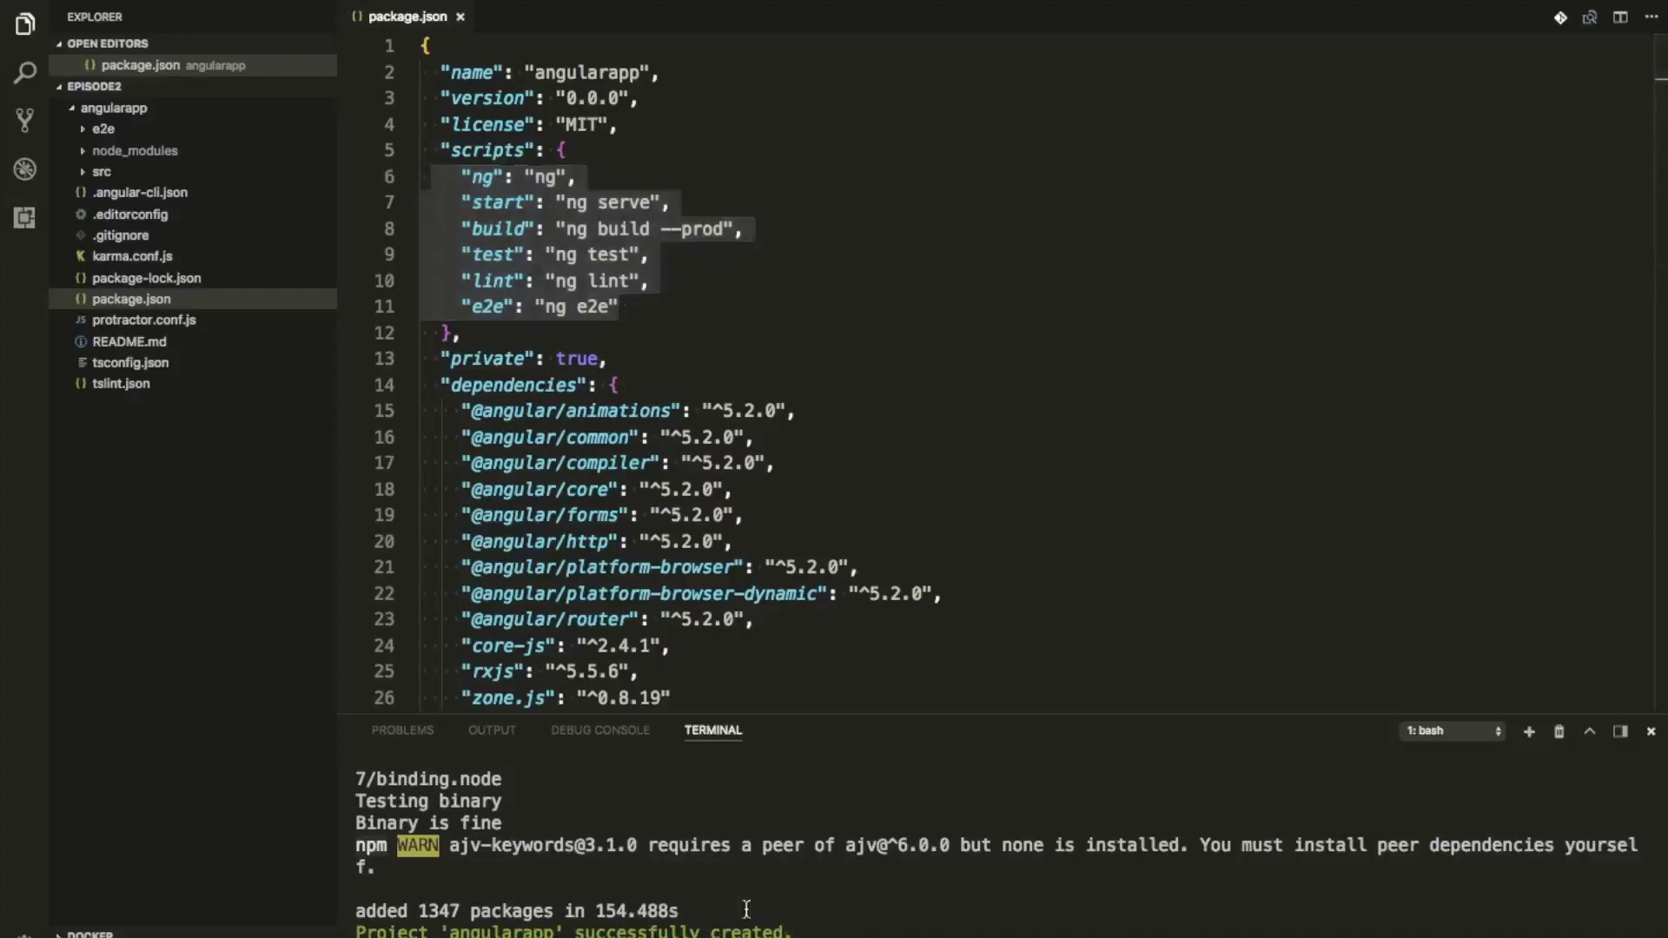
left_click_drag(973, 714, 995, 577)
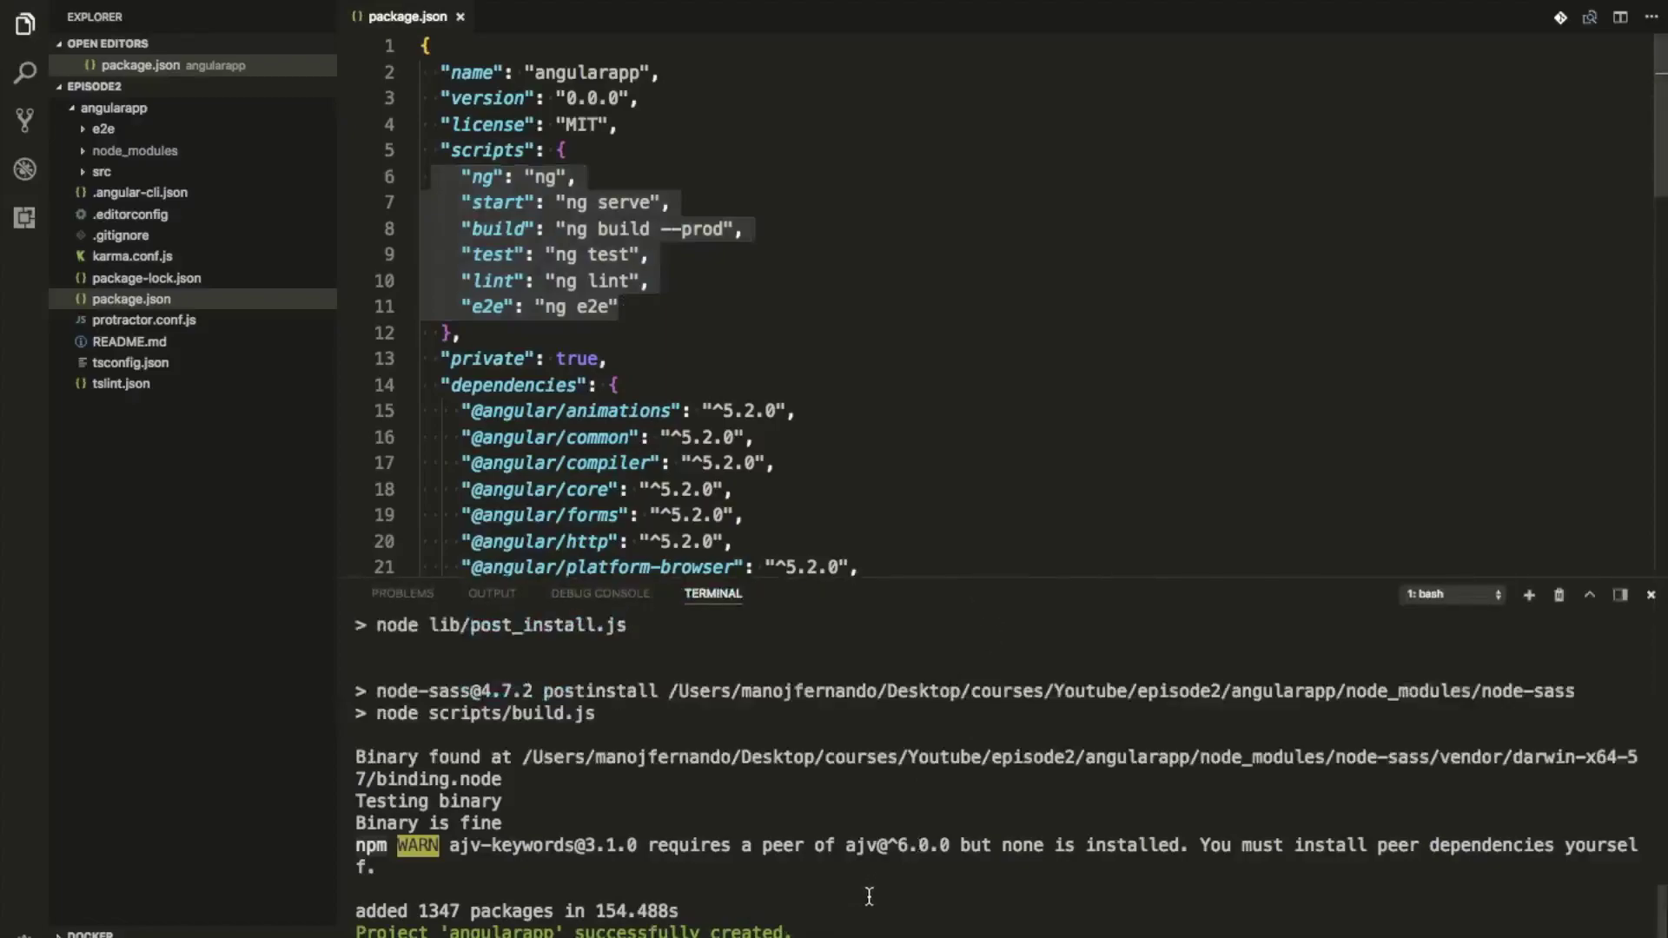
left_click(823, 389)
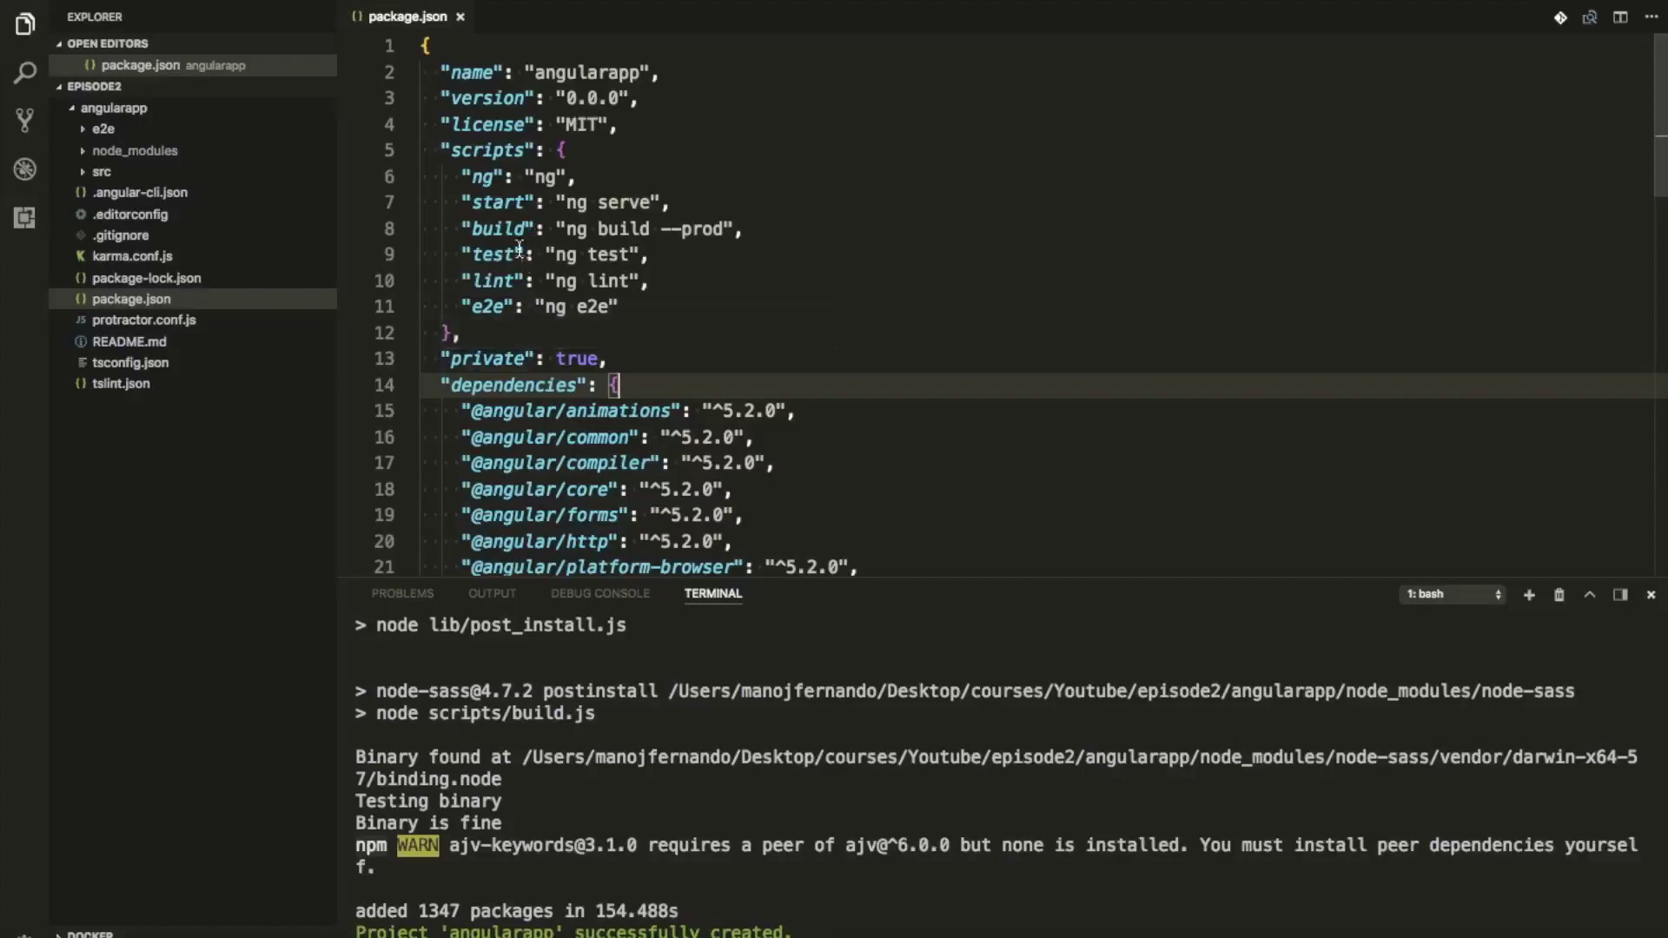
double_click(501, 209)
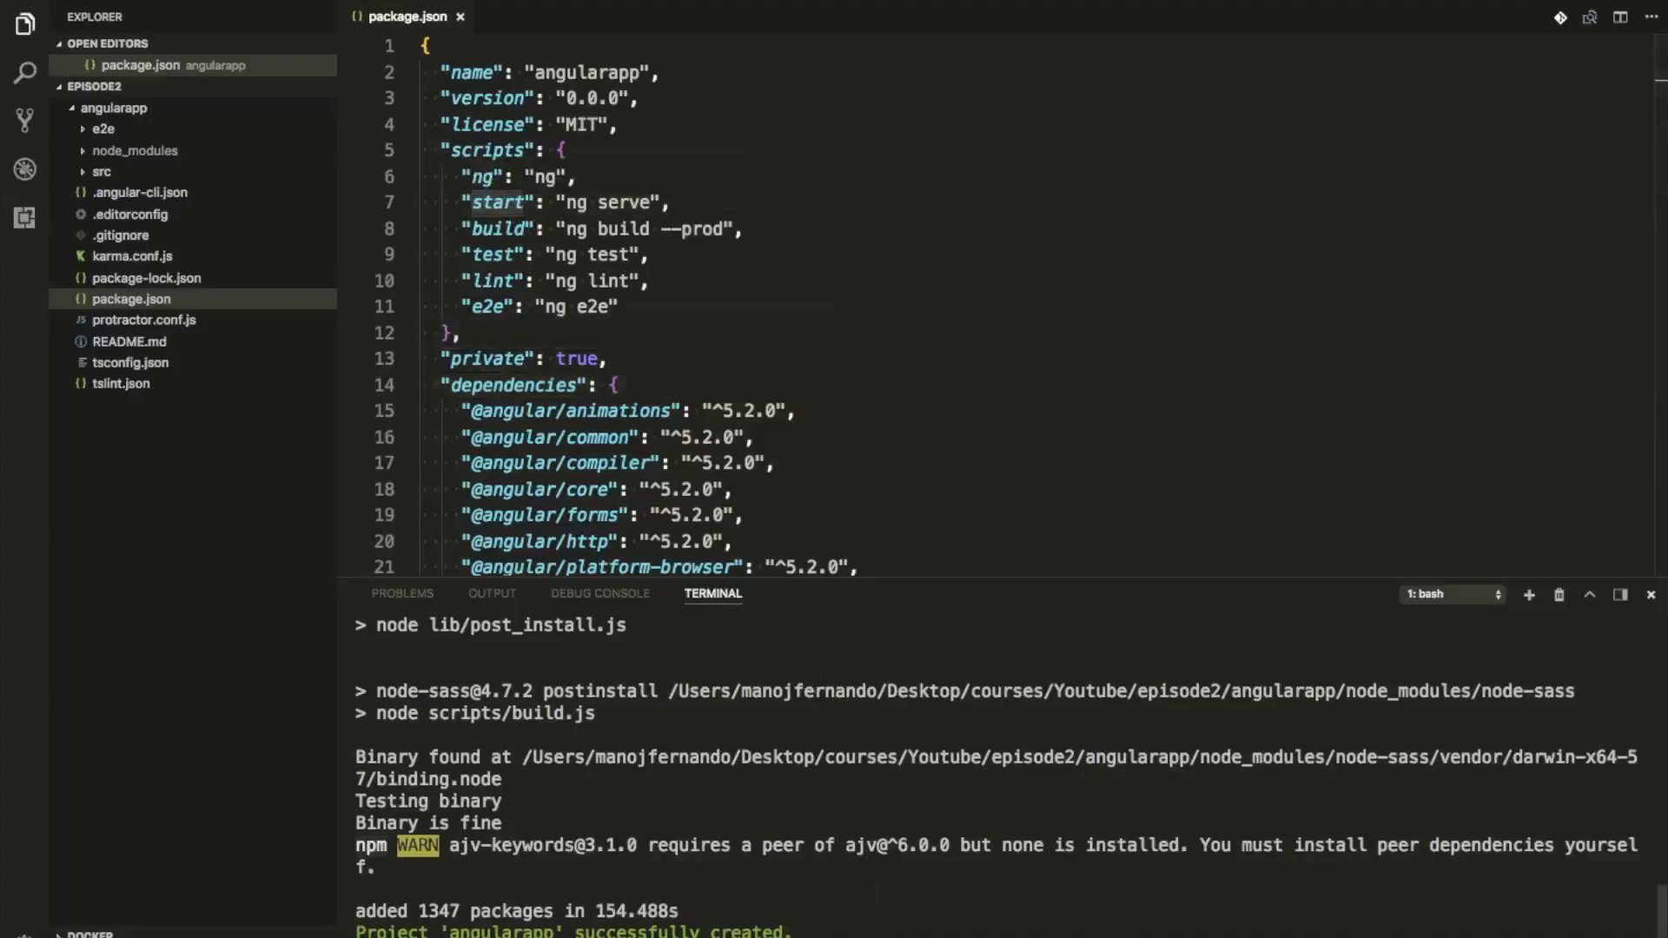
- Try to run the start script with npm run start from the episode2 folder and print the working directory with pwd
type("npm run start")
key("Return")
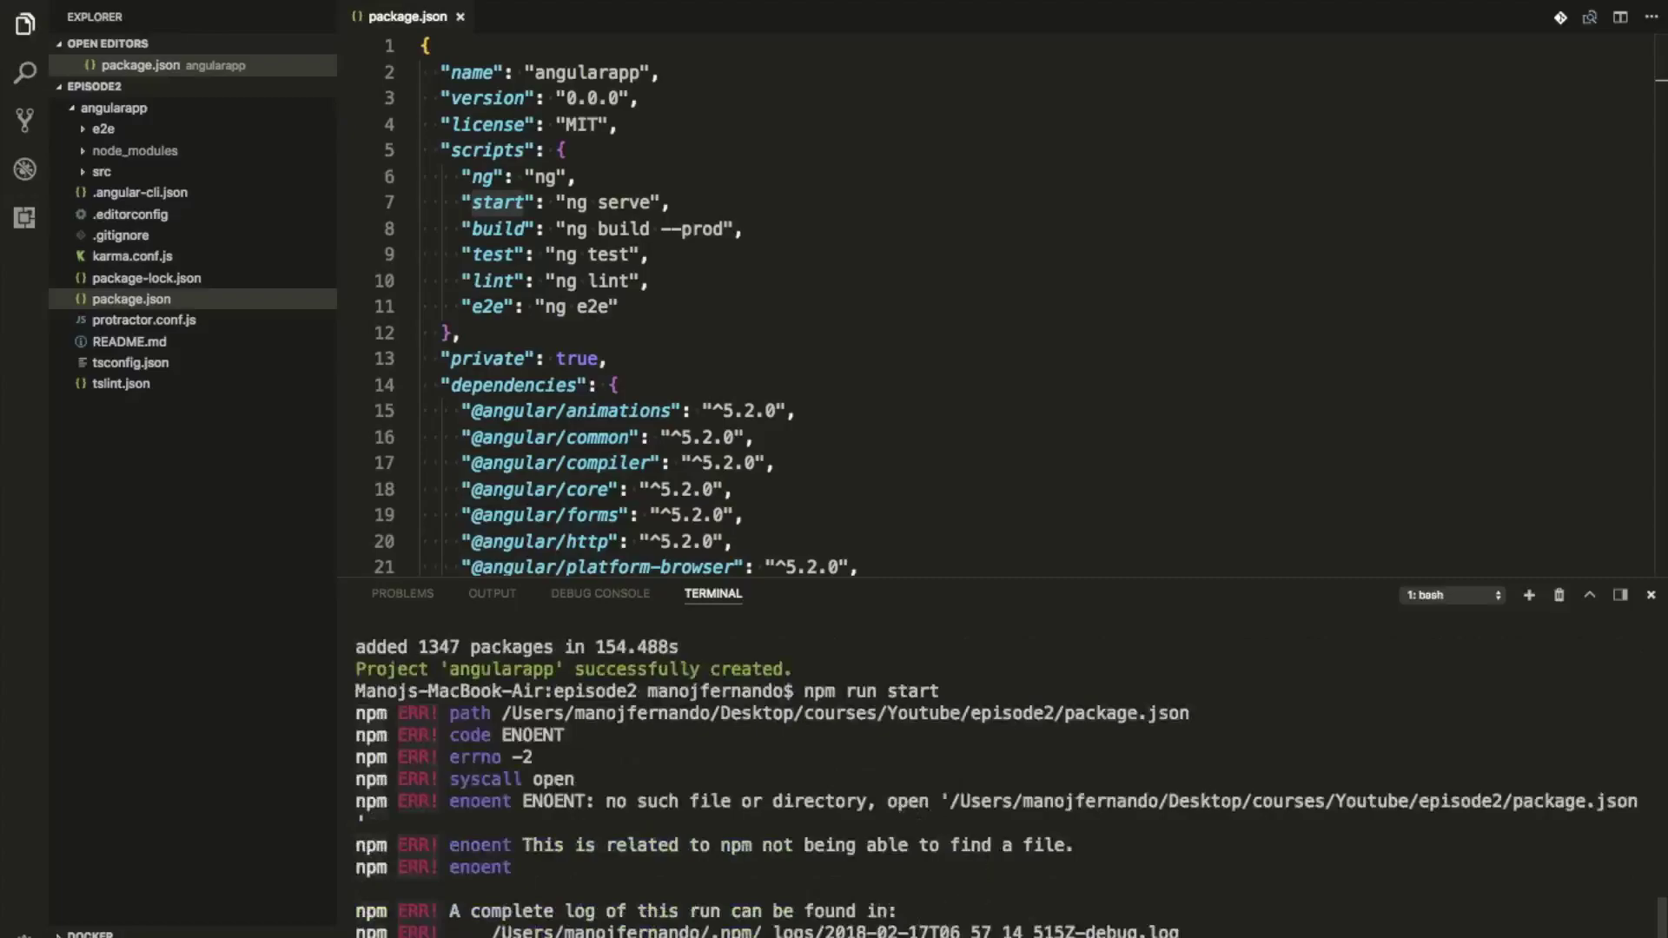
type("pwd")
key("Return")
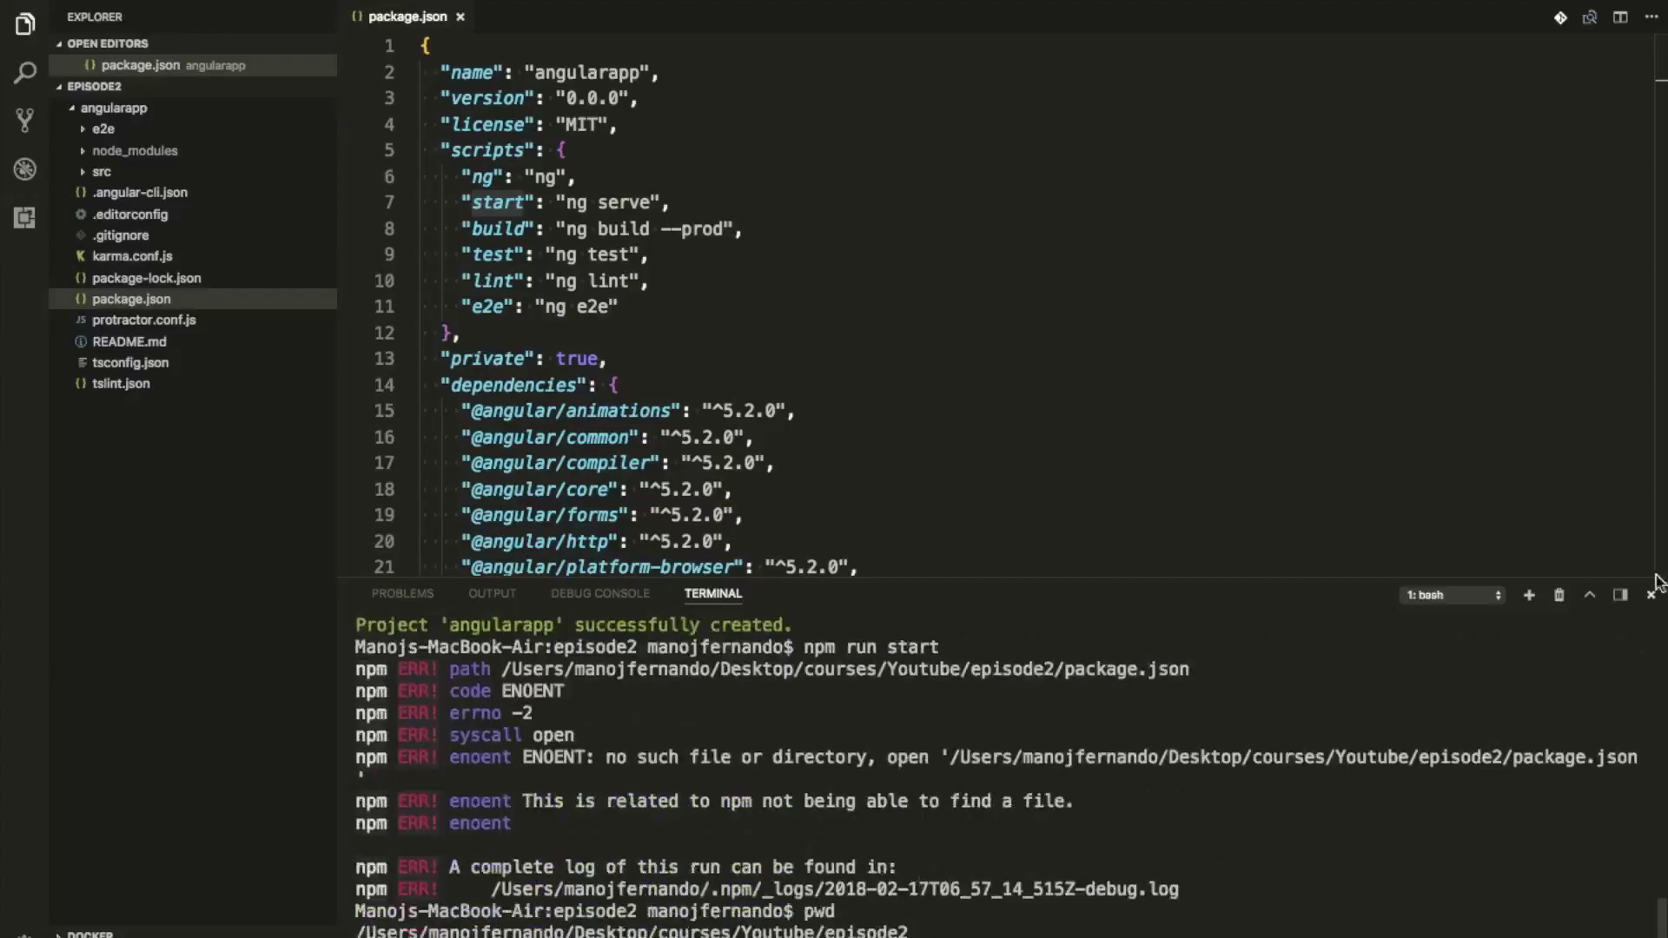
- Kill the current terminal and open a fresh one, running pwd and ls to check the folder it starts in
left_click(1559, 596)
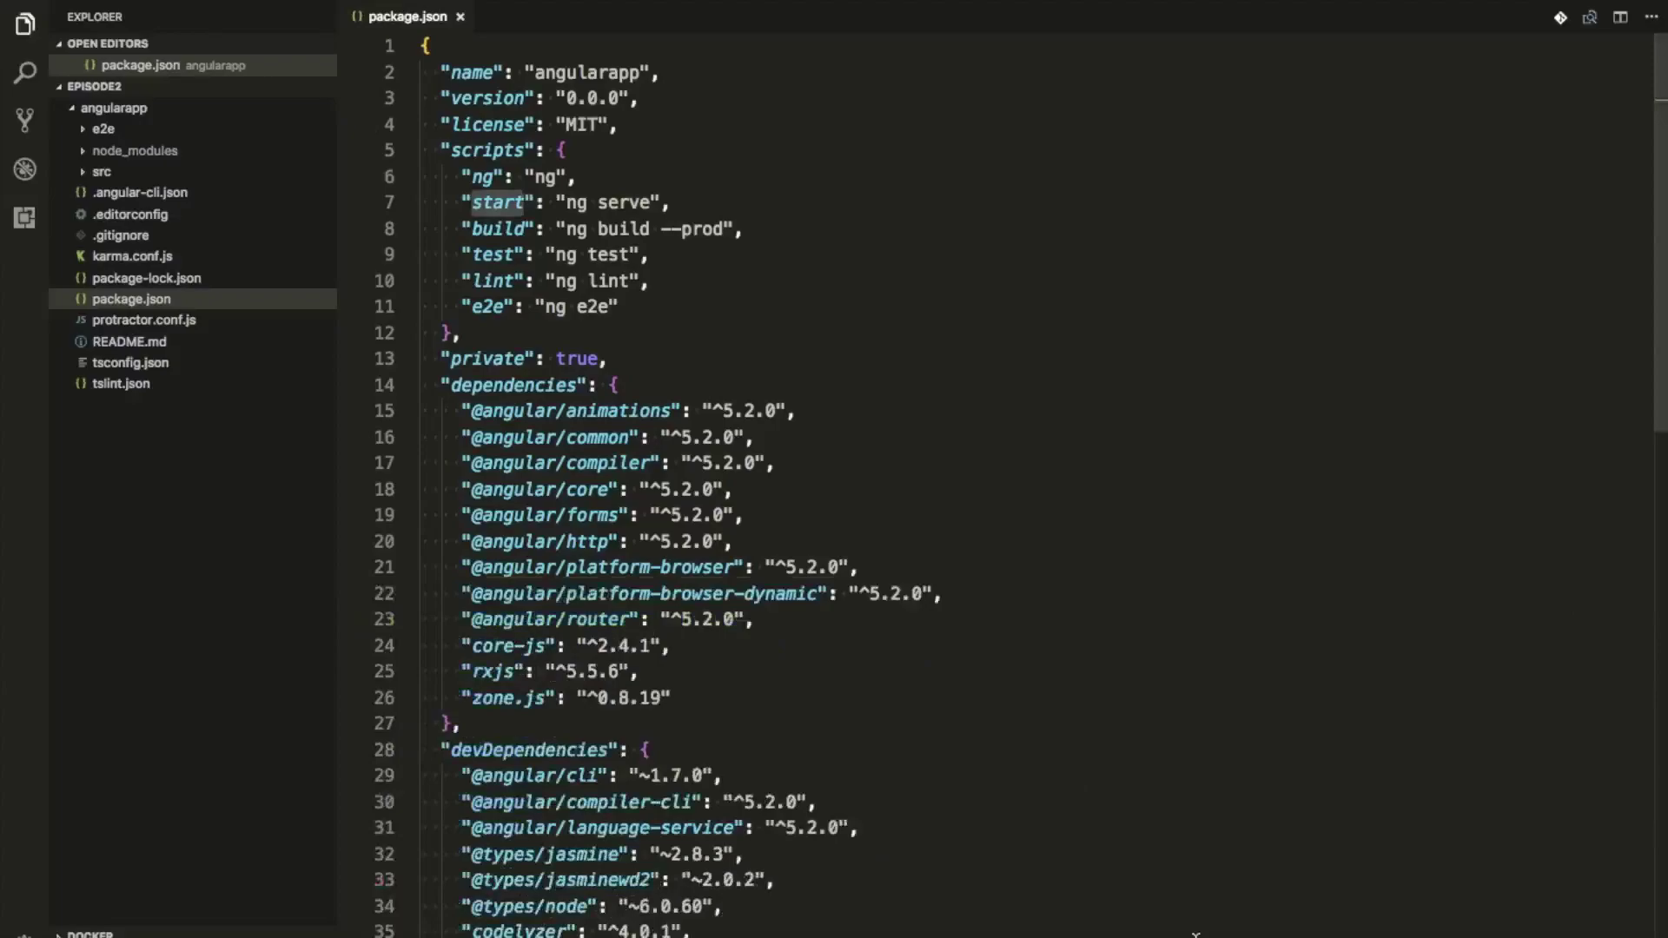
key("ctrl+grave")
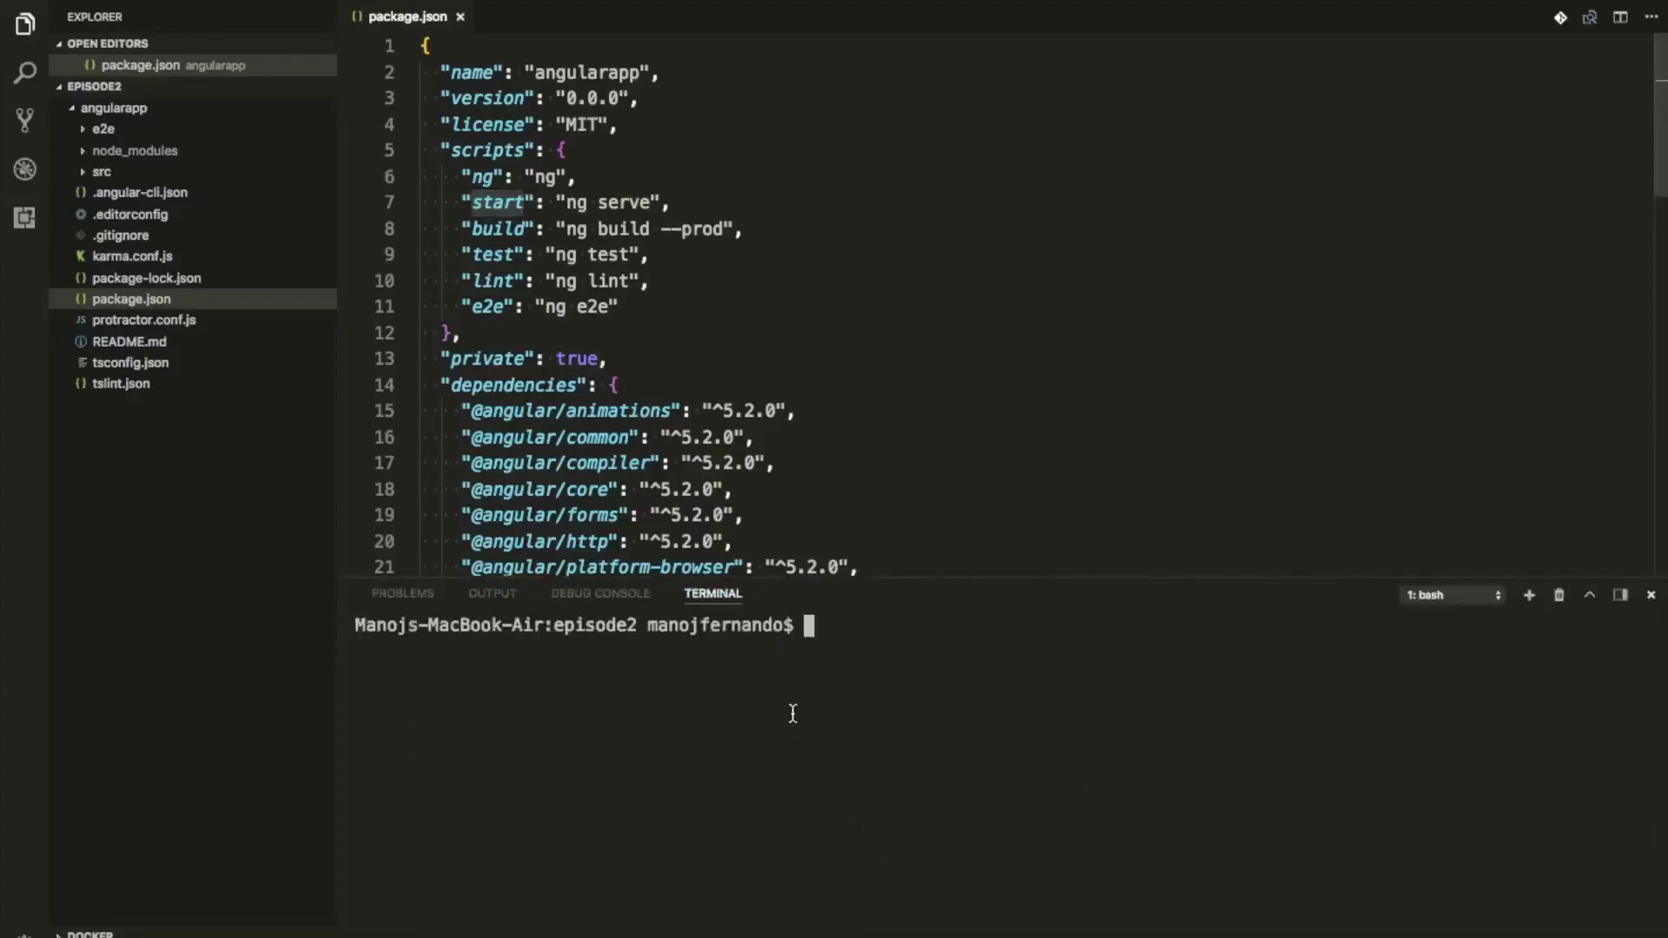
type("pwd")
key("Return")
type("ls")
key("Return")
- Change the terminal's directory to angularapp/ and list its contents
type("cd ")
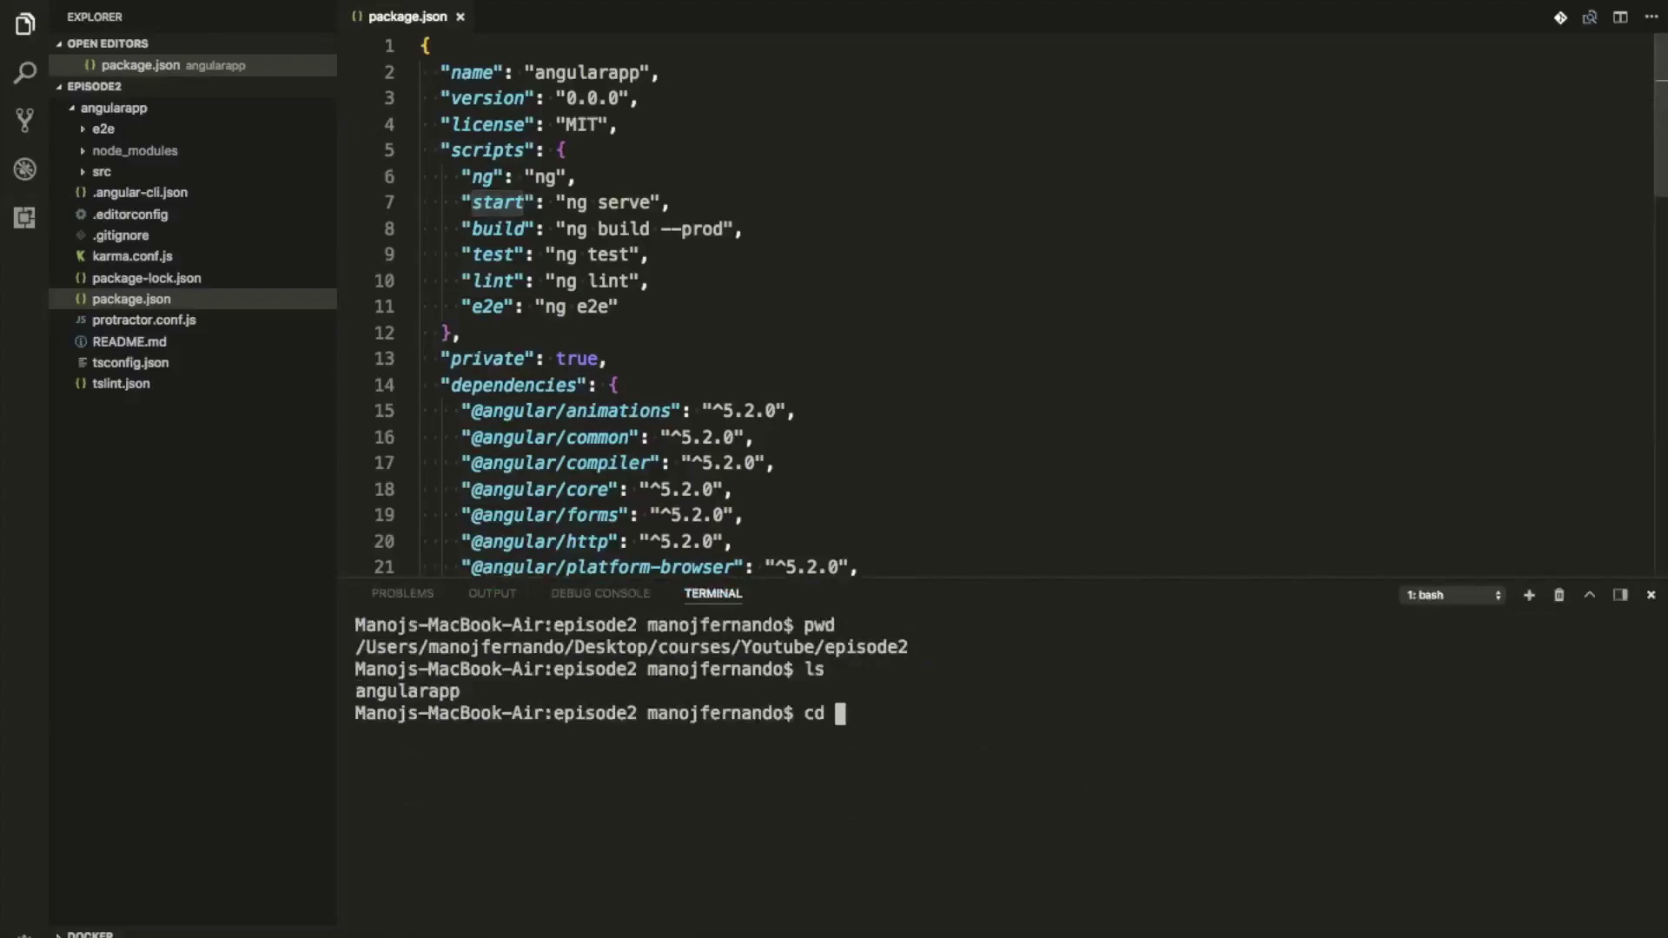
type("angu")
key("Tab")
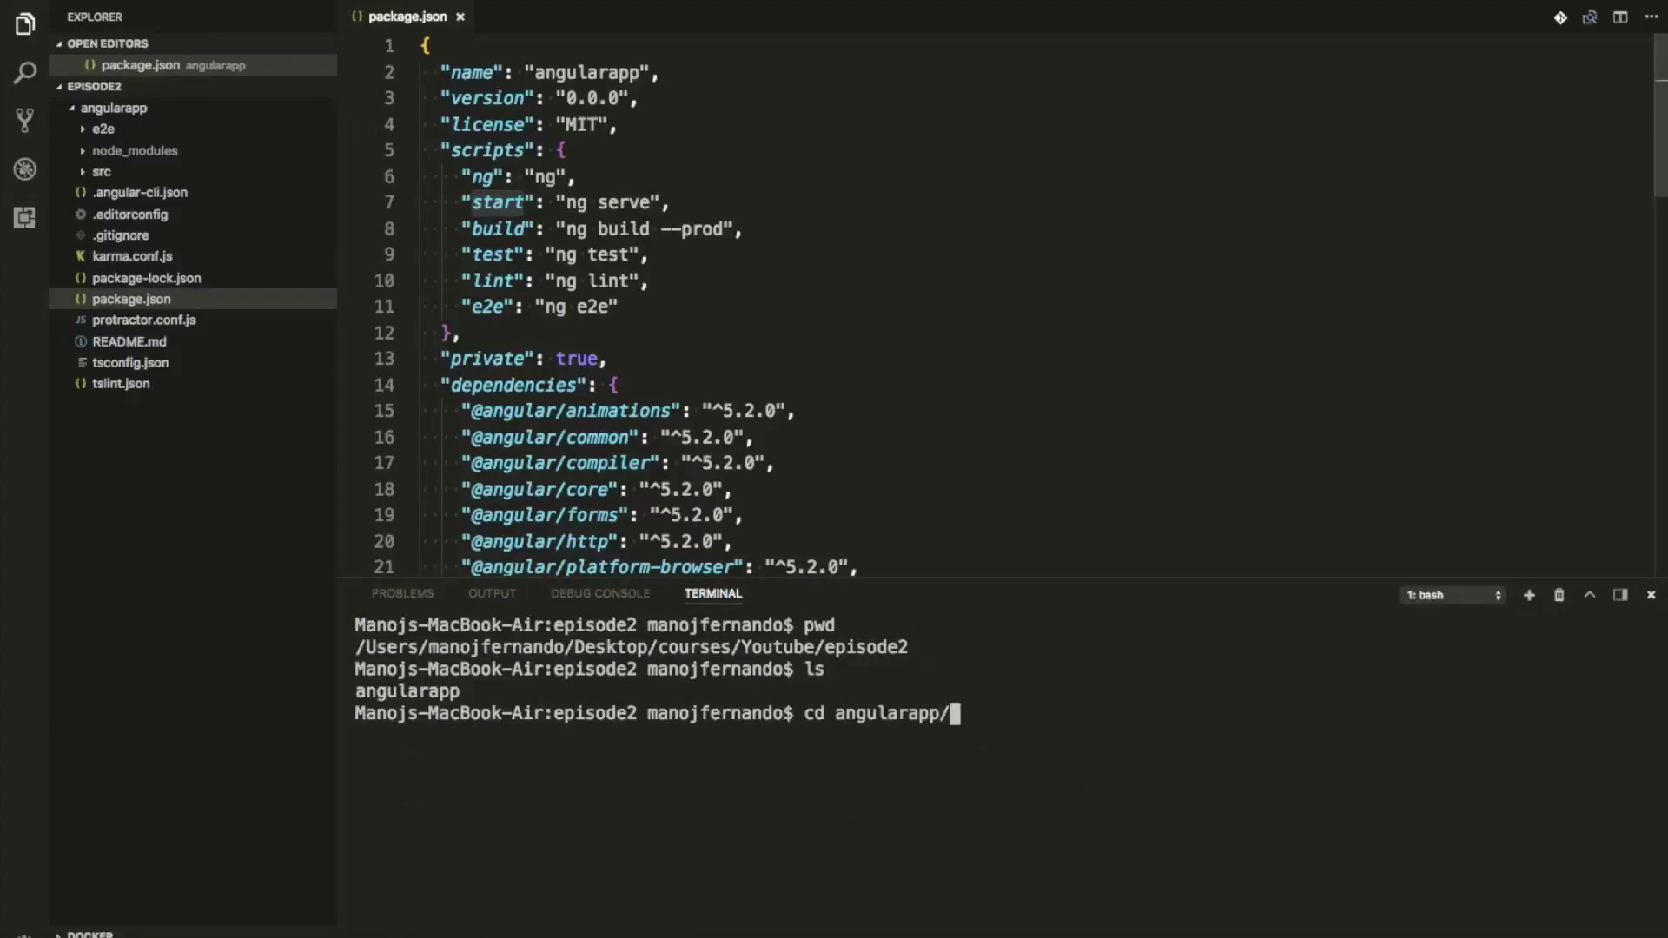
key("Return")
type("ls")
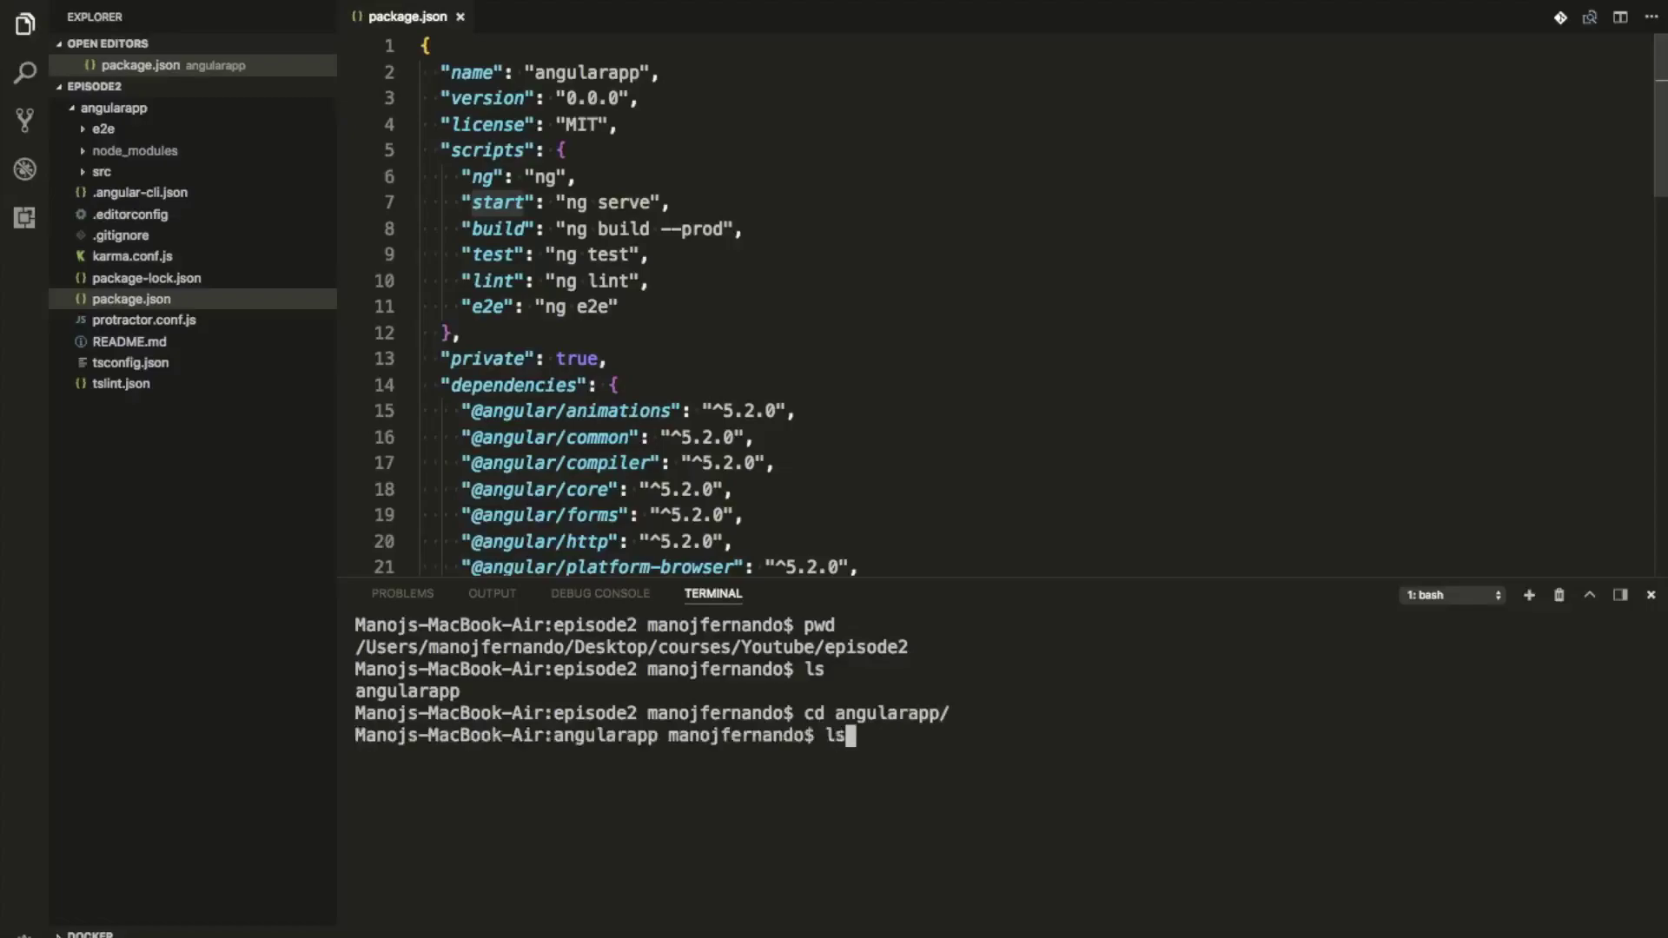
key("Return")
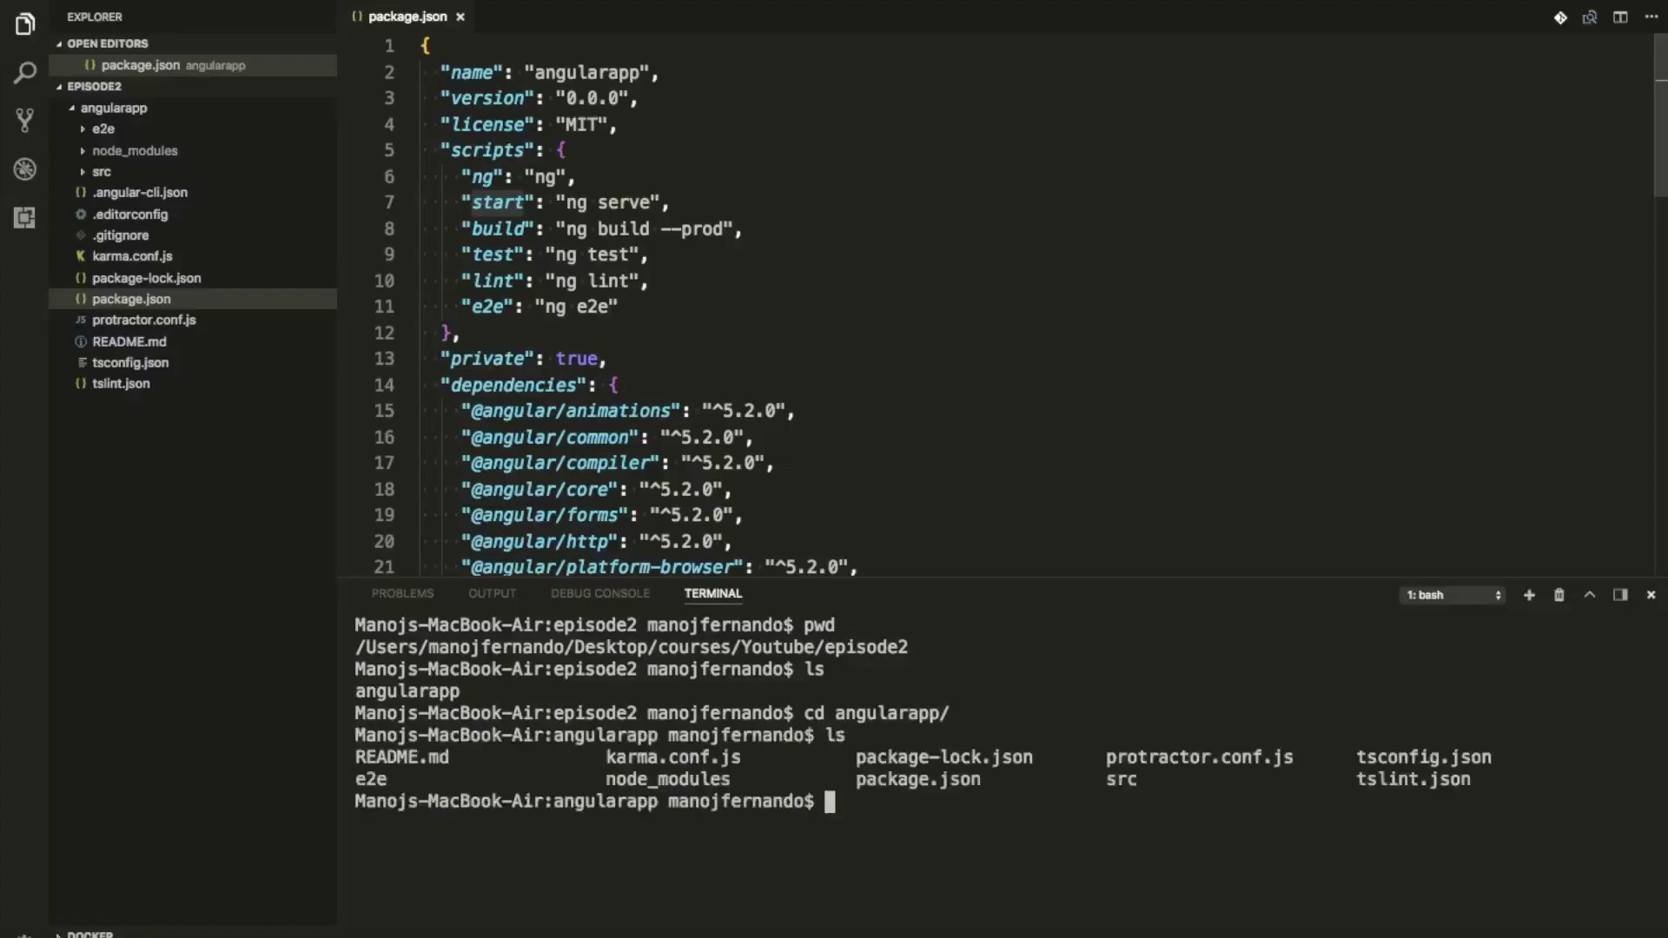
- Clear the terminal and start the development server with npm run start from the angularapp folder
type("clear")
key("Return")
type("npm run ")
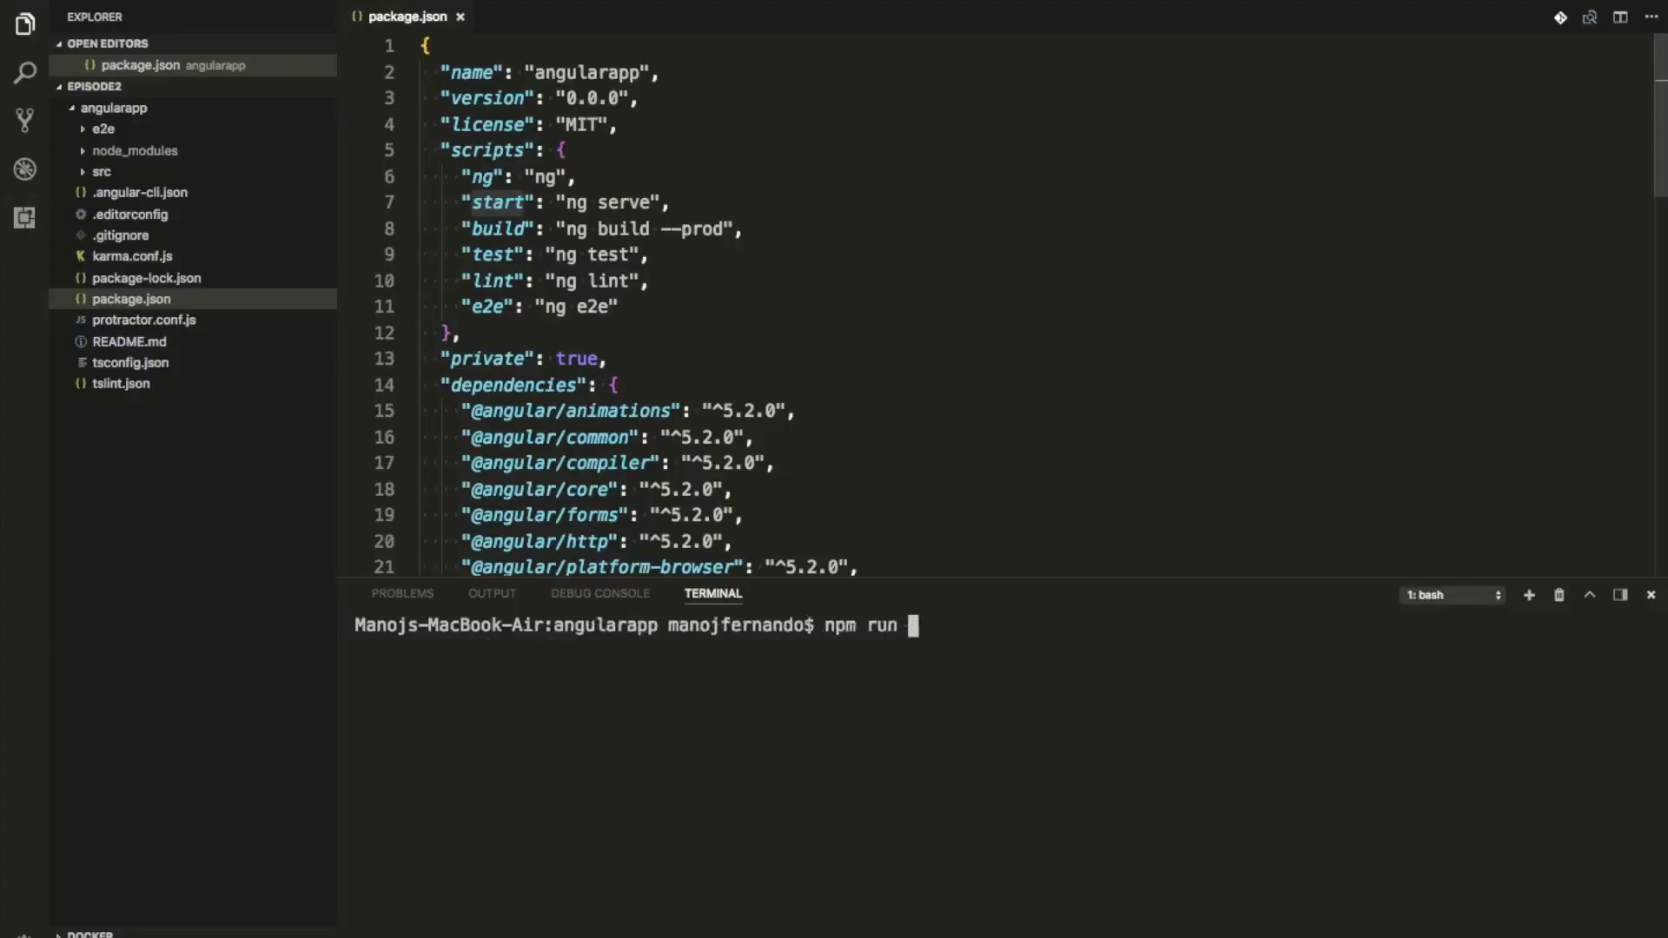
type("start")
key("Return")
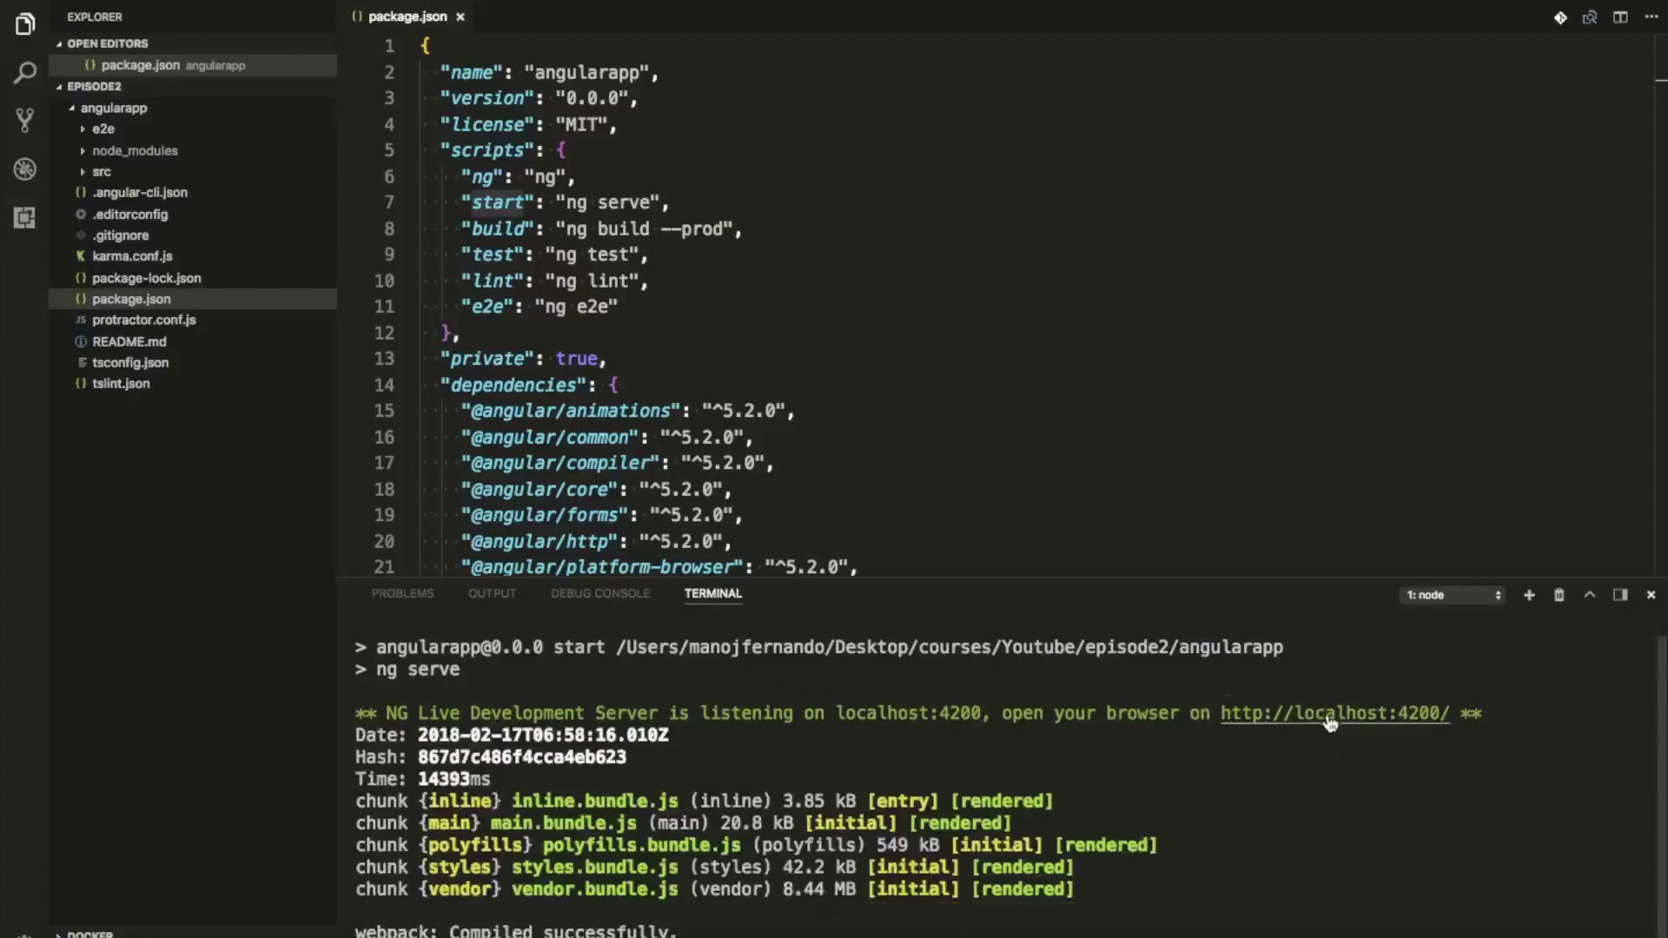
left_click_drag(1213, 713, 1450, 712)
key("super+c")
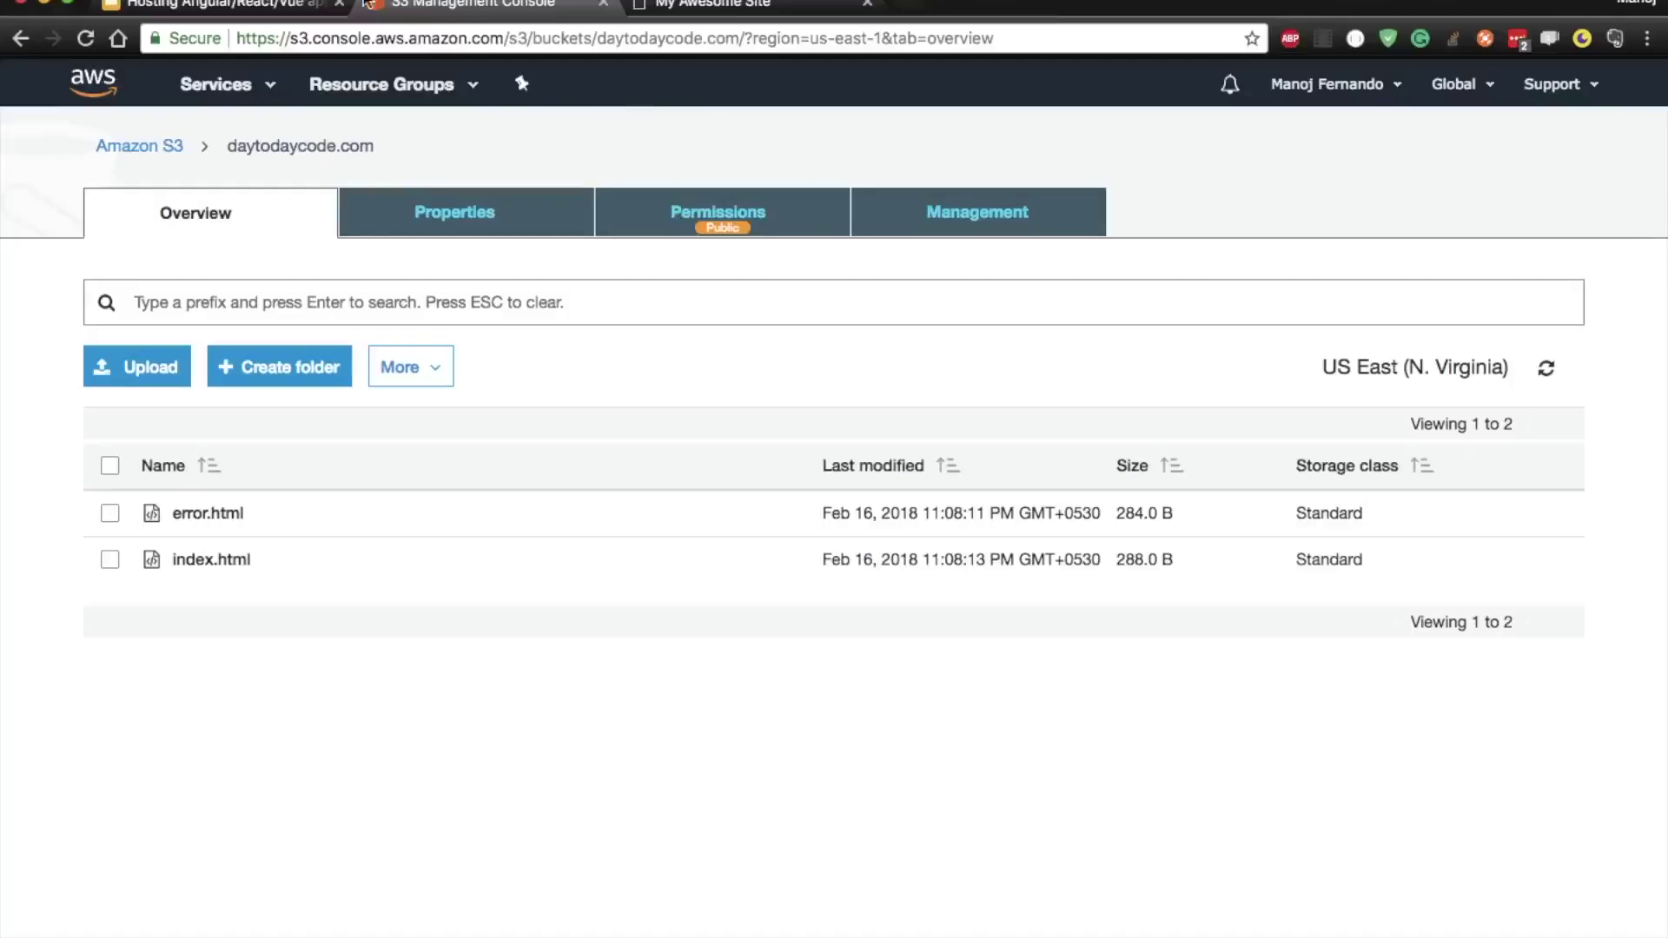
left_click(903, 13)
key("super+v")
key("Return")
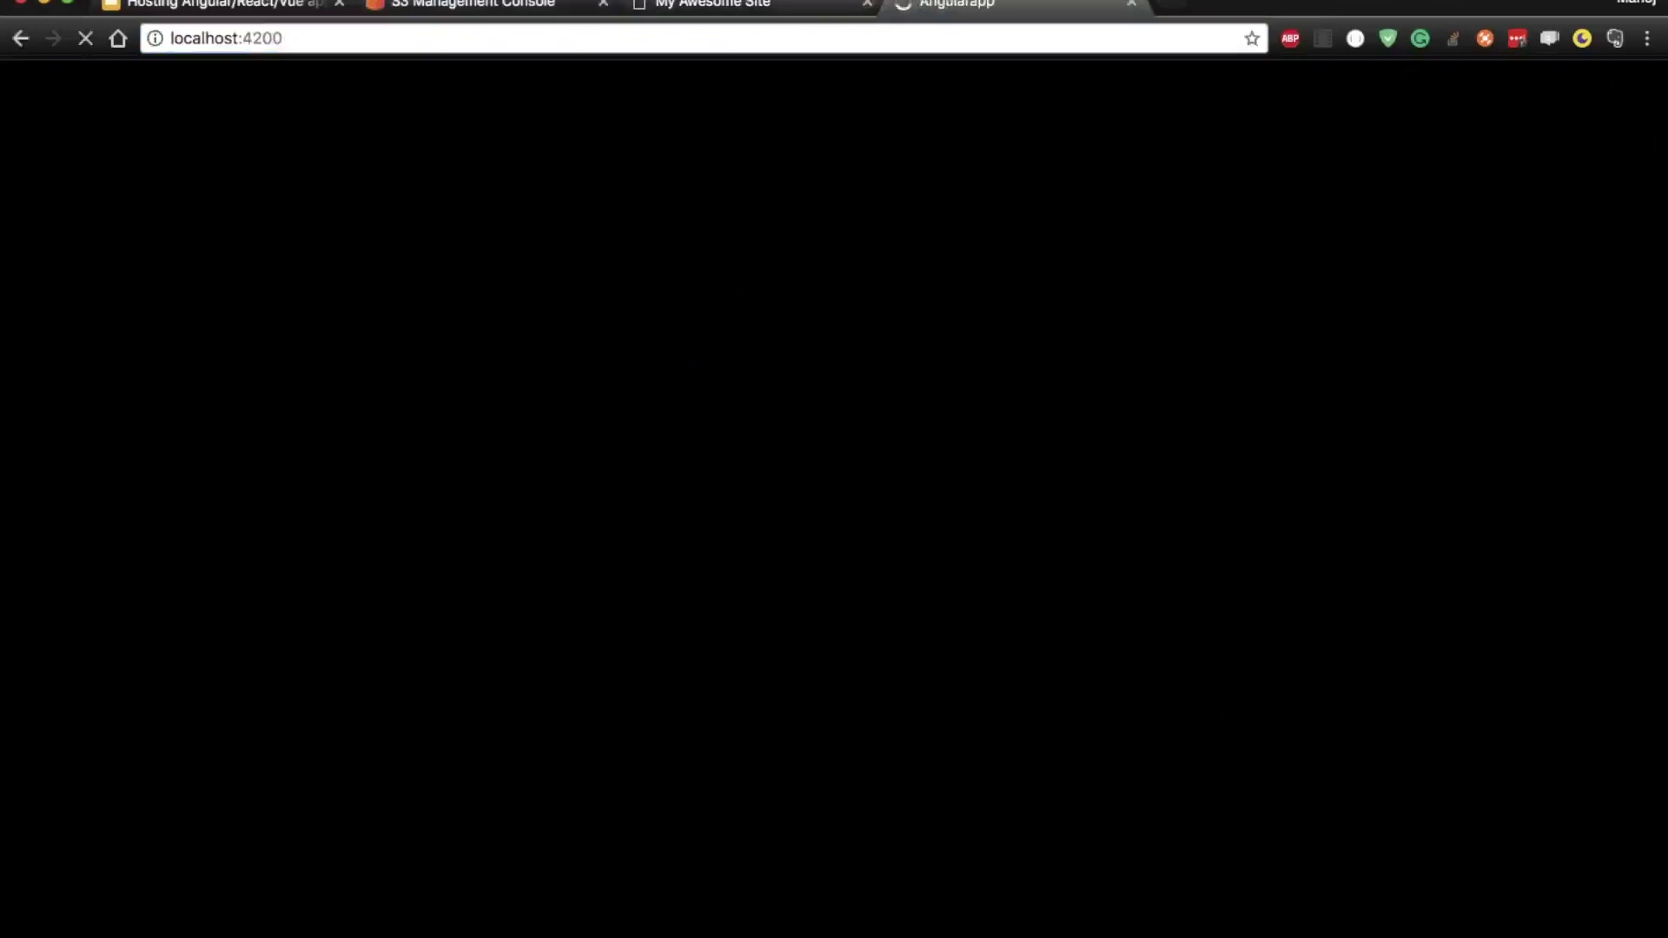
key("super+n")
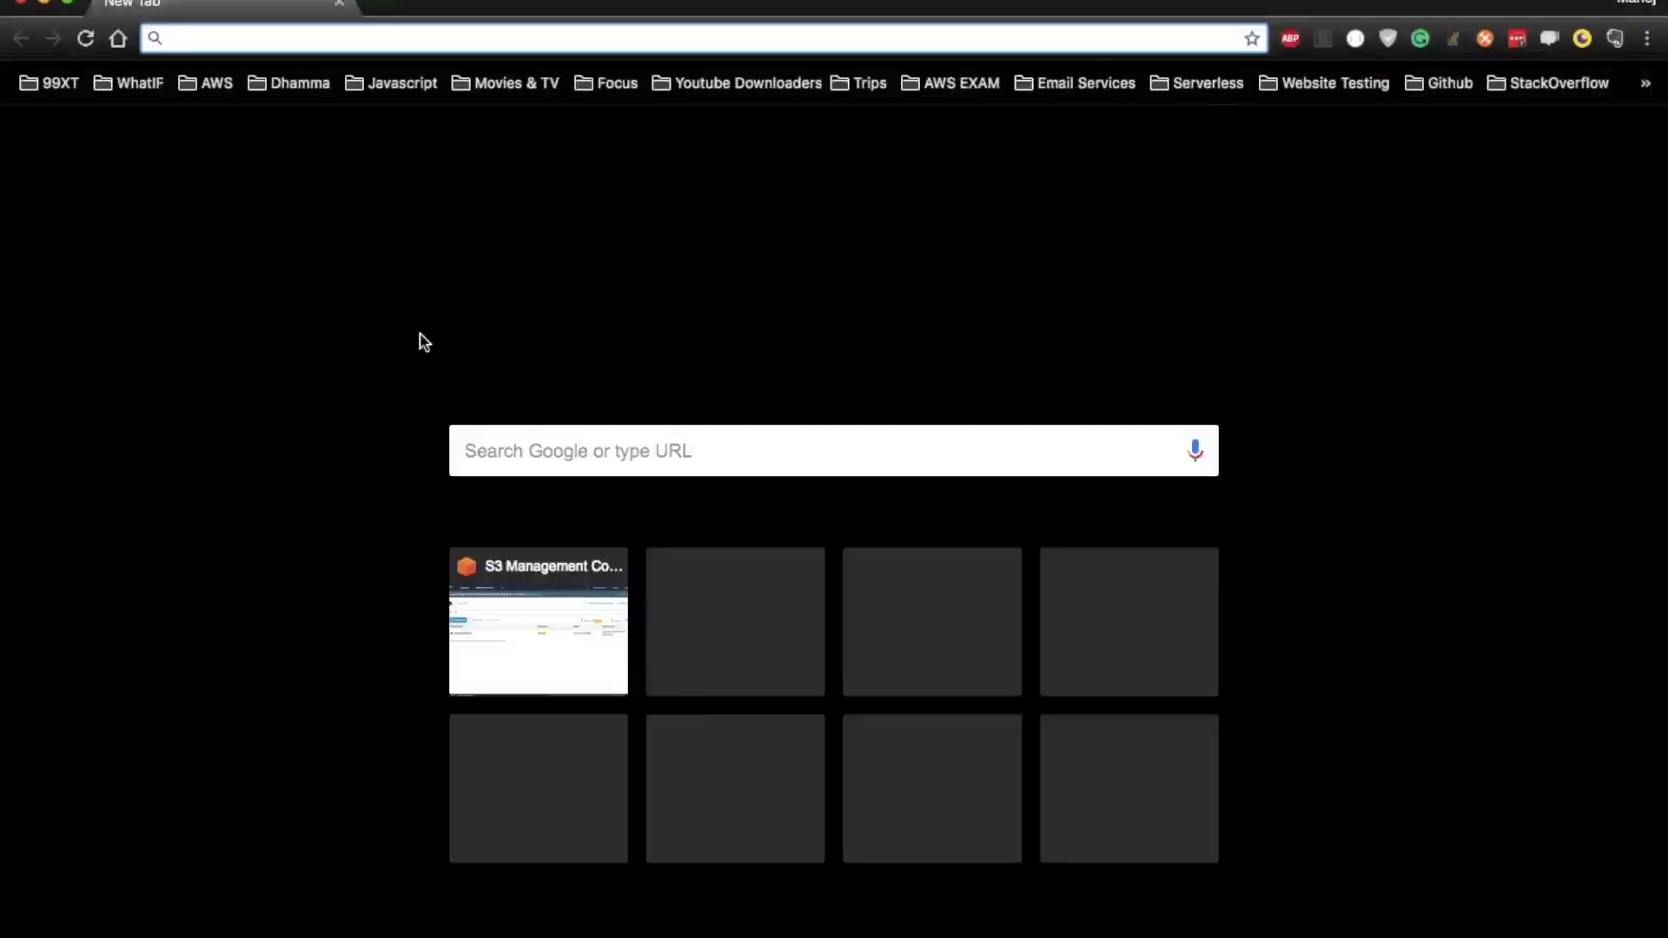
key("super+w")
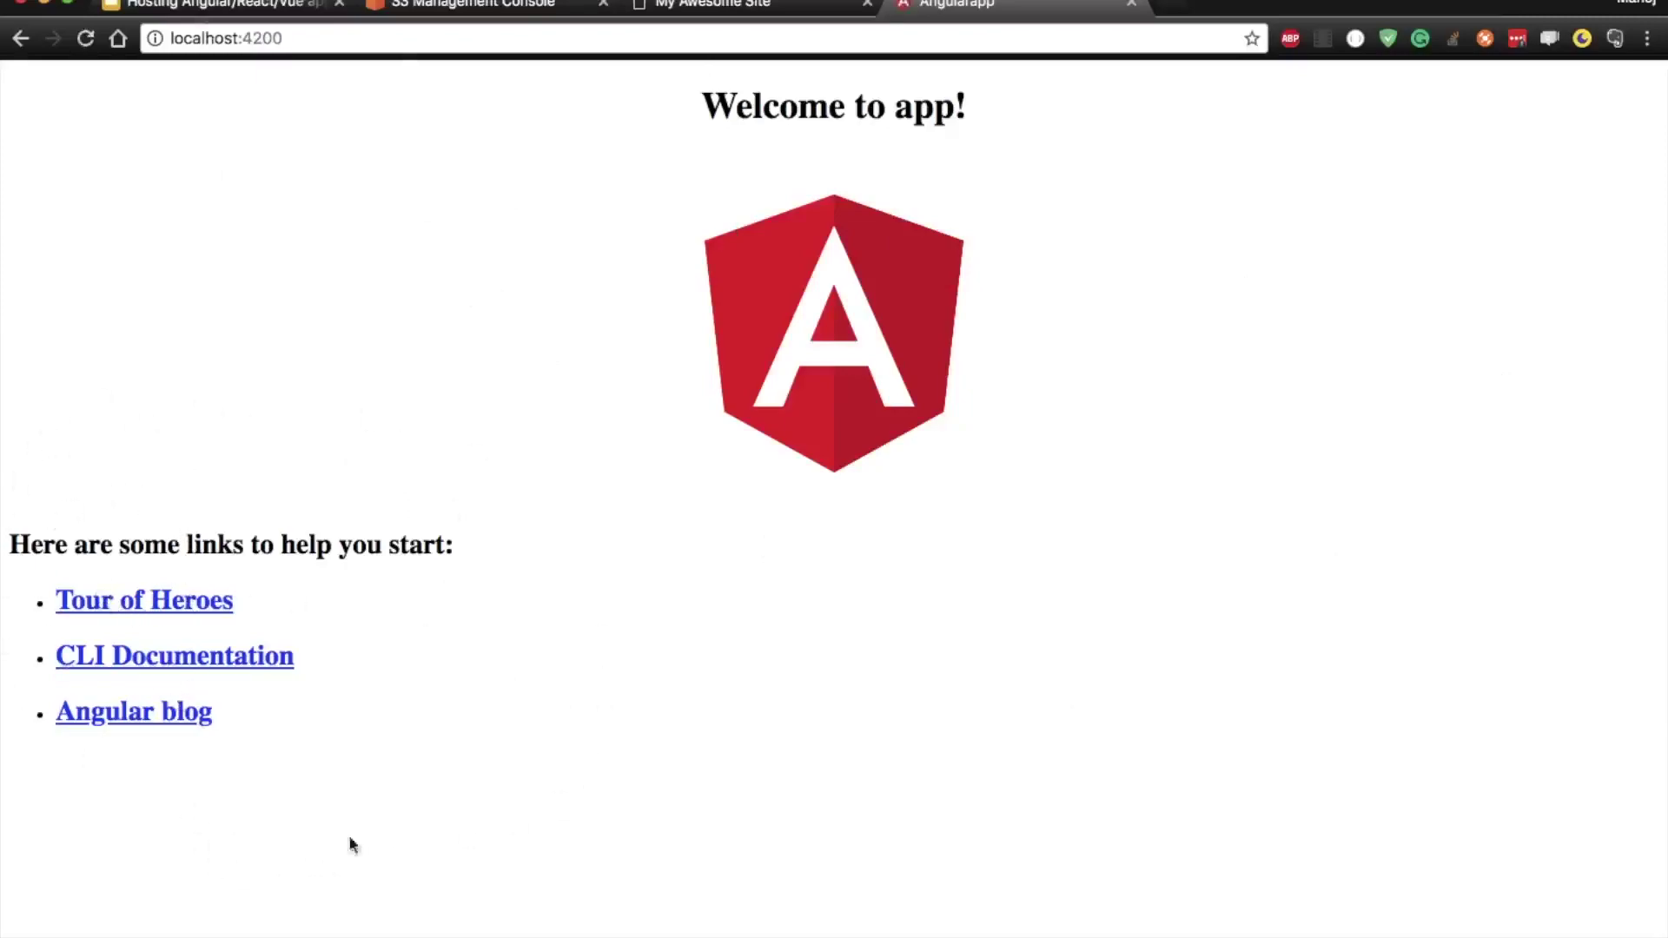
- Switch back to Visual Studio Code, expand the src and app folders, and open app.component.ts at its templateUrl line
left_click(884, 914)
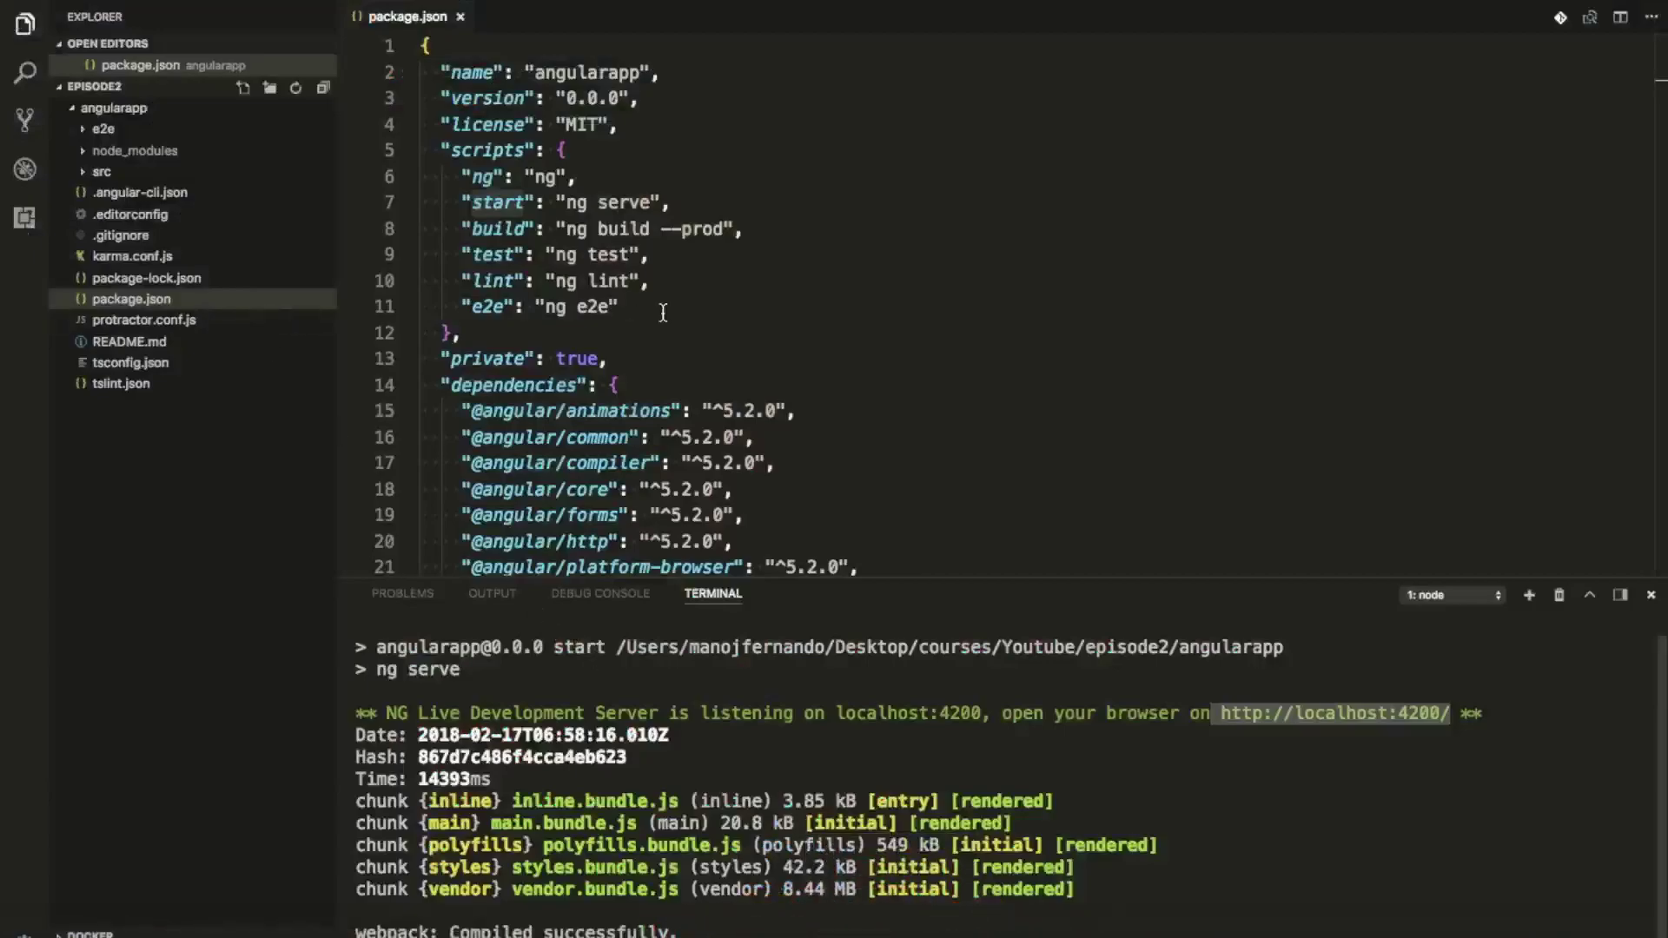
left_click(98, 173)
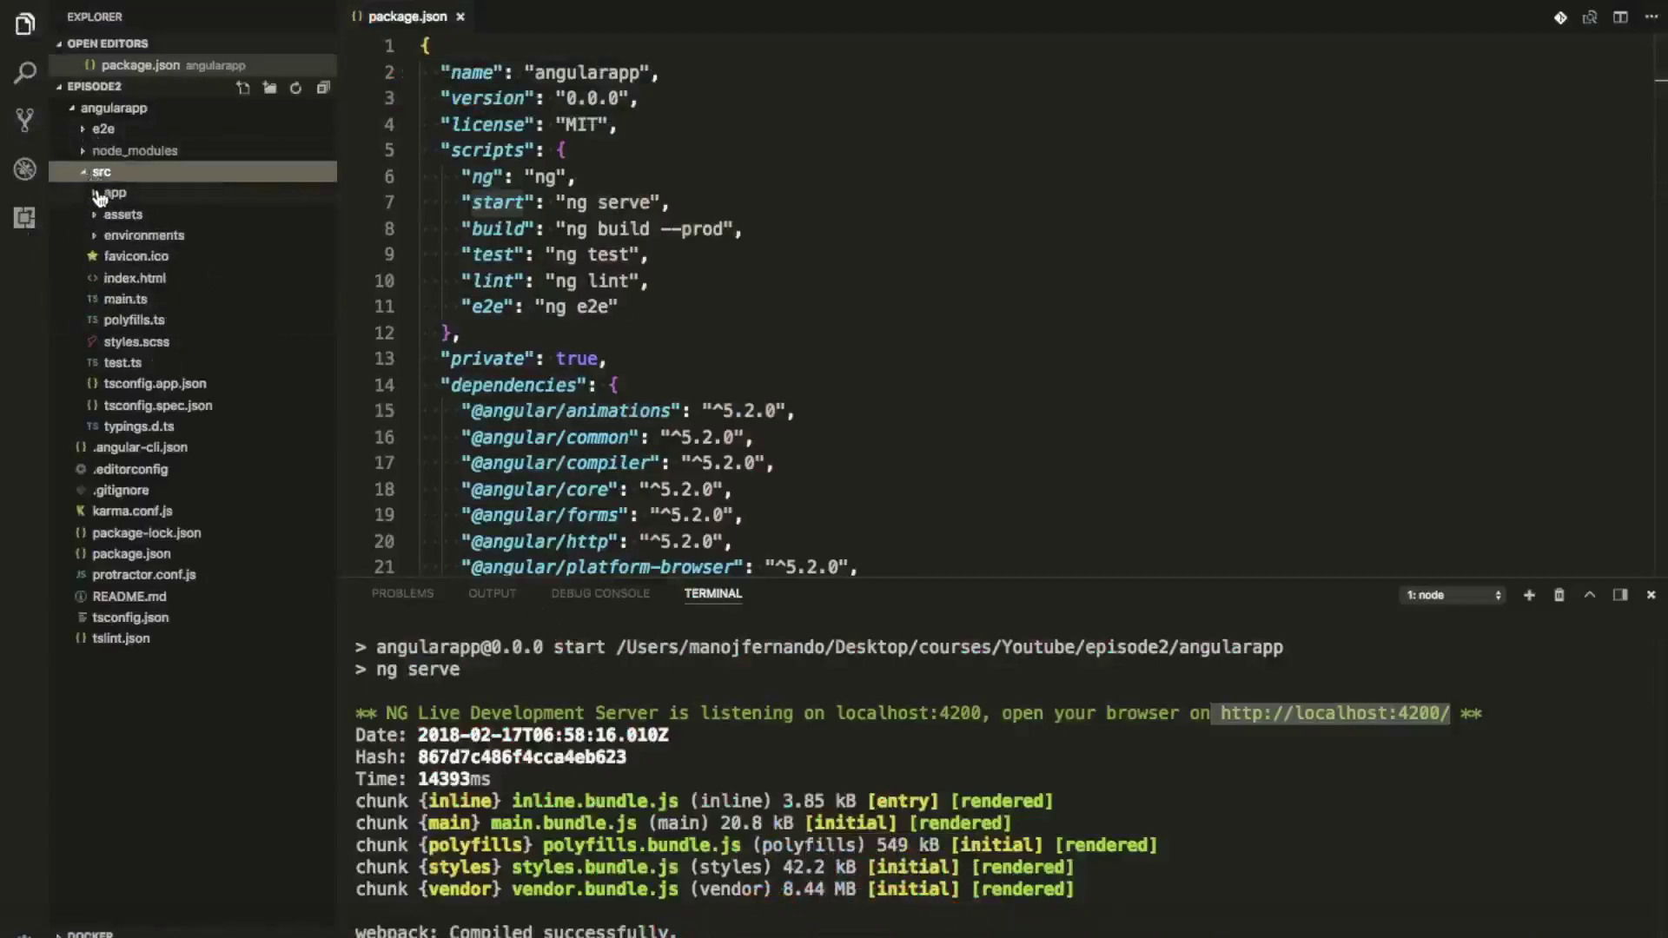
left_click(98, 194)
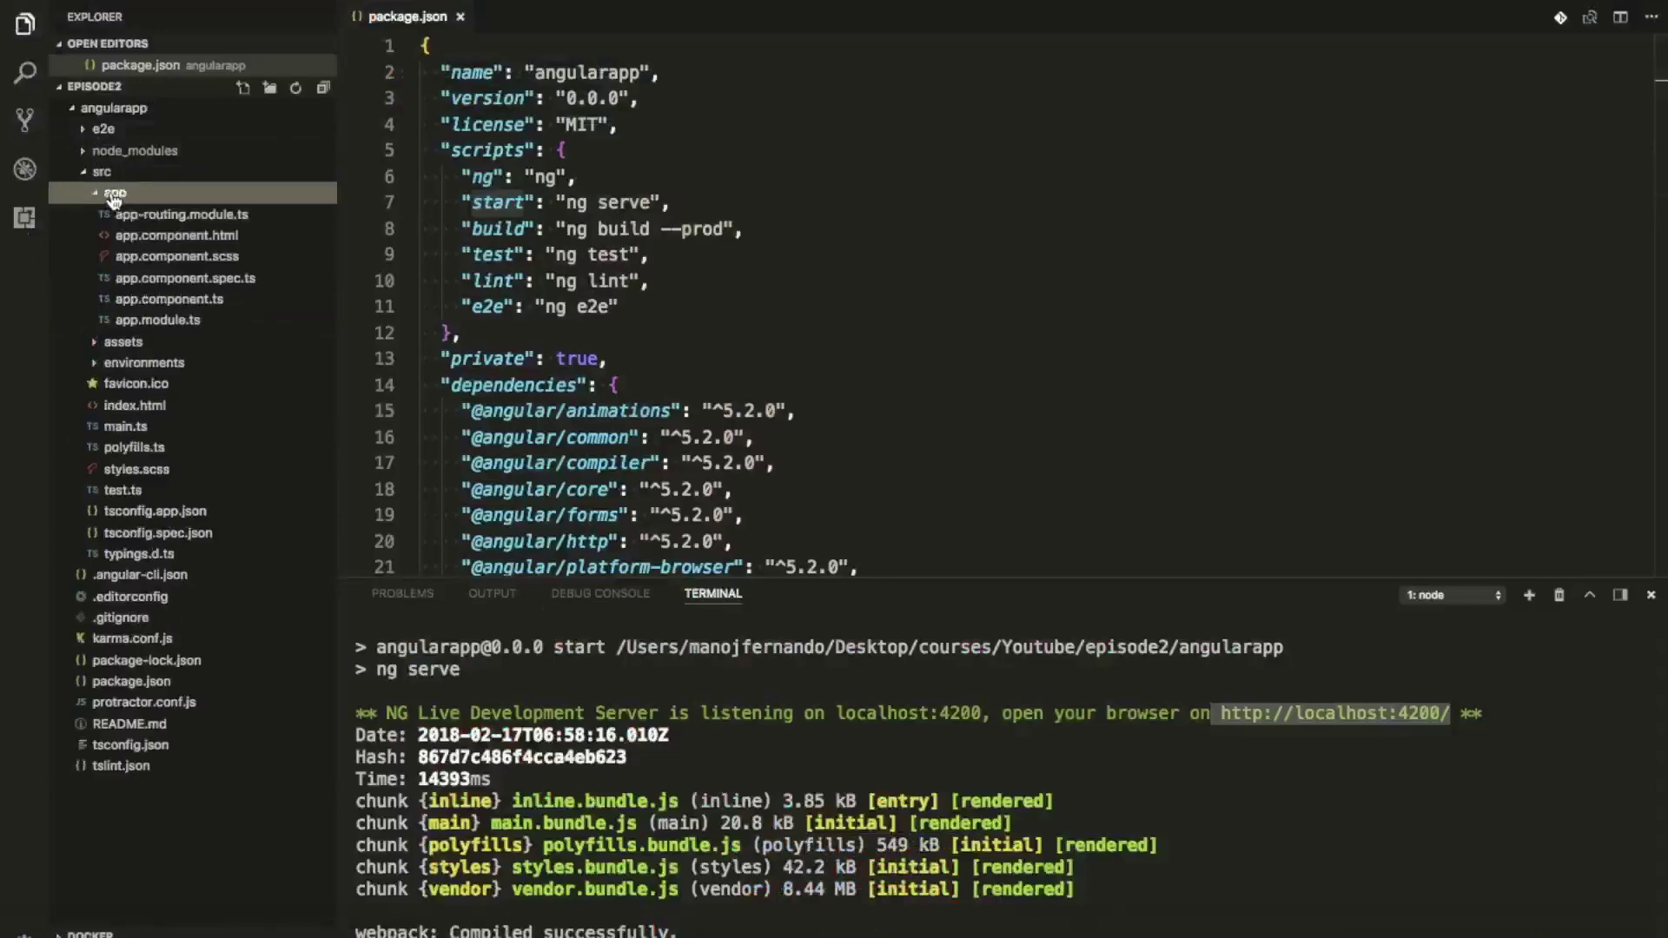
double_click(174, 306)
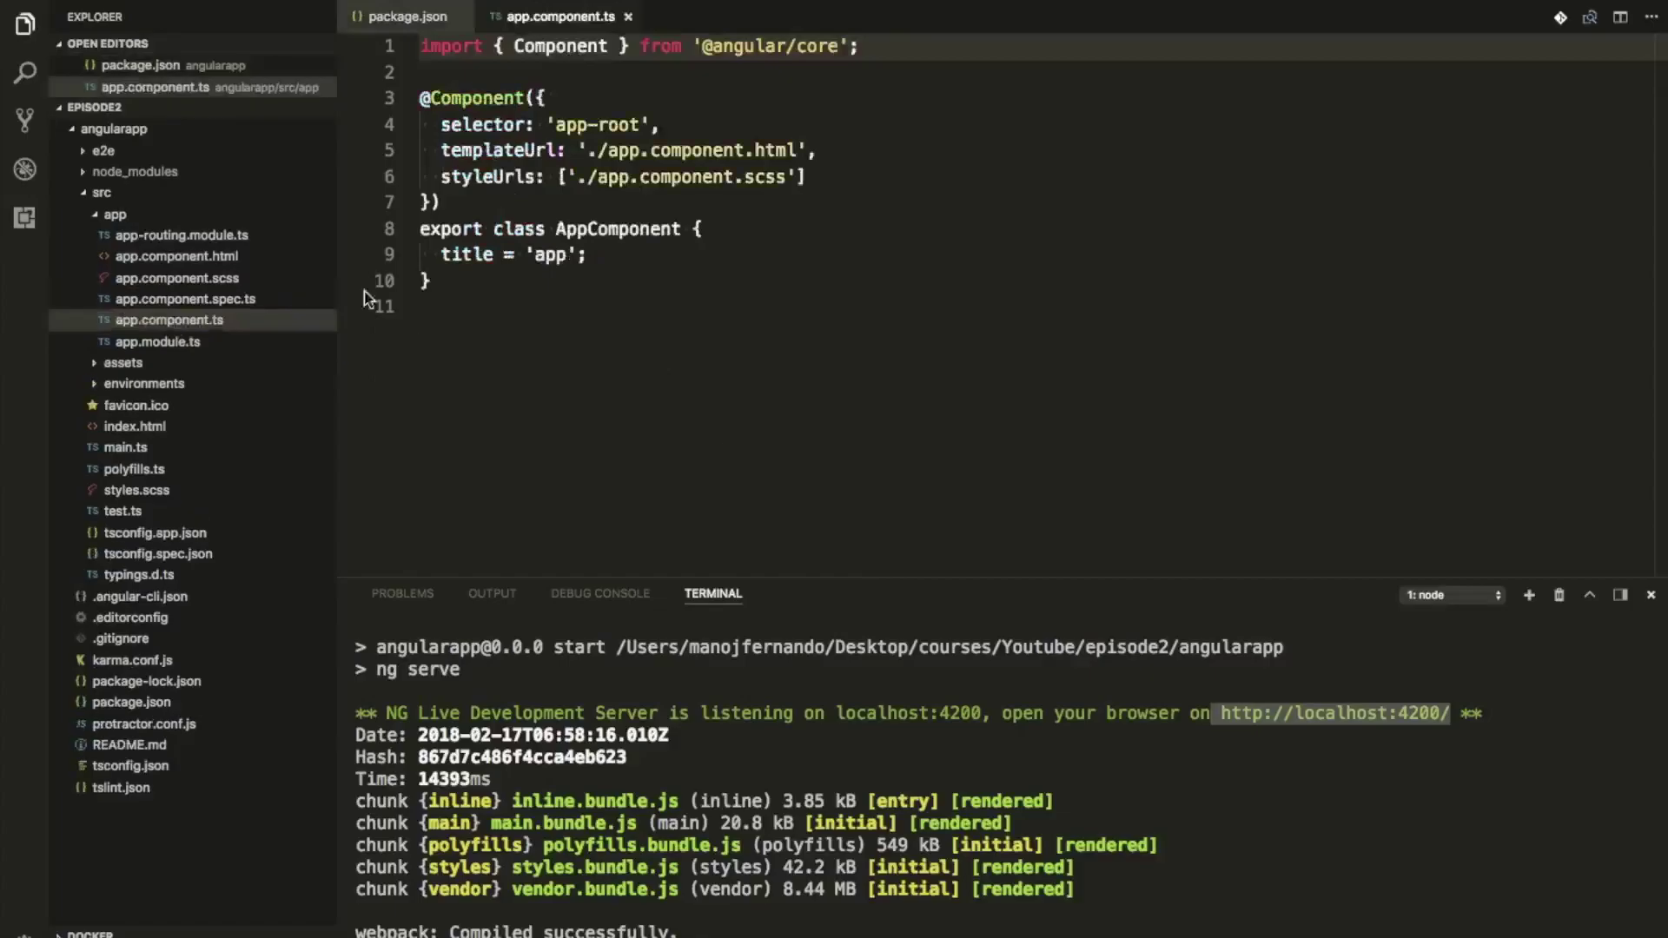
left_click(834, 150)
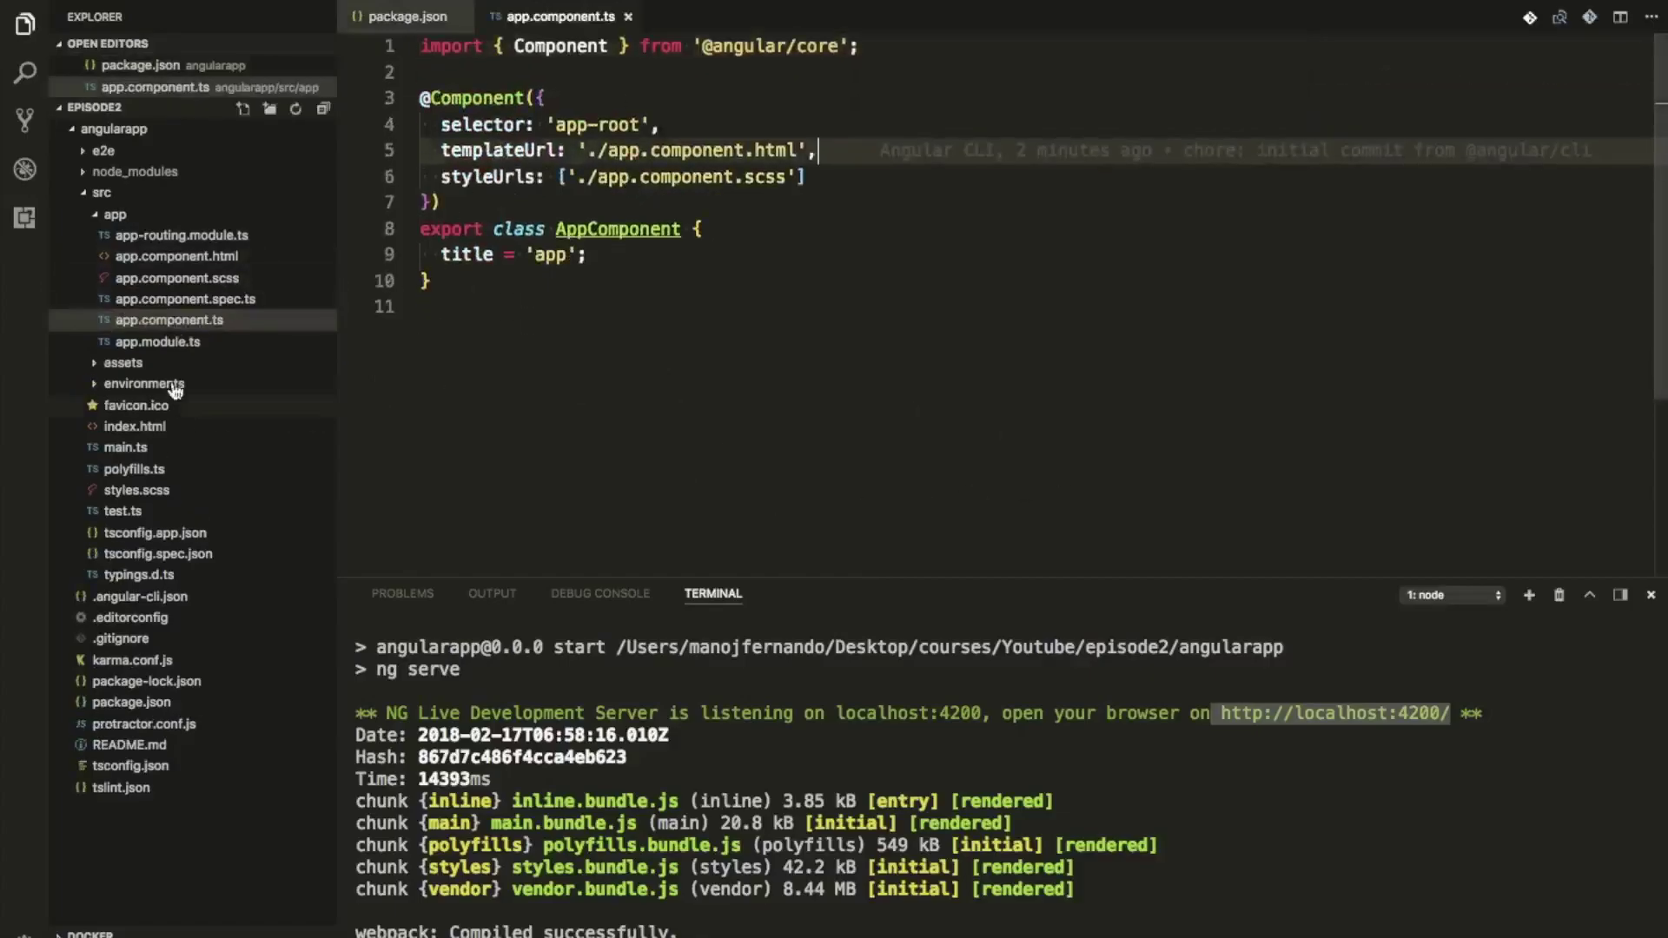
- In app.component.html, delete the "Here are some links to help you start:" heading, its link list and the blank lines, and save the file
double_click(174, 258)
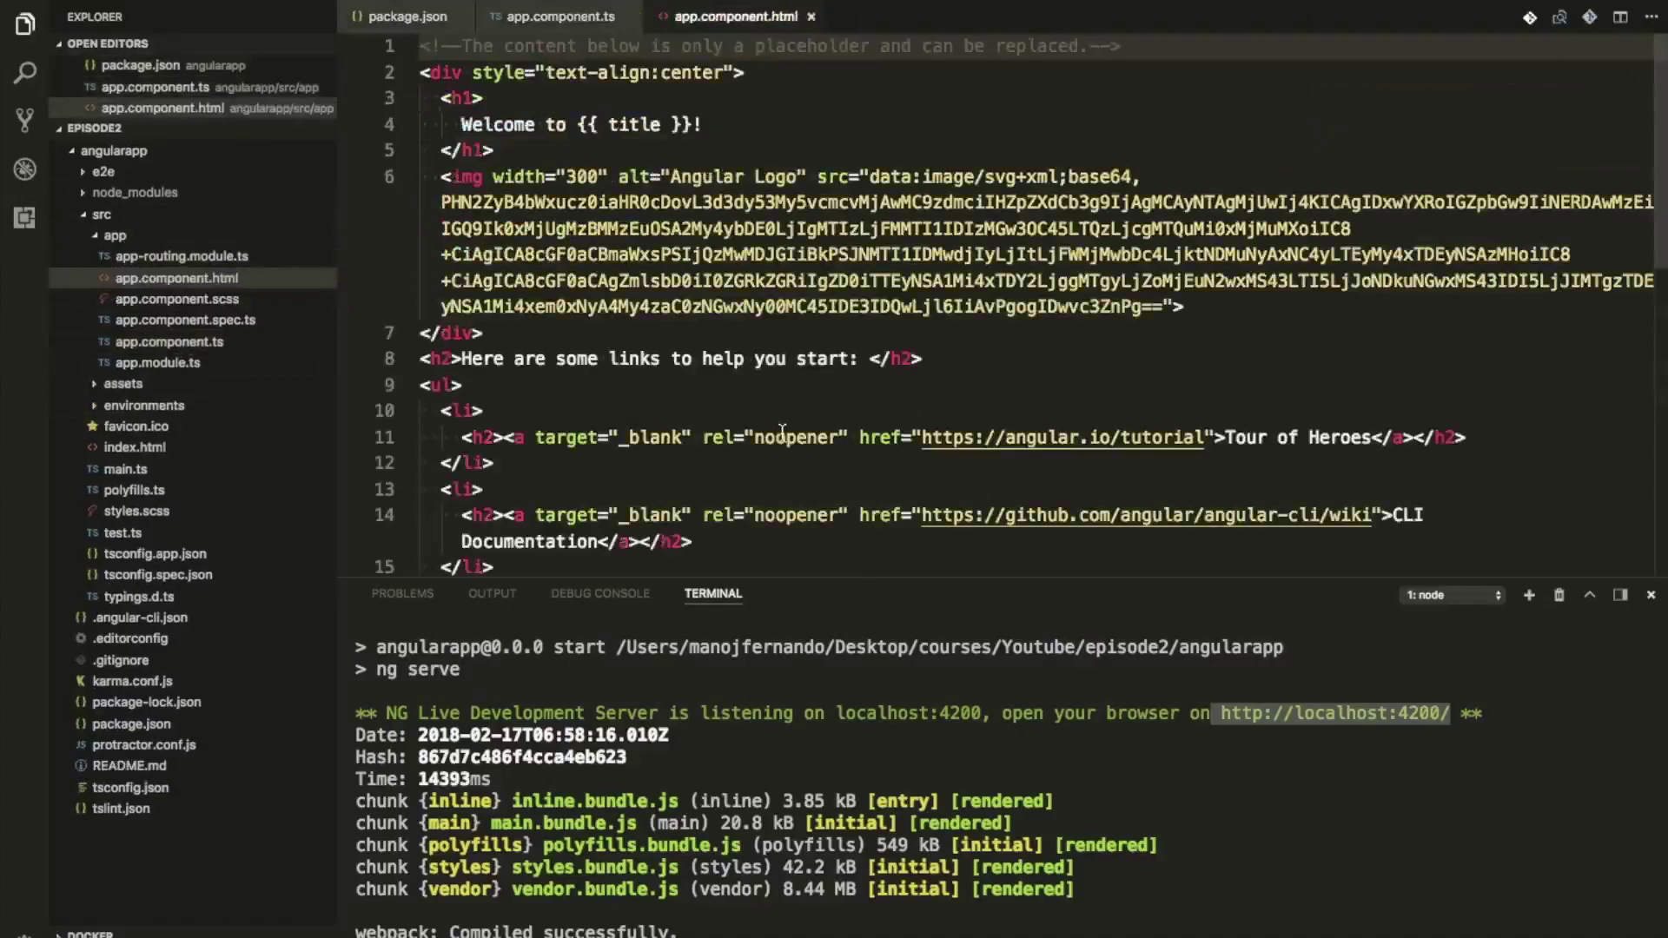
scroll(782, 432, "down", 5)
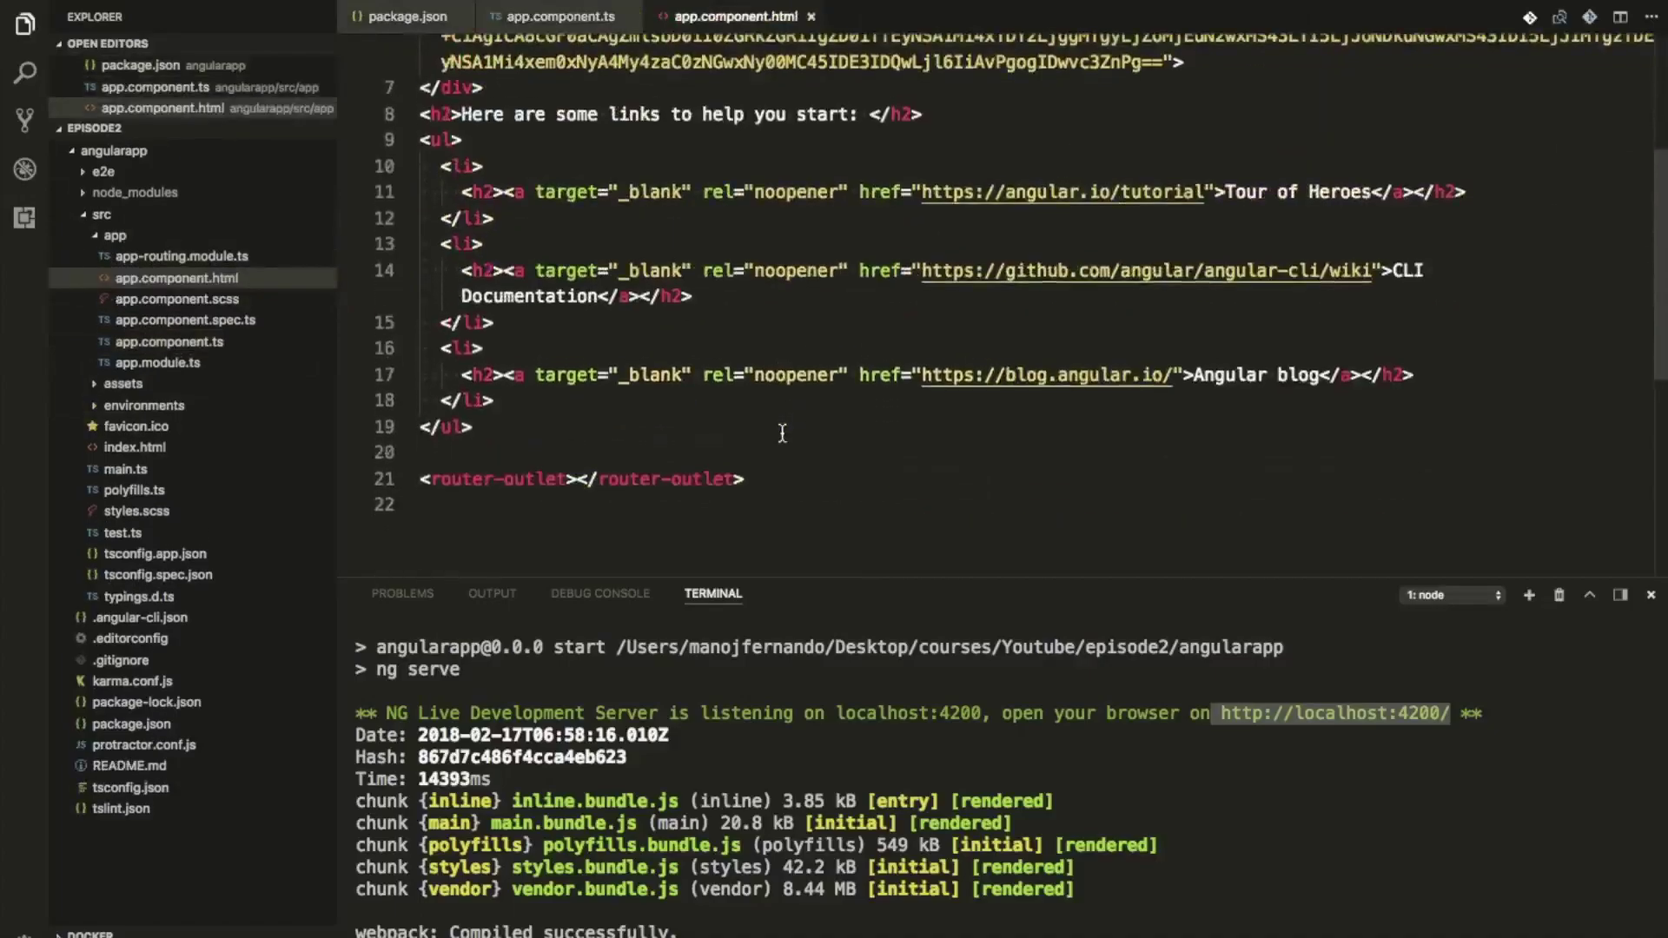
left_click(439, 116)
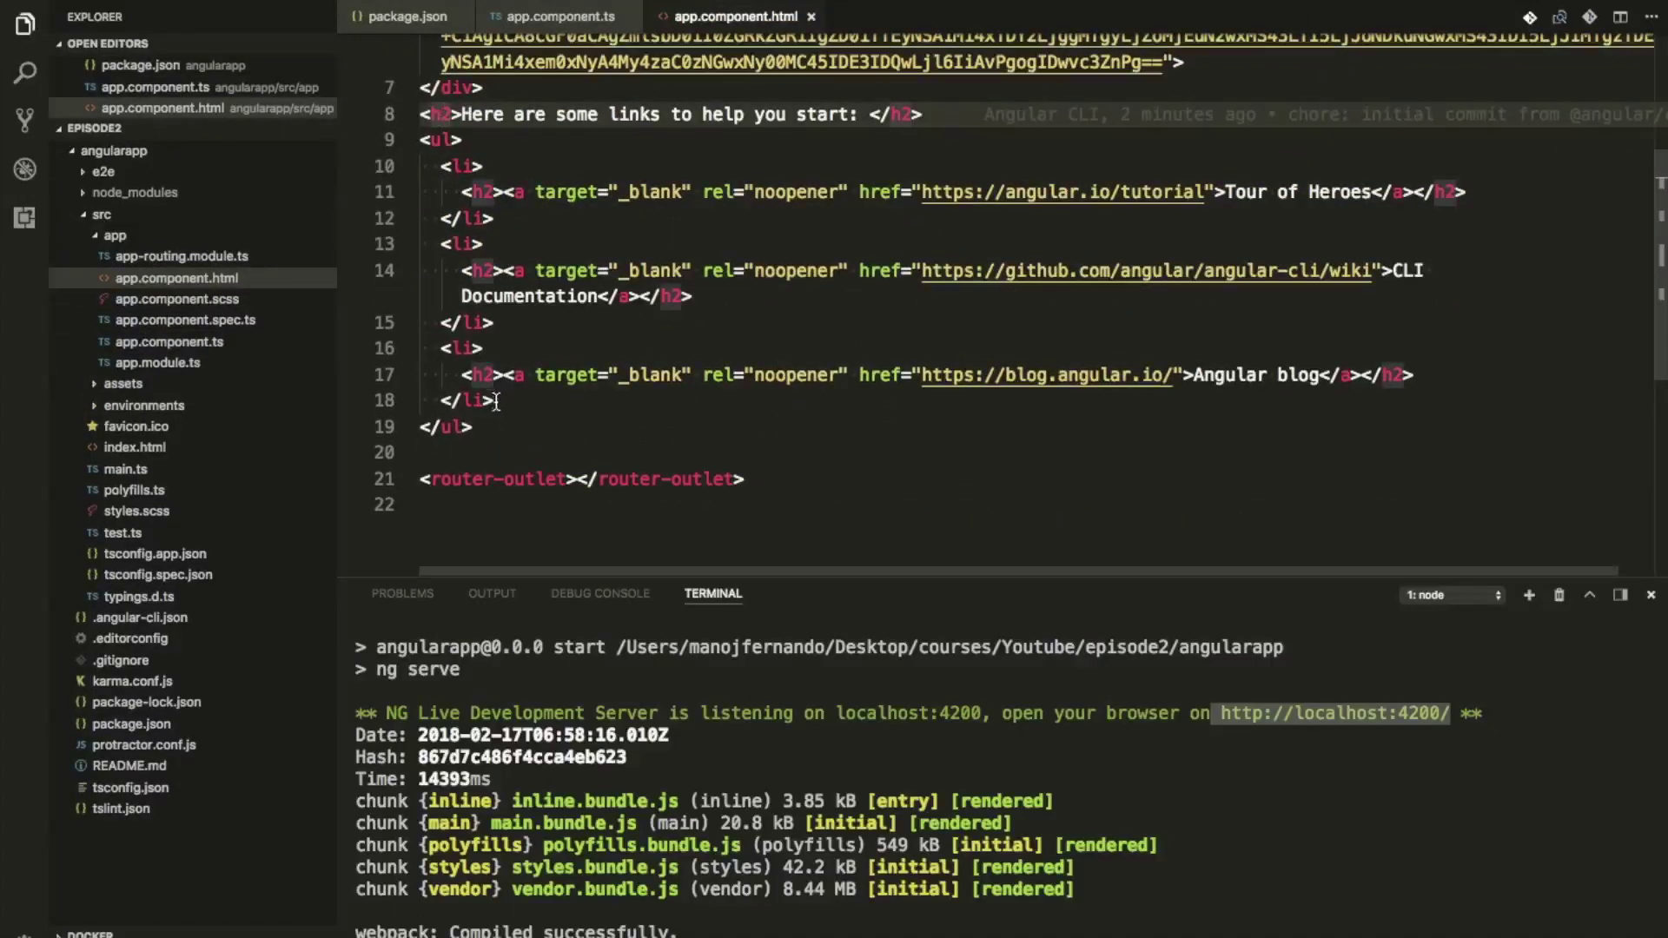
left_click_drag(487, 432, 399, 113)
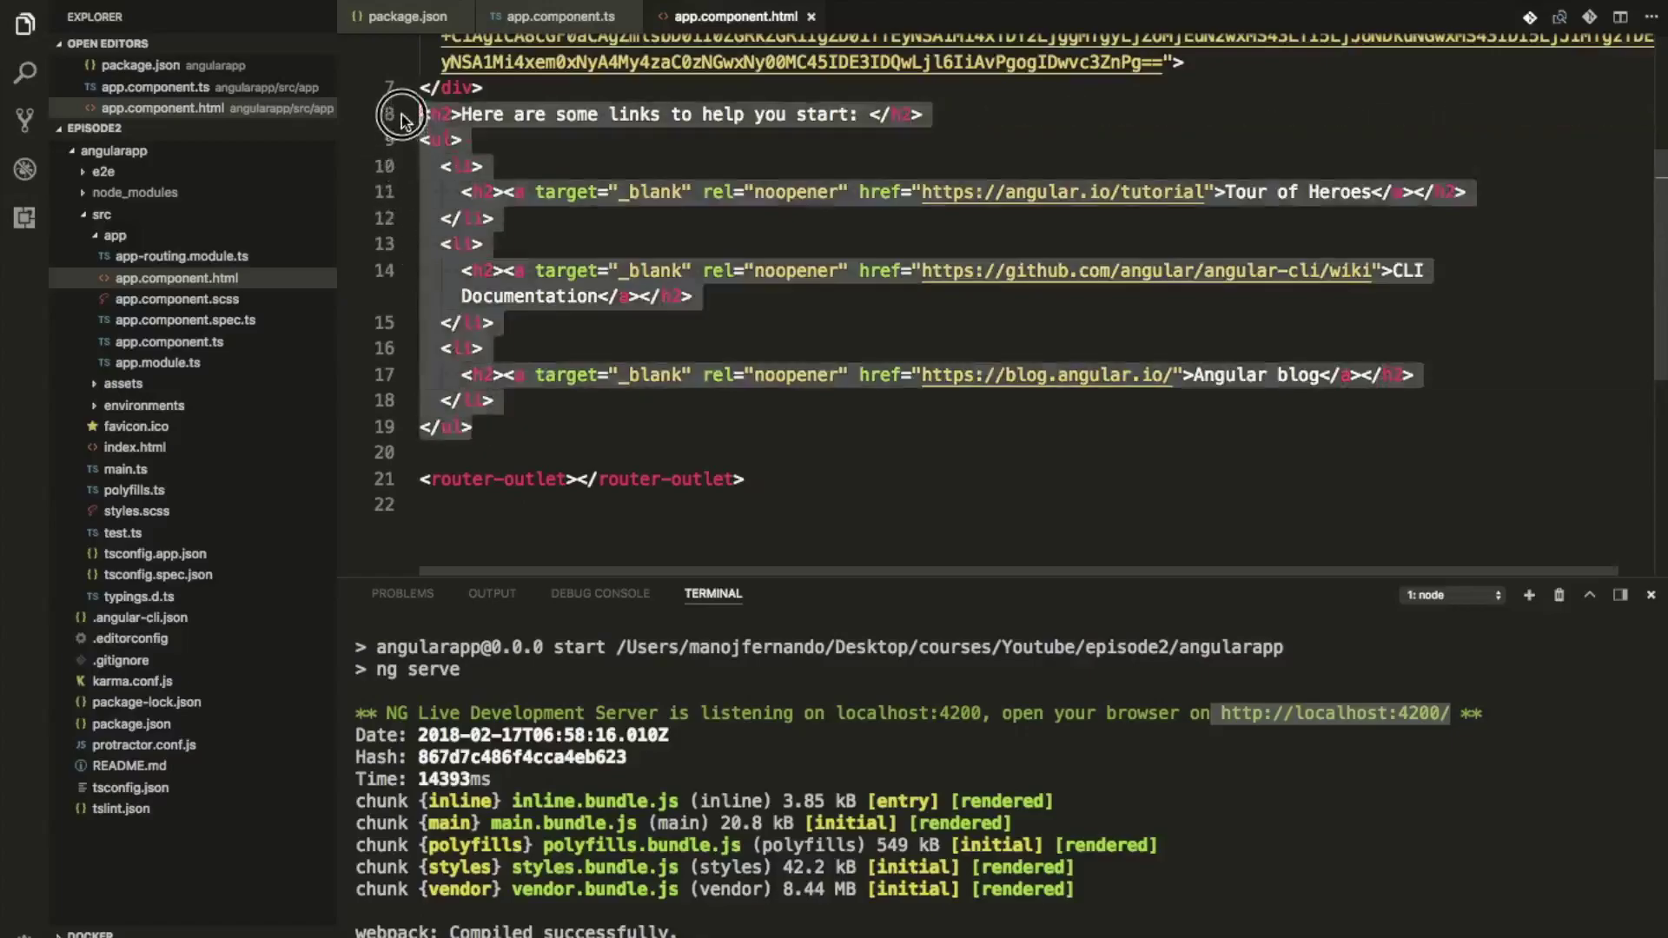
key("BackSpace")
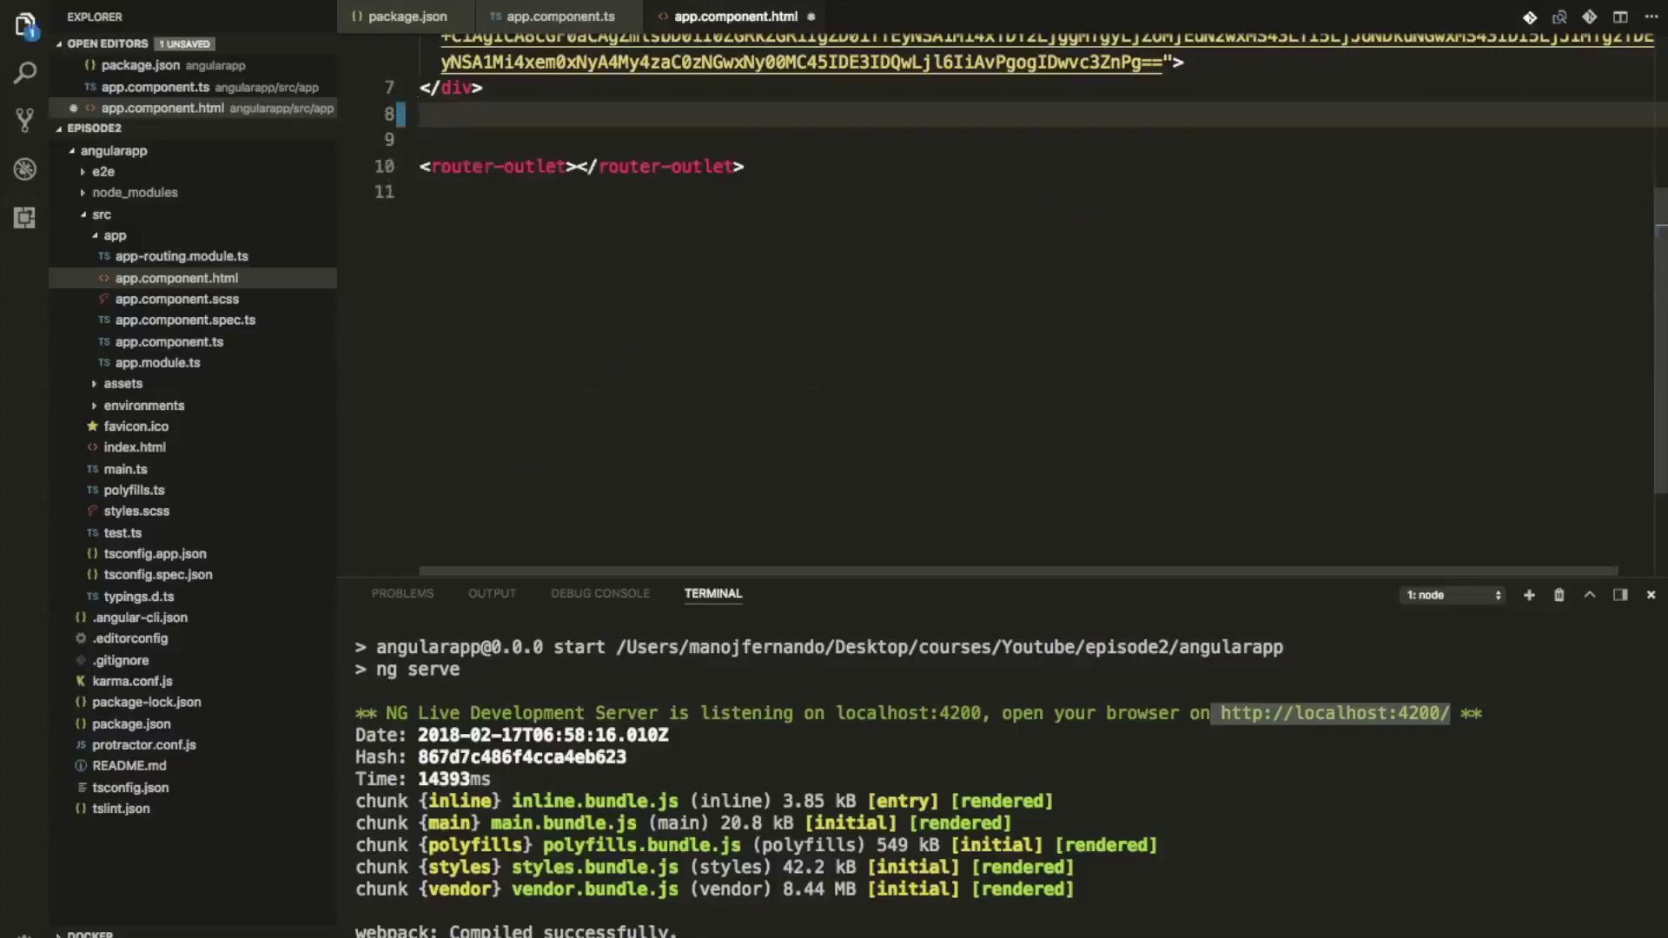
key("Delete")
key("BackSpace")
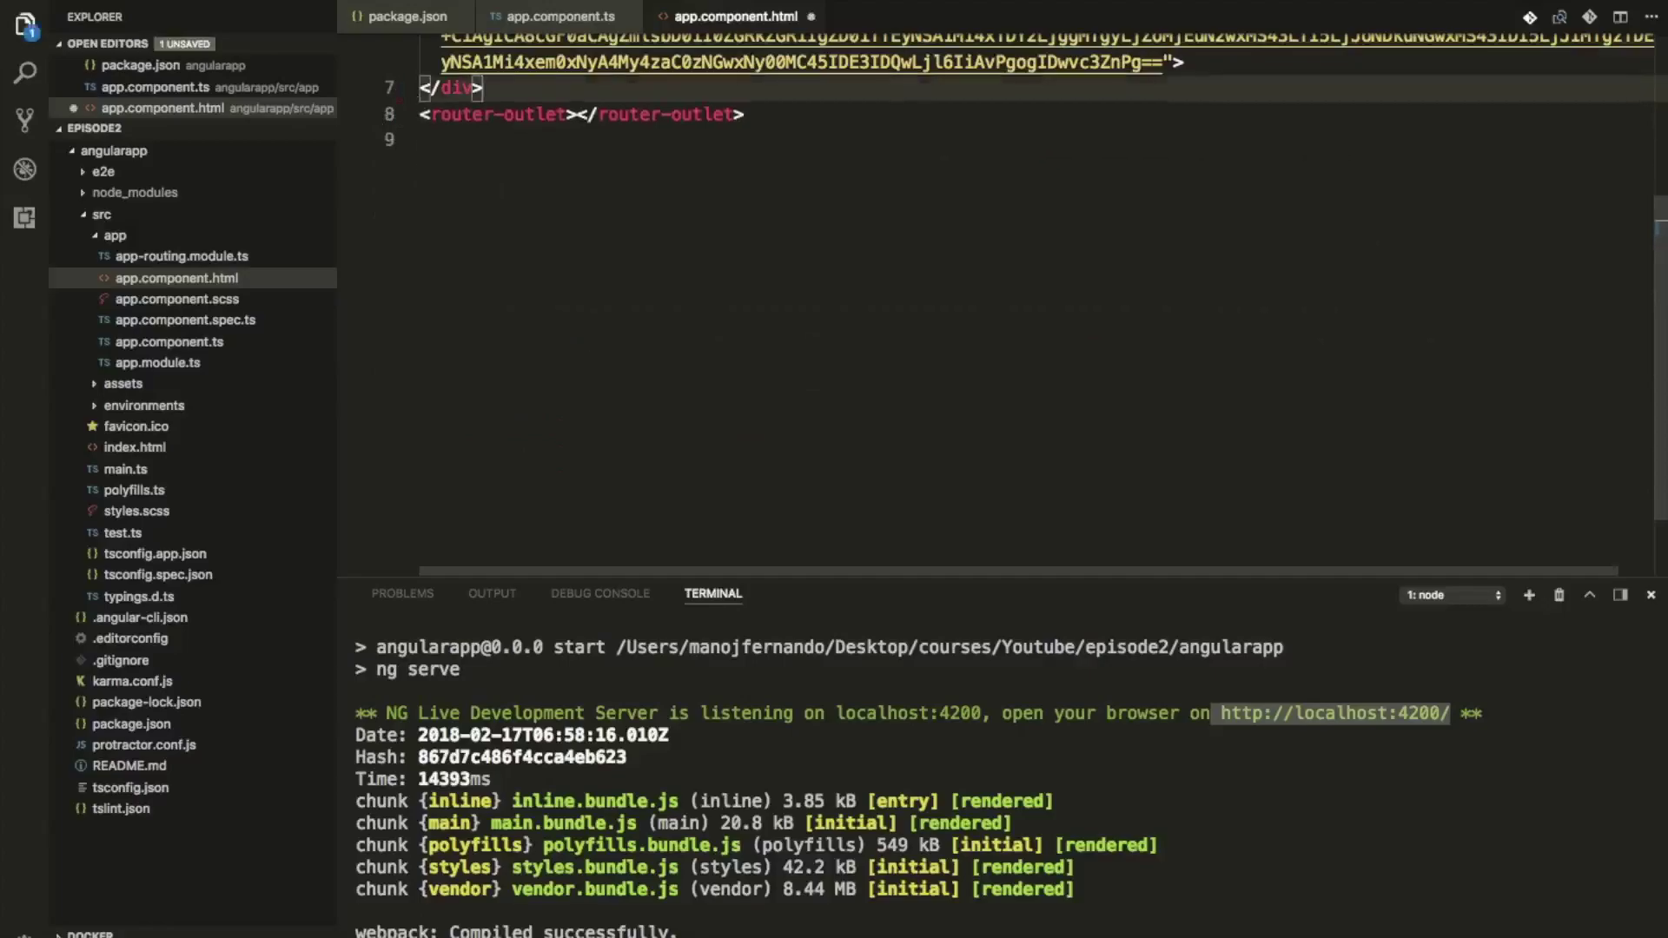
key("super+s")
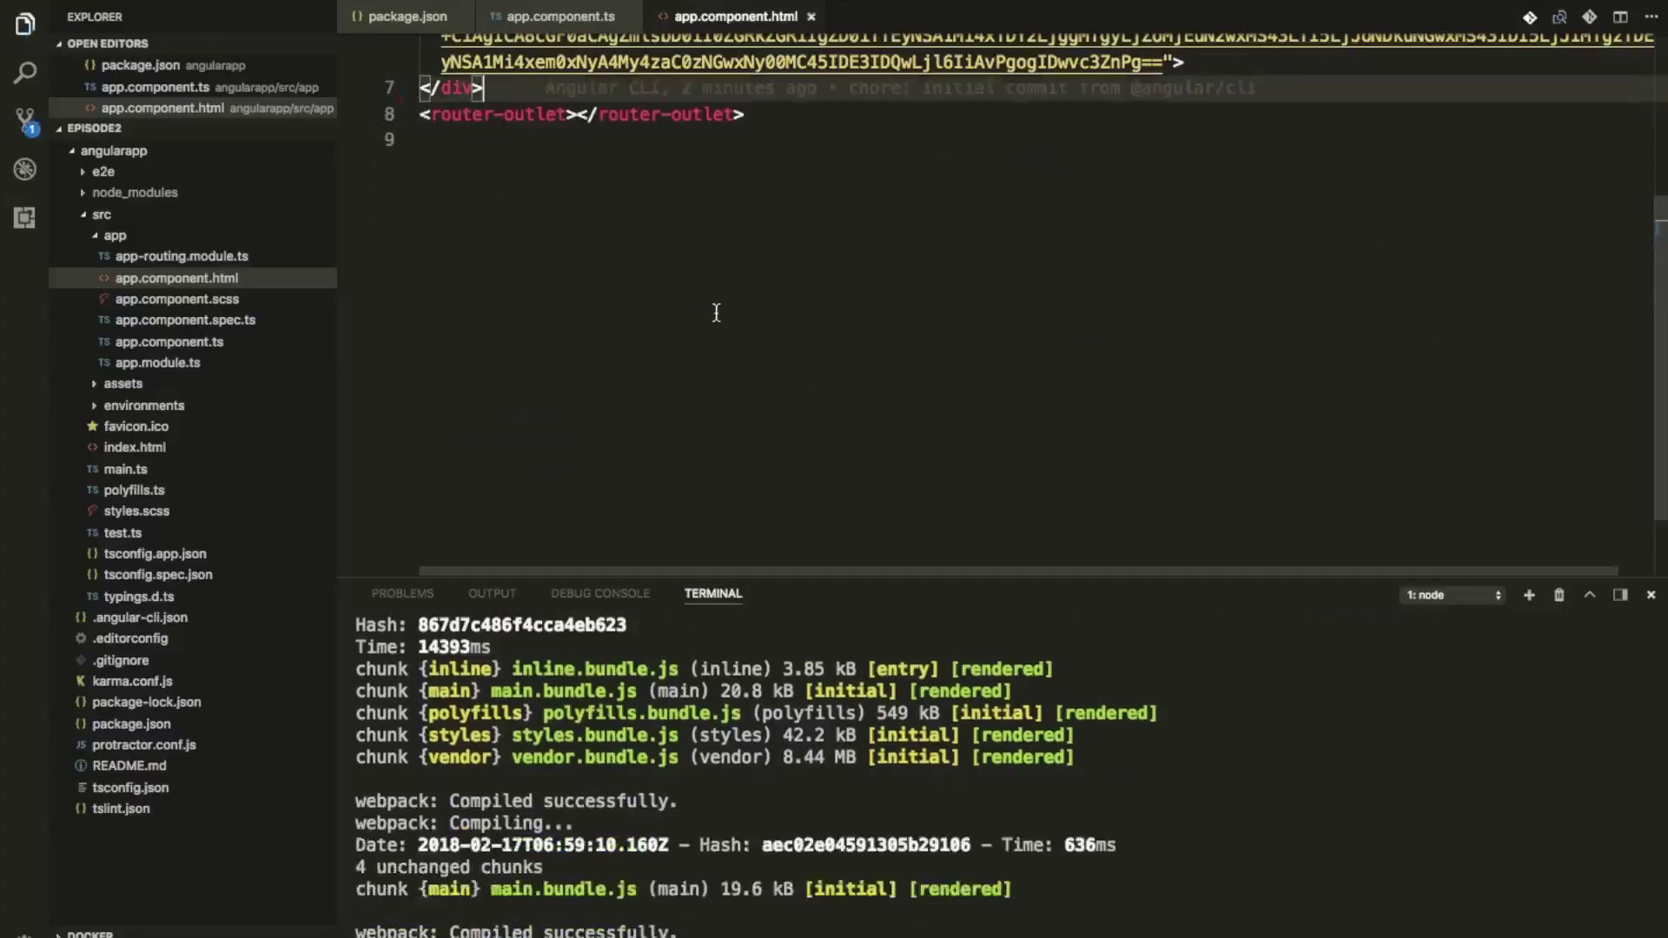
- Switch to Chrome to check the edited page at localhost:4200 and return to Visual Studio Code
key("super+Tab")
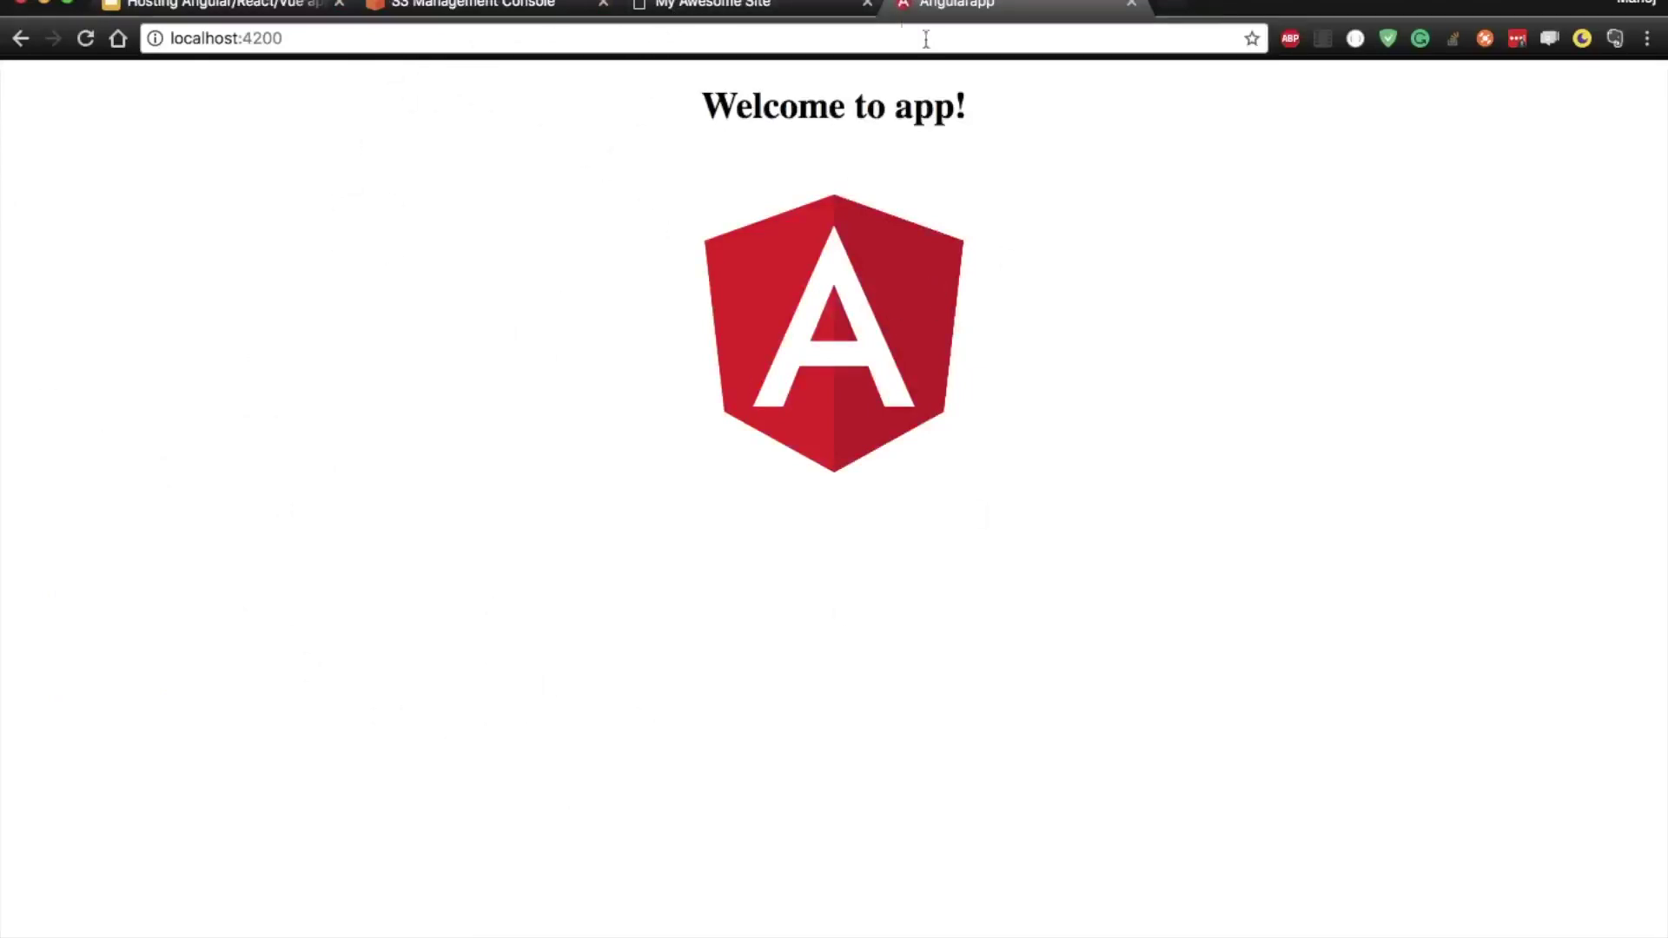
mouse_move(654, 933)
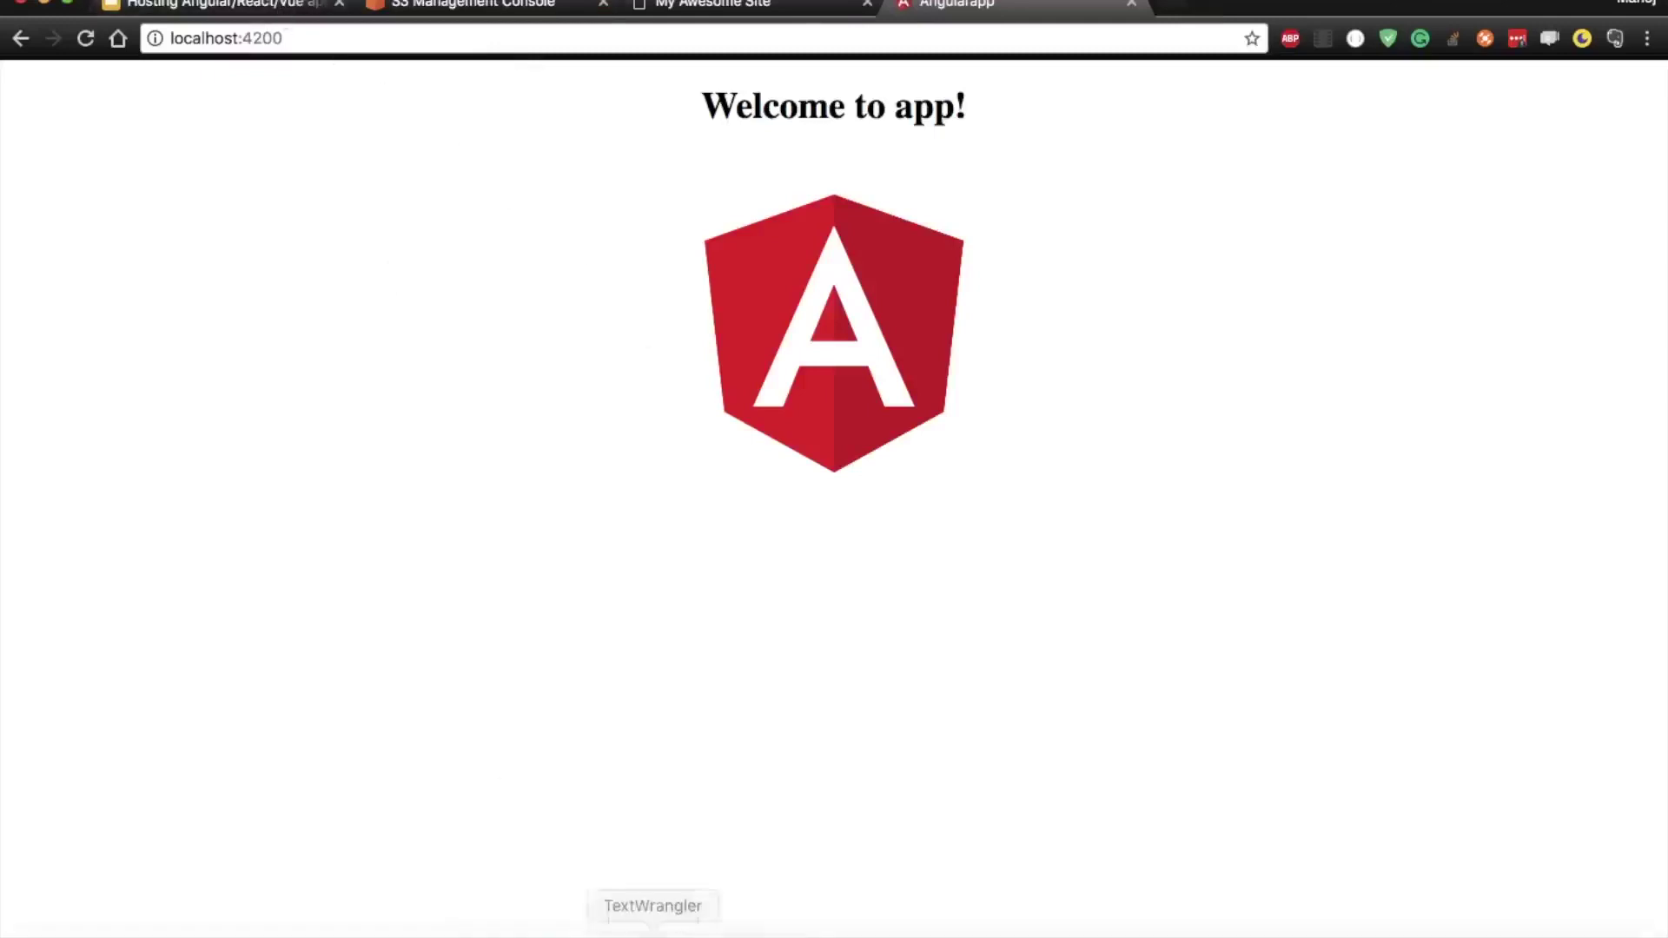
left_click(899, 917)
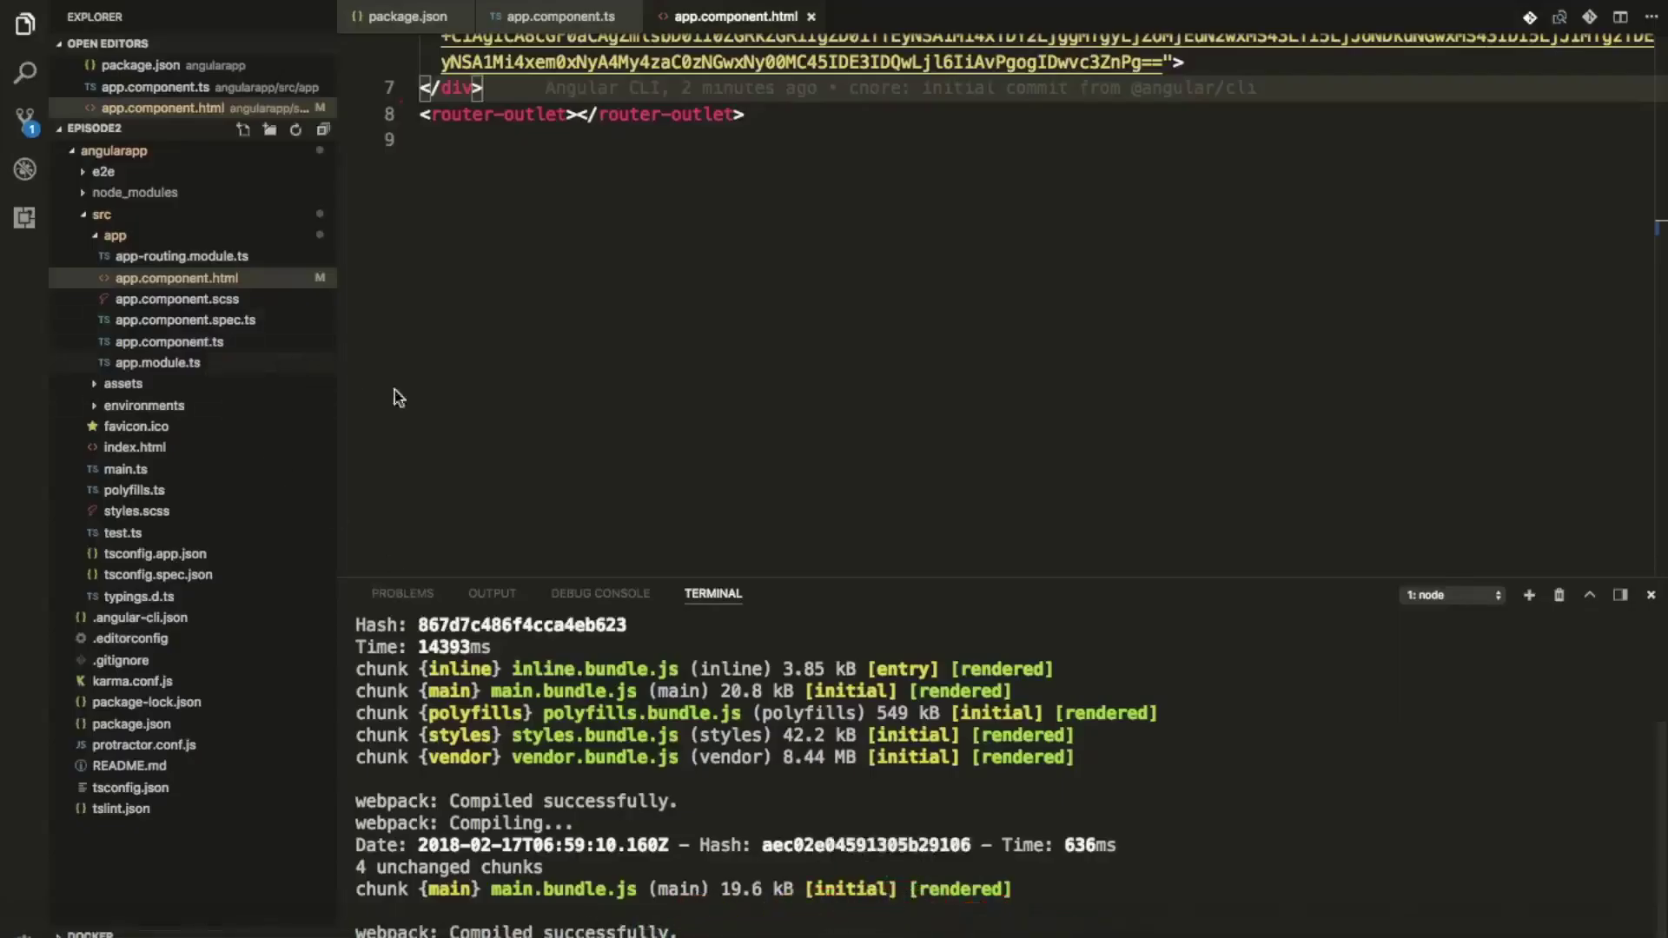
- Collapse the src folder and close the app.component.ts and app.component.html files
left_click(101, 214)
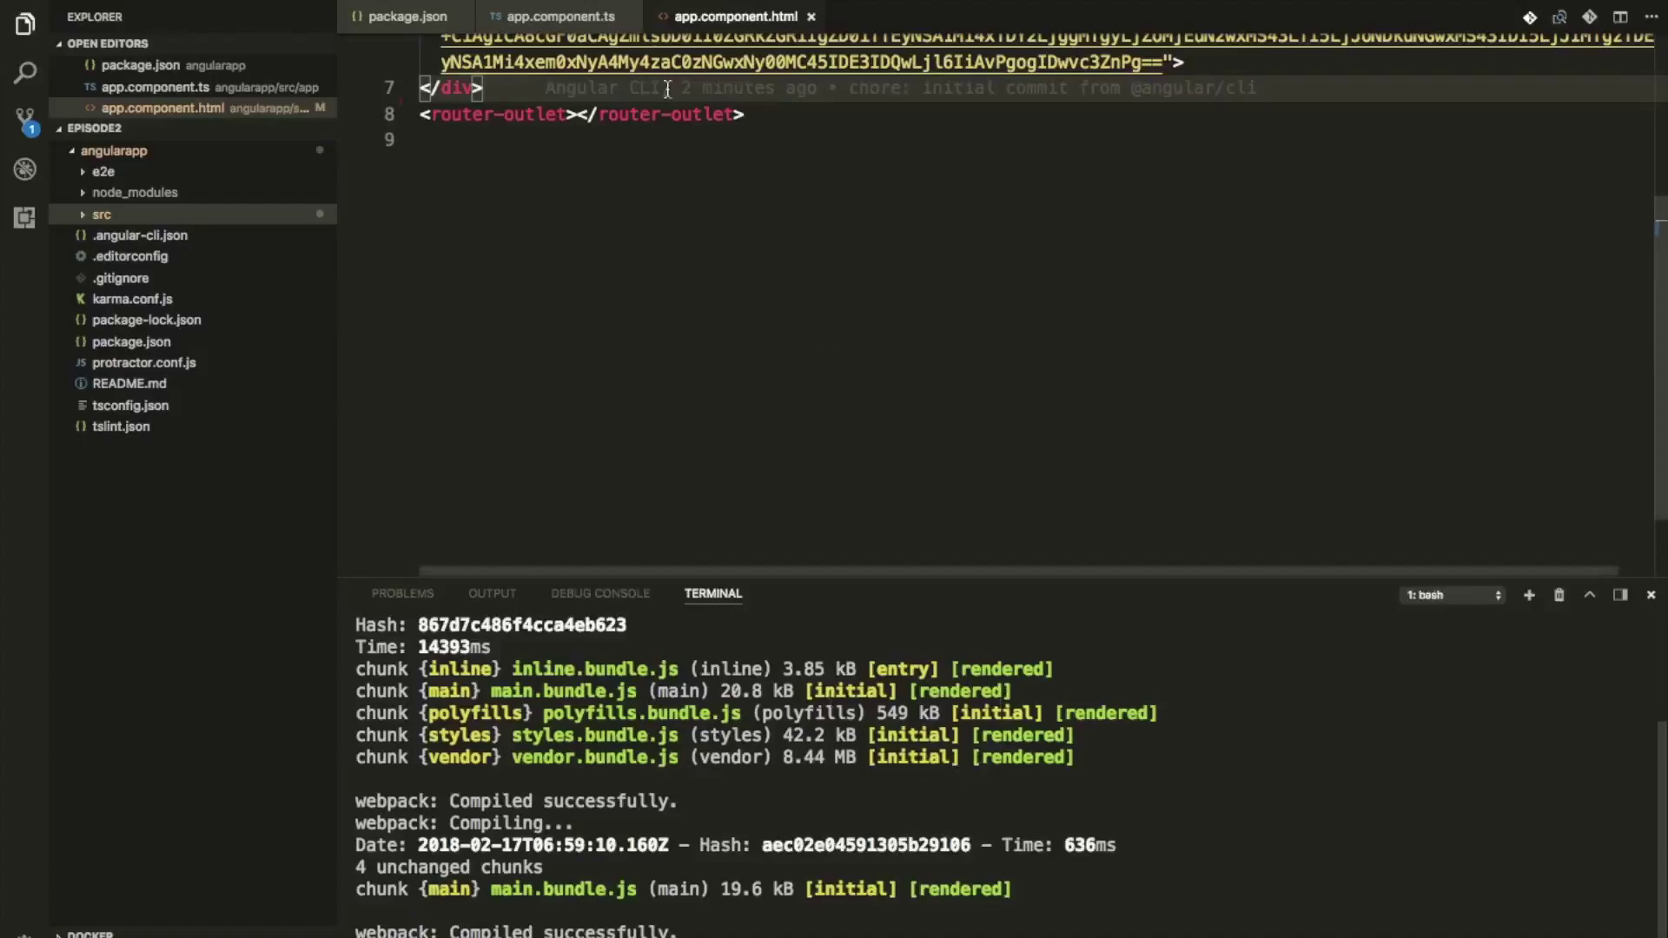
left_click(629, 16)
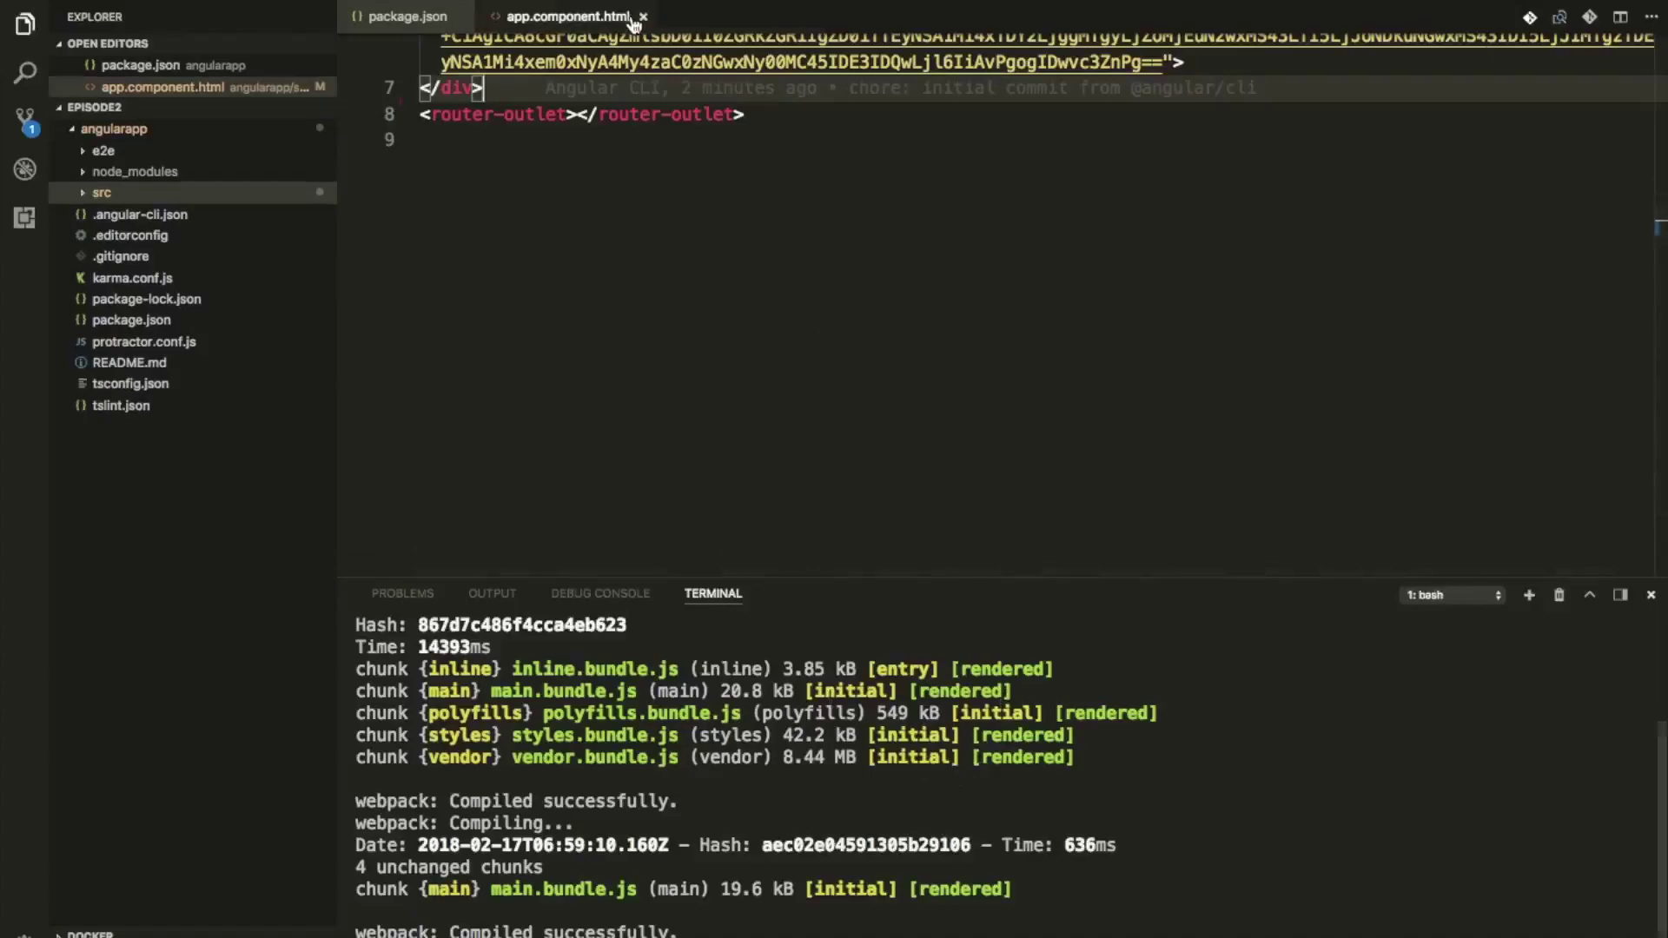
left_click(641, 18)
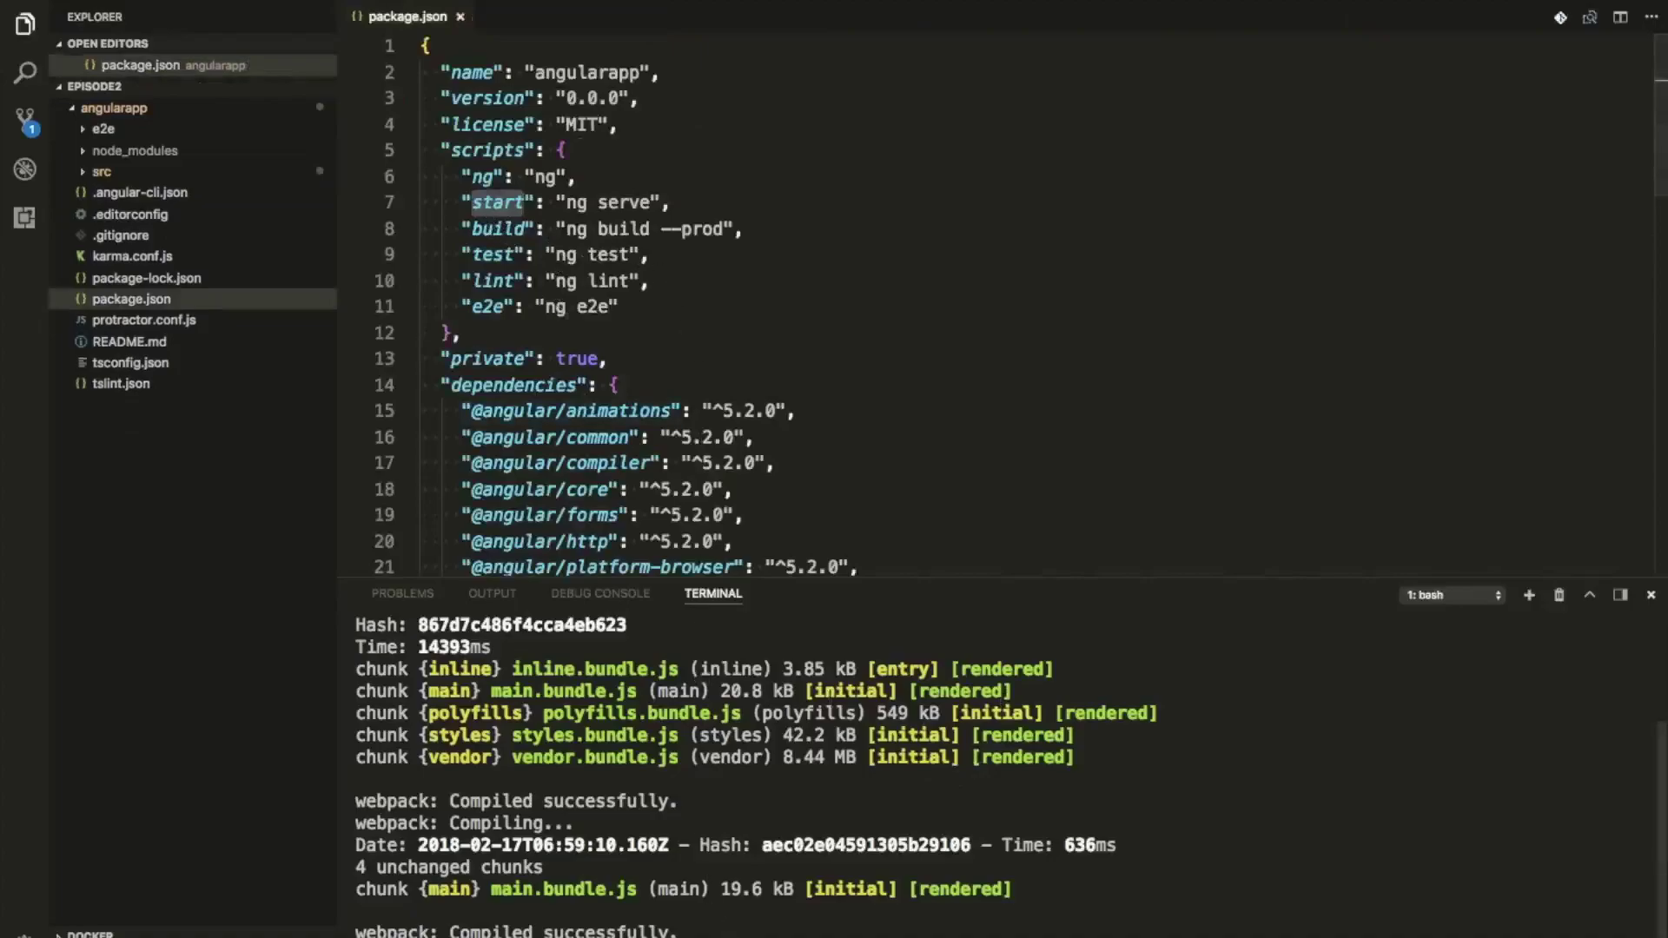
- Clear the terminal and place the cursor in the build script name in package.json
left_click(702, 838)
key("super+k")
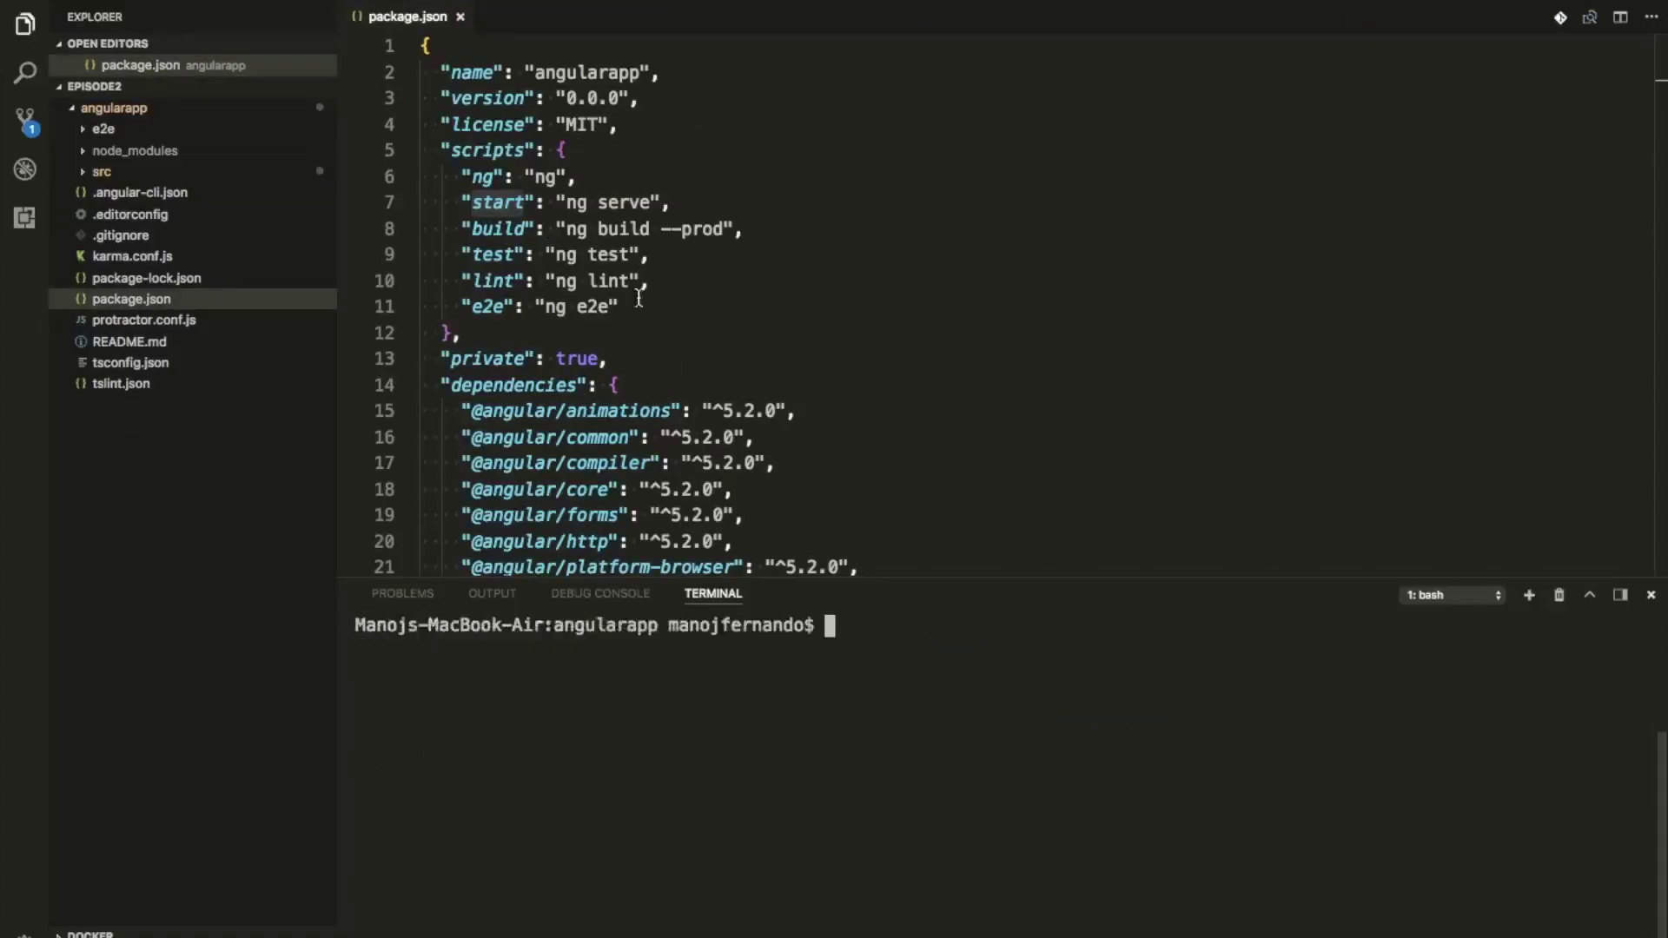
left_click(520, 229)
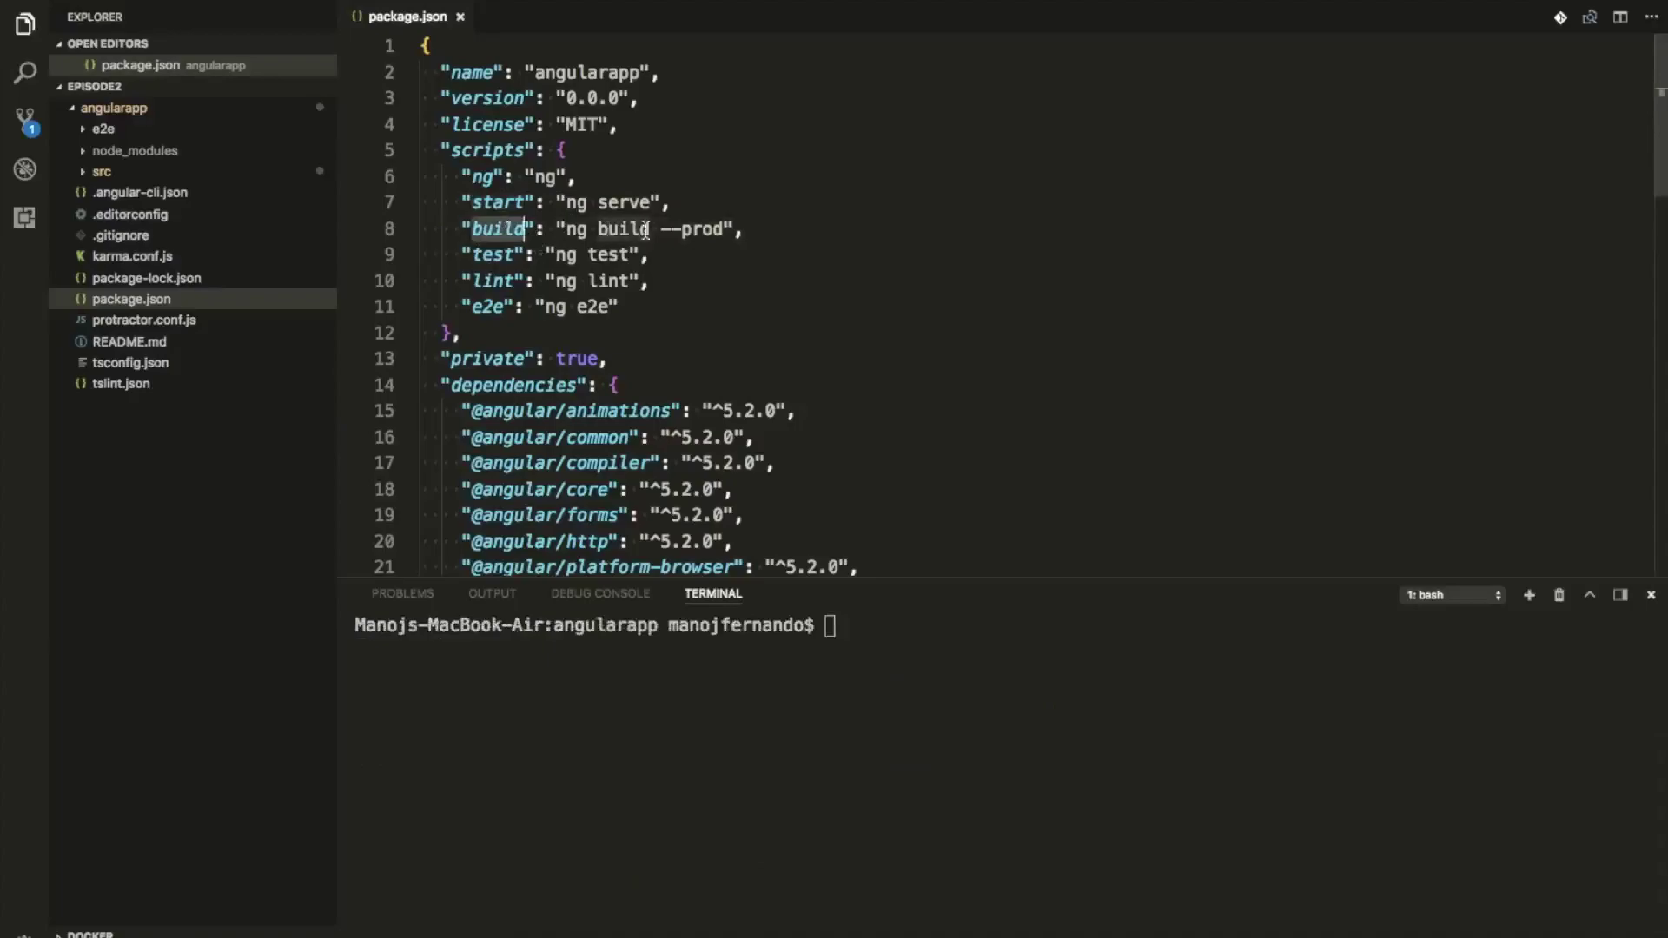
- Run npm run build in the terminal to produce the production build of angularapp
left_click(936, 656)
type("n")
type("p")
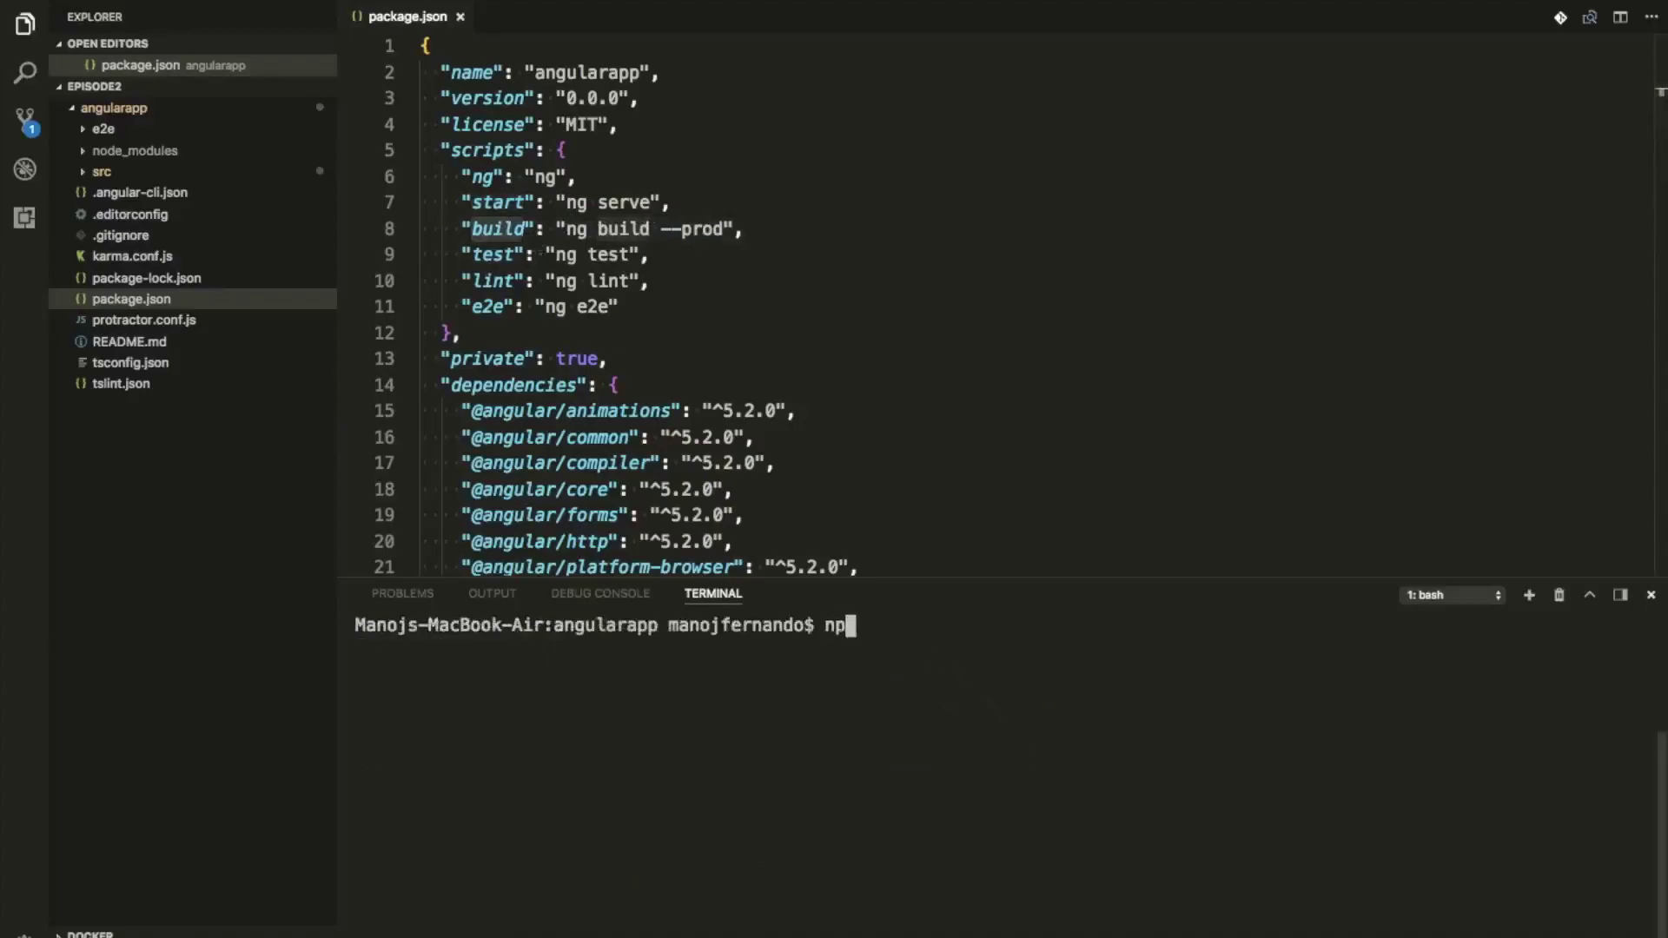
type("m run build")
key("Return")
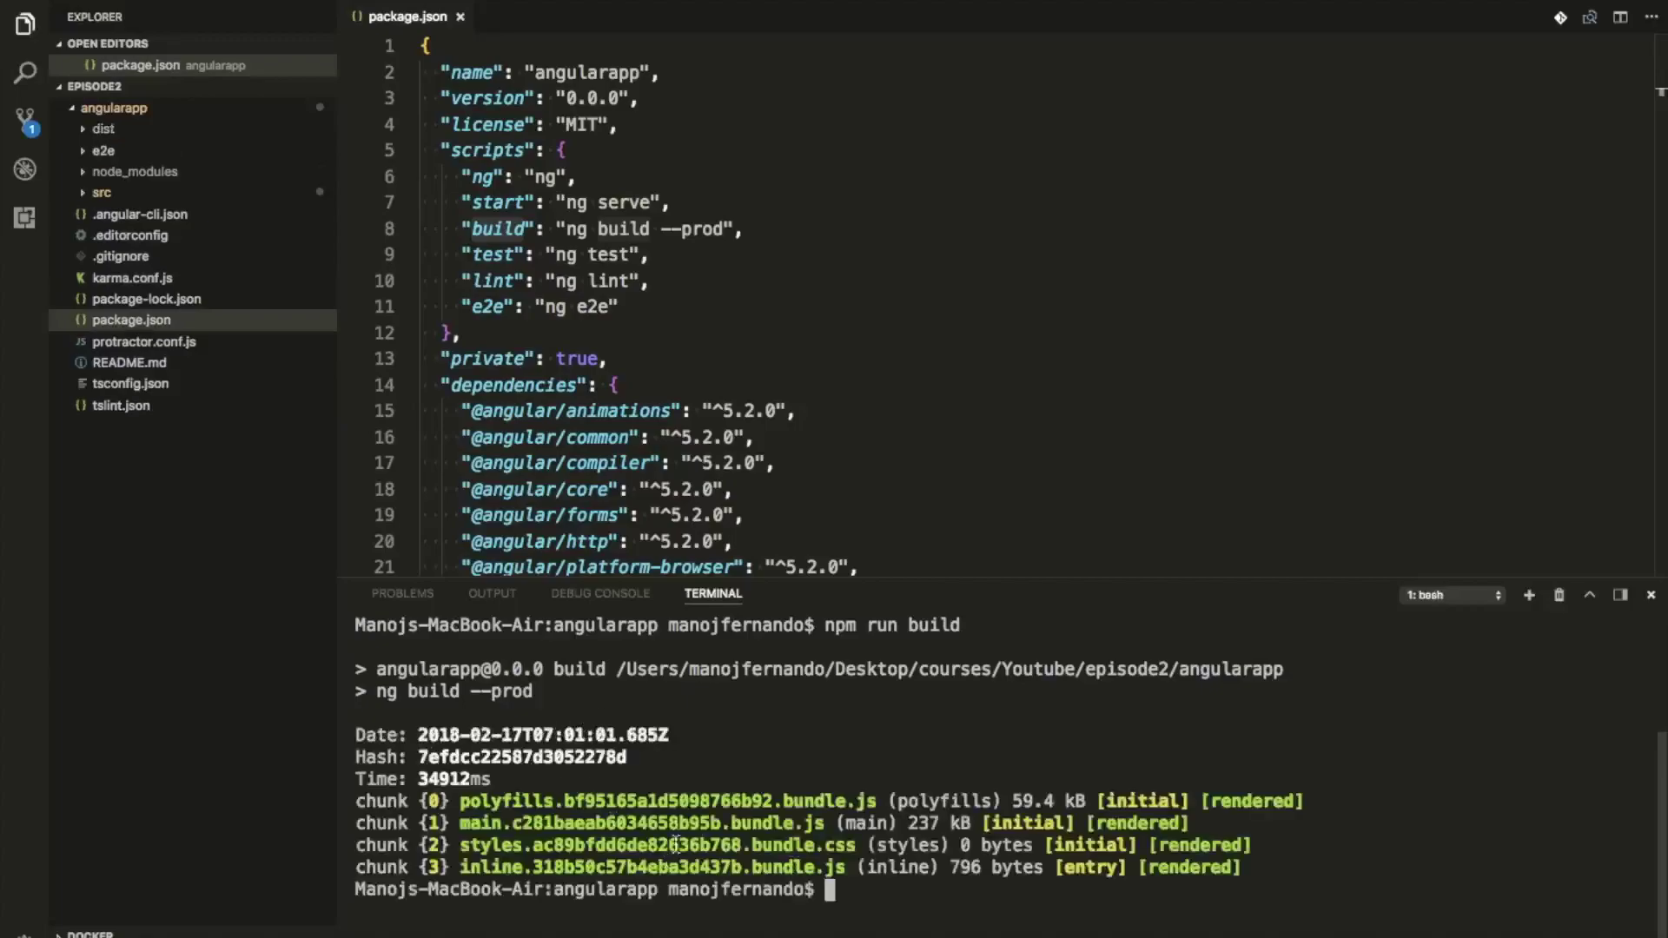
- Expand the dist folder and widen the file explorer enough to read the full names of the generated bundle files
left_click(83, 132)
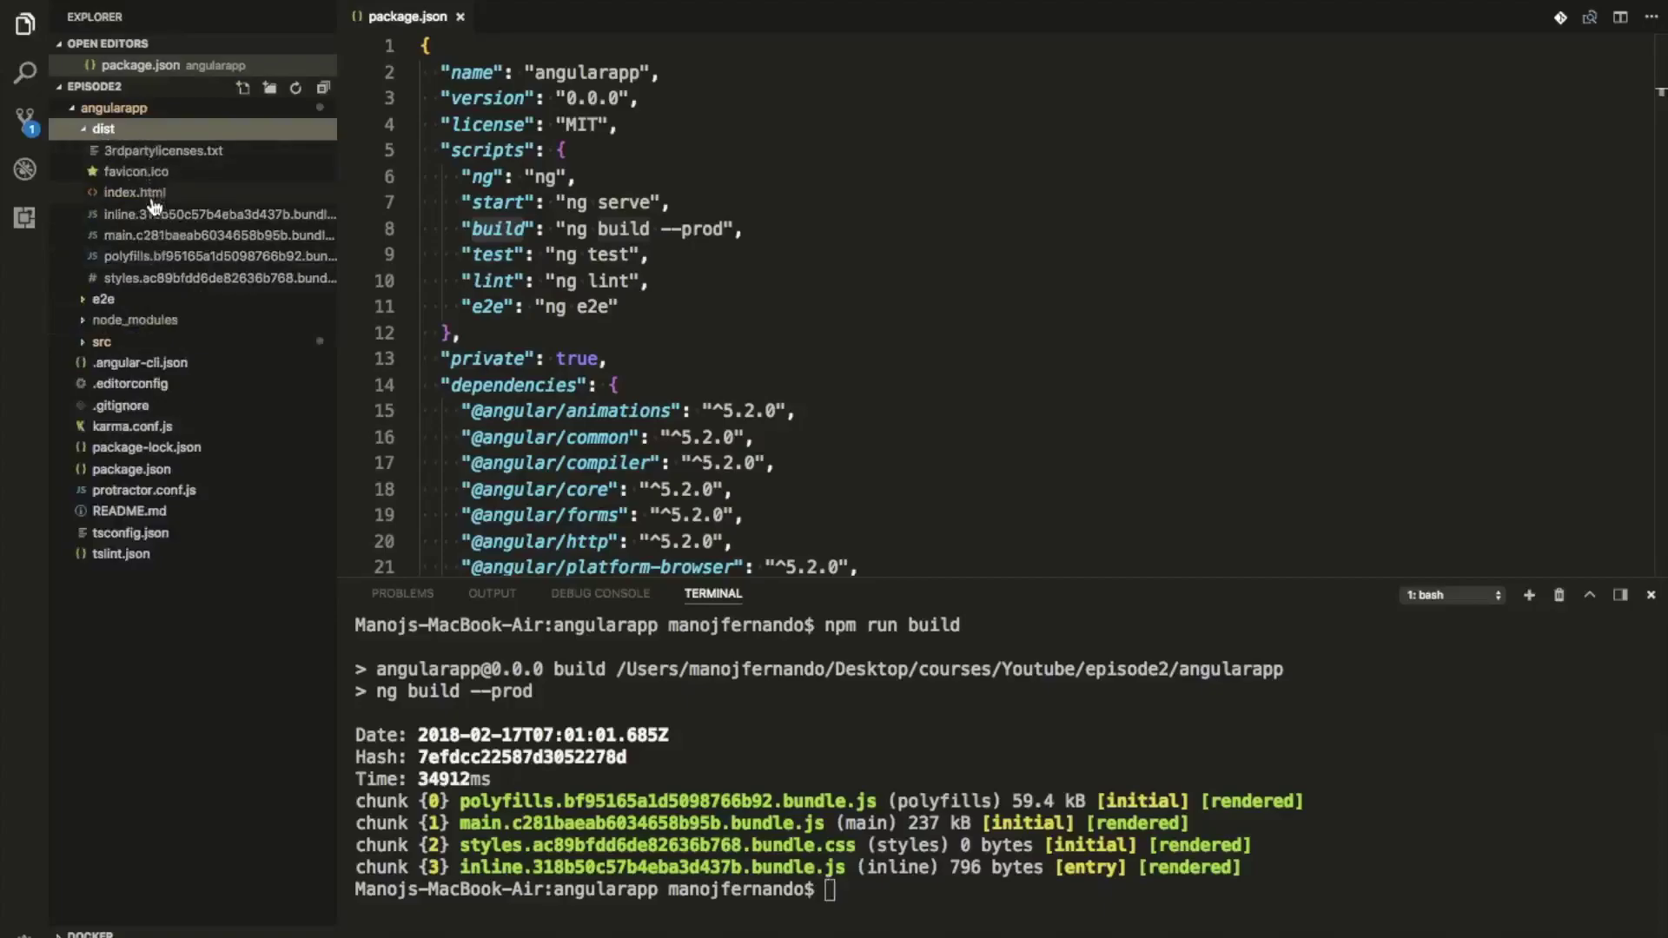
left_click_drag(338, 236, 574, 252)
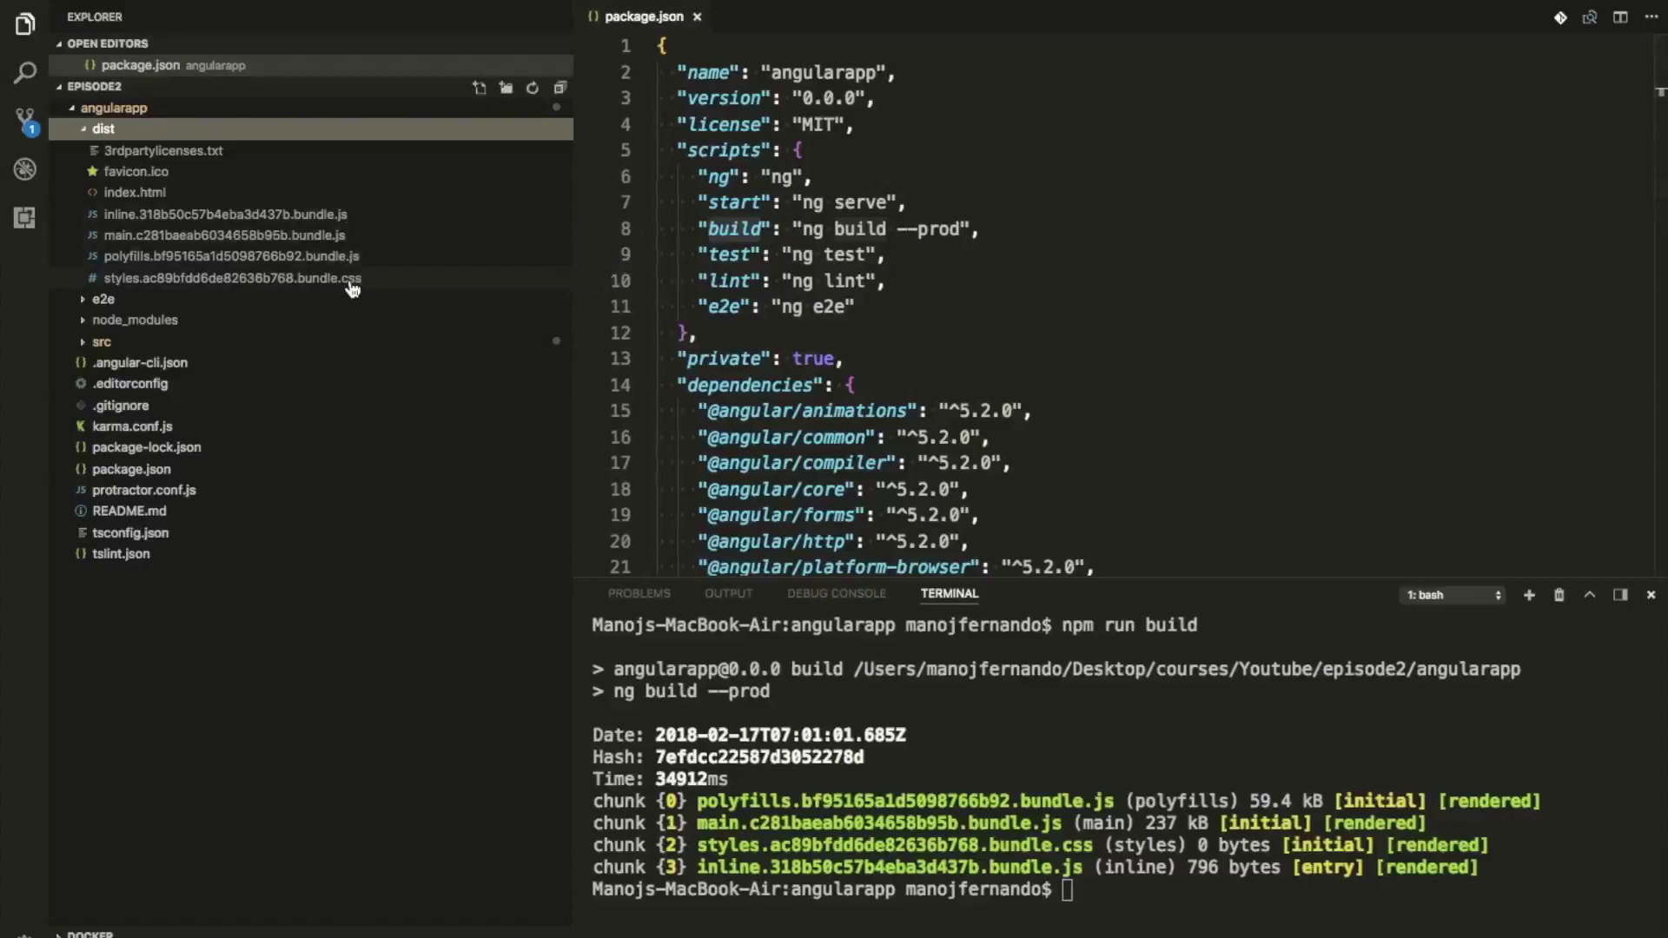
left_click_drag(571, 300, 415, 303)
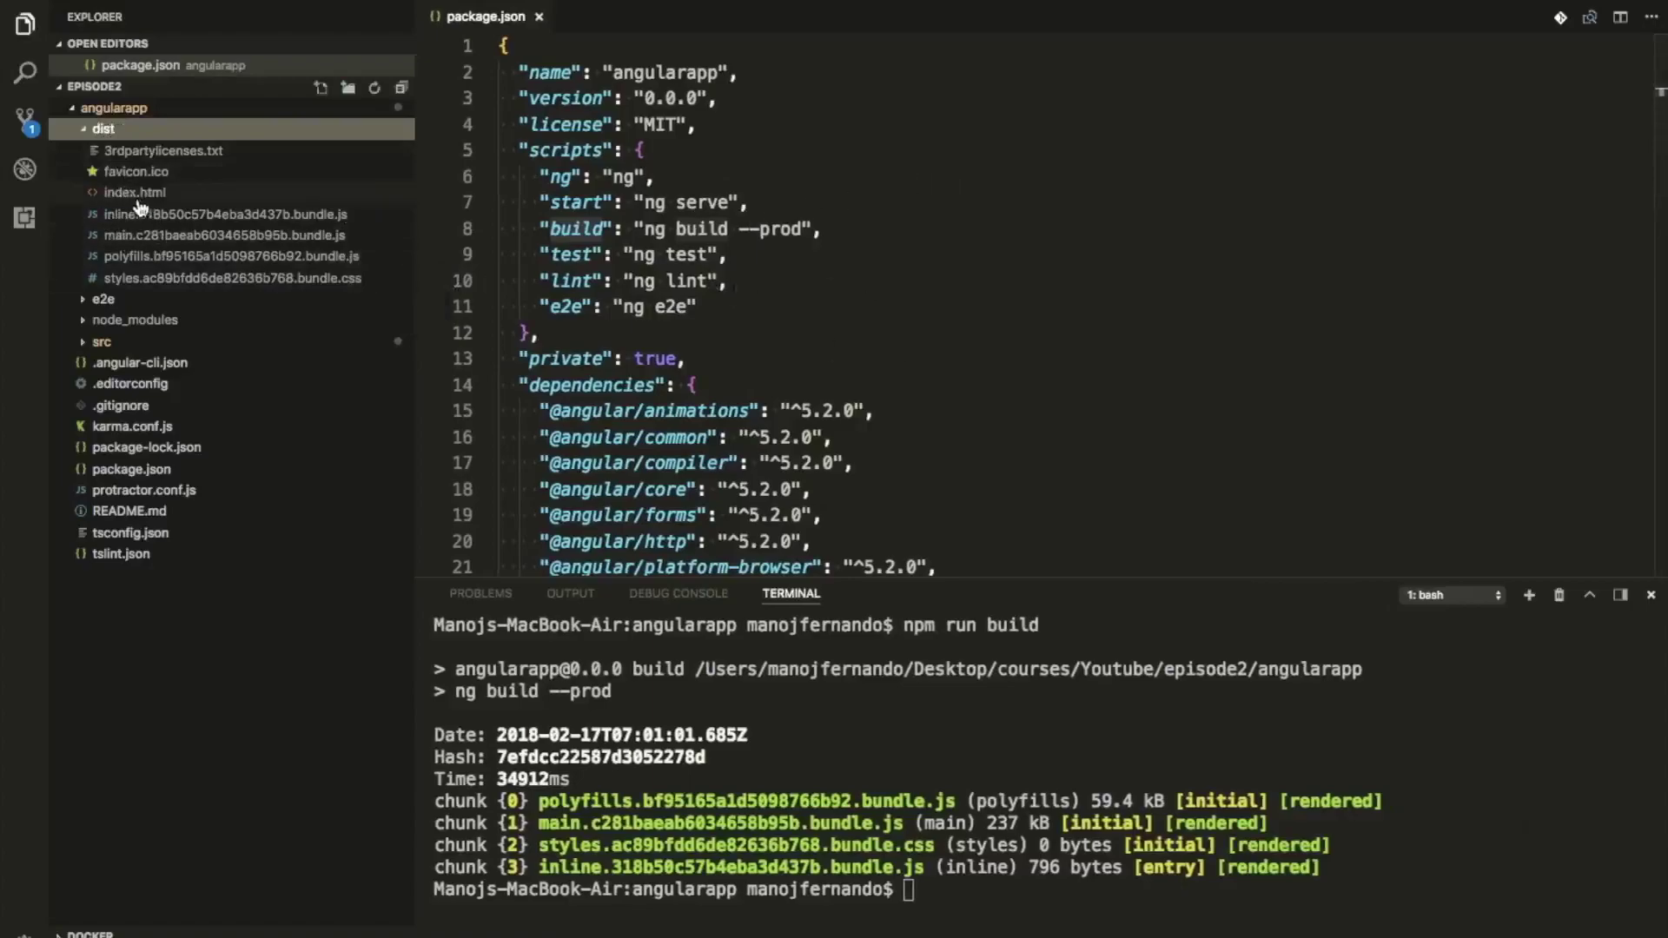
- Clear the terminal and collapse the dist folder
left_click(969, 884)
type("clear")
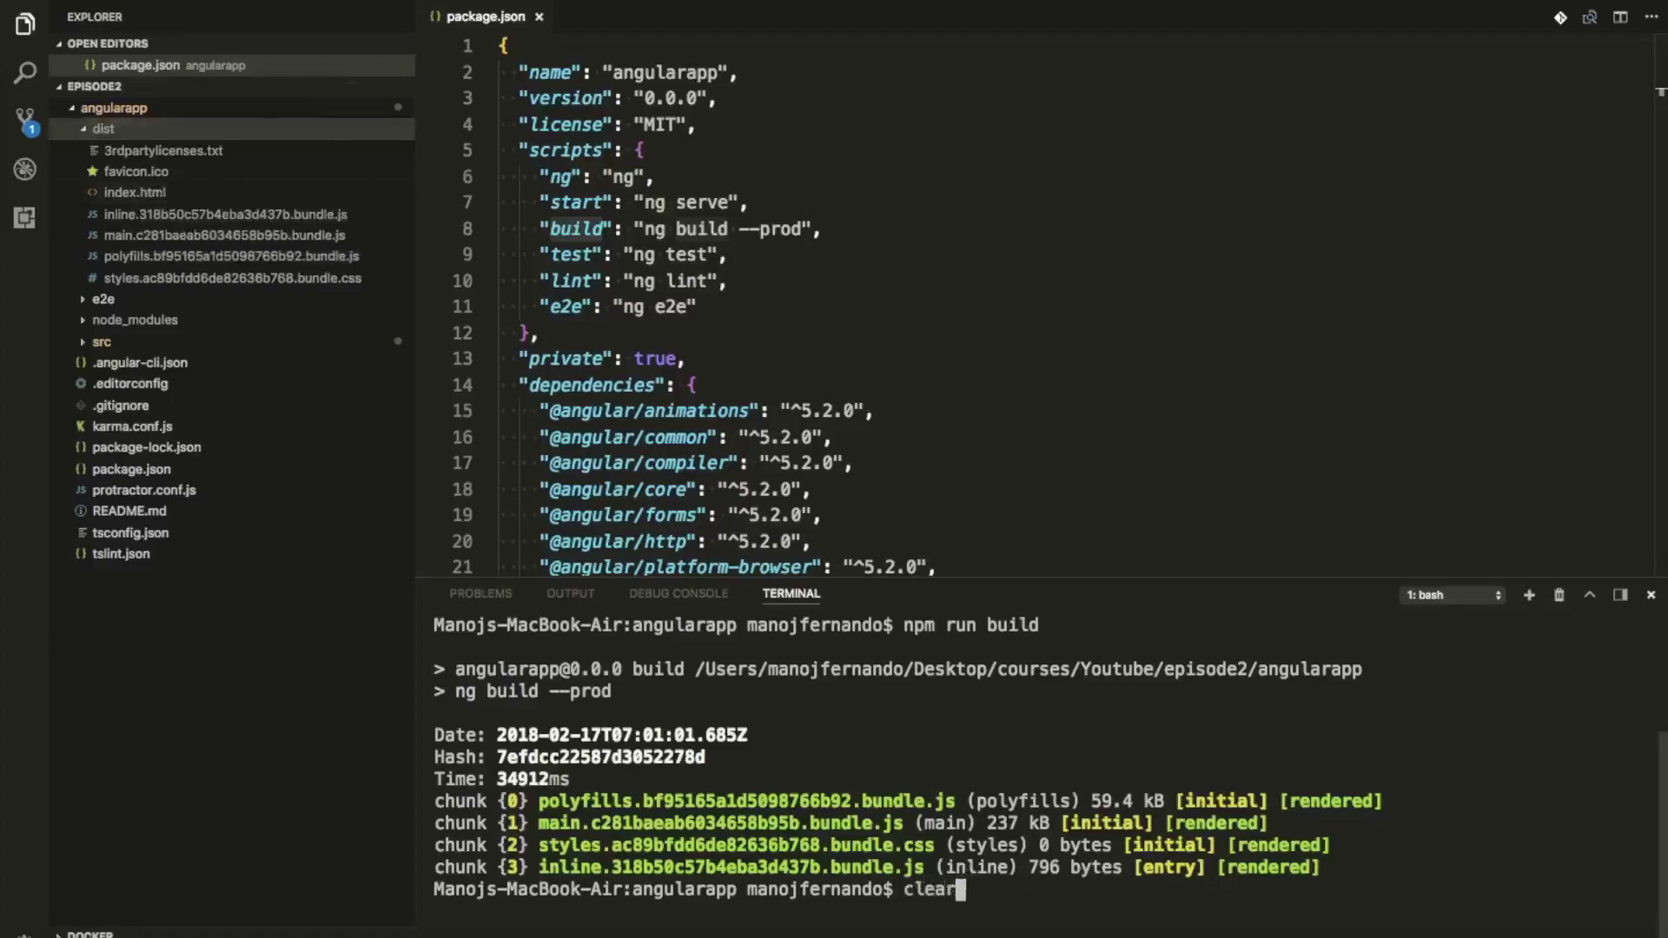
key("Return")
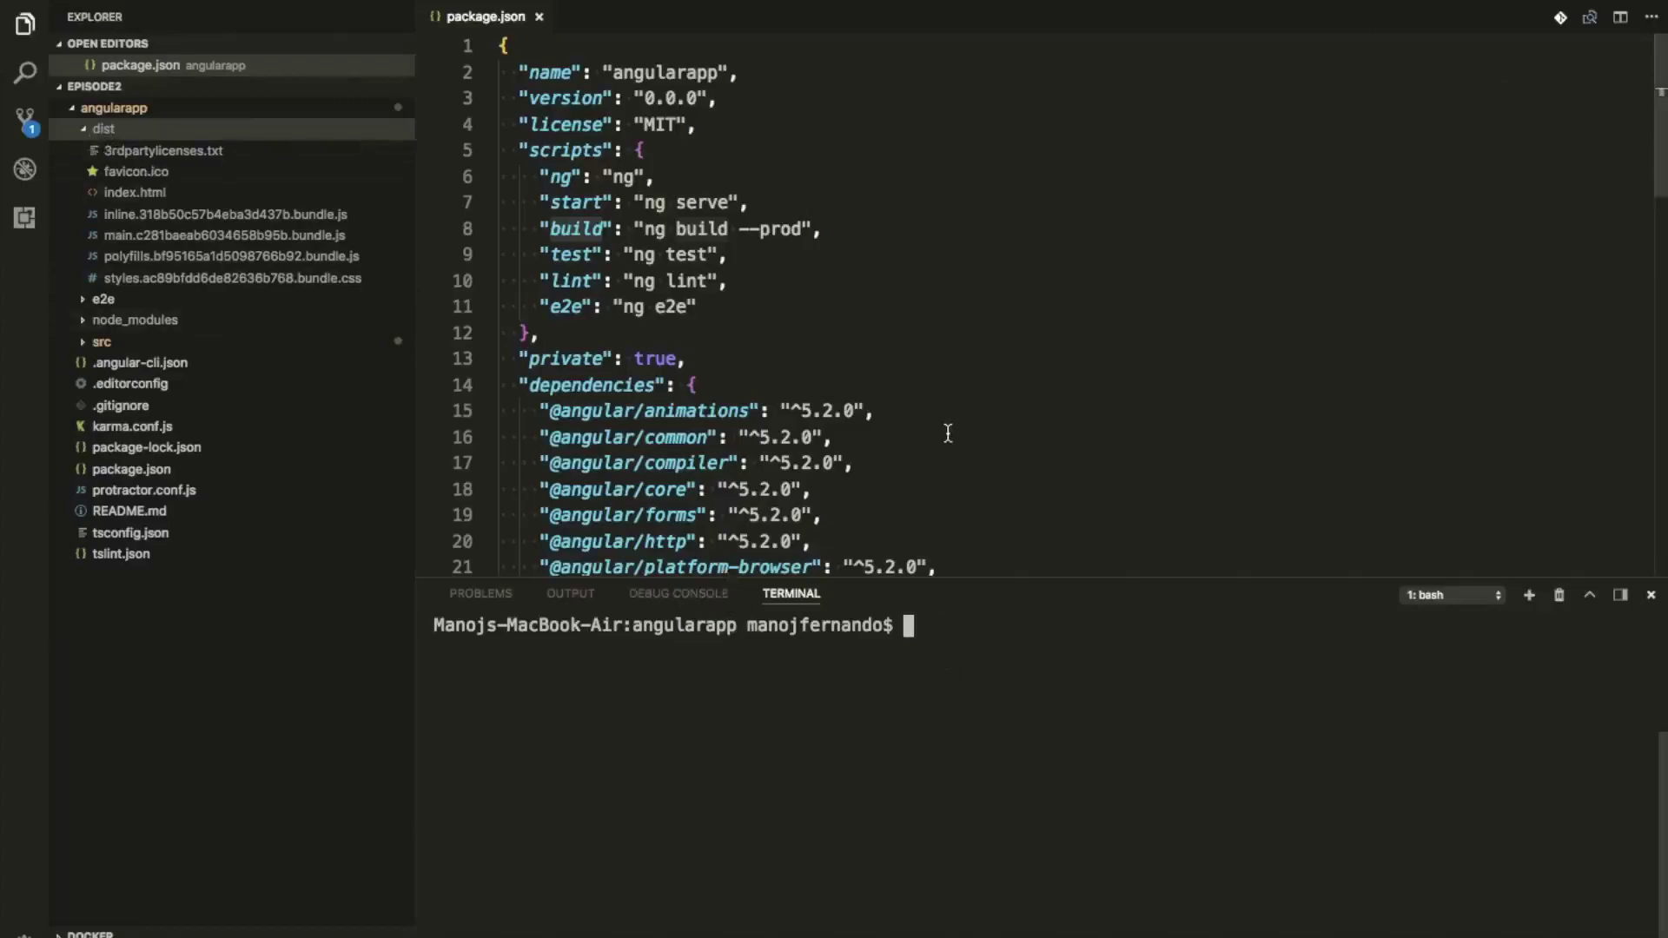
left_click(93, 135)
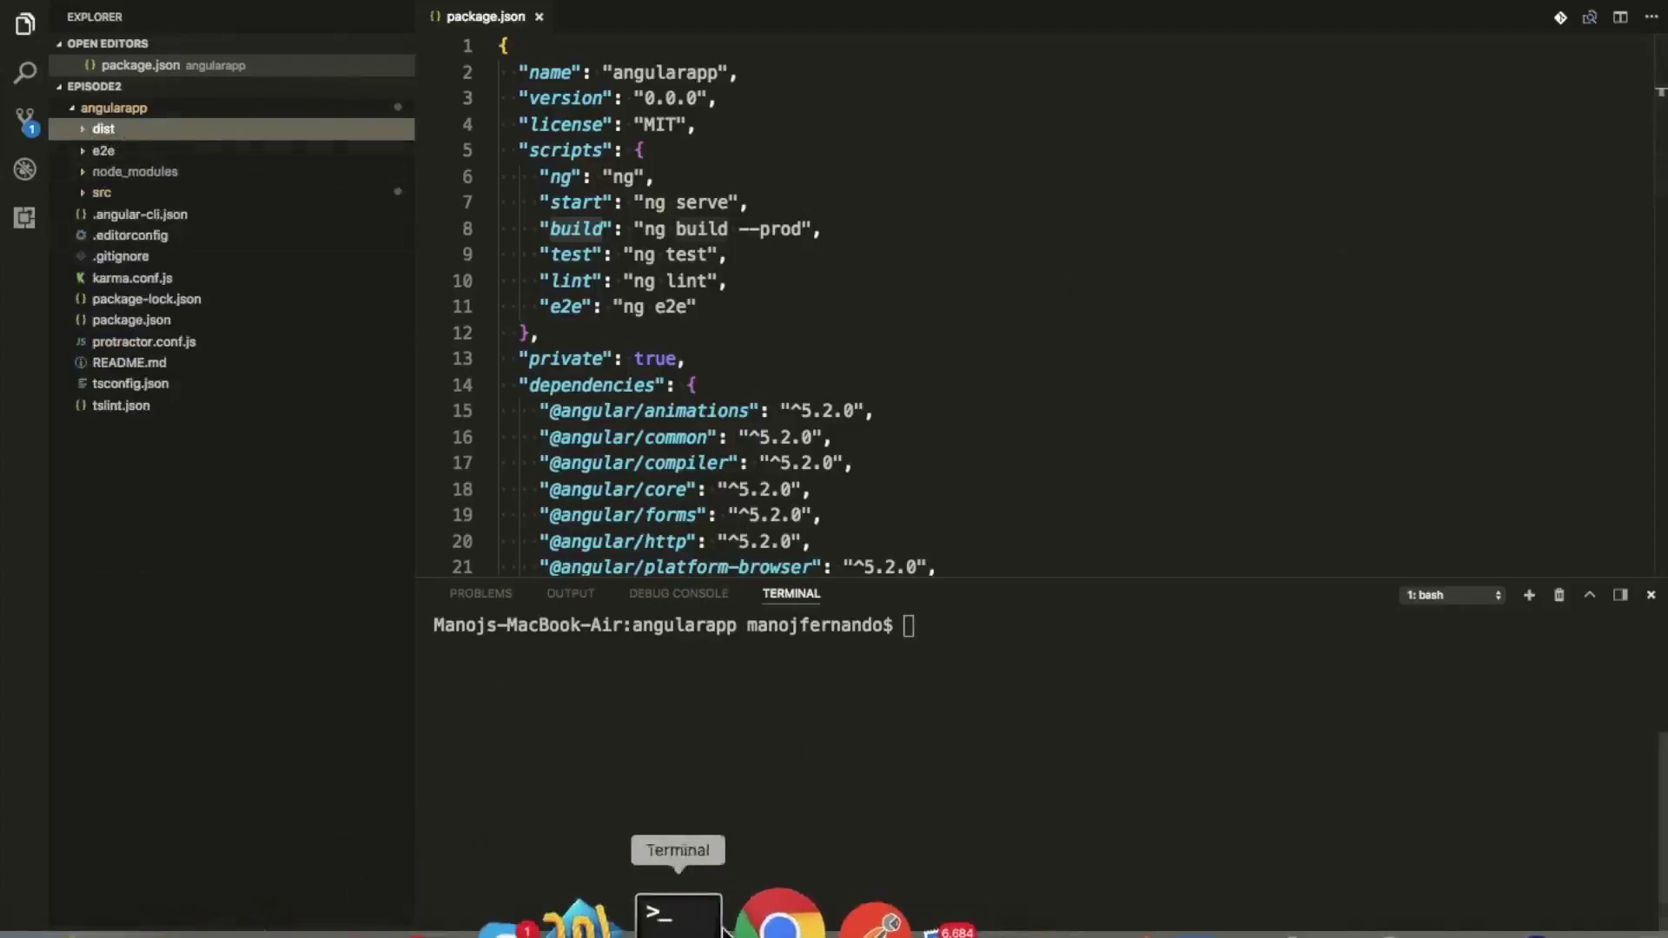
- Switch to the AWS console in Chrome and open the Users list of the IAM service
left_click(778, 912)
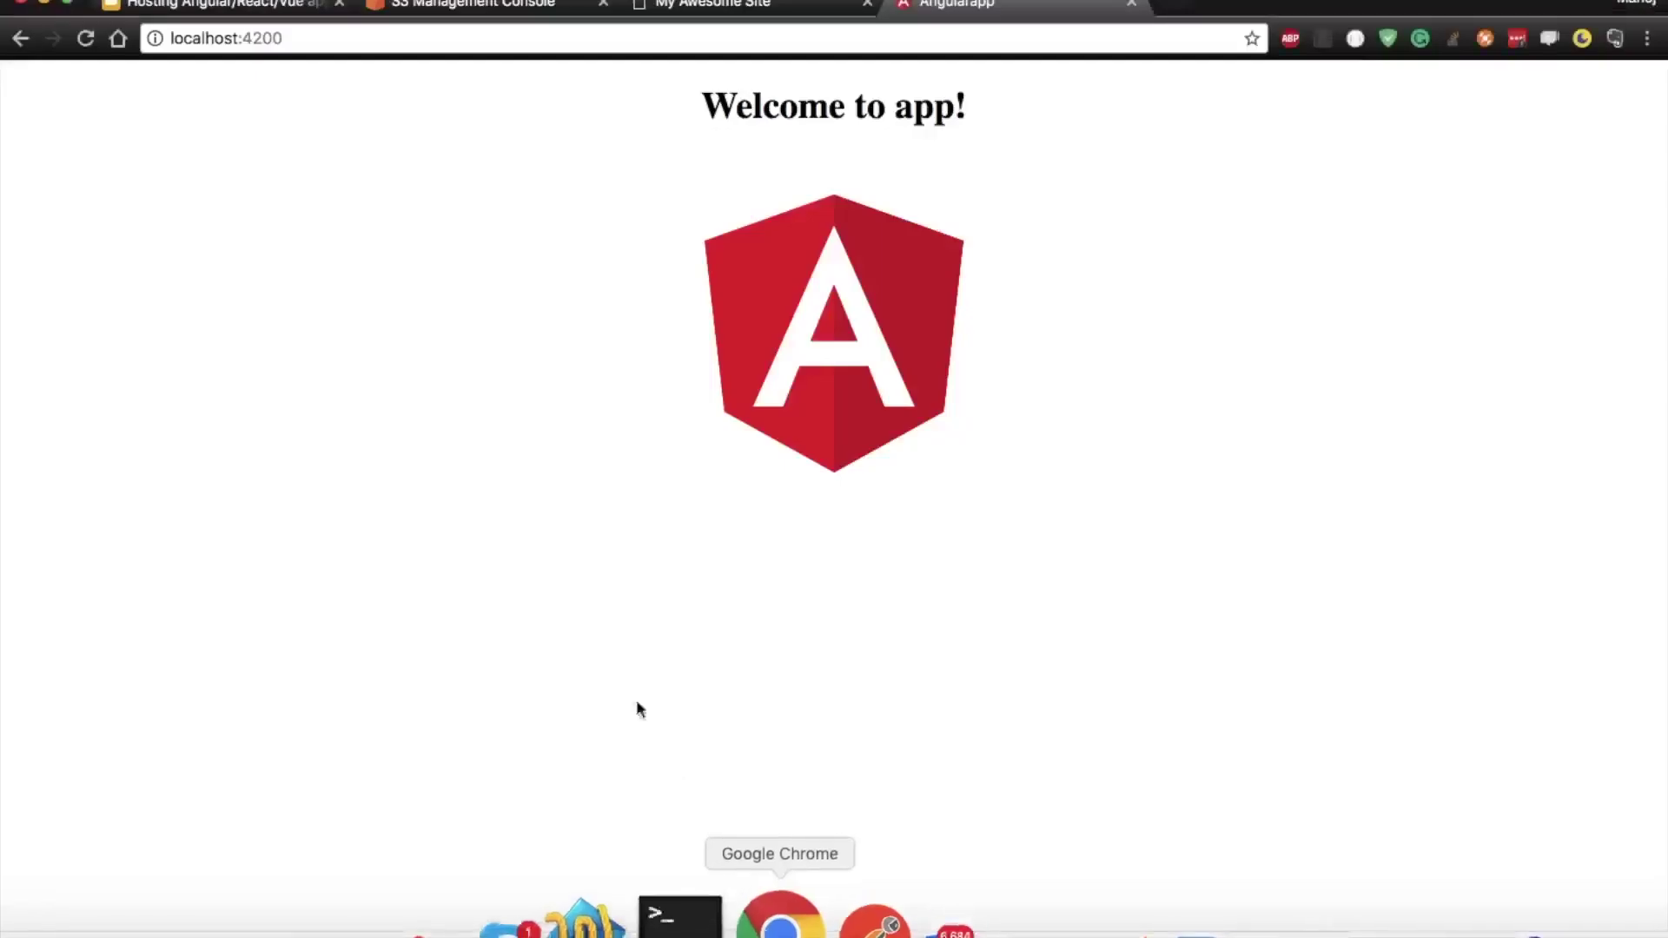
left_click(467, 9)
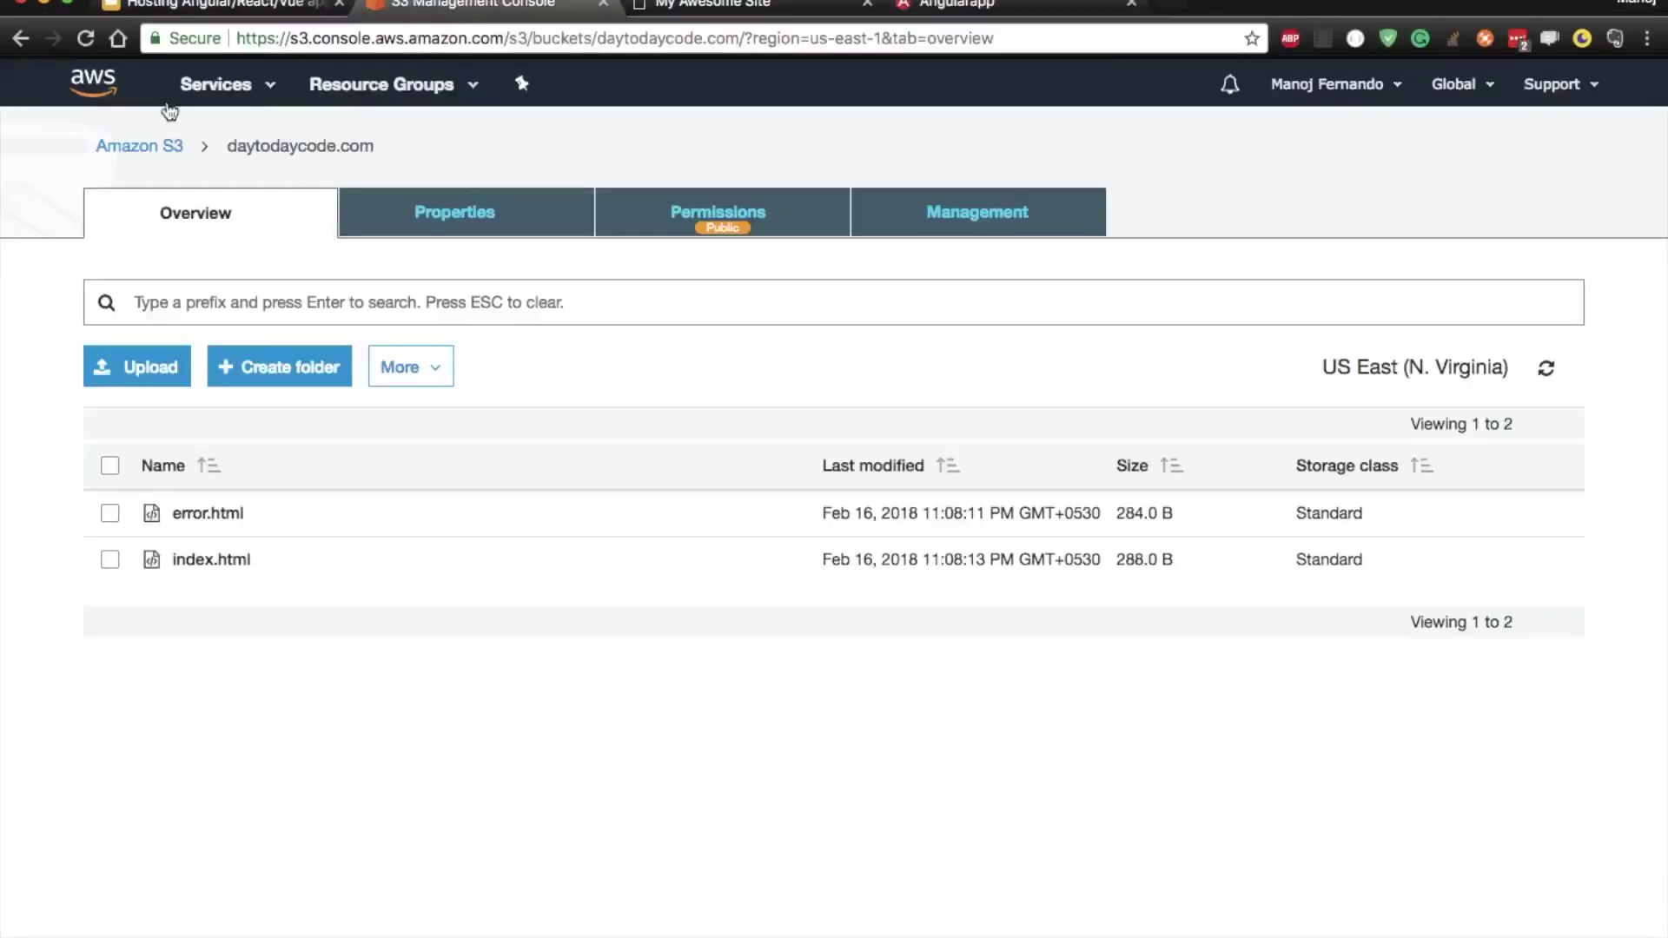
left_click(238, 101)
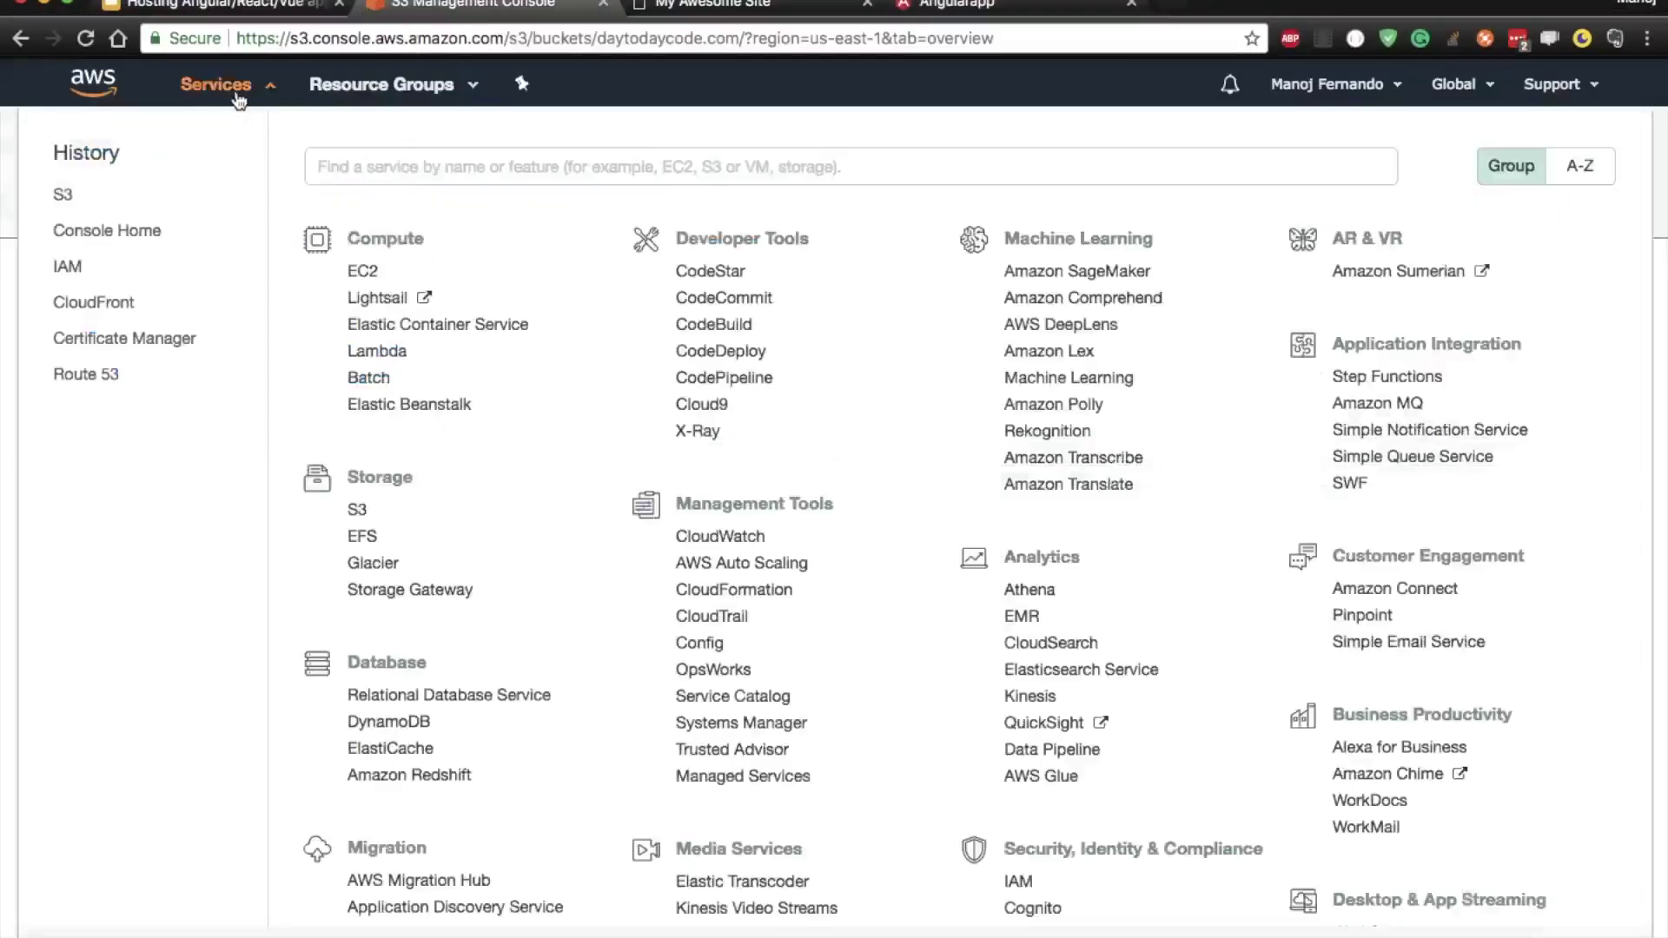
left_click(70, 267)
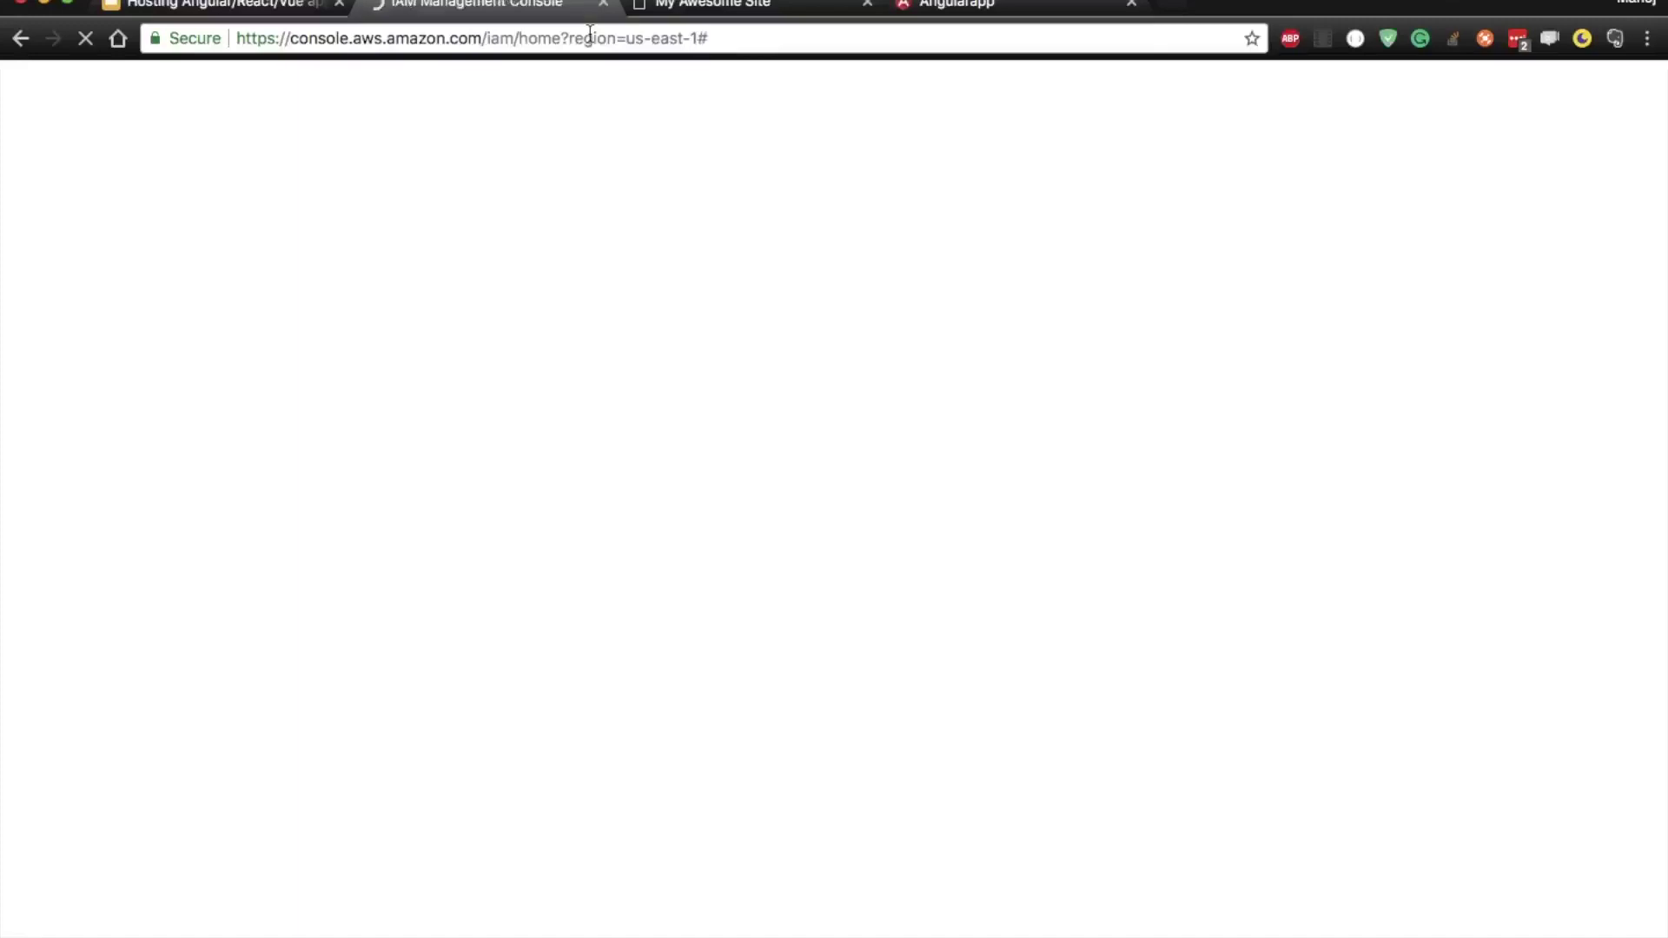
left_click(723, 40)
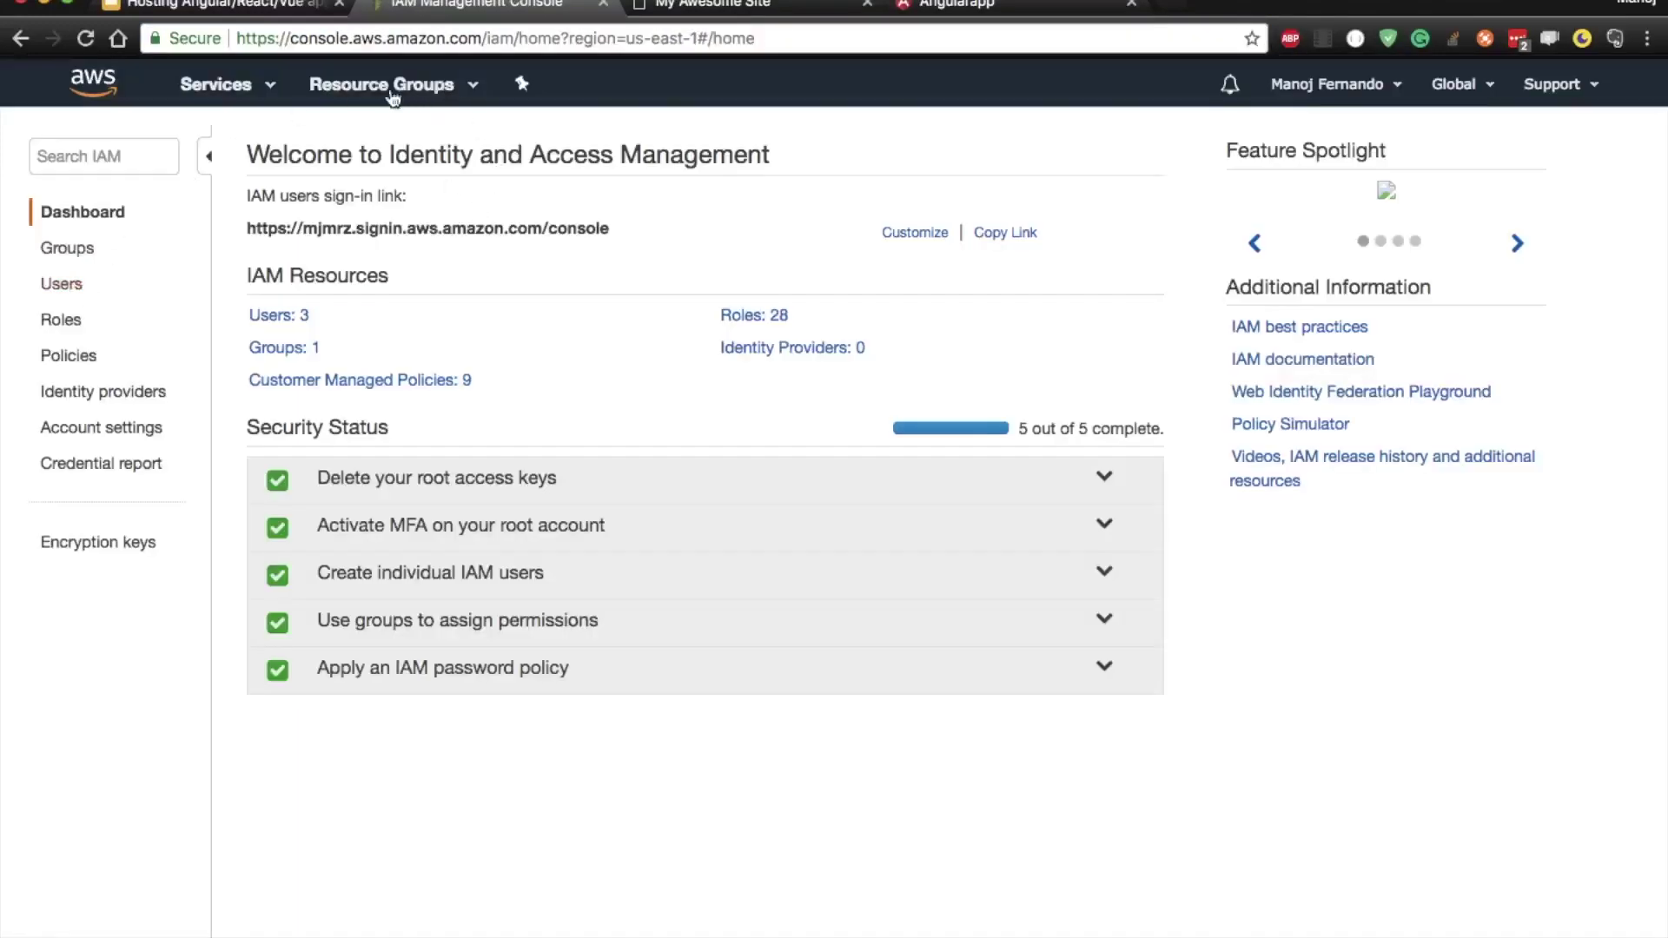
left_click(63, 284)
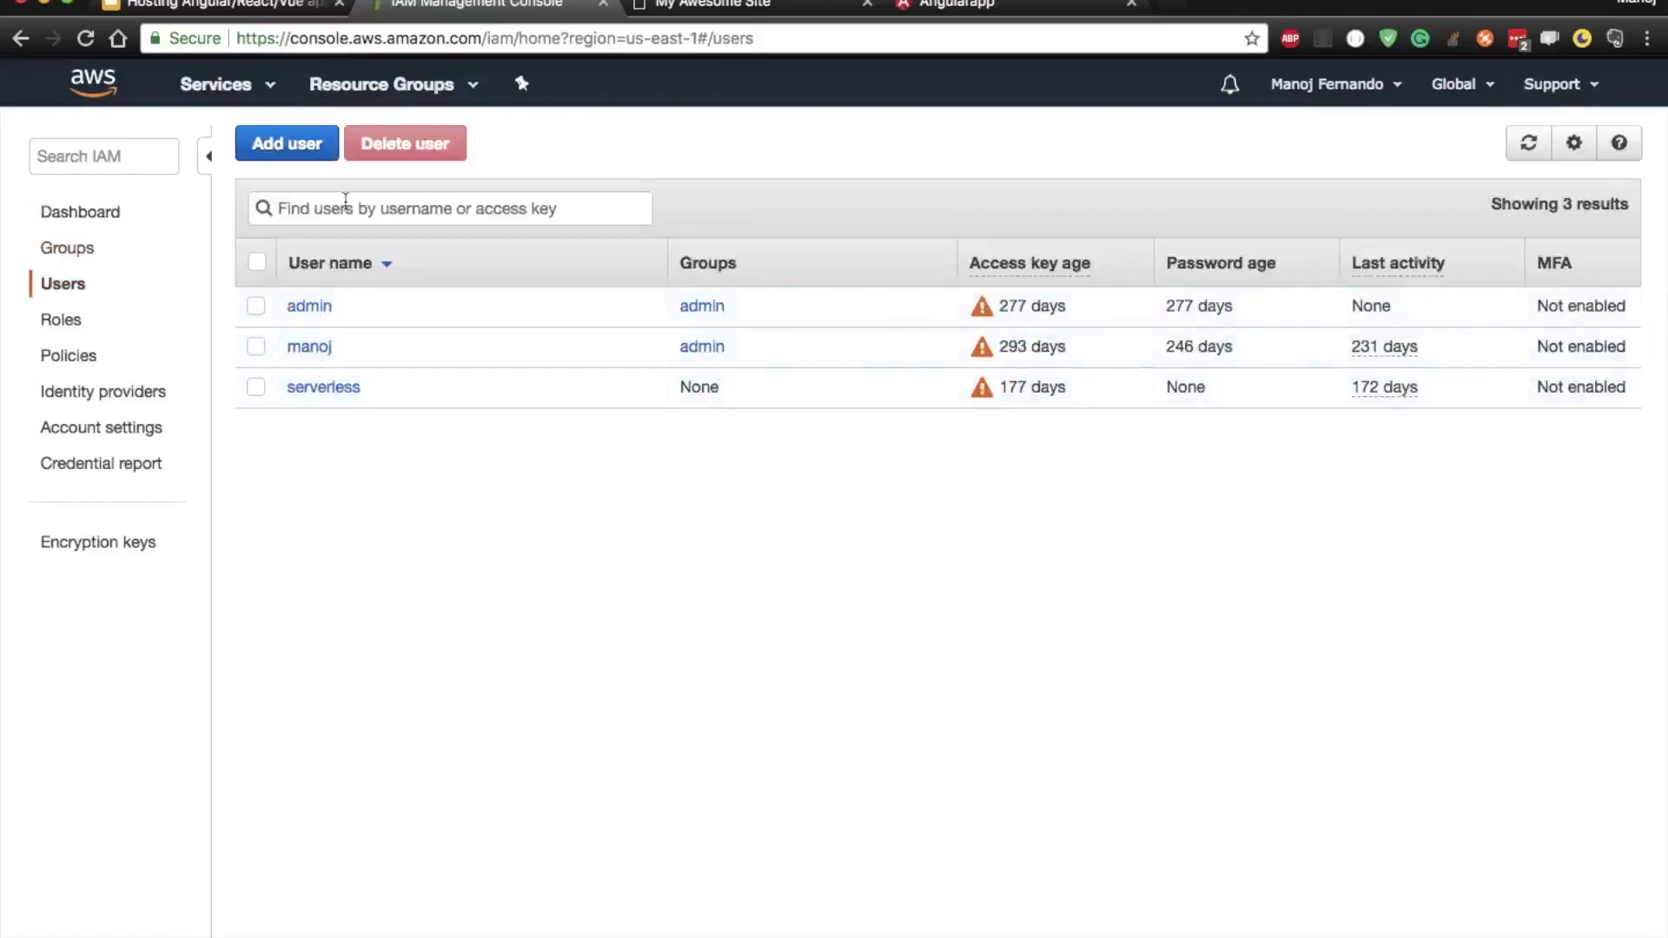
- Add an IAM user with the user name filled in, enable programmatic and AWS Management Console access, and continue to permissions
left_click(299, 162)
left_click(583, 388)
type("peter")
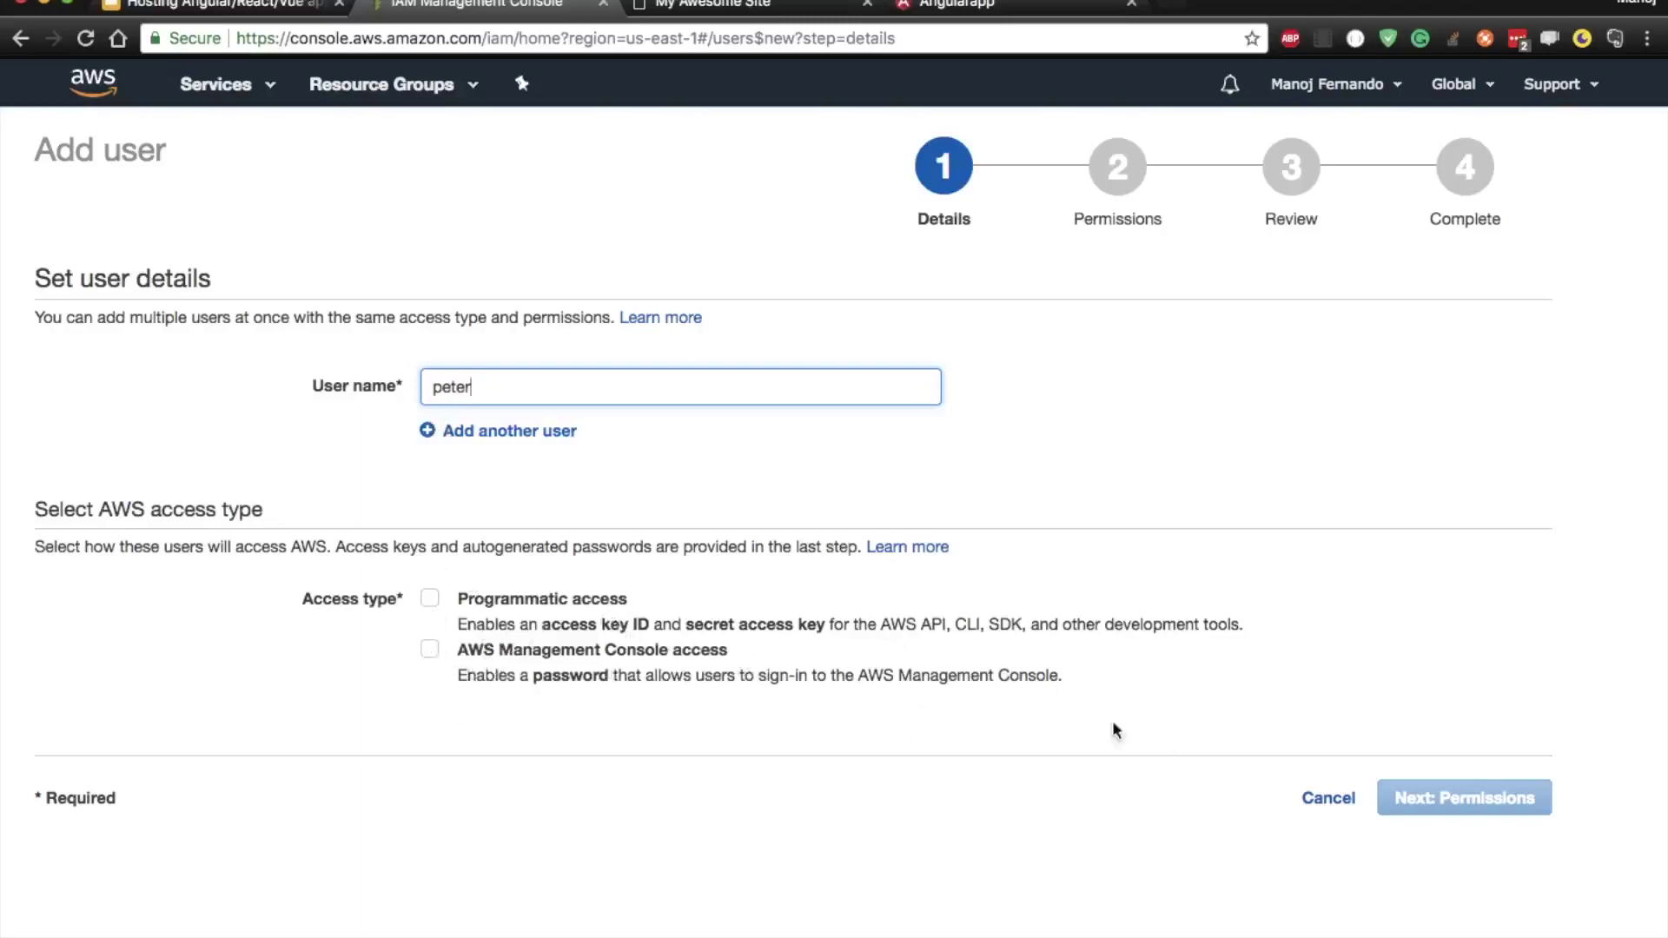
left_click(430, 601)
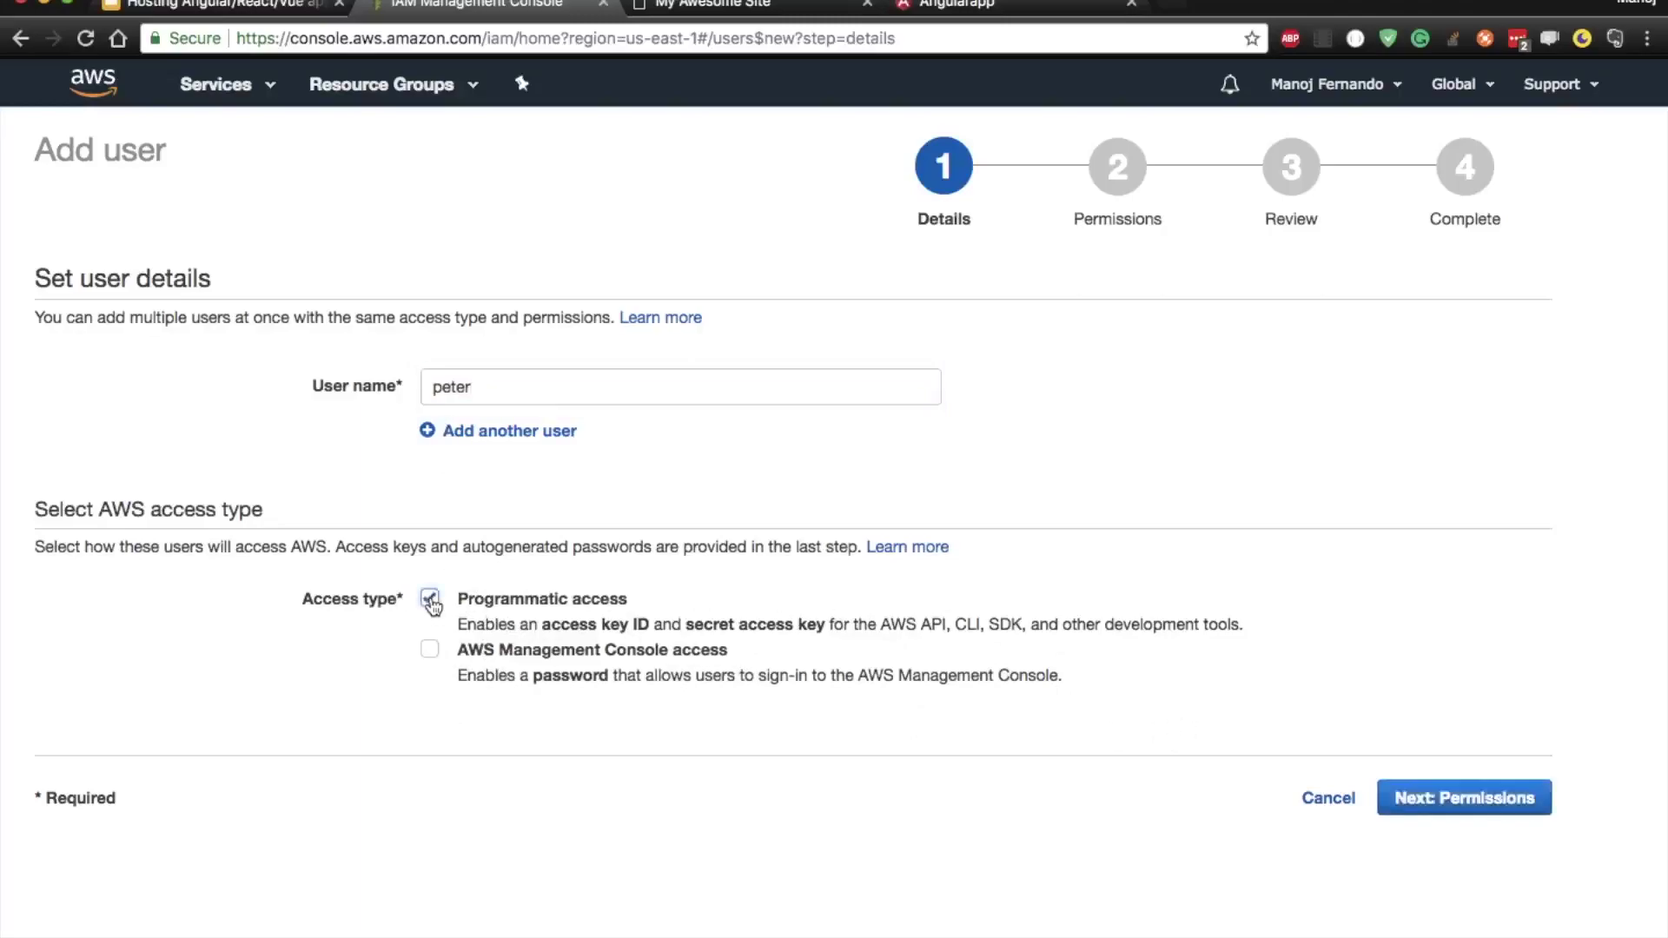
left_click(430, 654)
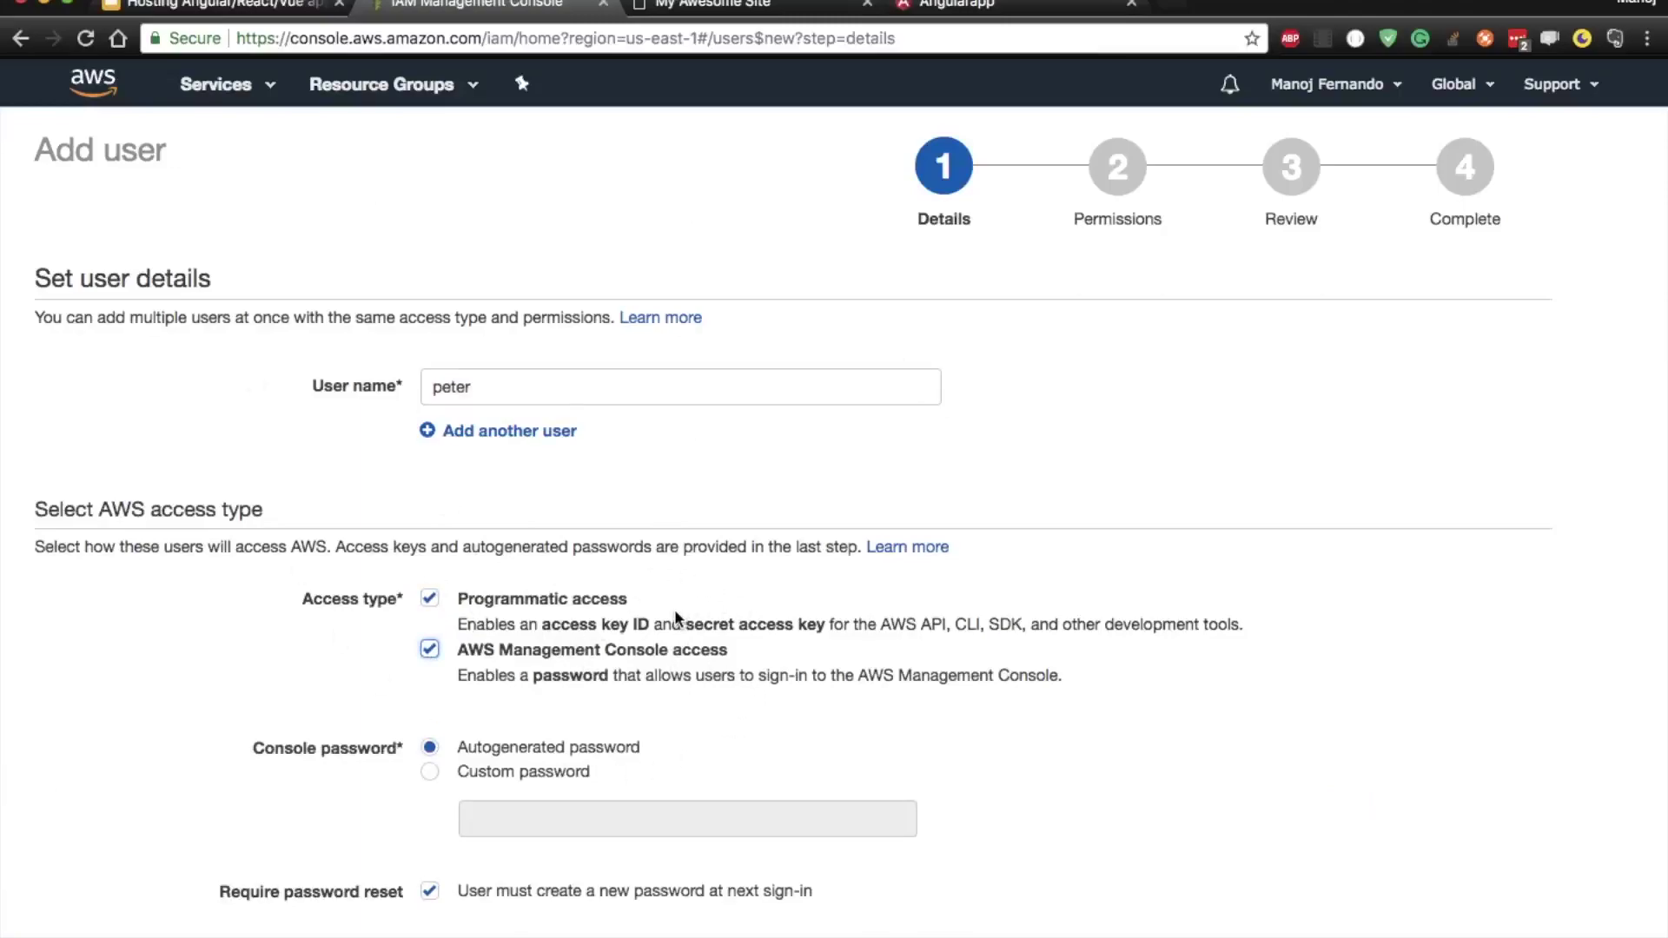
scroll(676, 617, "down", 3)
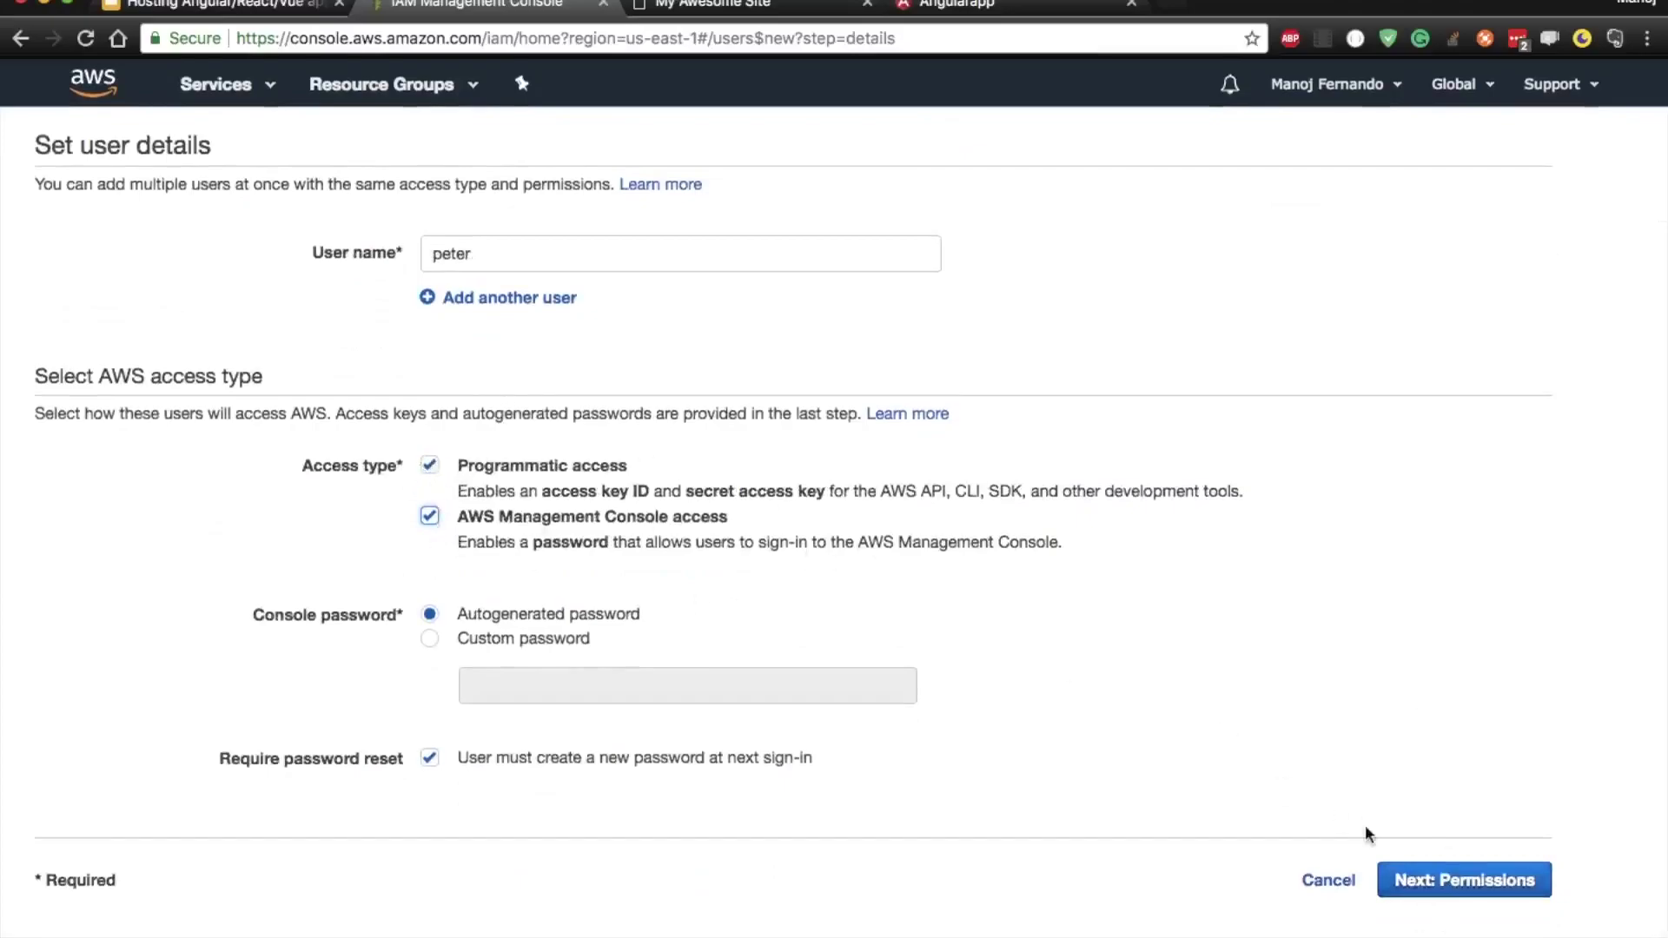
left_click(1484, 888)
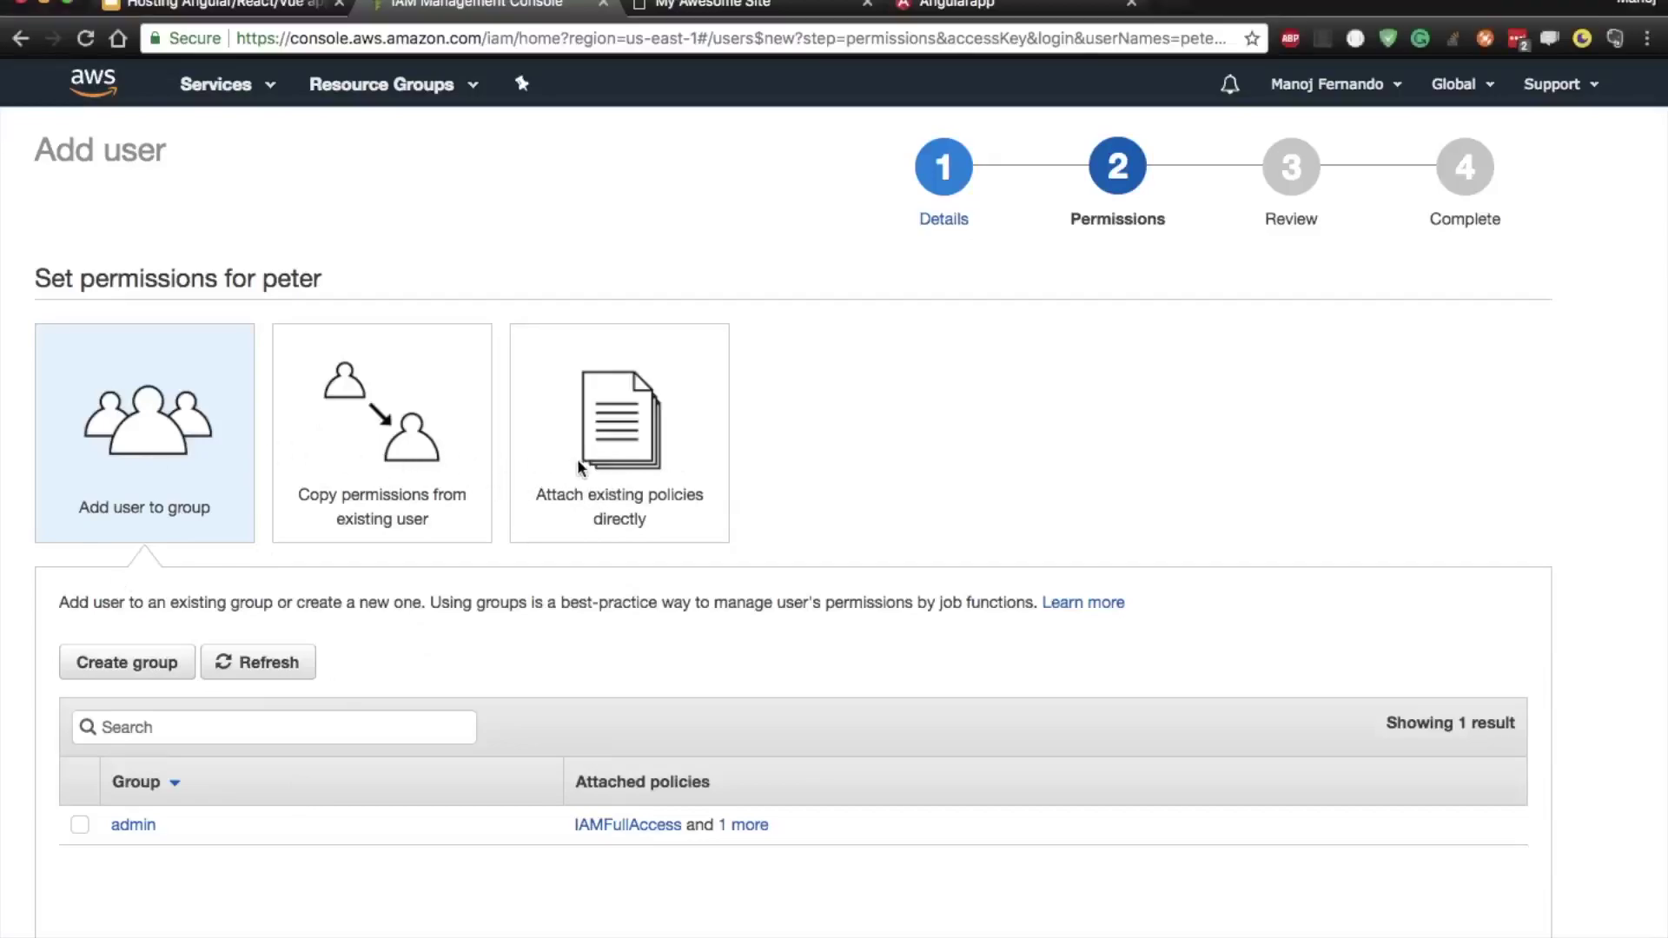
- Choose to attach existing policies directly to the new user, look through the policy list and filter it by s3
left_click(674, 528)
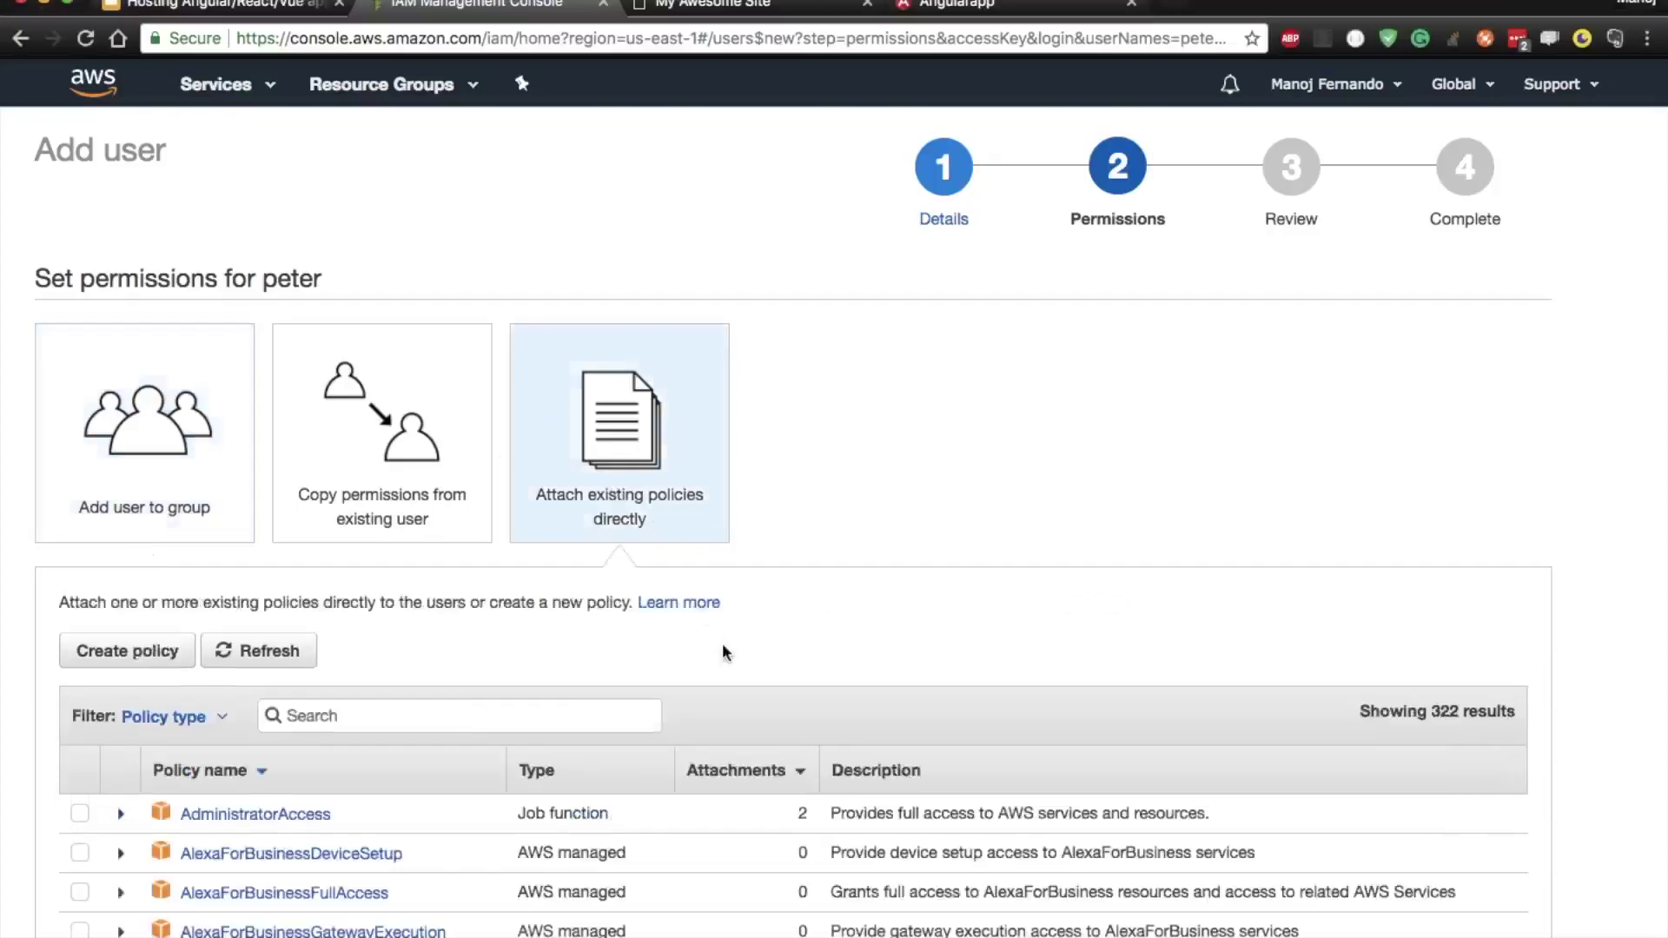
scroll(724, 653, "down", 4)
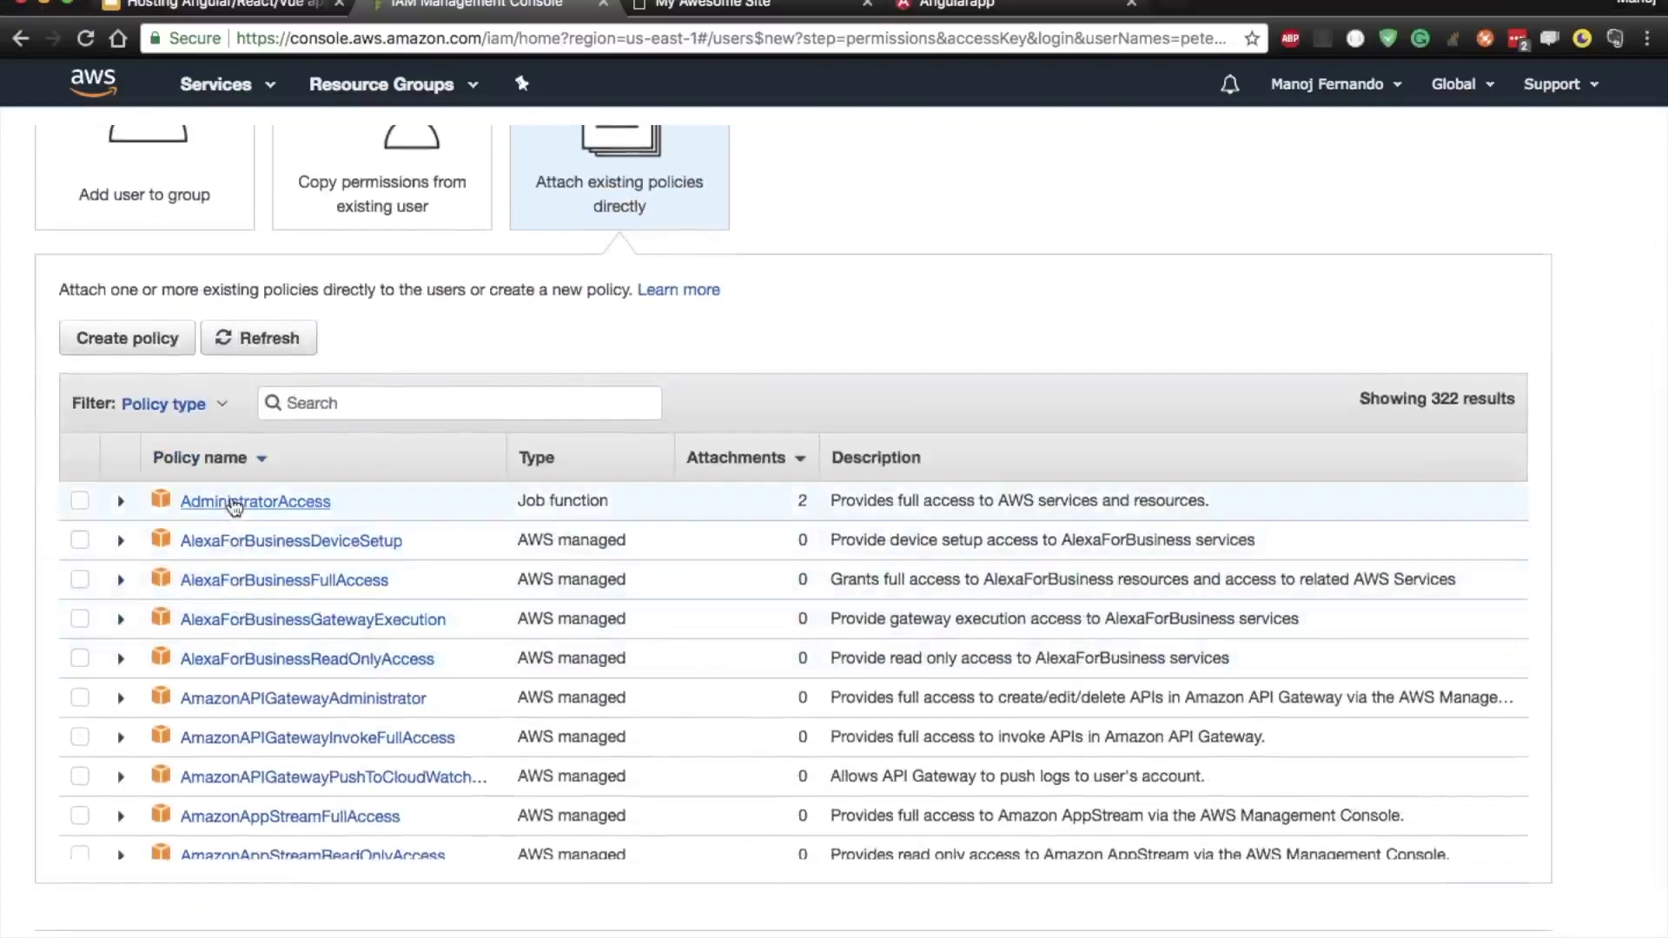
scroll(261, 660, "down", 3)
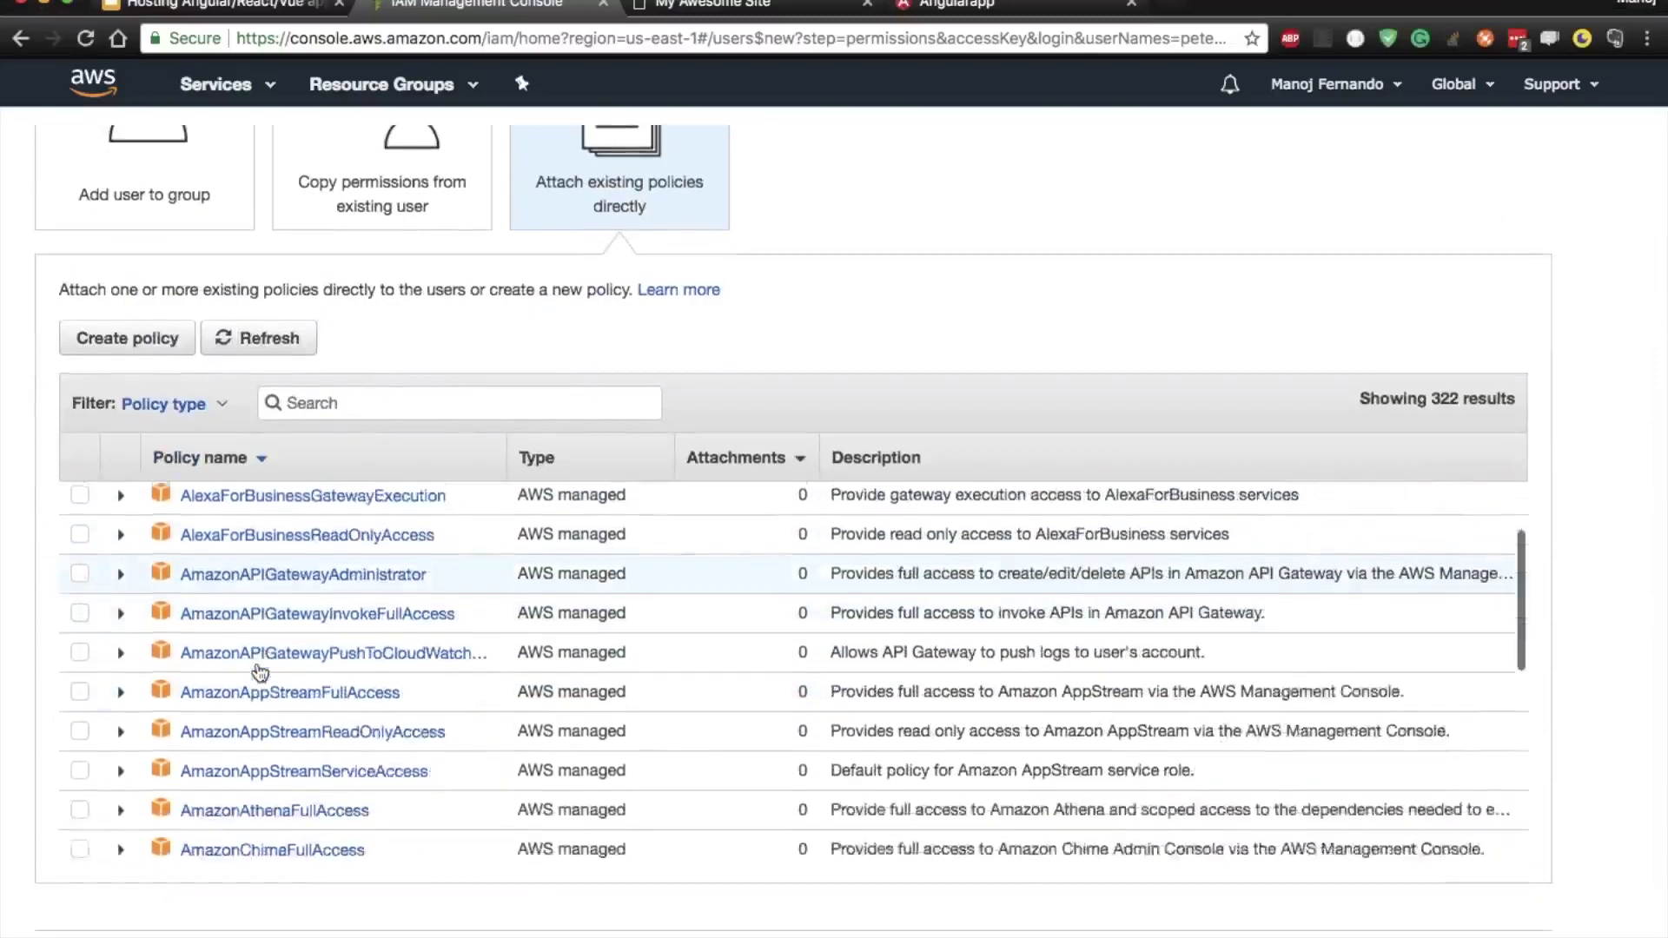
scroll(259, 672, "up", 5)
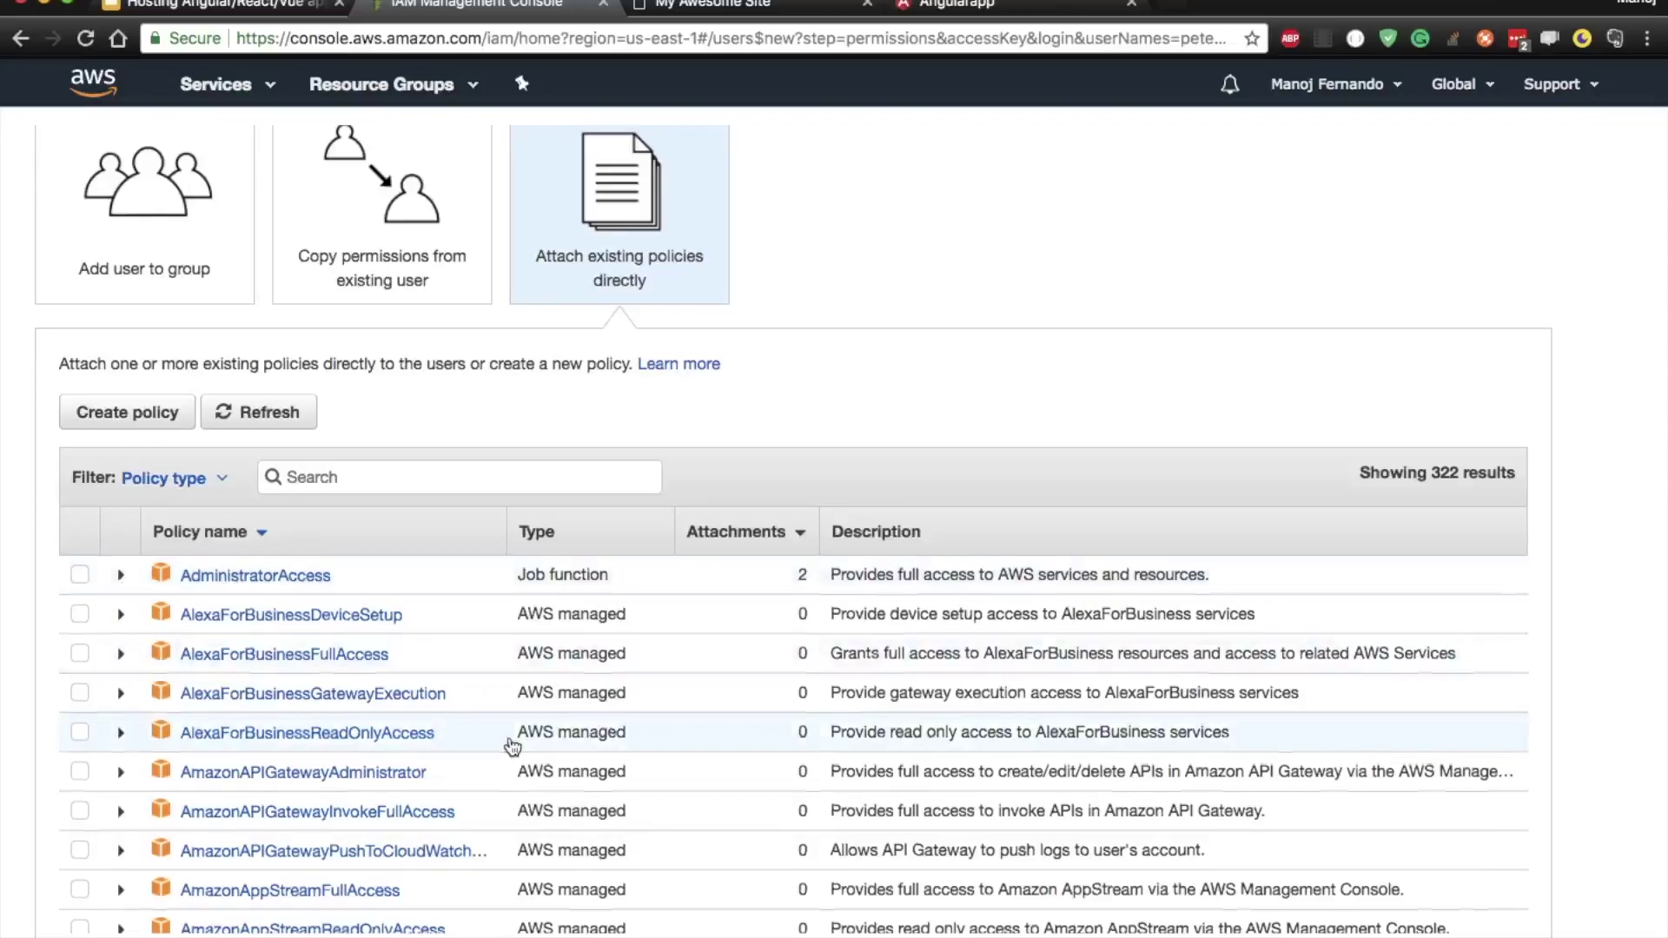
scroll(521, 742, "up", 1)
scroll(1015, 469, "down", 3)
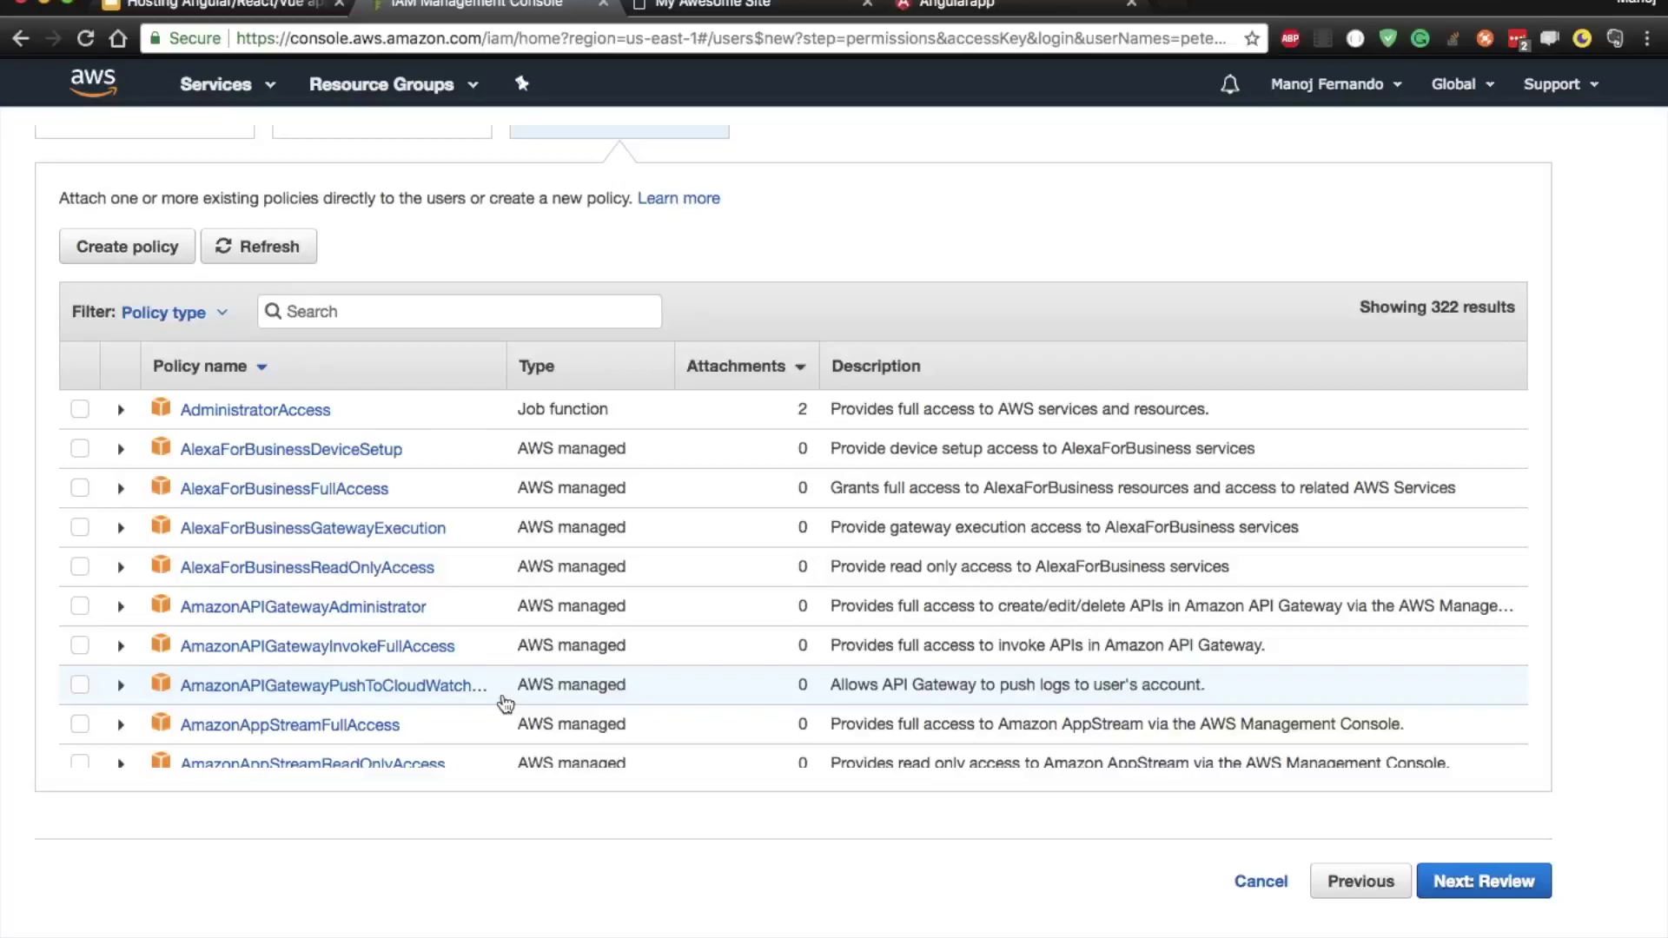
scroll(506, 704, "up", 7)
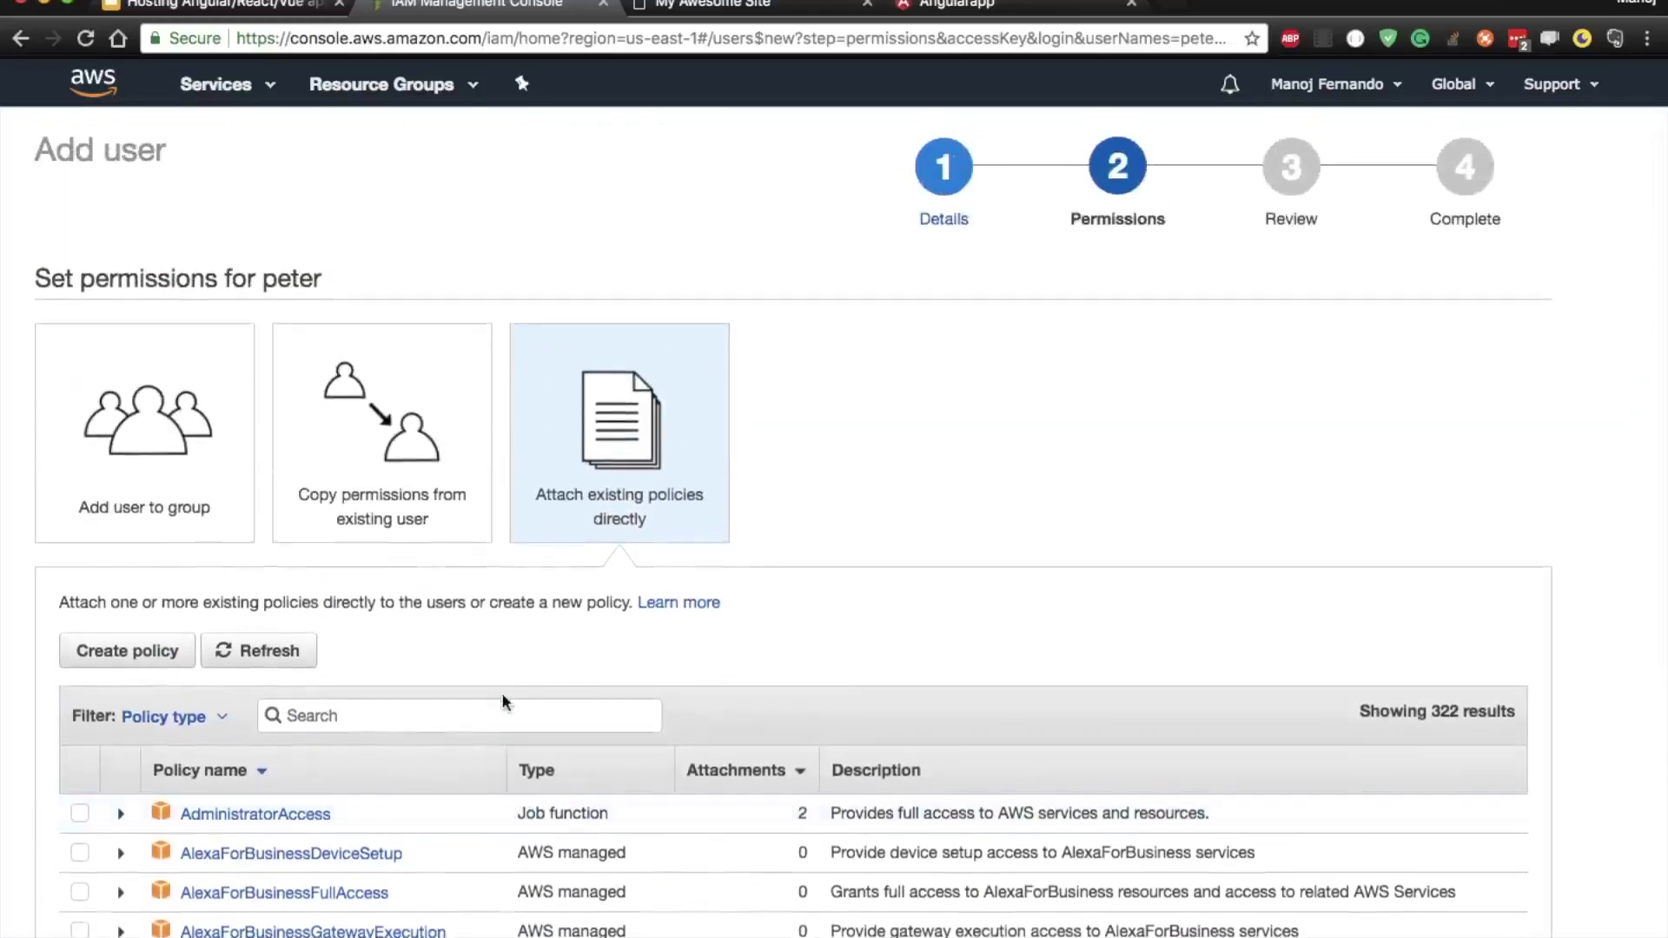
scroll(502, 701, "down", 3)
left_click(370, 602)
type("s3")
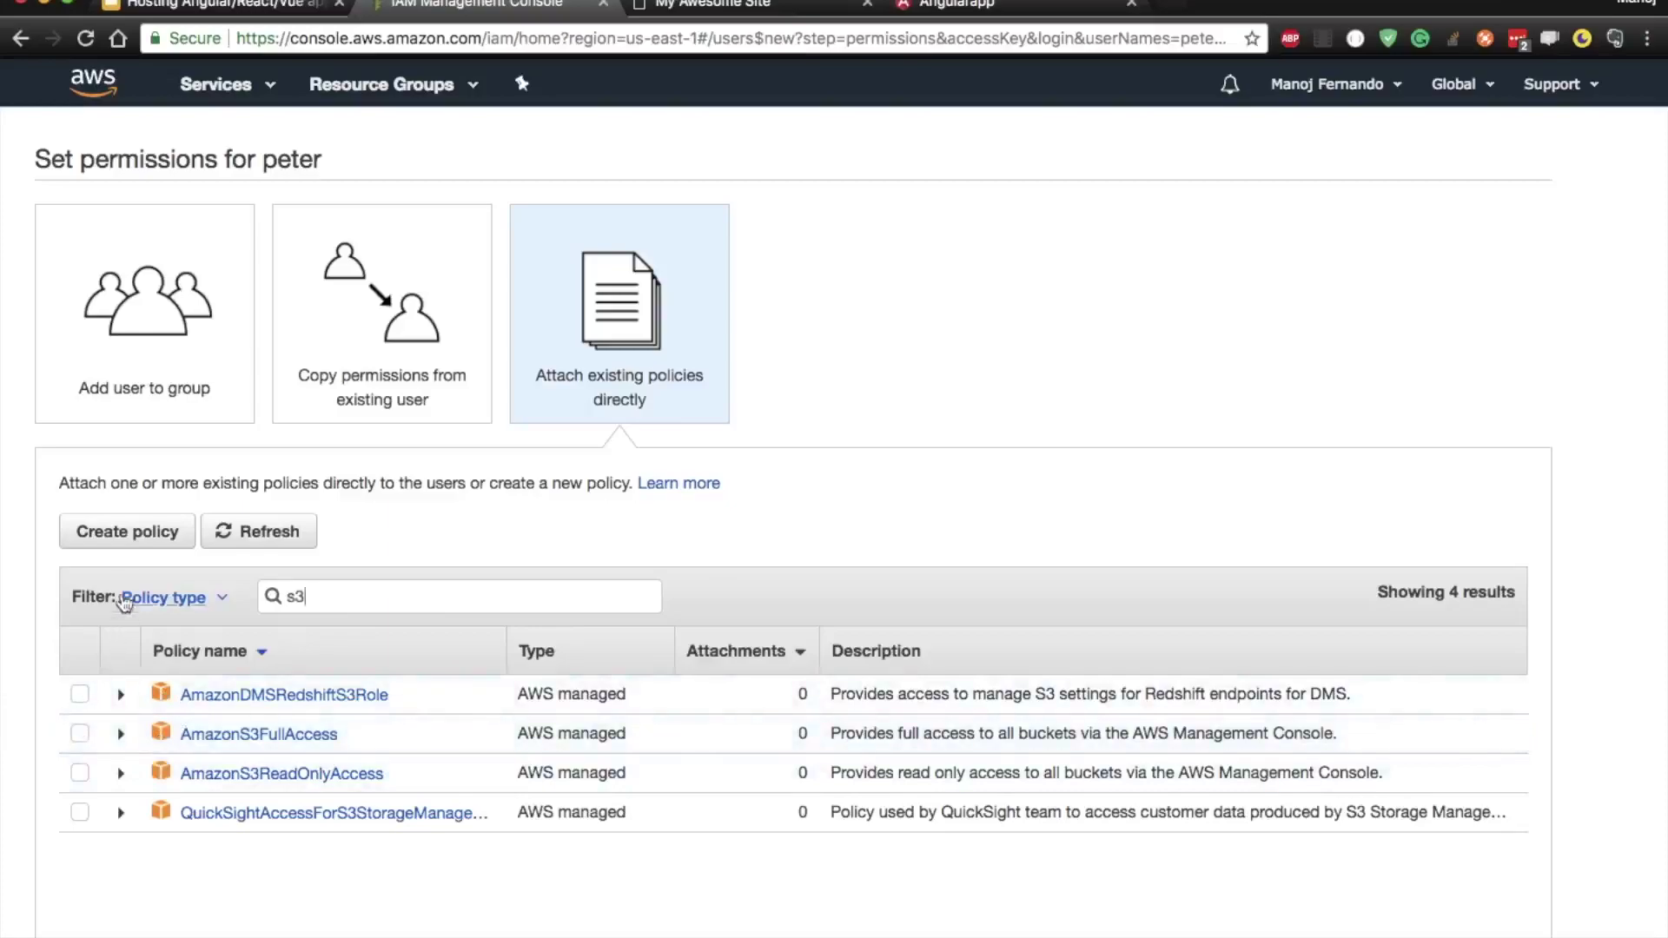
- Start creating a new policy, look at its JSON view, and choose S3 as the service in the visual editor
left_click(171, 540)
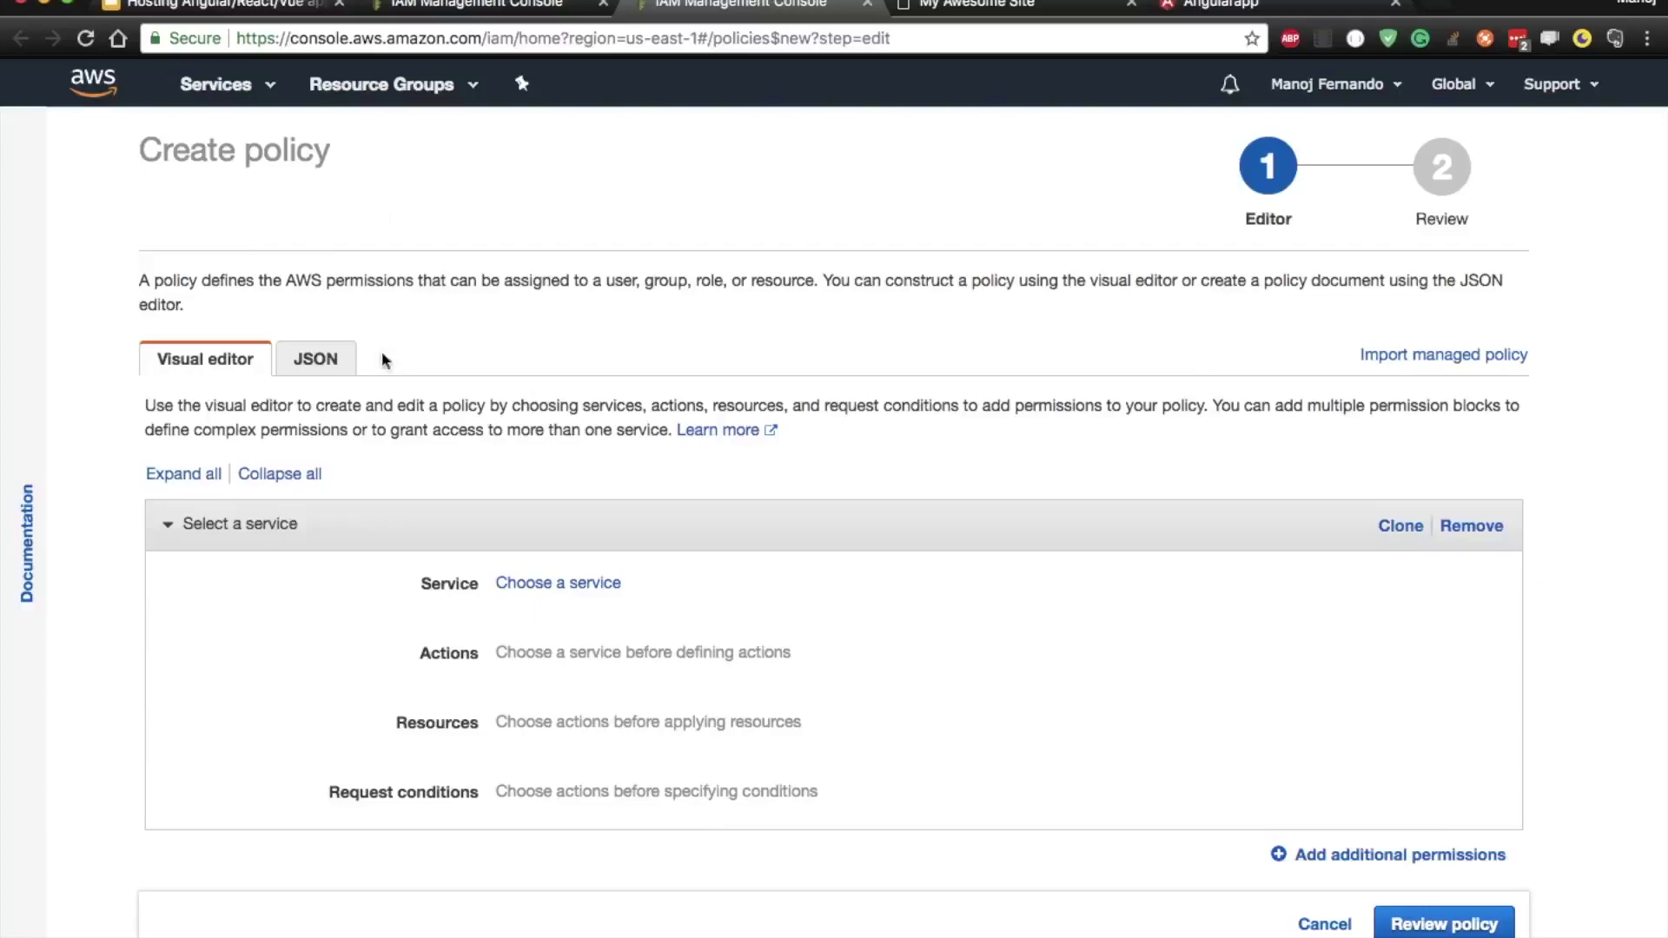
left_click(316, 358)
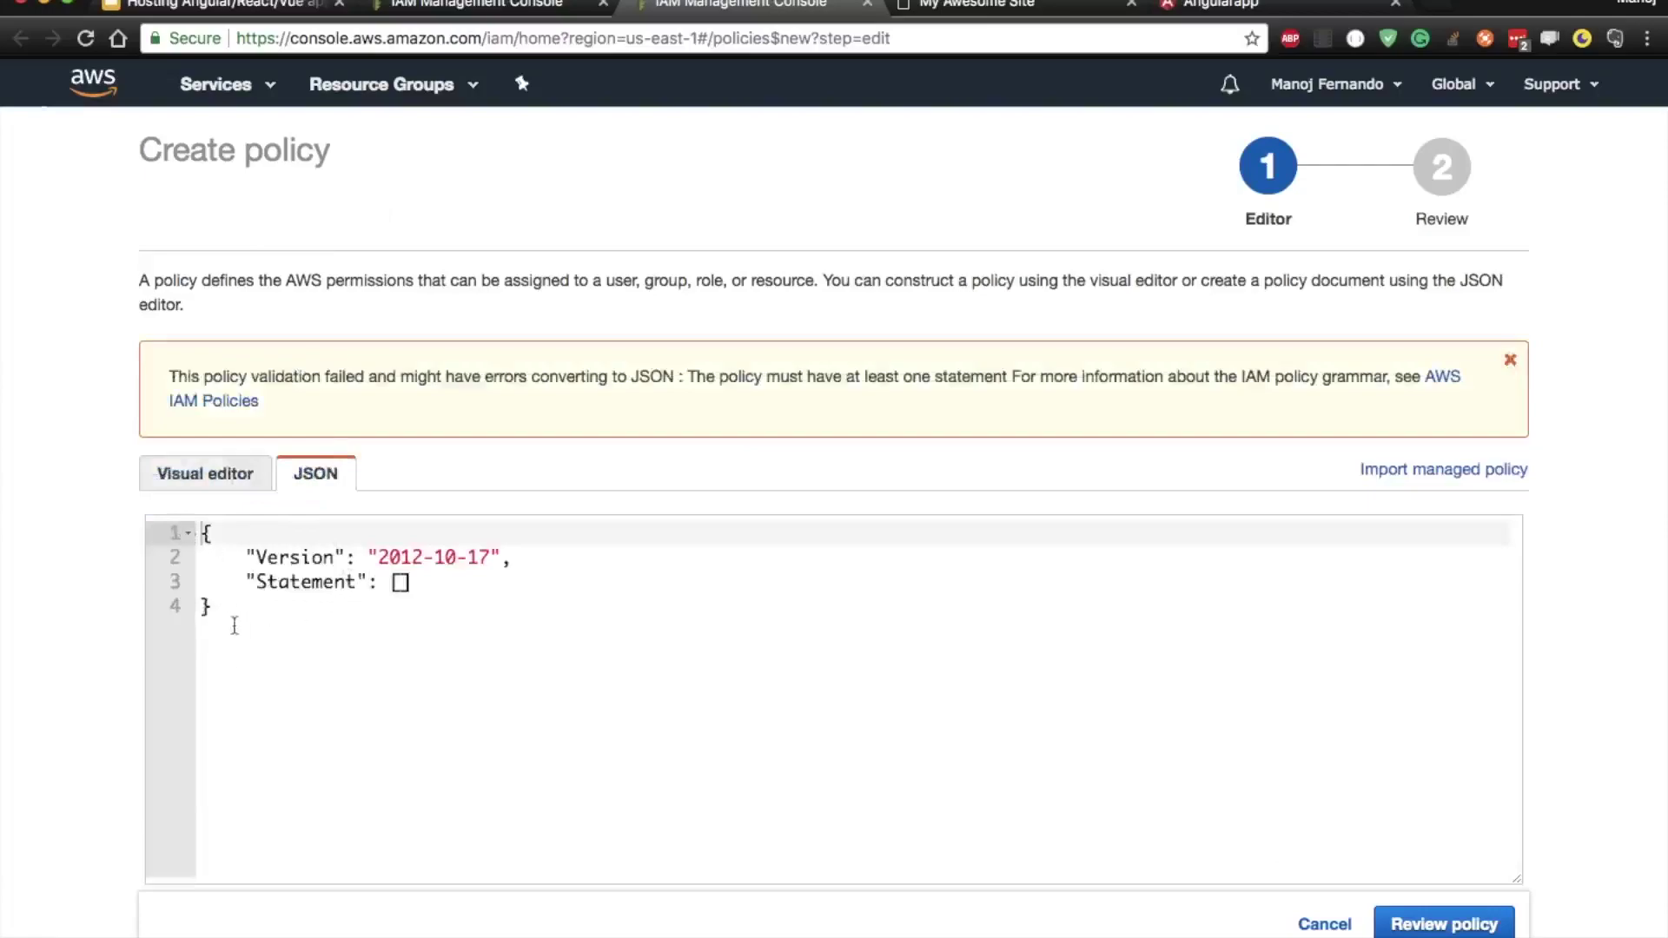
left_click(219, 478)
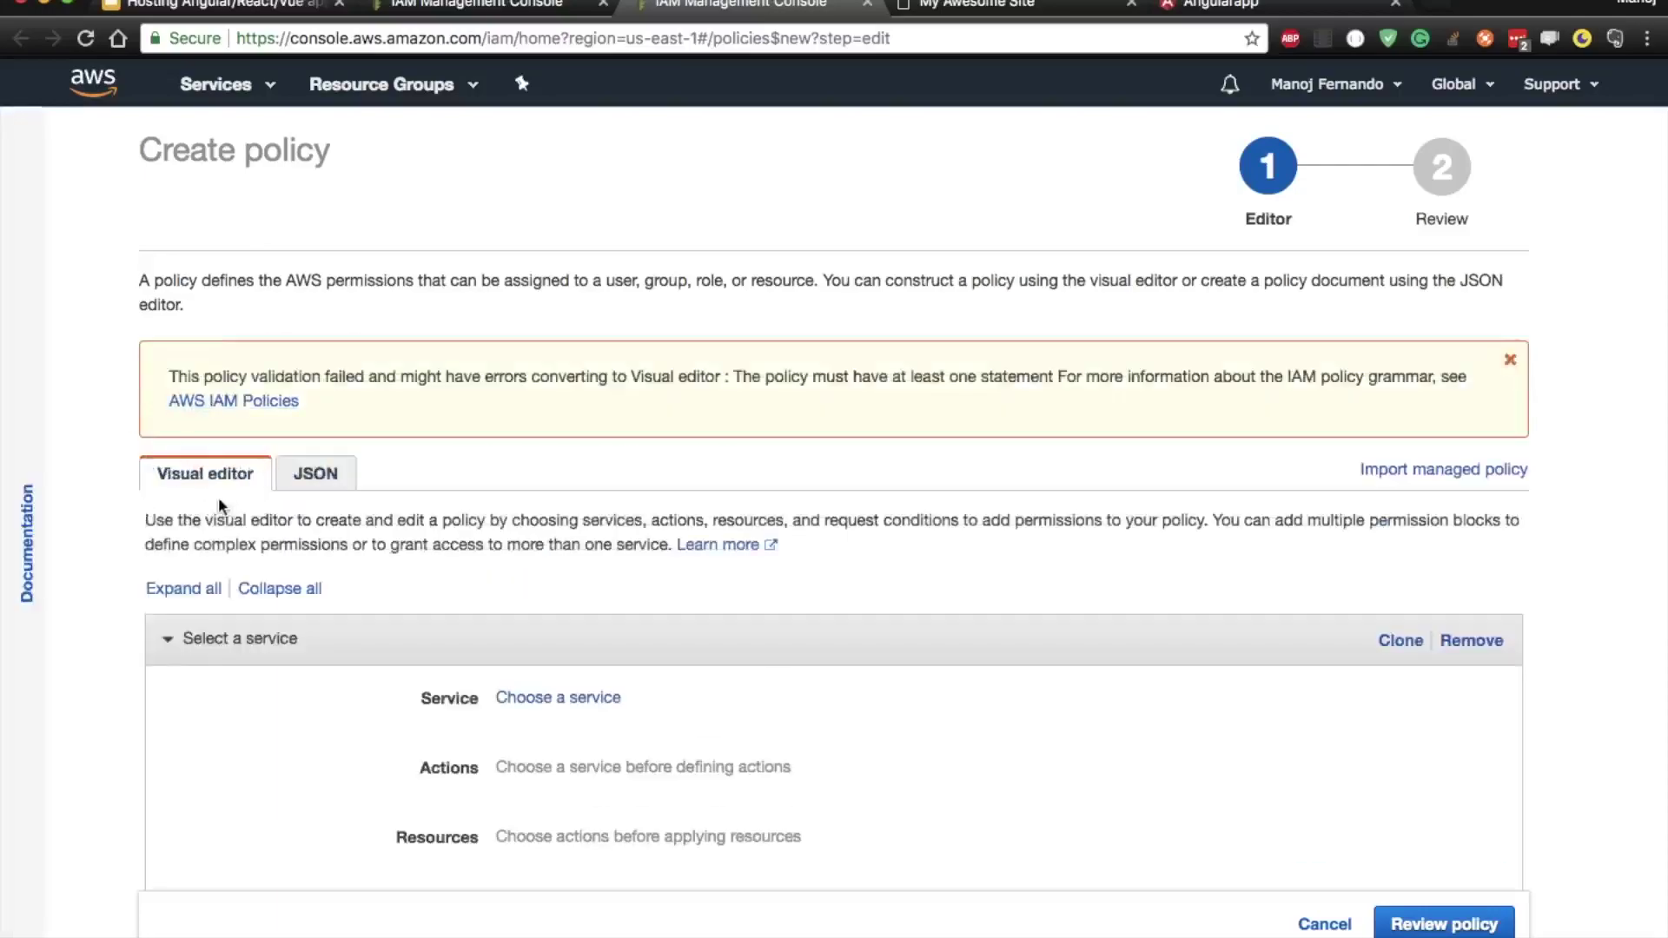
scroll(238, 508, "down", 3)
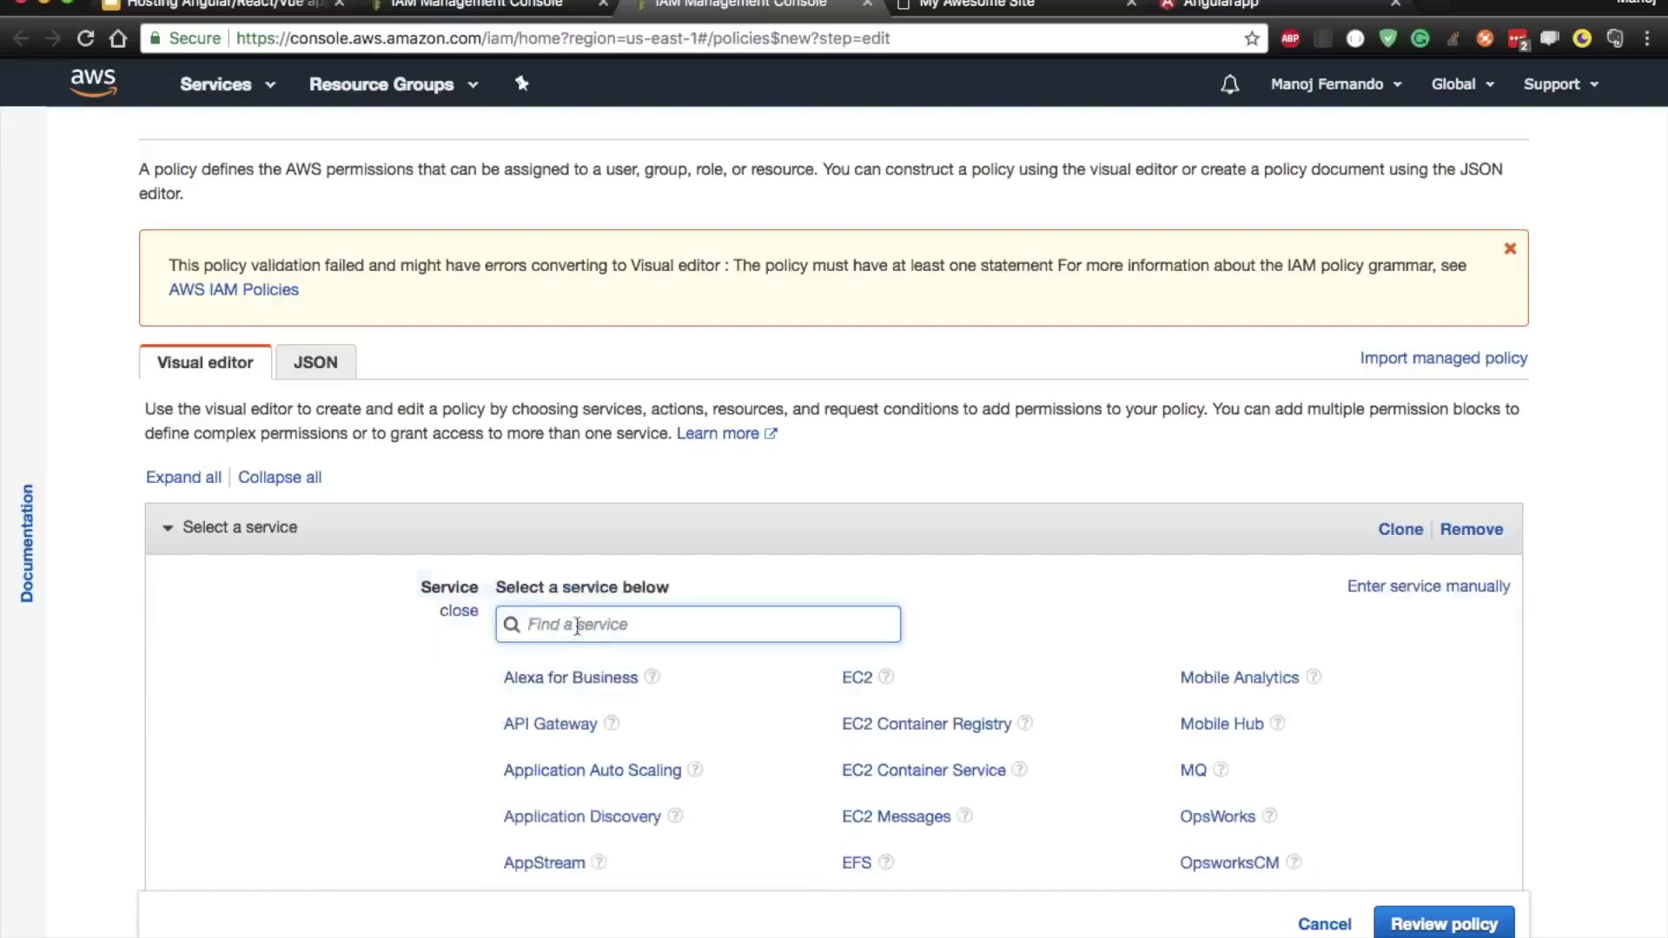
type("s3")
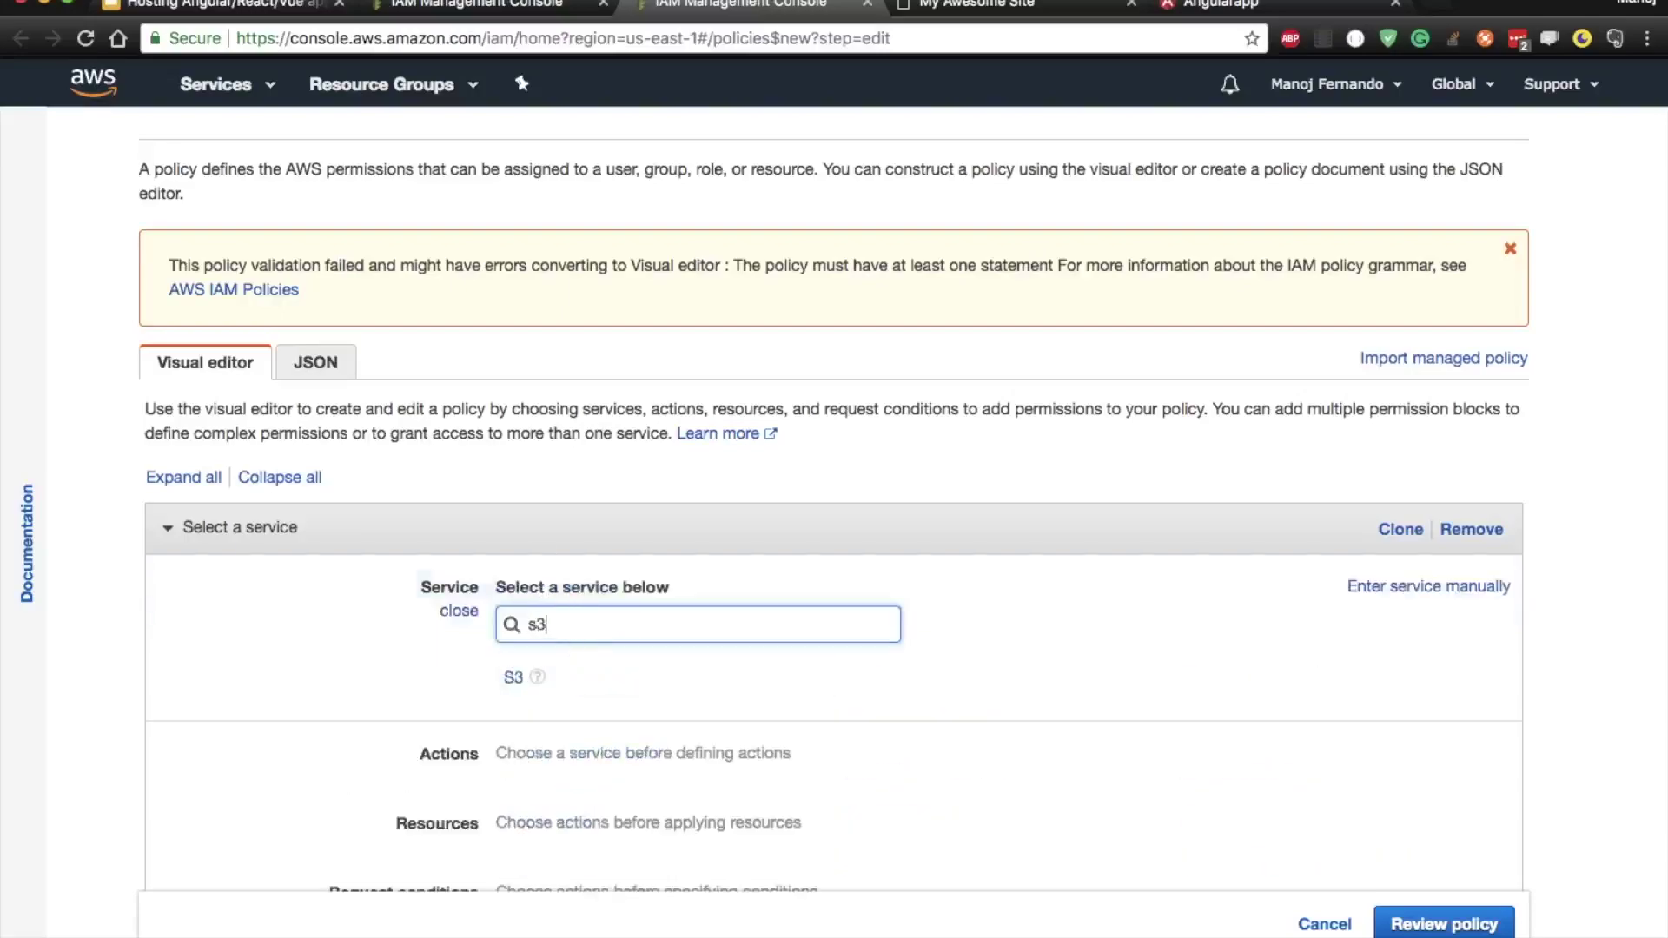
left_click(514, 679)
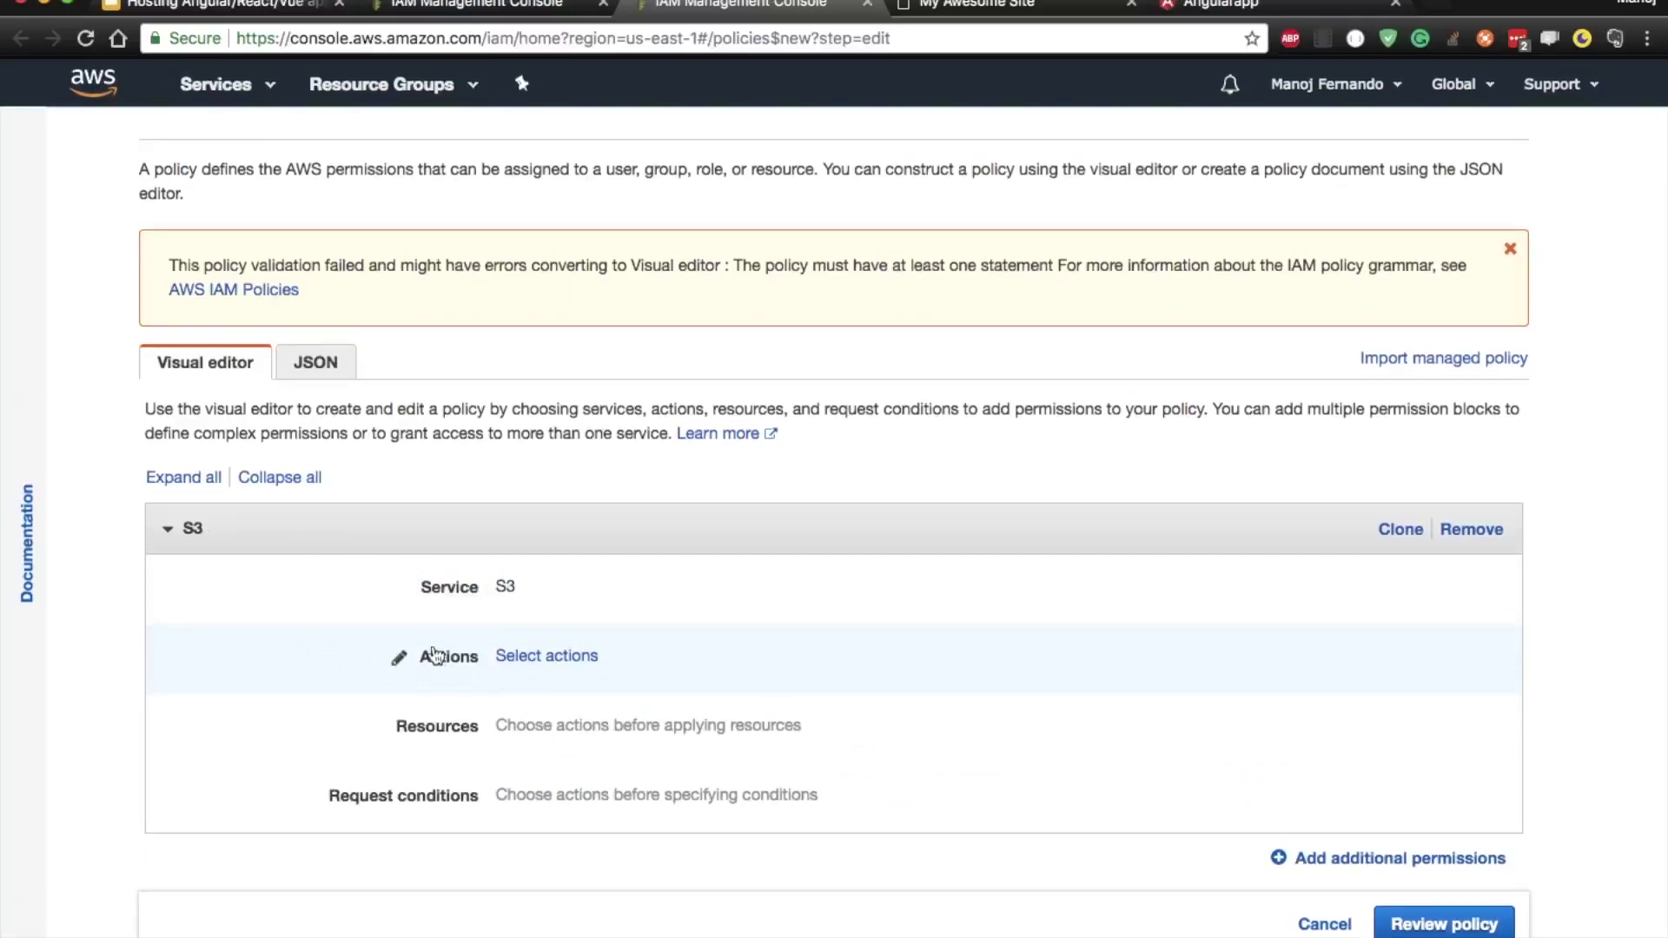
- Look at the actions in the List access level group and allow the whole List group for S3
left_click(547, 662)
scroll(340, 716, "down", 4)
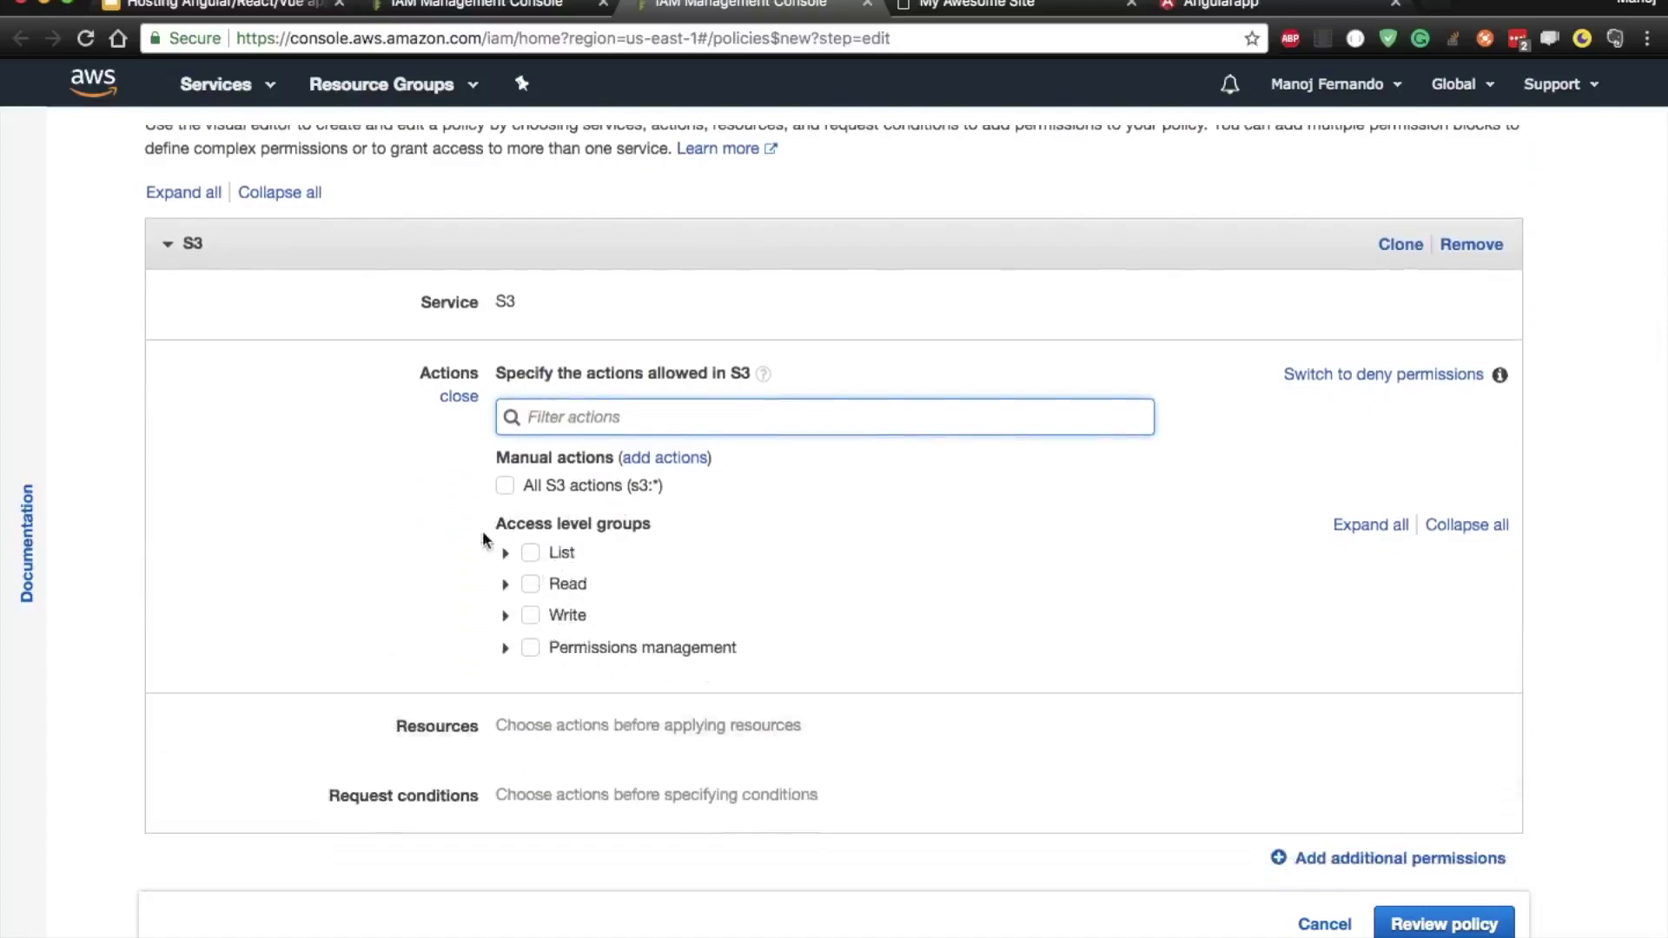
left_click(505, 553)
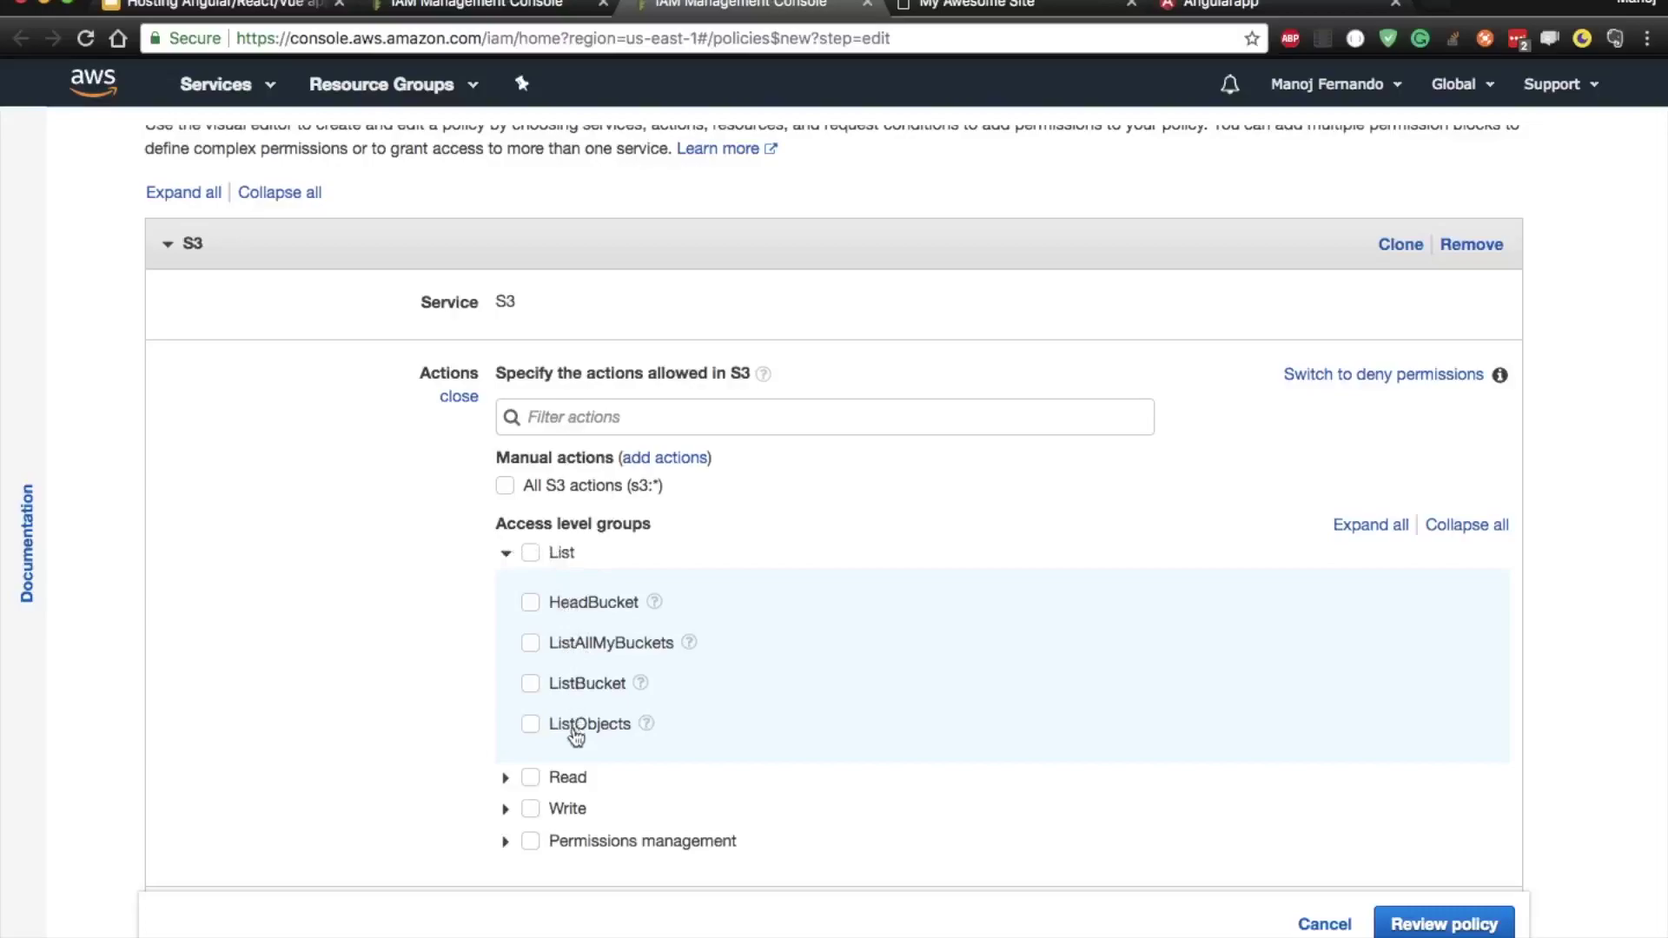
left_click(506, 553)
left_click(530, 553)
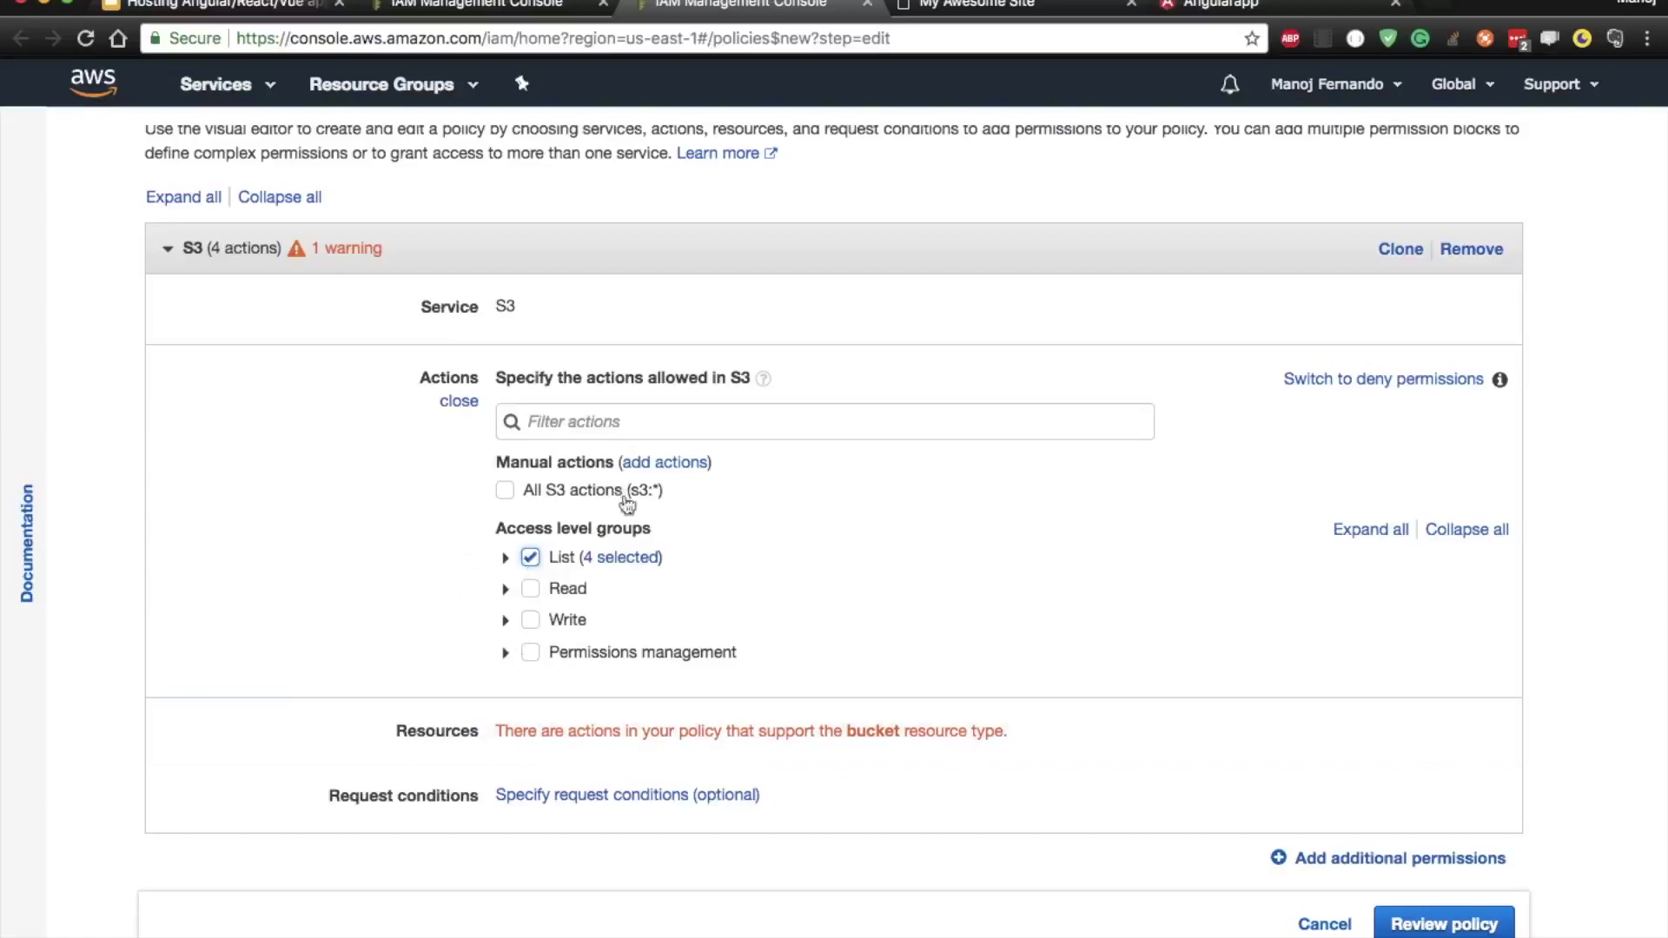
- Allow the GetObject action in the Read access level group for S3
left_click(506, 590)
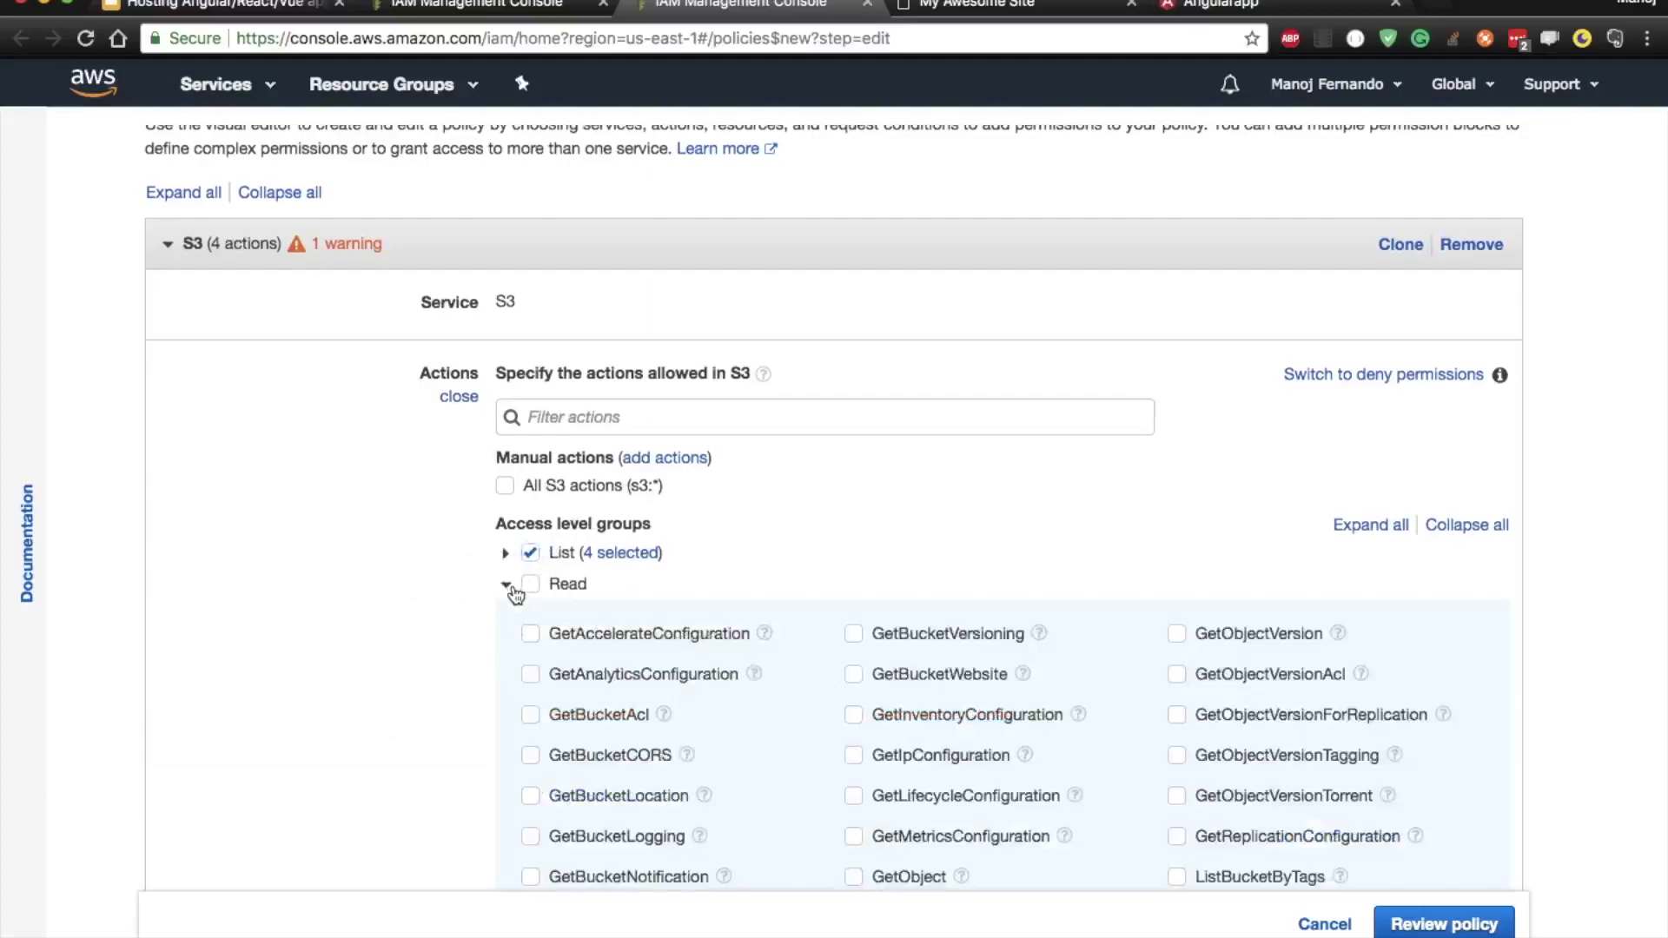
scroll(513, 588, "down", 4)
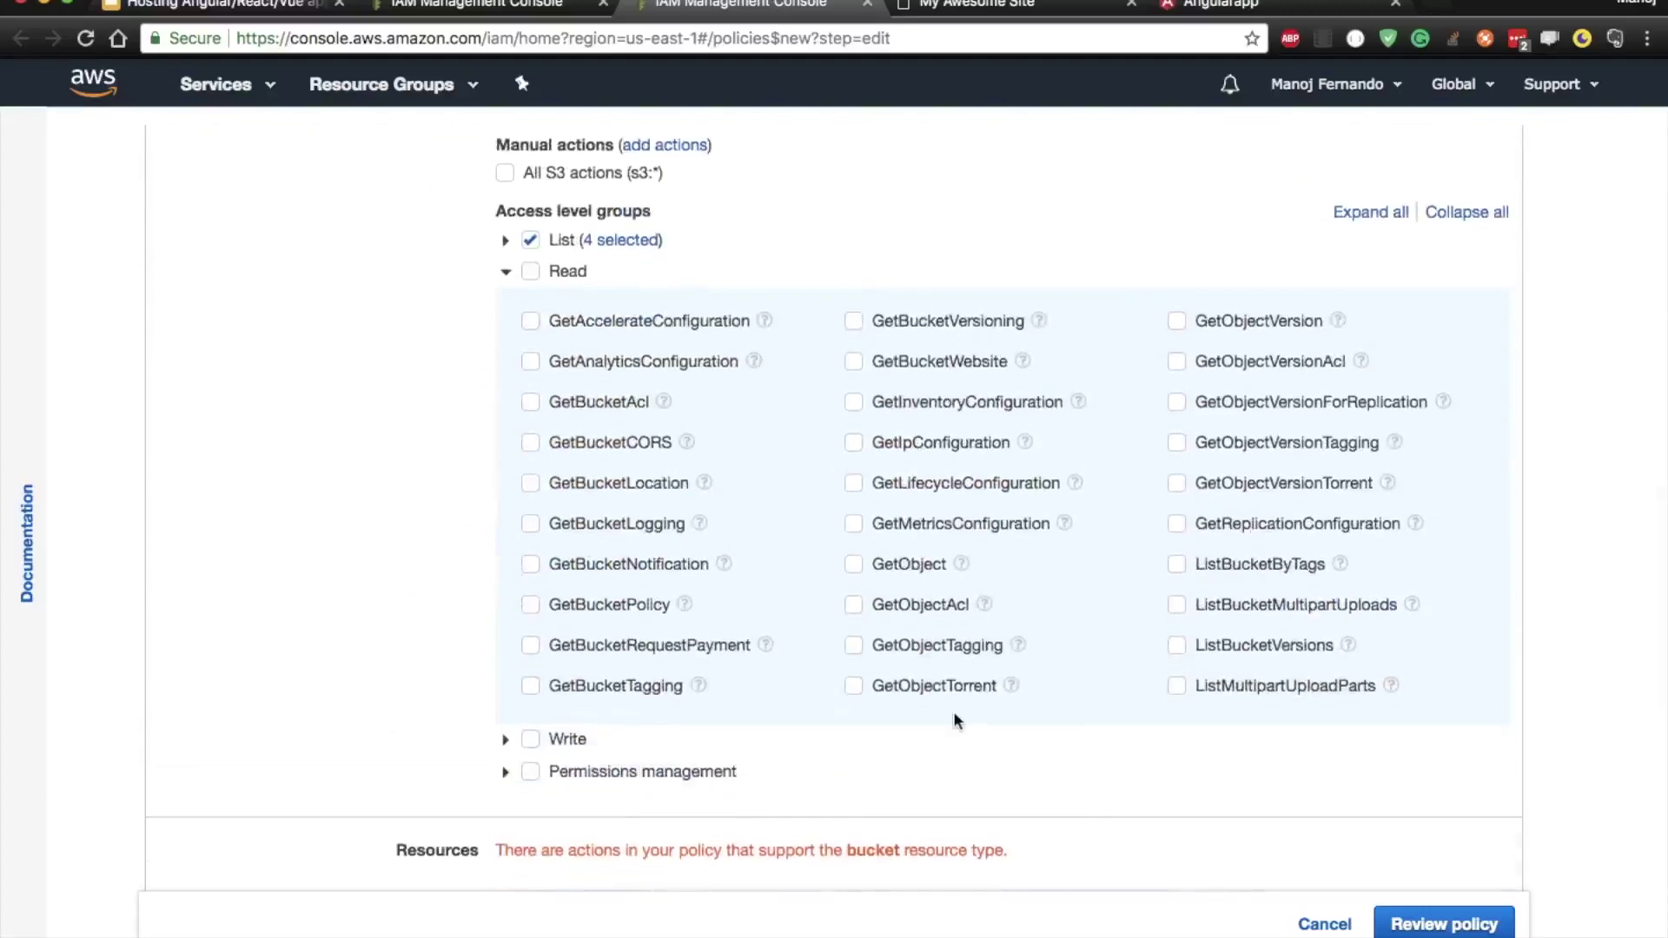
left_click(855, 566)
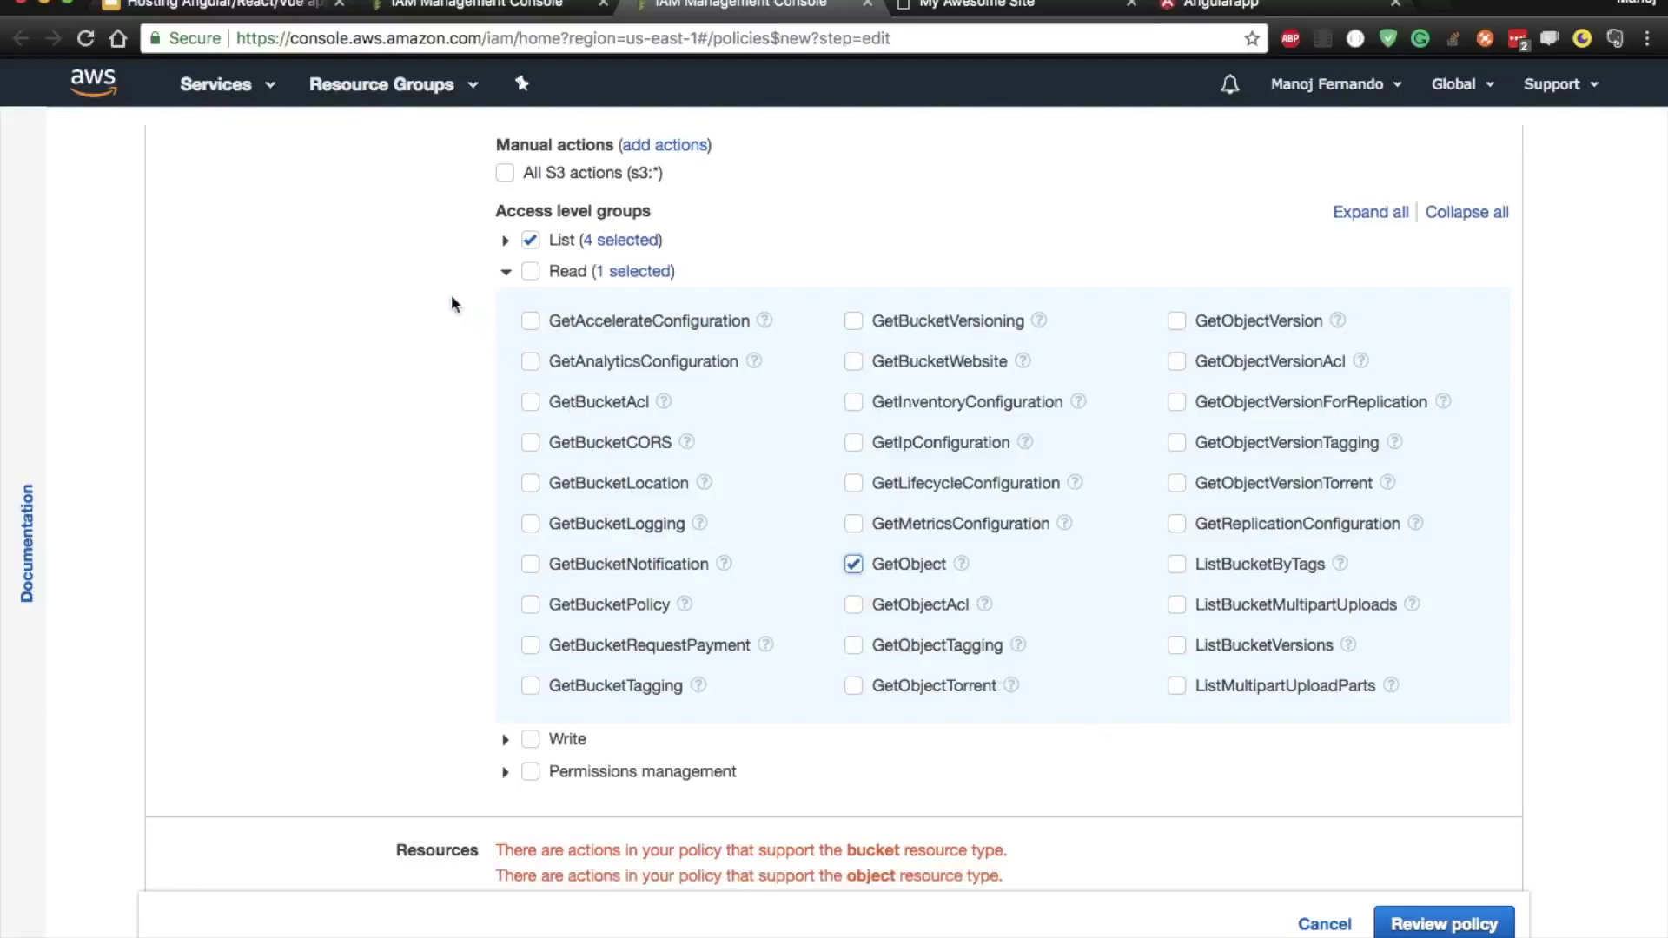
left_click(505, 273)
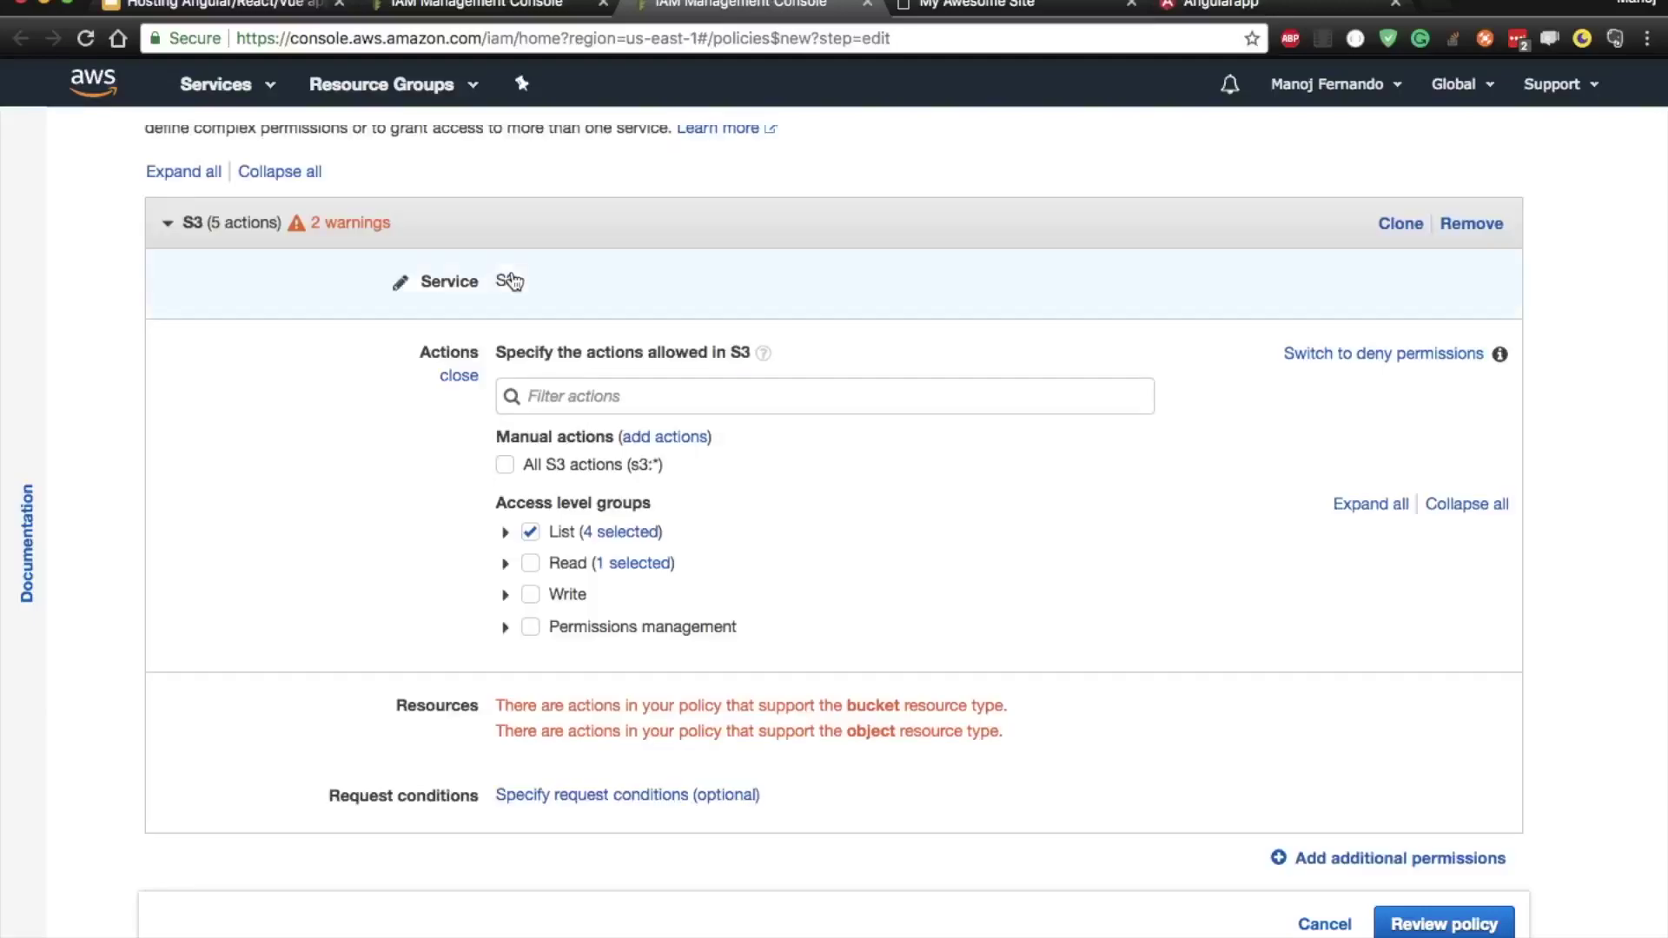
- Look through the Write access level group and allow its PutObject action
left_click(506, 595)
scroll(506, 599, "down", 3)
scroll(507, 600, "down", 2)
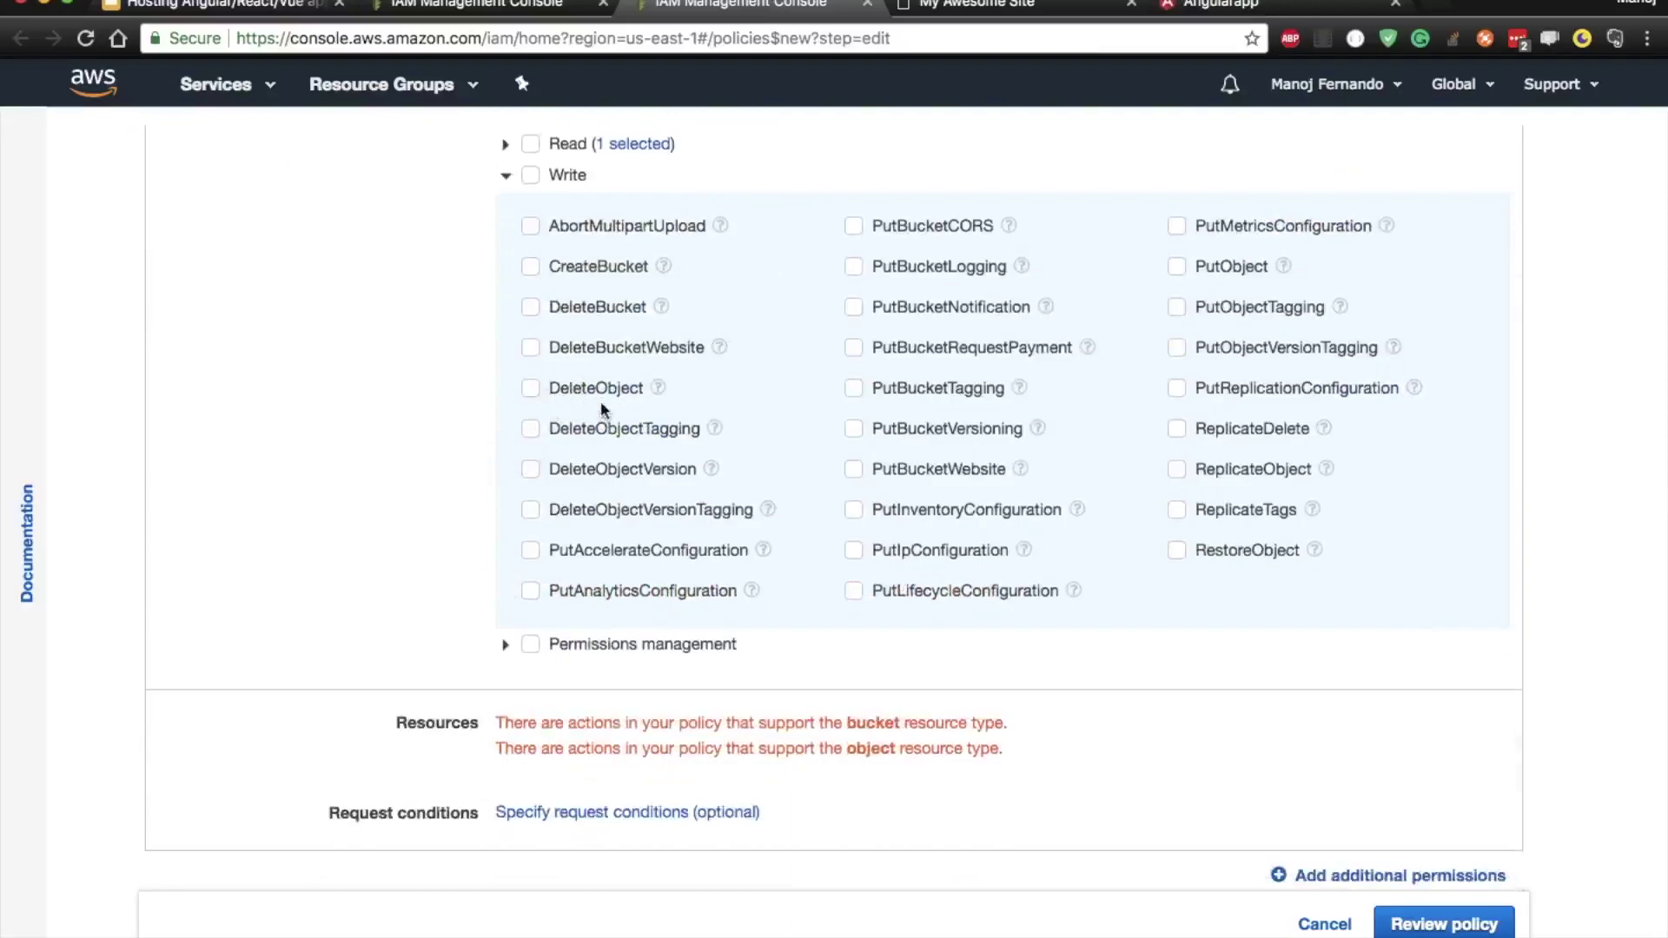
scroll(601, 408, "up", 2)
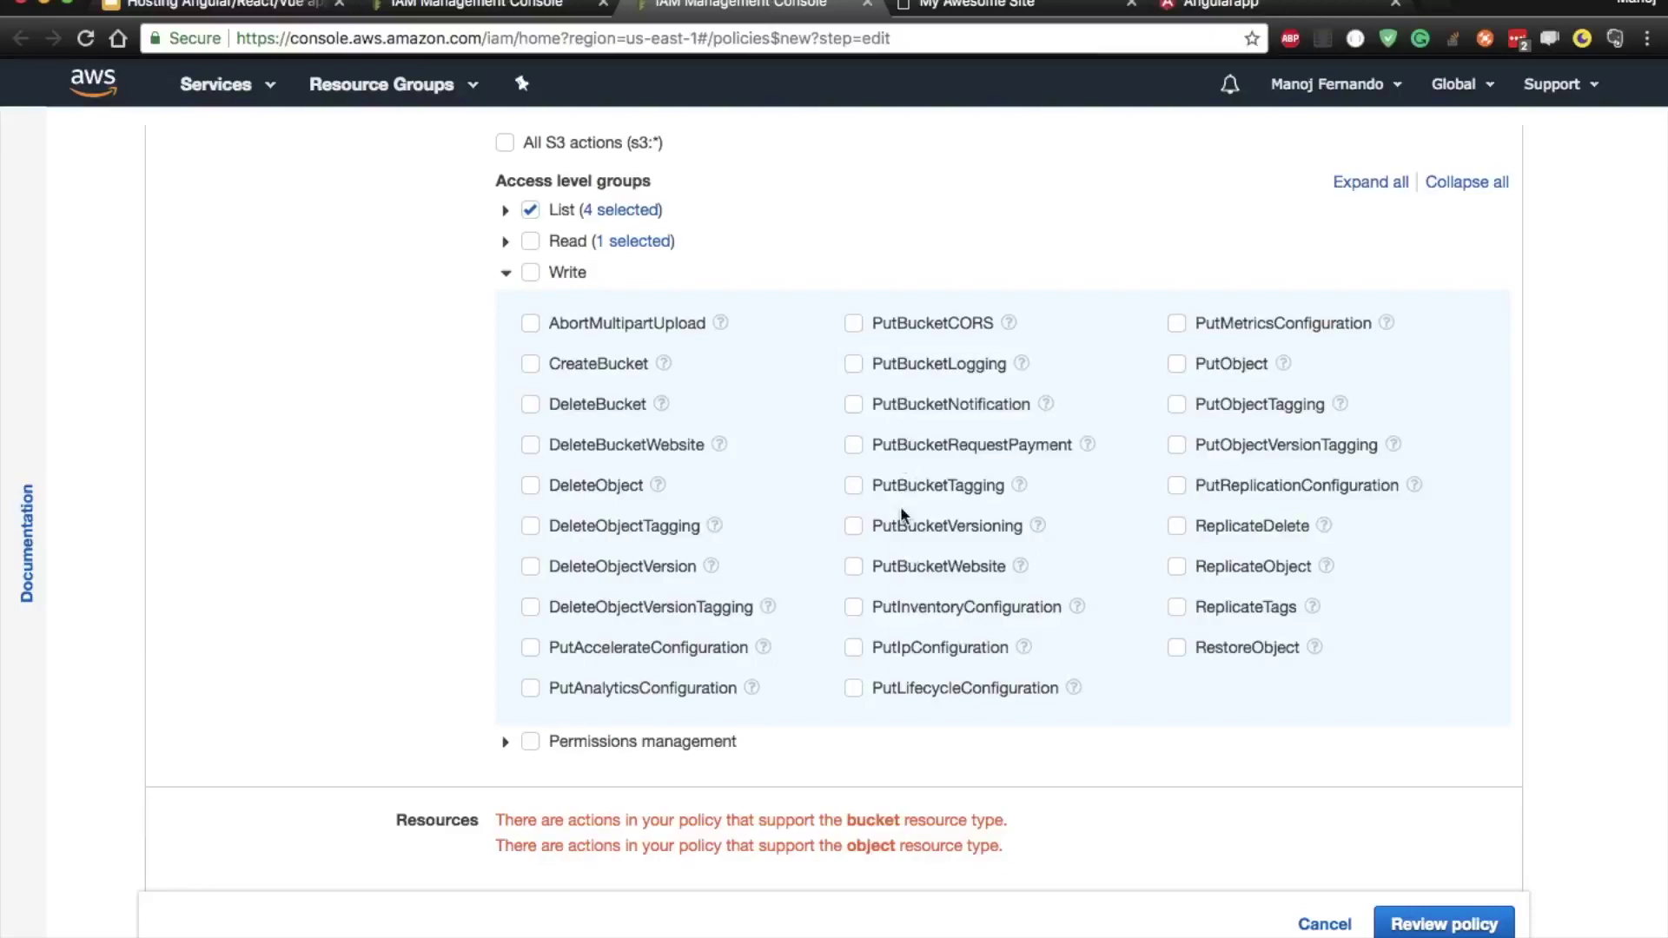
left_click(1177, 365)
left_click(506, 274)
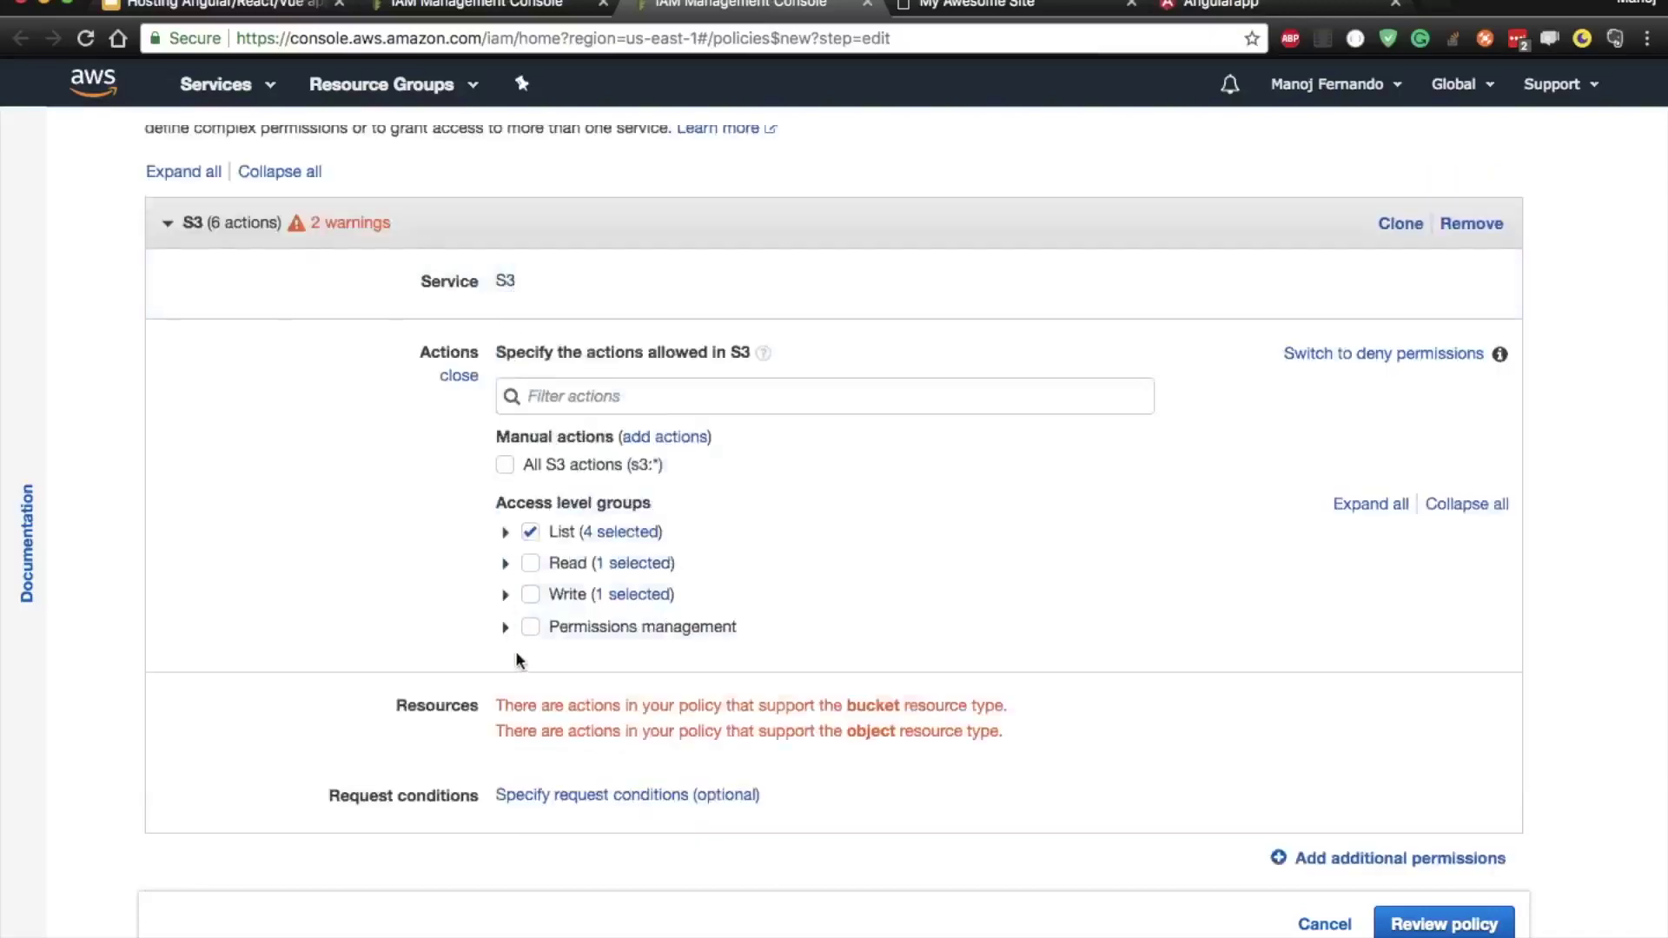
- Examine the Permissions management actions and review which actions are selected in the List, Read and Write groups
left_click(505, 627)
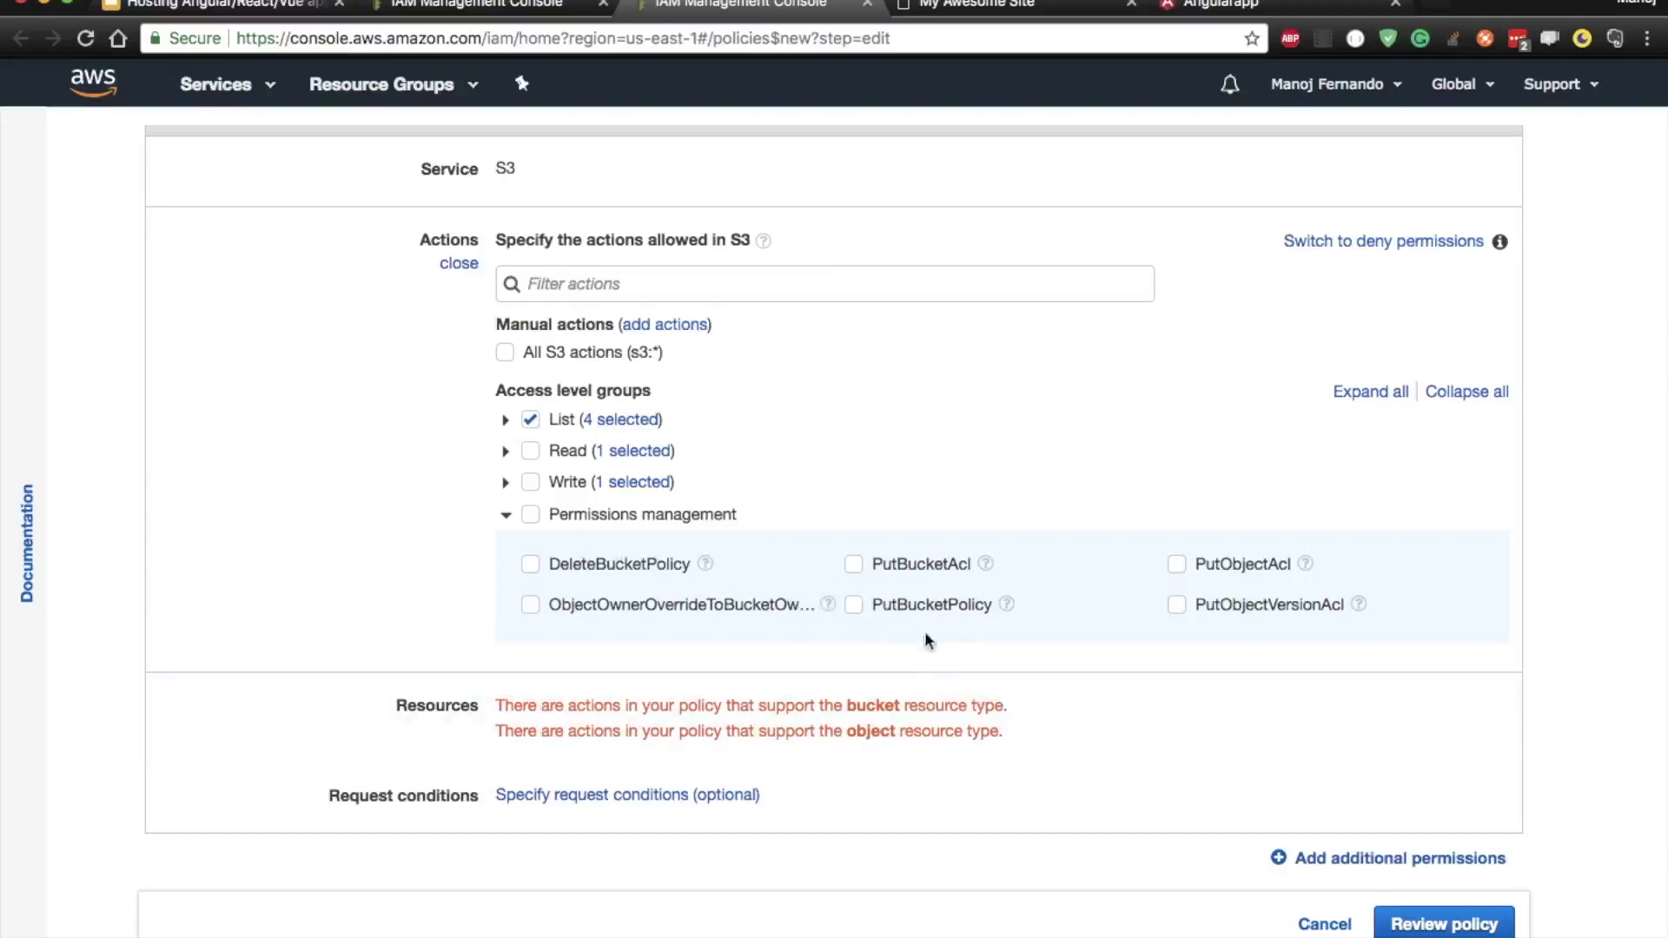
left_click(508, 516)
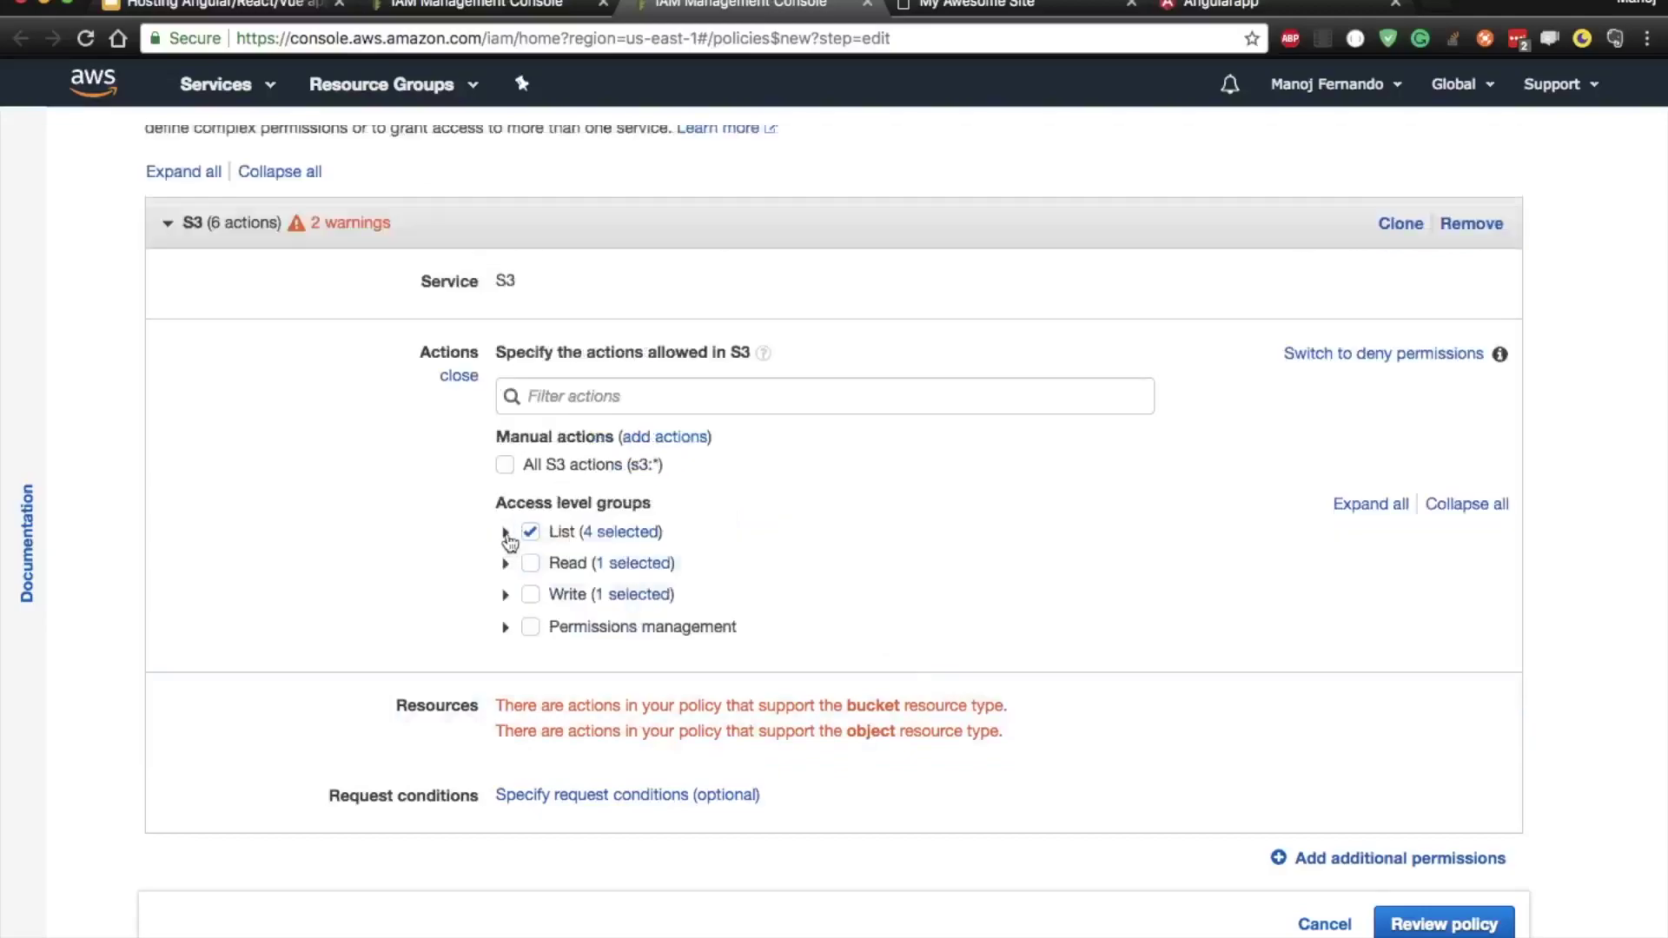
left_click(506, 533)
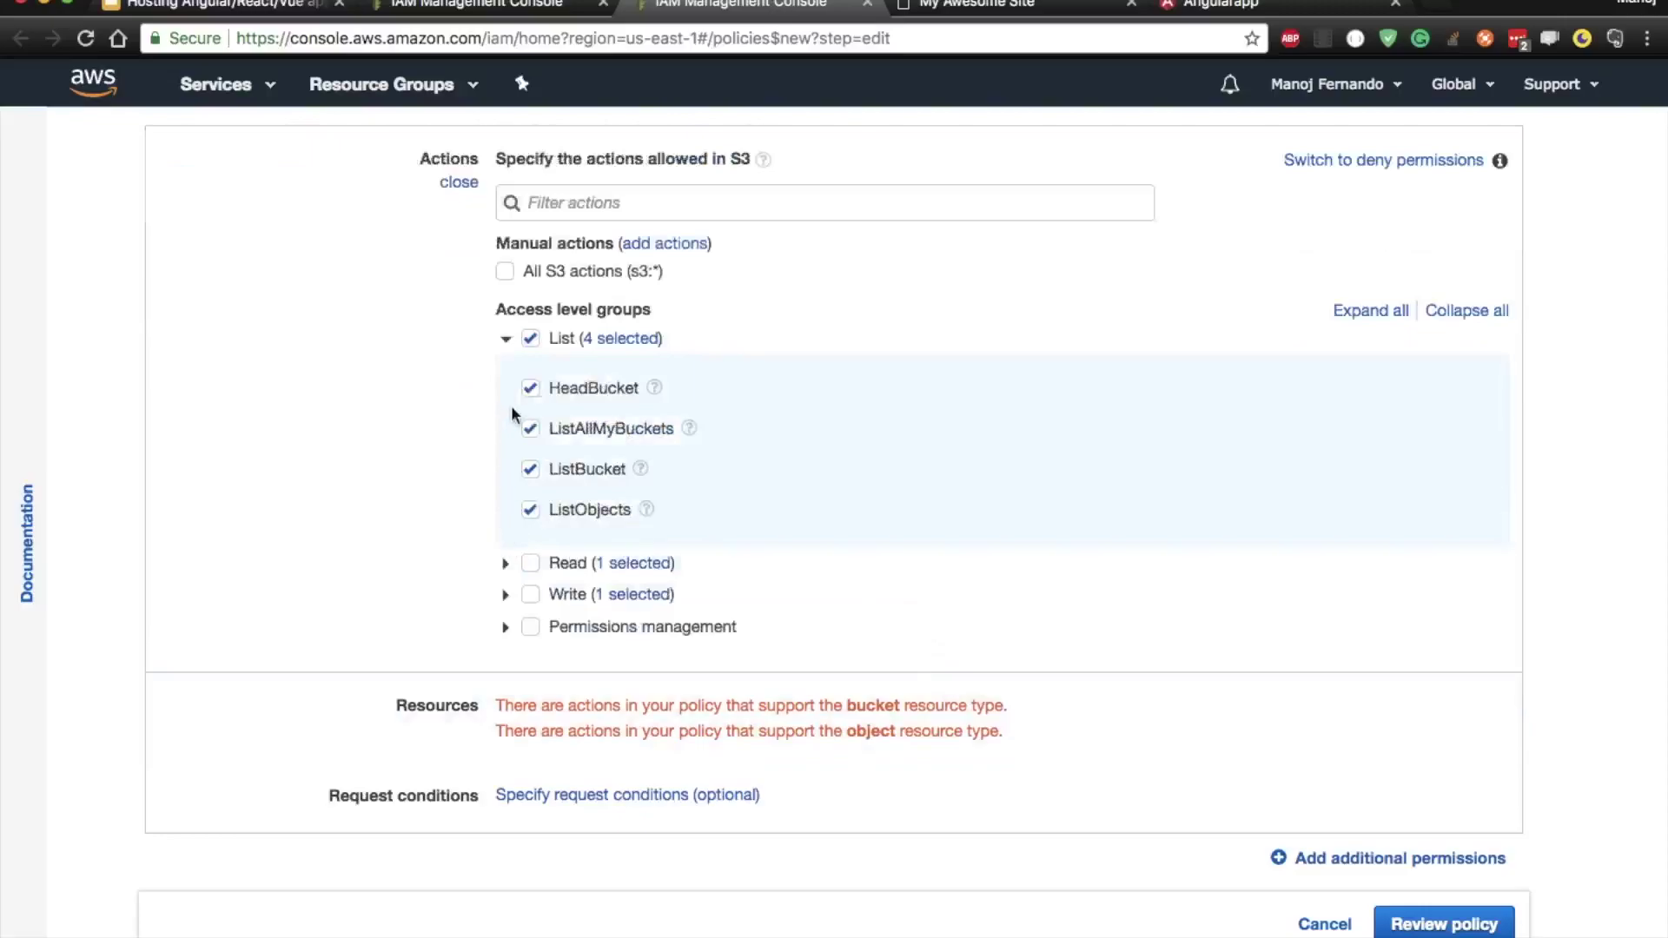
left_click(505, 563)
scroll(928, 700, "down", 3)
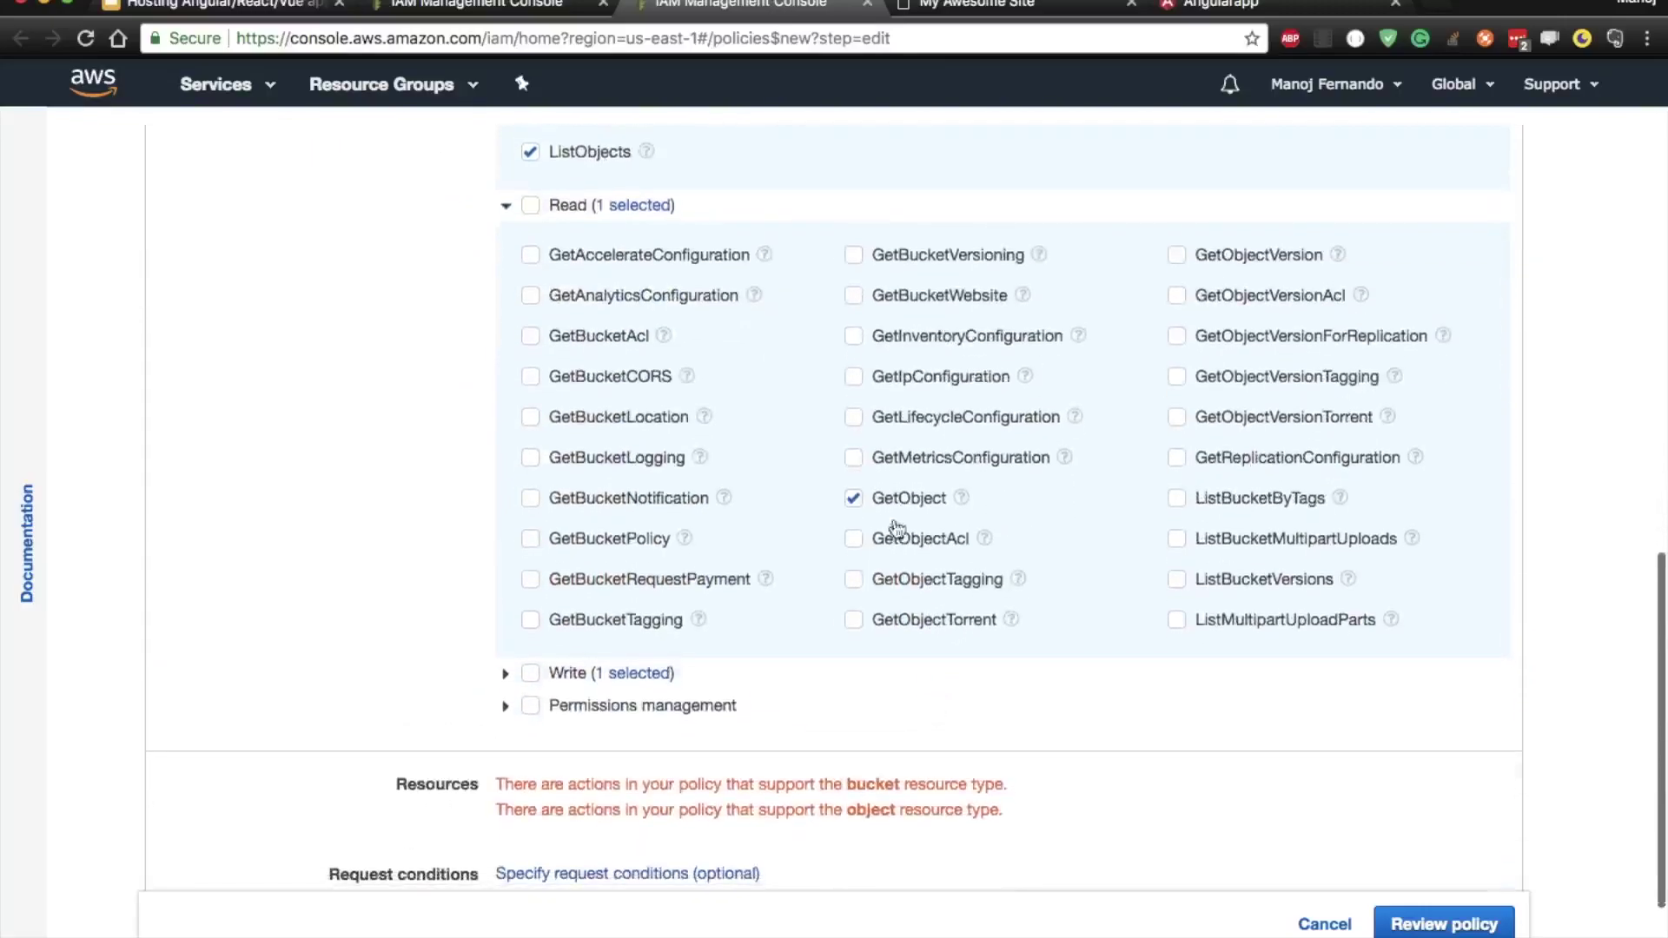
left_click(506, 675)
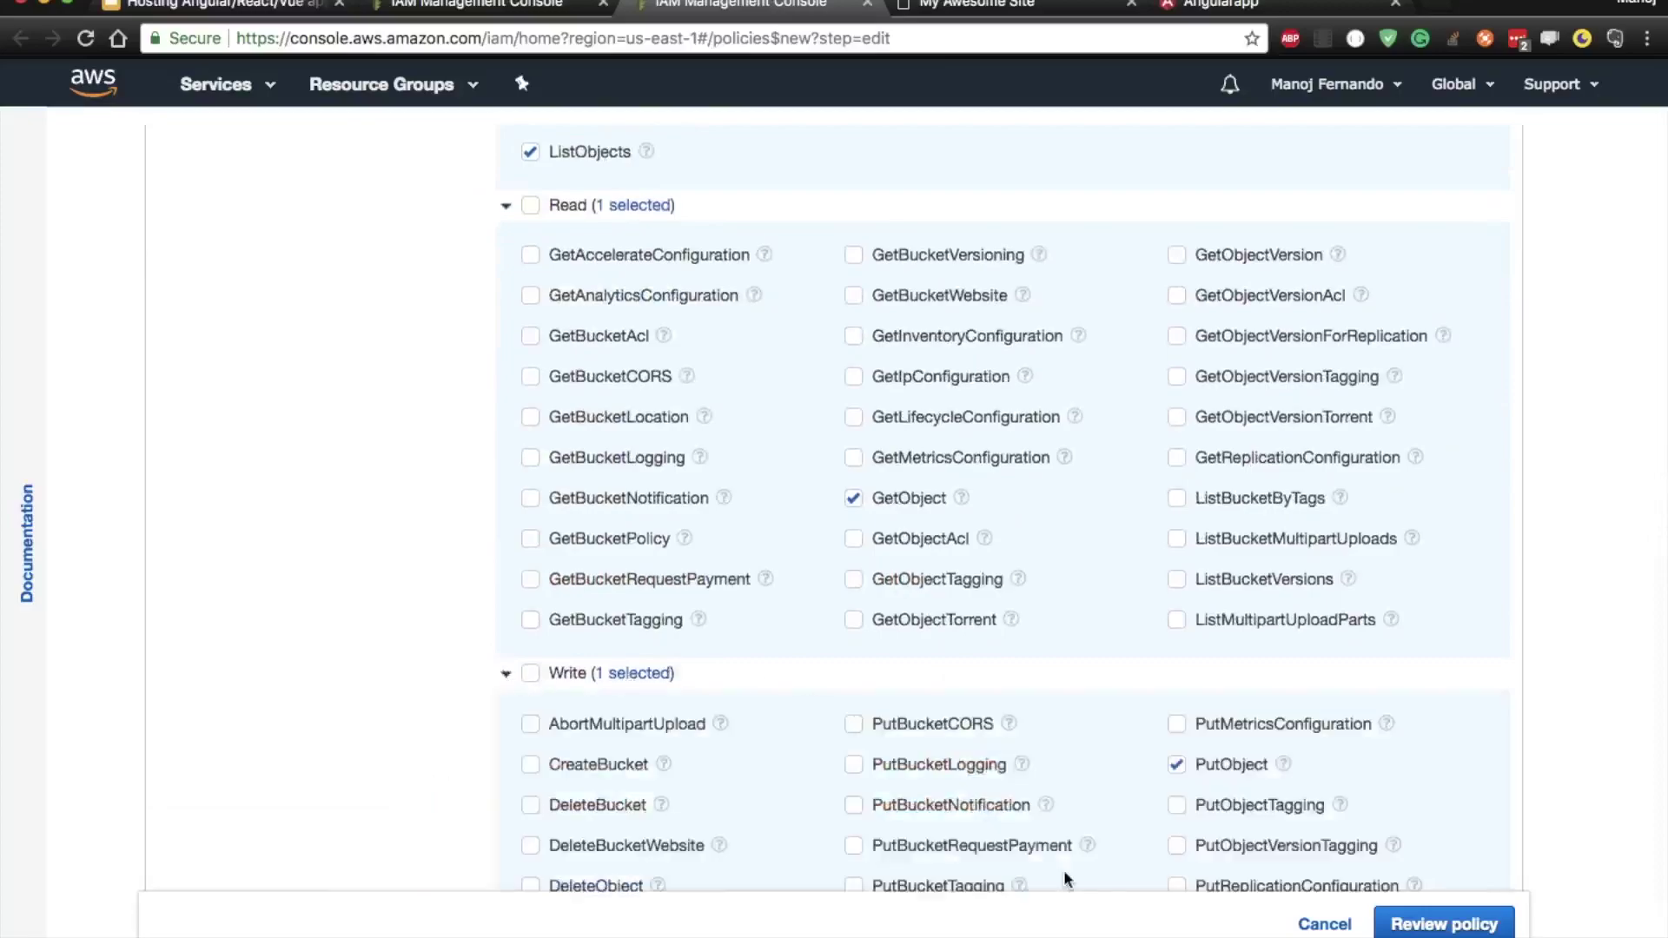
scroll(1223, 585, "down", 3)
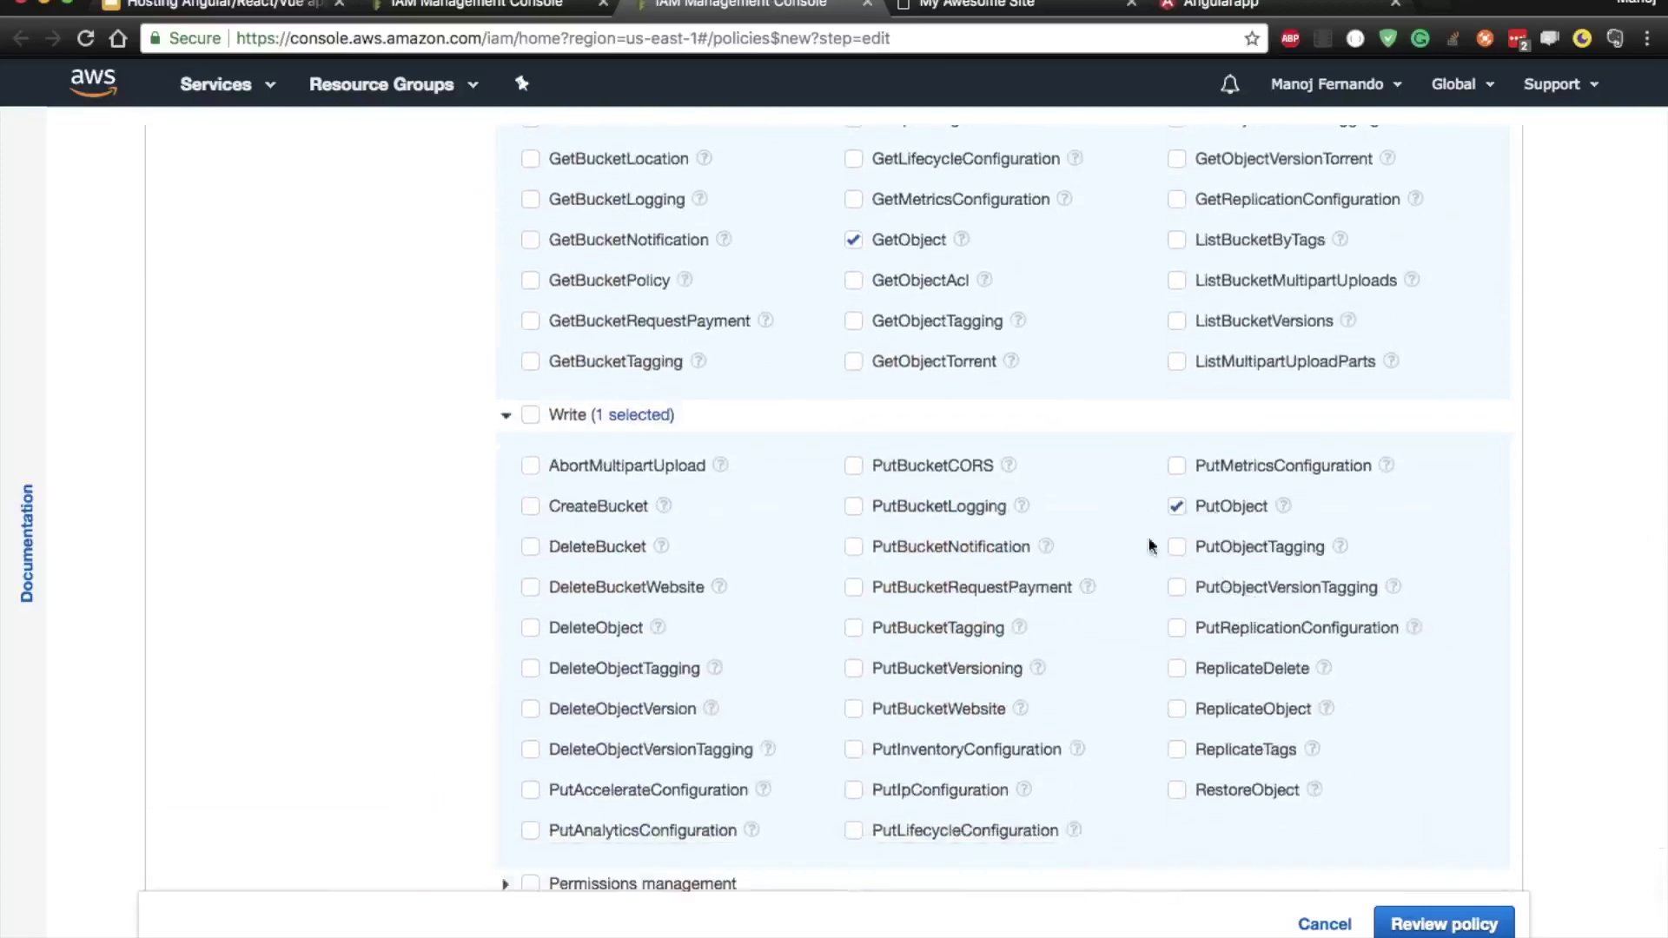
scroll(963, 546, "down", 3)
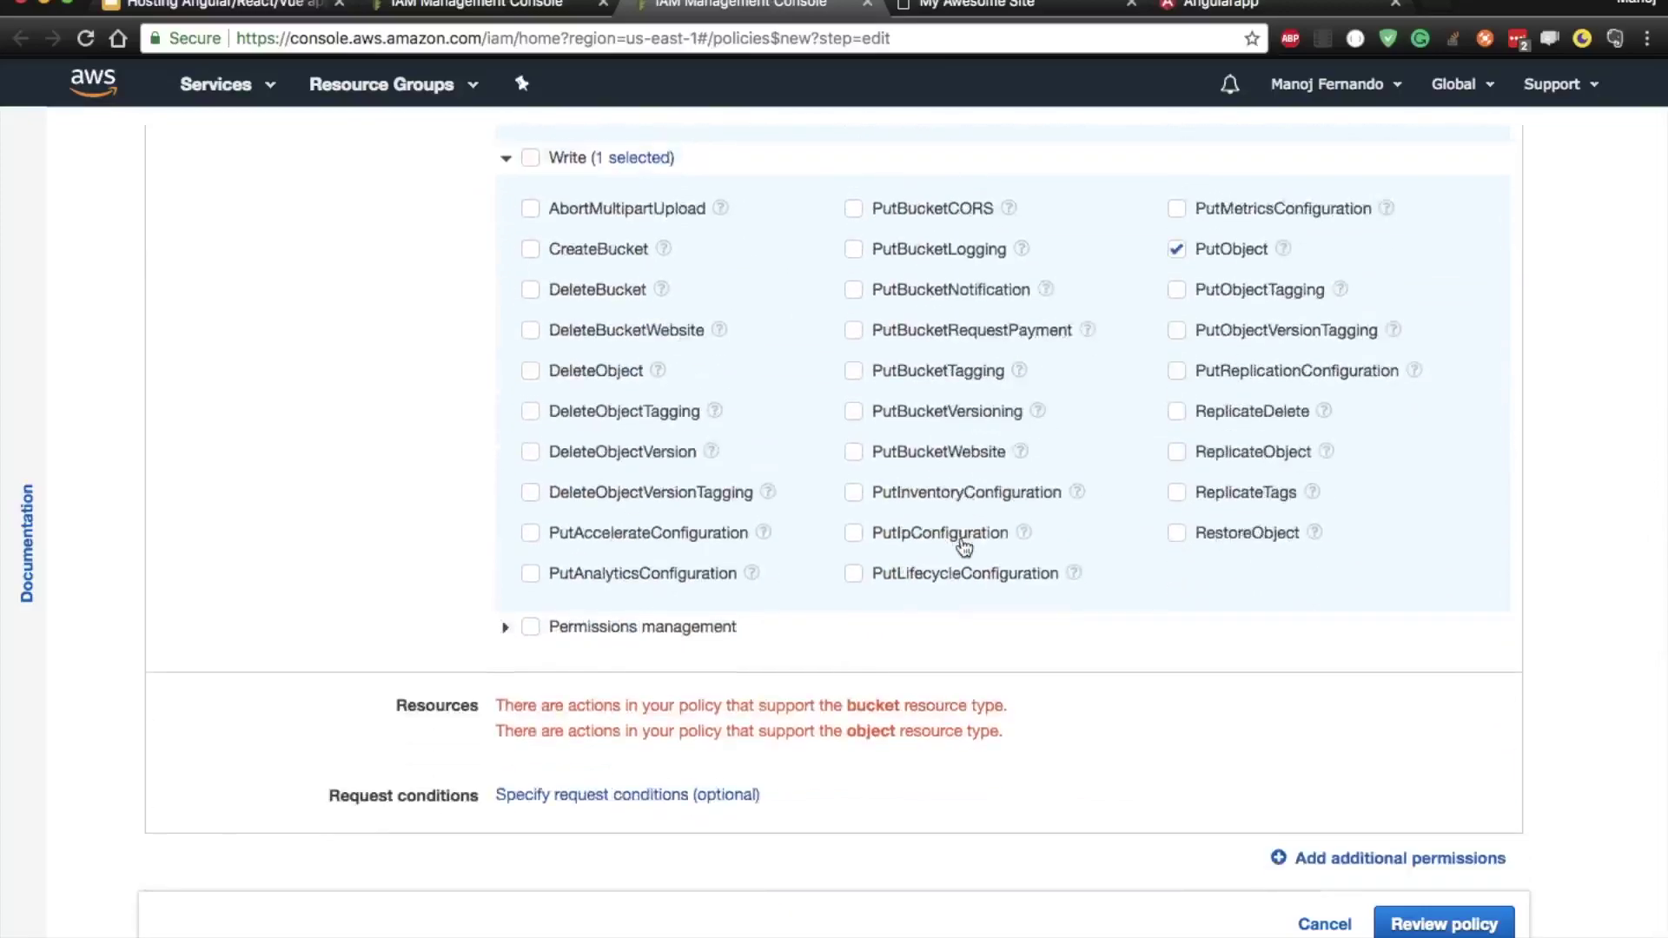
scroll(963, 546, "up", 8)
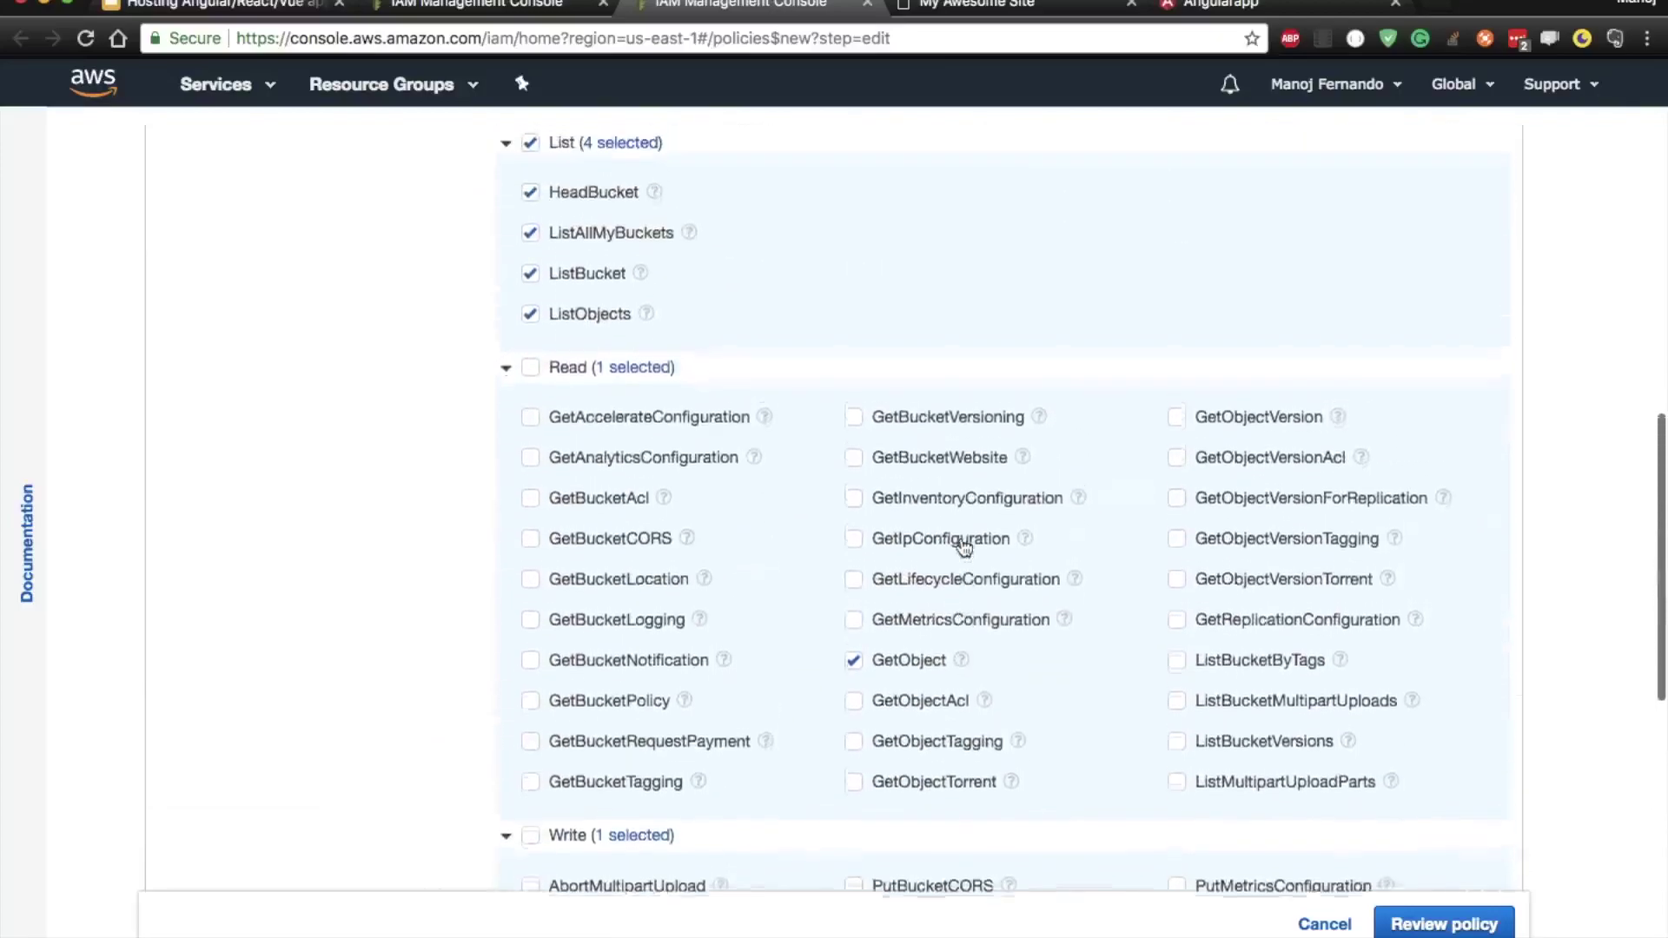
scroll(962, 545, "up", 1)
left_click(506, 438)
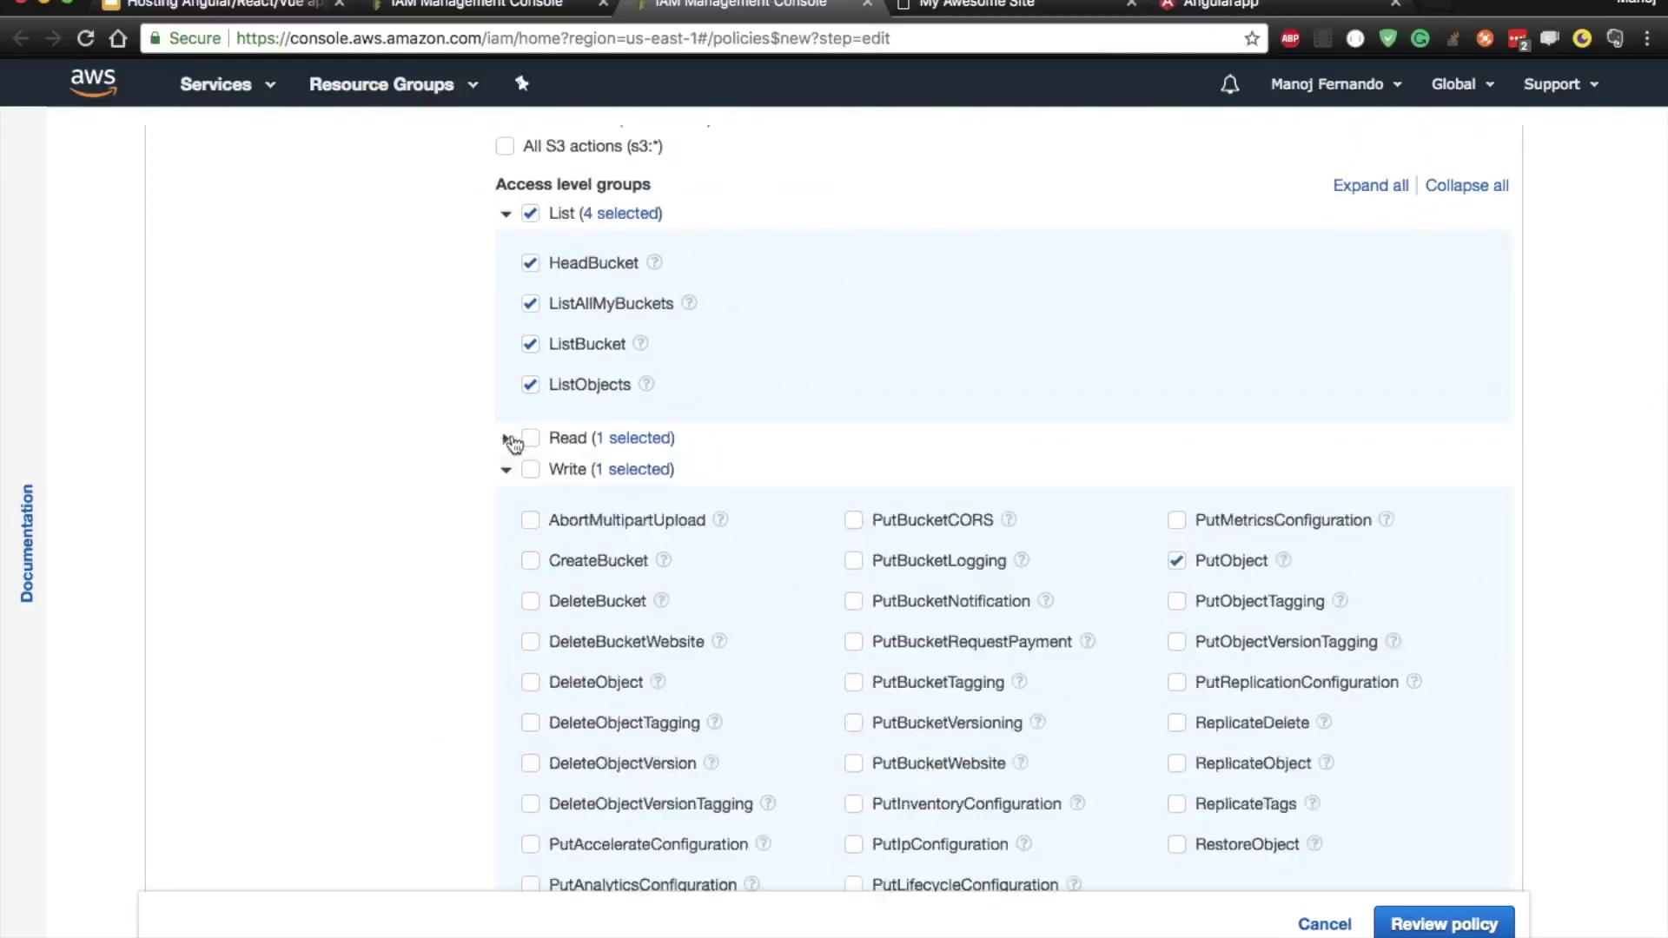
left_click(508, 213)
left_click(506, 276)
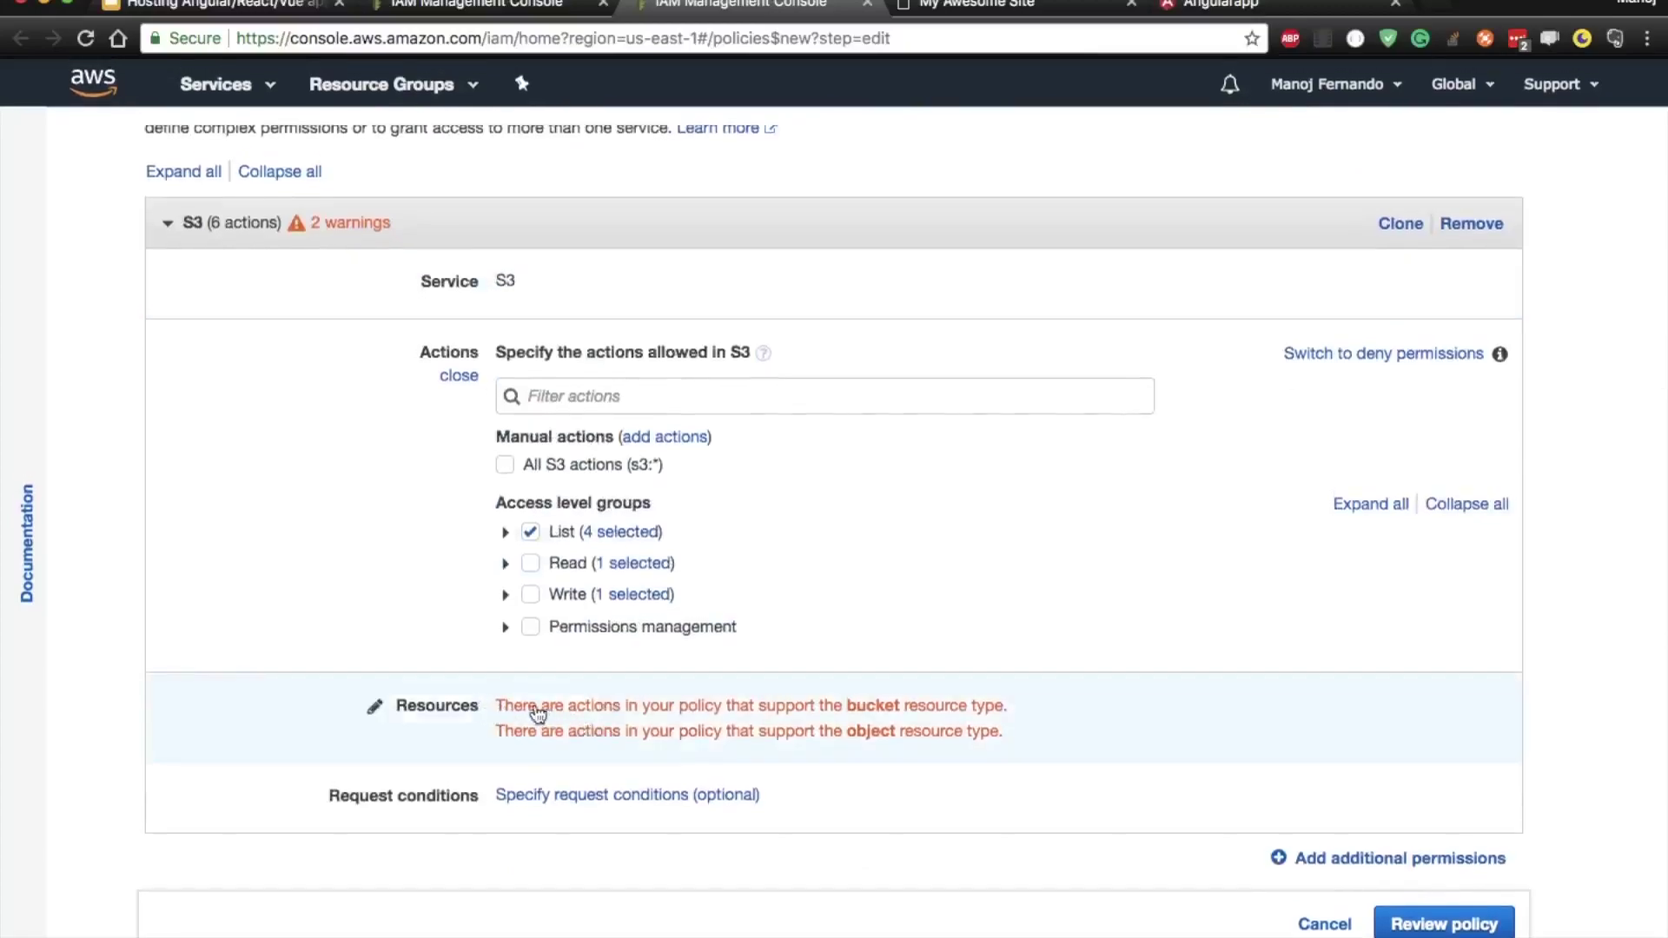
- Open the policy's resource settings and start adding an ARN for the bucket resource type
left_click(576, 713)
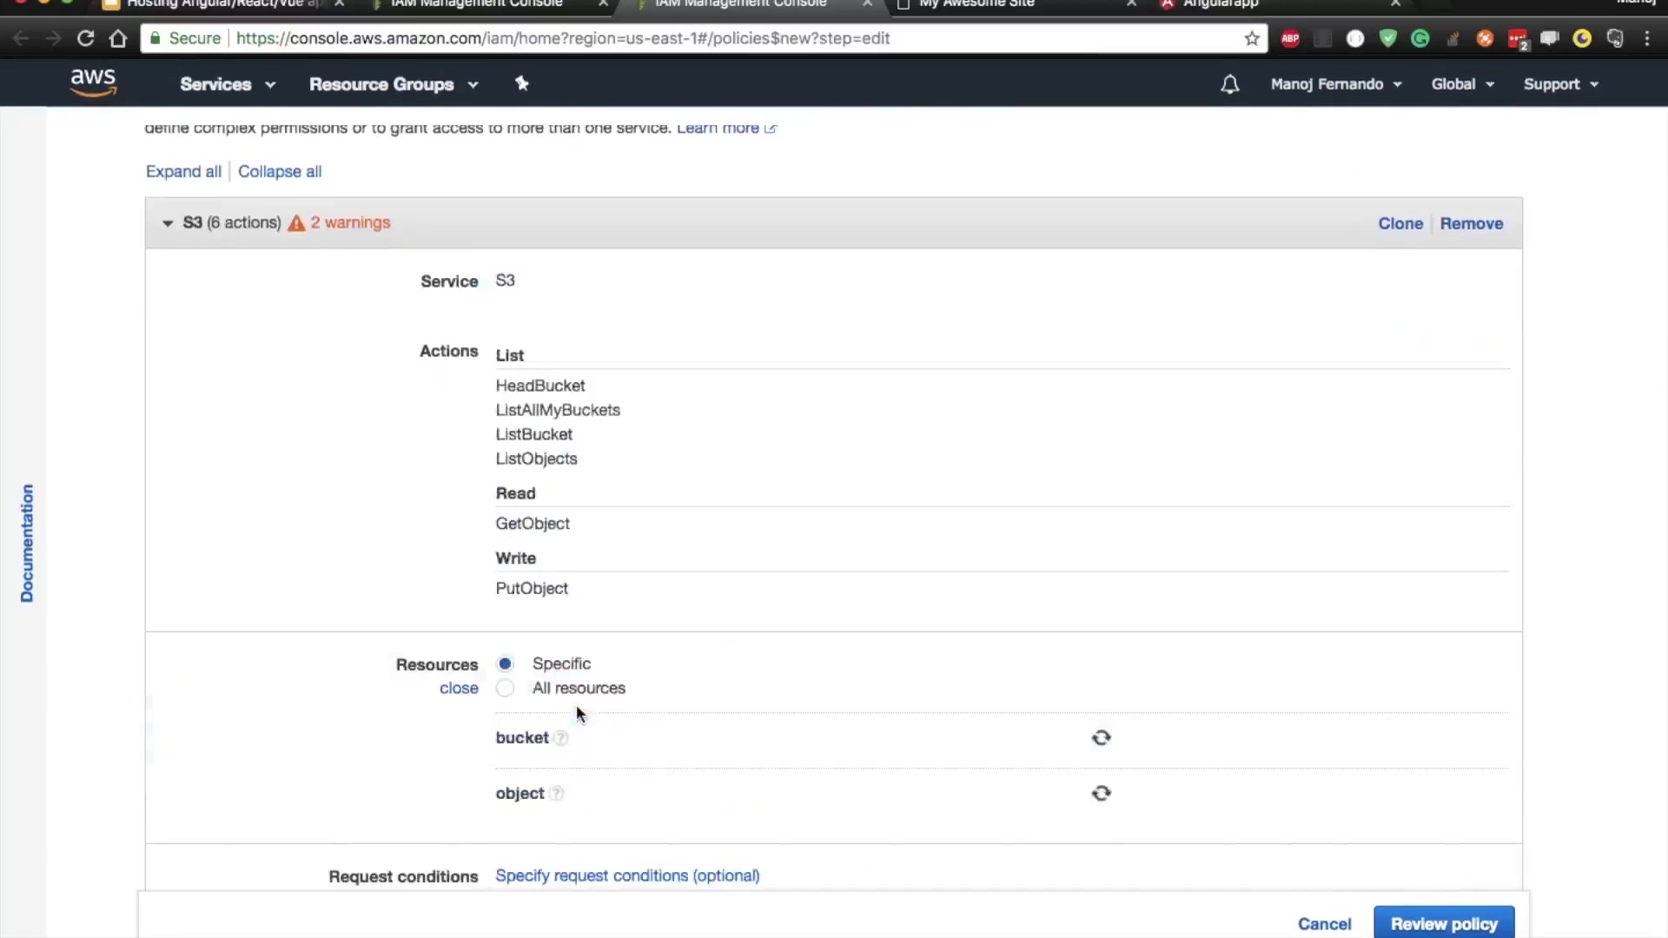
scroll(285, 682, "down", 2)
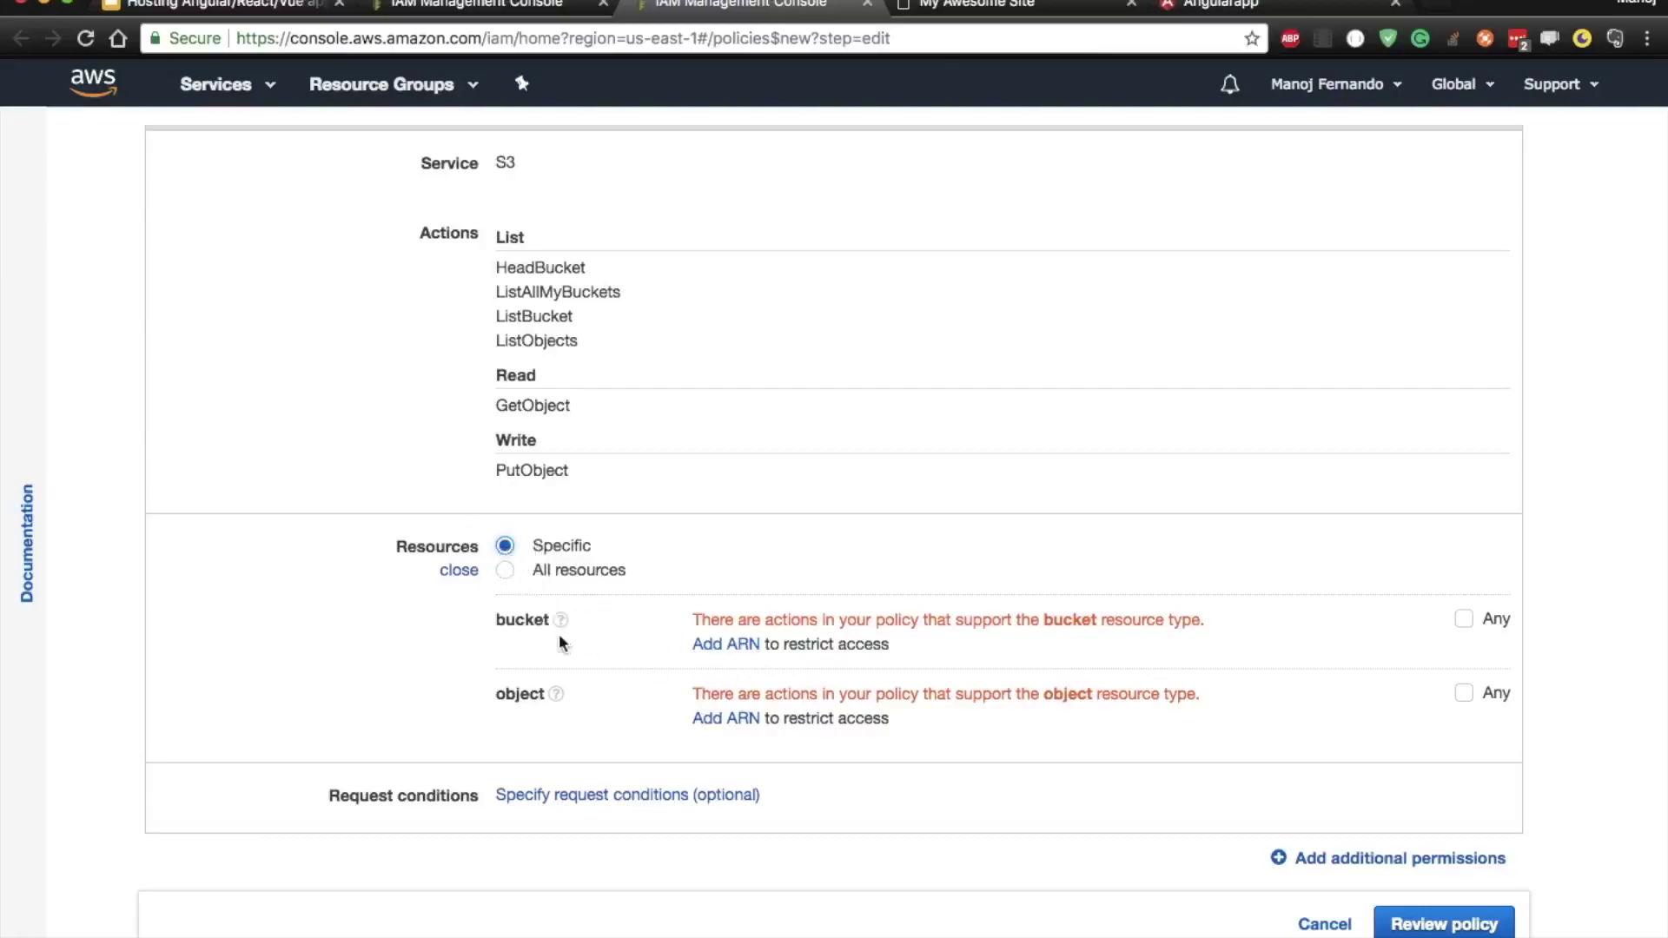
left_click(735, 654)
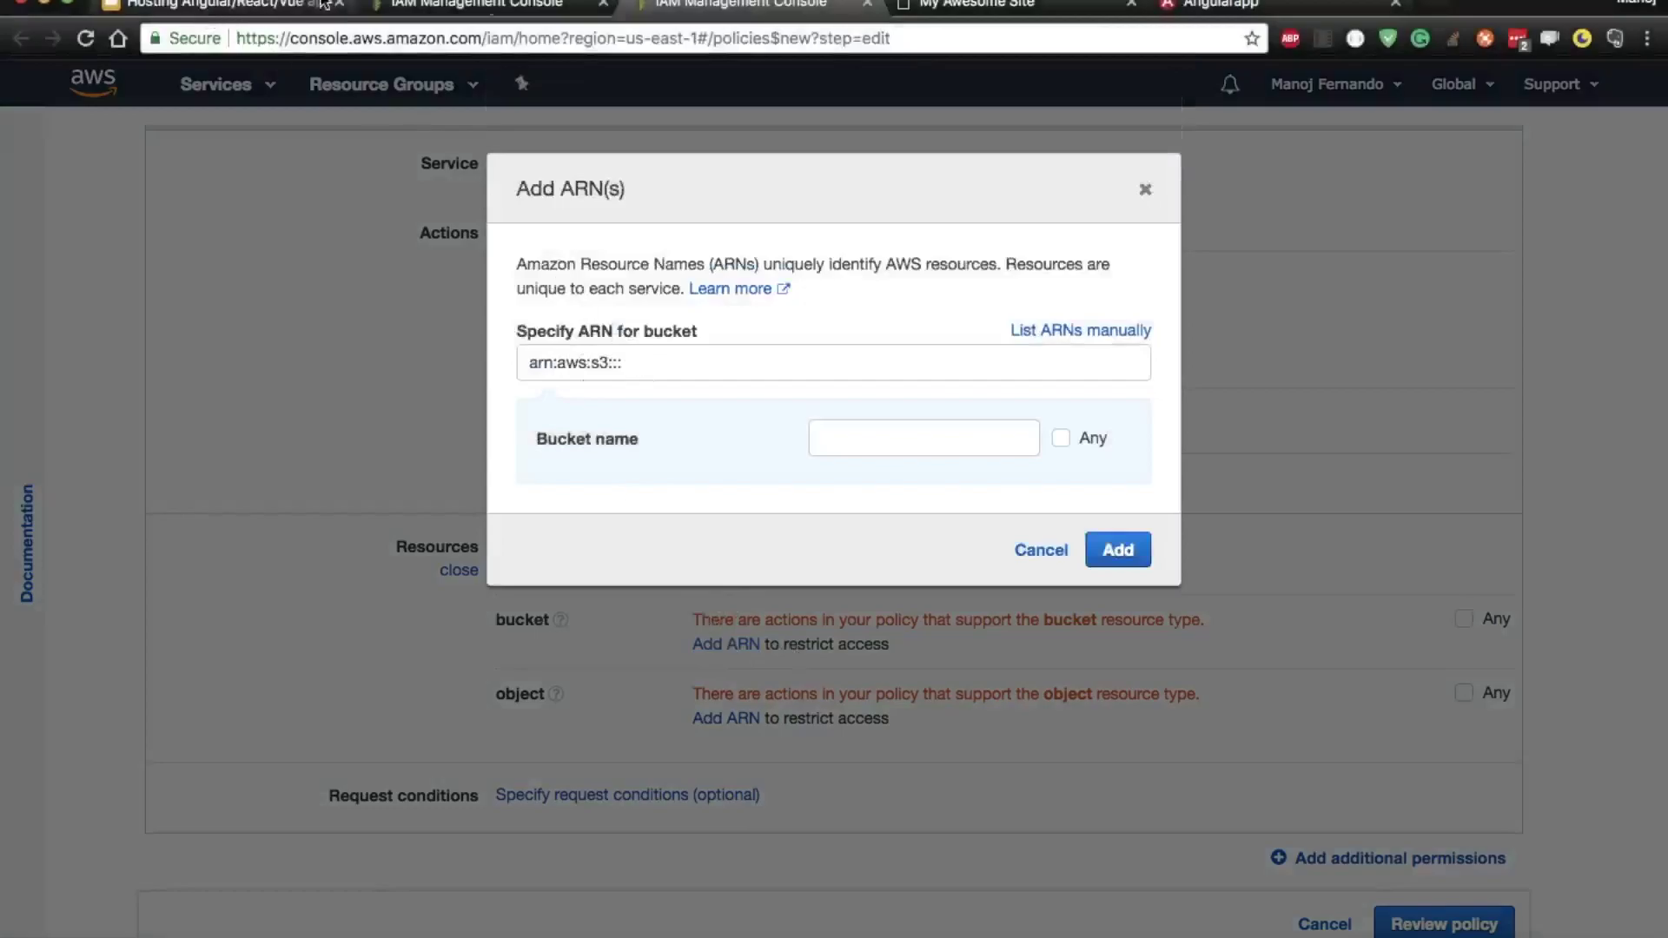
- Switch to the S3 console, search the buckets for day, and copy the ARN of the daytodaycode.com bucket
left_click(510, 7)
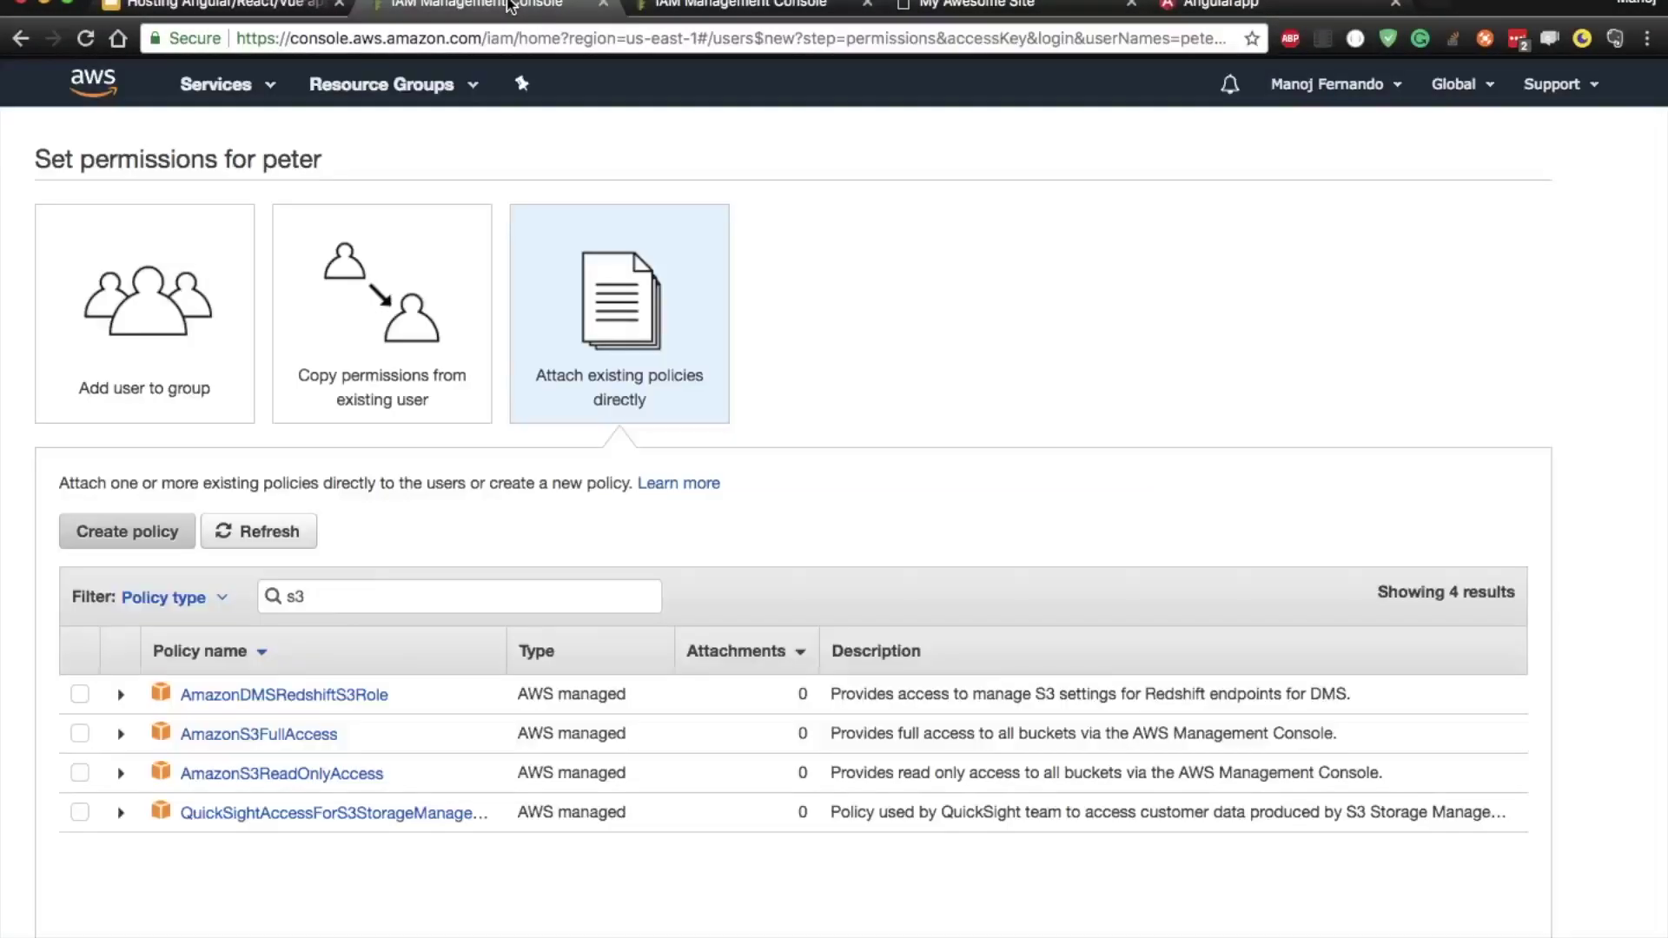
scroll(184, 575, "up", 3)
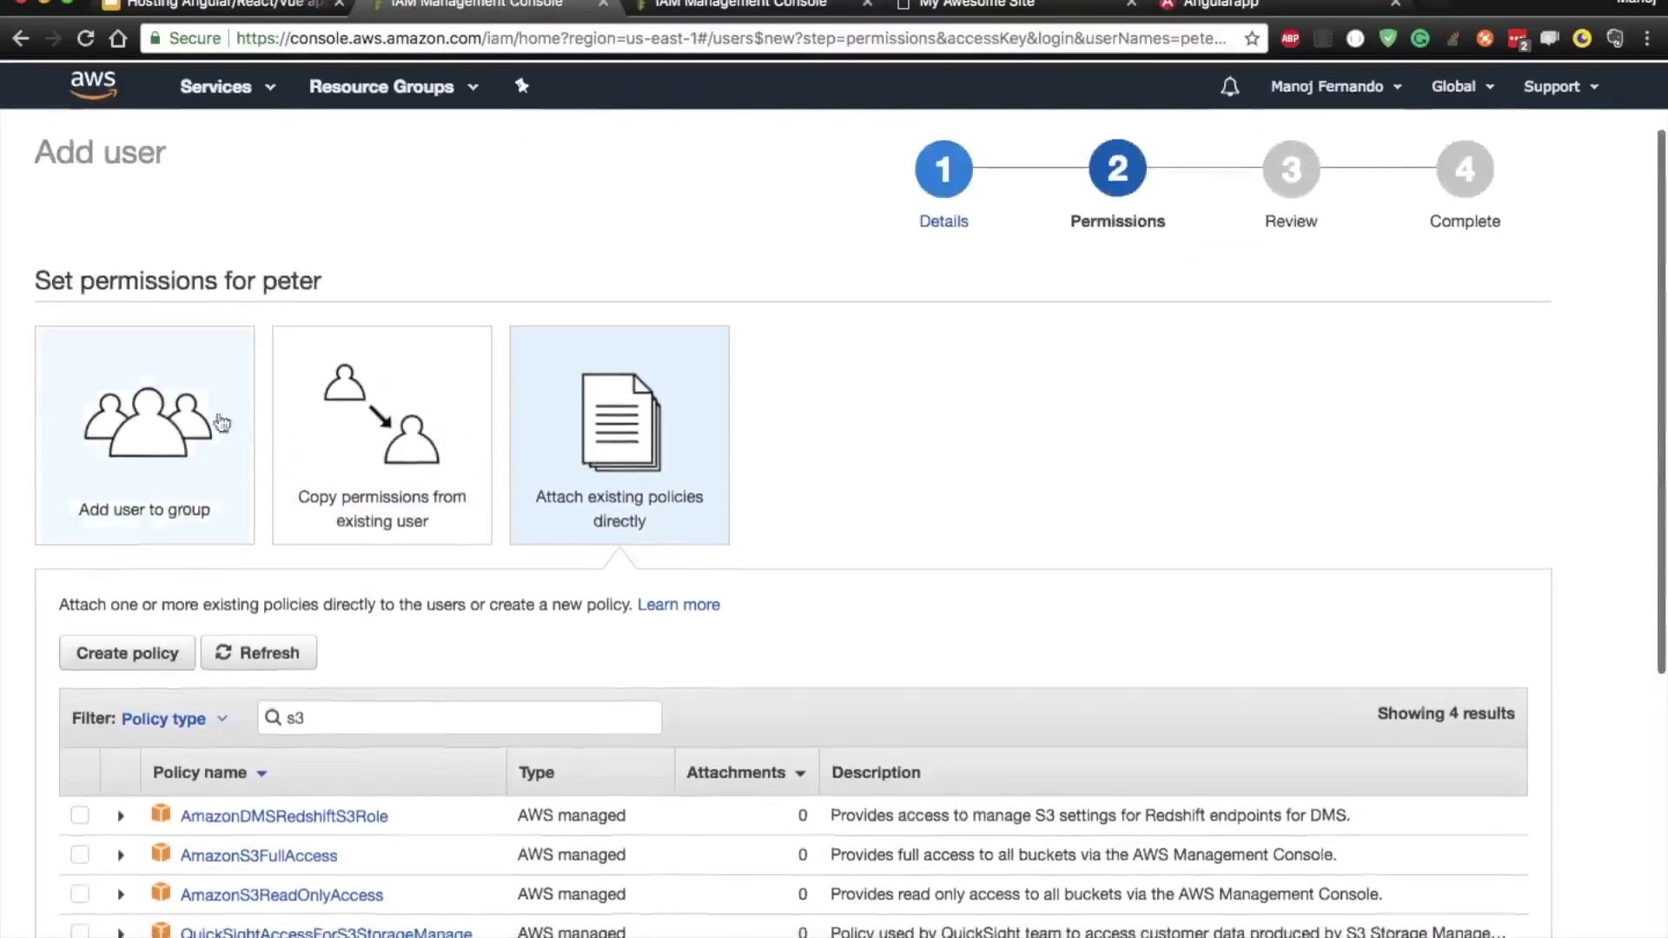
left_click(215, 84)
left_click(64, 232)
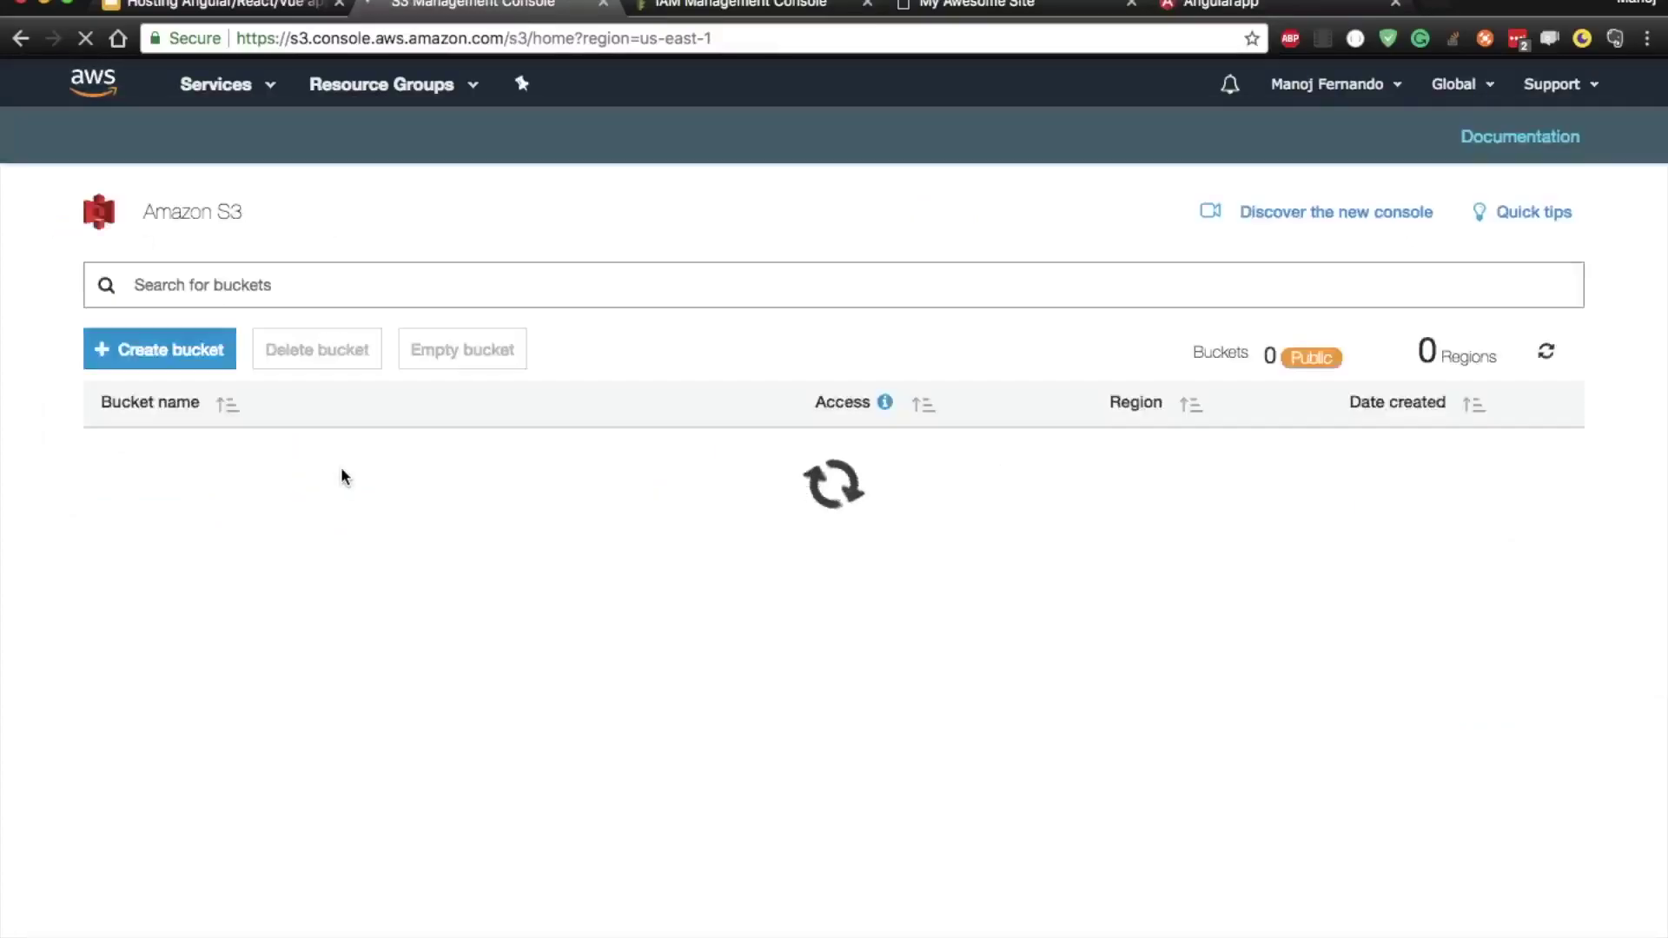
left_click(212, 293)
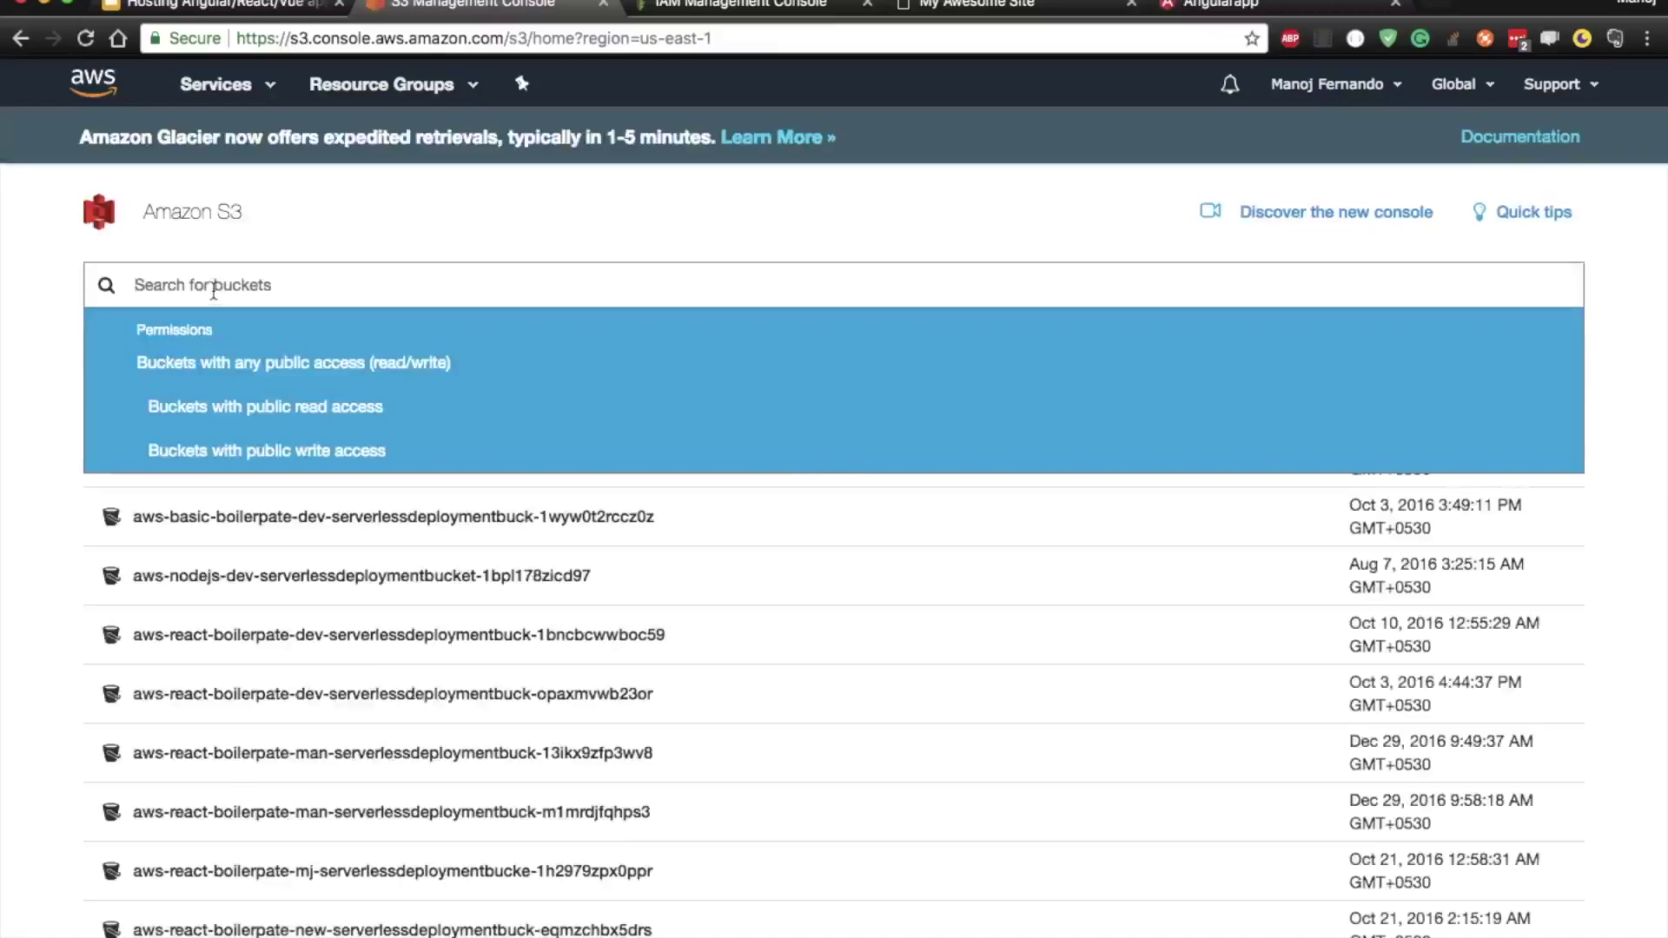
type("day")
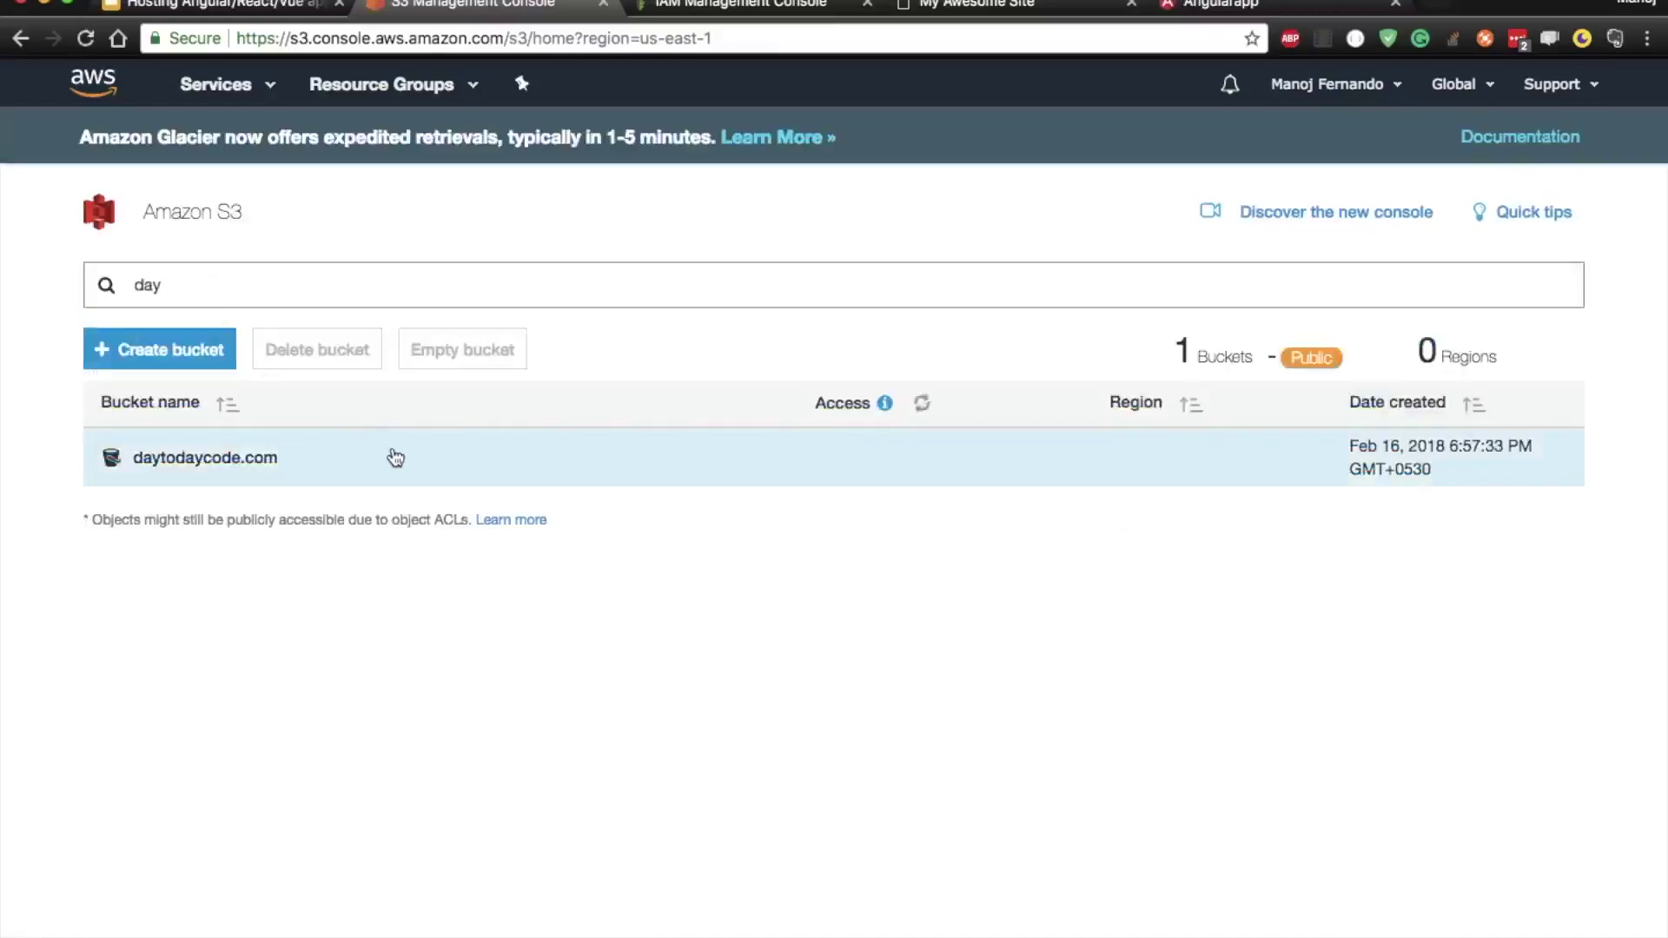
left_click(396, 458)
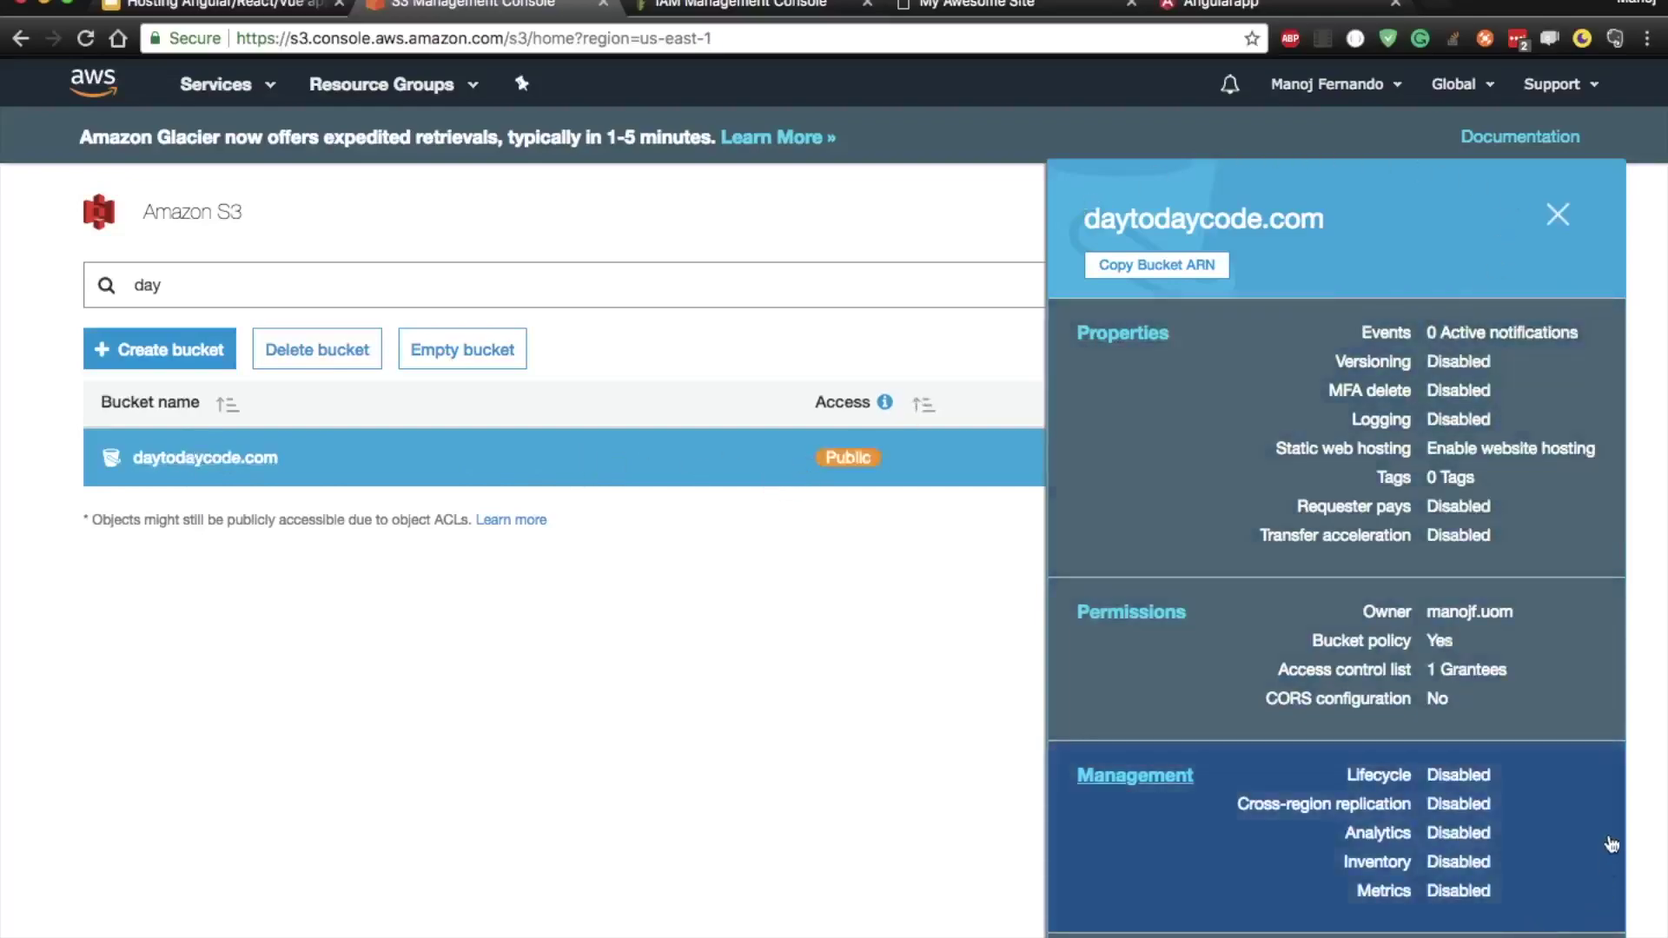
left_click(1111, 276)
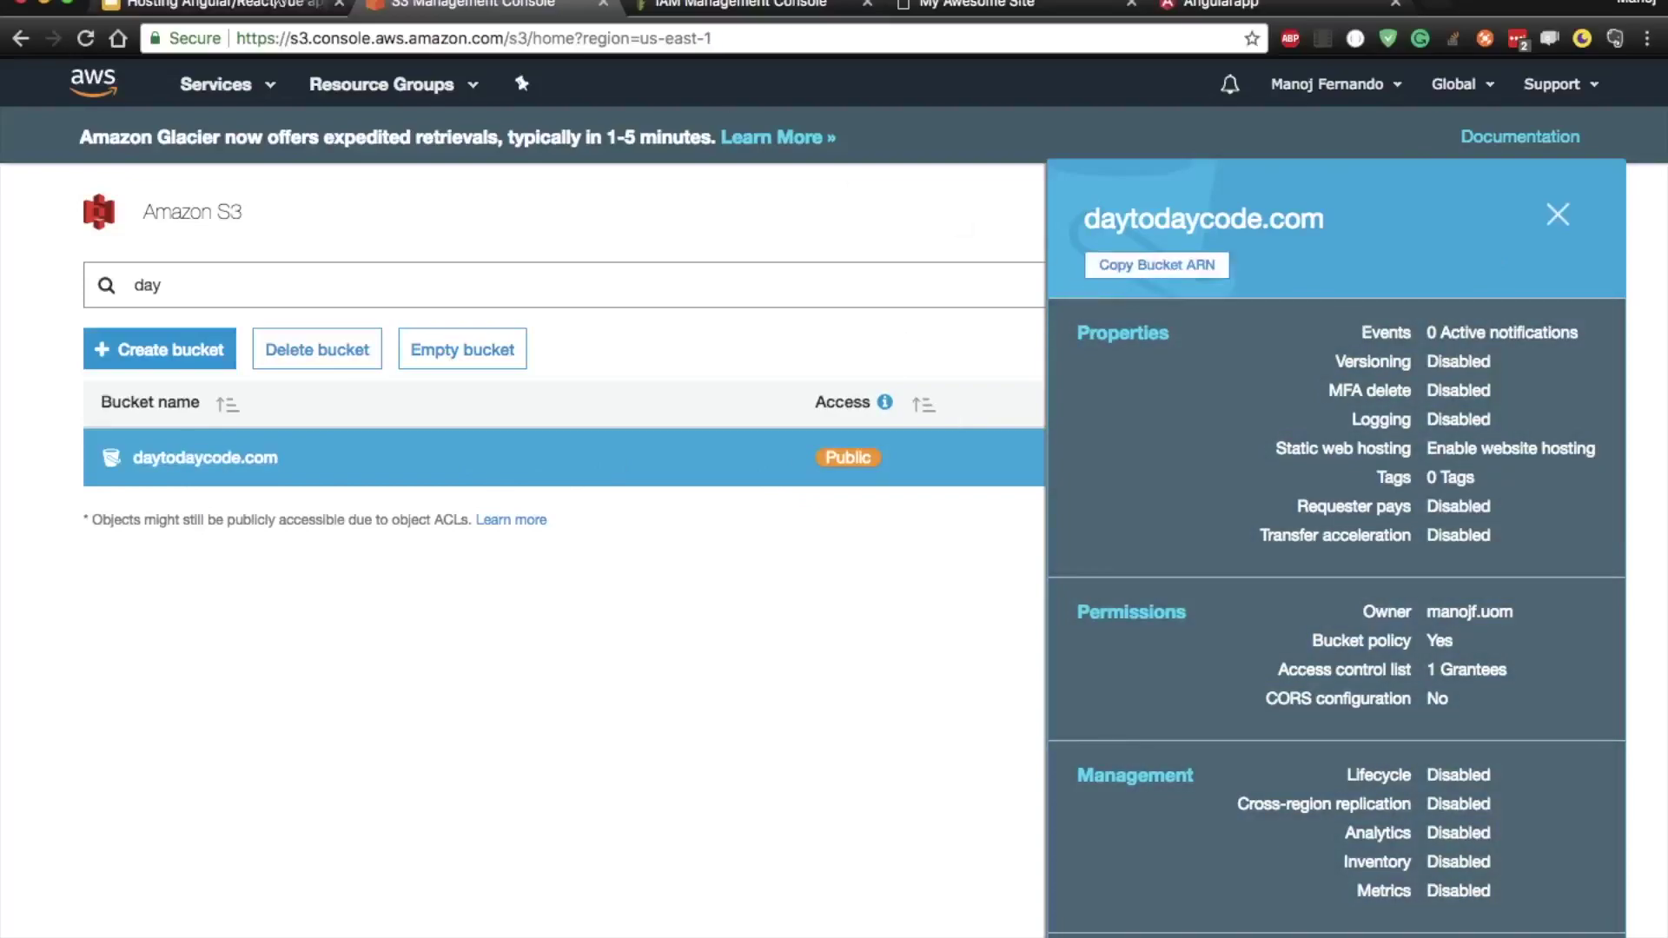
- Back in the policy editor, add arn:aws:s3:::daytodaycode.com as the bucket ARN and allow any resource of type object
left_click(747, 10)
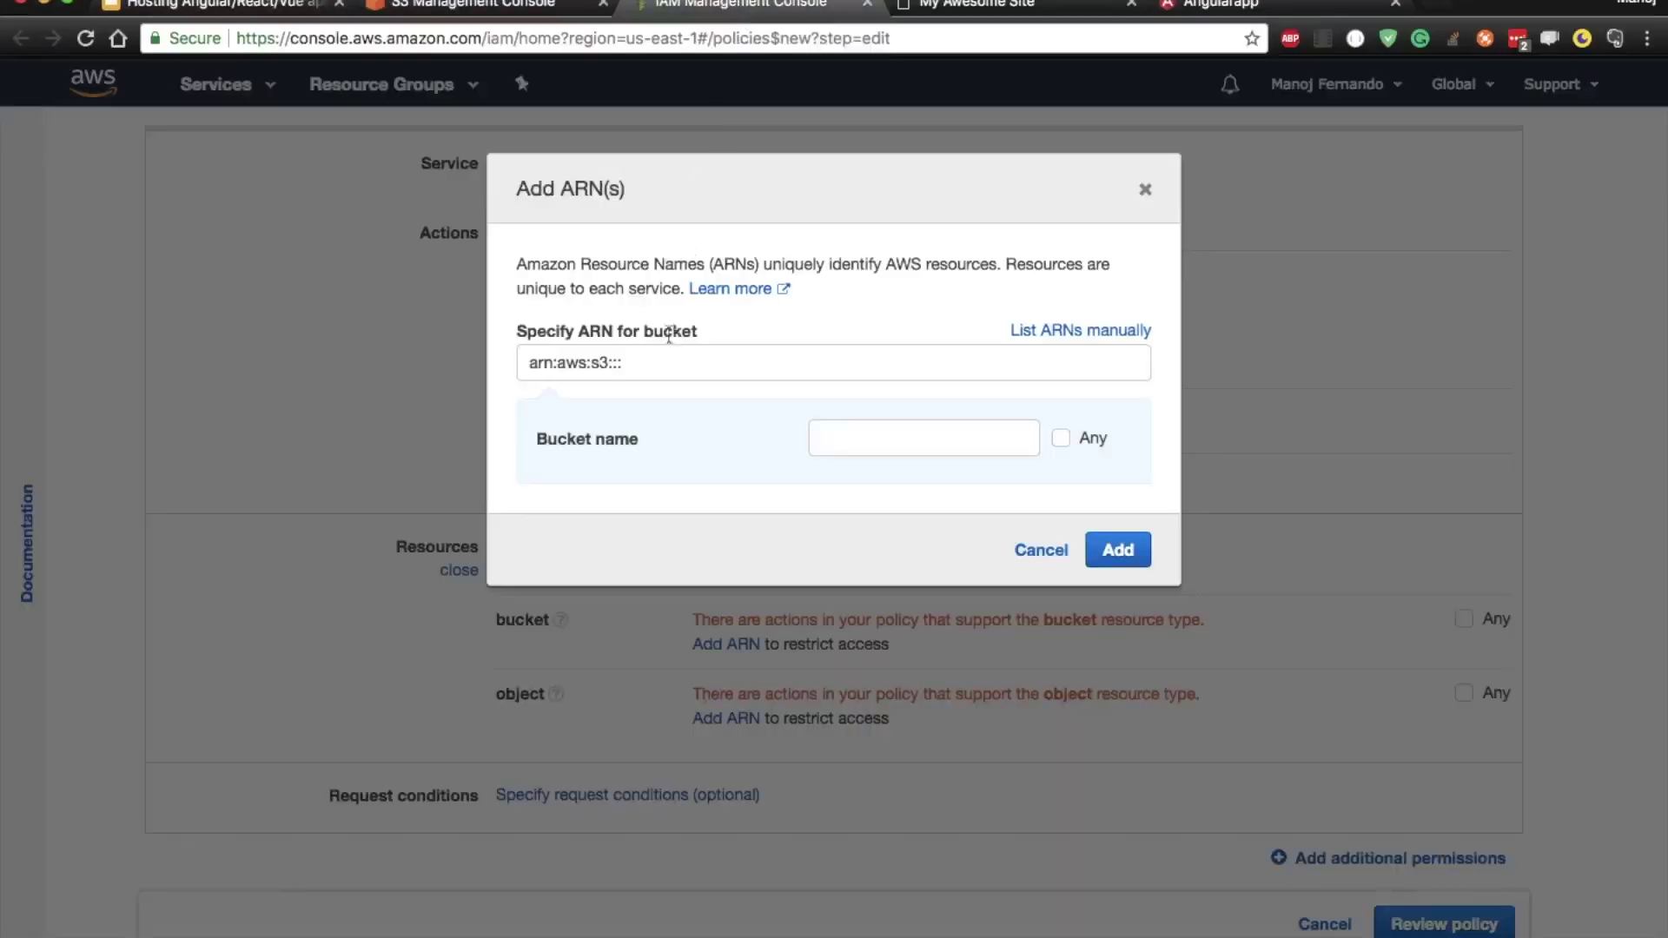
triple_click(652, 362)
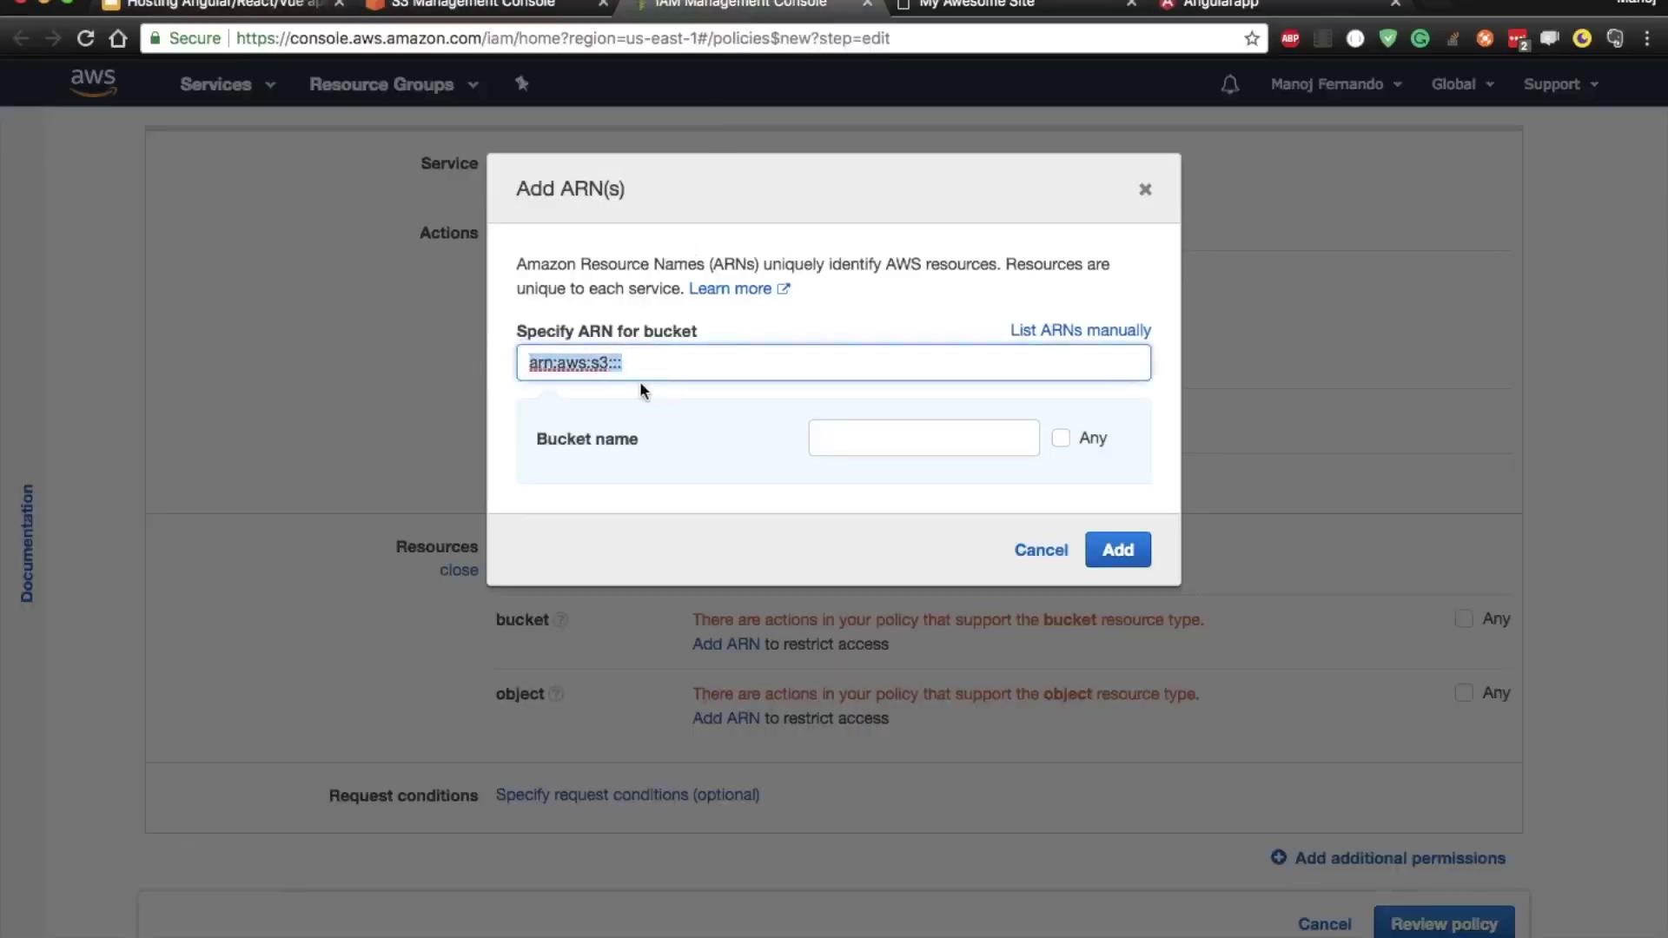
key("BackSpace")
type("arn:aws:s3:::daytodaycode.com")
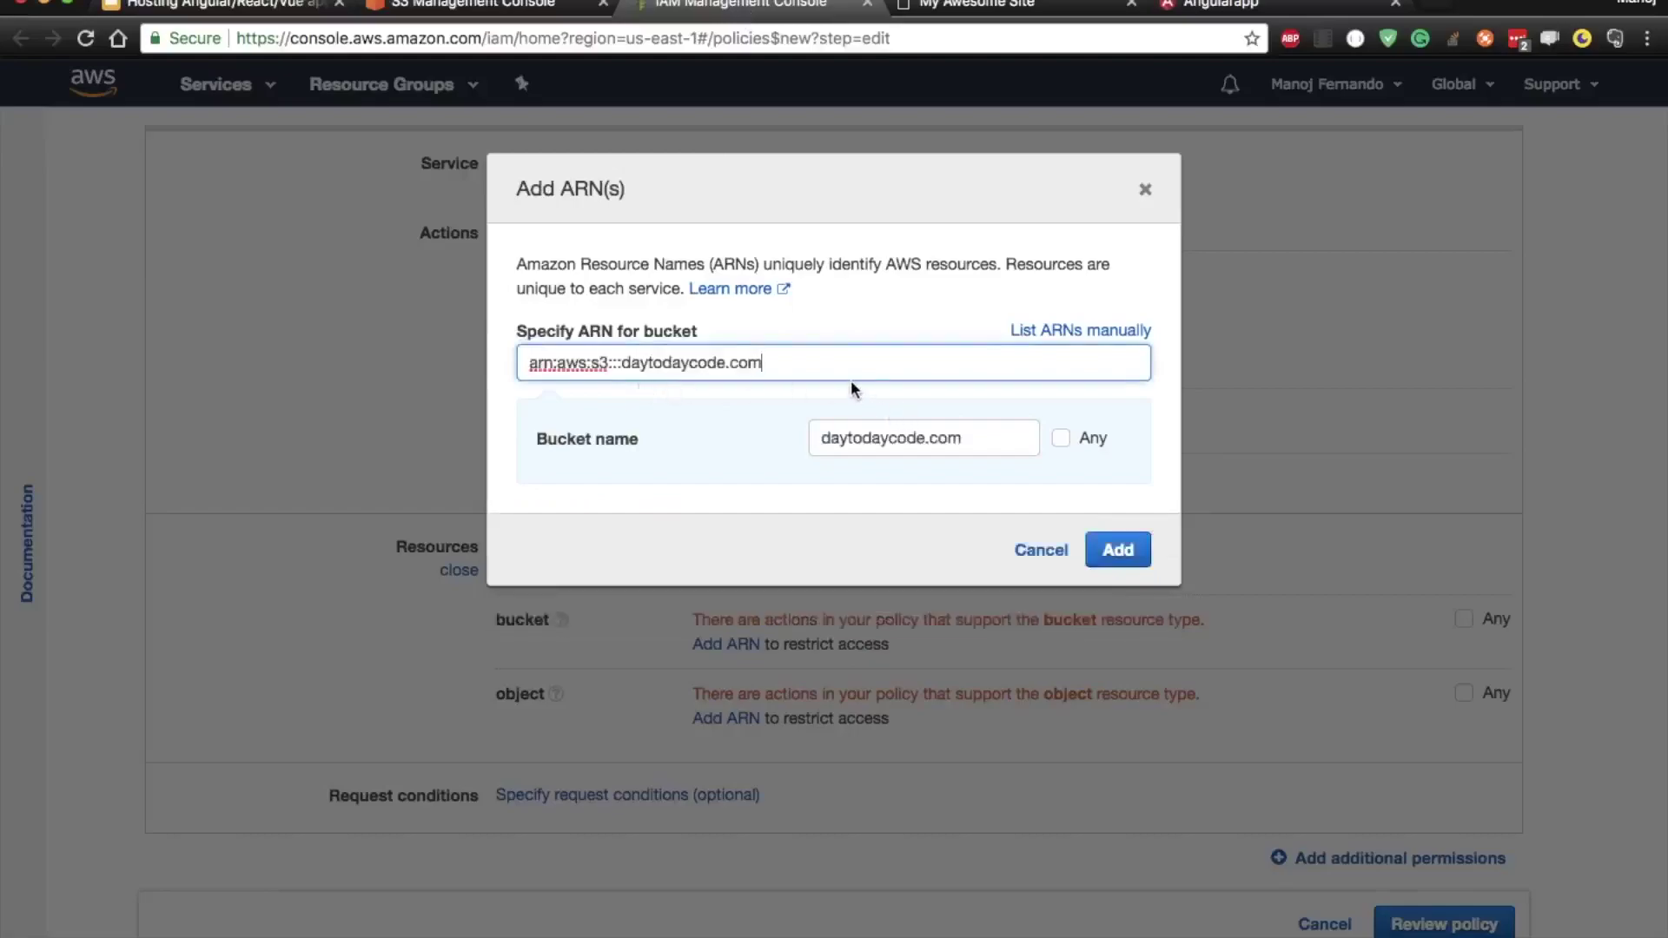
left_click(1119, 555)
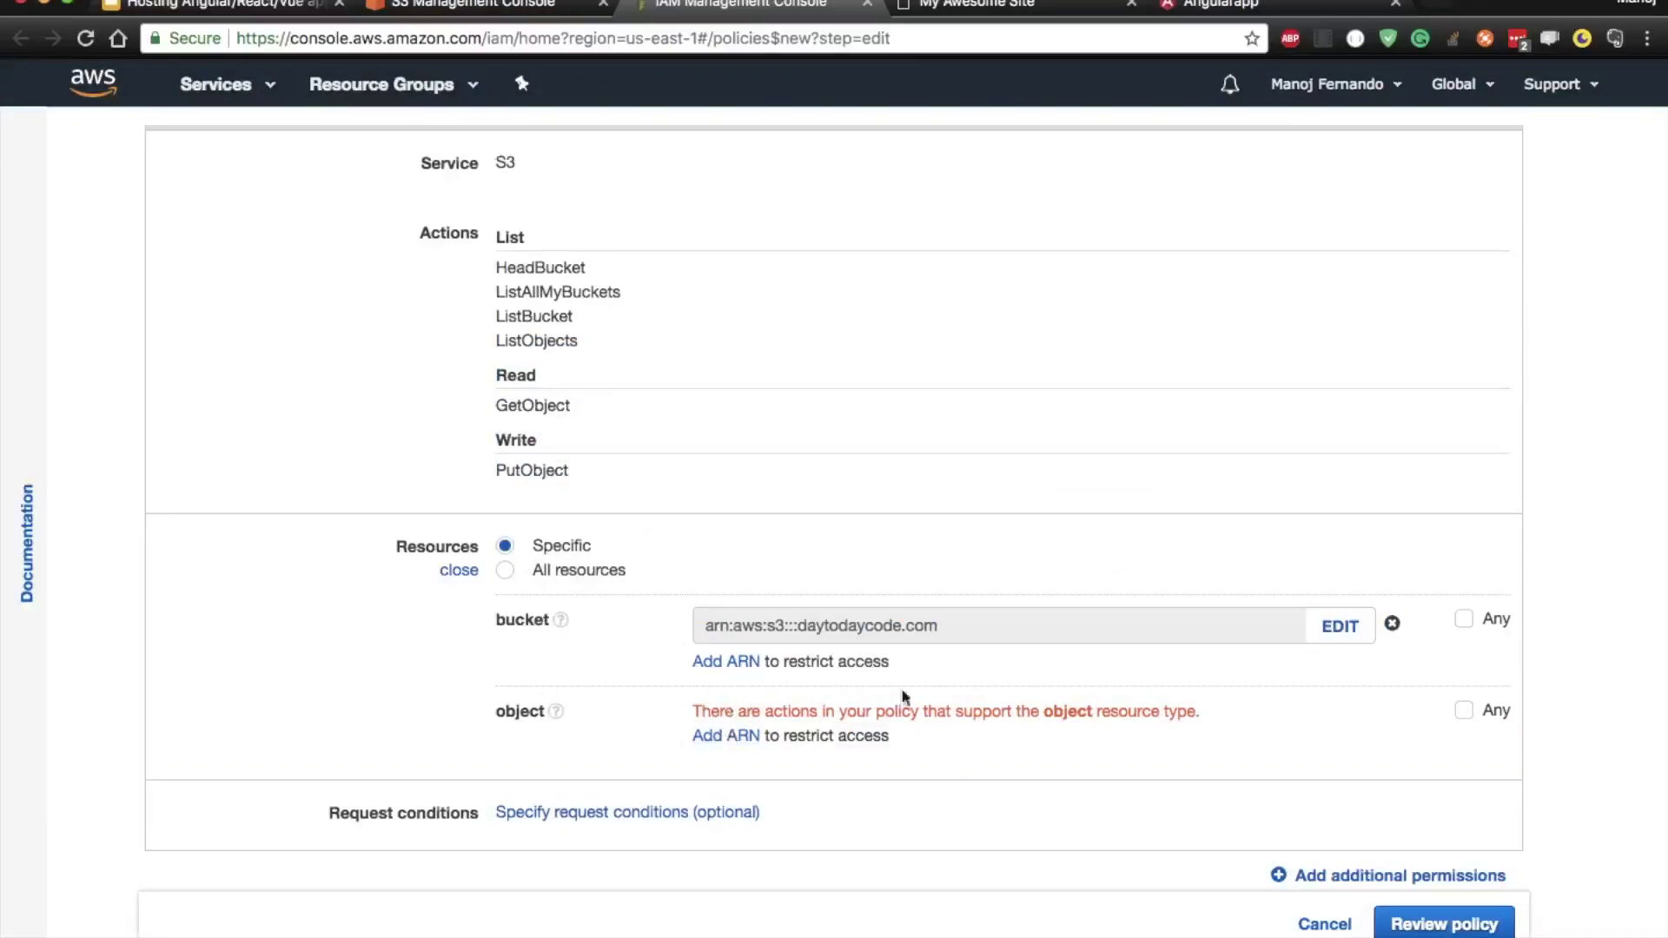
left_click(1464, 710)
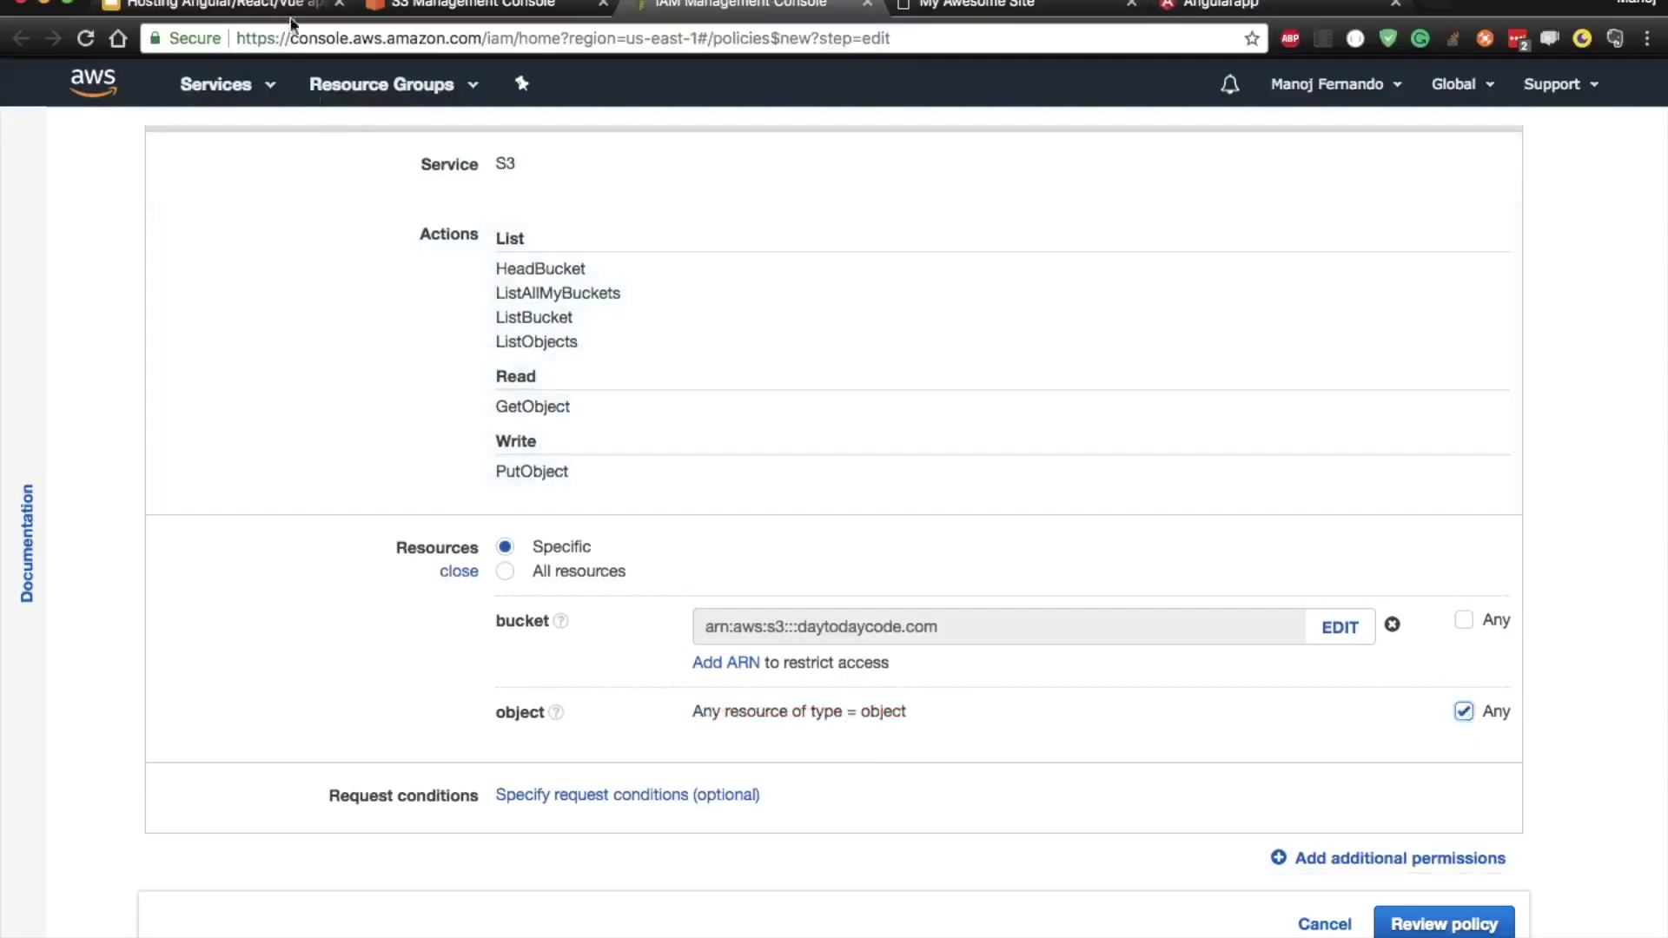
- Look at the objects stored in the daytodaycode.com bucket in the S3 console, and return to the policy editor
left_click(458, 16)
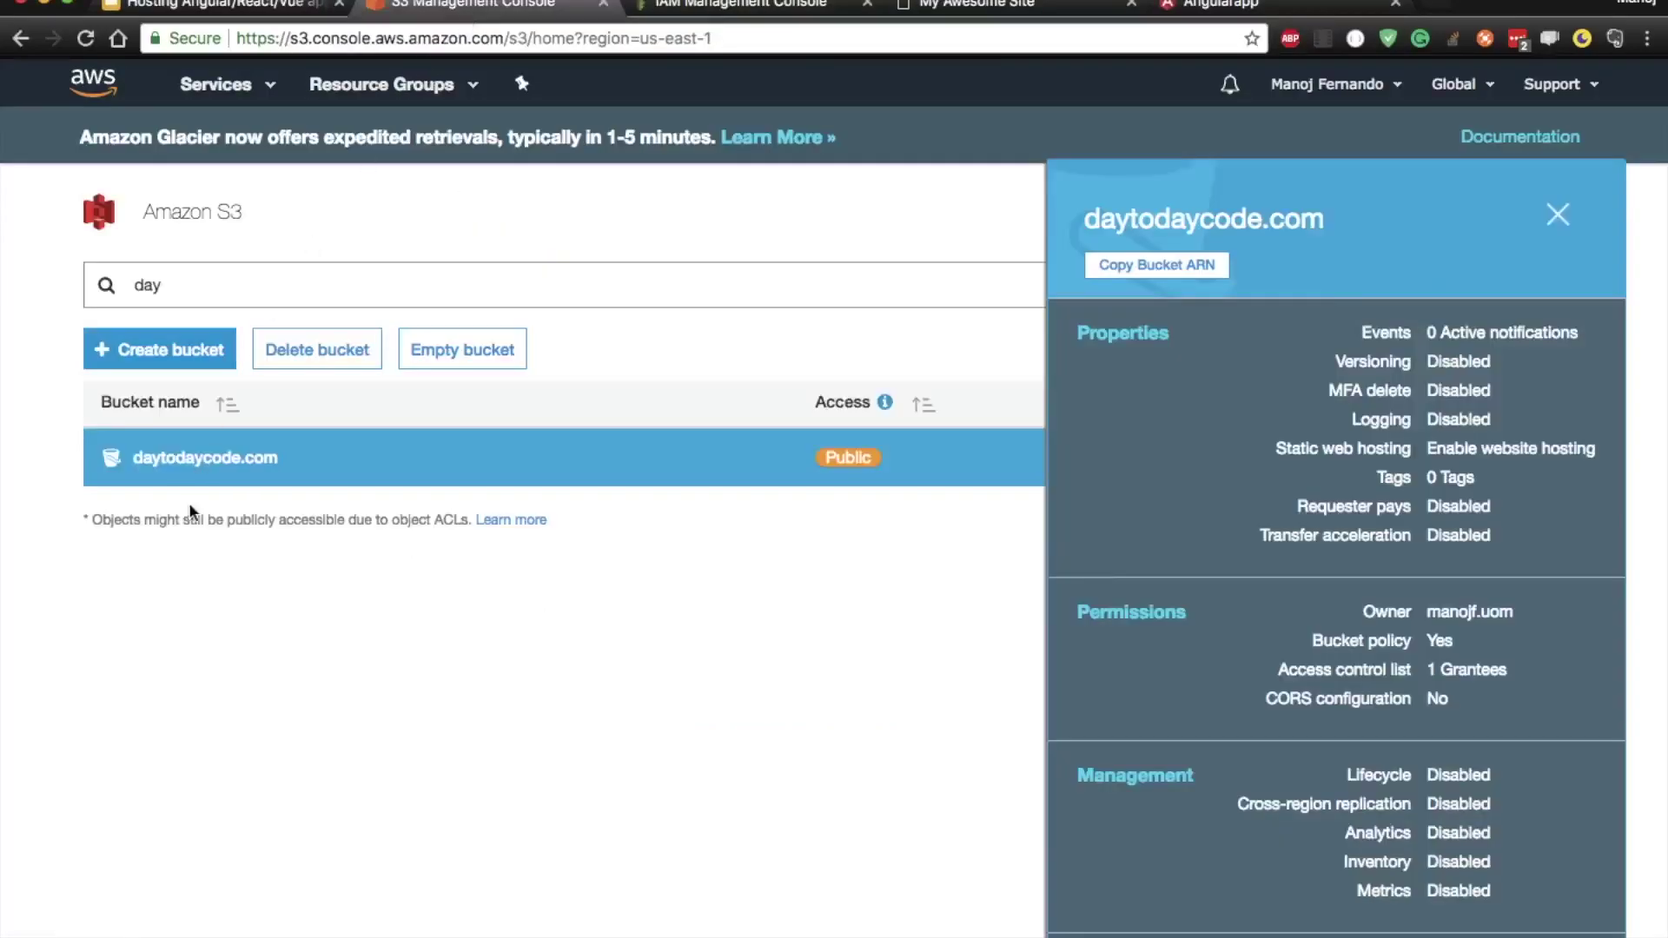
left_click(203, 462)
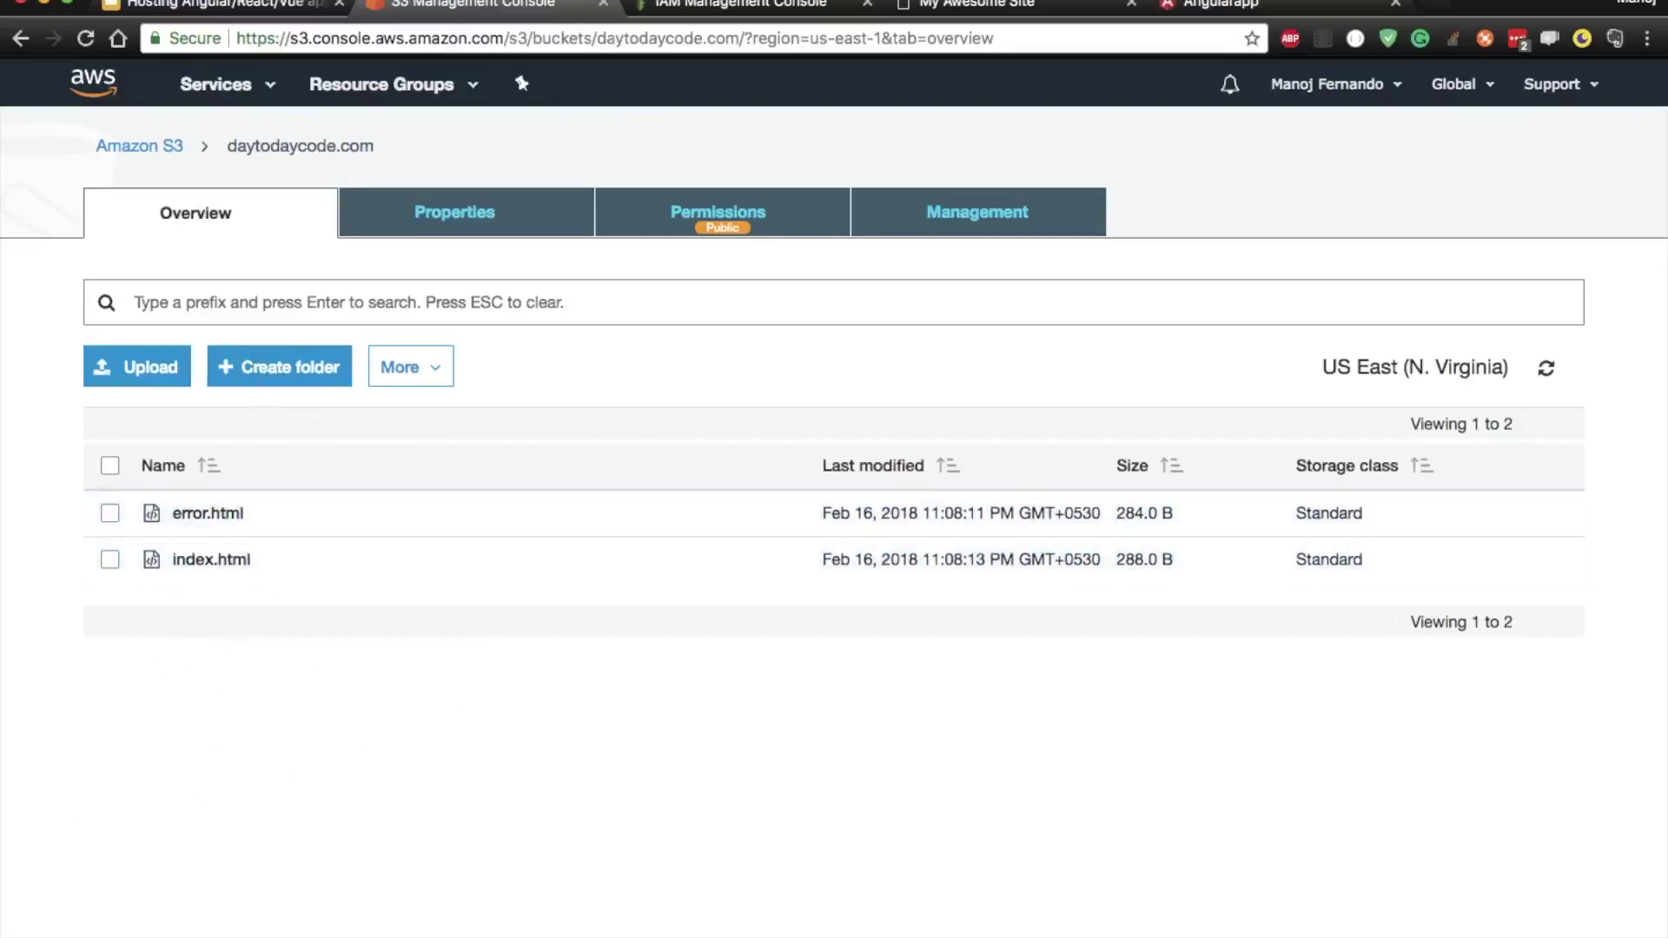
key("ctrl+Tab")
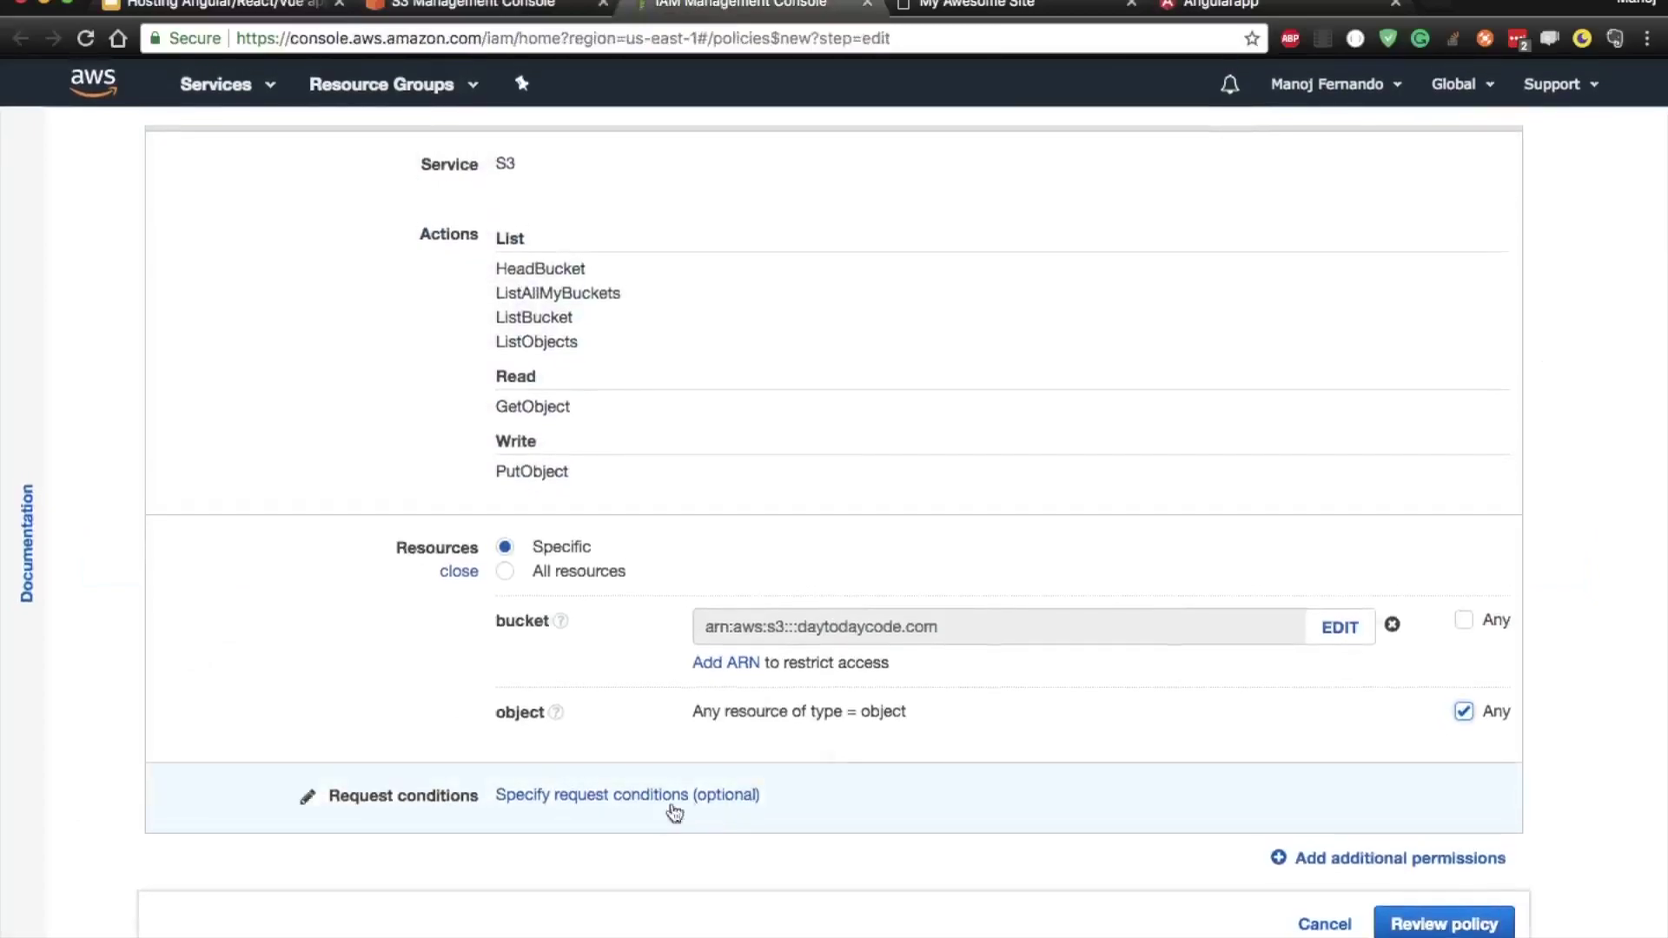
- Review the policy, name it restricted-s3-access, and create it
left_click(1417, 923)
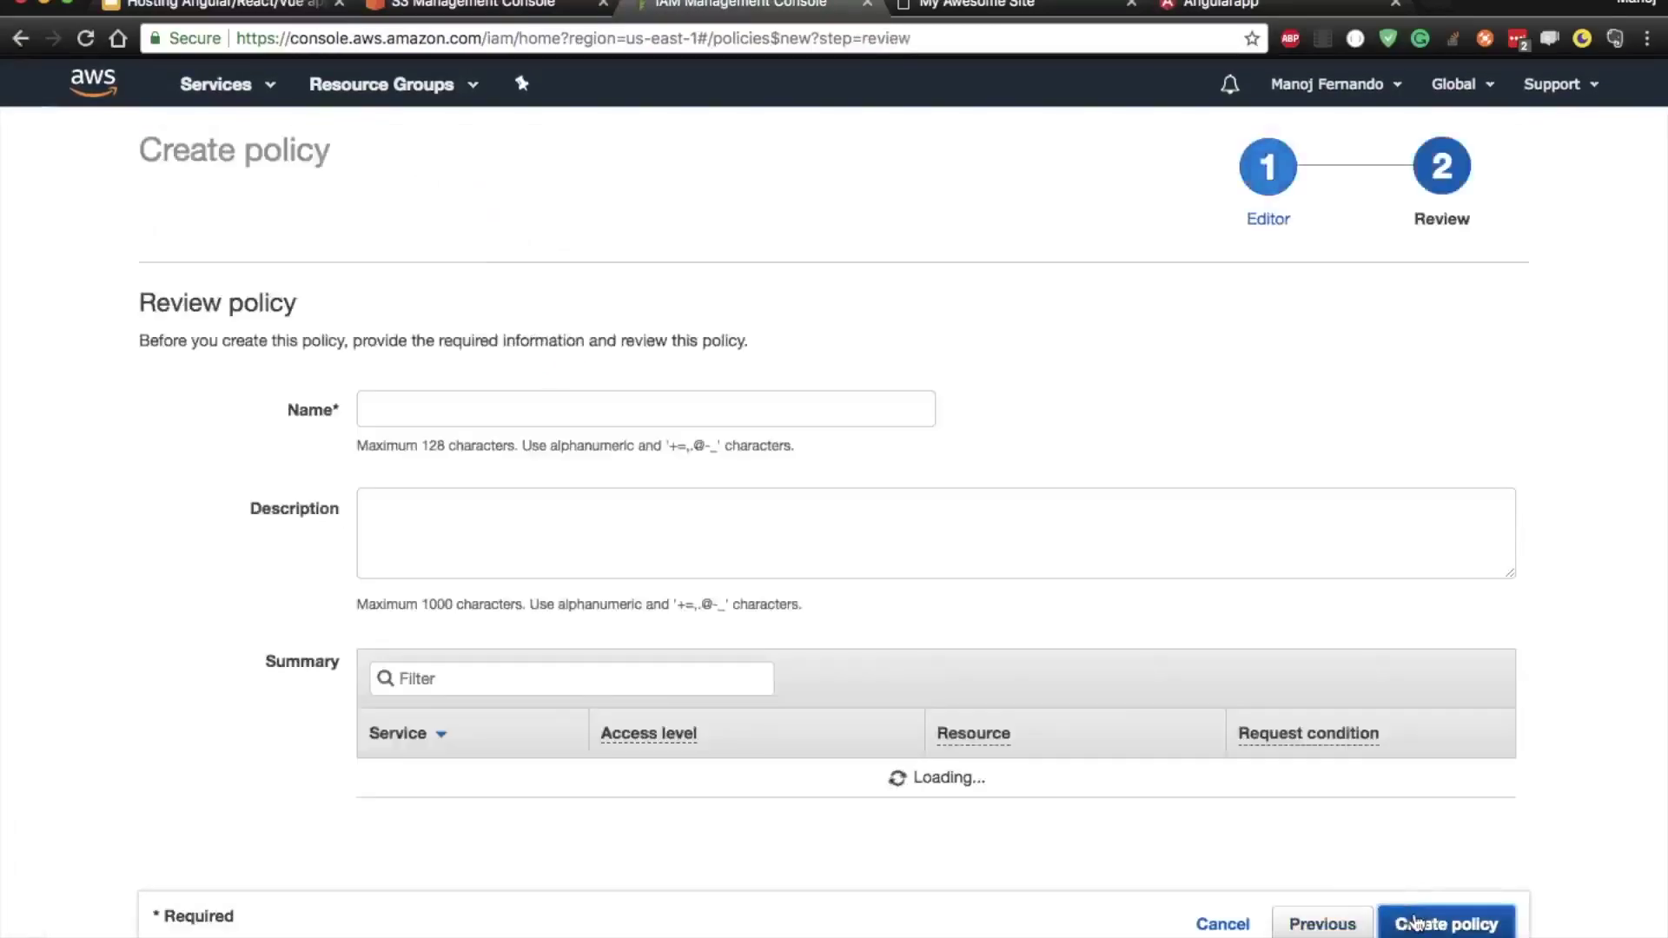
left_click(523, 418)
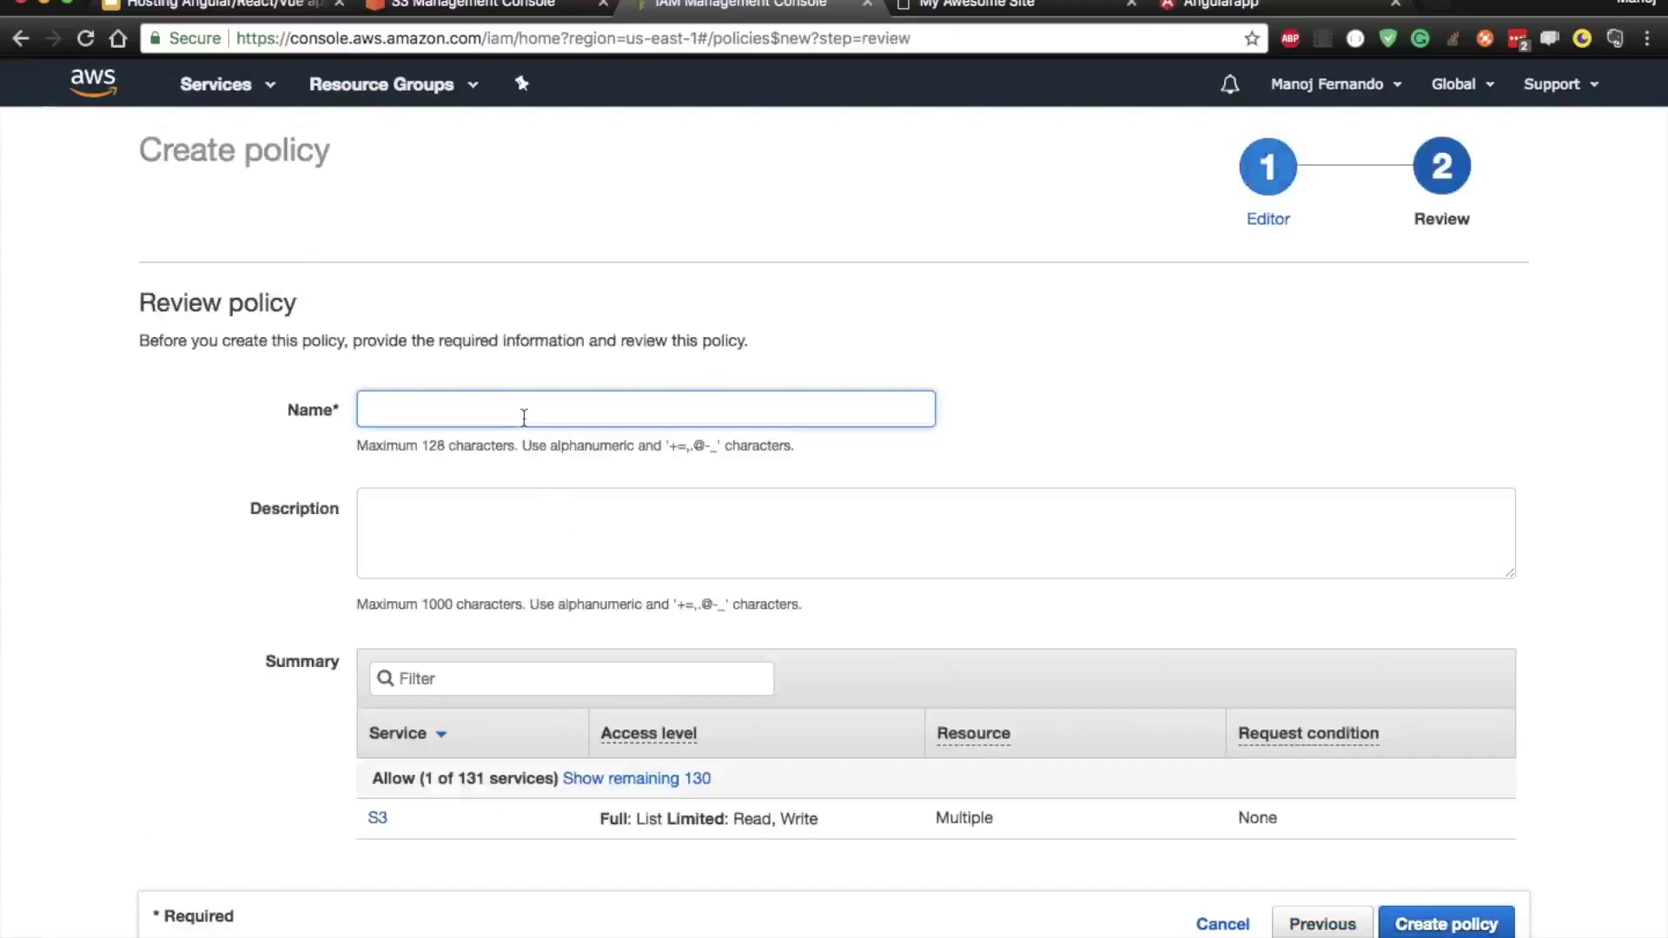
type("restricted-s3-access")
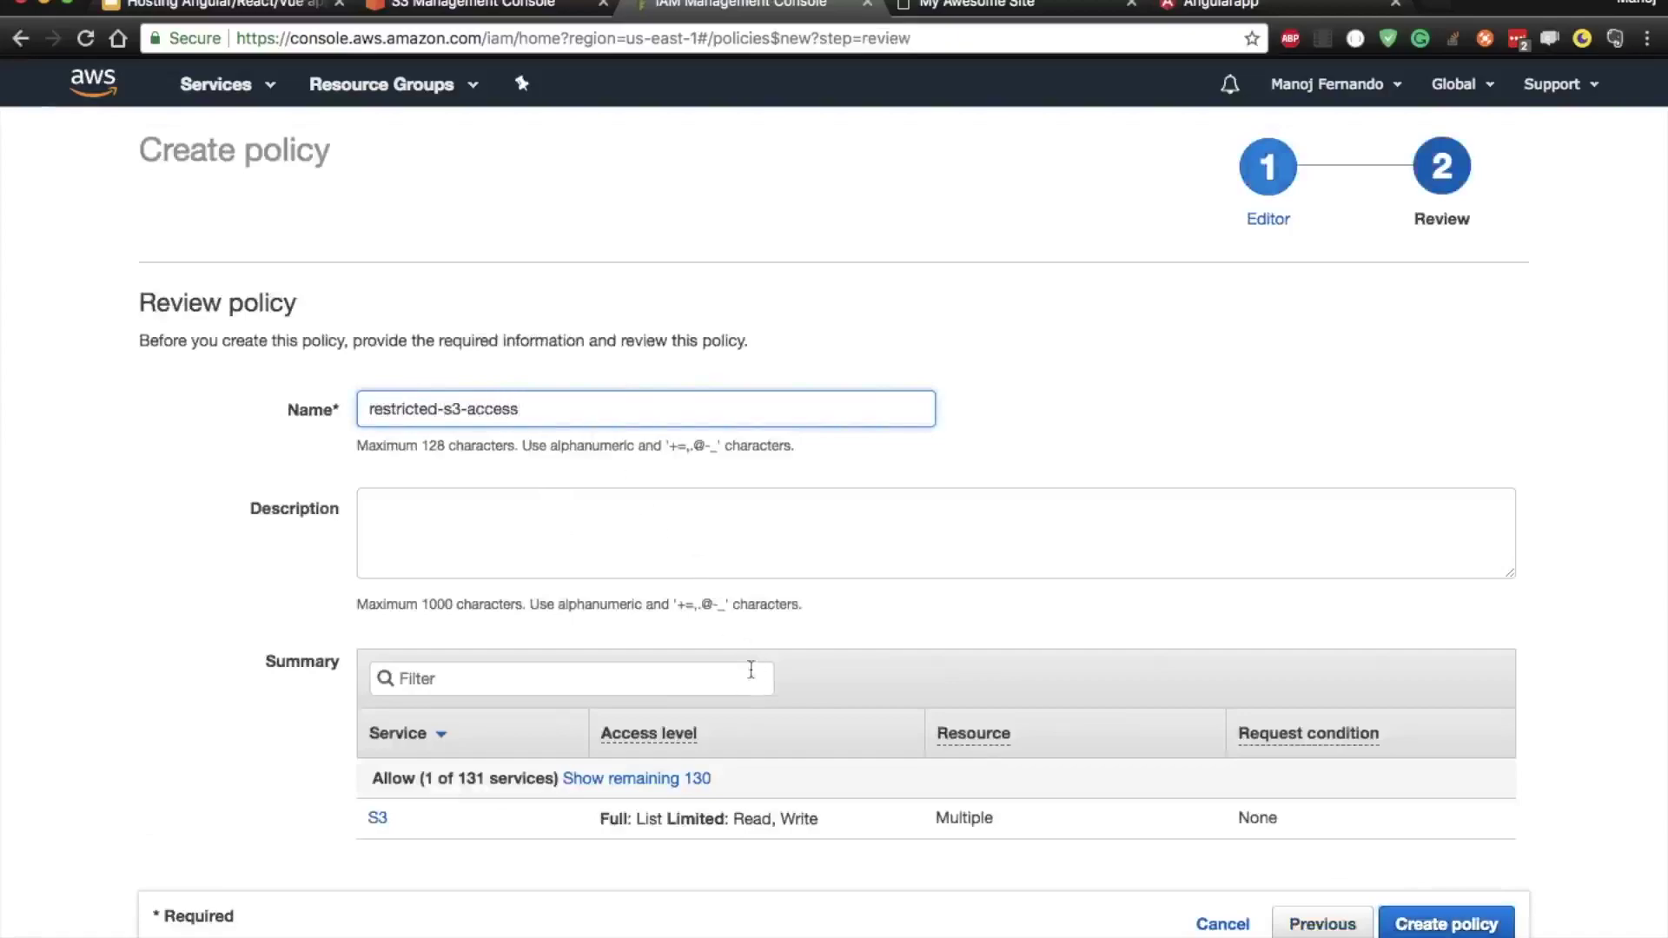
left_click(1446, 926)
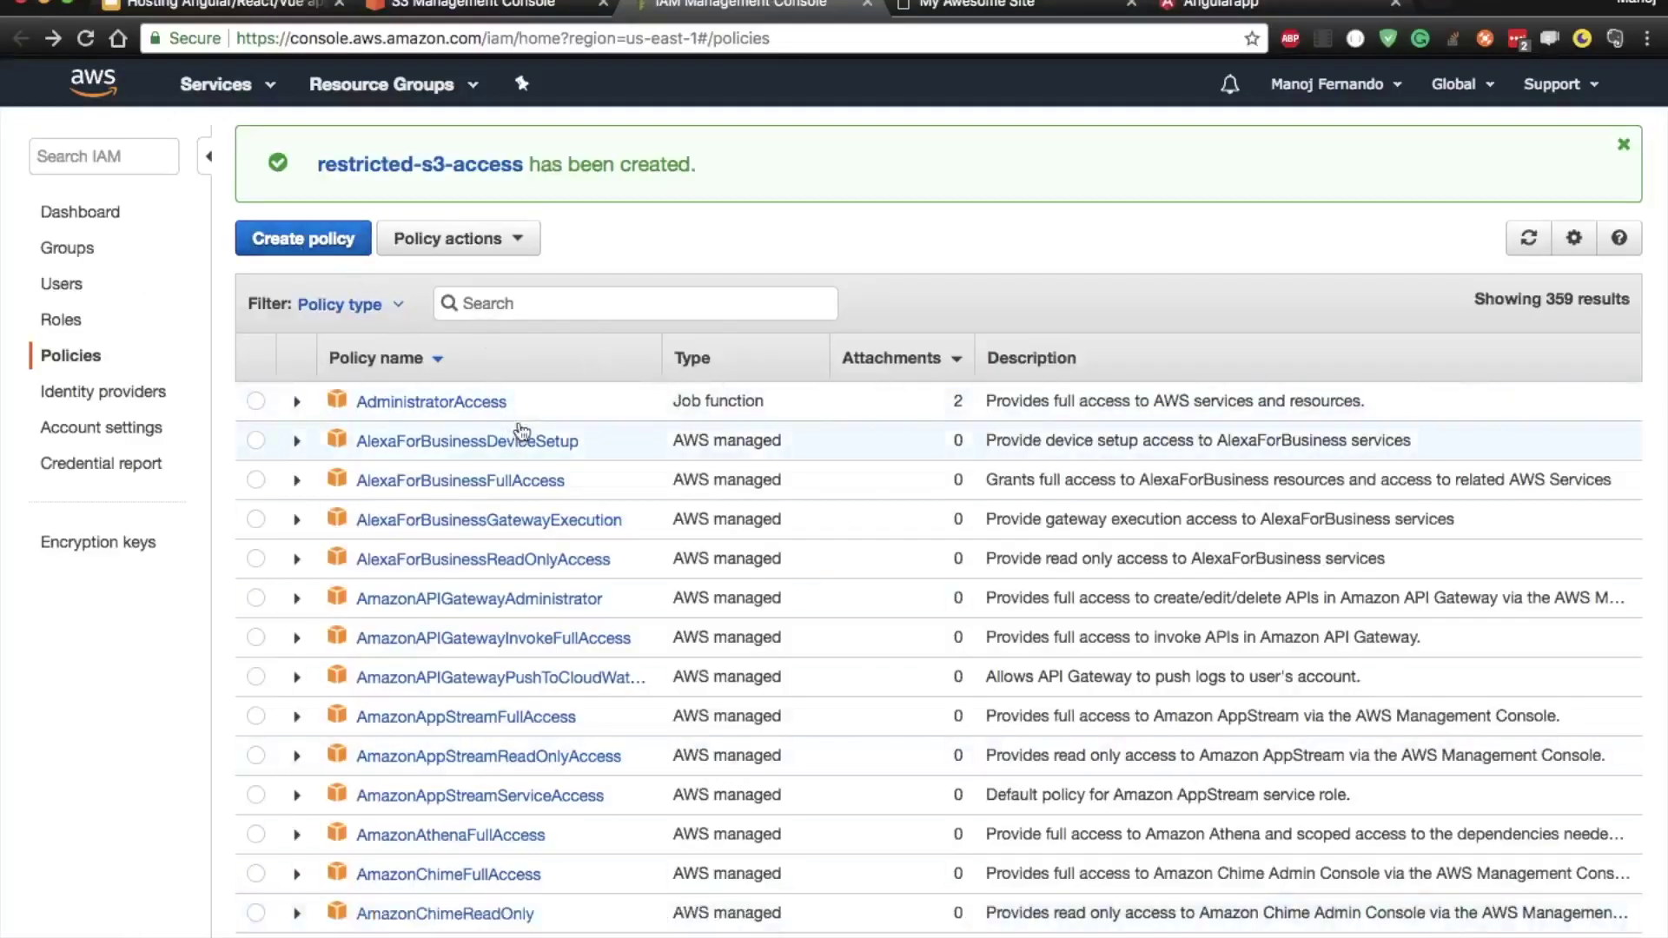
- Start adding an IAM user, entering the user name and enabling both programmatic access and AWS Management Console access, and proceed to permissions
scroll(521, 432, "down", 15)
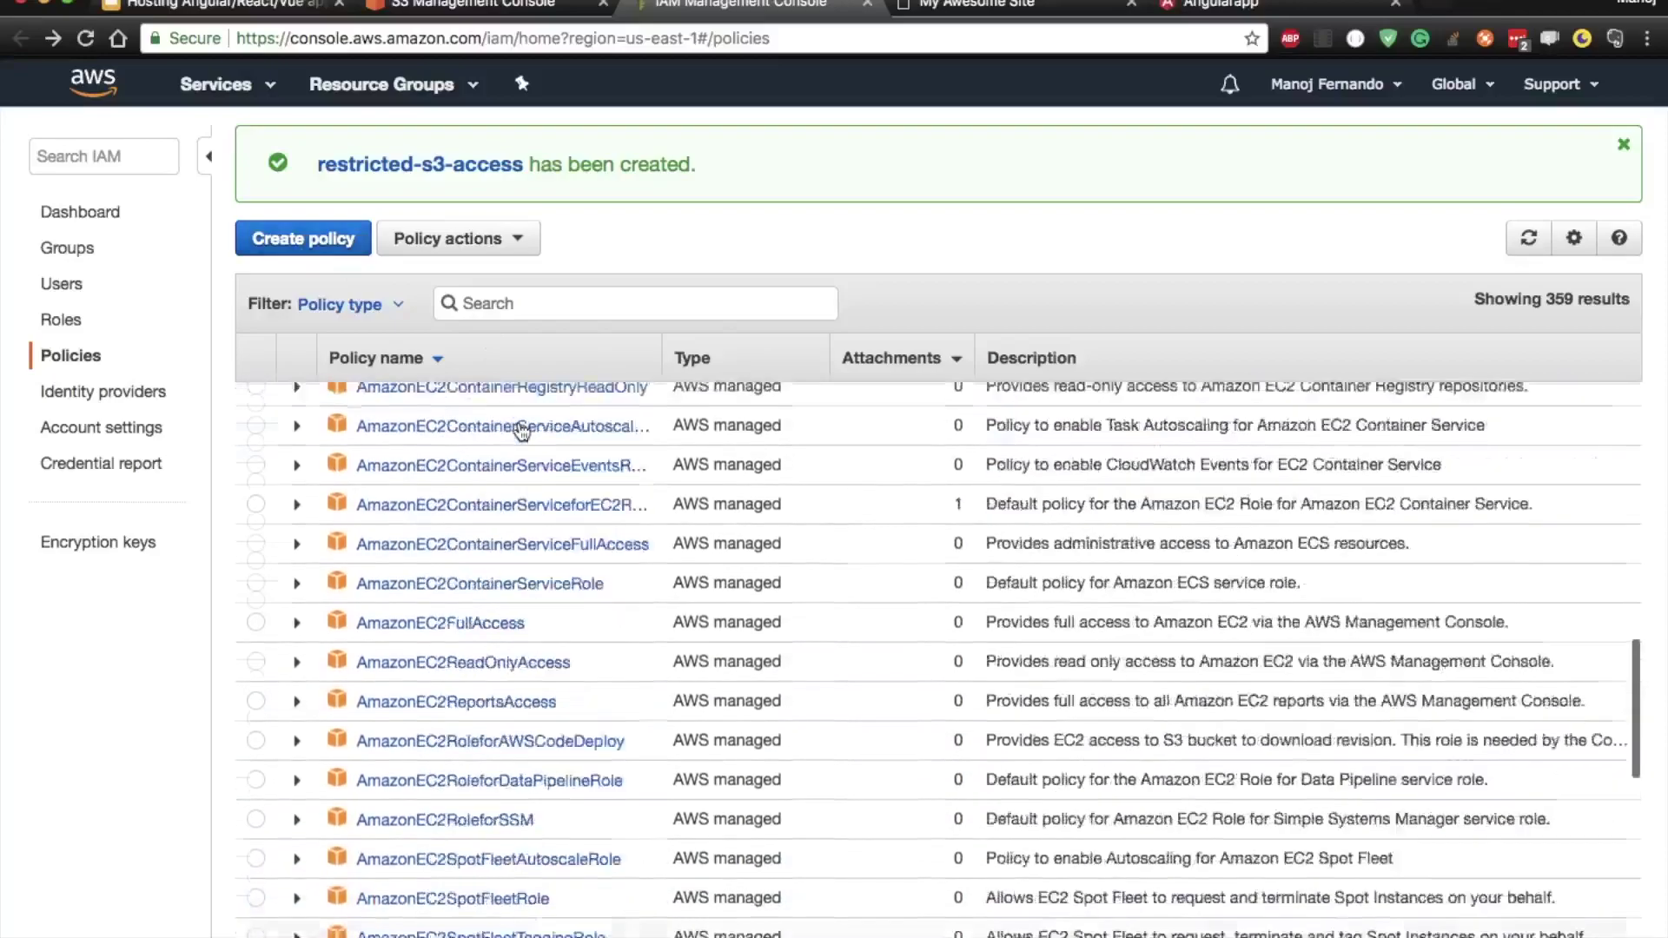
scroll(521, 521, "up", 15)
left_click(70, 290)
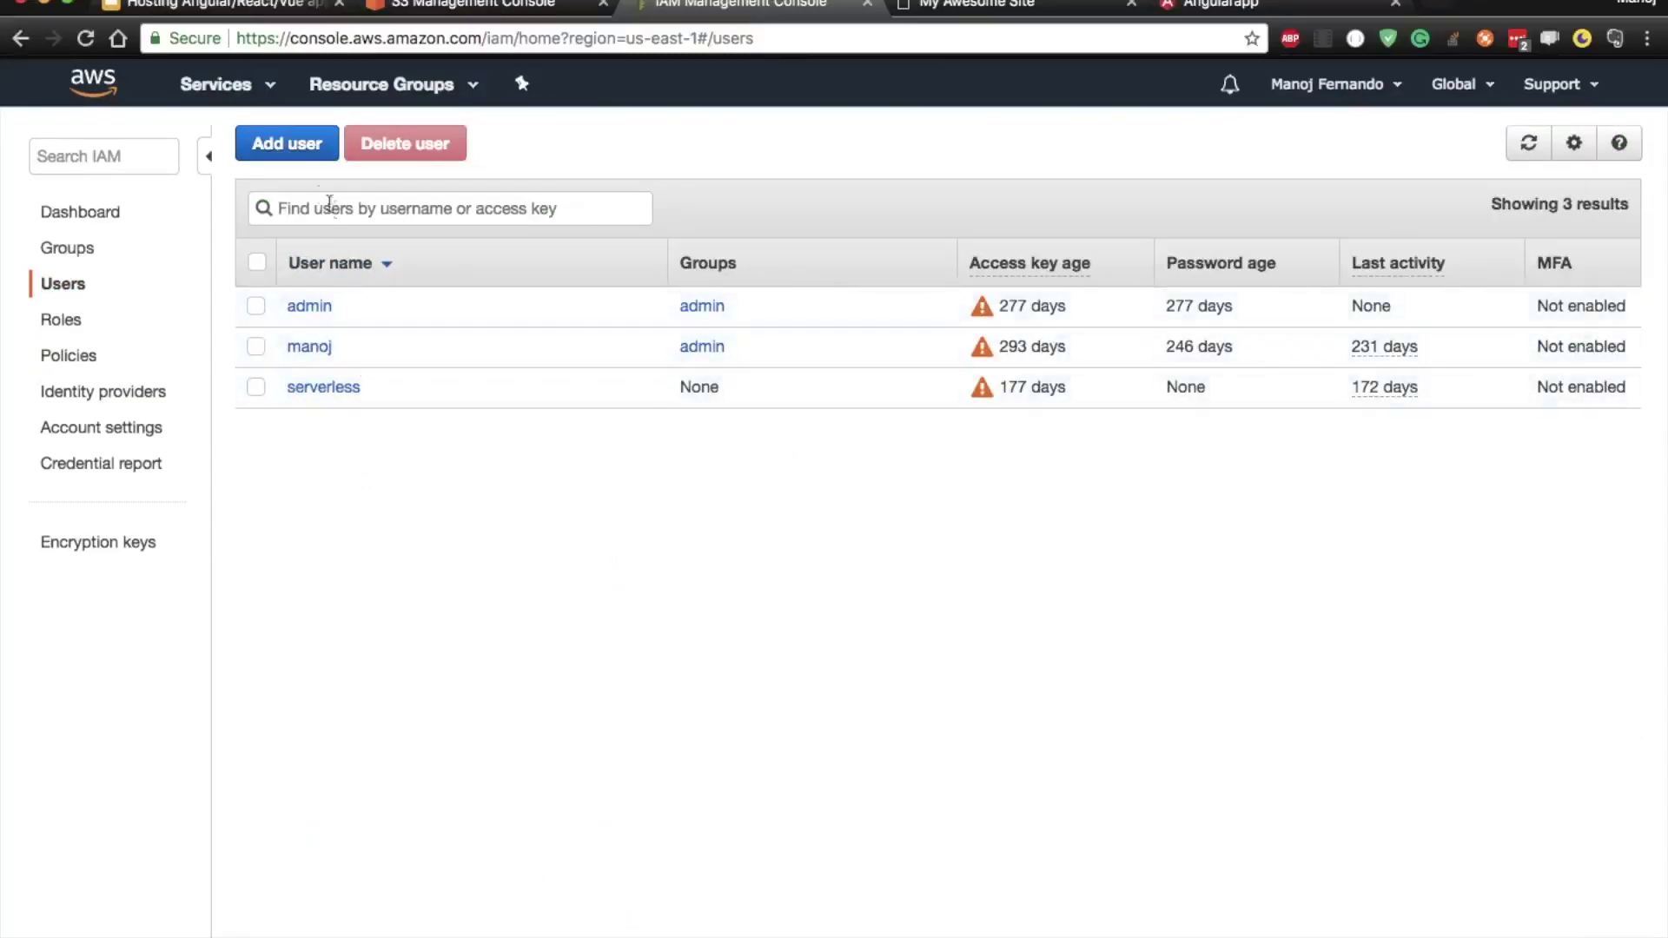
left_click(293, 156)
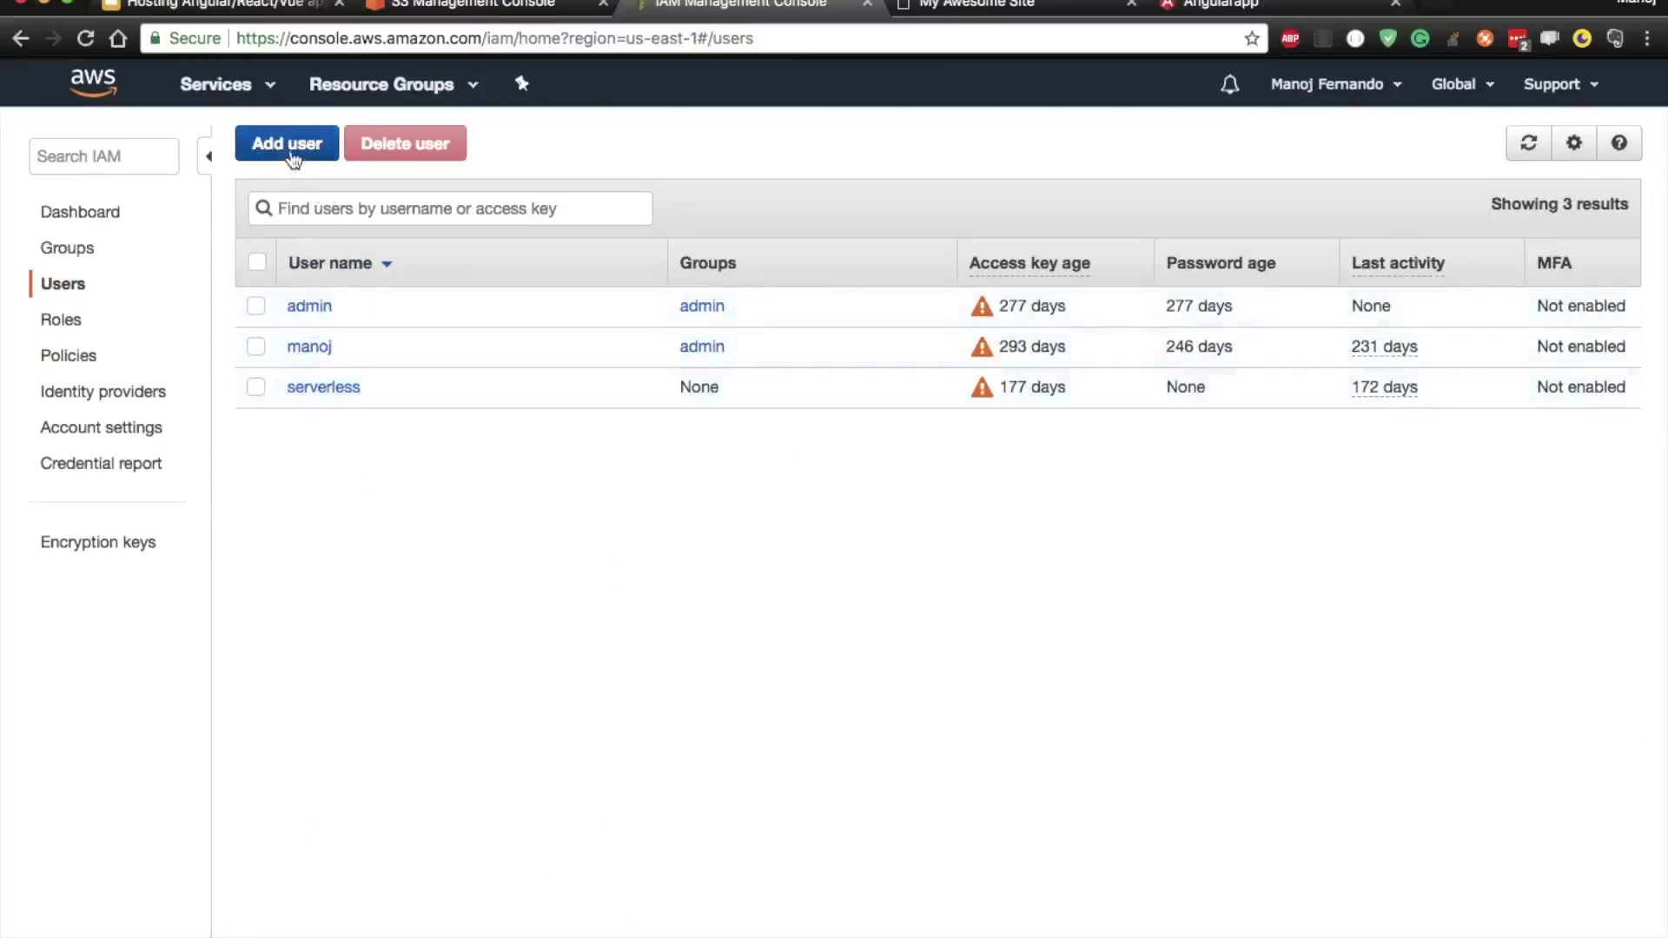
left_click(538, 404)
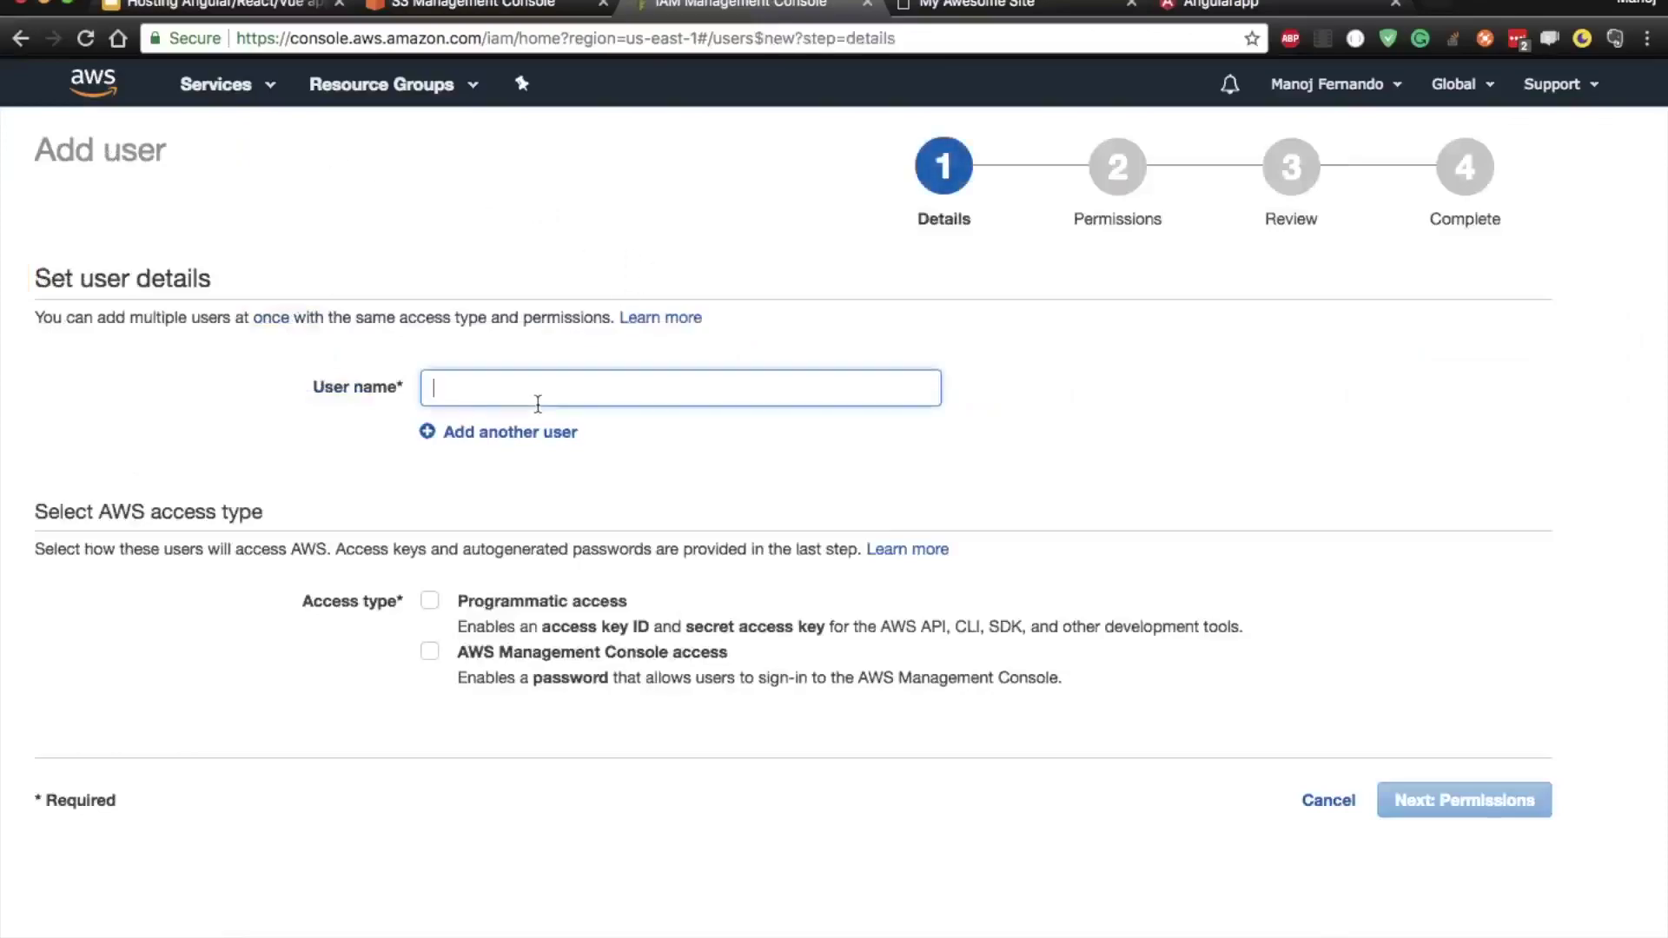
type("peter")
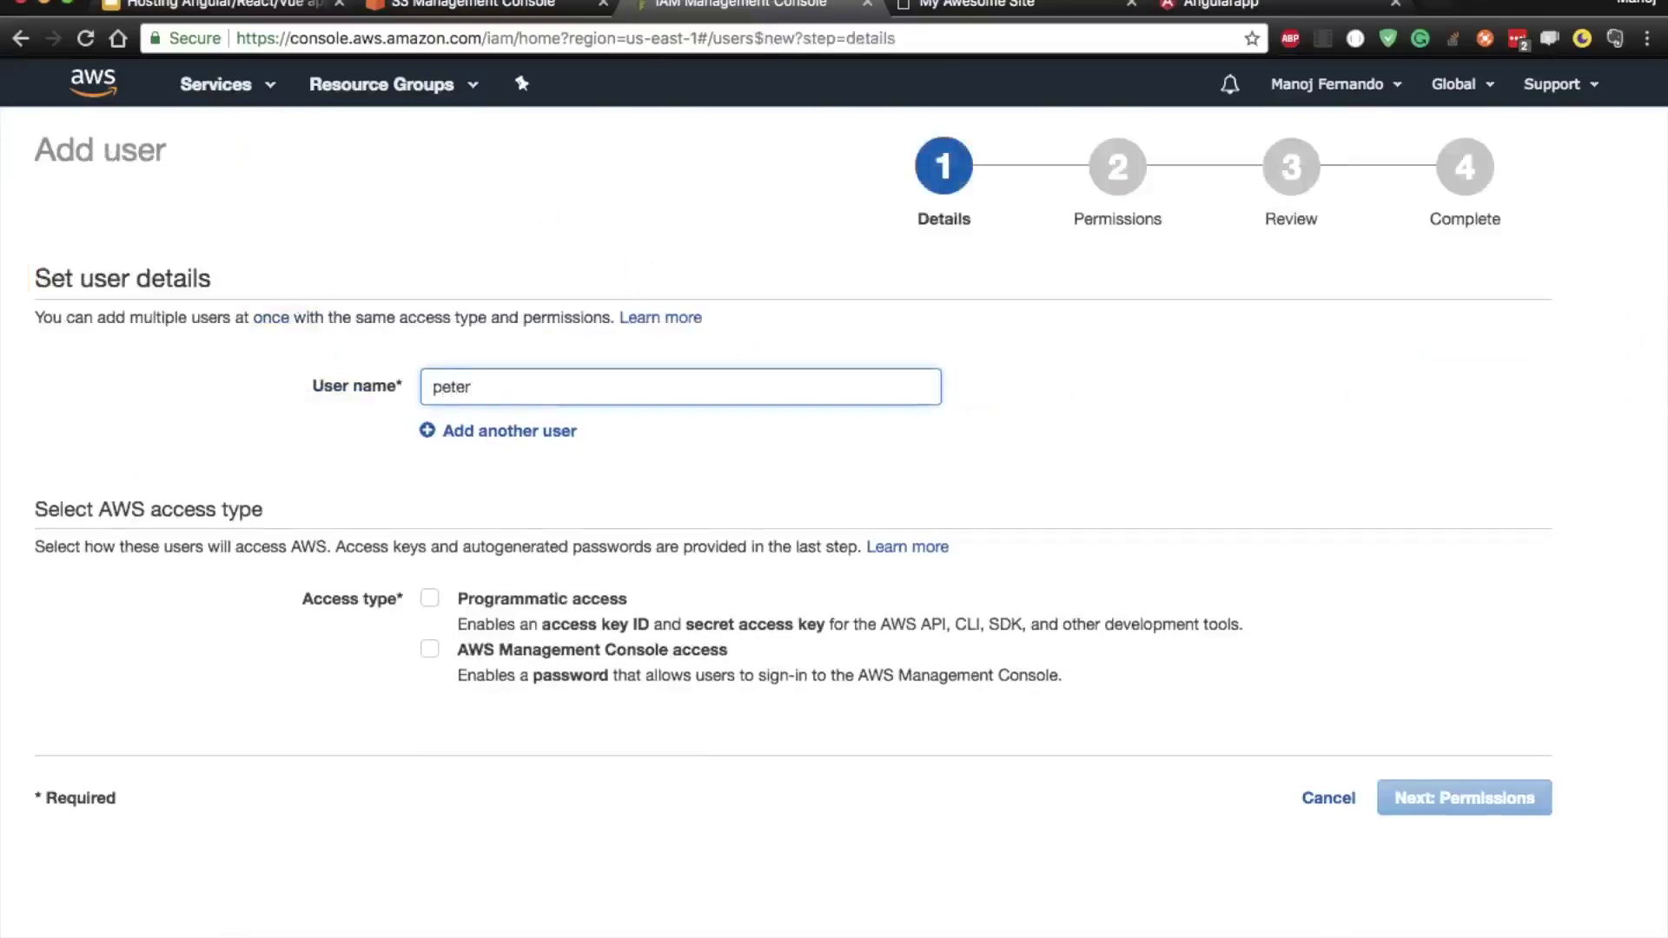
left_click(431, 600)
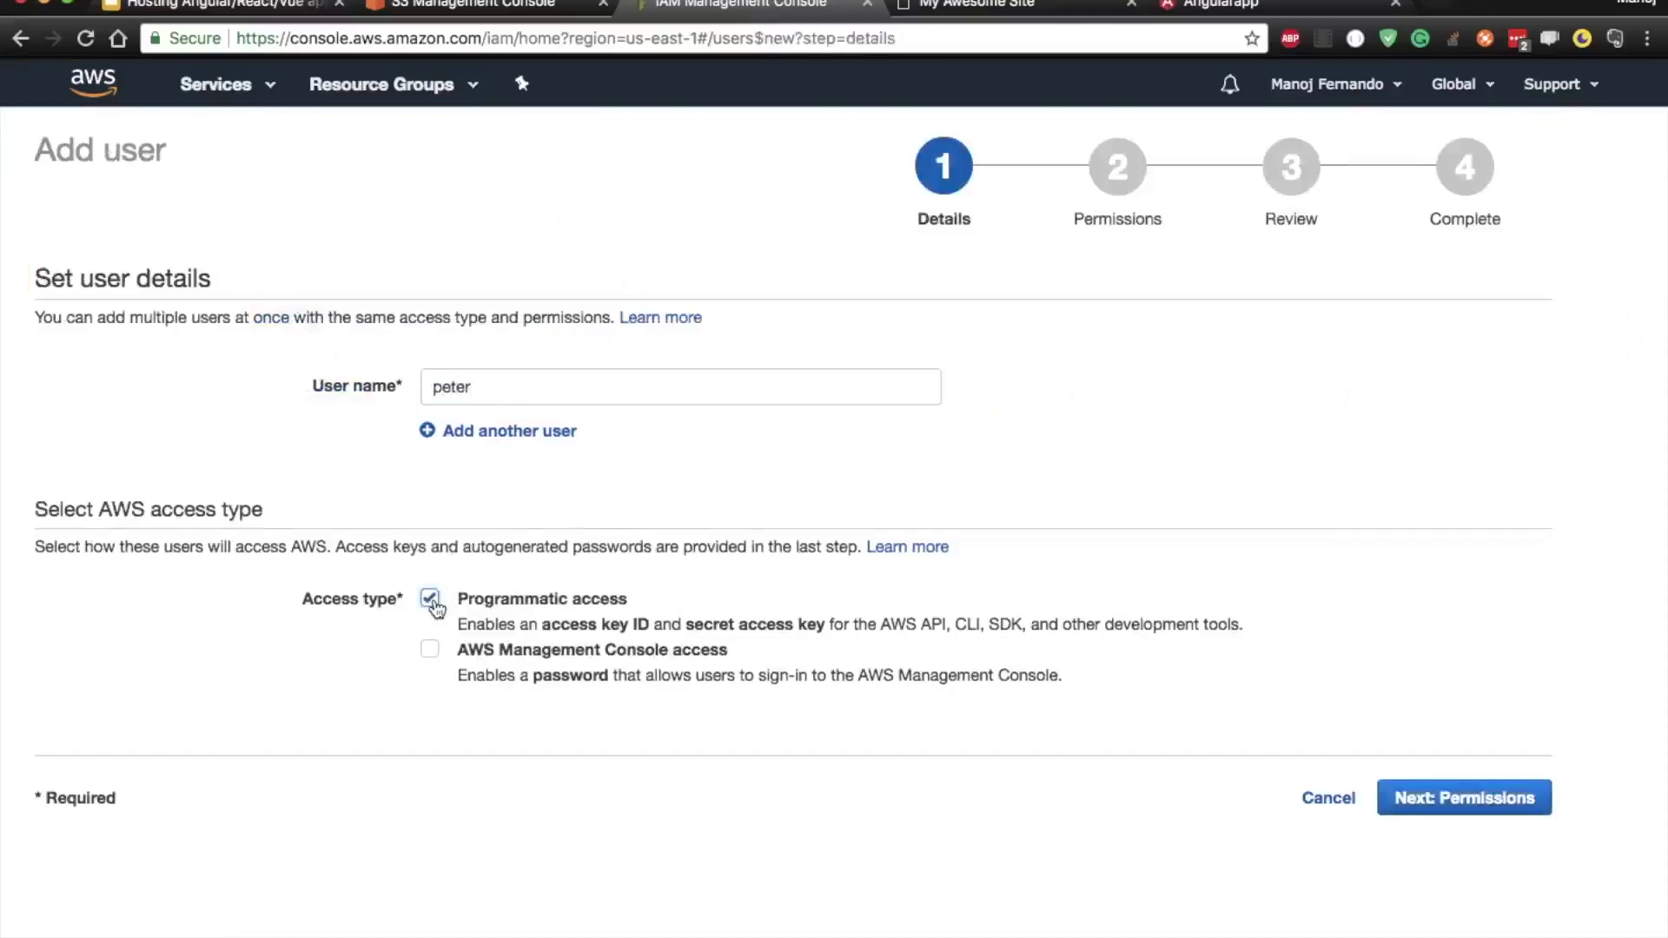
left_click(430, 650)
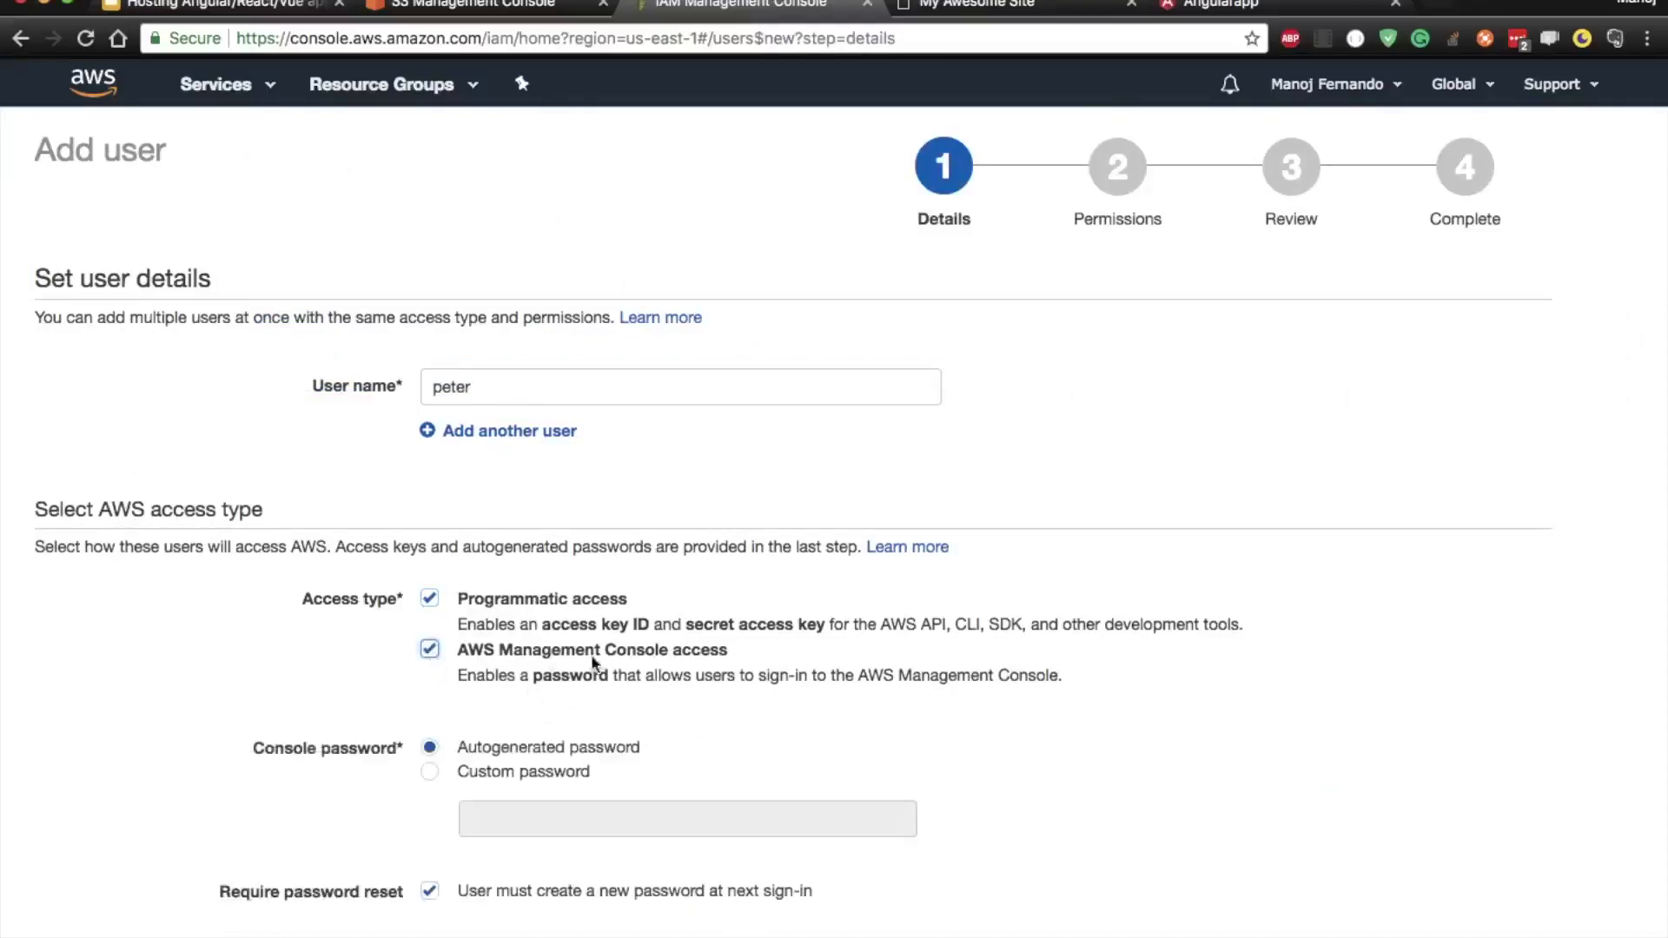
scroll(872, 675, "down", 2)
left_click(1477, 872)
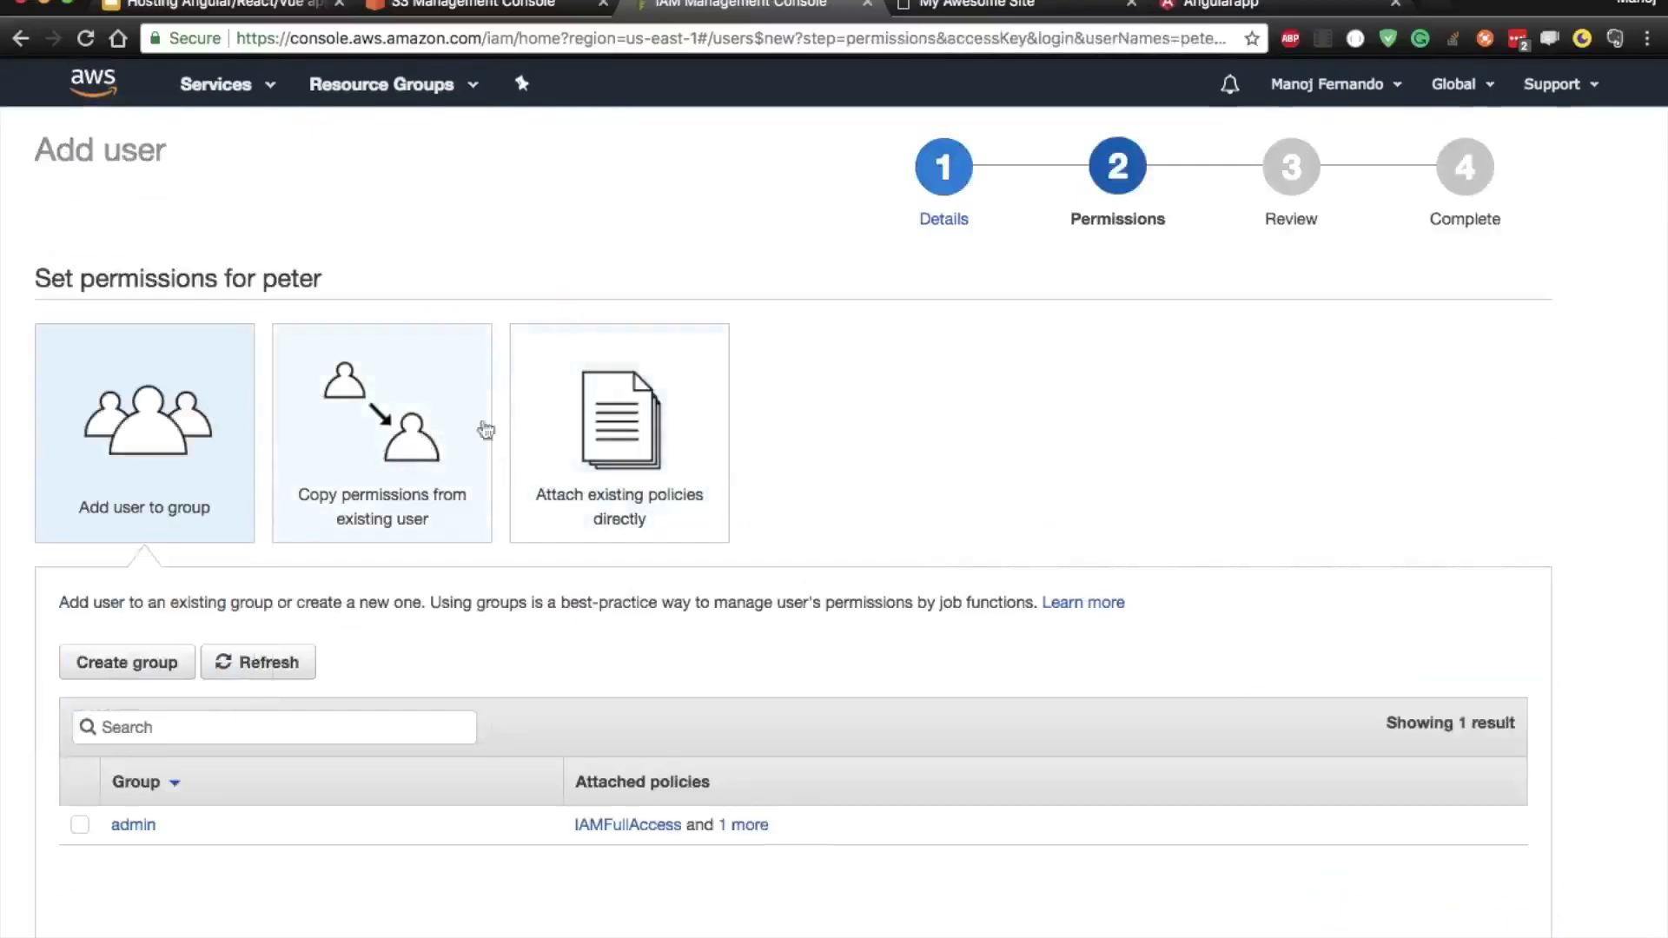
- Attach the customer managed policy restricted-s3-access directly to the new user and create the user
left_click(641, 486)
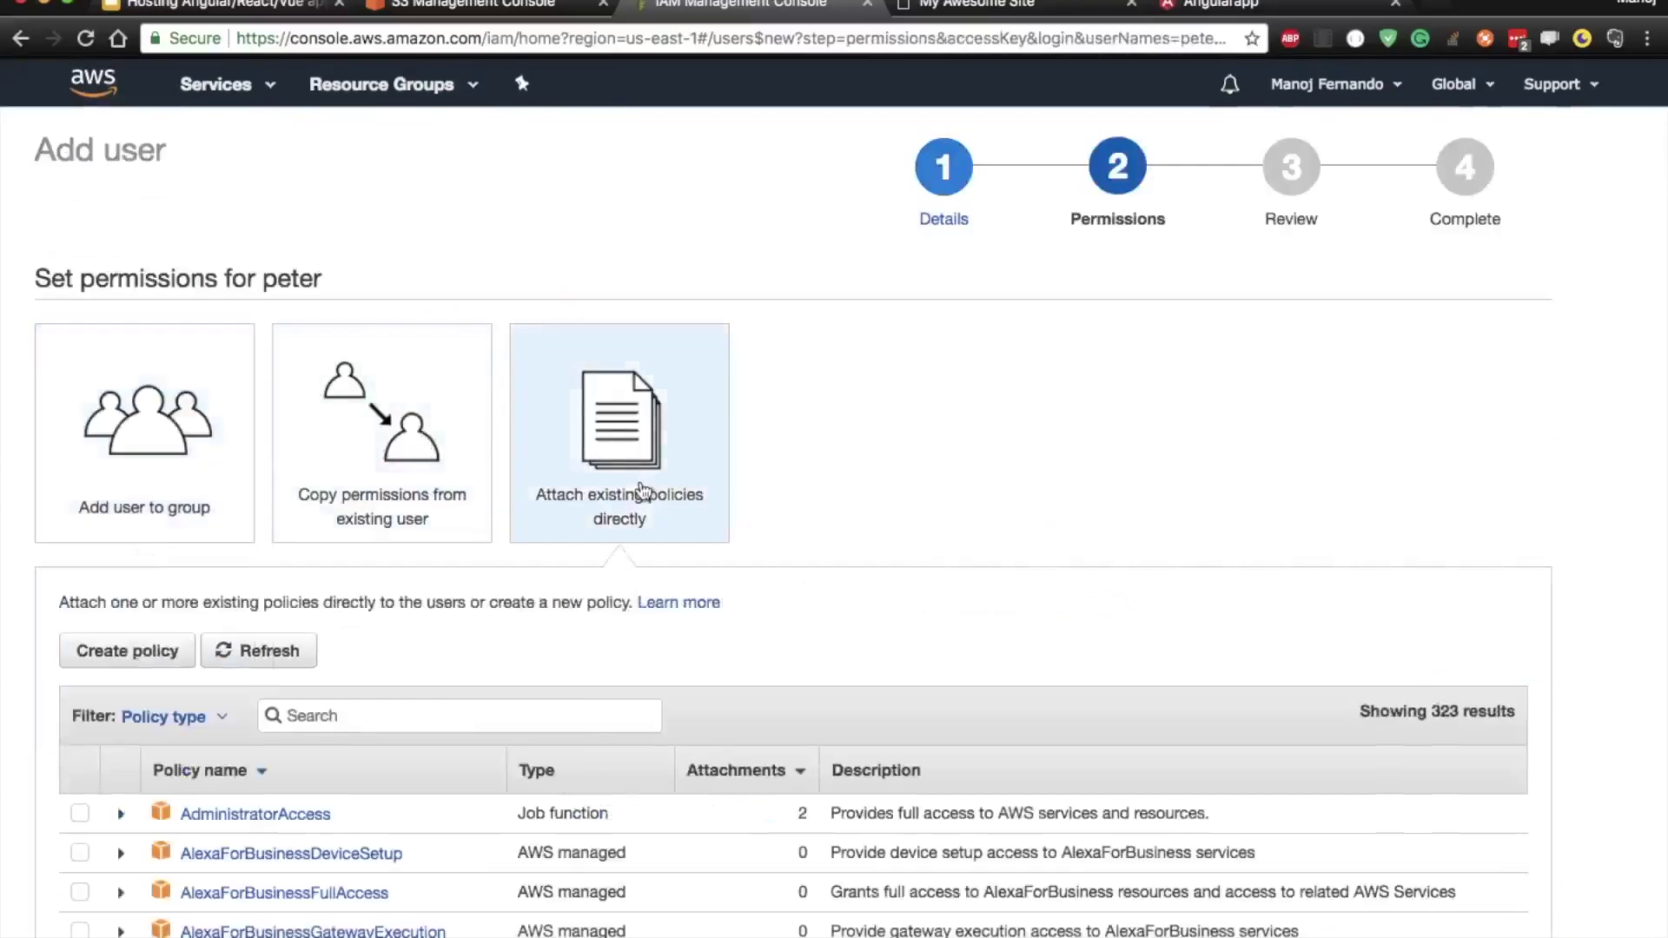
scroll(240, 647, "down", 1)
scroll(240, 647, "down", 5)
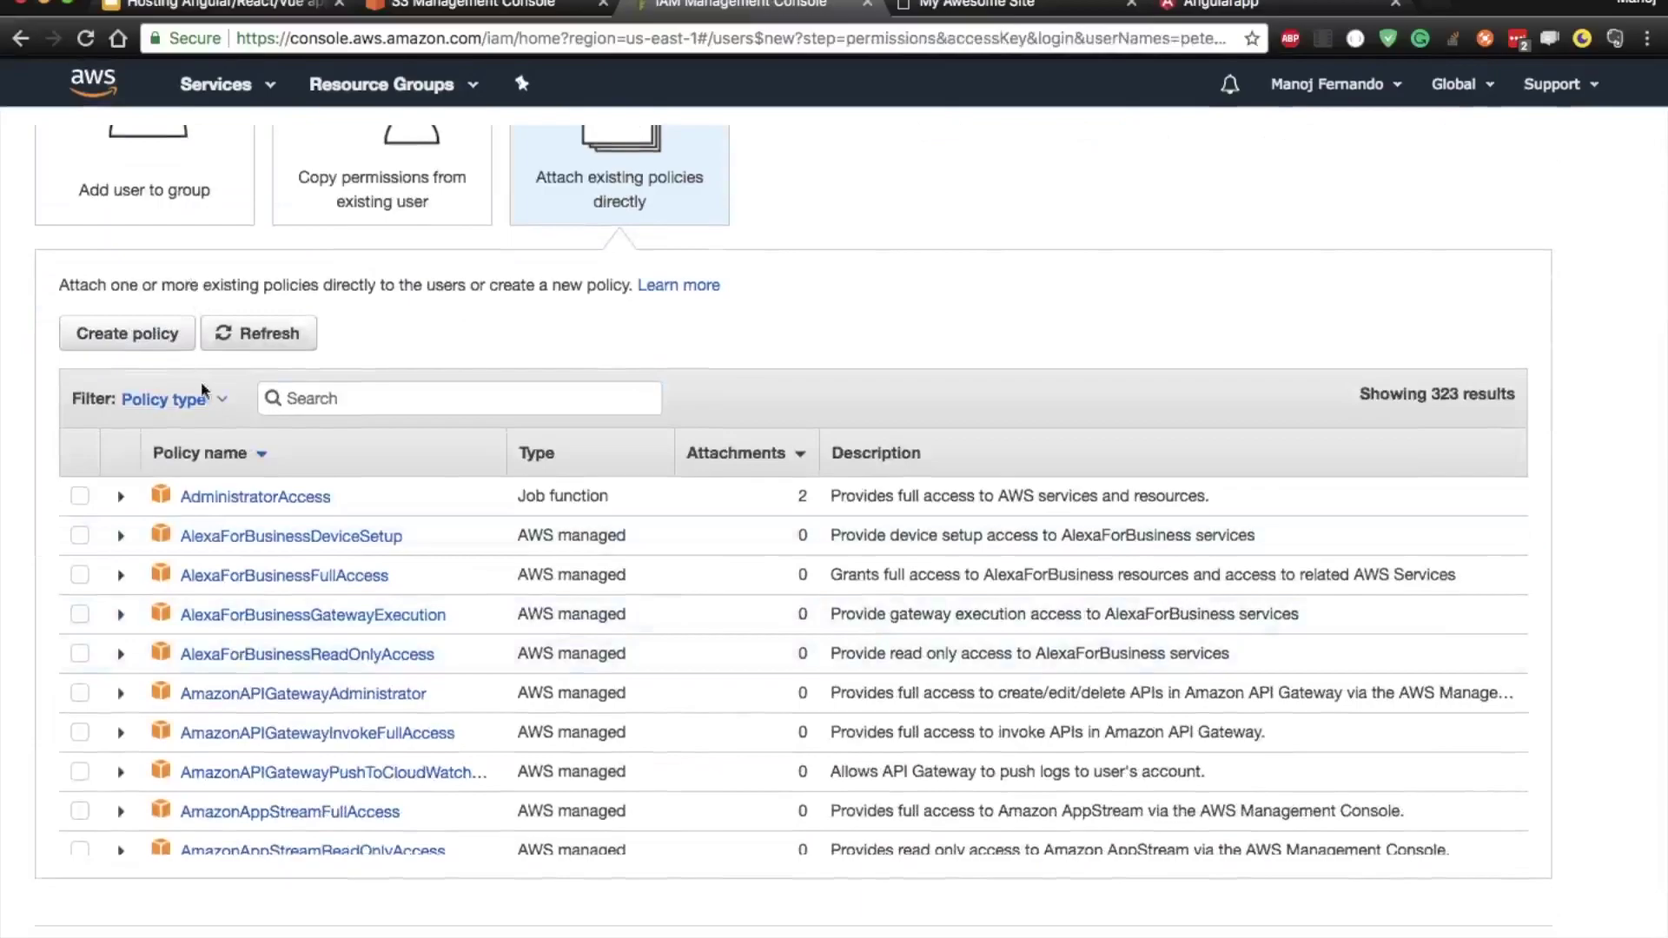
left_click(222, 403)
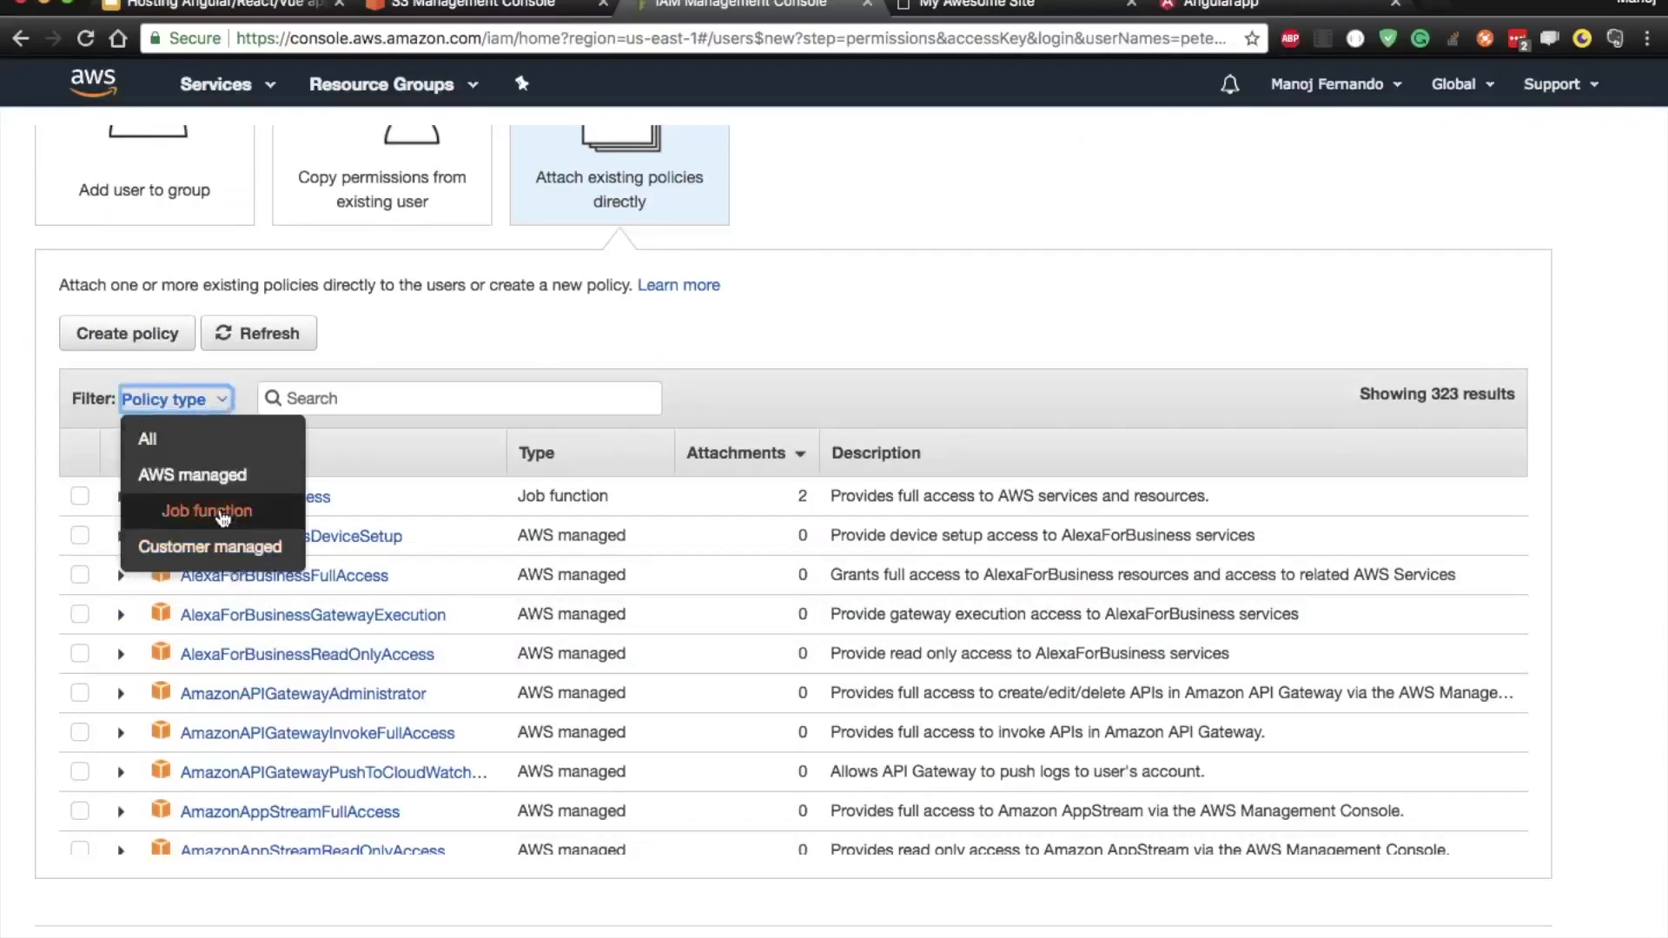
left_click(223, 550)
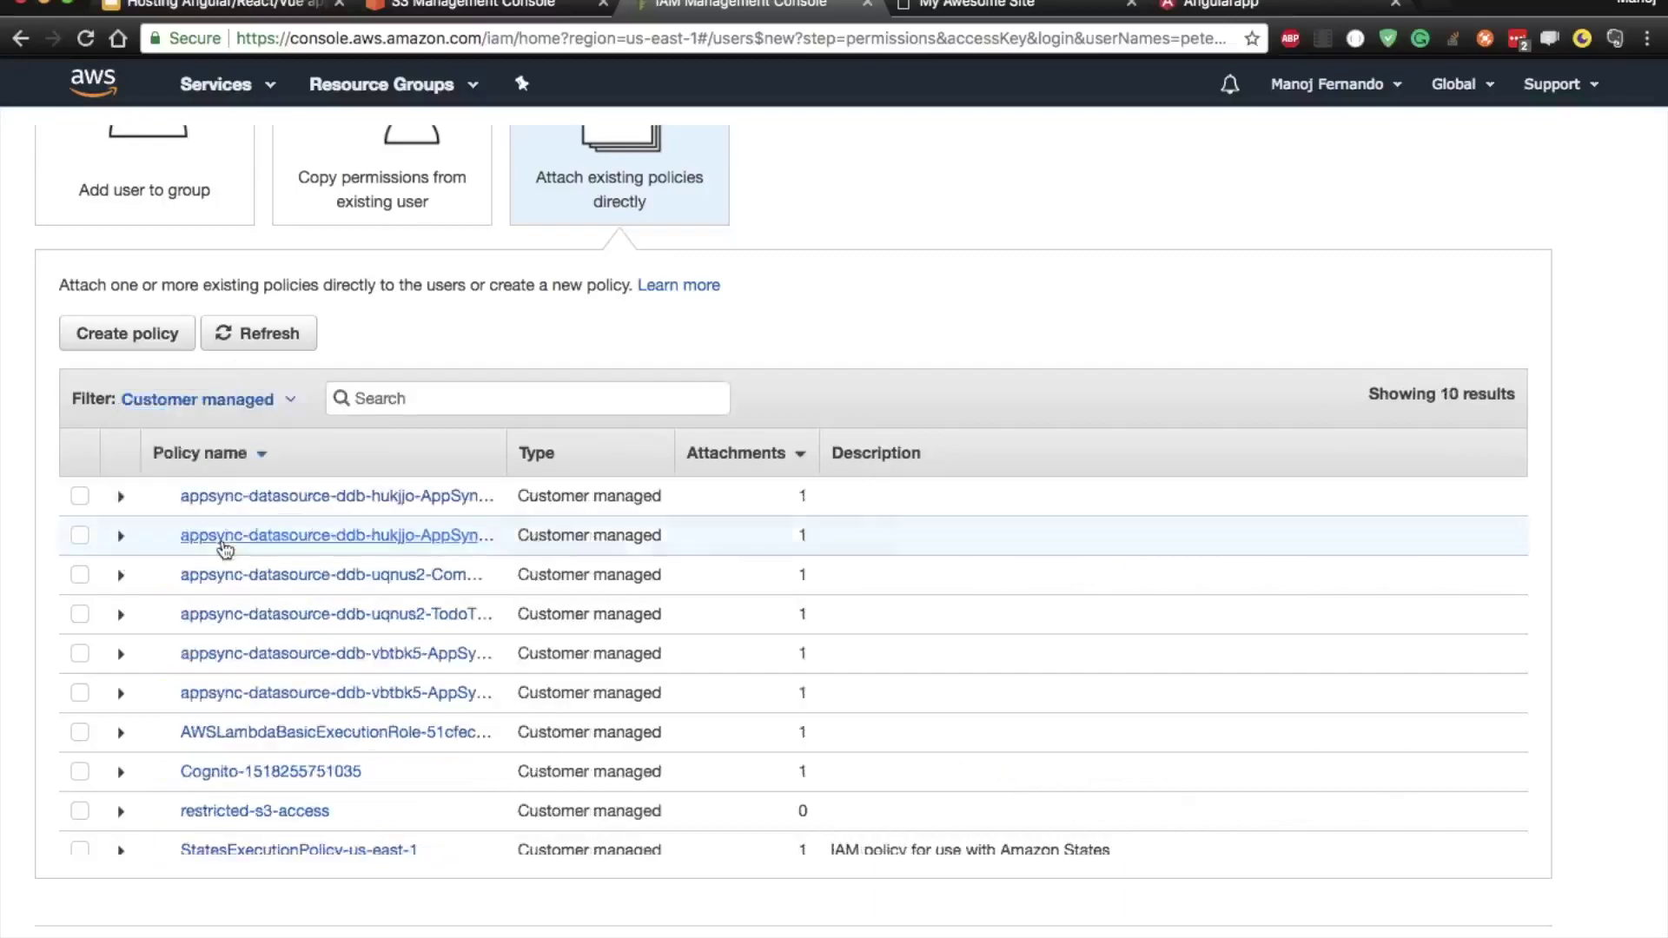
scroll(235, 826, "down", 2)
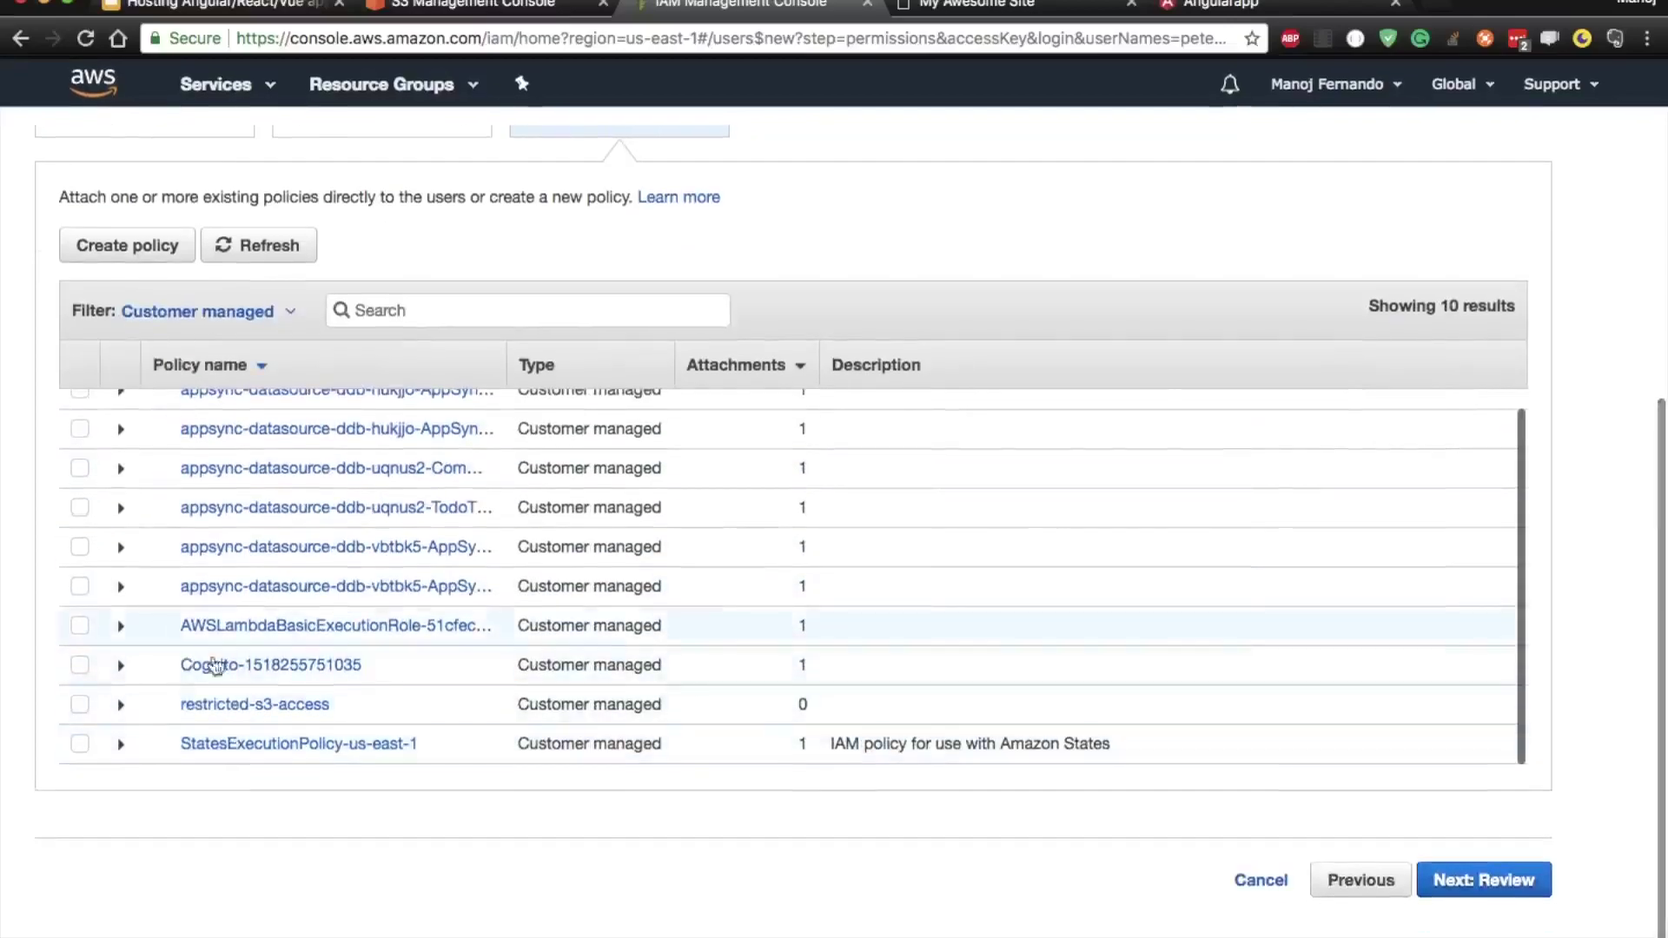
left_click(81, 707)
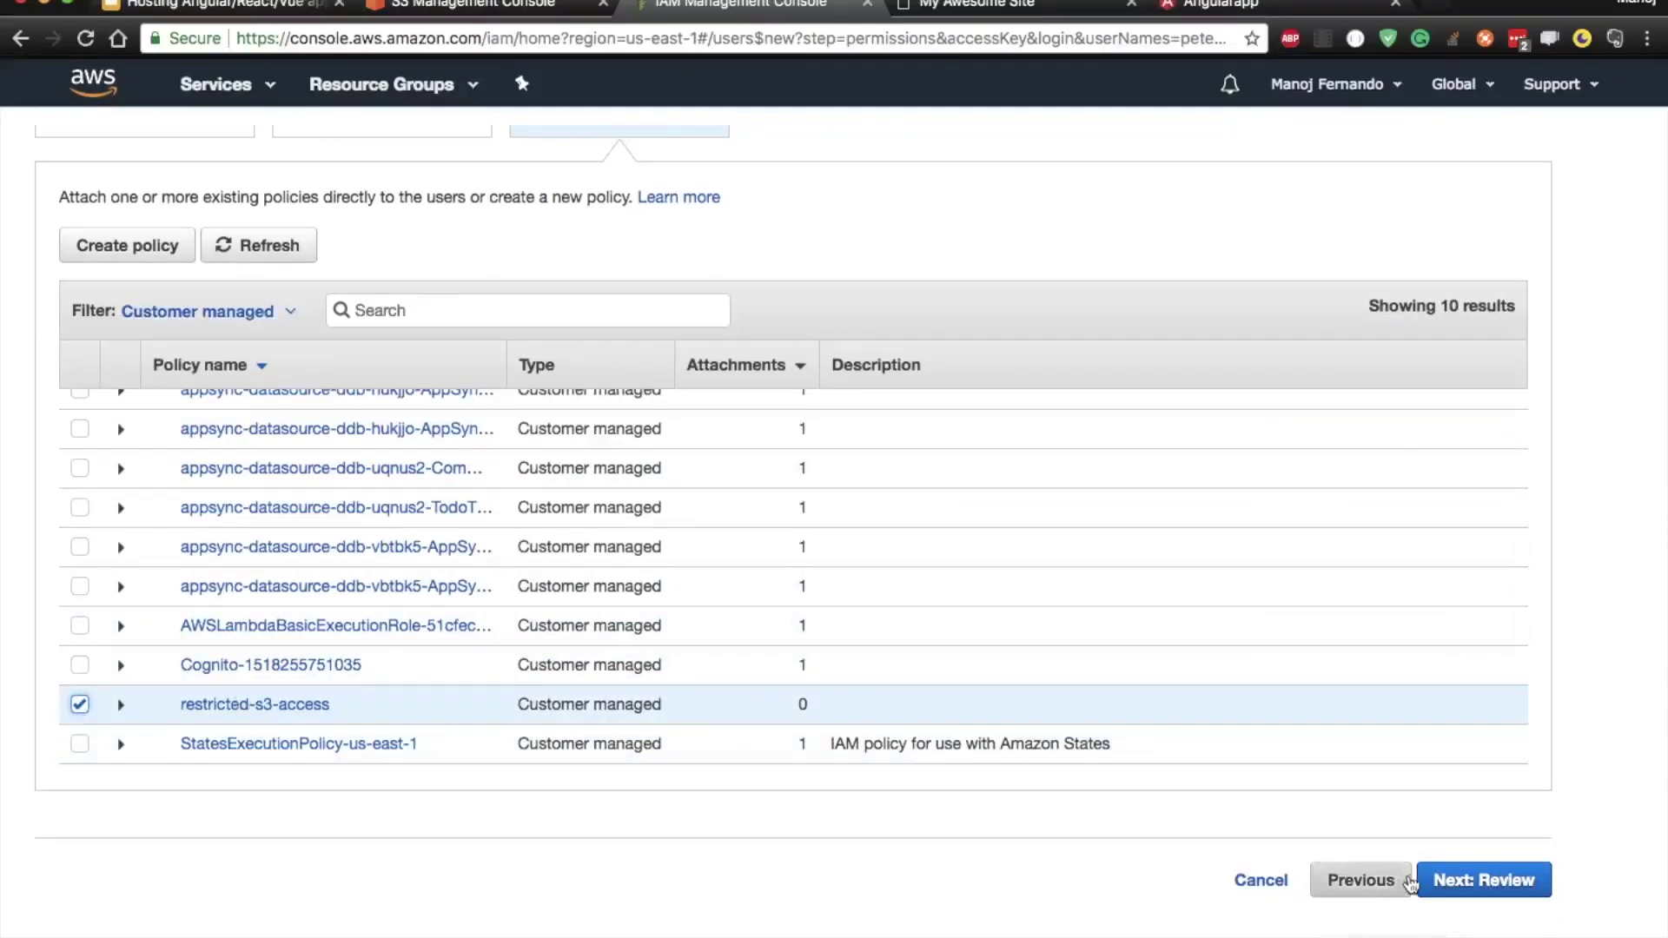
left_click(1474, 886)
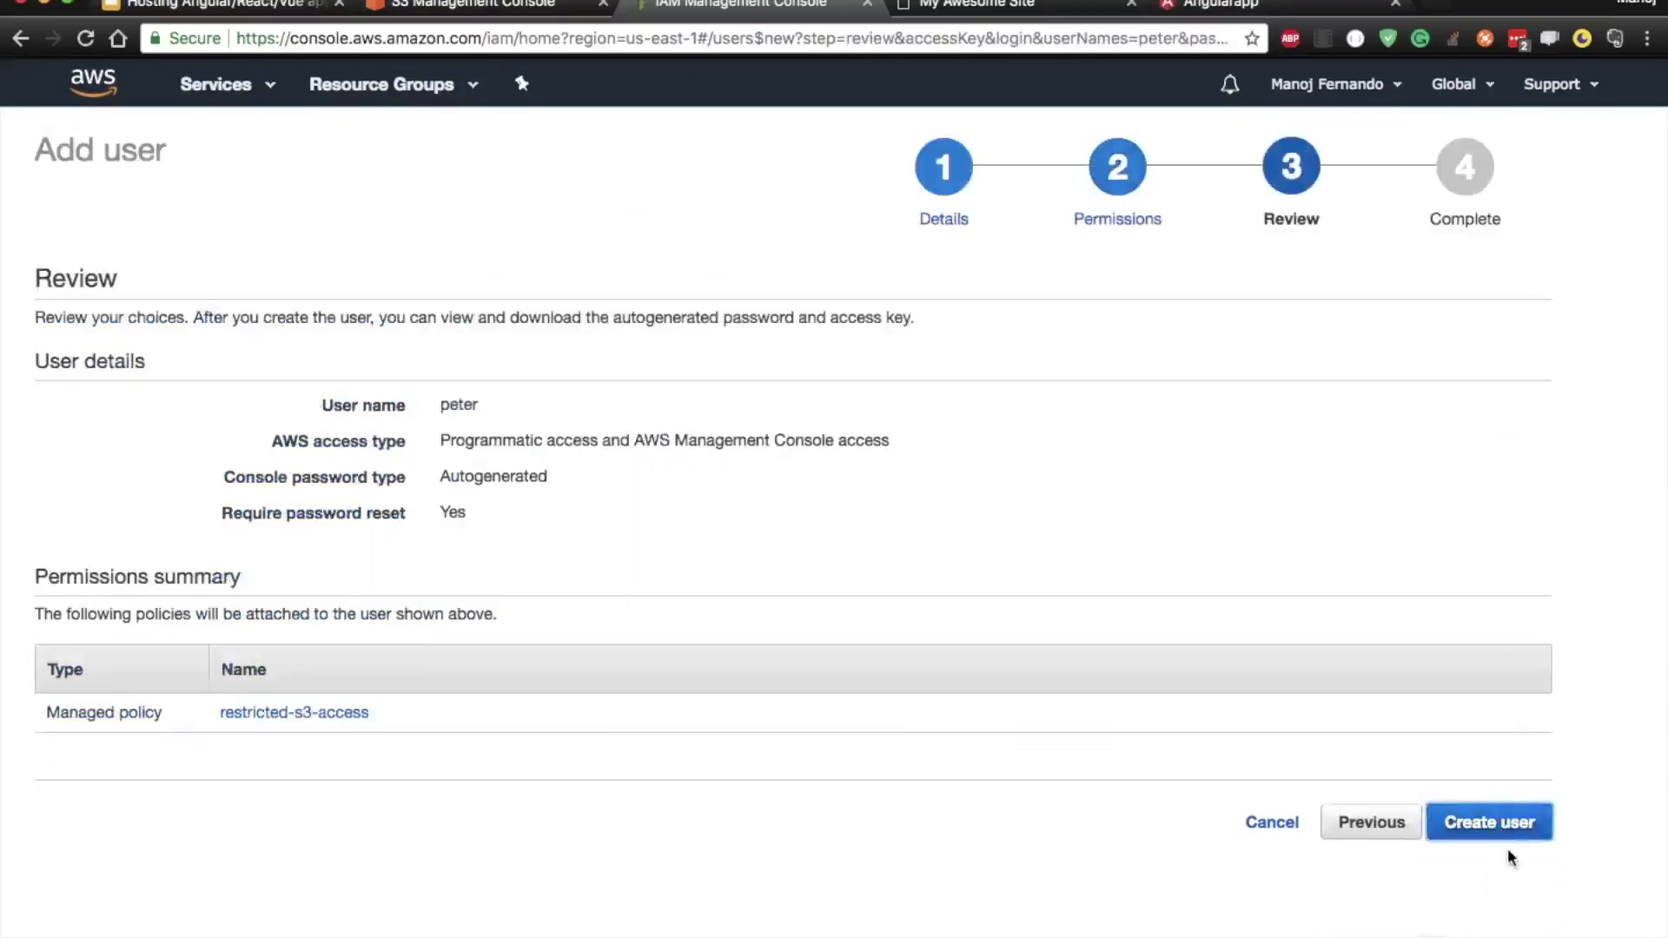
left_click(1503, 821)
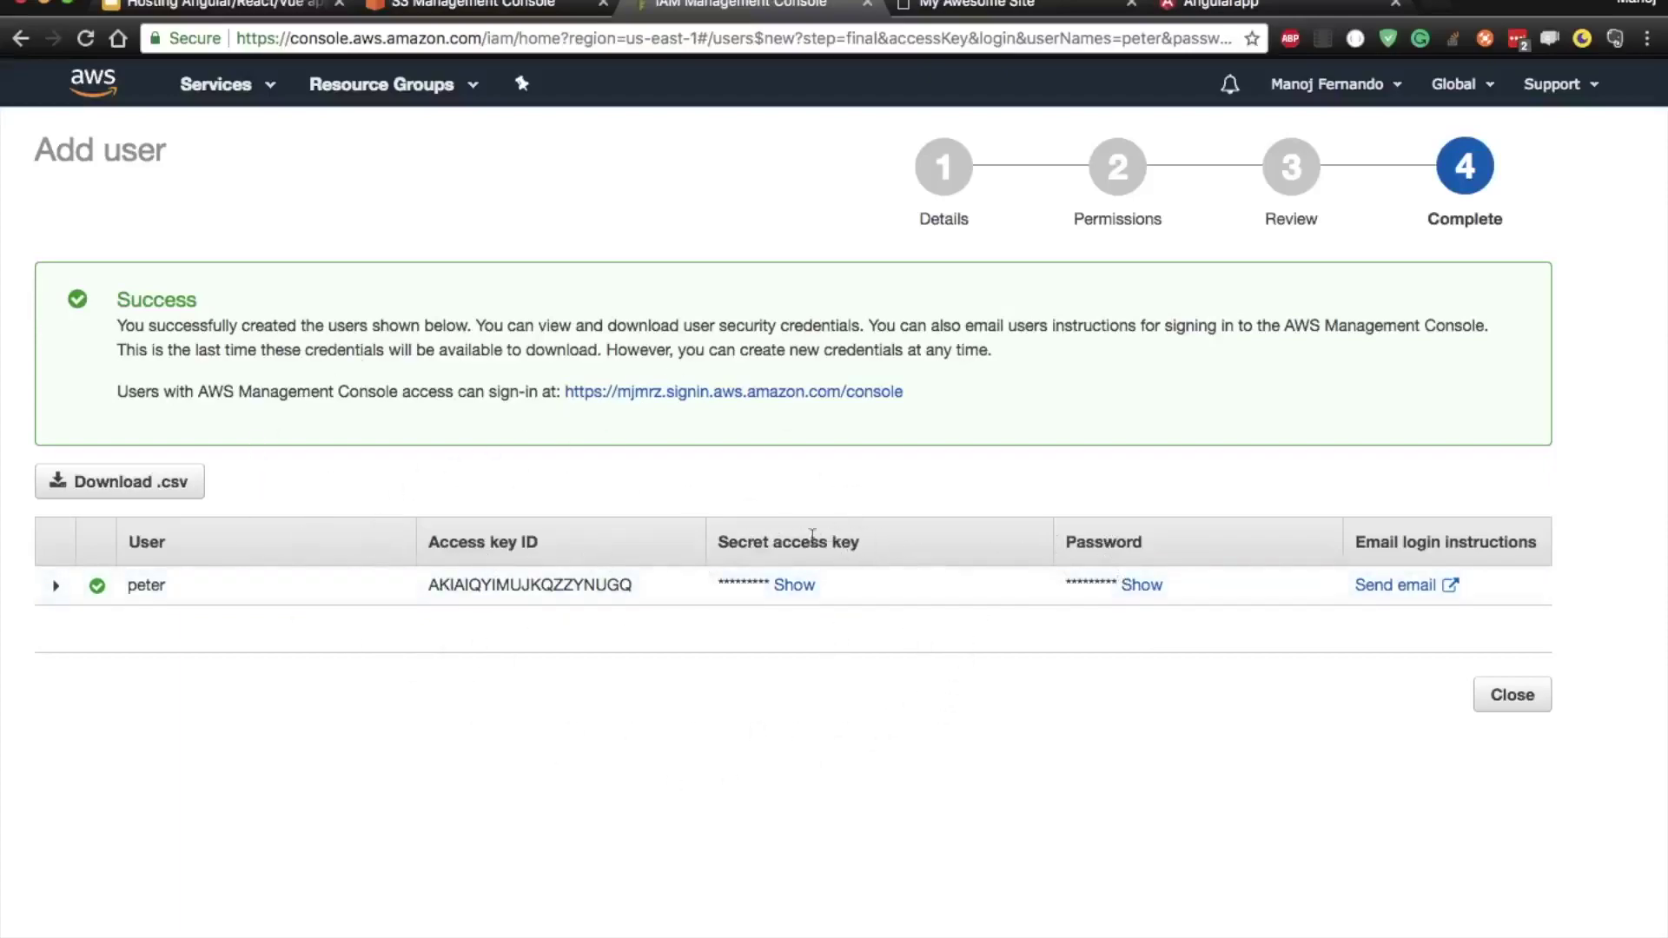
- Download the new user's credentials as a CSV file, and reveal and copy the secret access key
left_click(168, 492)
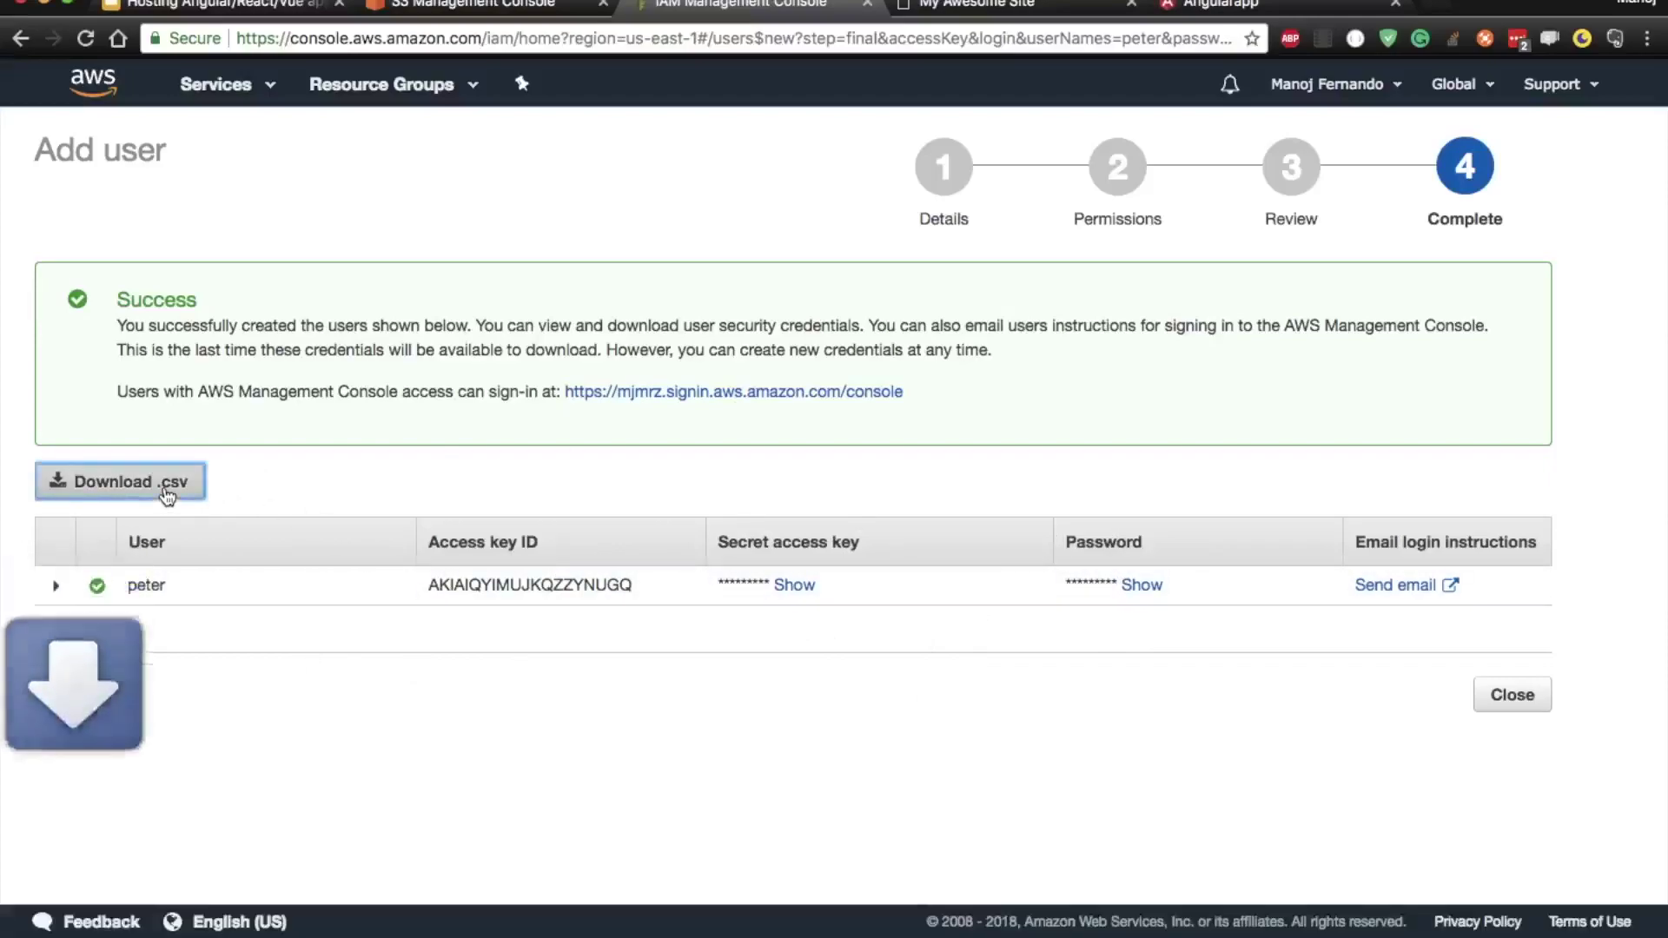
left_click(793, 591)
left_click(707, 735)
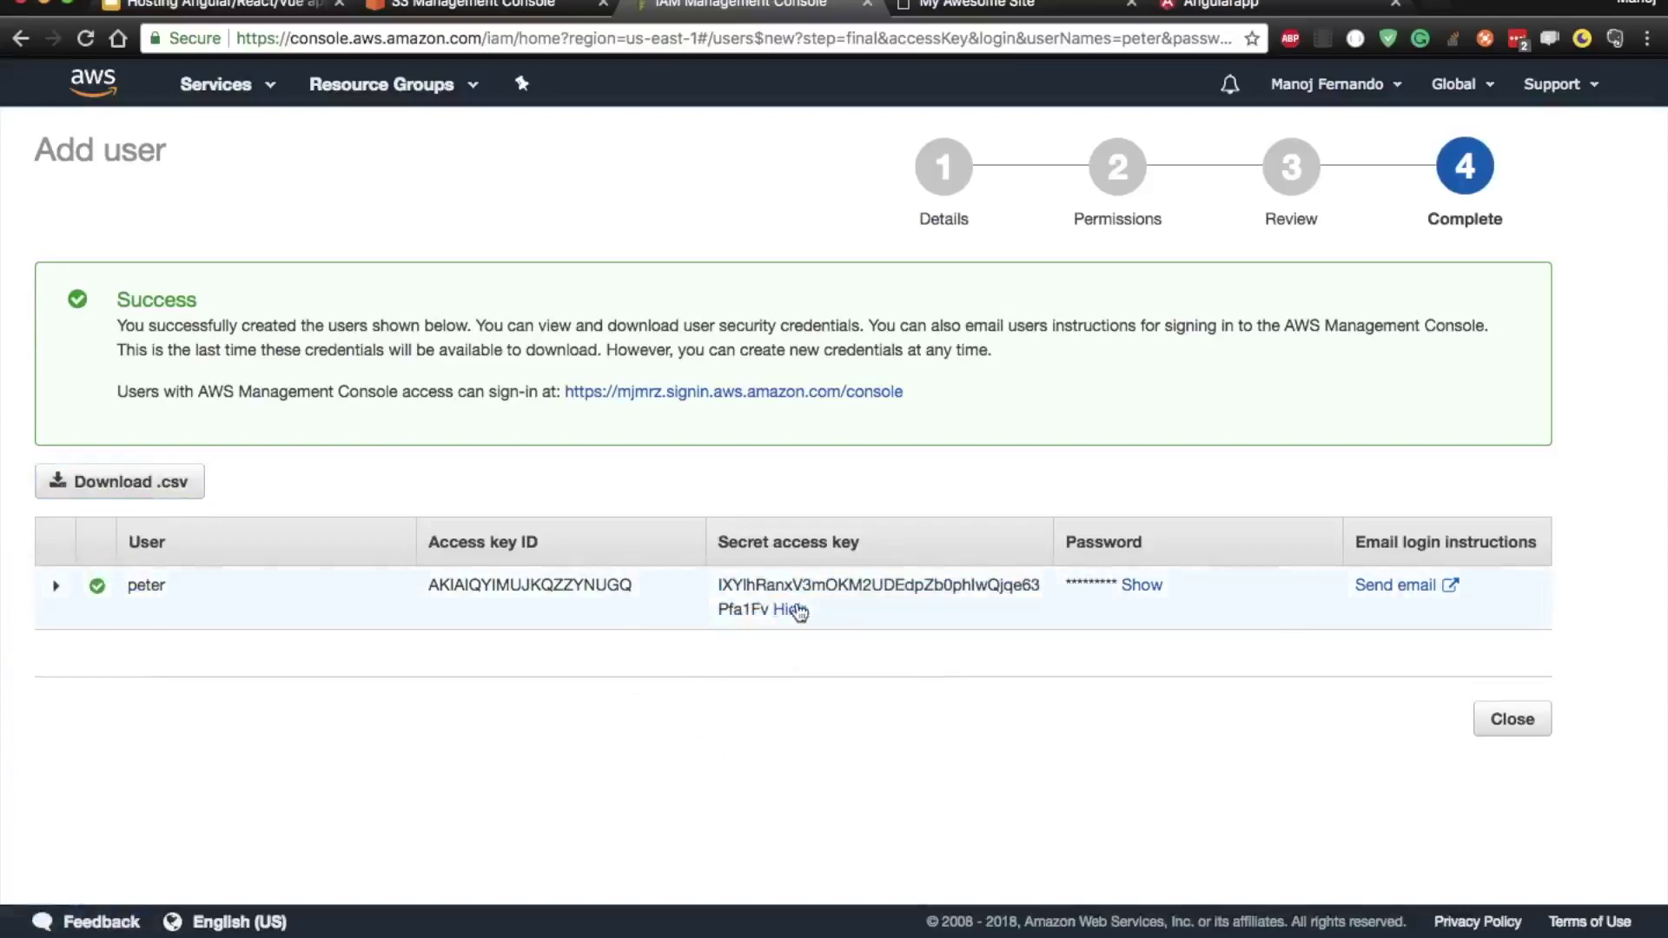
double_click(738, 594)
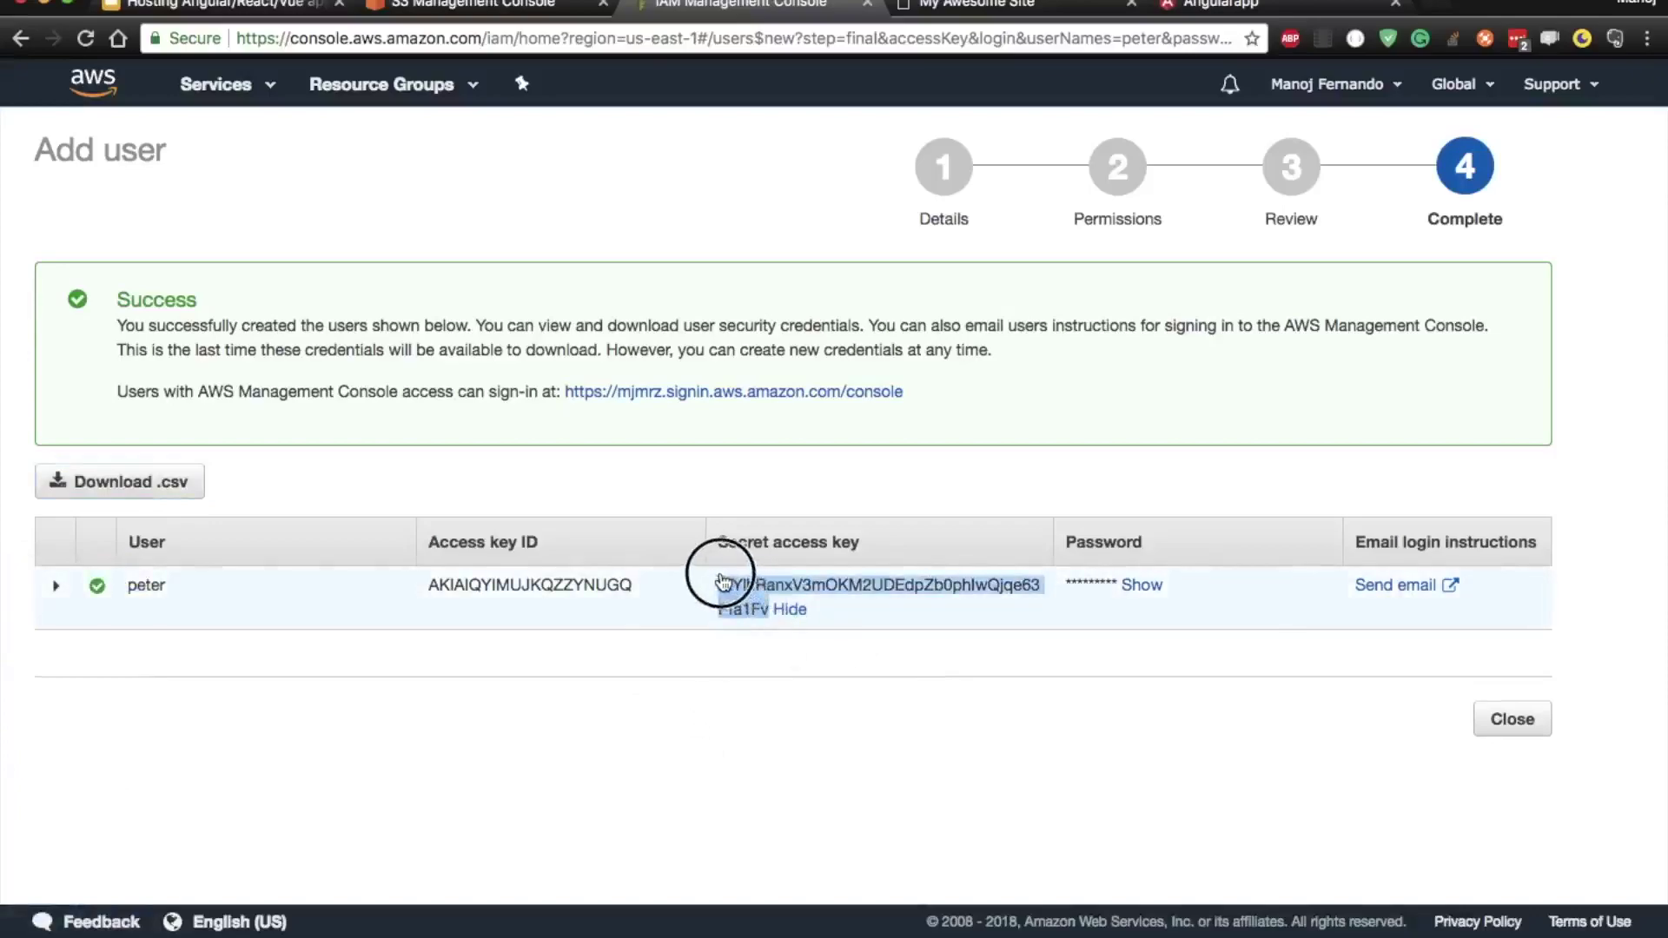
right_click(737, 594)
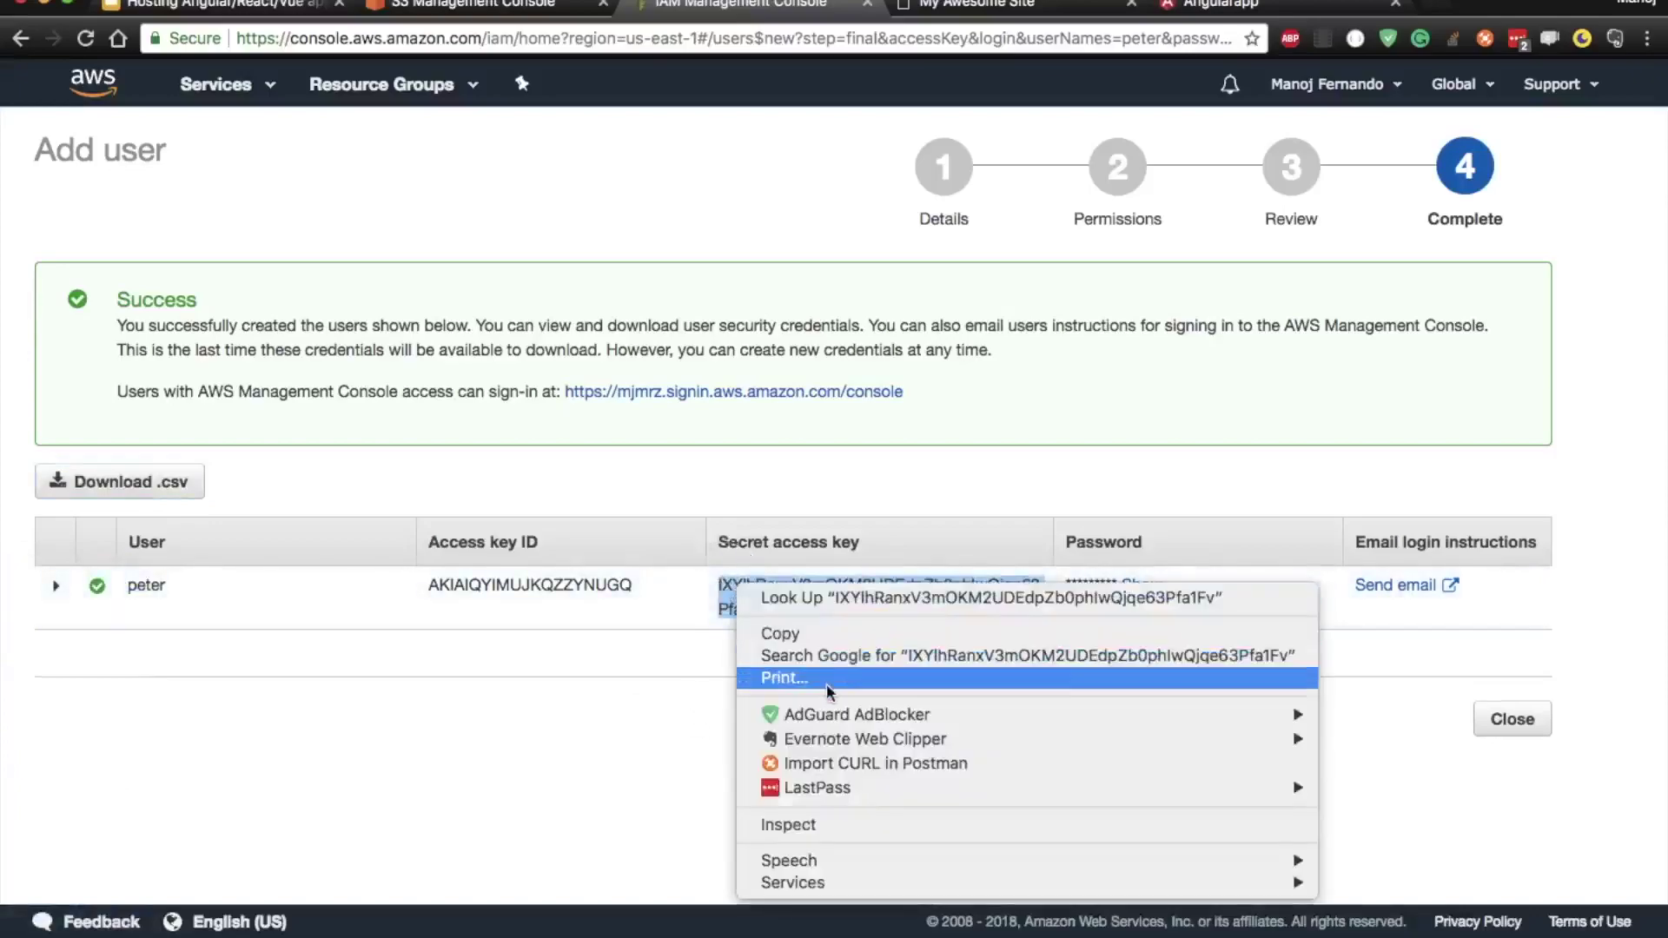
left_click(804, 634)
- Switch to Visual Studio Code and create a file named credz in the root of the EPISODE2 workspace
mouse_move(630, 928)
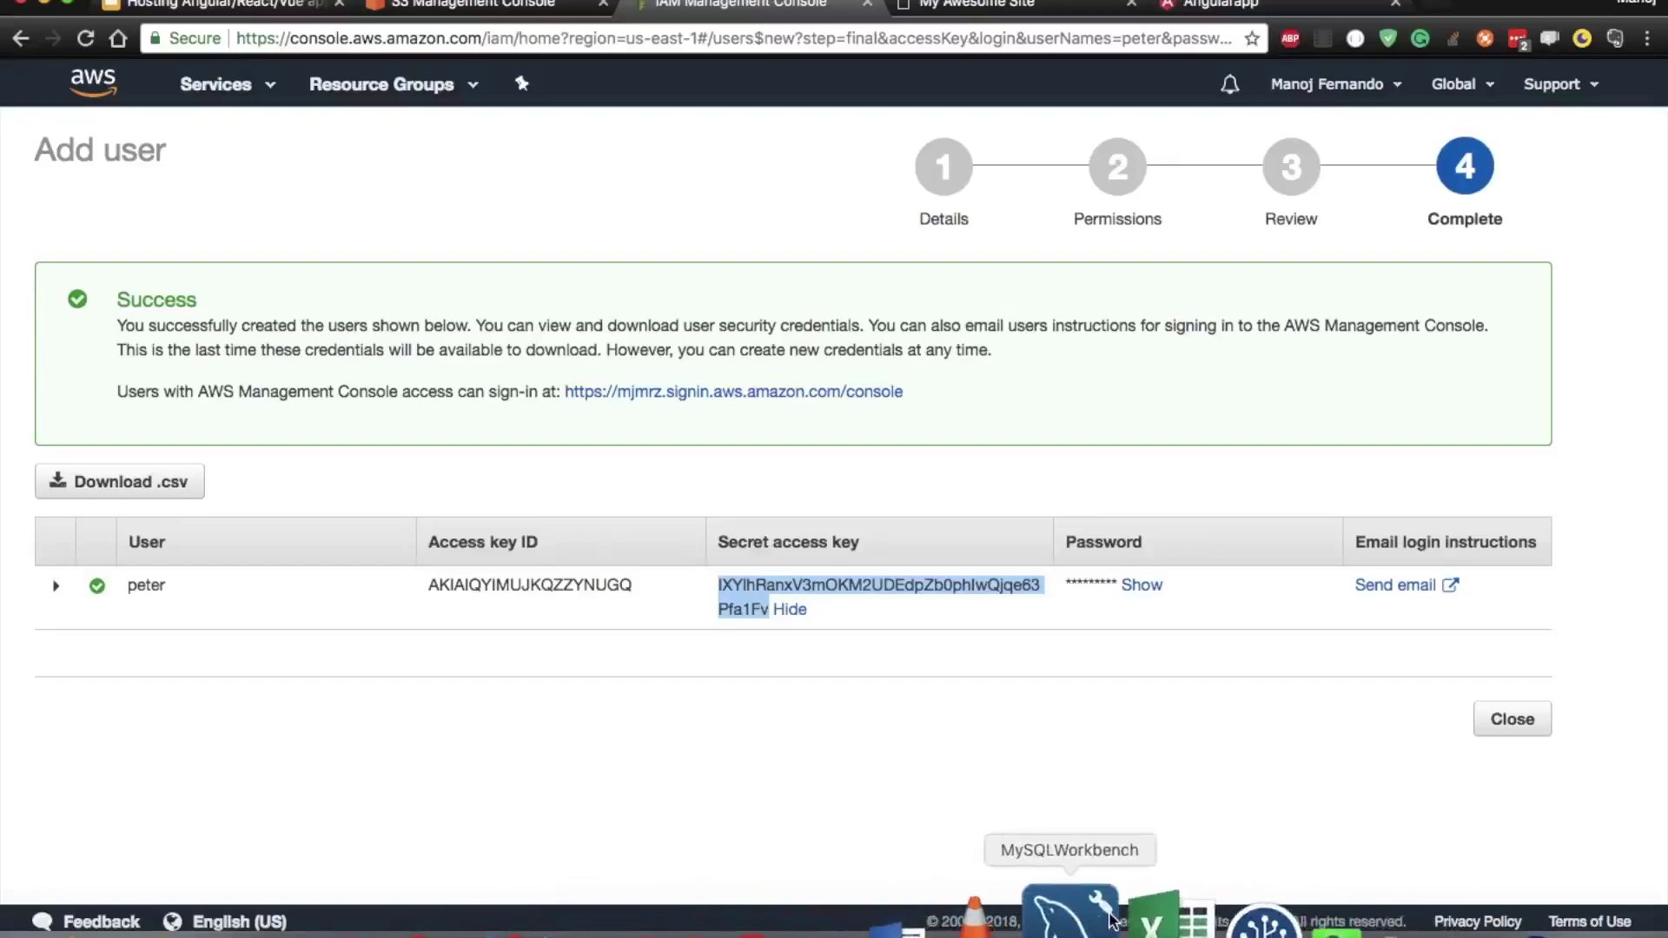
mouse_move(1434, 934)
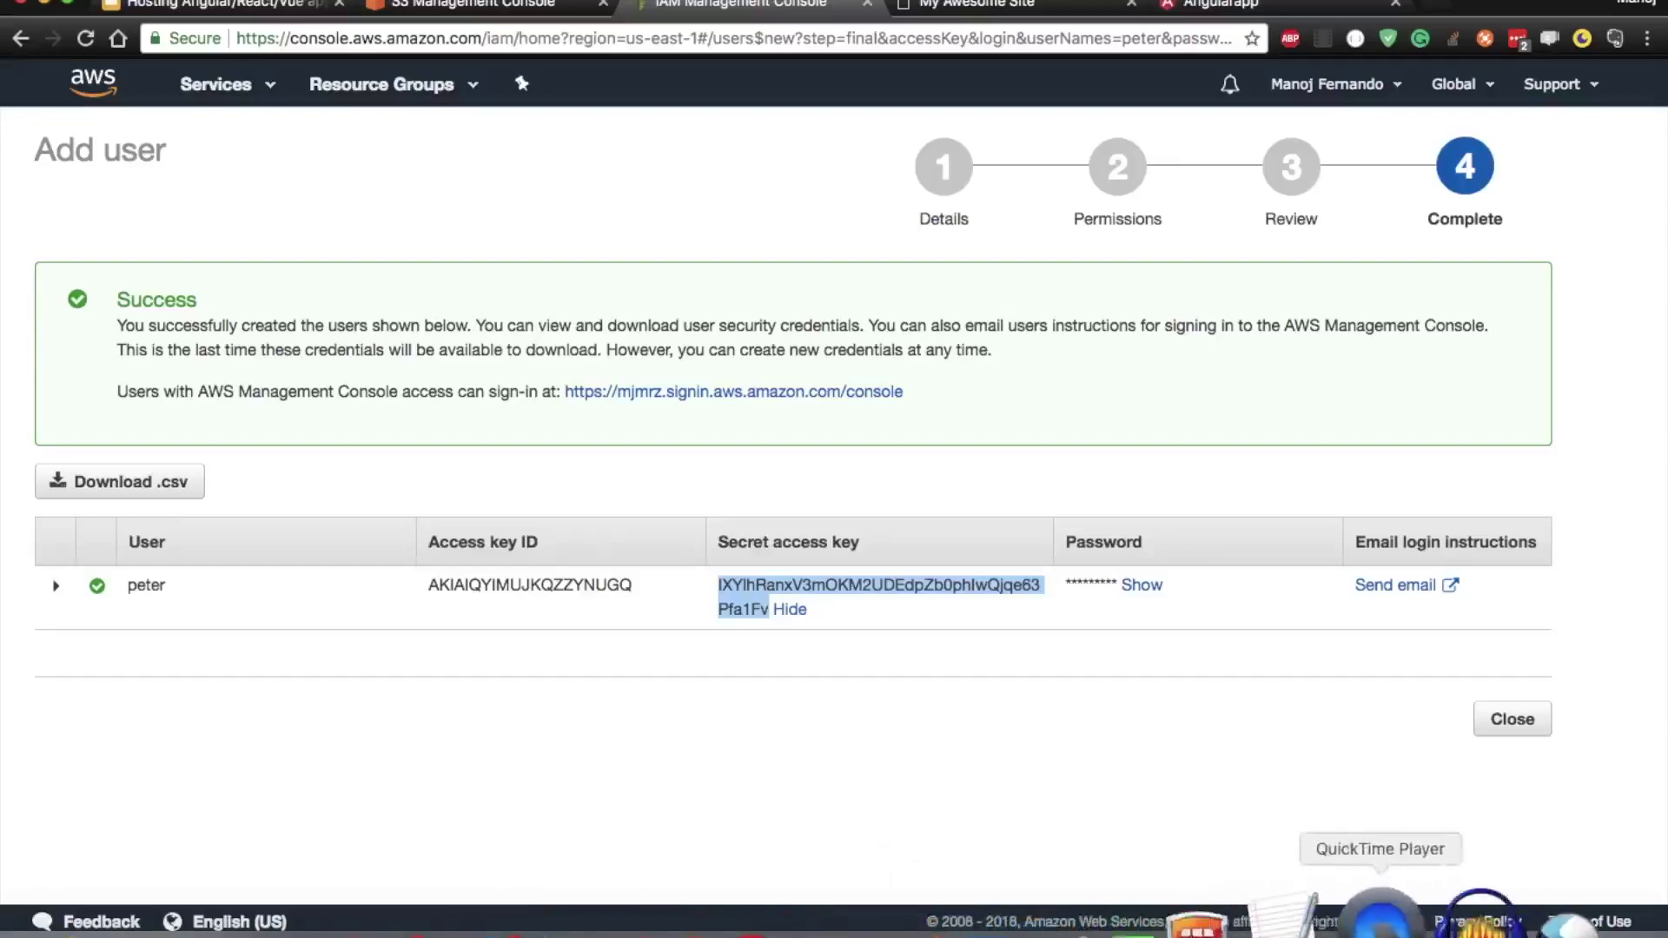
left_click(860, 919)
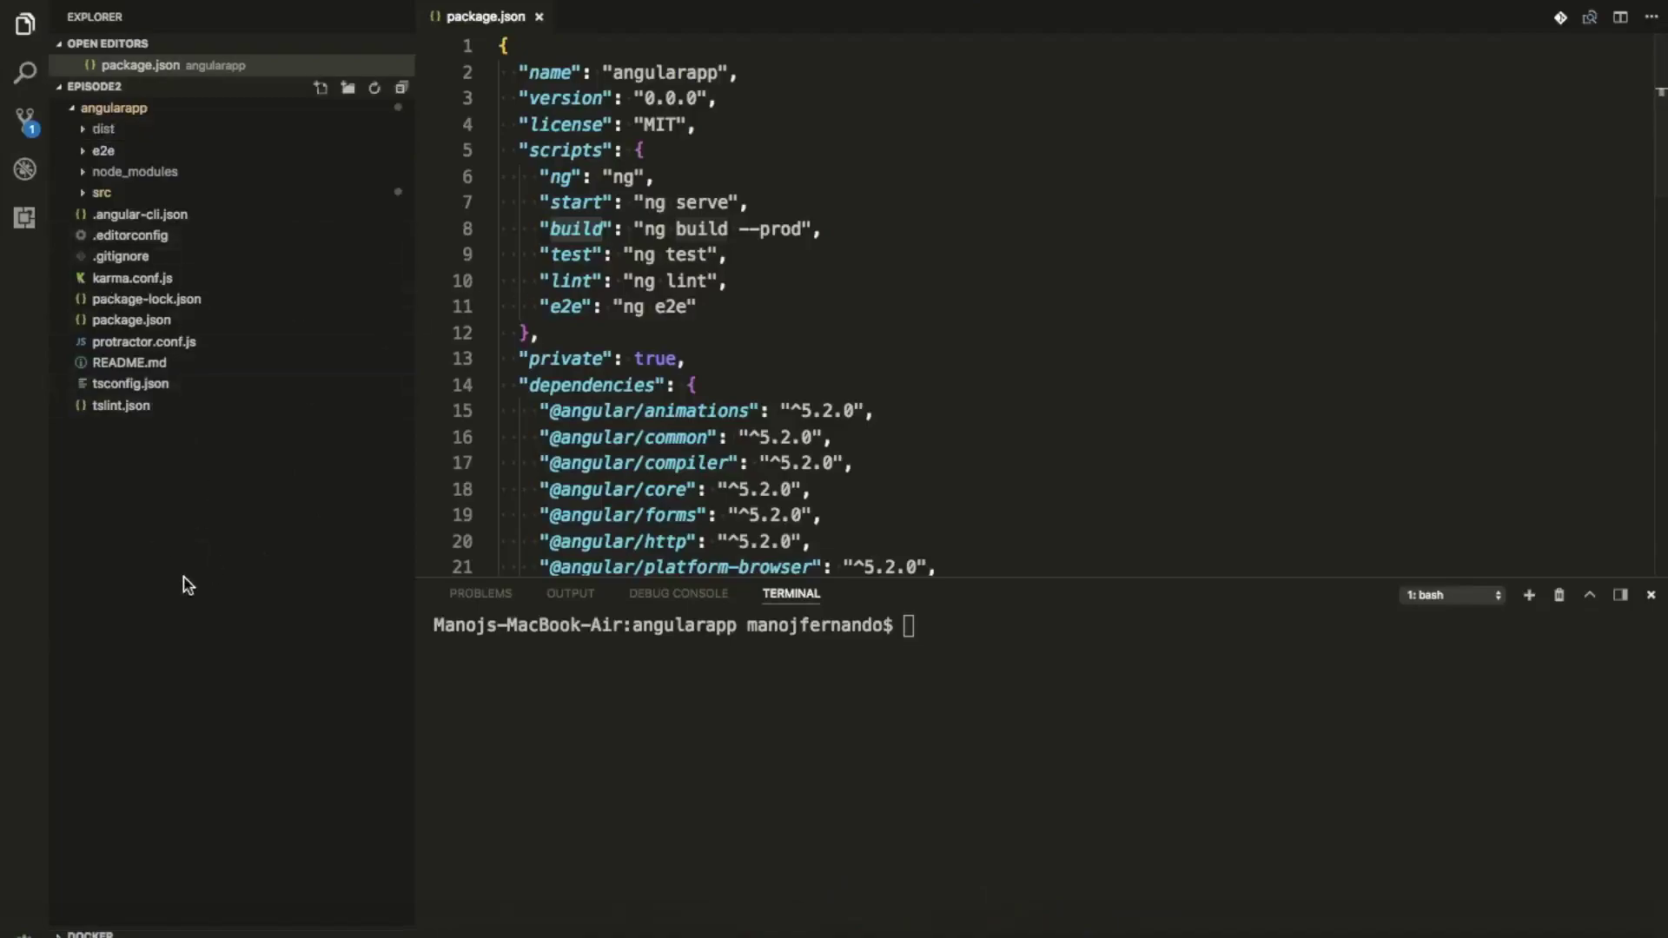
right_click(152, 480)
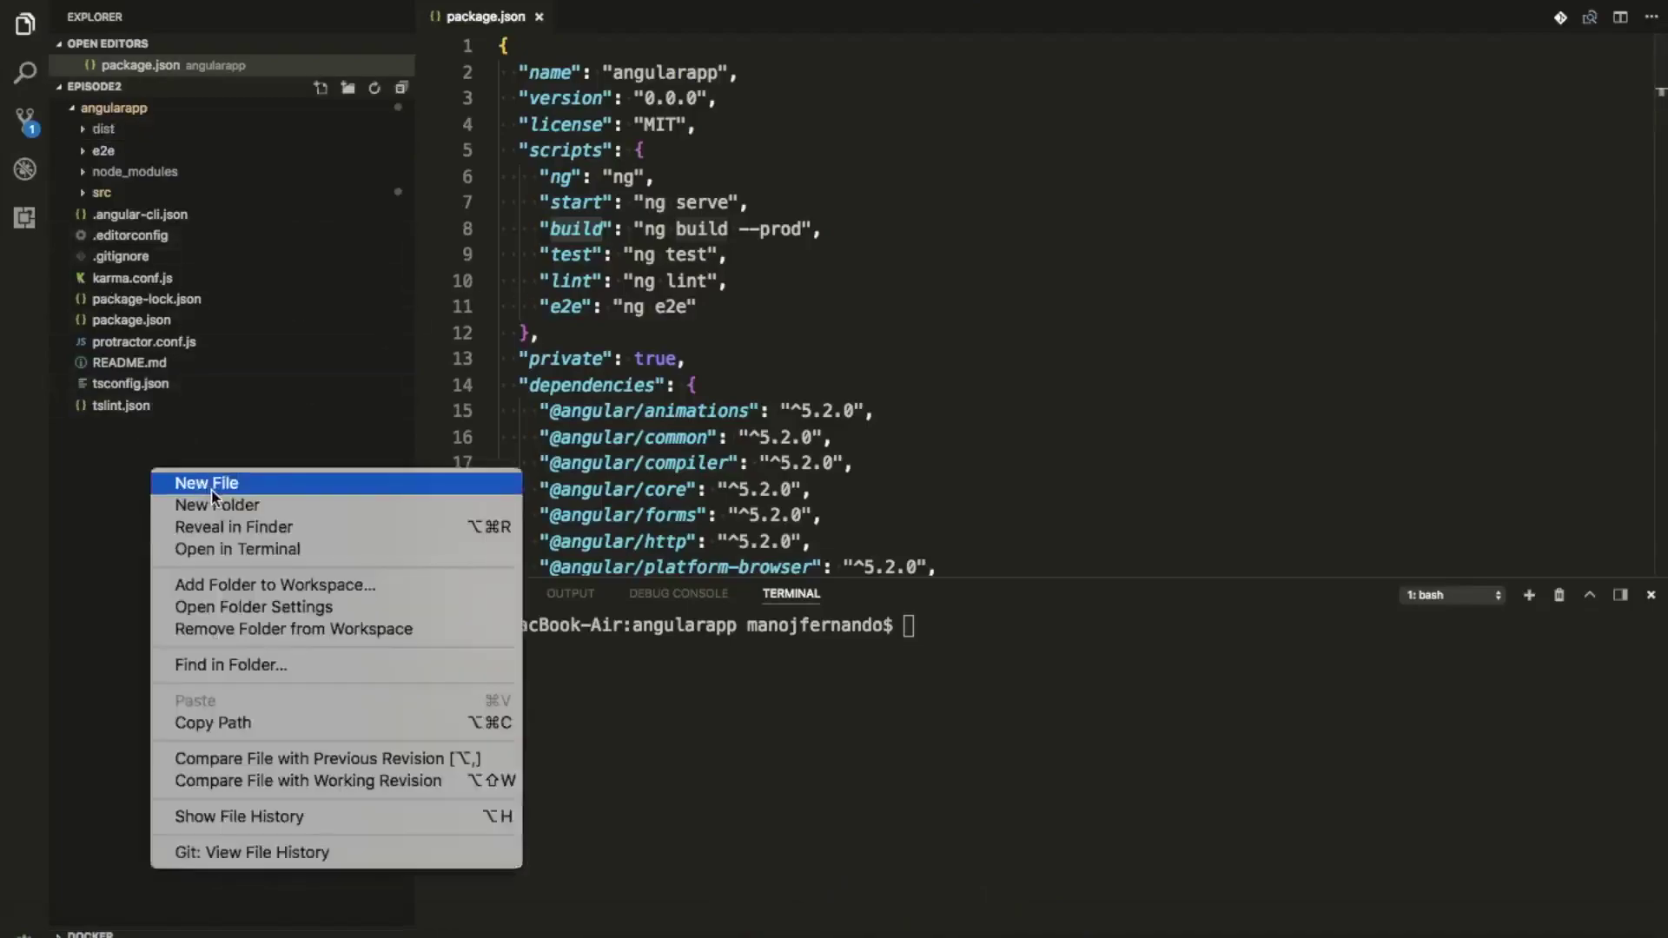
left_click(210, 487)
type("credz")
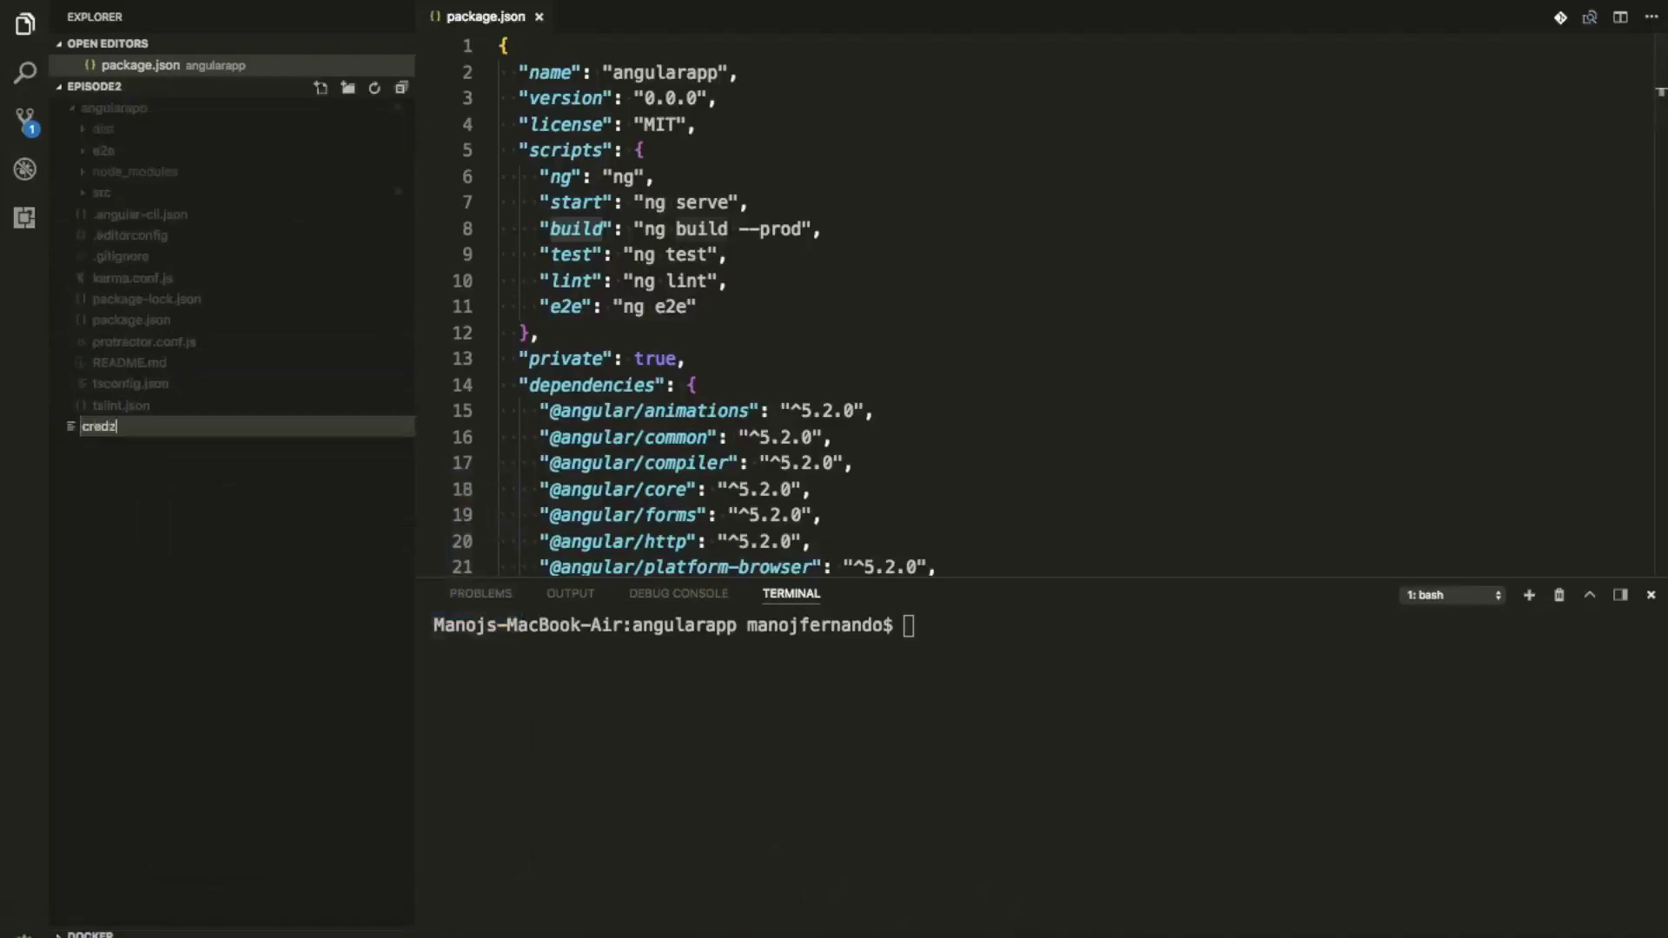
key("Return")
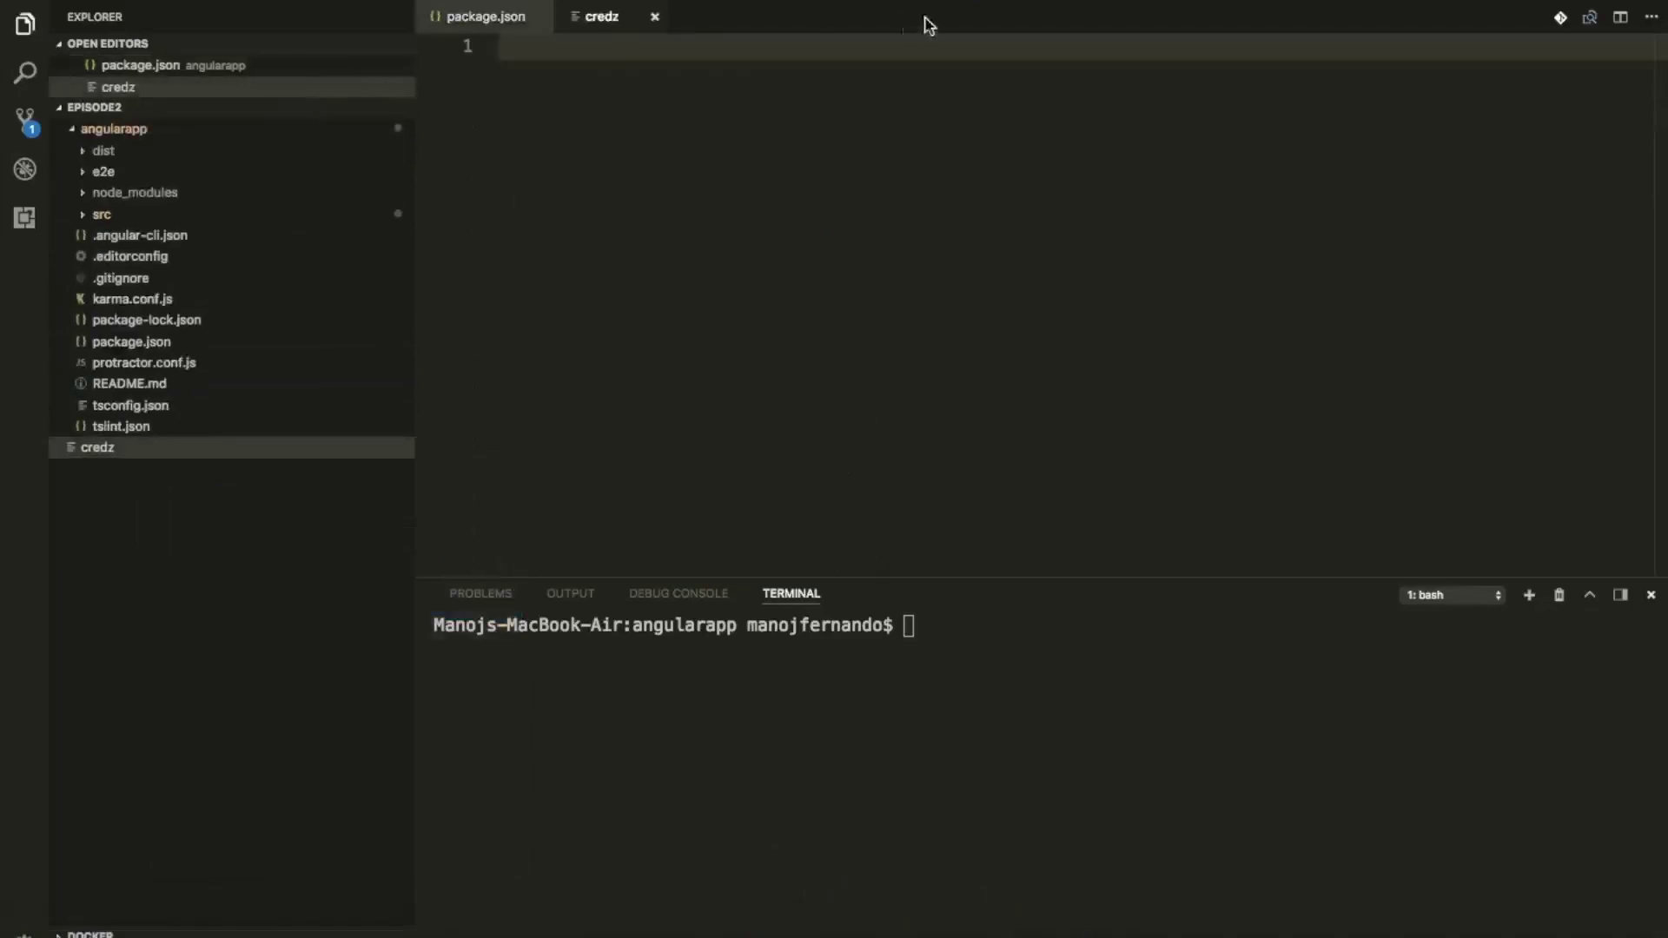
- Paste the secret access key into the credz file, followed by a blank line
key("super+v")
key("Return")
key("Return")
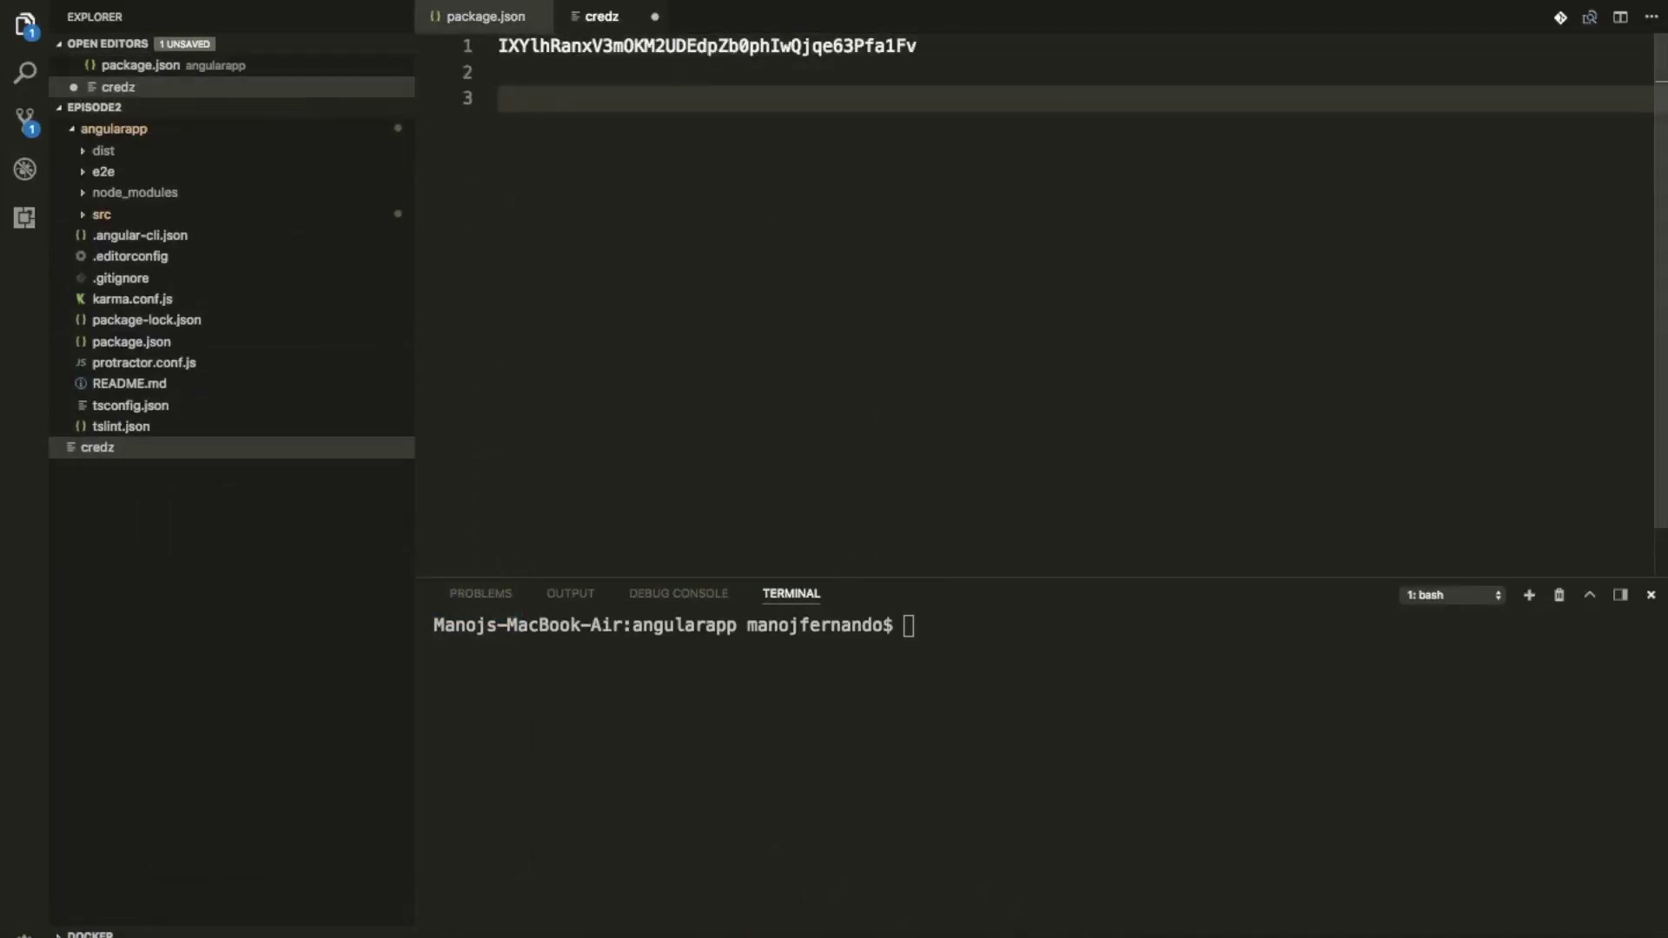
- Copy the user's access key ID from the IAM console into credz after the label access id, and return to the console
key("super+Tab")
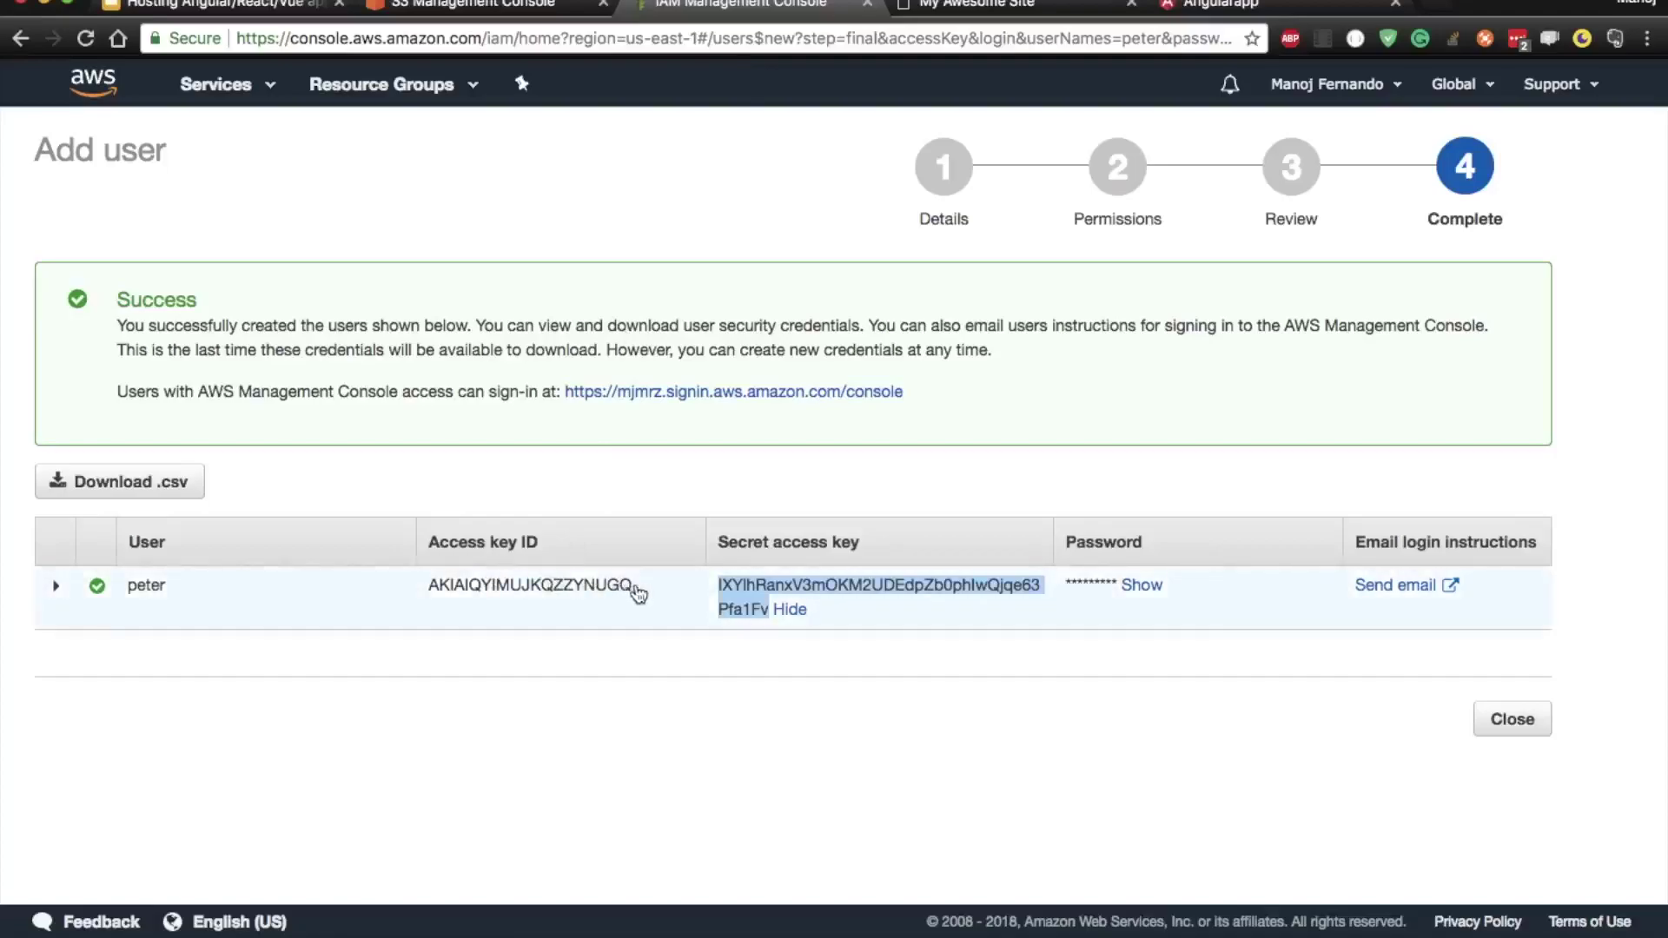
left_click_drag(636, 586, 443, 579)
key("super+c")
key("super+Tab")
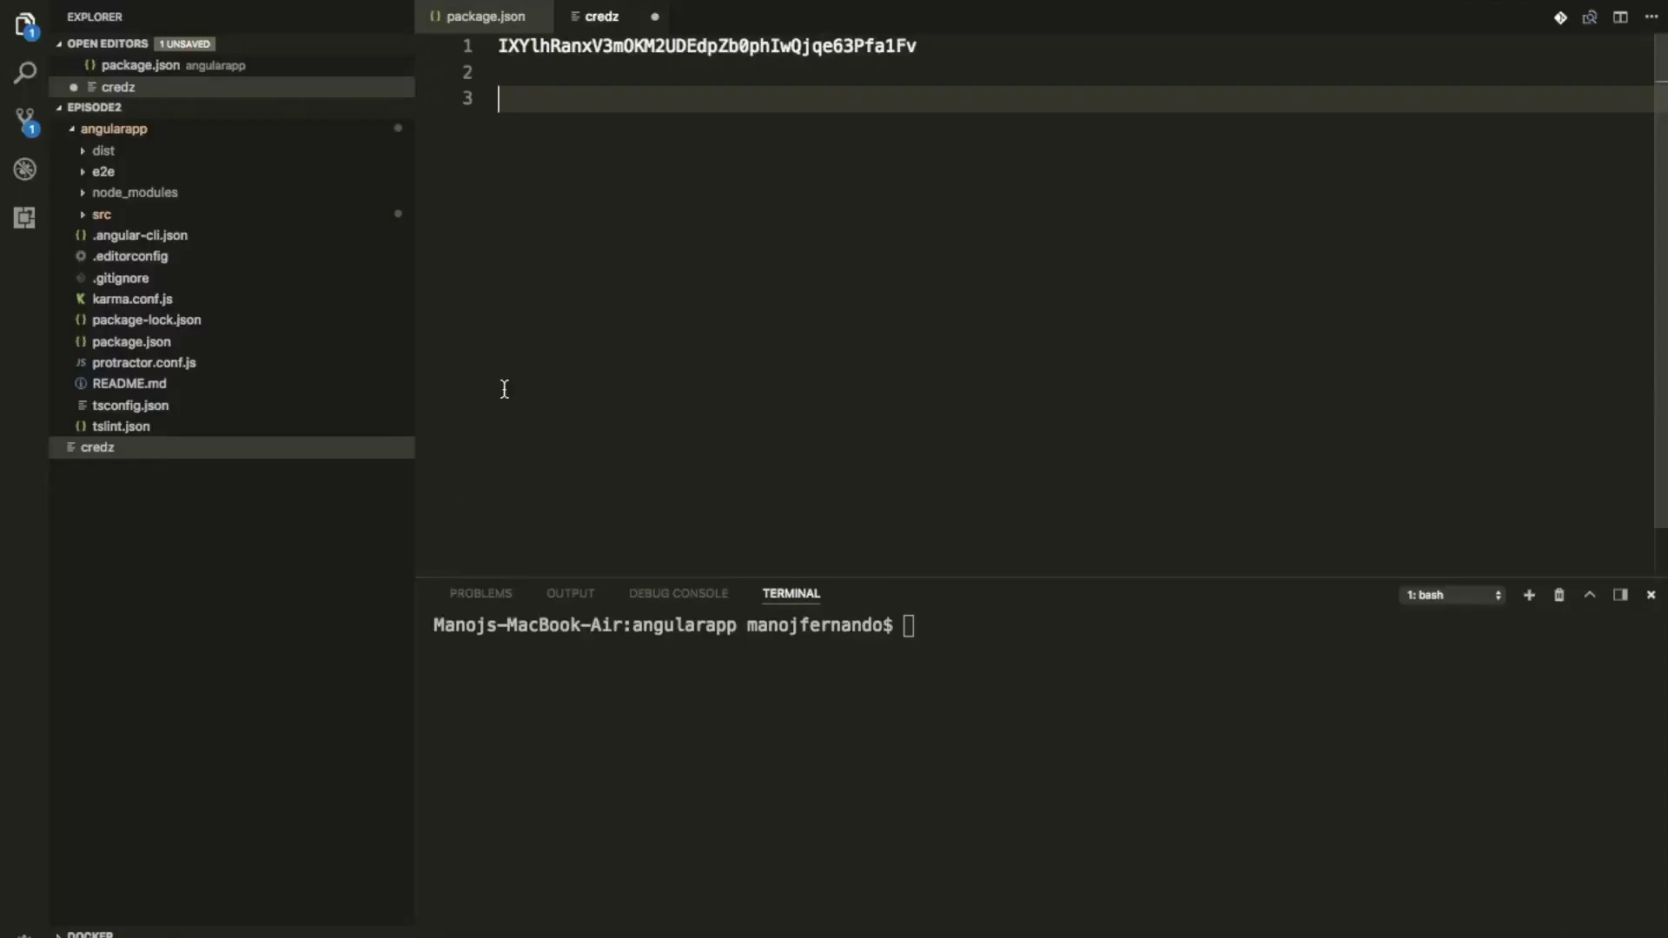
type("access id")
key("super+v")
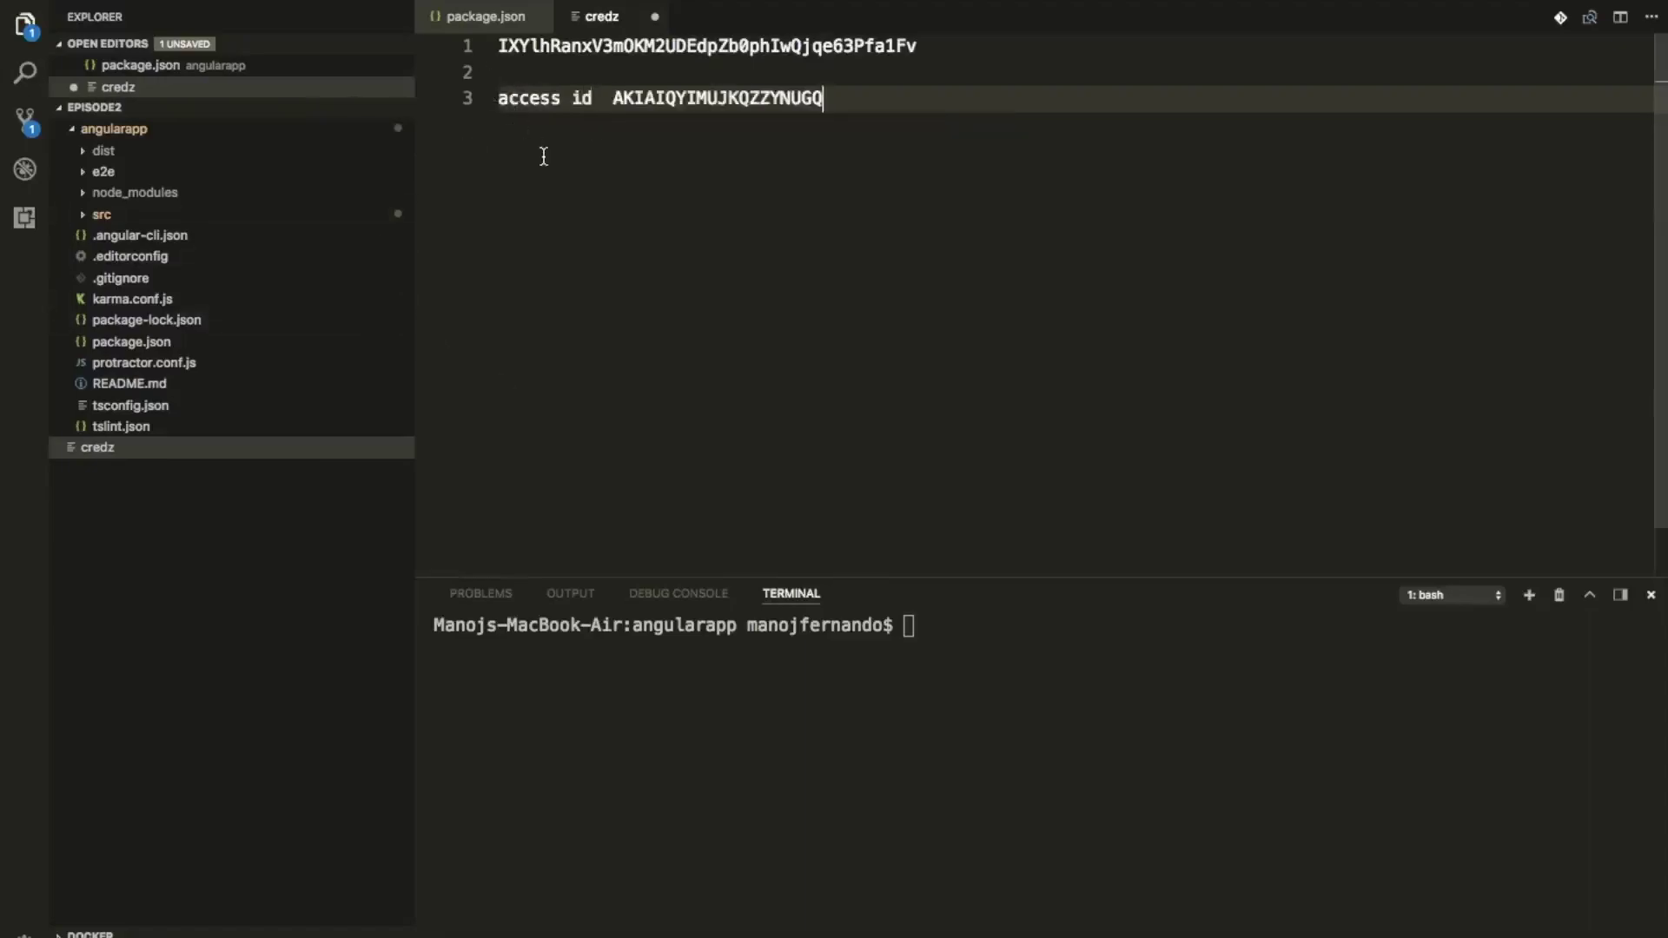
key("super+Tab")
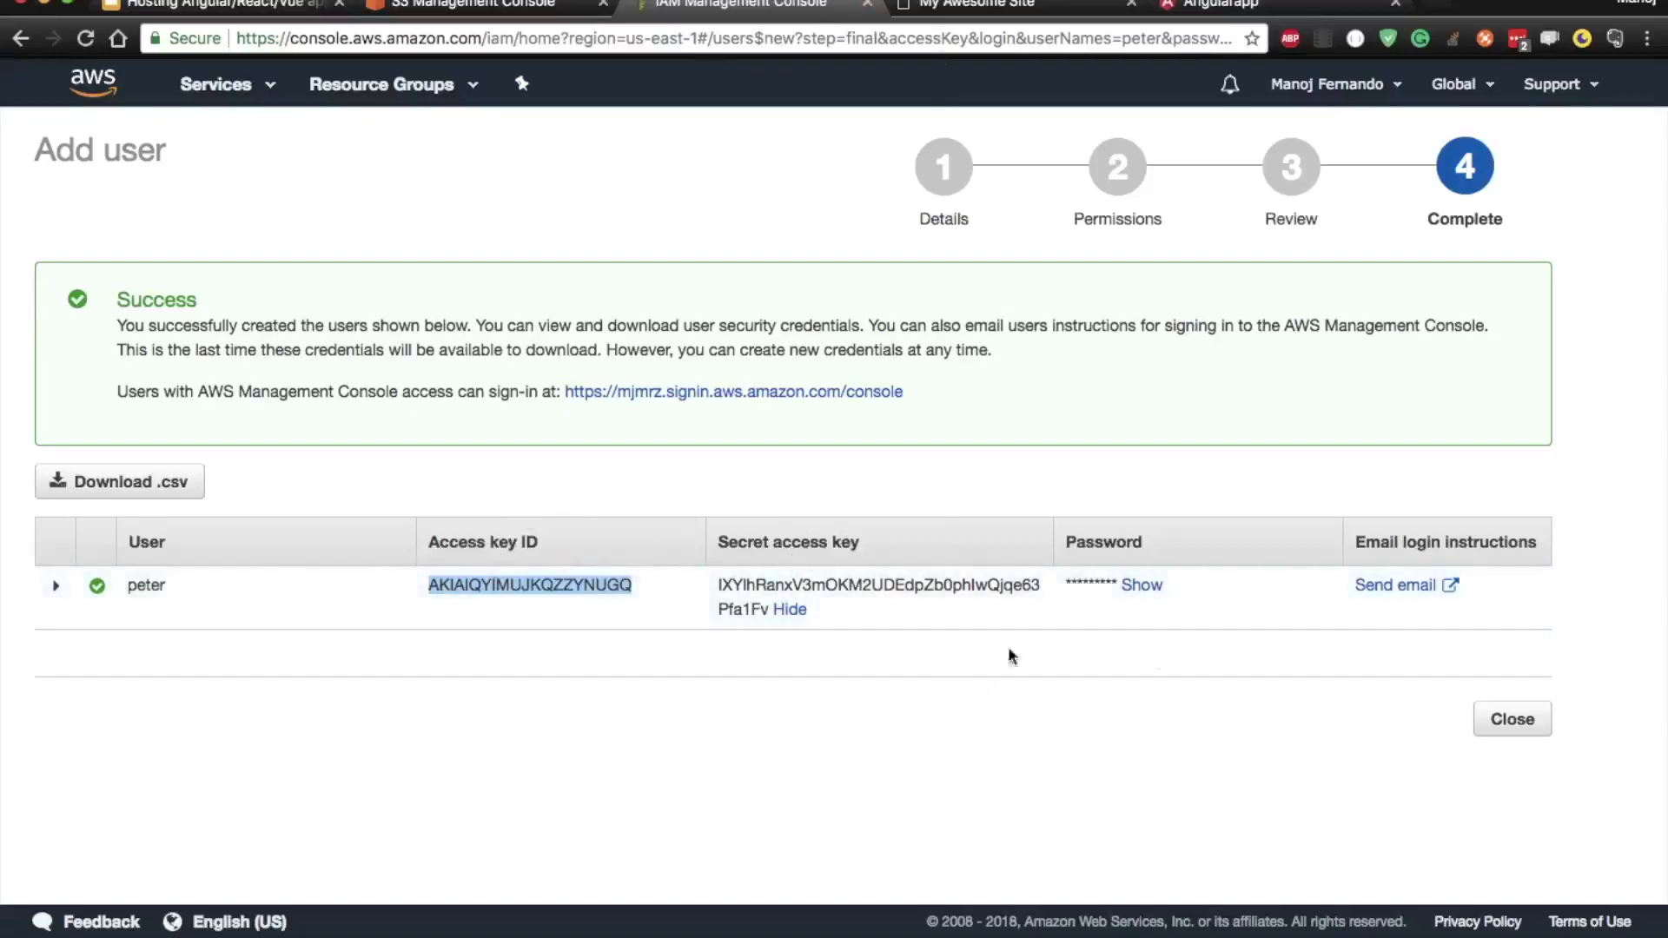
- Close the Add user wizard and review the user creation and permission items on the presentation's AWS Configurations slide
left_click(1520, 735)
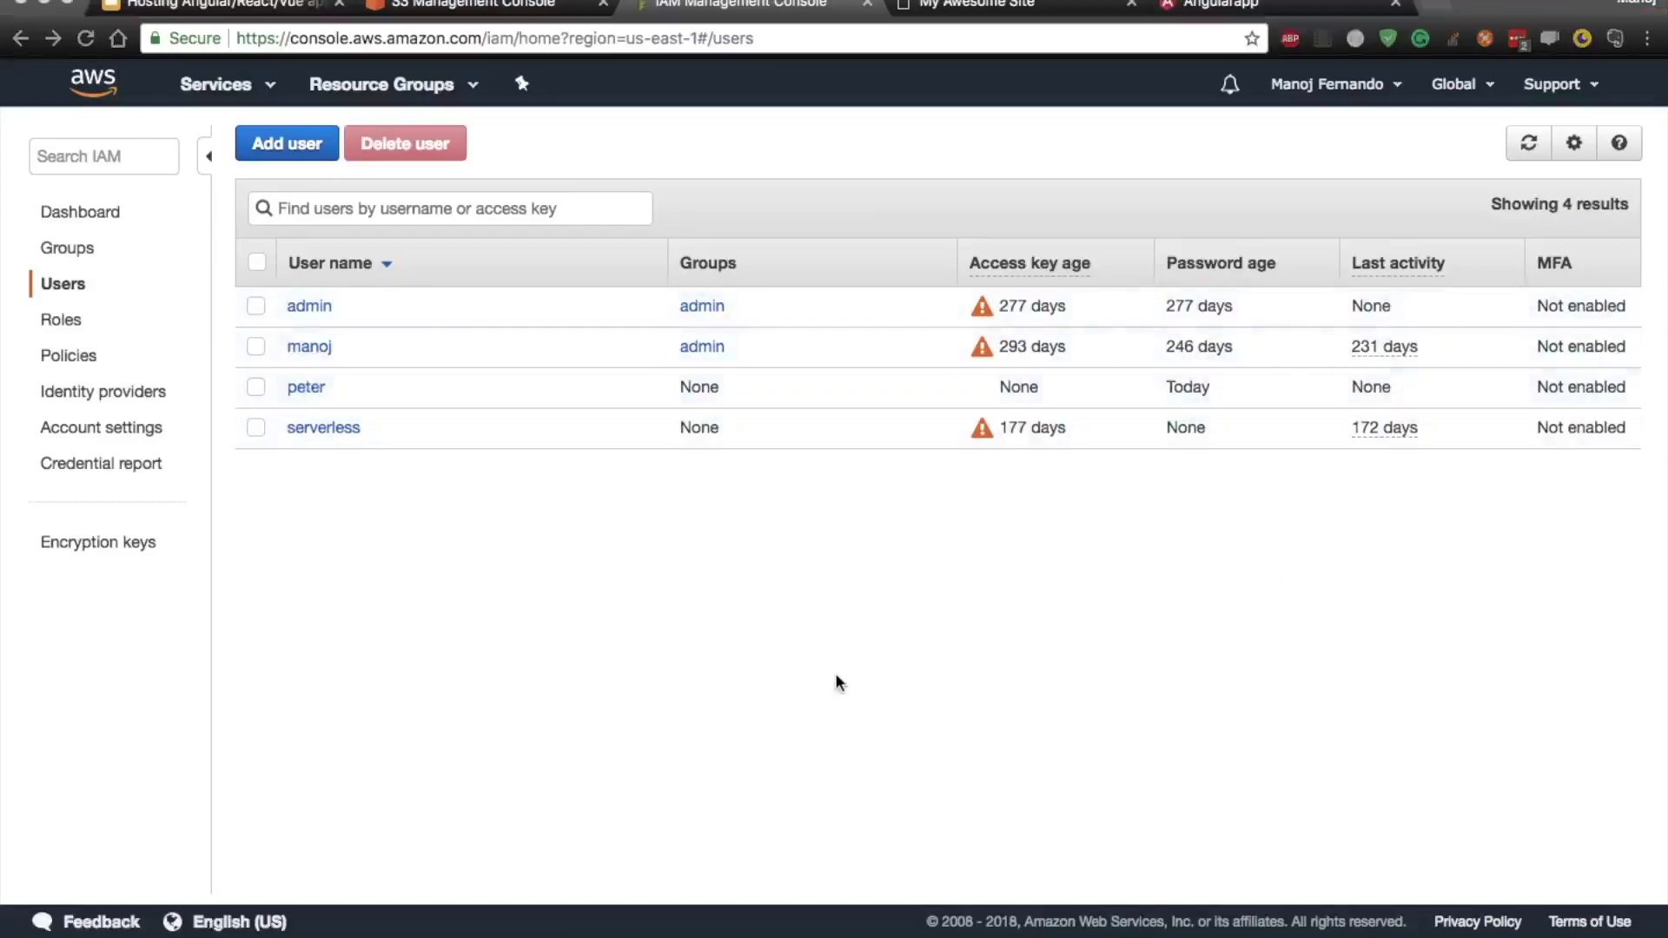
left_click(245, 10)
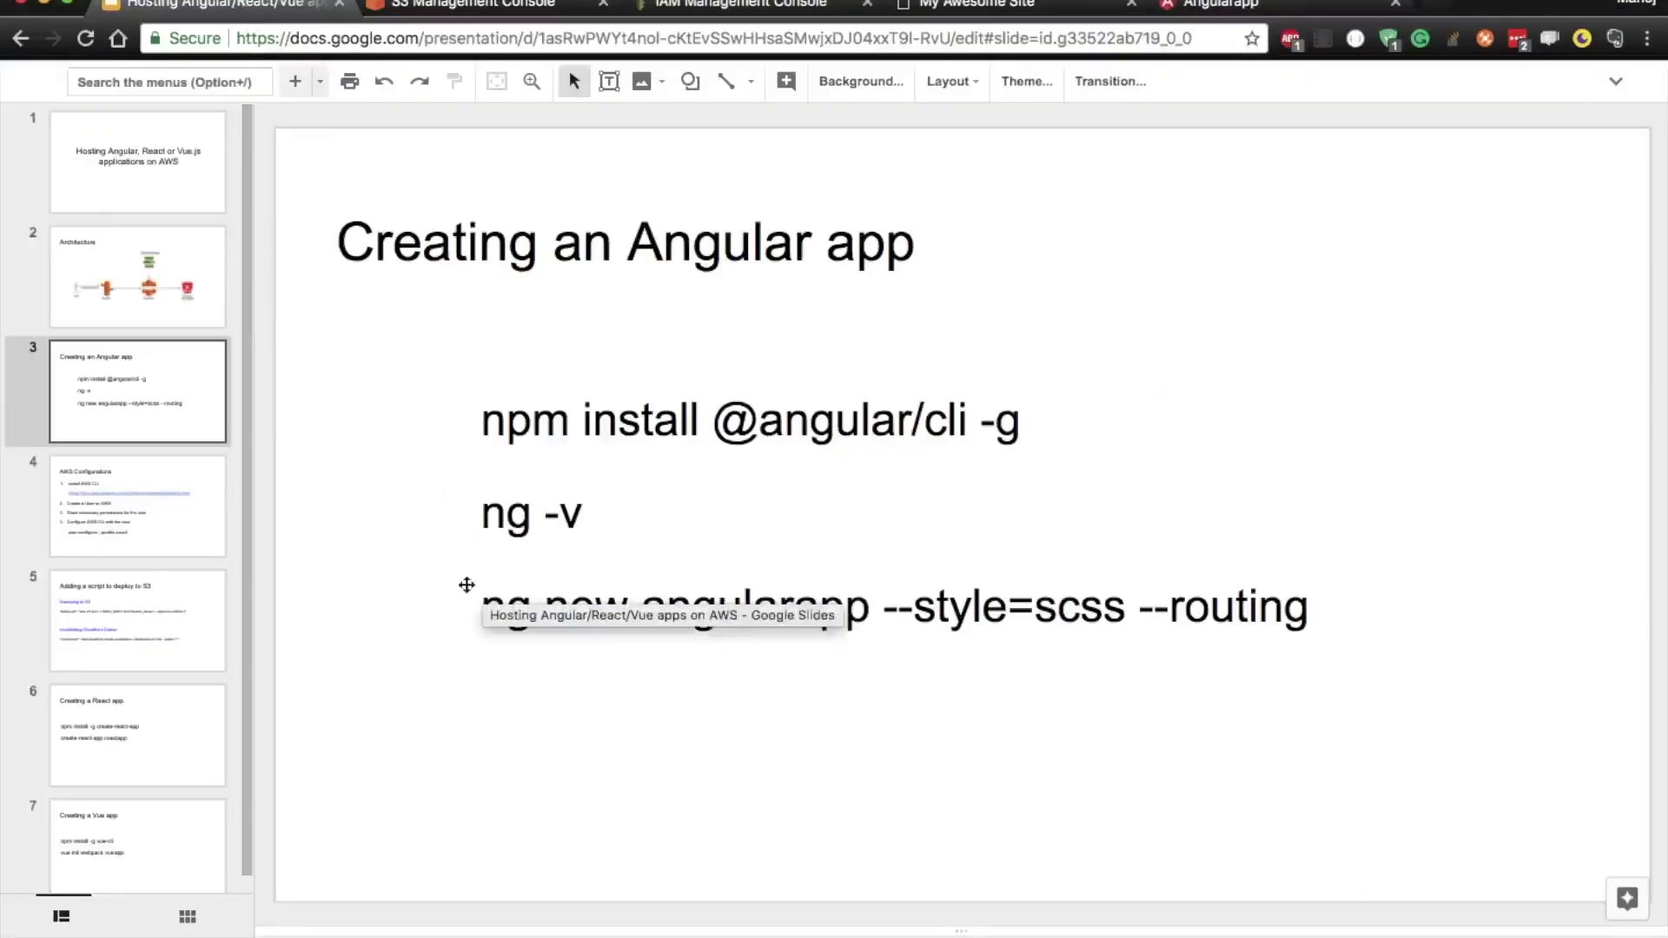
left_click(145, 490)
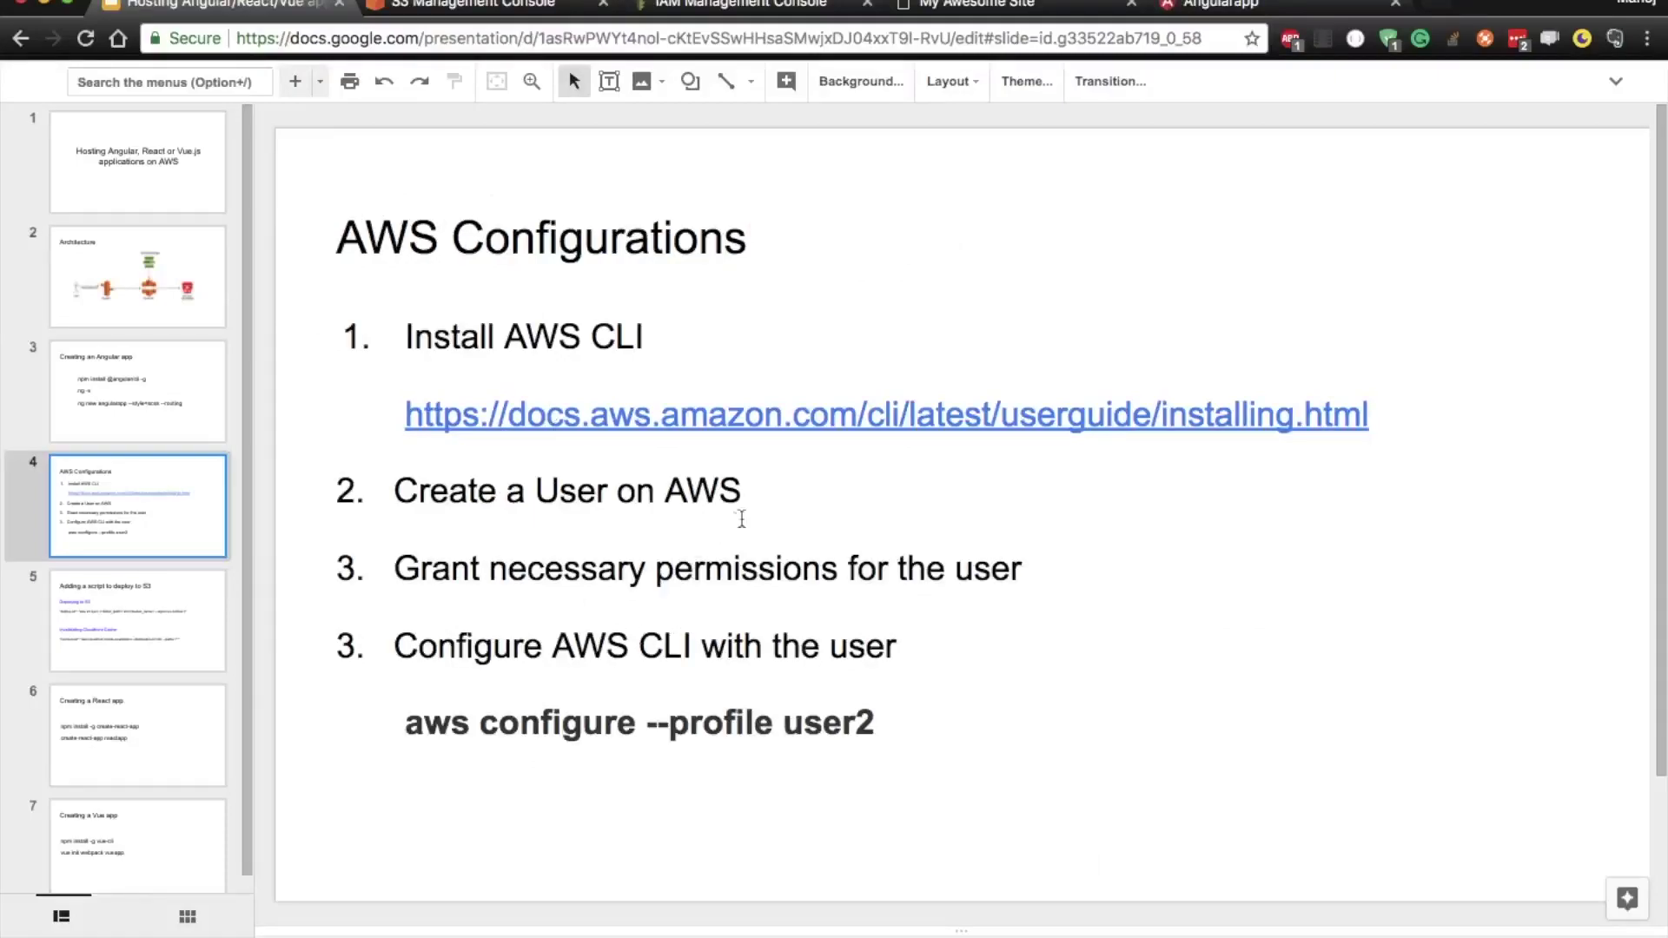
left_click_drag(743, 492, 374, 488)
left_click_drag(1025, 577, 379, 575)
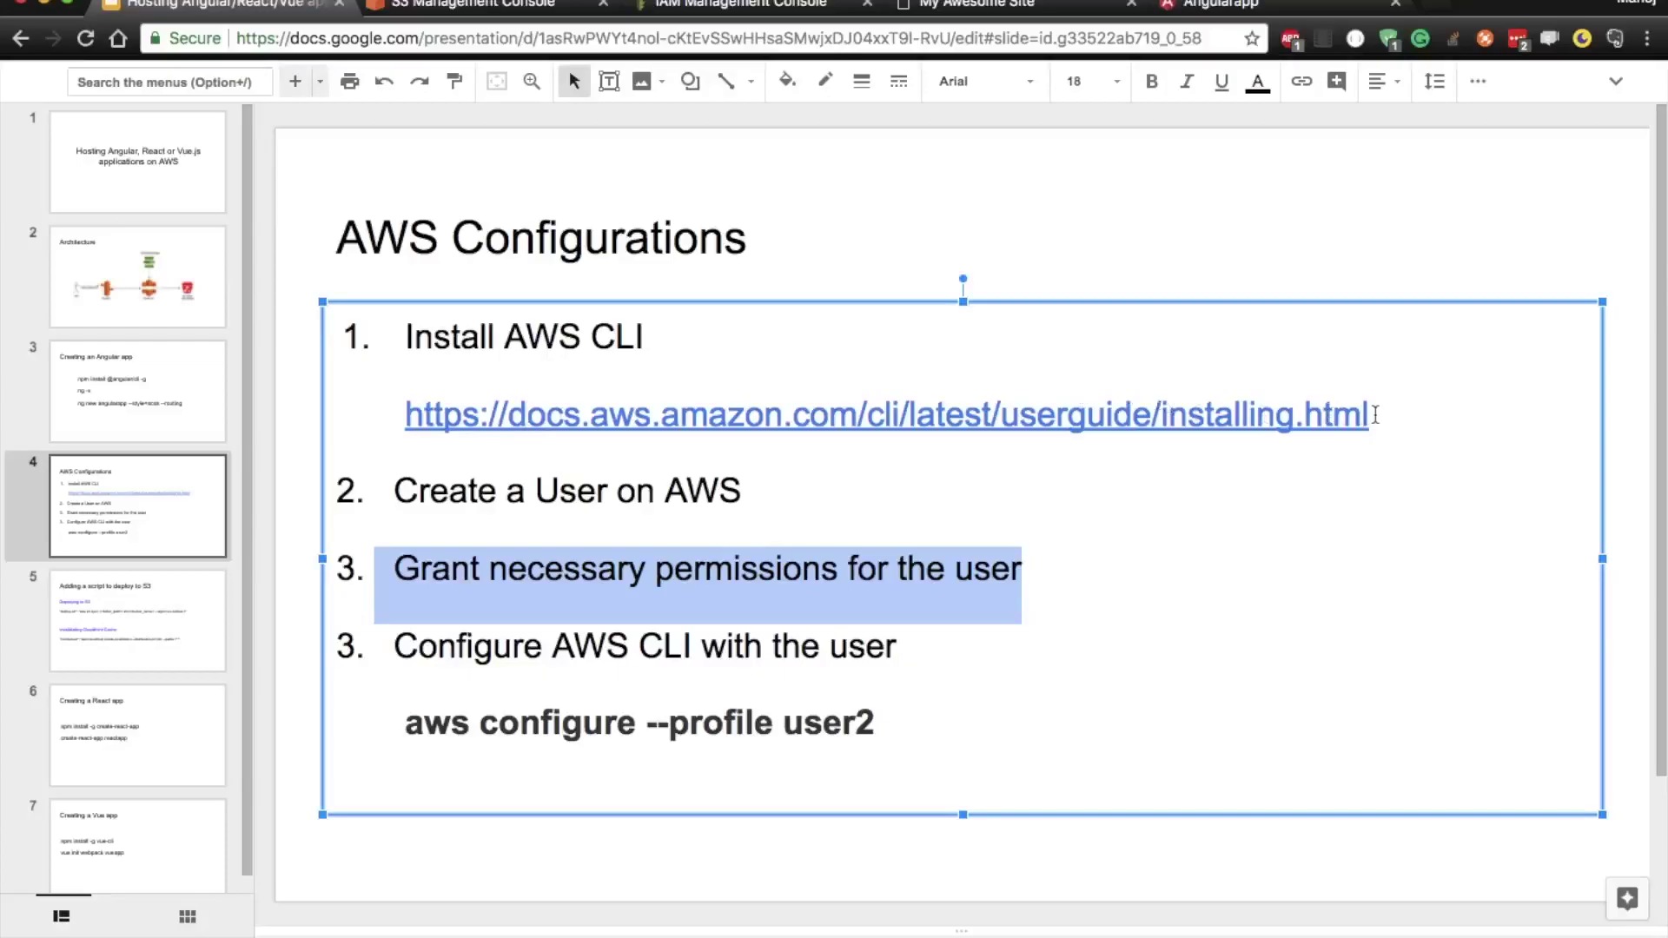
- Search the web for "aws cli install" in a new browser tab and open the AWS guide on installing the Command Line Interface
left_click(1429, 7)
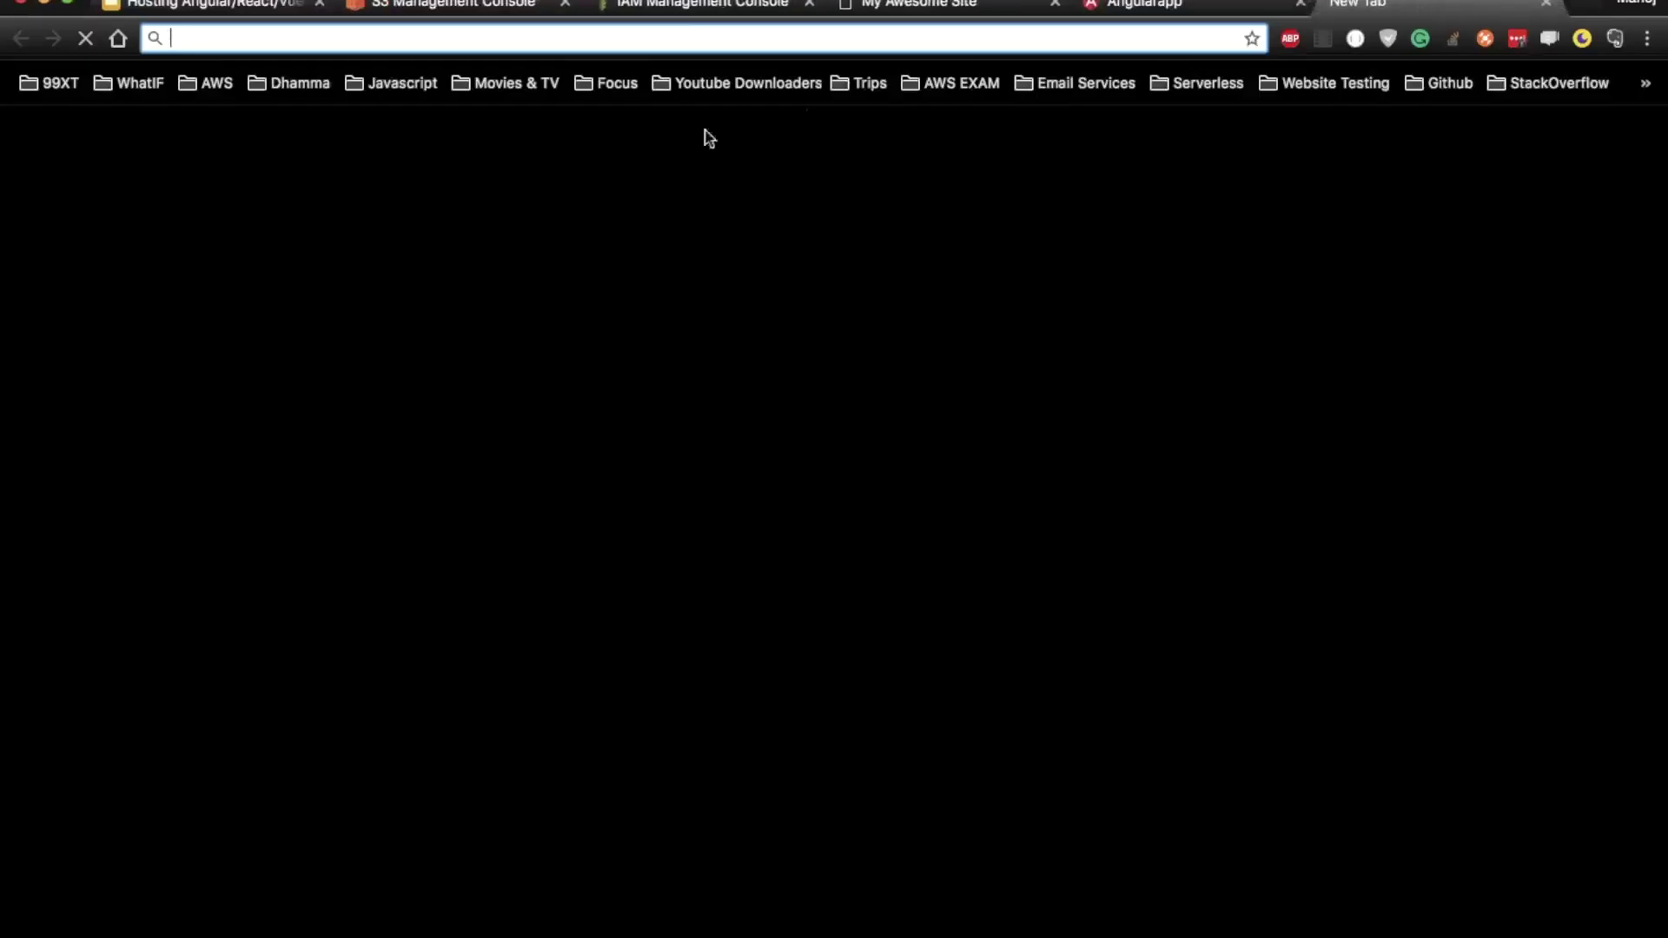
type("aws")
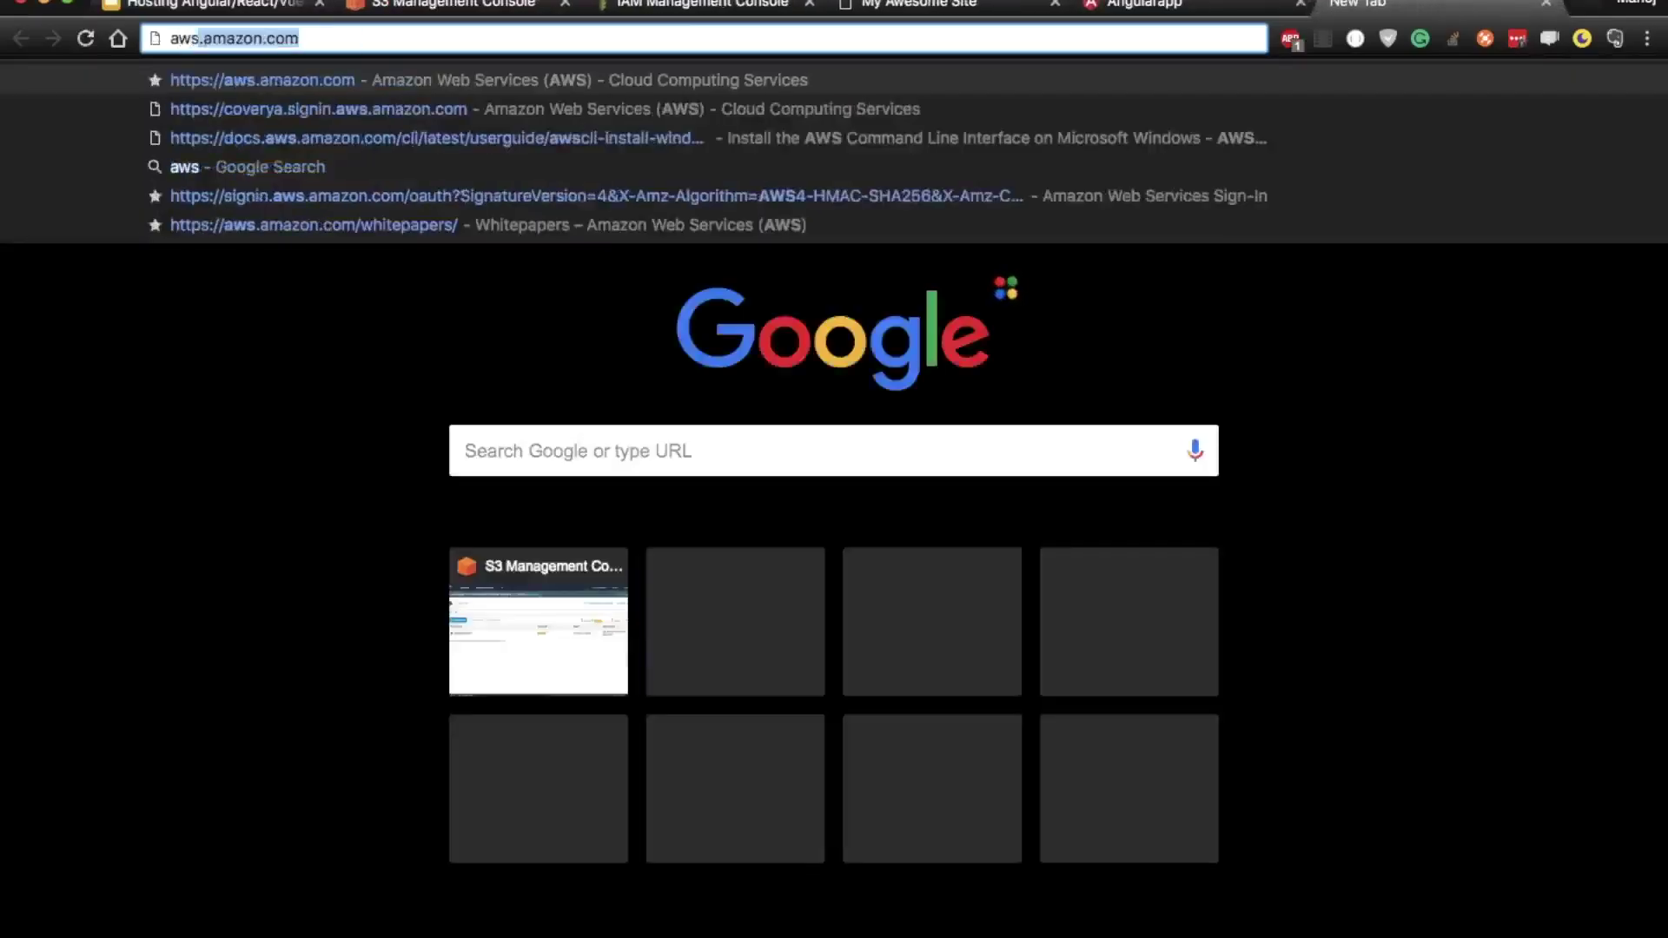
type(" cli install")
key("Return")
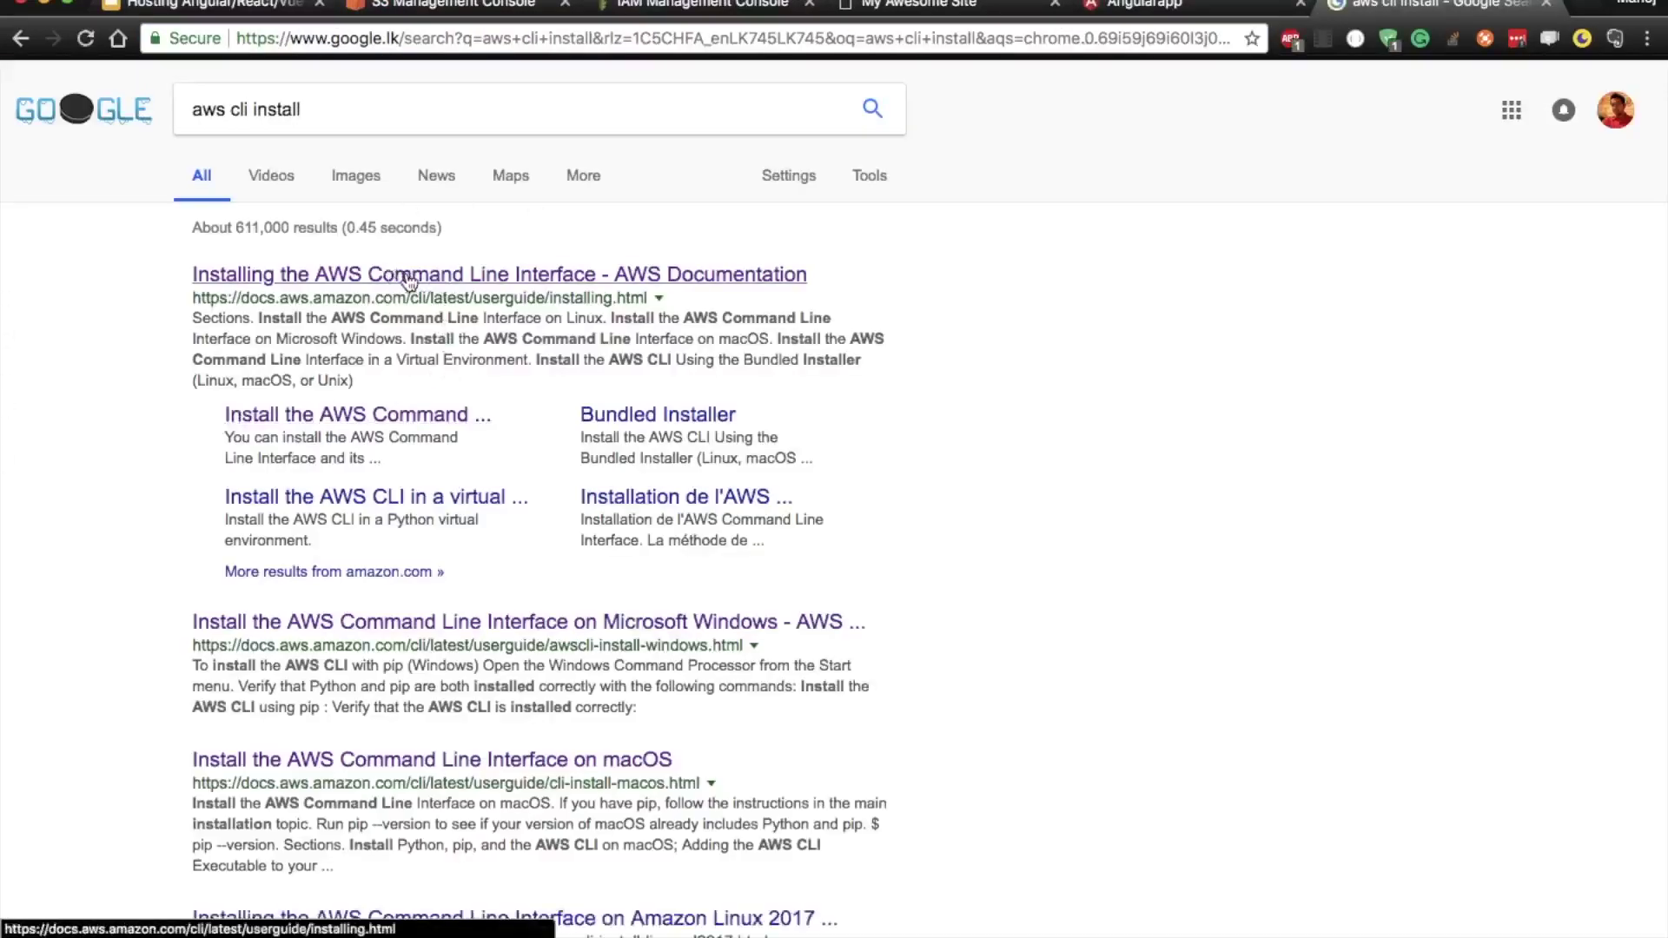
left_click(408, 279)
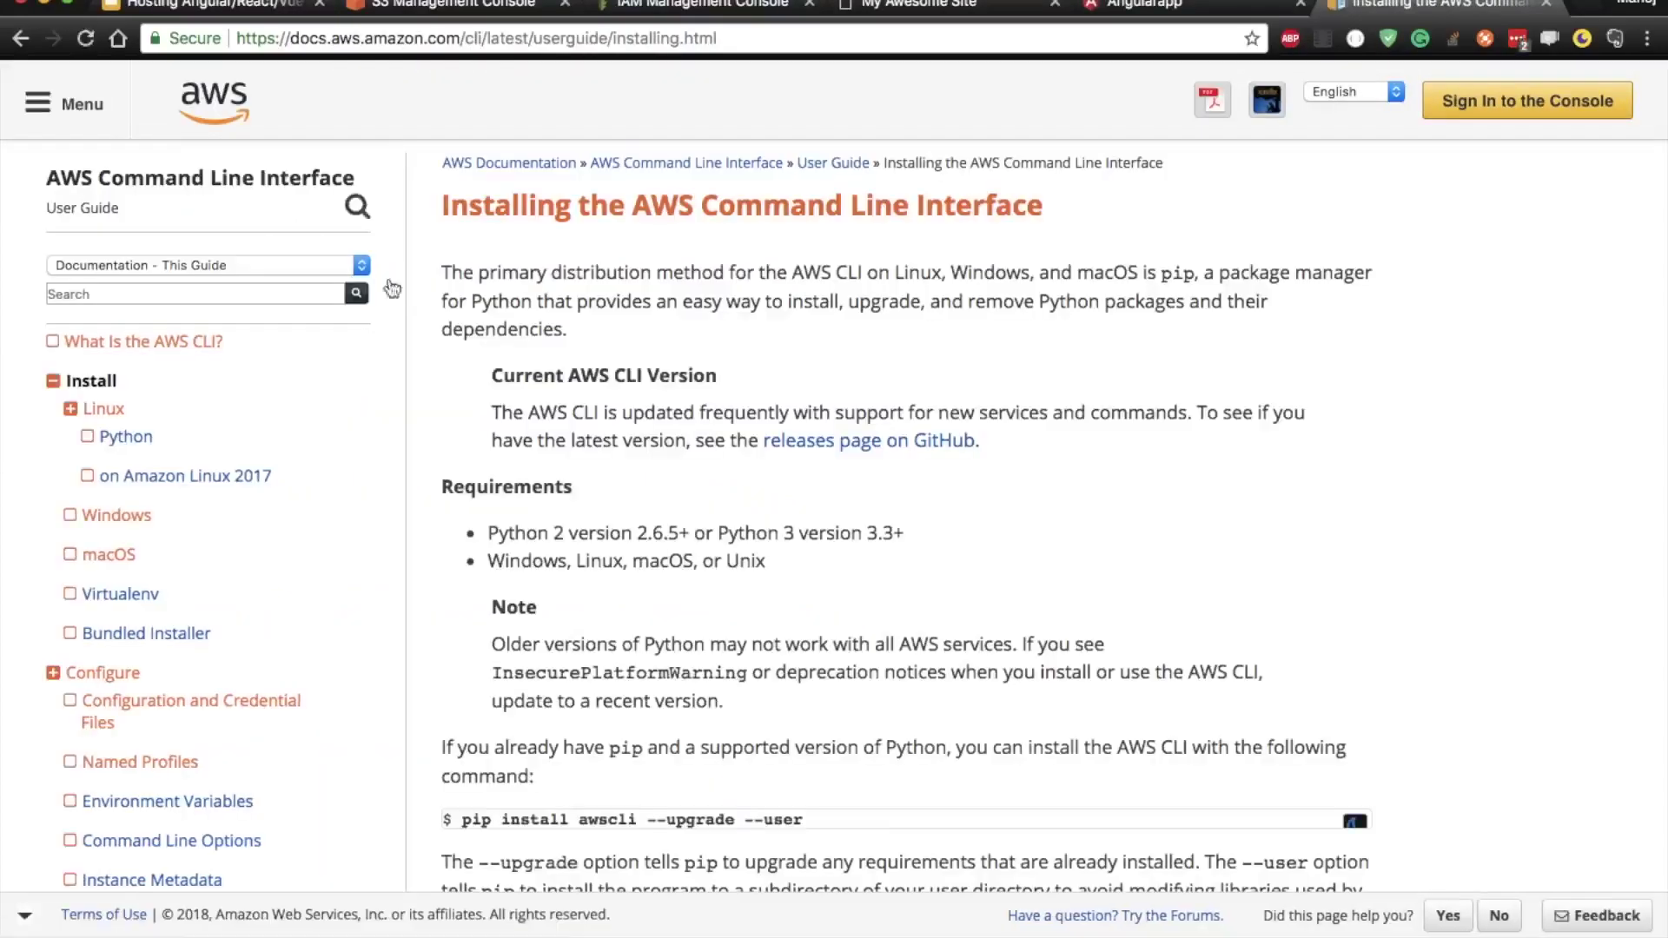
- Examine the AWS CLI installation instructions for Windows and macOS, including the MSI installers and the pip3 install steps
left_click(97, 388)
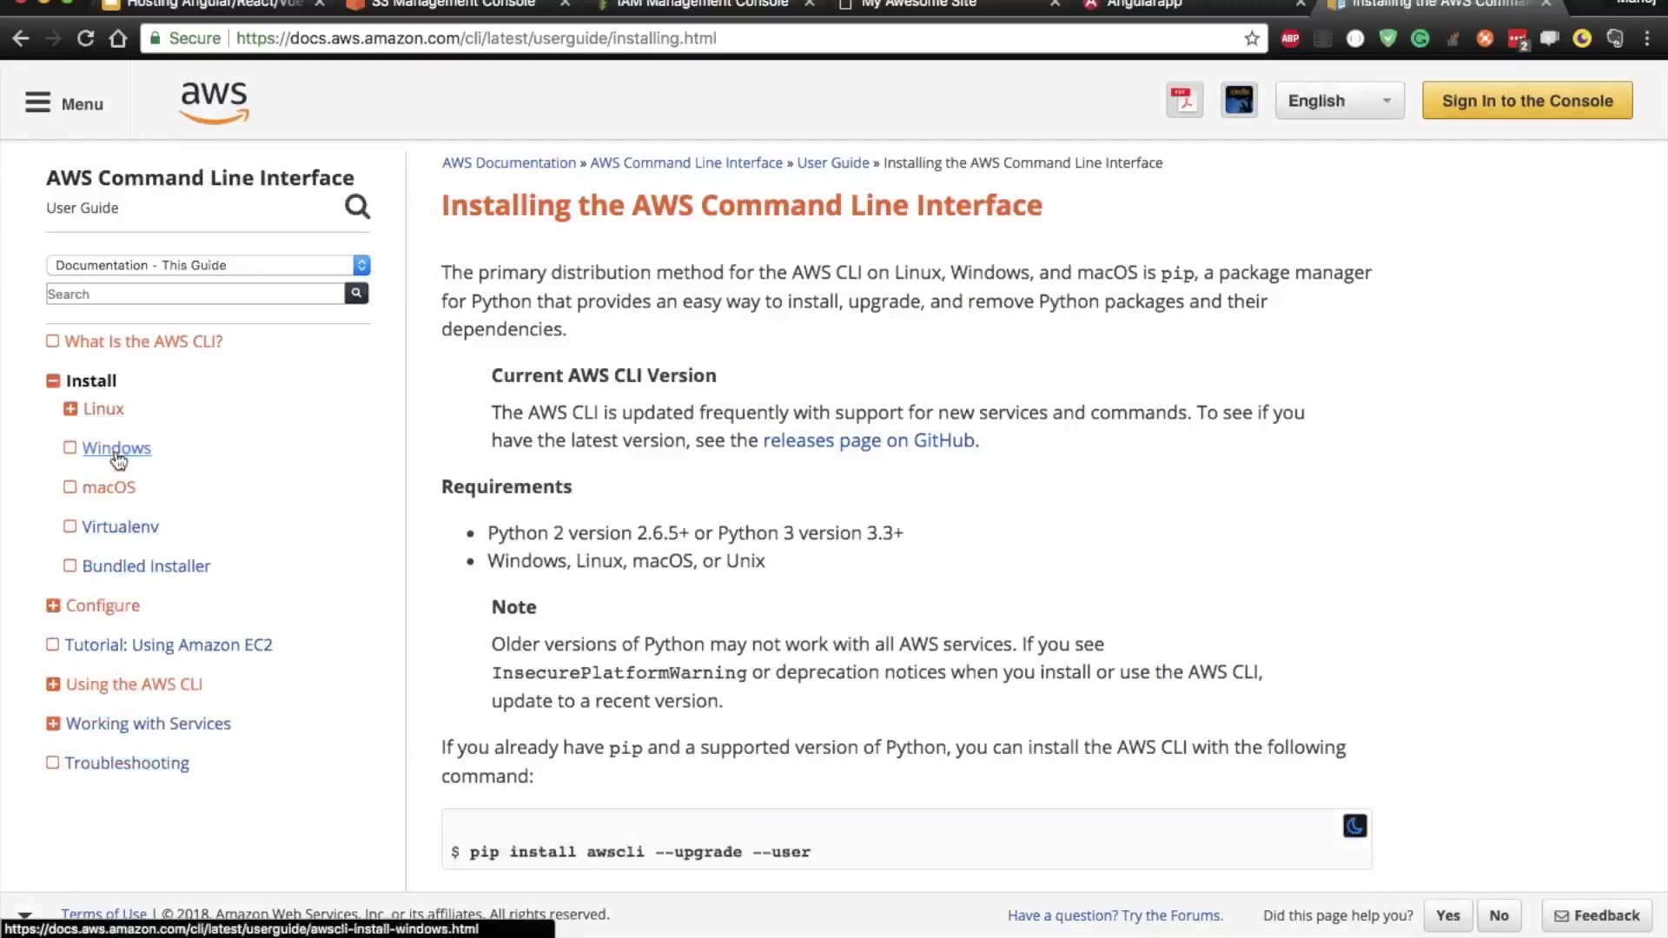
left_click(122, 493)
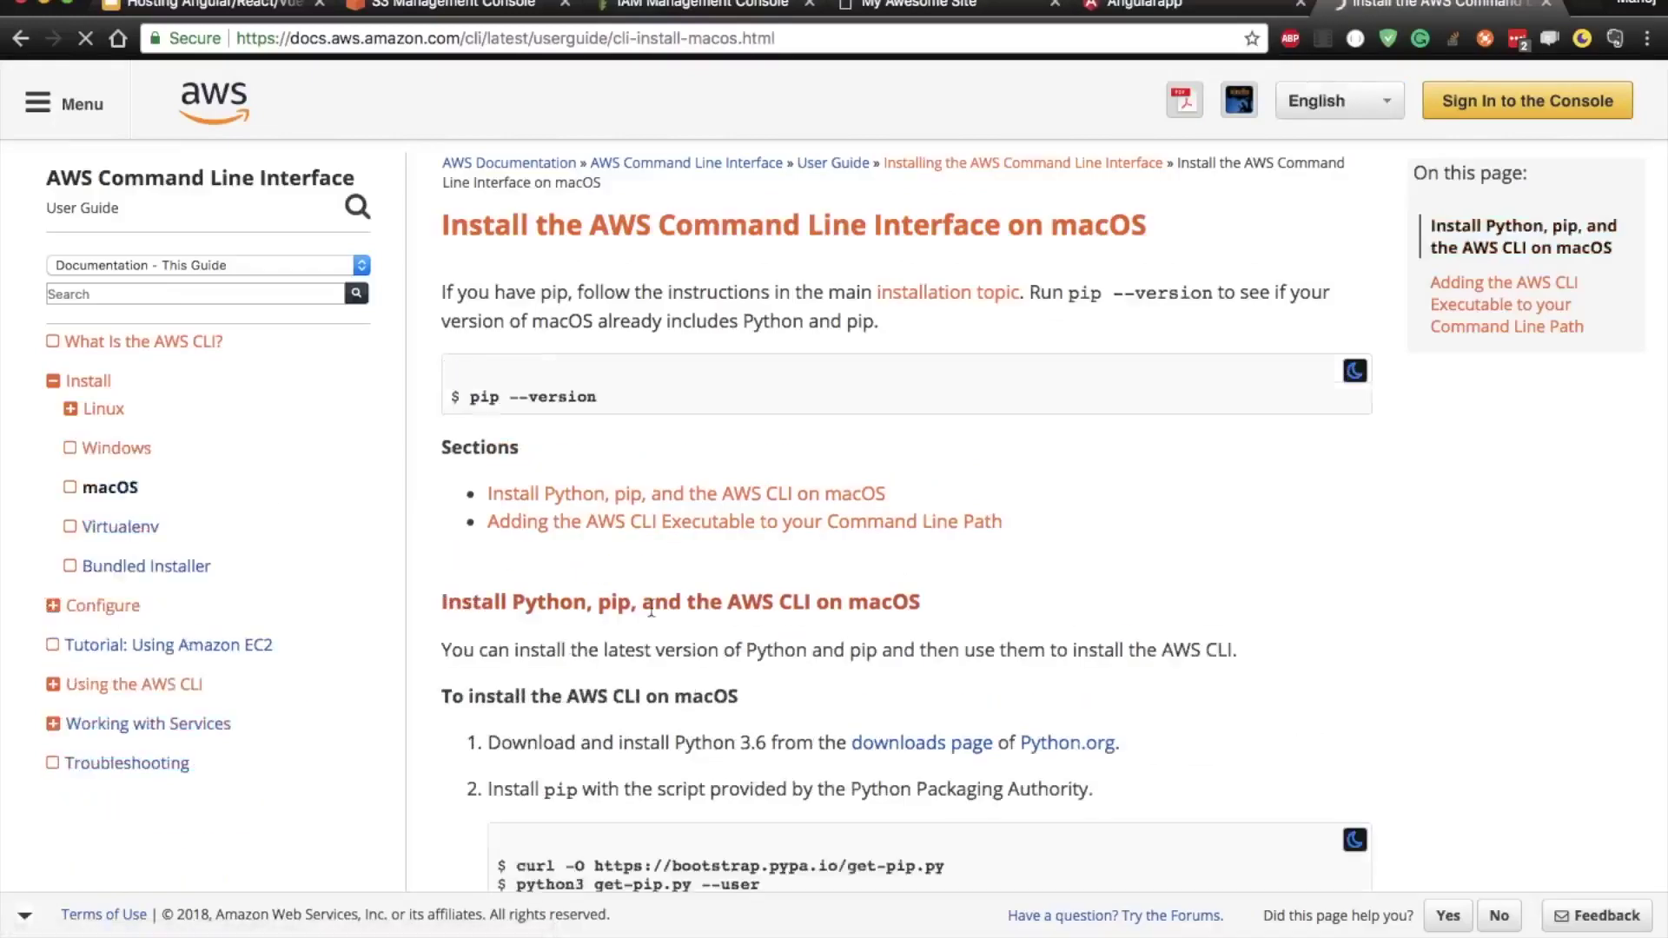
left_click(131, 452)
scroll(753, 730, "down", 3)
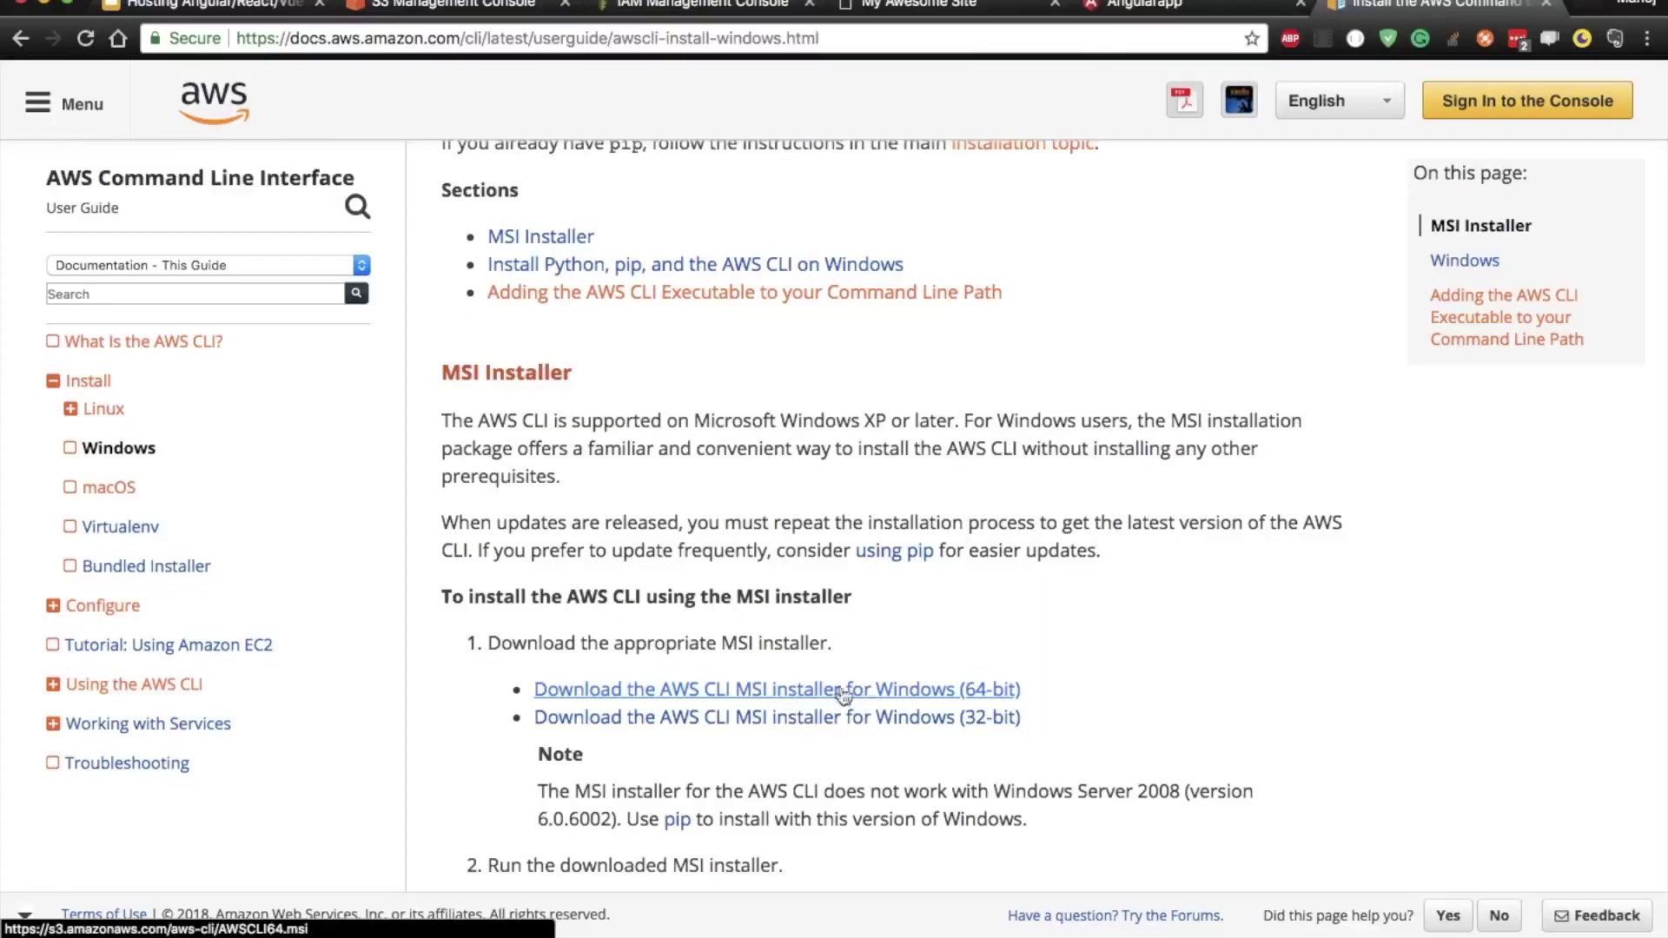
left_click(120, 492)
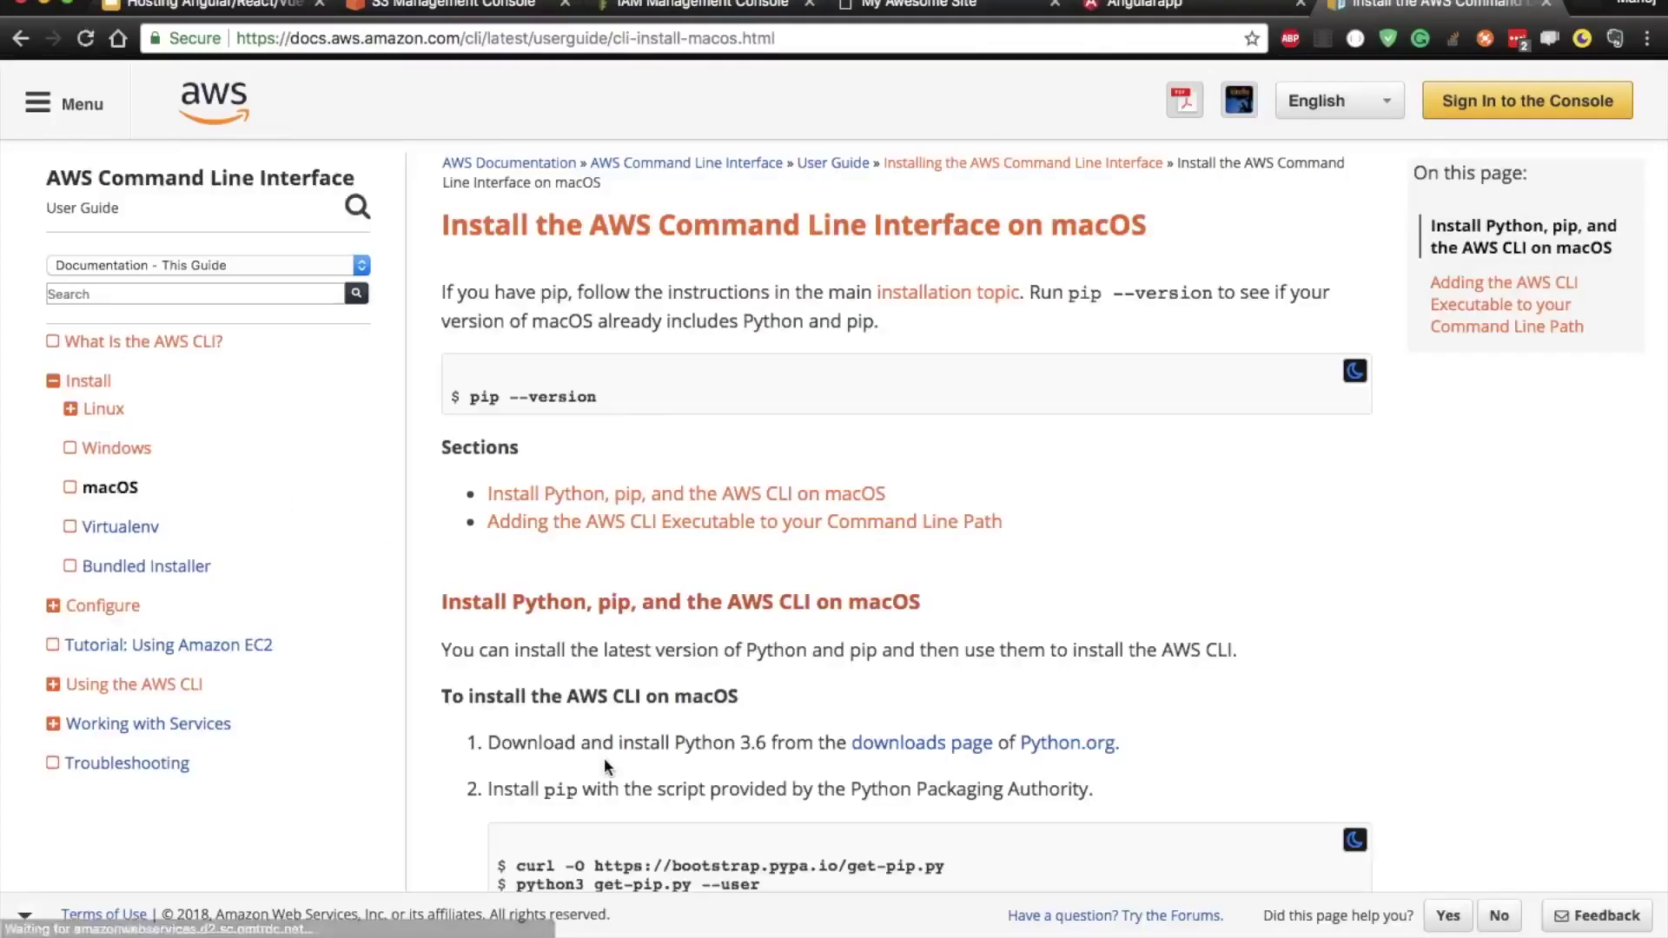
scroll(606, 767, "down", 10)
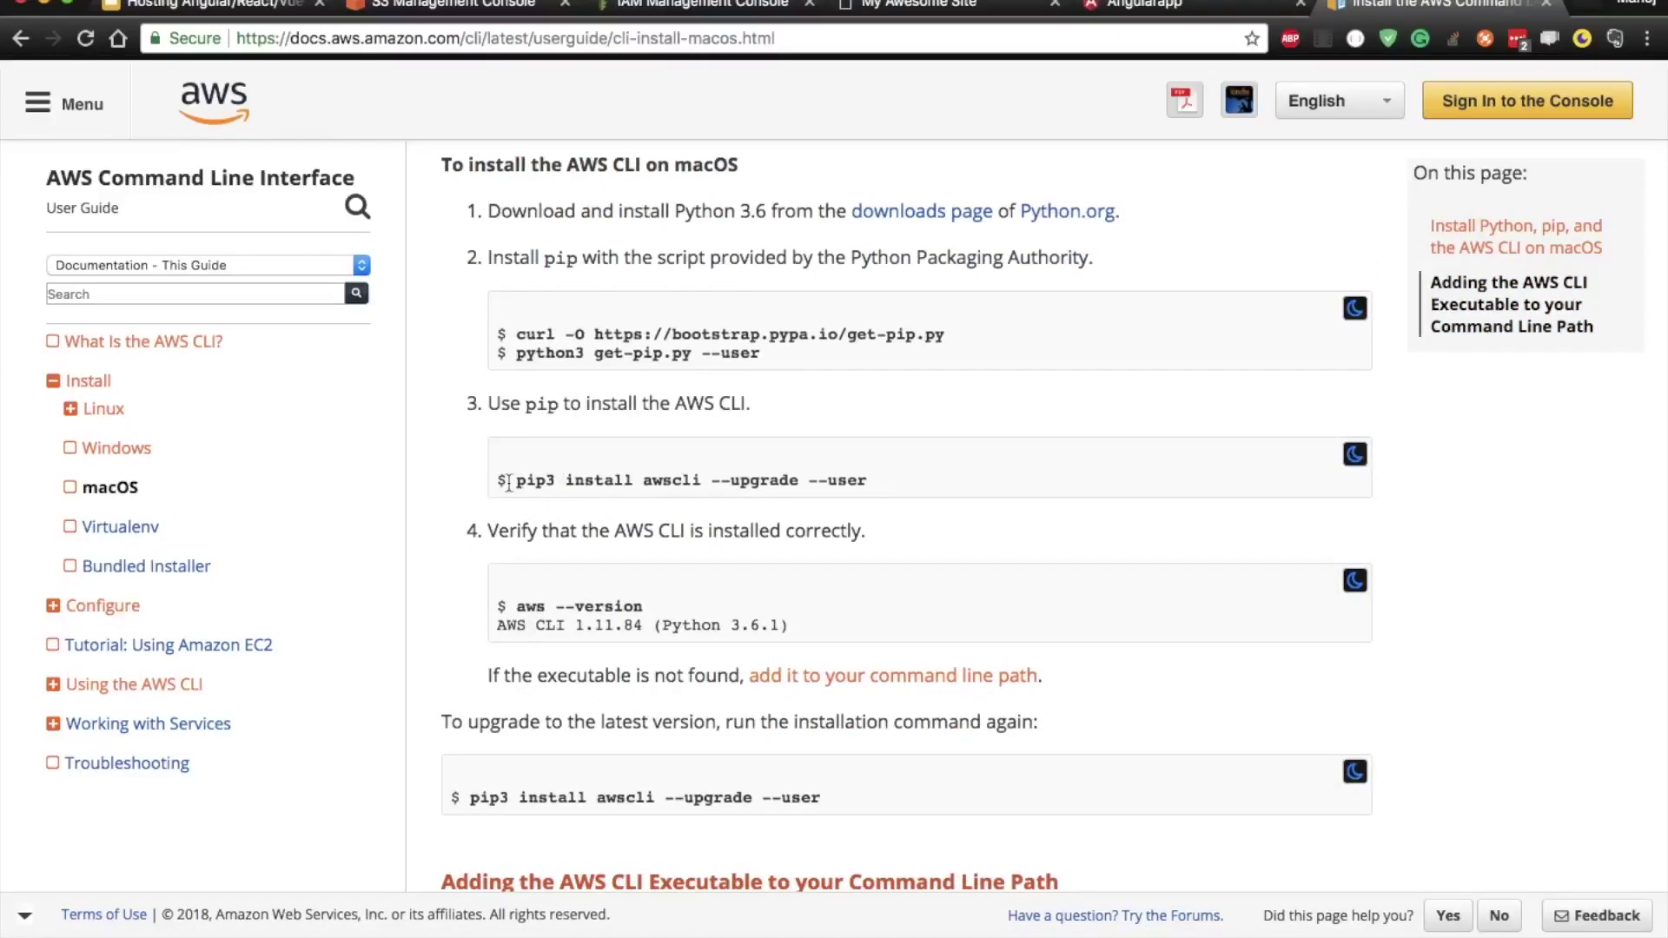
scroll(512, 478, "up", 1)
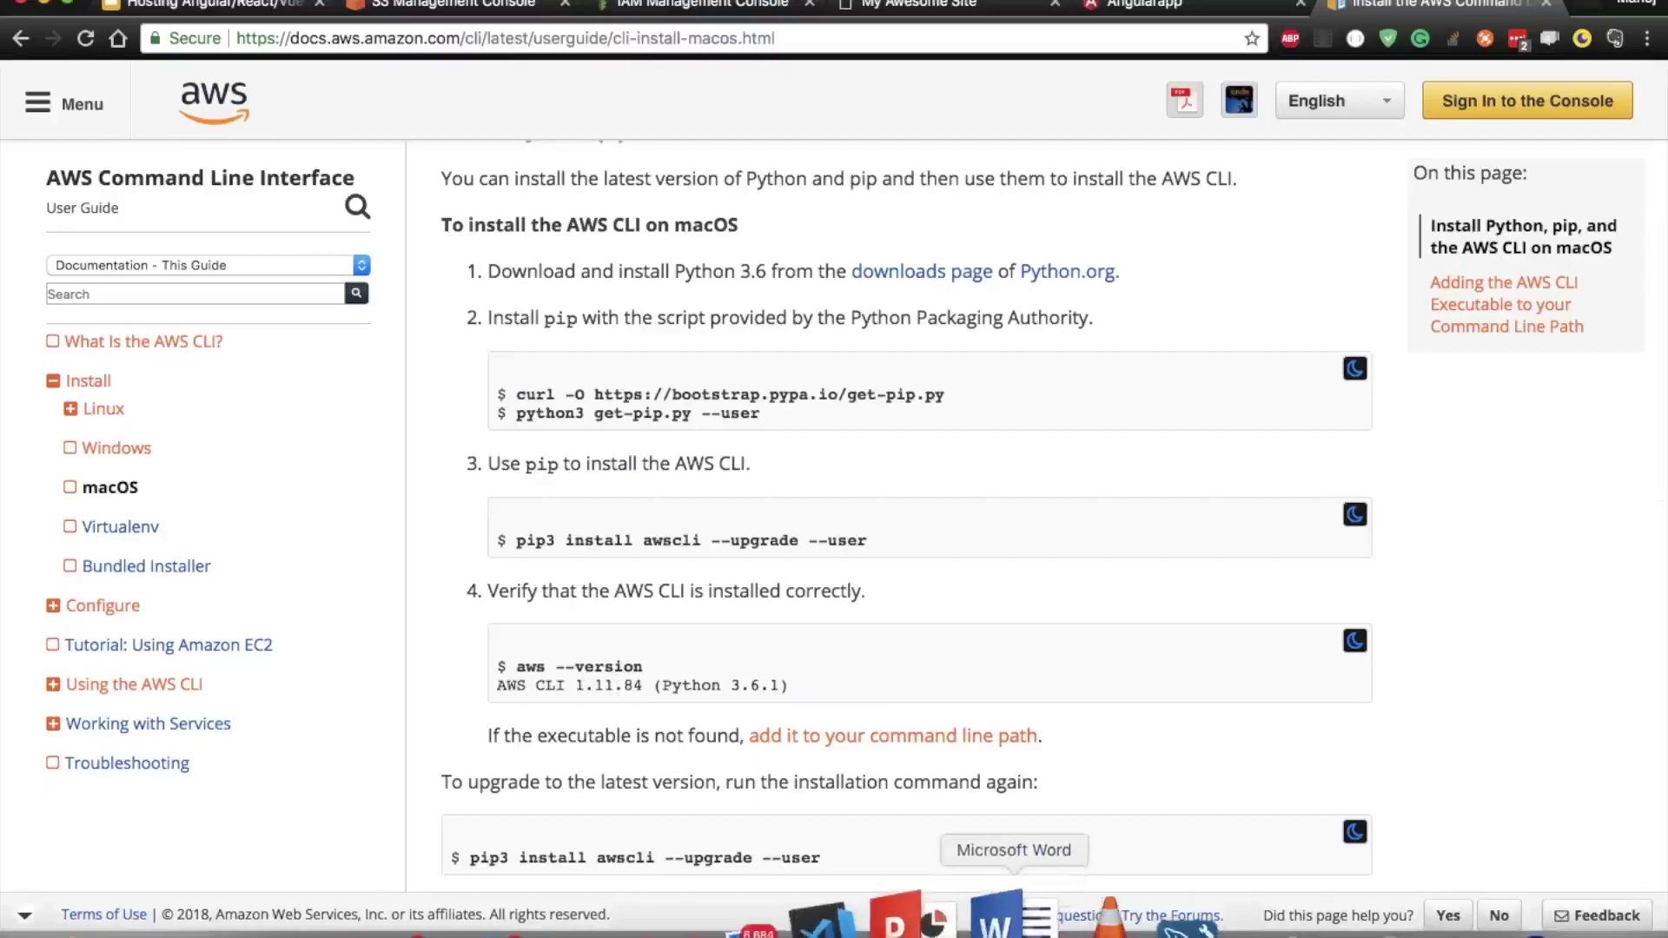
- Switch to Visual Studio Code, check the installed AWS CLI with aws --version, and clear the terminal
left_click(880, 912)
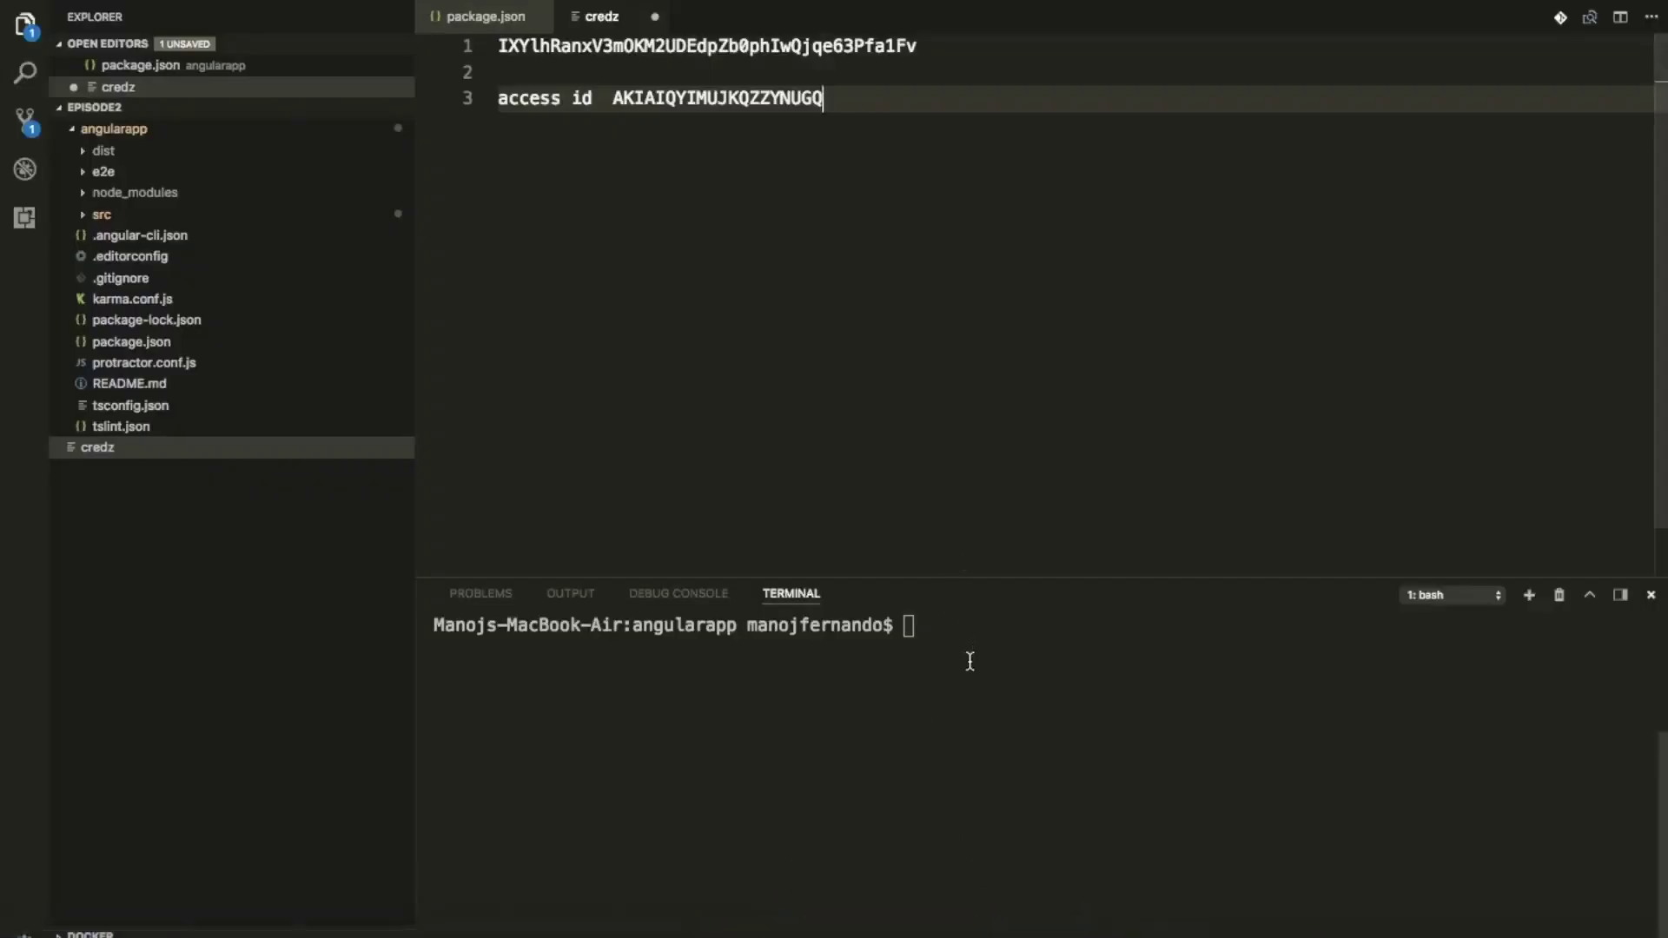
type("aws --version")
key("Return")
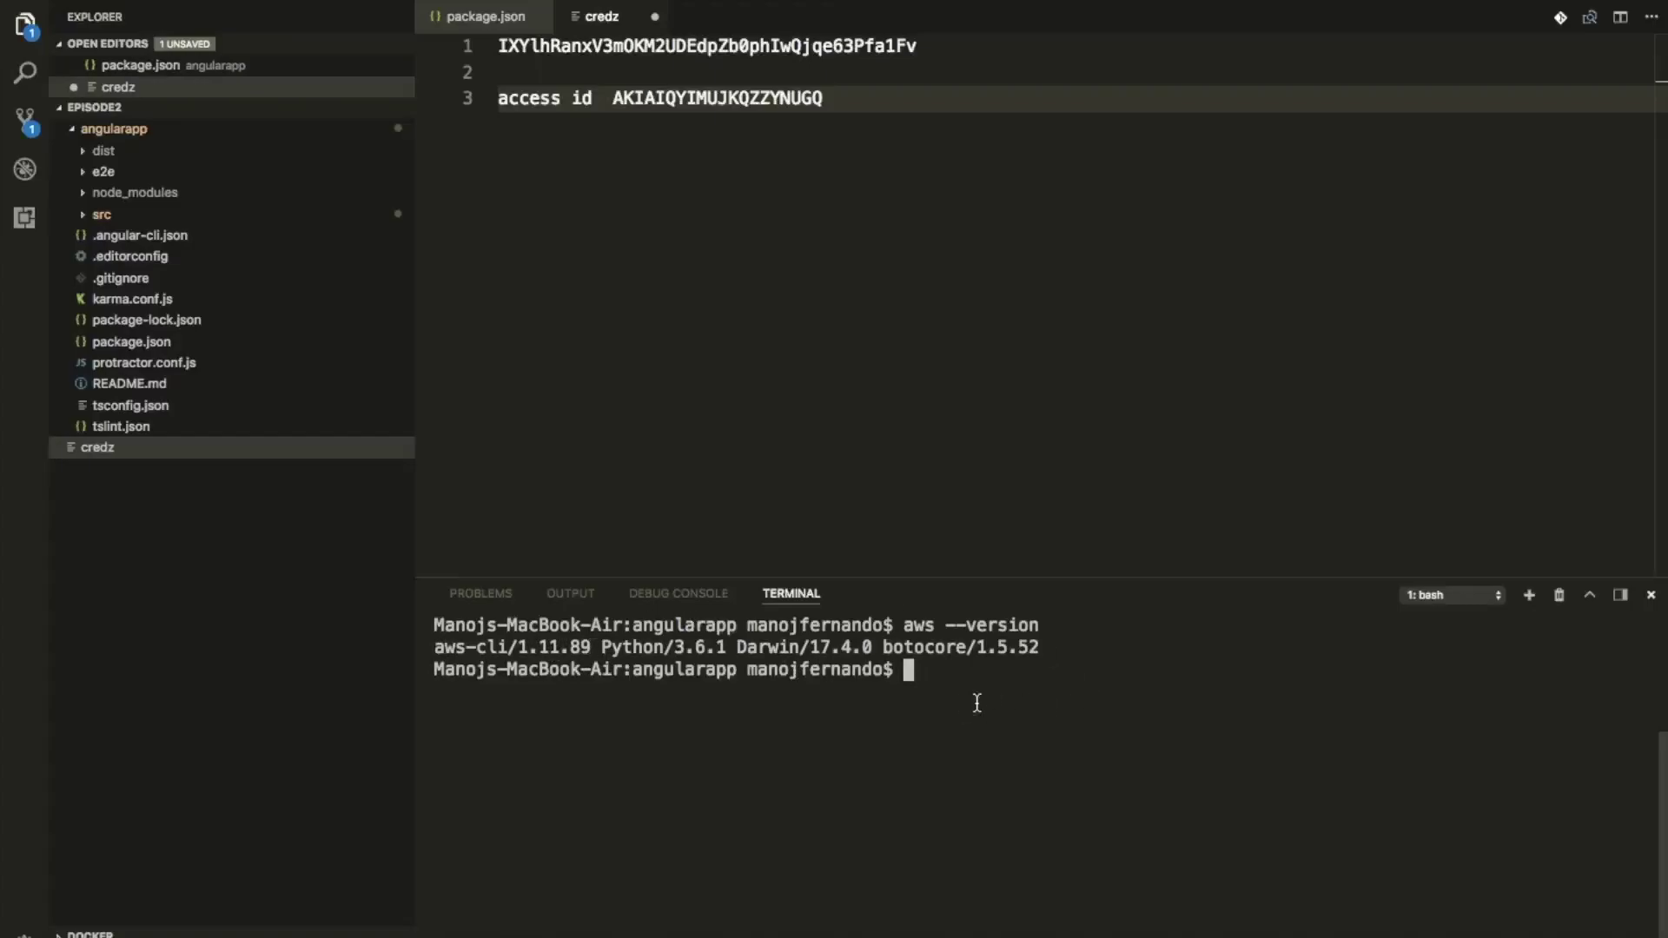
type("clear")
key("Return")
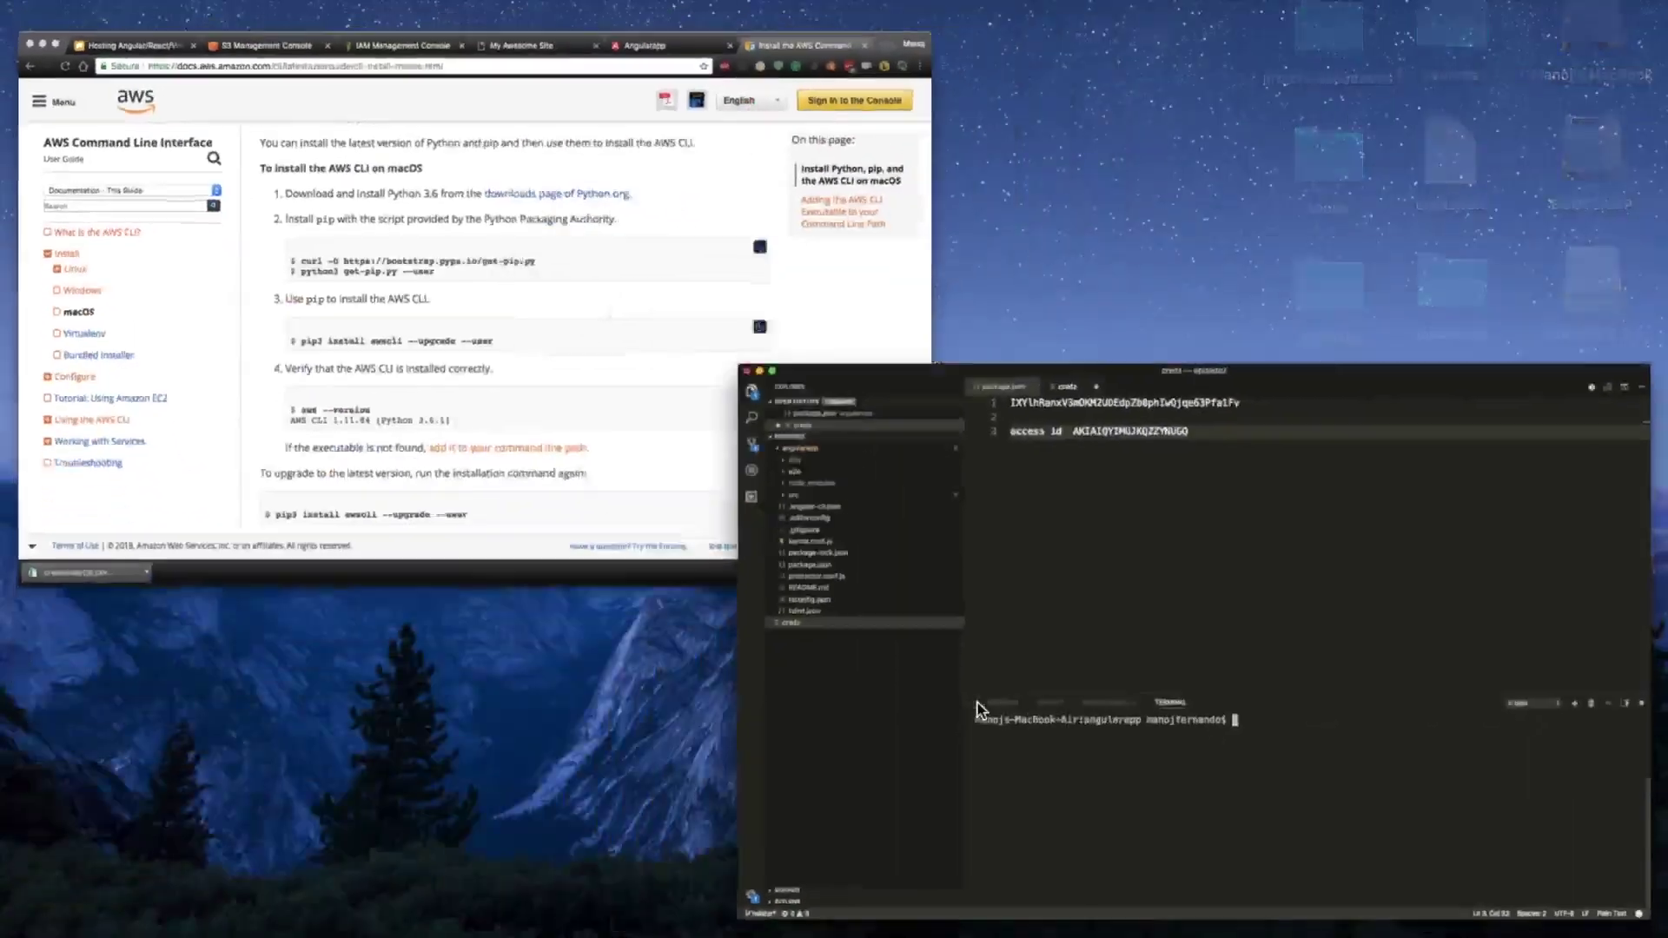
- Replace user2 with <user_name> in the aws configure command on the AWS Configurations slide, and switch to Visual Studio Code
left_click(561, 259)
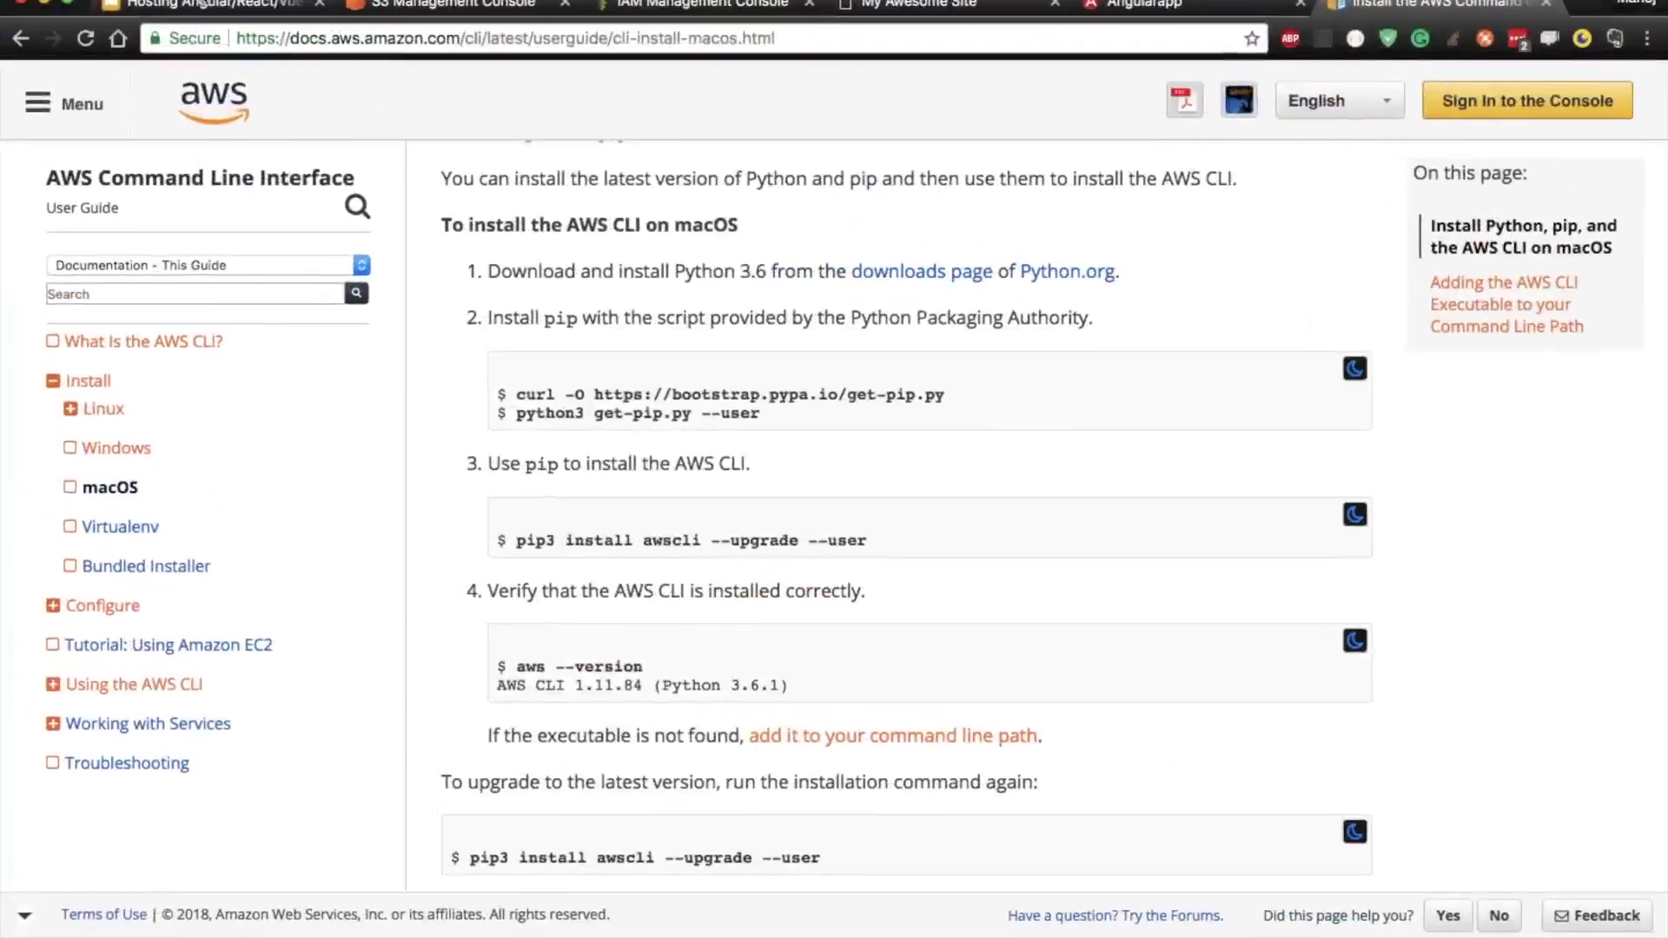
left_click(202, 5)
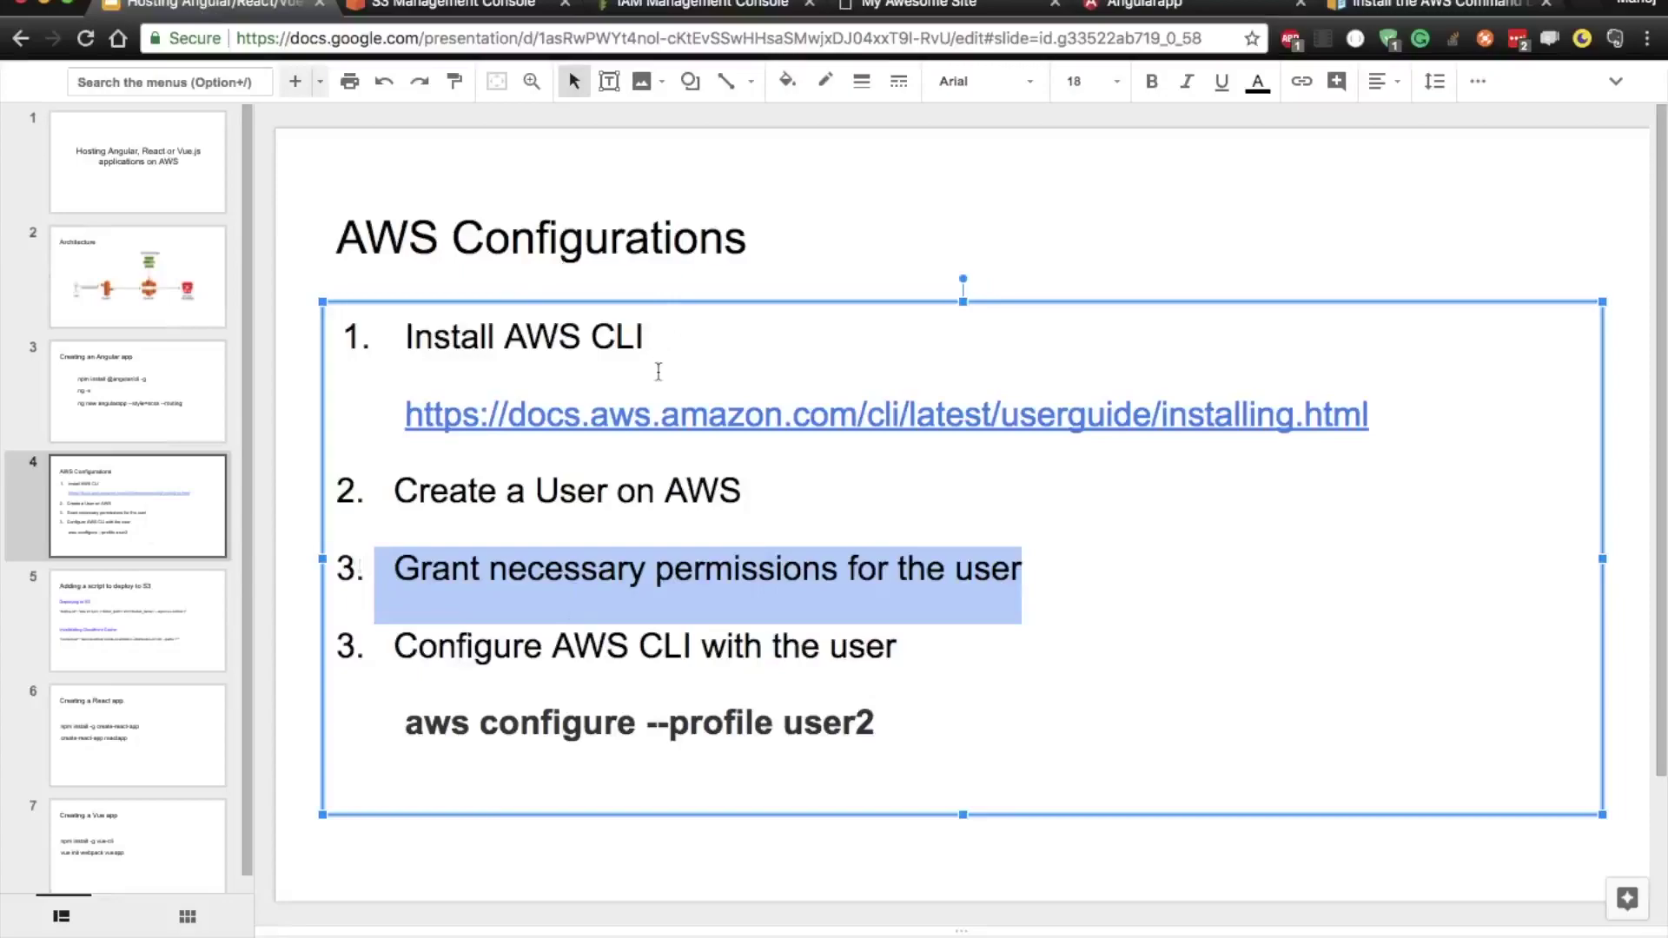
left_click(900, 673)
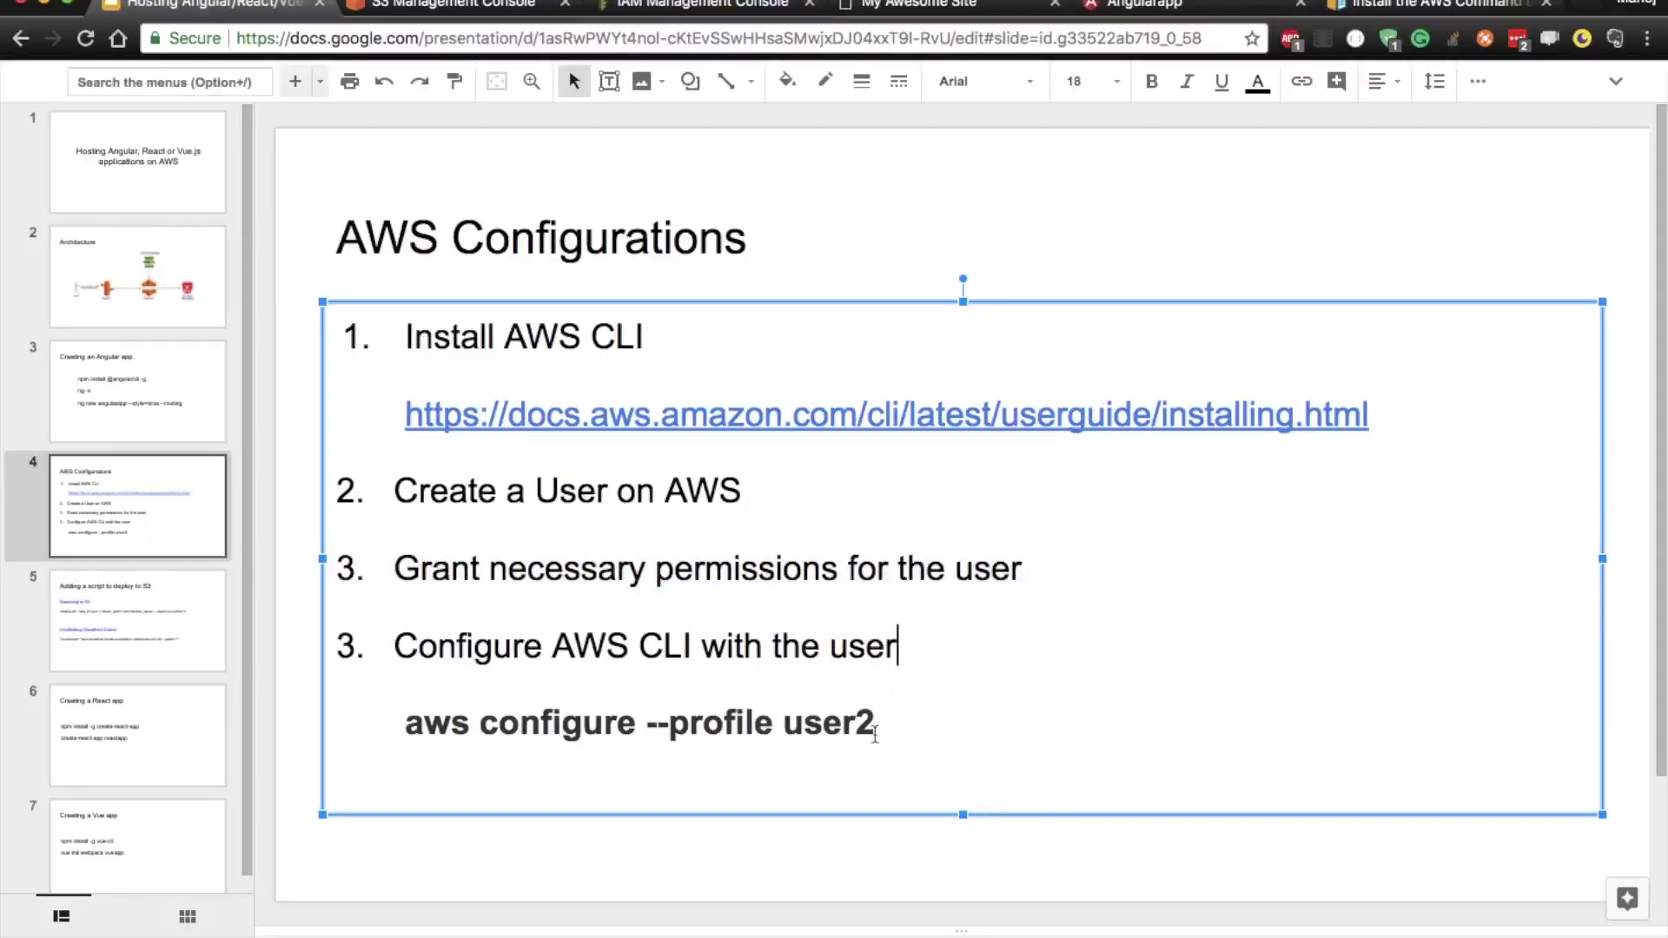
left_click(879, 734)
left_click_drag(884, 730, 774, 714)
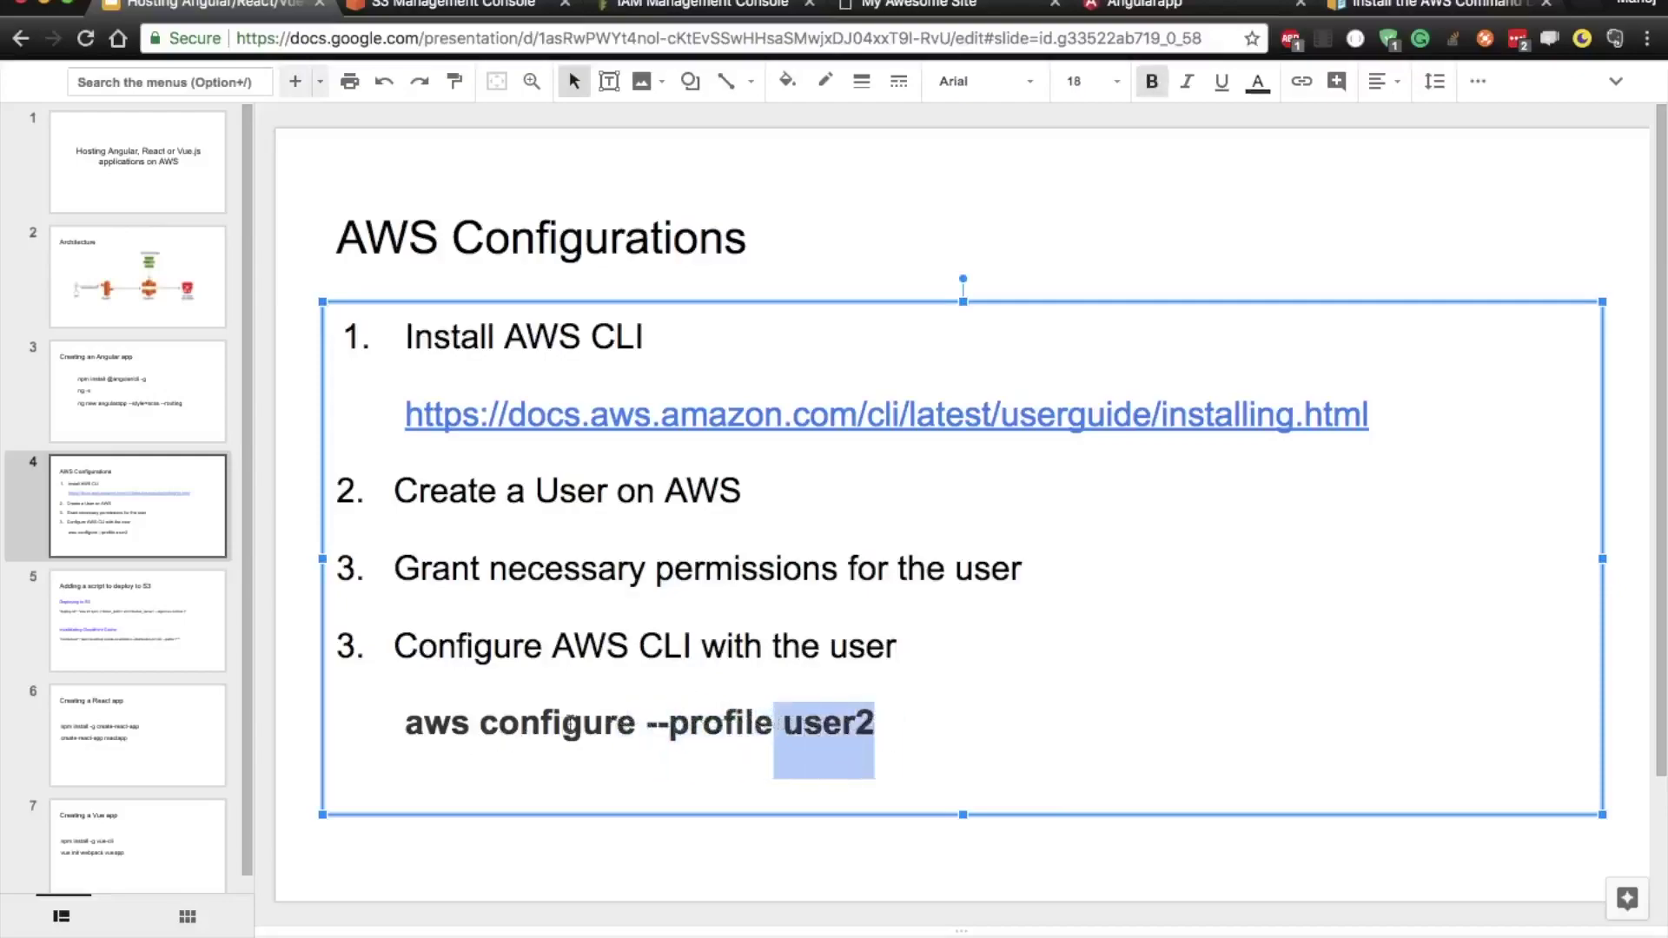
left_click(704, 723)
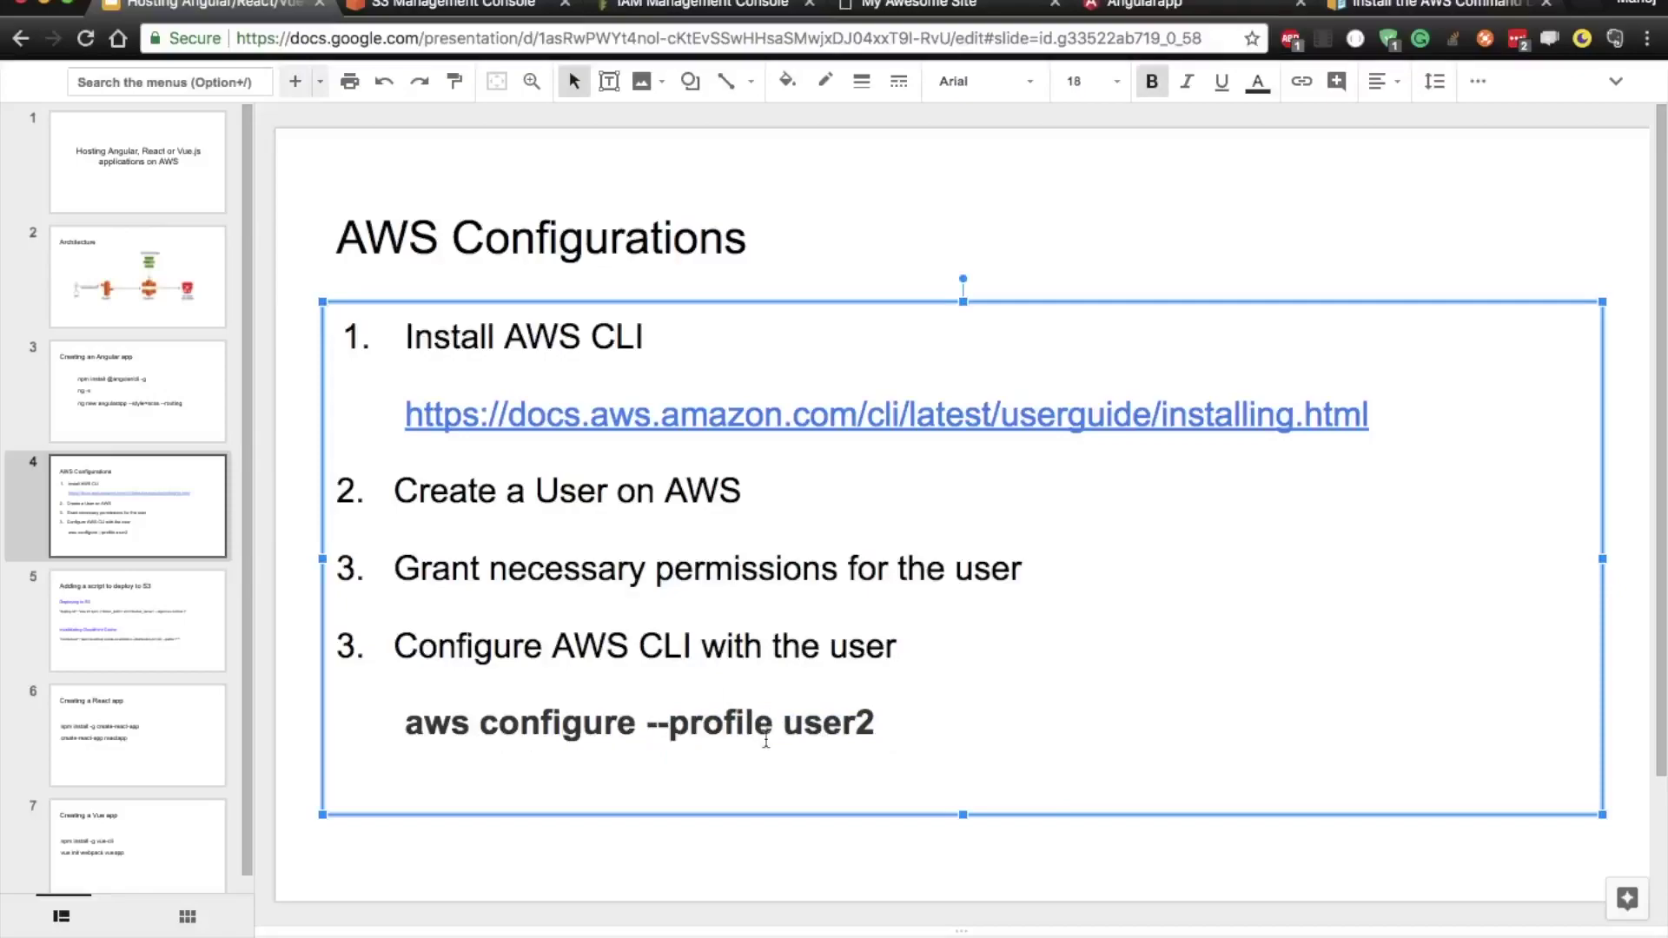
double_click(836, 723)
key("BackSpace")
type("<user_name")
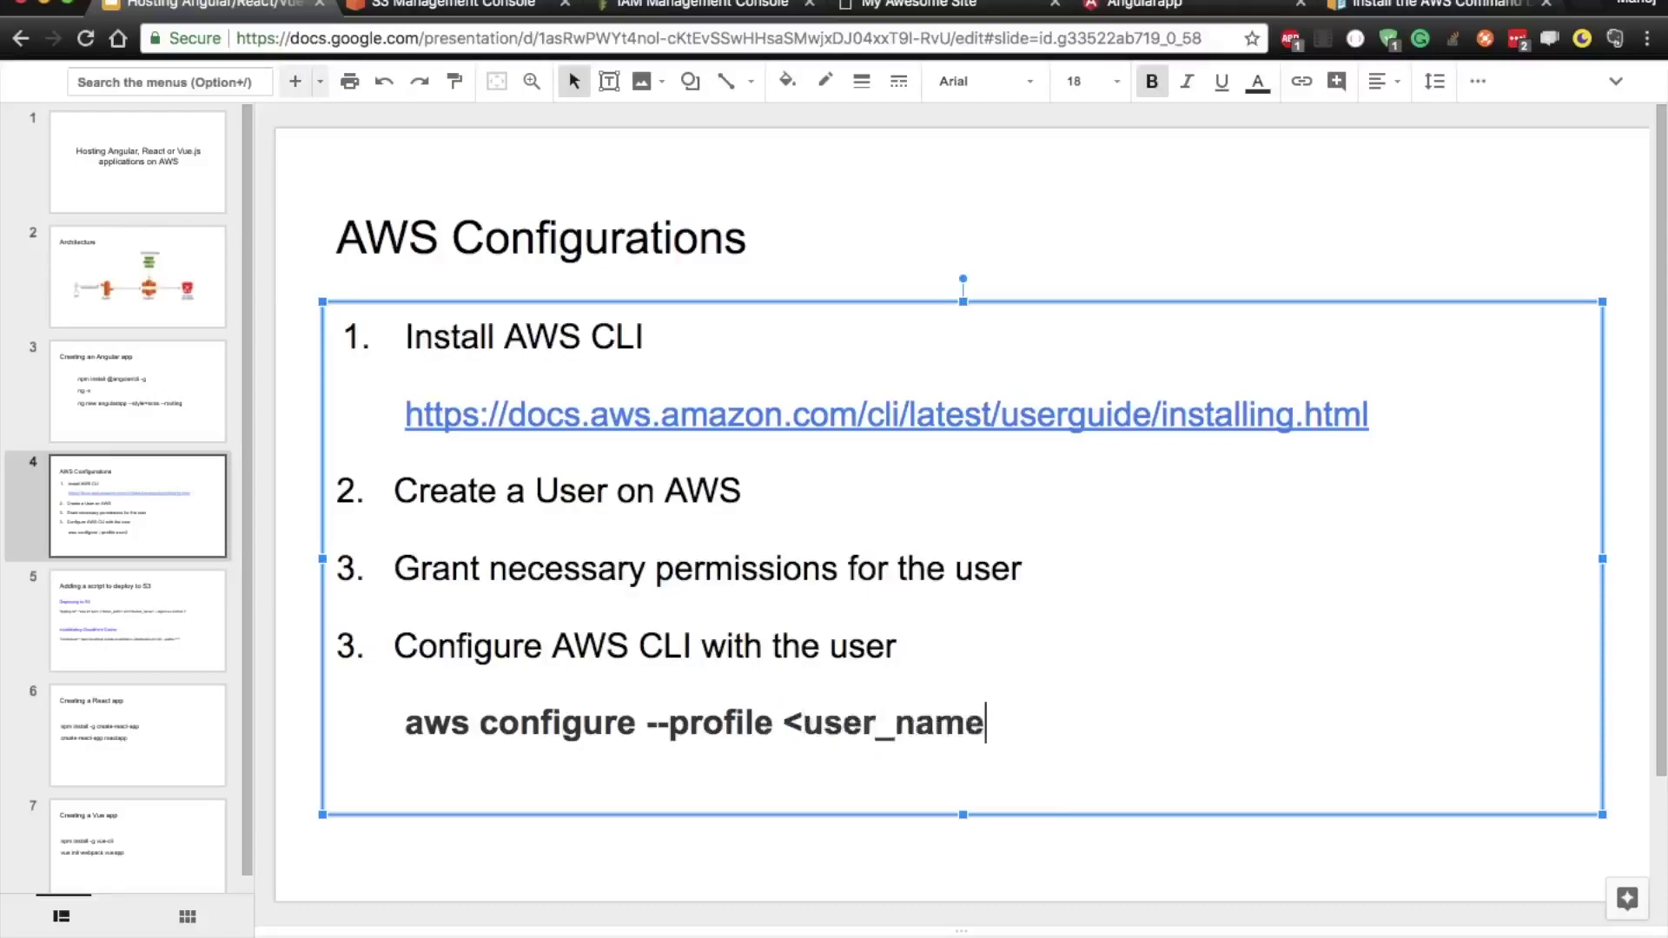
type(">")
left_click_drag(1010, 722, 380, 731)
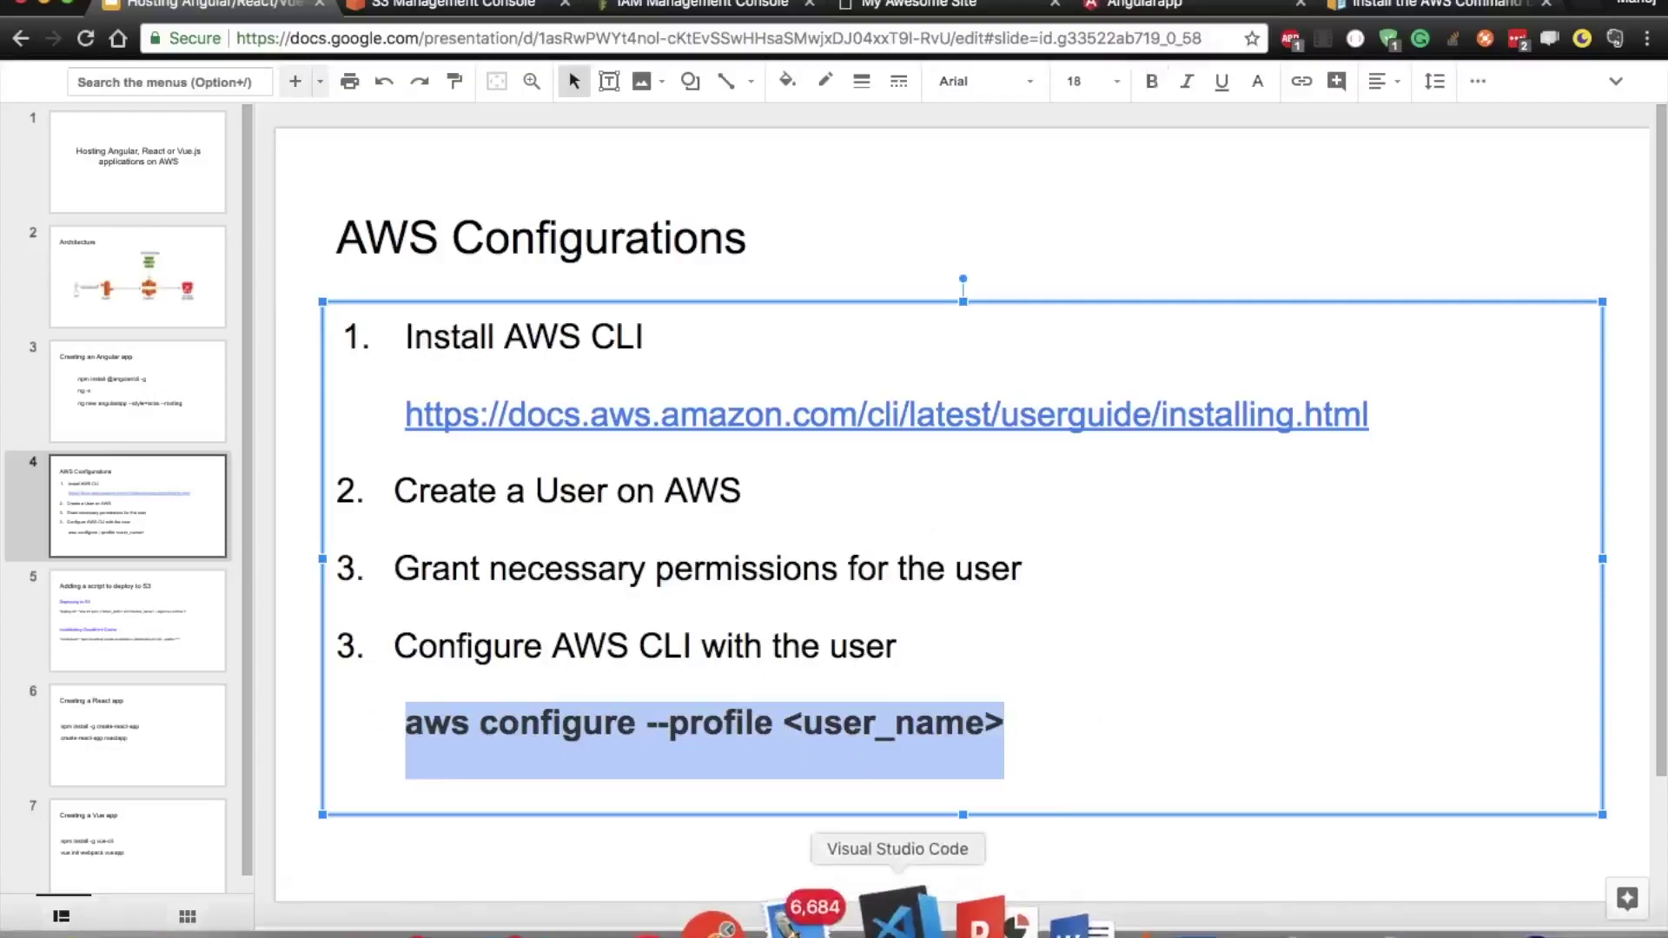
left_click(886, 917)
key("super+v")
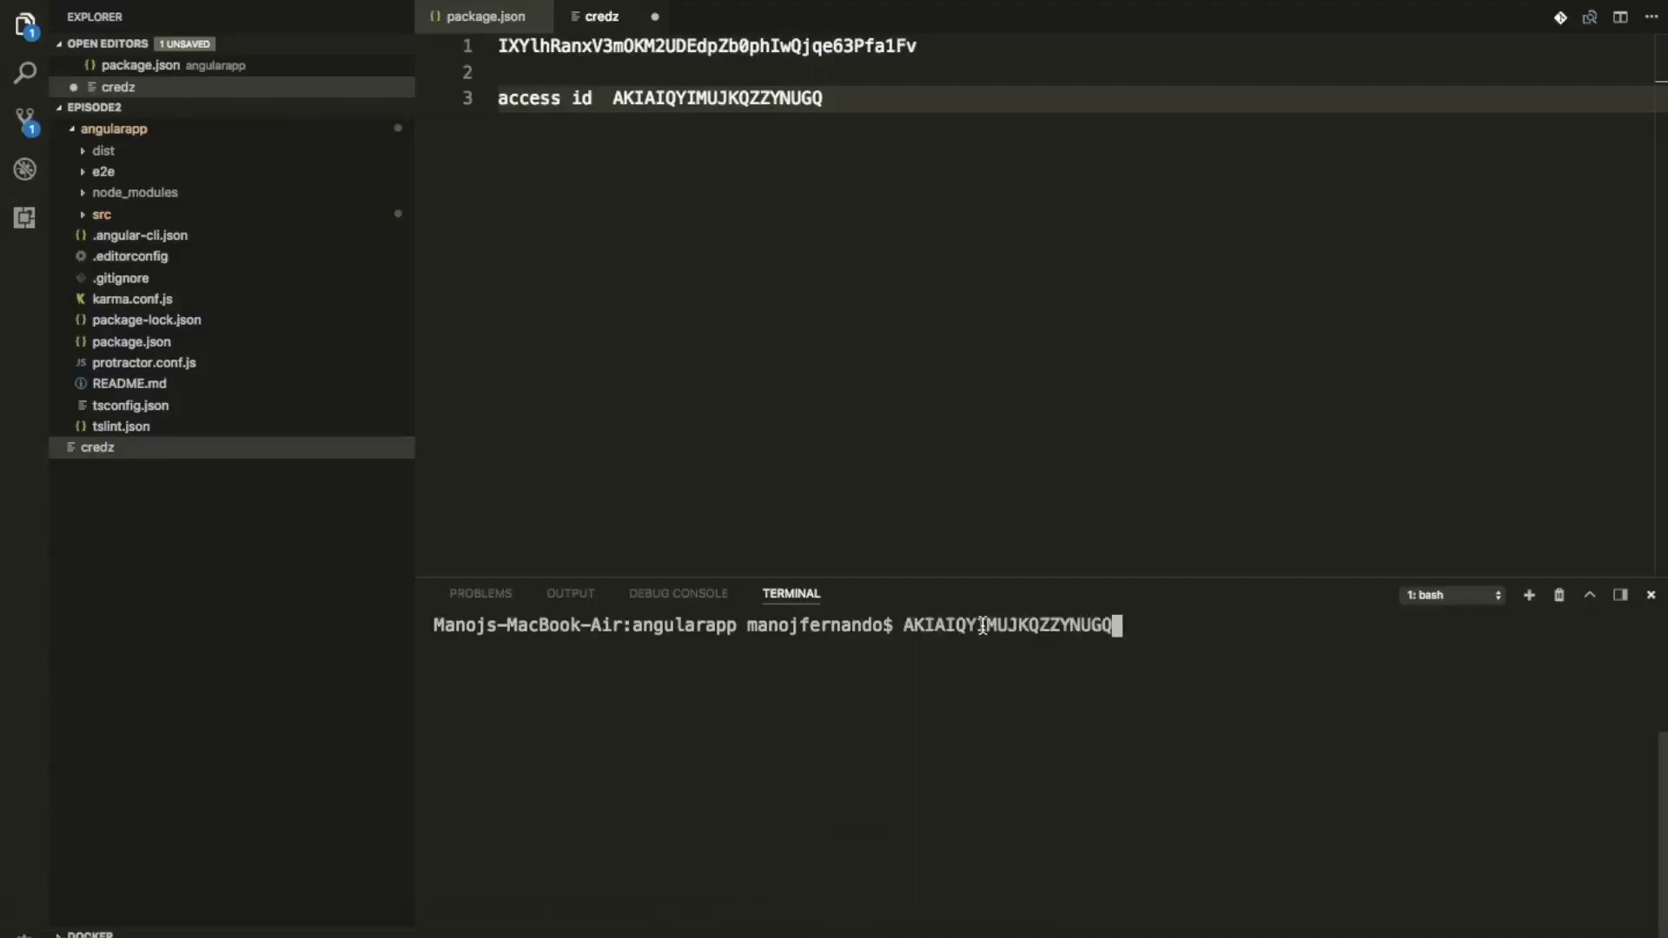
key("BackSpace")
key("BackSpace")
key("BackSpace")
key("BackSpace")
key("BackSpace")
key("BackSpace")
key("BackSpace")
key("BackSpace")
key("BackSpace")
key("BackSpace")
key("BackSpace")
key("BackSpace")
key("BackSpace")
key("BackSpace")
key("BackSpace")
key("BackSpace")
key("BackSpace")
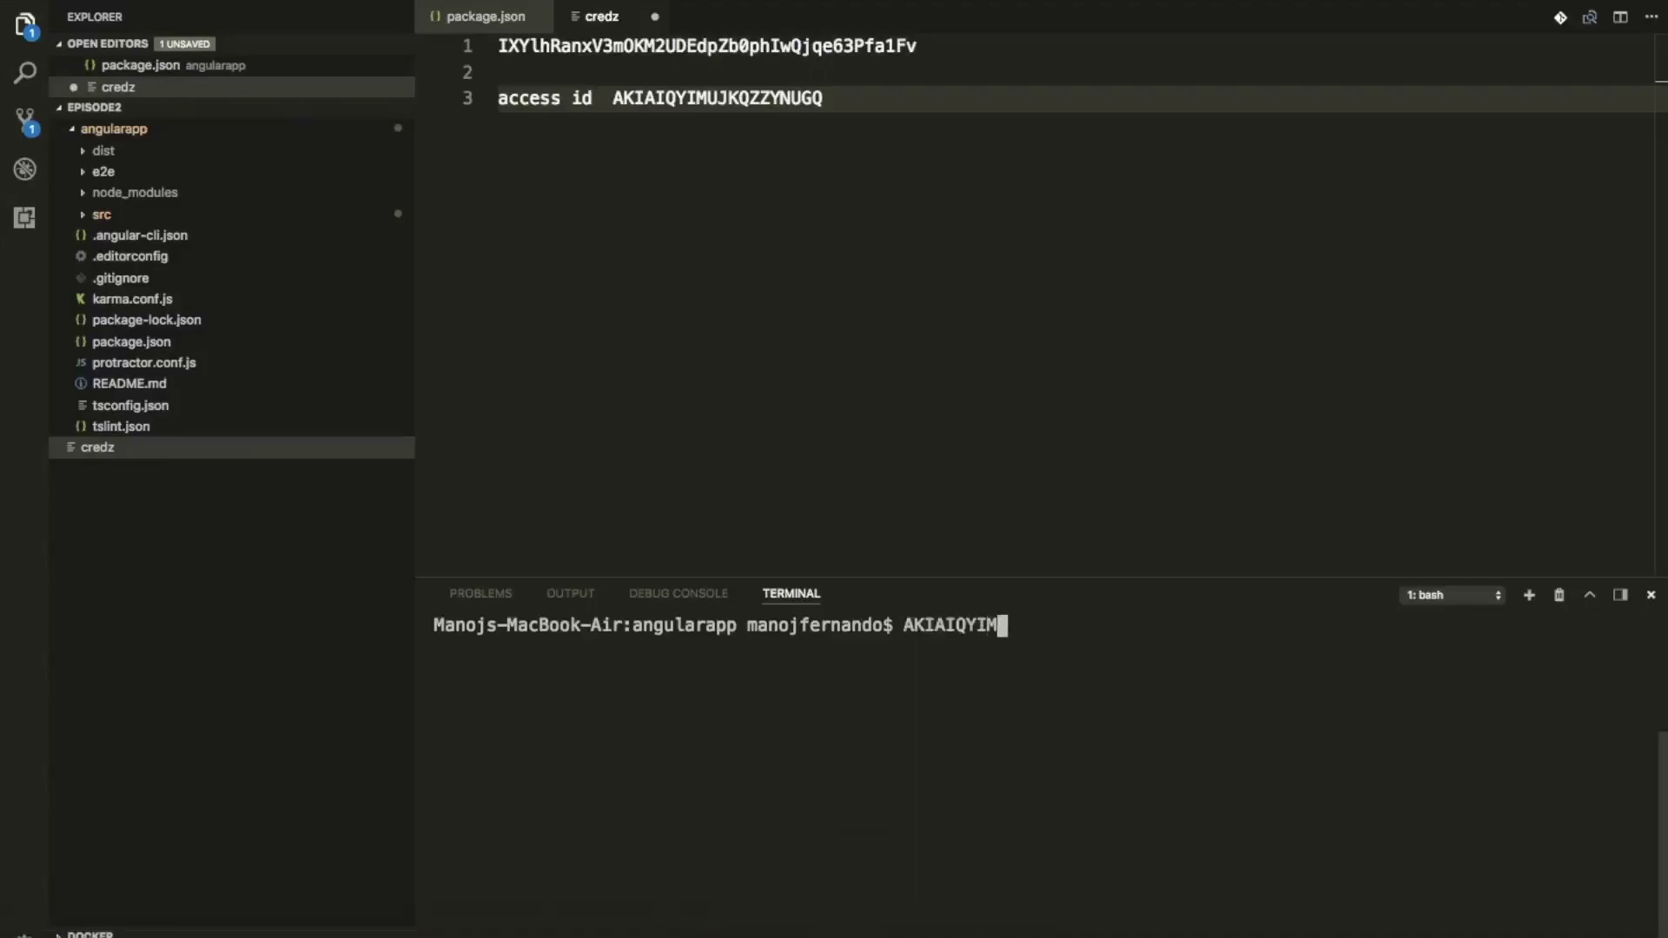
key("BackSpace")
key("BackSpace")
key("BackSpace")
- Run aws configure --profile in the terminal with the new user's name, as listed among the IAM users
type("aws ")
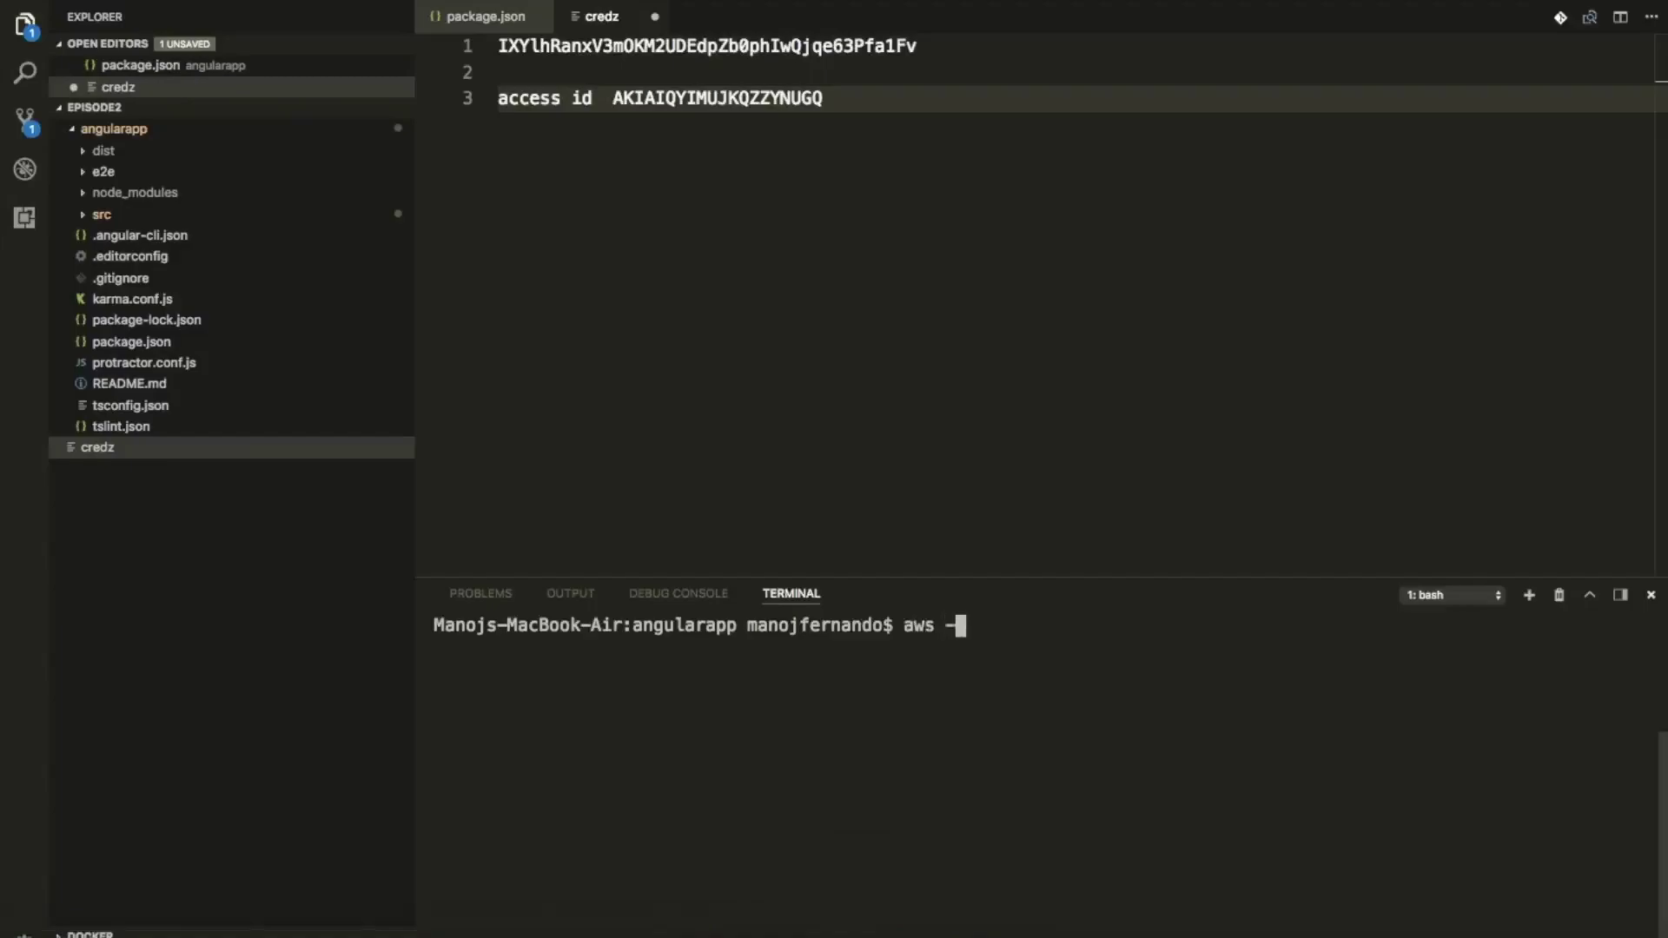
type("configure --profile")
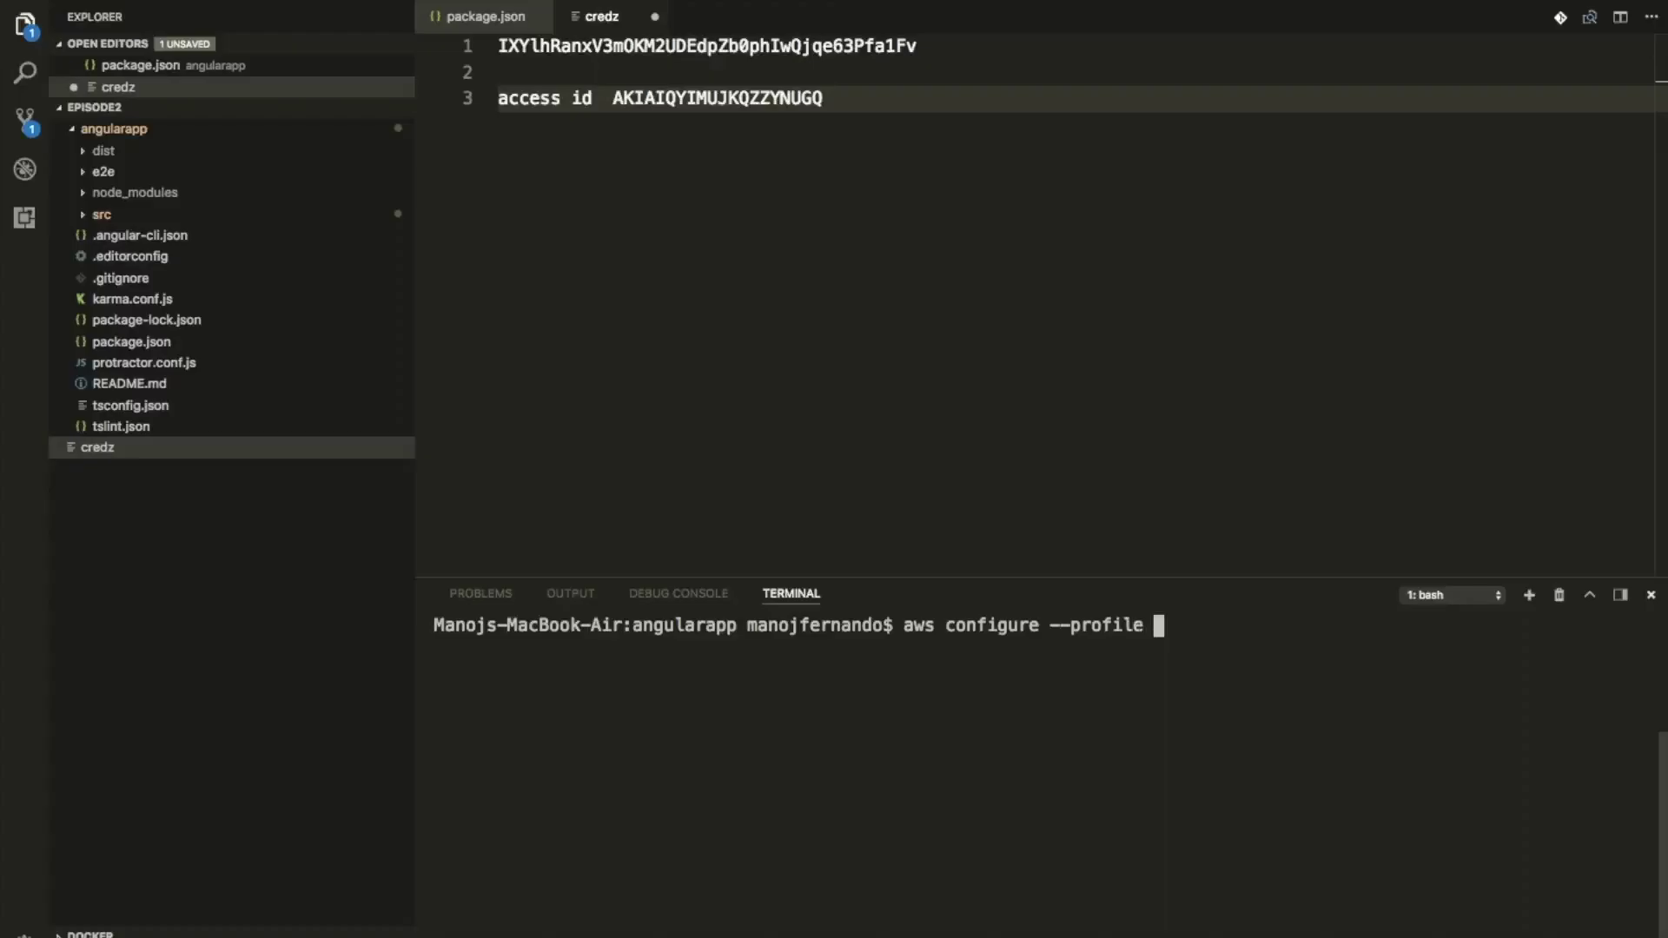
key("super+Tab")
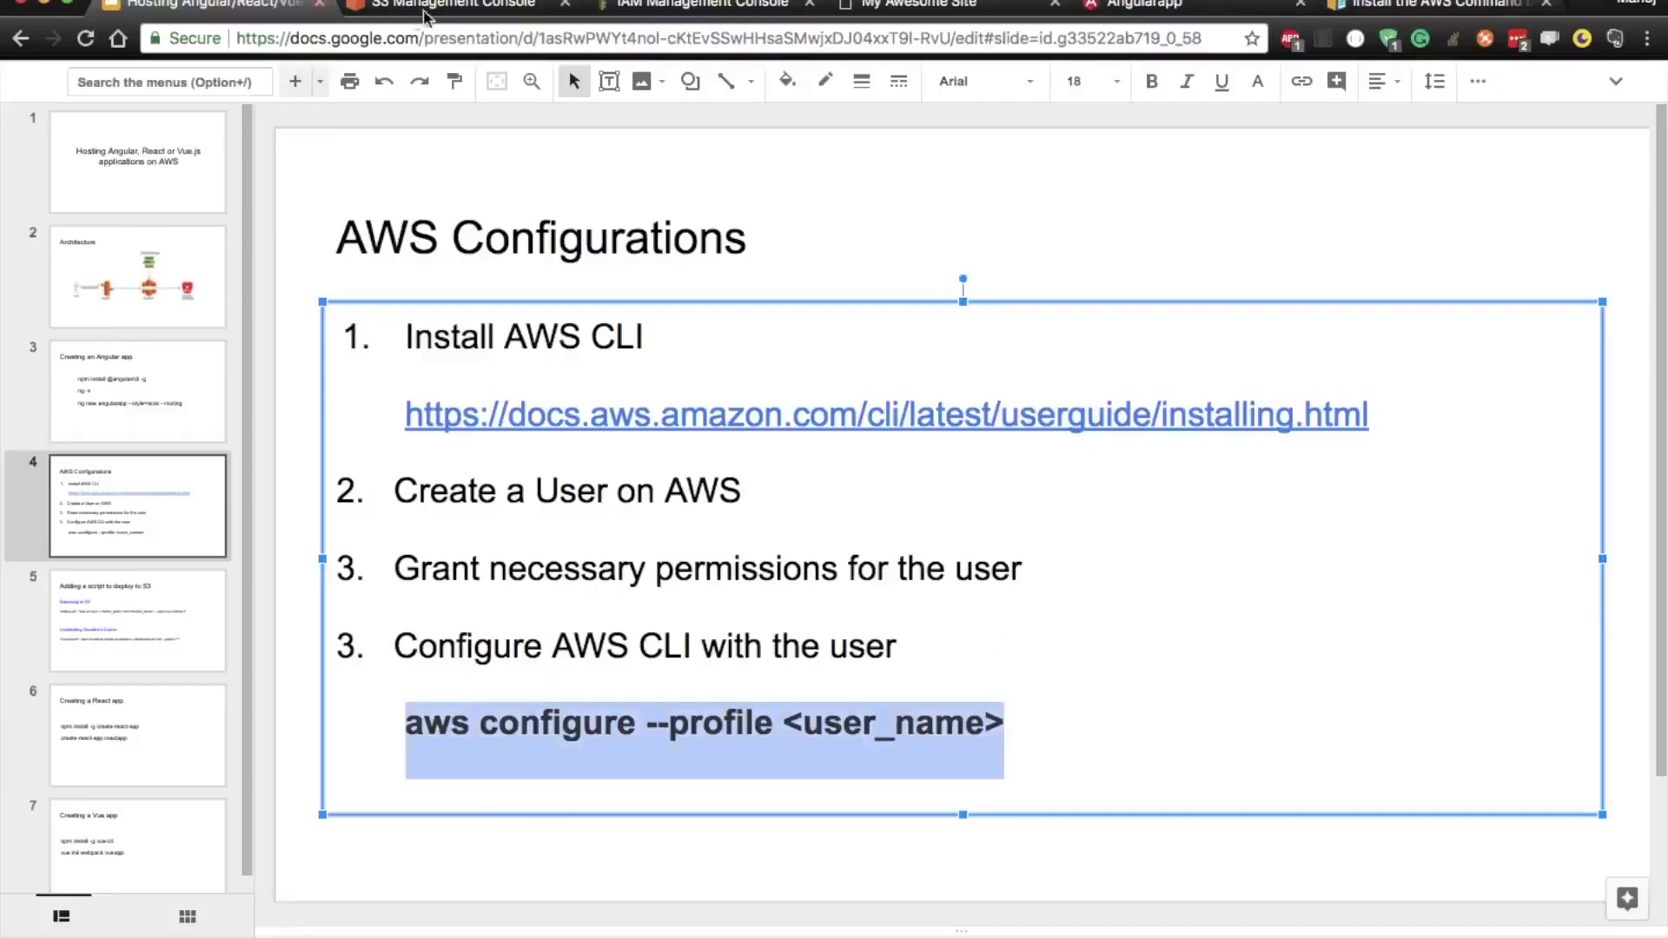
left_click(442, 9)
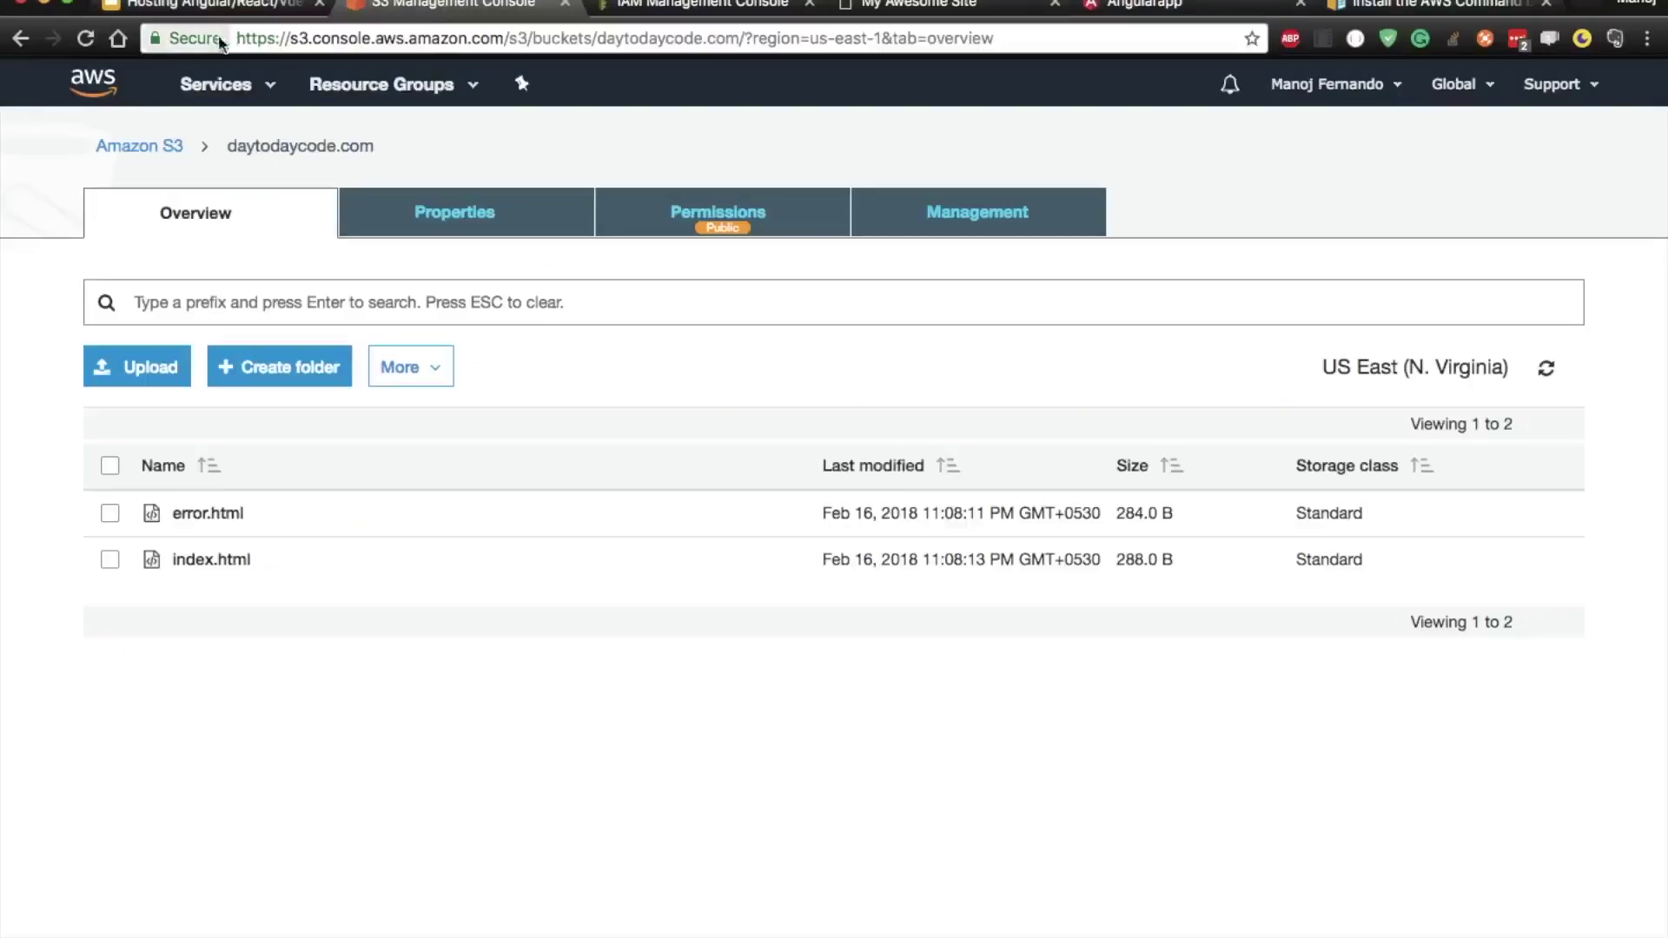
left_click(696, 6)
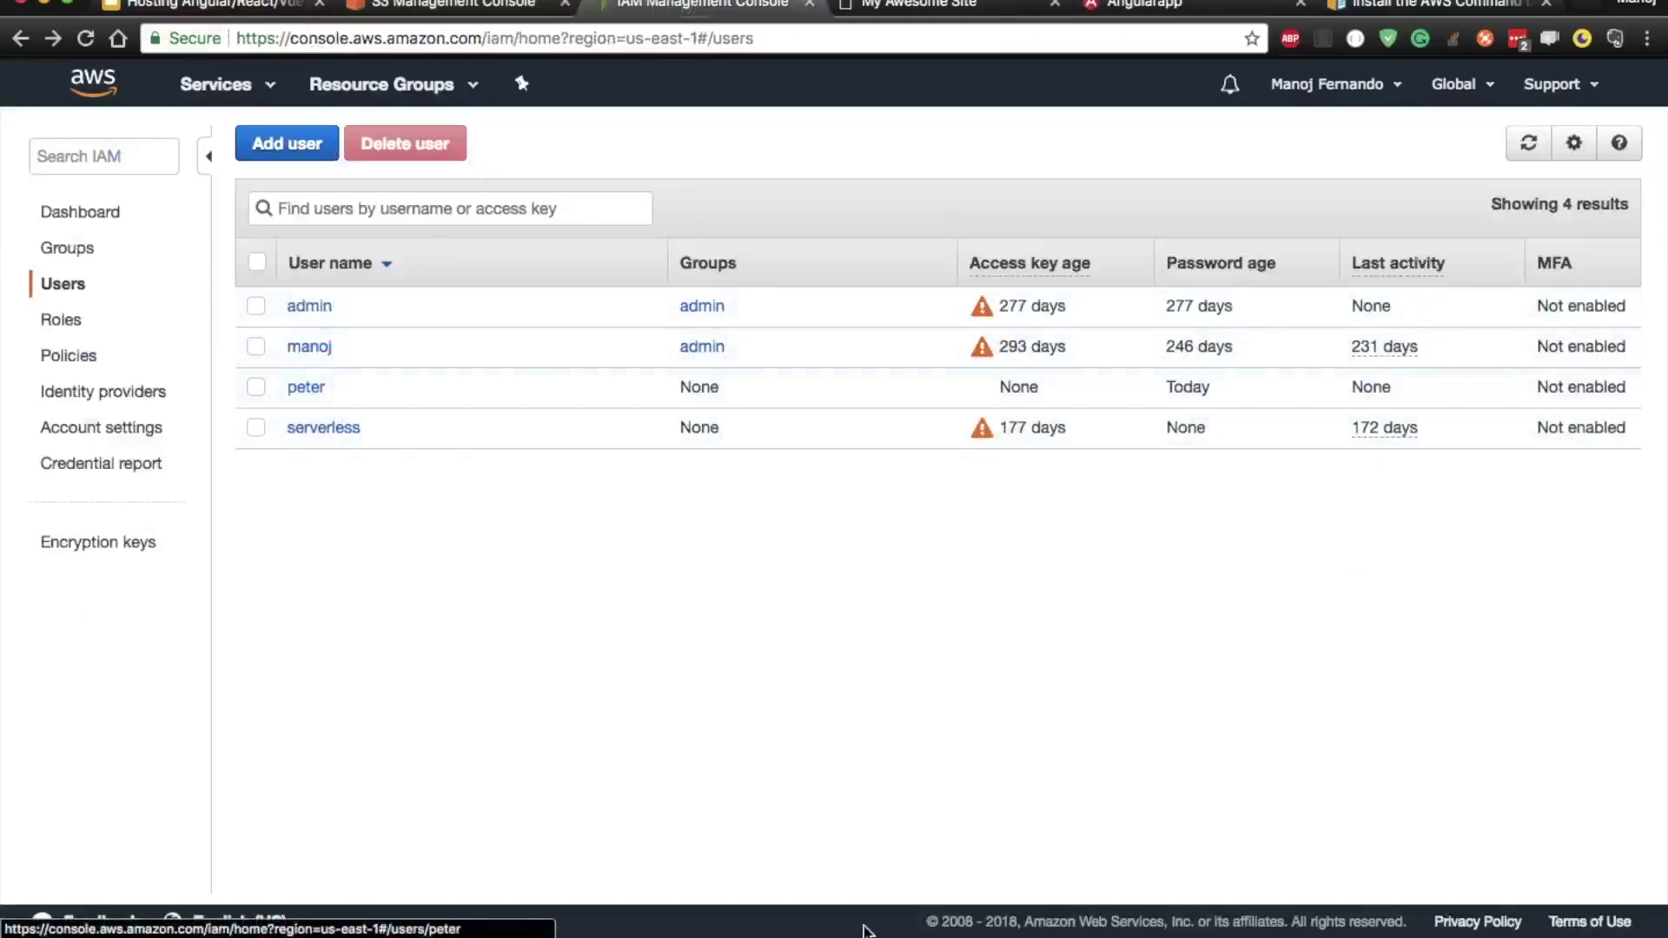
key("super+Tab")
type("peter")
key("Return")
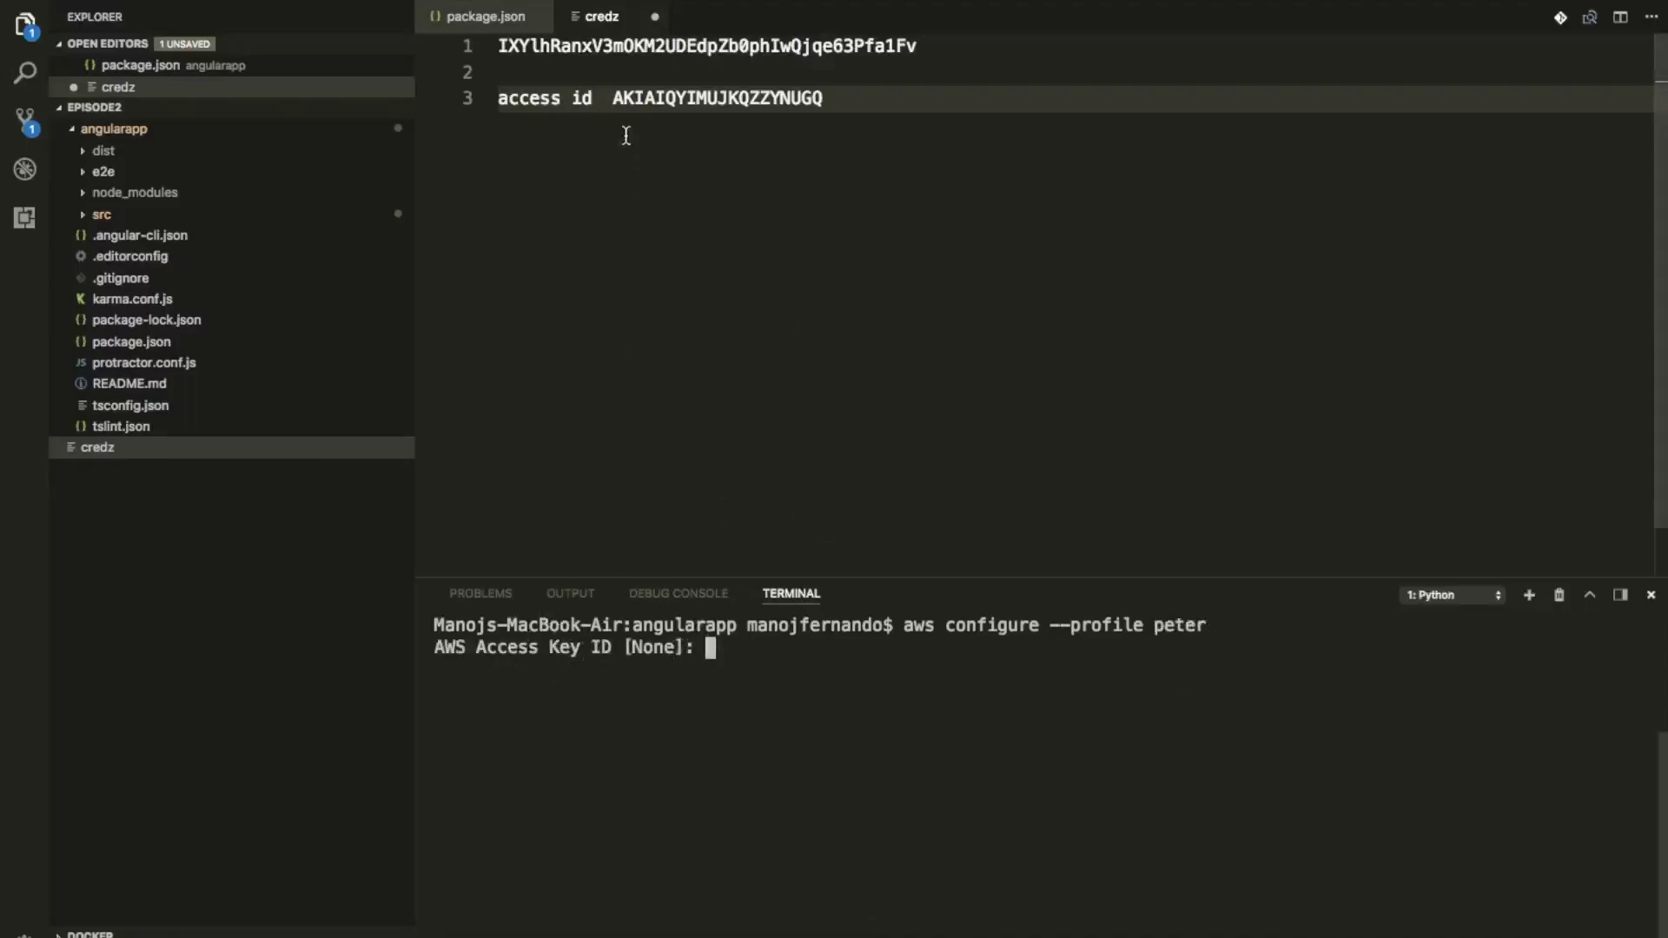
- Copy the access key ID from the credz file and submit it as the profile's AWS Access Key ID
double_click(673, 102)
key("super+c")
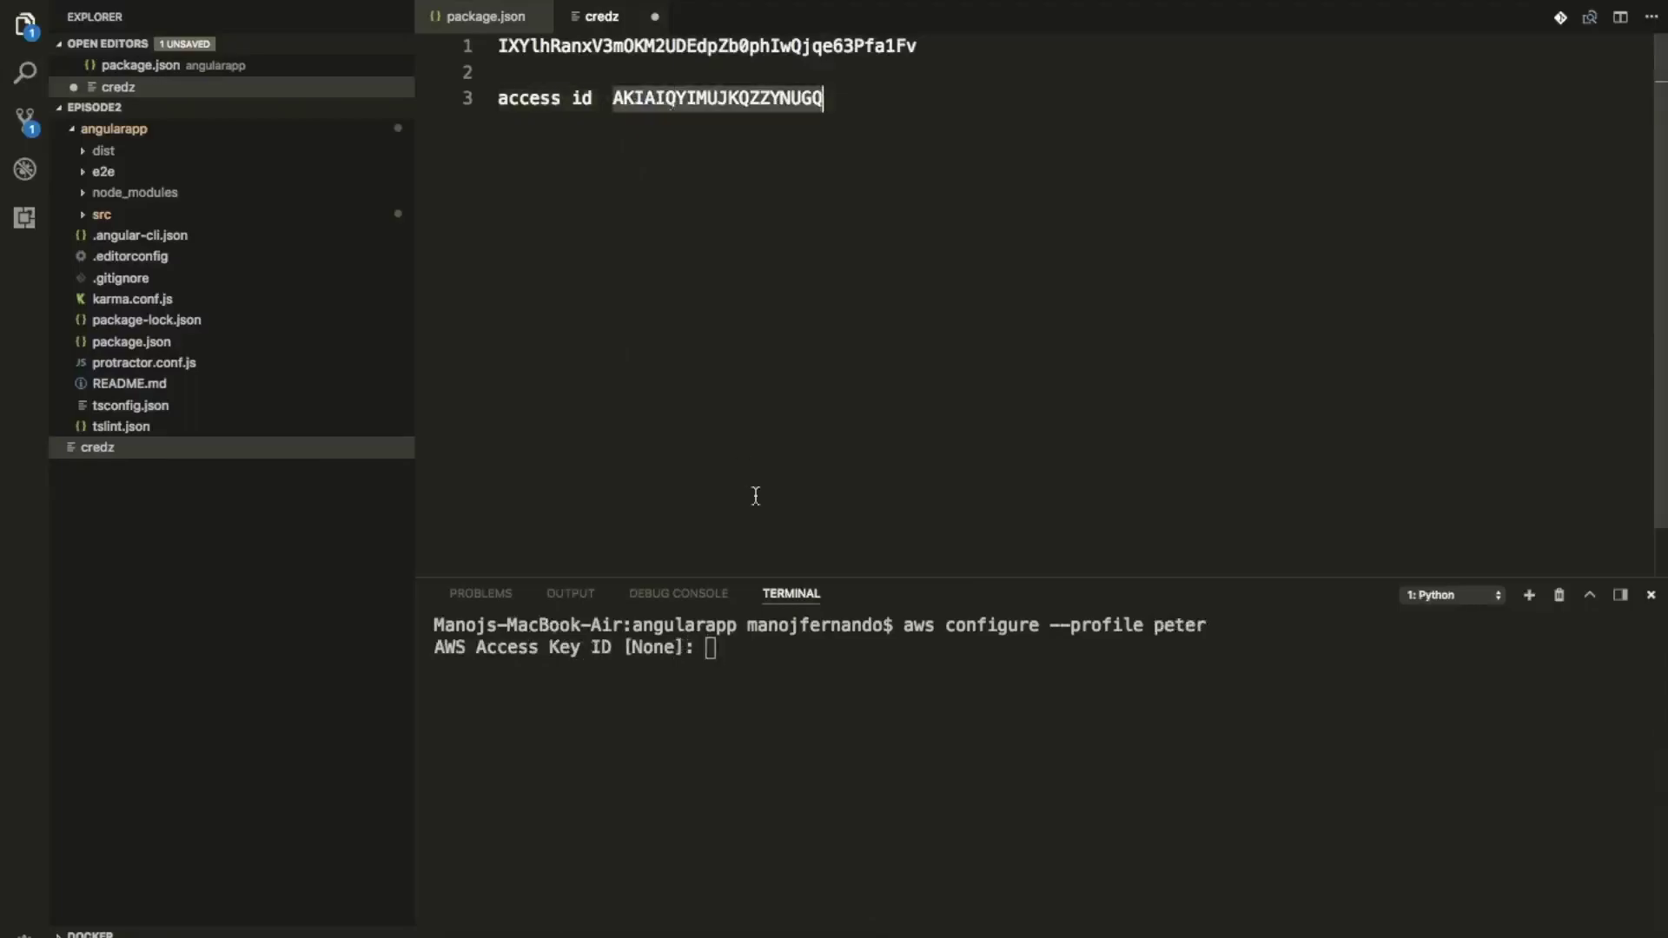
left_click(768, 646)
key("super+v")
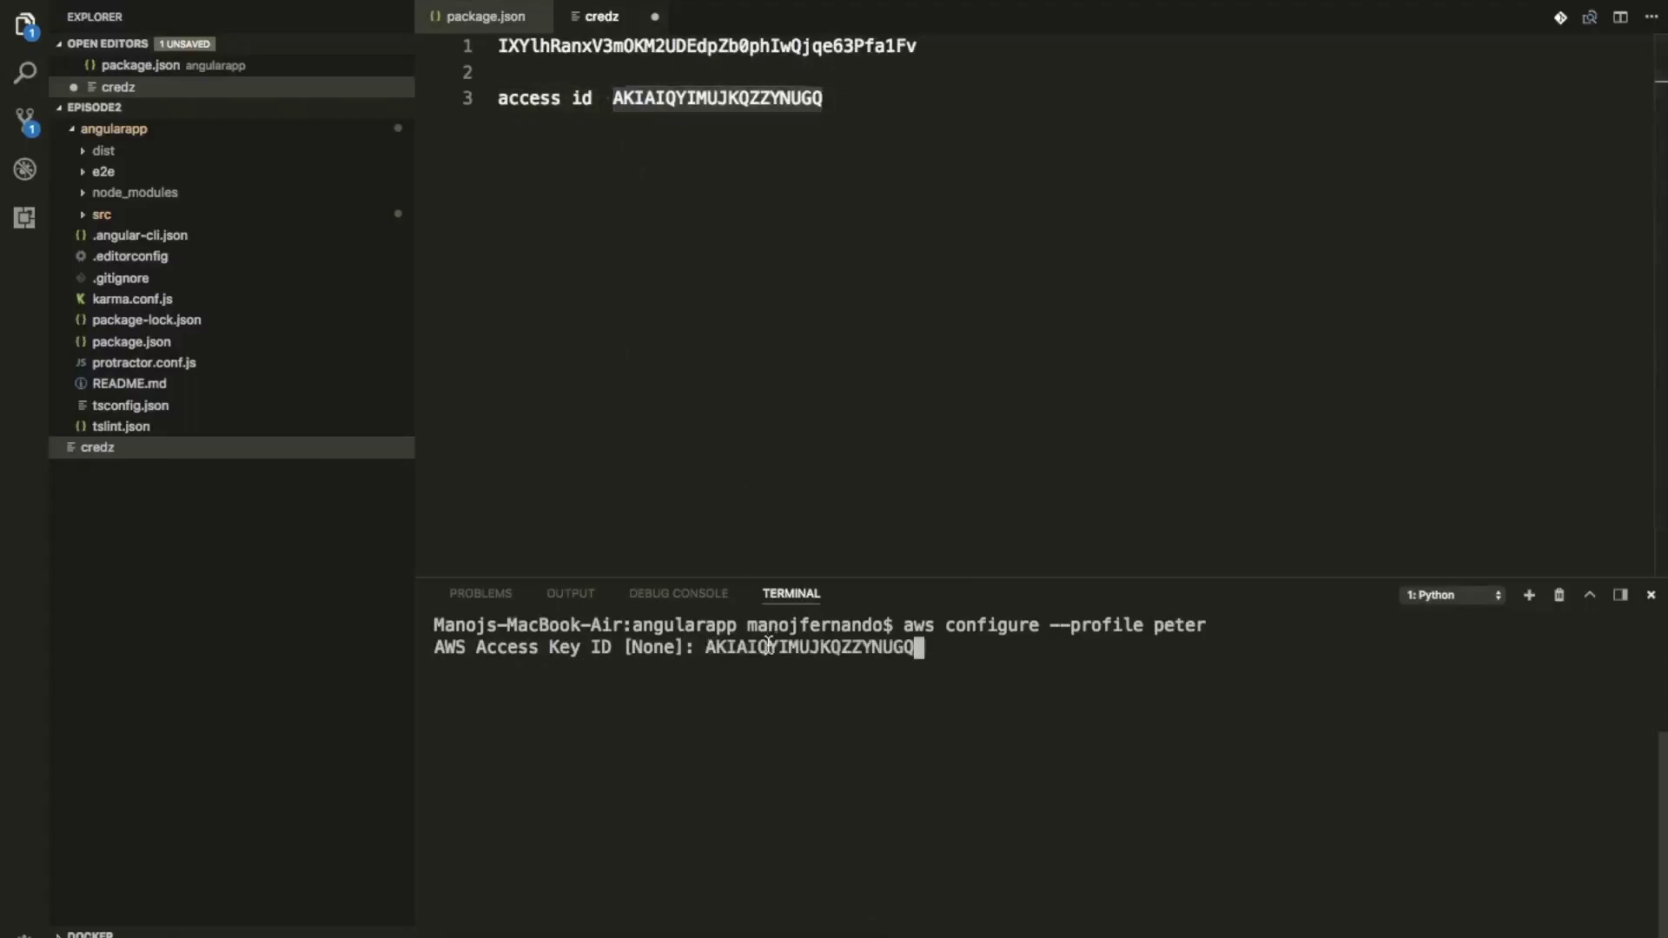
key("Return")
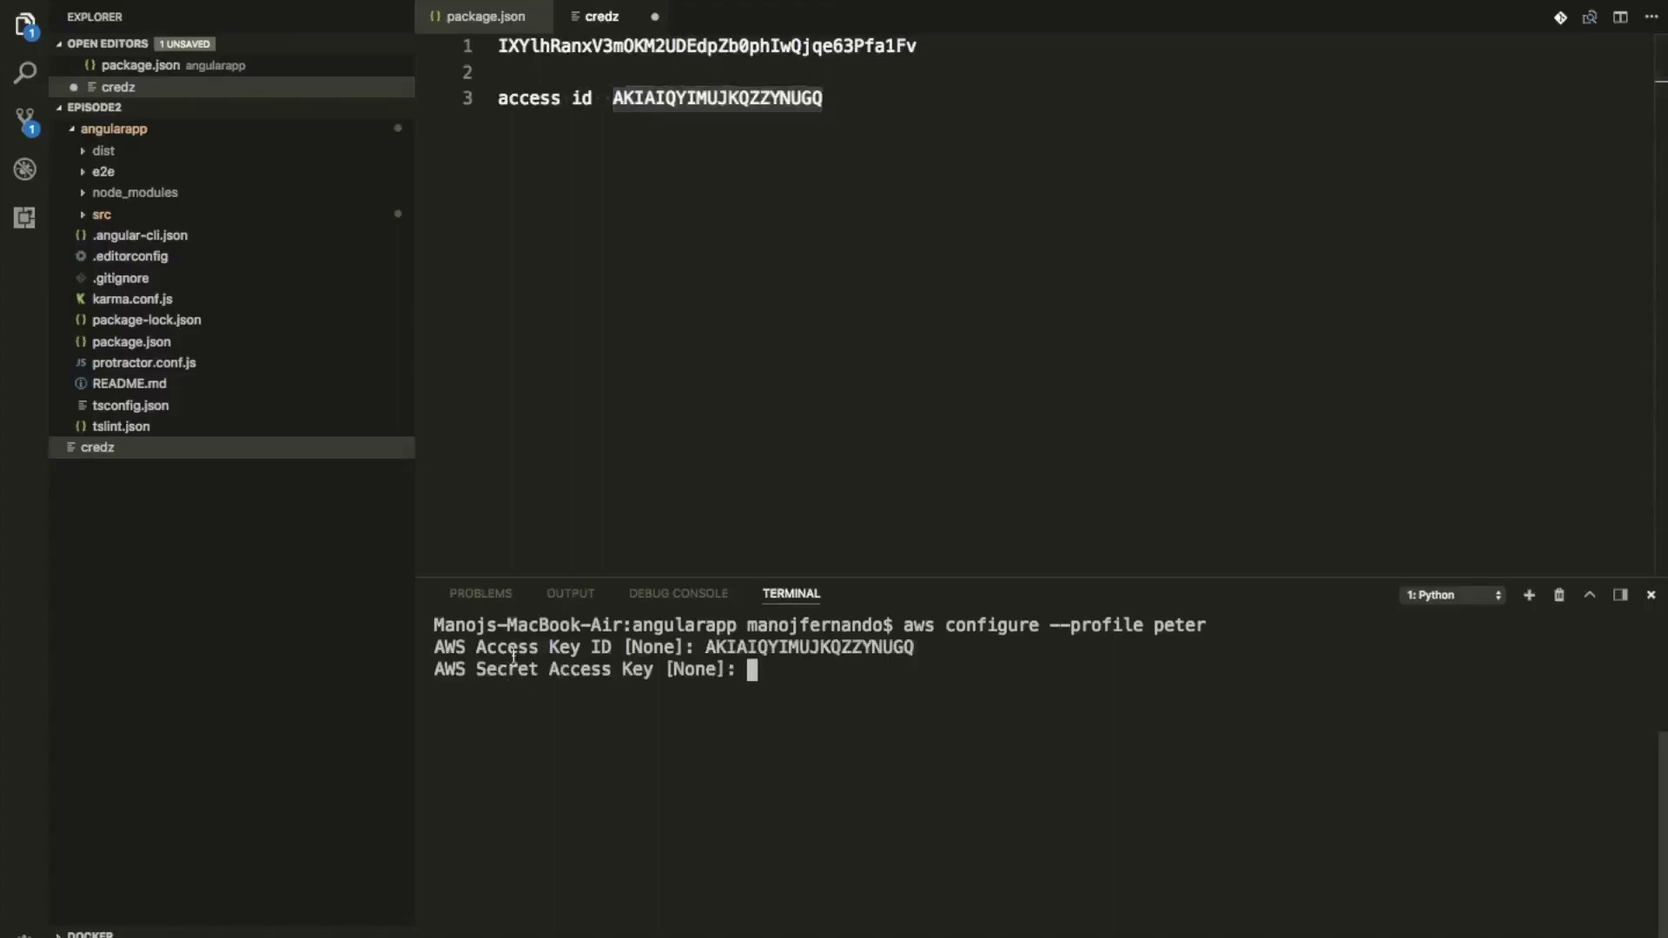
- Copy the secret access key from the credz file, submit it as the AWS Secret Access Key, and leave default region and output format blank
left_click_drag(924, 49, 500, 57)
key("super+c")
left_click(845, 683)
key("super+v")
key("Return")
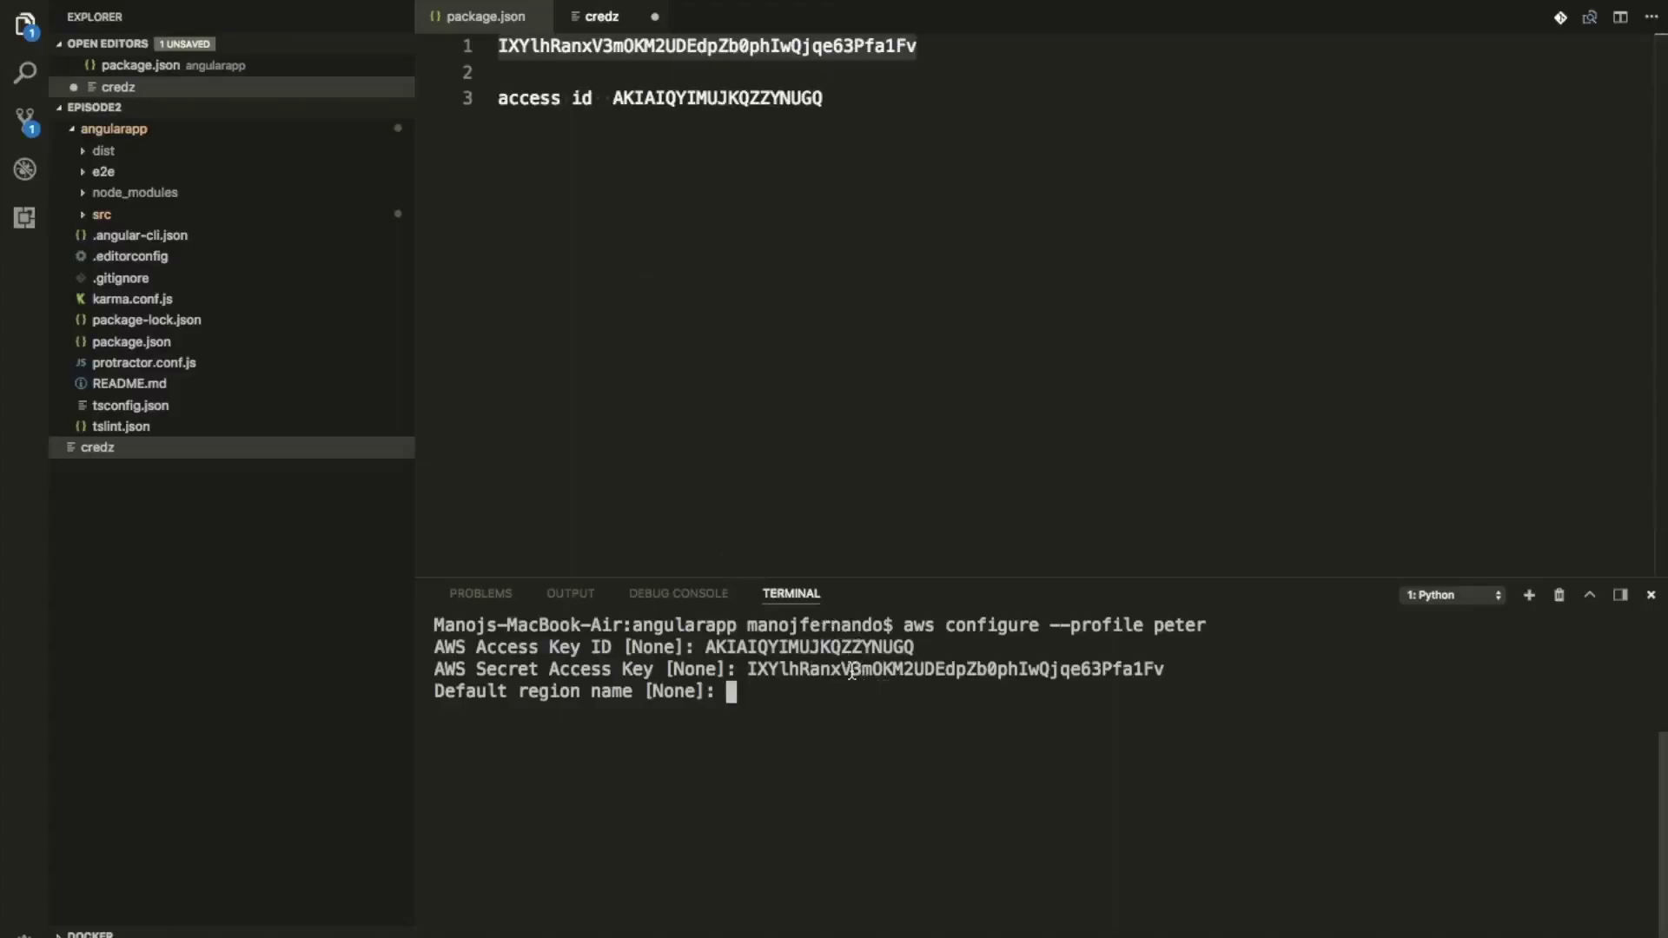
key("Return")
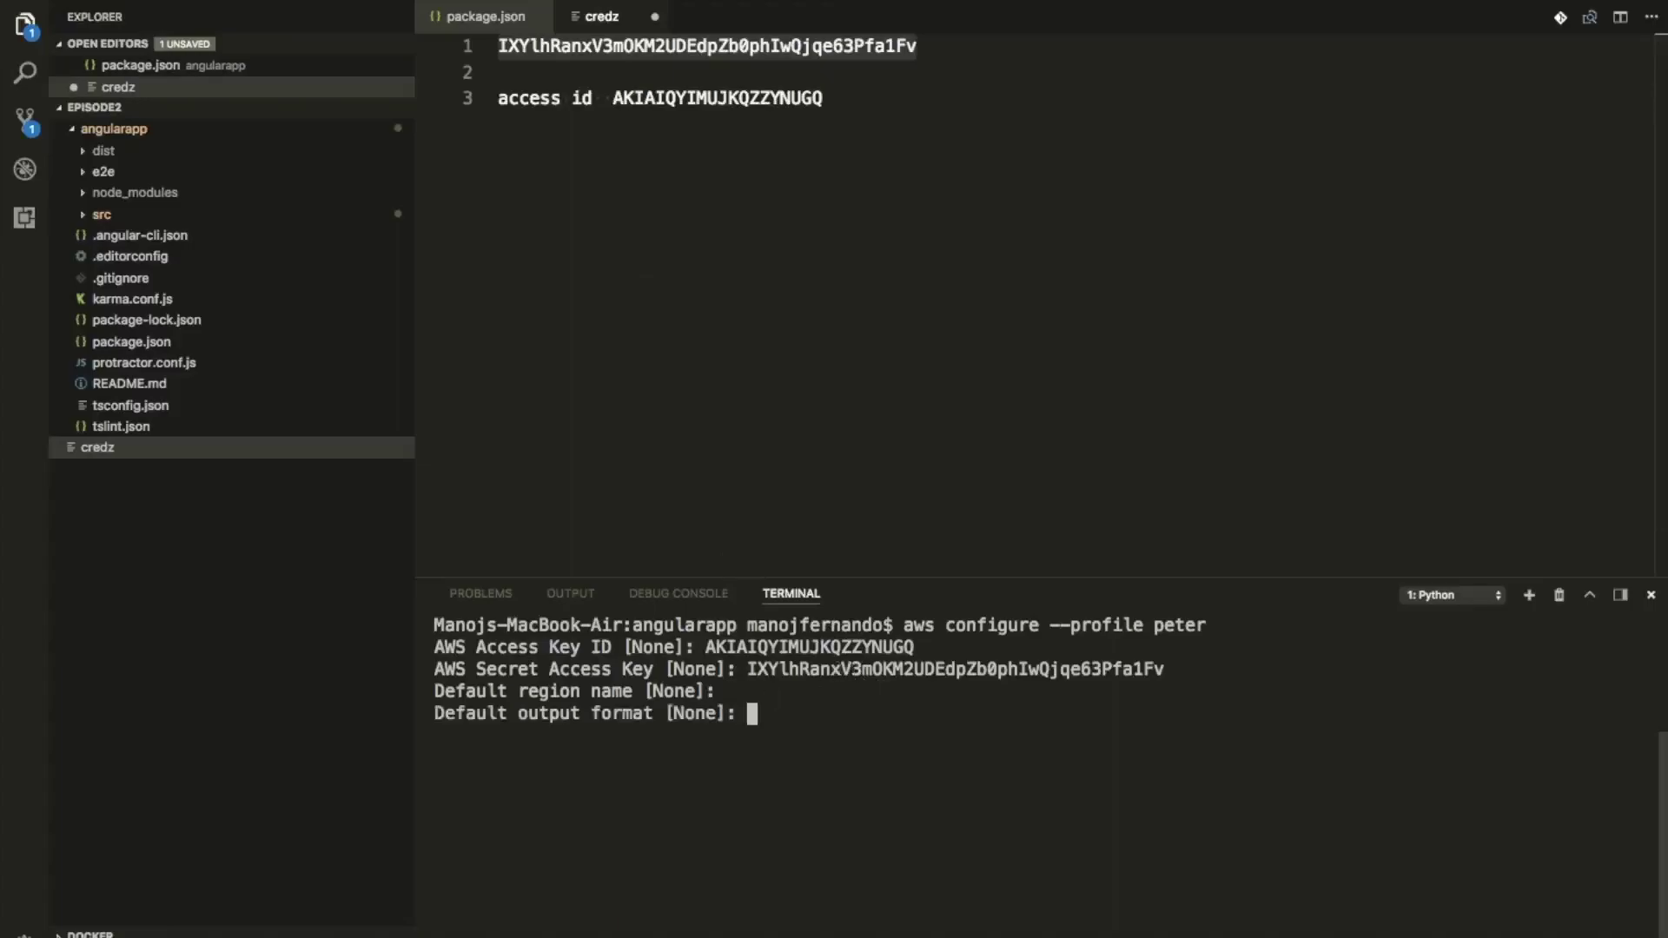
key("Return")
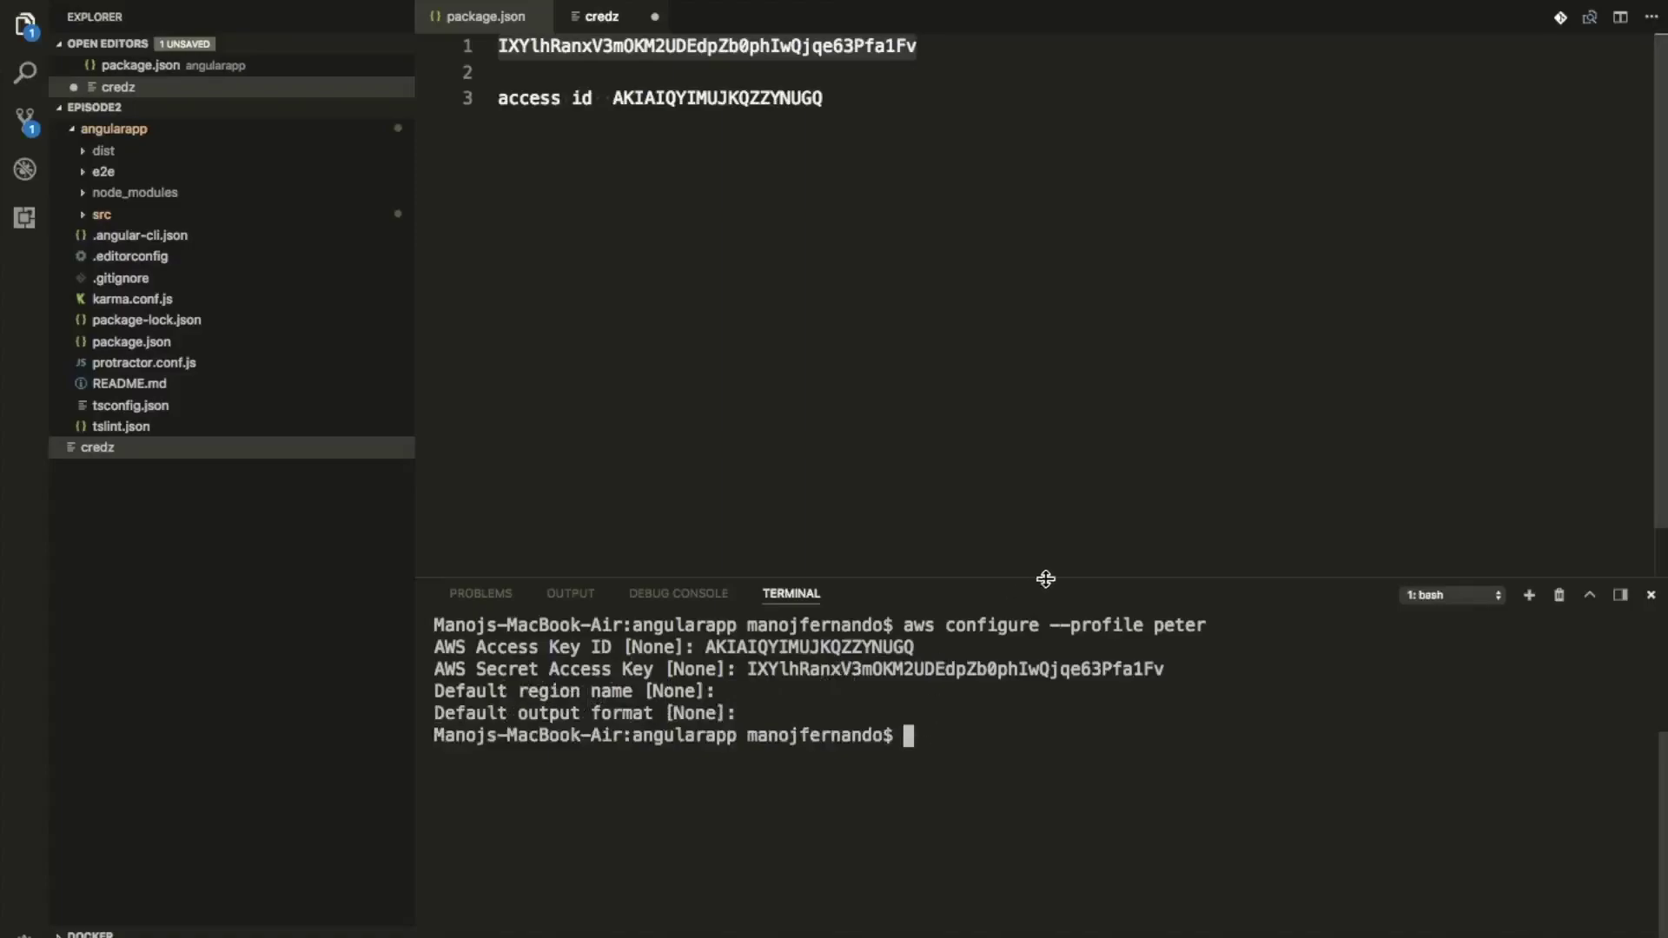
- Enlarge the terminal area, change to the ~/.aws directory, and list its files with ls
left_click_drag(1046, 578, 1039, 467)
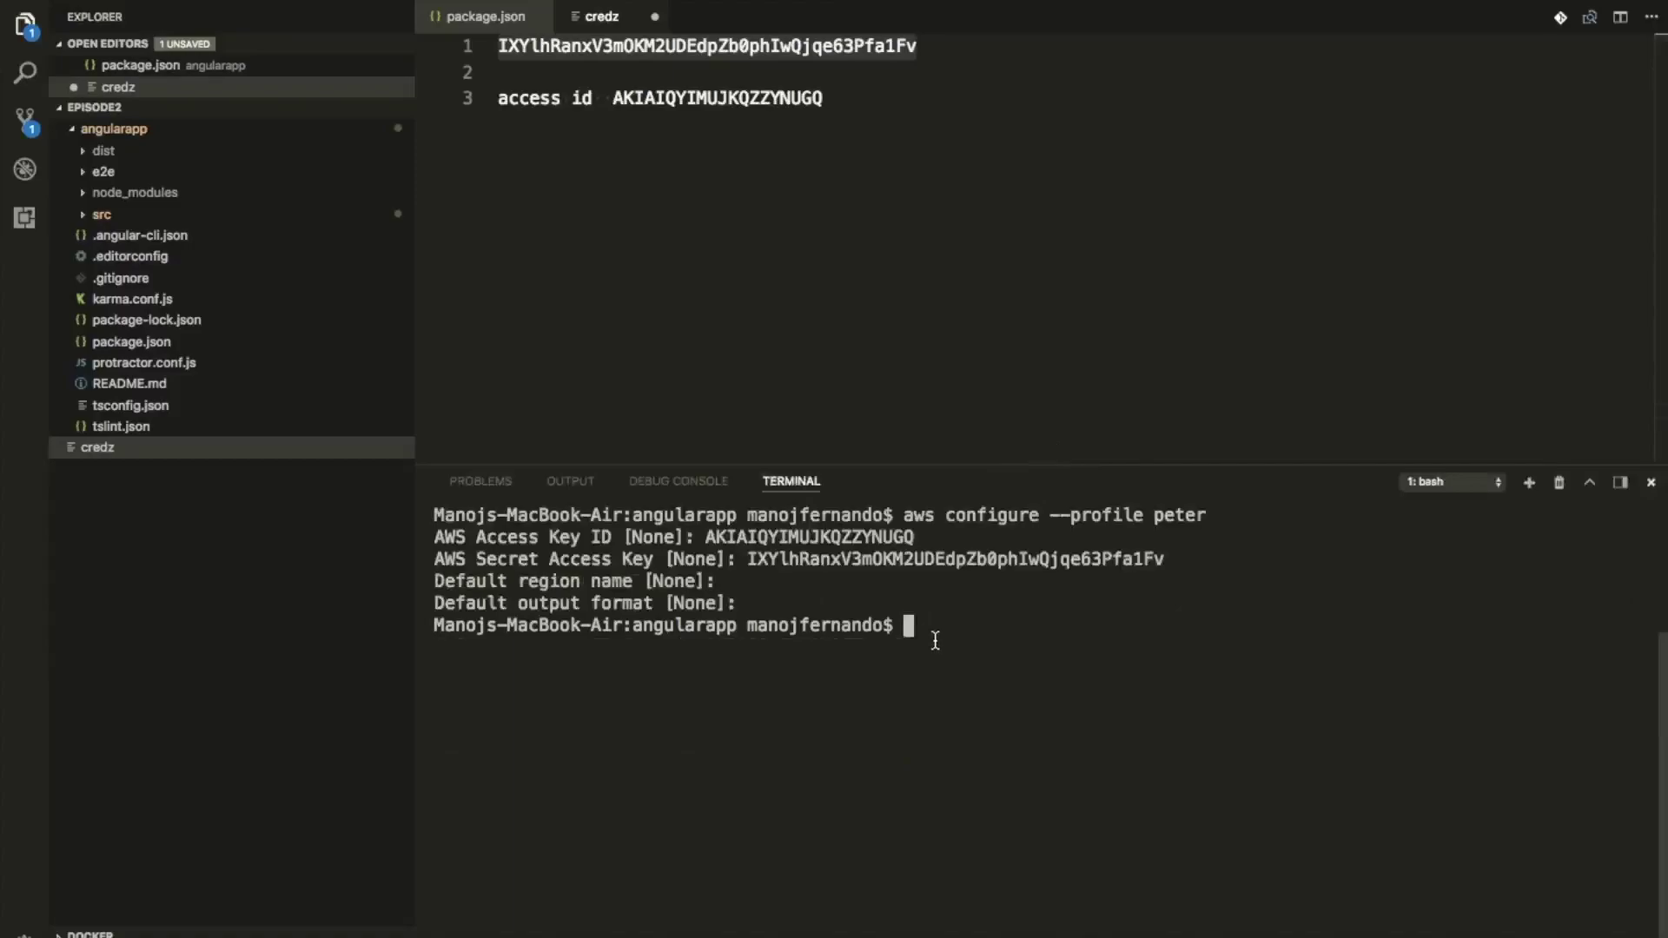
type("cd ~/.aws")
key("Return")
type("ls")
key("Return")
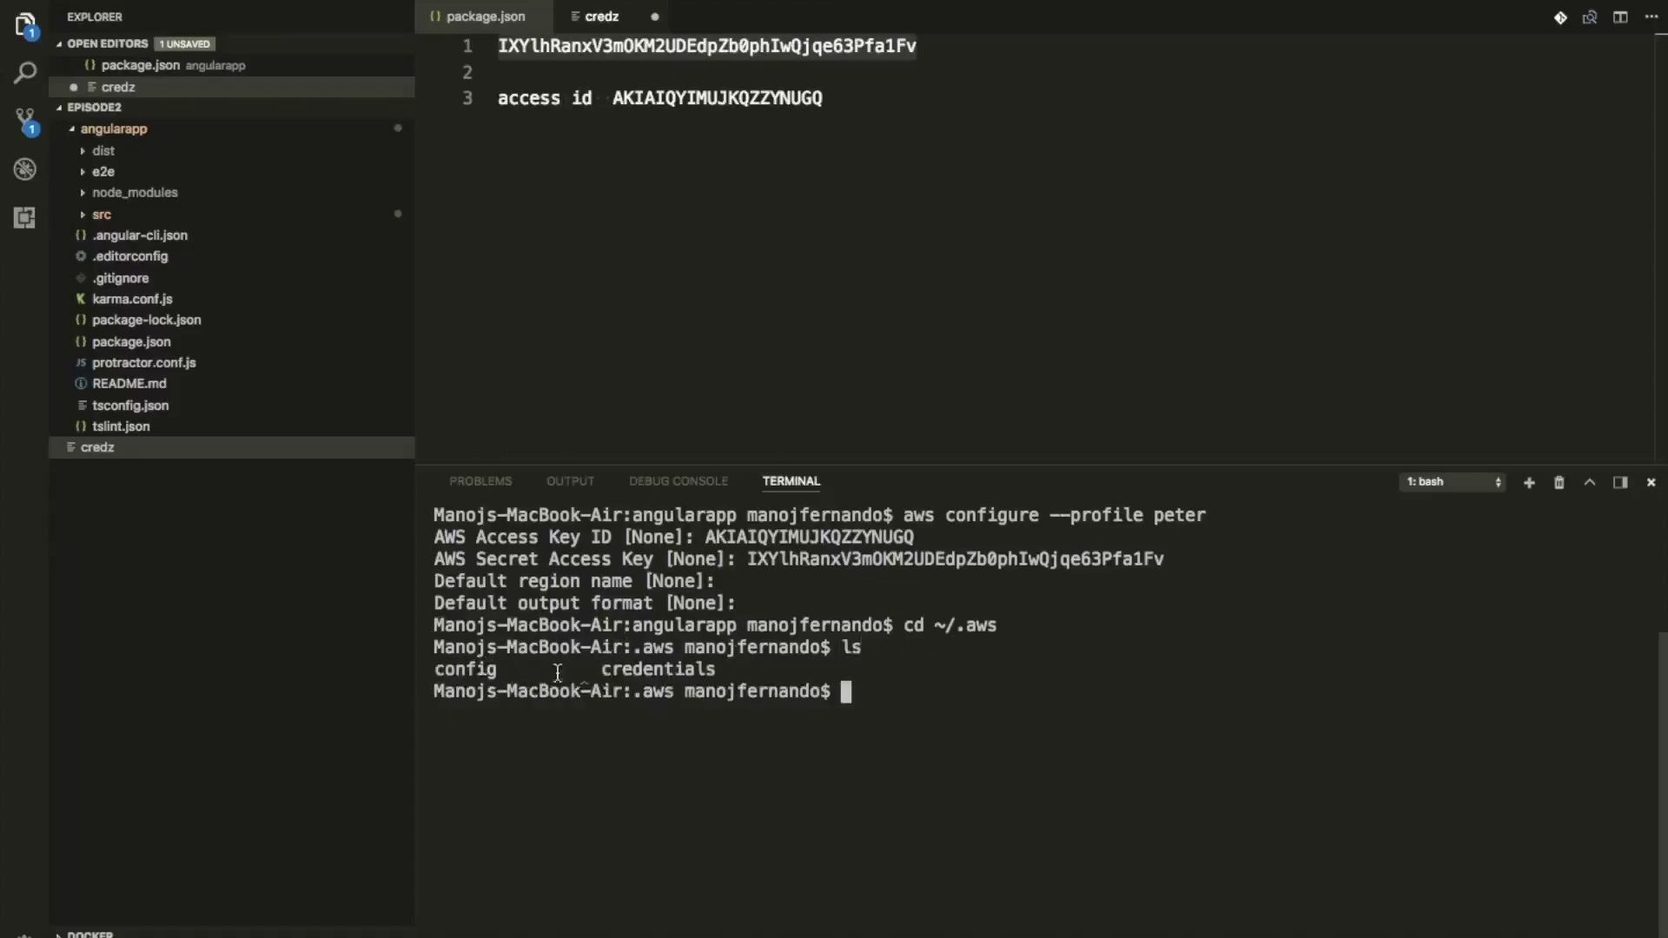
- Open the credentials file from the terminal, check the profile name stored in it, and close it
type("open credentials")
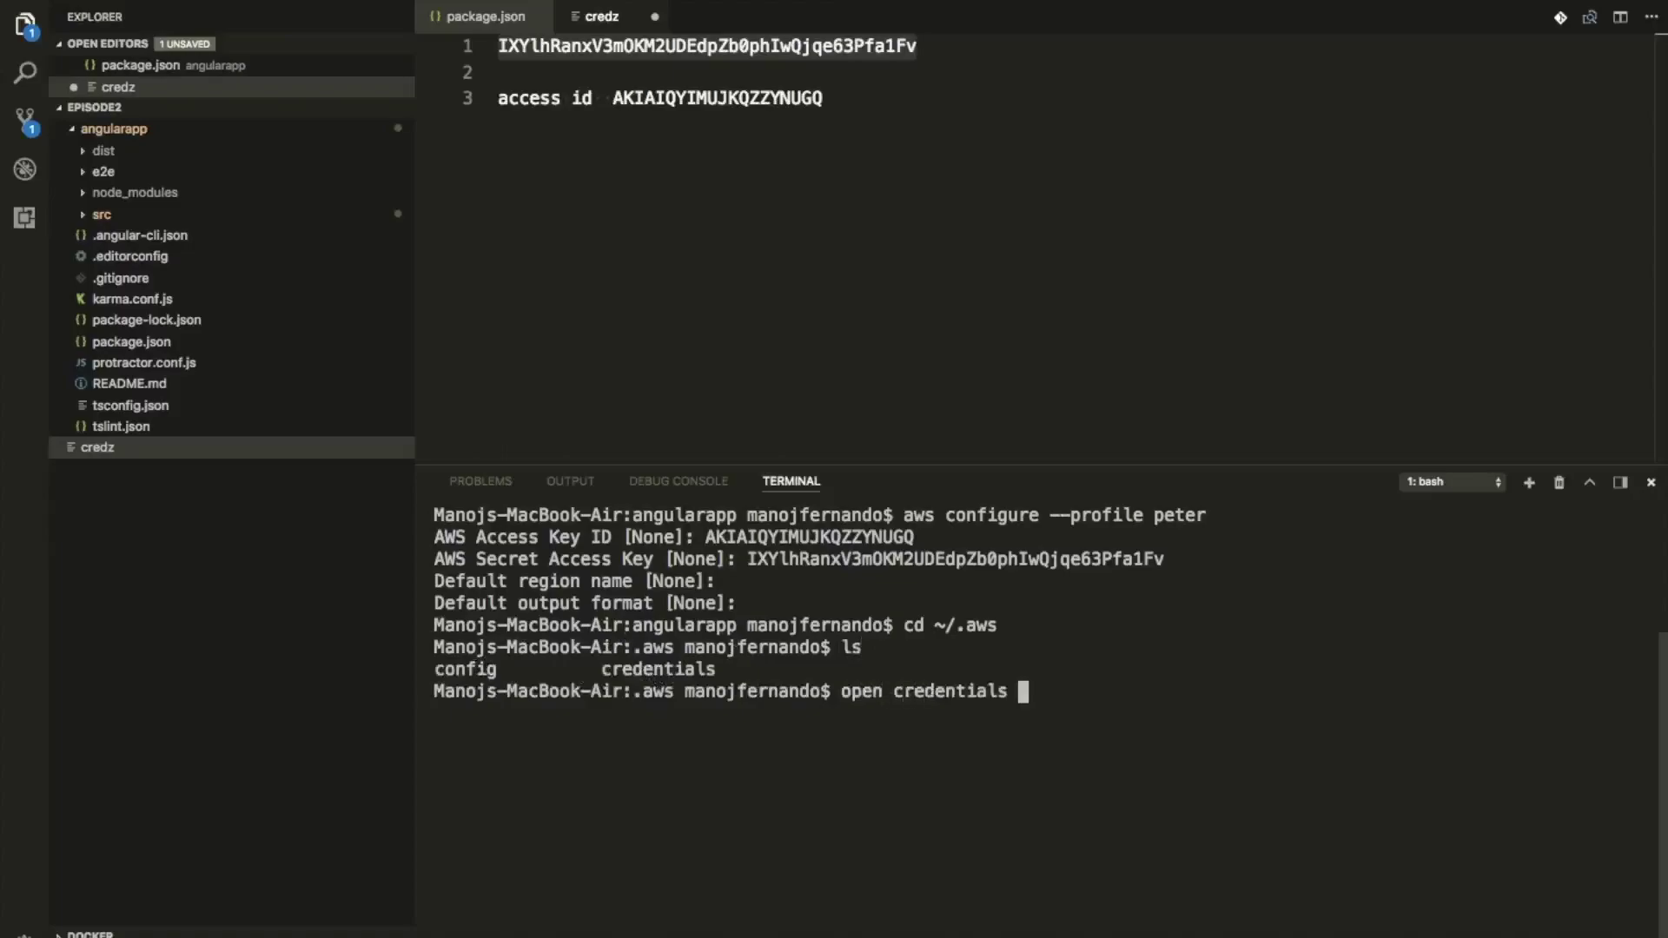
key("Return")
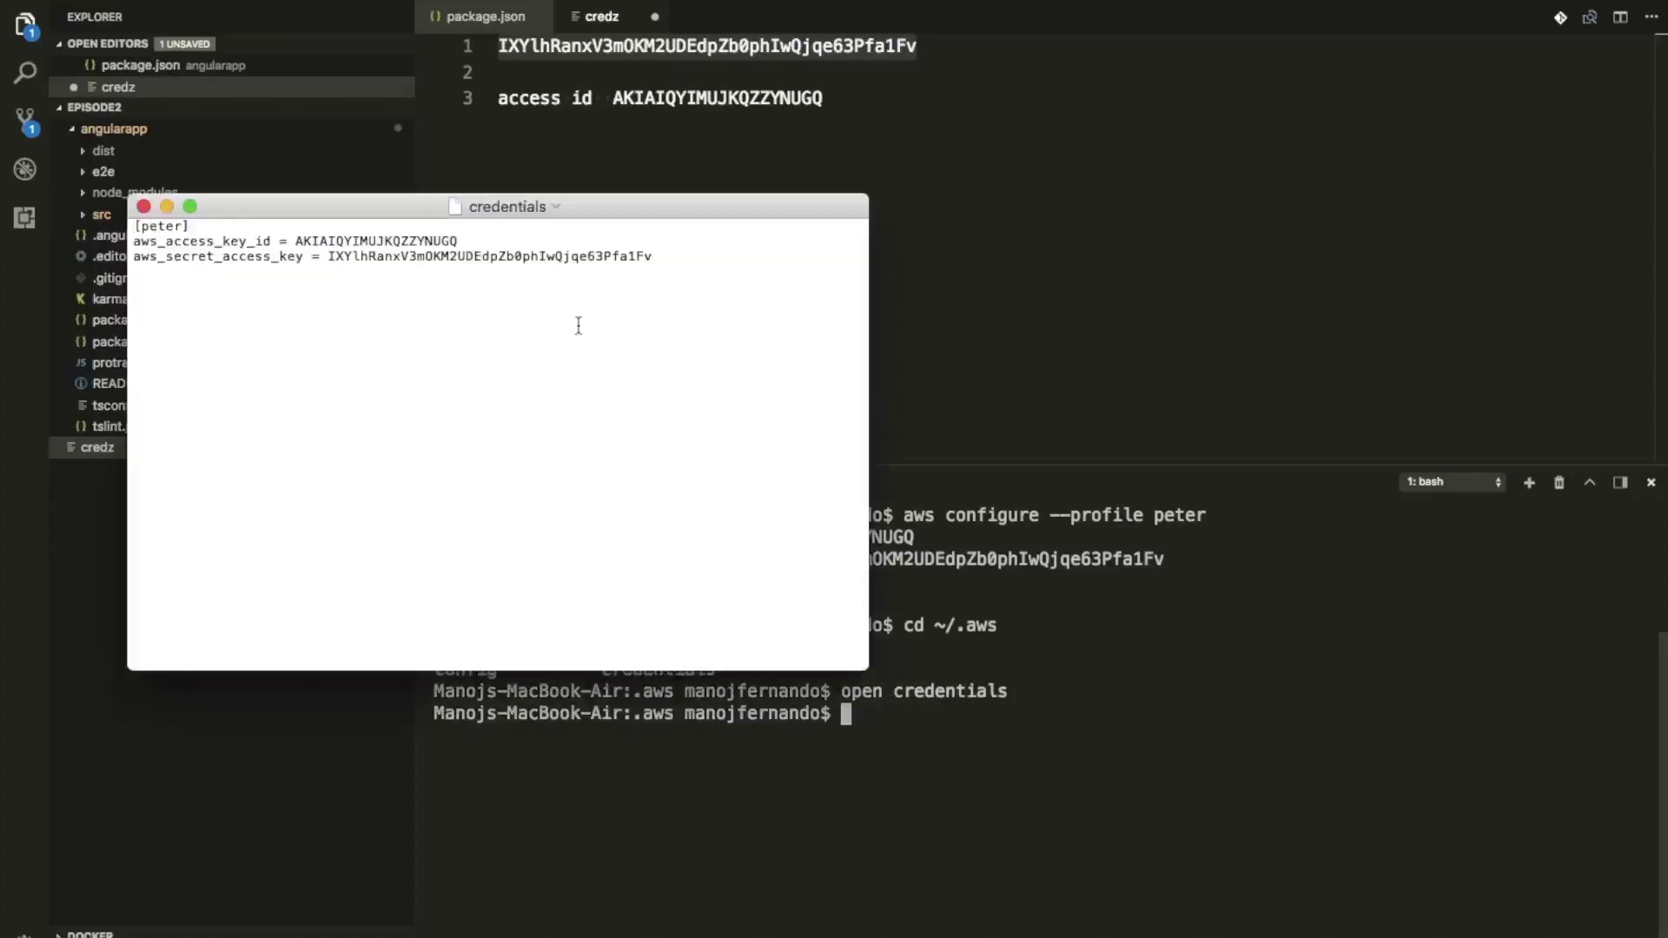
left_click_drag(584, 221, 900, 245)
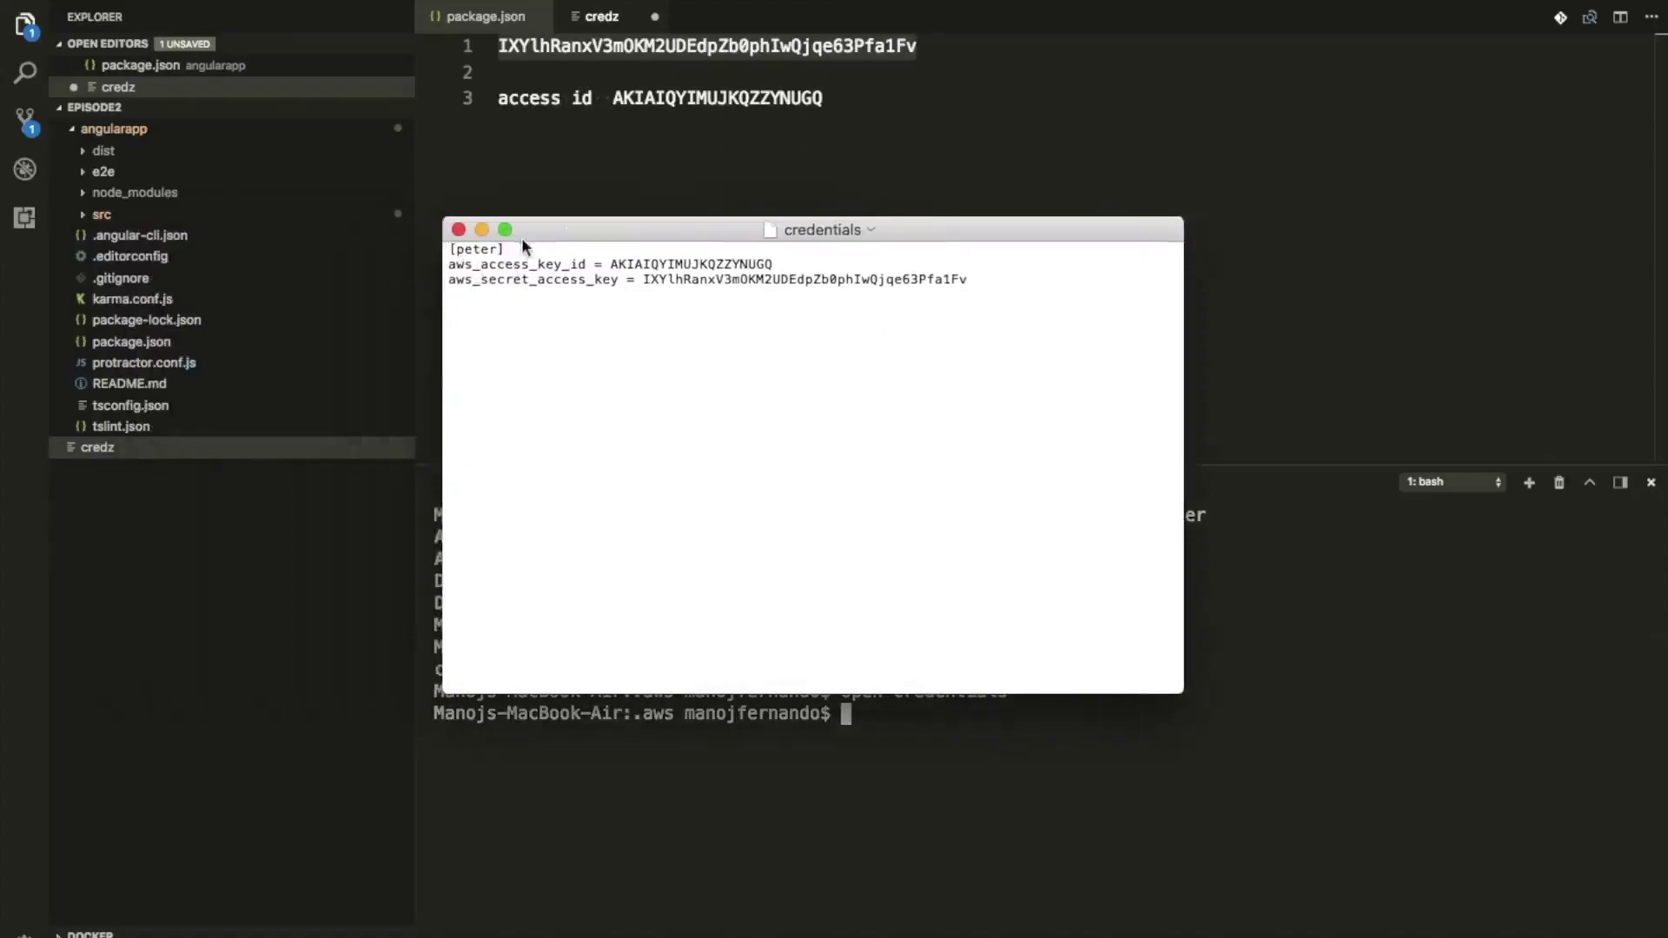
double_click(473, 252)
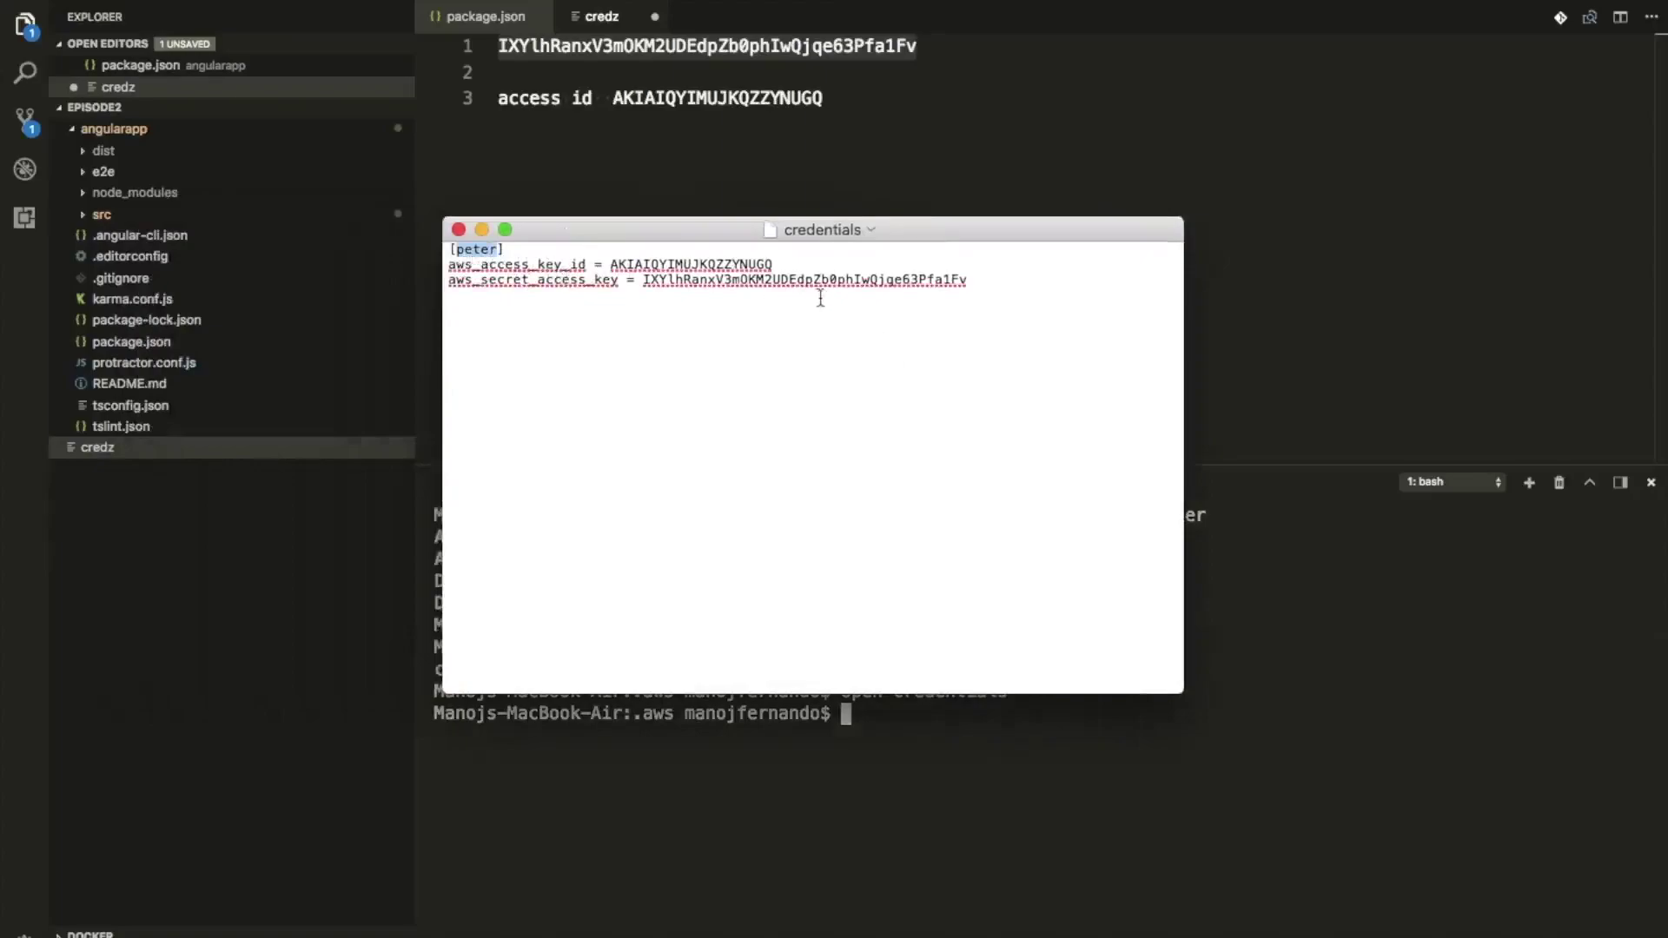
left_click(459, 230)
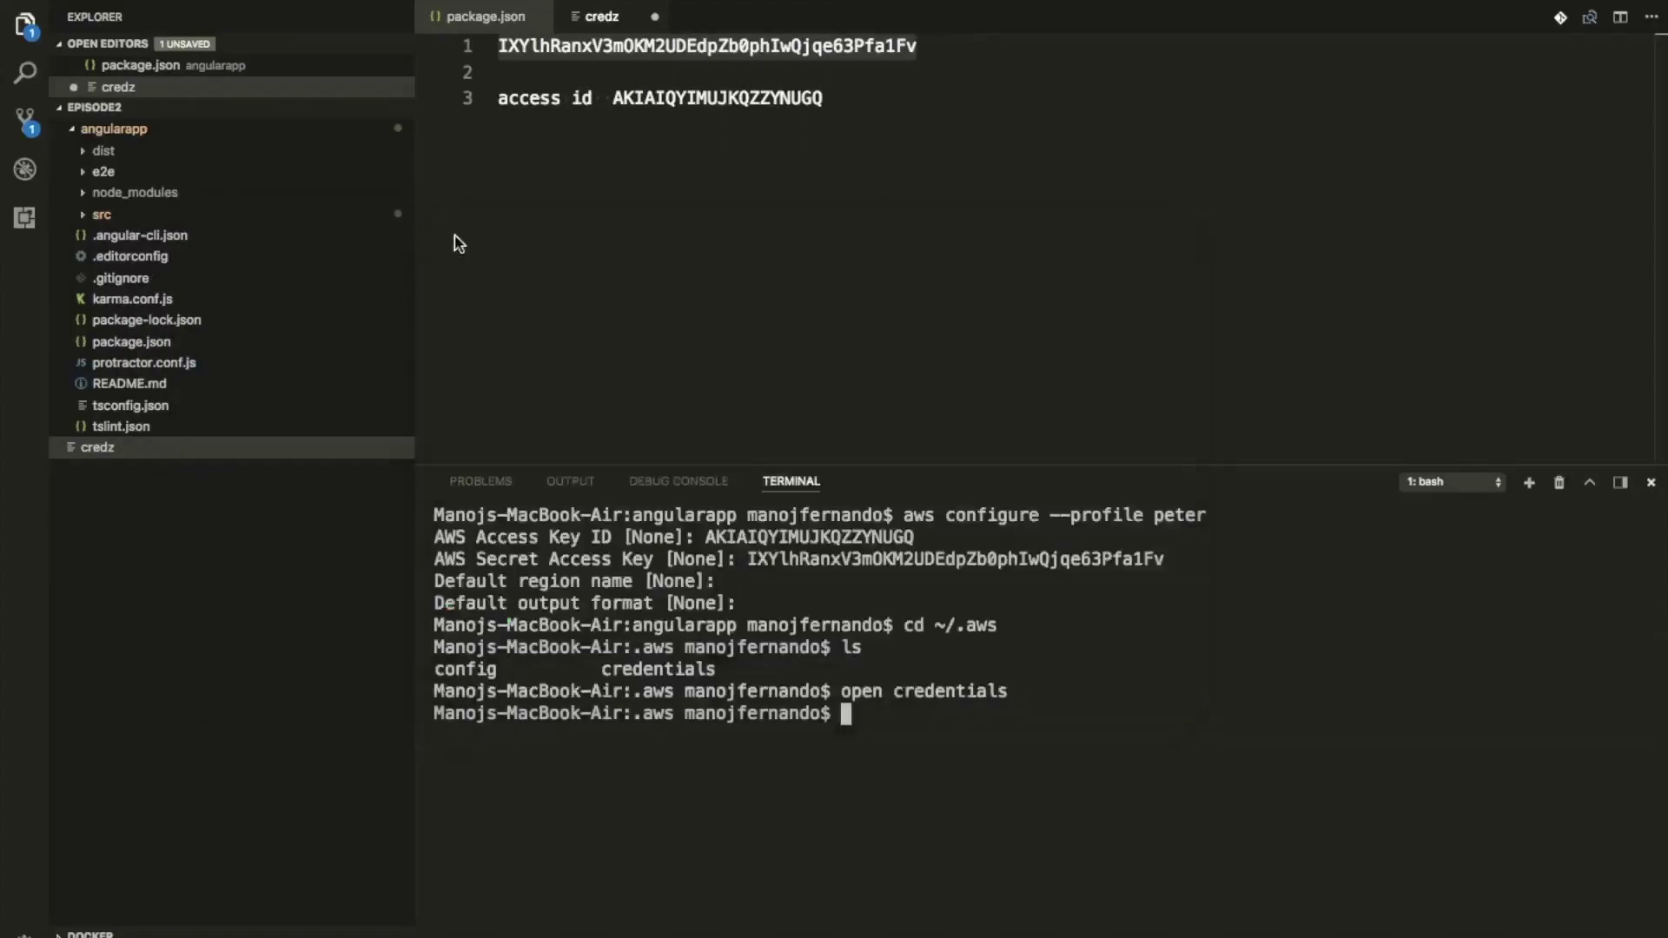
- Clear the terminal and reduce its height to give the editor more room
type("clear")
key("Return")
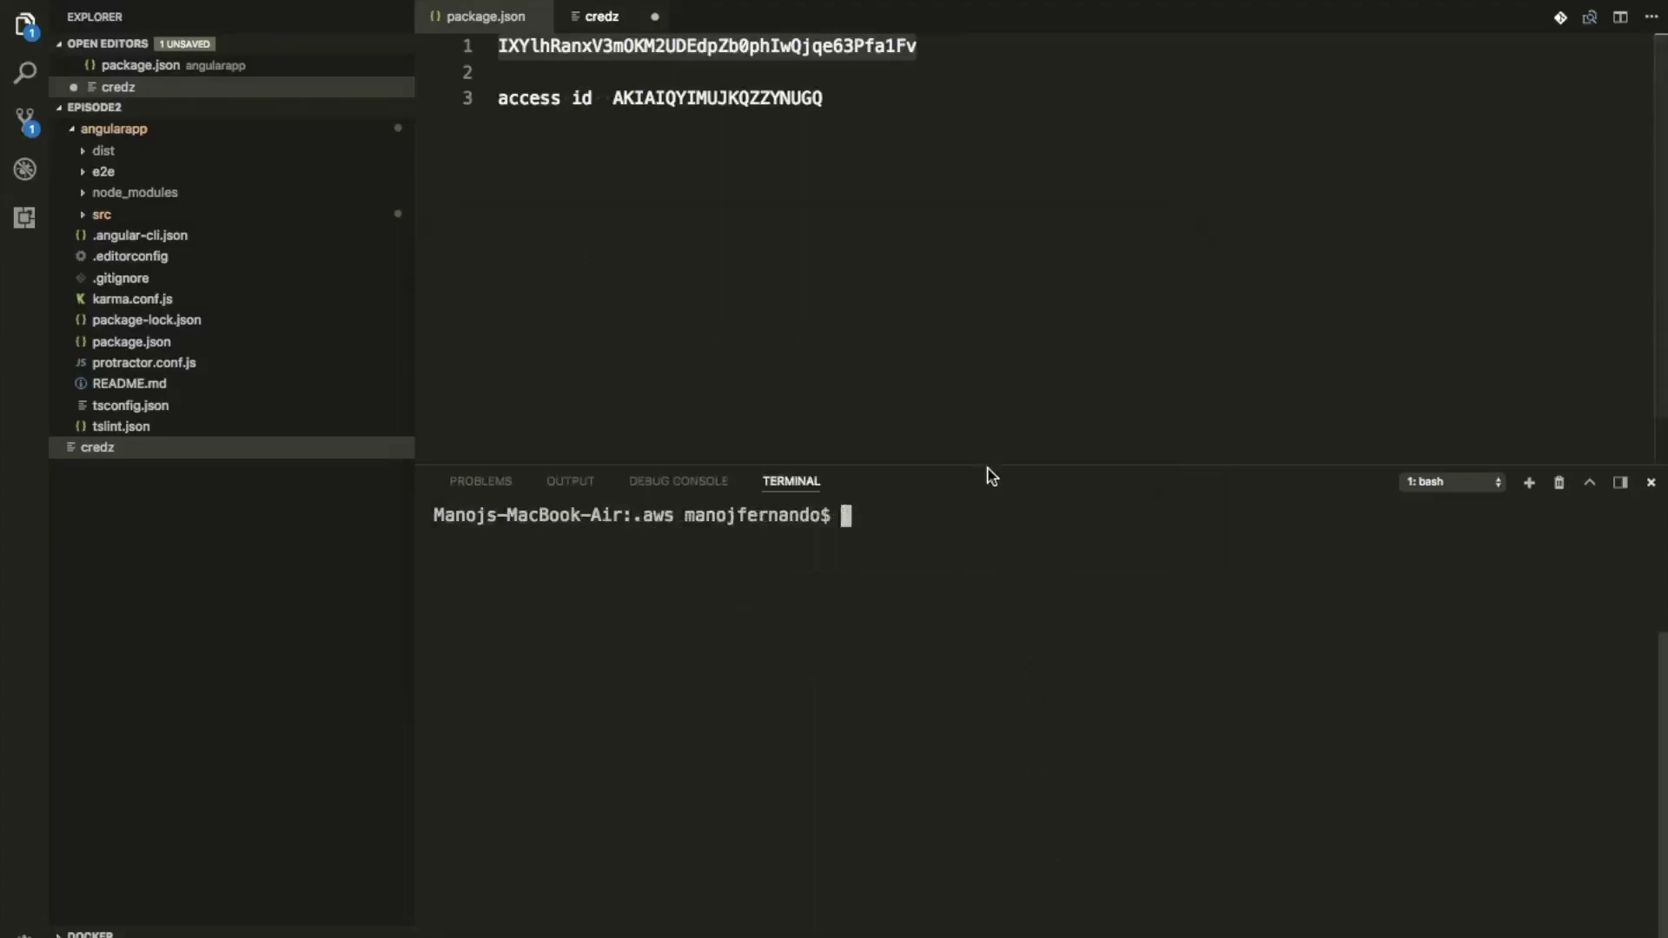
left_click_drag(988, 466, 987, 614)
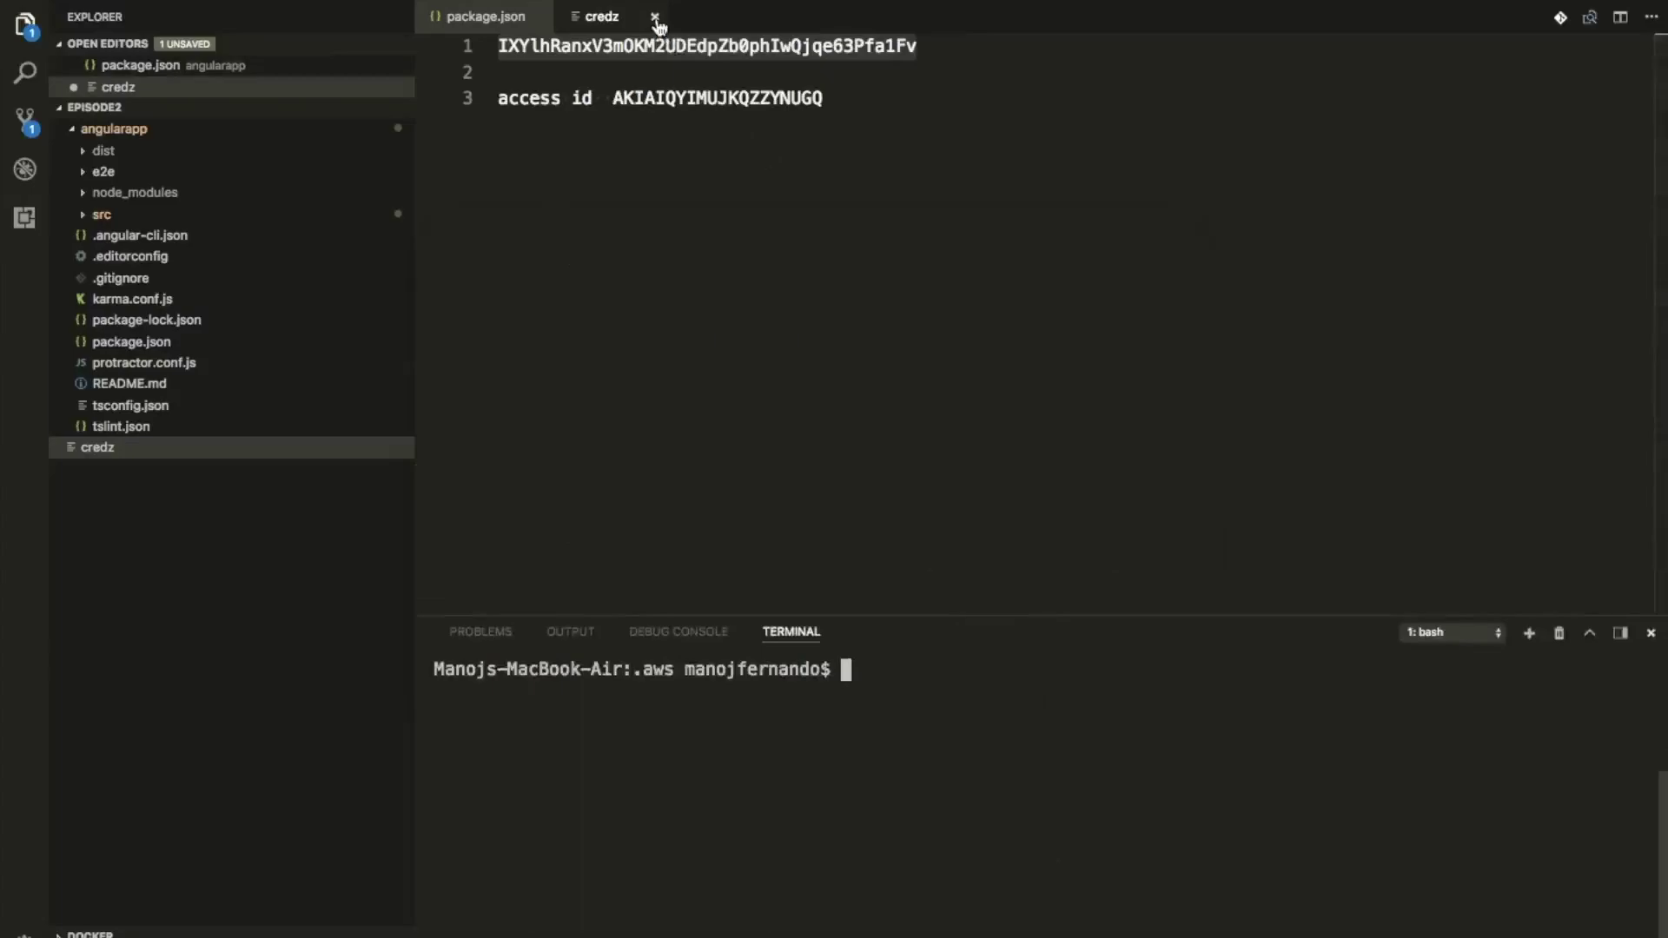
- Save the credz file and return to package.json
key("ctrl+Tab")
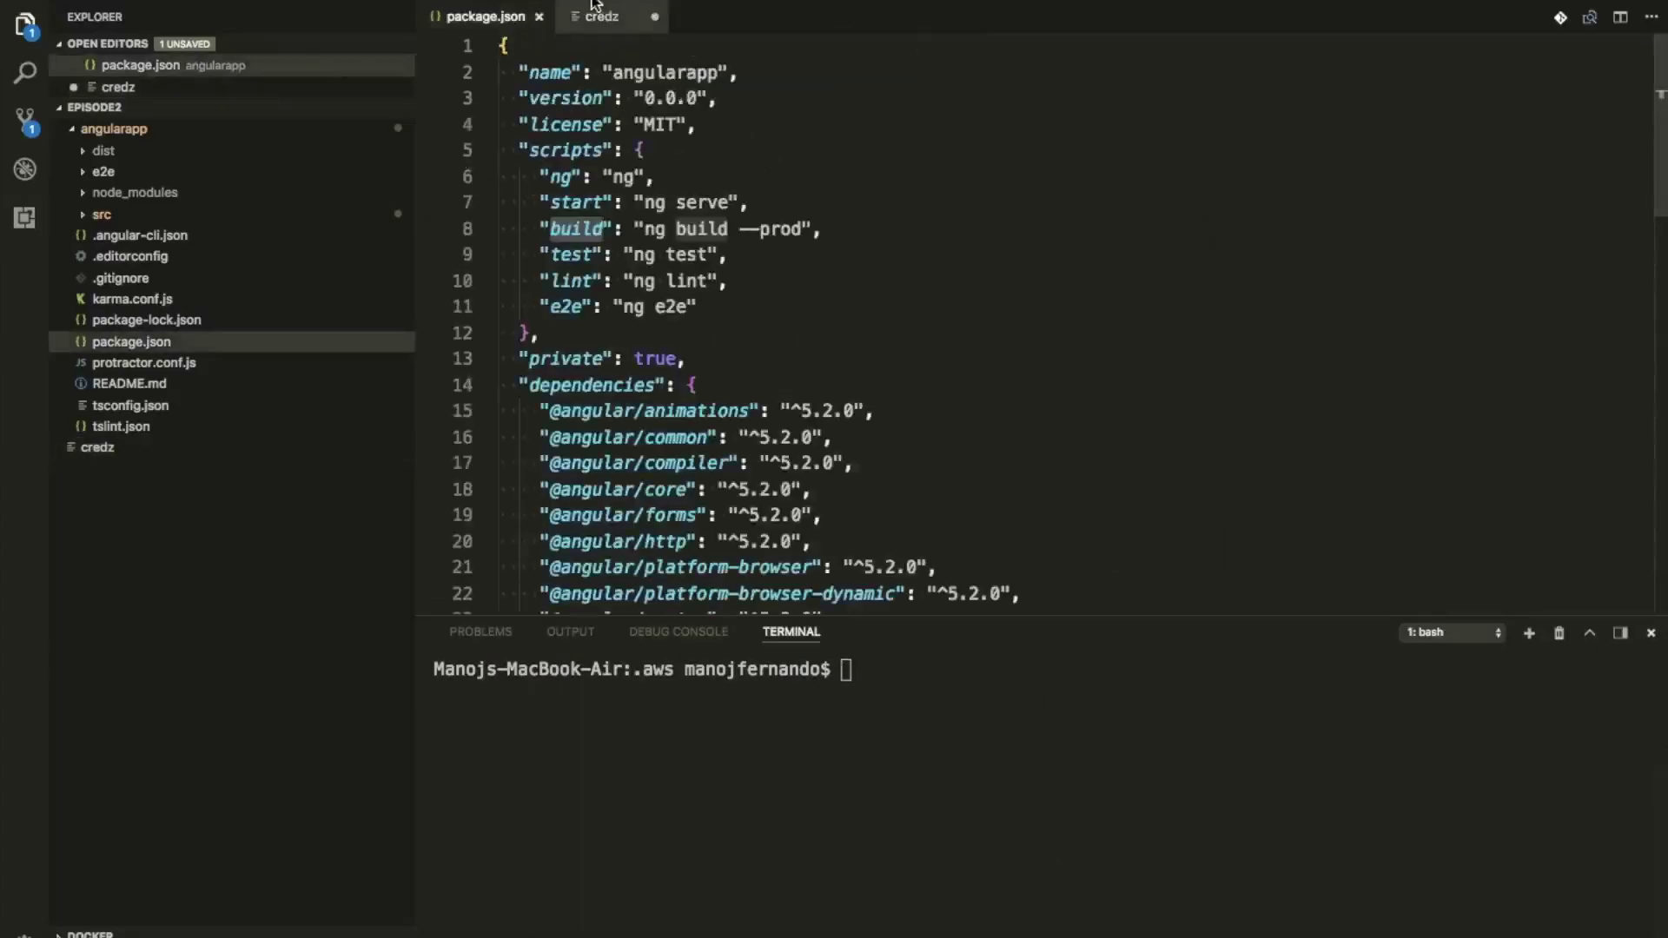
left_click(596, 11)
key("super+s")
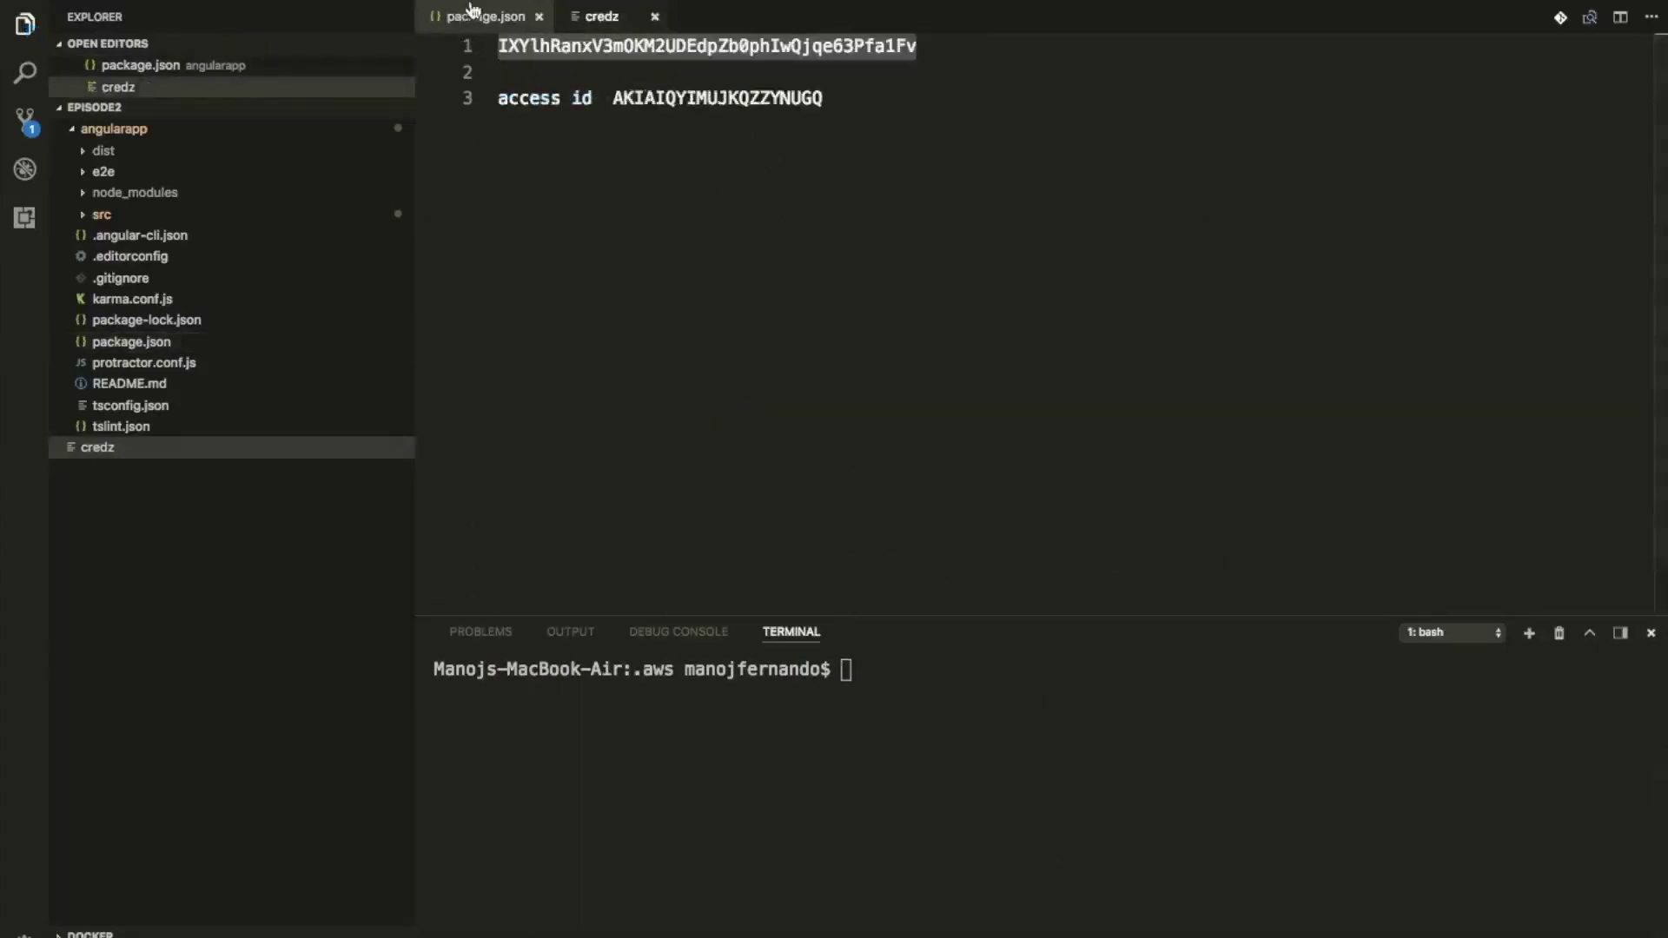
left_click(472, 10)
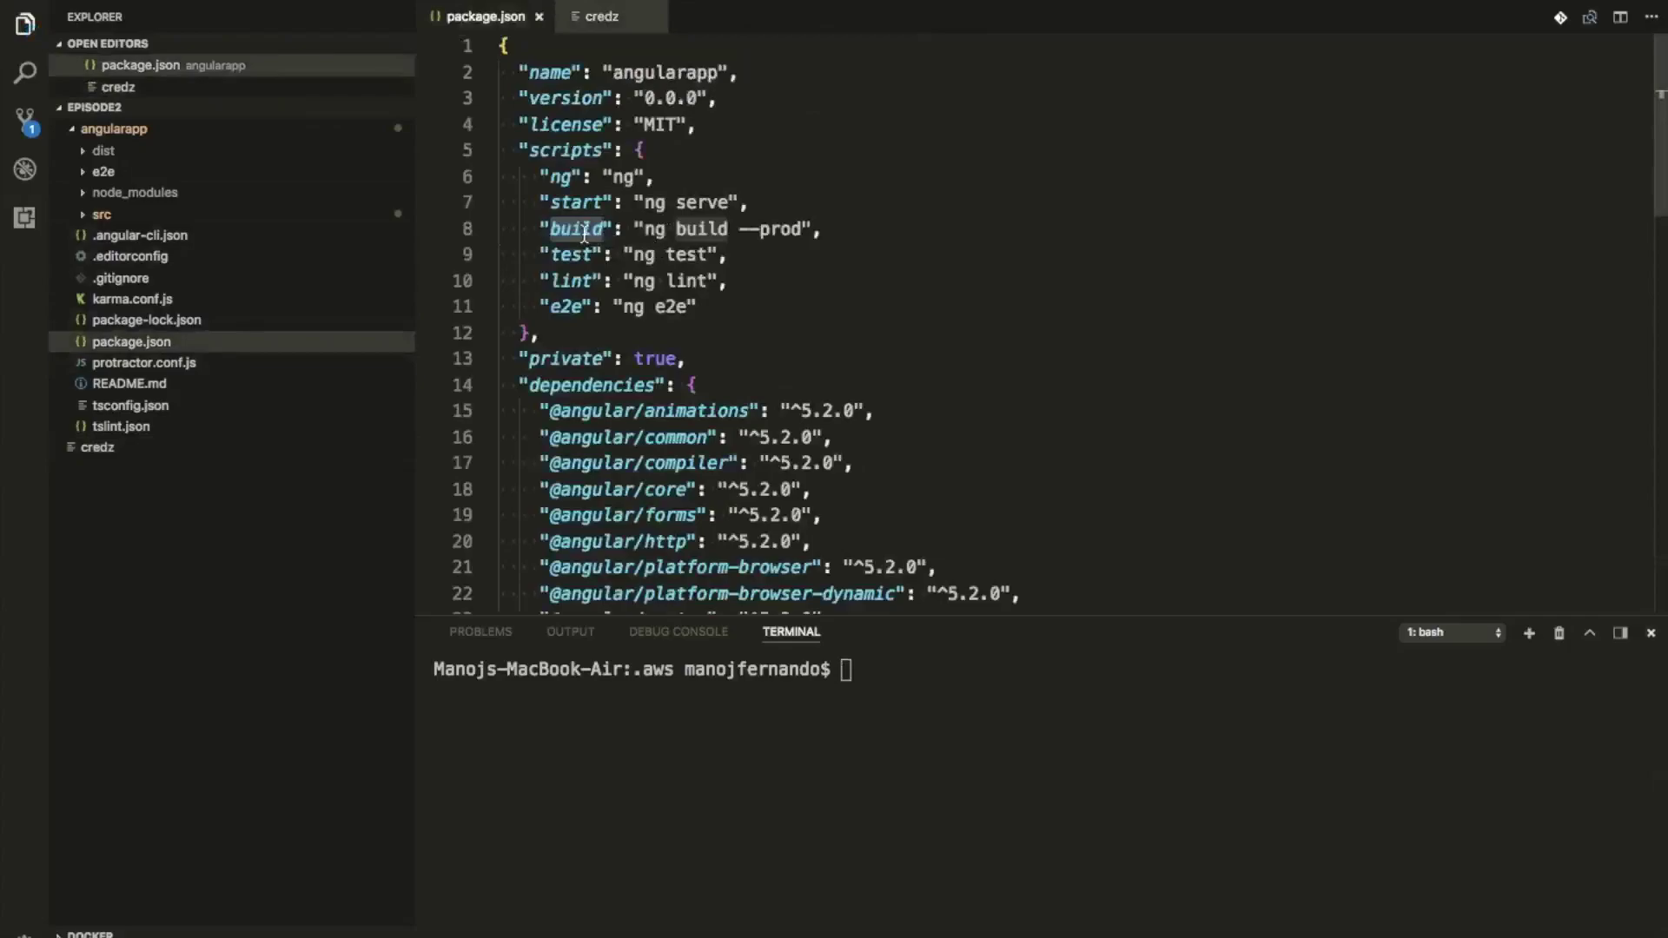
- Check the contents of the dist folder and add an empty "deploy-s3" script after "e2e" in package.json
left_click(88, 156)
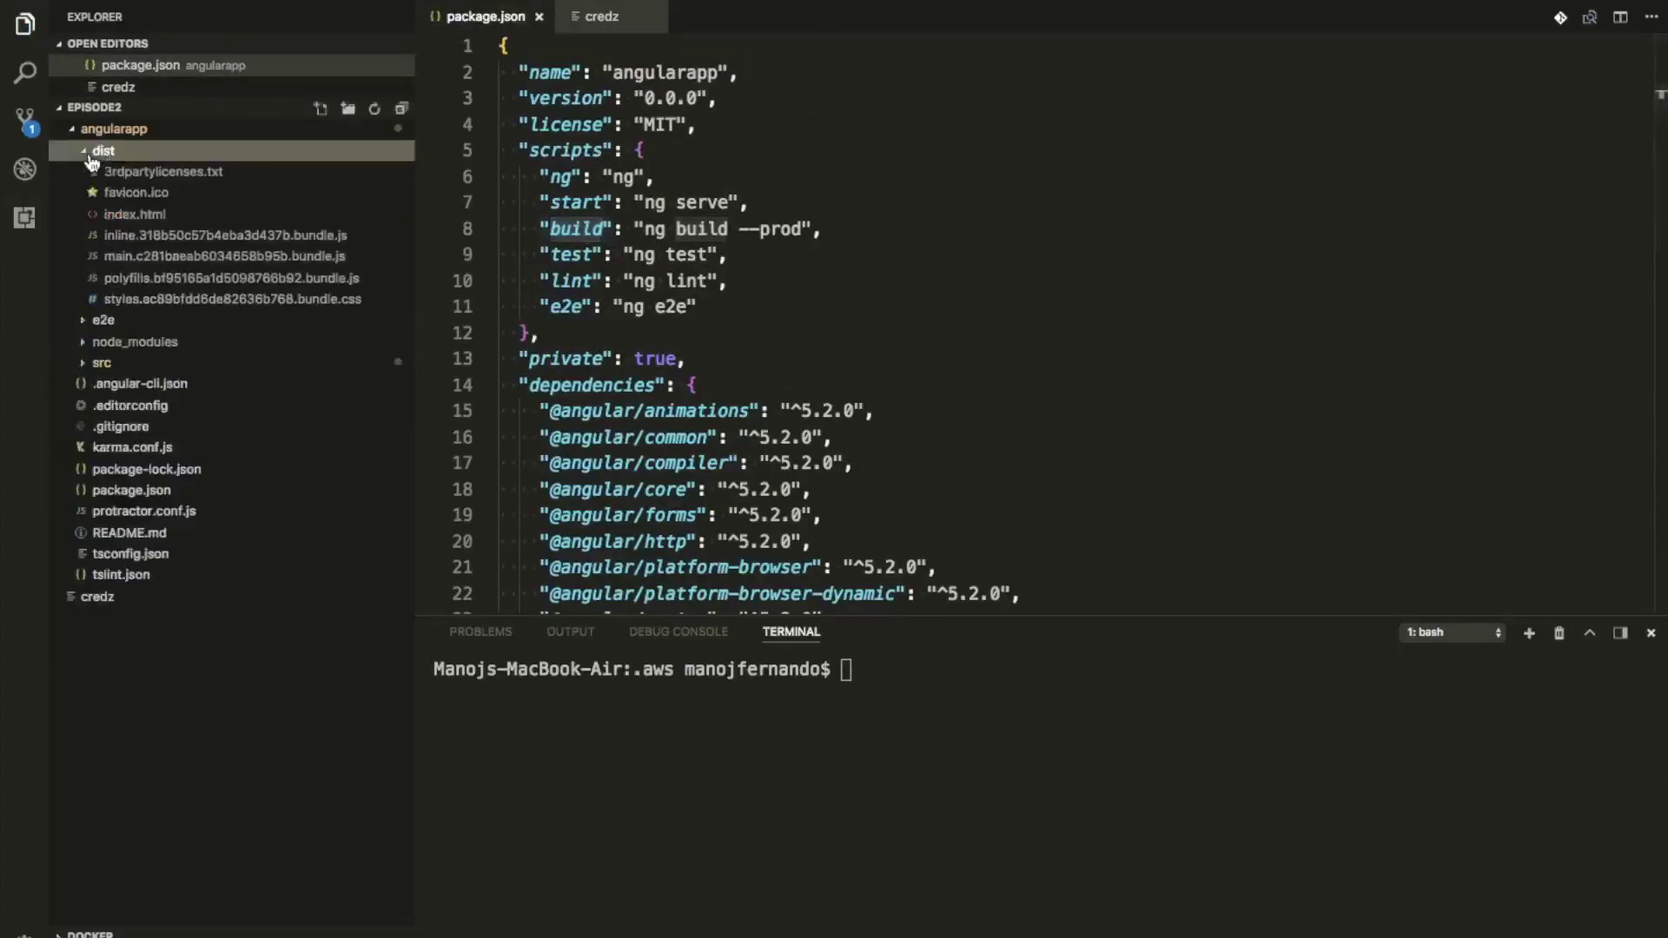
left_click(90, 154)
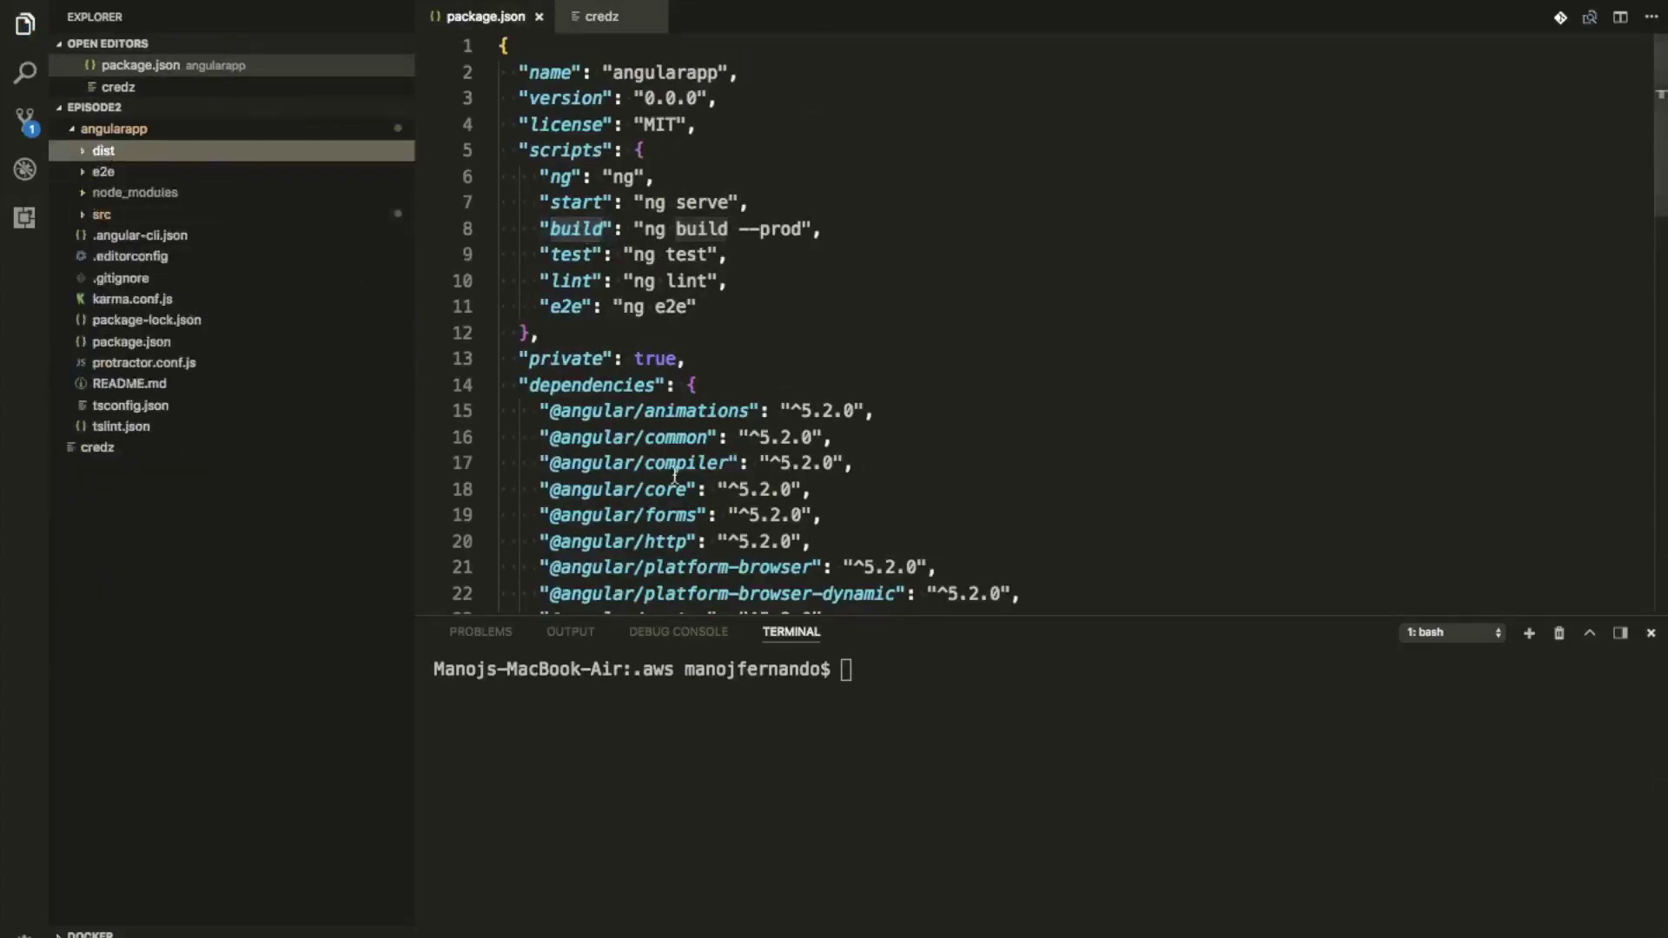
left_click(712, 311)
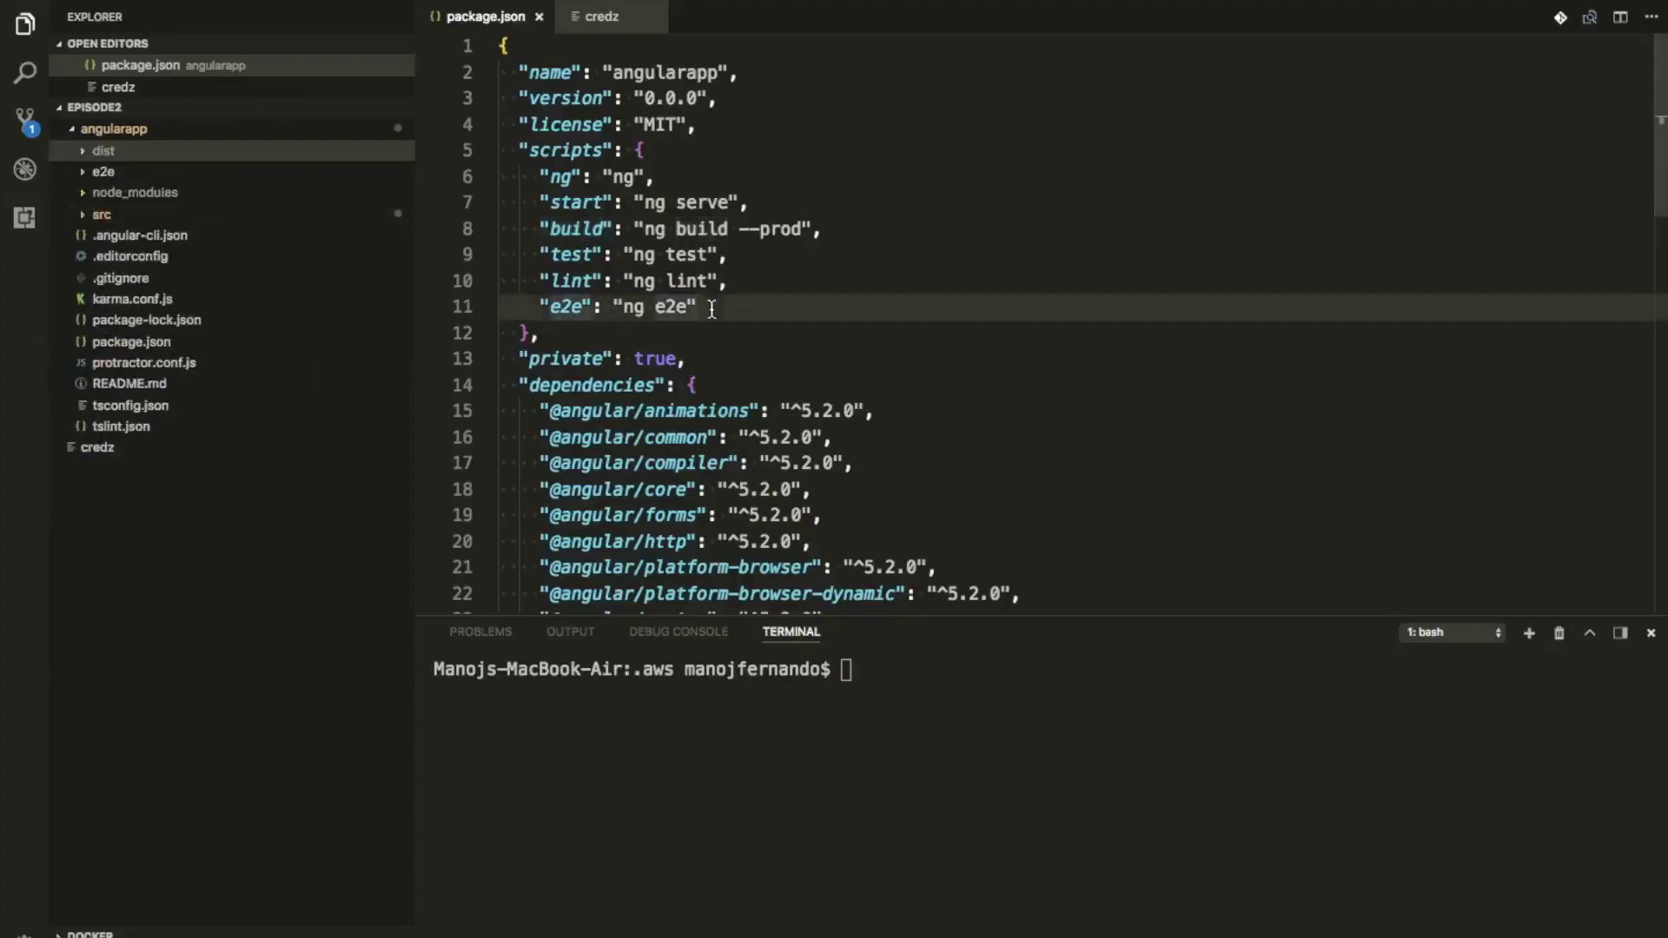
type(",")
key("Return")
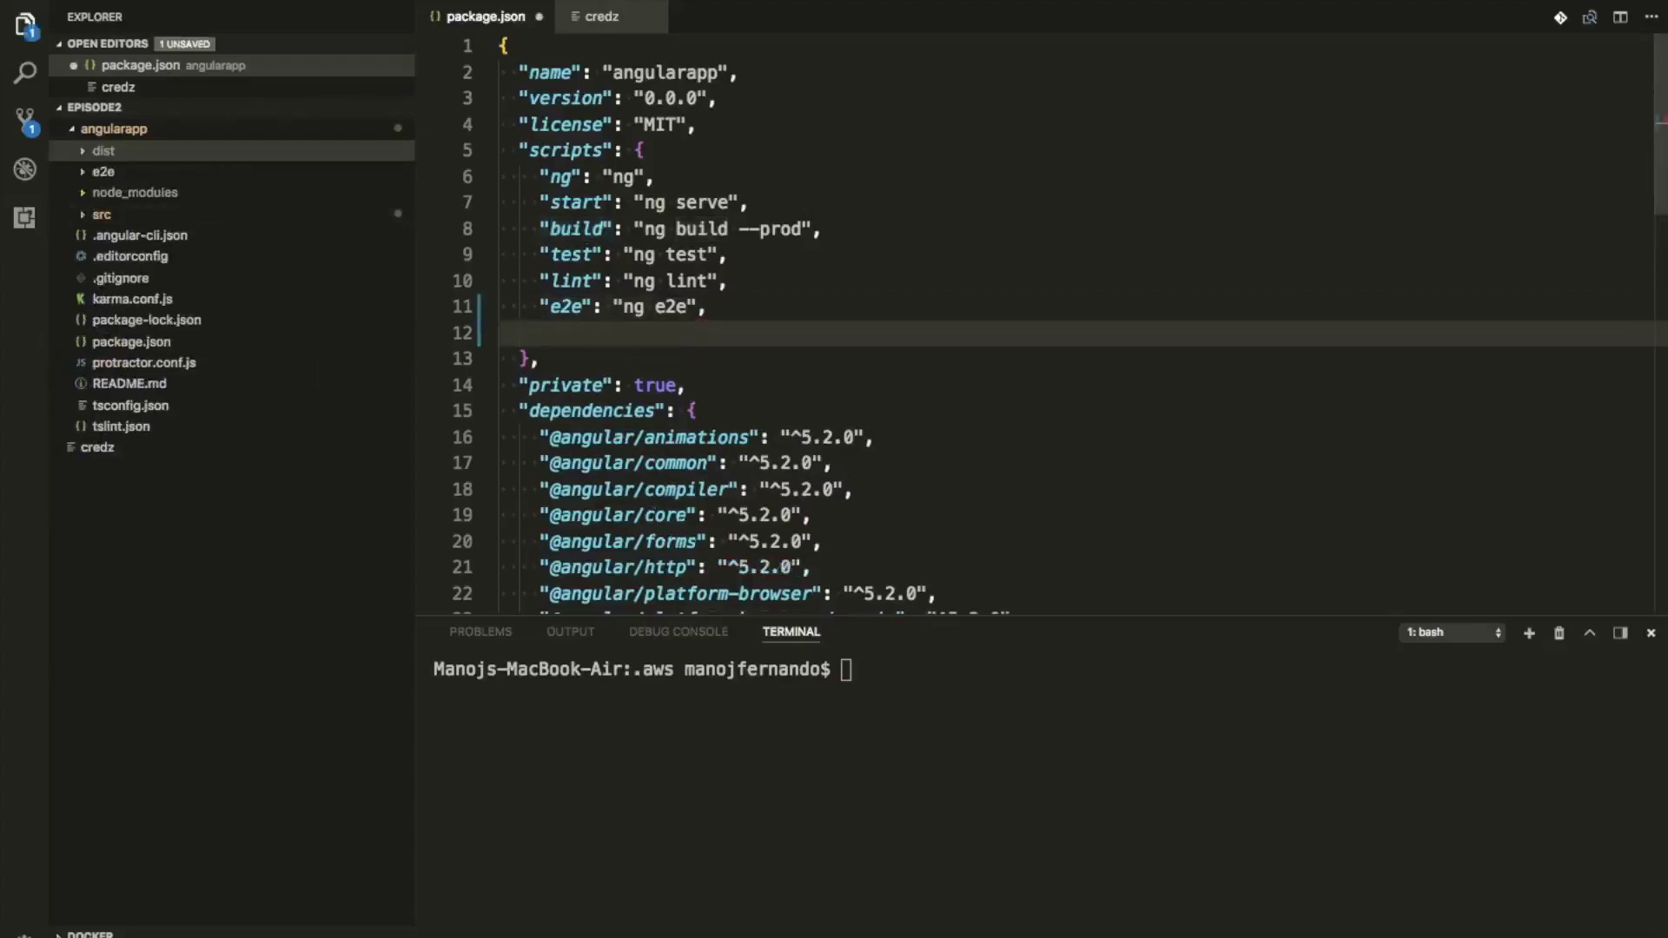
type("\"")
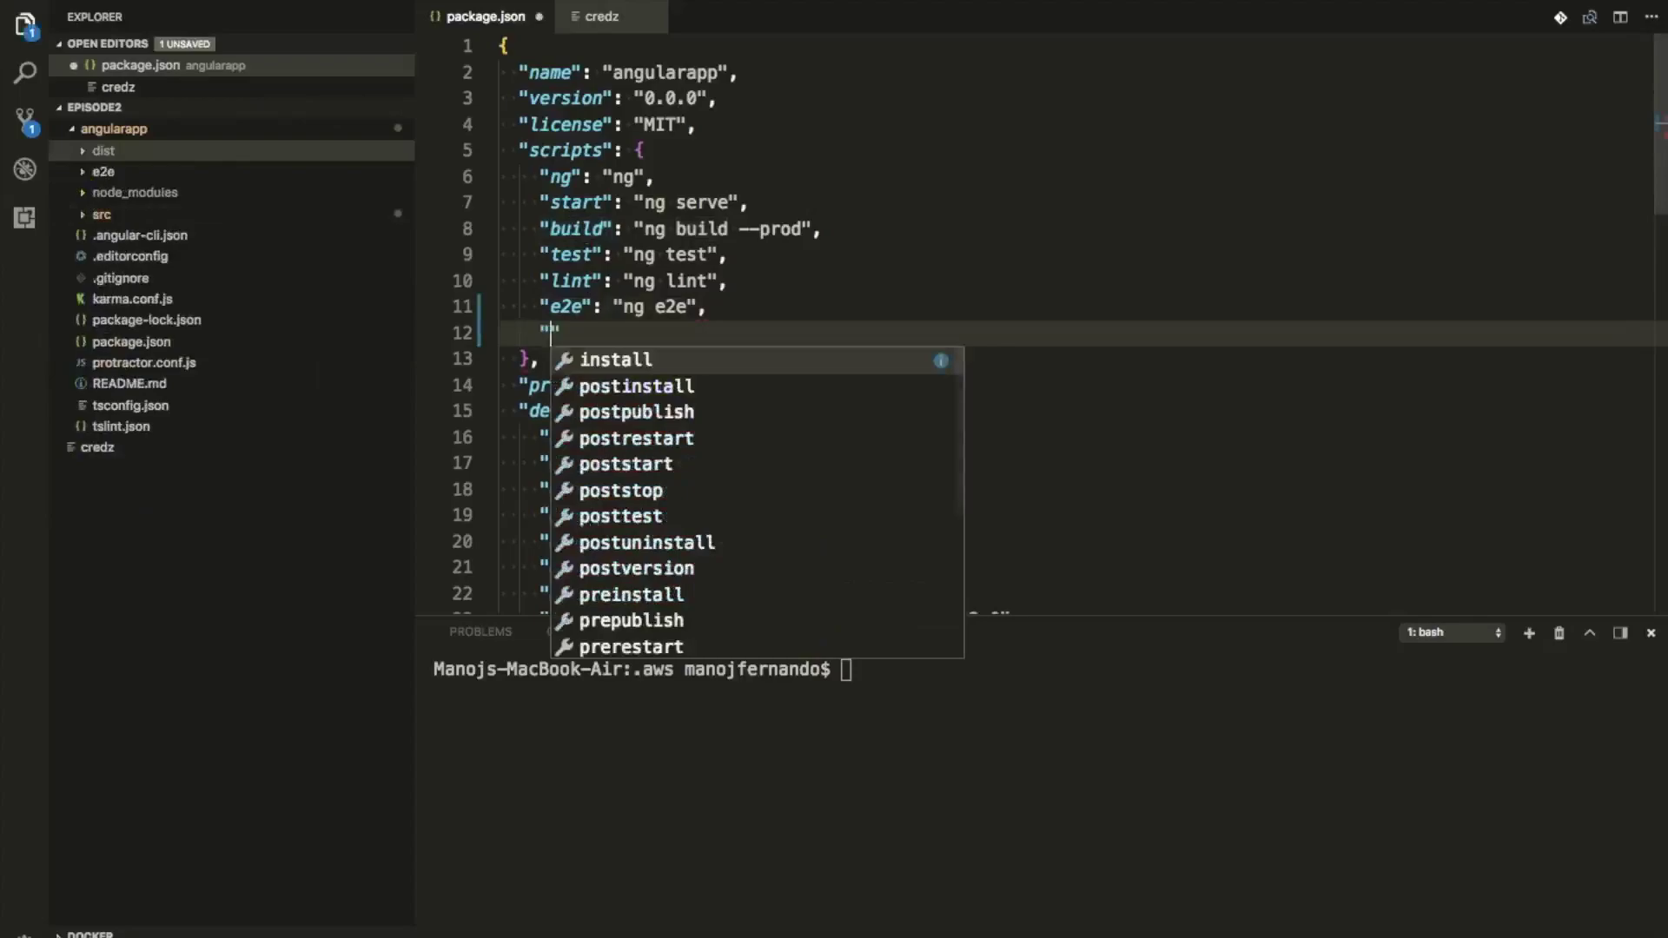
type("deploy-")
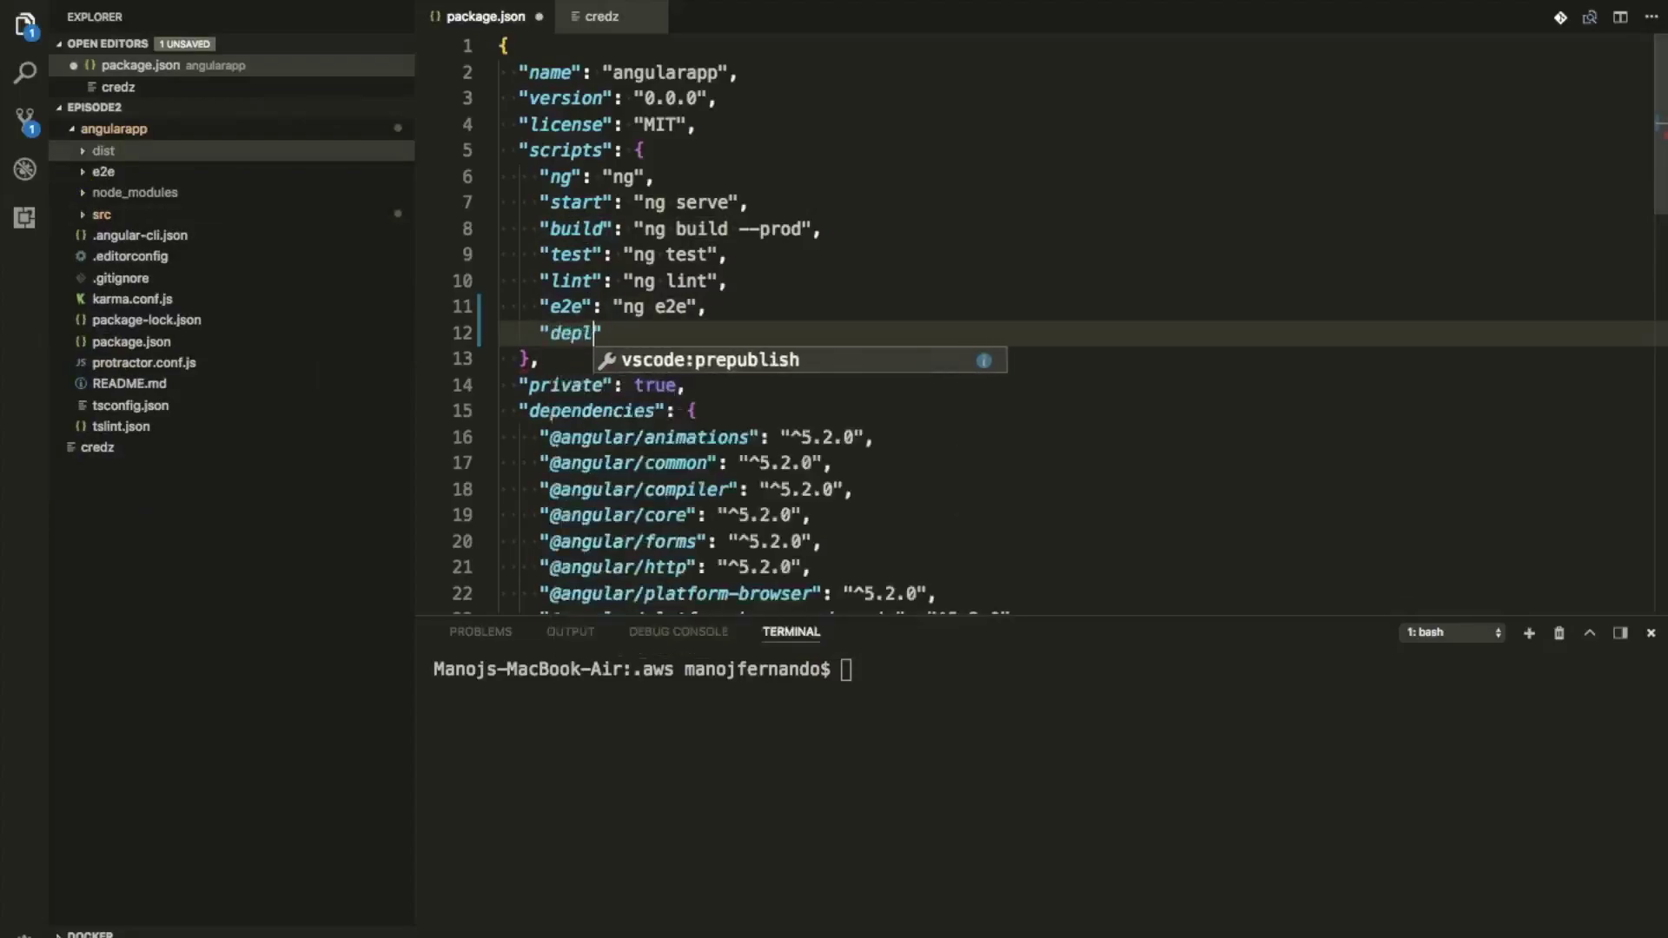
type("s3")
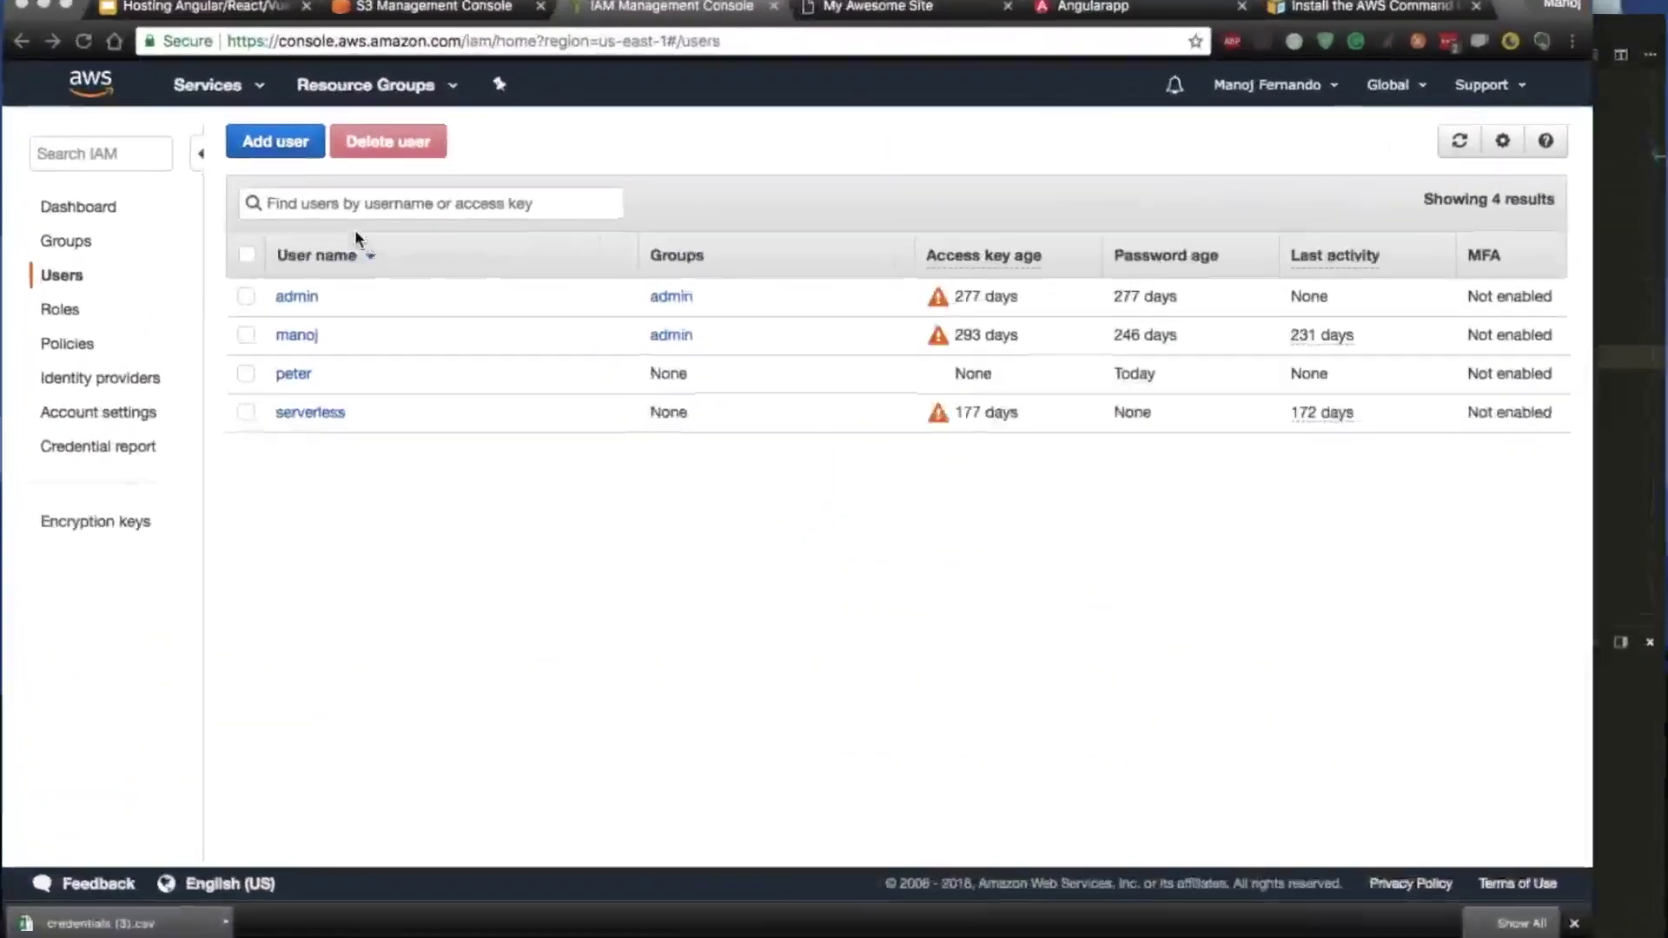
- In Google Slides, copy the aws s3 sync command, without its quotes, from the slide "Adding a script to deploy to S3"
left_click(200, 7)
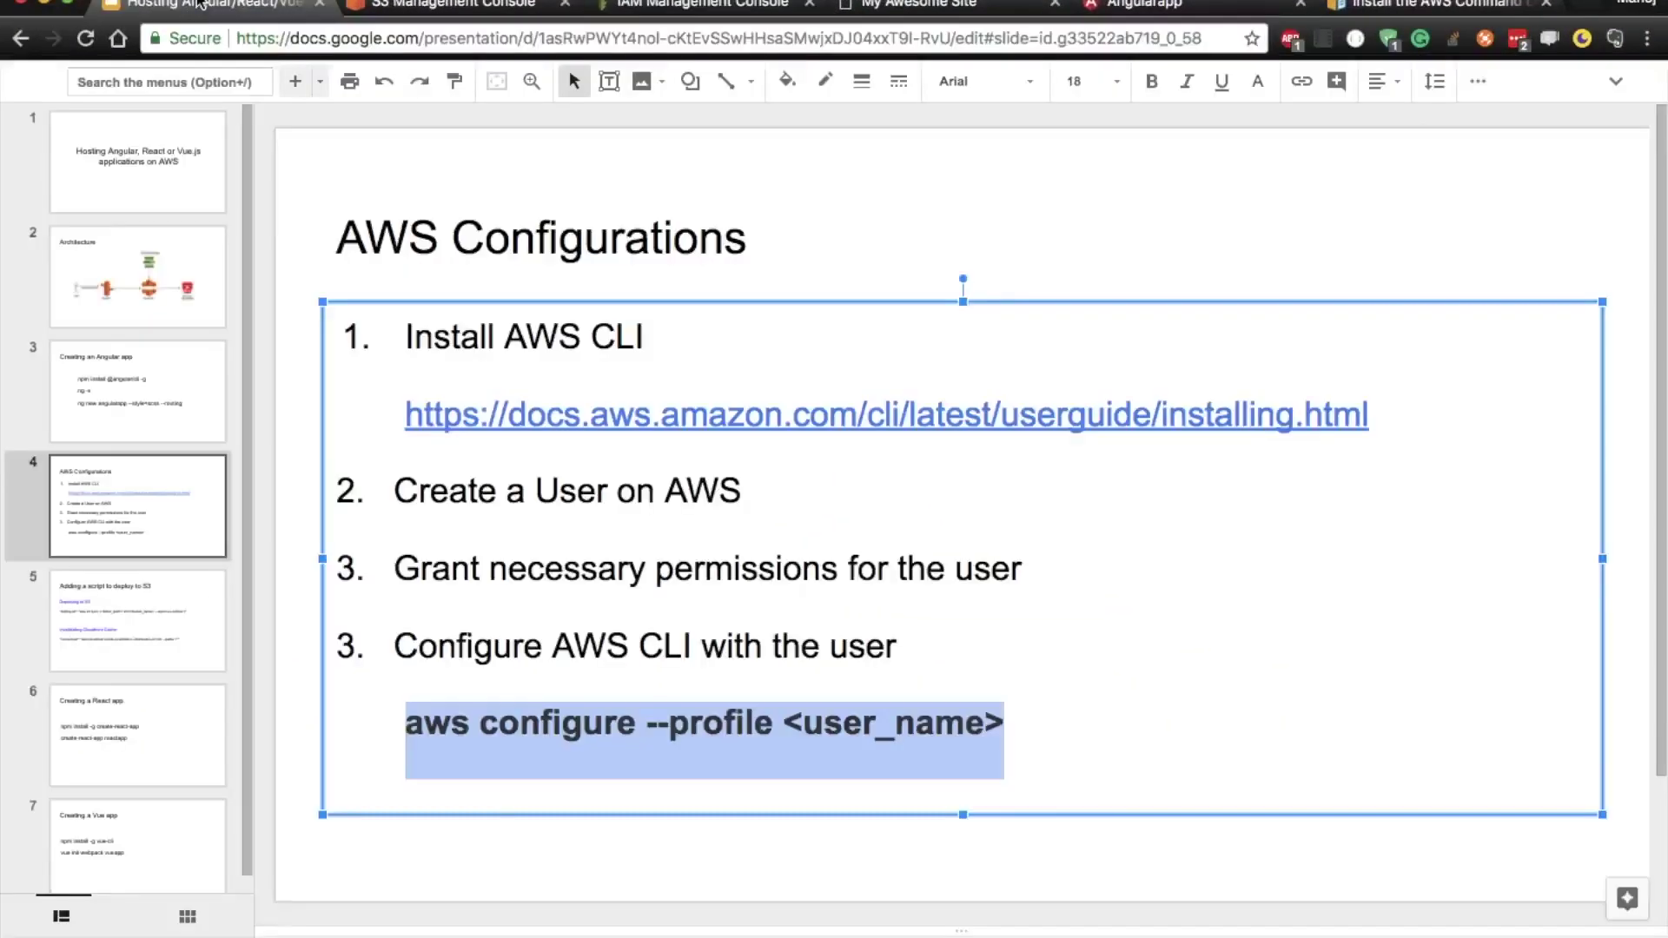
left_click(123, 618)
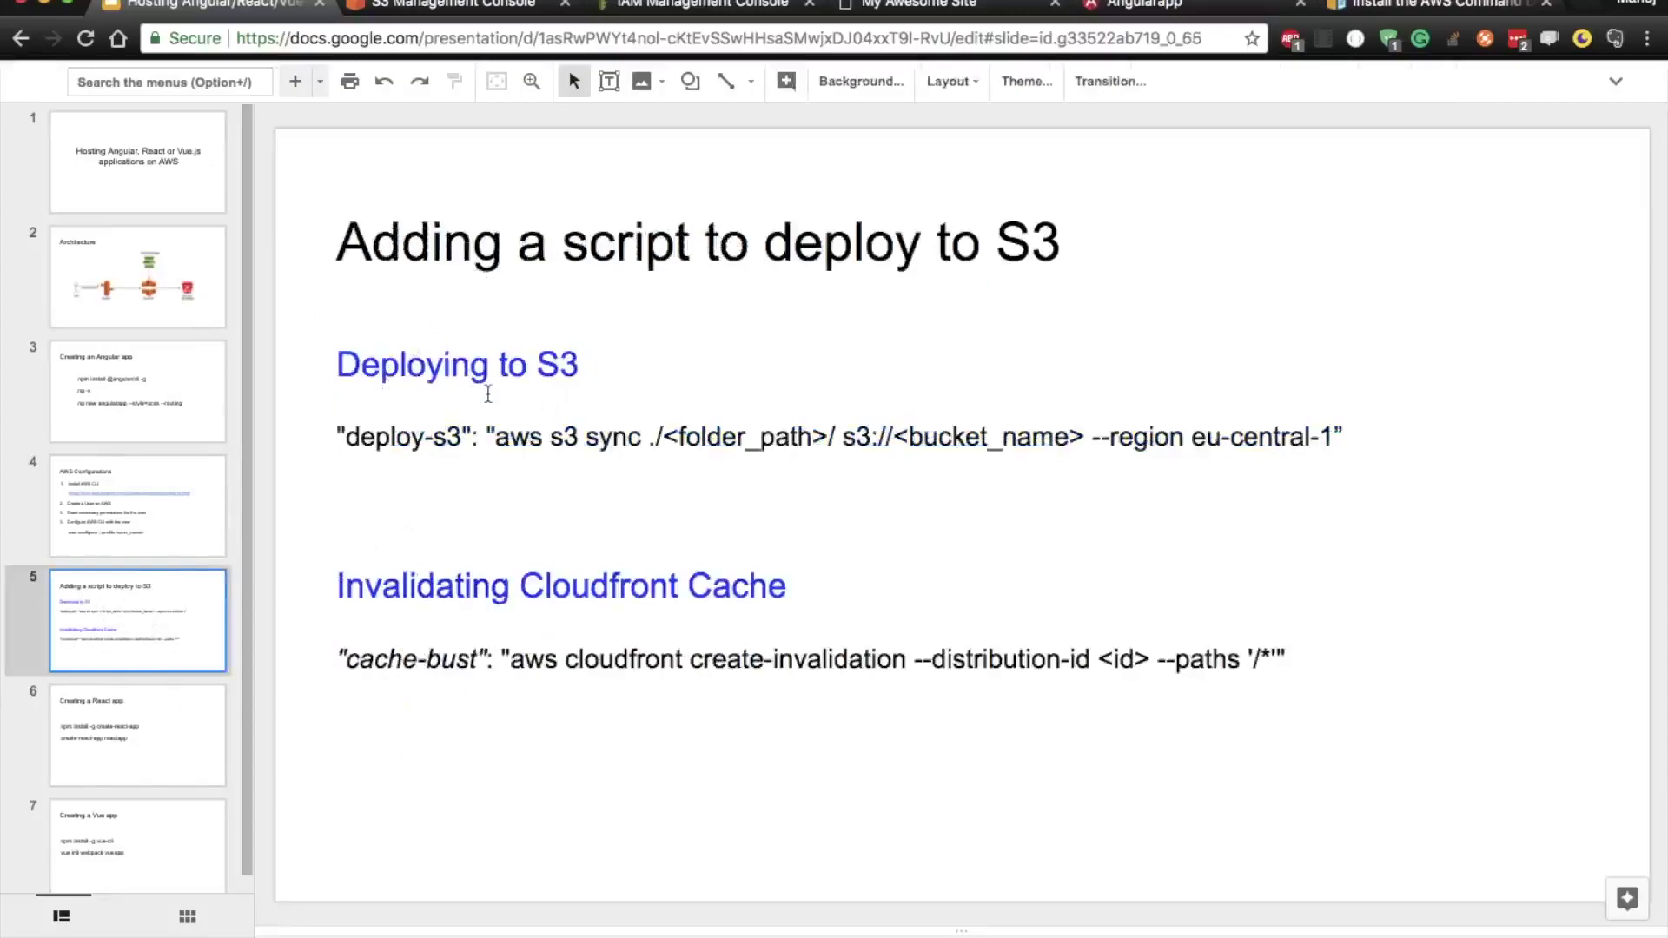
left_click(425, 437)
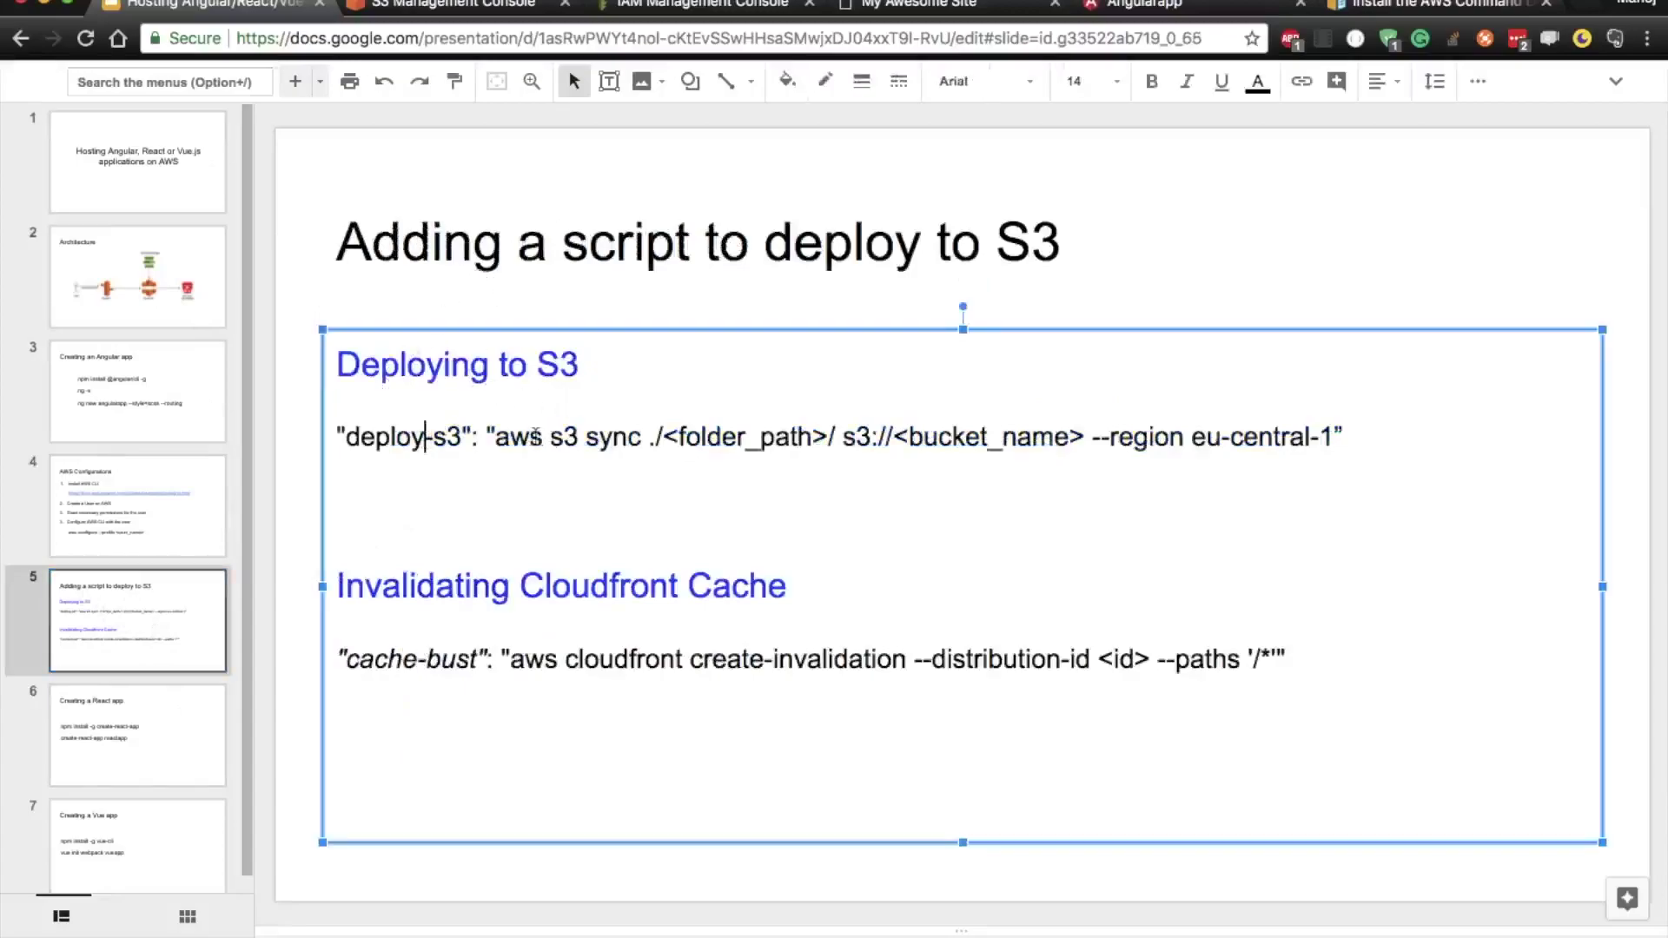
left_click_drag(497, 443, 1331, 461)
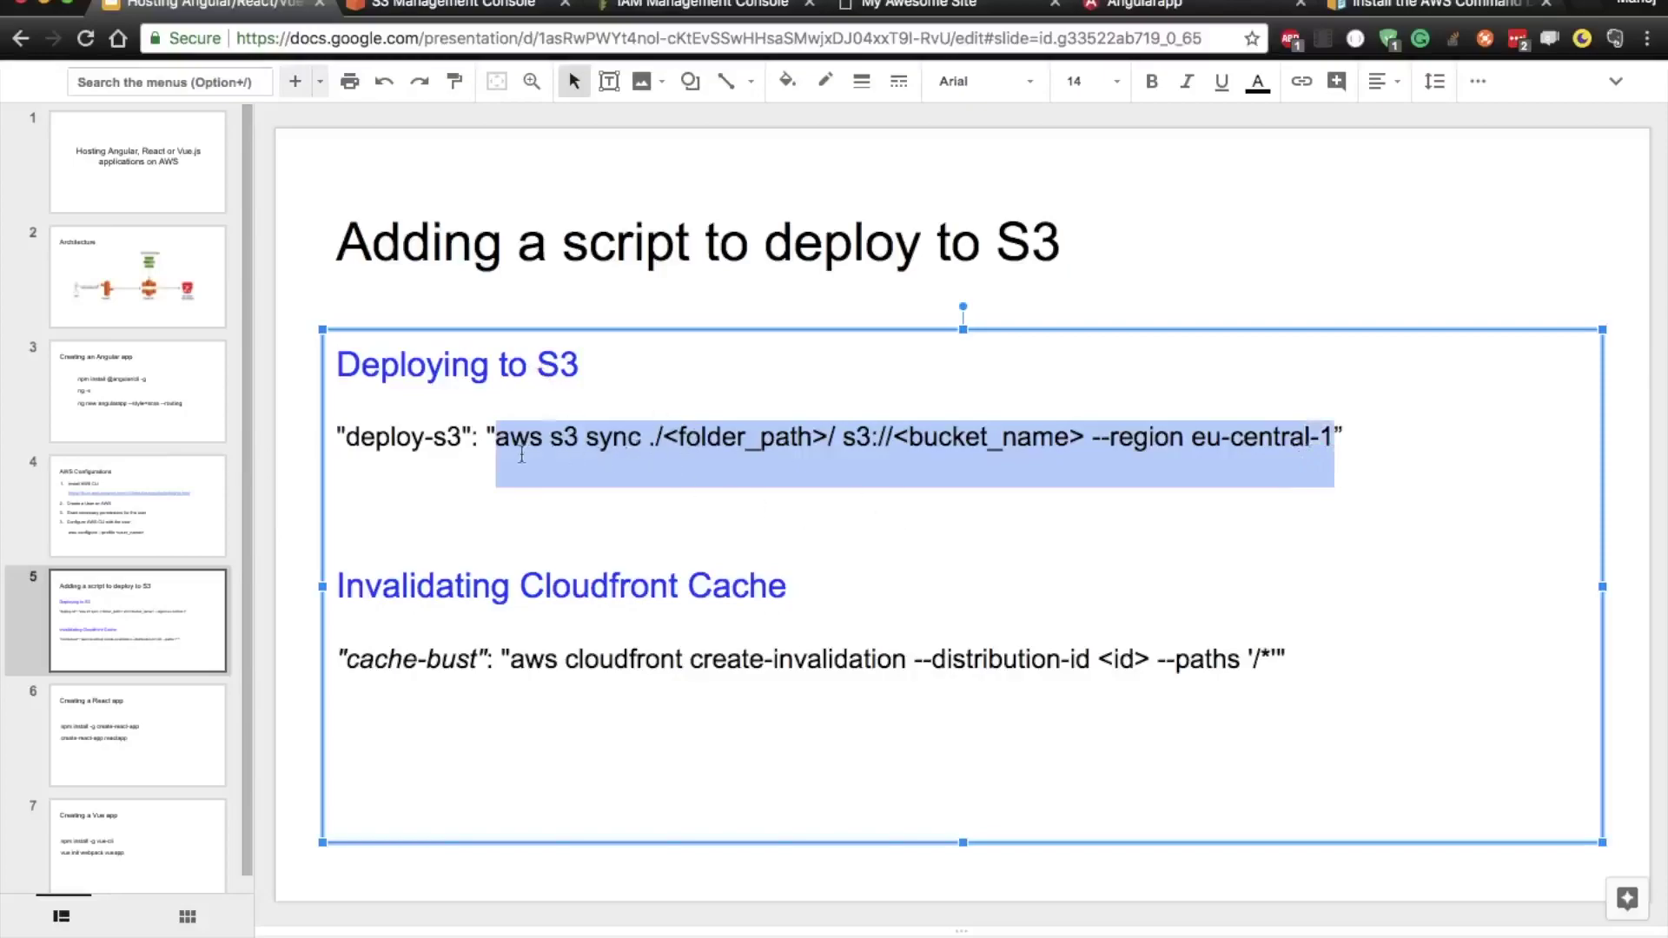
right_click(566, 453)
left_click(620, 498)
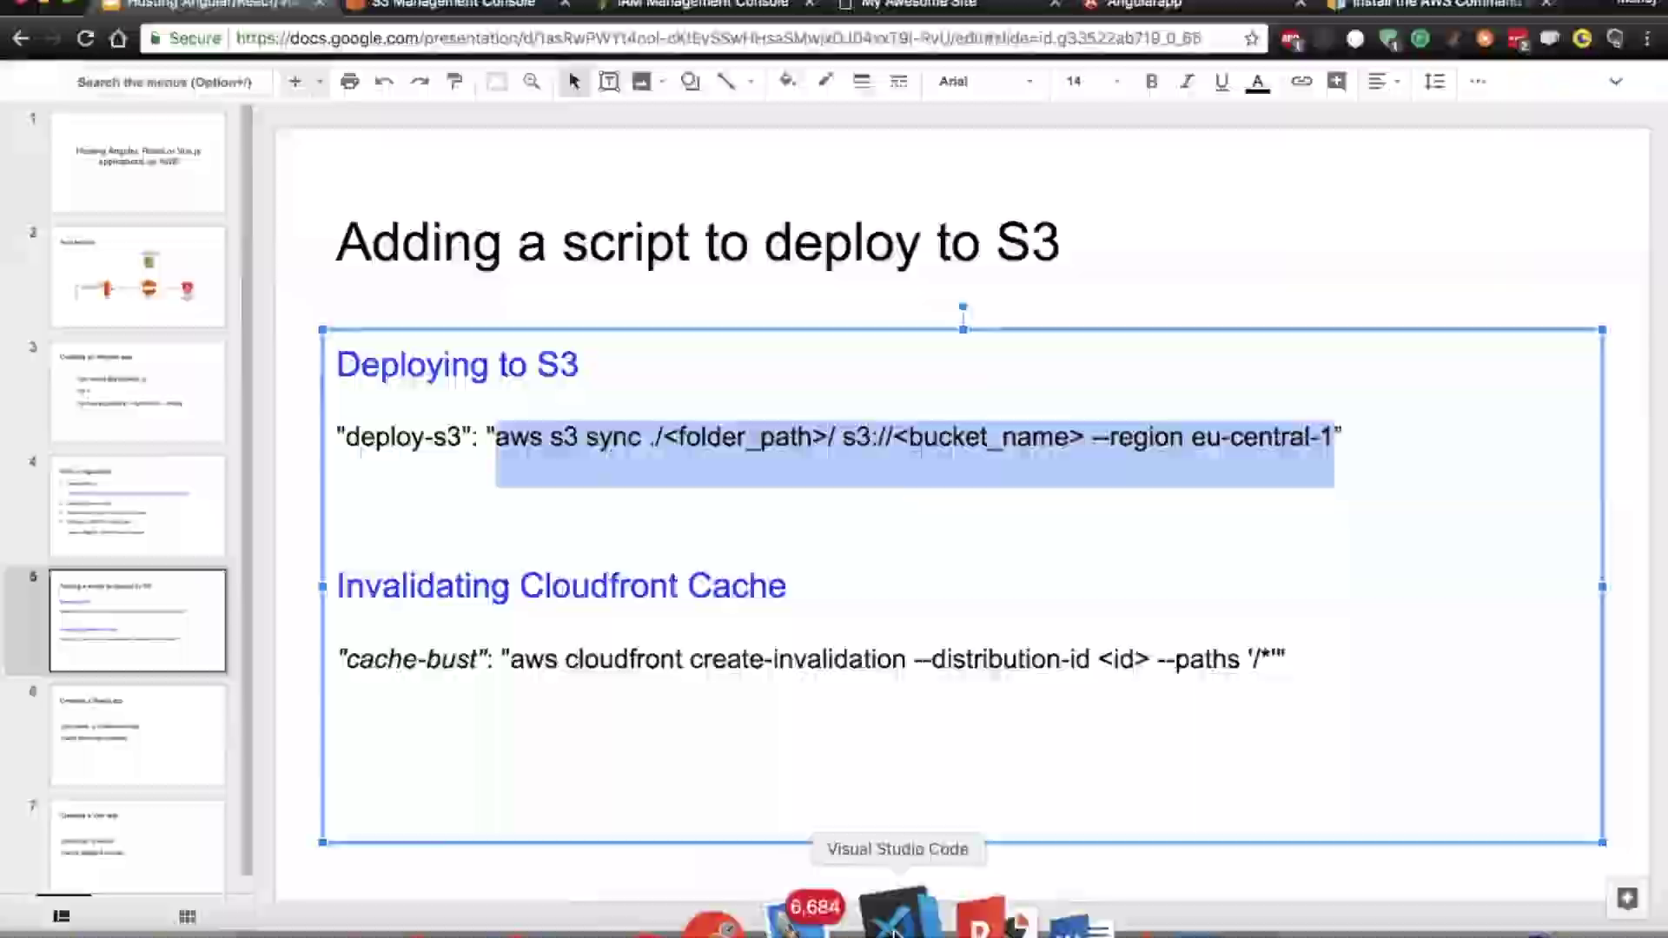
- Switch to Visual Studio Code and paste the copied aws s3 sync command as the value of "deploy-s3"
left_click(936, 916)
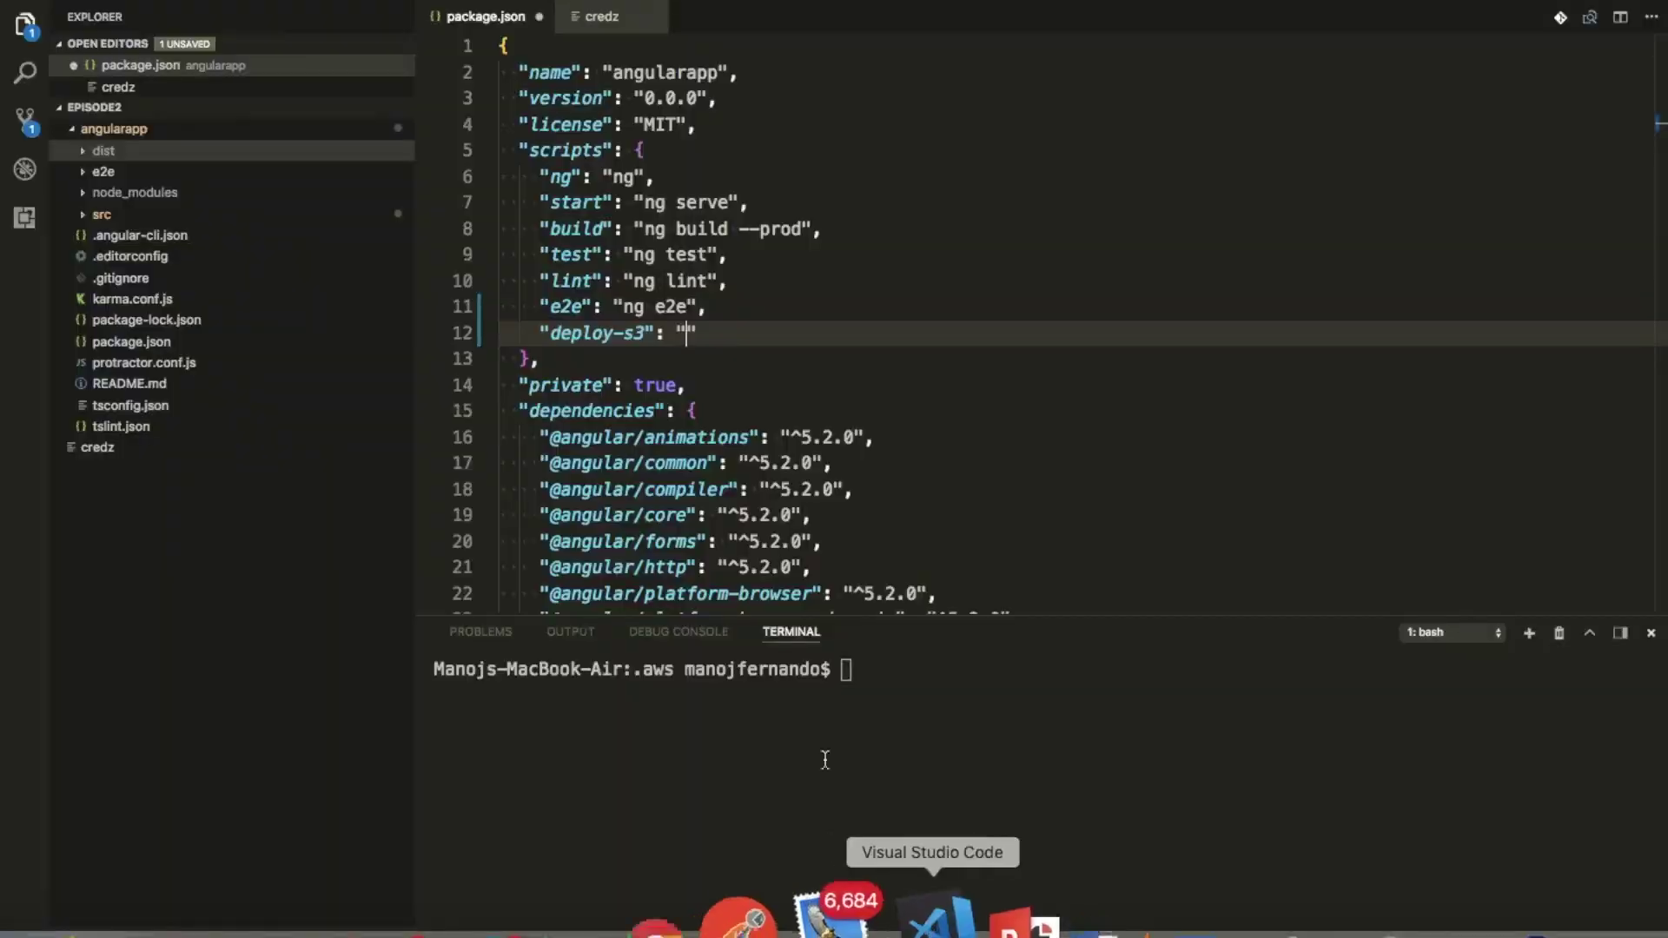
left_click(685, 333)
key("super+v")
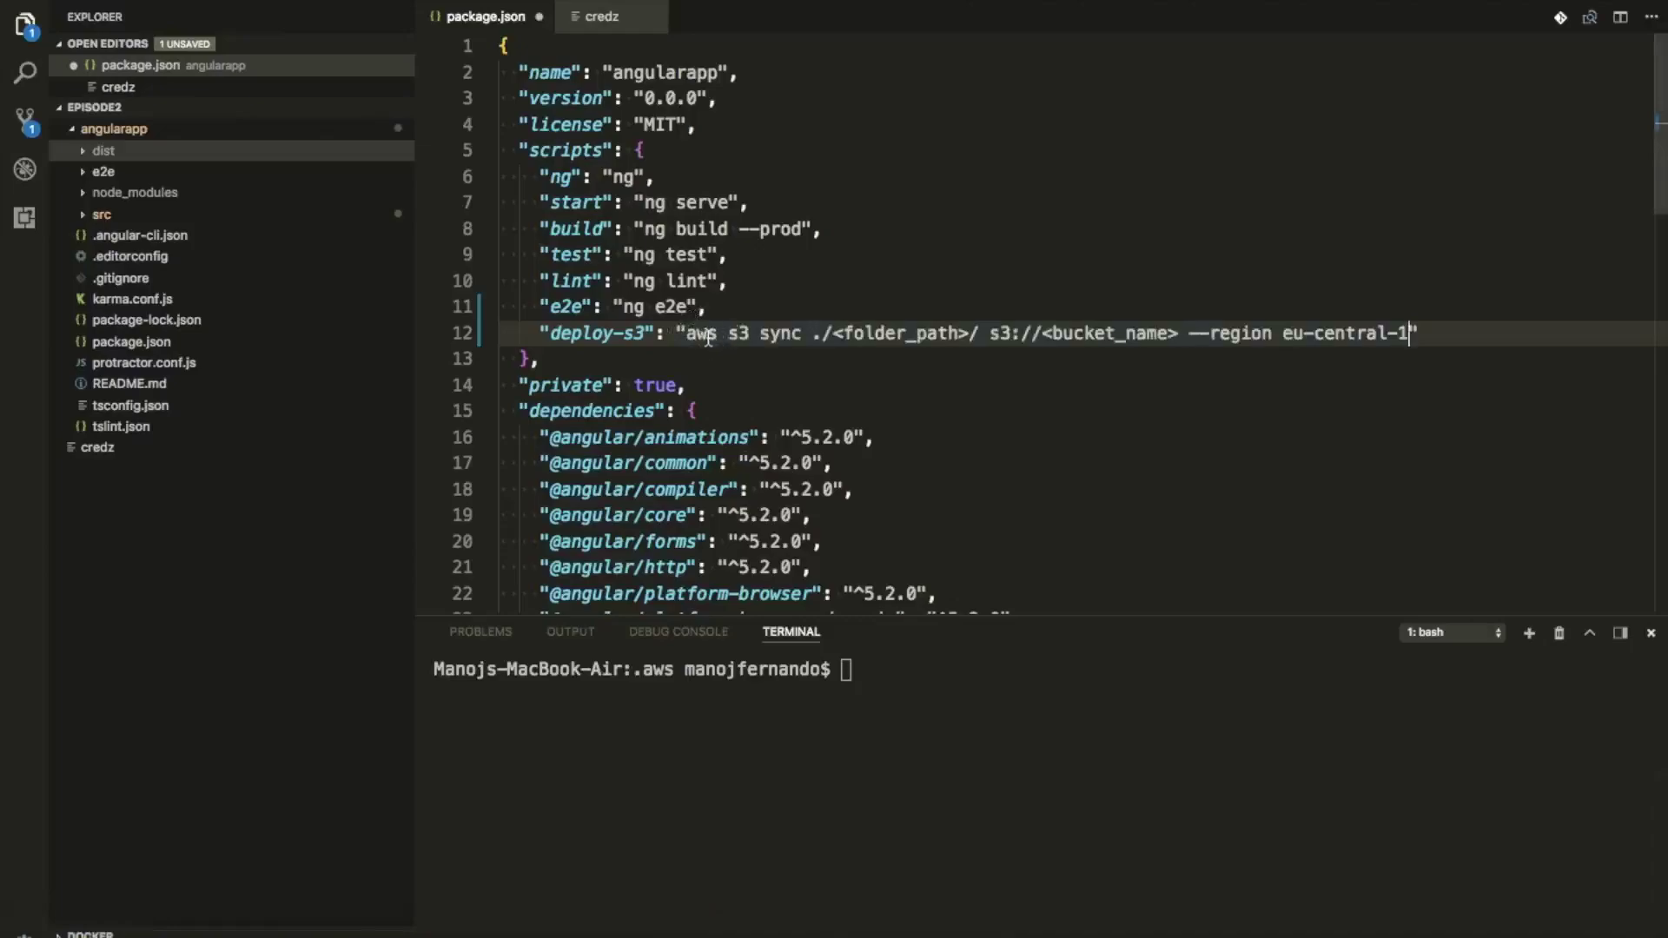
- Insert the --profile option with the configured user's profile name between s3 and sync in the deploy-s3 command
double_click(705, 337)
double_click(733, 336)
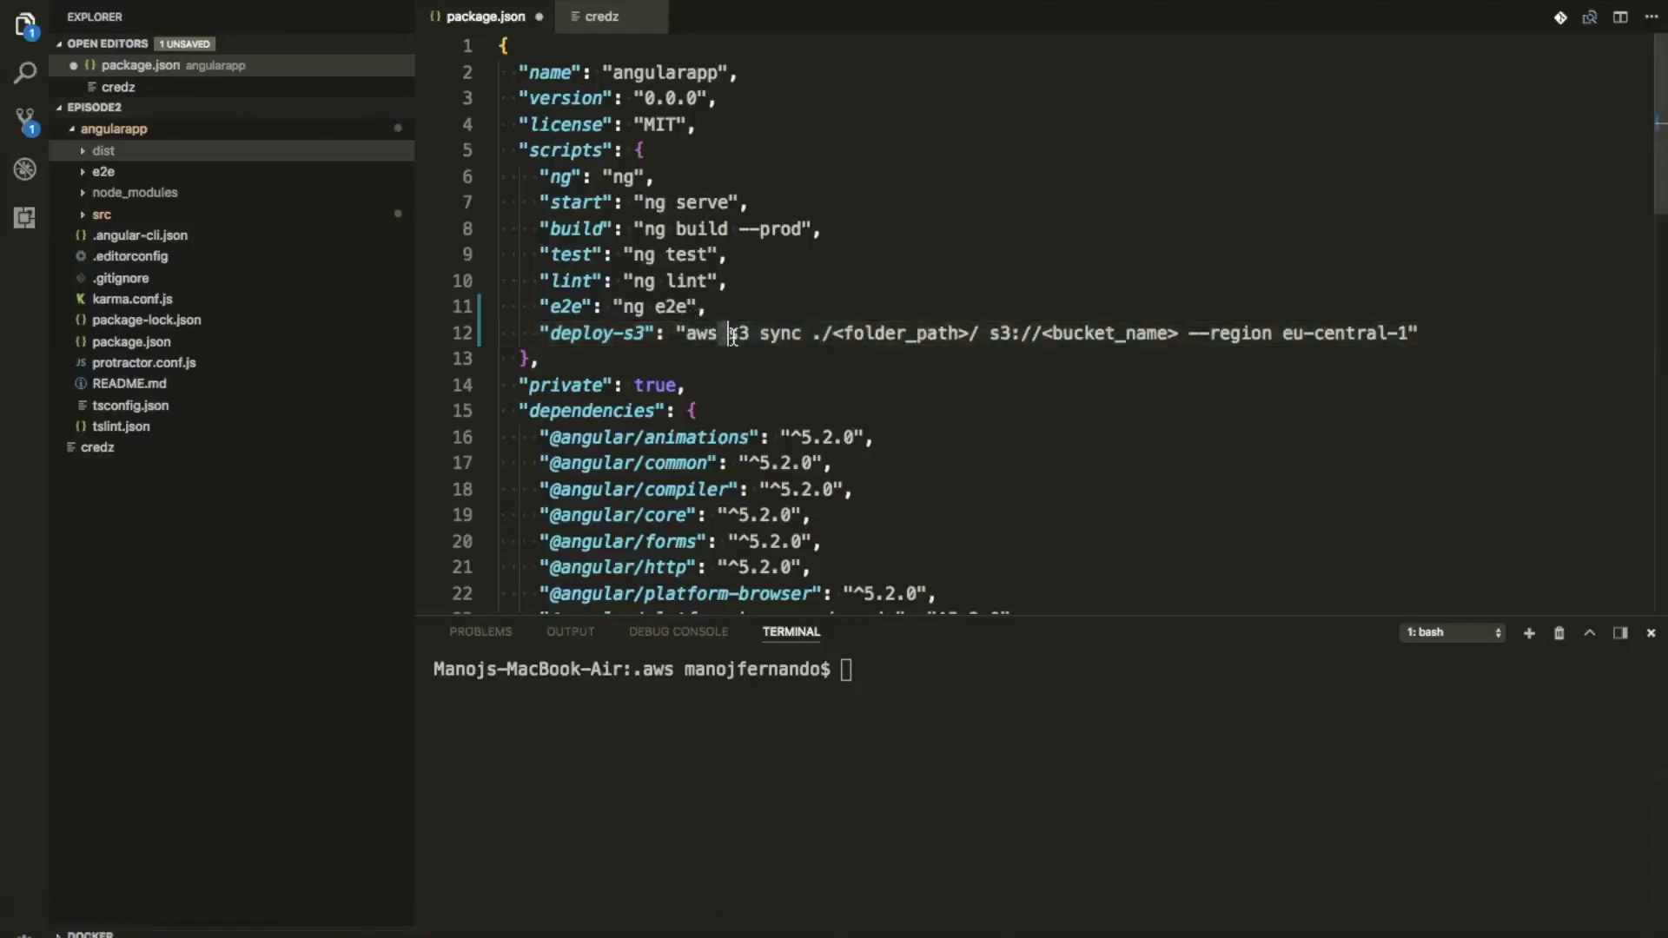
double_click(749, 334)
left_click(764, 333)
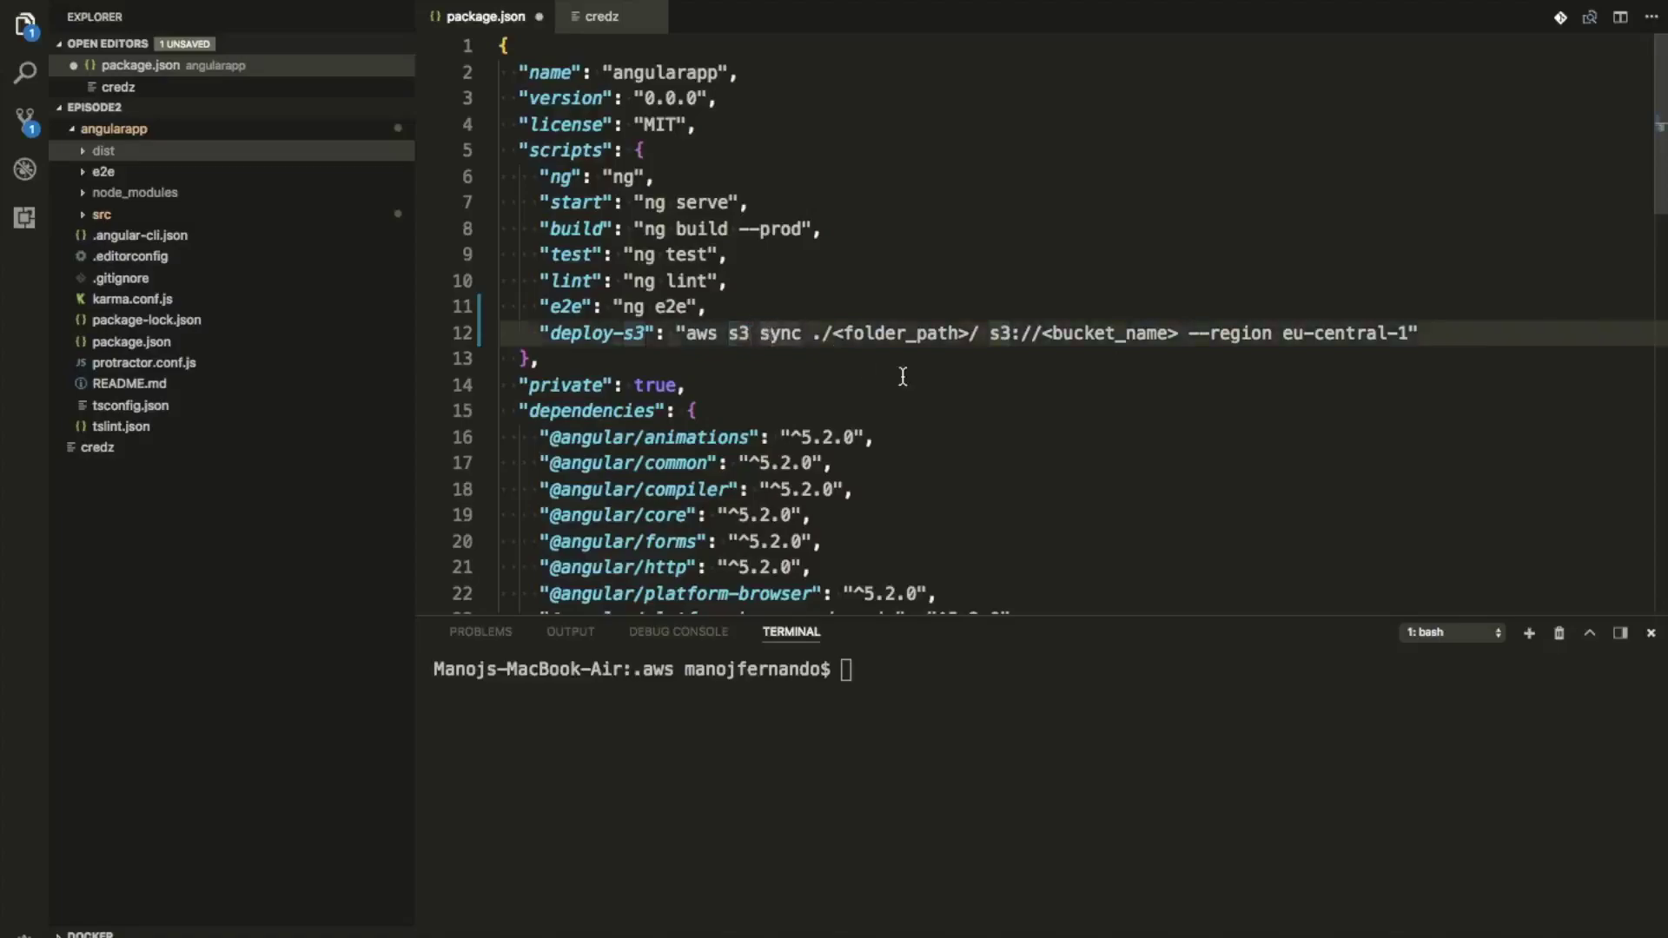
key("Left")
type("--pro")
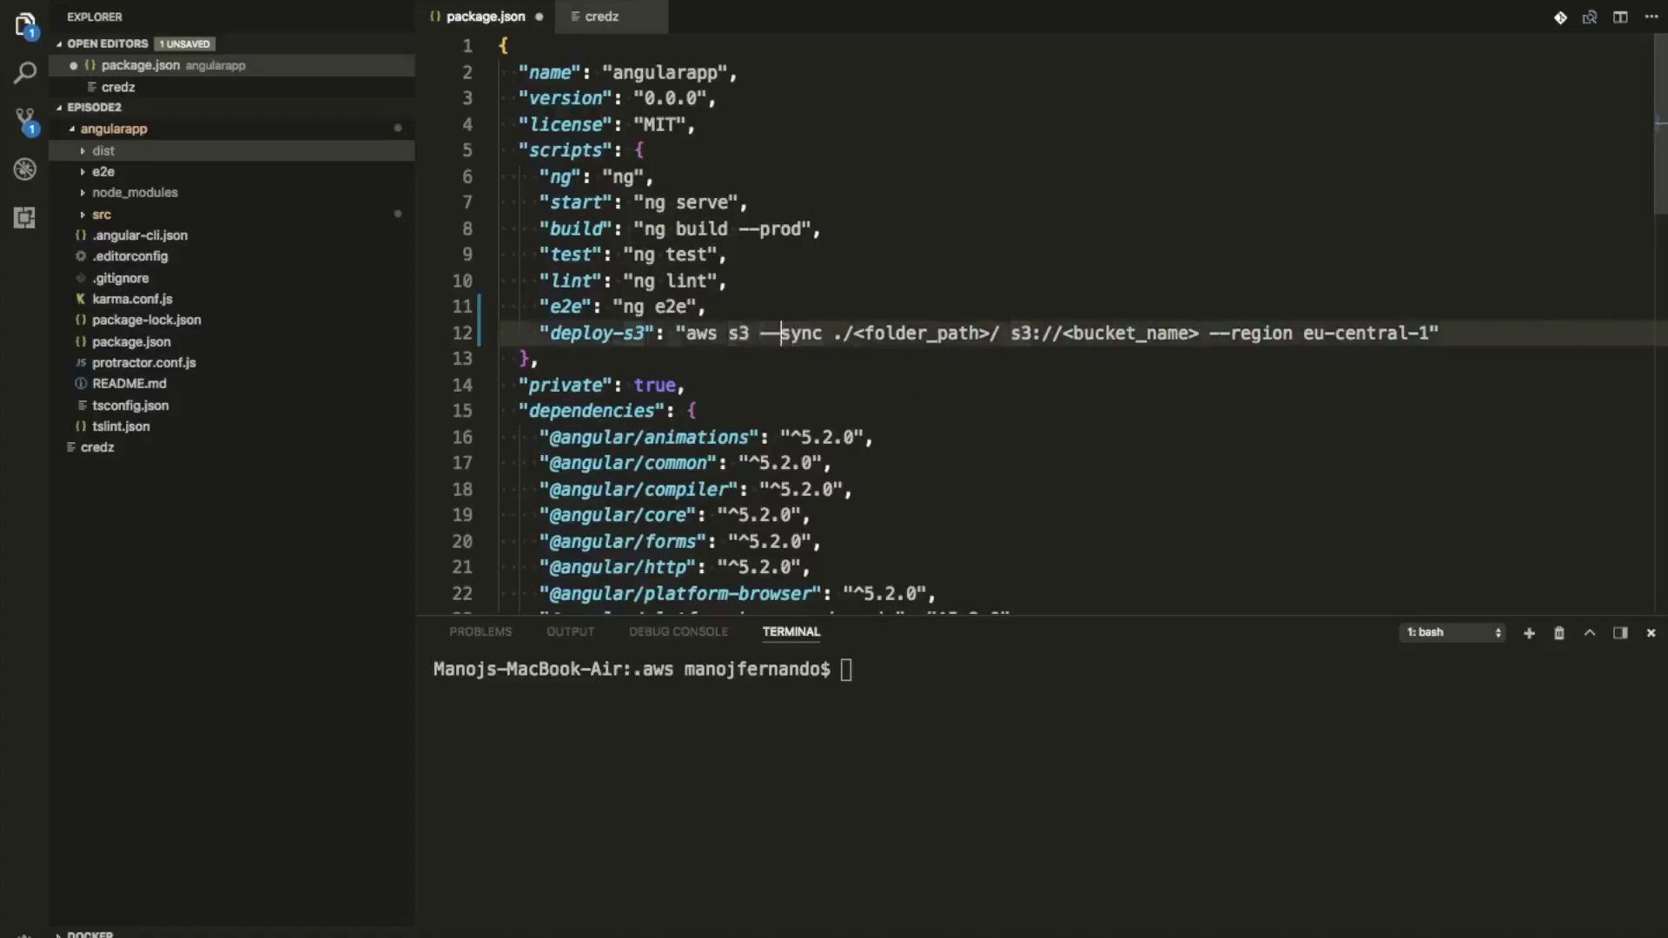
type("file")
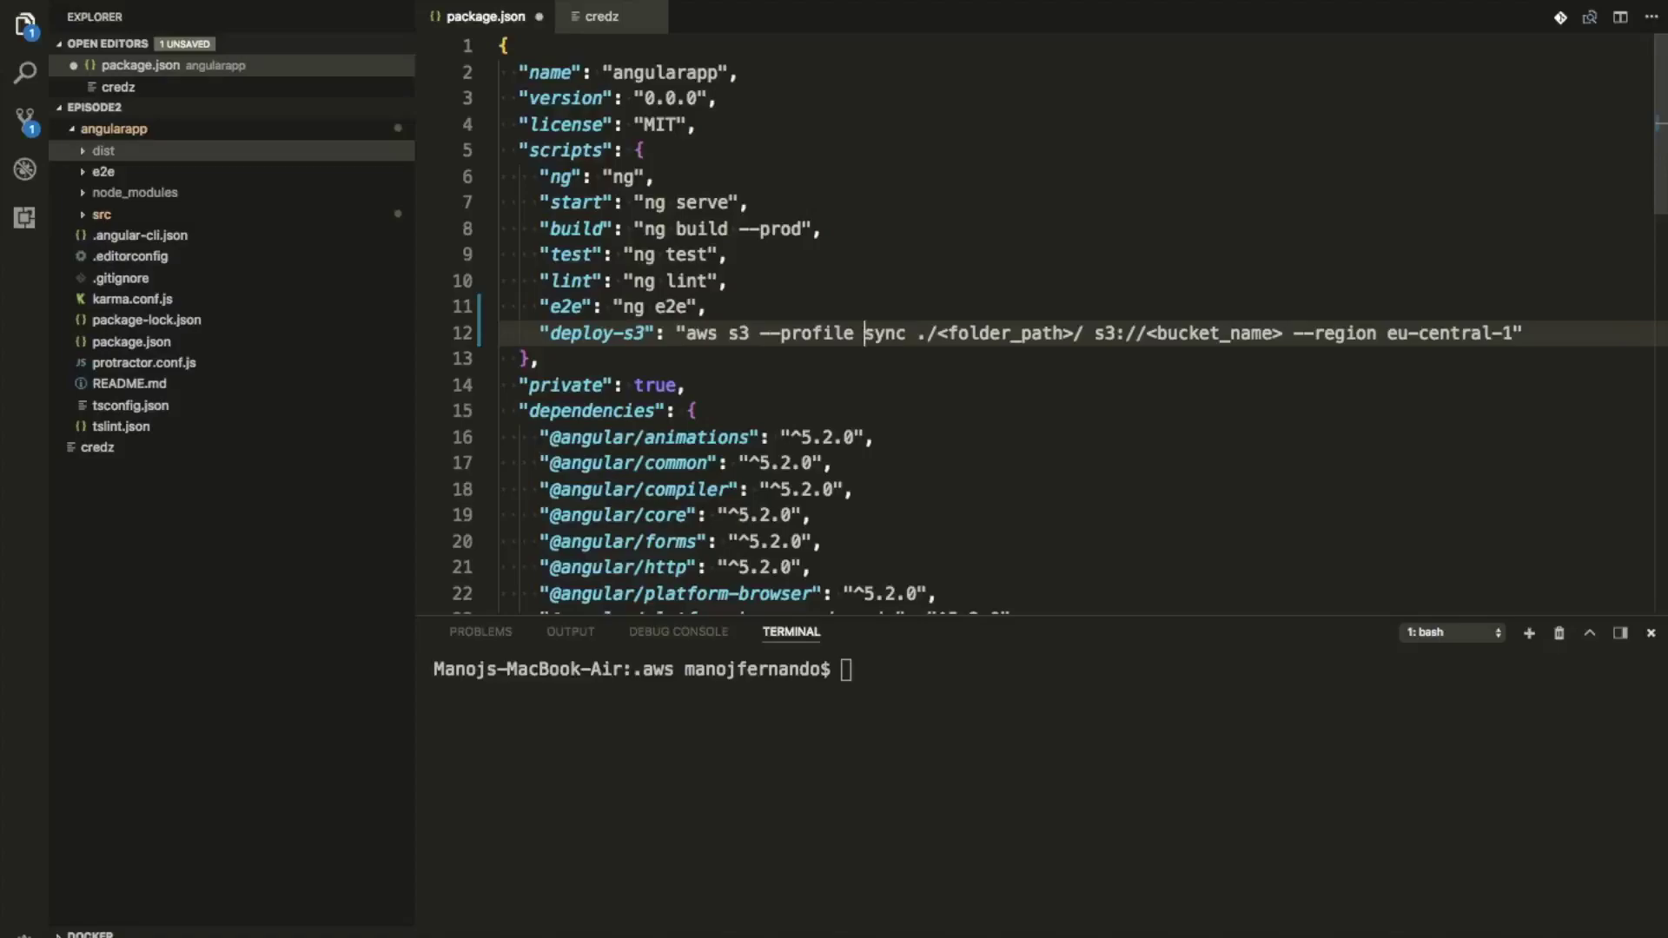
type("peter")
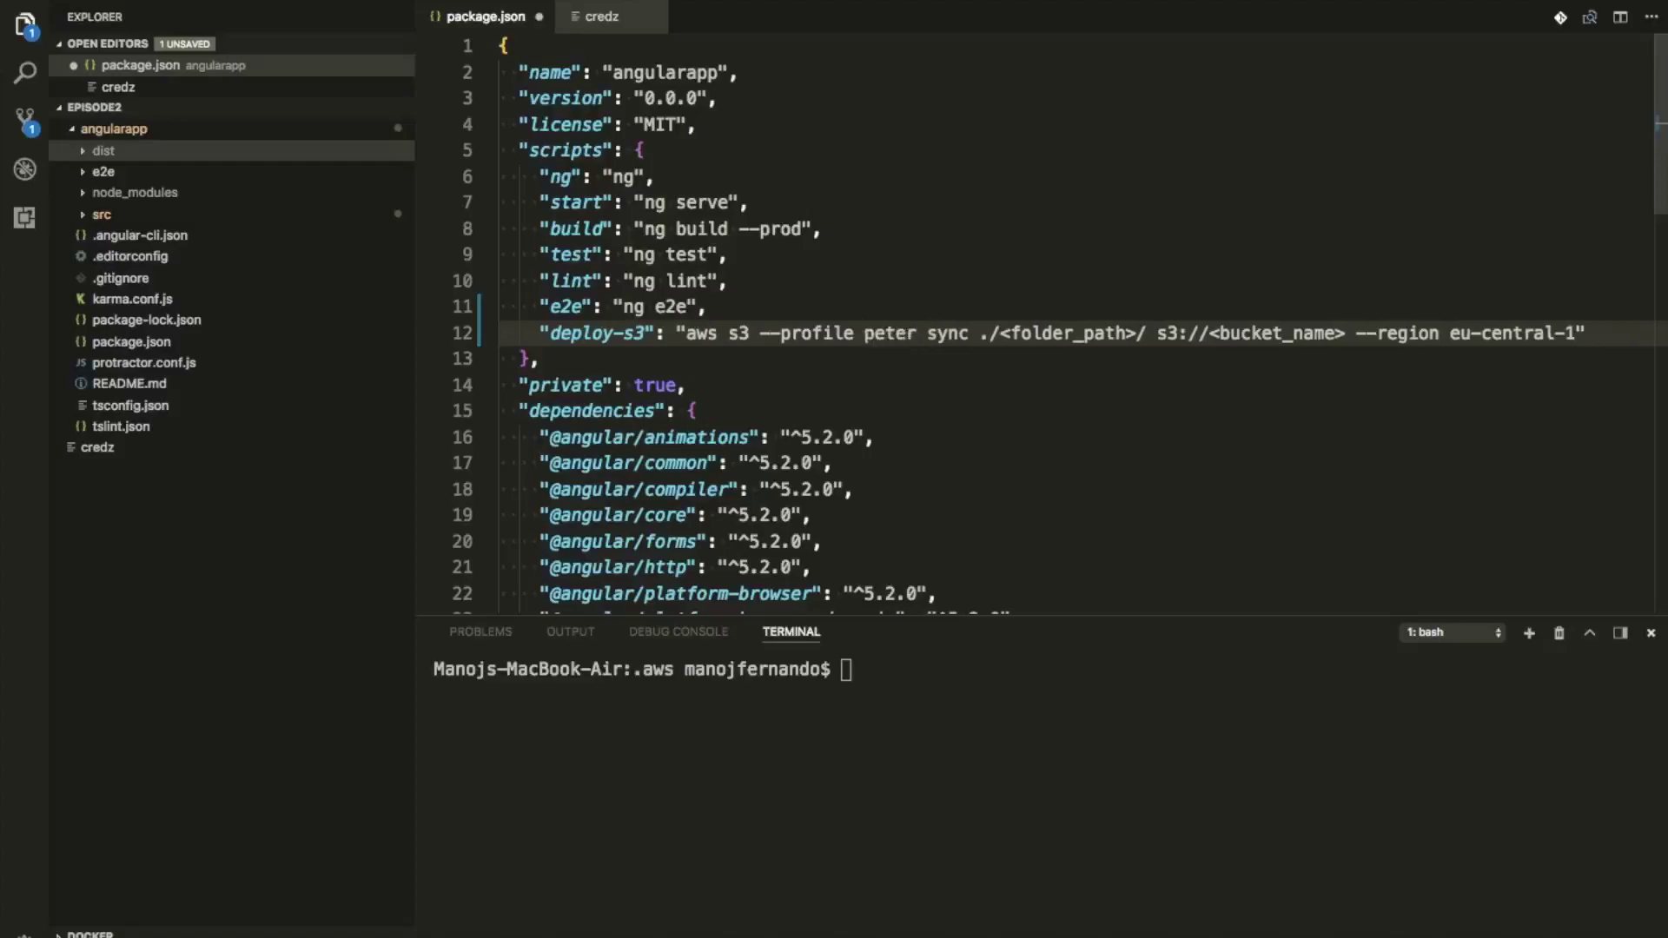
- Start editing the <folder_path> placeholder after sync in the deploy-s3 command
double_click(945, 334)
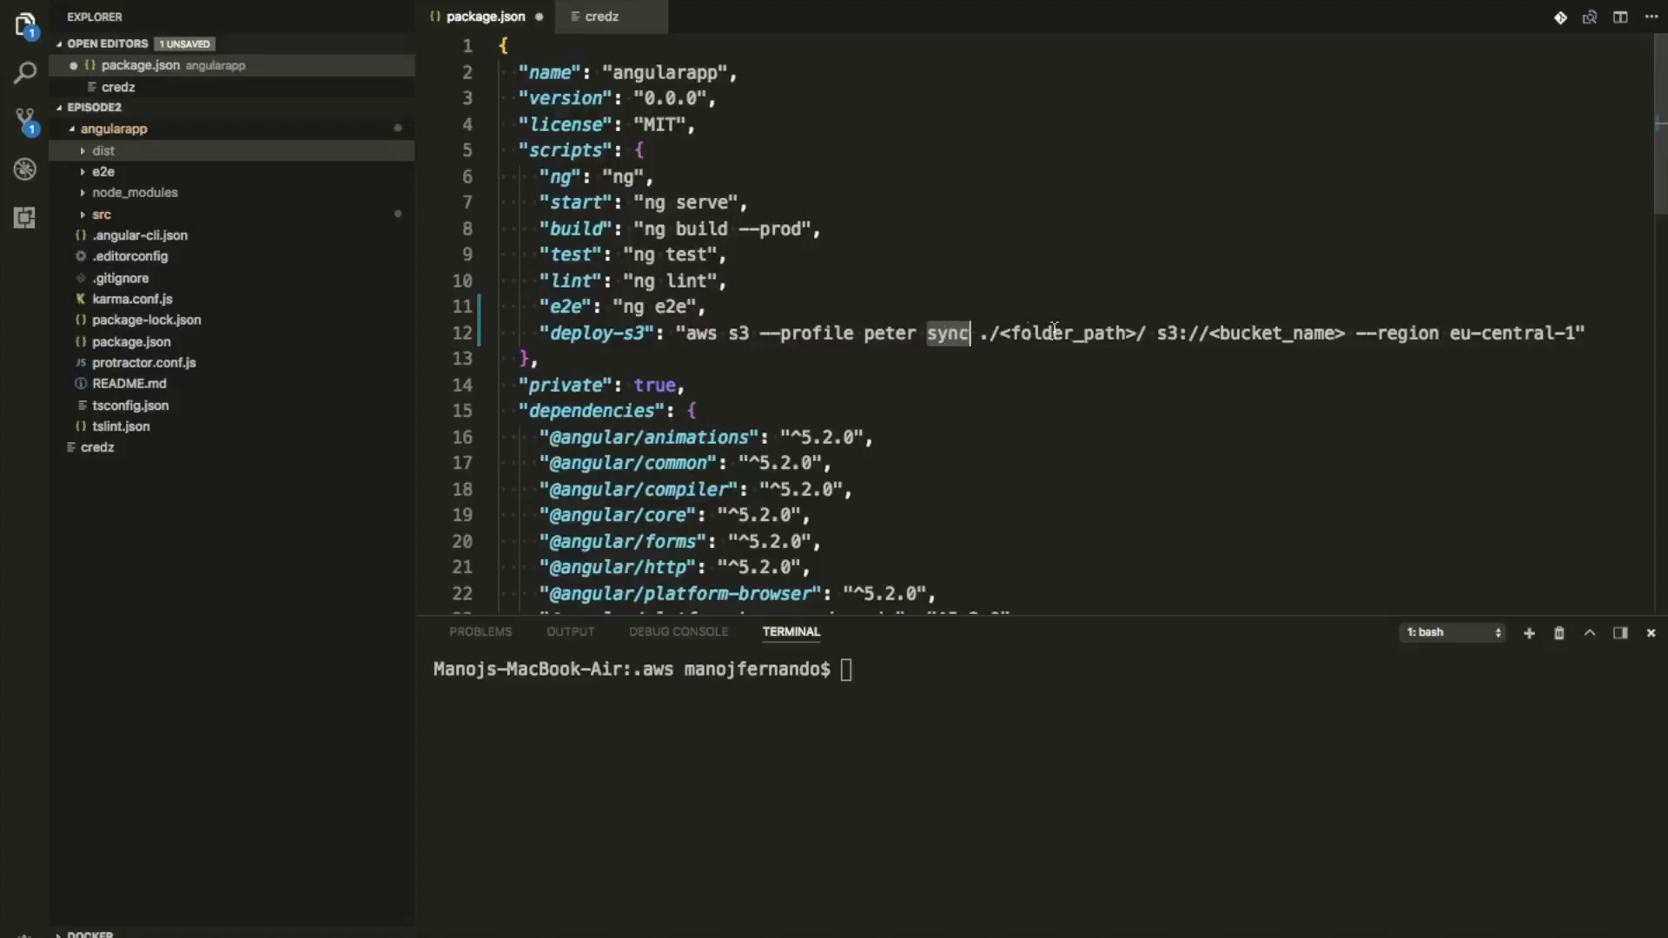
left_click(1138, 334)
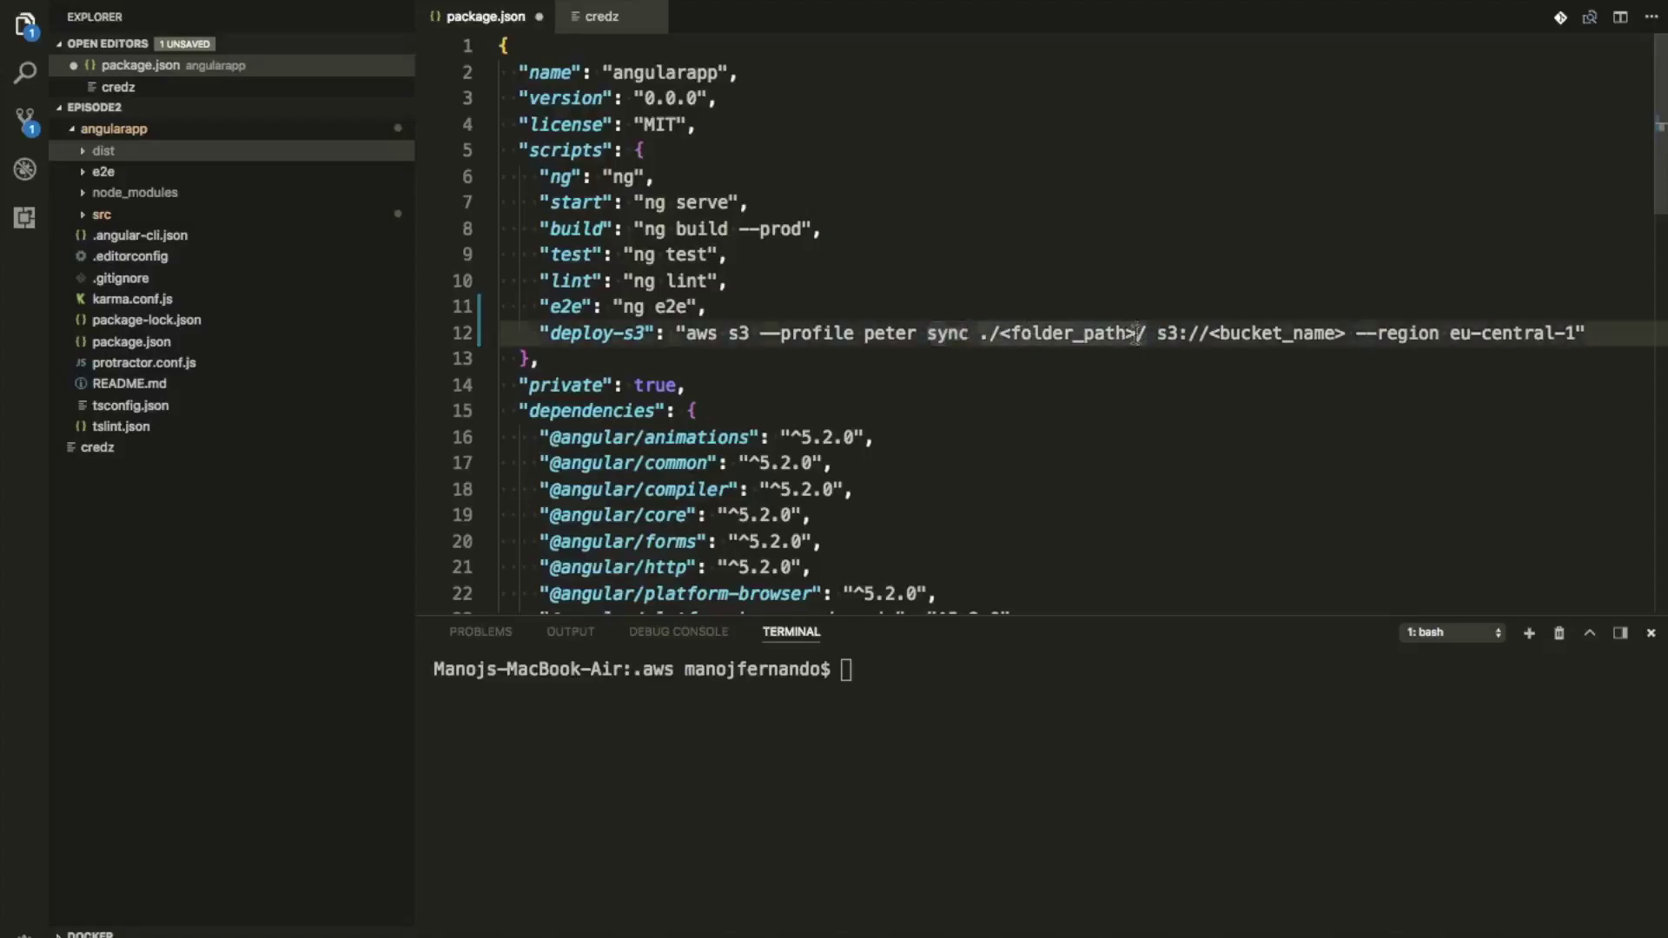
- Replace the bucket name placeholder in the deploy-s3 script with daytodaycode.com, checking the bucket's name in the S3 console in Chrome
left_click_drag(1346, 334, 1210, 331)
left_click(763, 914)
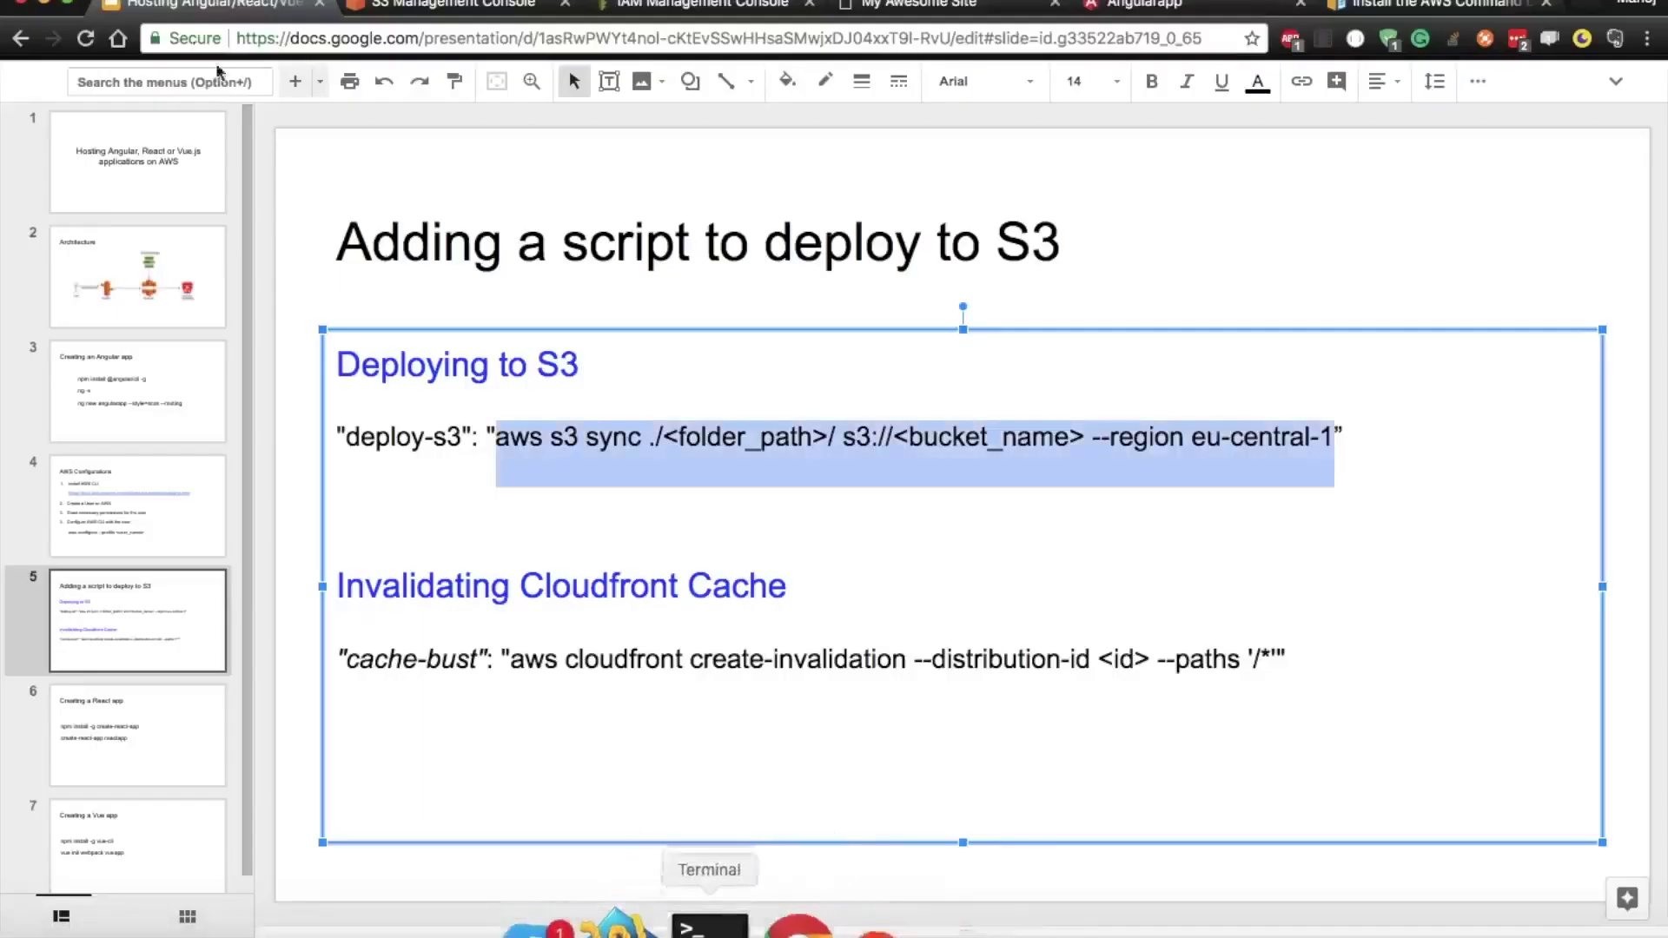
left_click(451, 5)
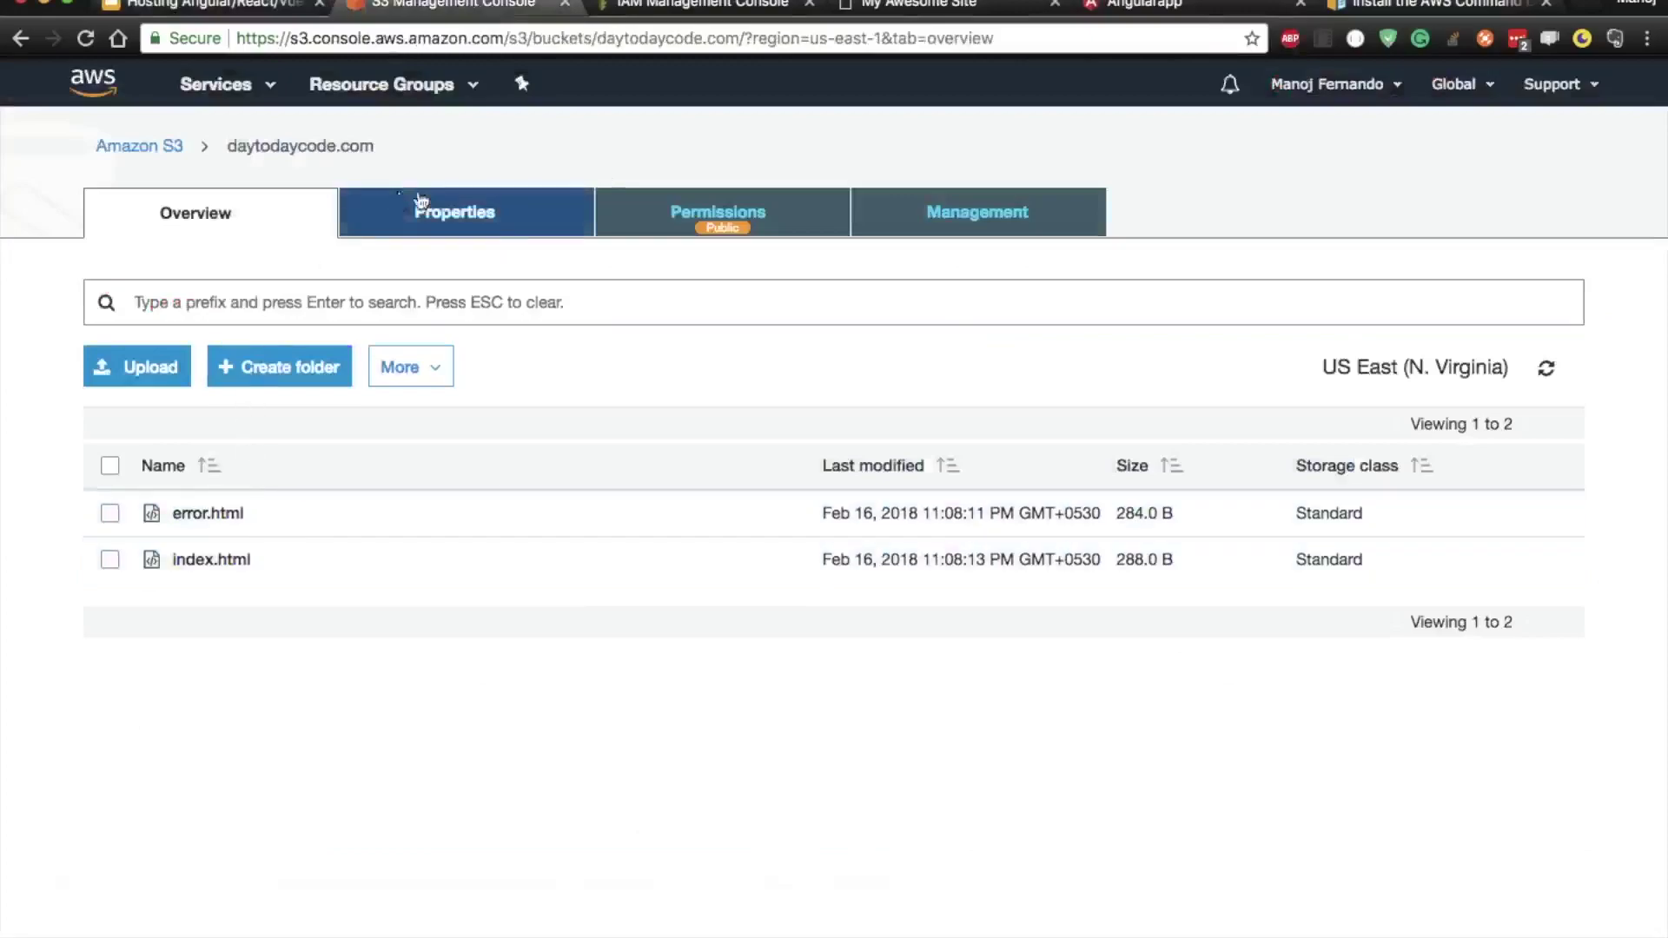
mouse_move(379, 148)
left_mouse_down()
mouse_move(264, 149)
mouse_move(429, 156)
mouse_move(365, 165)
left_mouse_up()
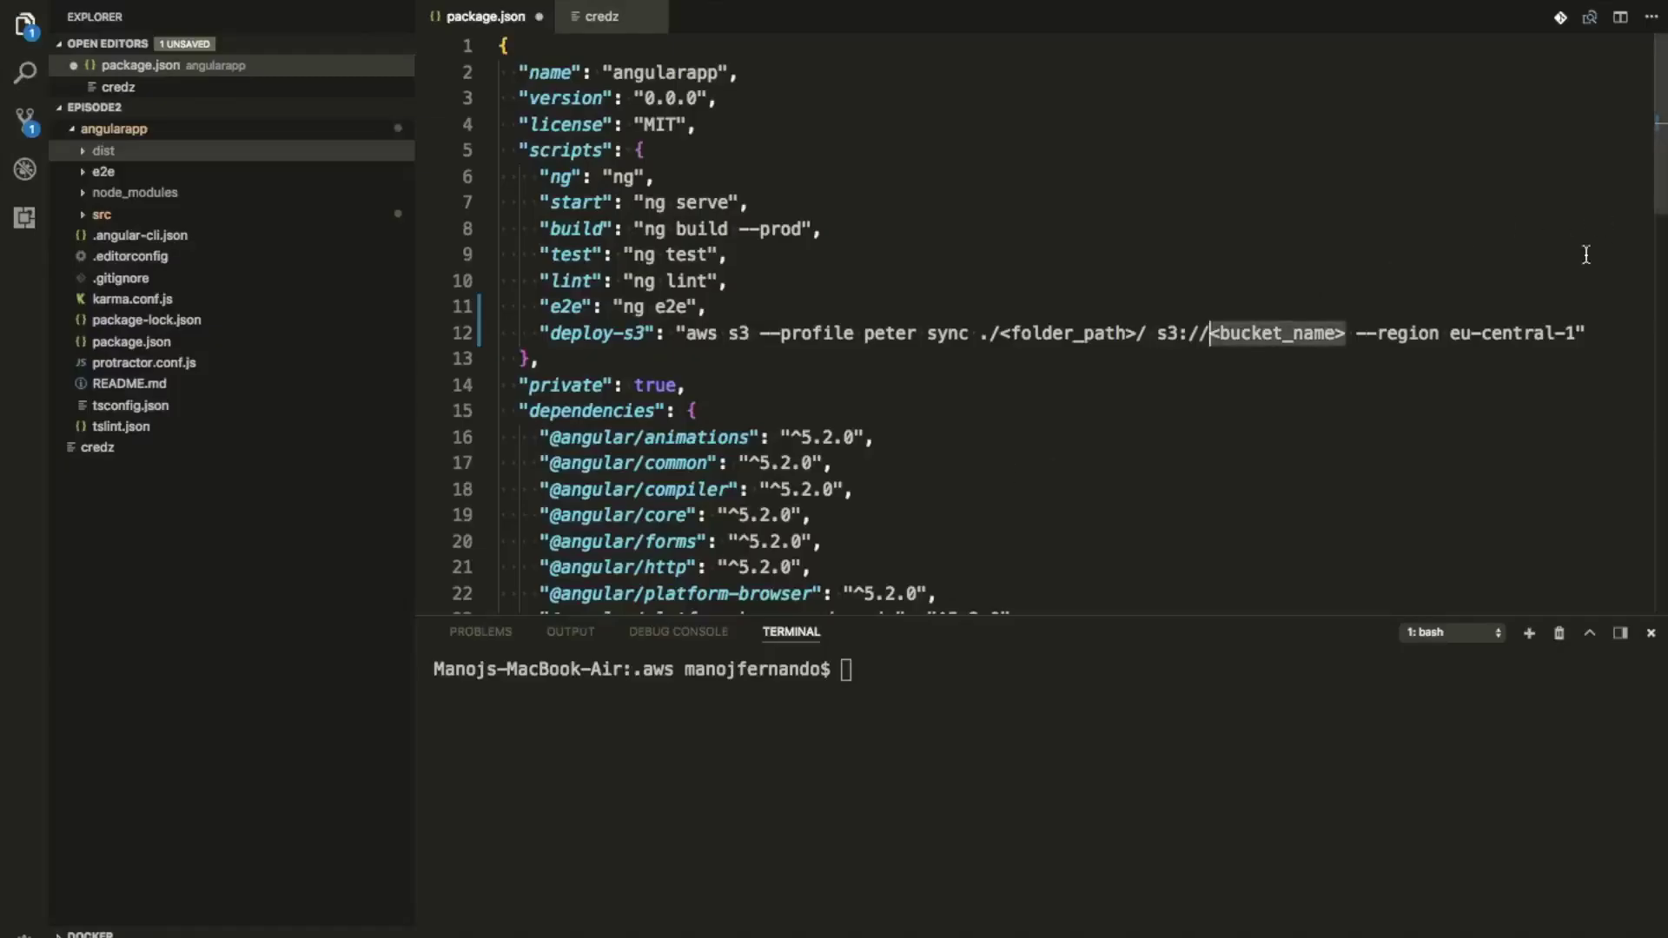
key("BackSpace")
type("daytodaycode.com")
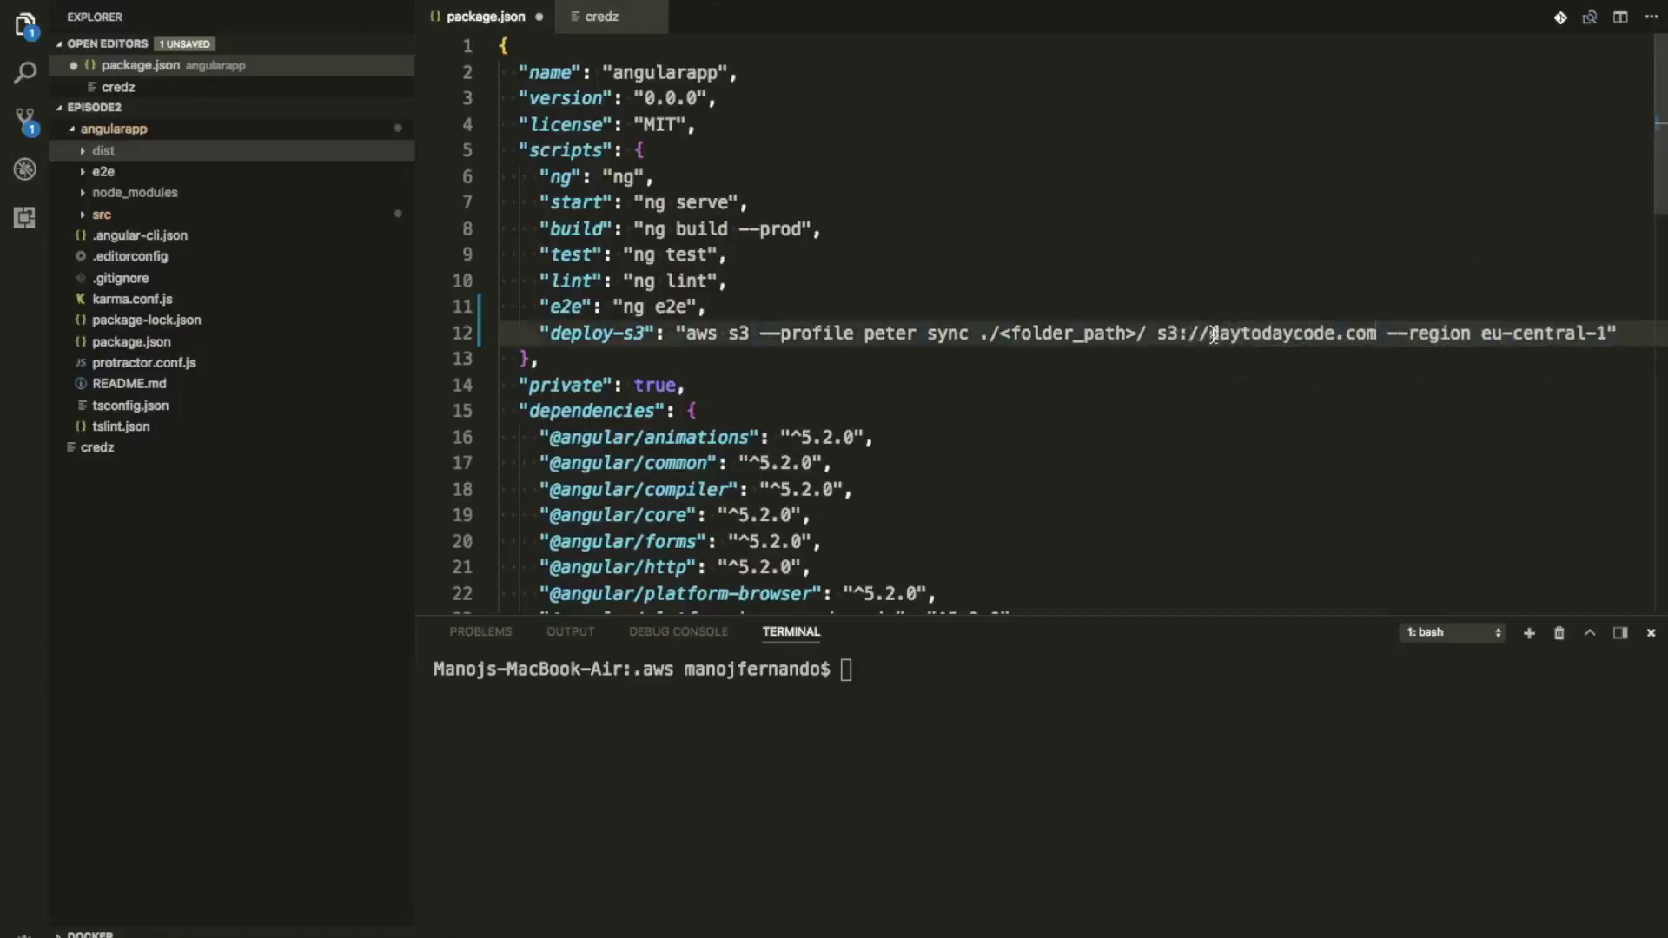
left_click_drag(1210, 335, 1157, 335)
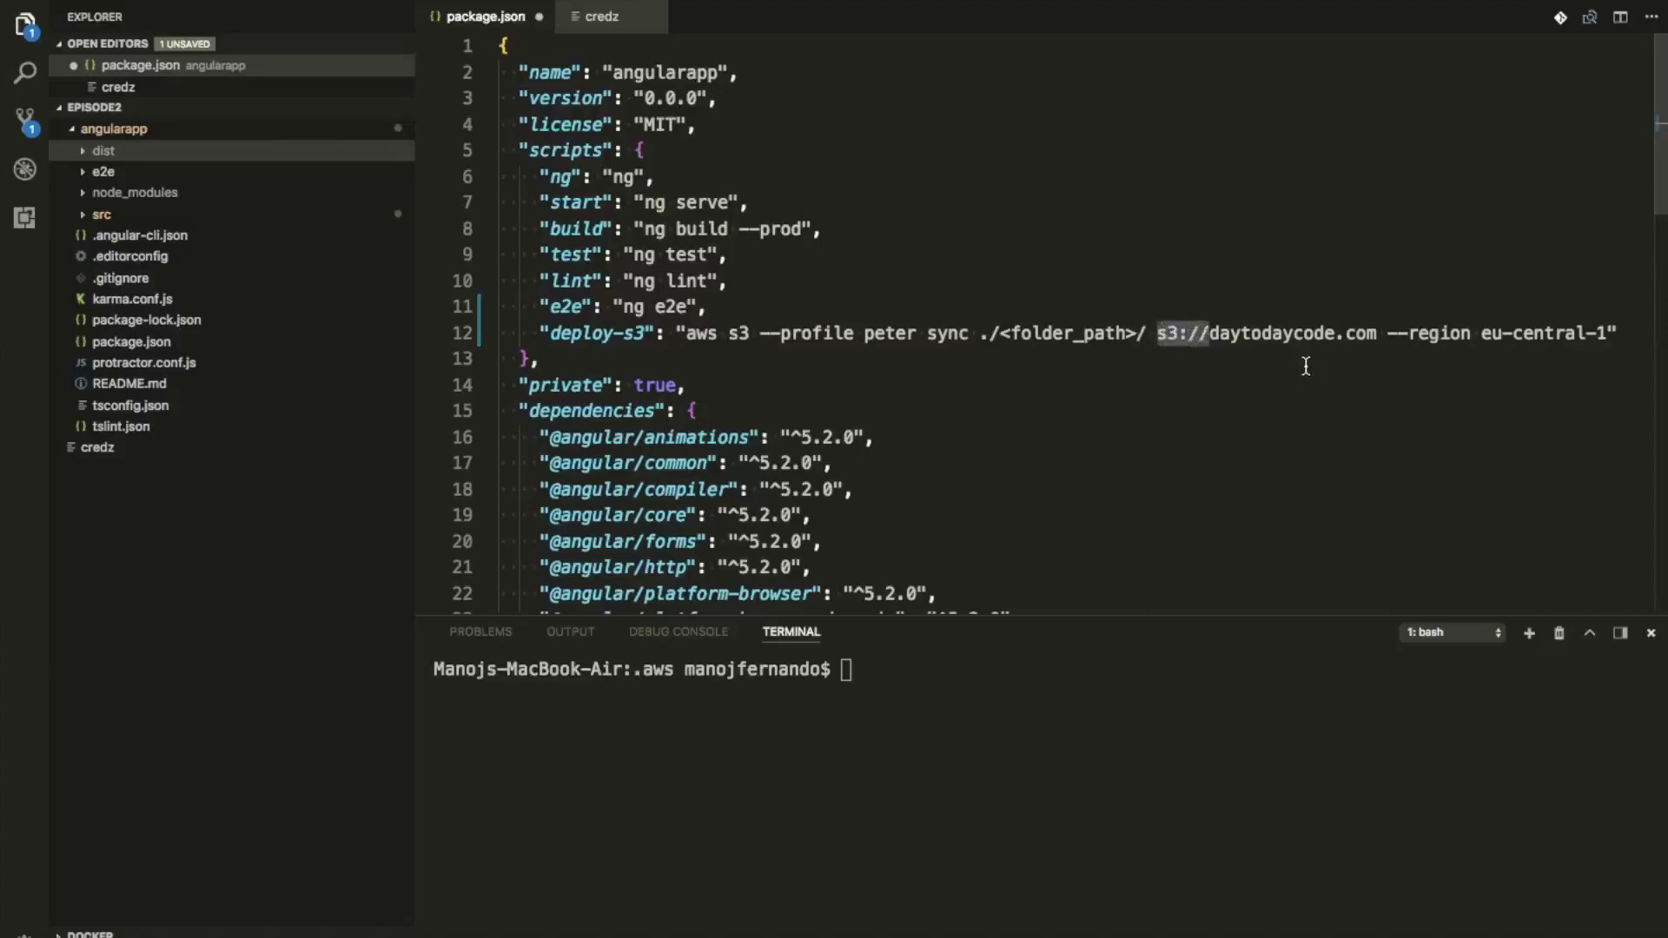
left_click(1245, 365)
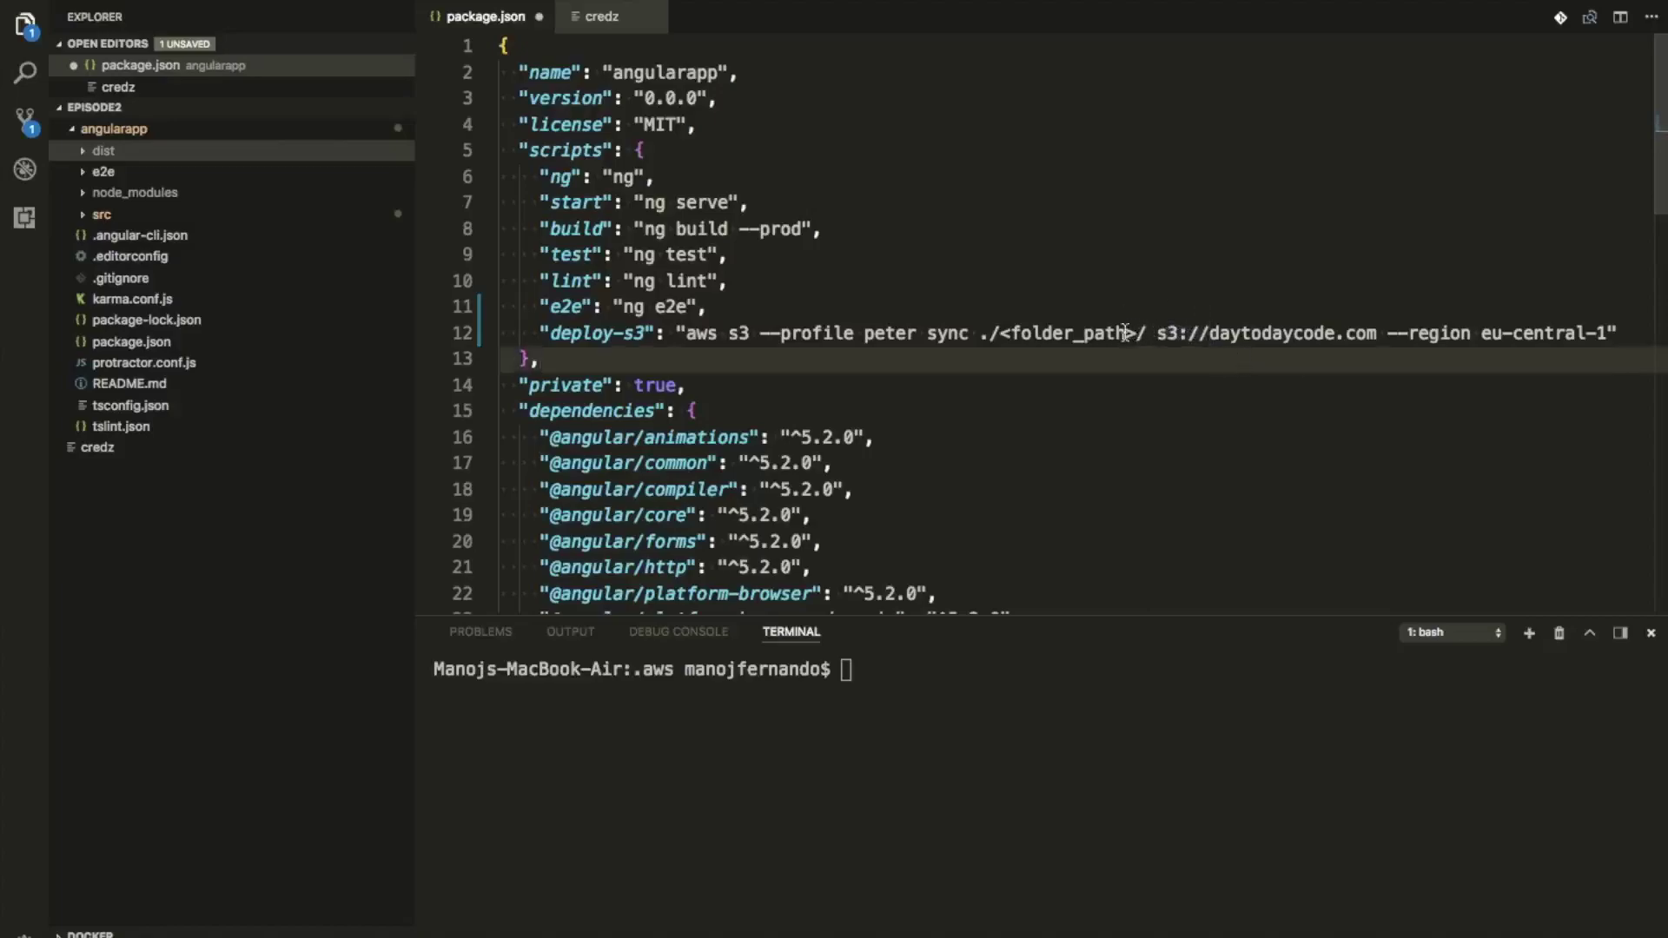
- Replace the folder path placeholder in the deploy-s3 script so that the sync source is ./dist/
double_click(1148, 335)
key("BackSpace")
key("BackSpace")
key("BackSpace")
key("BackSpace")
key("BackSpace")
key("BackSpace")
key("BackSpace")
key("BackSpace")
key("BackSpace")
key("BackSpace")
key("BackSpace")
key("BackSpace")
key("BackSpace")
key("BackSpace")
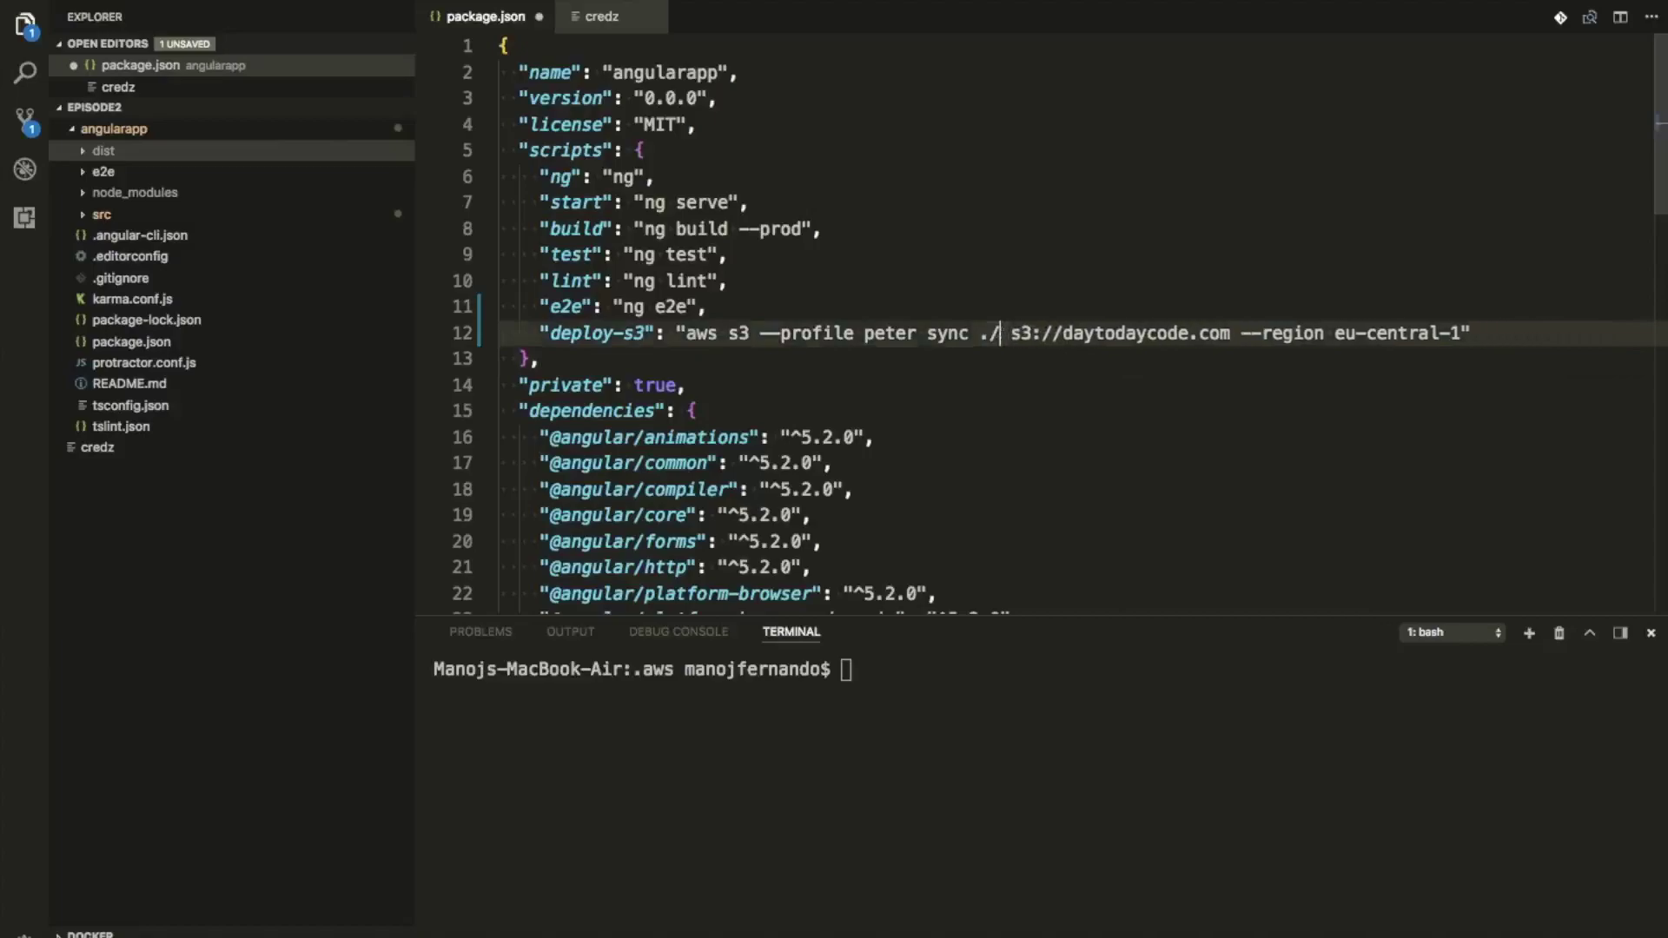
left_click(98, 153)
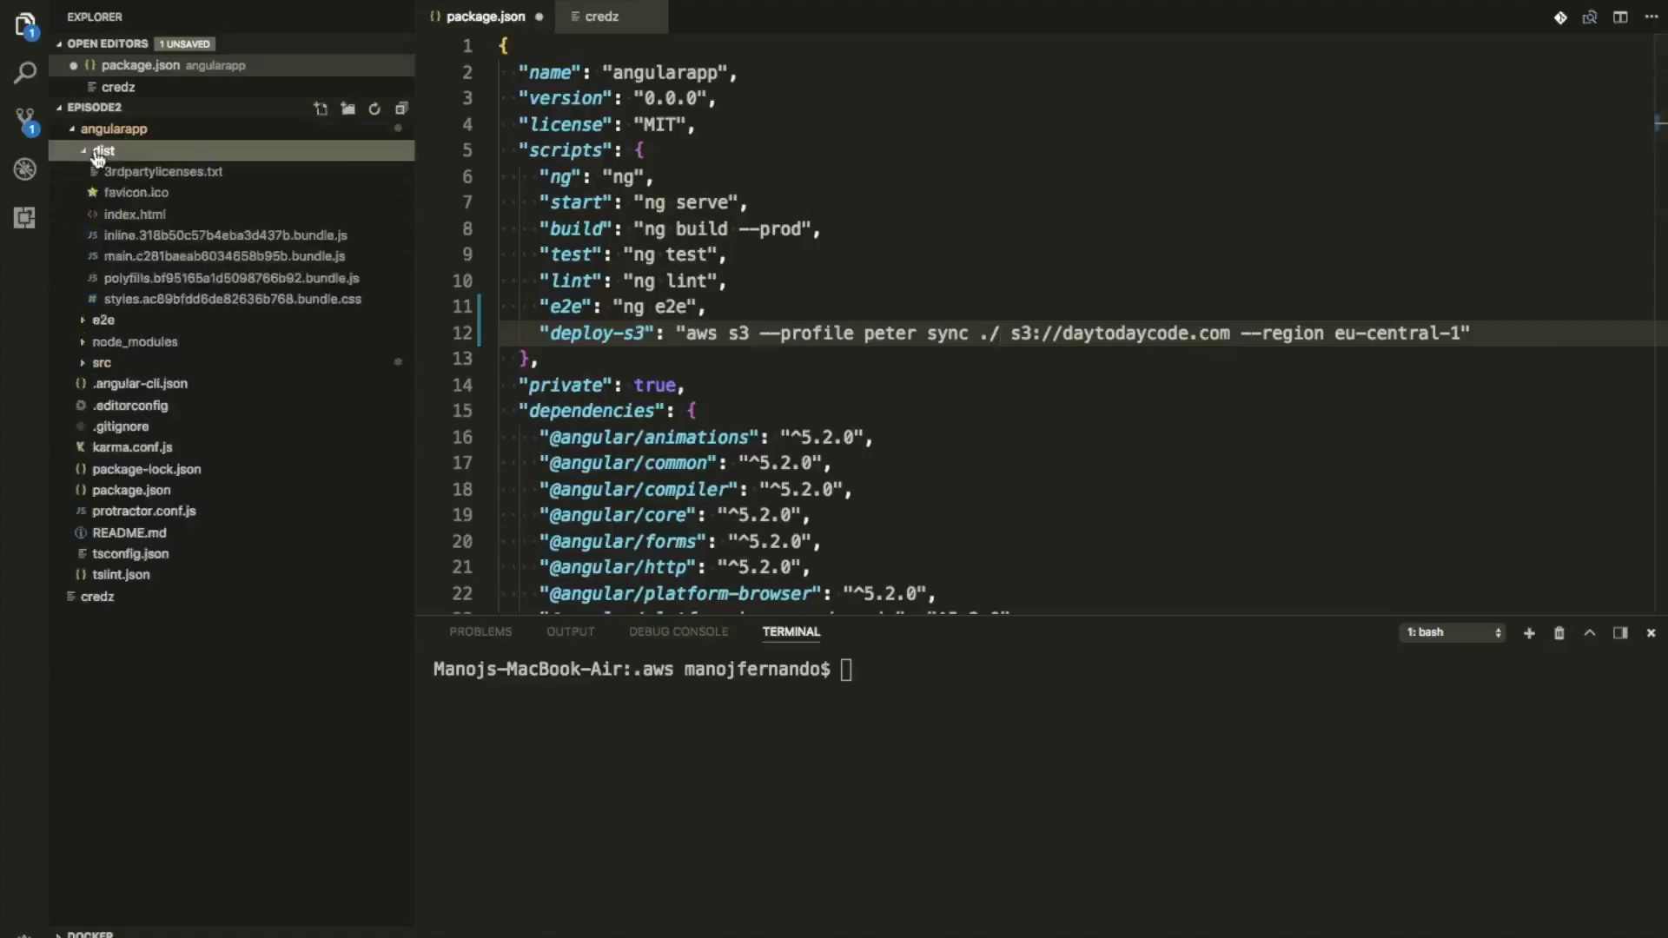
left_click(100, 153)
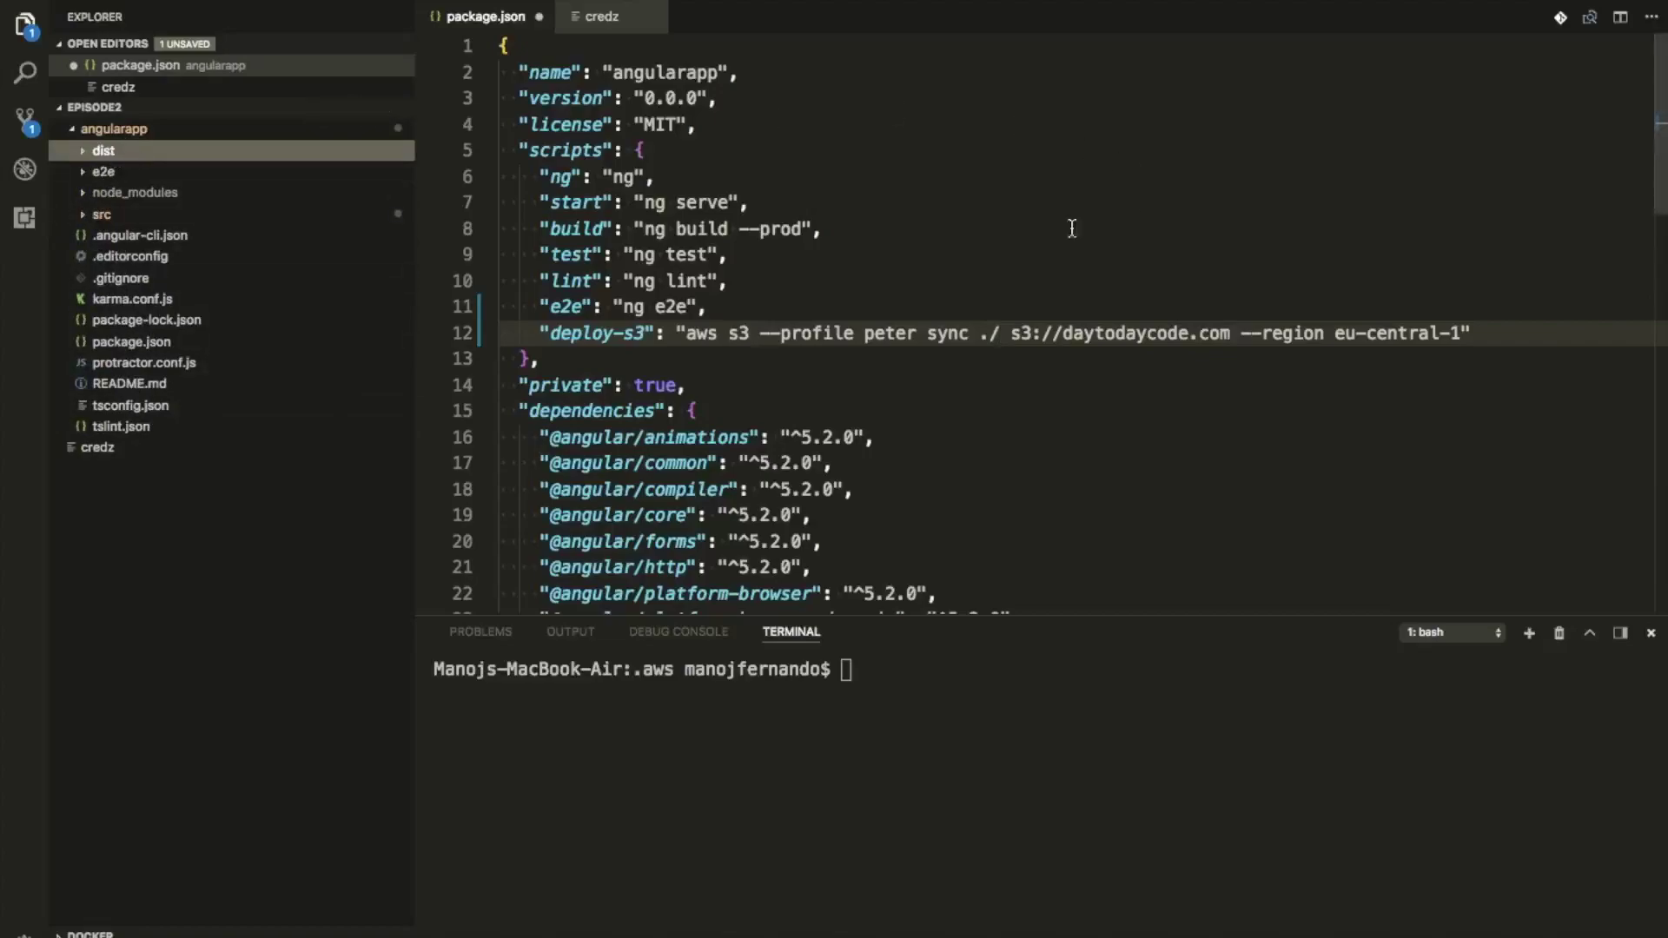
left_click(1001, 341)
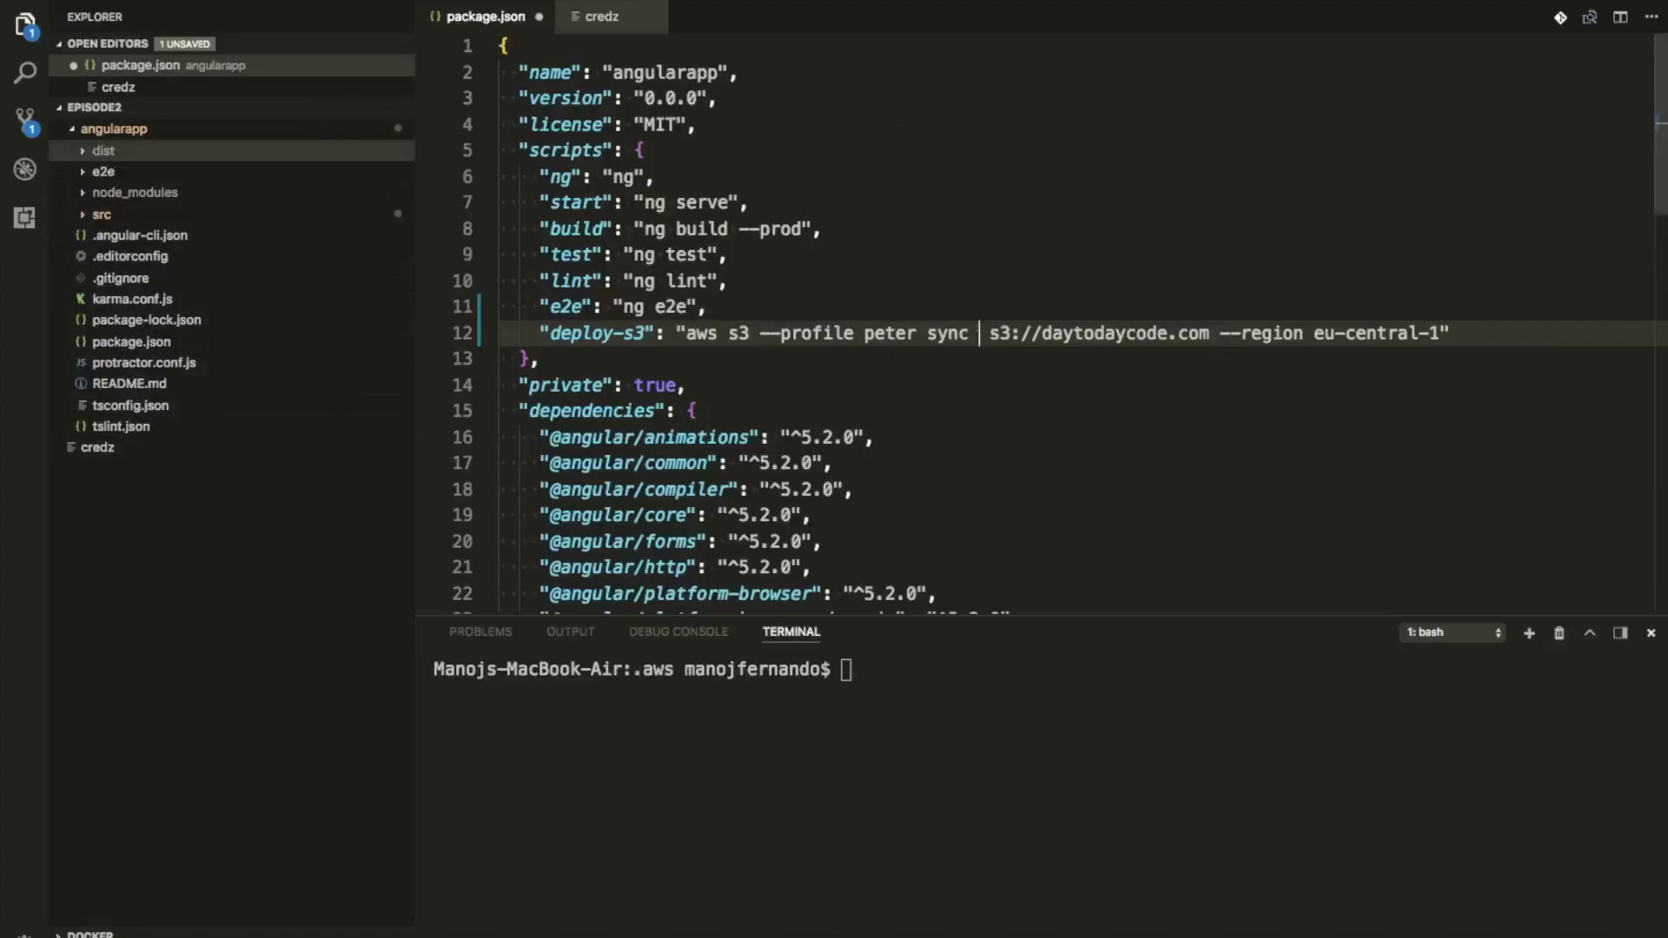
key("ctrl+space")
type("dis")
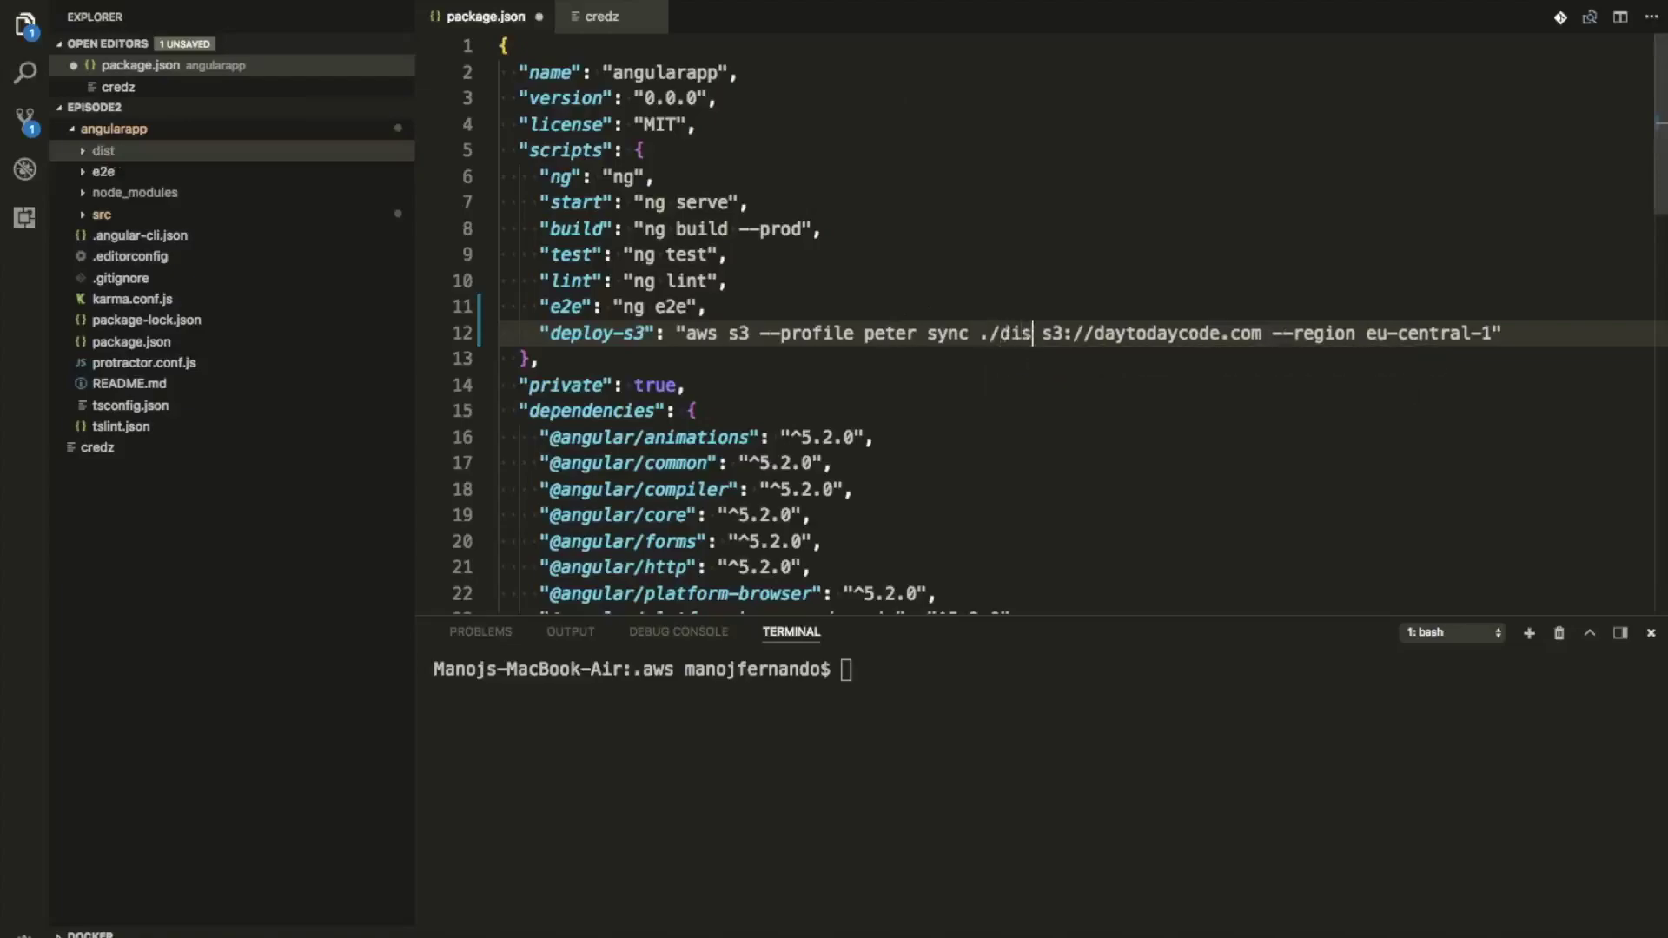
type("t/")
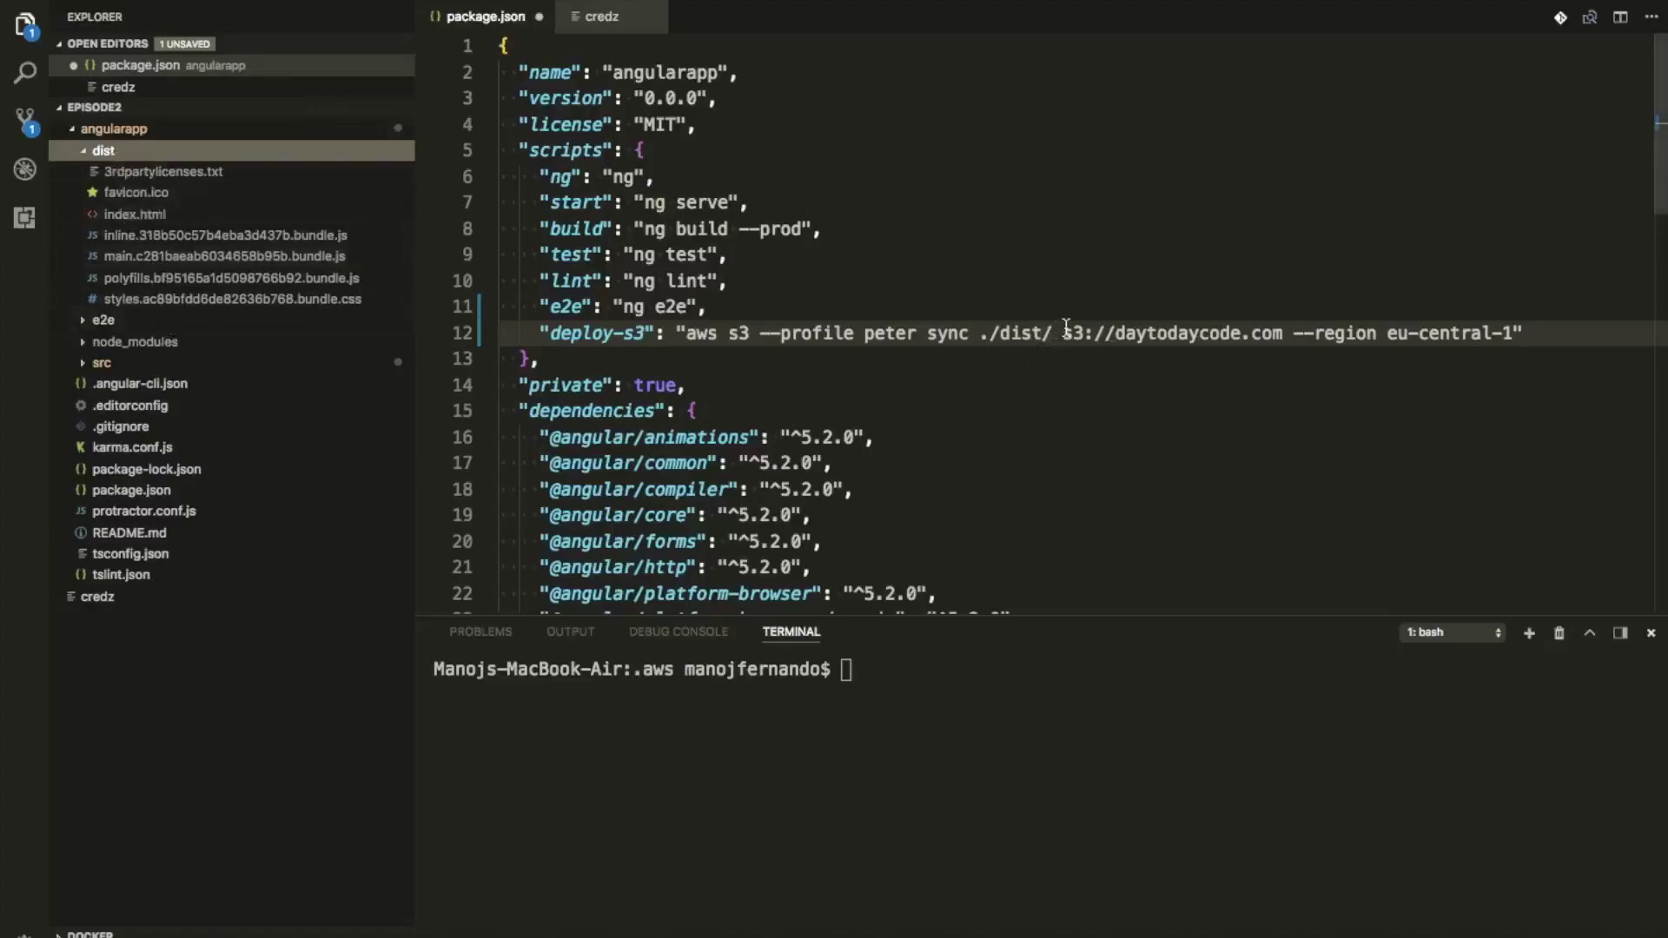
- Copy the bucket's region code us-east-1 from the S3 console's page address in Chrome
left_click_drag(1067, 339, 1283, 335)
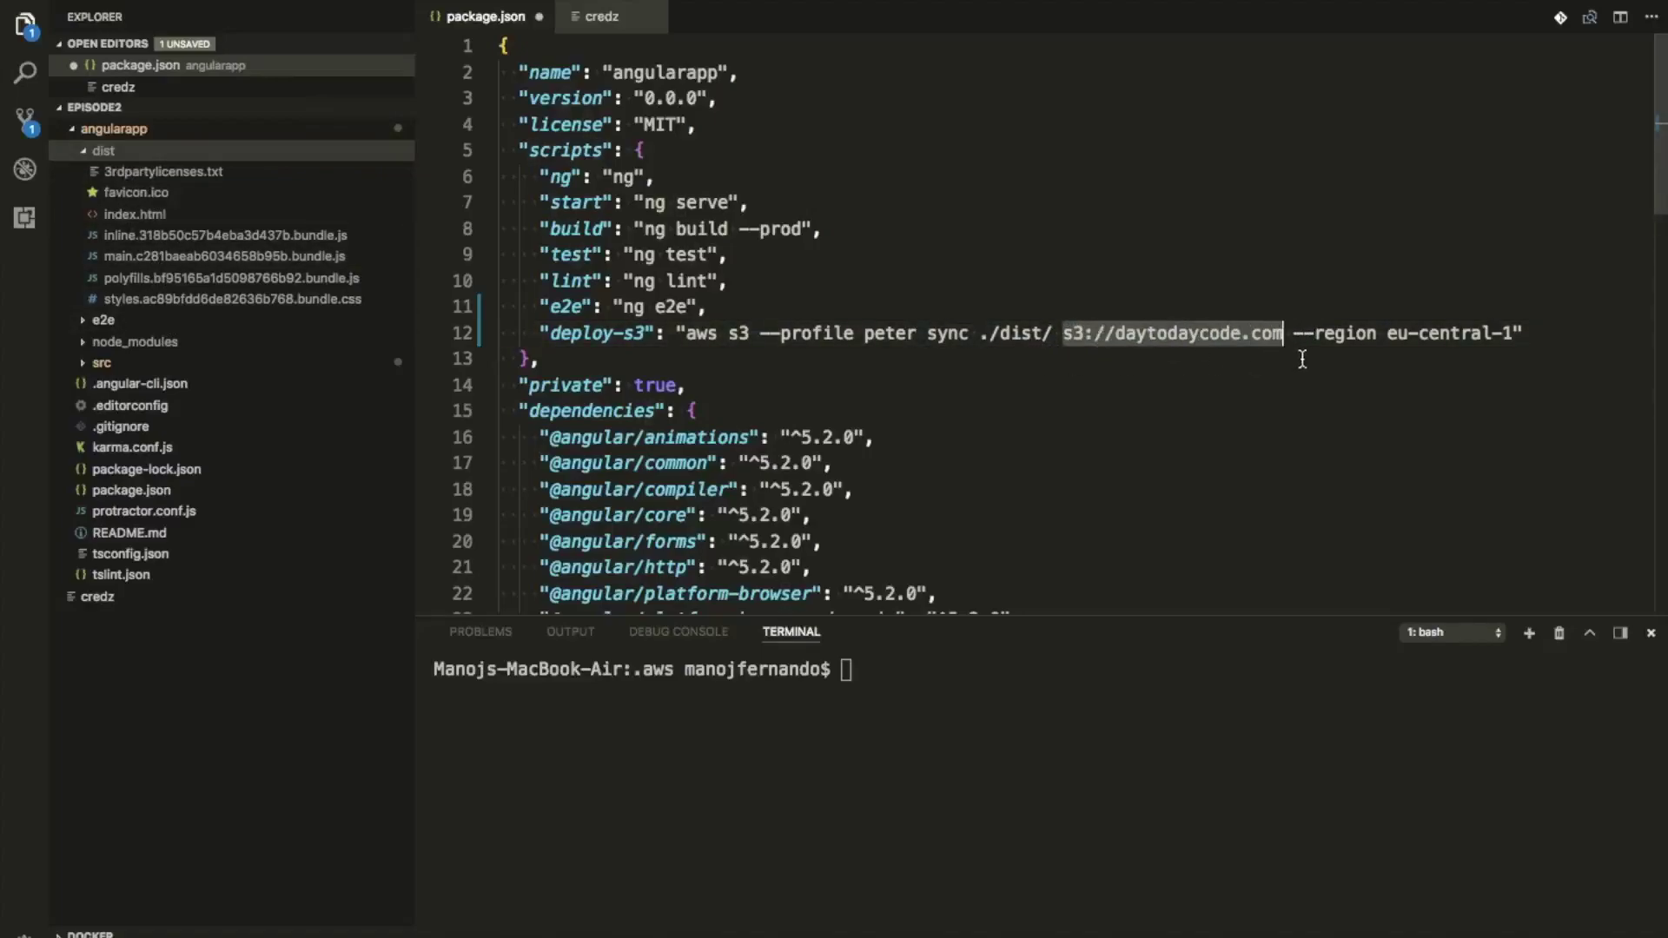
double_click(1447, 335)
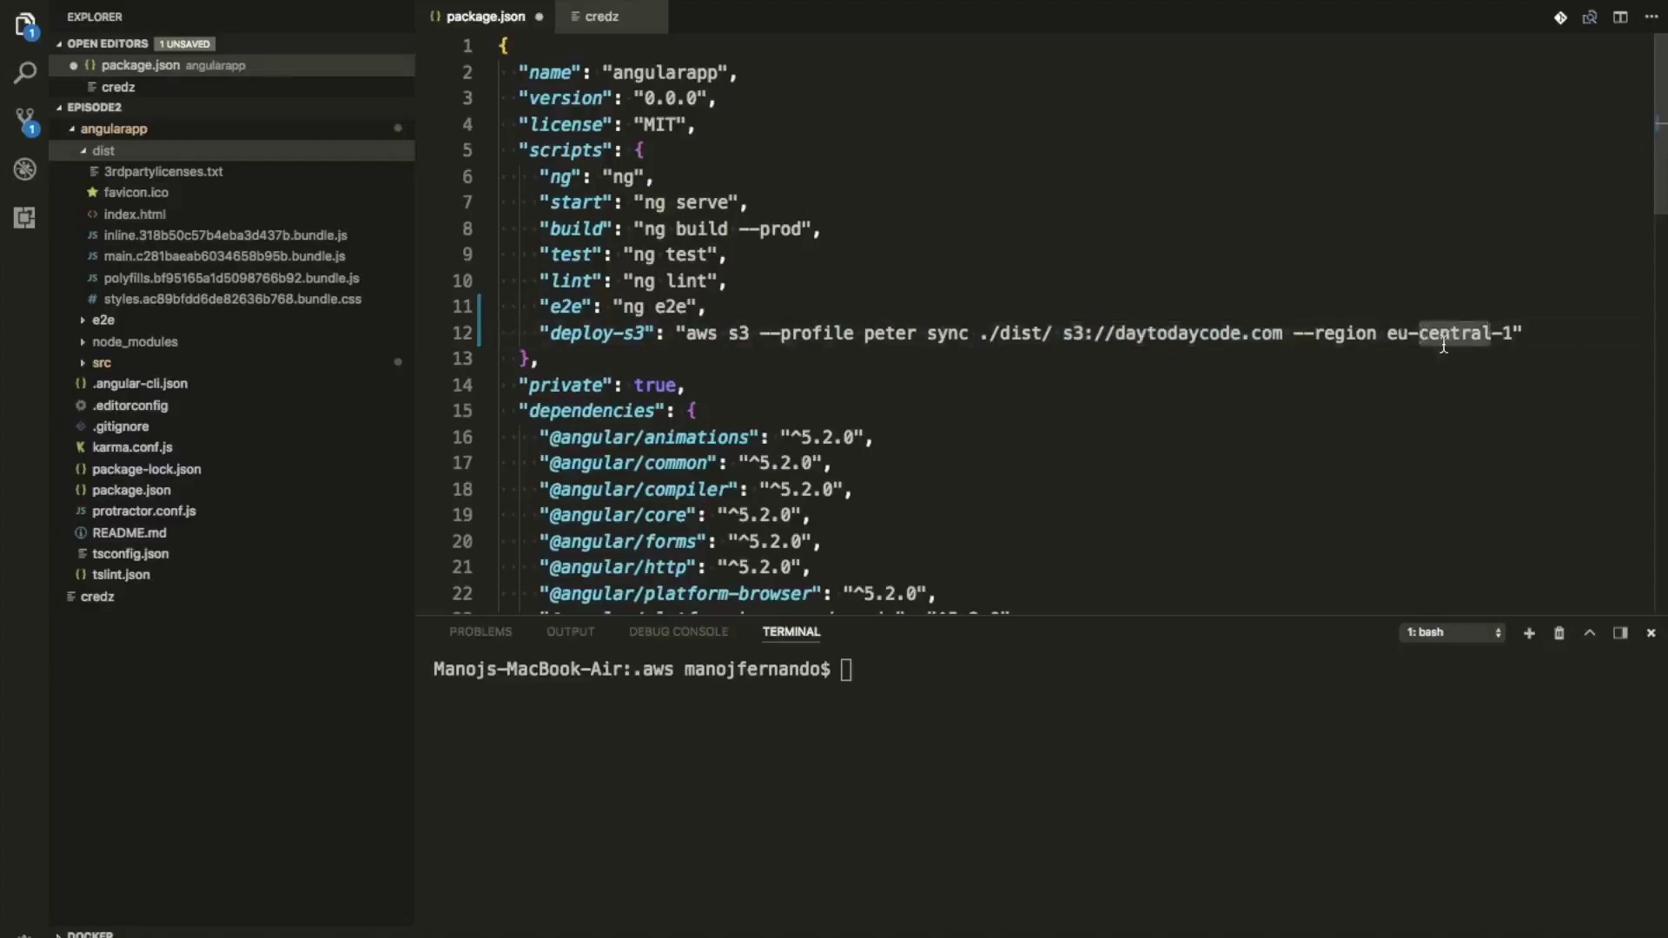
key("super+Tab")
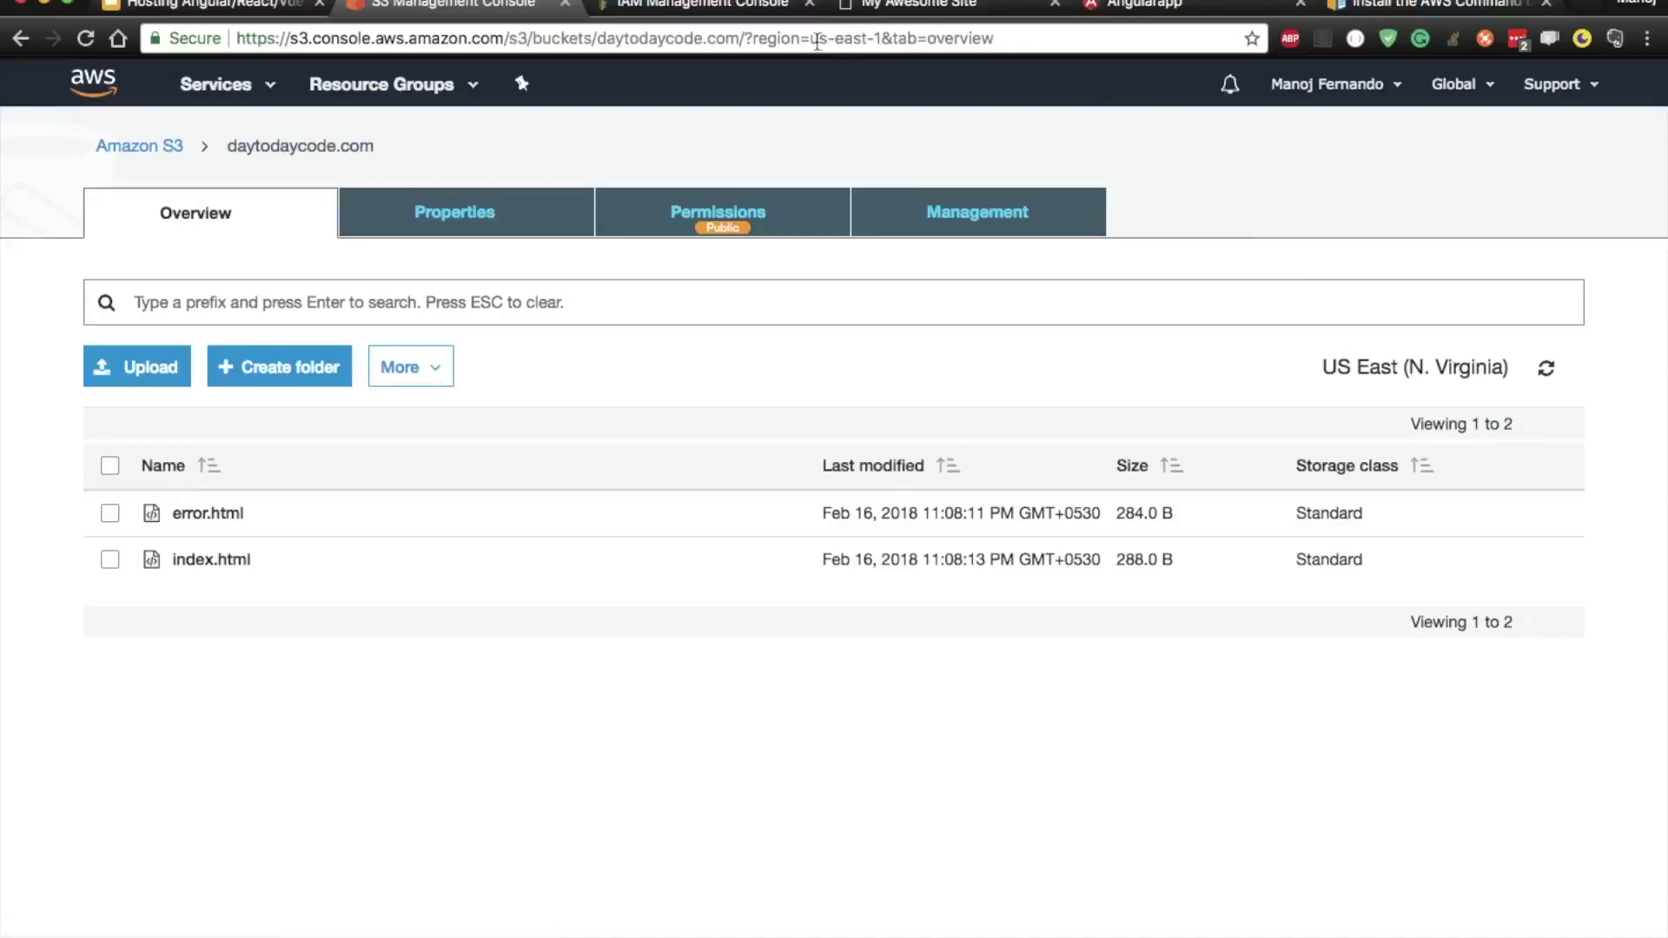
left_click_drag(812, 40, 877, 41)
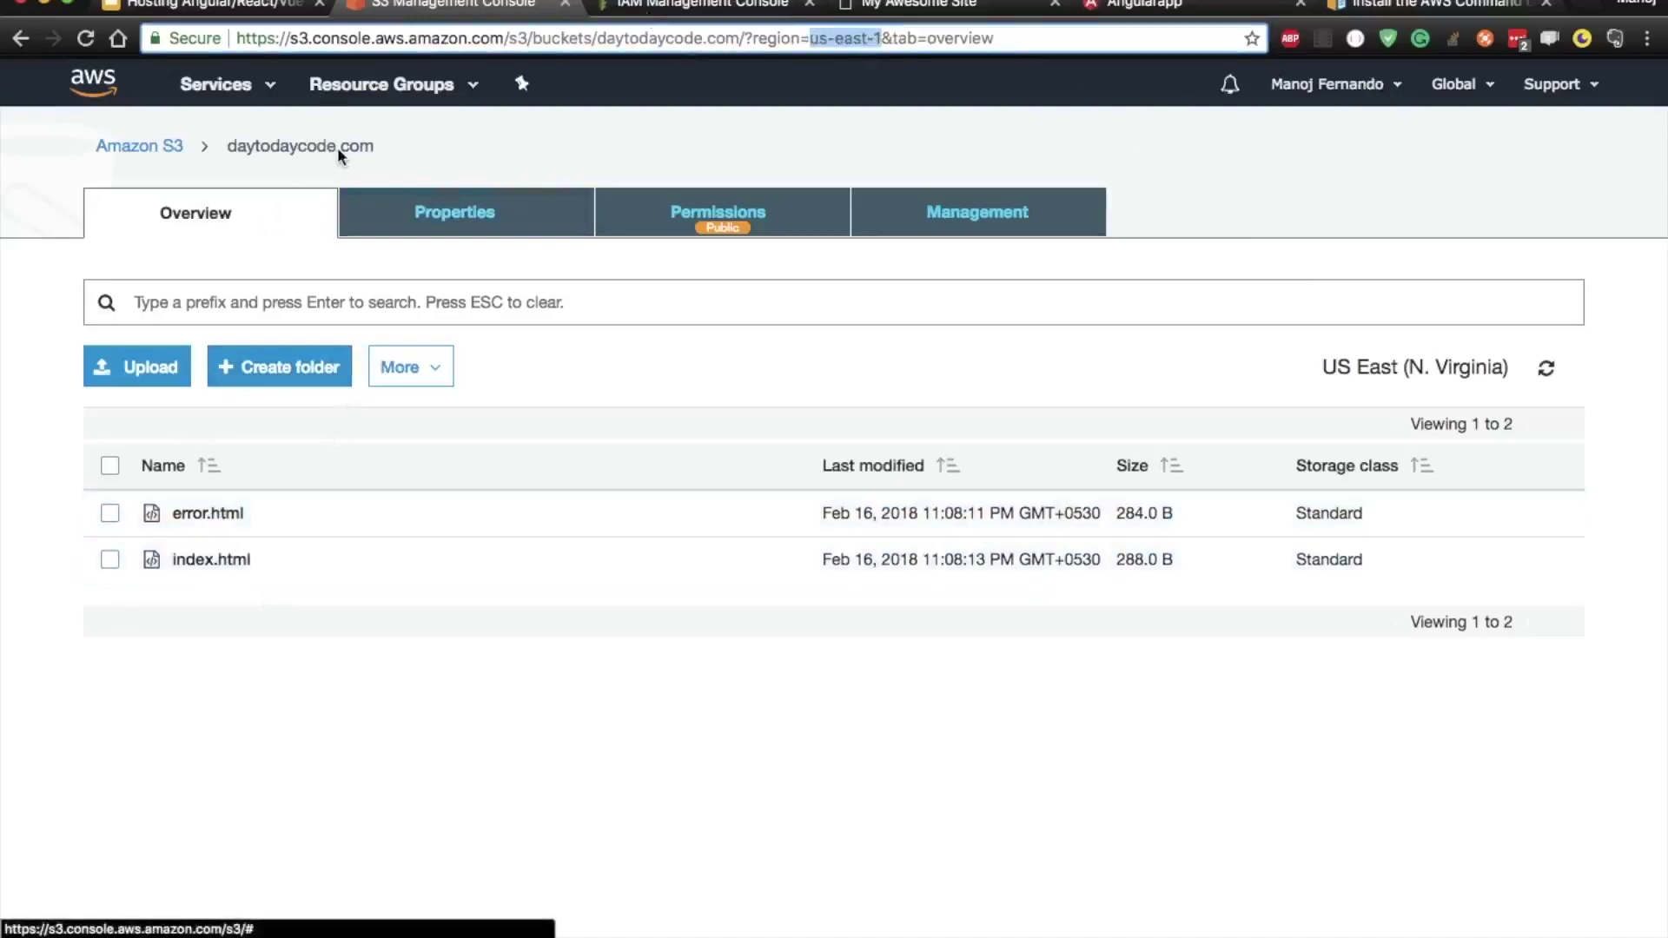
right_click(851, 41)
left_click(897, 73)
- Back in Visual Studio Code, set the deploy-s3 script's region to us-east-1 and save package.json
key("super+Tab")
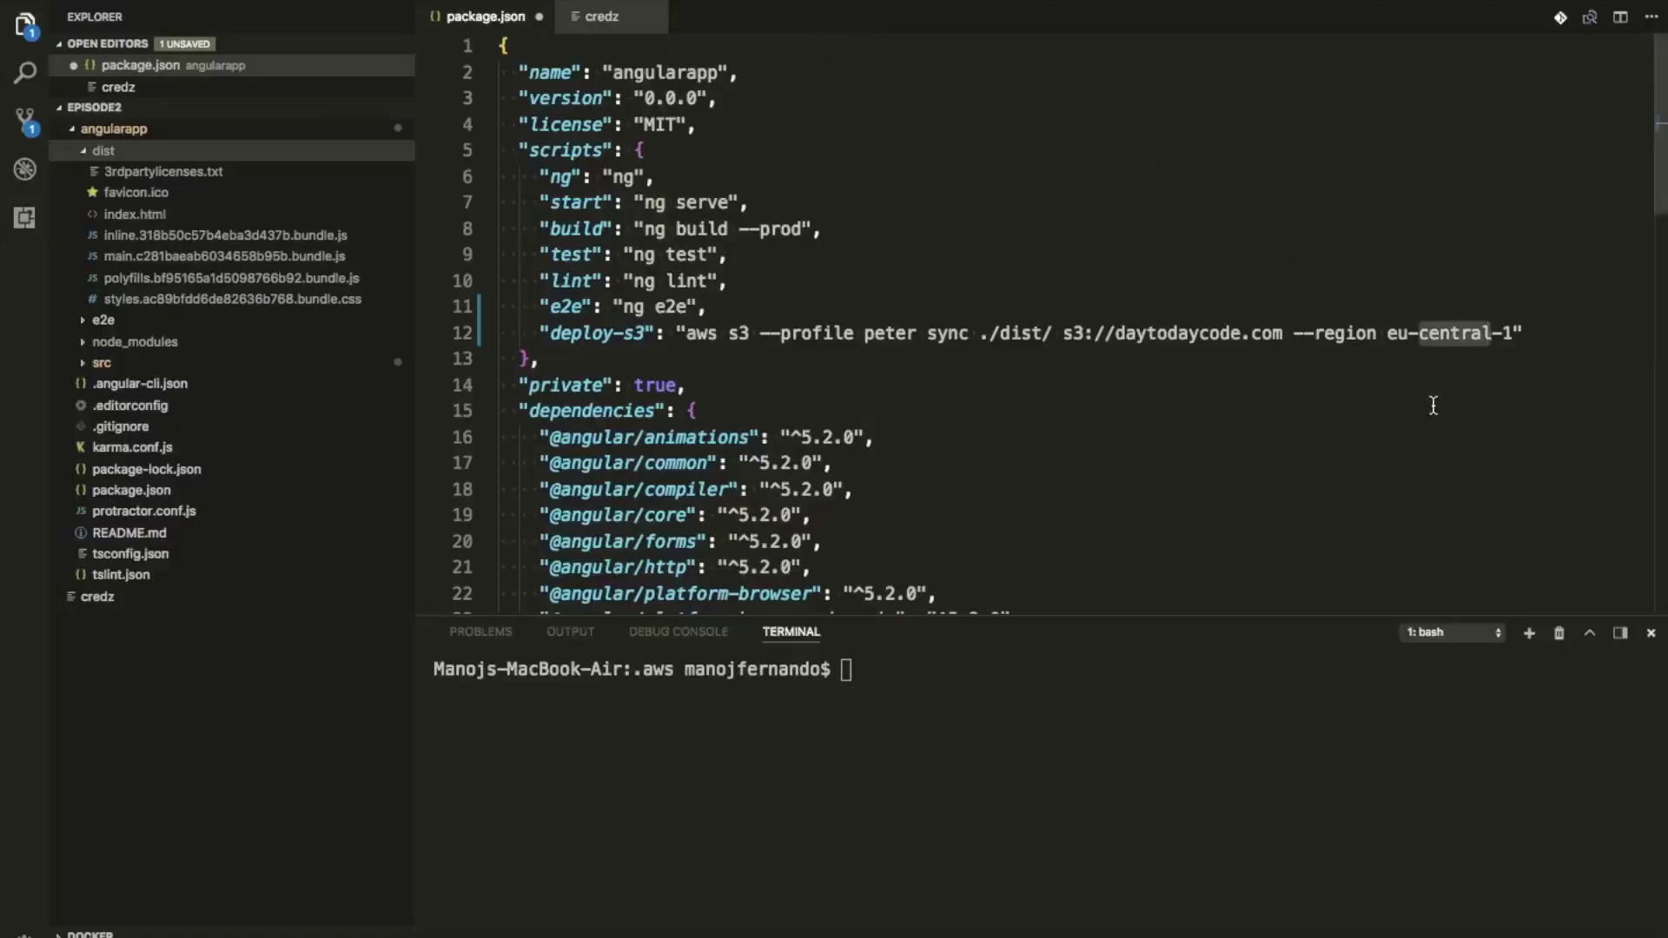
key("BackSpace")
key("Delete")
key("Delete")
key("BackSpace")
key("BackSpace")
key("BackSpace")
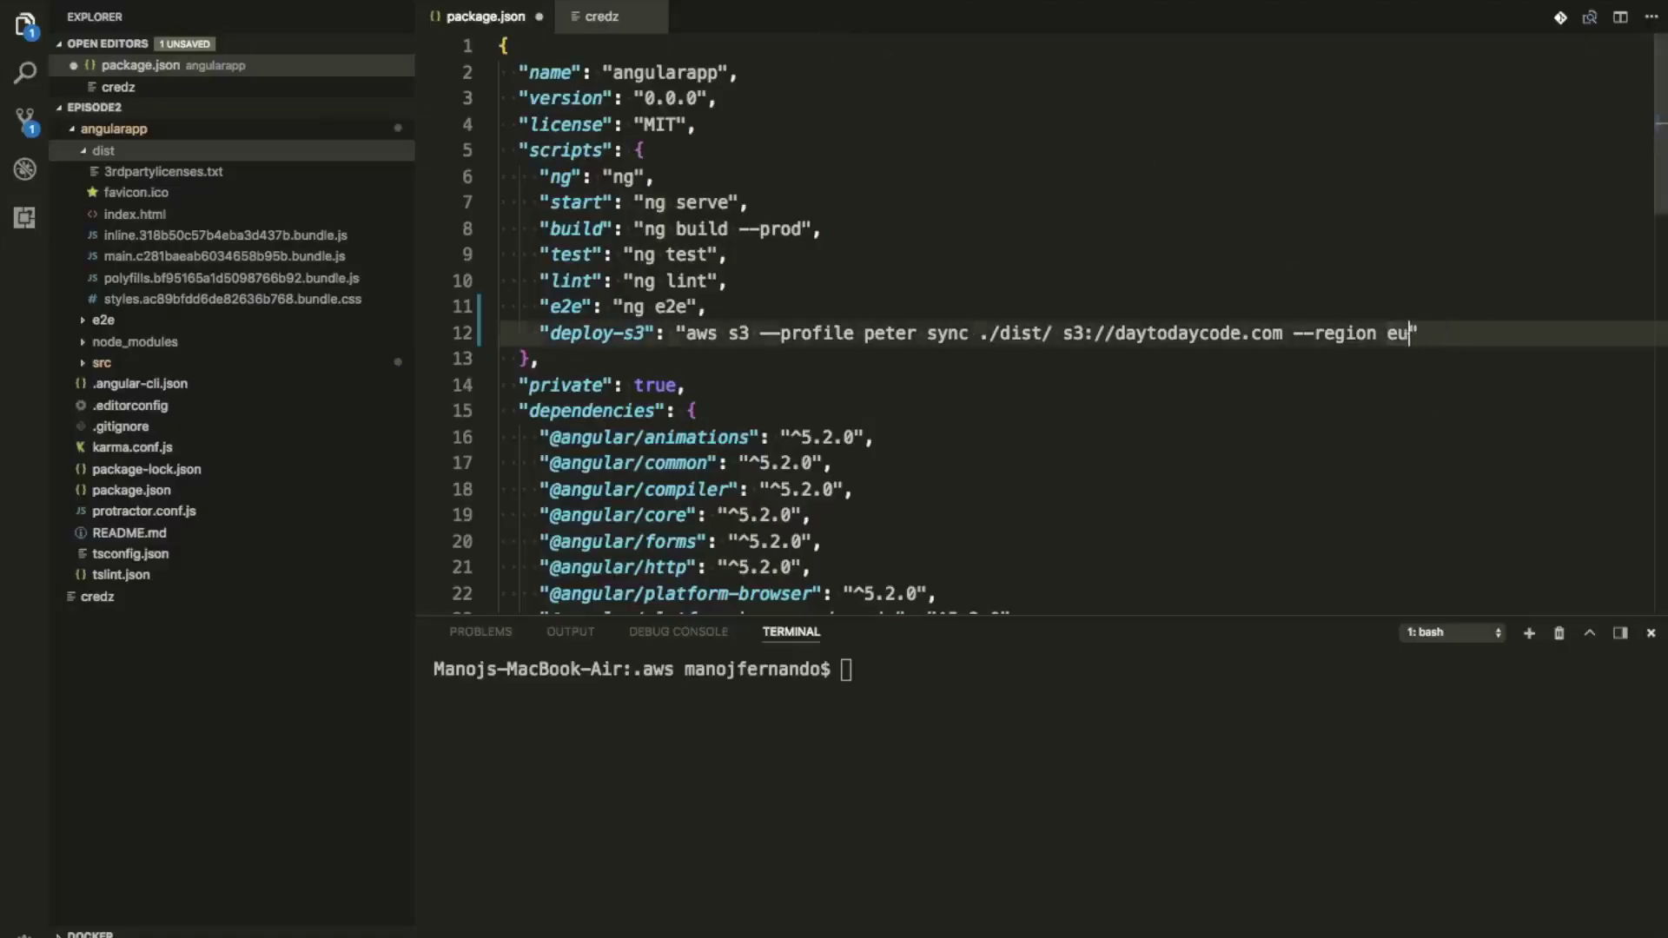
key("super+v")
left_click(1158, 256)
key("super+s")
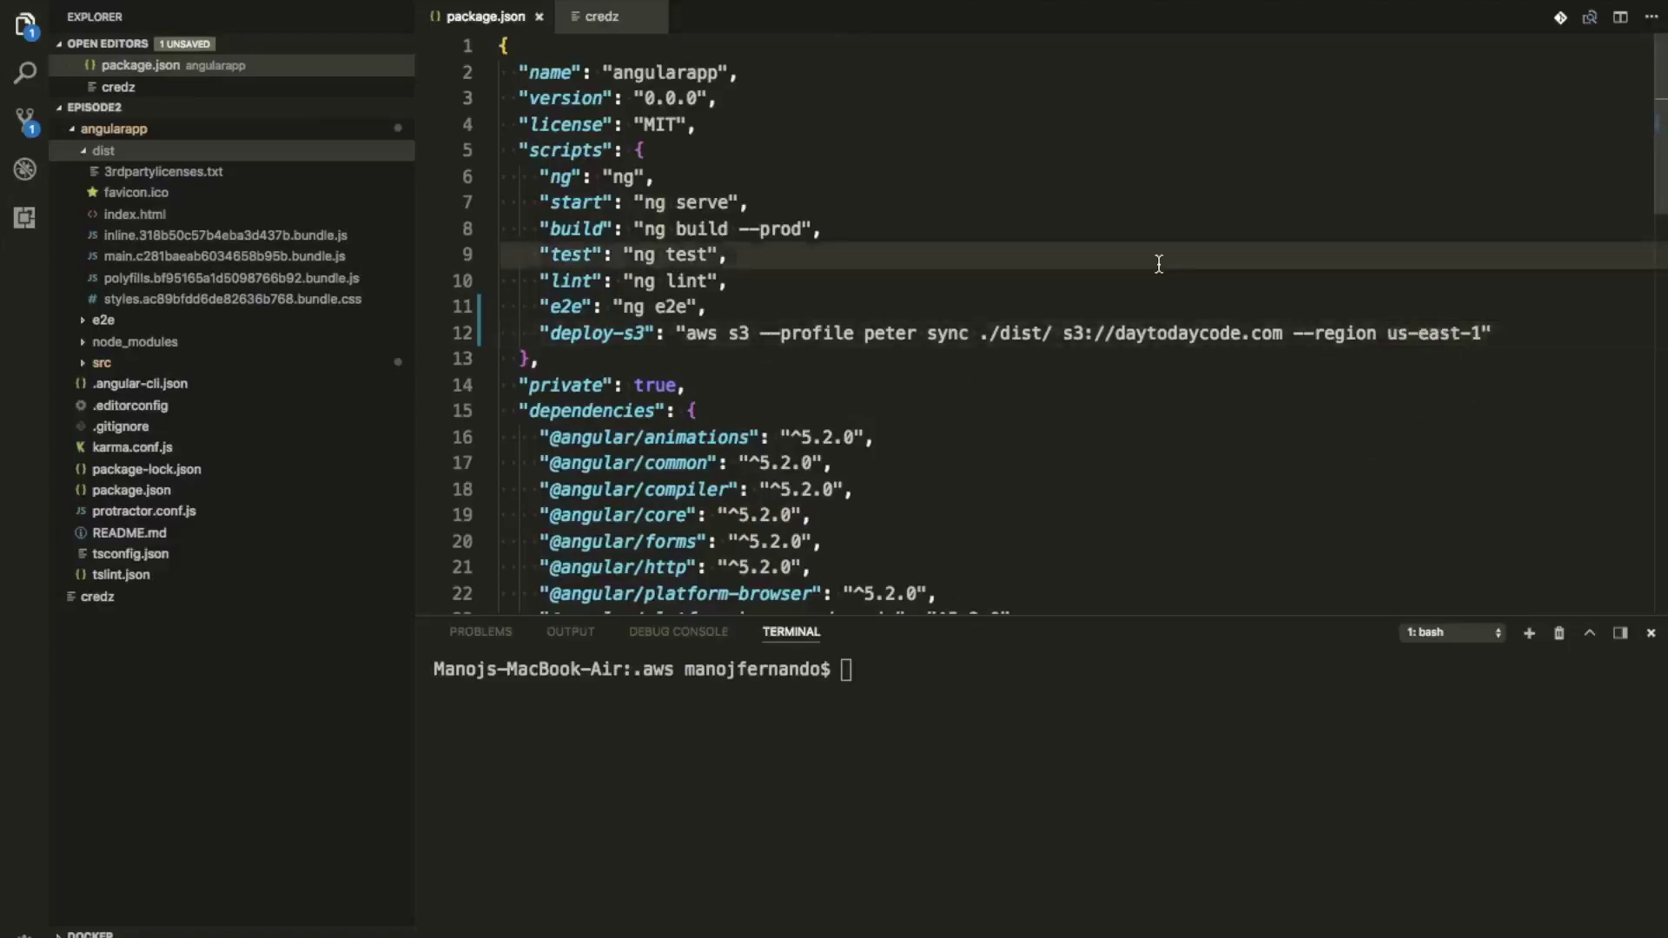
- Try to run "npm run deploy-s3" from the terminal's current .aws folder
left_click(898, 786)
type("clear")
key("BackSpace")
key("BackSpace")
key("BackSpace")
key("BackSpace")
key("BackSpace")
type("np")
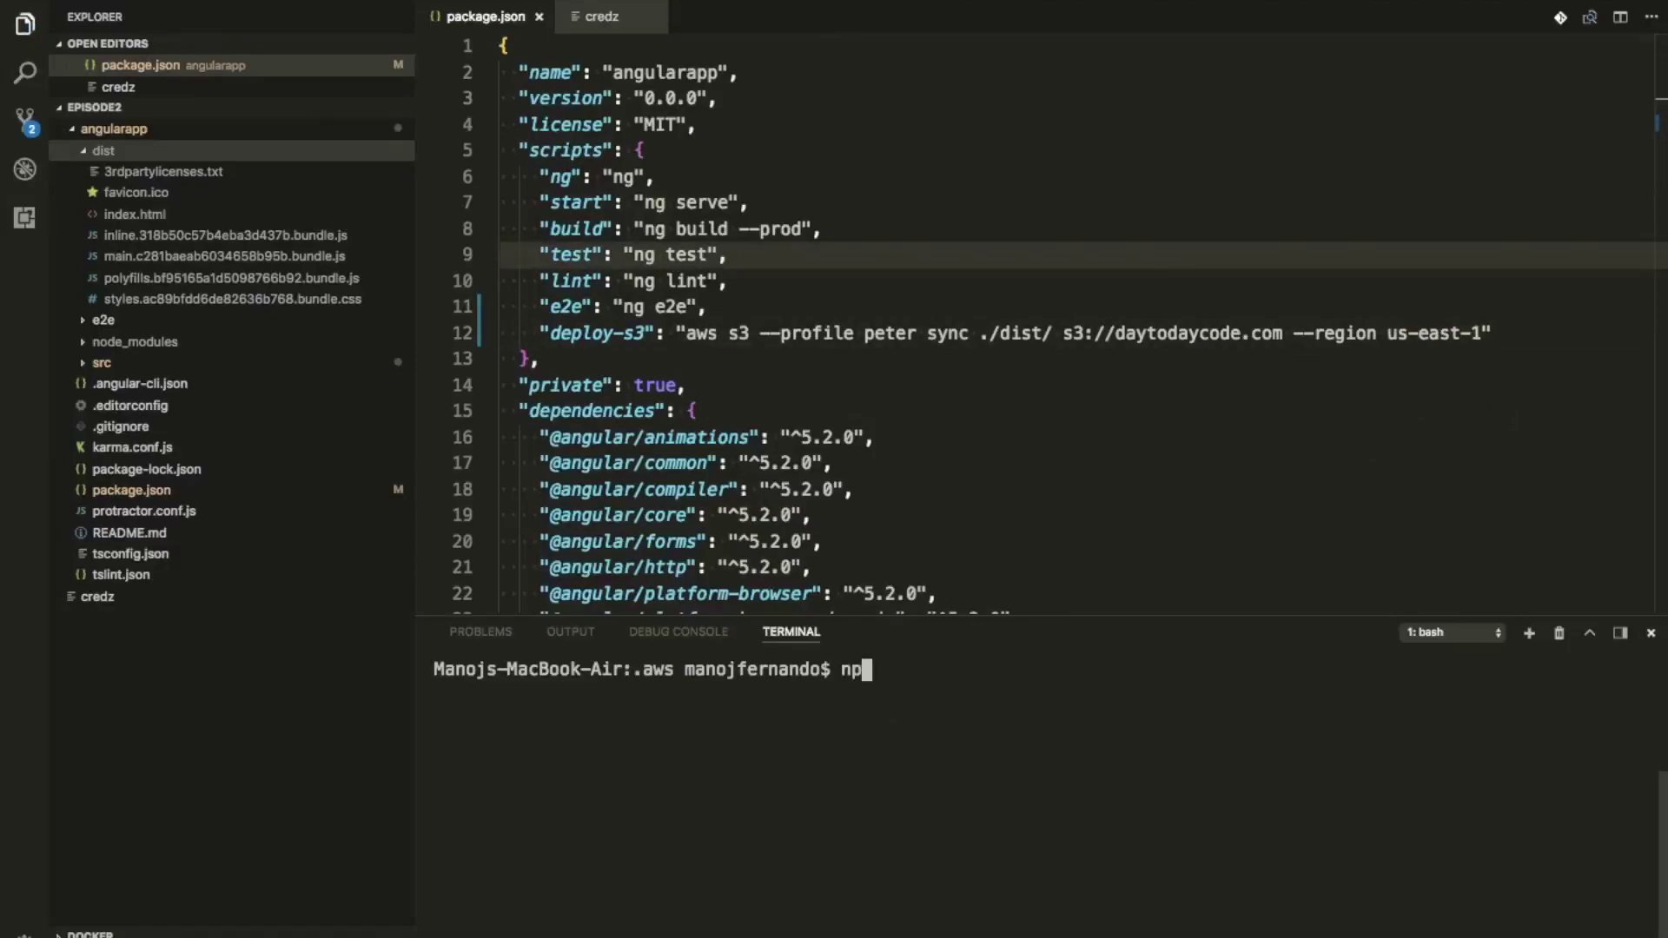
type("m run deploy-s3")
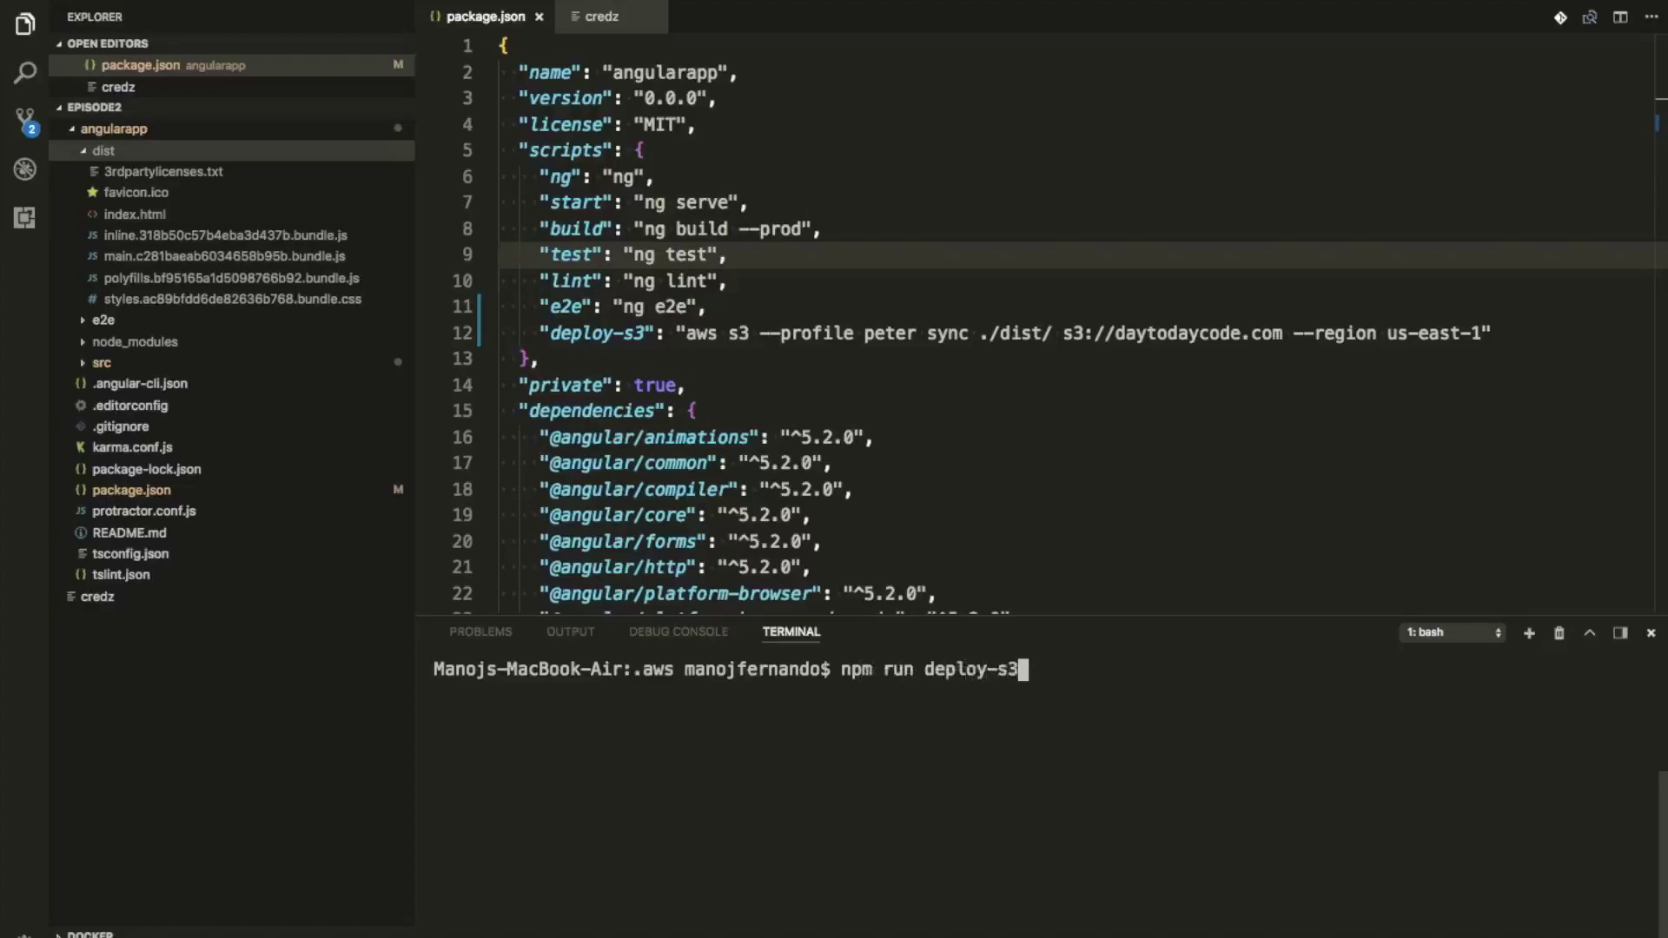
key("Return")
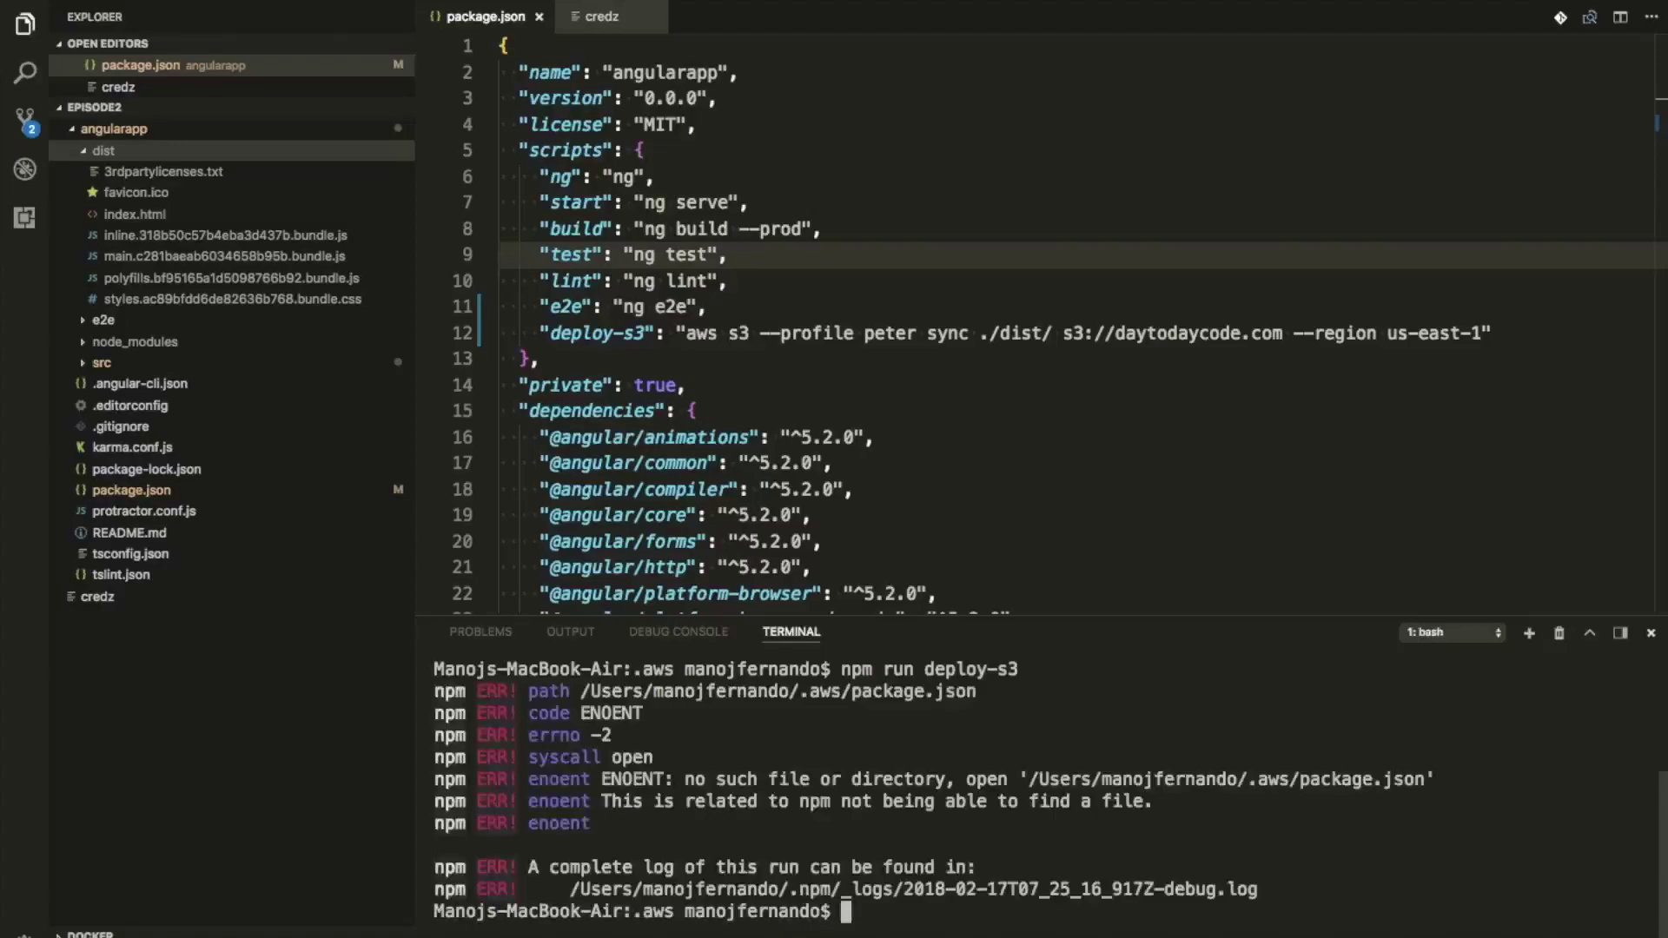
- Clear the terminal and print the current working directory with pwd
type("clear")
key("Return")
type("pwd")
key("Return")
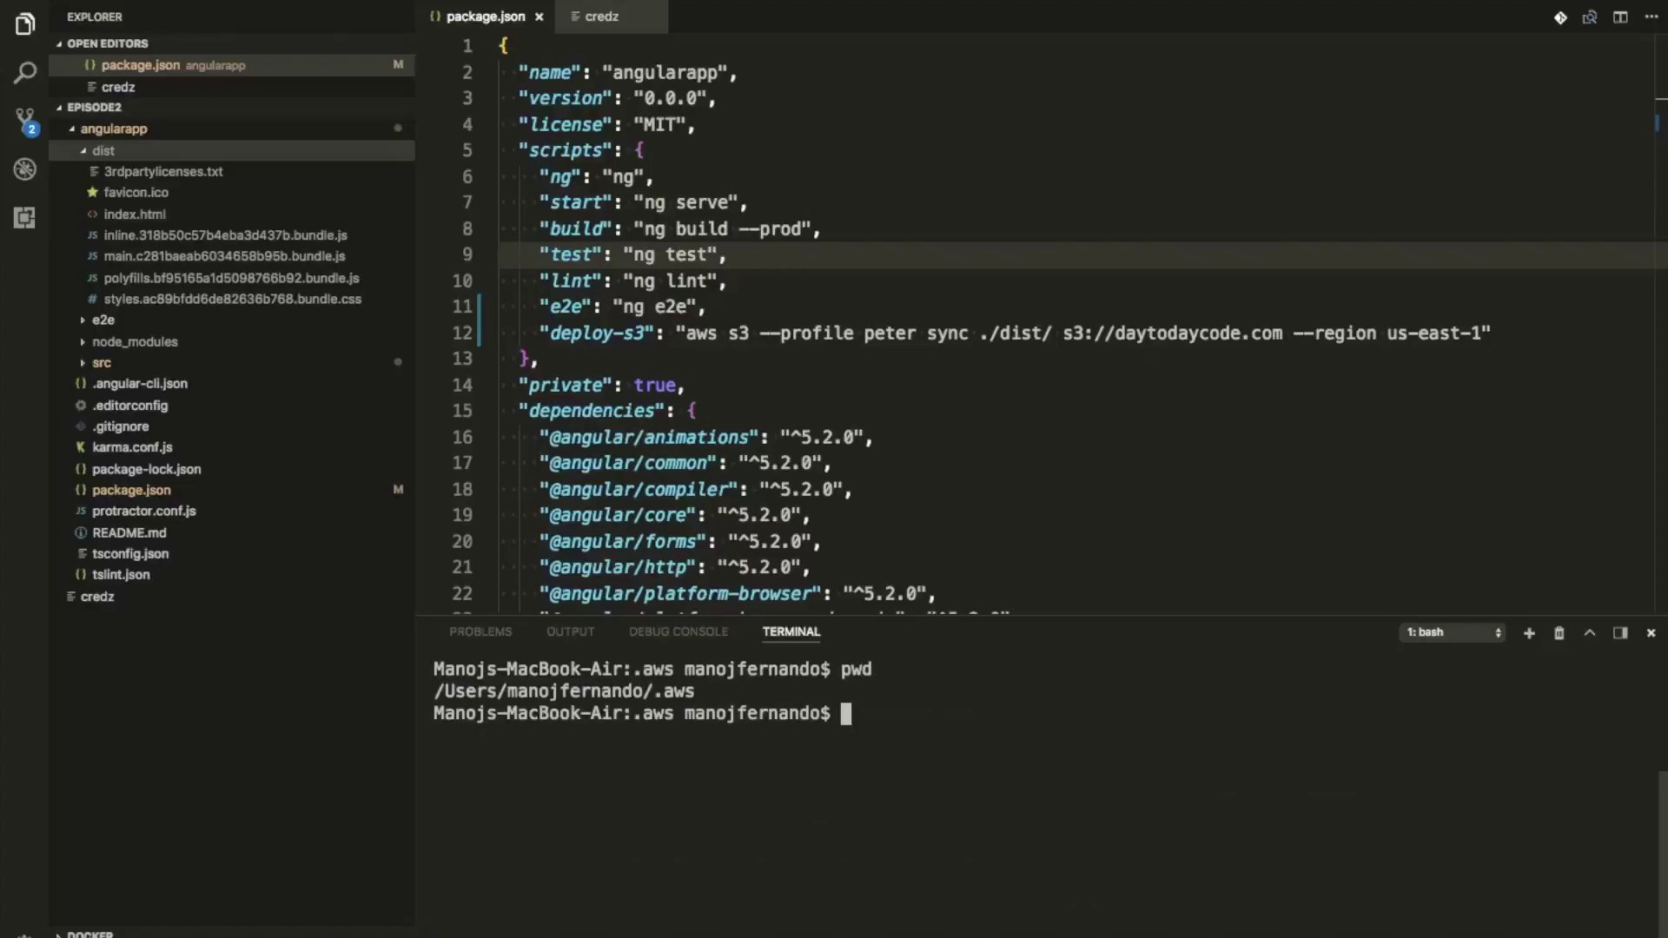
- Close the terminal session in the .aws folder and open a fresh one in the episode2 workspace folder
left_click(1653, 637)
key("ctrl+grave")
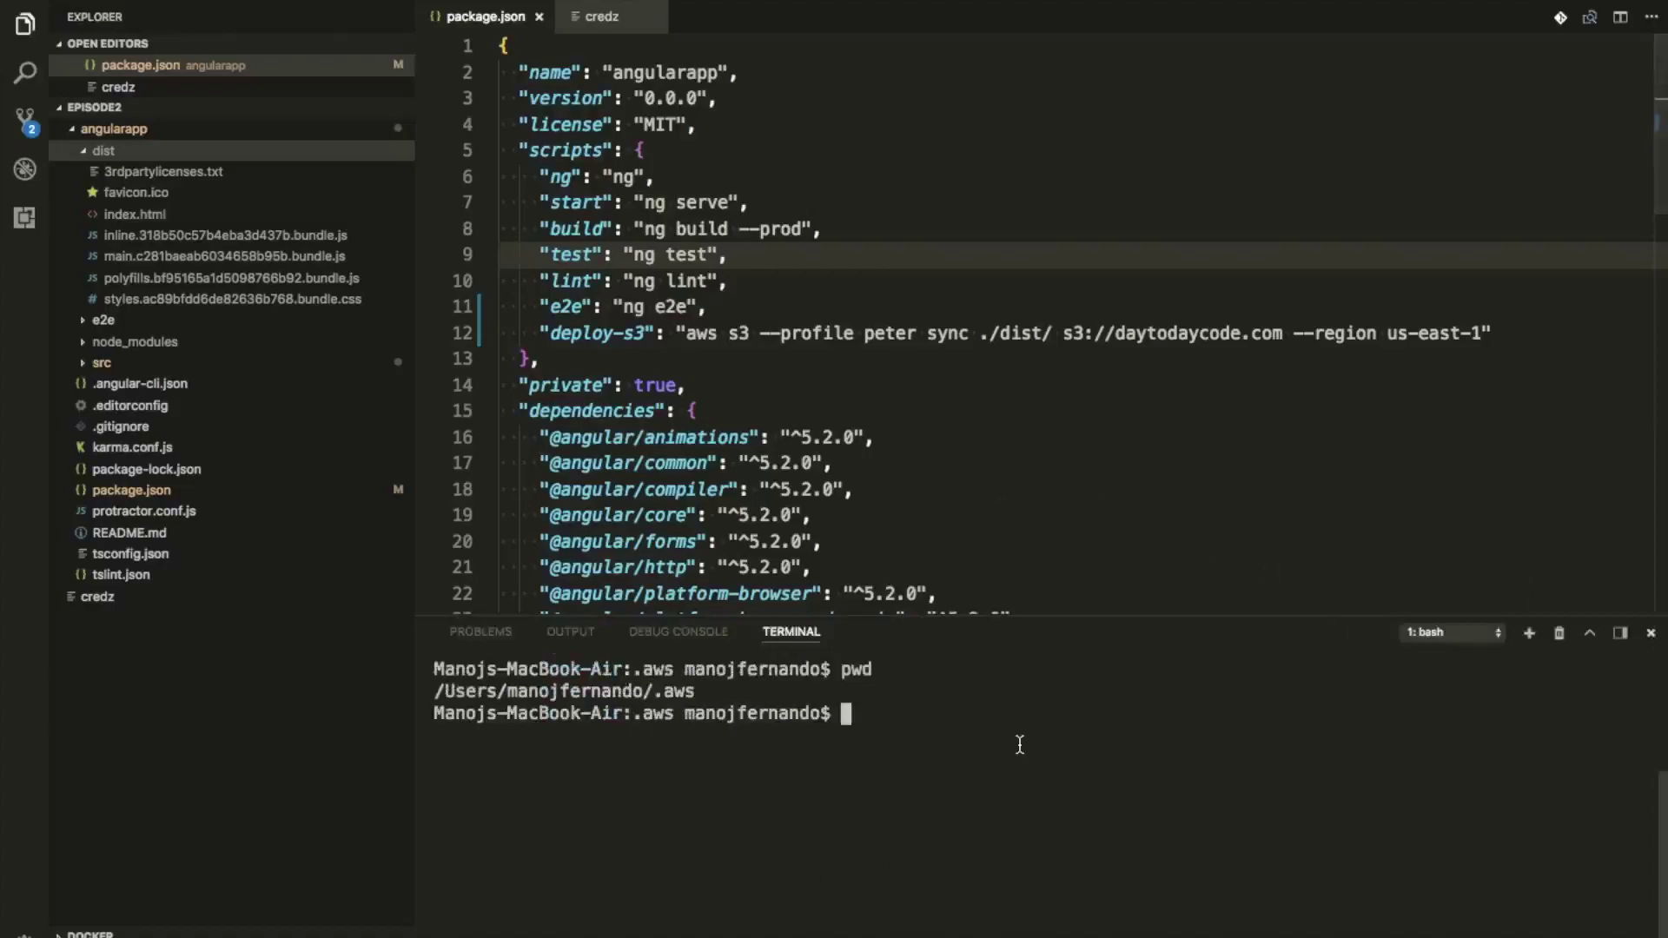
key("ctrl+grave")
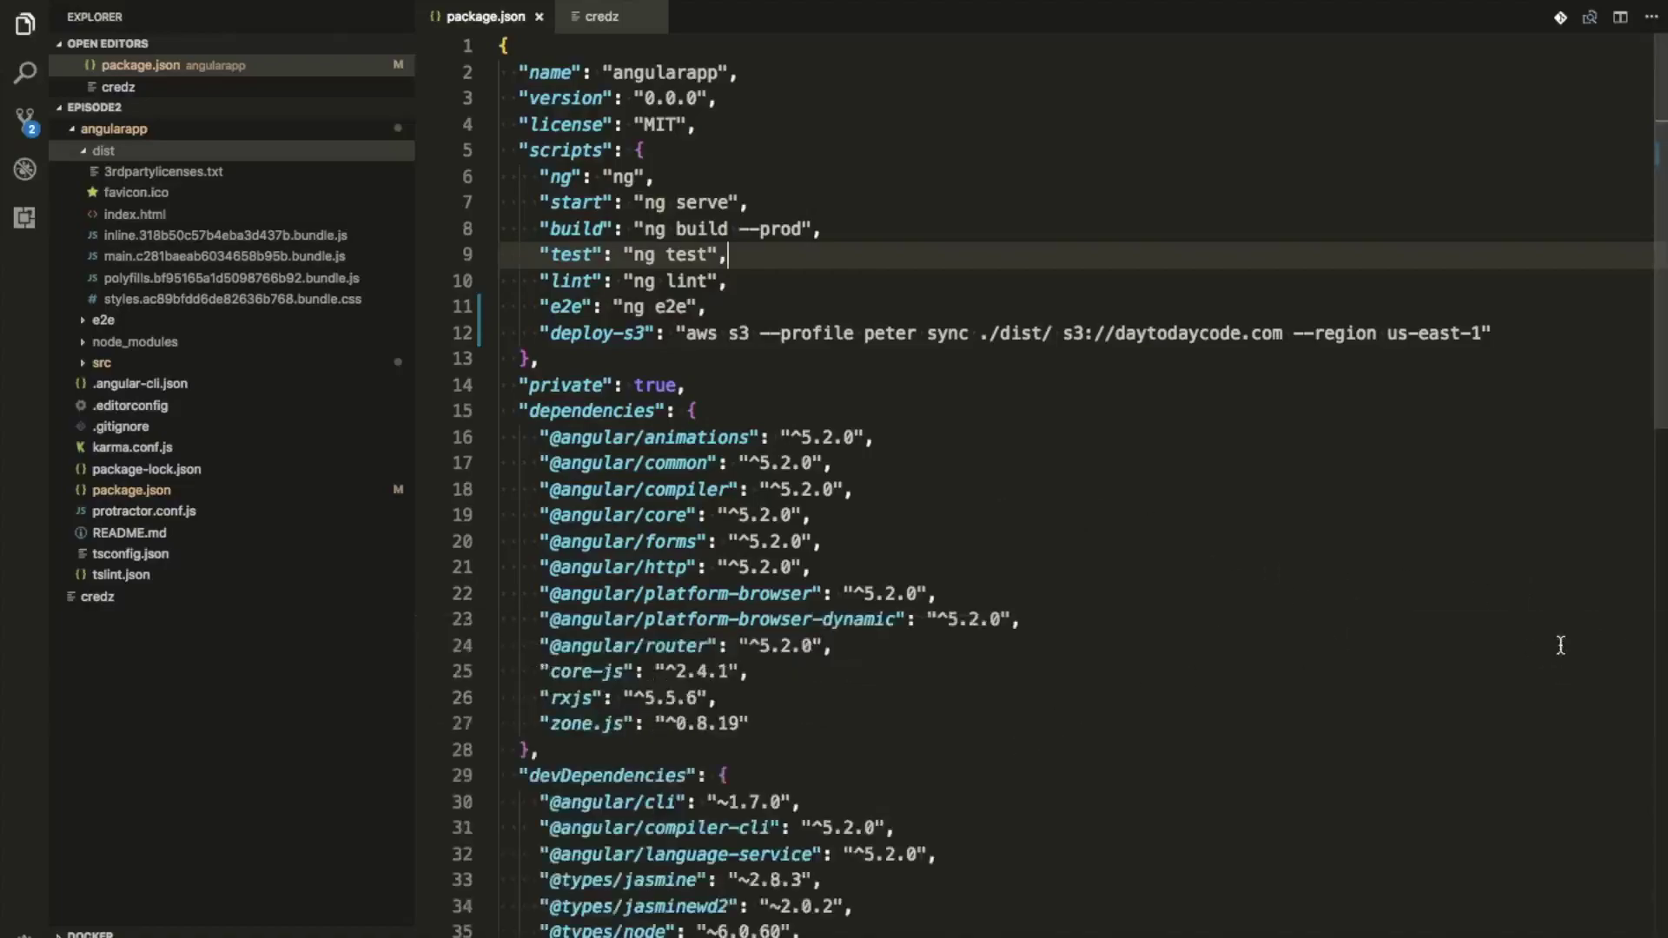
key("ctrl+grave")
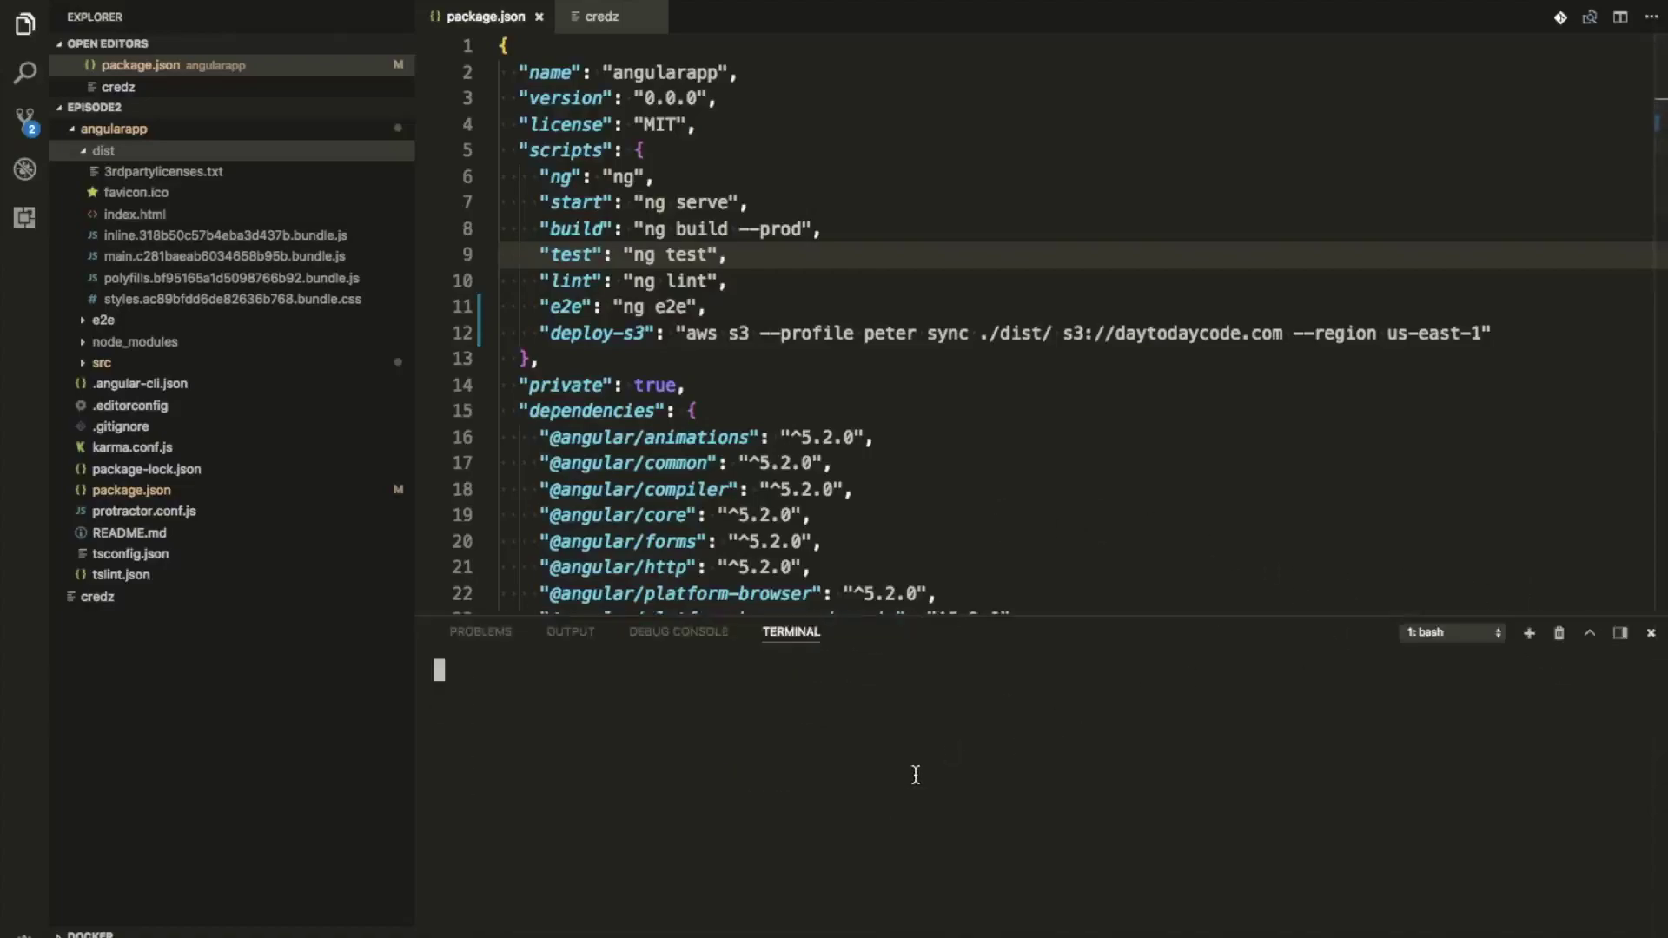
- Print the new terminal session's working directory with pwd and list its contents with ls
type("pw")
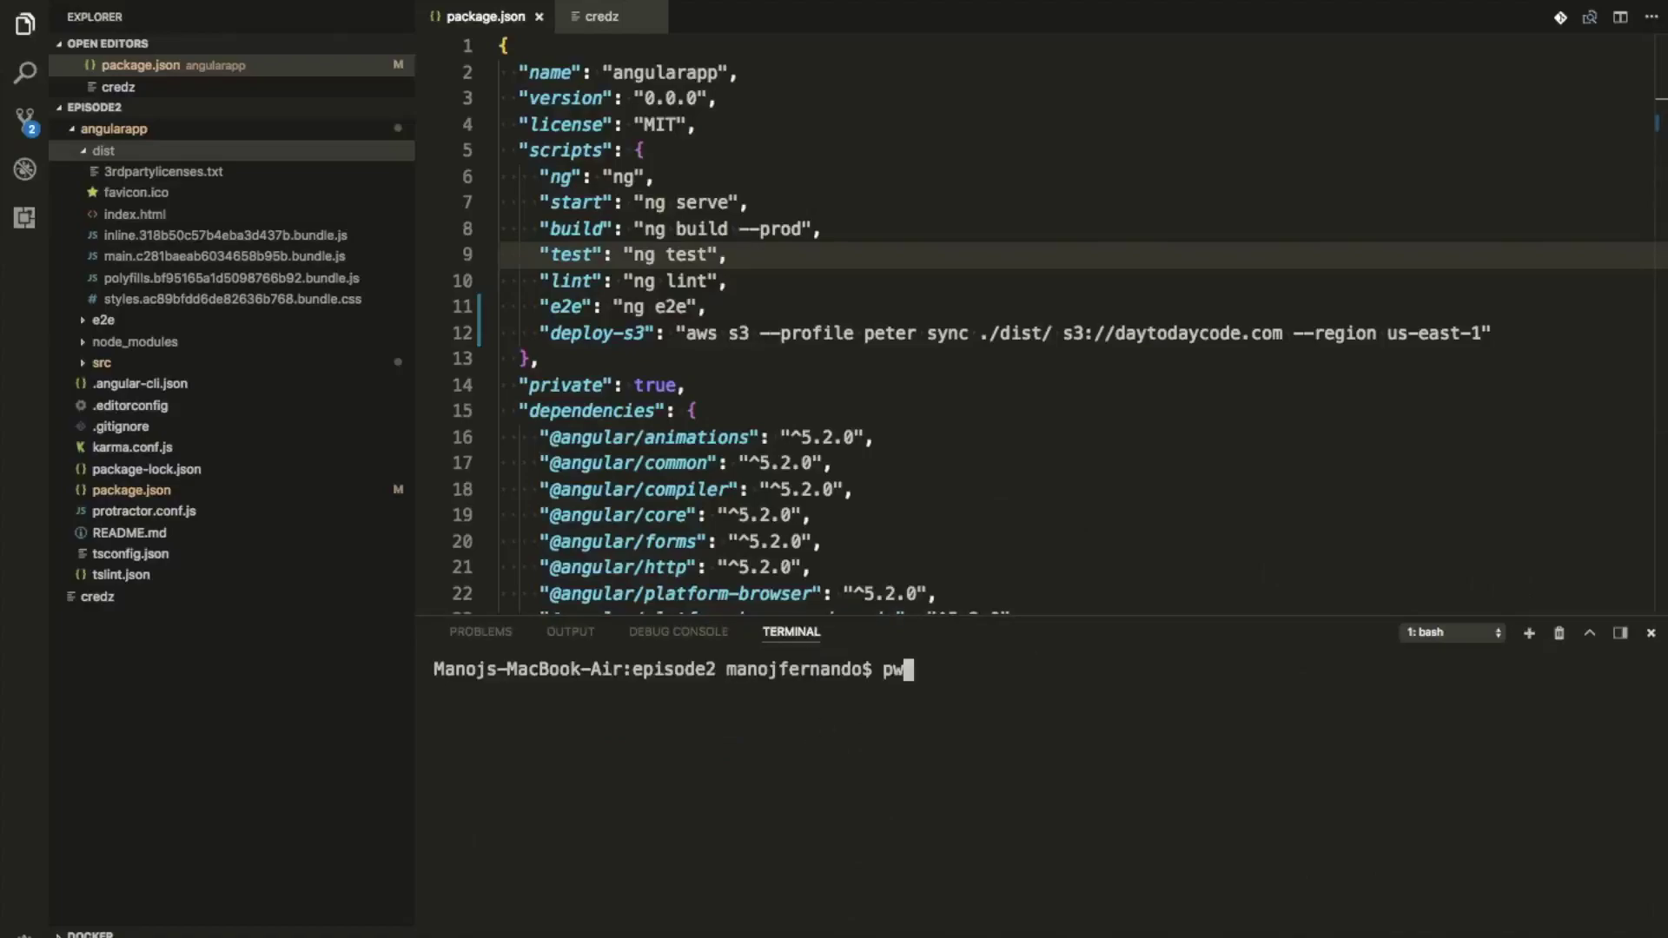
type("d")
key("Return")
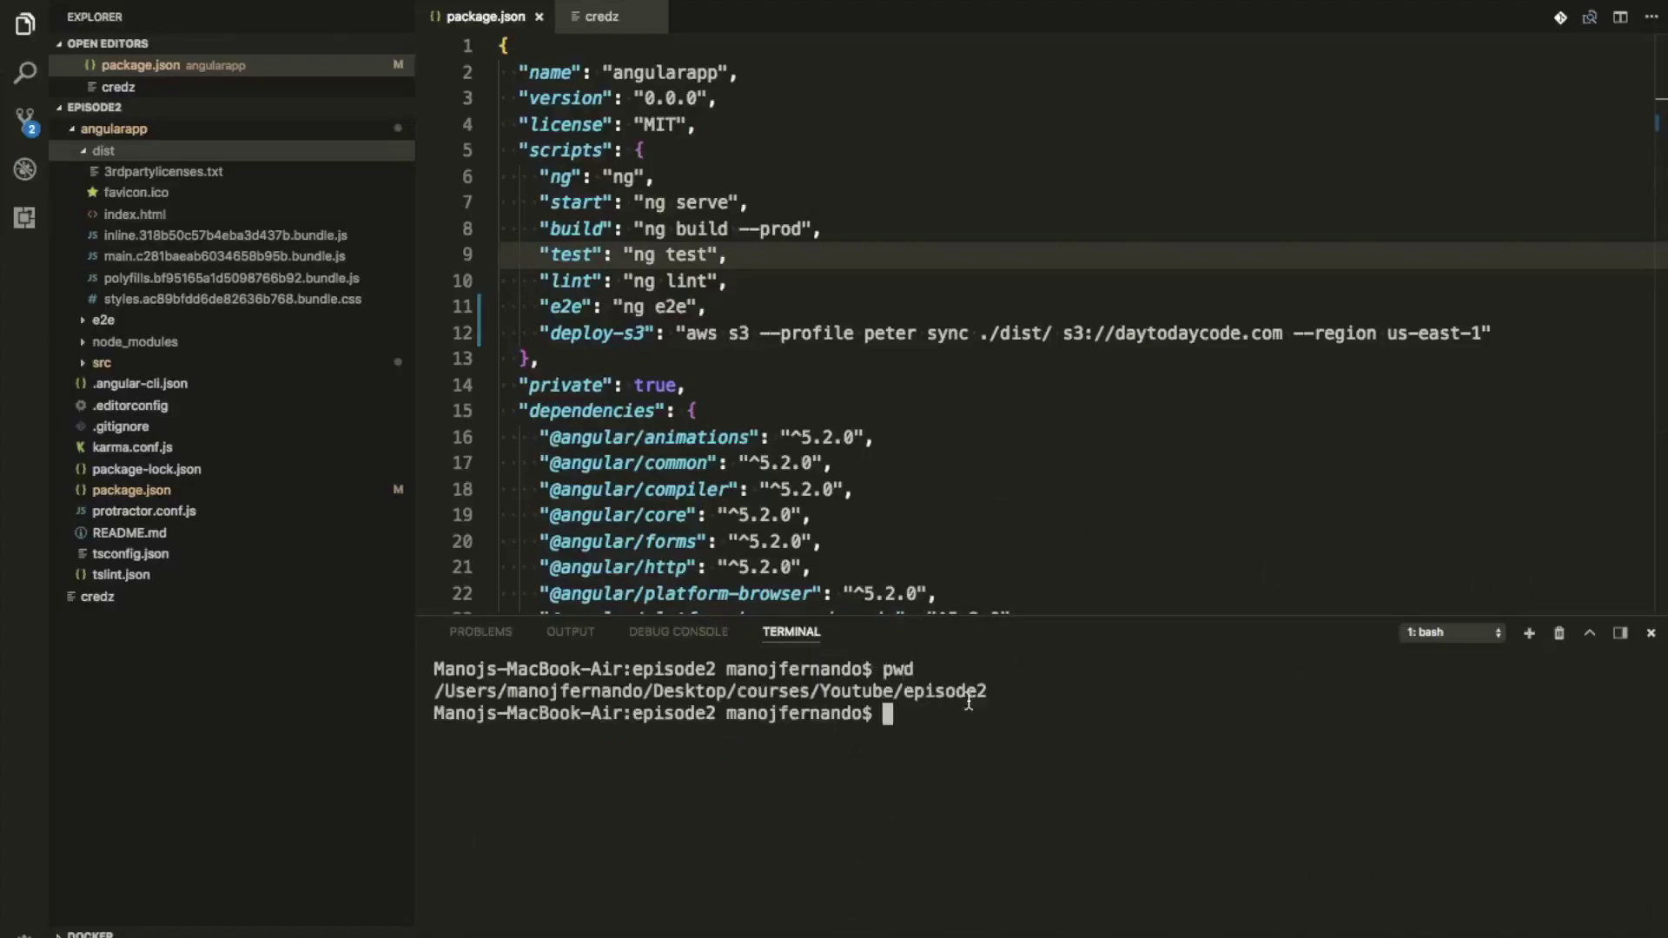
type("ls")
key("Return")
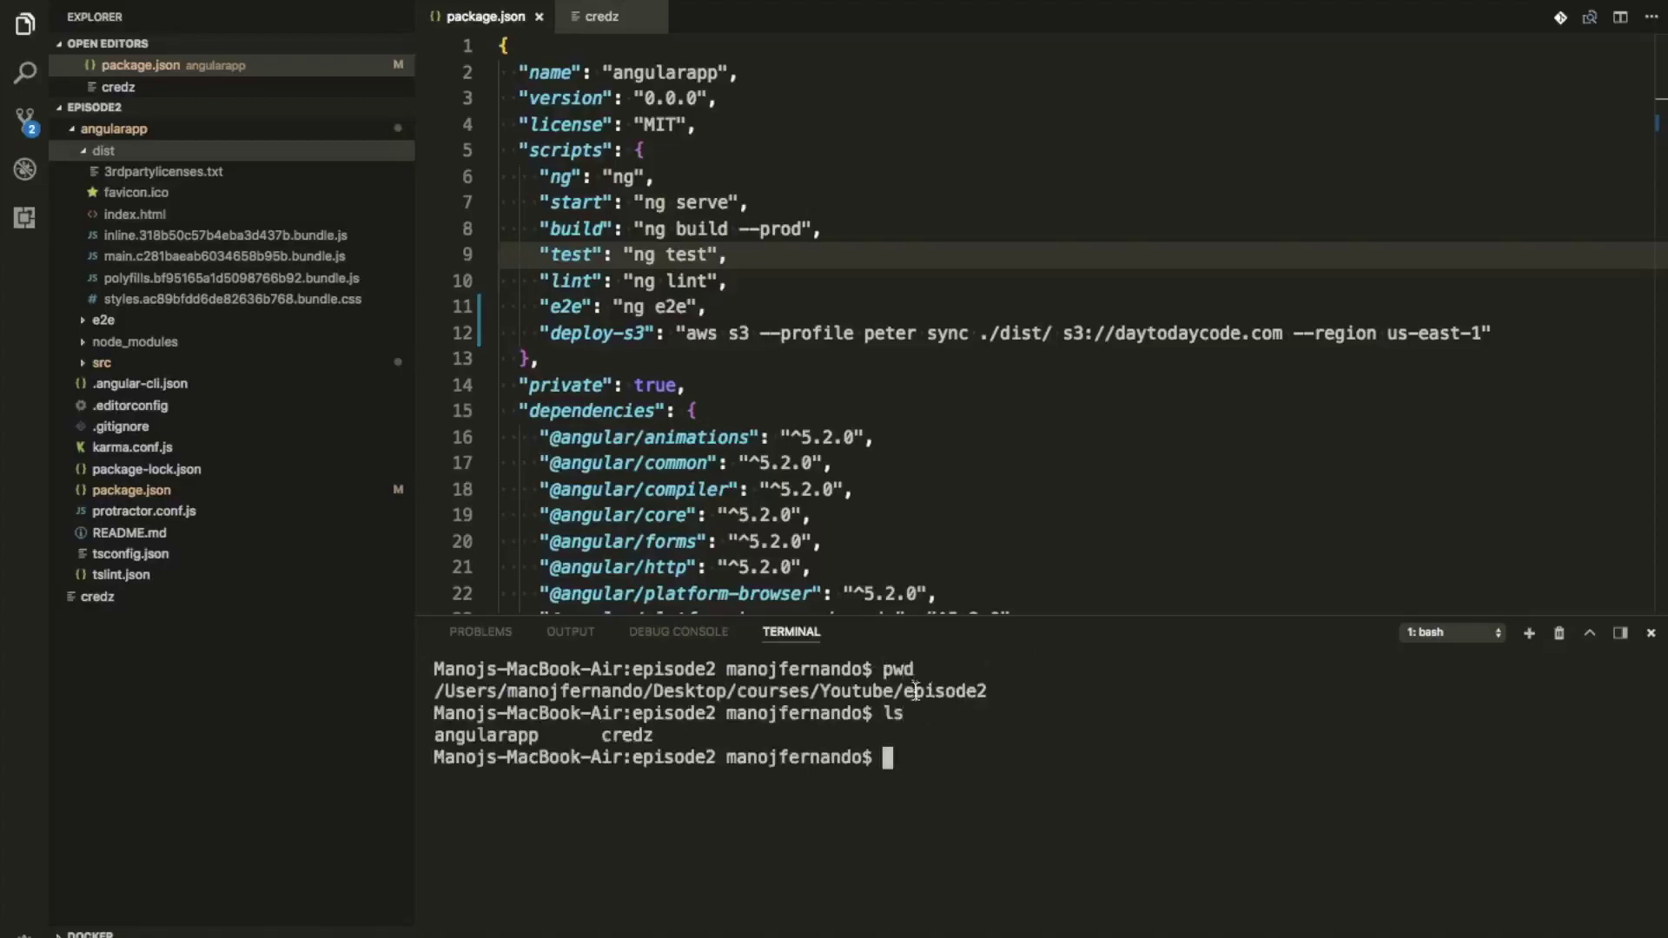
double_click(506, 734)
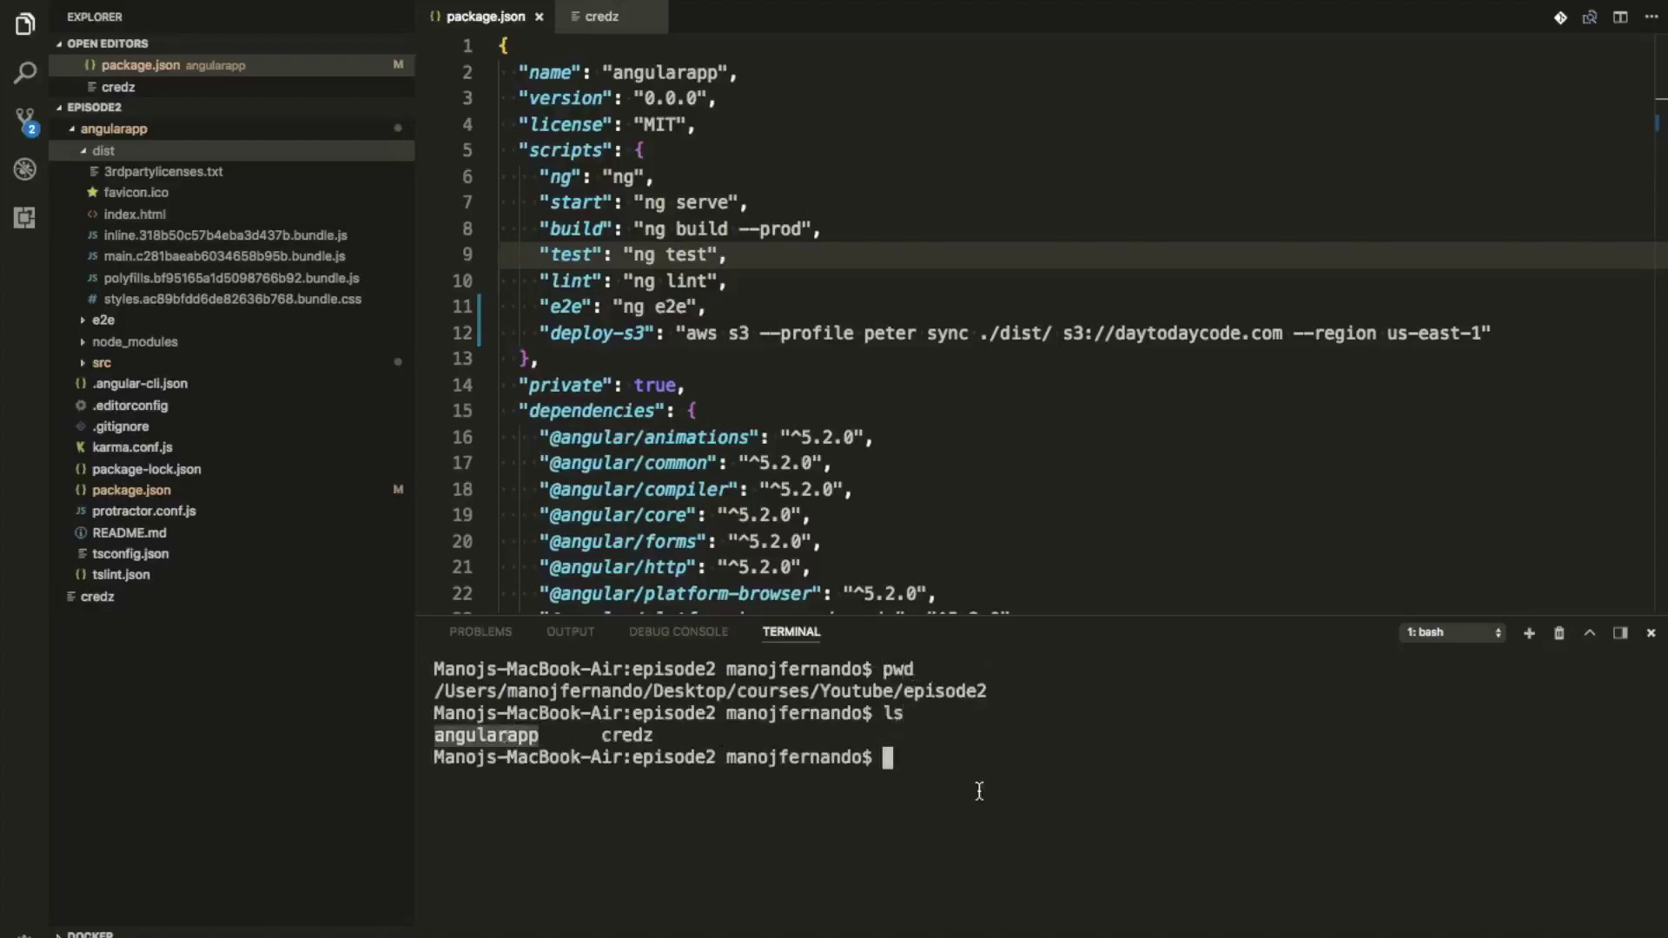
- Change into the angularapp folder in the terminal and list its files
type("cd ang")
key("Tab")
key("Return")
type("ls")
key("Return")
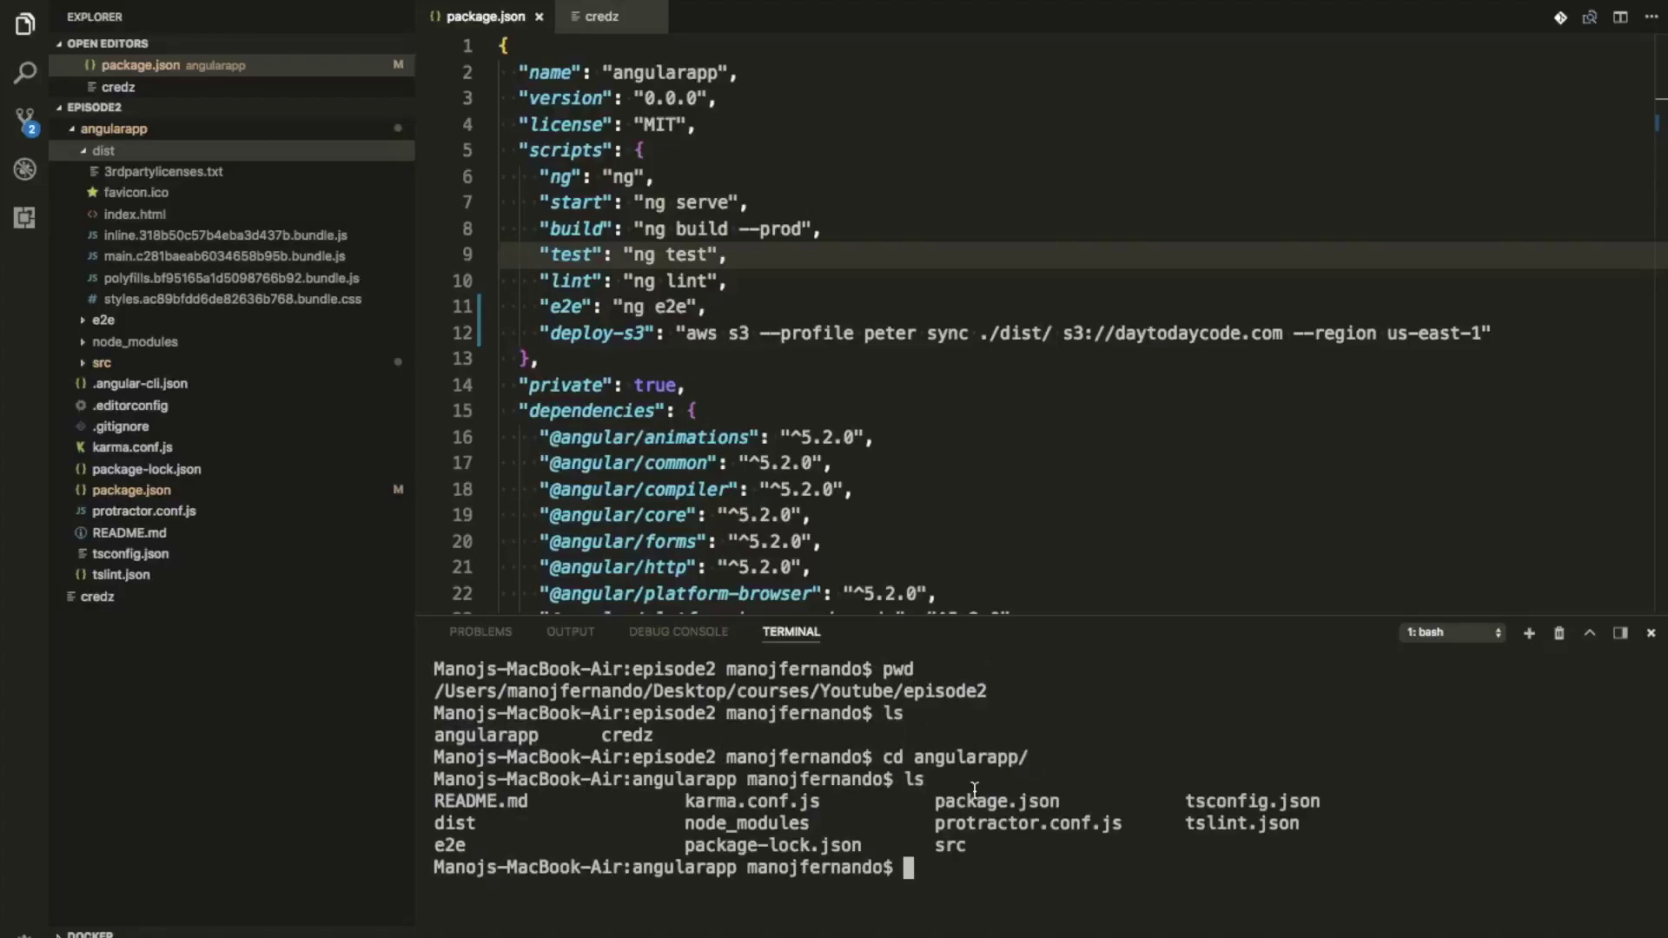
- Clear the terminal and run "npm run deploy-s3" from the angularapp folder
type("clear")
key("Return")
type("npm ")
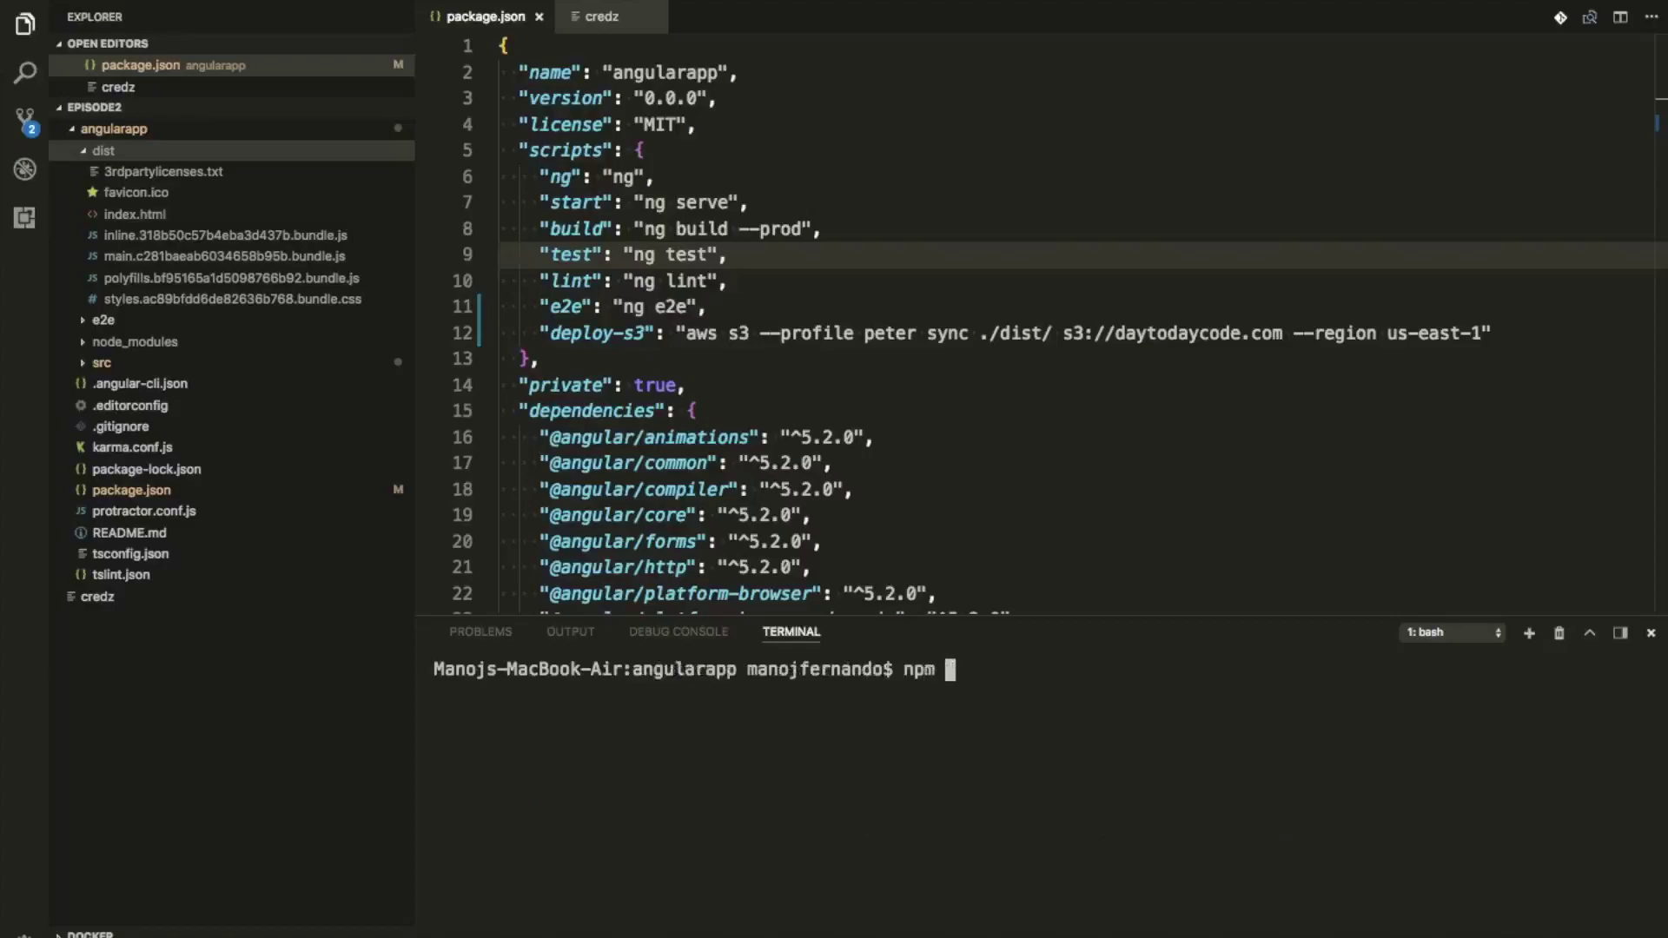
type("run deploy-s3")
key("Return")
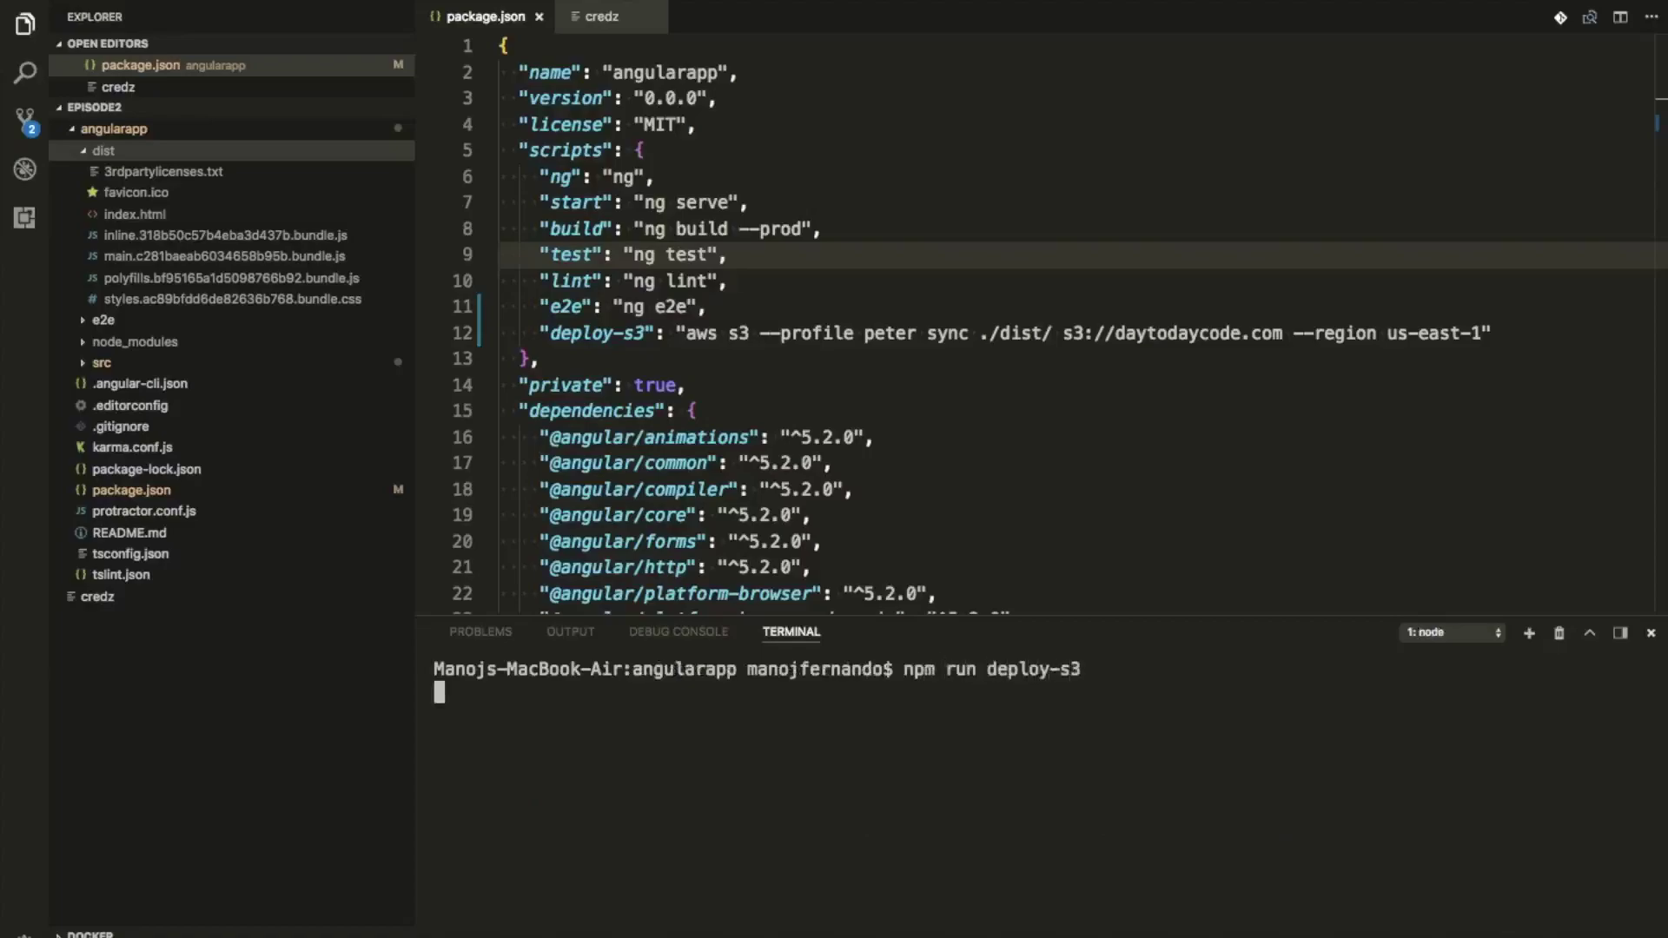
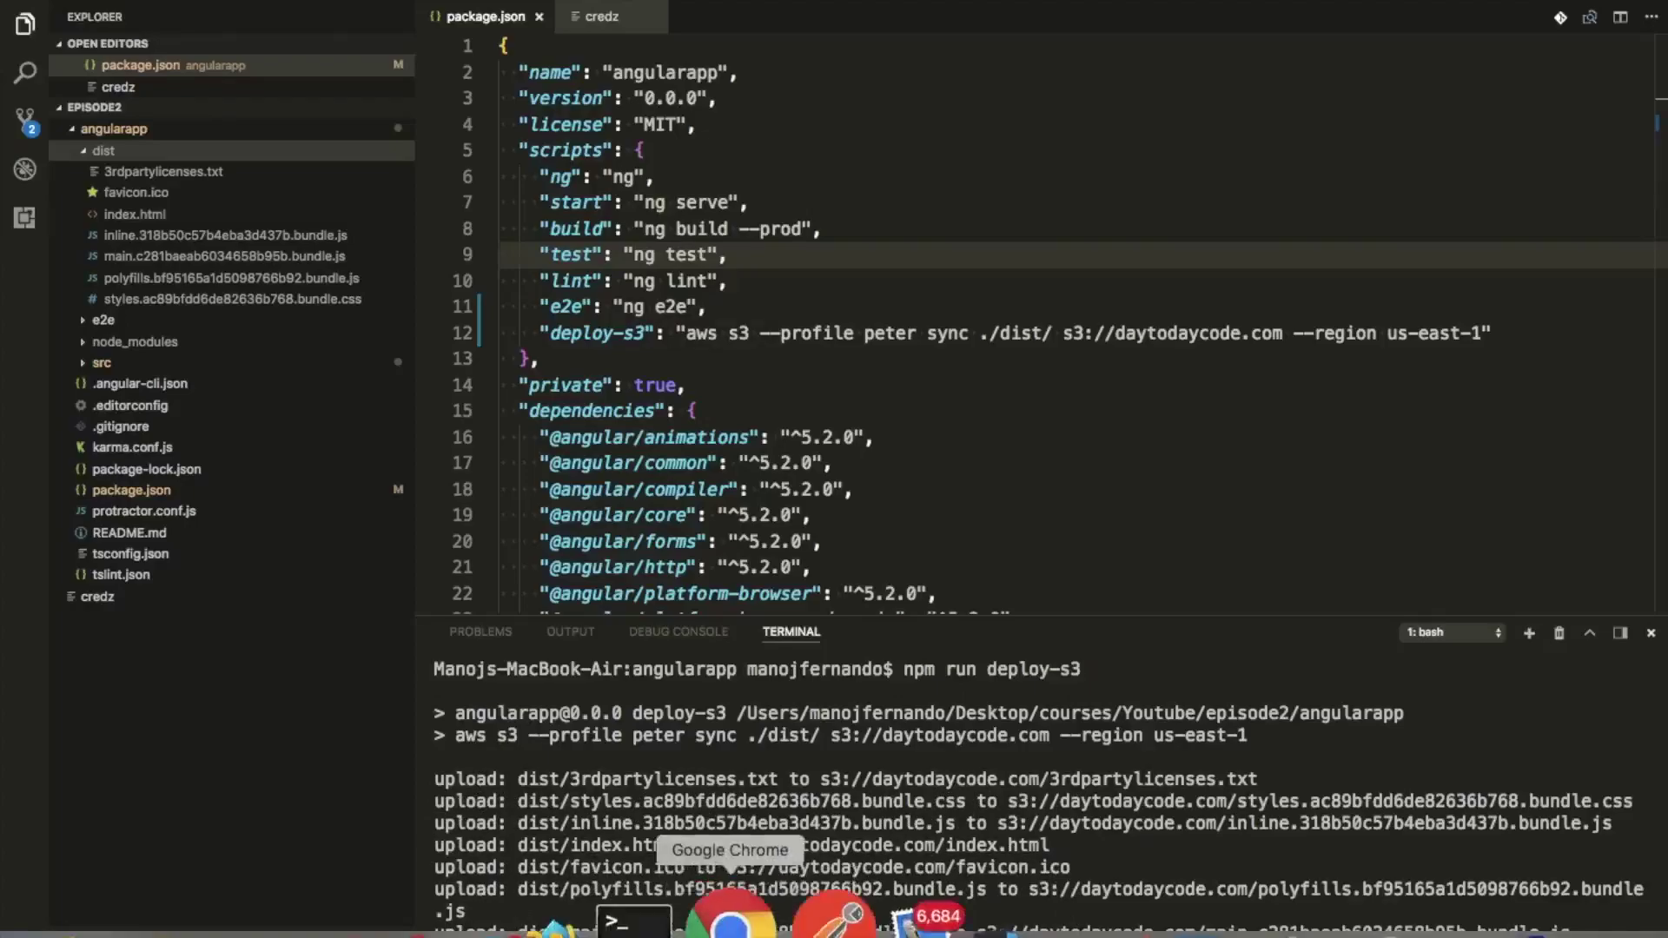
- Switch to Chrome, refresh the daytodaycode.com bucket's file list in S3, and view the local Angular app at localhost:4200
left_click(754, 919)
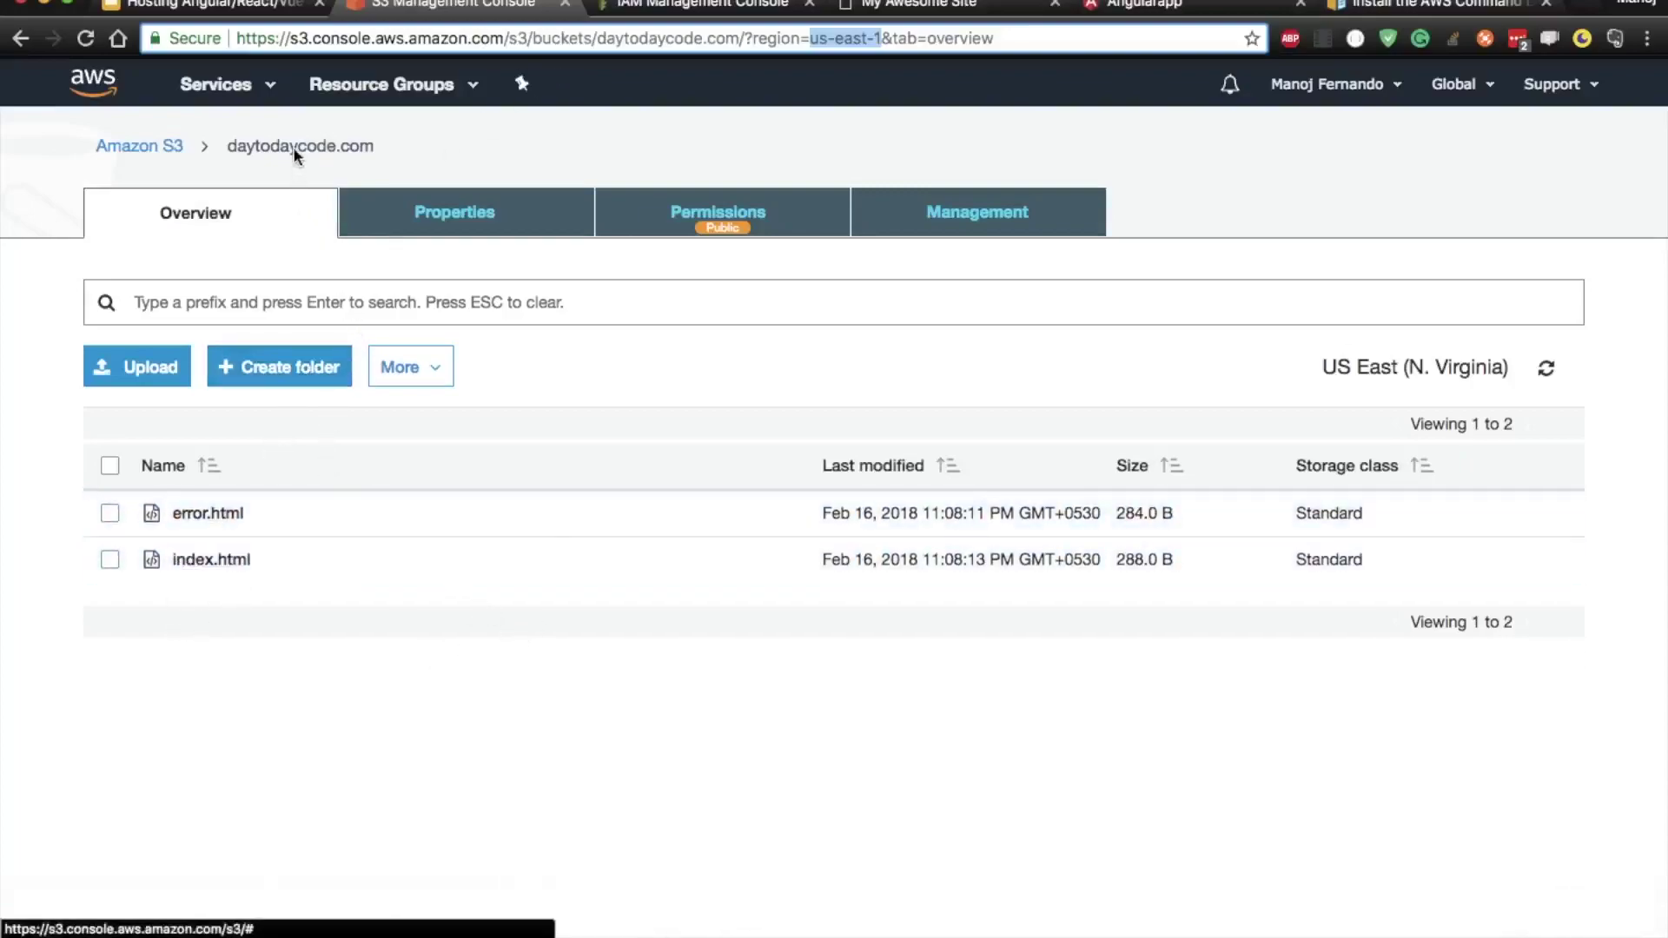
left_click(1548, 371)
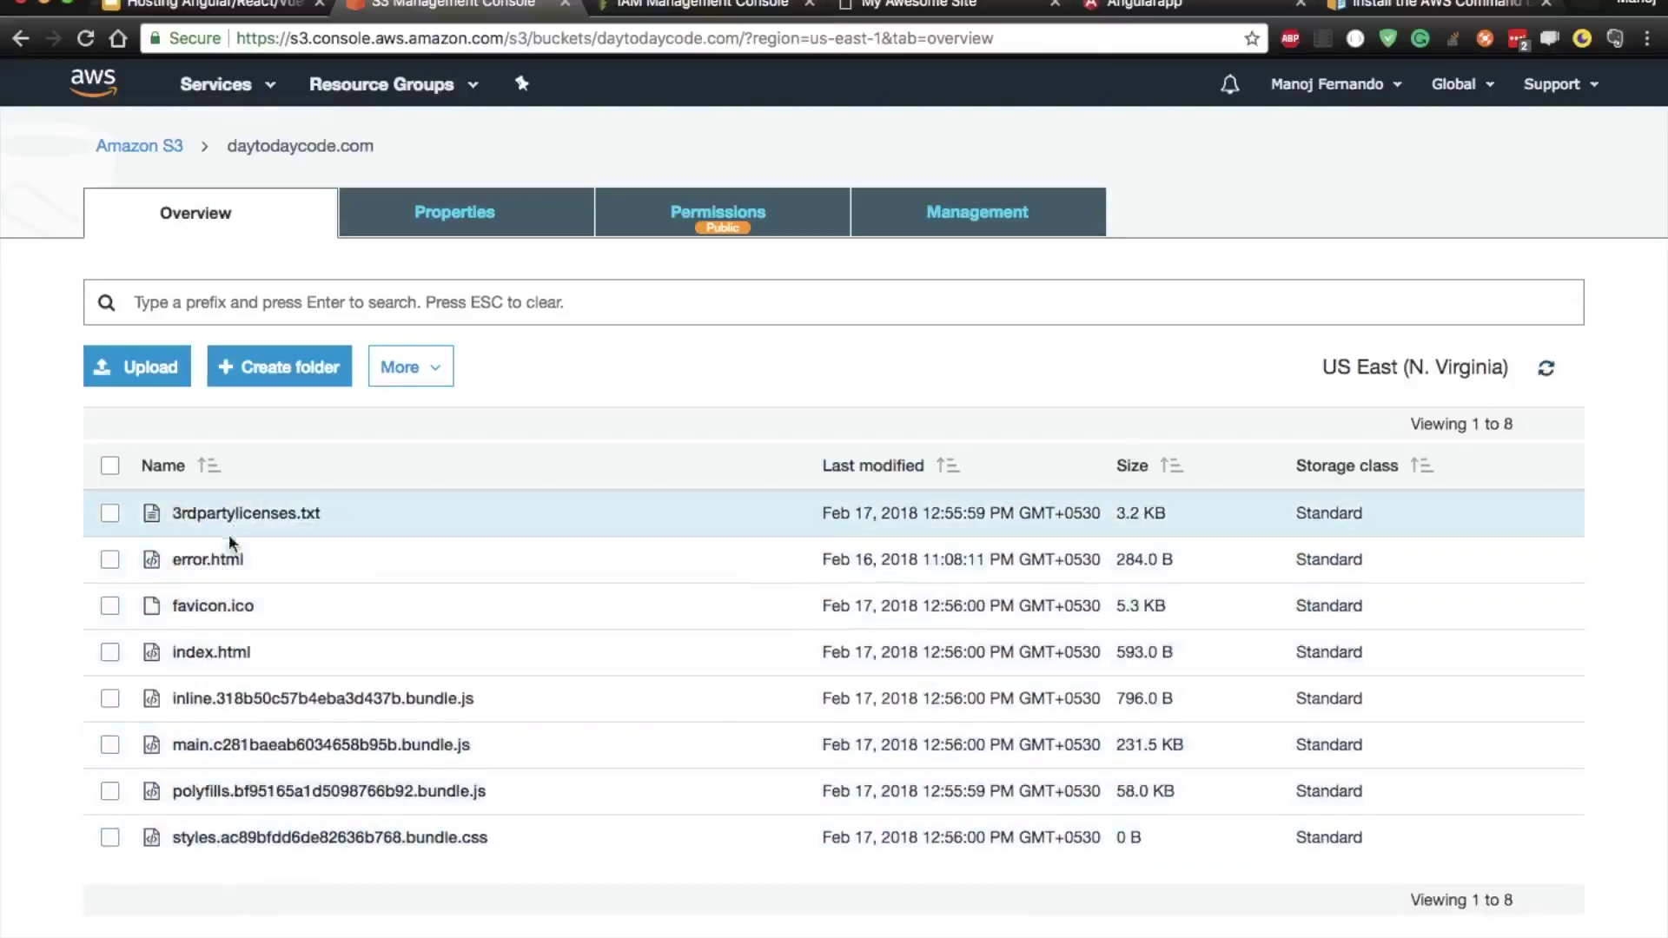
left_click(1204, 5)
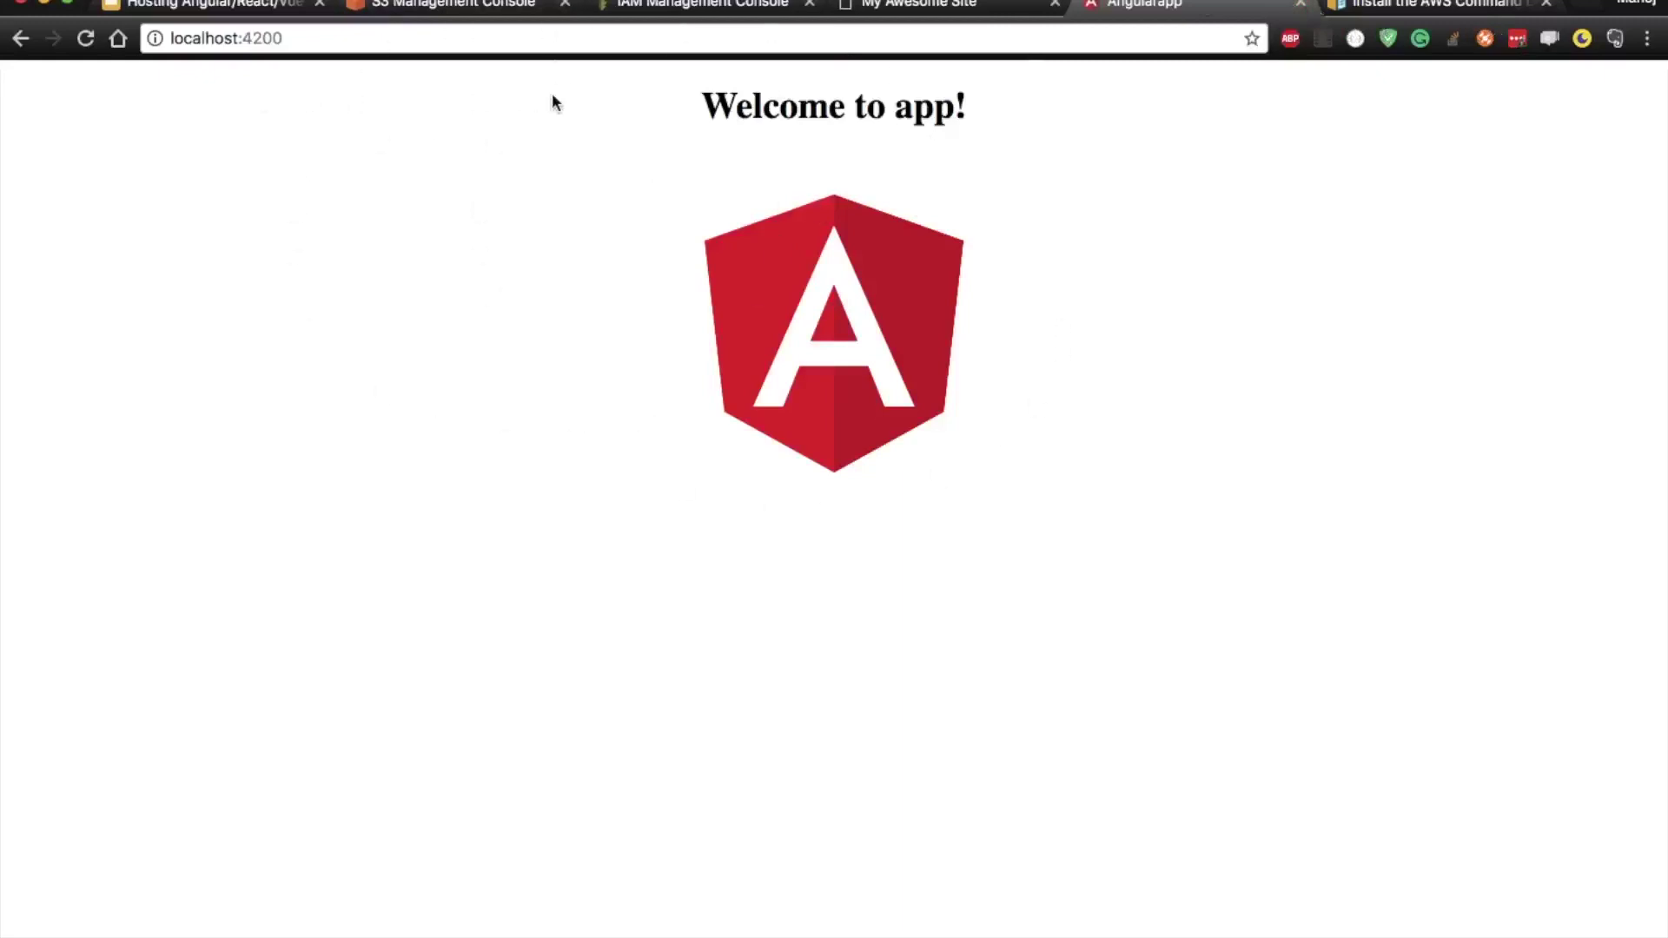
- Load daytodaycode.com in a new browser tab and reload the page to check the deployed site
left_click(1586, 10)
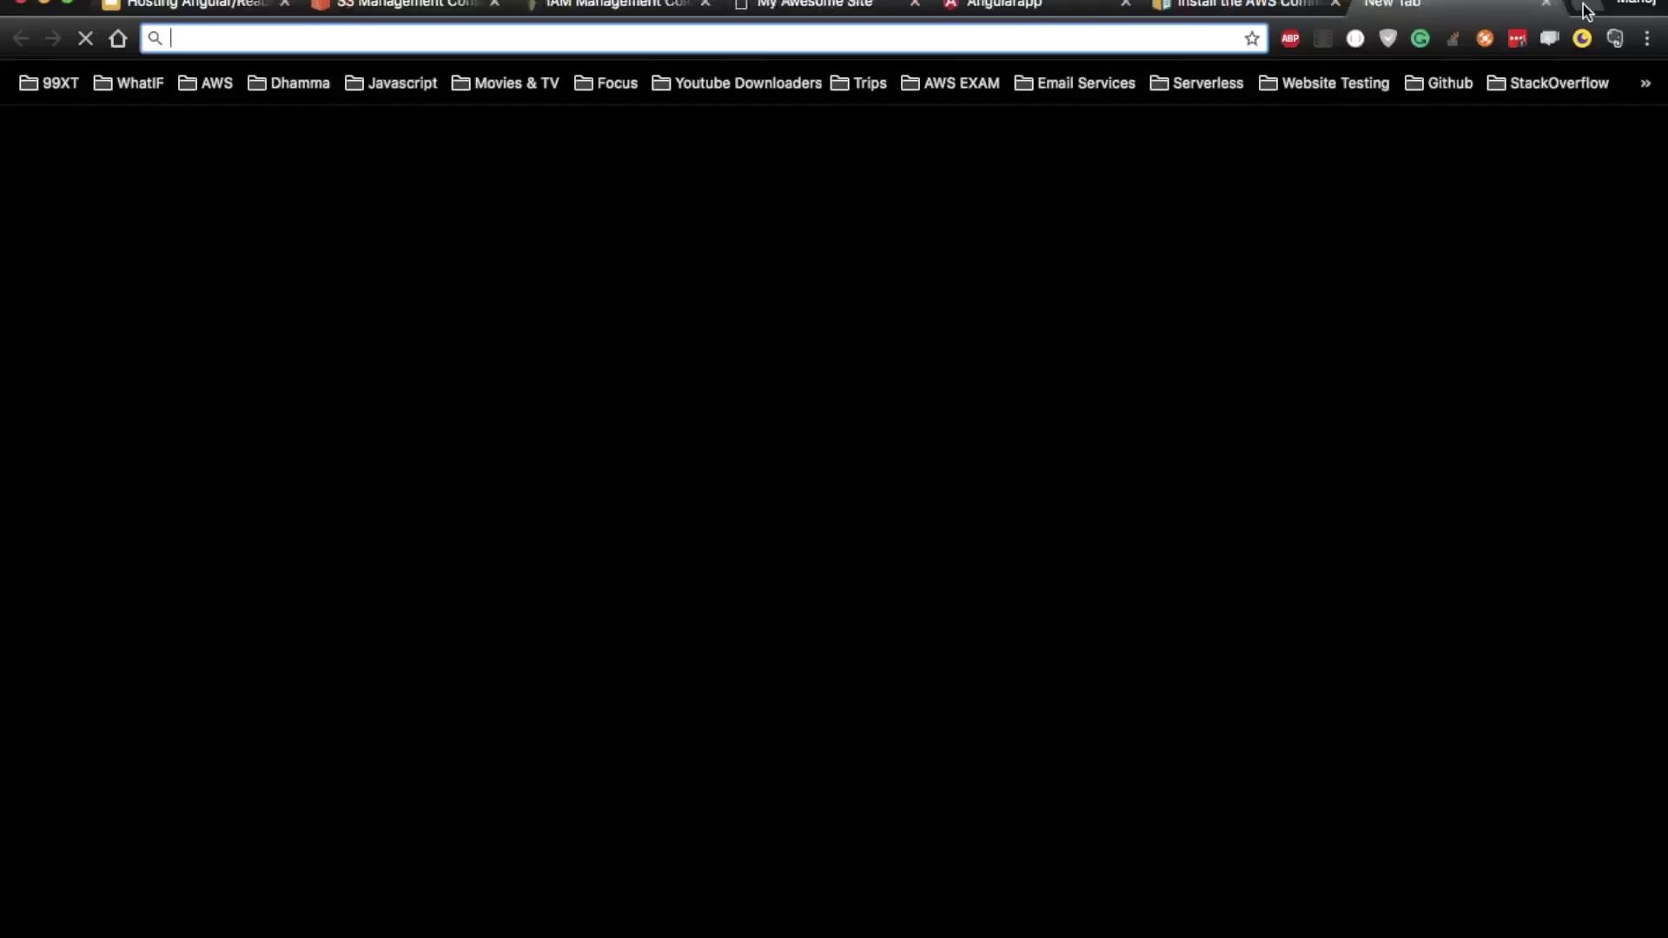
type("daytodaycode.com")
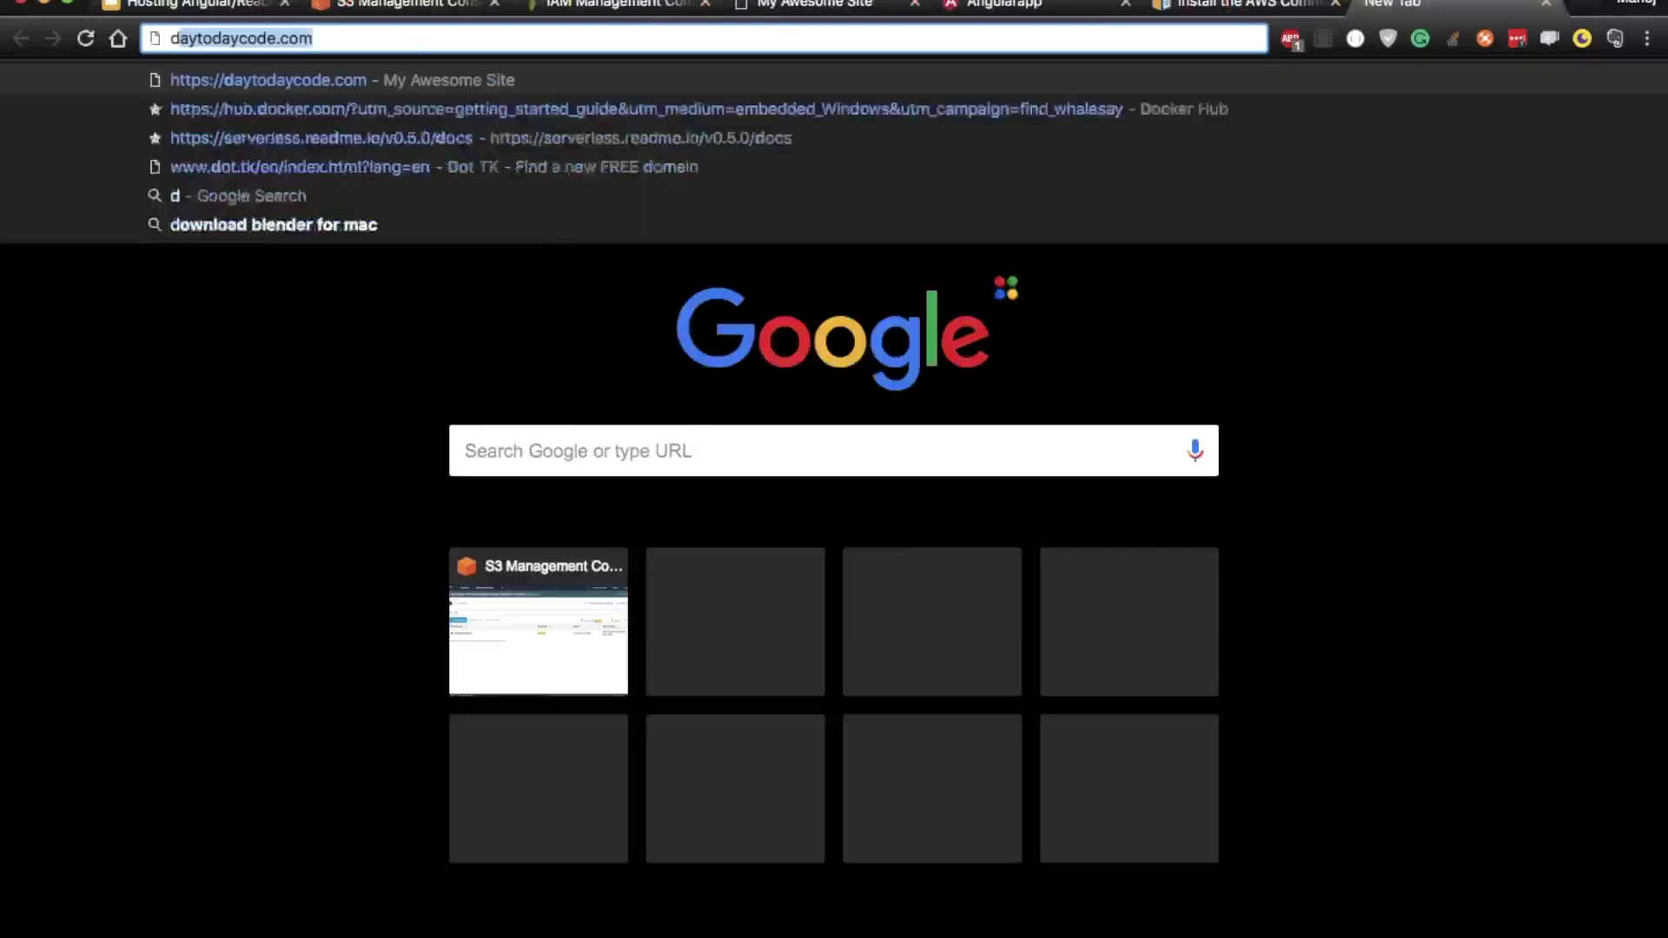
key("Return")
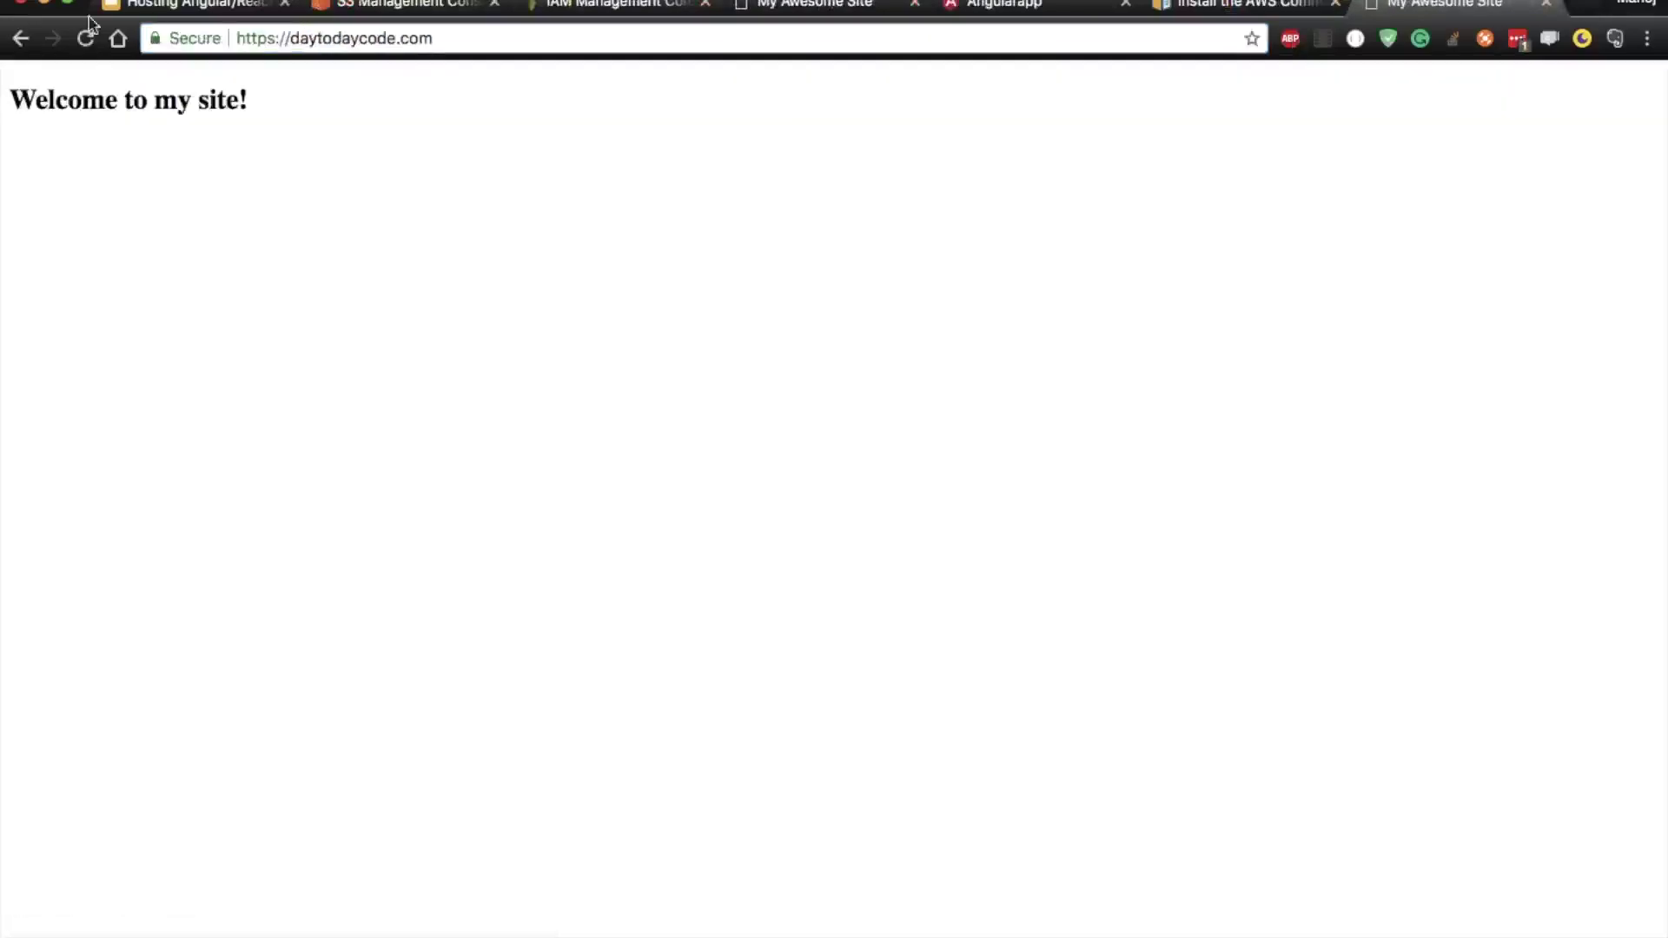
left_click(480, 41)
key("Return")
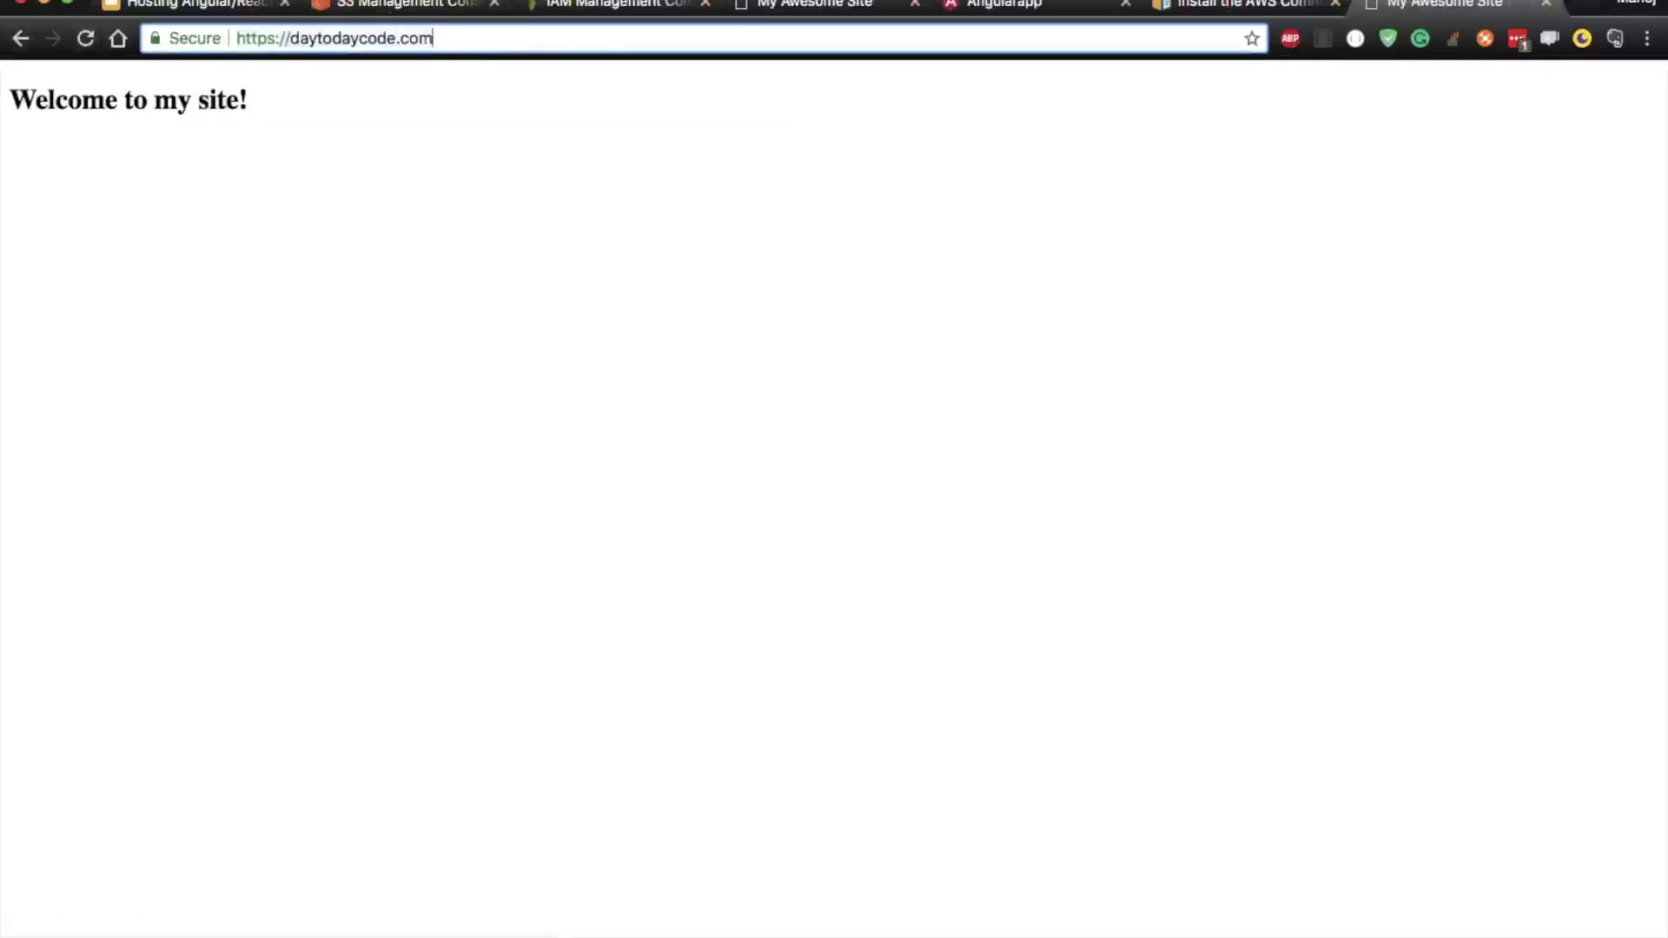
left_click(484, 44)
key("Return")
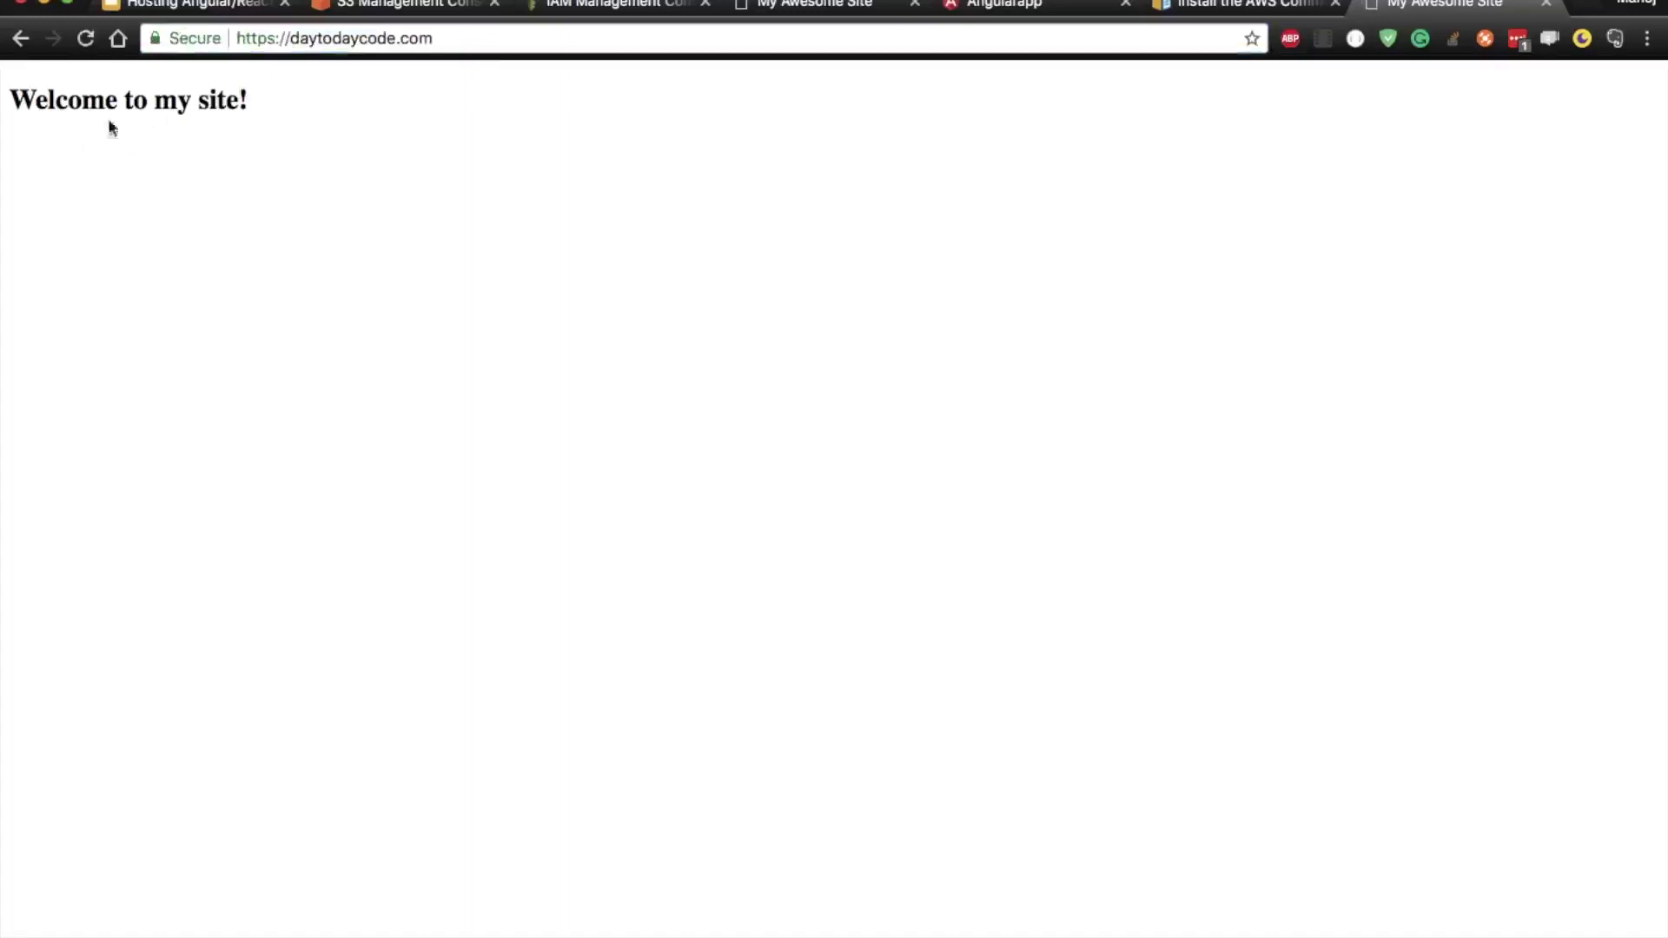
- Review the uploaded files in the S3 bucket again and reload the live daytodaycode.com page
left_click(421, 7)
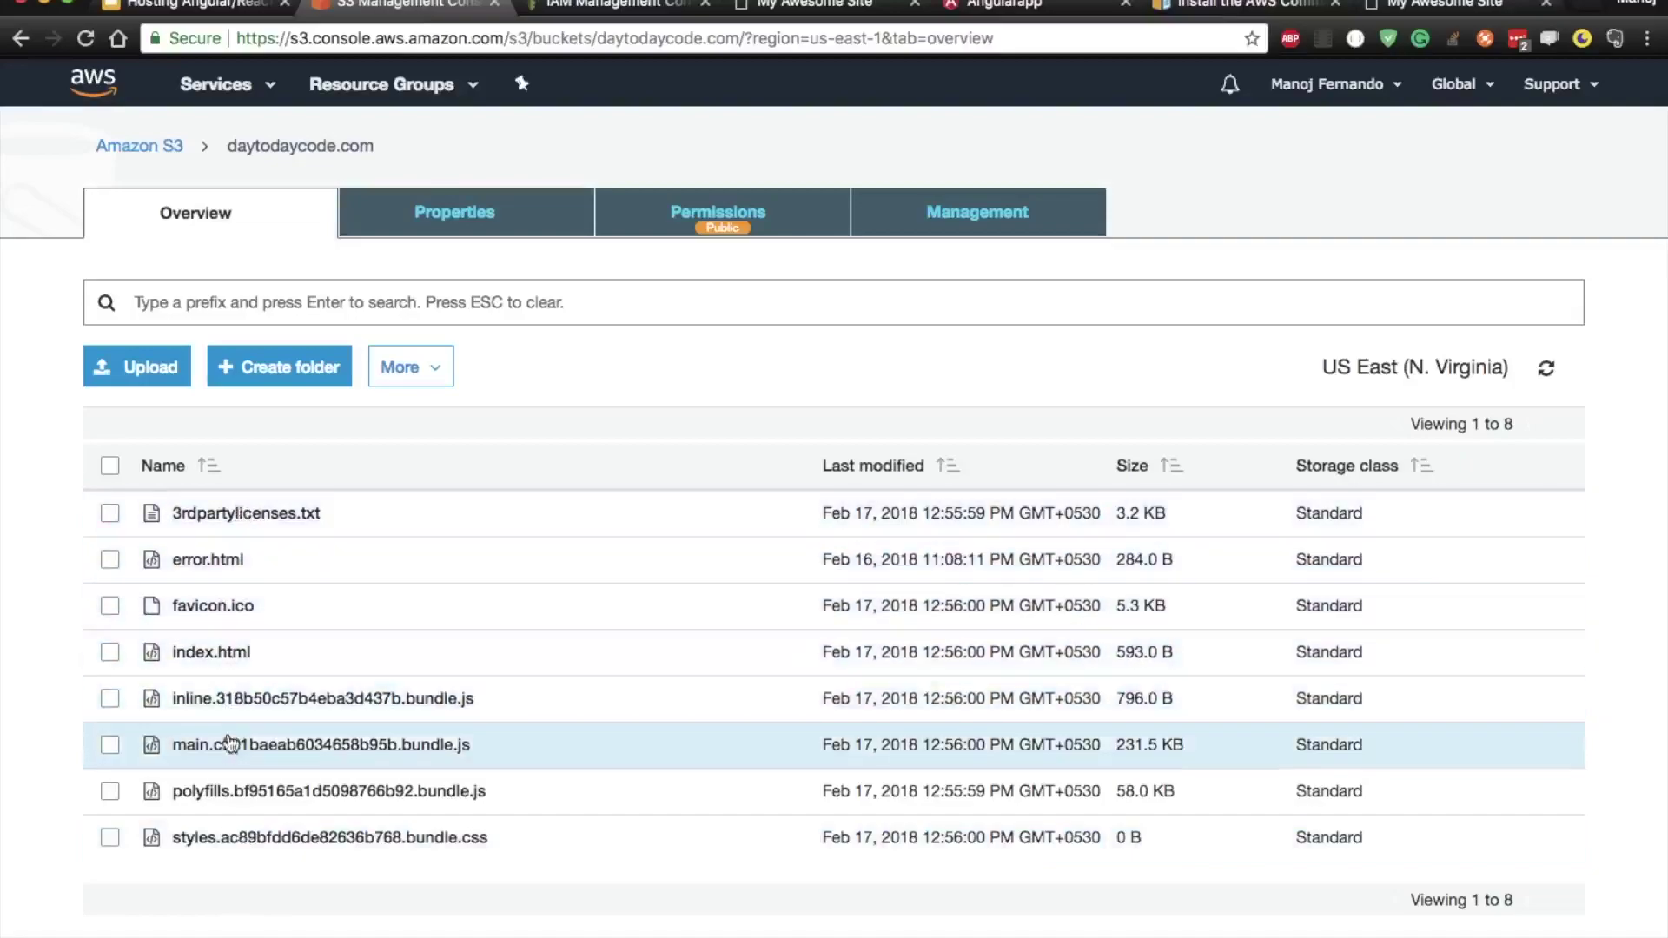
left_click(1477, 7)
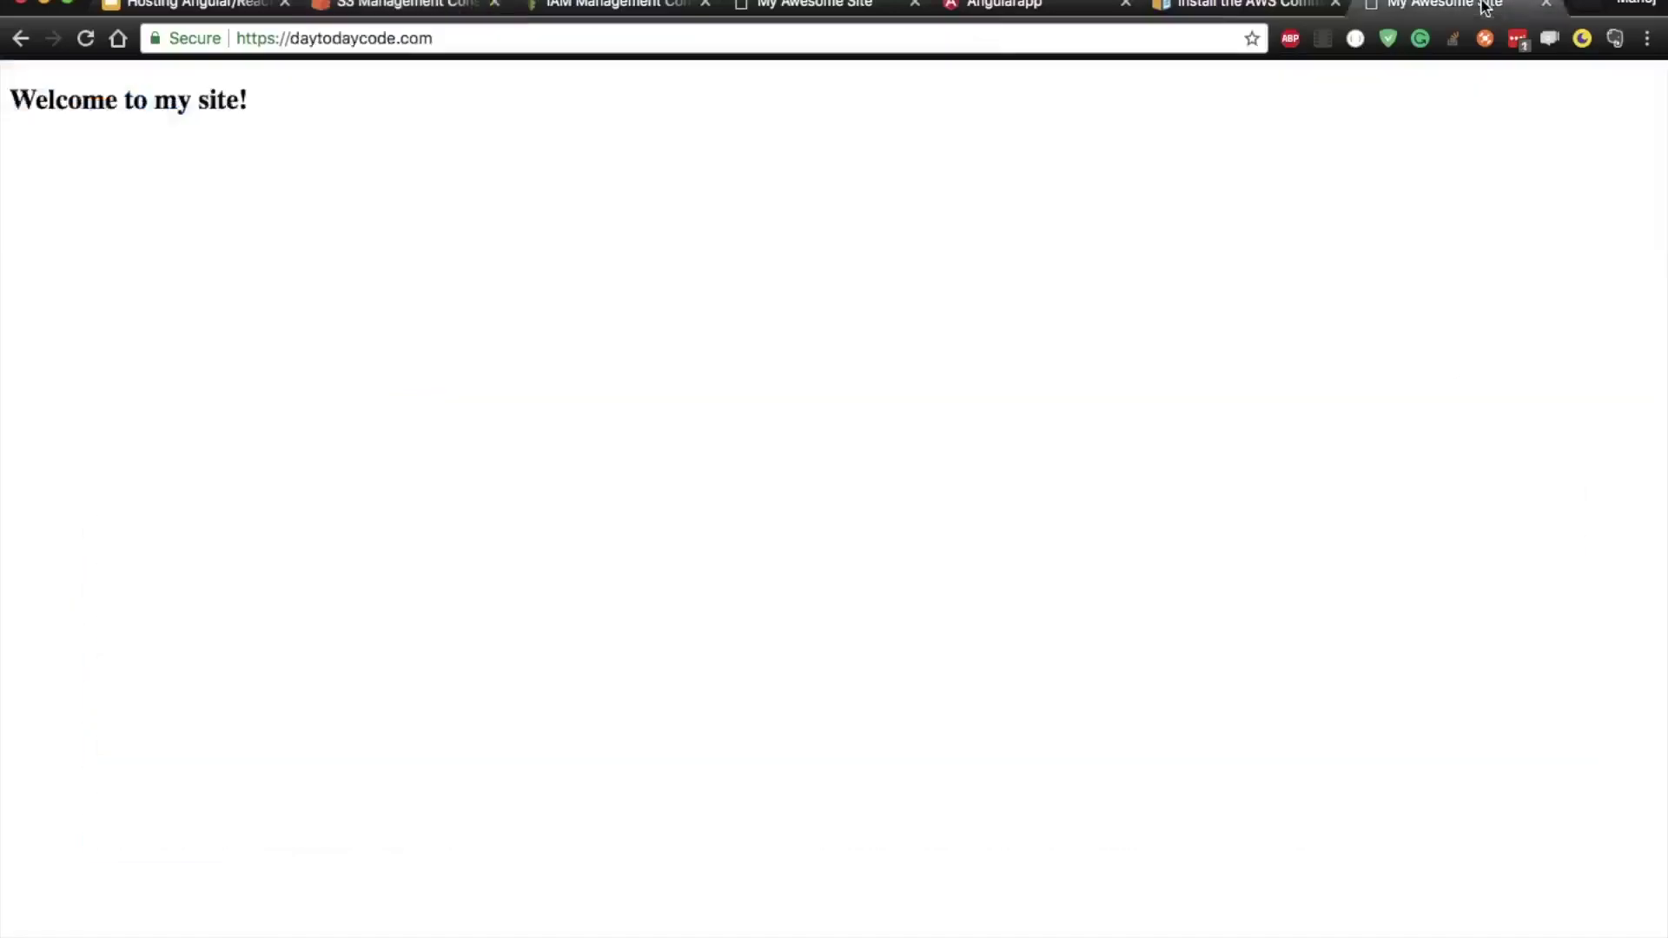
left_click(547, 40)
left_click(548, 40)
key("Return")
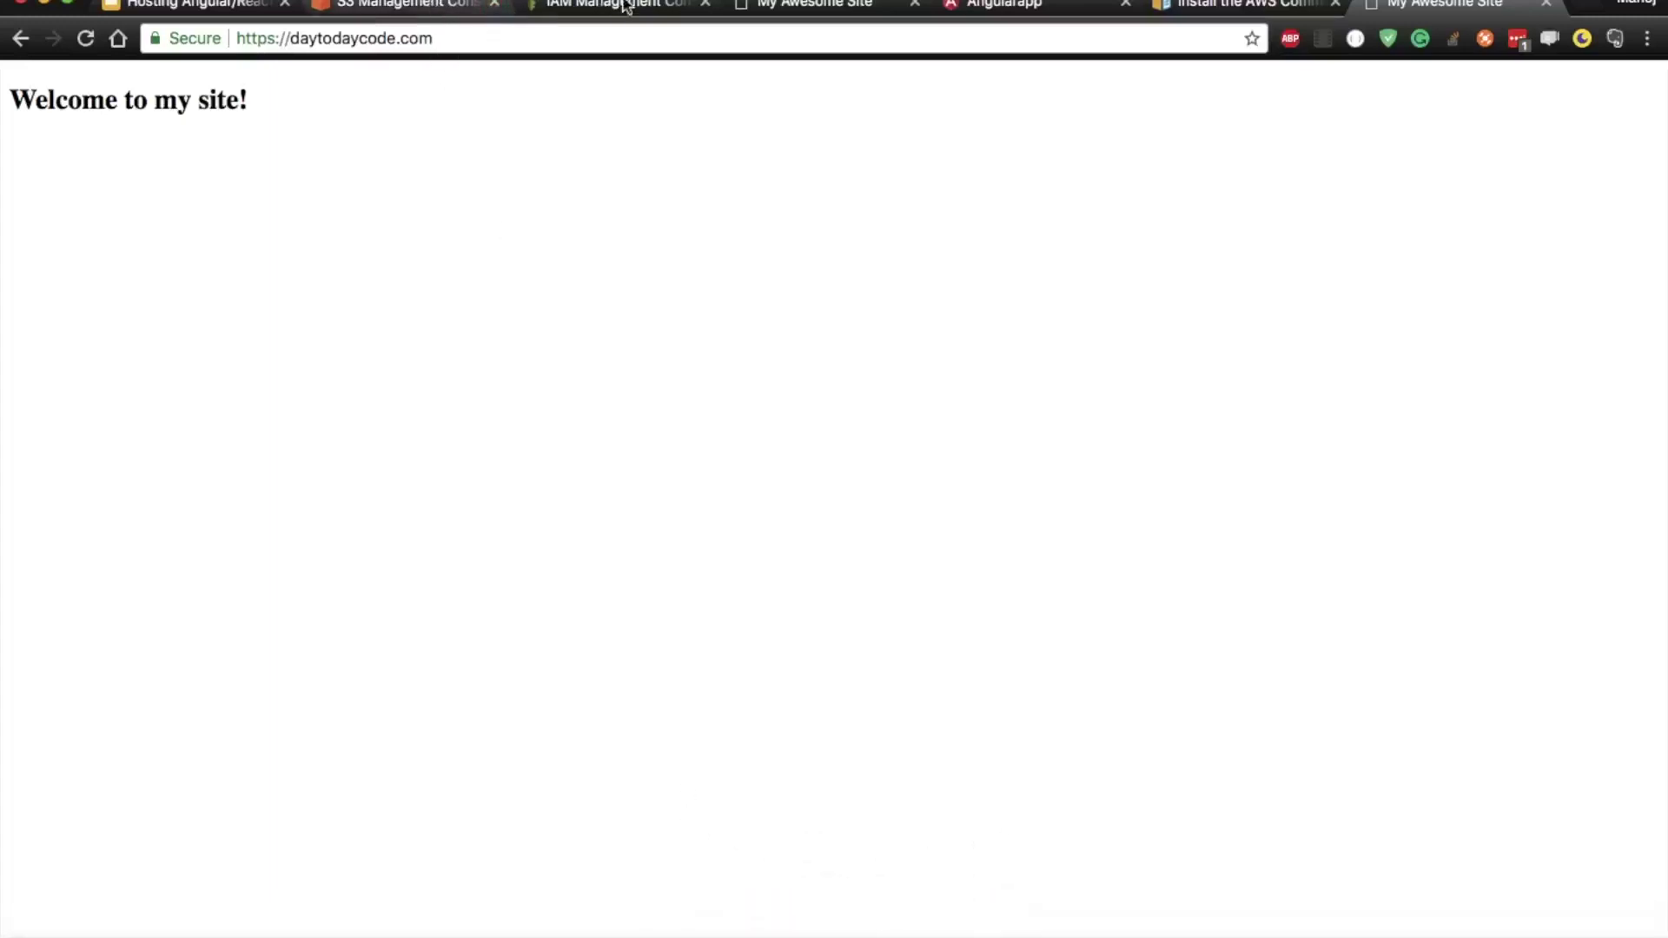
- Find the CloudFront service from the IAM console and open the settings of the daytodaycode.com distribution
left_click(595, 7)
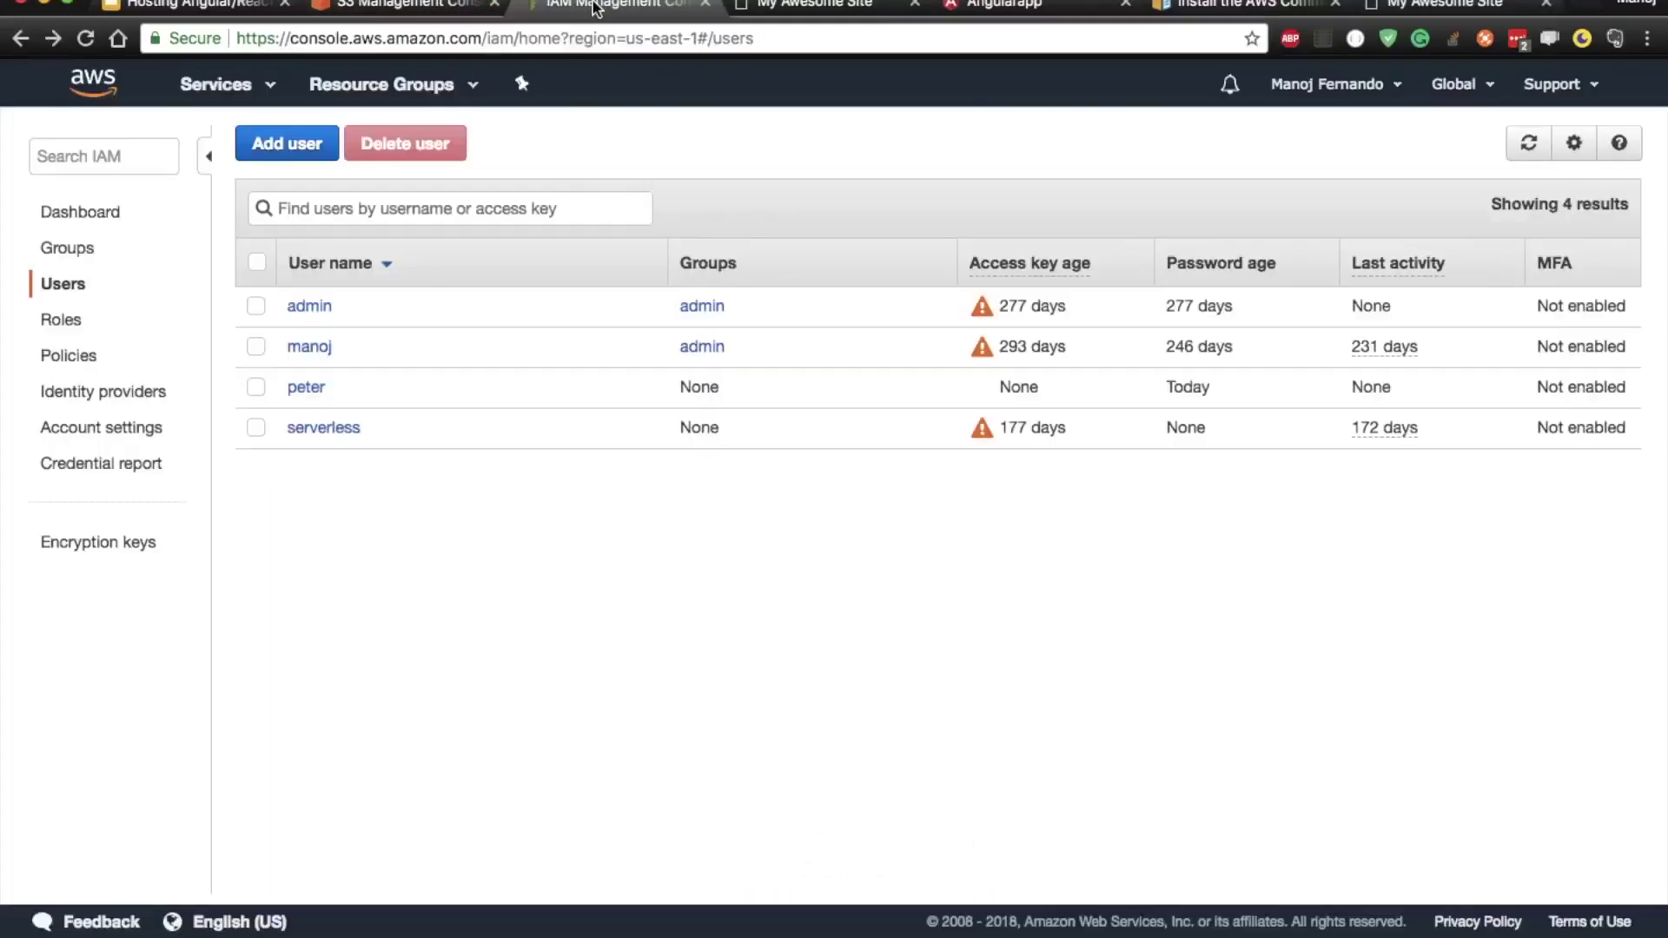
left_click(252, 84)
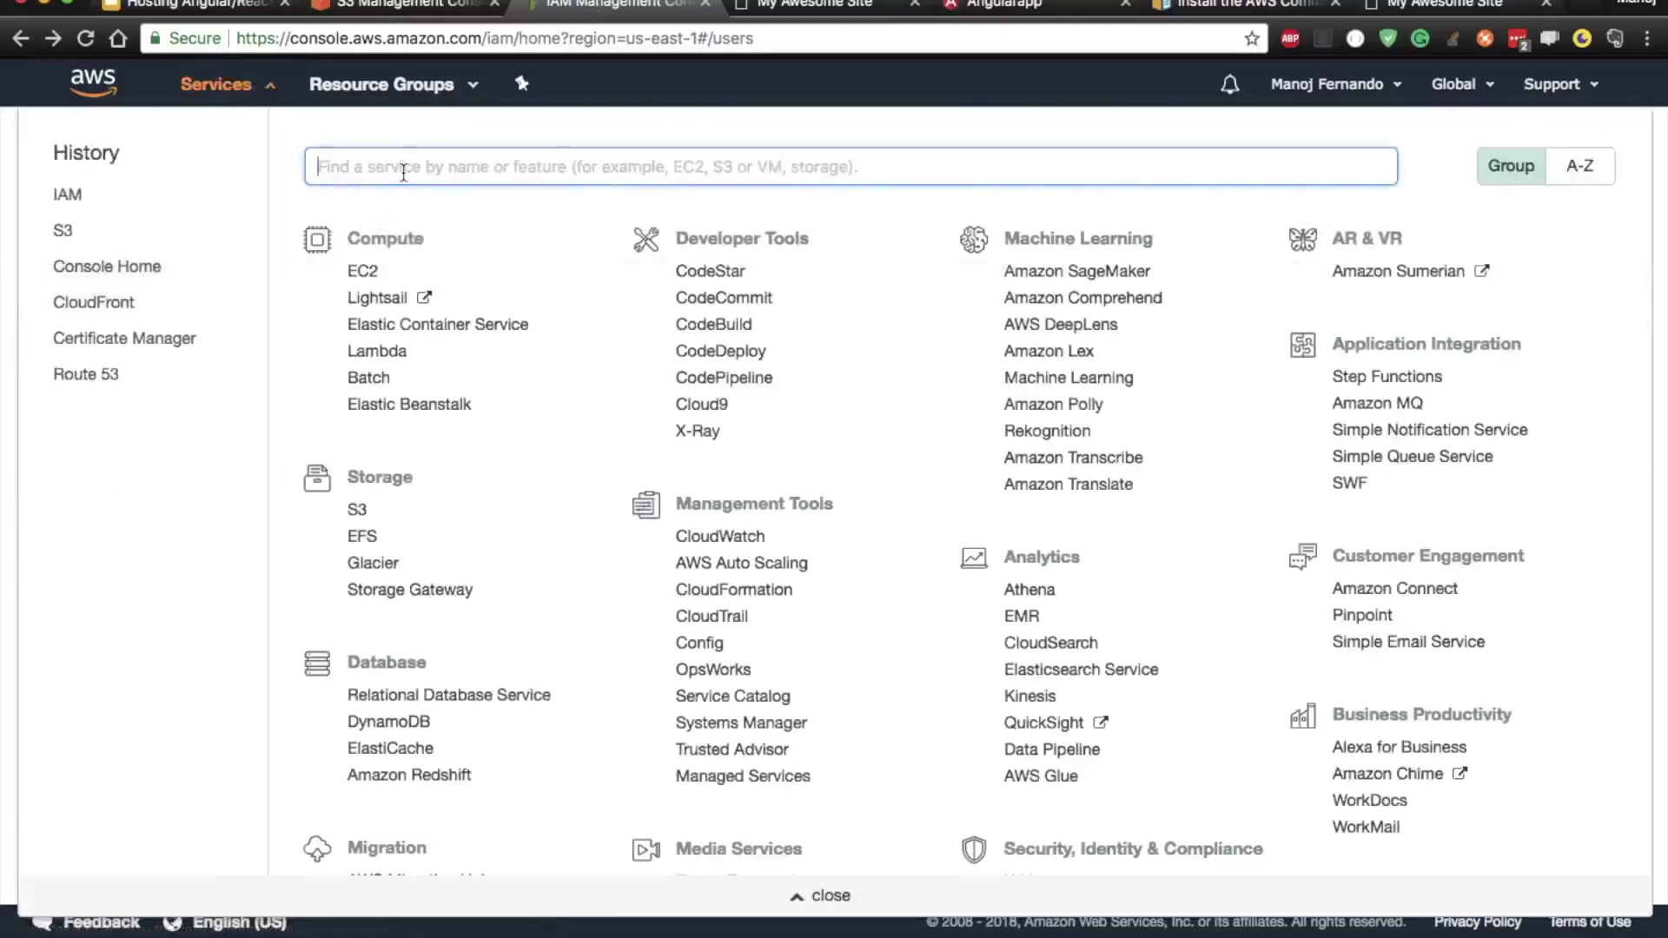
type("cloud")
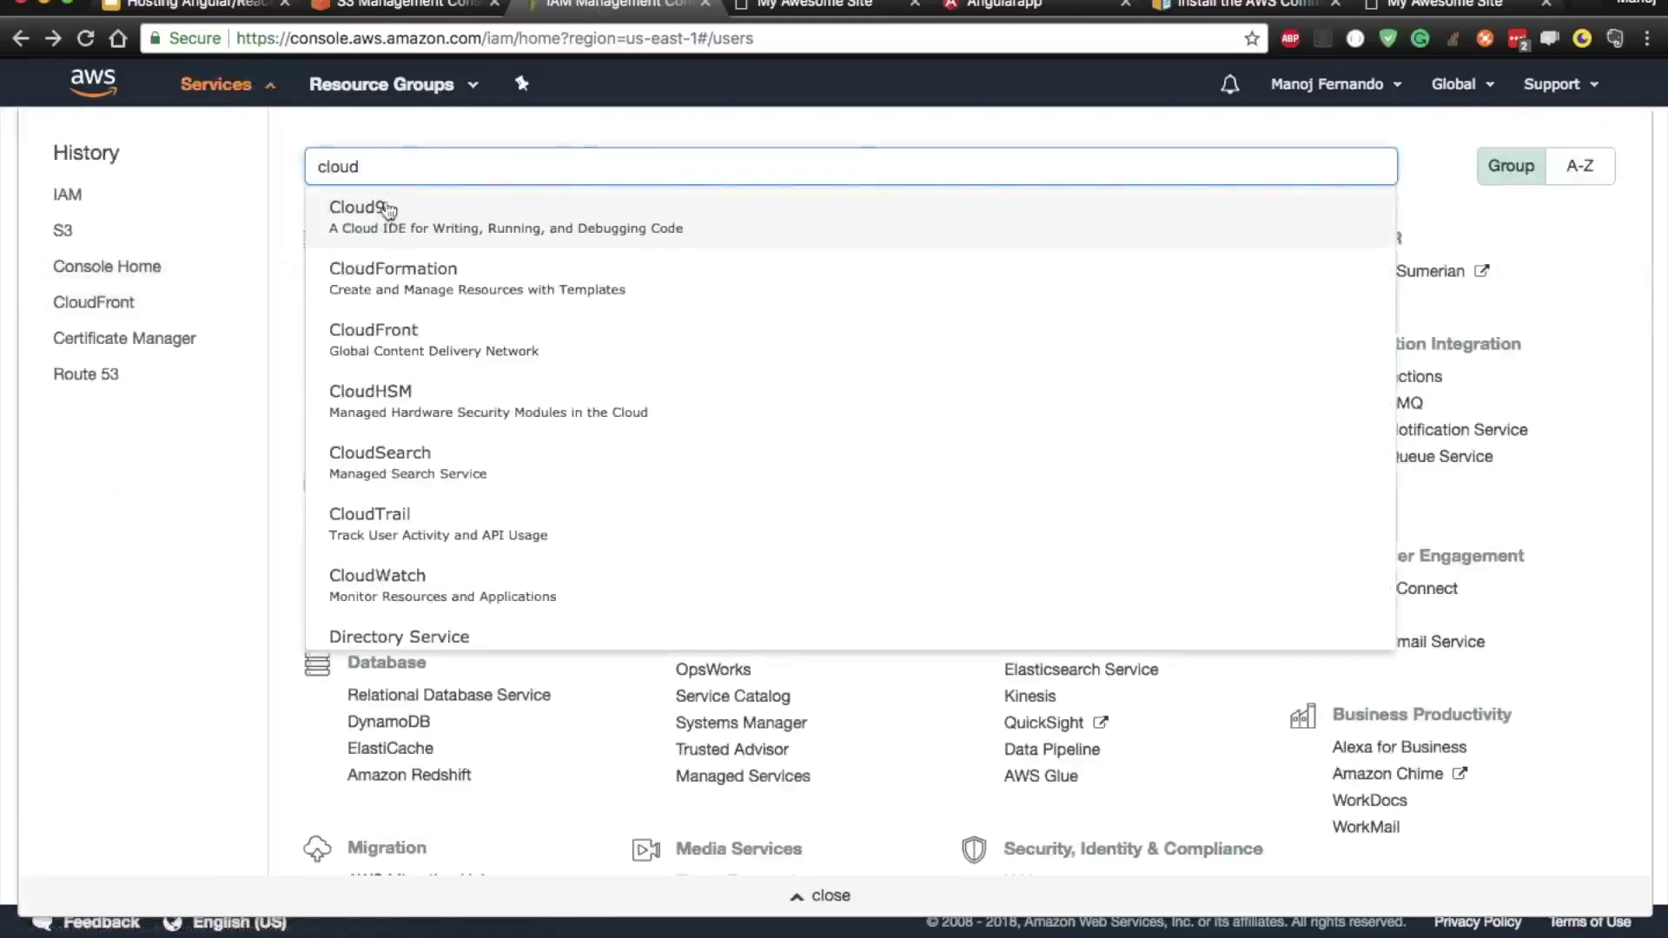
left_click(391, 339)
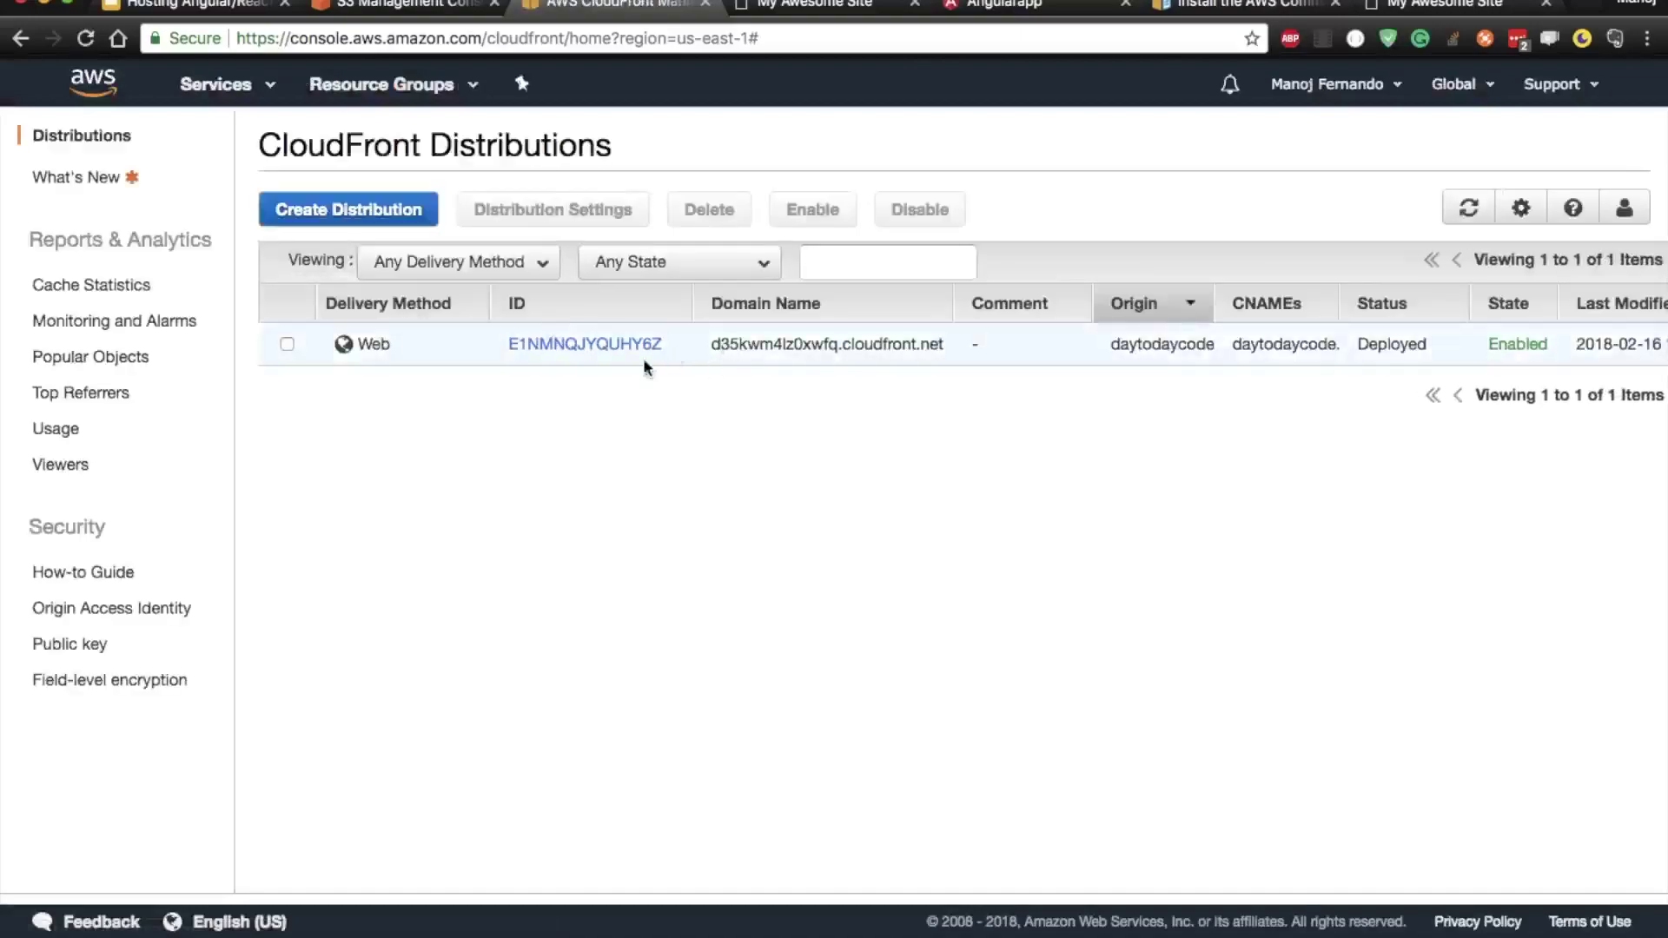
left_click(618, 347)
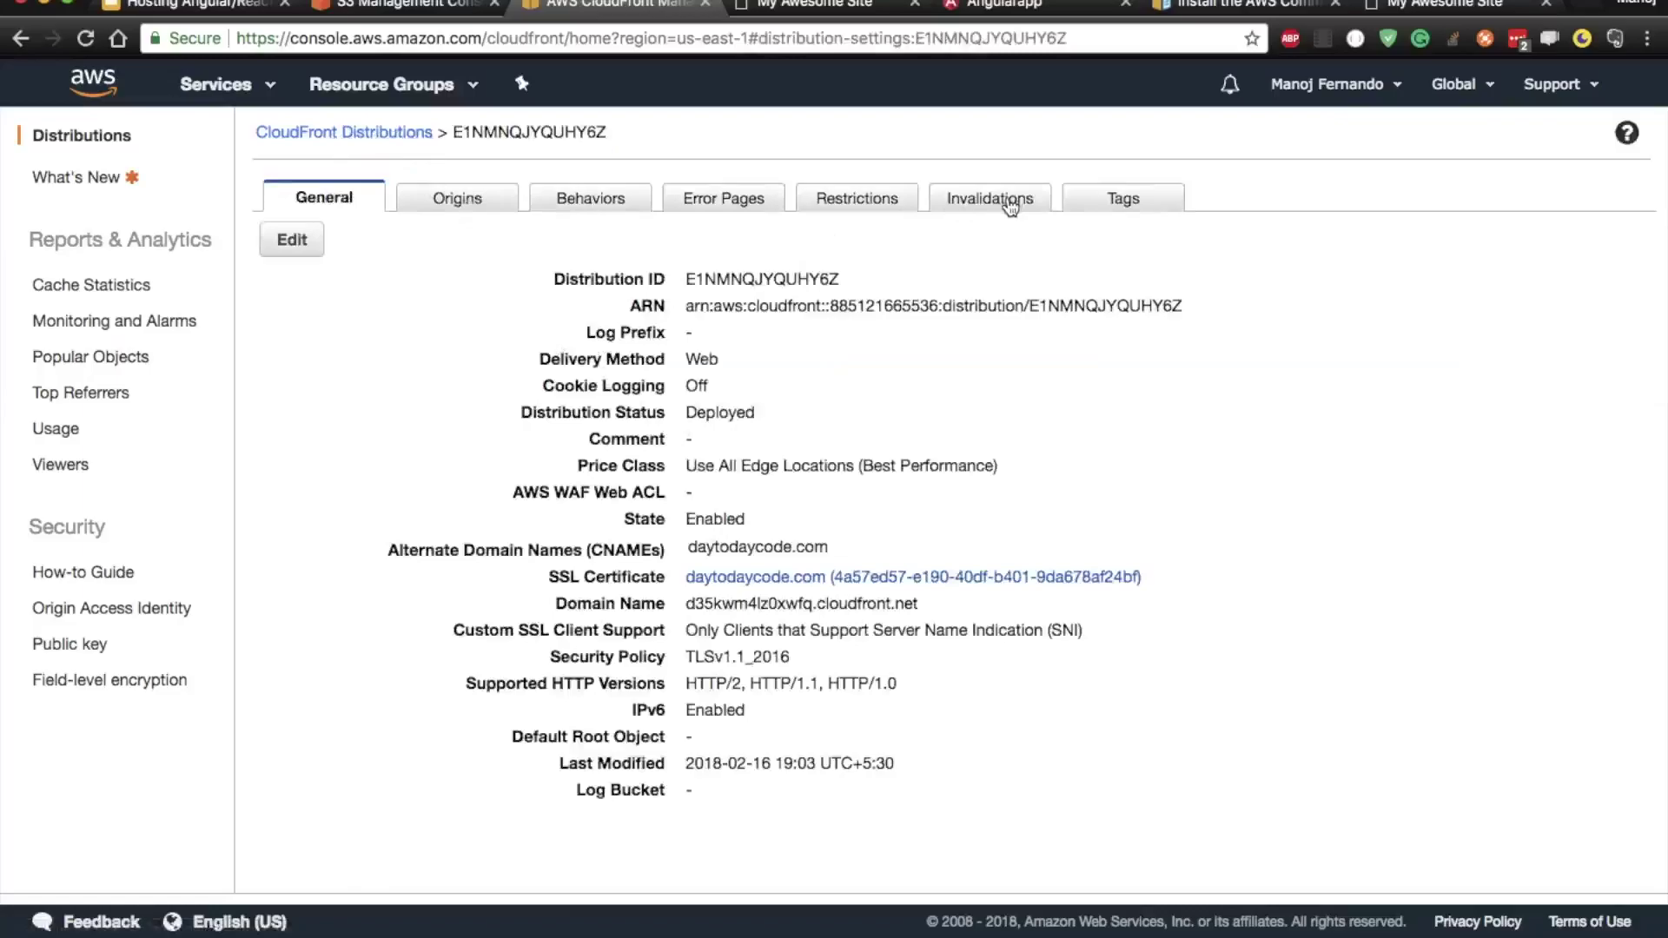
- Create a CloudFront invalidation for the distribution with the object path /*
left_click(1010, 206)
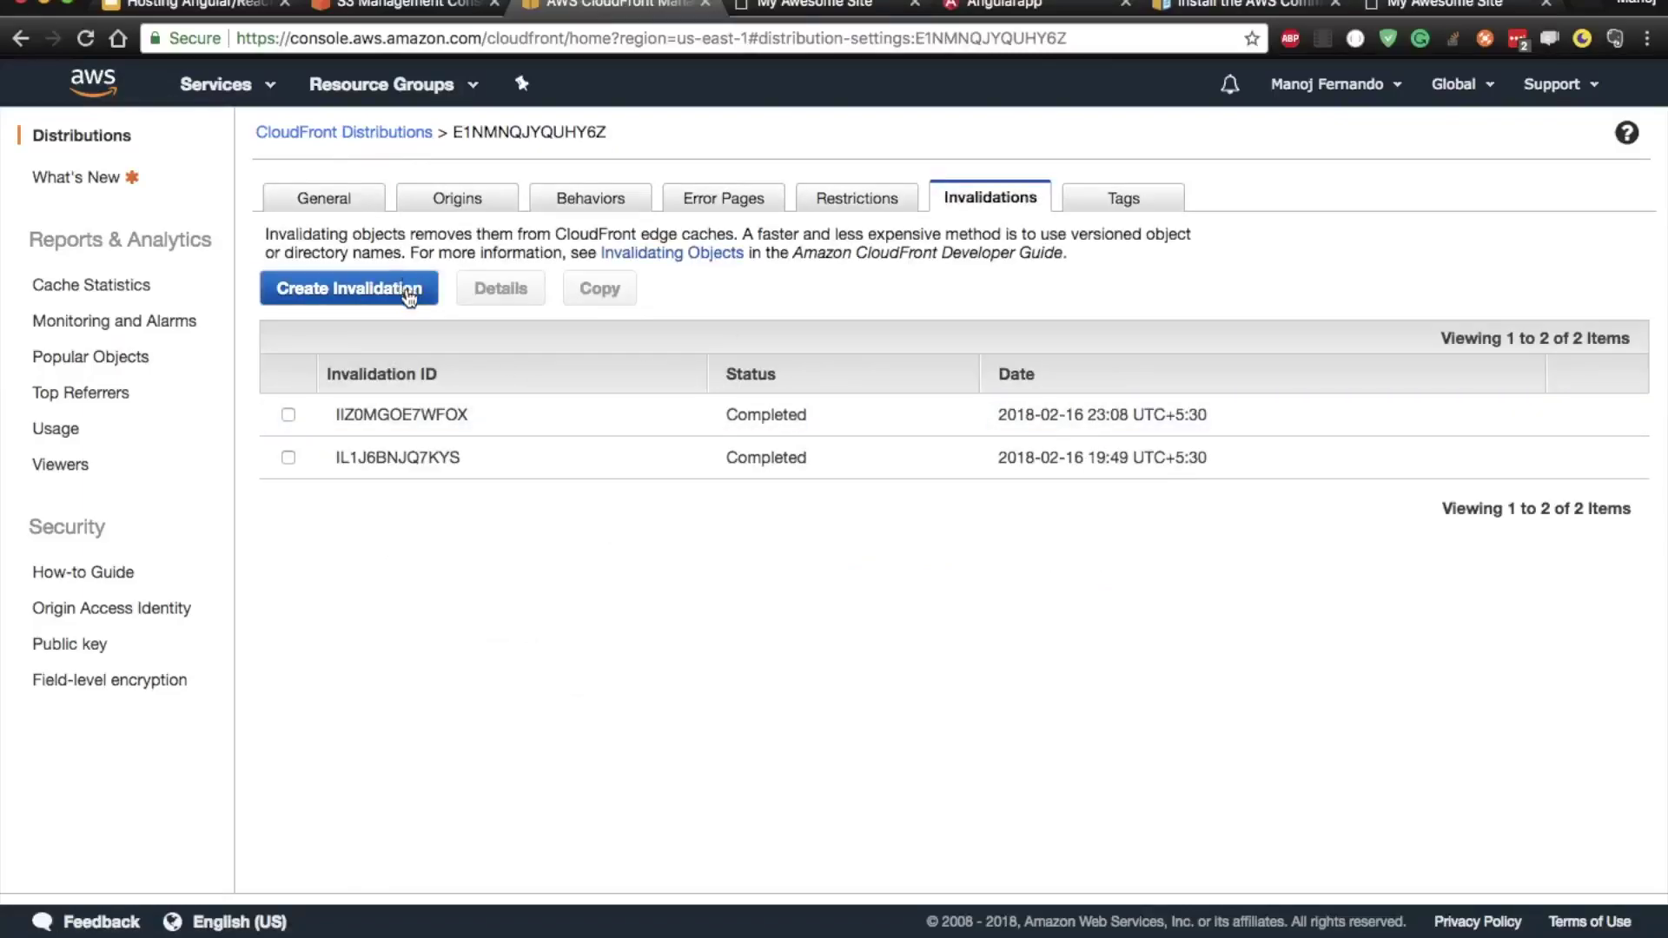
left_click(408, 296)
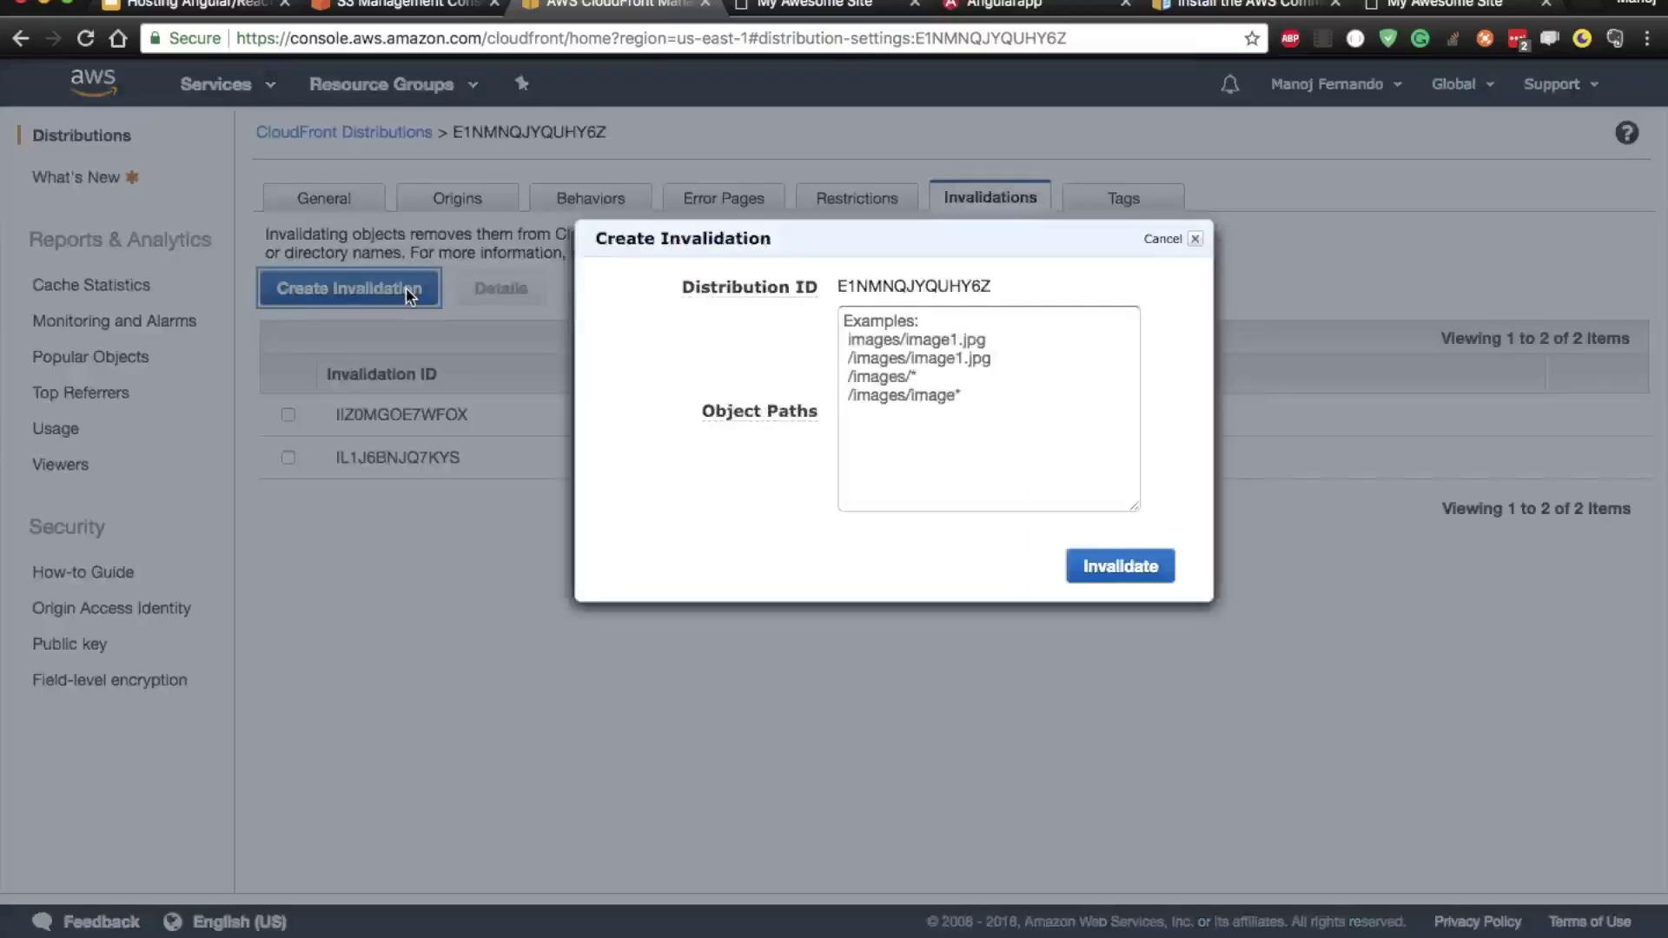
left_click(872, 328)
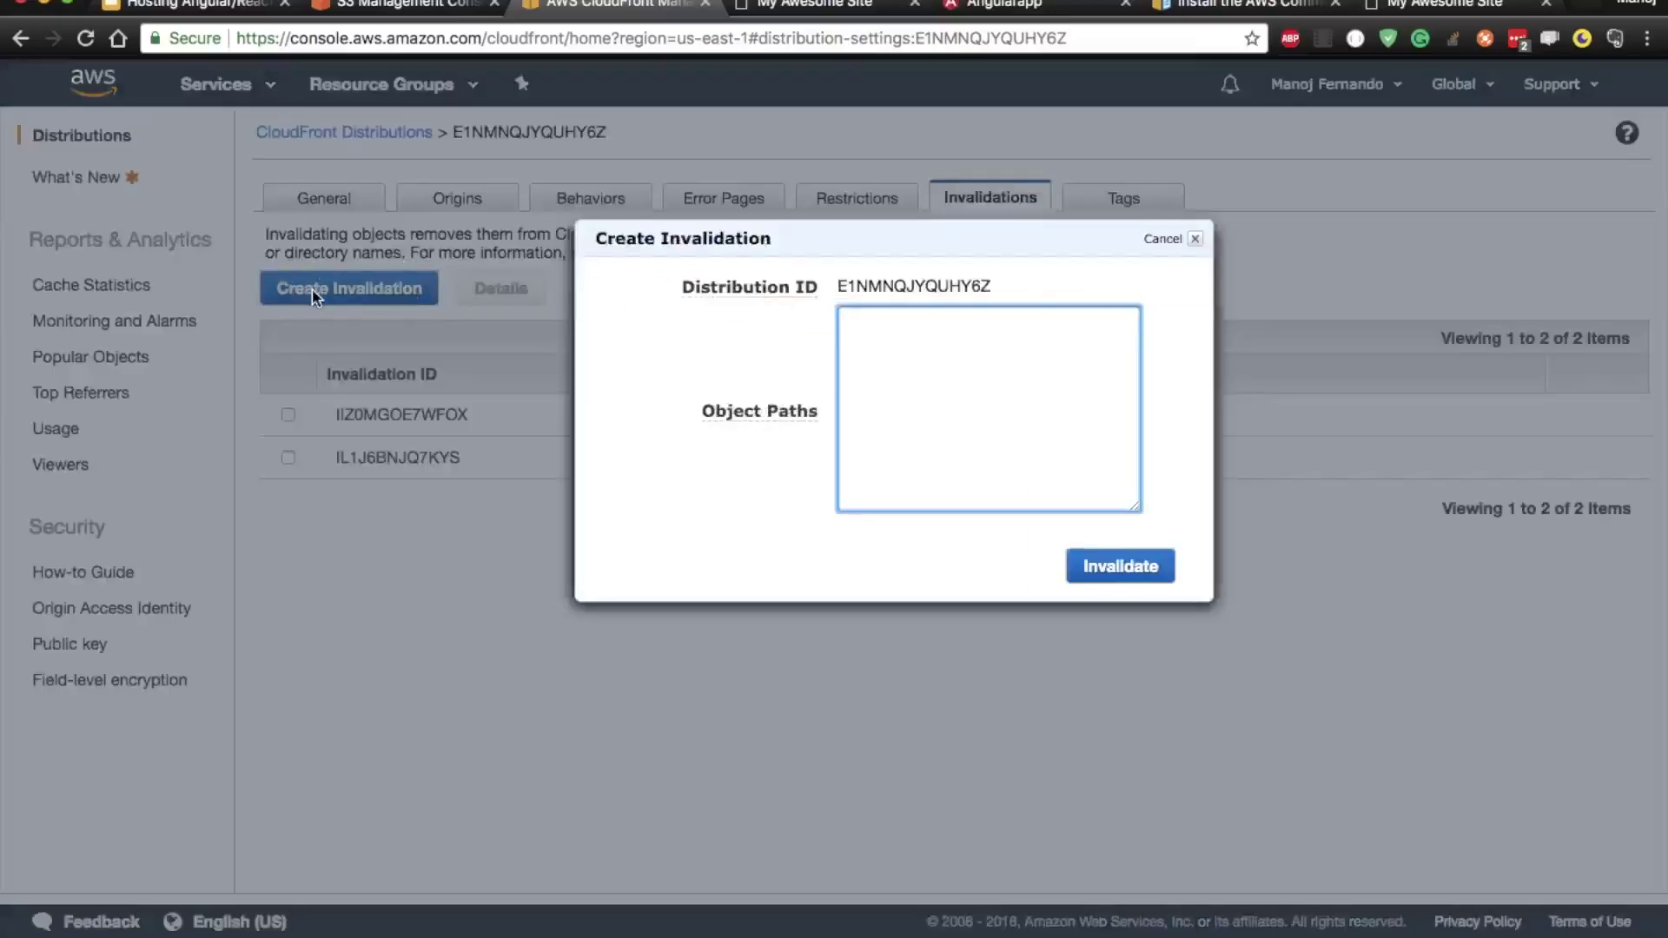
type("/*")
left_click(1133, 568)
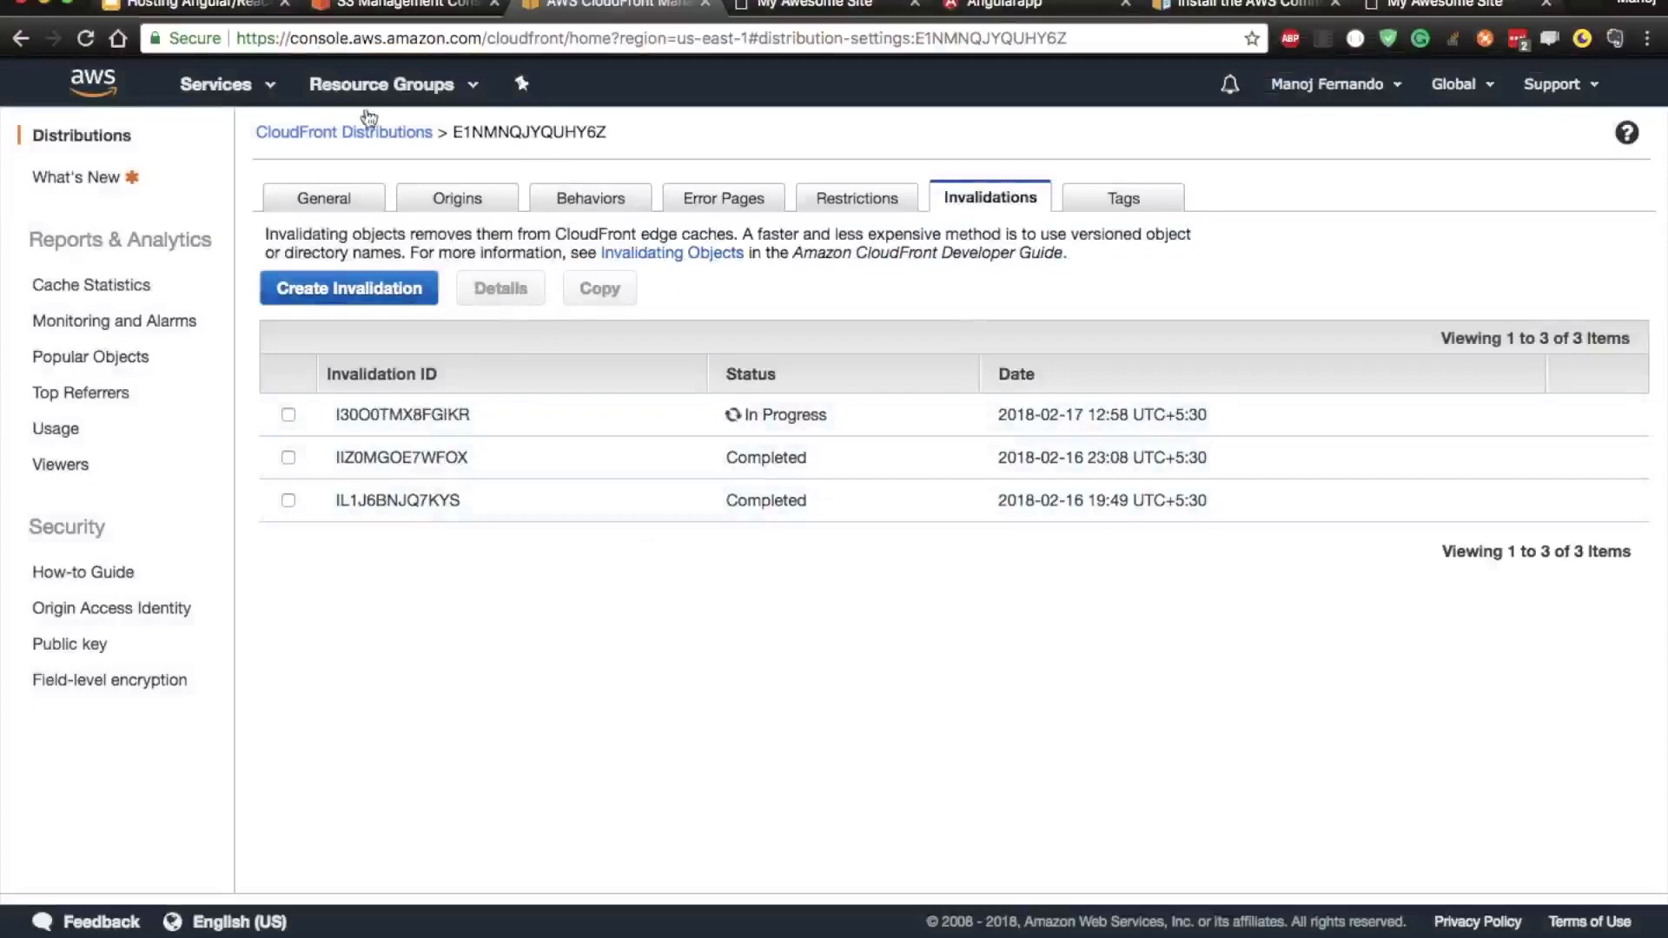
- Review the Architecture slide and the "Adding a script to deploy to S3" slide in the presentation
left_click(200, 7)
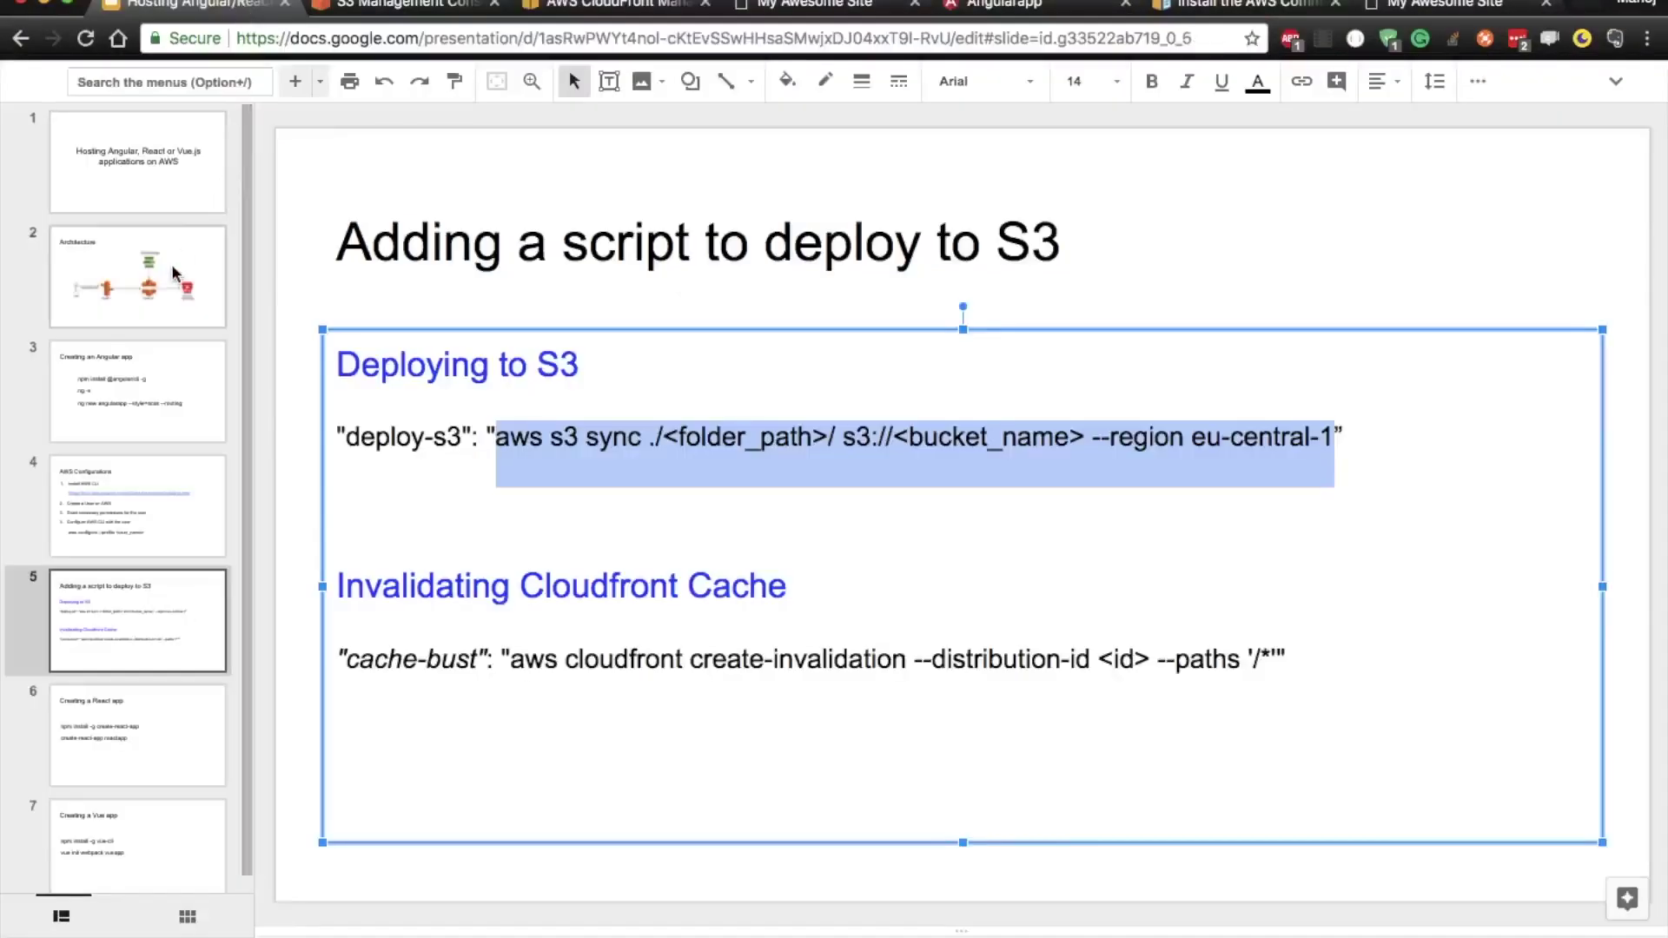
left_click(185, 265)
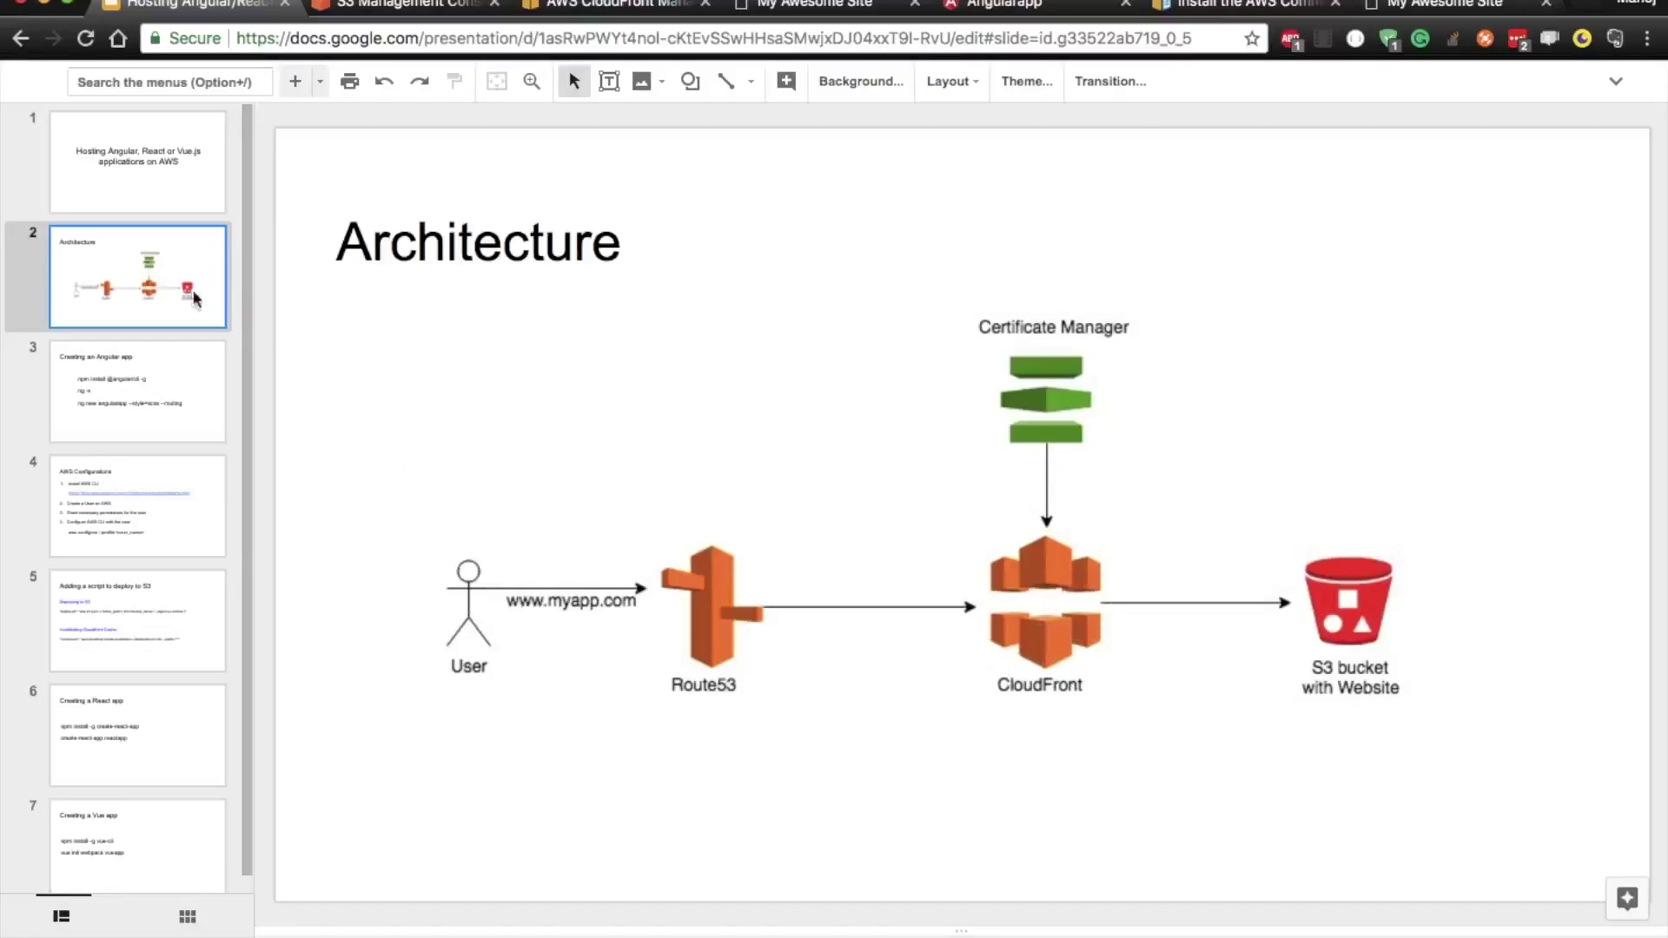
left_click(162, 617)
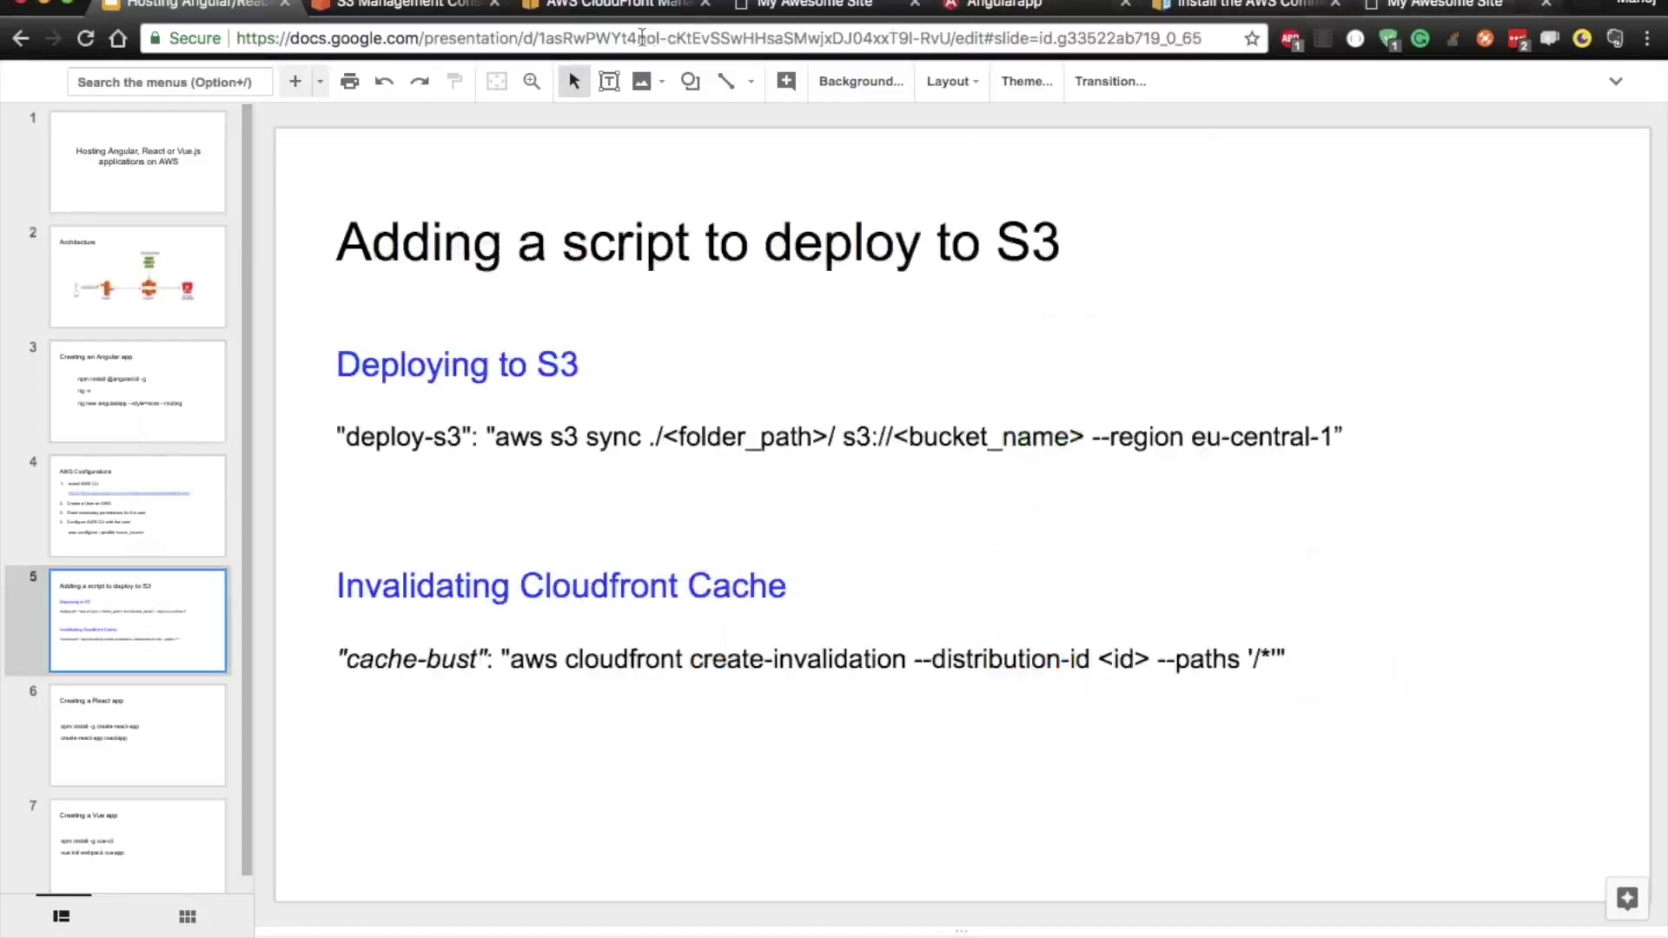
- Check the CloudFront invalidation's status and reload daytodaycode.com to see which version of the site is served
left_click(618, 6)
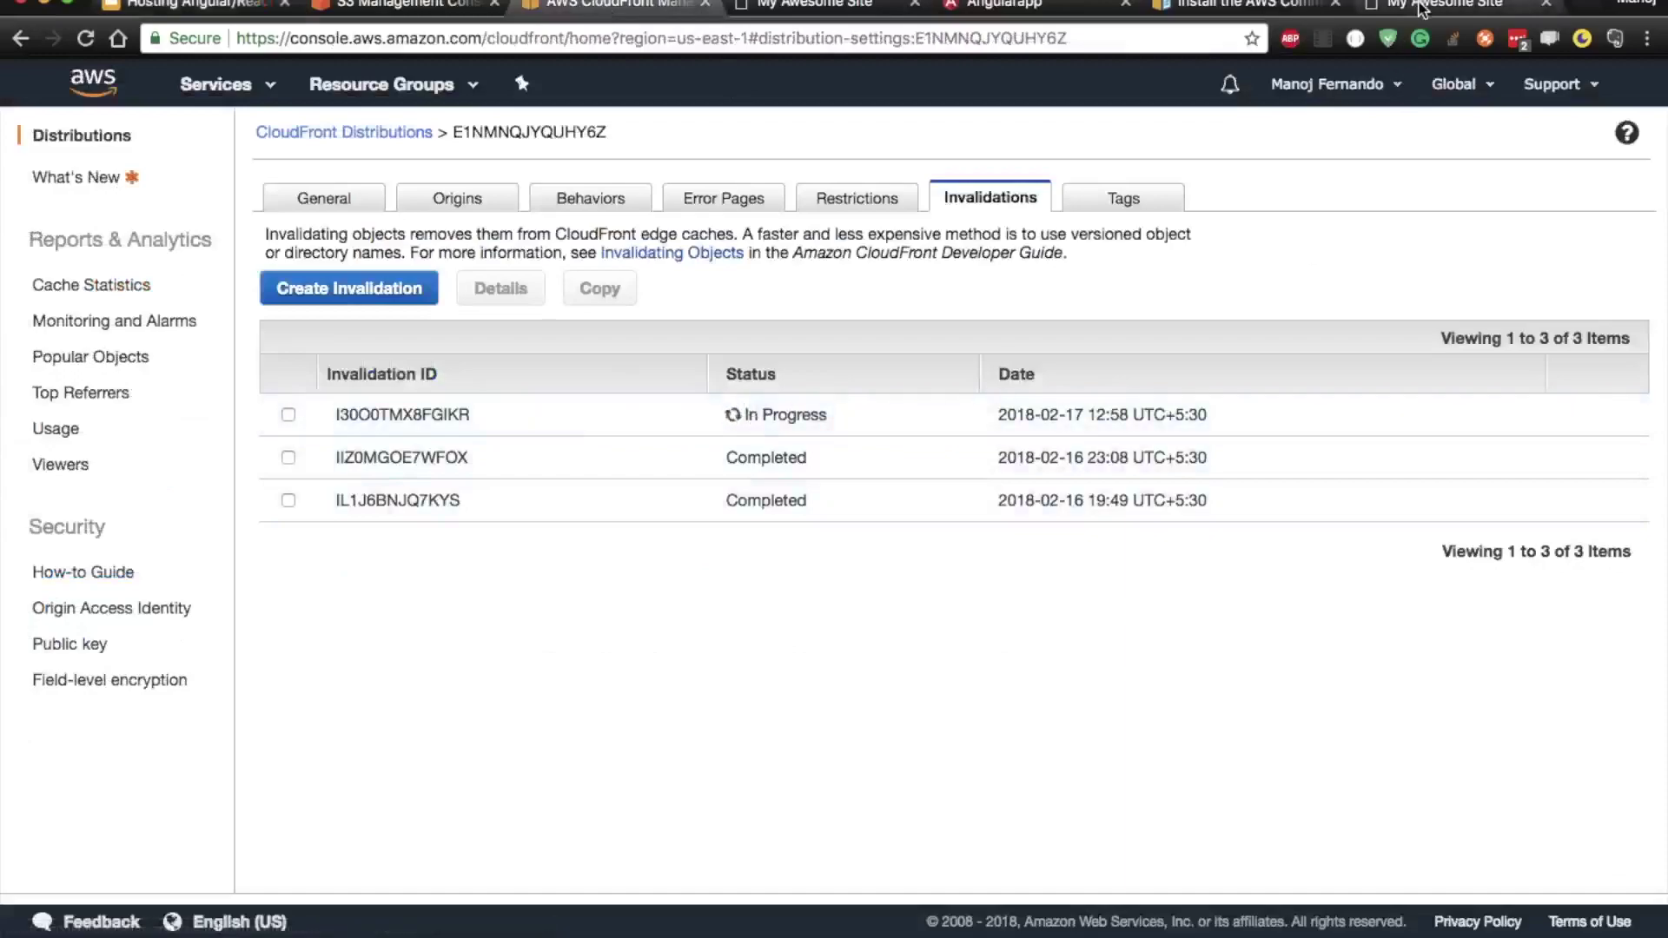
left_click(1382, 5)
left_click(441, 39)
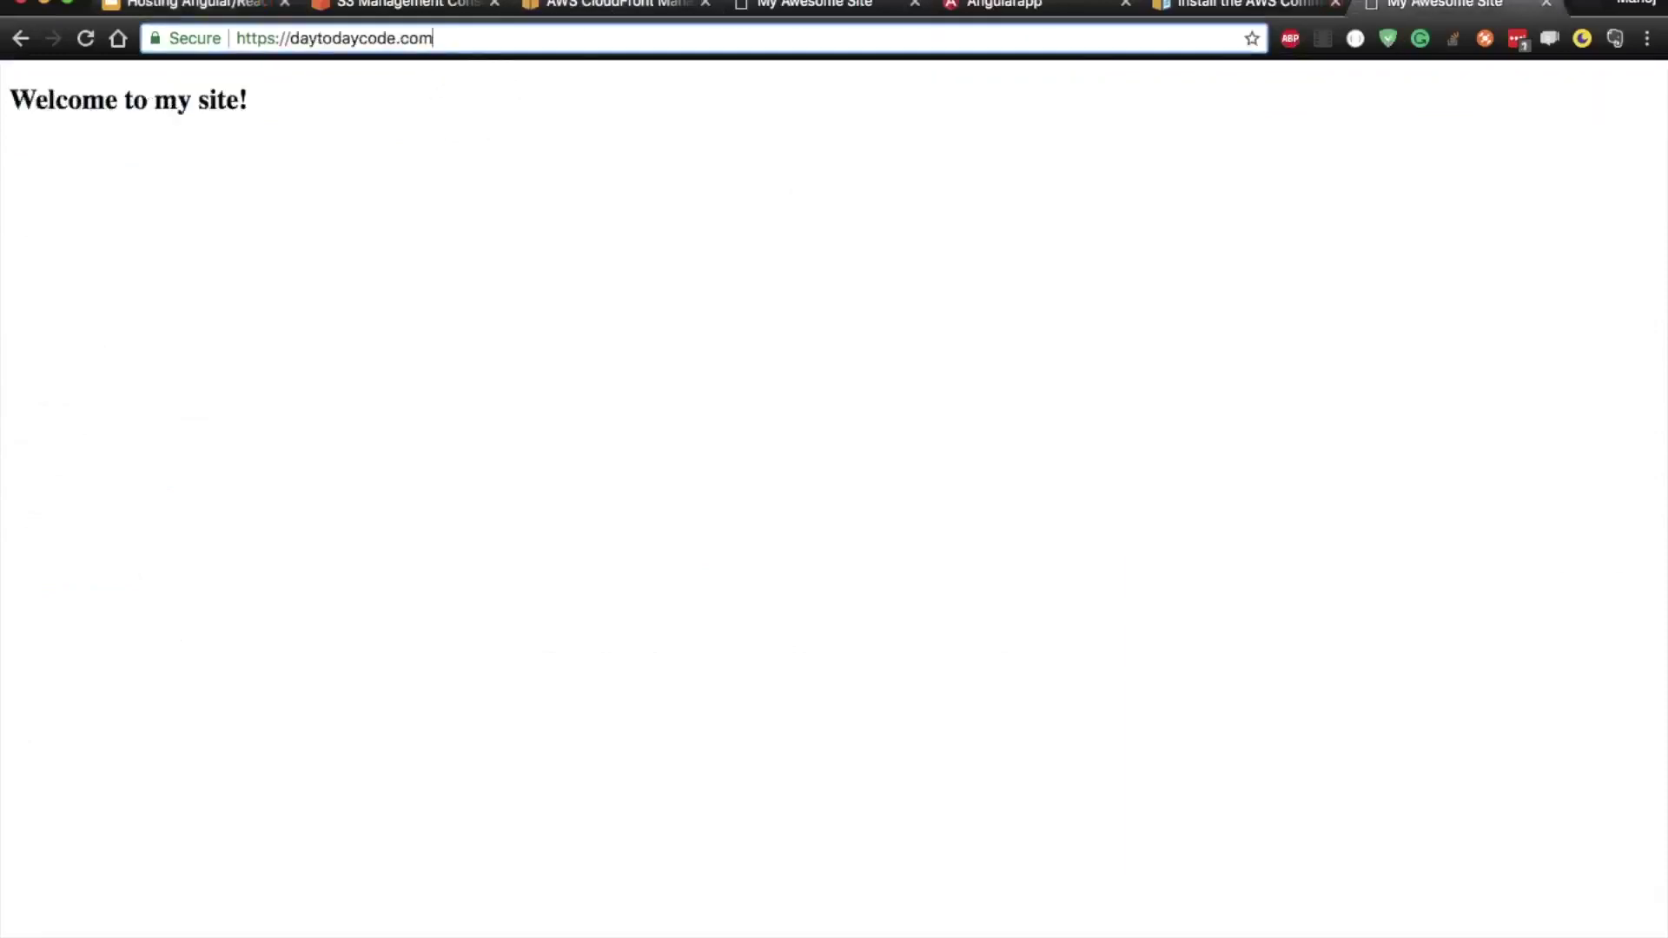
key("Return")
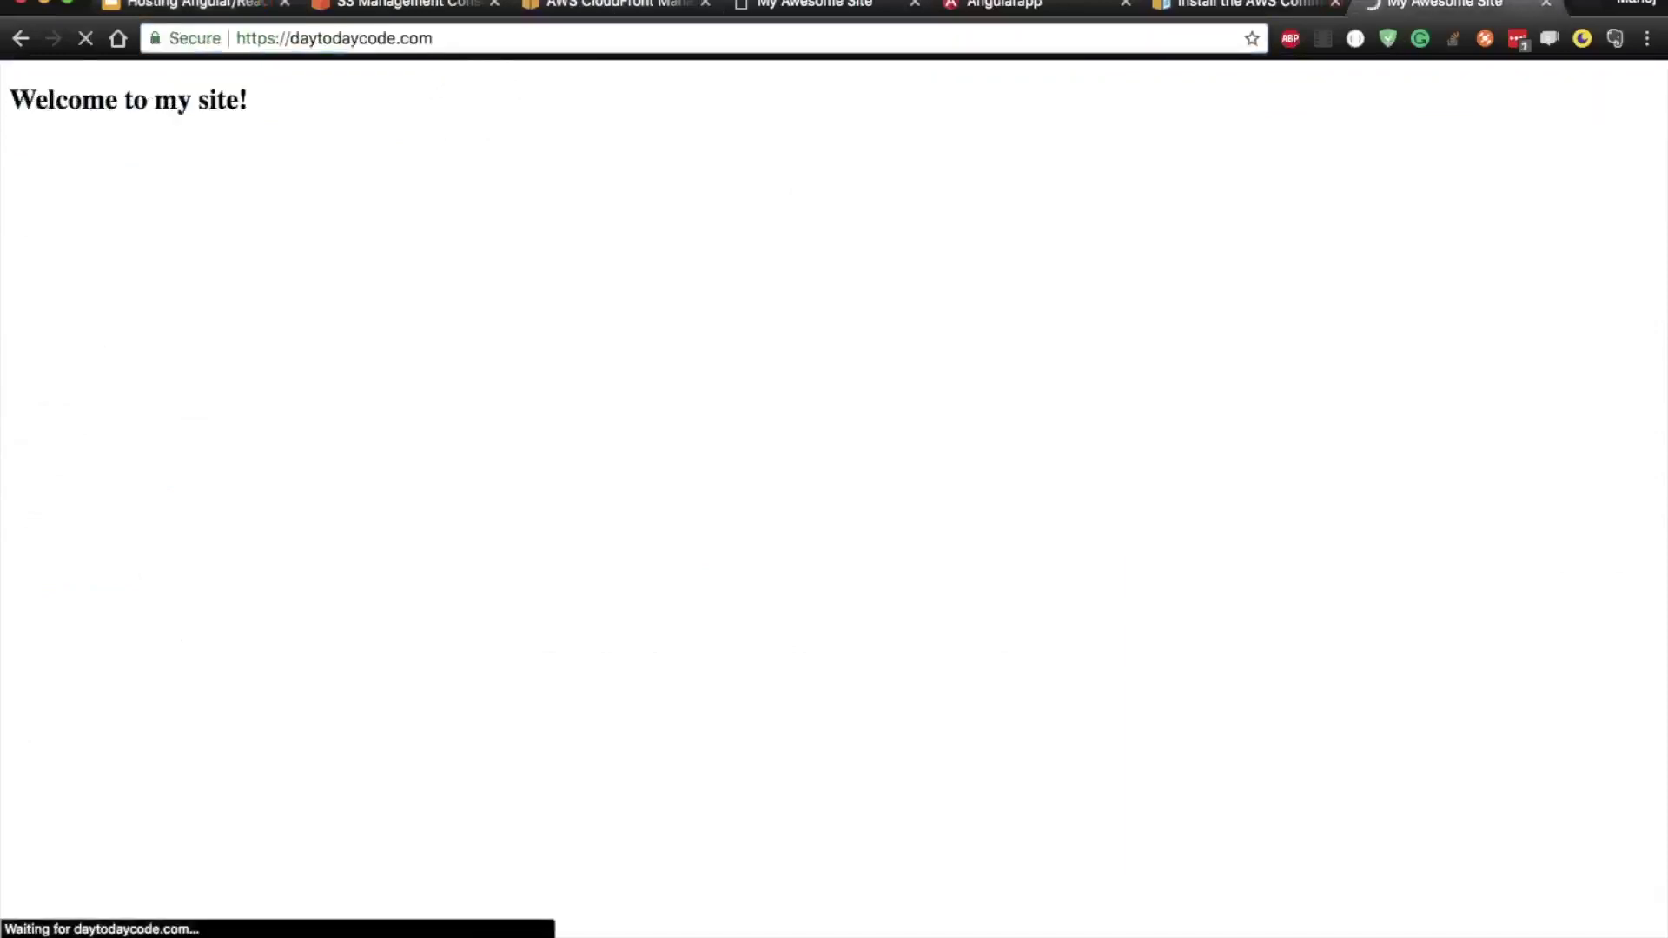
left_click(474, 45)
key("Return")
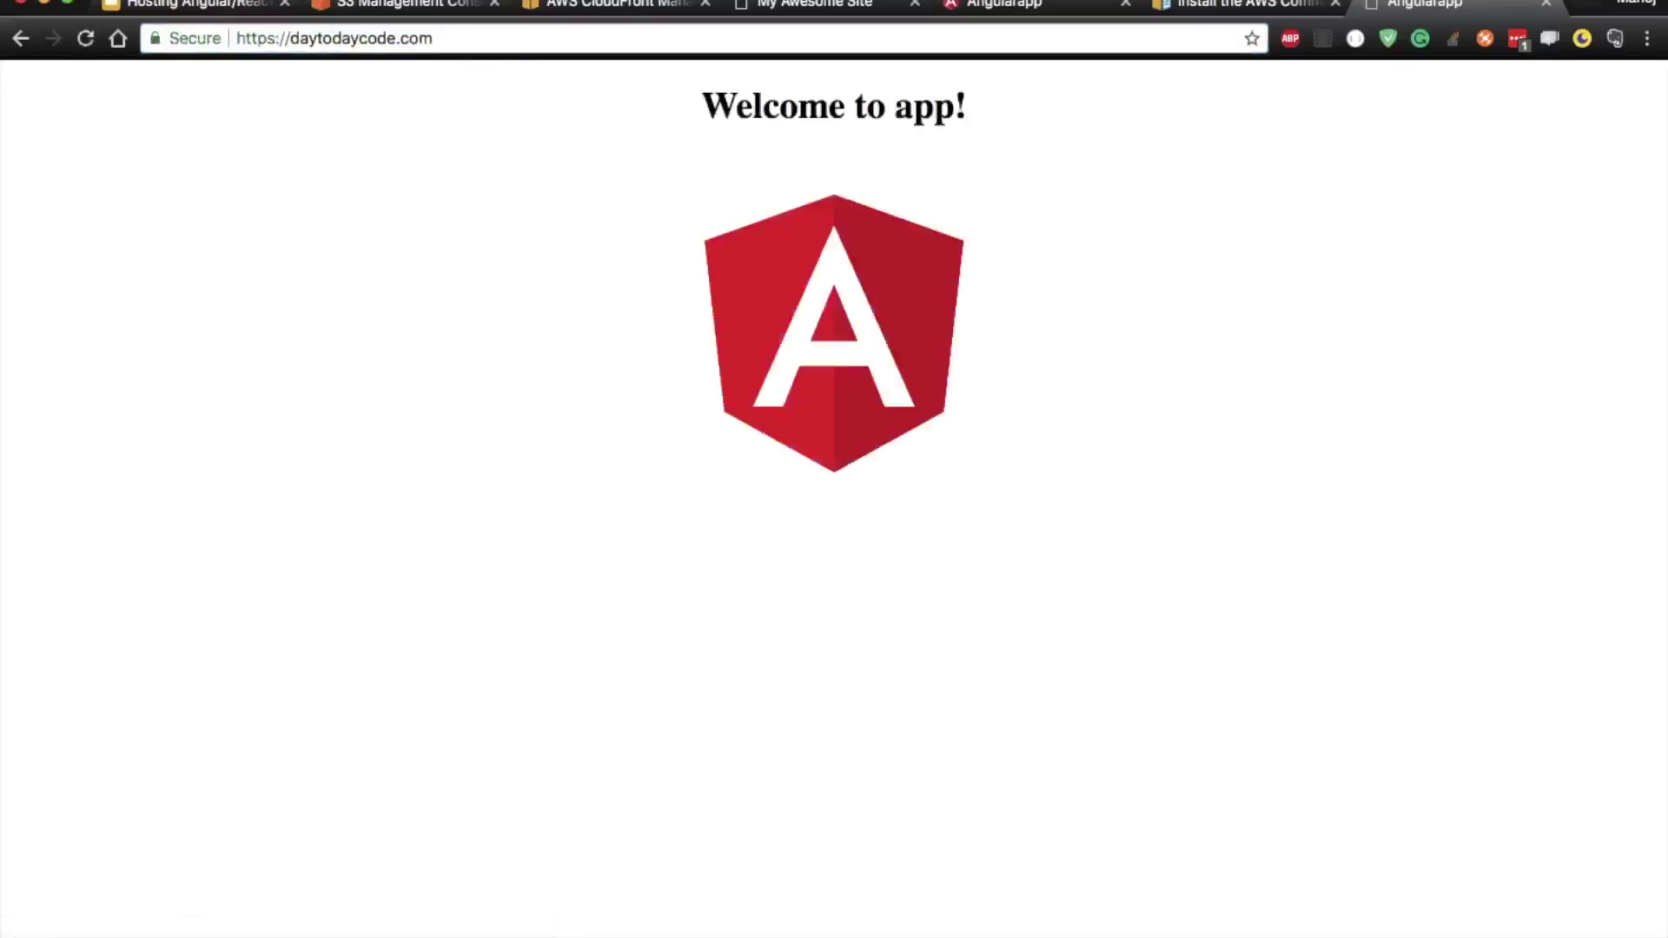
left_click(453, 43)
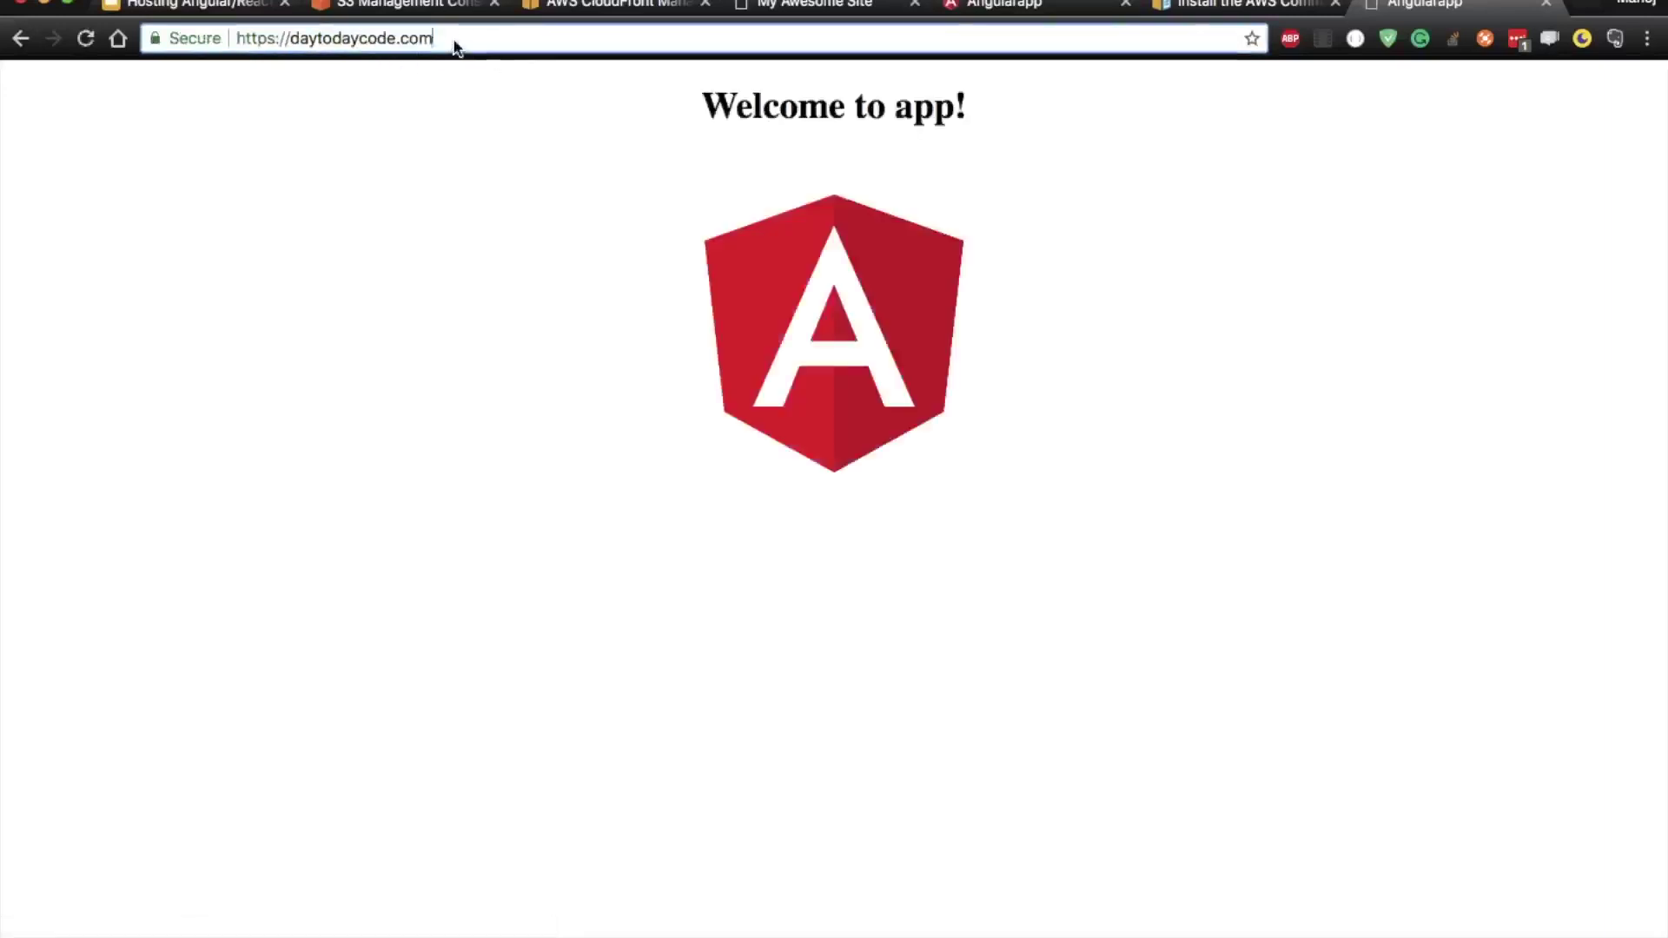
key("Return")
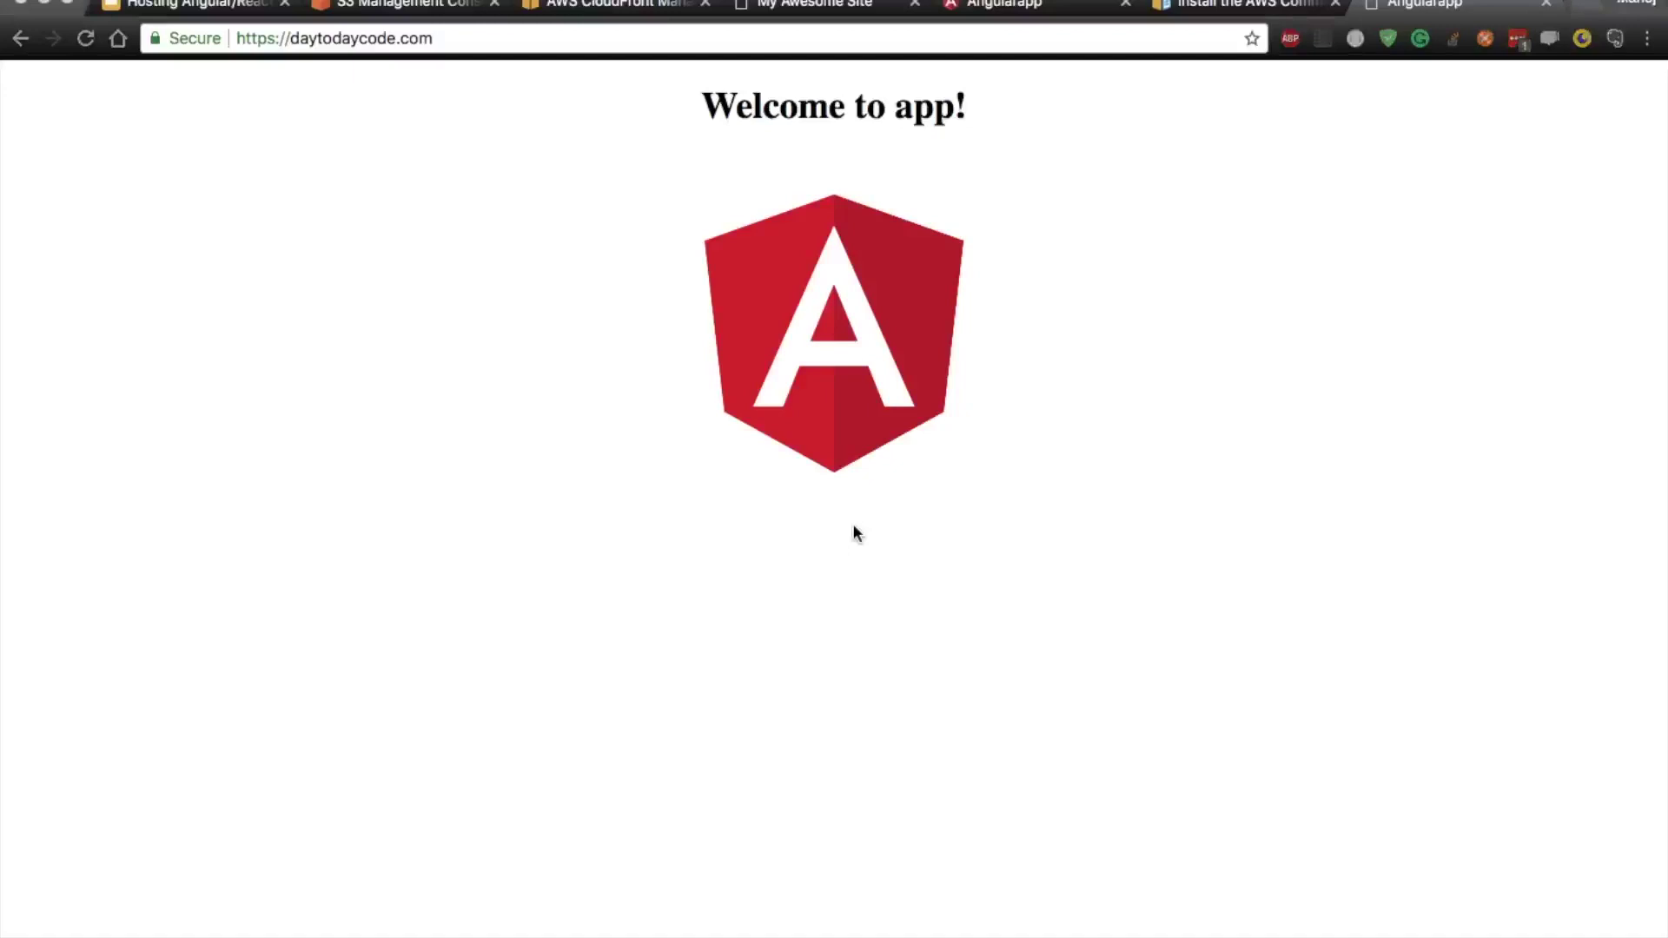
left_click(582, 11)
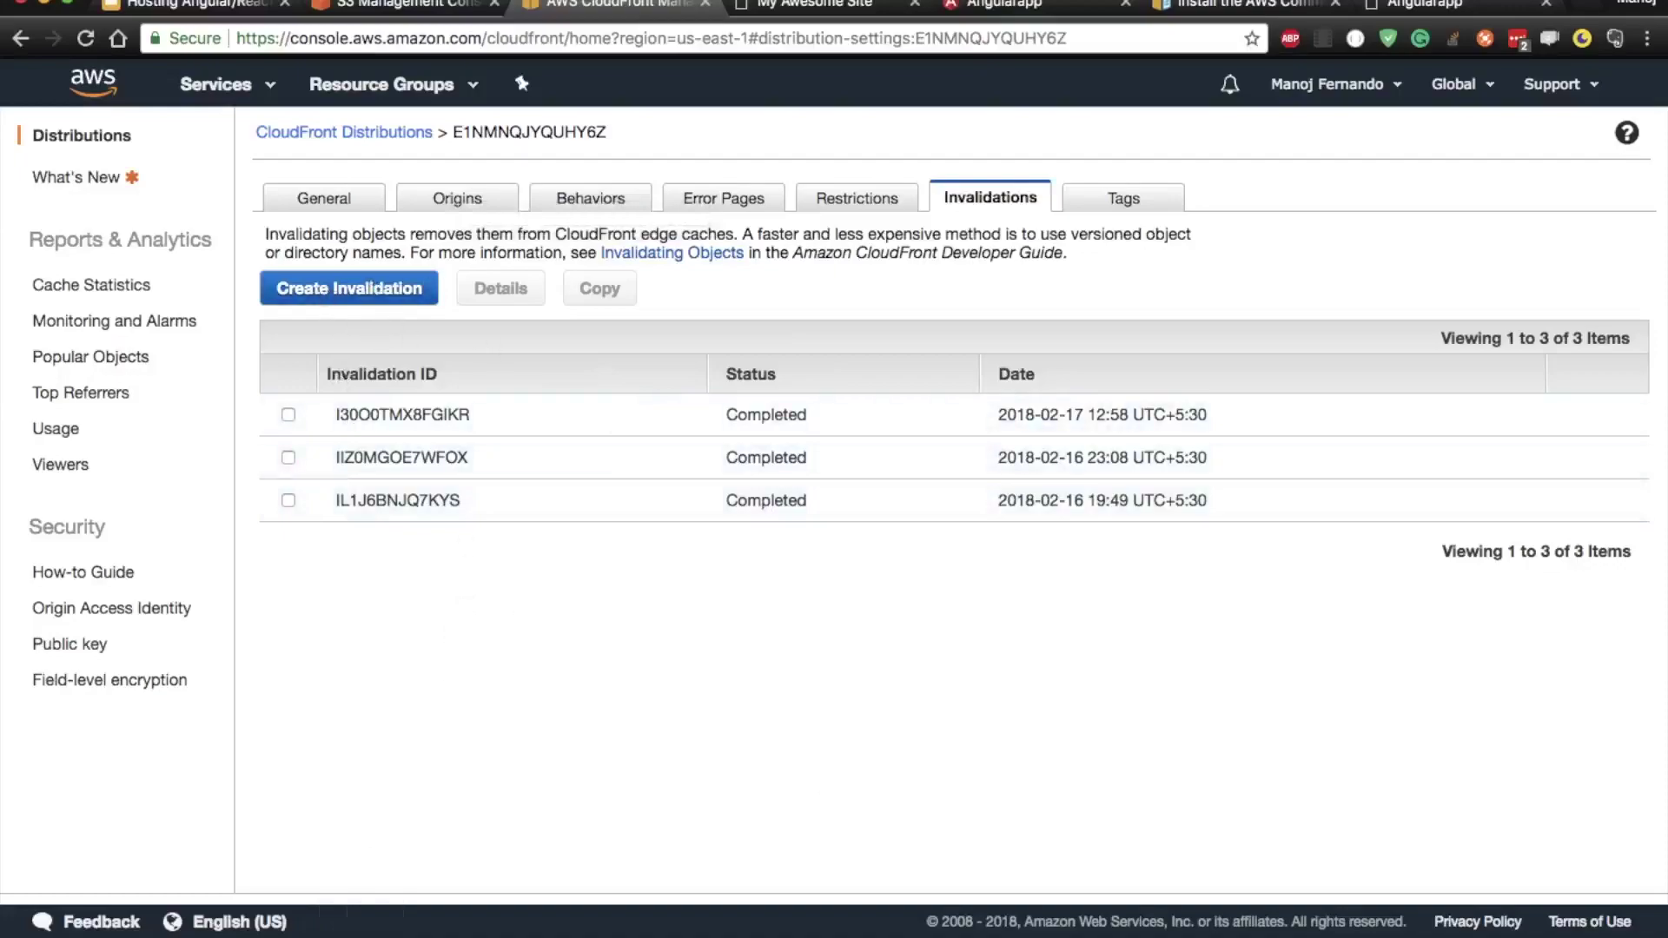
- Switch to Visual Studio Code, close the credz file, and shrink the terminal to enlarge the package.json editing area
left_click(888, 914)
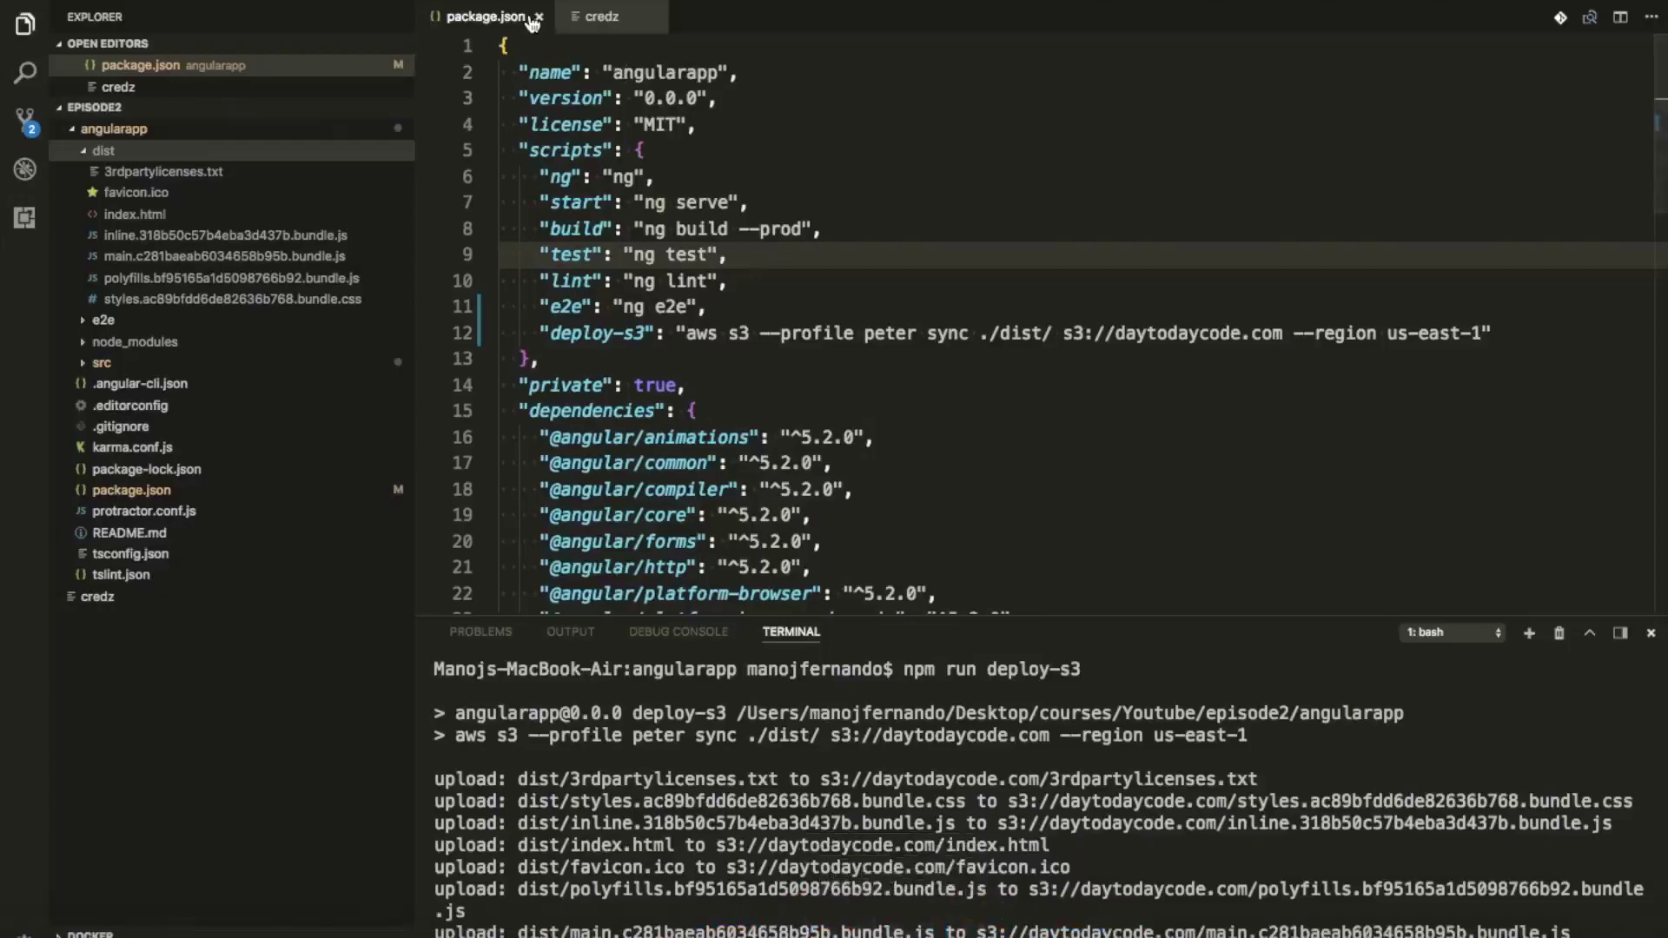
left_click(648, 22)
left_click(654, 18)
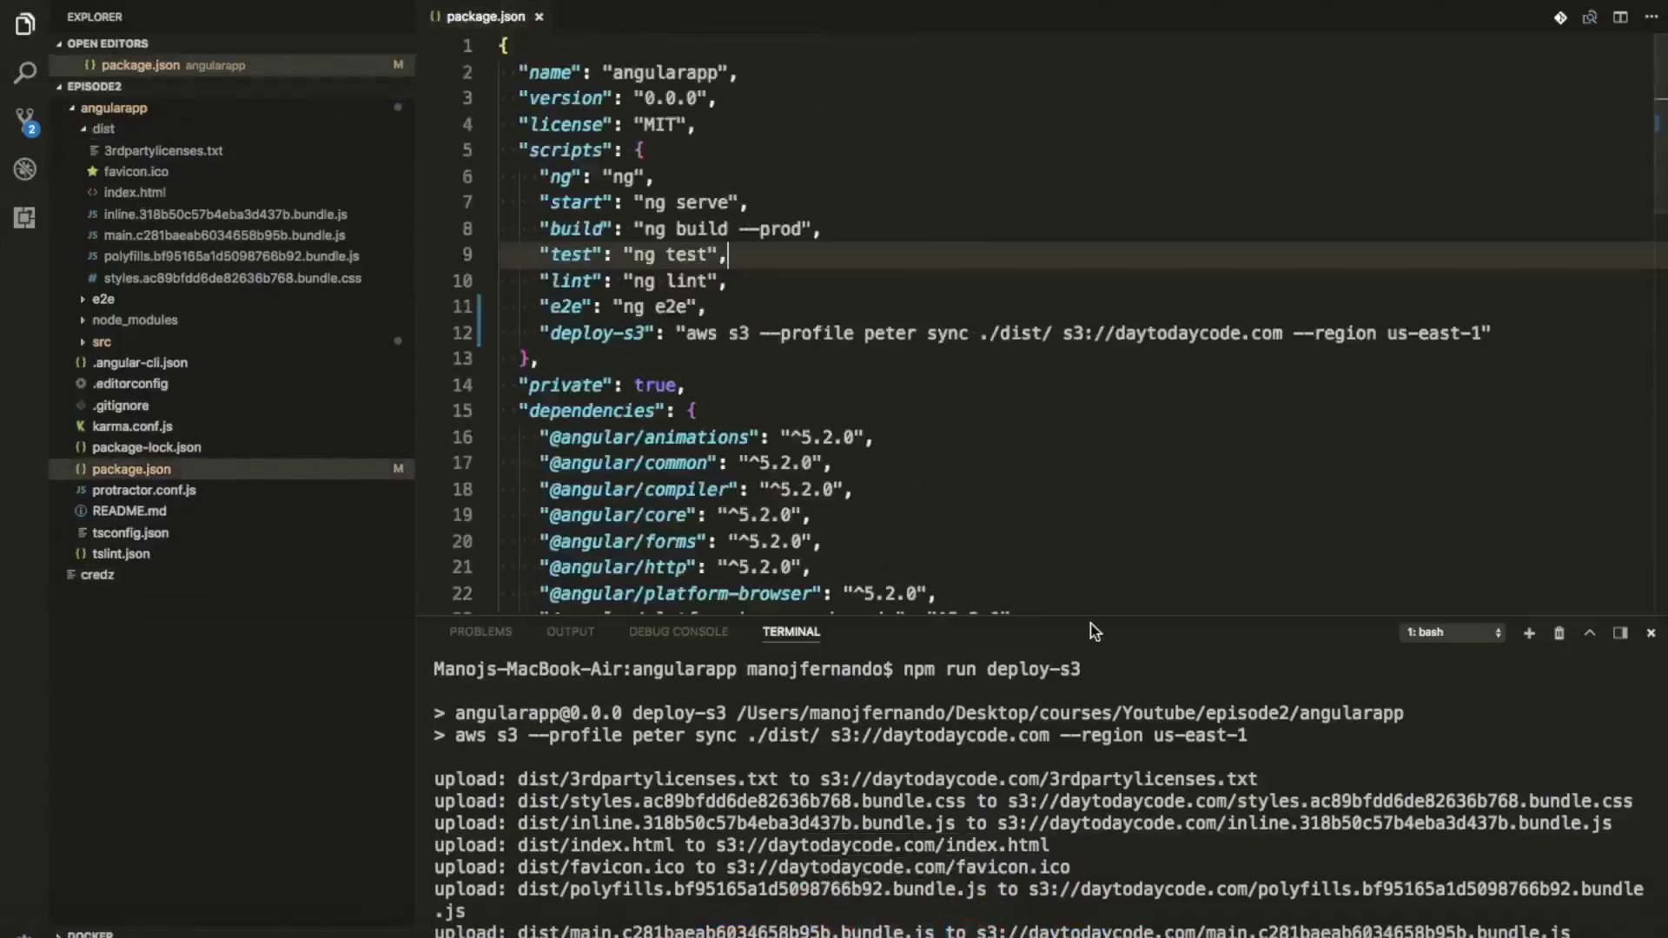
left_click_drag(1094, 619, 1102, 793)
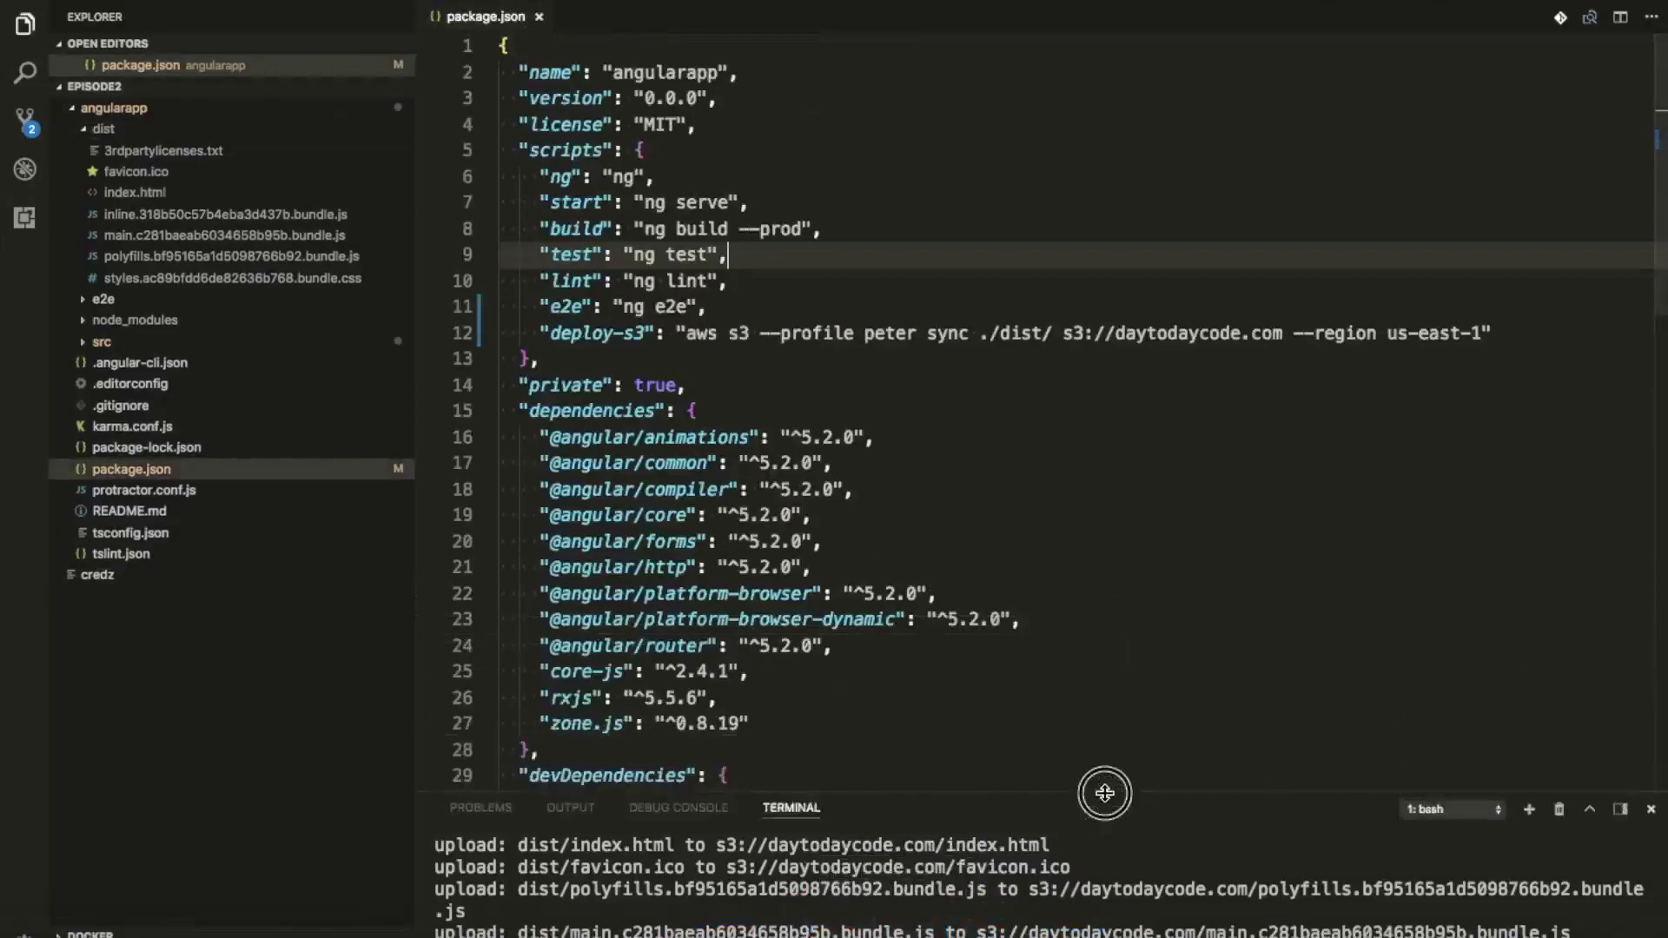
- Add a "cache-bust" script entry with an empty value after deploy-s3 in package.json
left_click(1514, 336)
type(",")
key("Return")
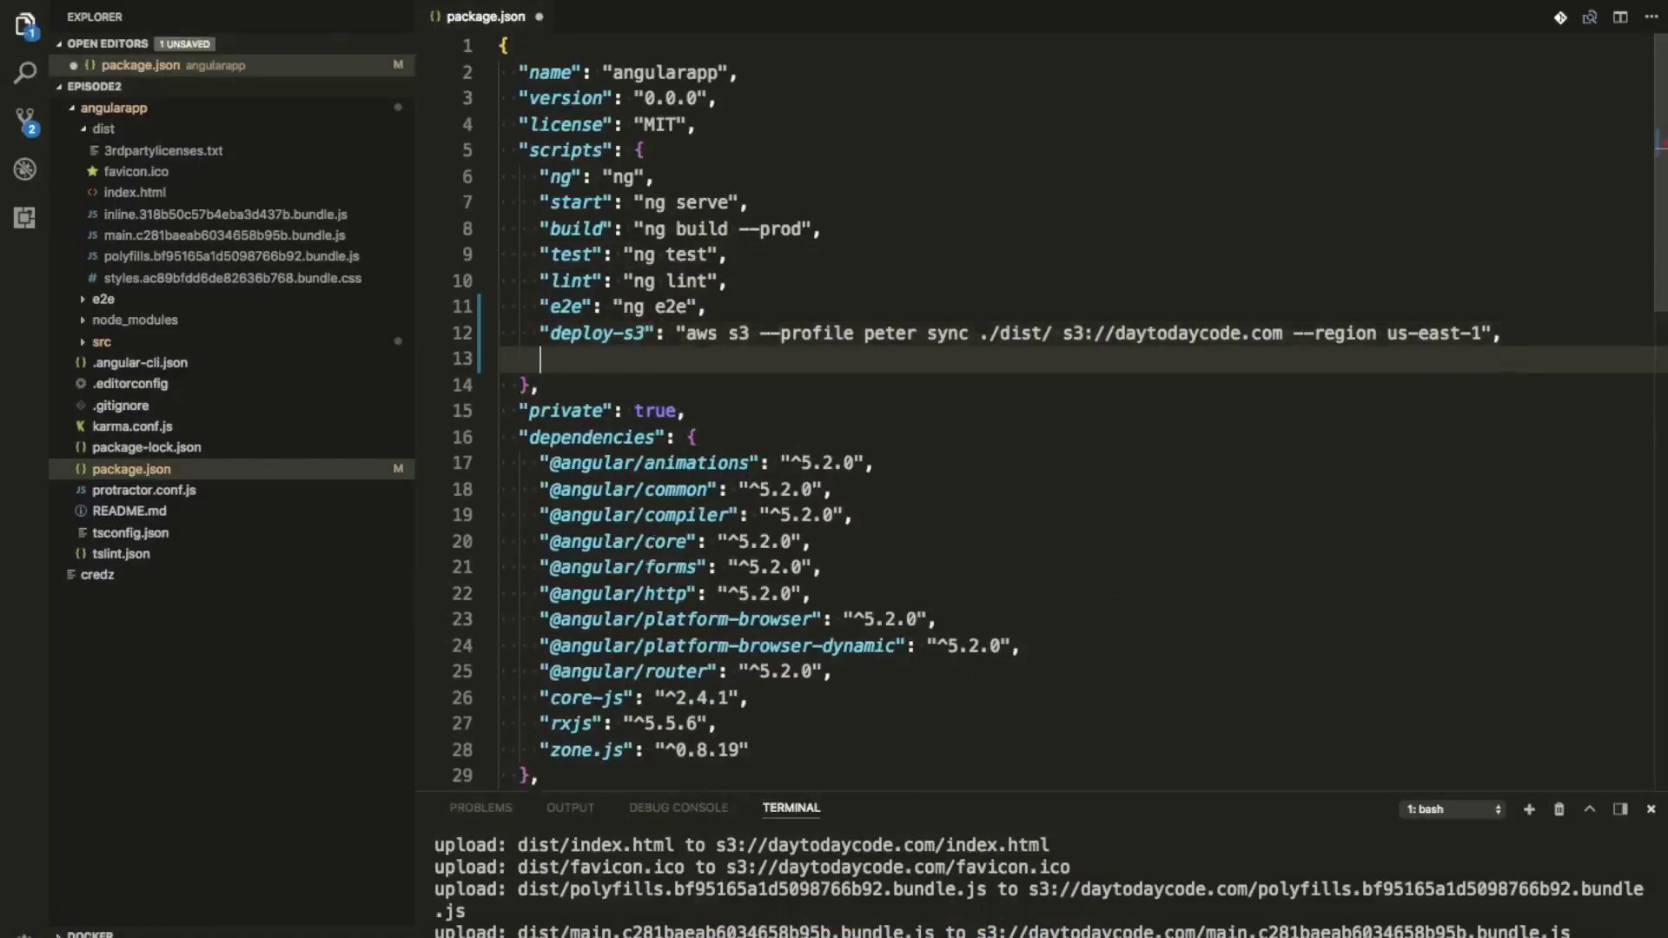
type("\"")
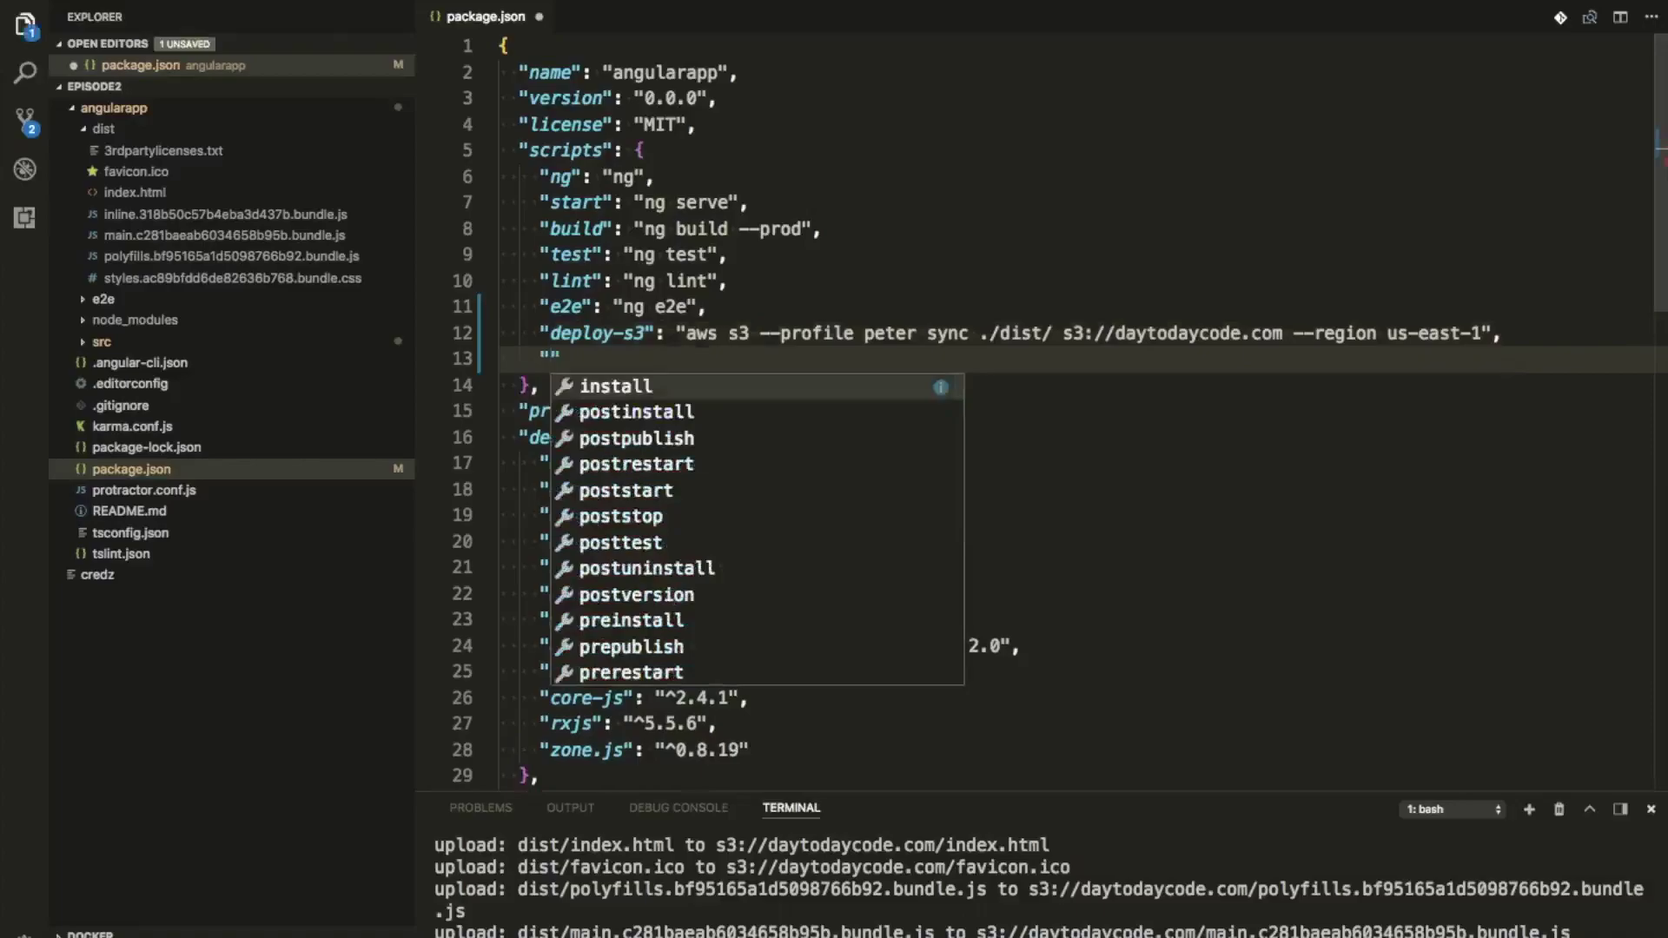
type("ca")
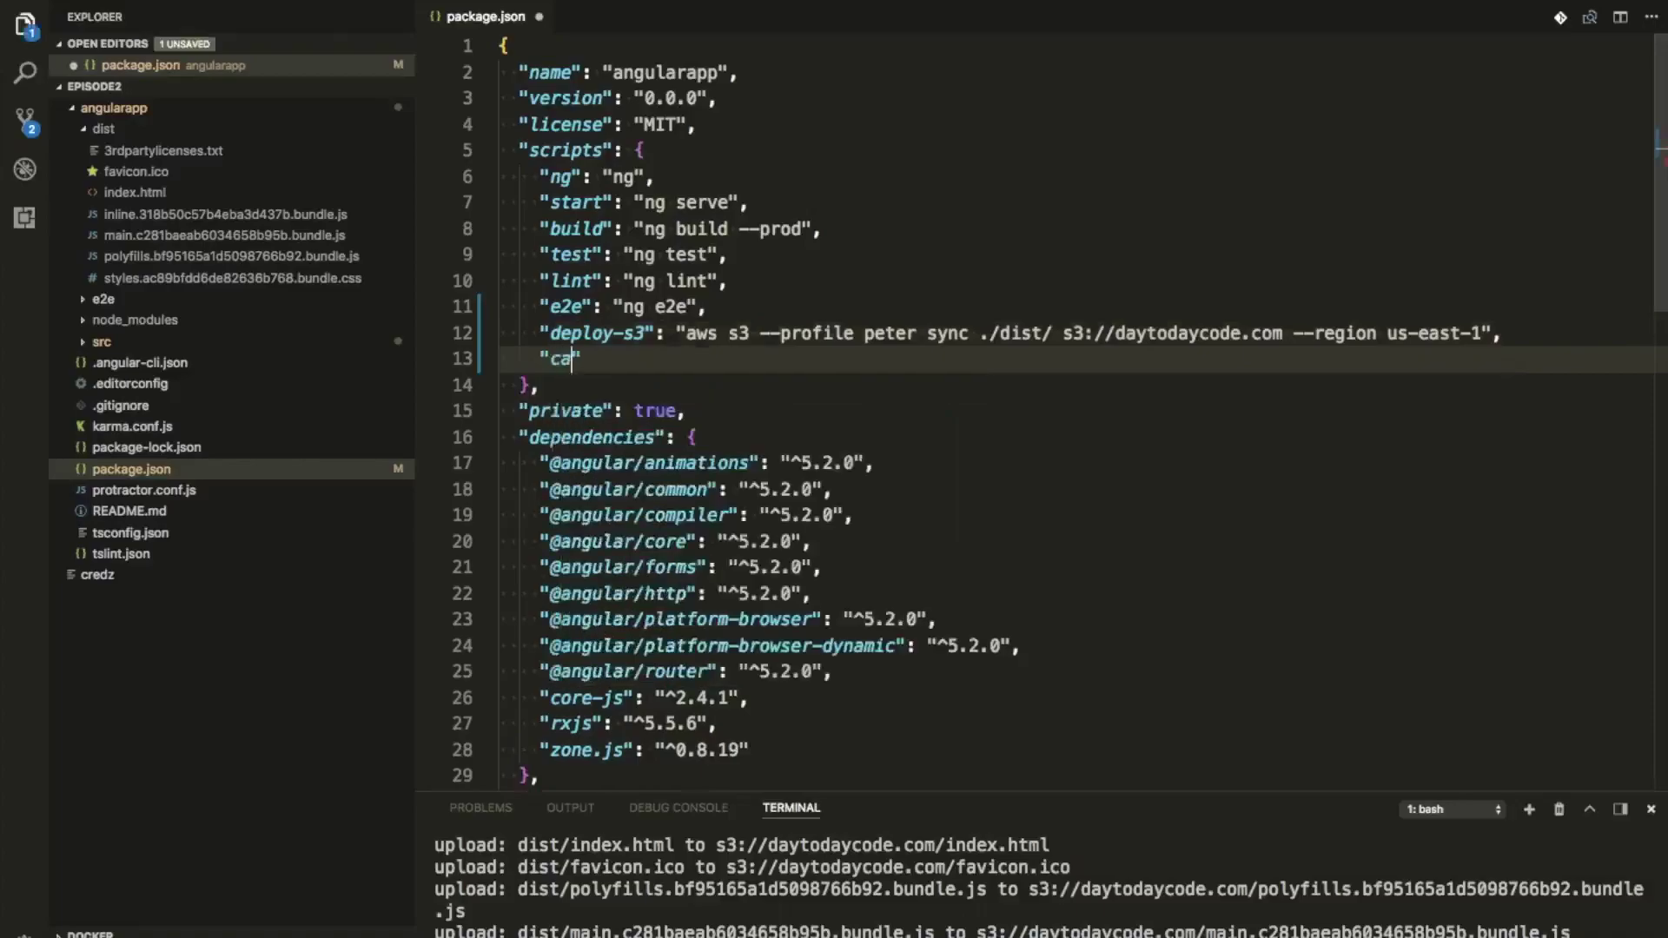
type("che-bust\": \"")
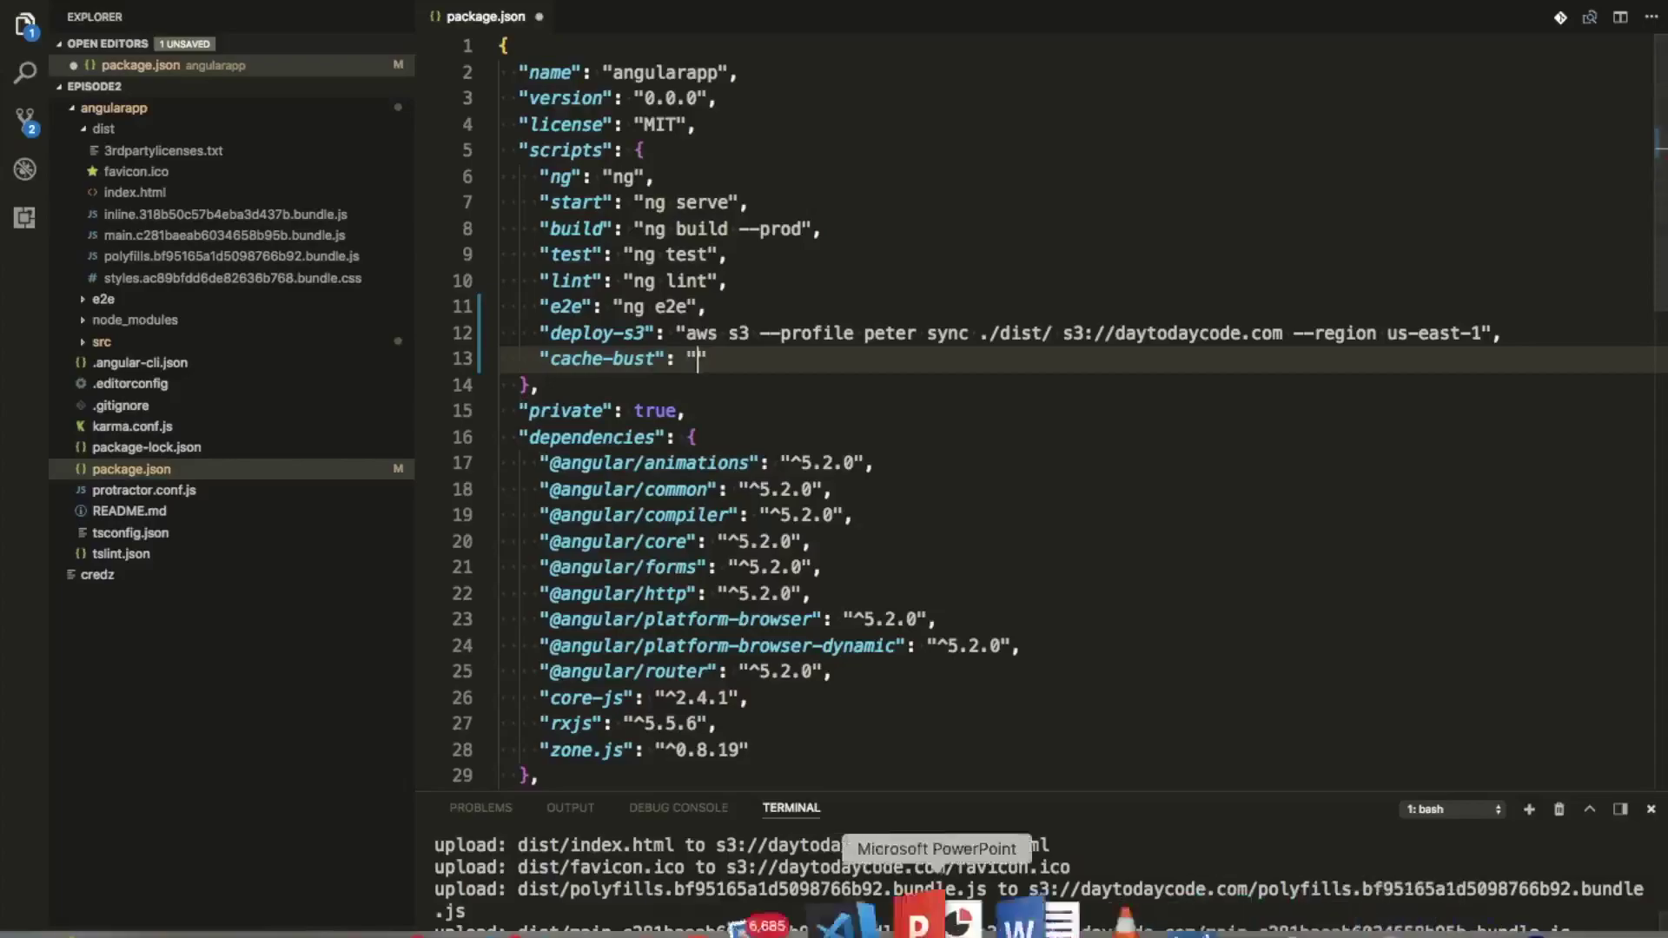
- Copy the aws cloudfront create-invalidation command from the presentation's "Invalidating Cloudfront Cache" section and paste it as the cache-bust script's value in package.json
left_click(705, 869)
left_click(191, 5)
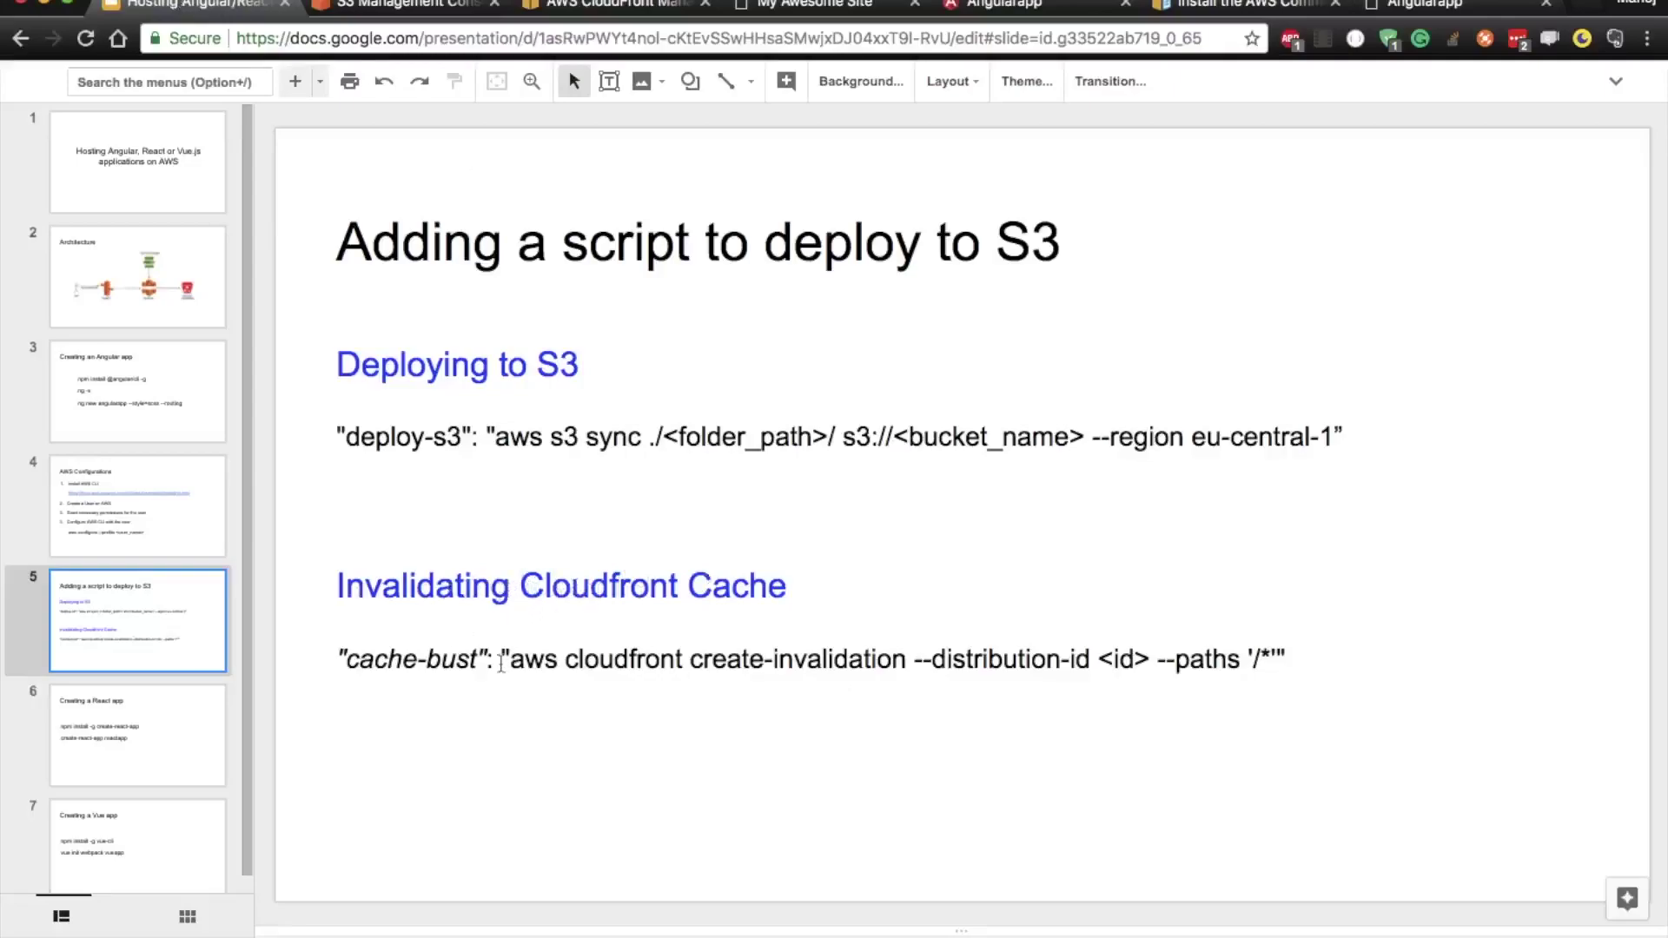
left_click_drag(501, 659, 1285, 665)
key("super+c")
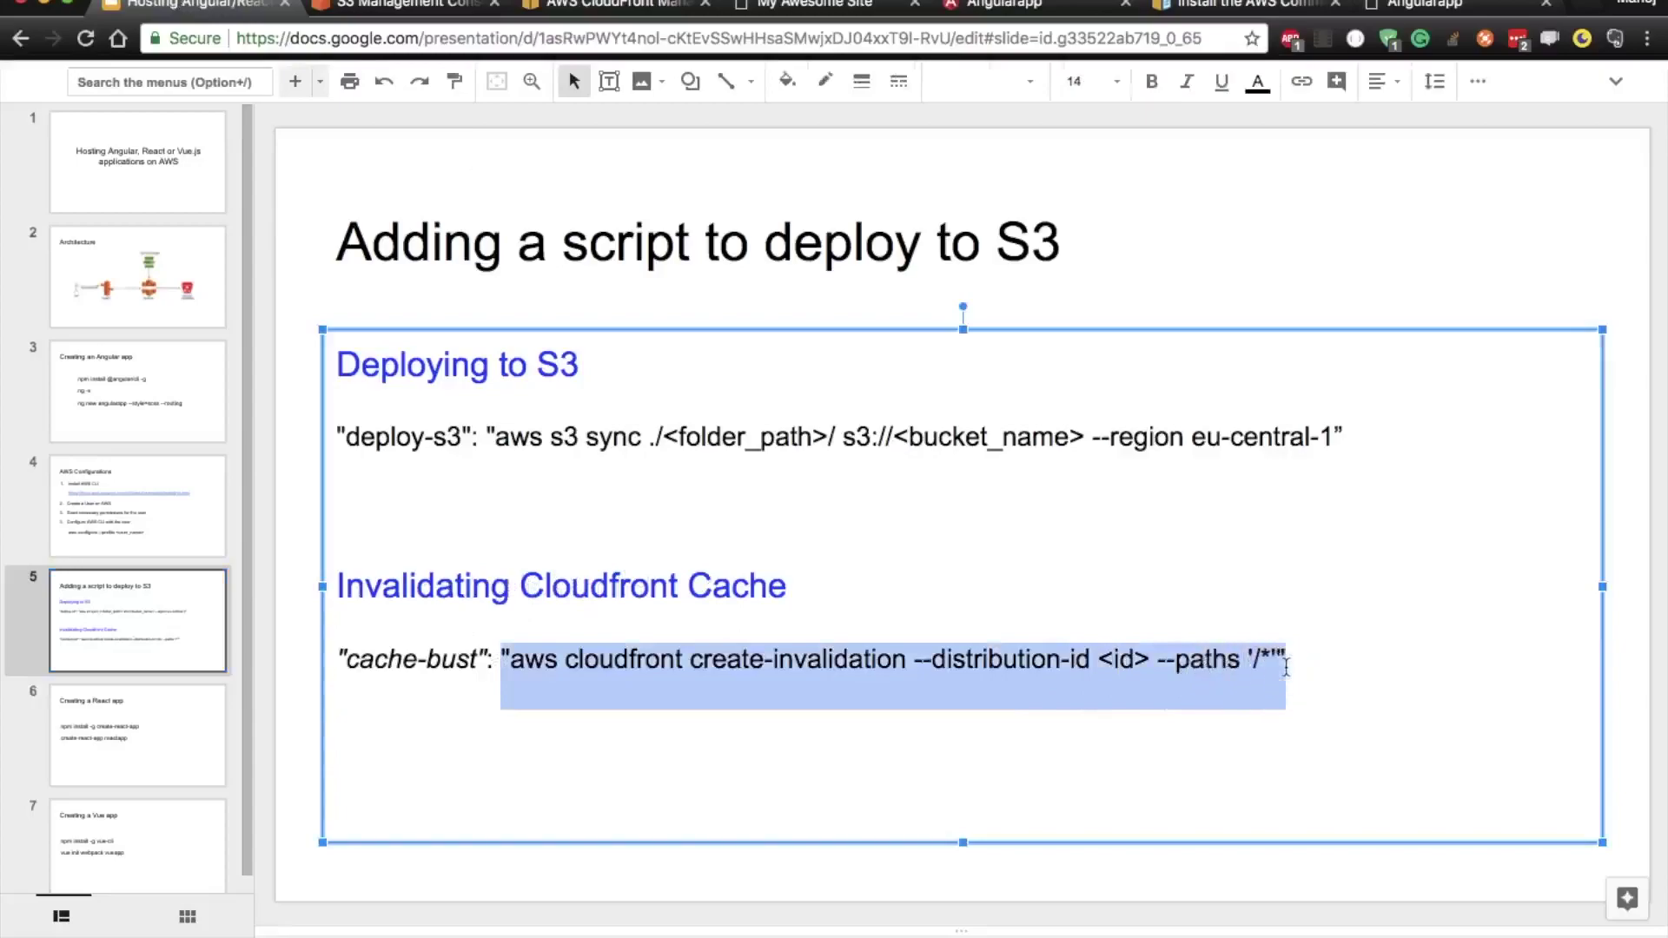
key("super+Tab")
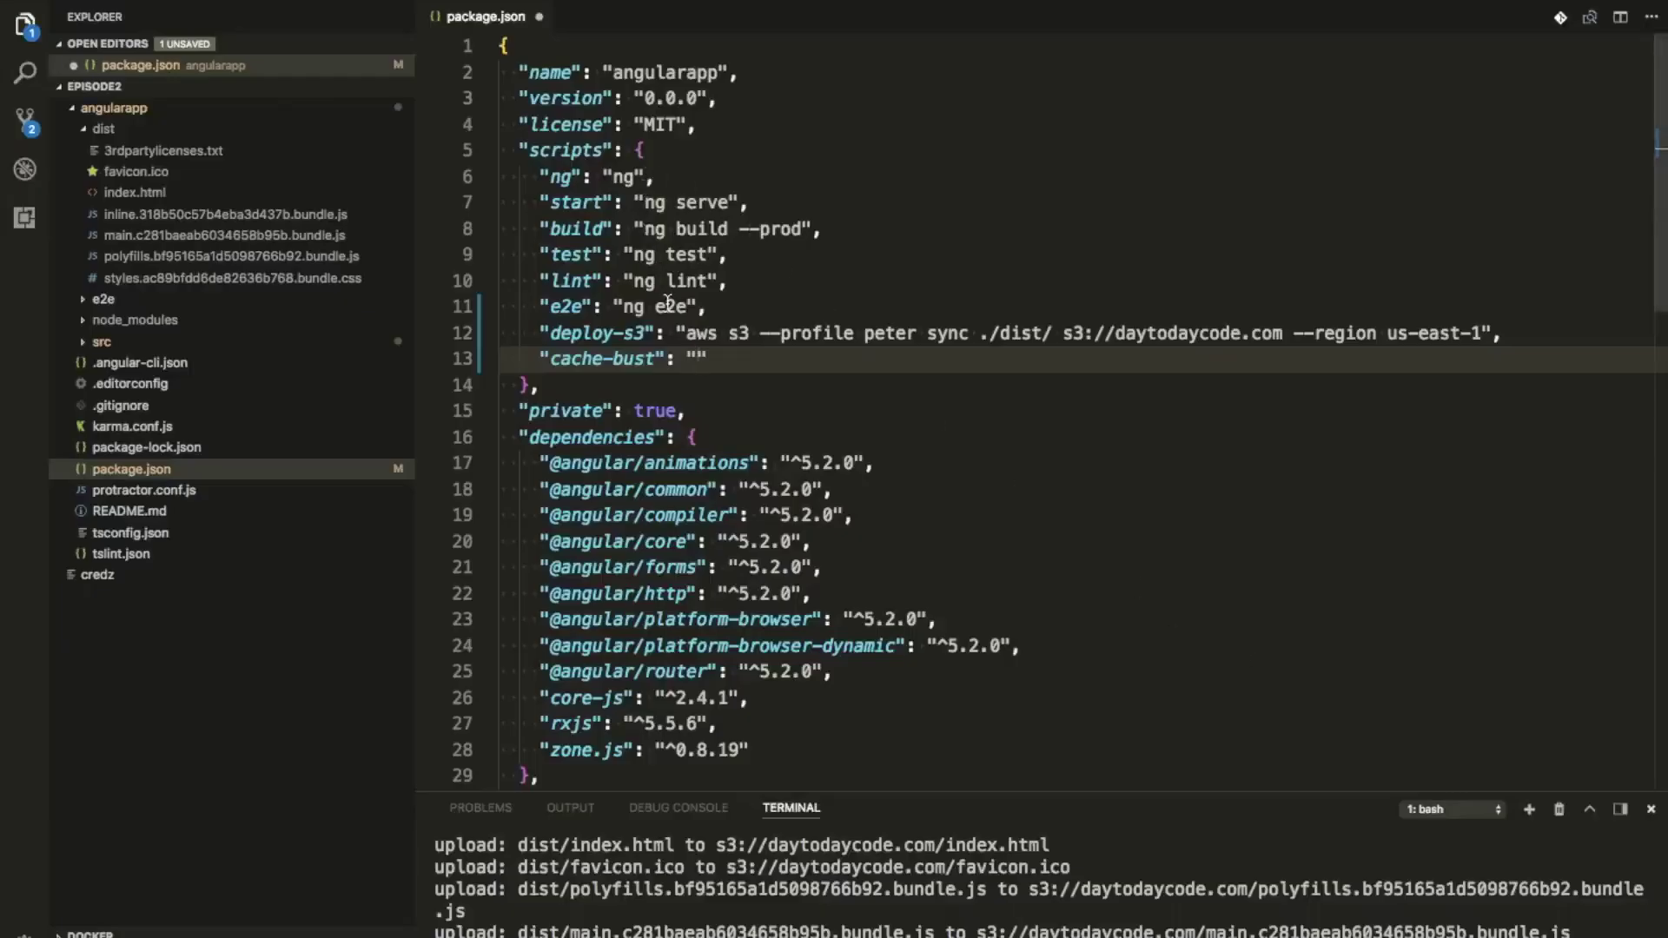
key("super+v")
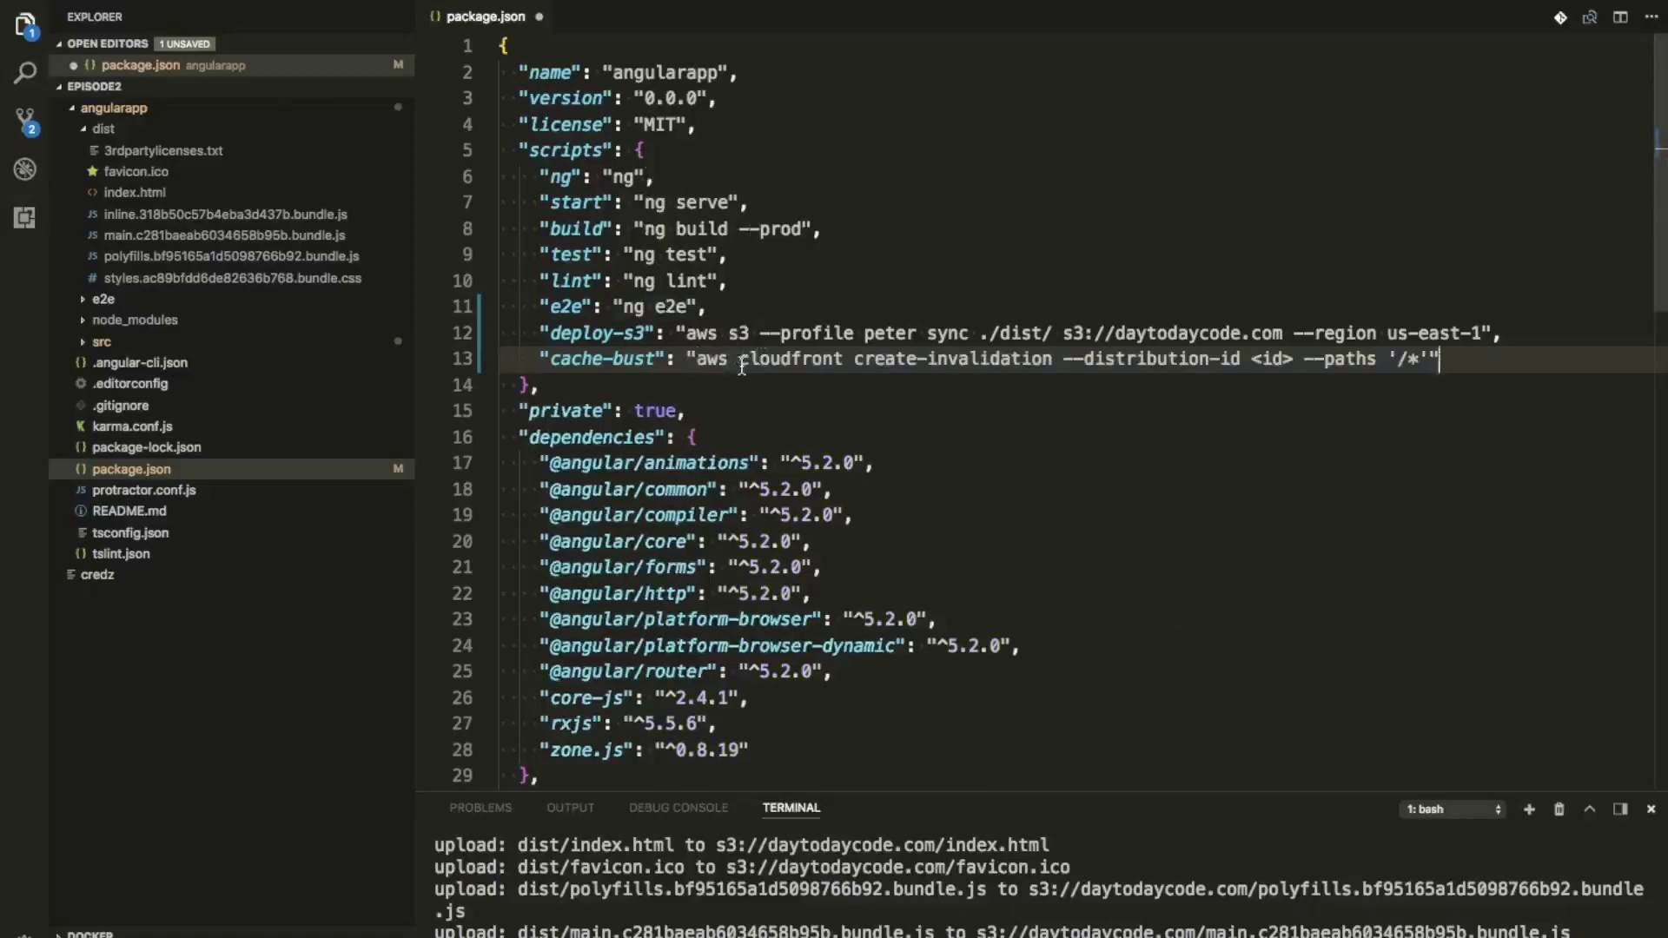
double_click(714, 365)
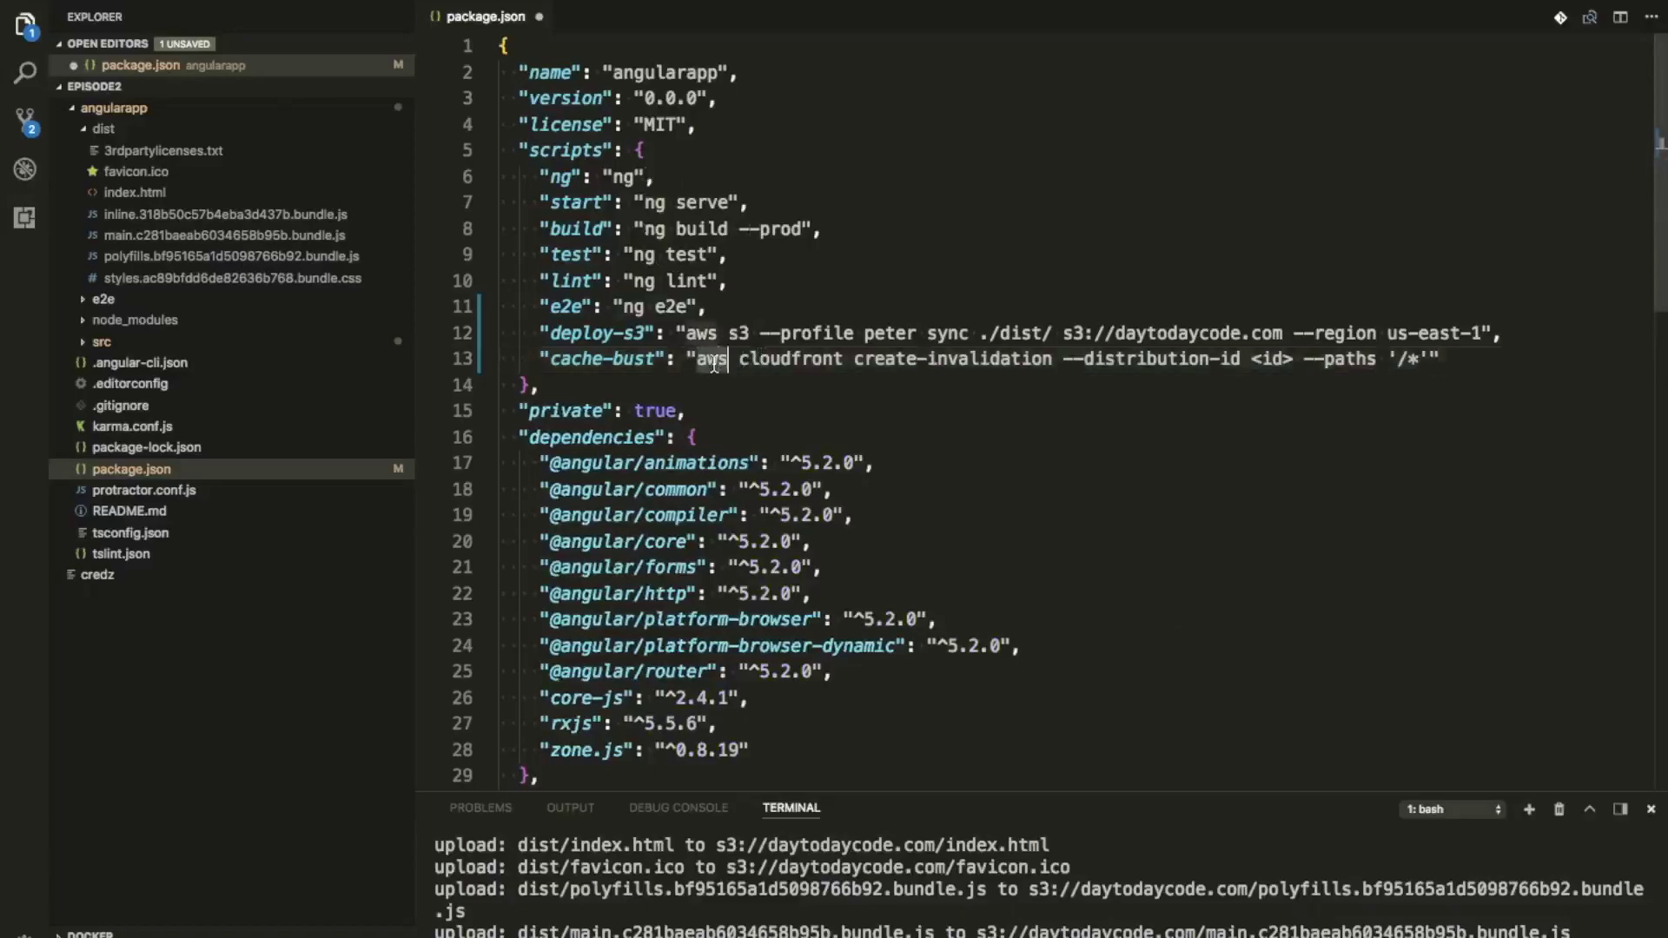
double_click(789, 363)
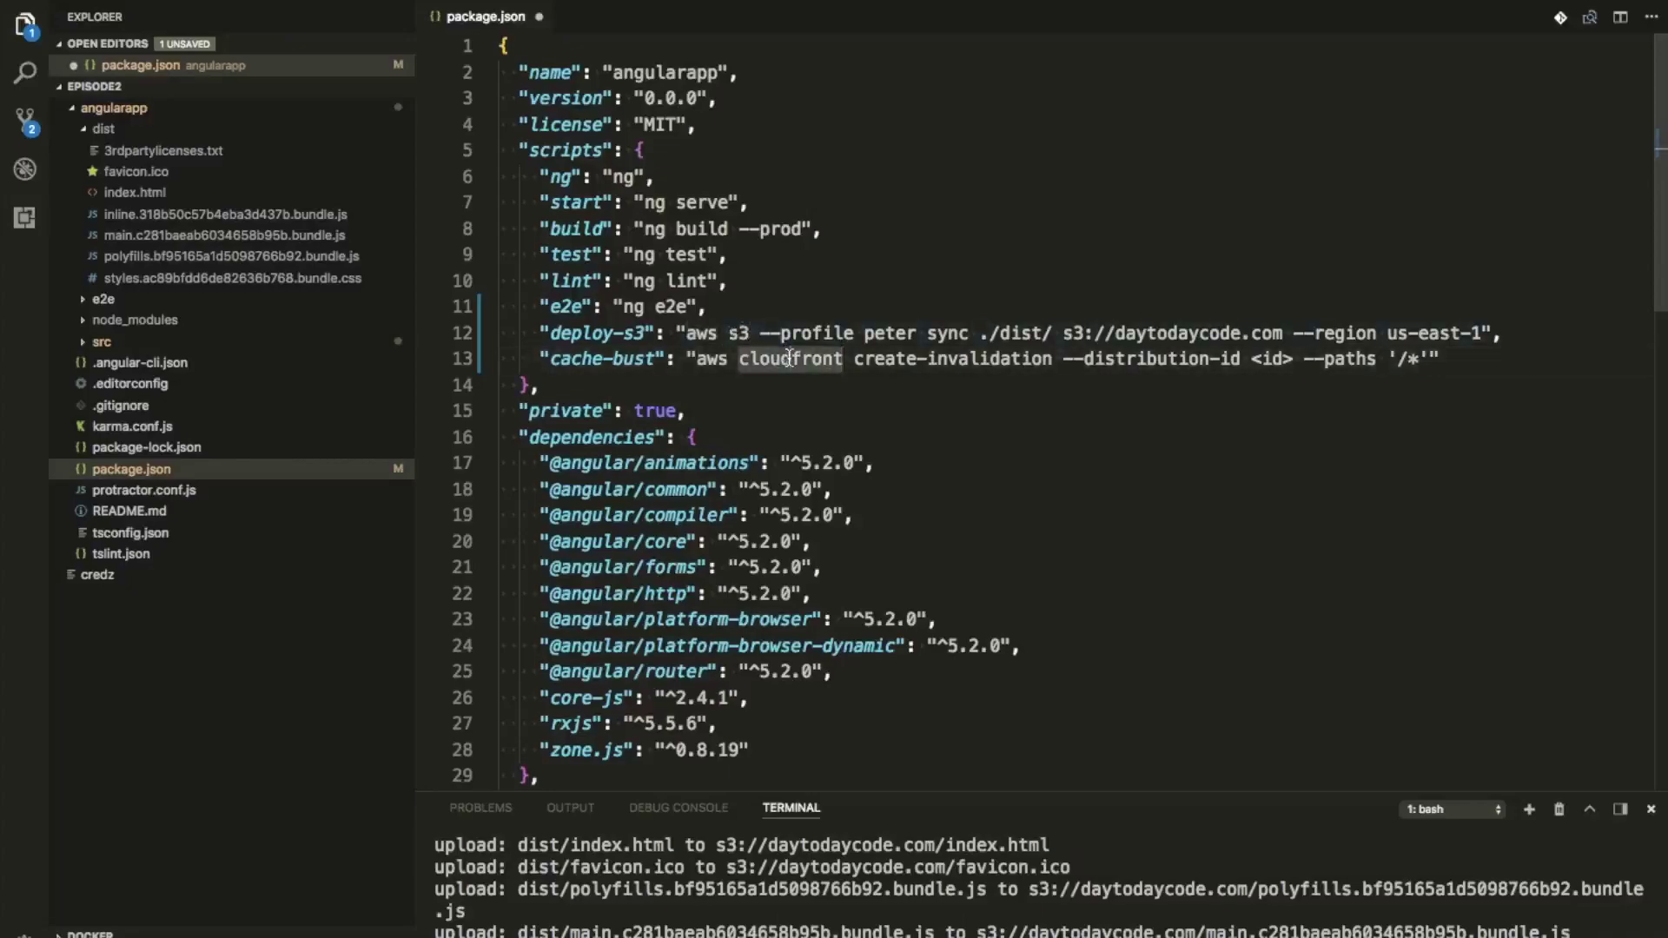
left_click(969, 365)
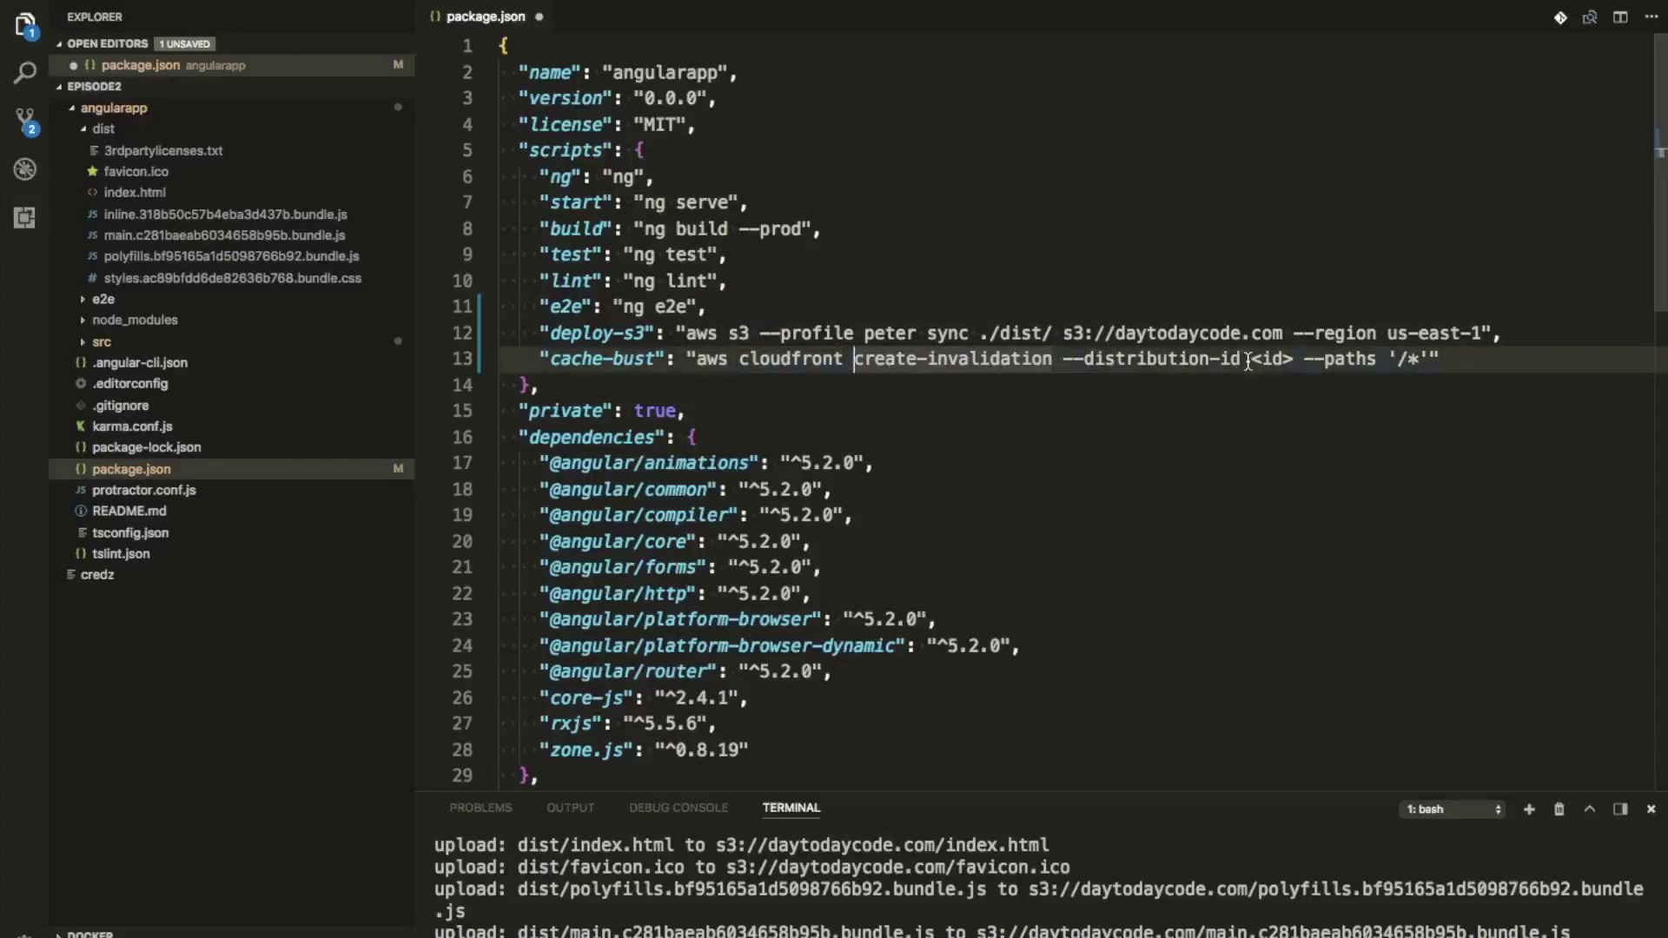
- For the script's <id> placeholder, copy the Distribution ID from the daytodaycode.com distribution's general details in the CloudFront console
left_click(1292, 358)
left_click_drag(1292, 358, 1255, 359)
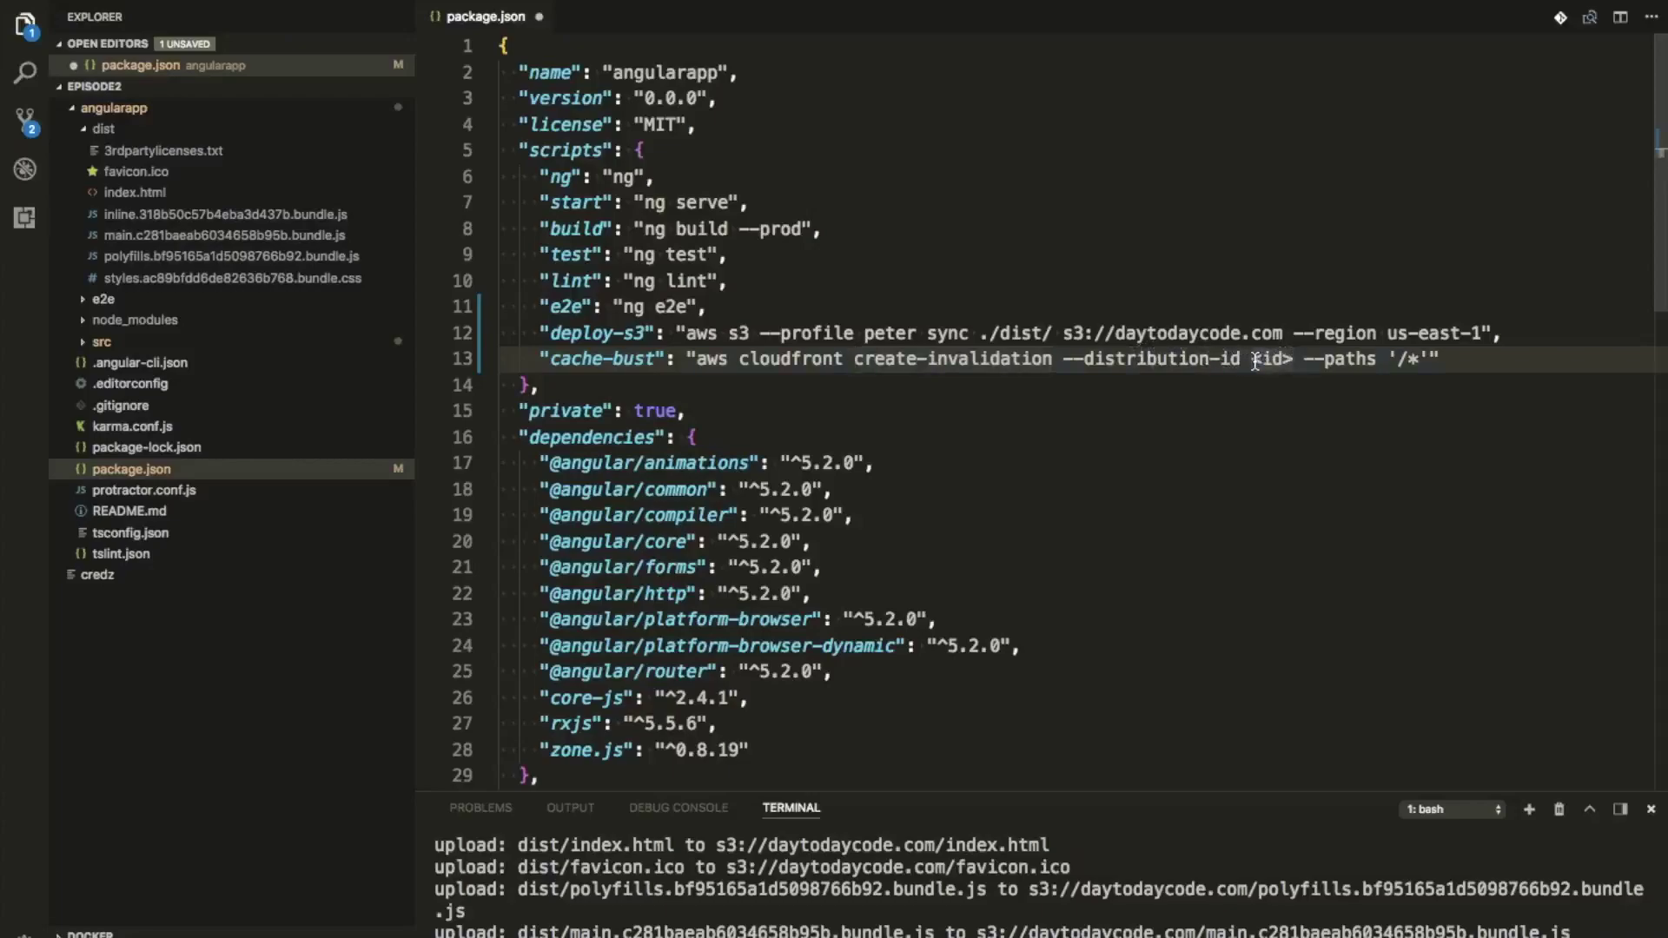
key("super+Tab")
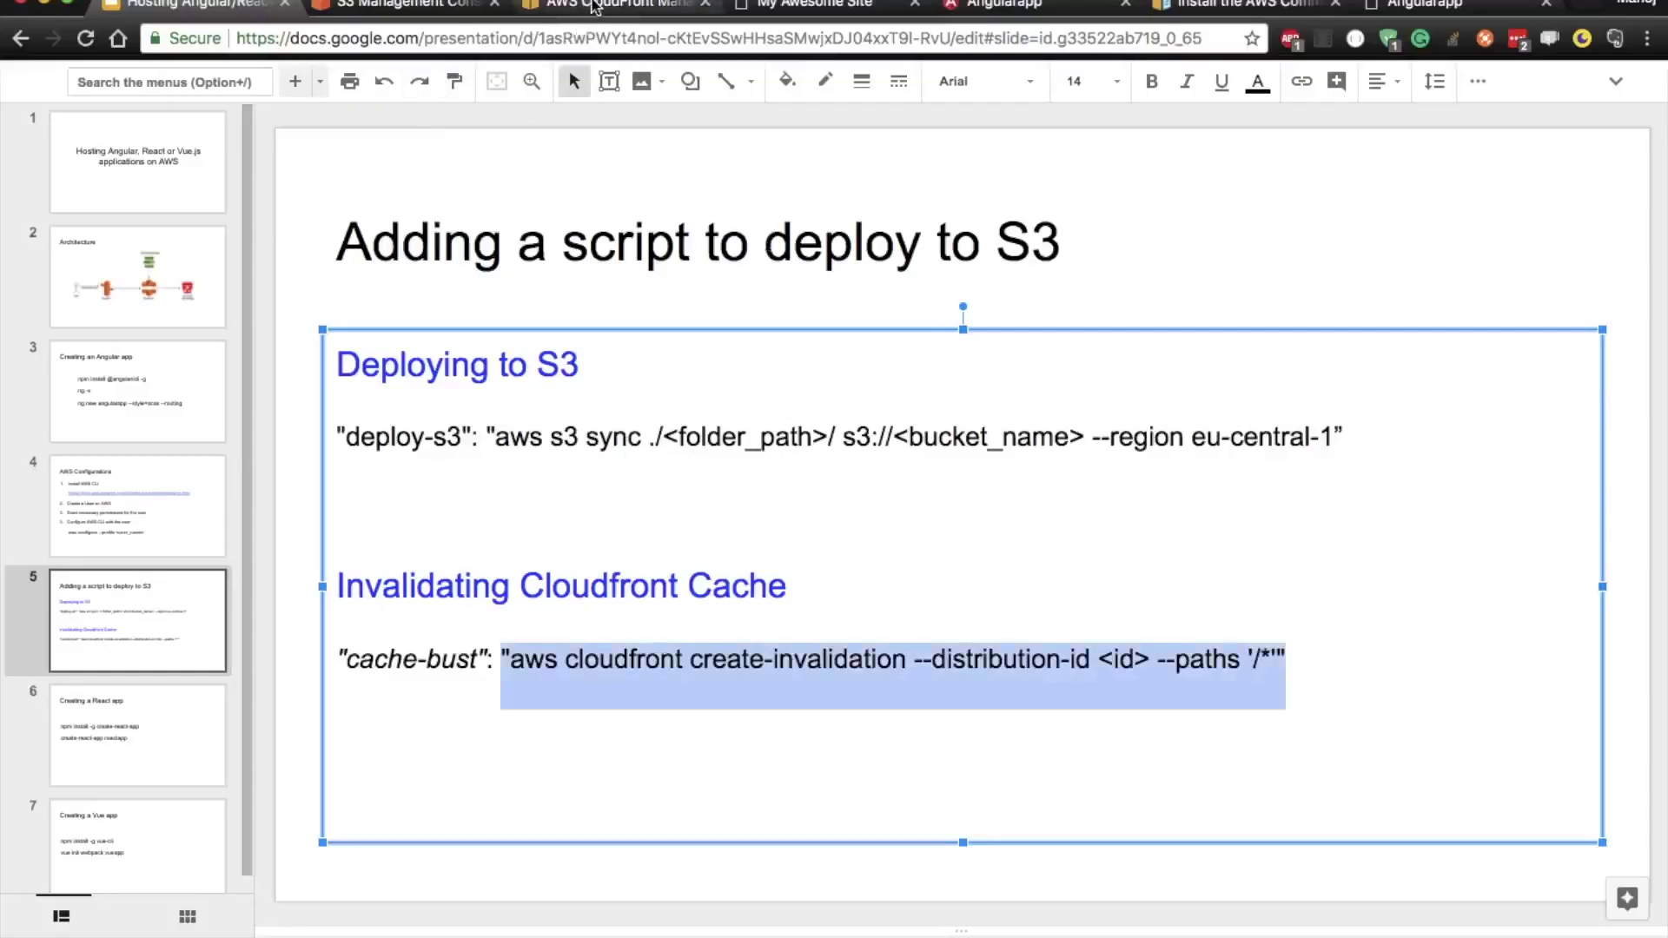
left_click(591, 7)
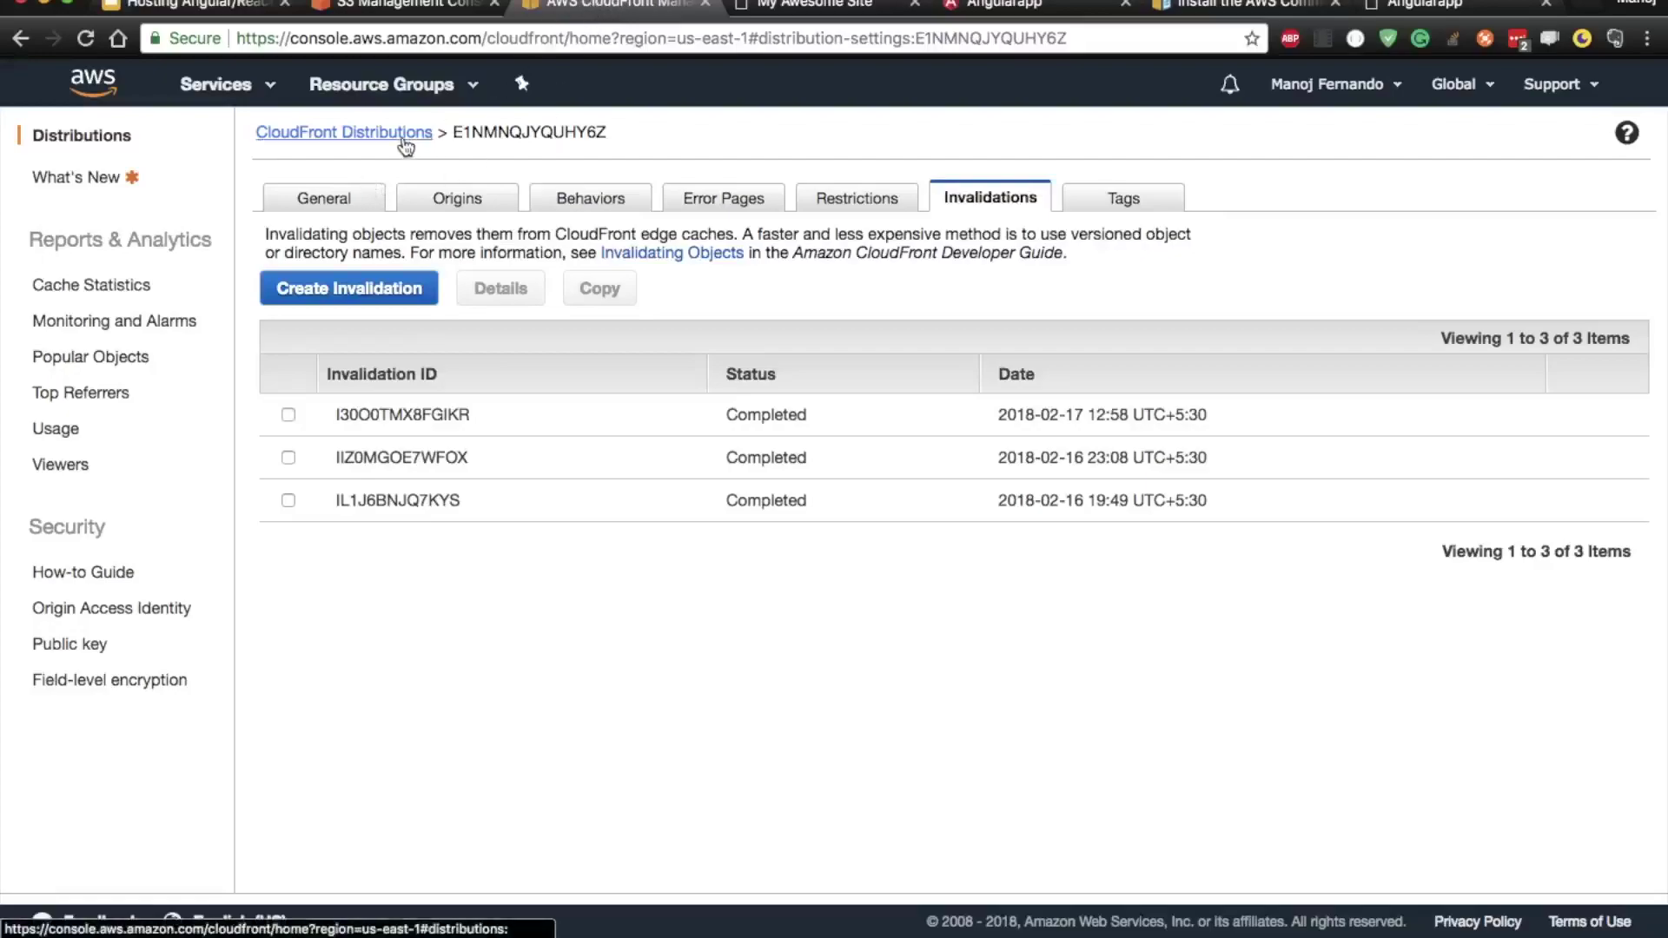
left_click(405, 137)
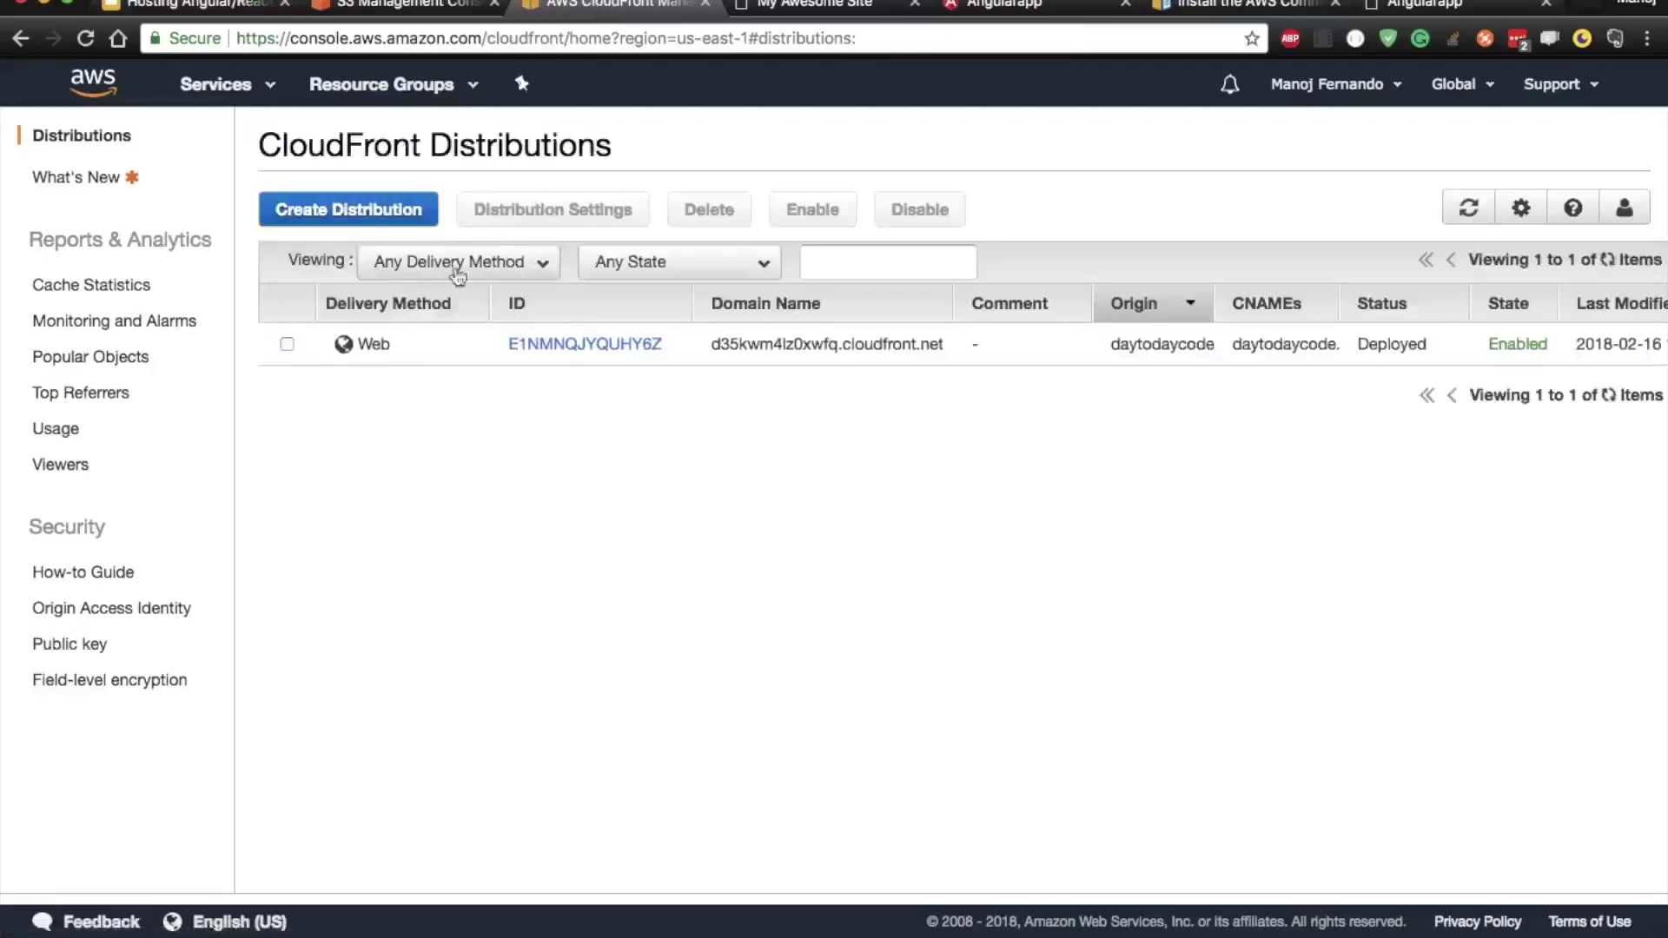
left_click(590, 349)
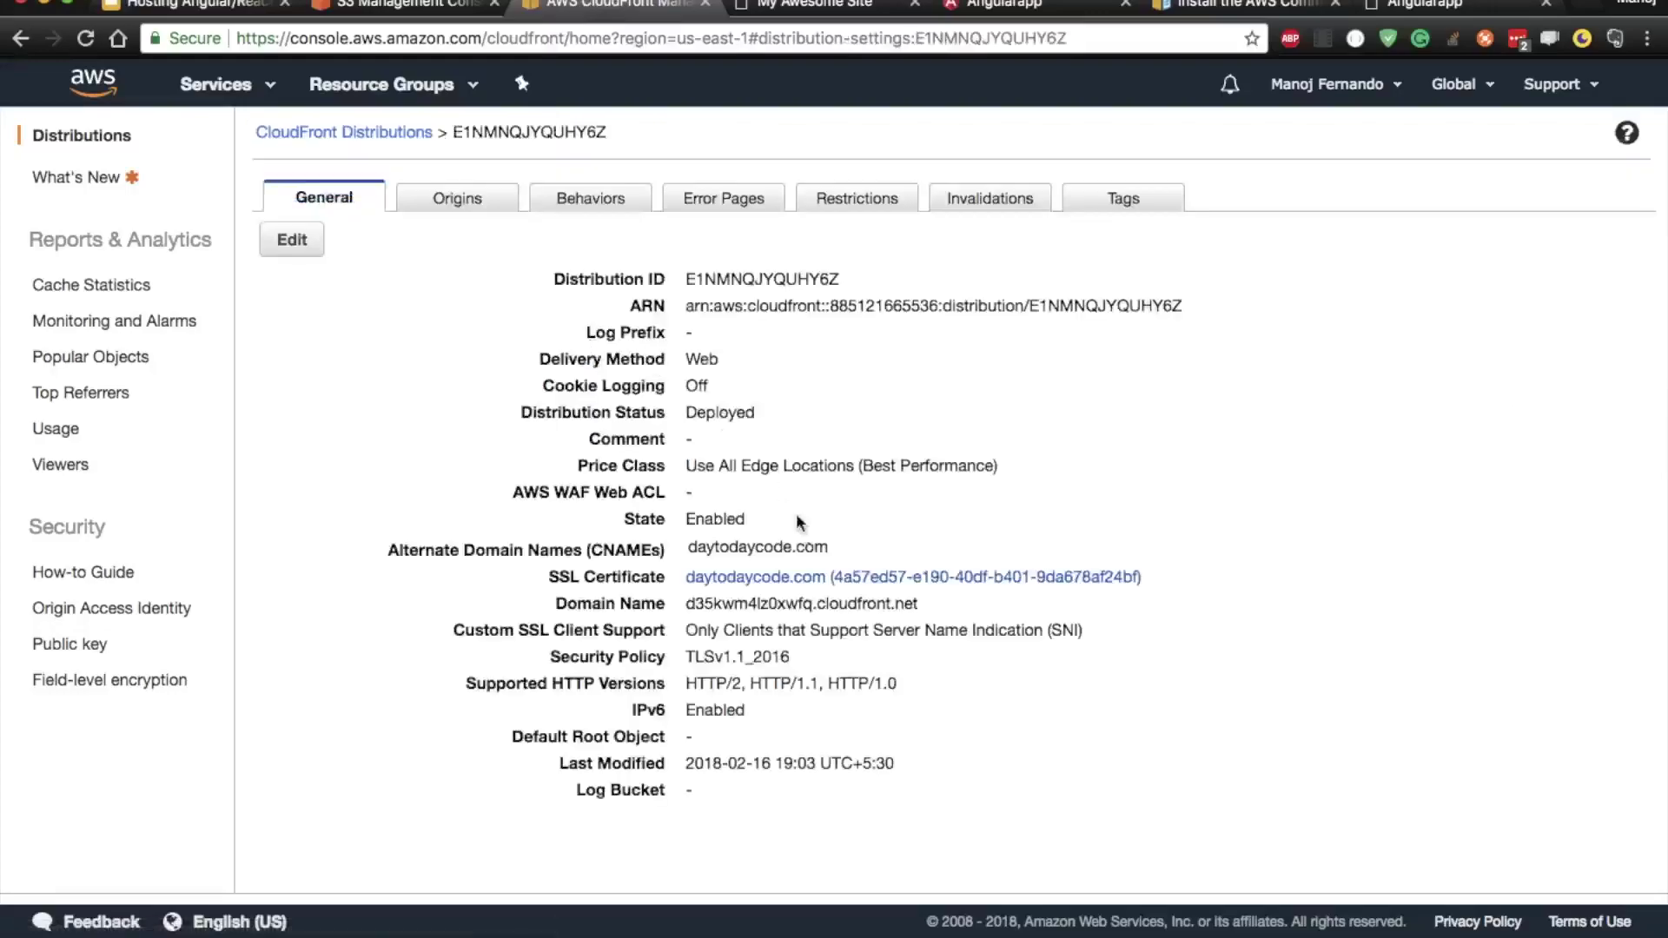
double_click(749, 278)
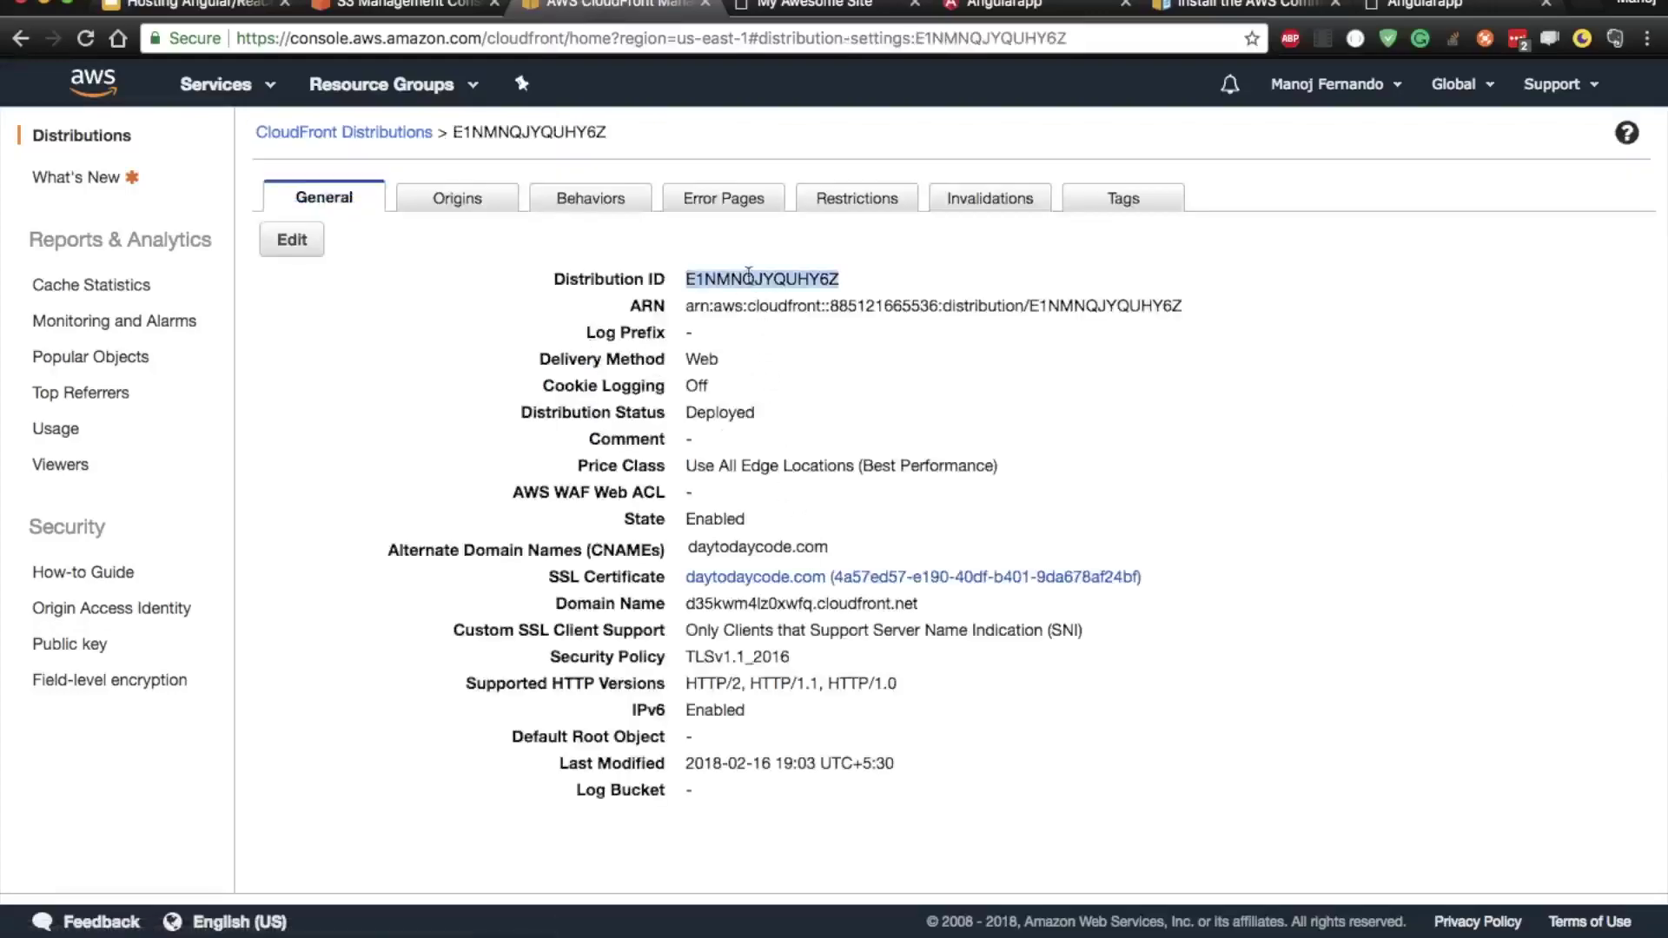
right_click(752, 276)
left_click(810, 336)
- Switch back to Visual Studio Code, replace <id> in the cache-bust script with the copied distribution ID, and save package.json
mouse_move(804, 925)
left_click(886, 916)
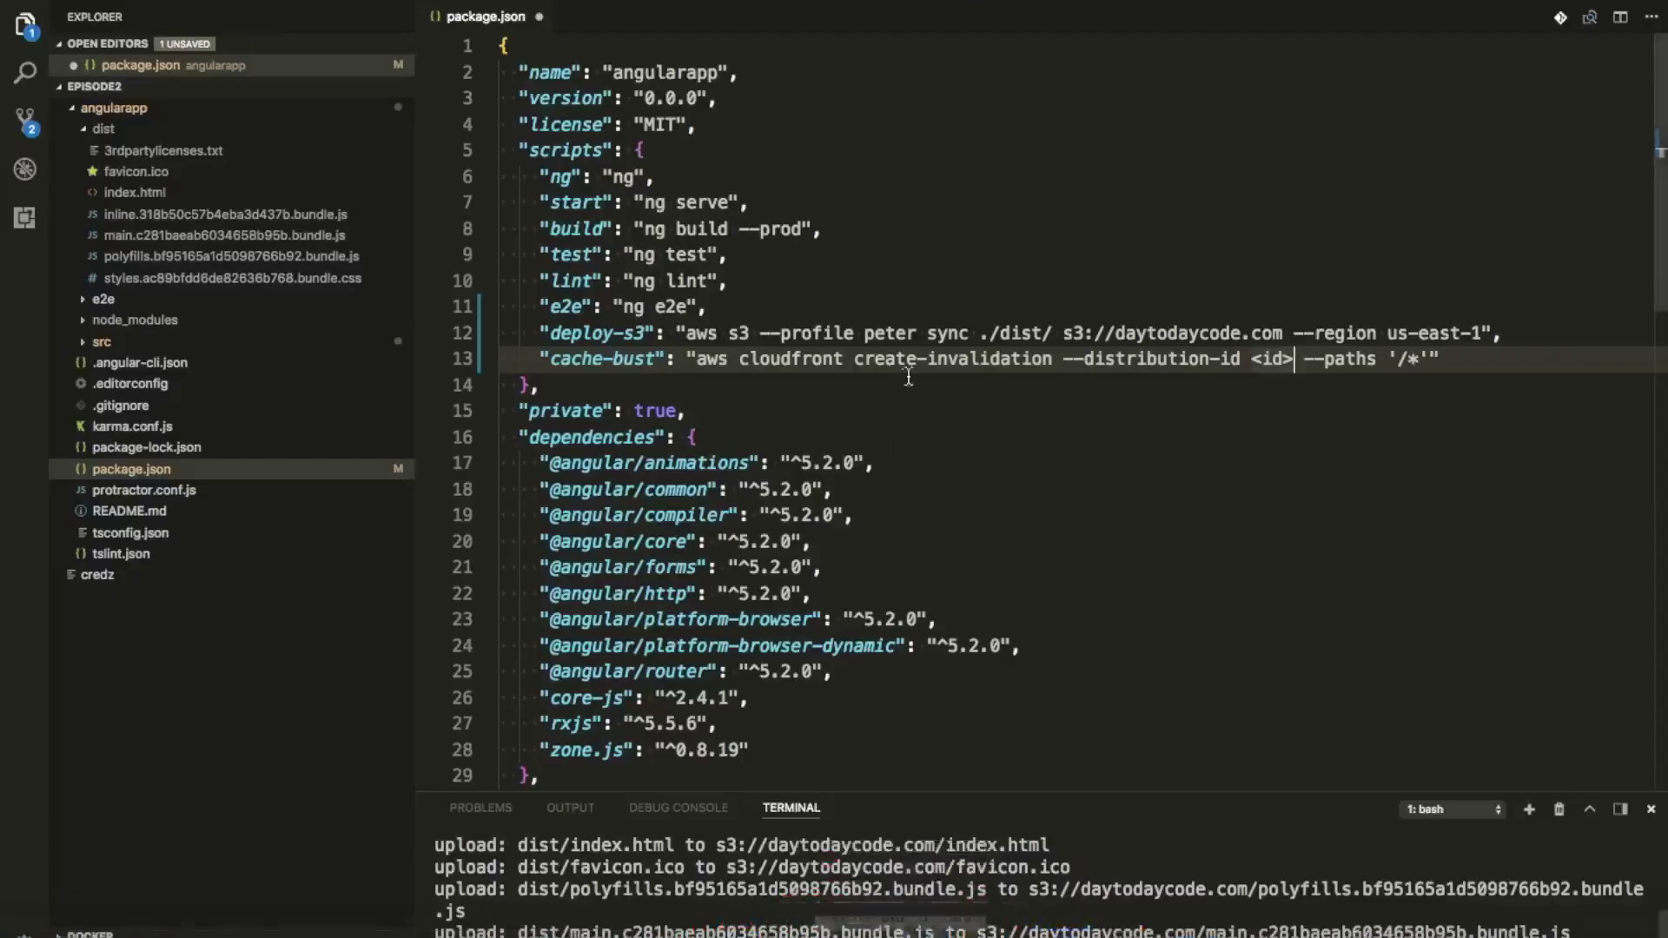
left_click(1296, 359)
key("BackSpace")
key("BackSpace")
key("BackSpace")
key("BackSpace")
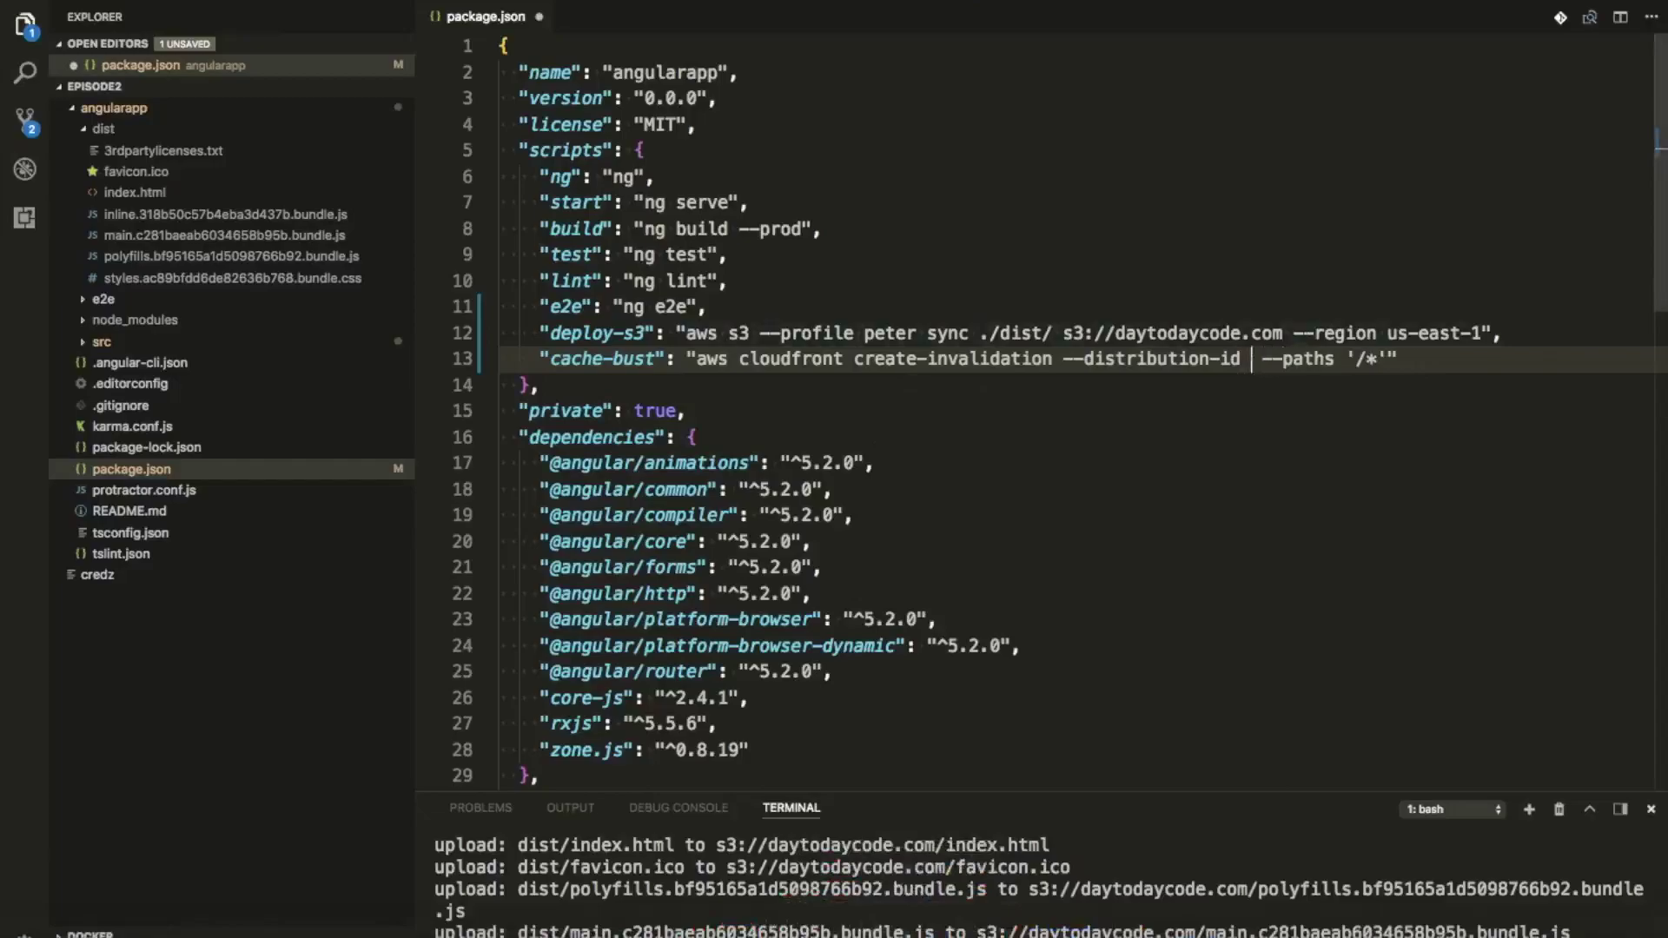
key("super+v")
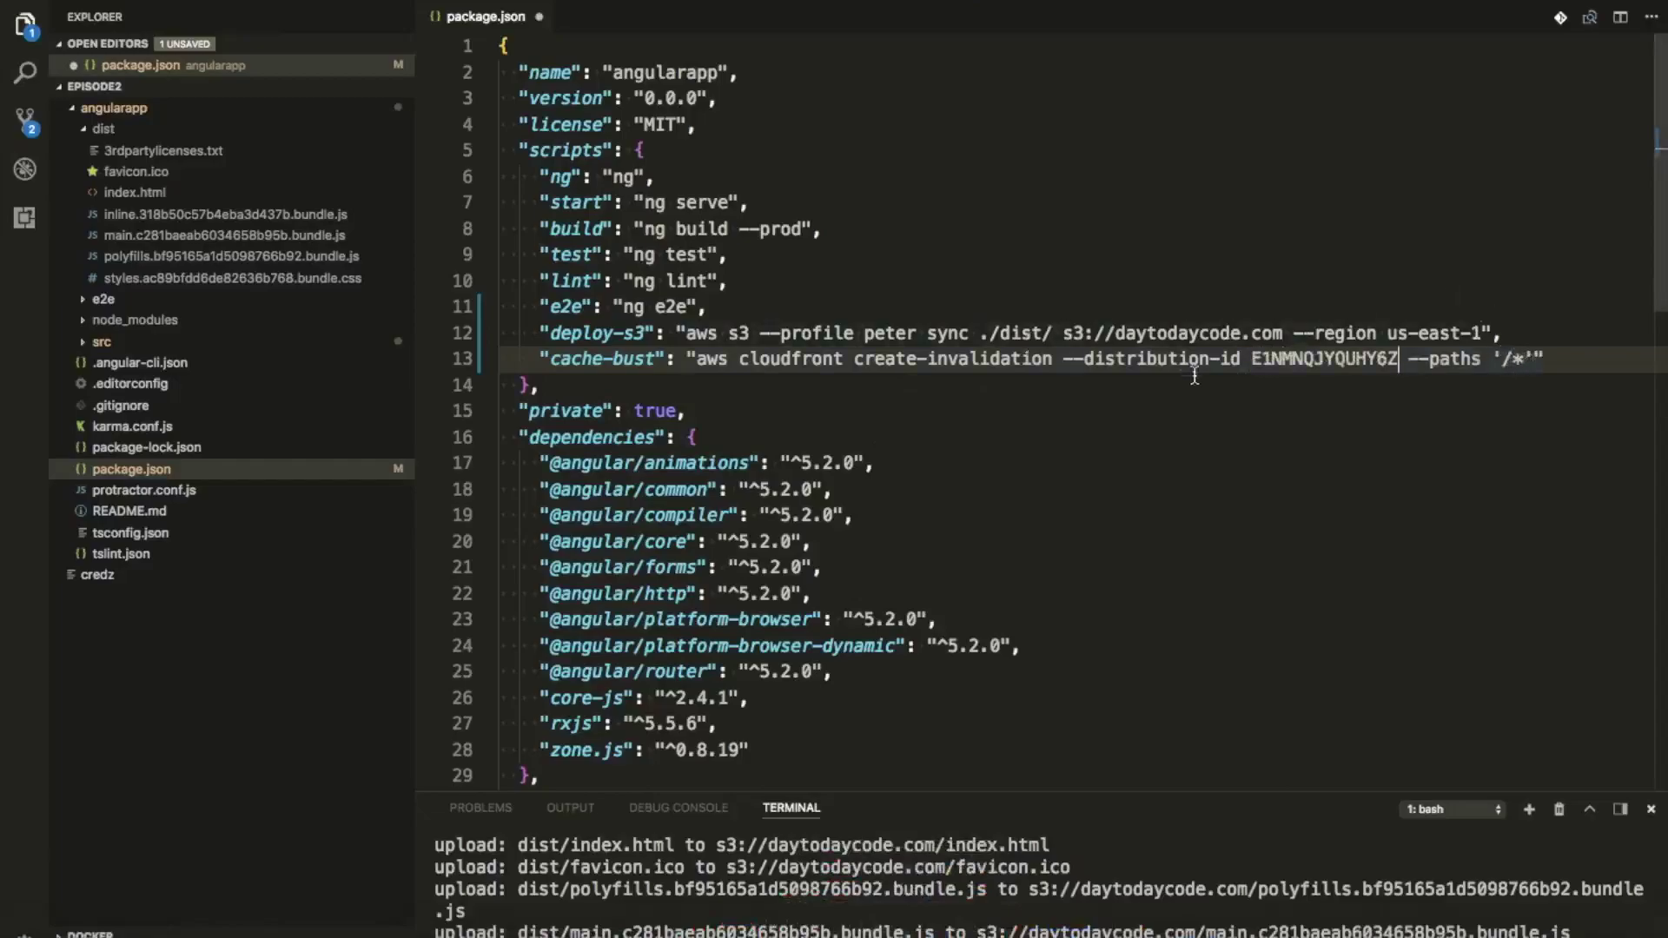
key("super+s")
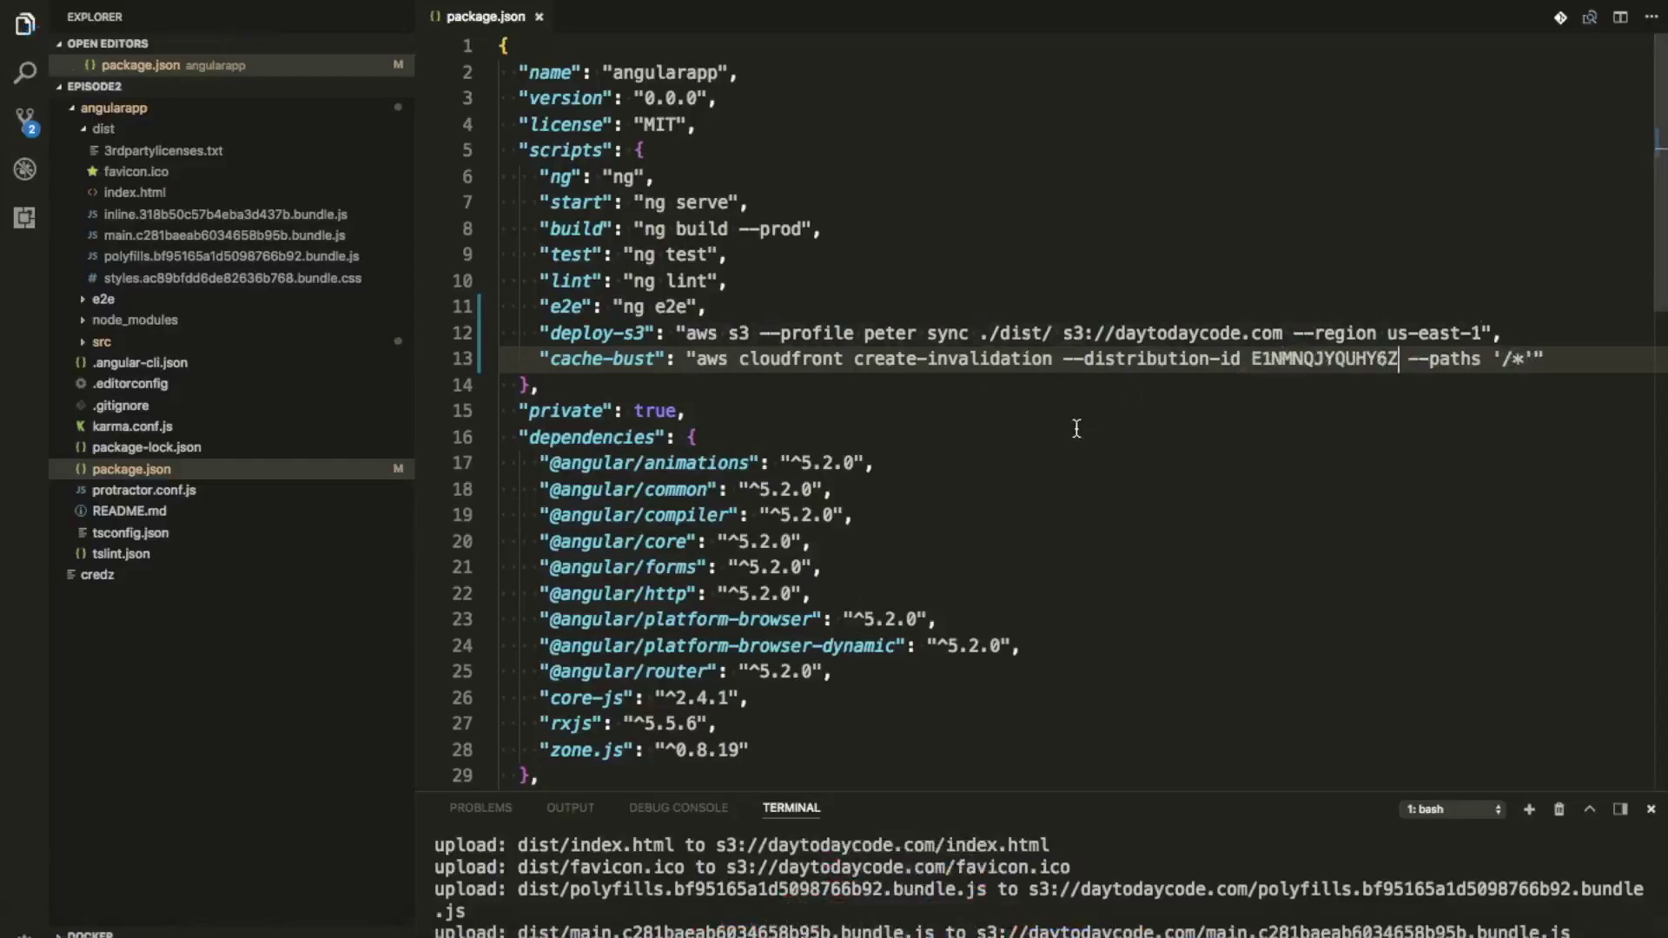
- Enlarge the terminal area, clear its output, and adjust its height to keep the scripts in view
left_click_drag(972, 792, 972, 569)
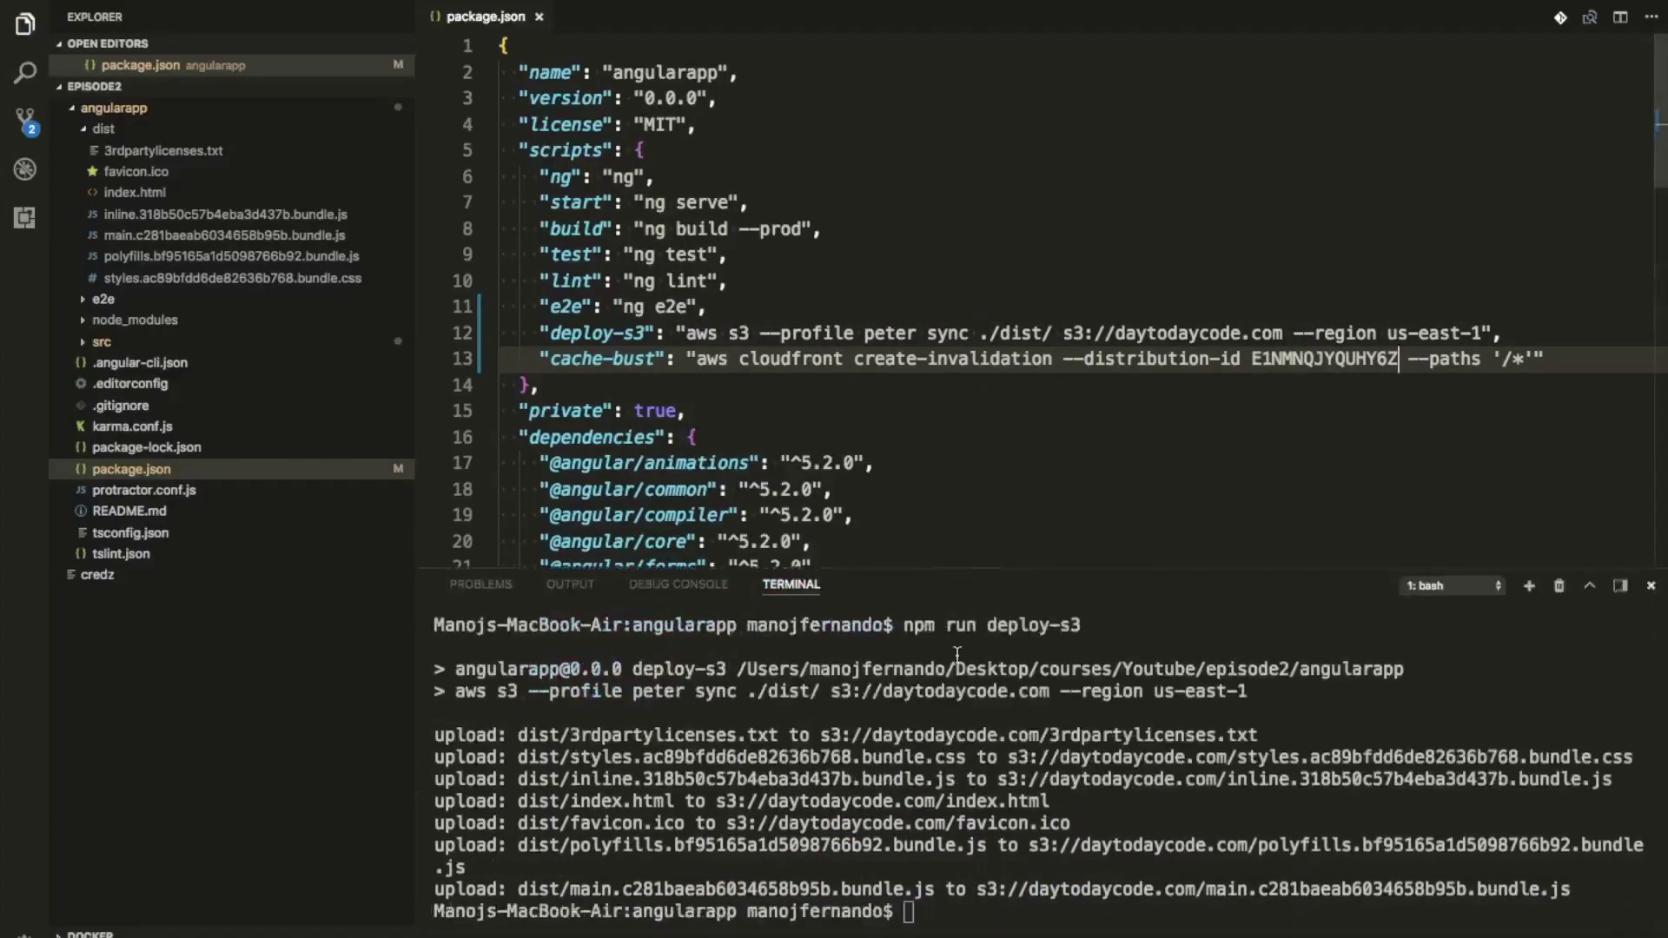
type("clear")
key("Return")
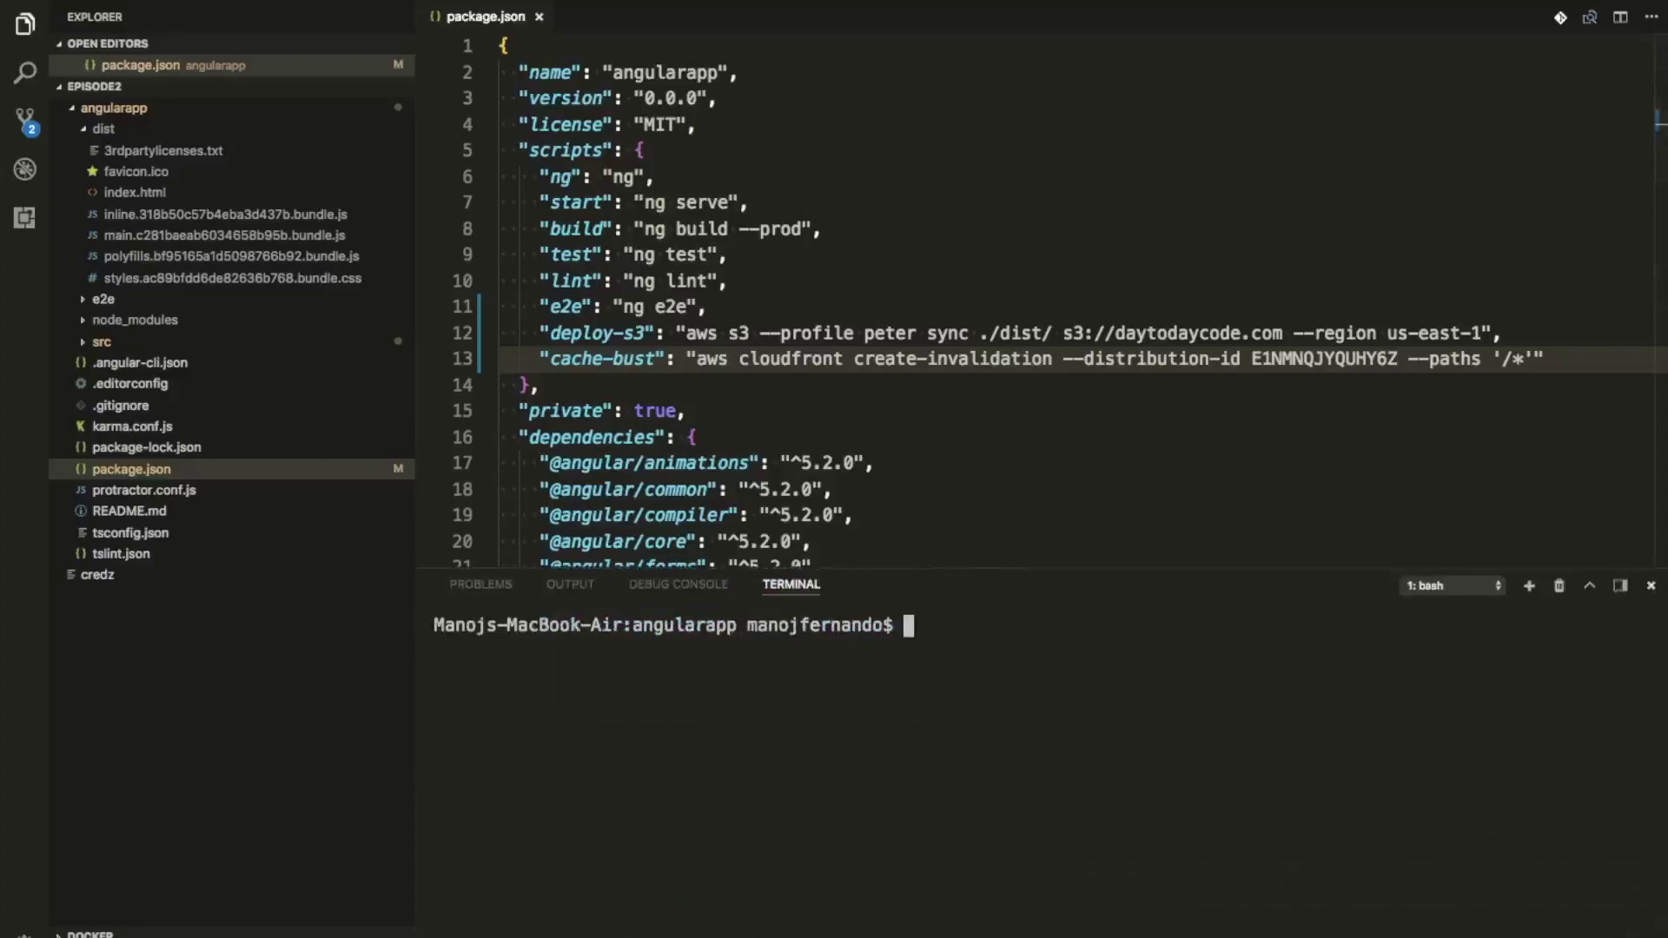
left_click_drag(1042, 573, 1050, 643)
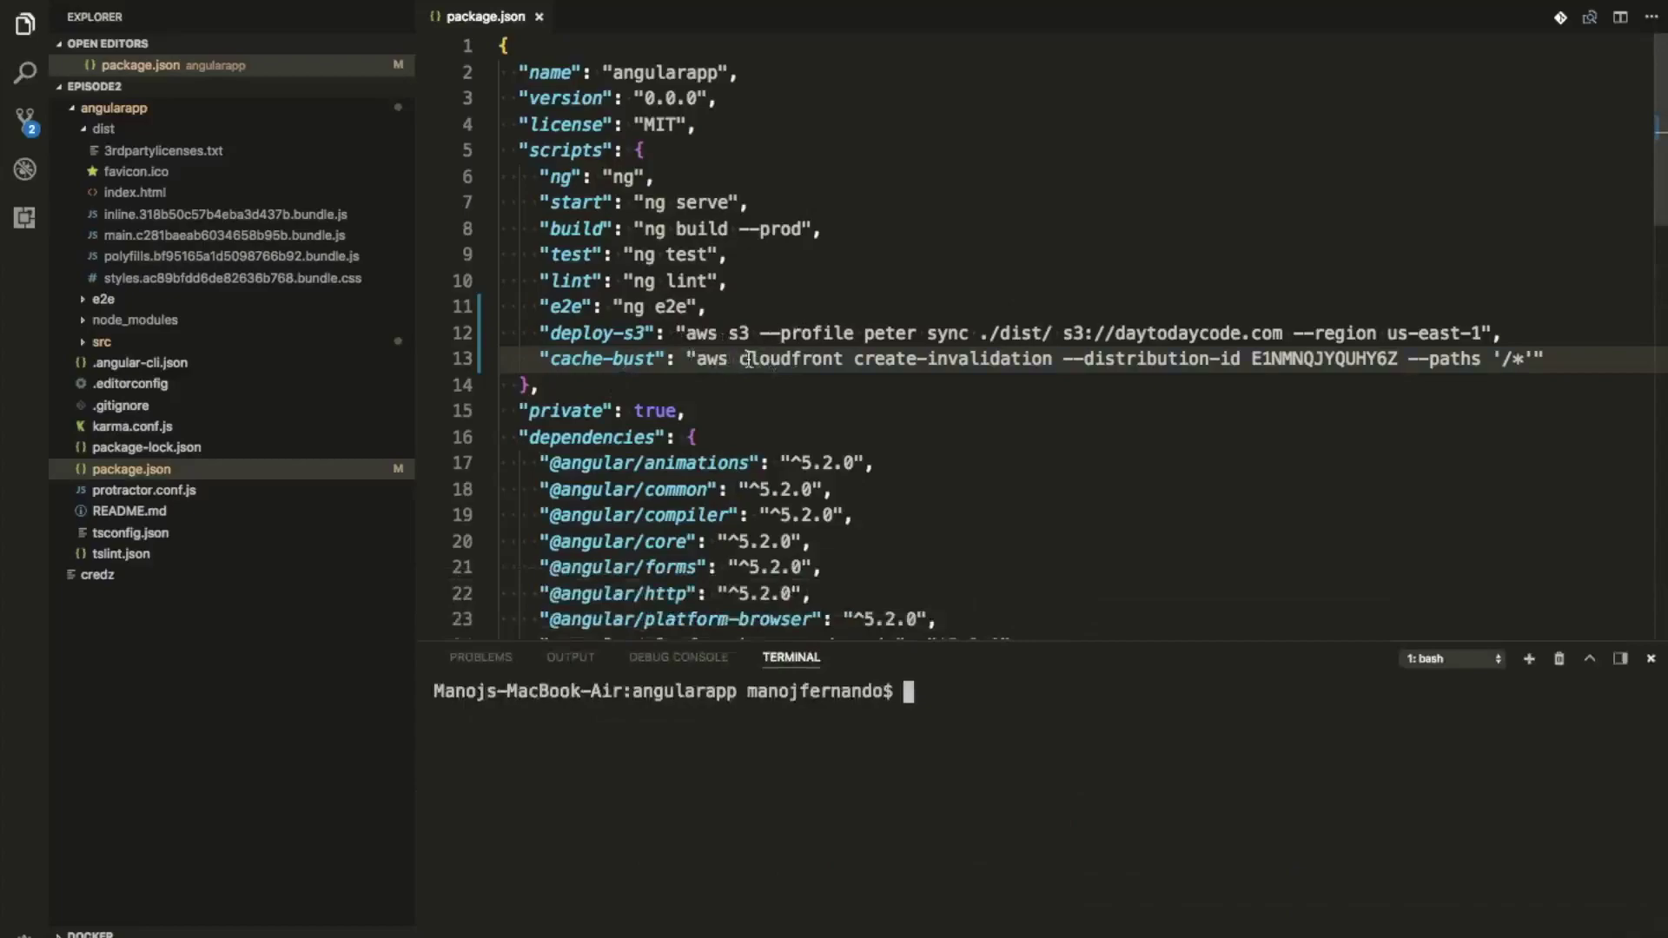
- Insert the --profile option before cloudfront in the cache-bust script, using the same profile as deploy-s3, and save package.json
double_click(890, 333)
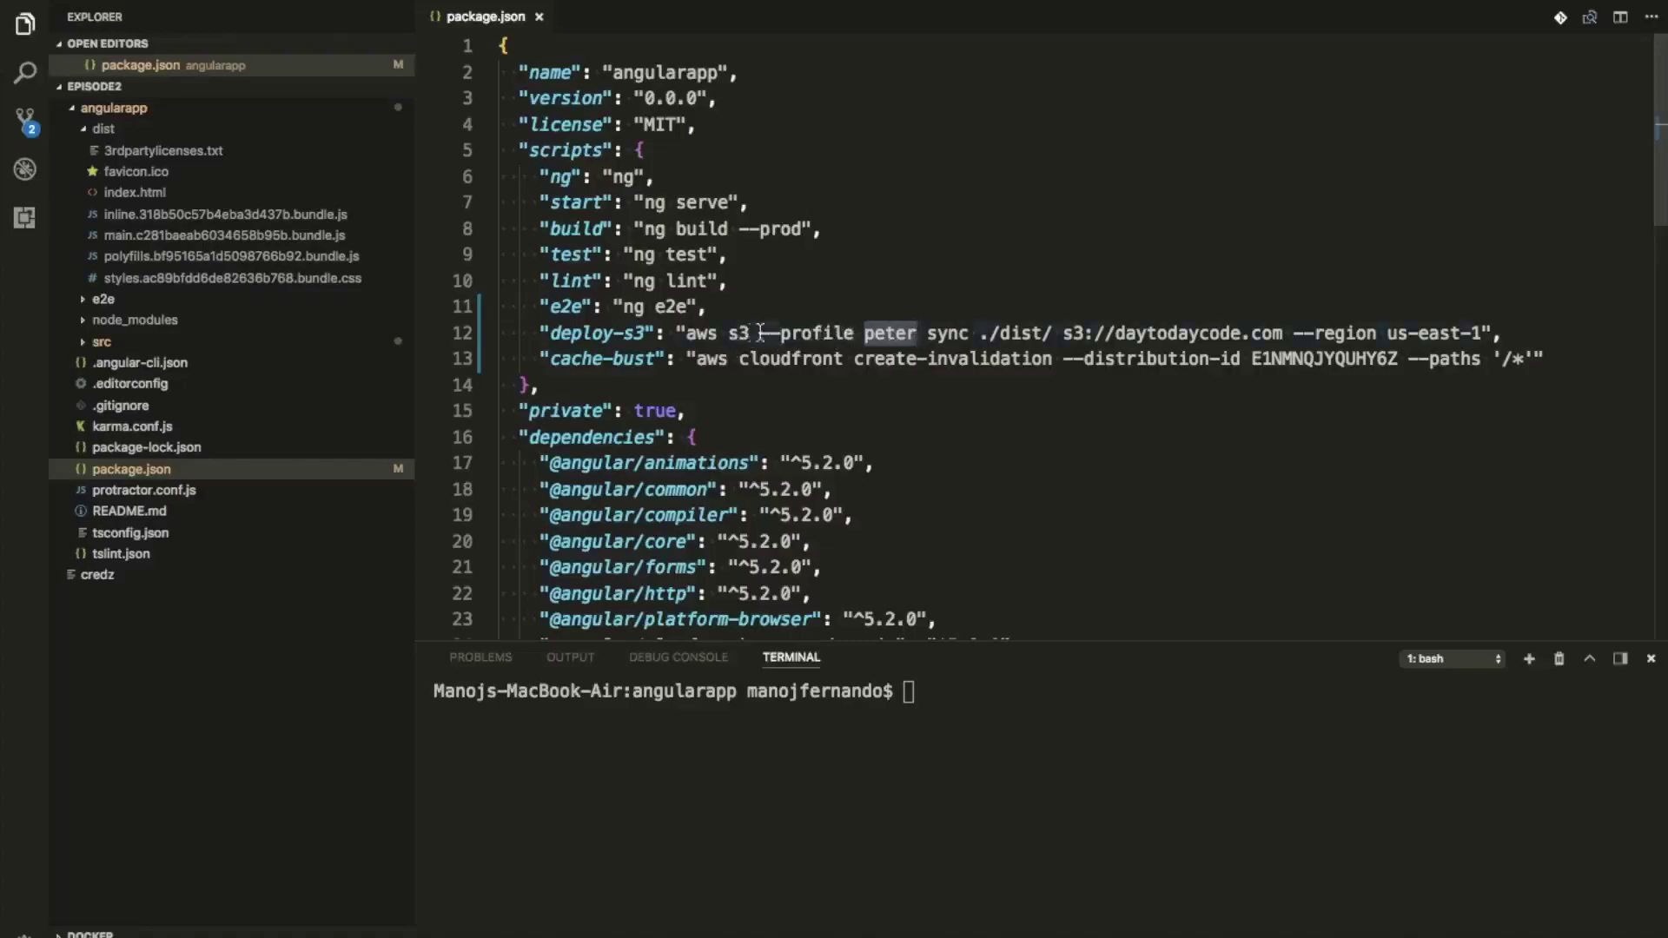
double_click(779, 365)
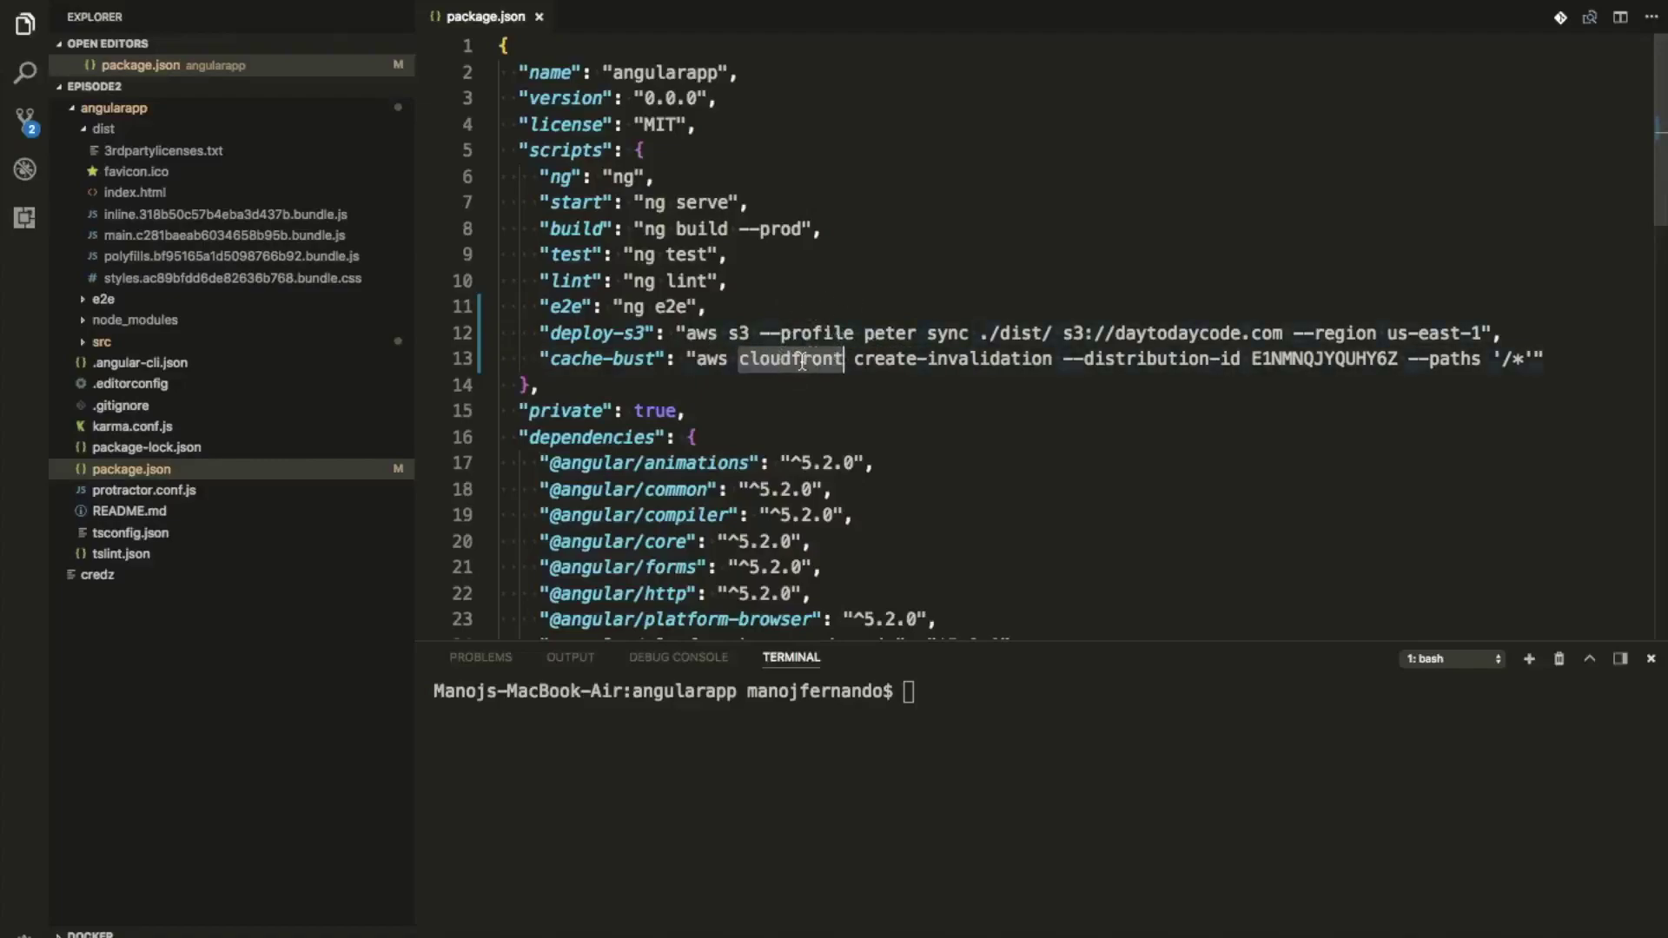
left_click(741, 360)
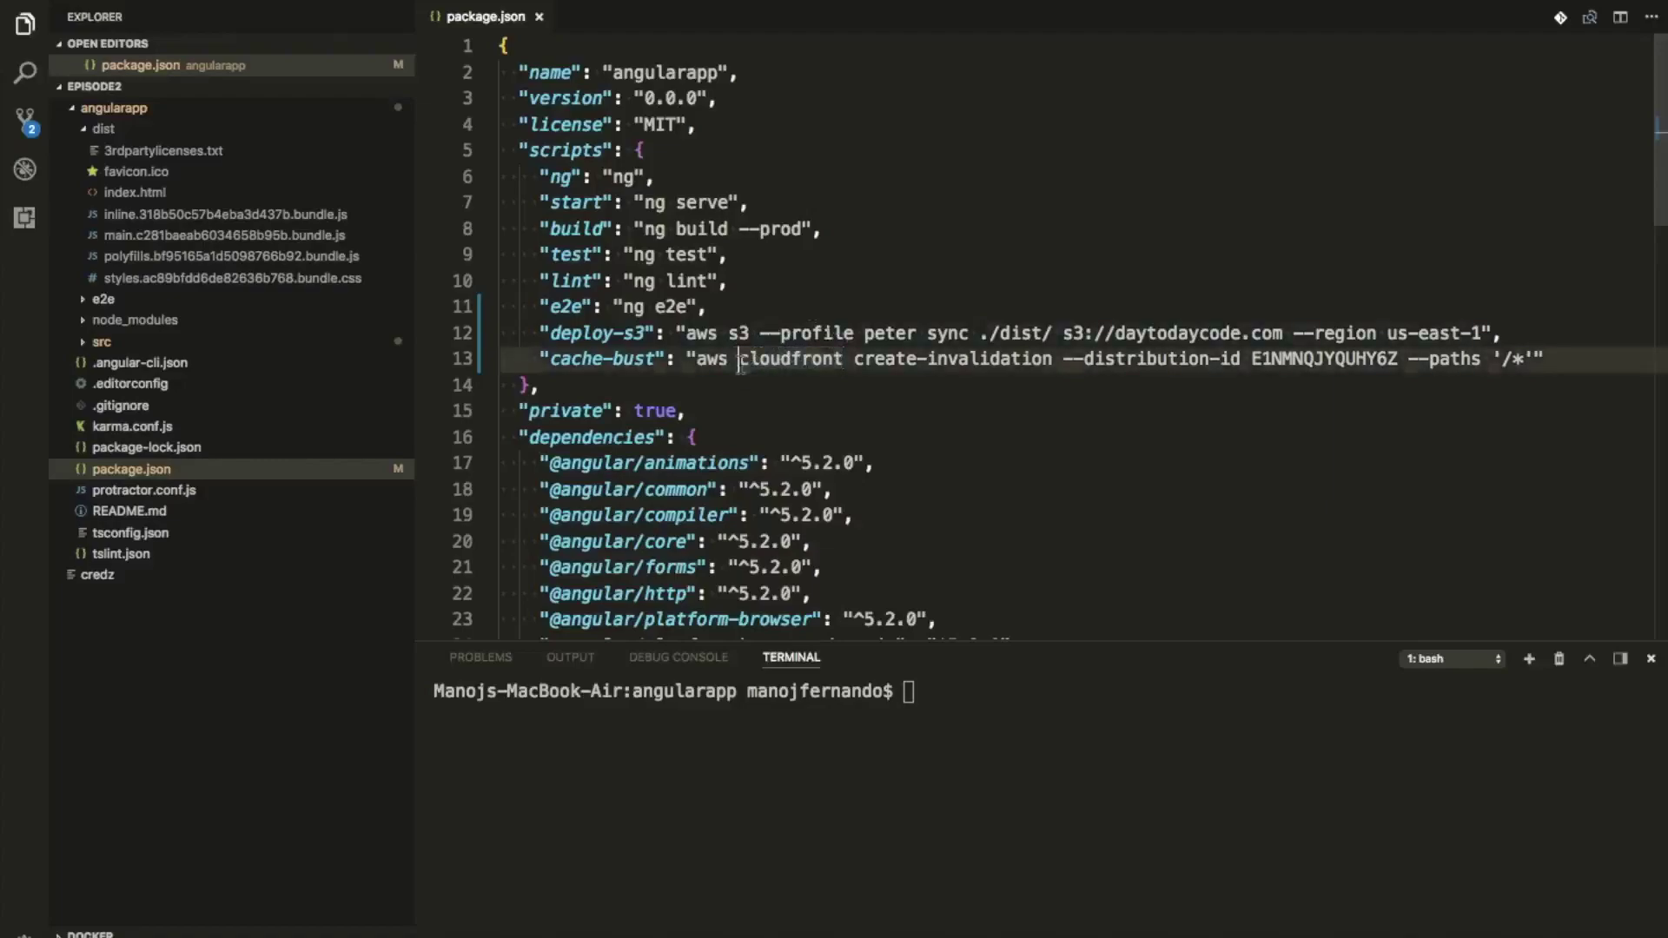
type("--profile peter")
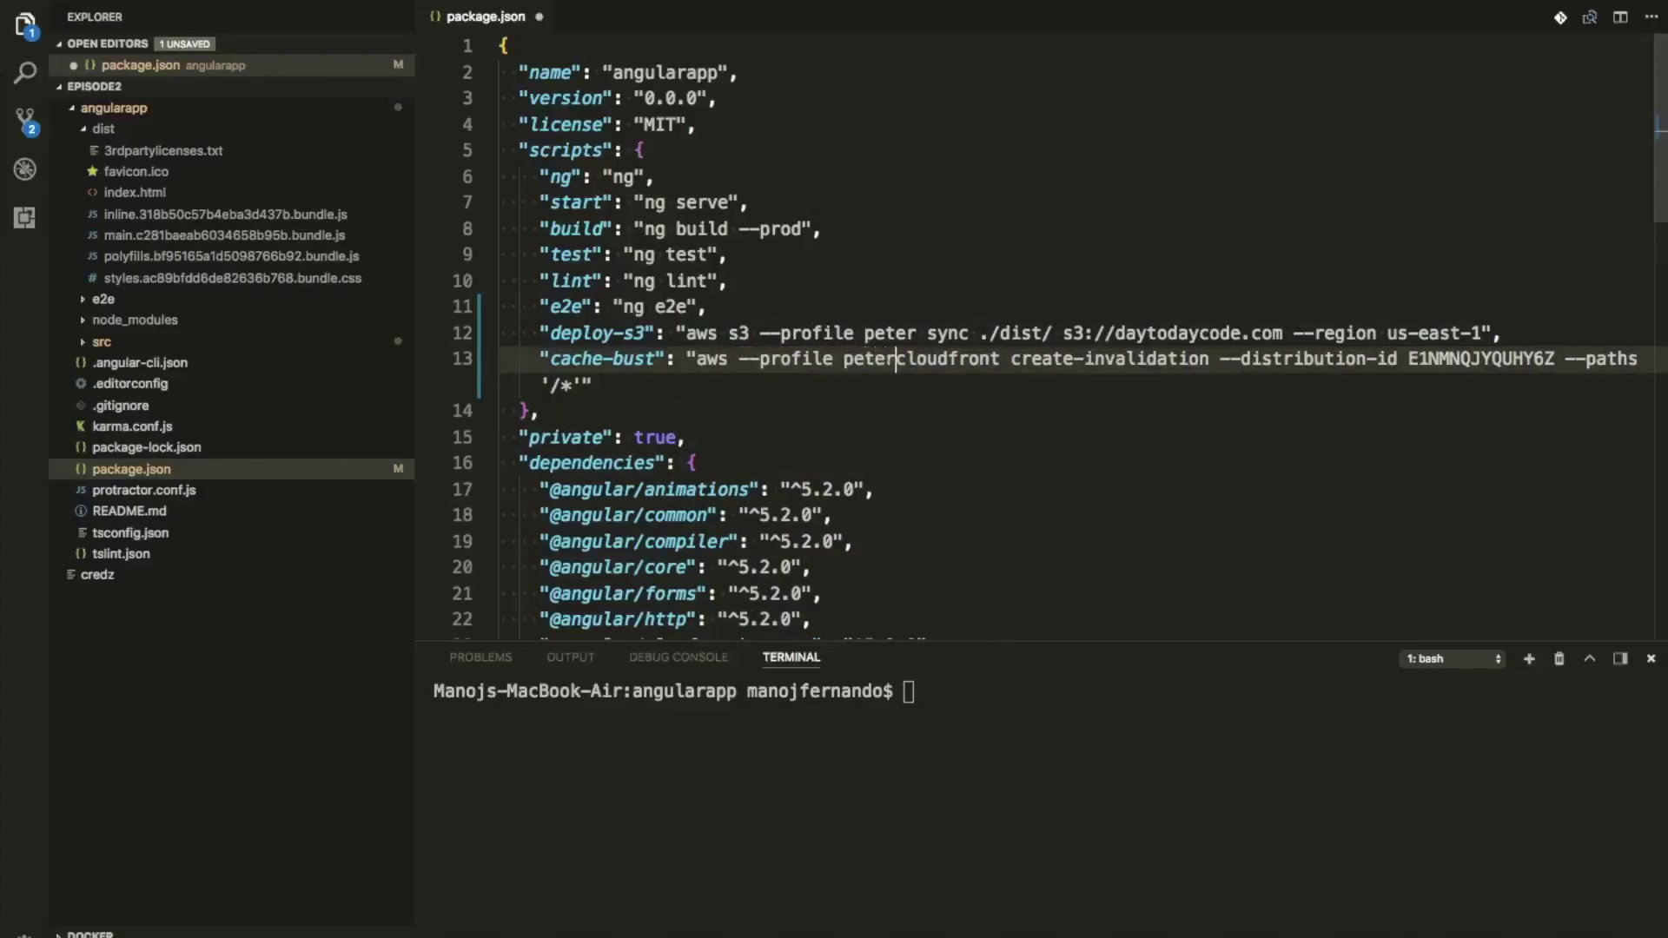
key("super+s")
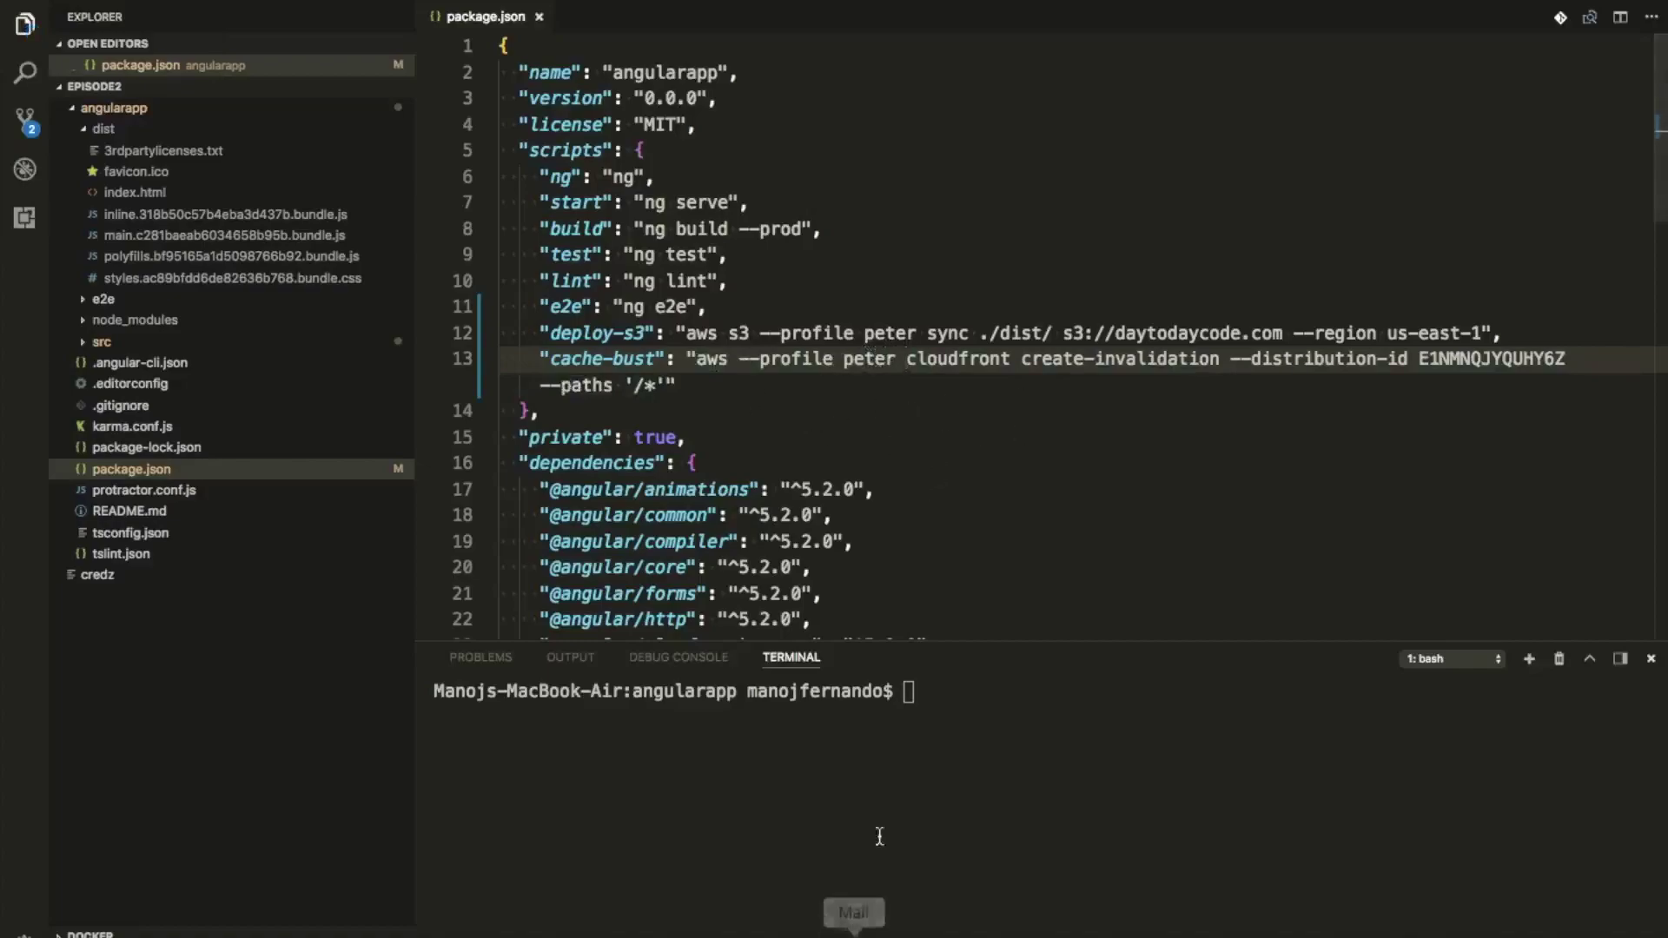
- Switch to the AWS console in the browser, open IAM, and start adding permissions to the user matching the scripts' profile
left_click(760, 932)
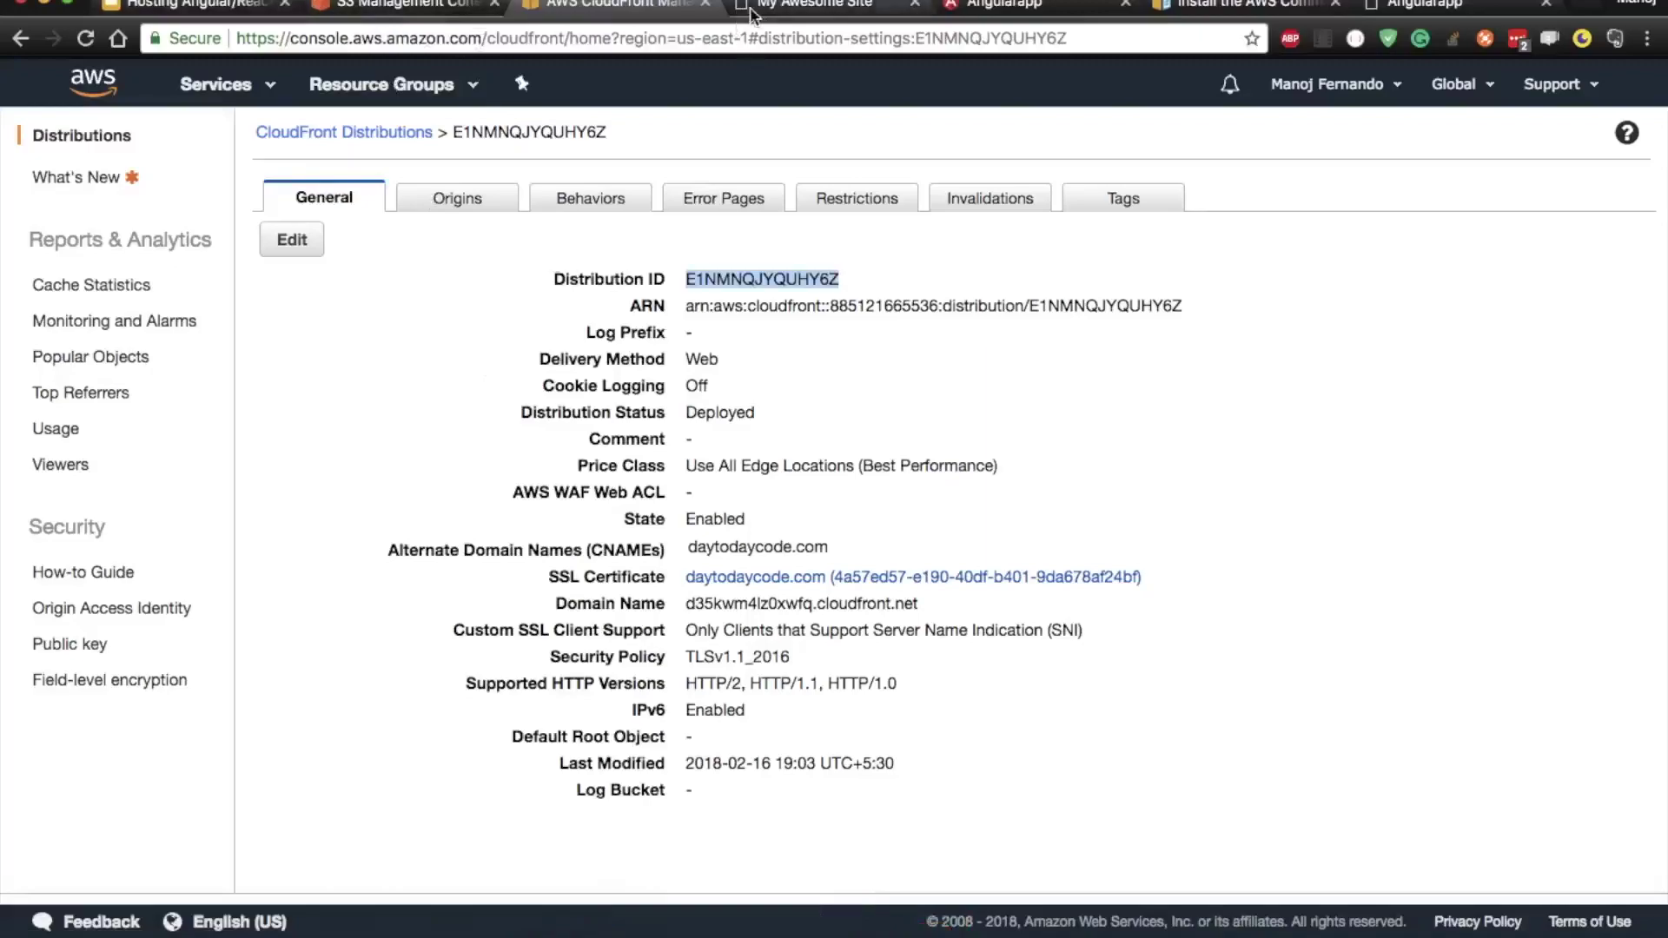
left_click(419, 4)
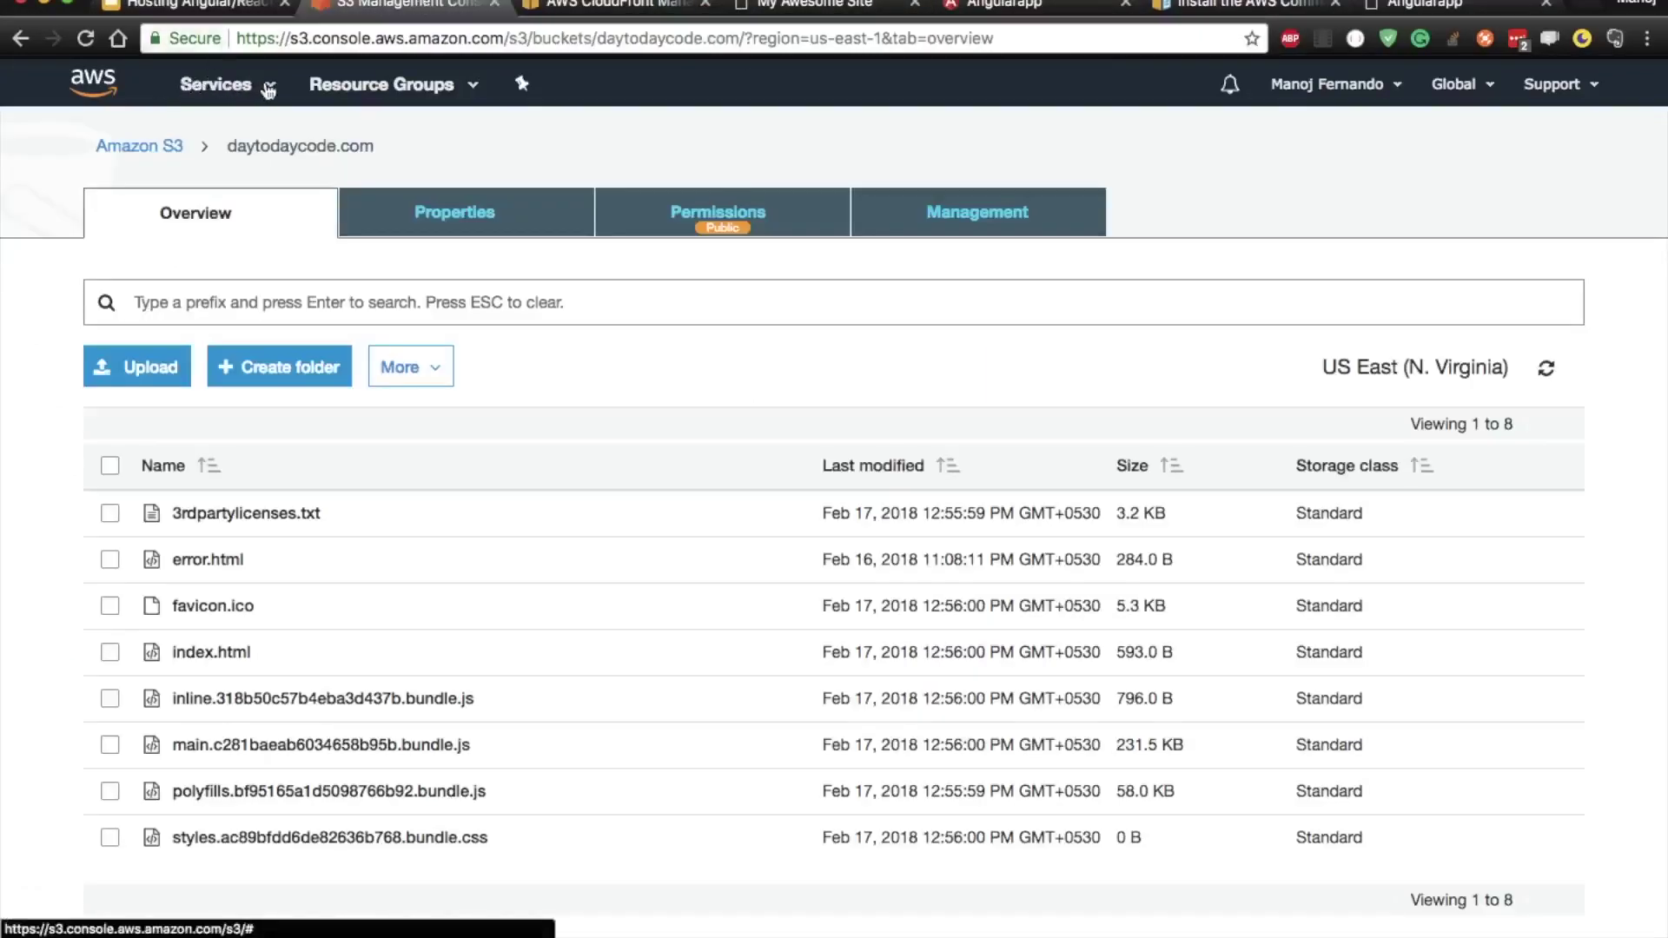
left_click(252, 84)
left_click(70, 231)
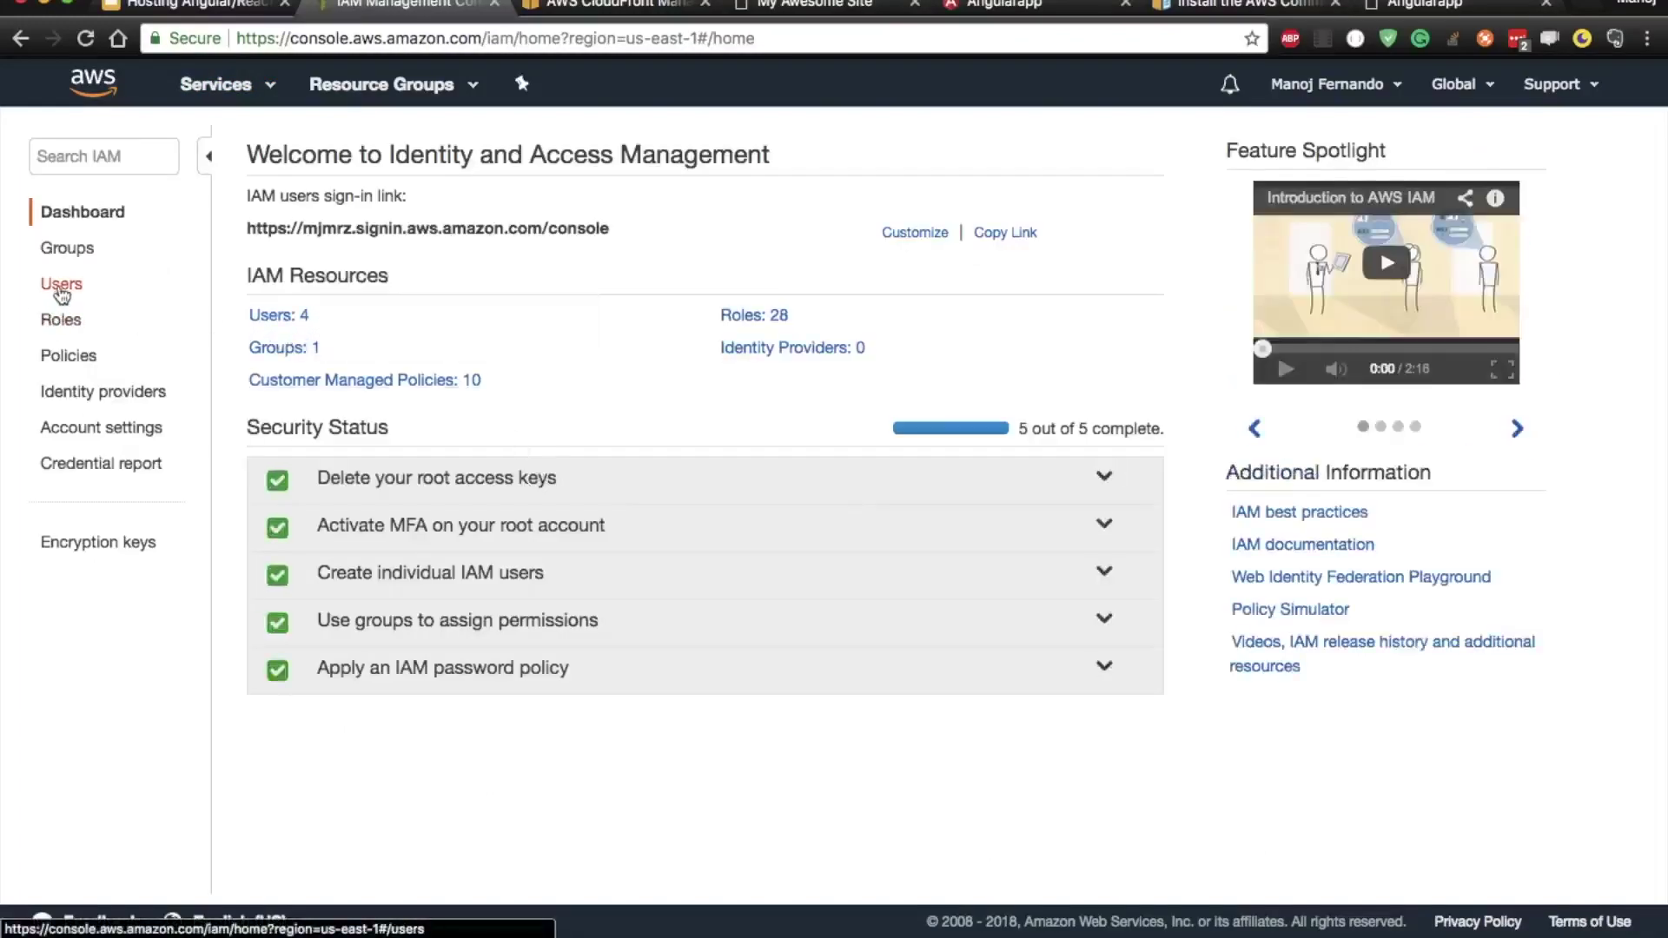
left_click(61, 287)
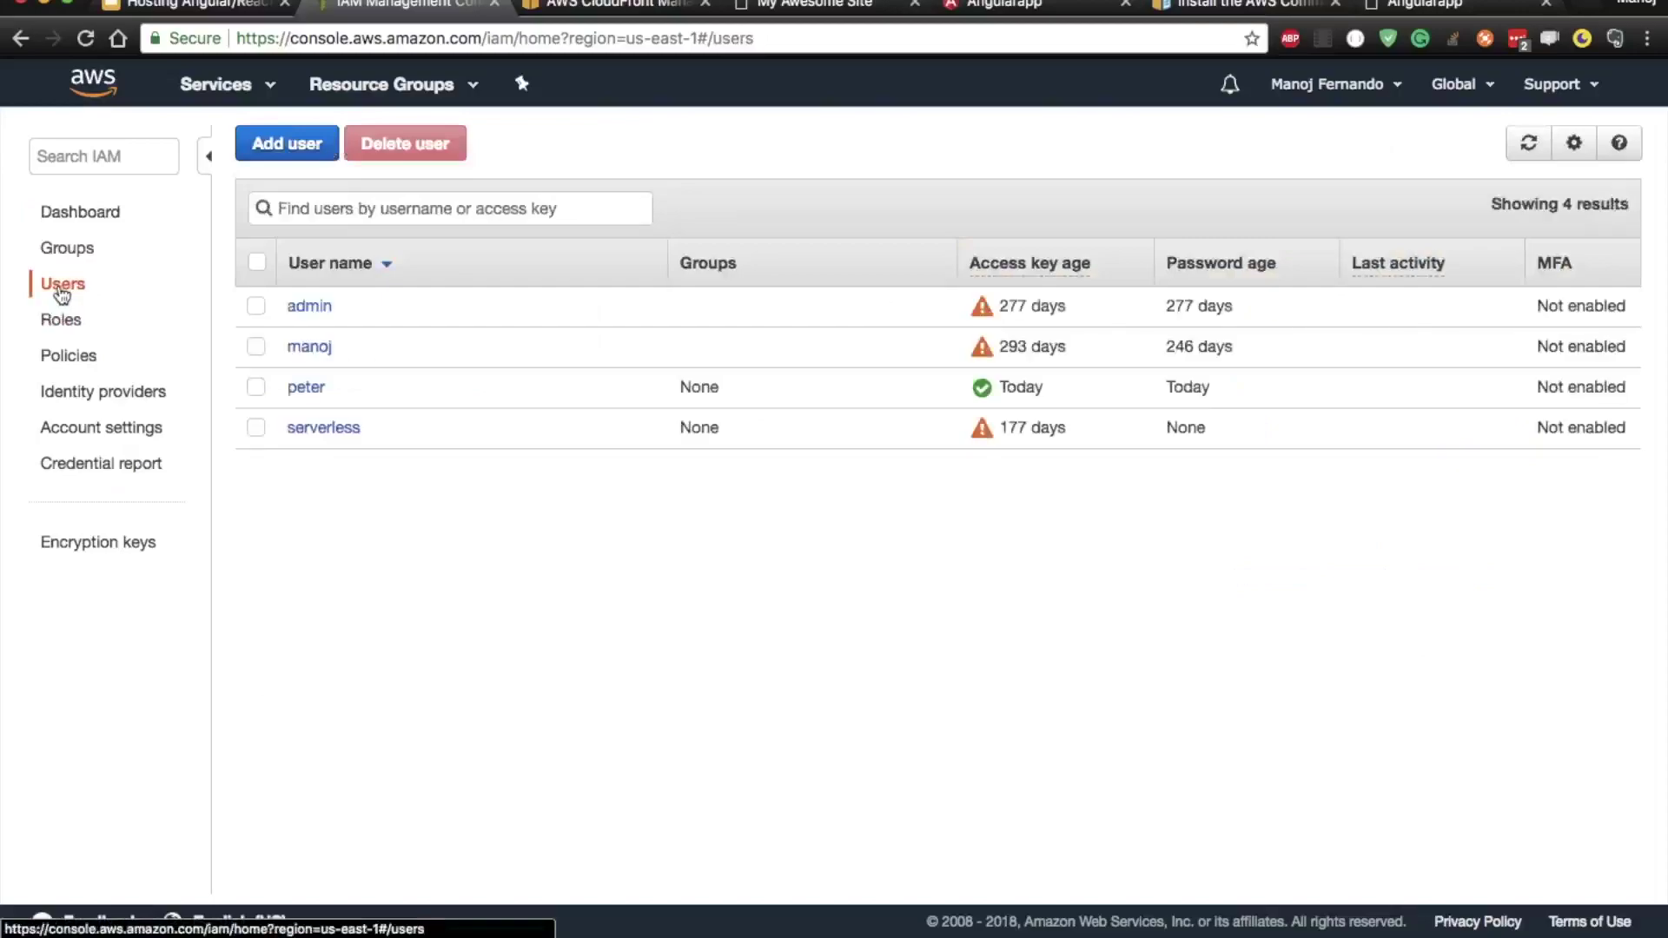
left_click(300, 387)
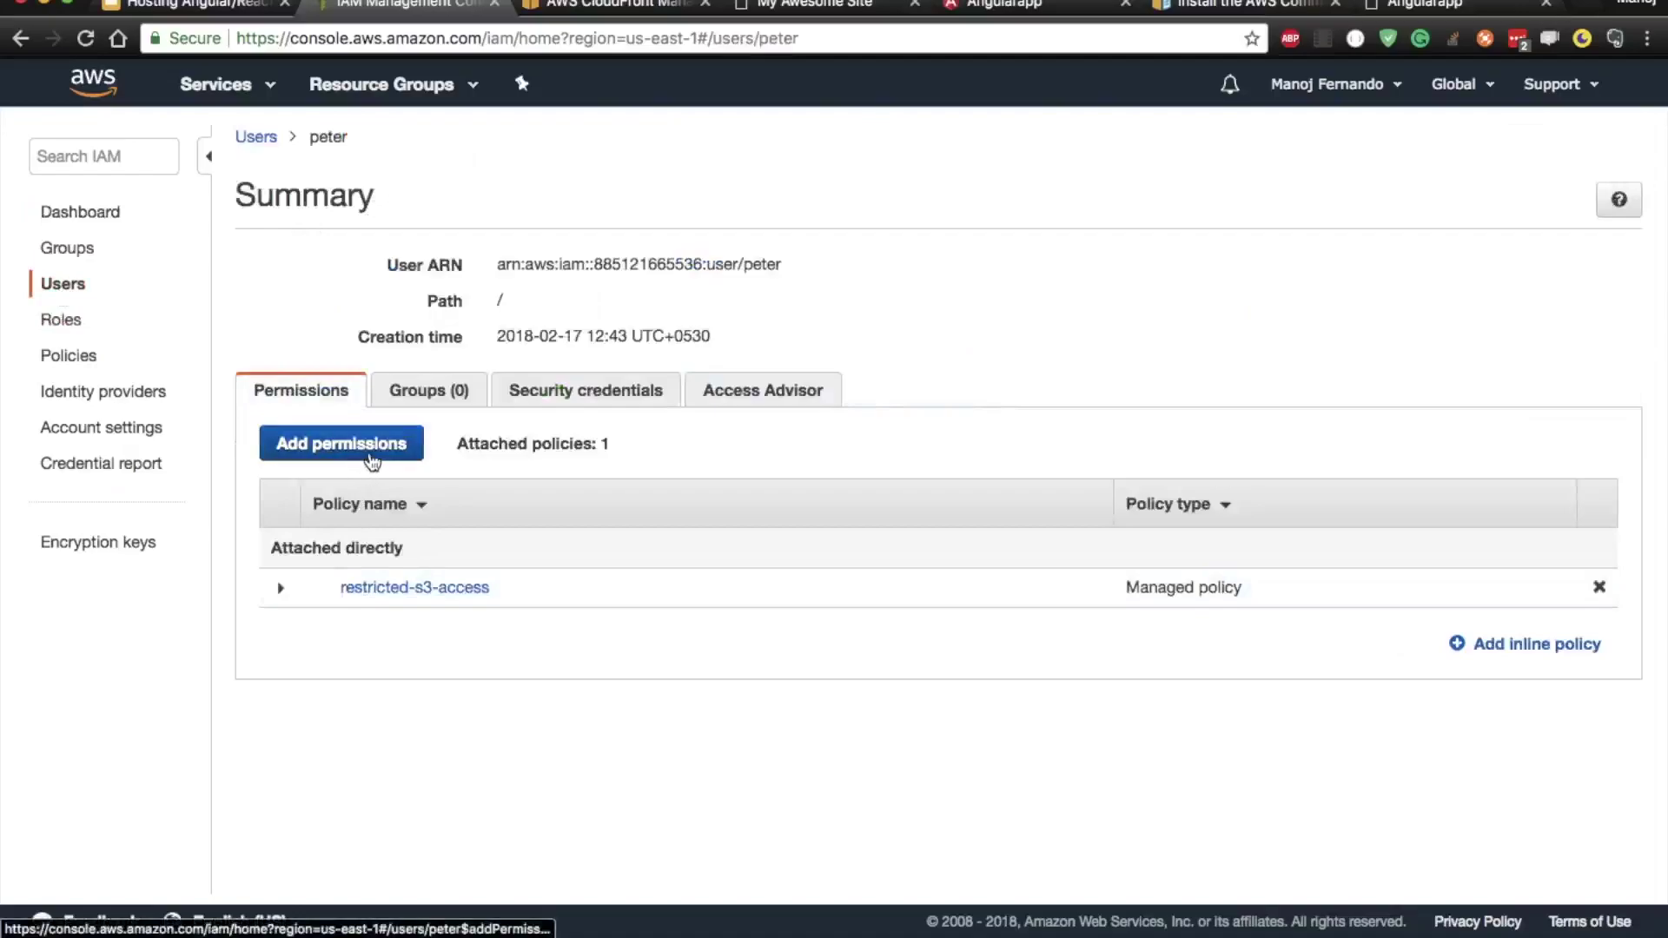
left_click(370, 458)
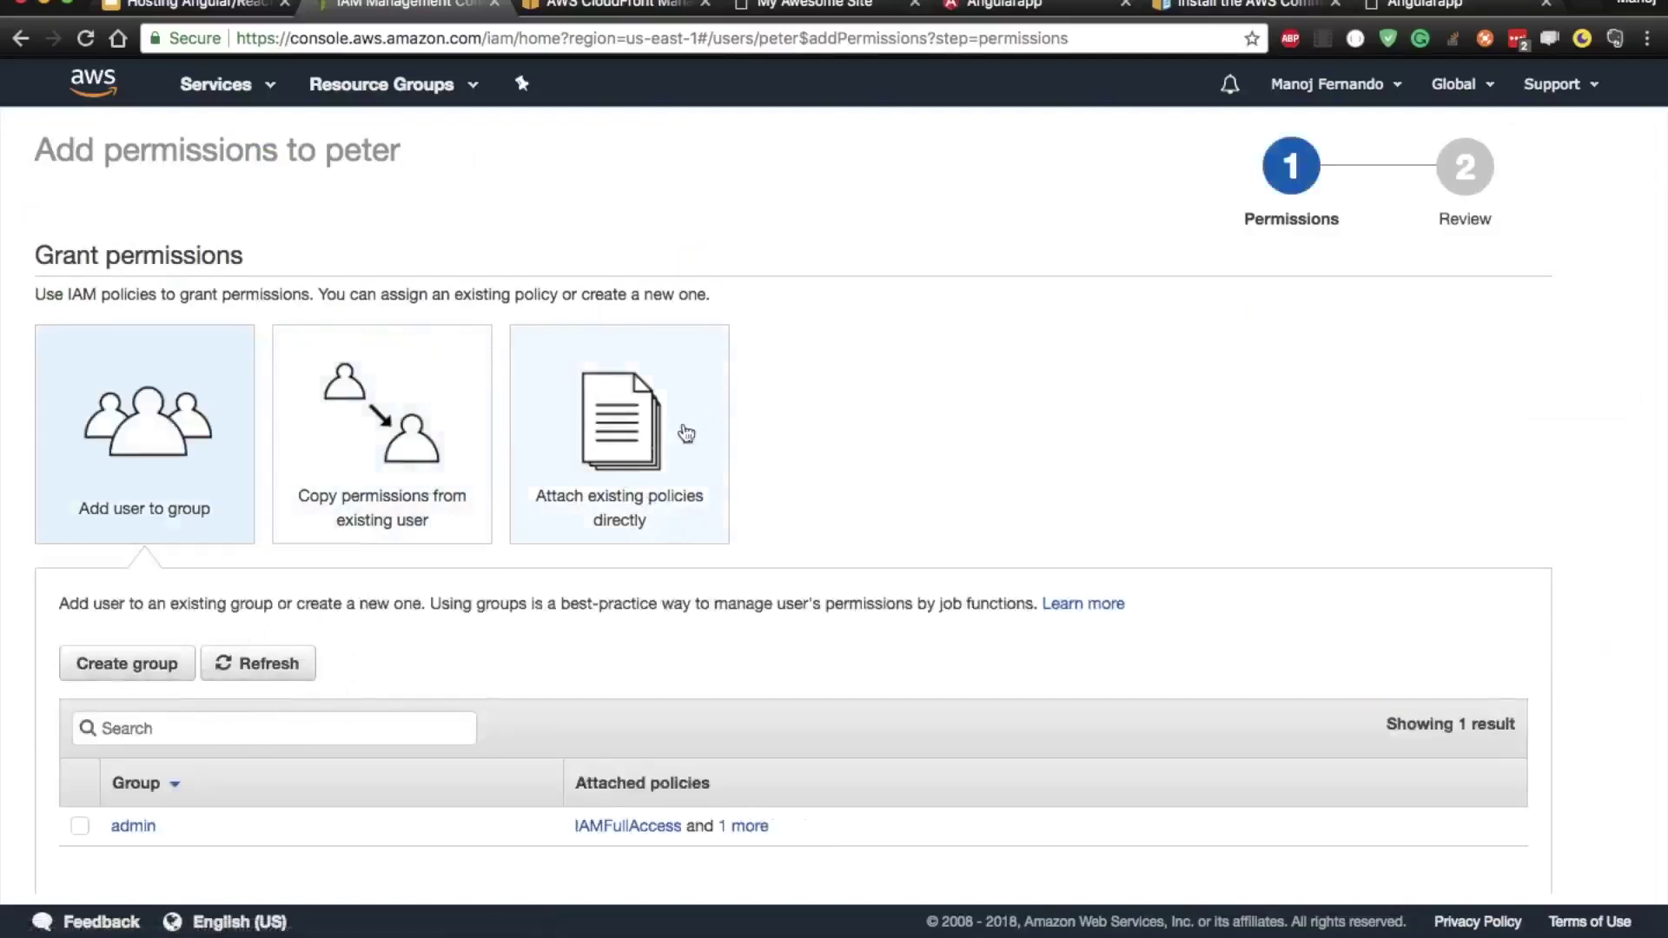
- Choose to attach existing policies directly to the user and search the policy list for cloudfront
left_click(640, 456)
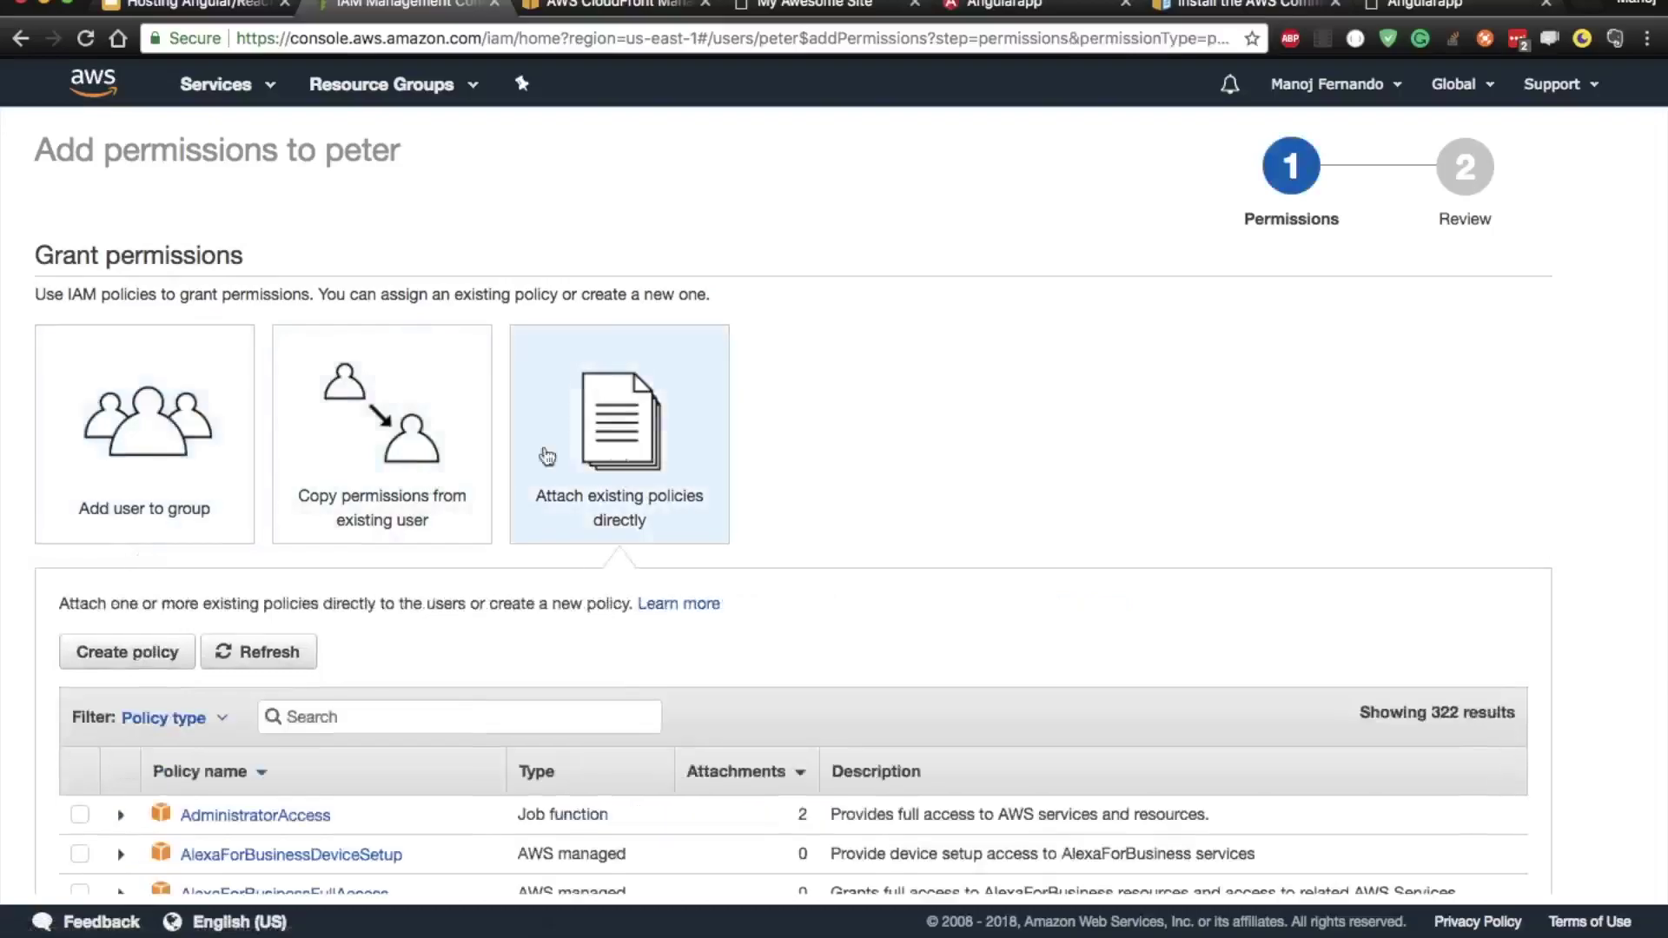
scroll(680, 585, "down", 5)
left_click(421, 439)
type("cloudfront")
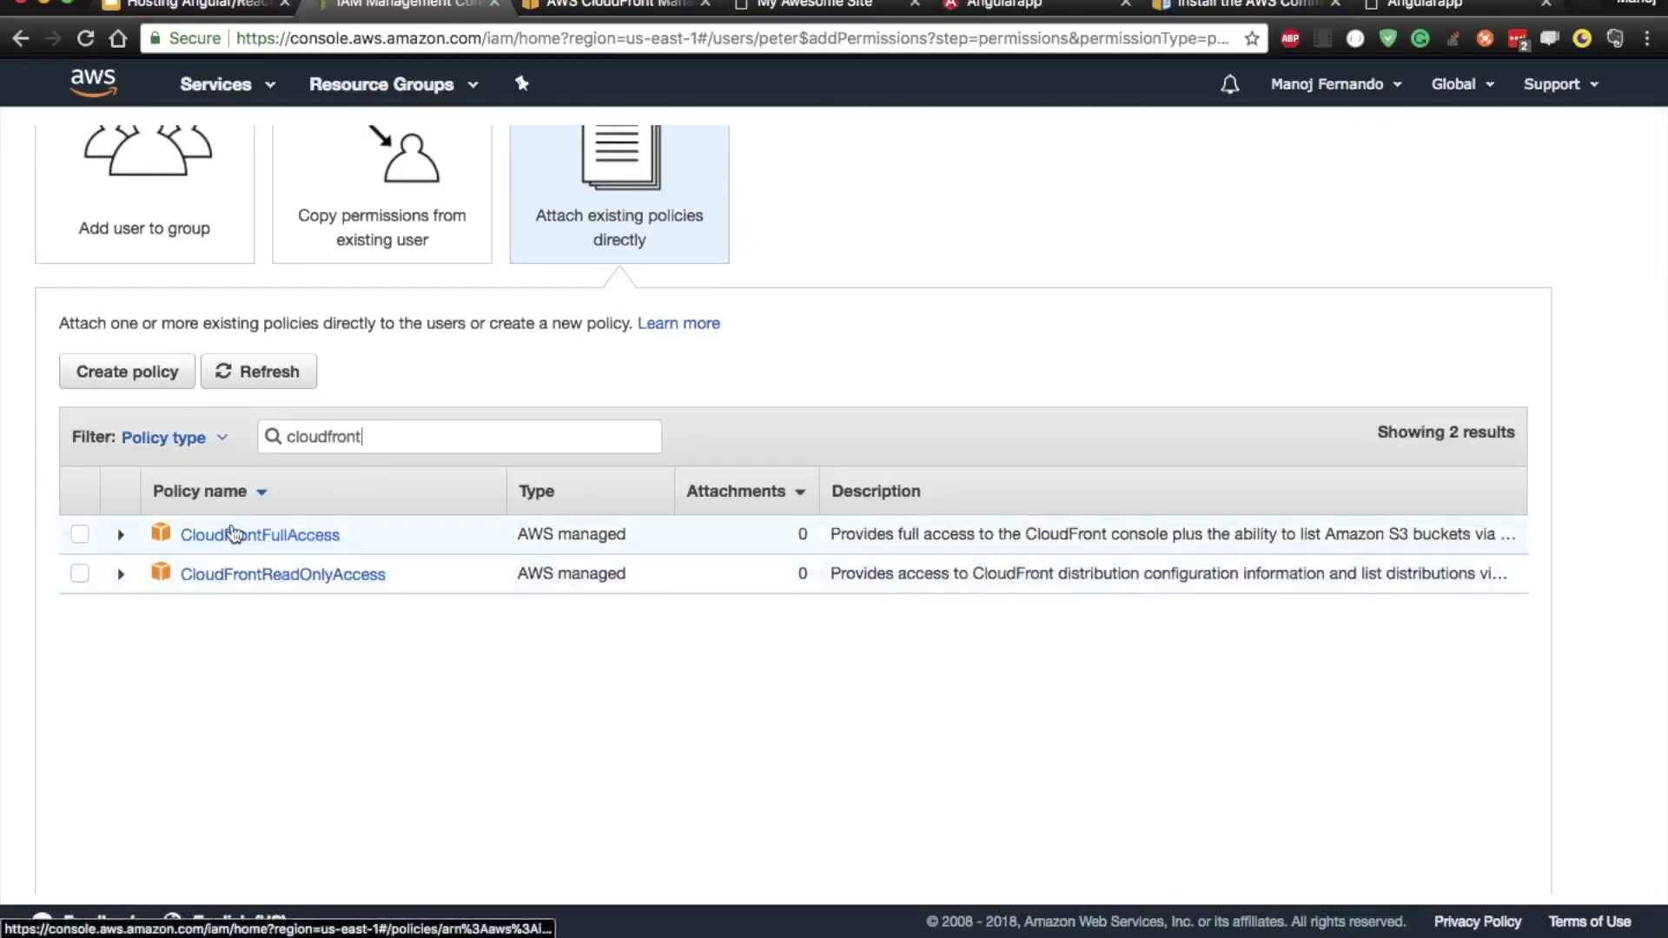
- Start creating a new IAM policy in the visual editor and choose CloudFront as its service
left_click(149, 372)
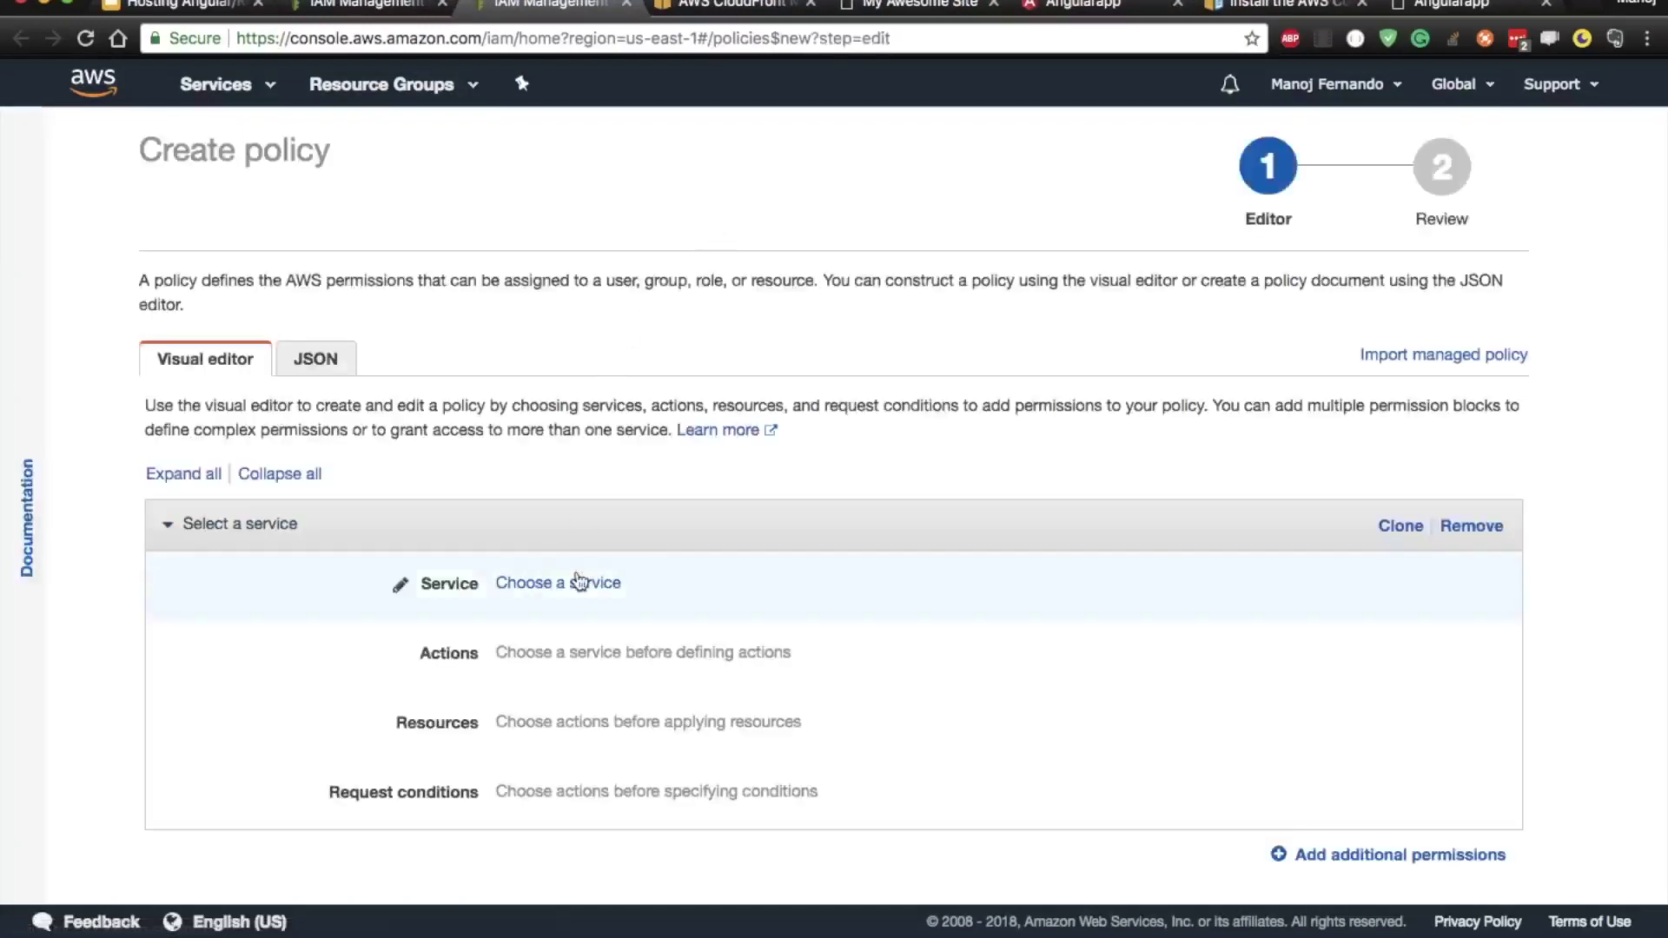
scroll(588, 585, "down", 3)
left_click(578, 437)
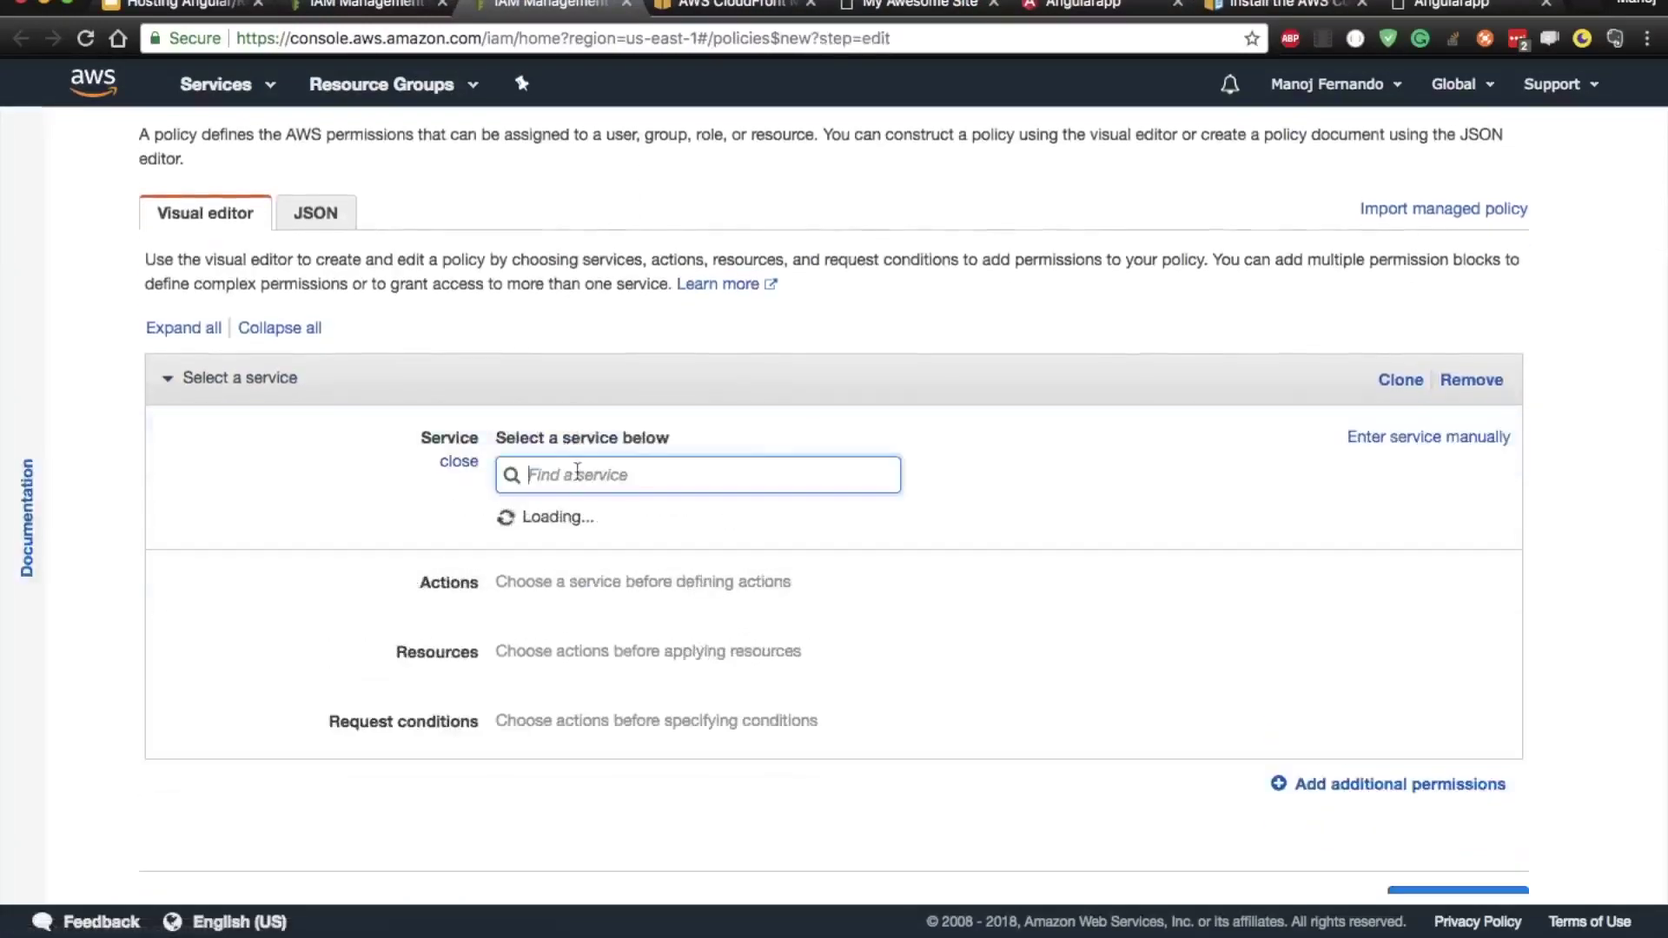
type("cloudf")
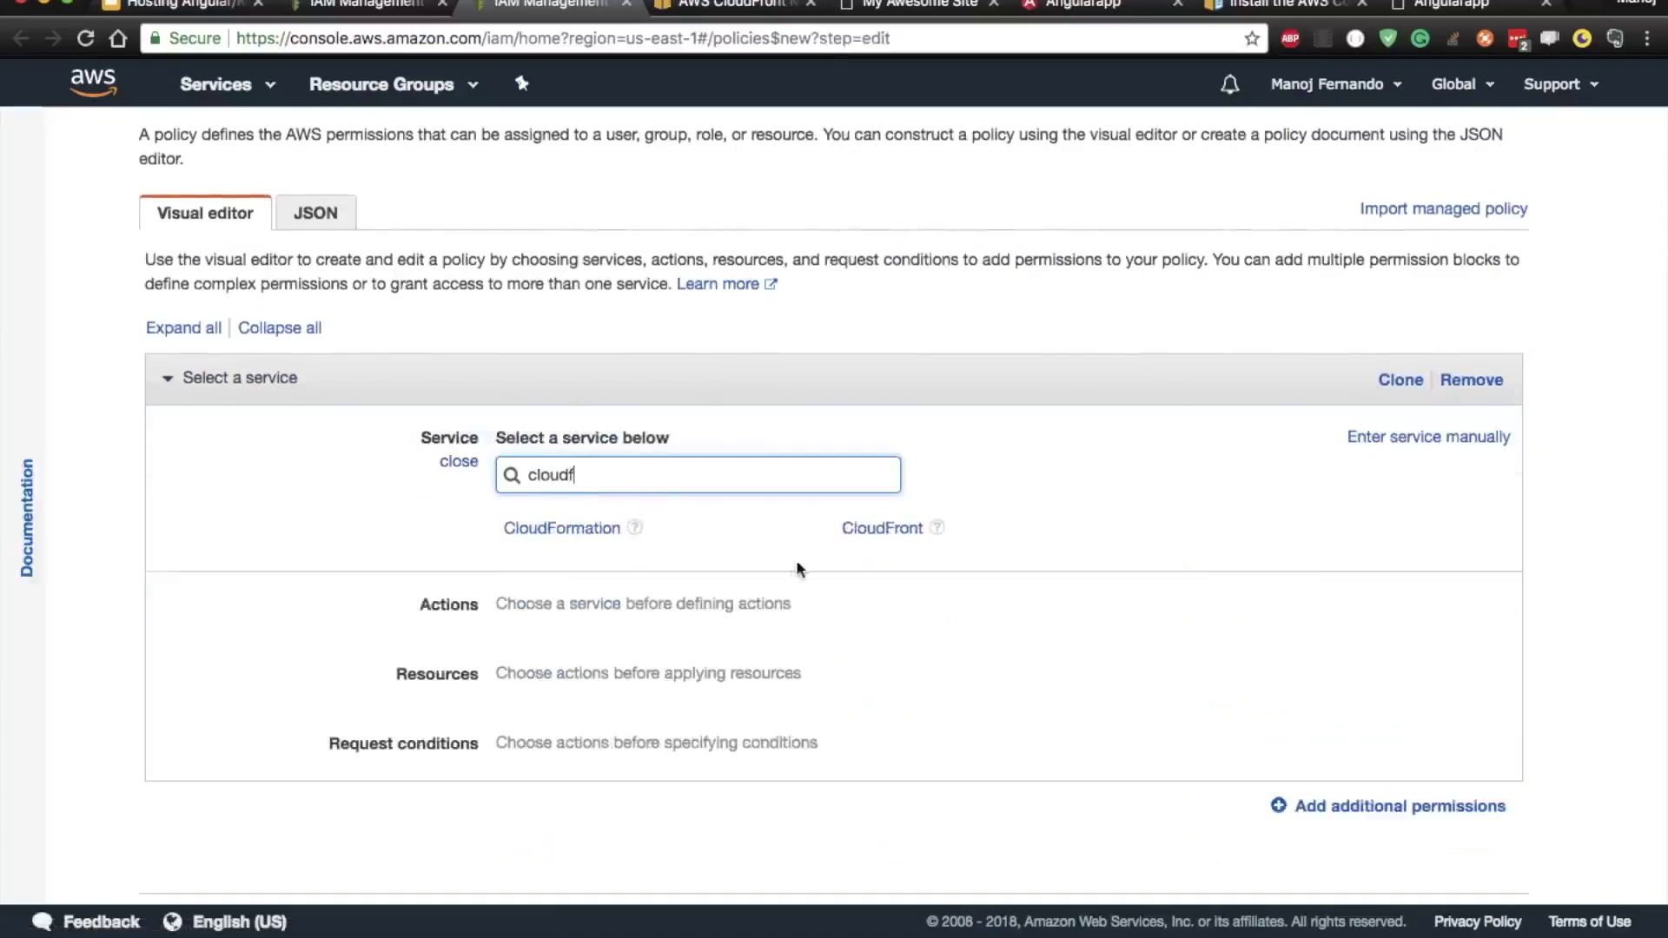
left_click(891, 533)
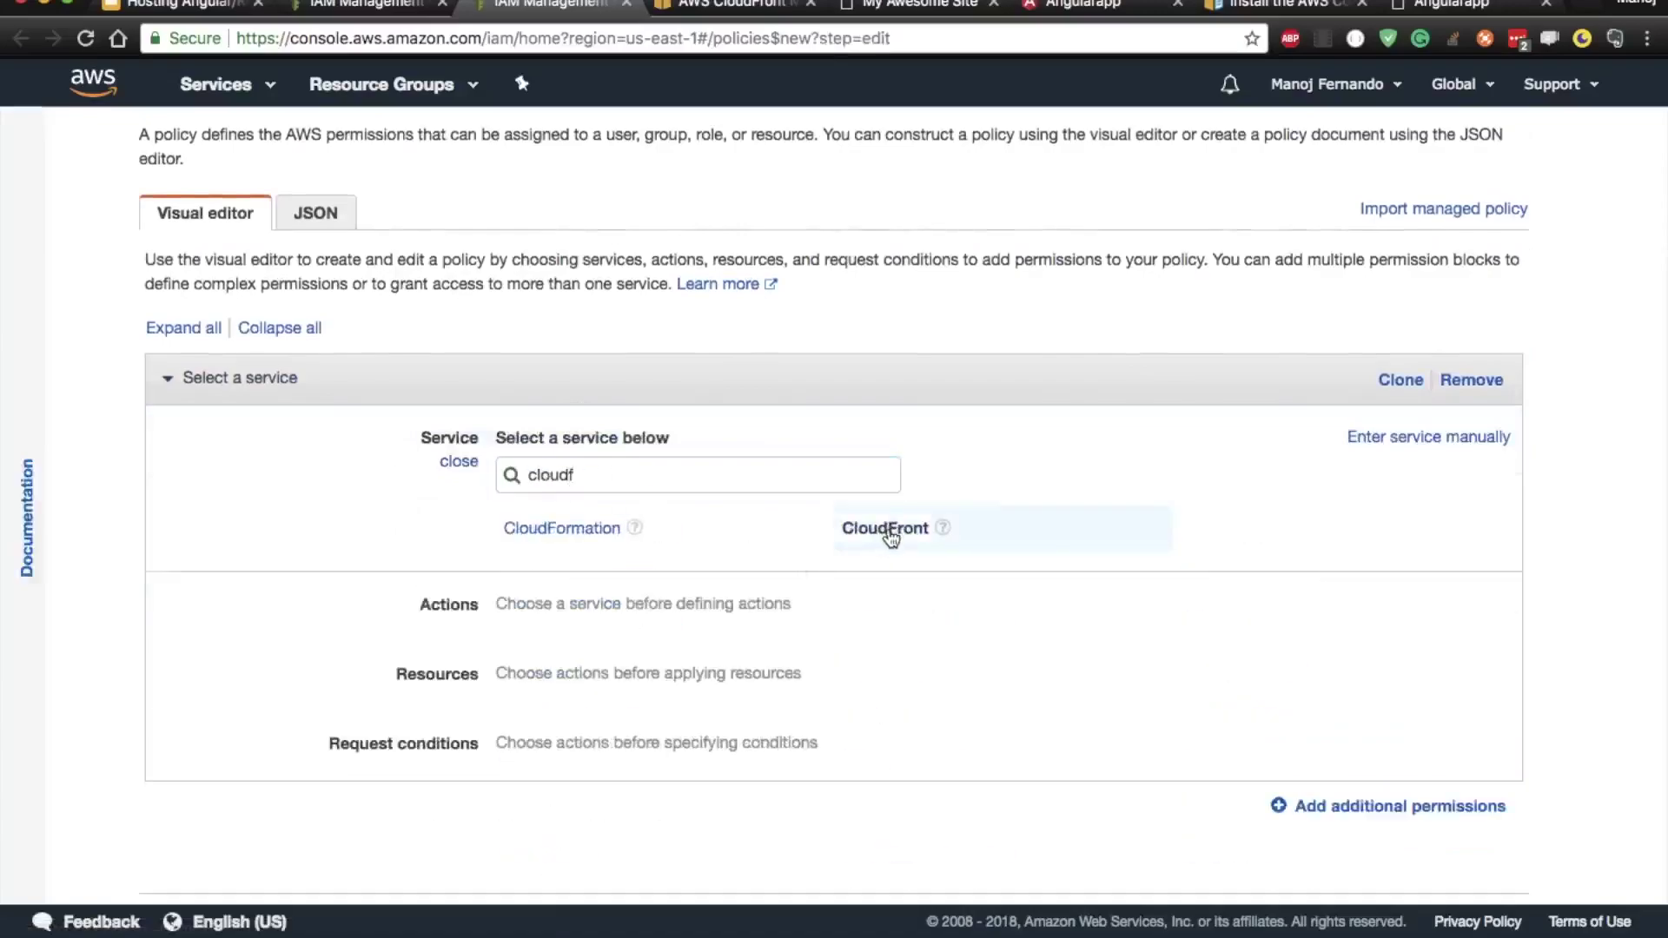
- Allow the CreateInvalidation write action in the policy's CloudFront permissions
left_click(540, 508)
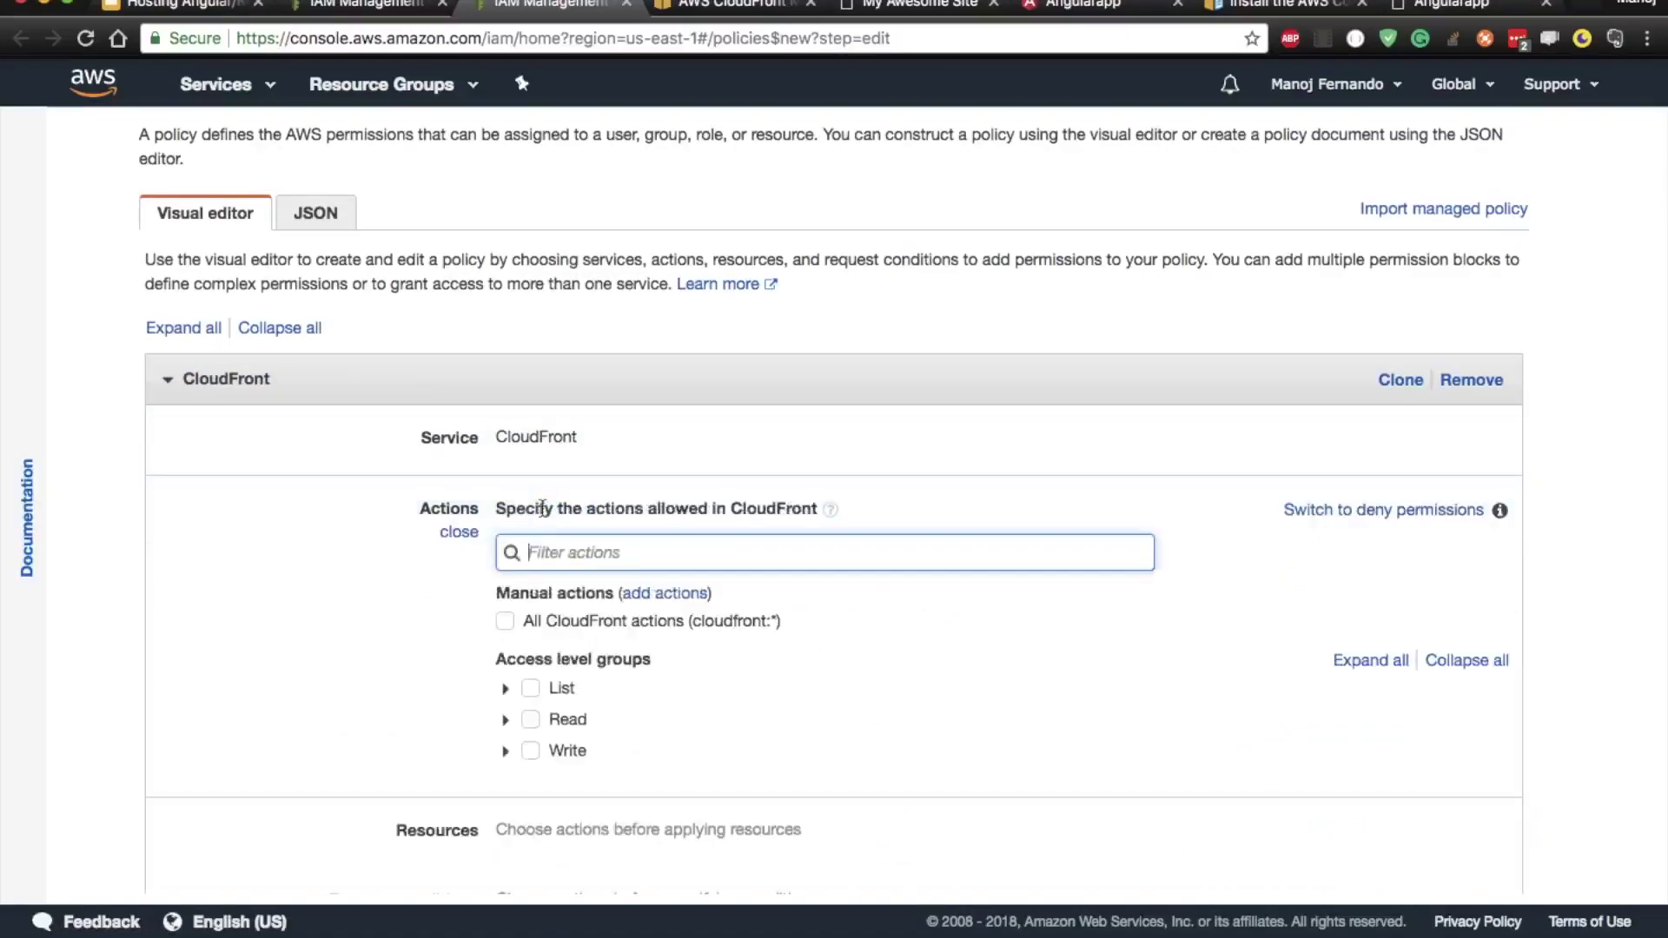
scroll(542, 508, "down", 5)
left_click(508, 446)
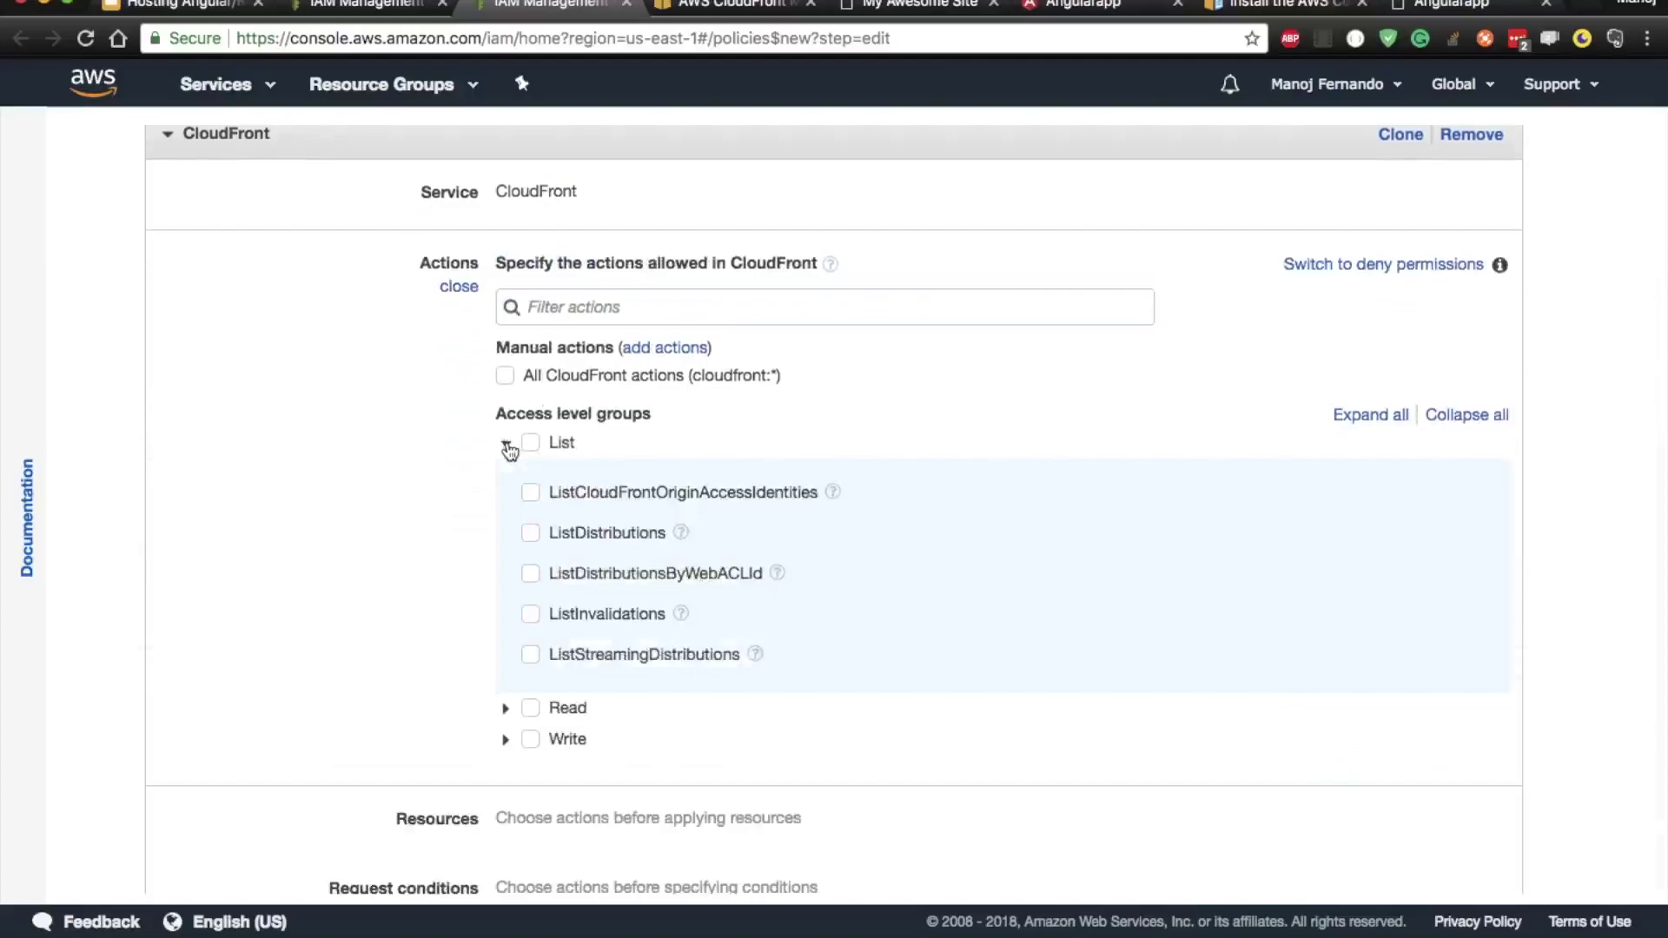
left_click(508, 446)
left_click(506, 508)
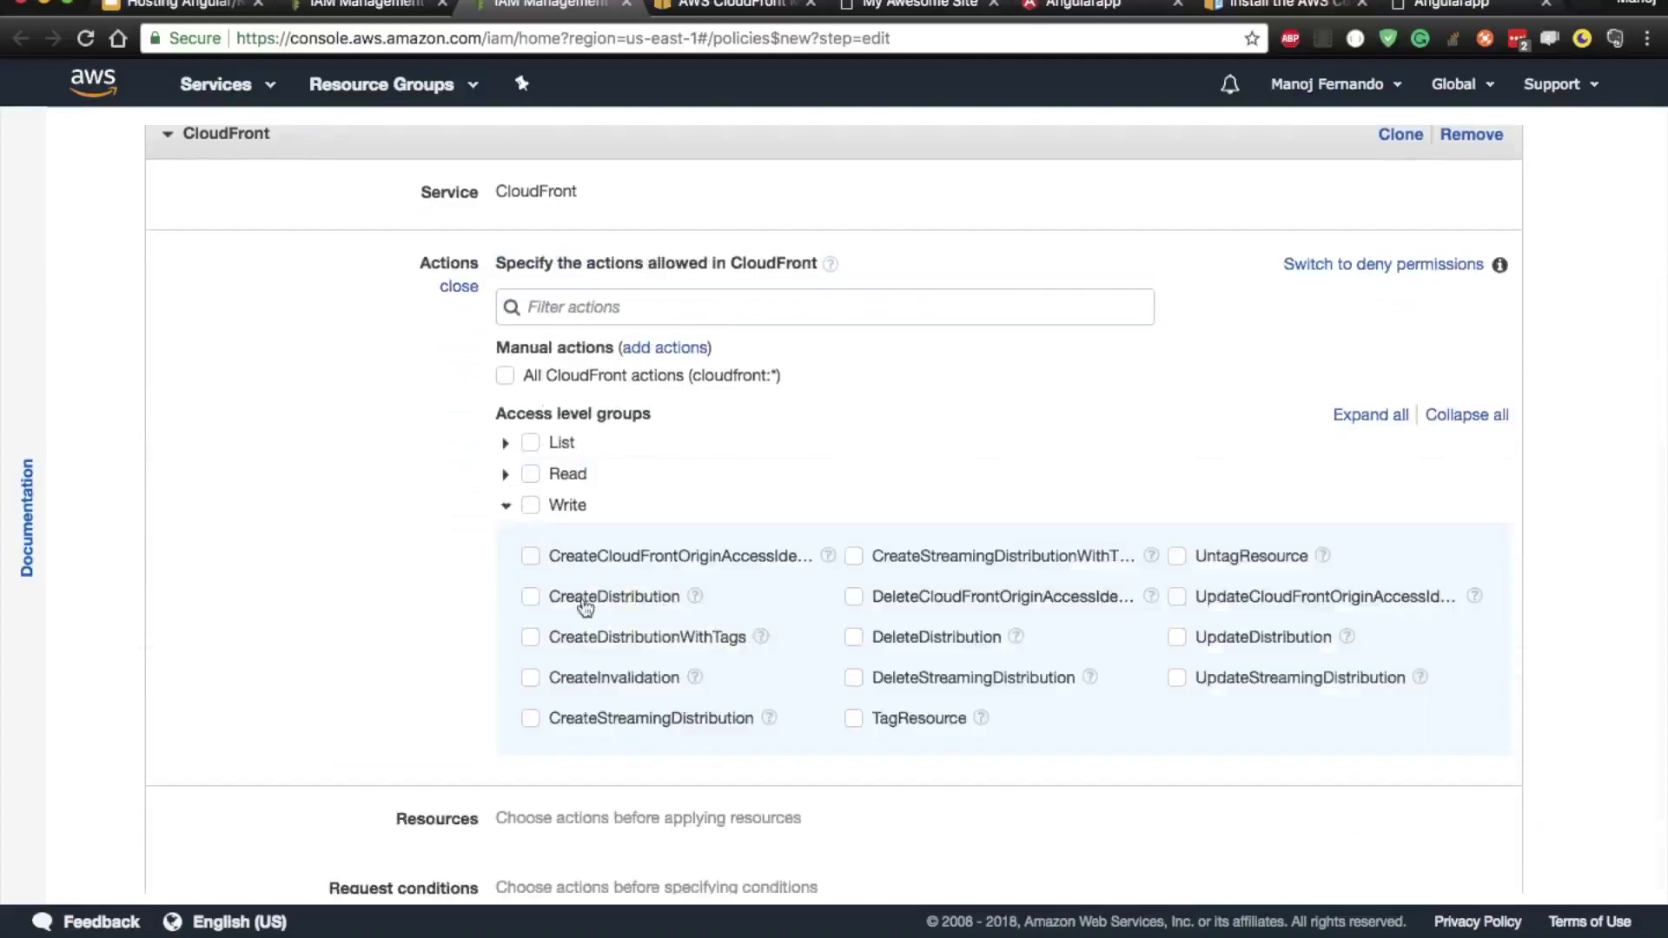
scroll(585, 608, "down", 2)
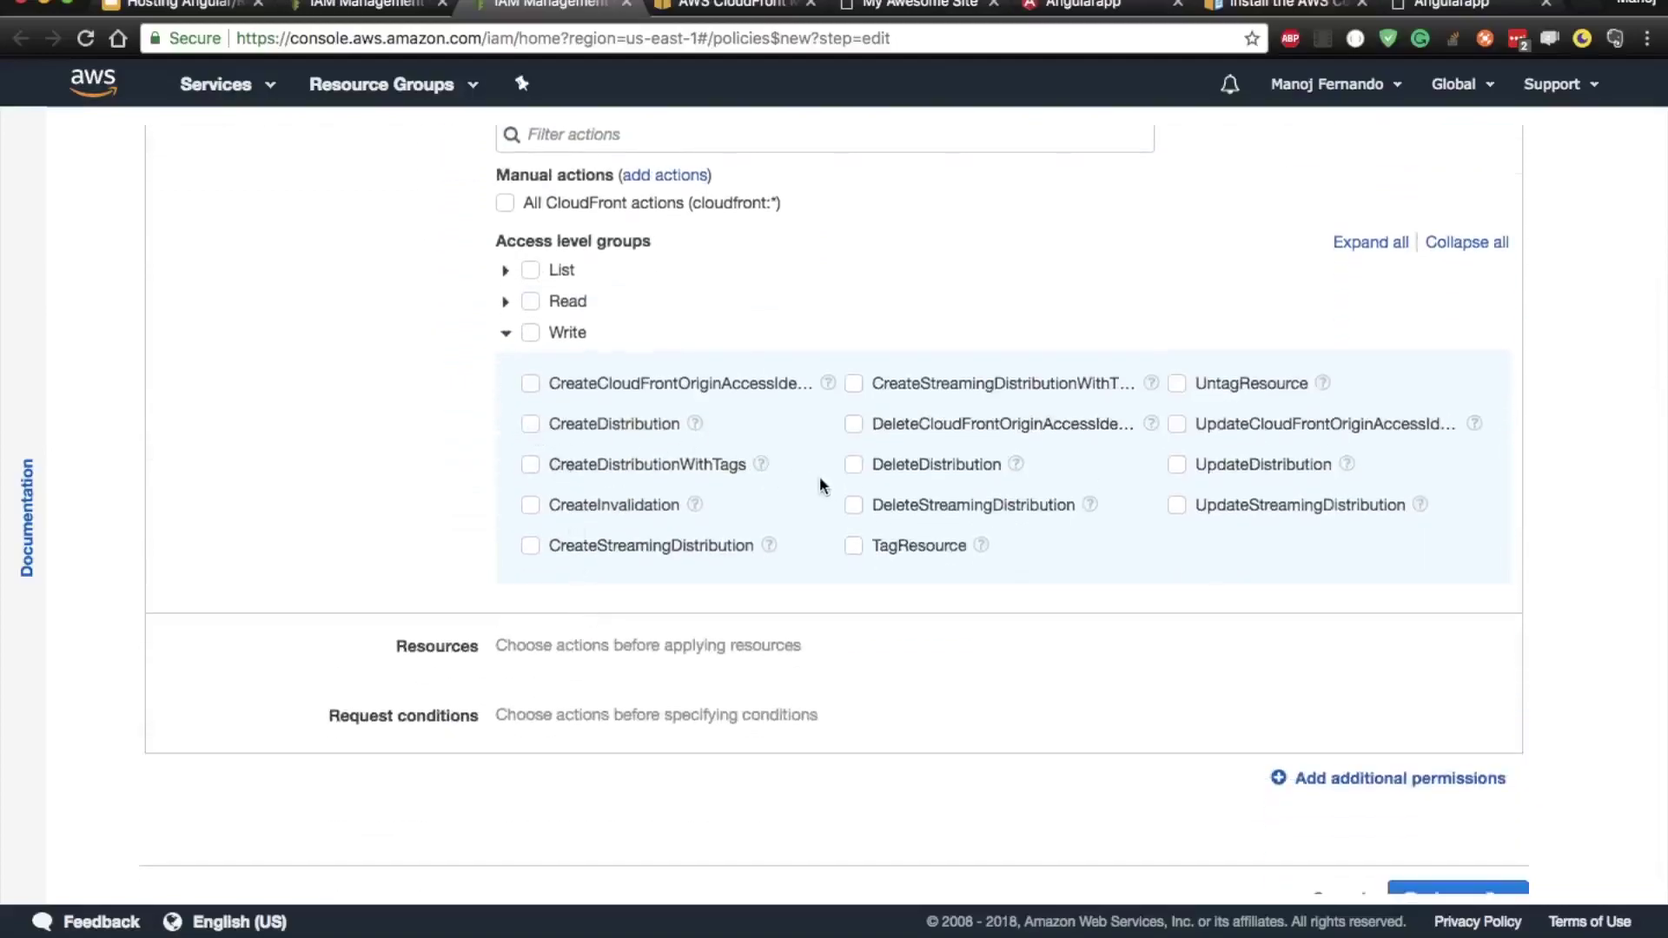
left_click(530, 506)
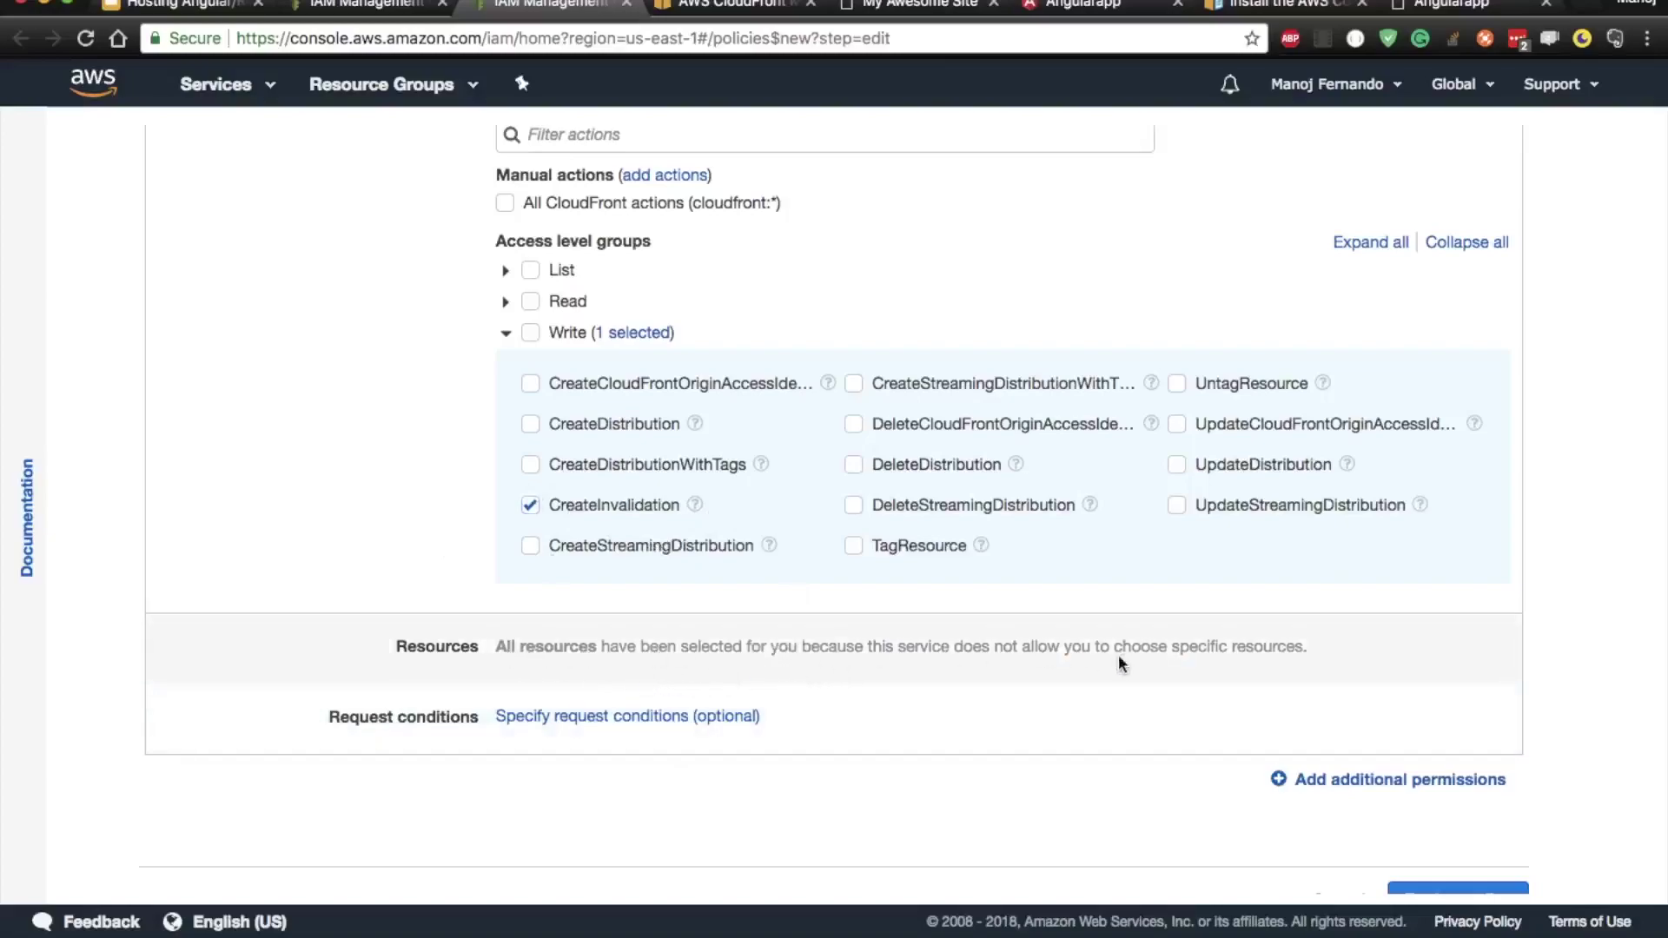
- Proceed to the policy review, name the policy restricted-cloudfront-invalidation, and create it
scroll(1156, 669, "down", 2)
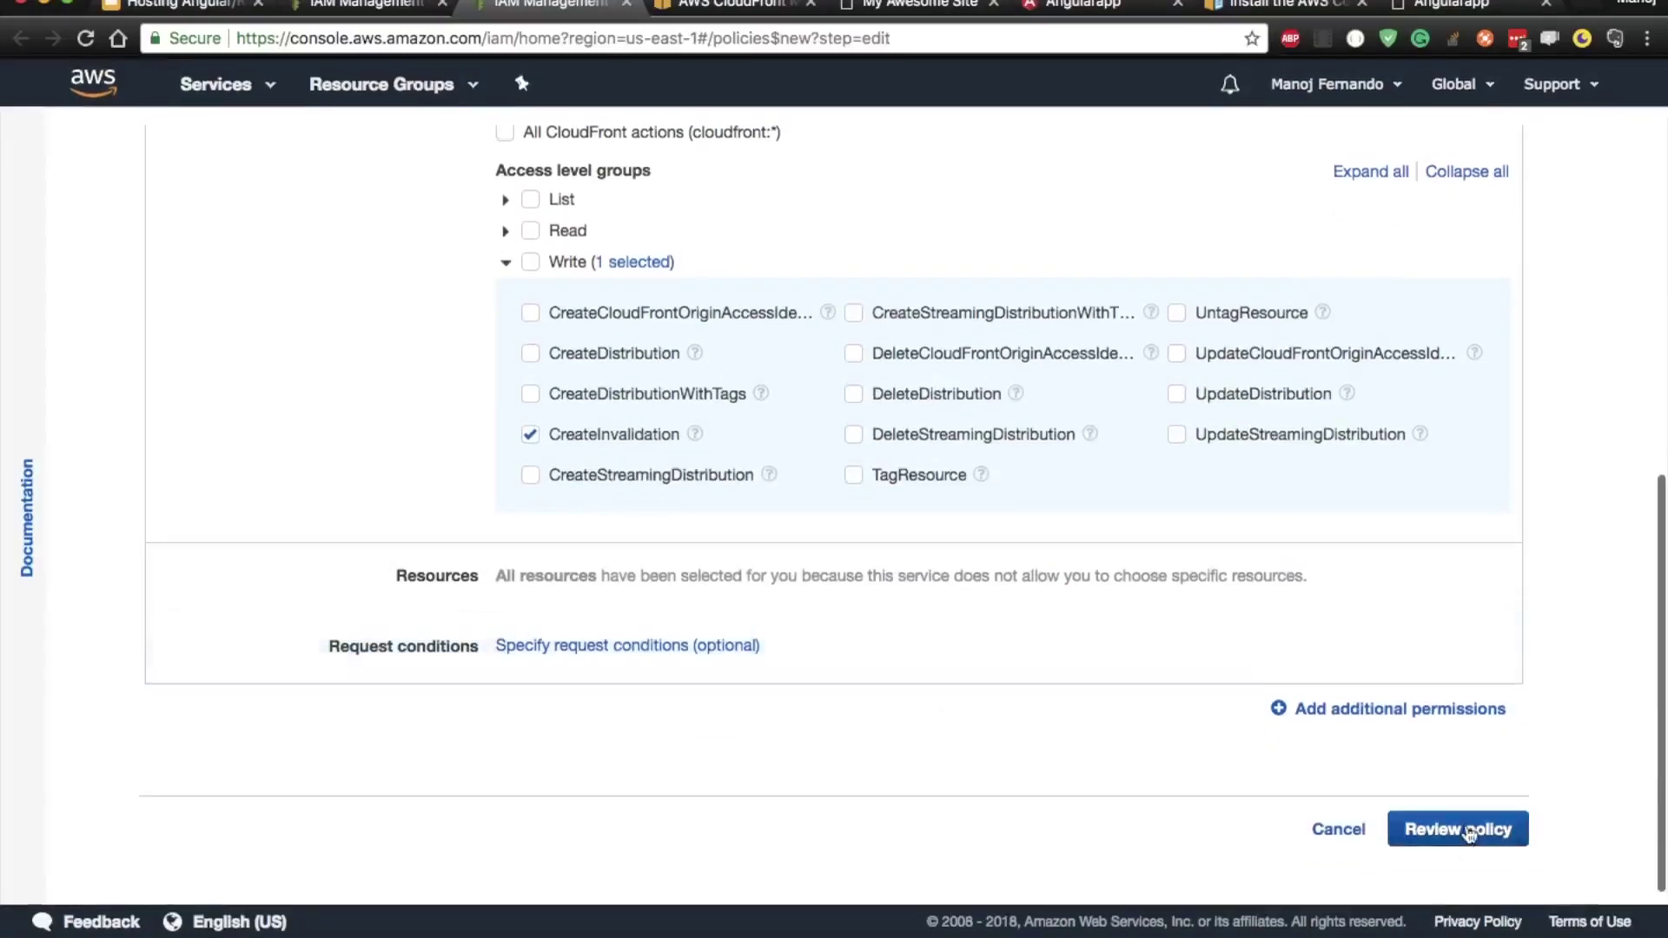
left_click(1468, 830)
left_click(514, 422)
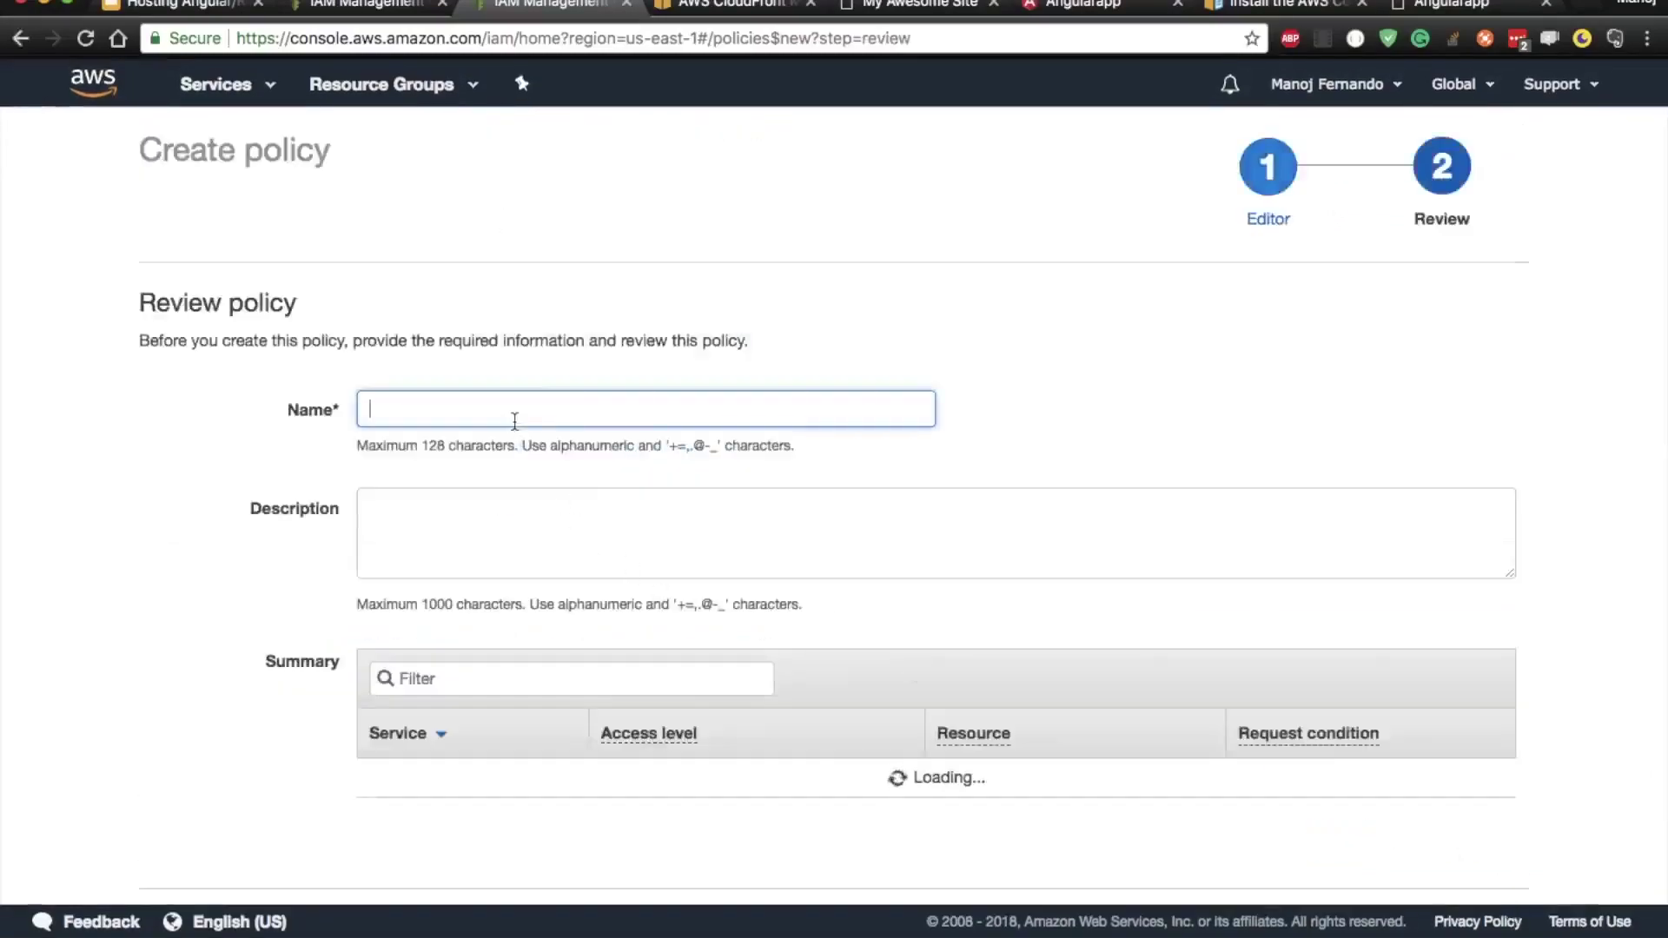
type("restricte")
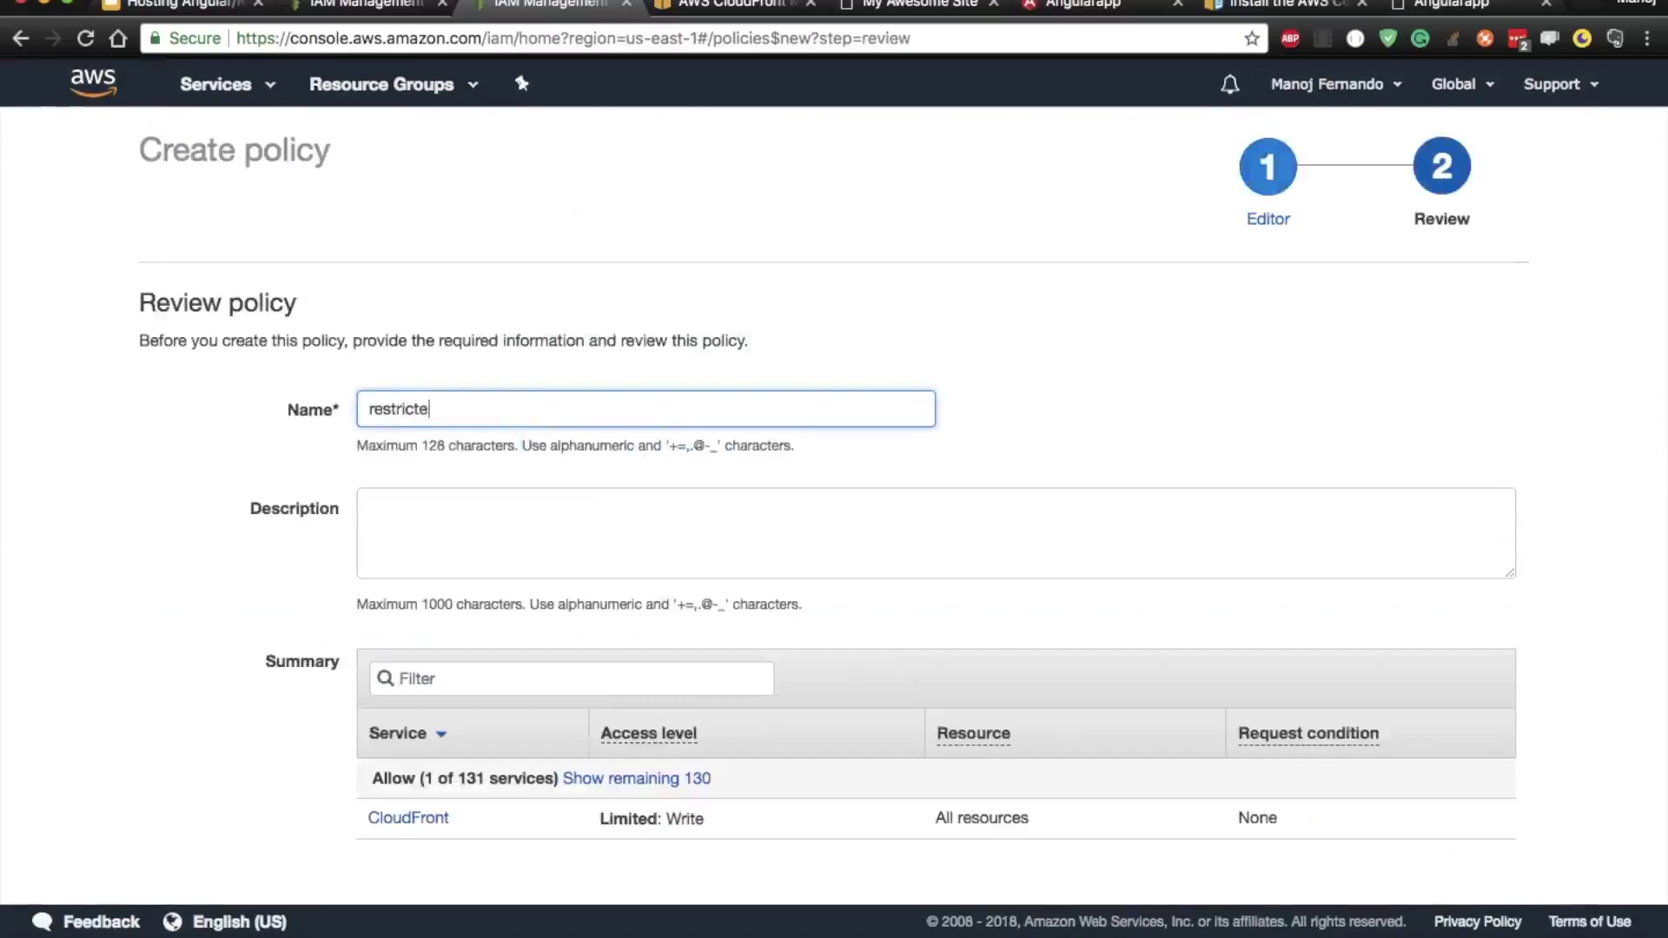
type("d-cloudfront-invalidation")
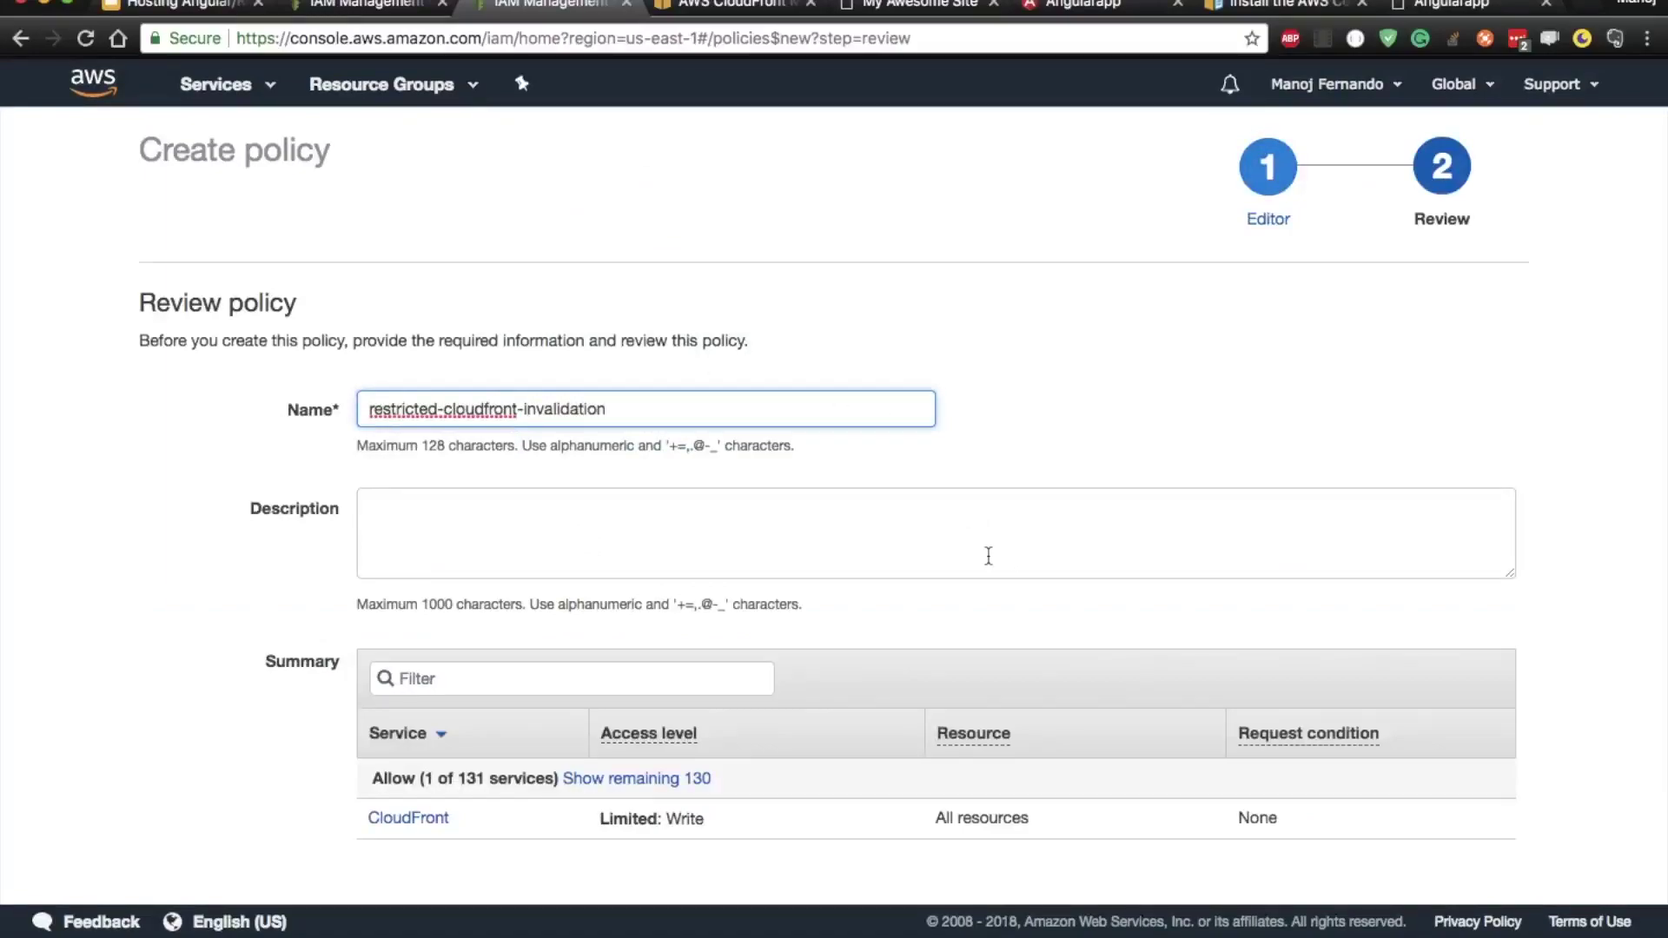
scroll(988, 556, "down", 3)
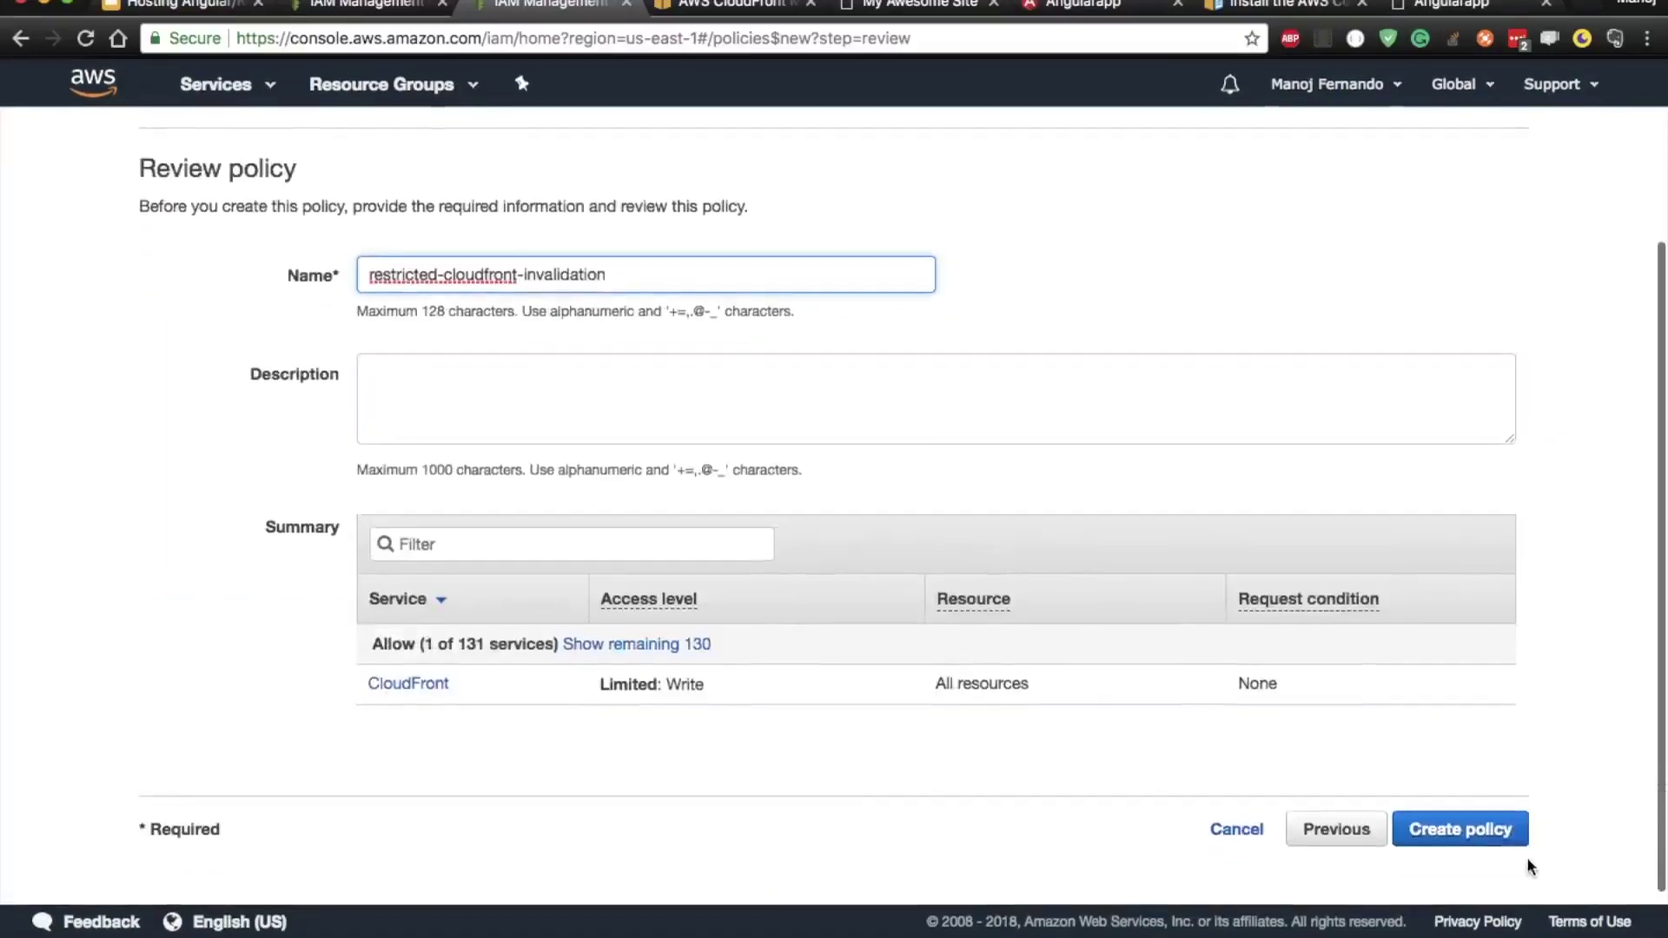
left_click(1499, 833)
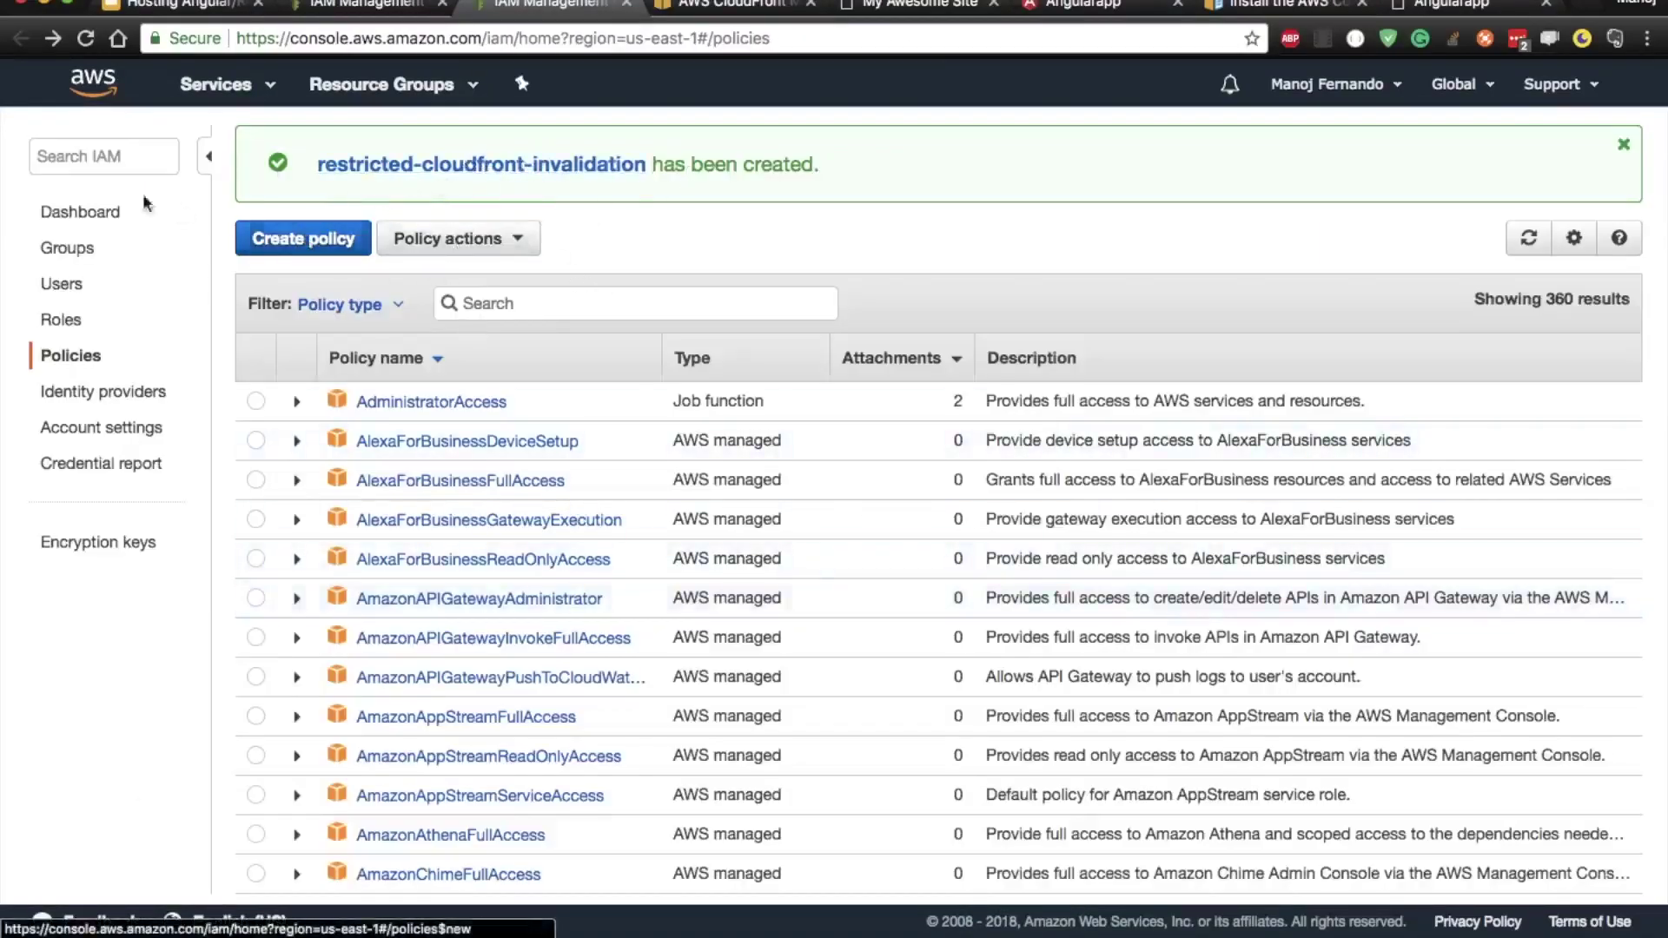
- Open the deployment user in IAM again and start adding permissions by attaching existing policies directly
left_click(62, 286)
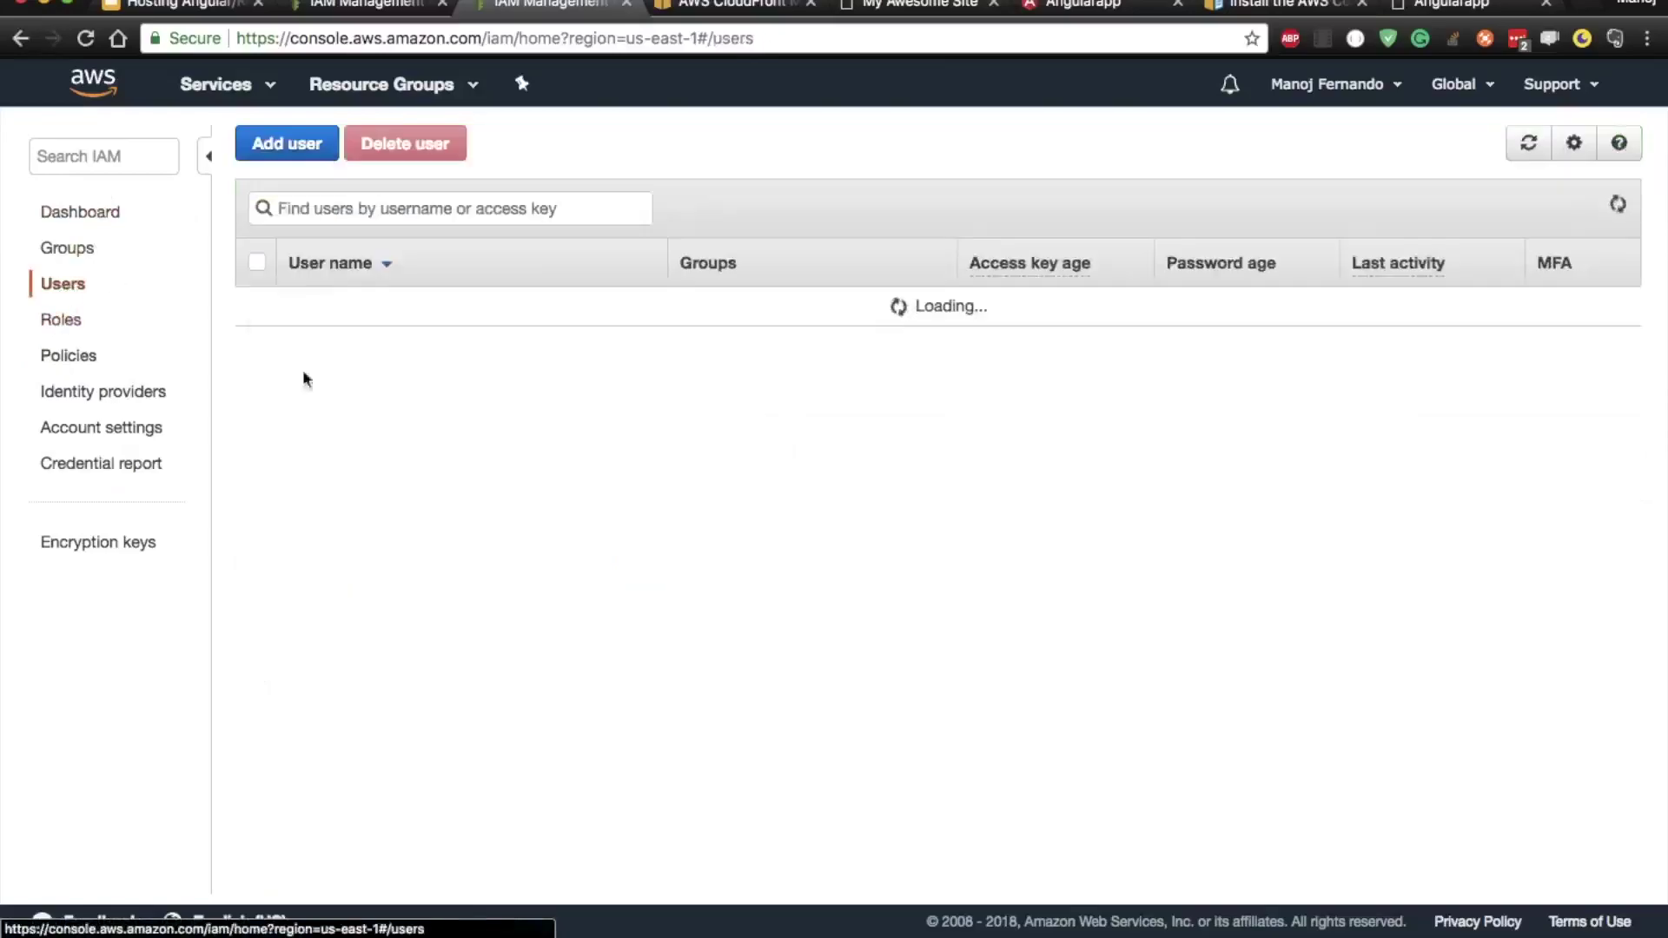
left_click(304, 388)
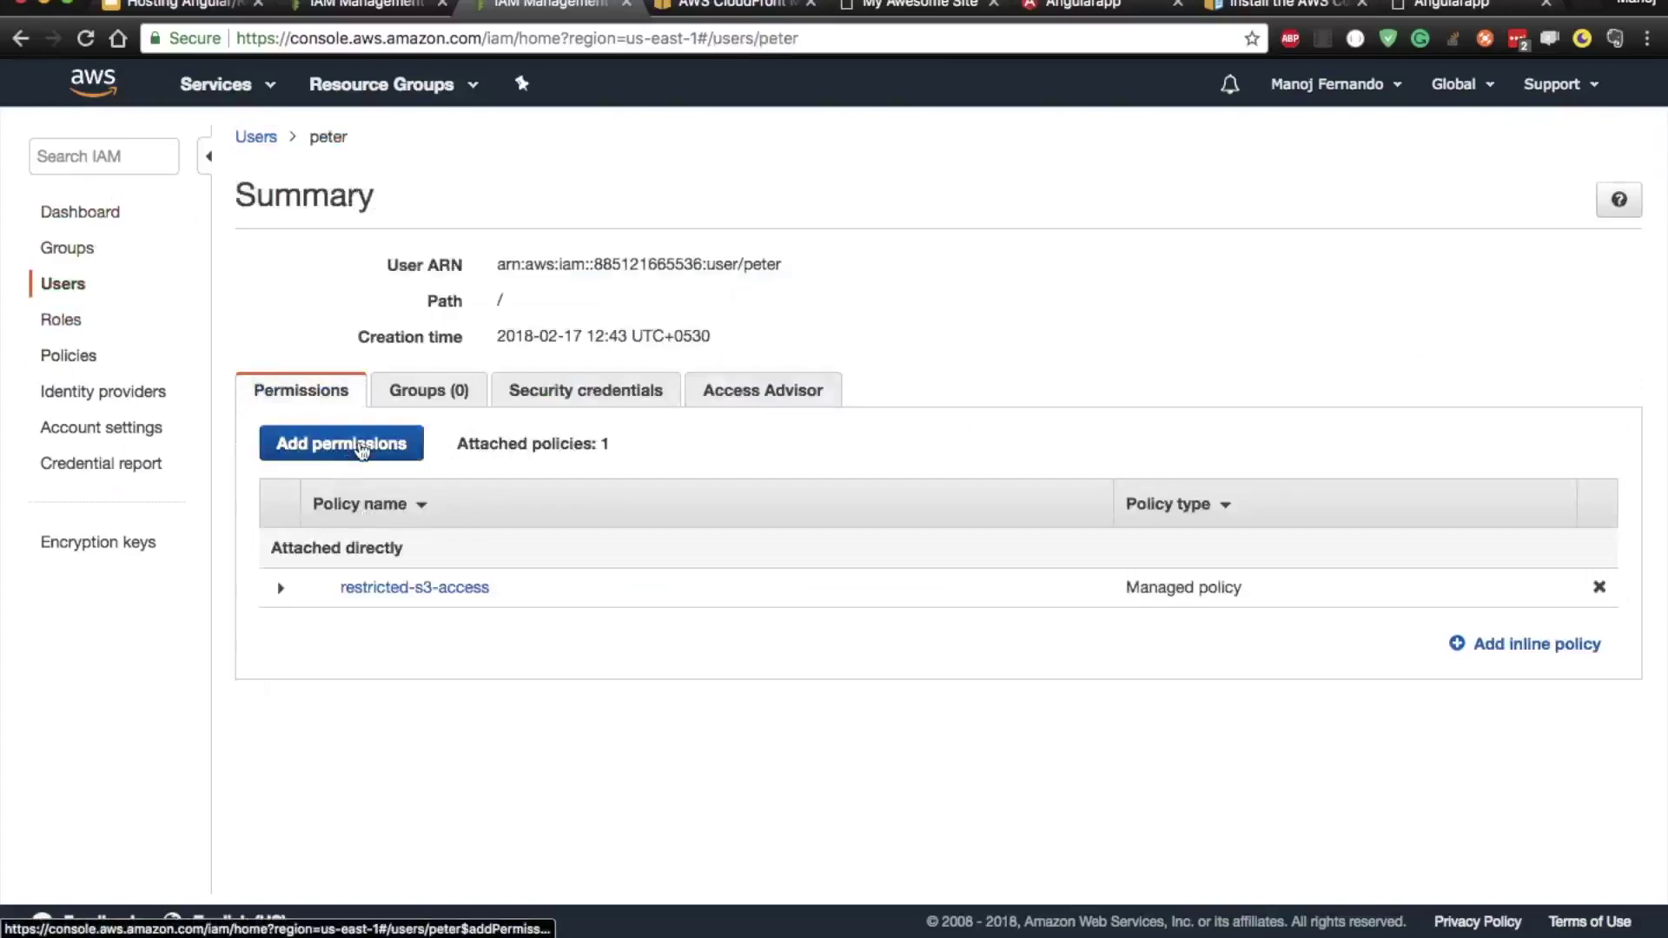
left_click(354, 444)
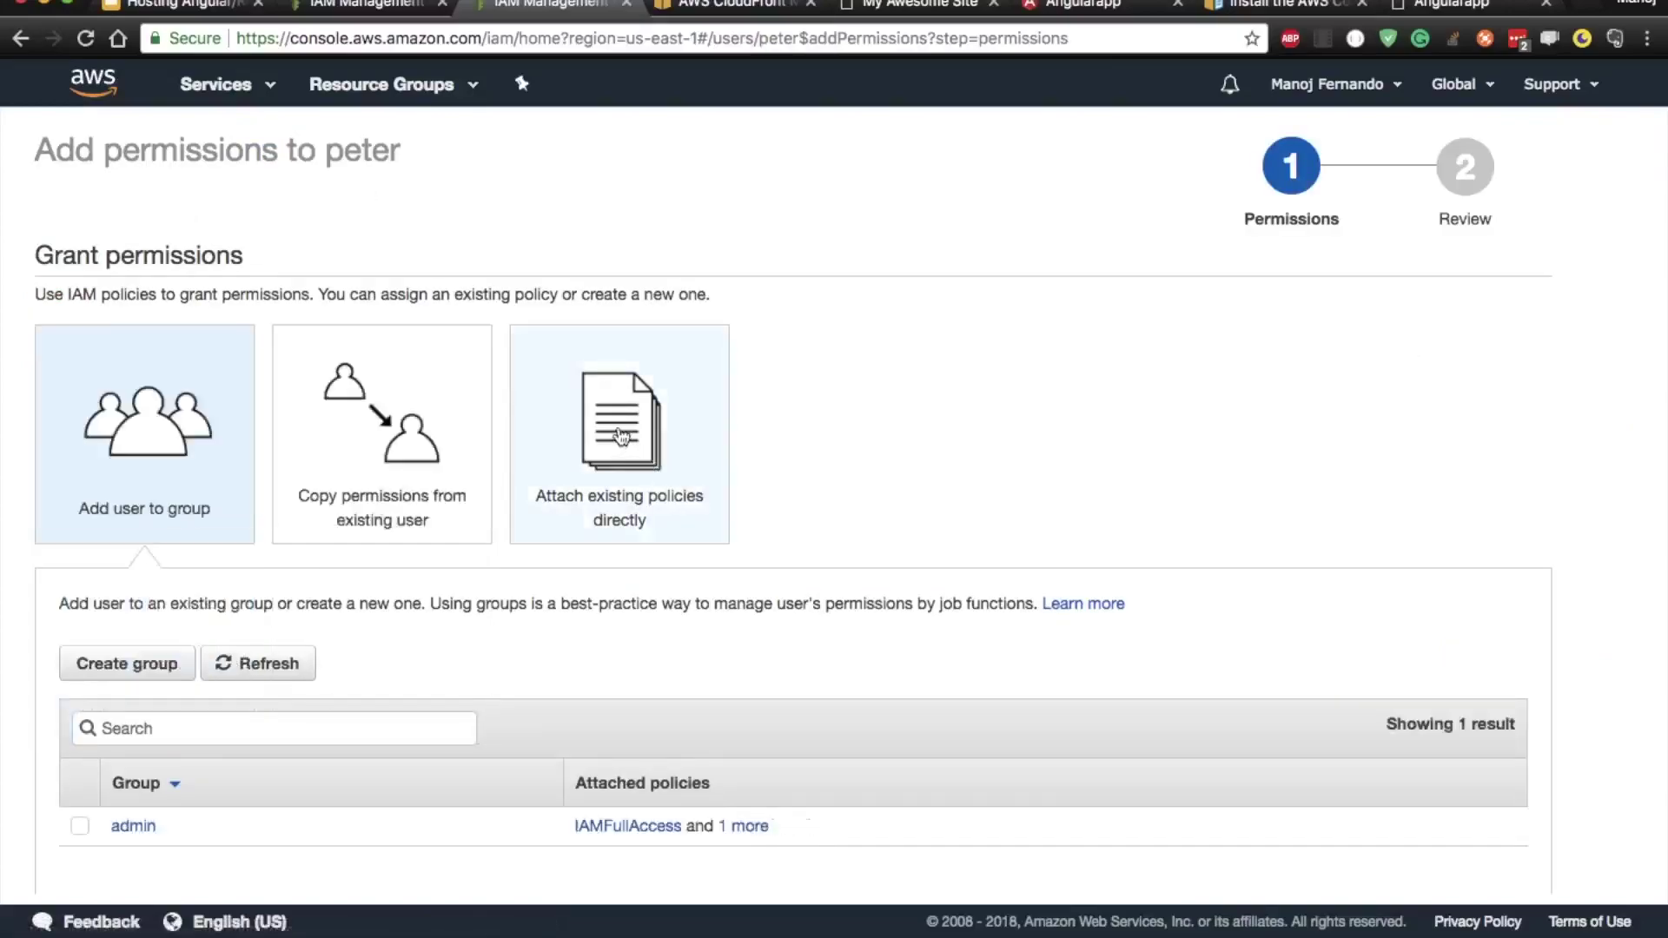
left_click(621, 441)
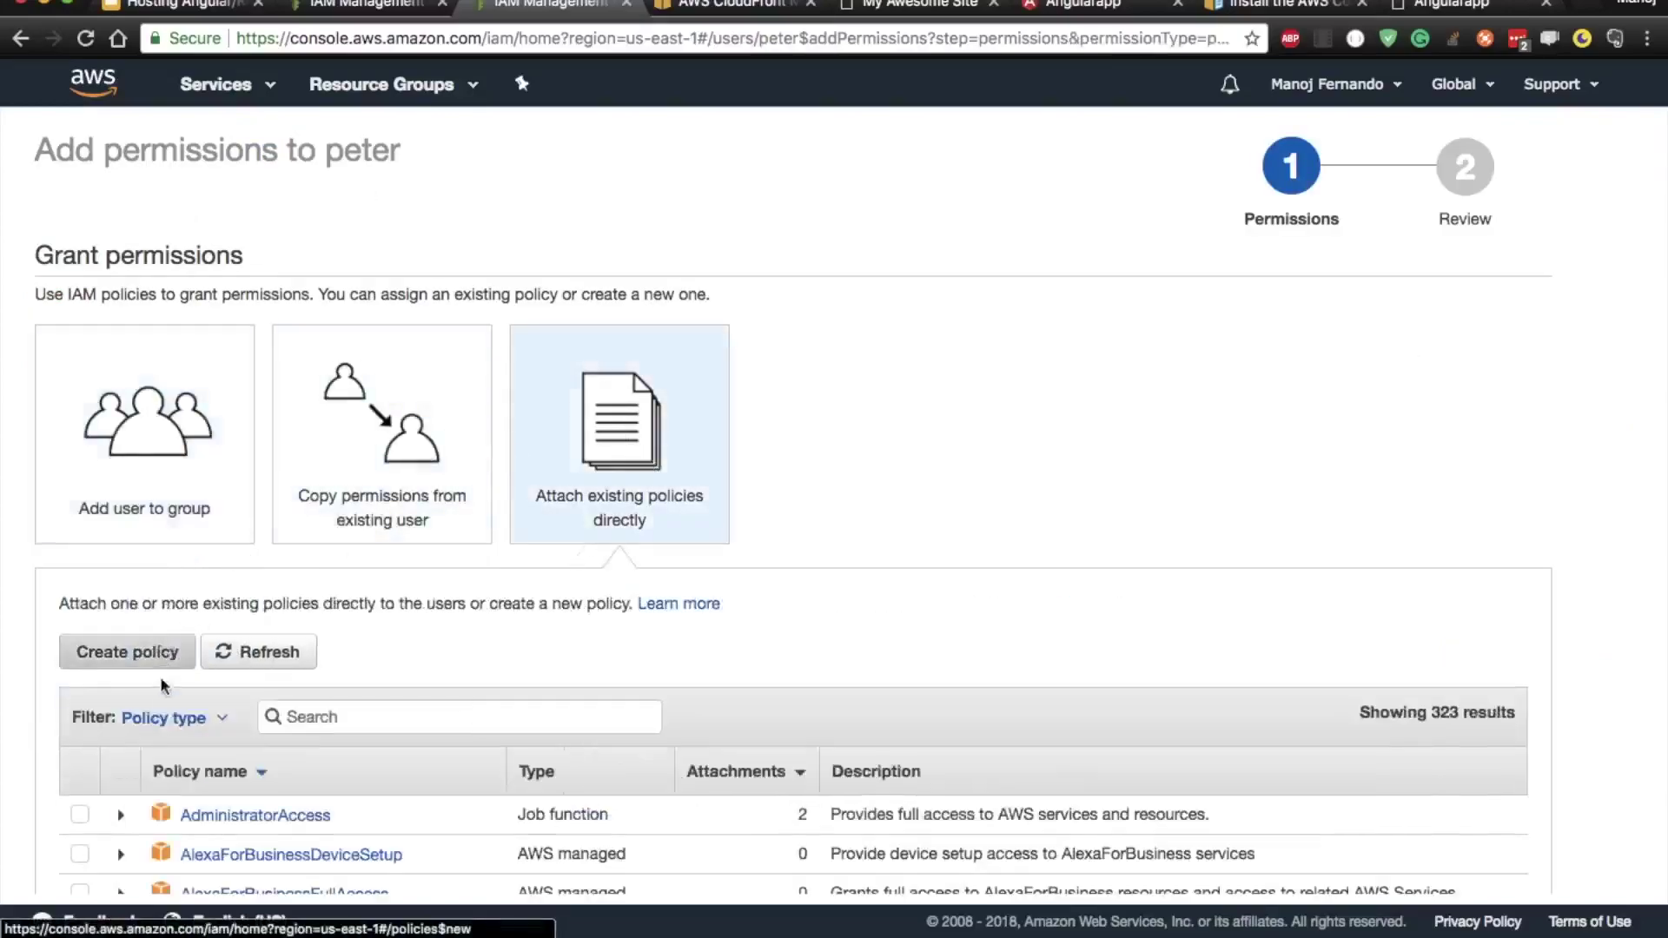
- Filter the policies to customer managed ones and attach restricted-cloudfront-invalidation to the user
left_click(190, 719)
left_click(196, 867)
scroll(192, 856, "down", 5)
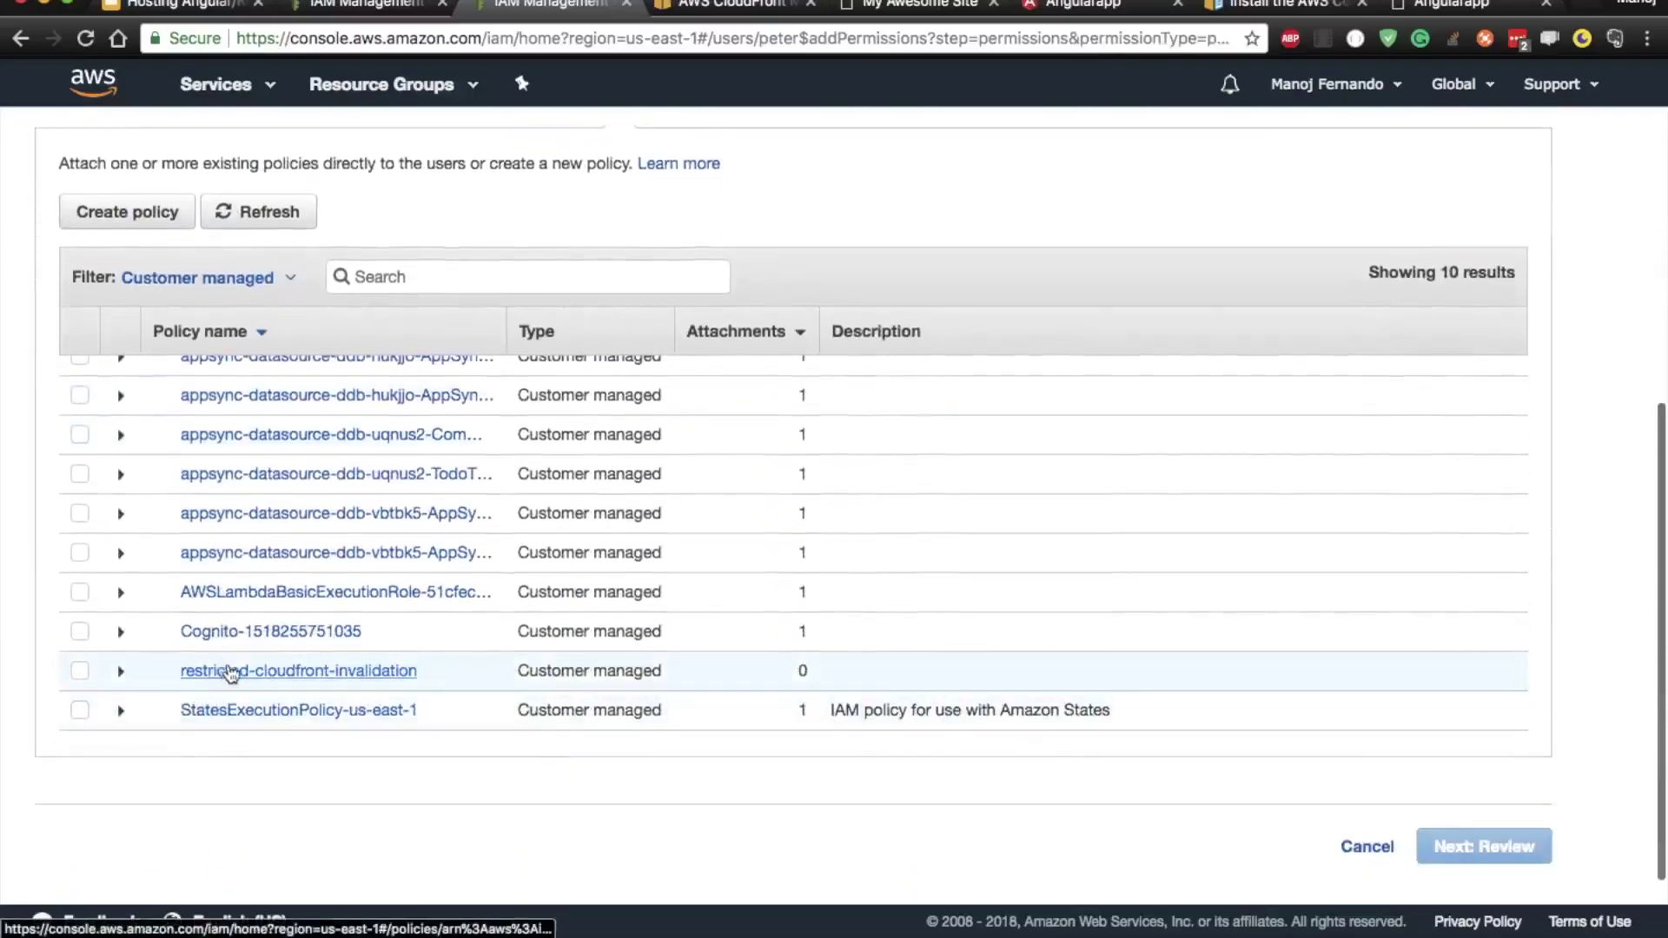
left_click(80, 671)
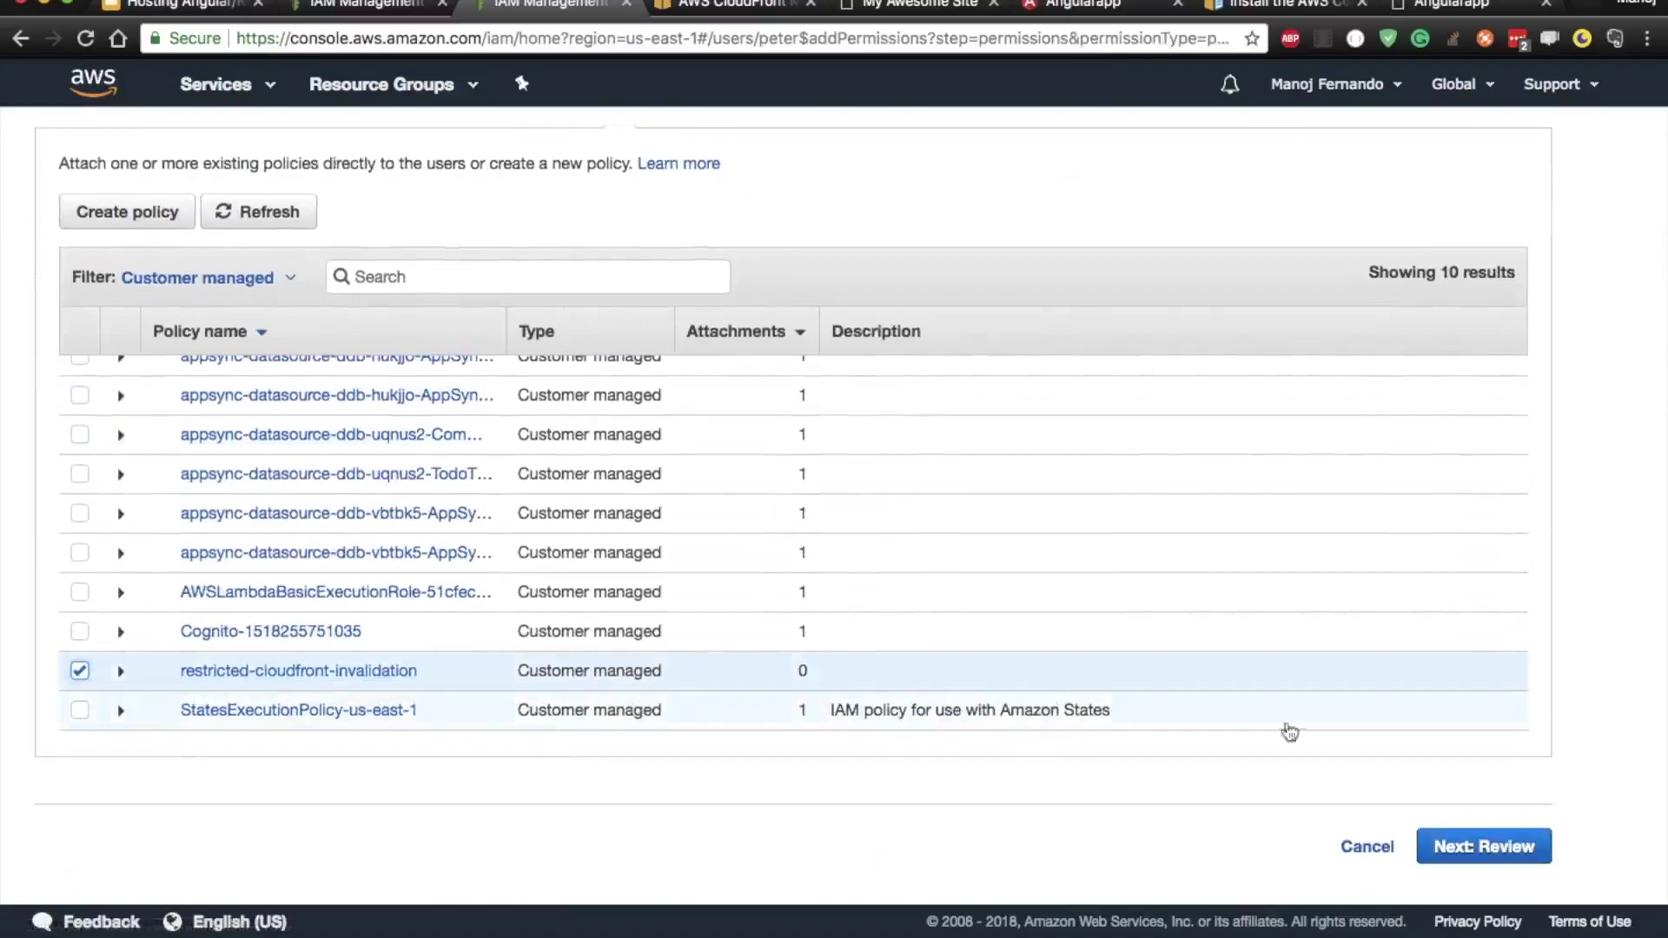
left_click(1485, 847)
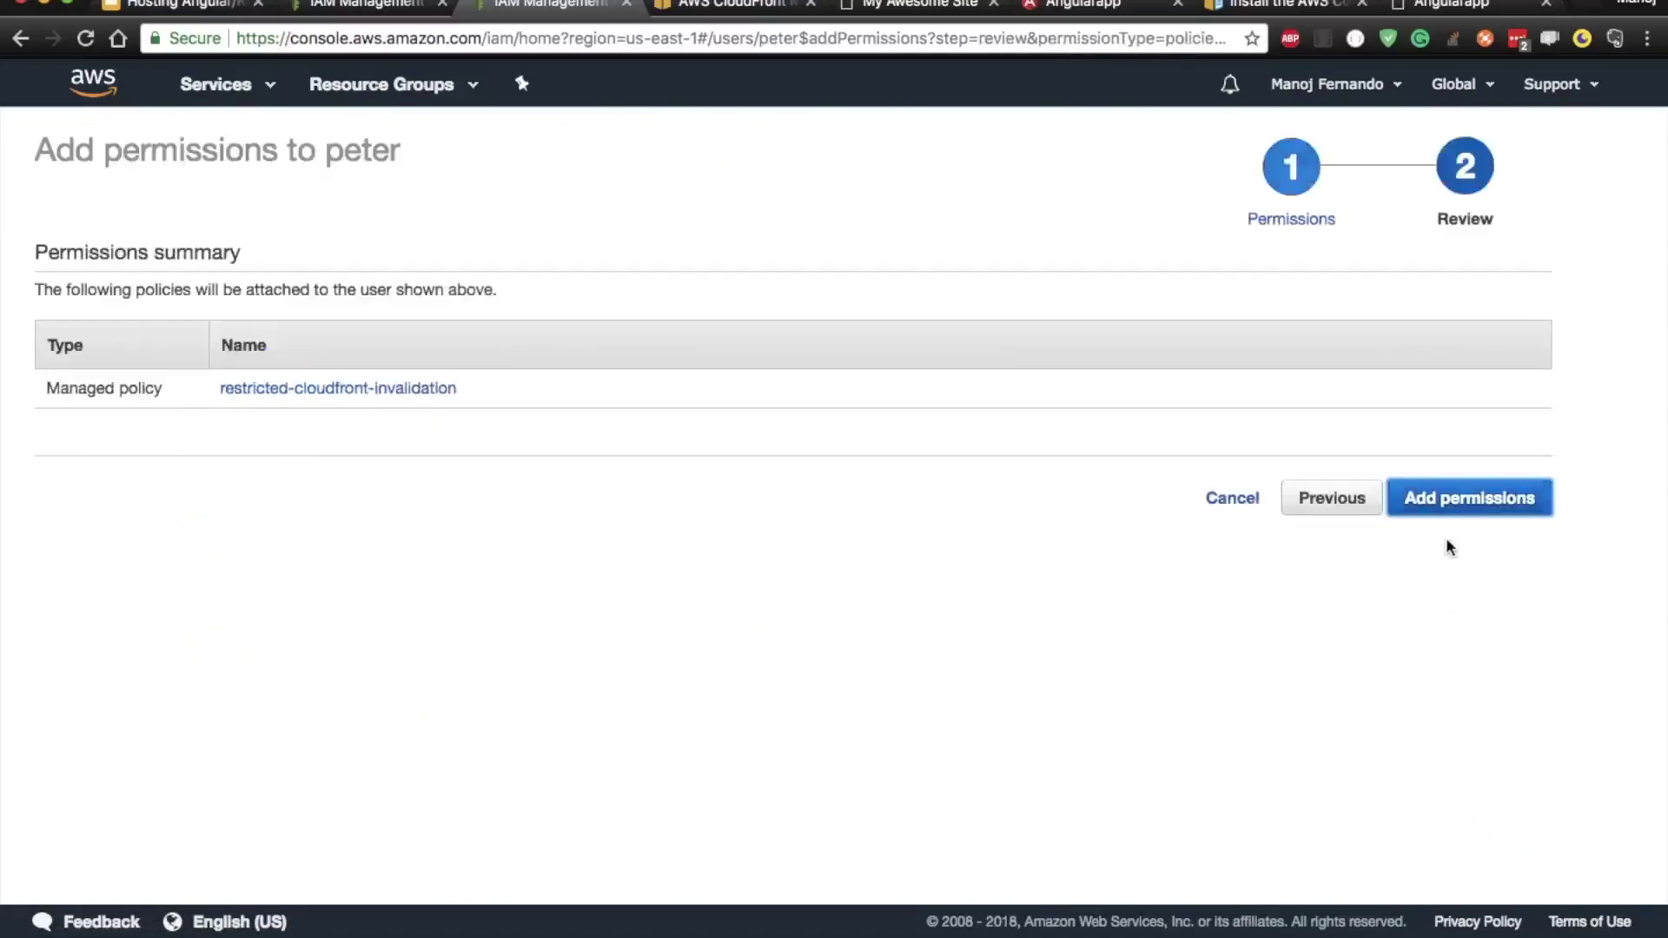
left_click(1474, 500)
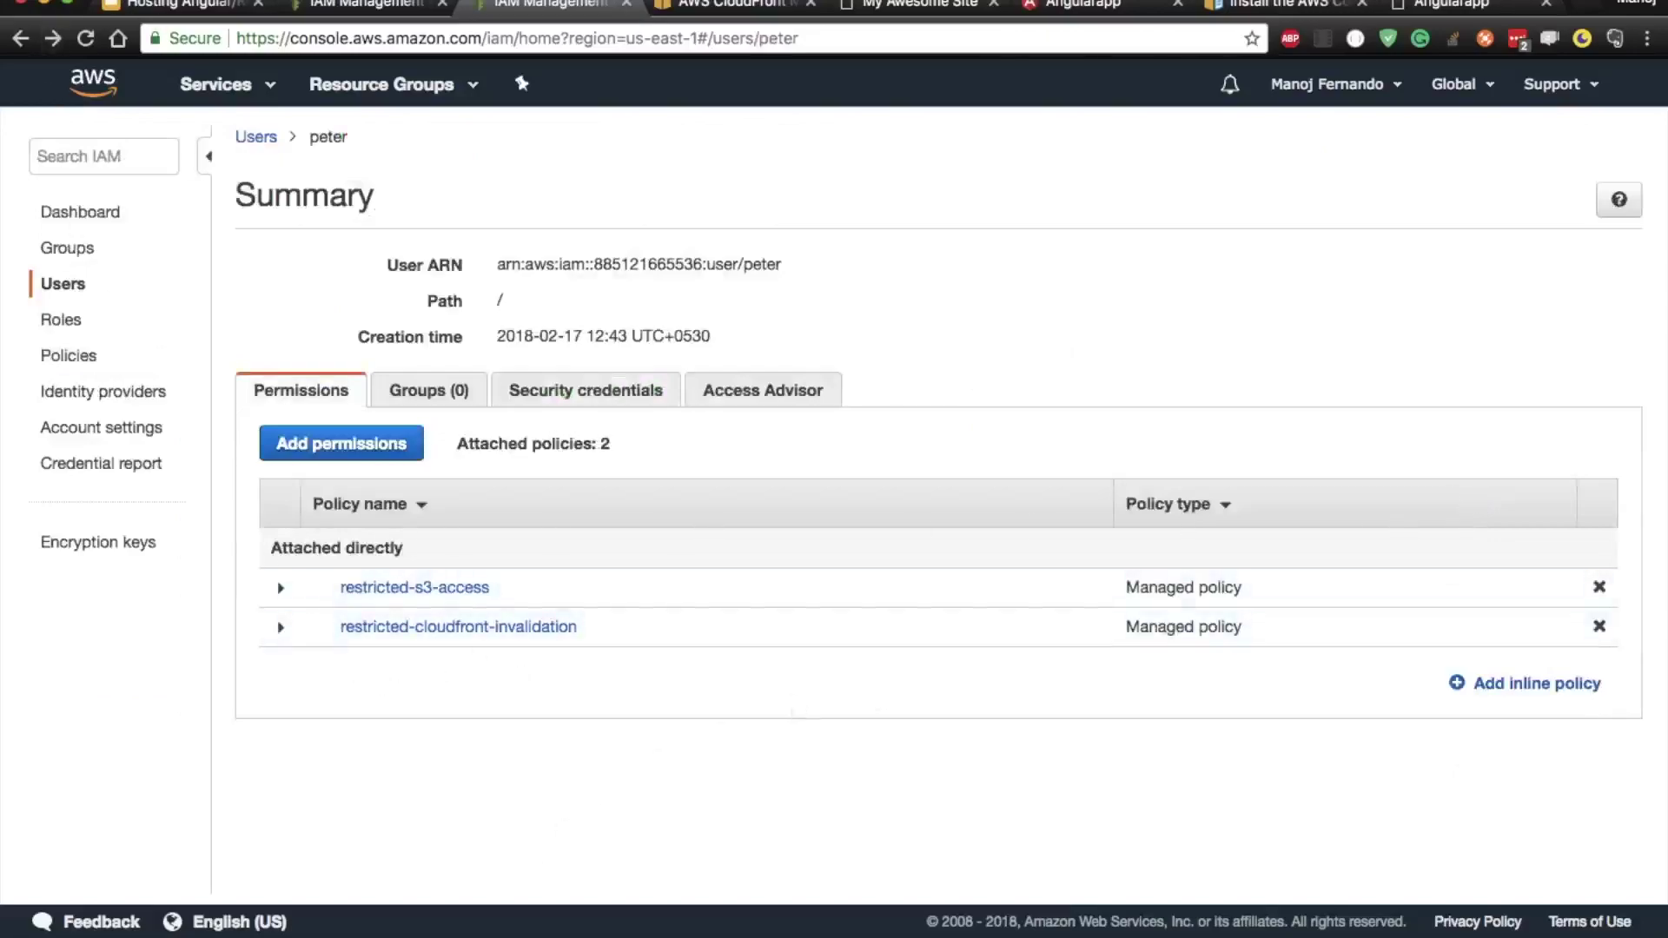
- Switch to Visual Studio Code, run npm run cache-bust in the terminal, and check the invalidation status in its output
left_click(895, 919)
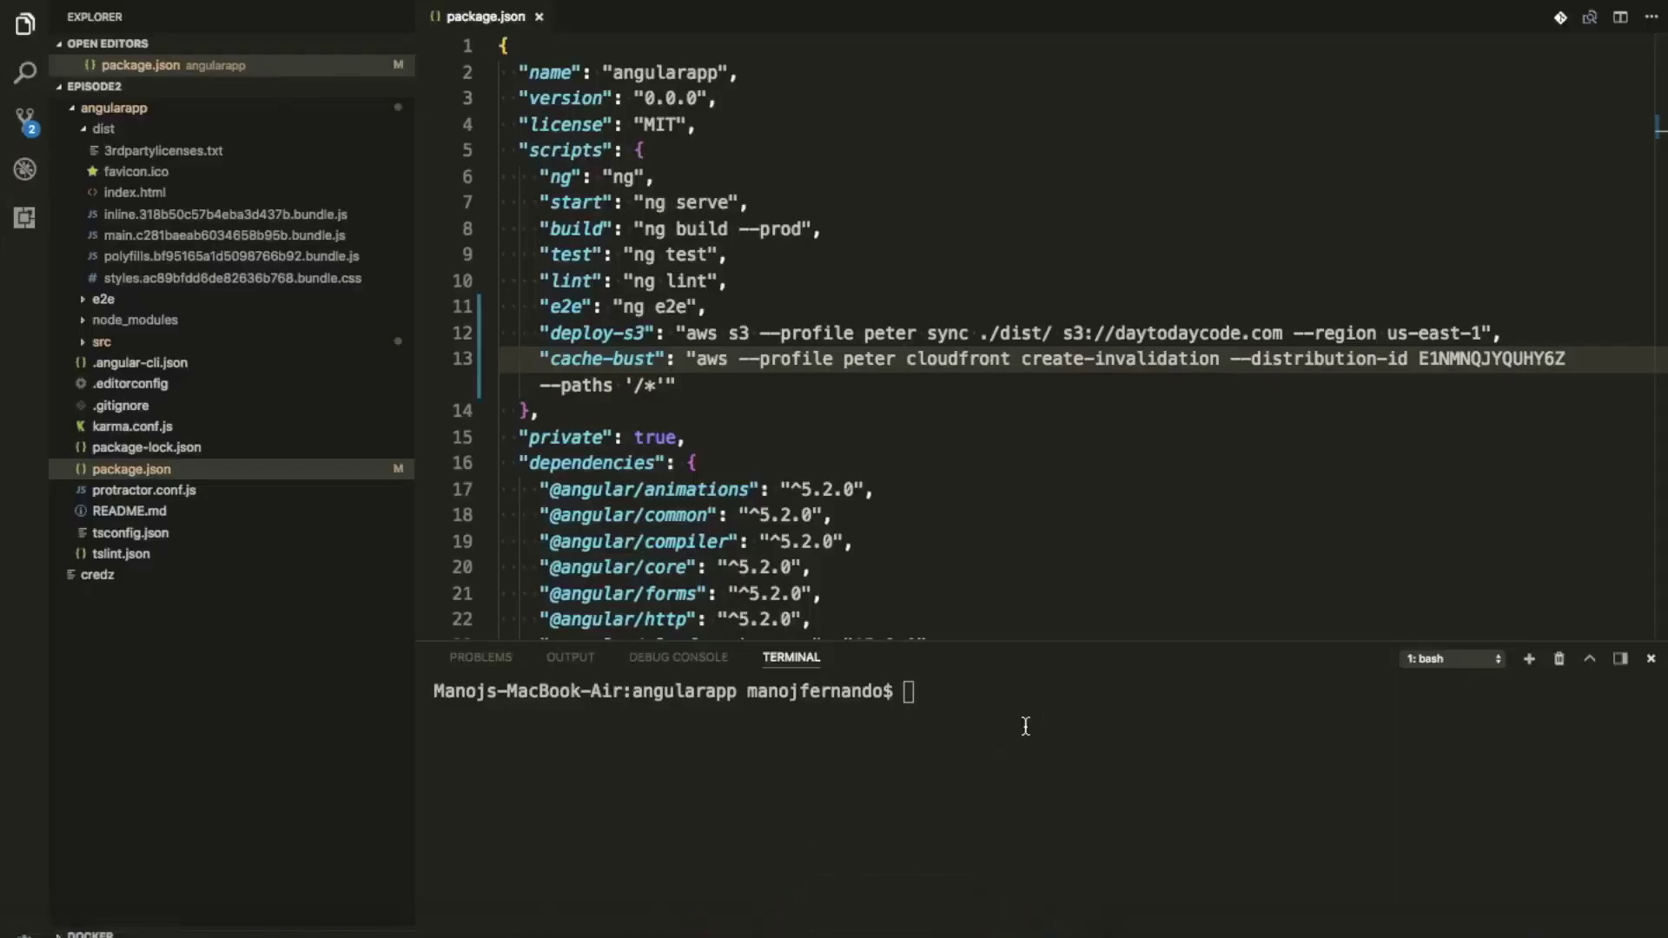
scroll(939, 426, "down", 3)
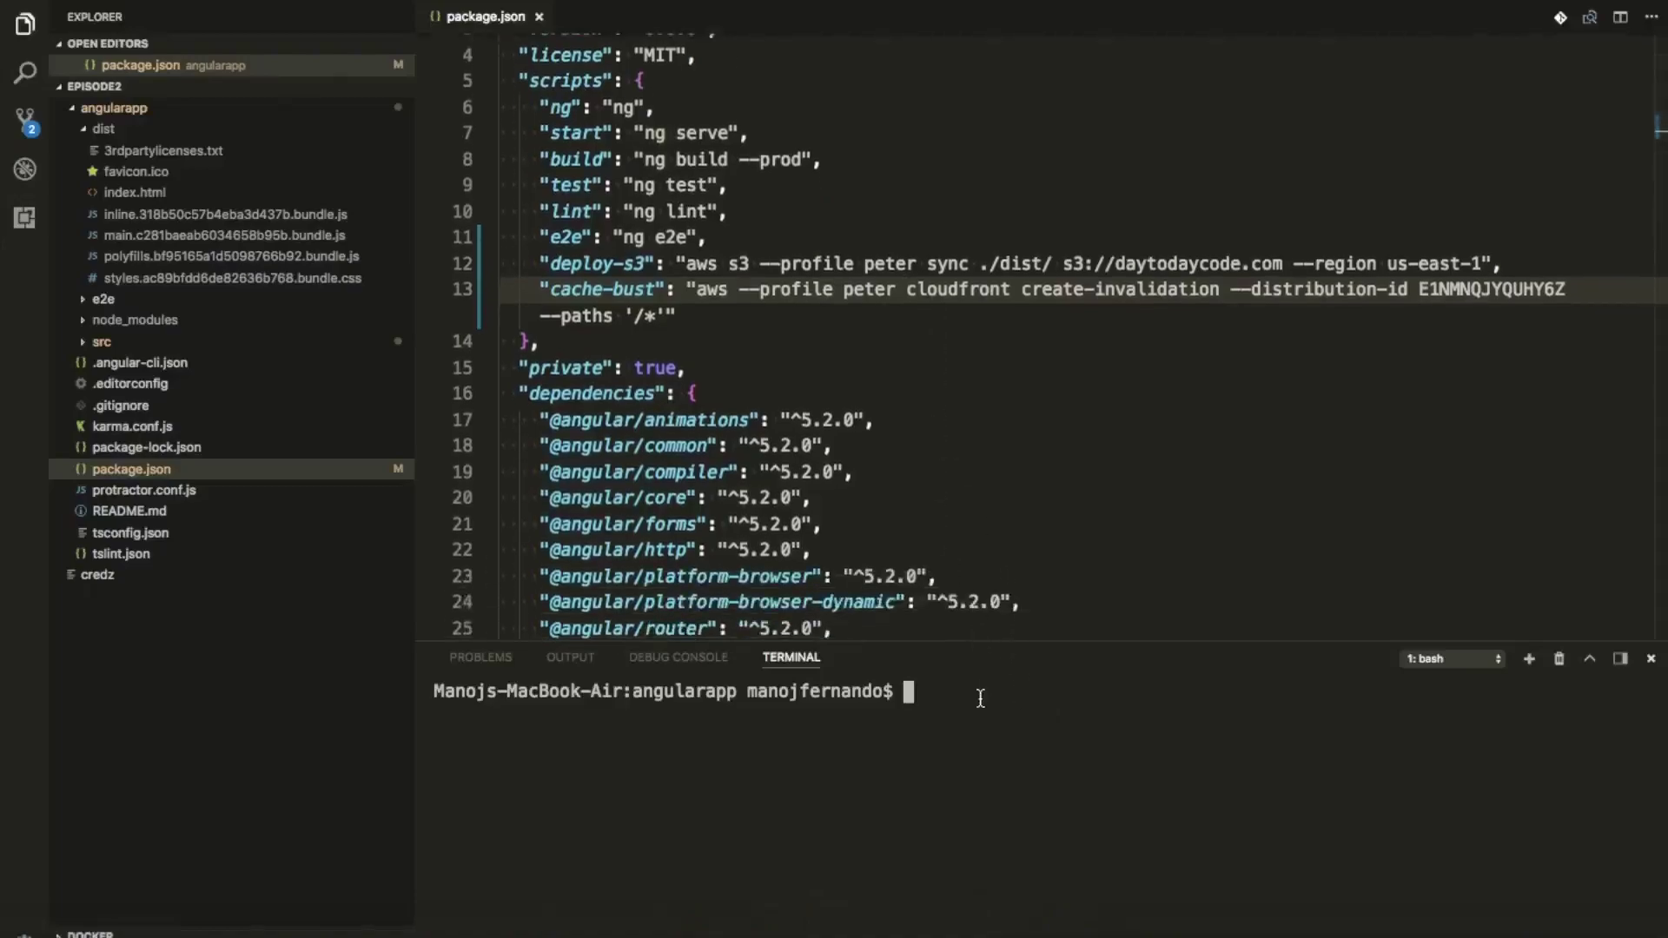
type("npm run cache-bust")
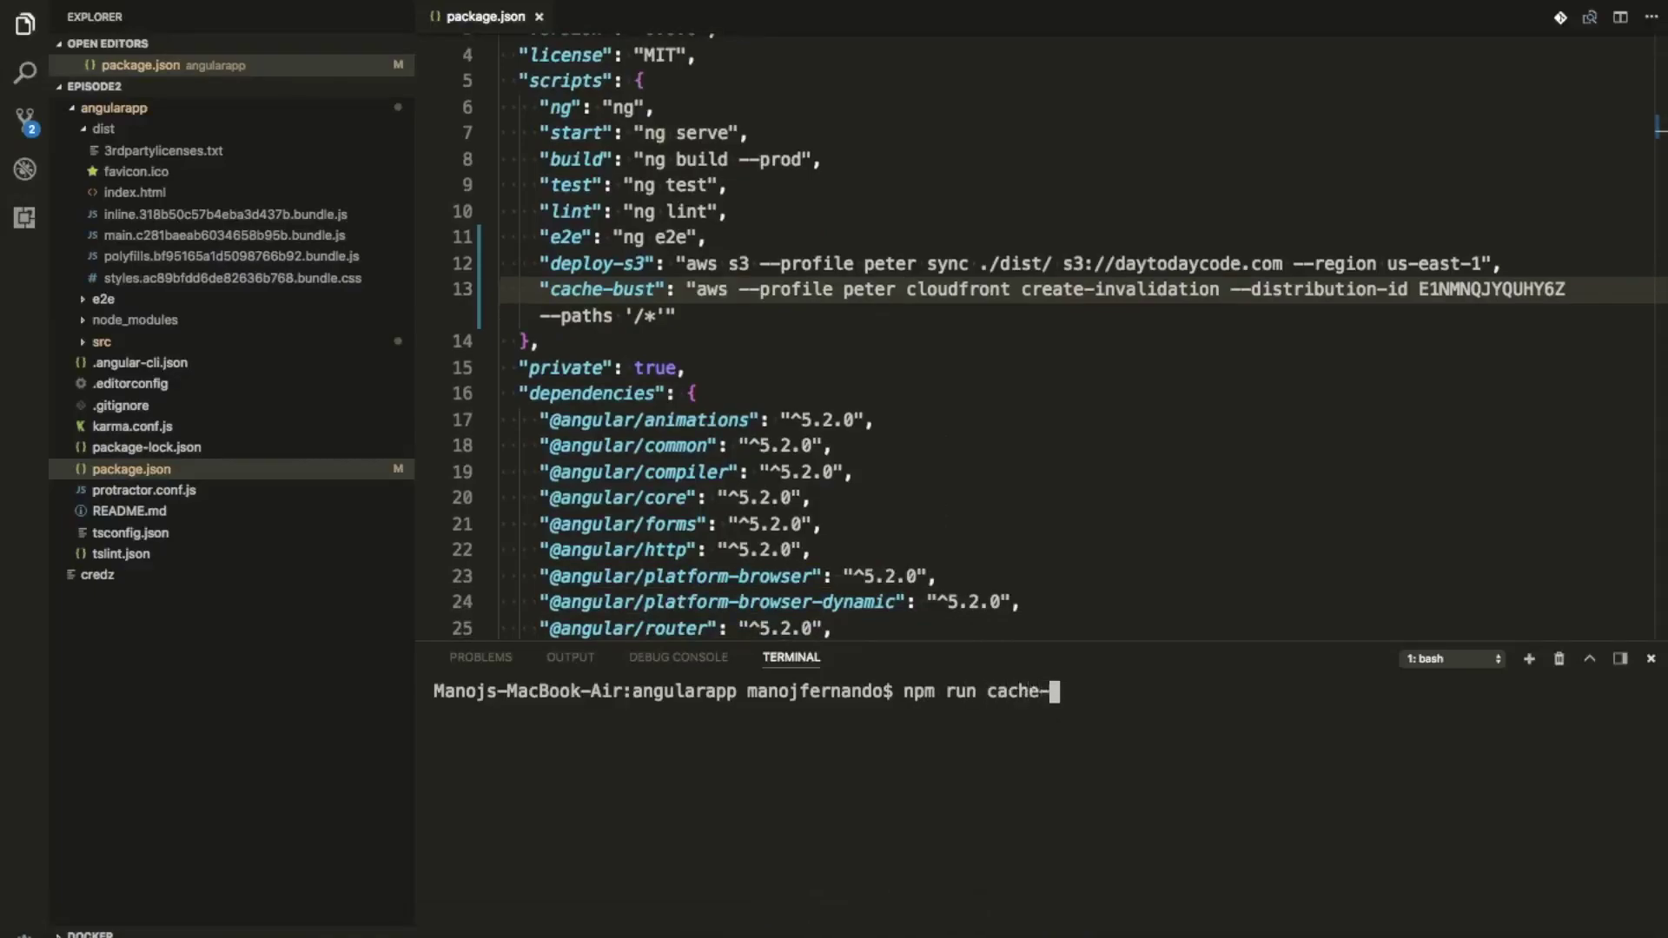
key("Return")
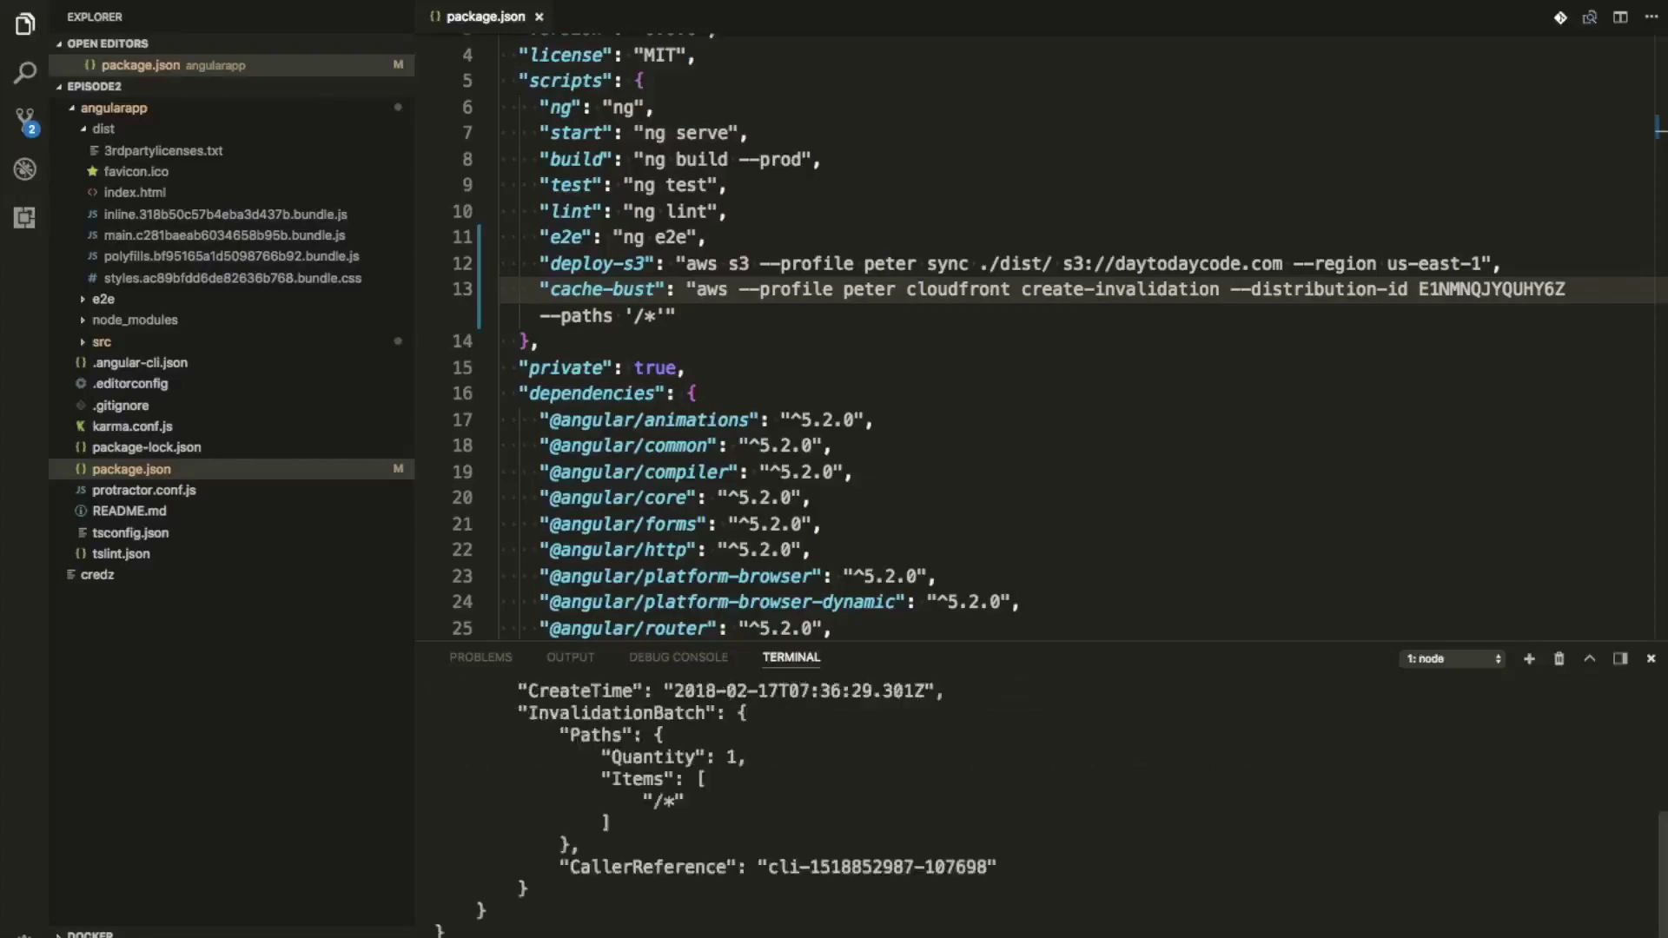
scroll(682, 735, "up", 3)
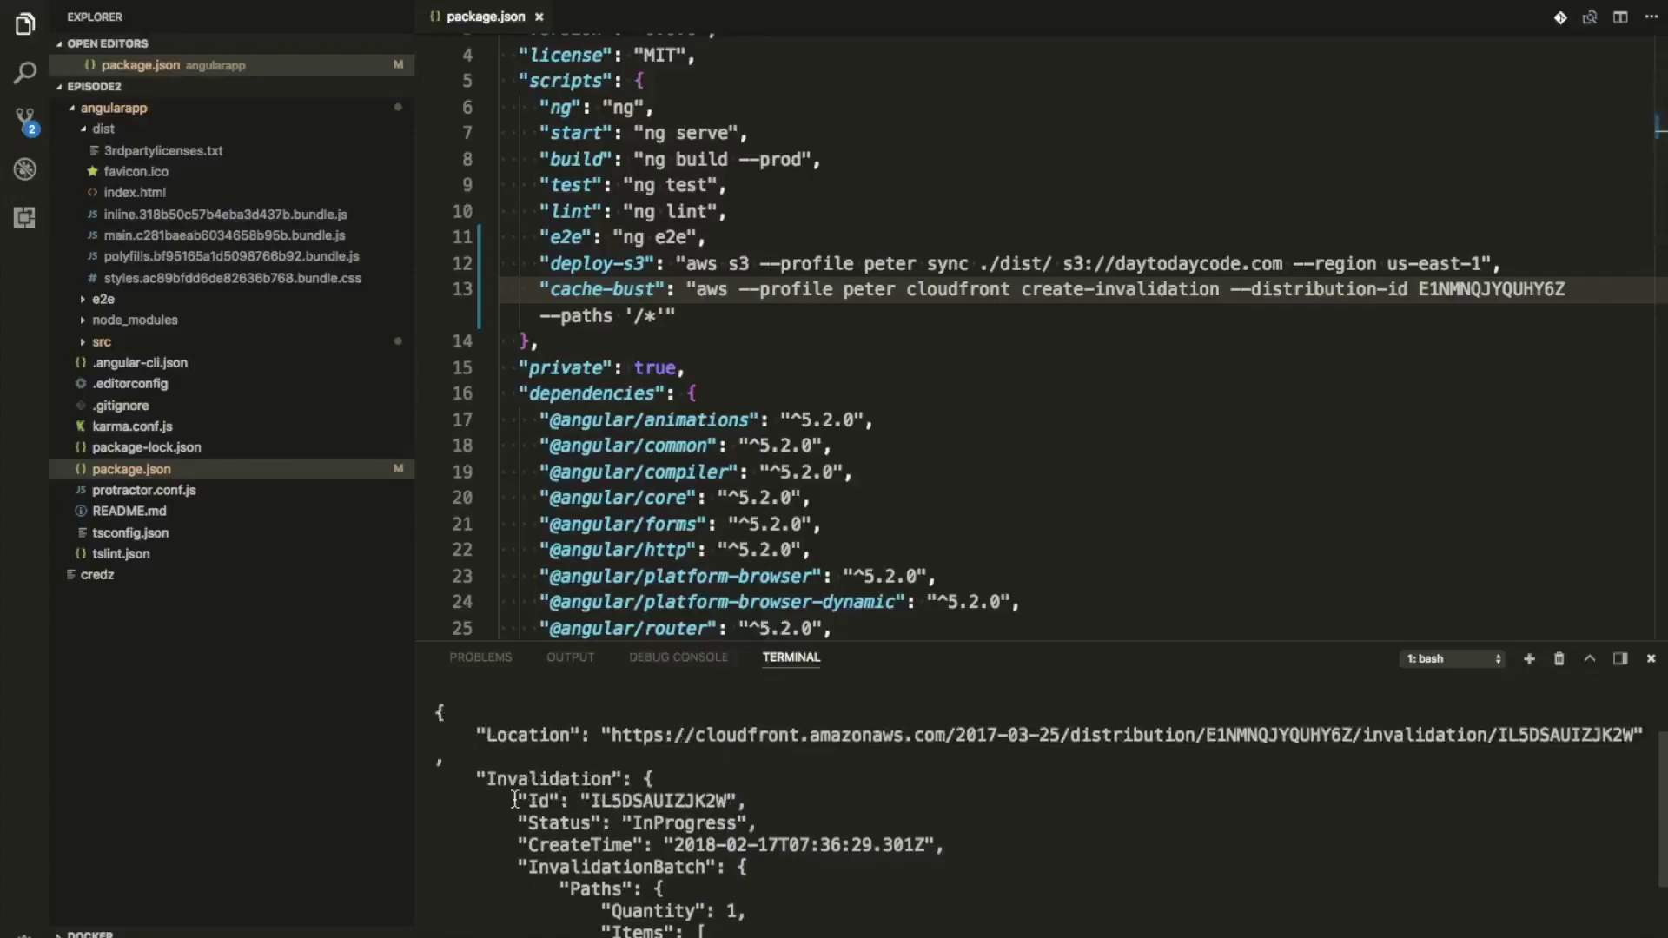
scroll(514, 800, "down", 1)
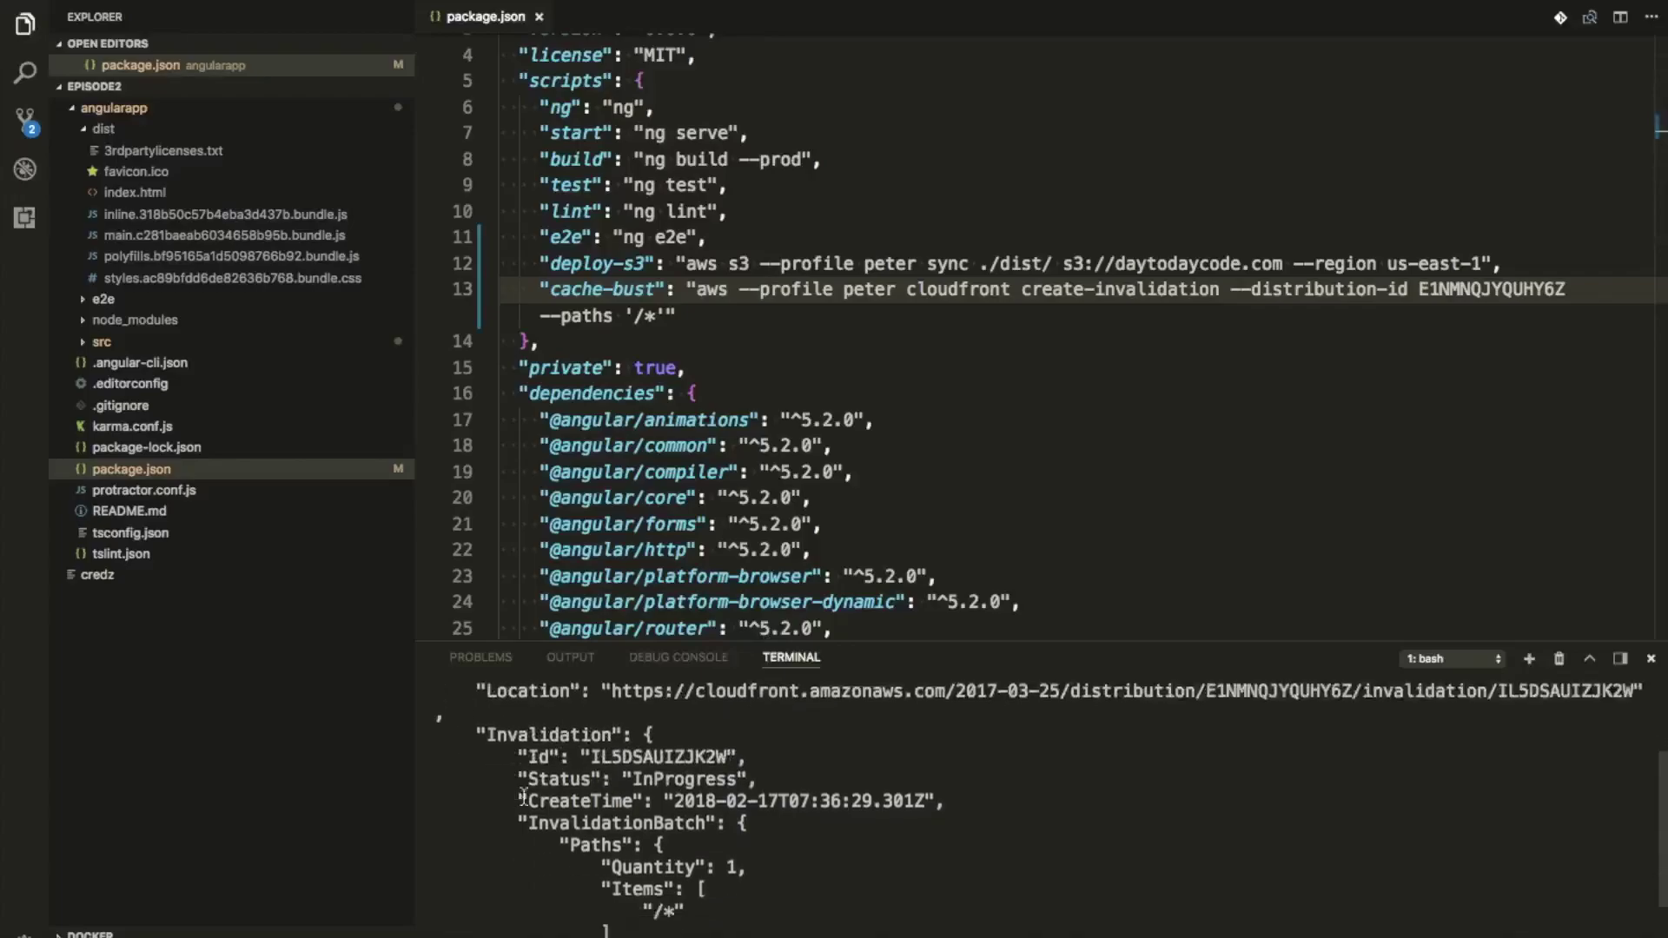
double_click(663, 780)
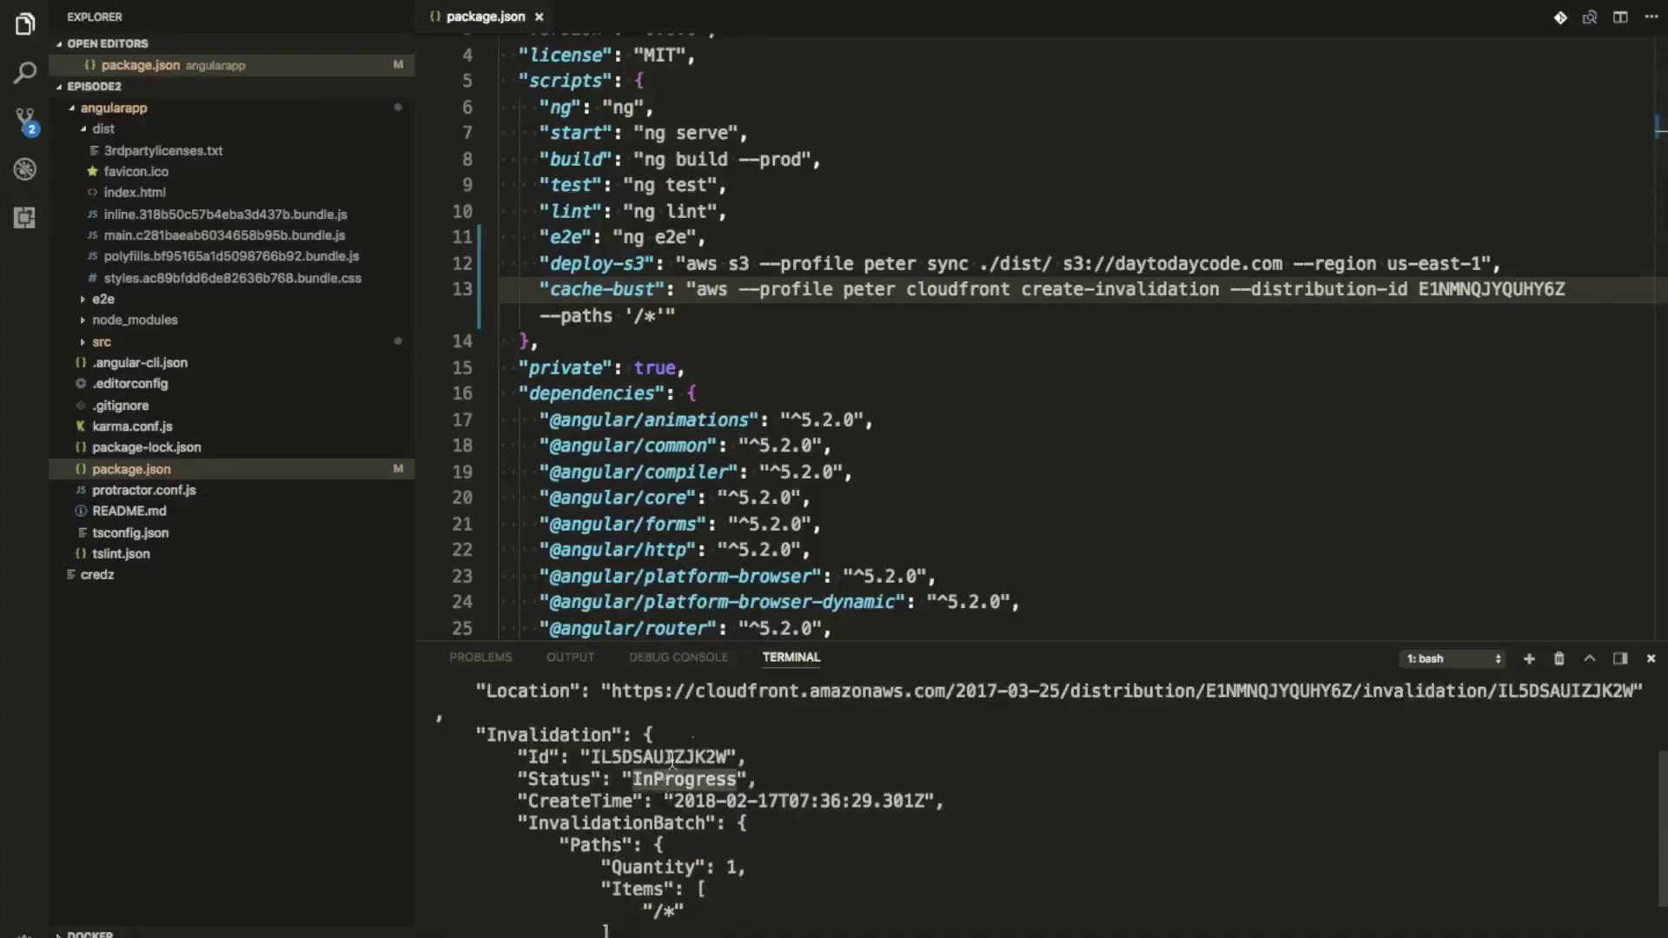
- Open src/app/app.component.html, append "- Edted!!!" to the welcome heading, and save the file
key("ctrl+grave")
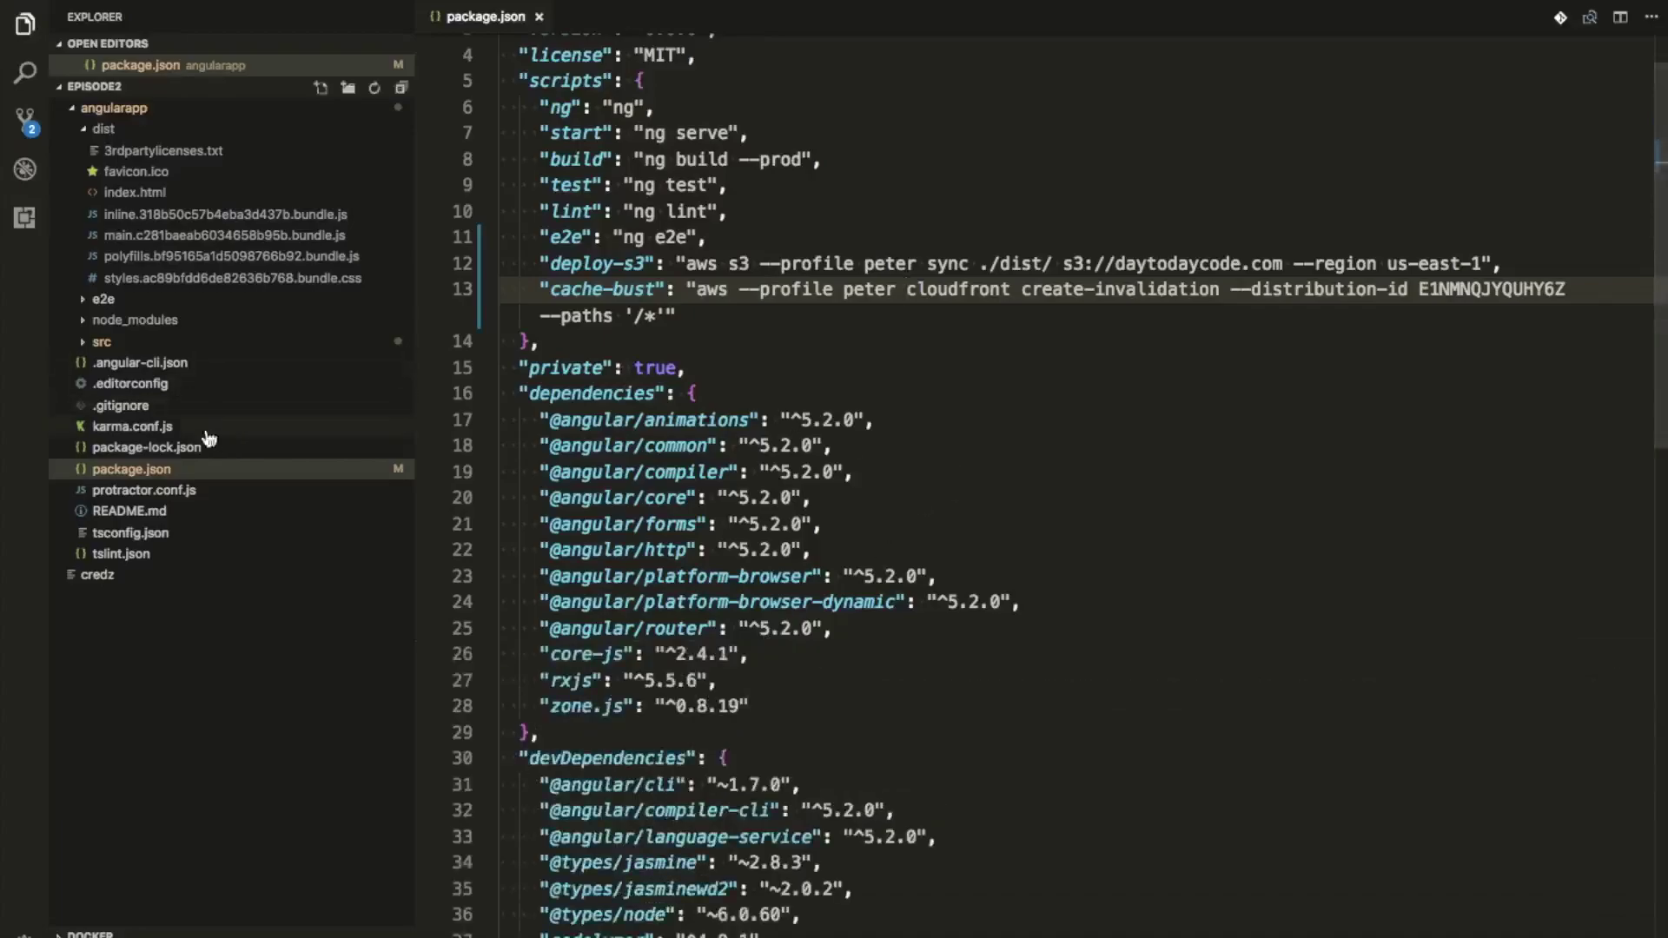
left_click(94, 130)
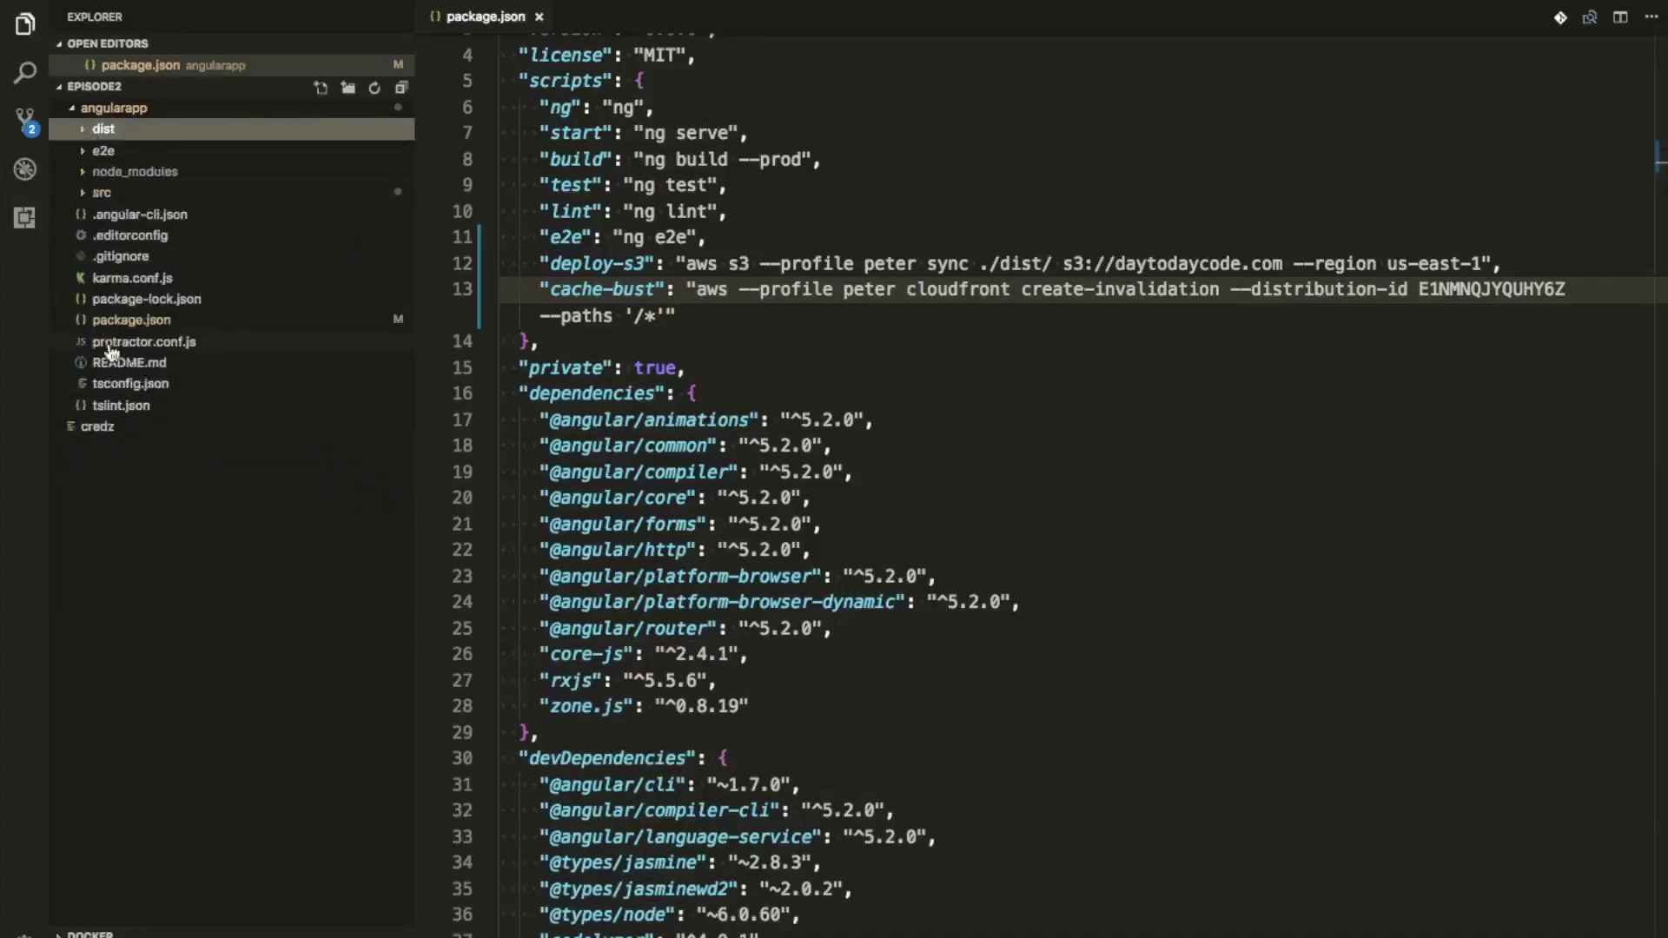
left_click(90, 192)
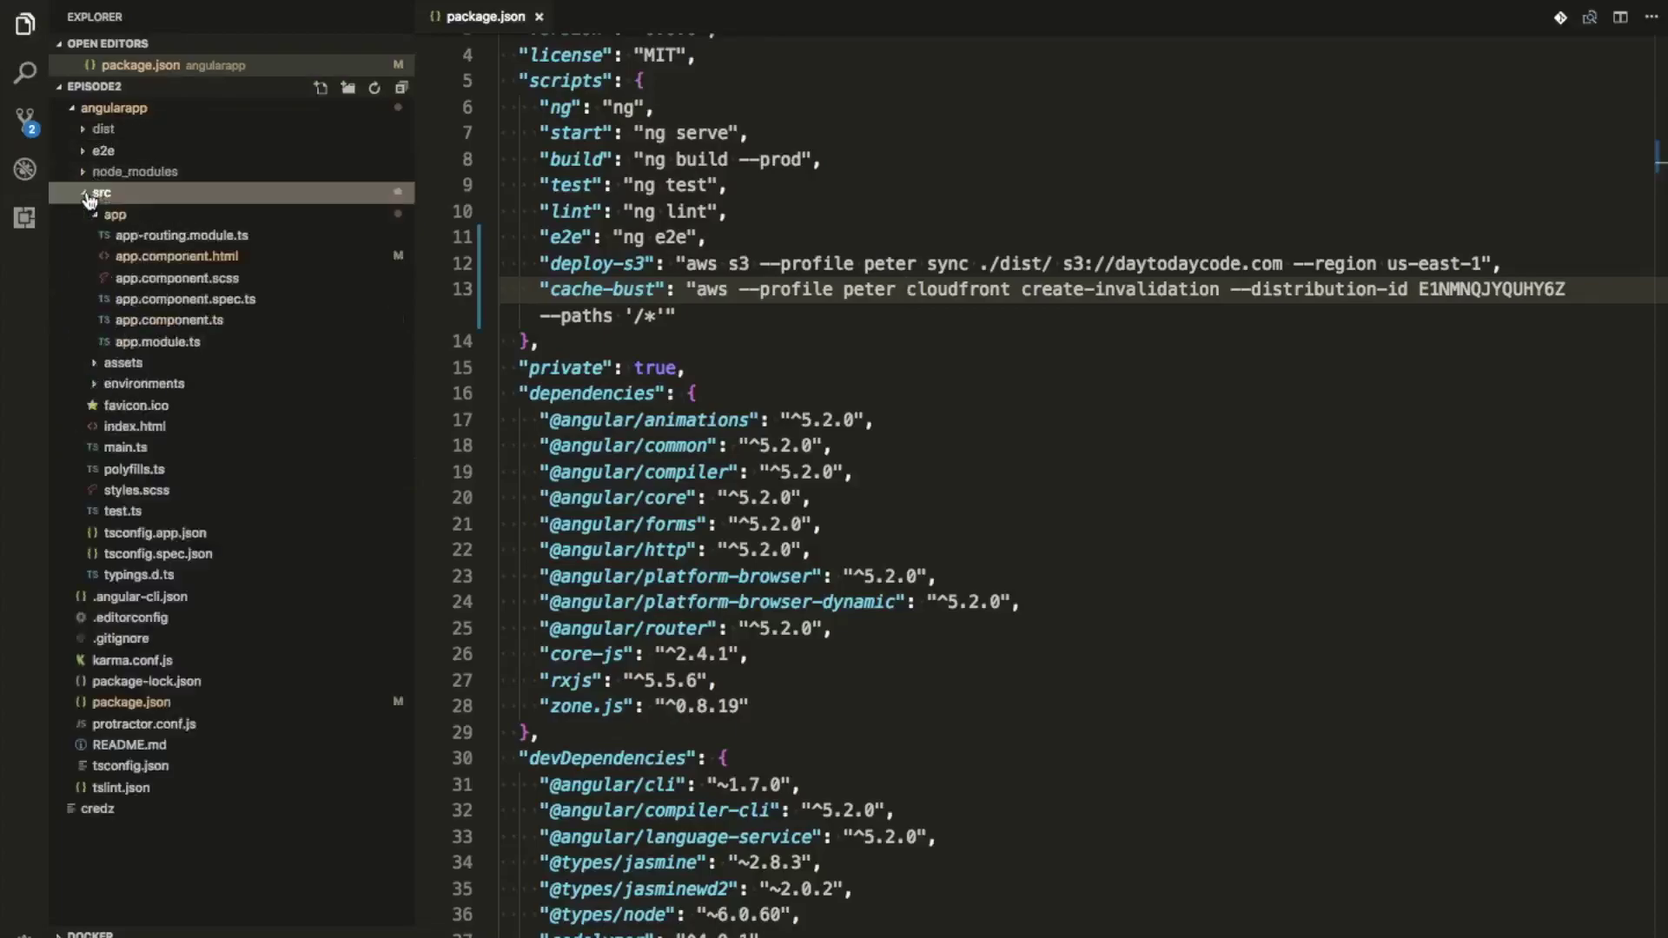
left_click(153, 256)
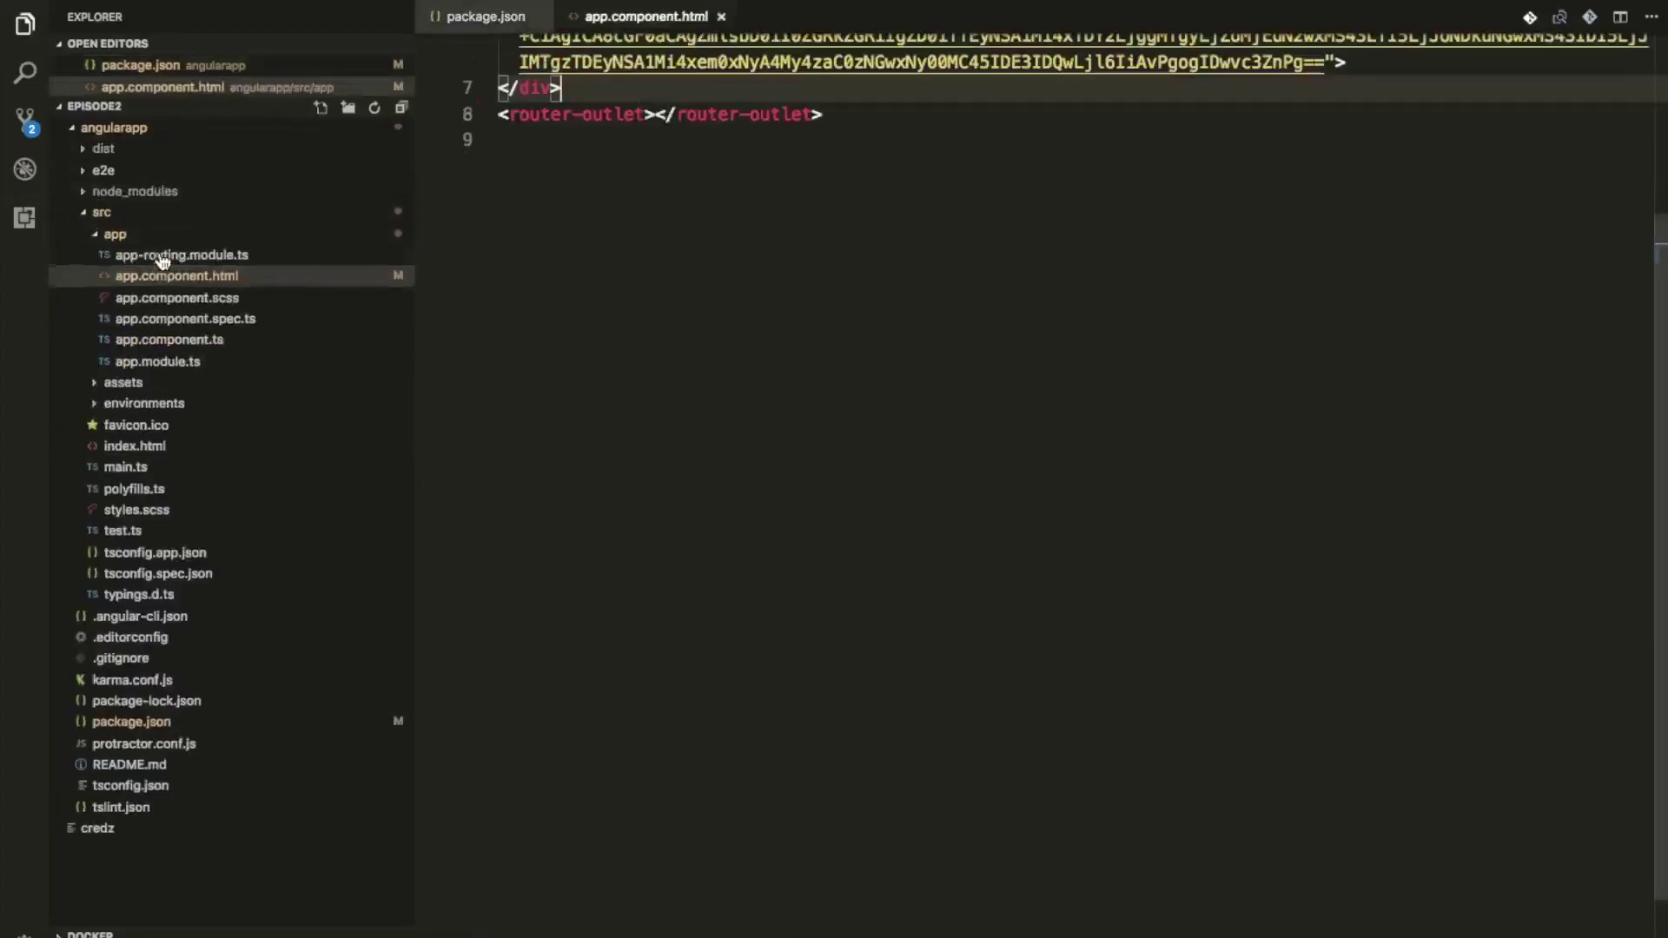
left_click(806, 149)
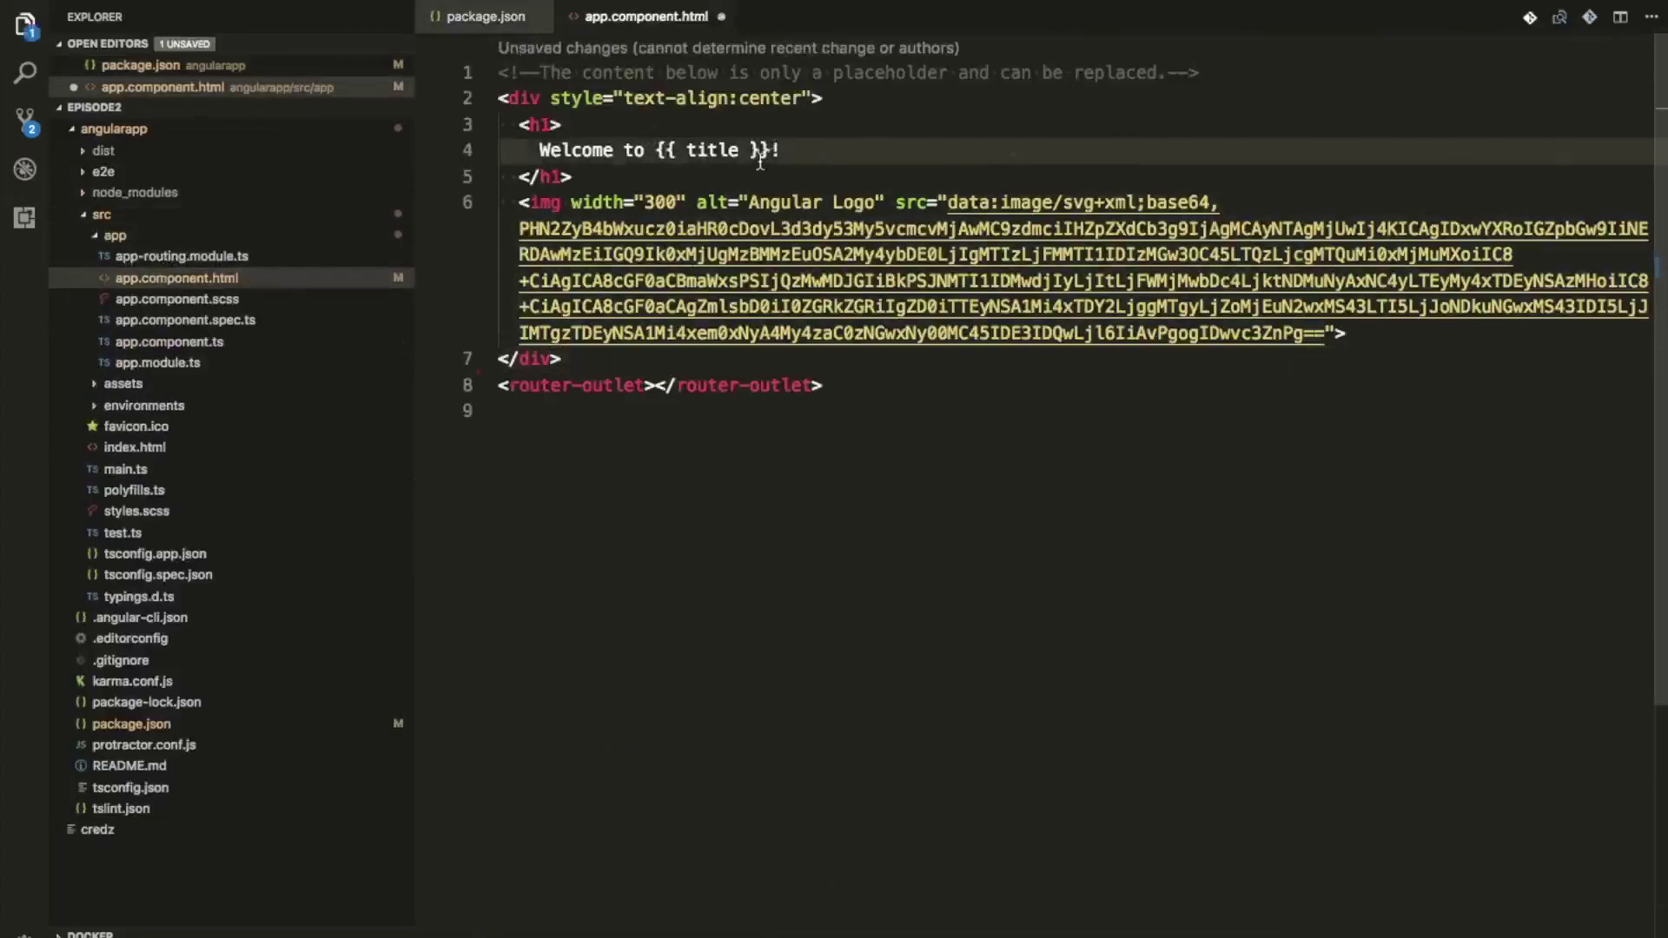
type("- Edted!!!")
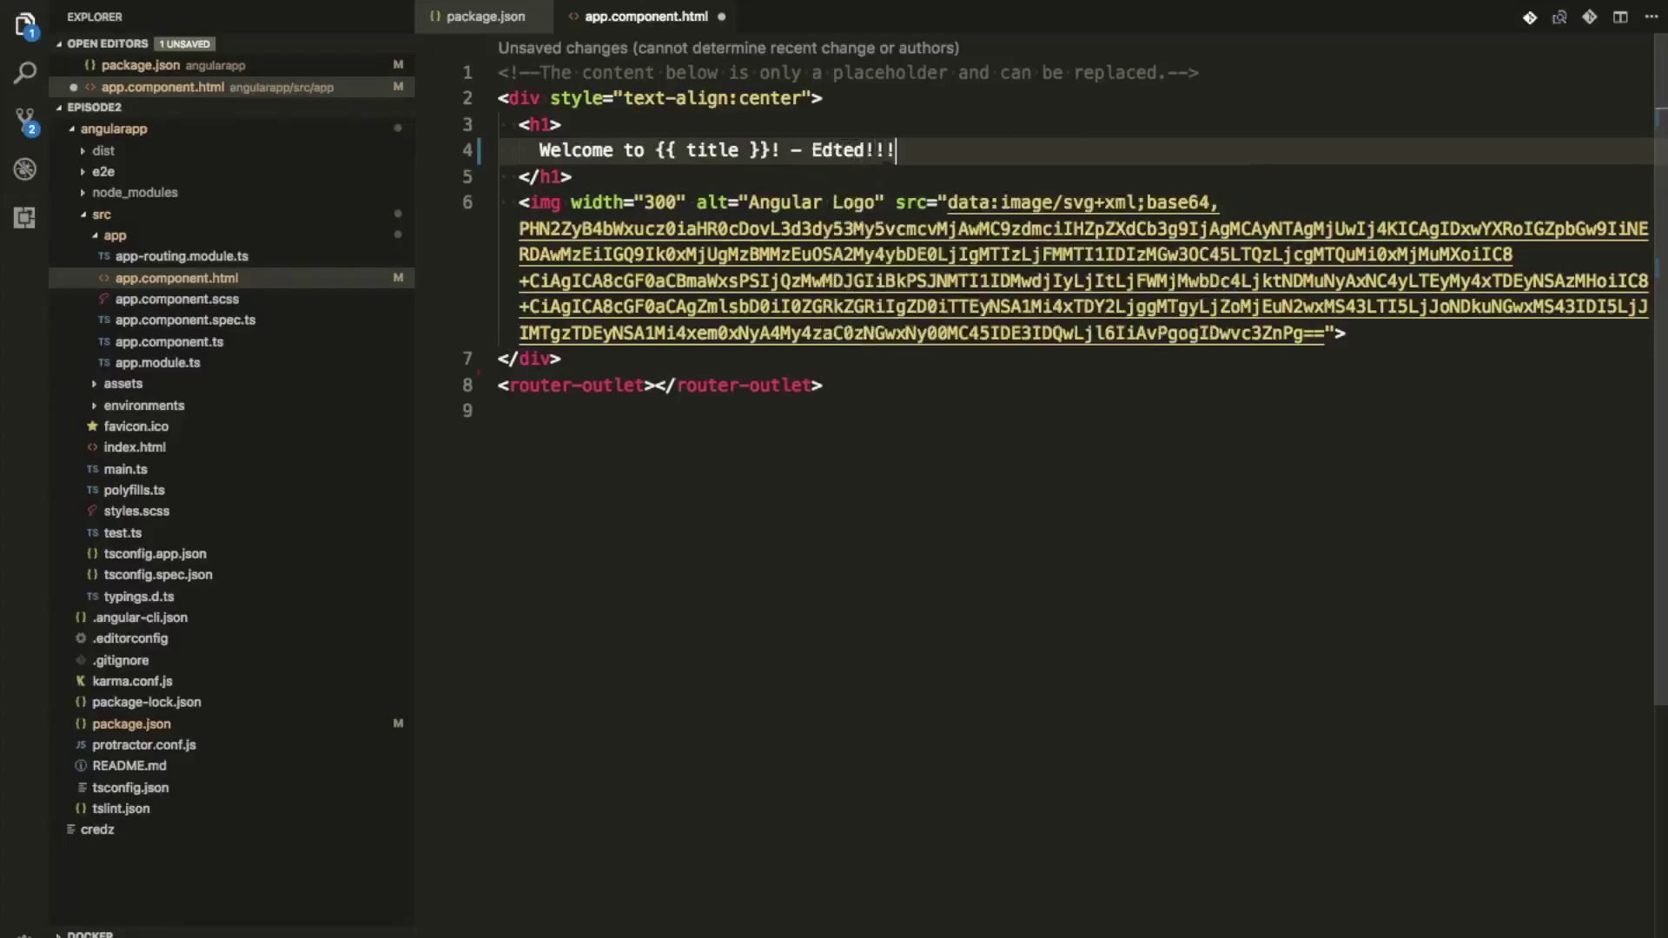
key("ctrl+s")
left_click(1050, 461)
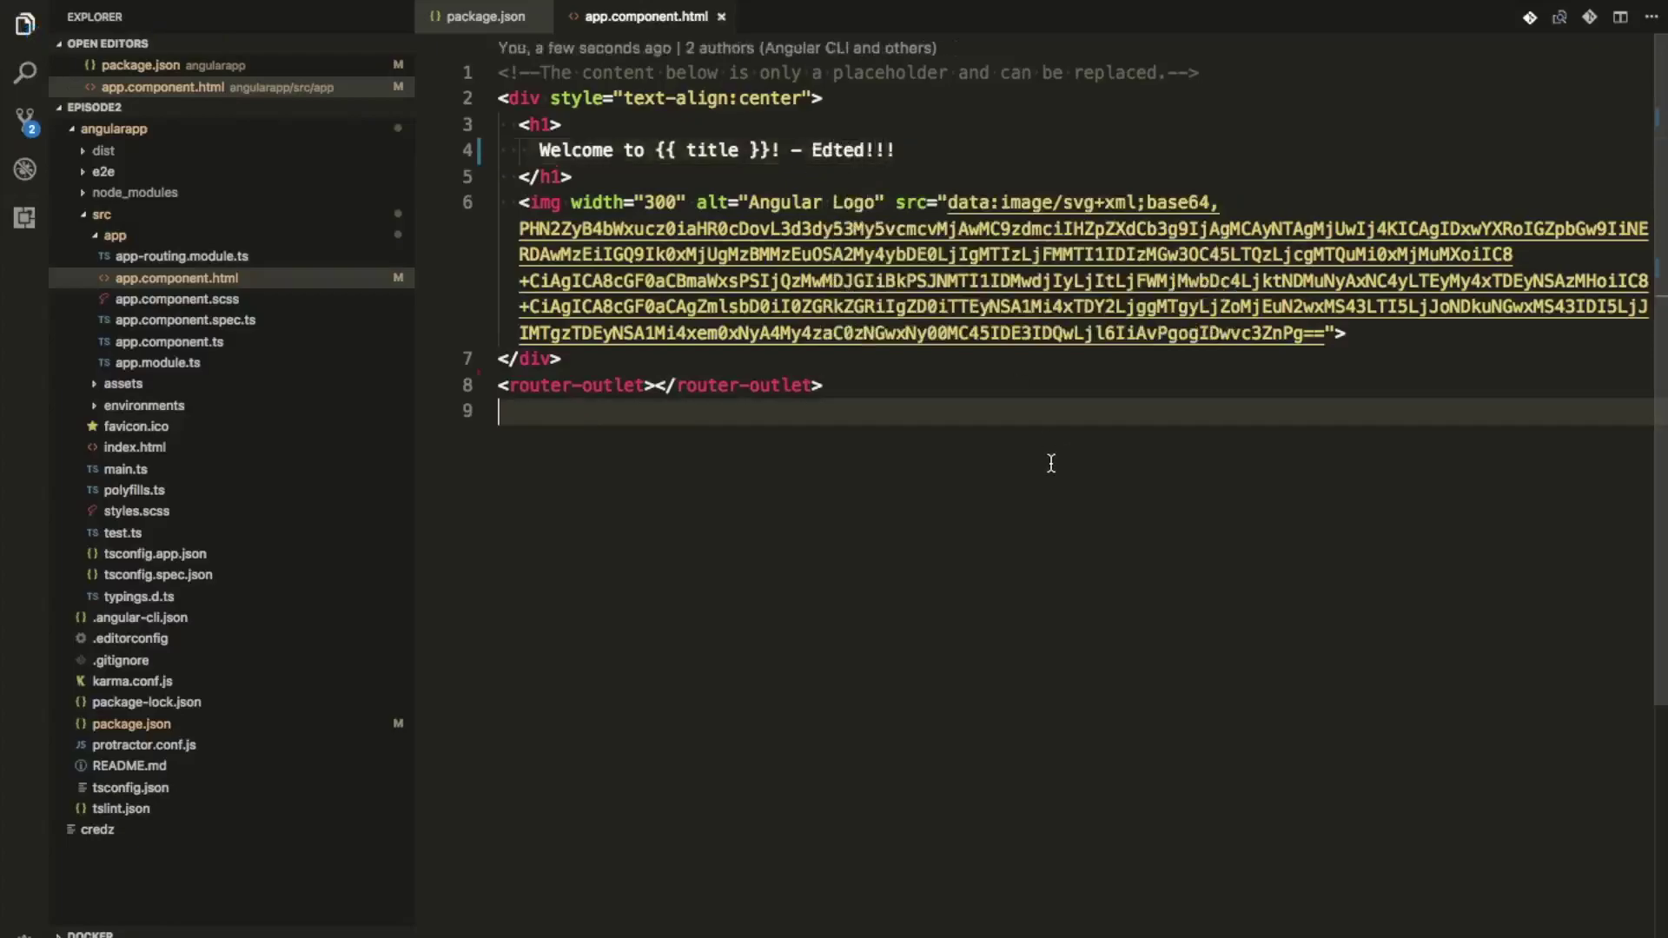
- Bring back the terminal with package.json open and rebuild the Angular app with npm run build
key("ctrl+grave")
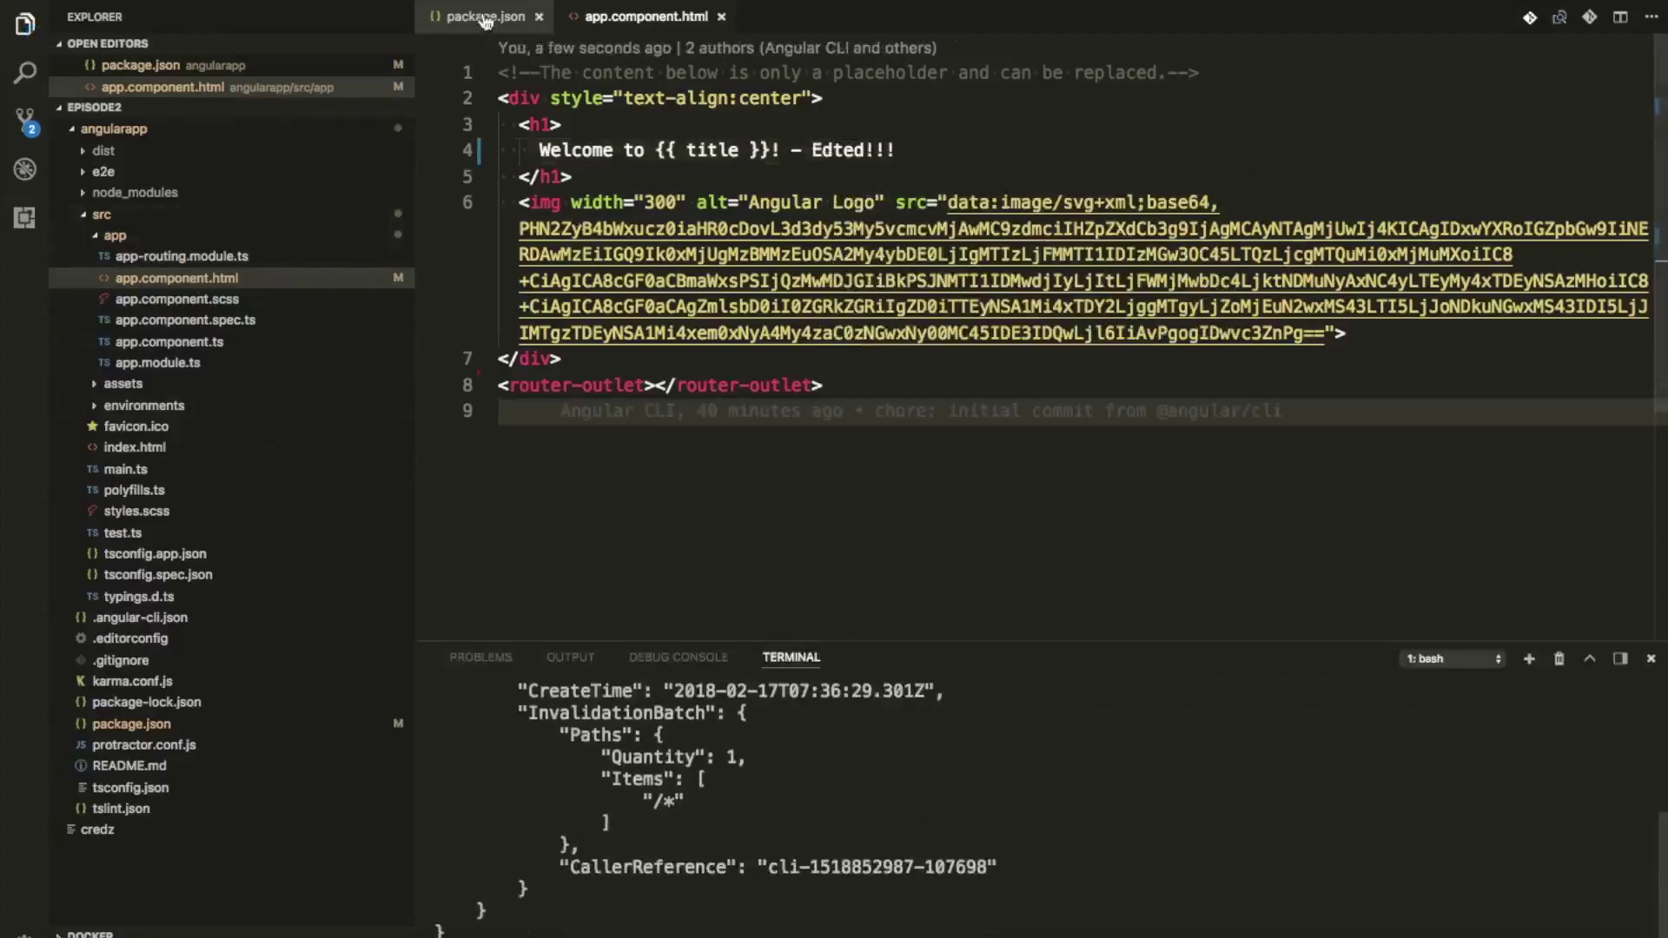
left_click(512, 16)
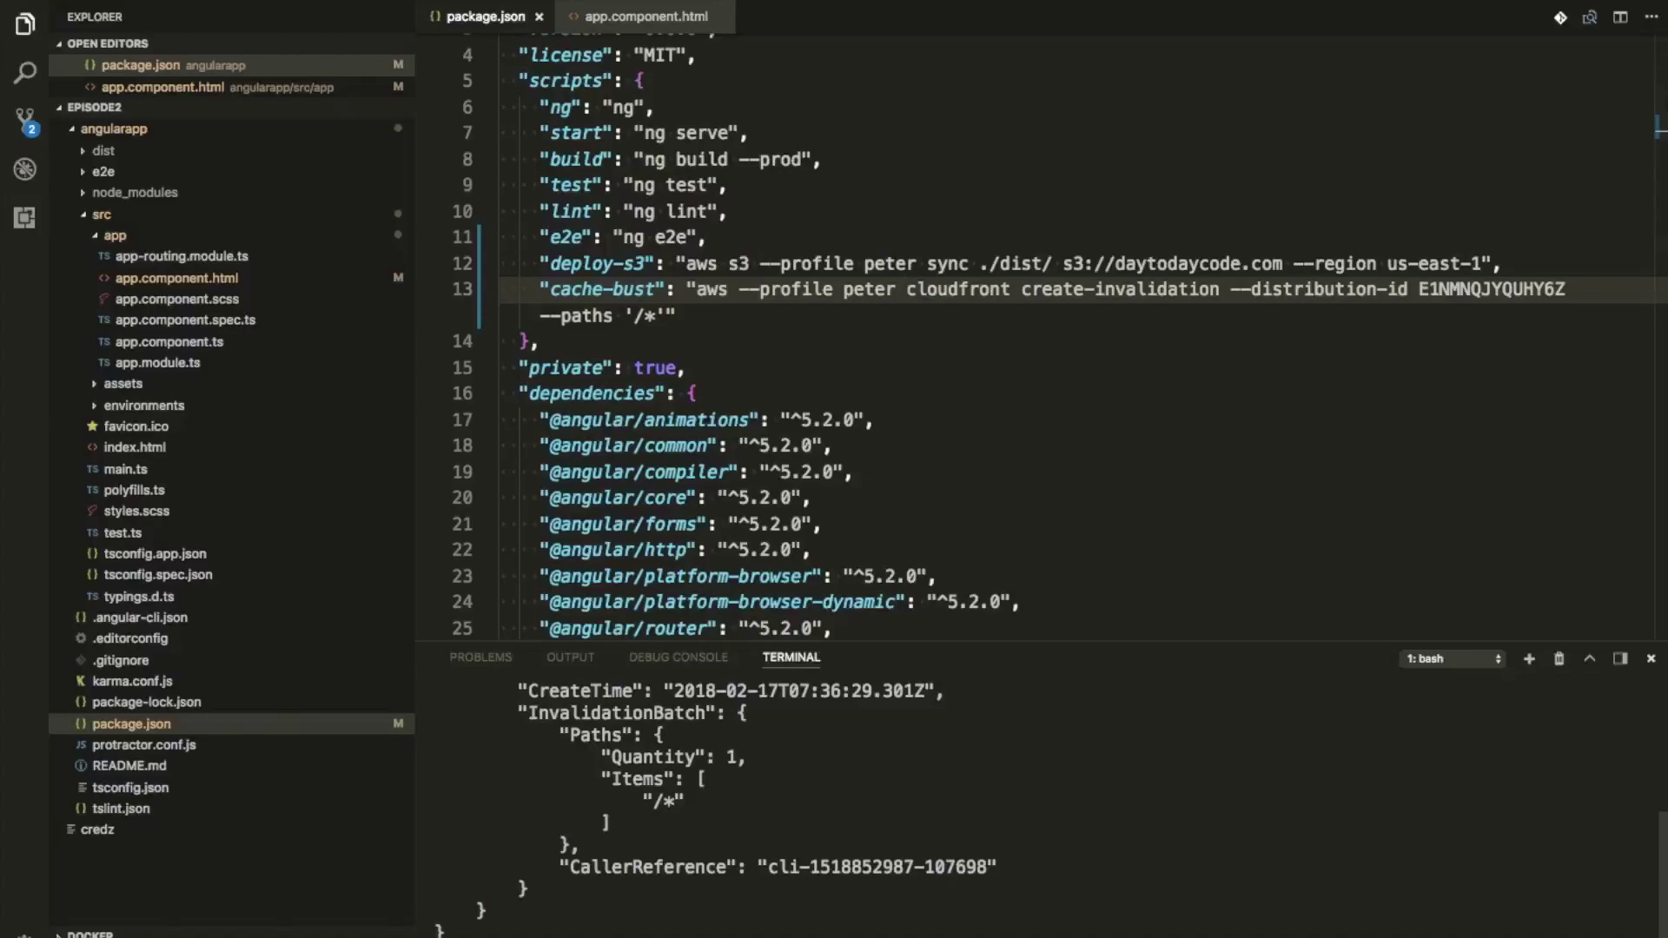
type("npm run build")
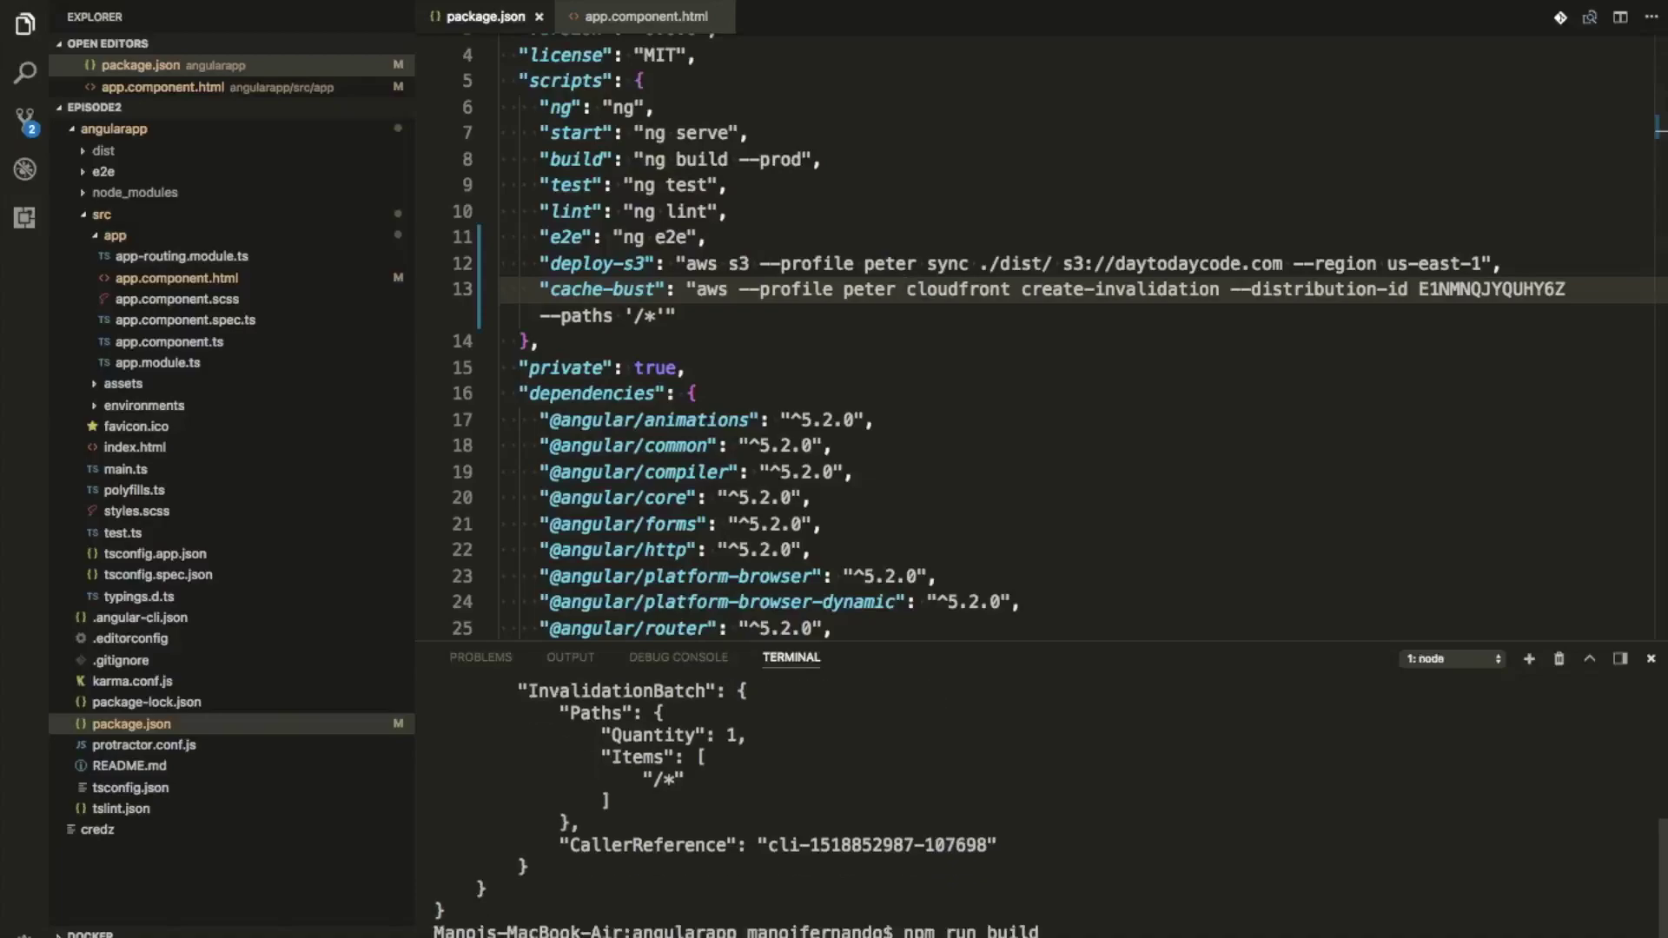
key("Return")
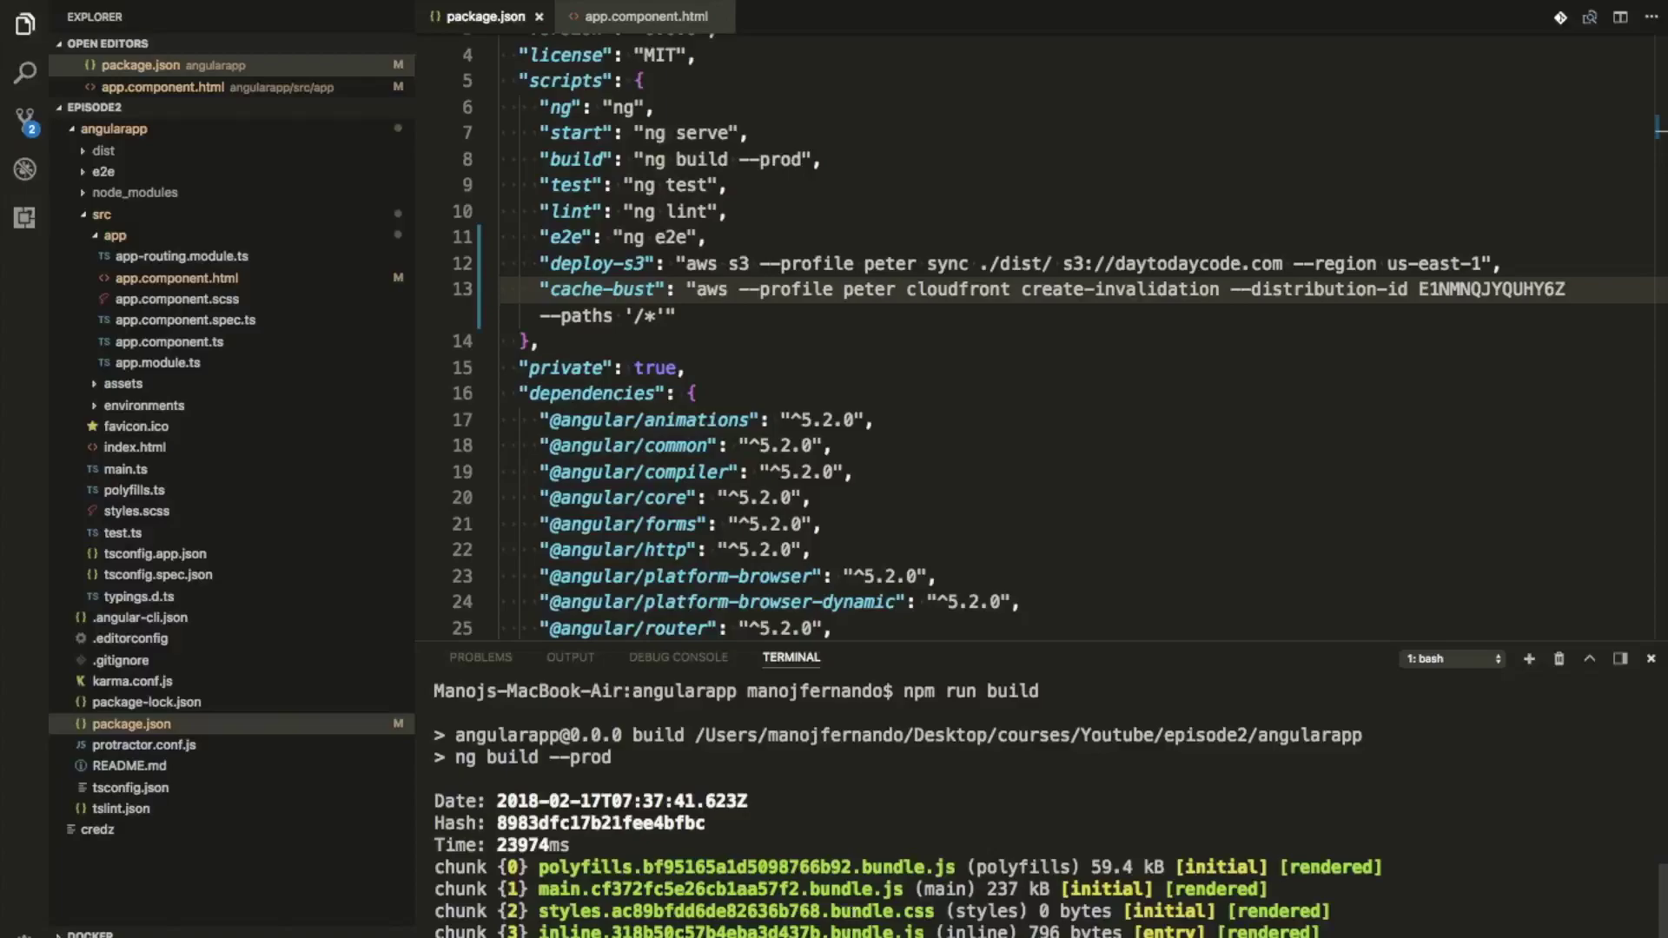
- Run npm run deploy-s3 to upload the new build and npm run cache-bust to invalidate the CloudFront cache
scroll(904, 808, "down", 1)
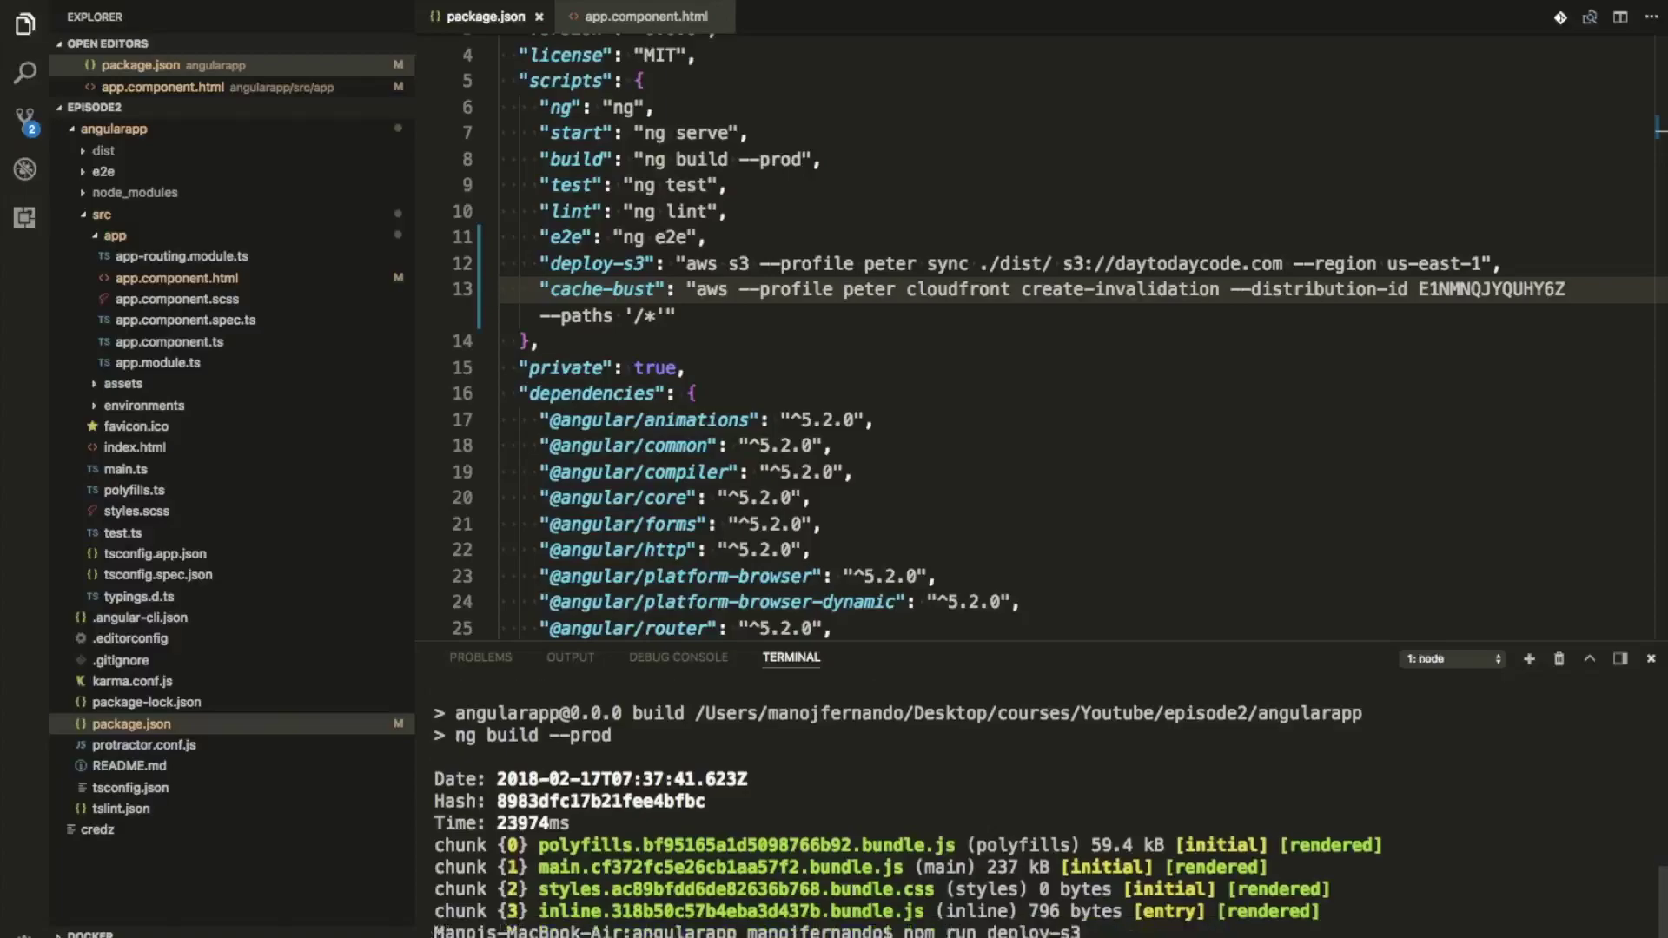
key("Return")
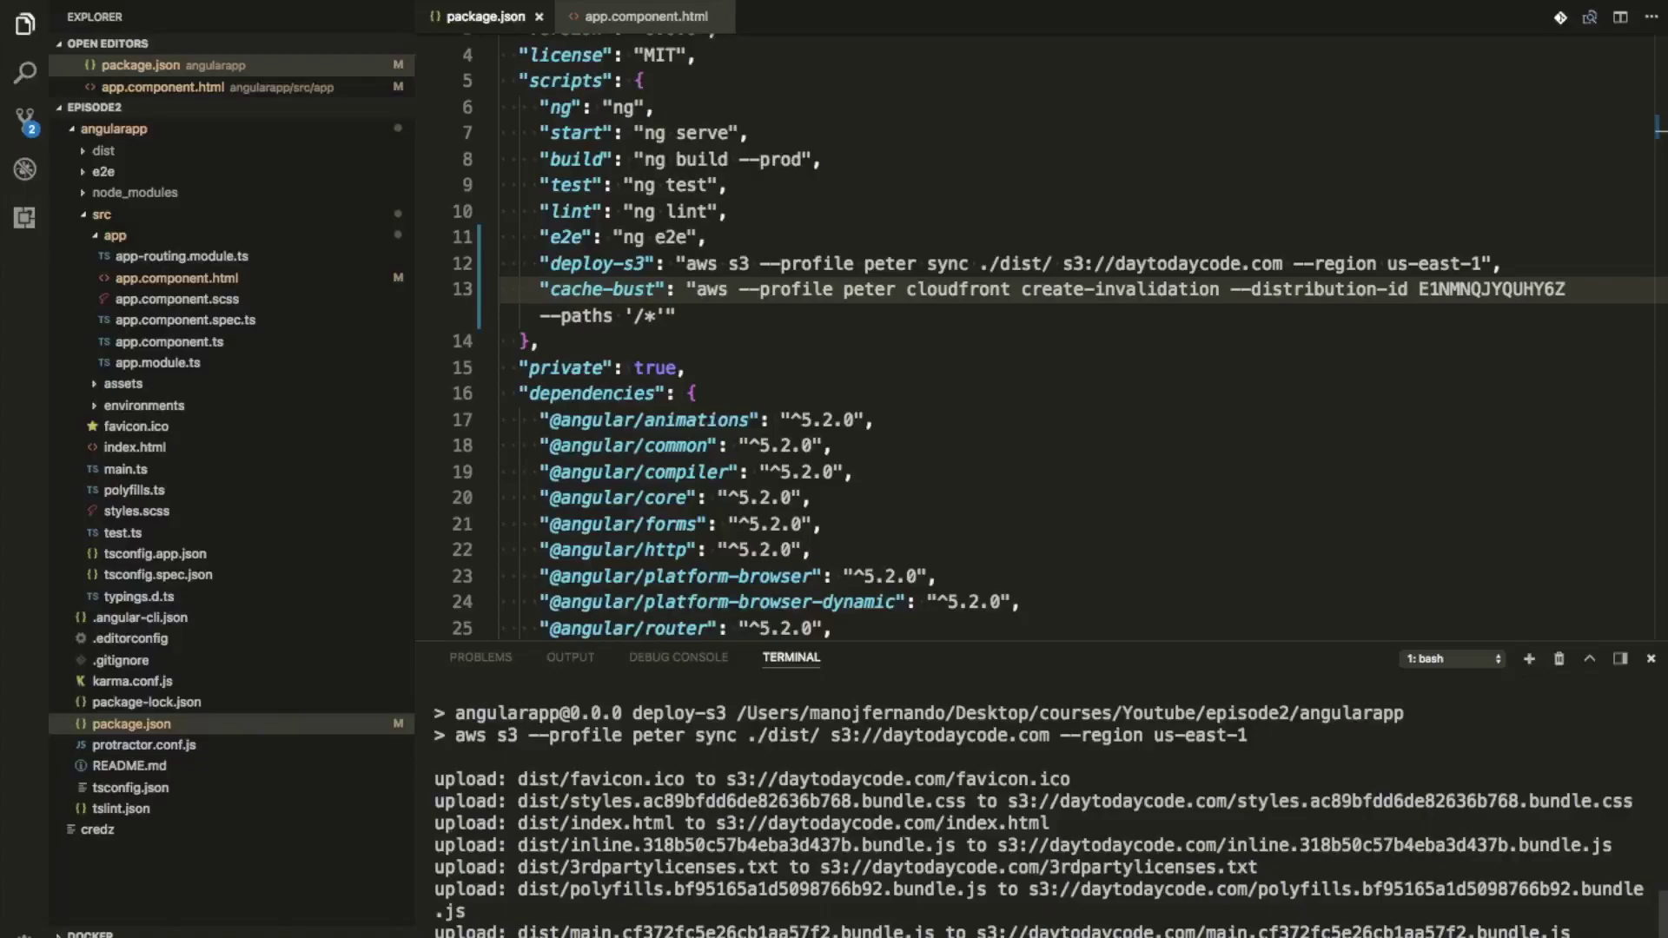
type("npm run cache-bust")
key("Return")
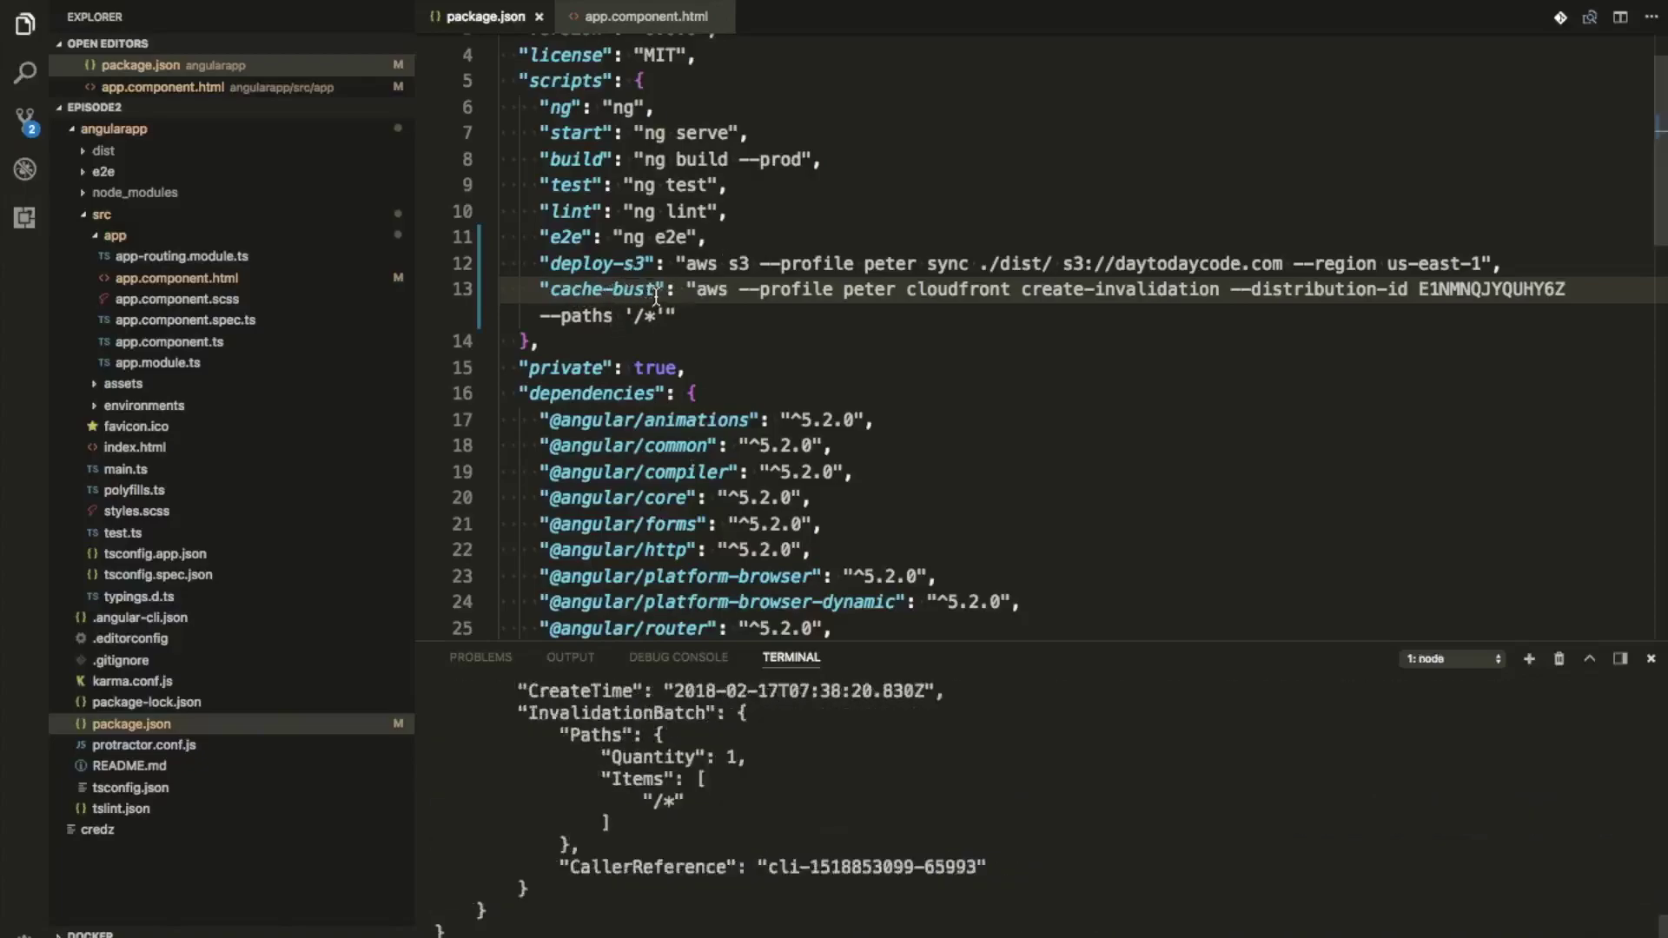
scroll(695, 771, "up", 3)
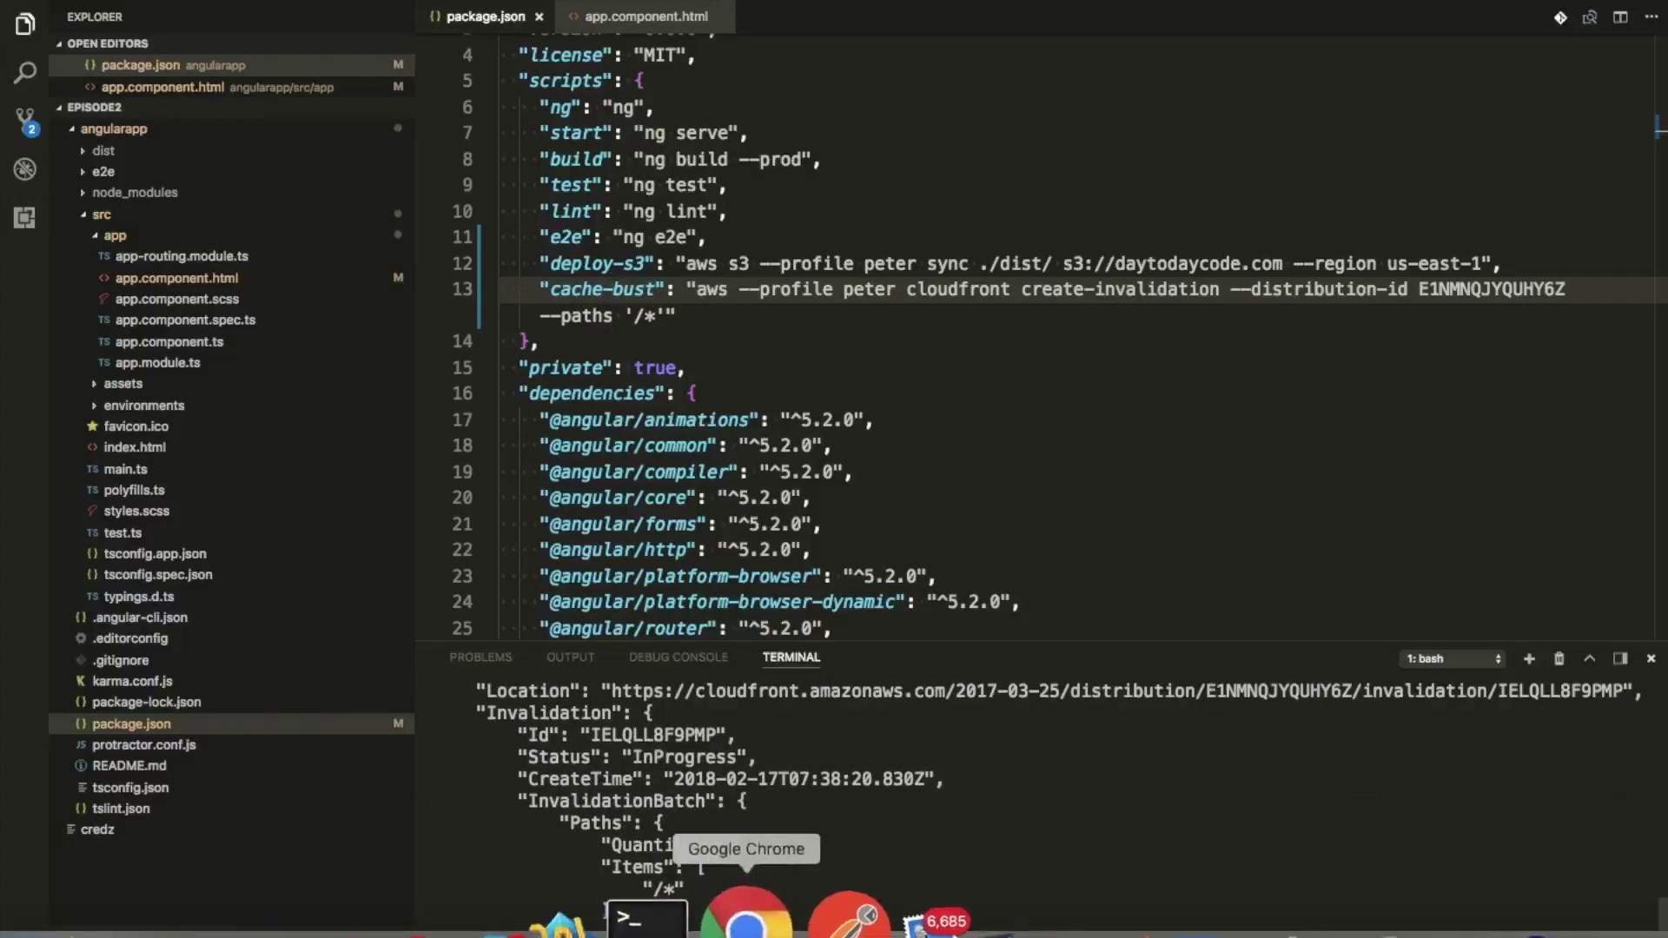
left_click(756, 912)
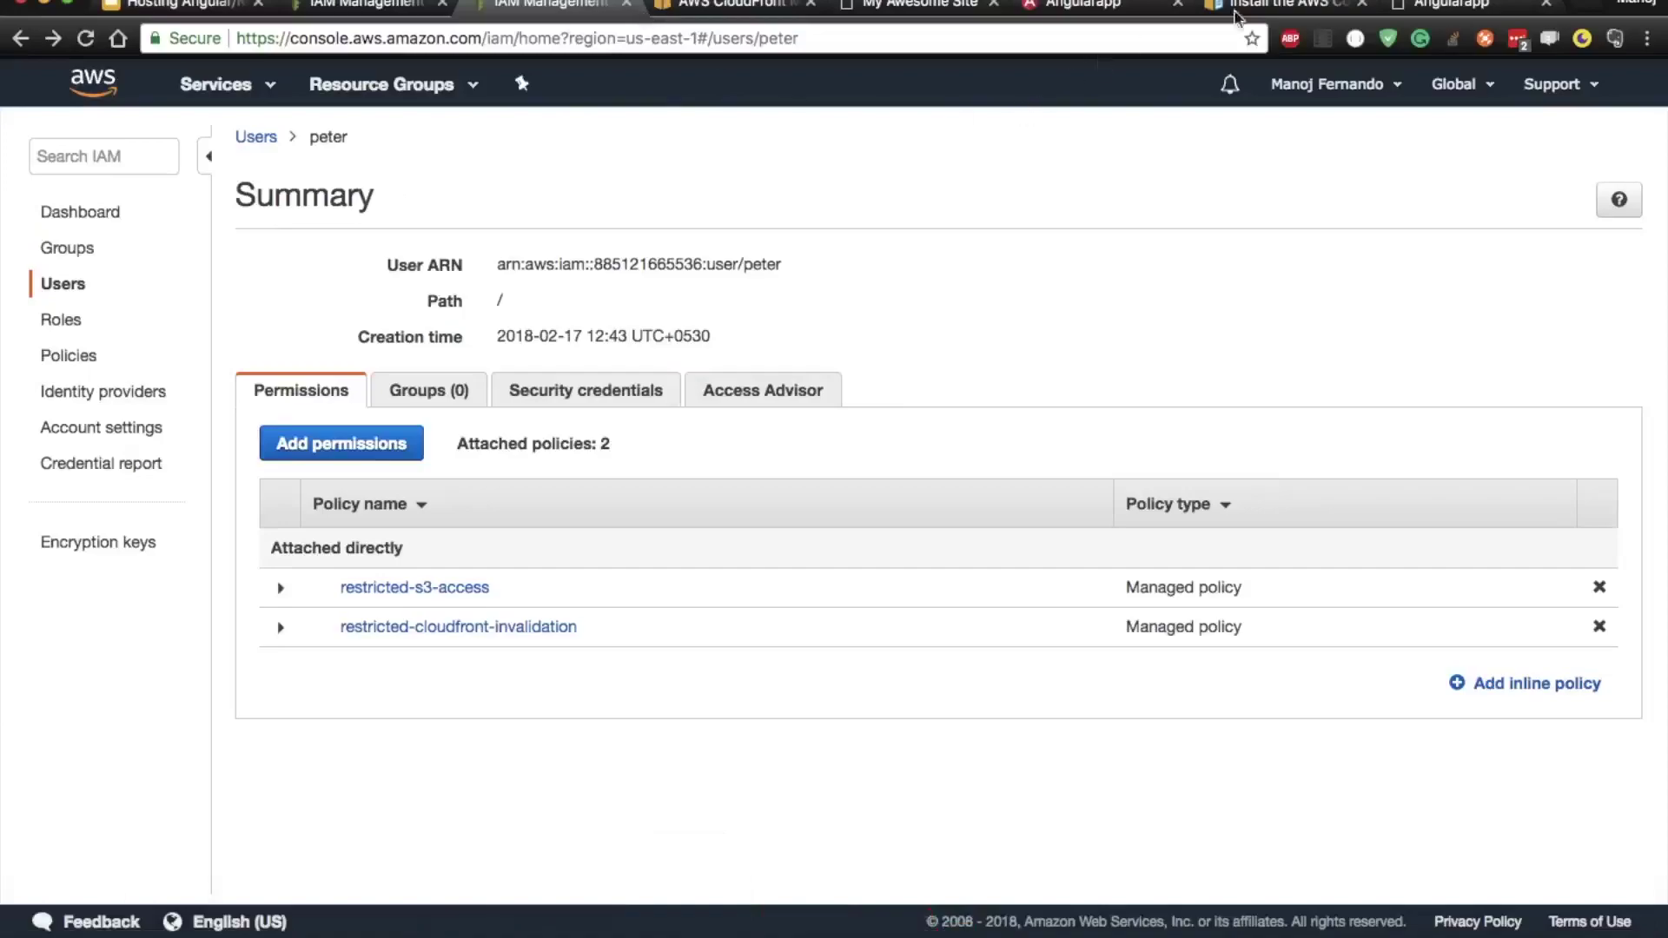
left_click(1425, 7)
left_click(469, 42)
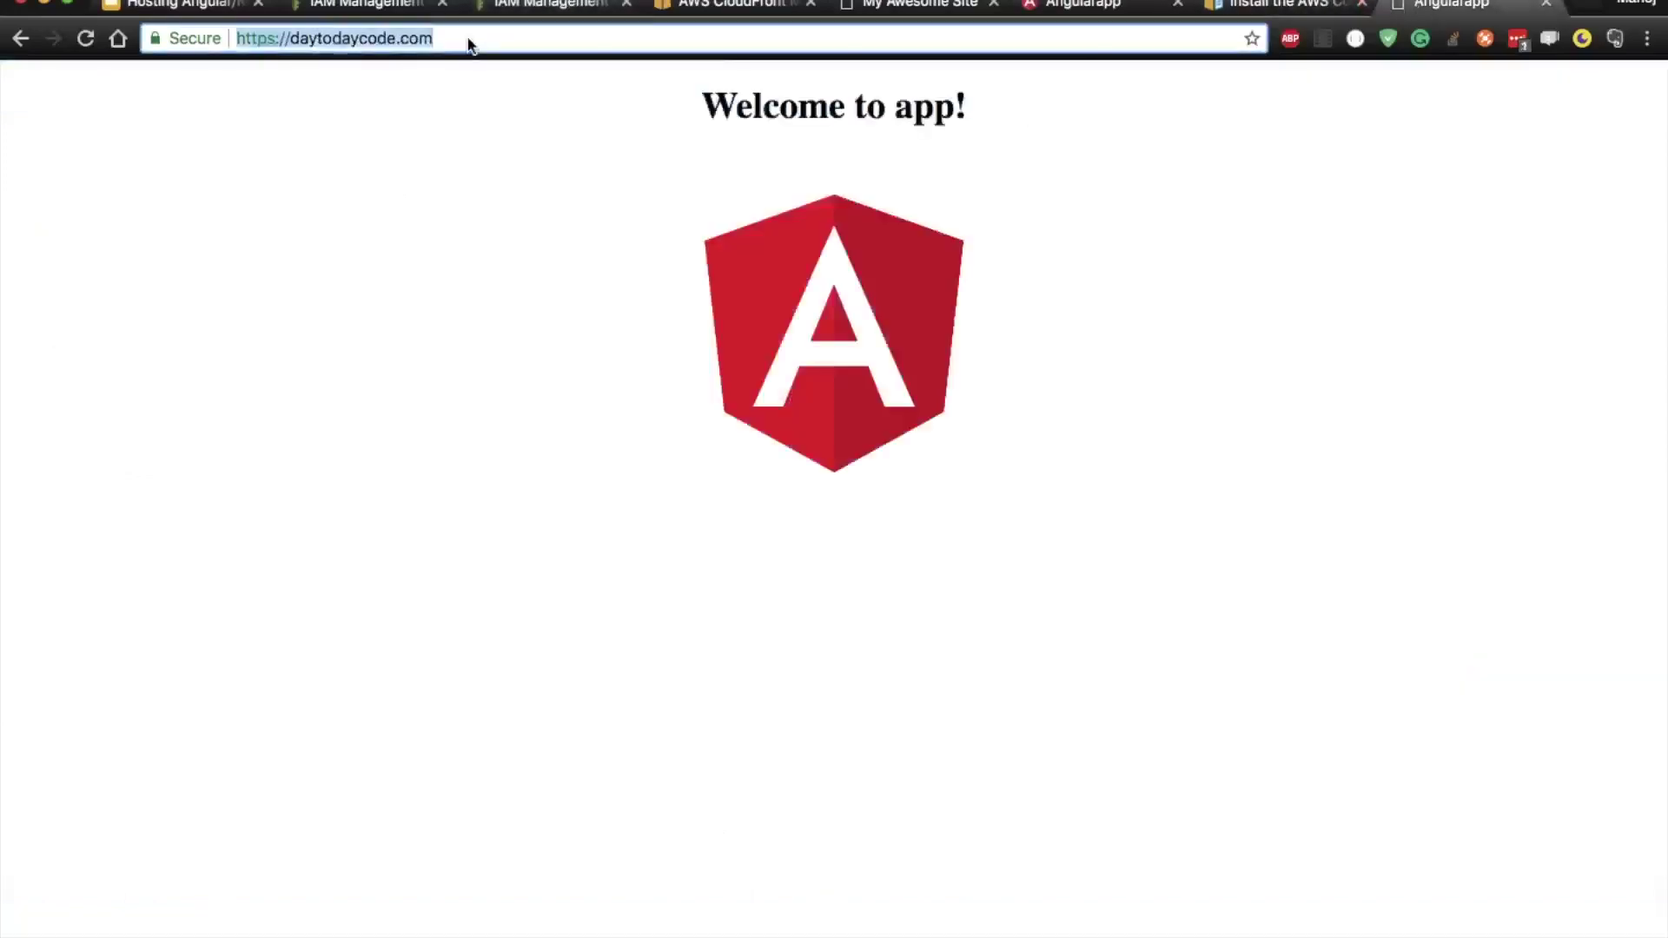
key("Return")
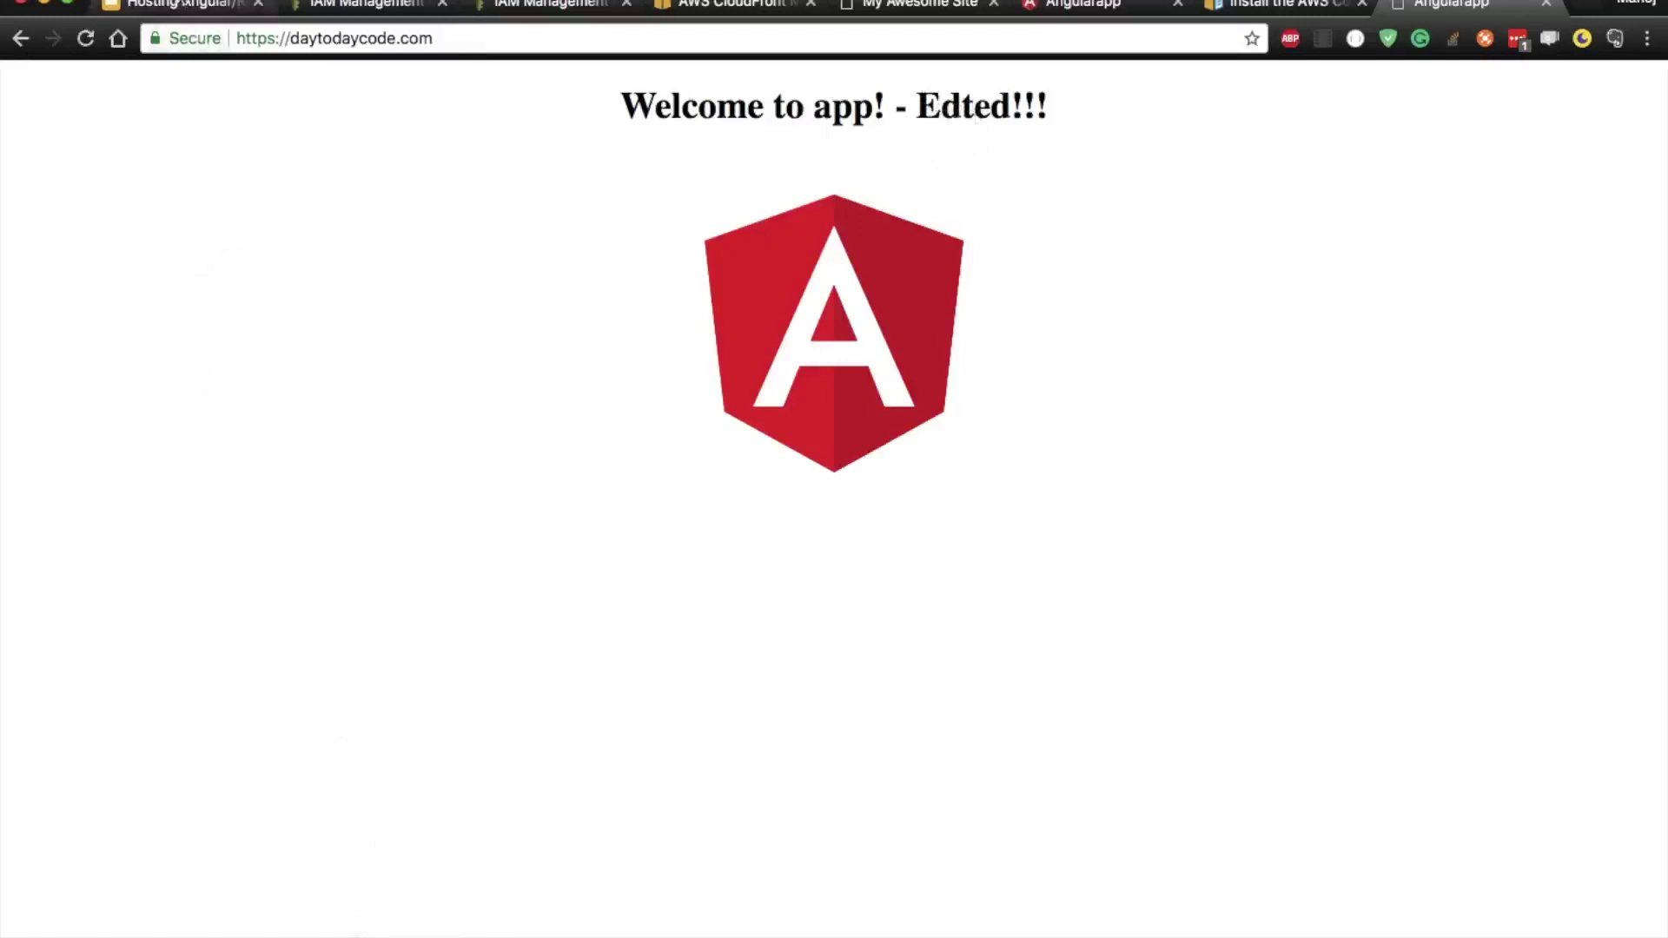
- In the Google Slides deck, review the S3 deploy script slide and the slides on creating React and Vue apps
left_click(174, 6)
scroll(17, 660, "down", 1)
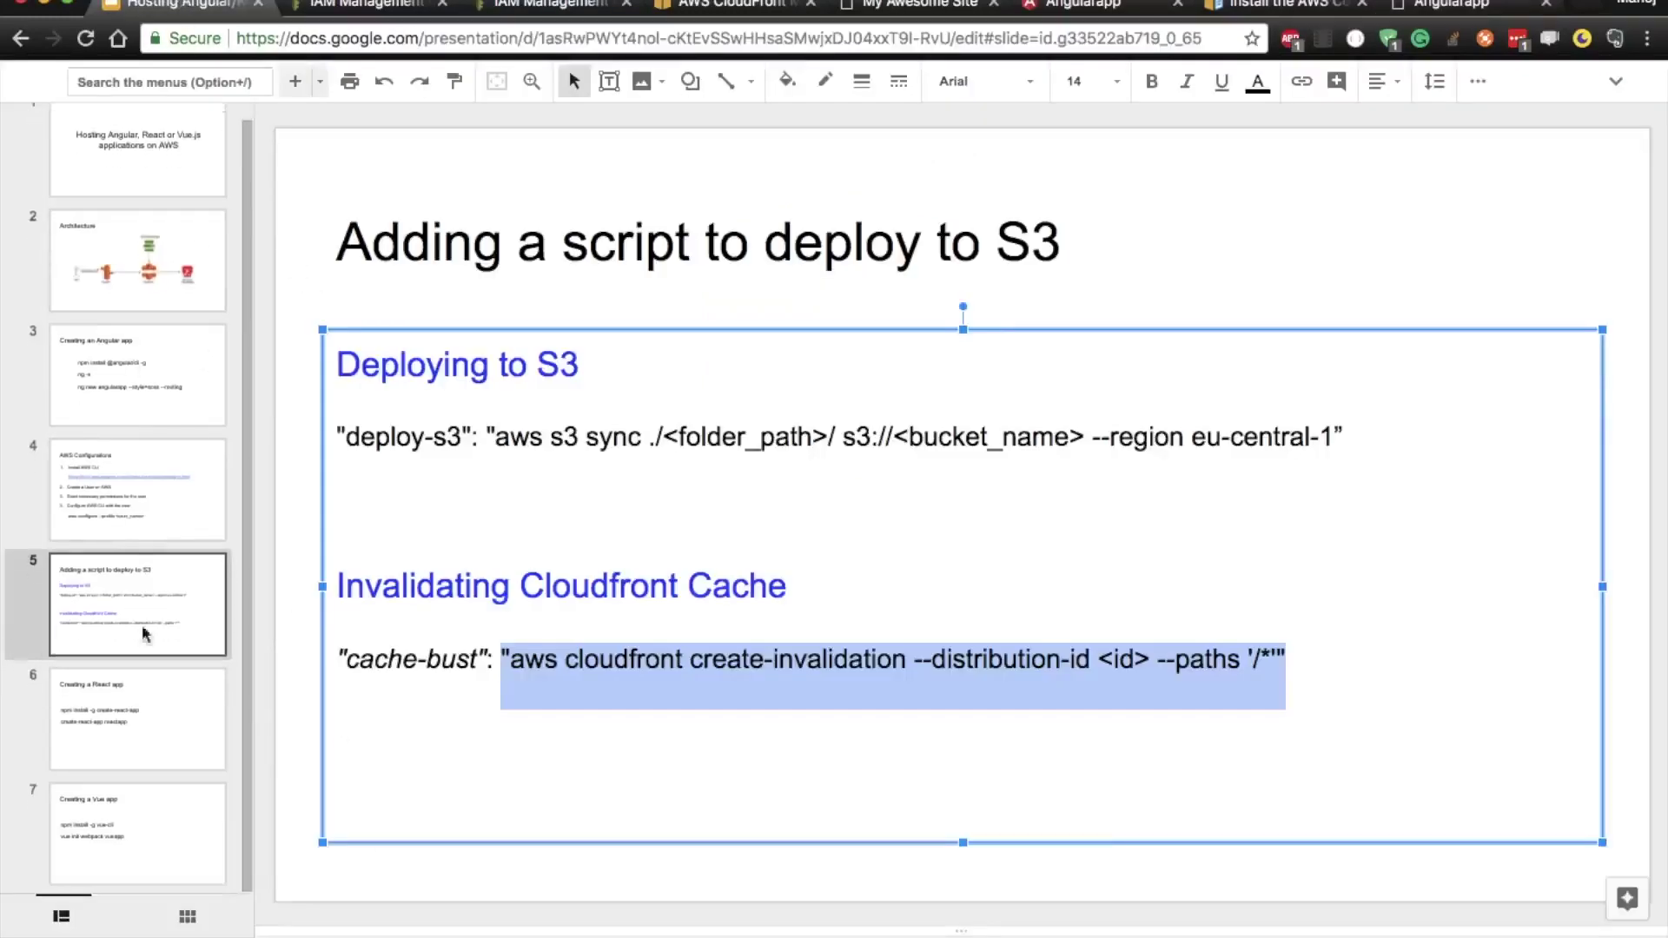
left_click(304, 396)
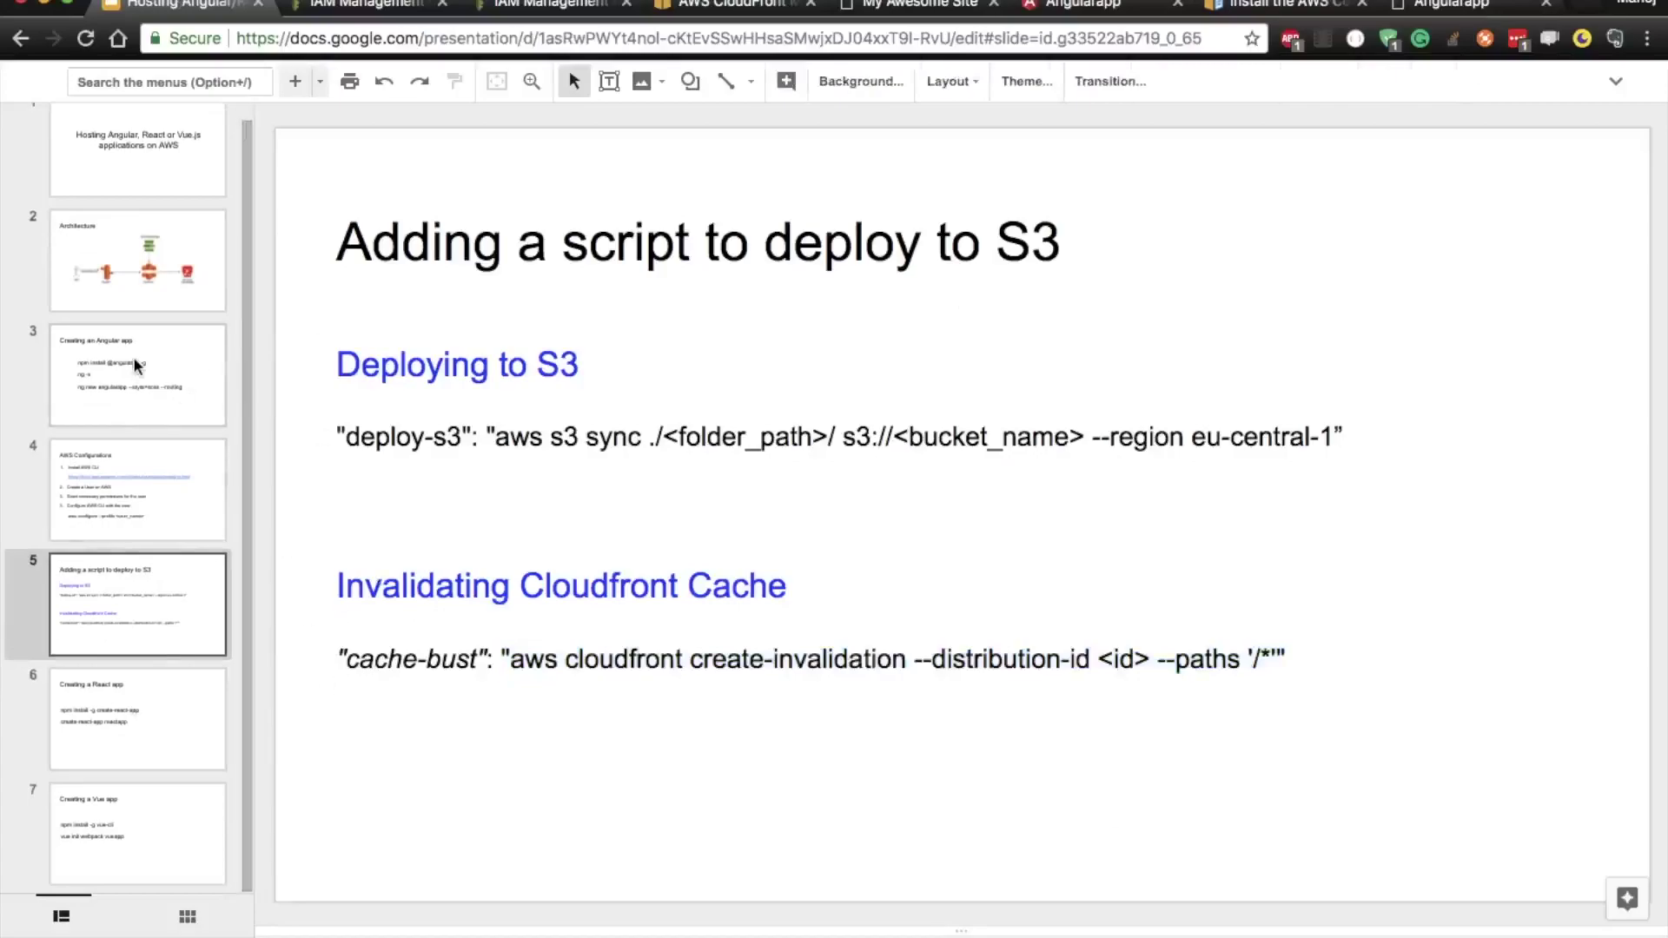
left_click(167, 722)
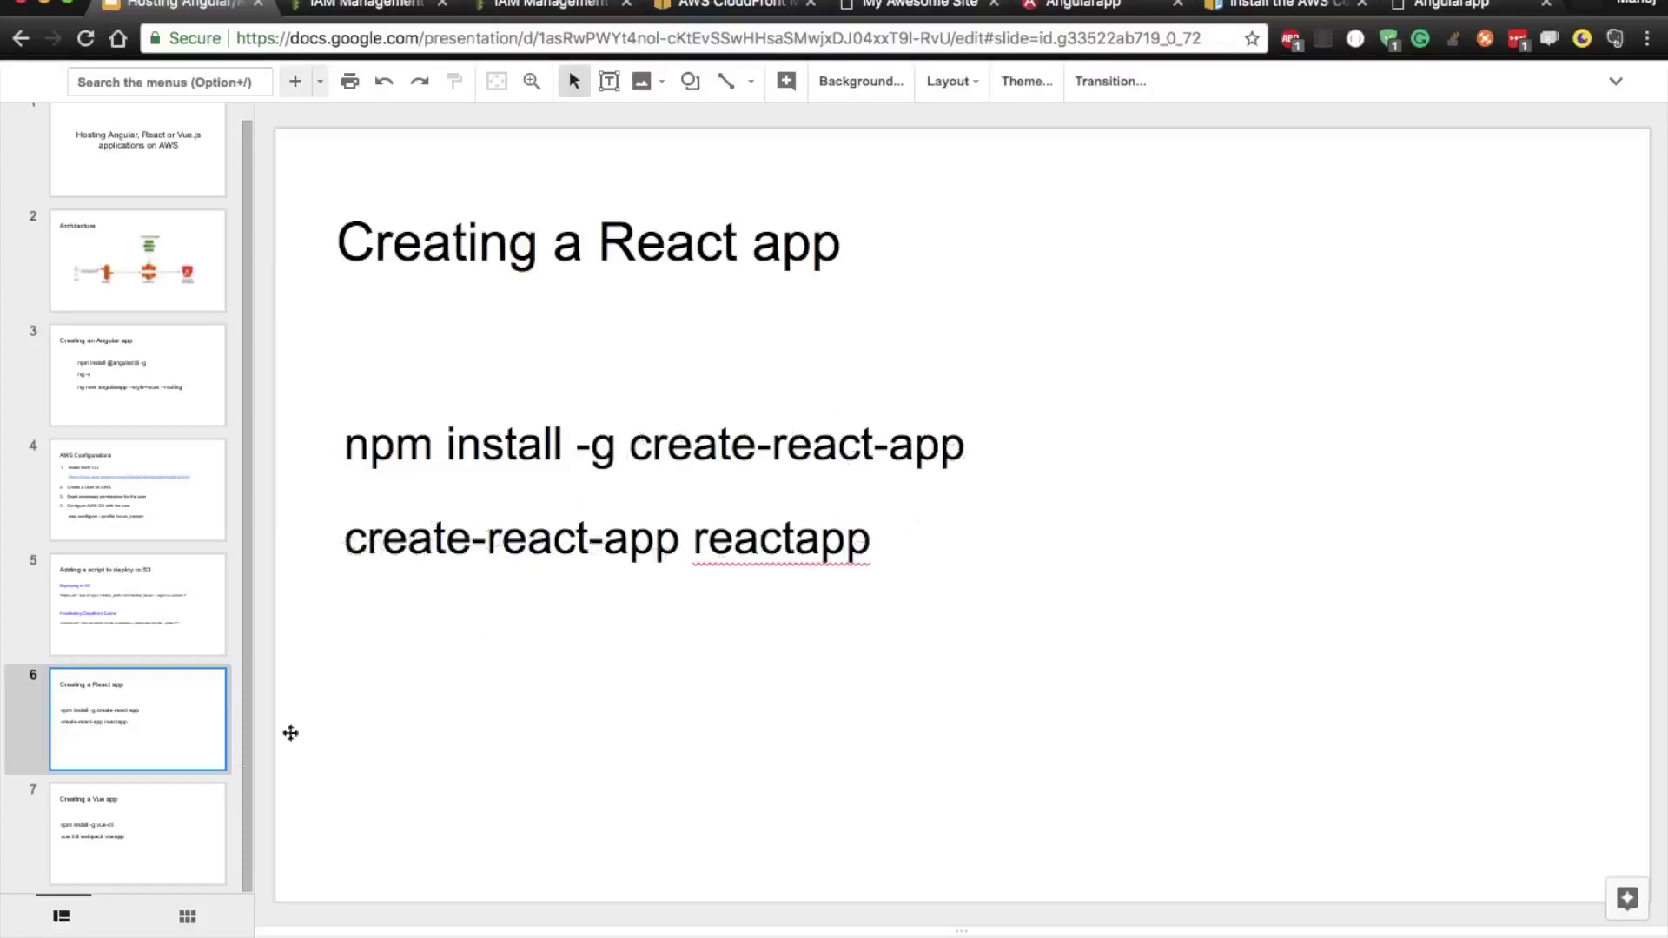
left_click(183, 827)
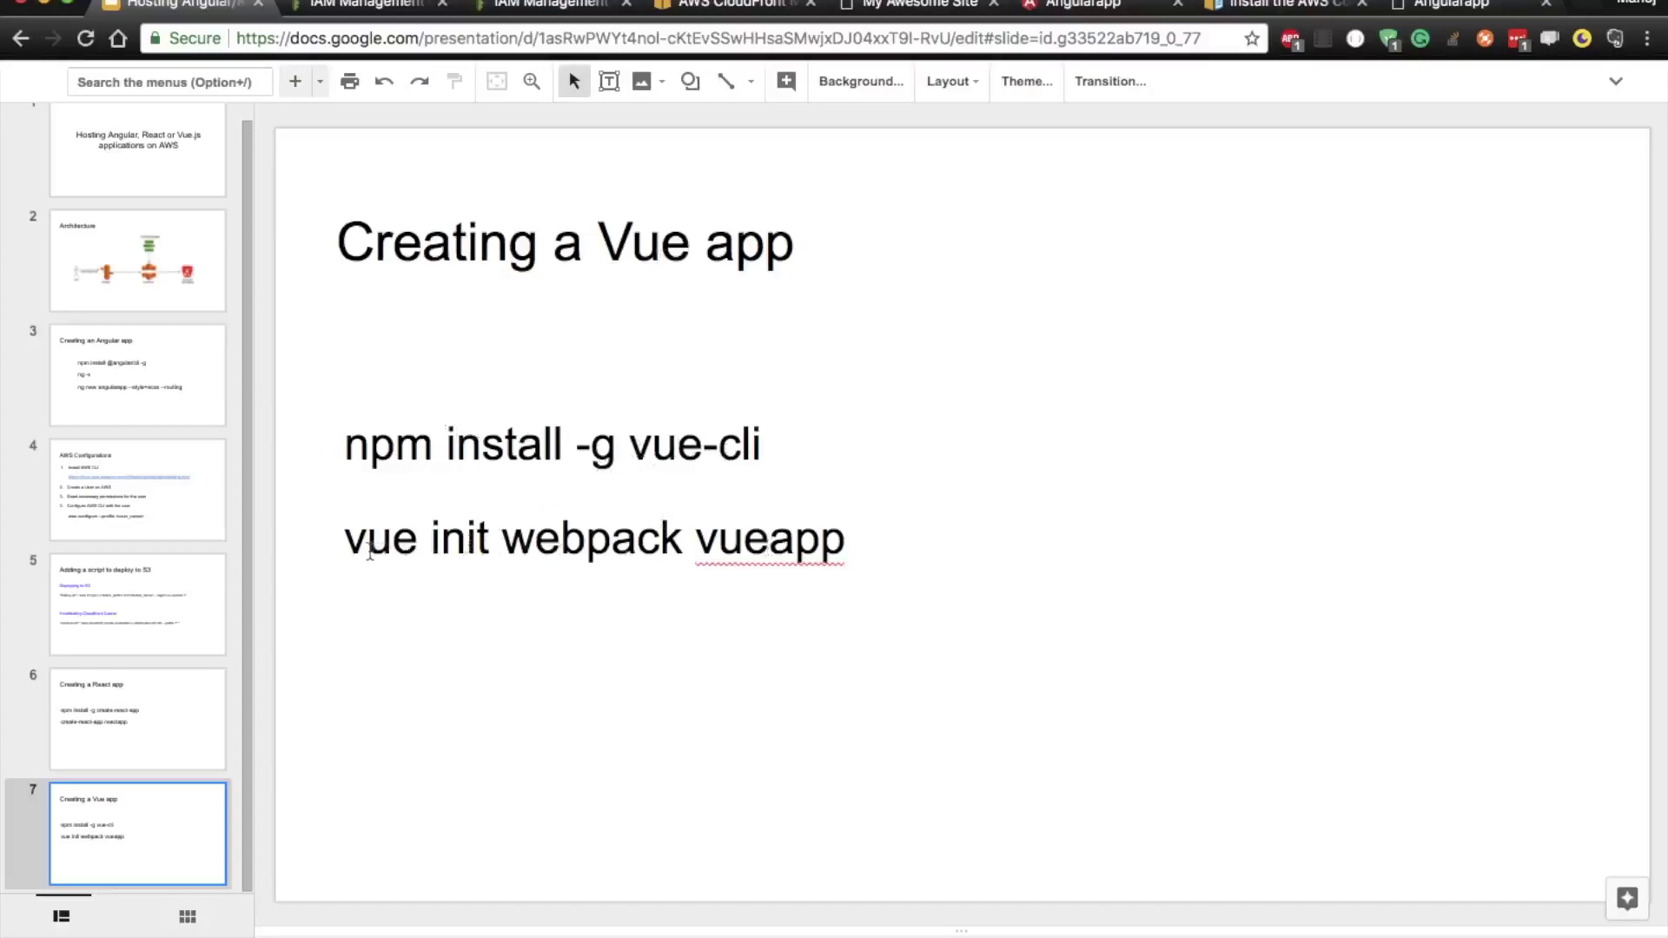
left_click(192, 709)
left_click(162, 846)
- Open the otherapps folder from the desktop in Finder and launch a terminal at that folder
key("F11")
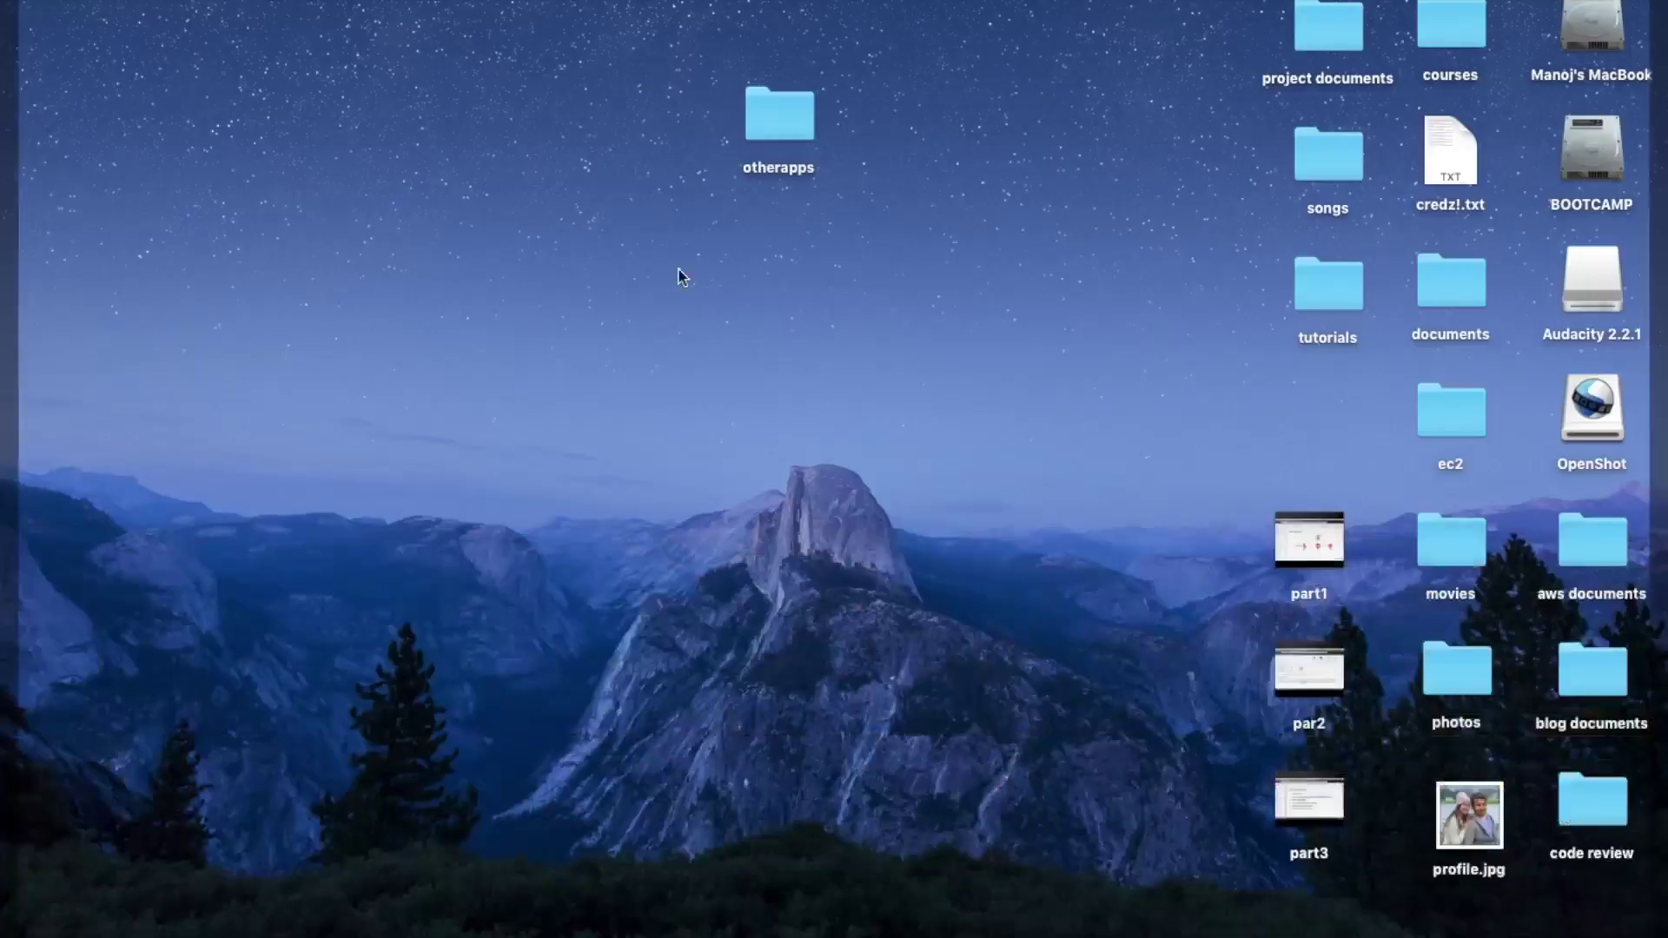
double_click(776, 104)
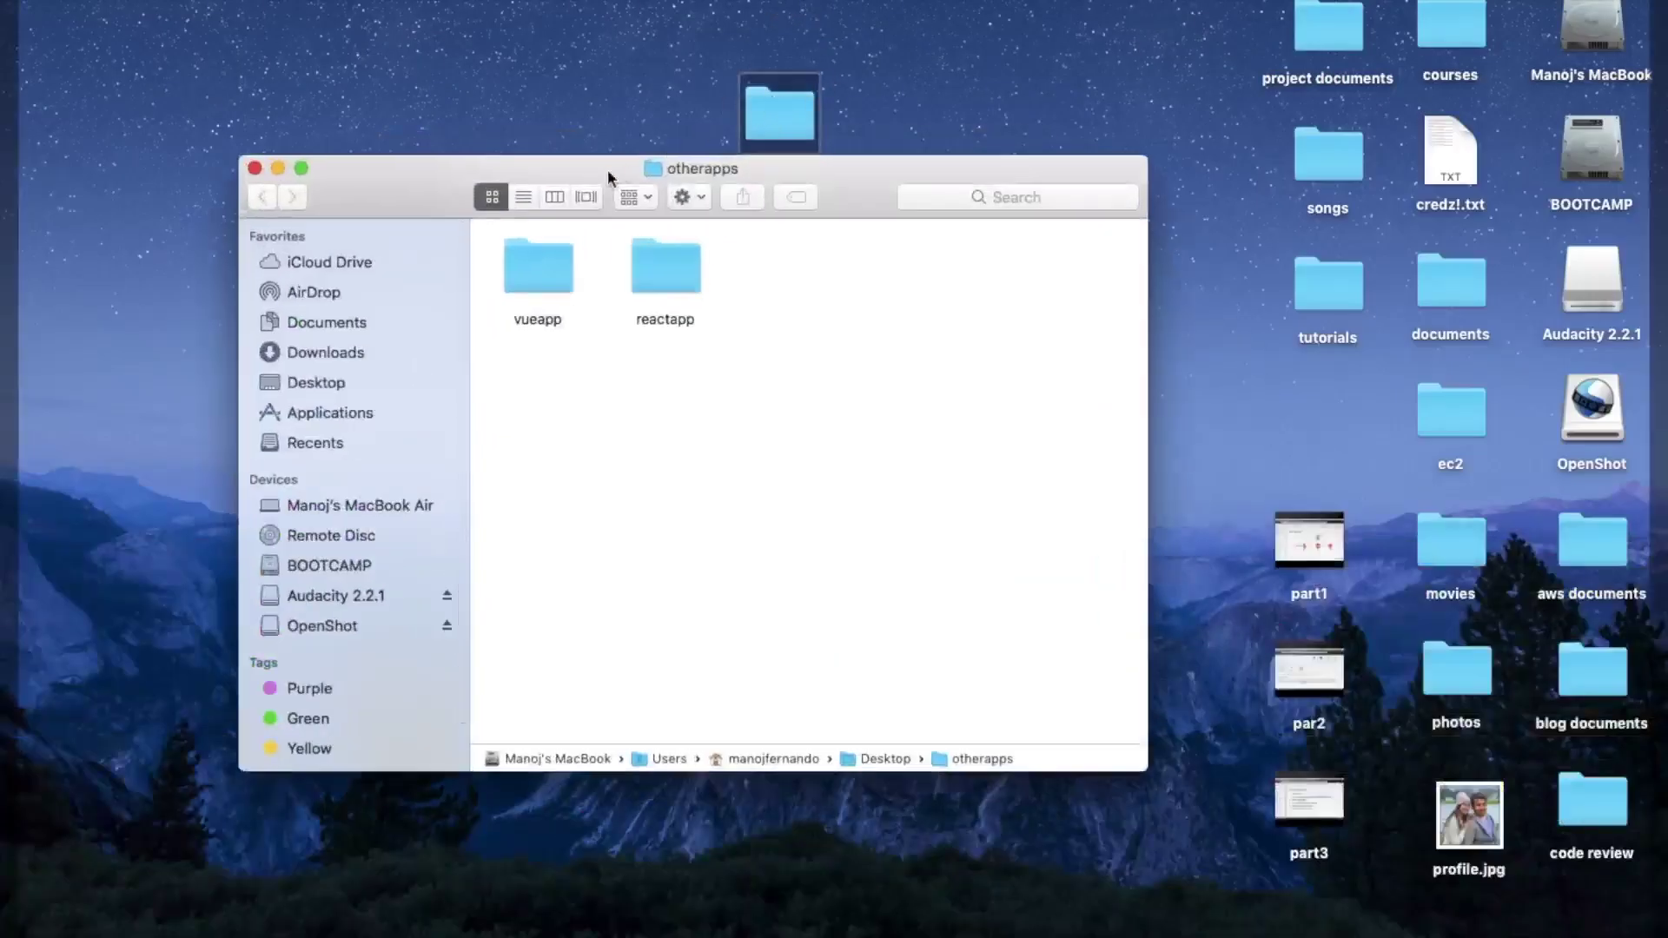
left_click(639, 181)
left_click_drag(638, 181, 785, 189)
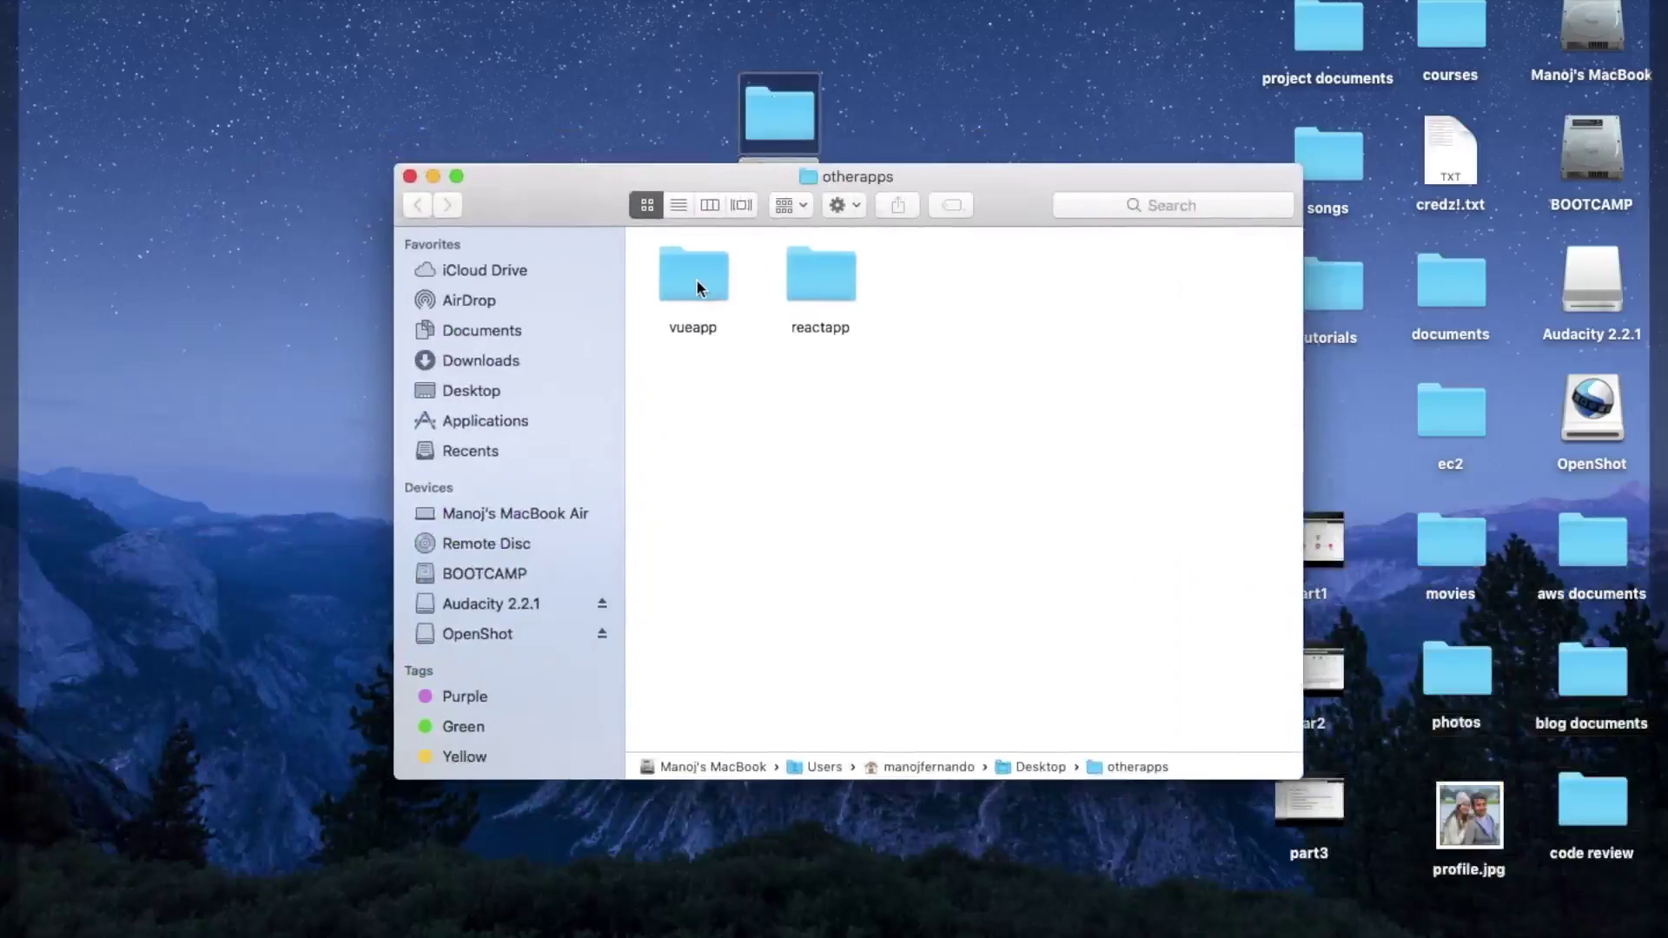
right_click(1123, 769)
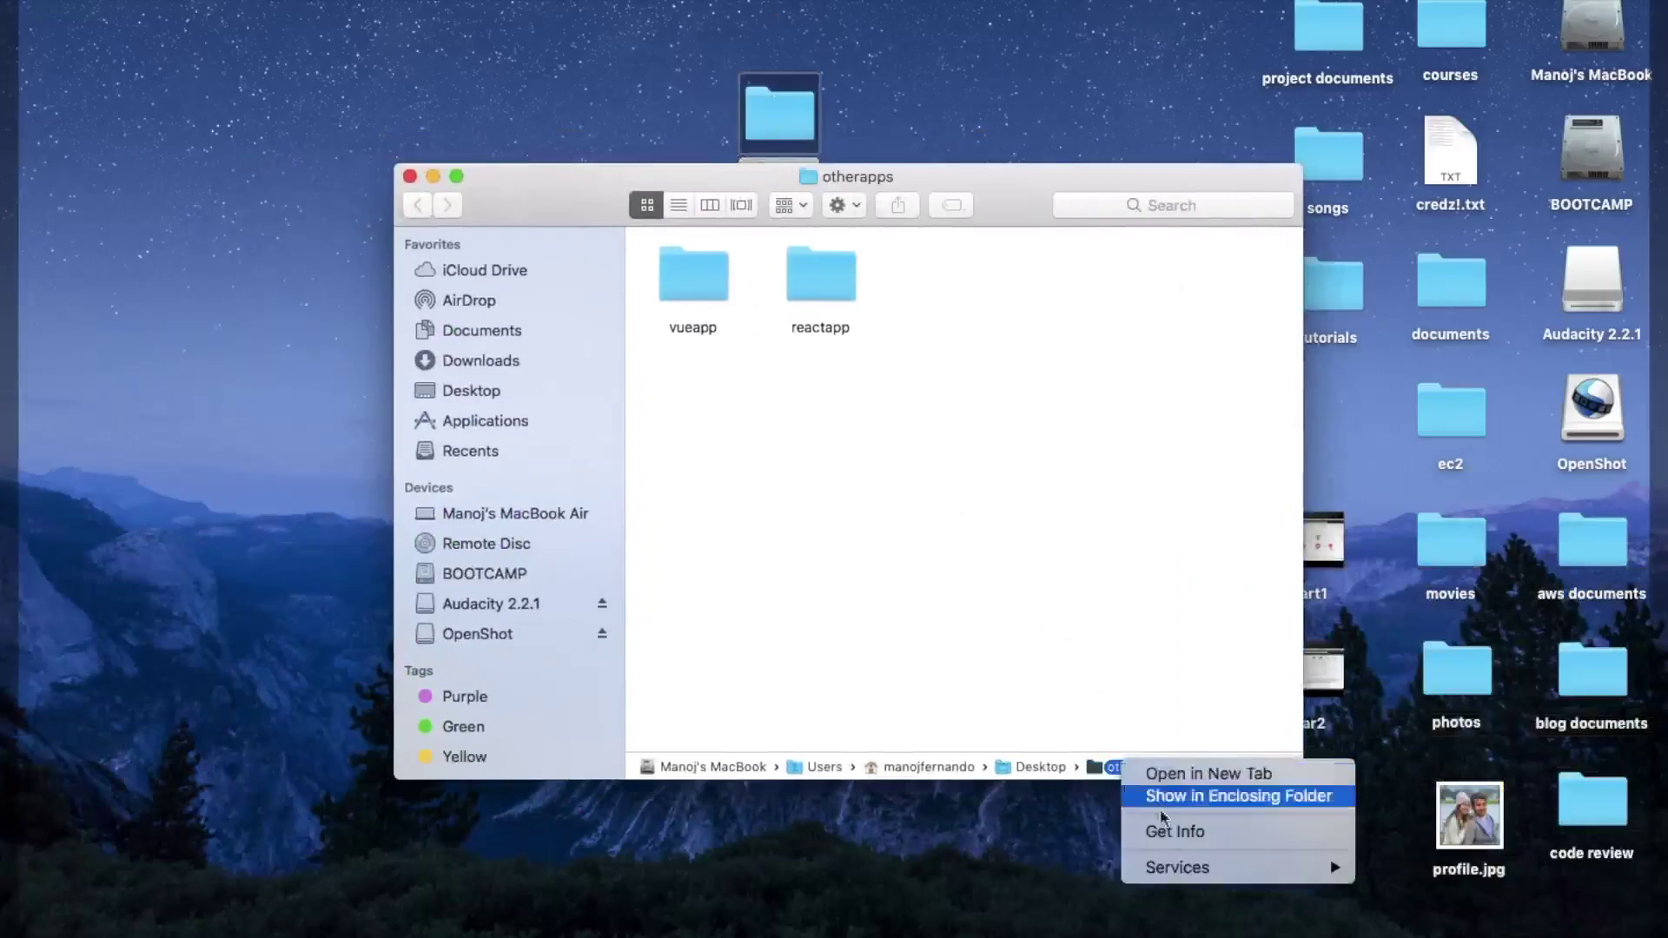
mouse_move(1195, 869)
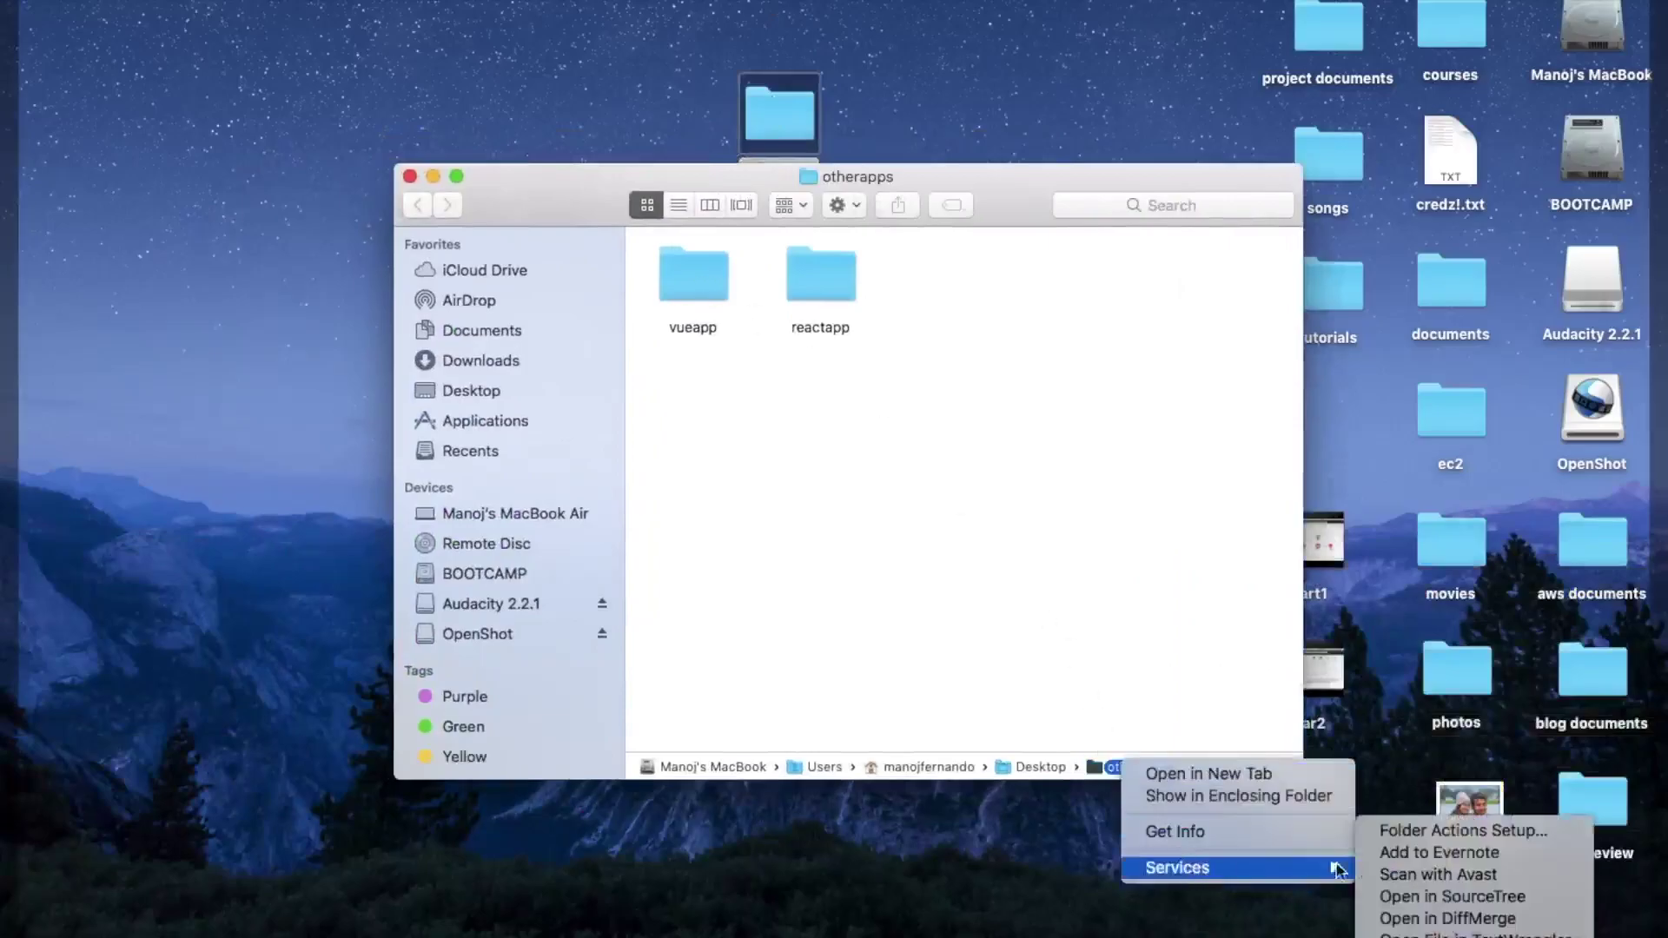
left_click(1460, 934)
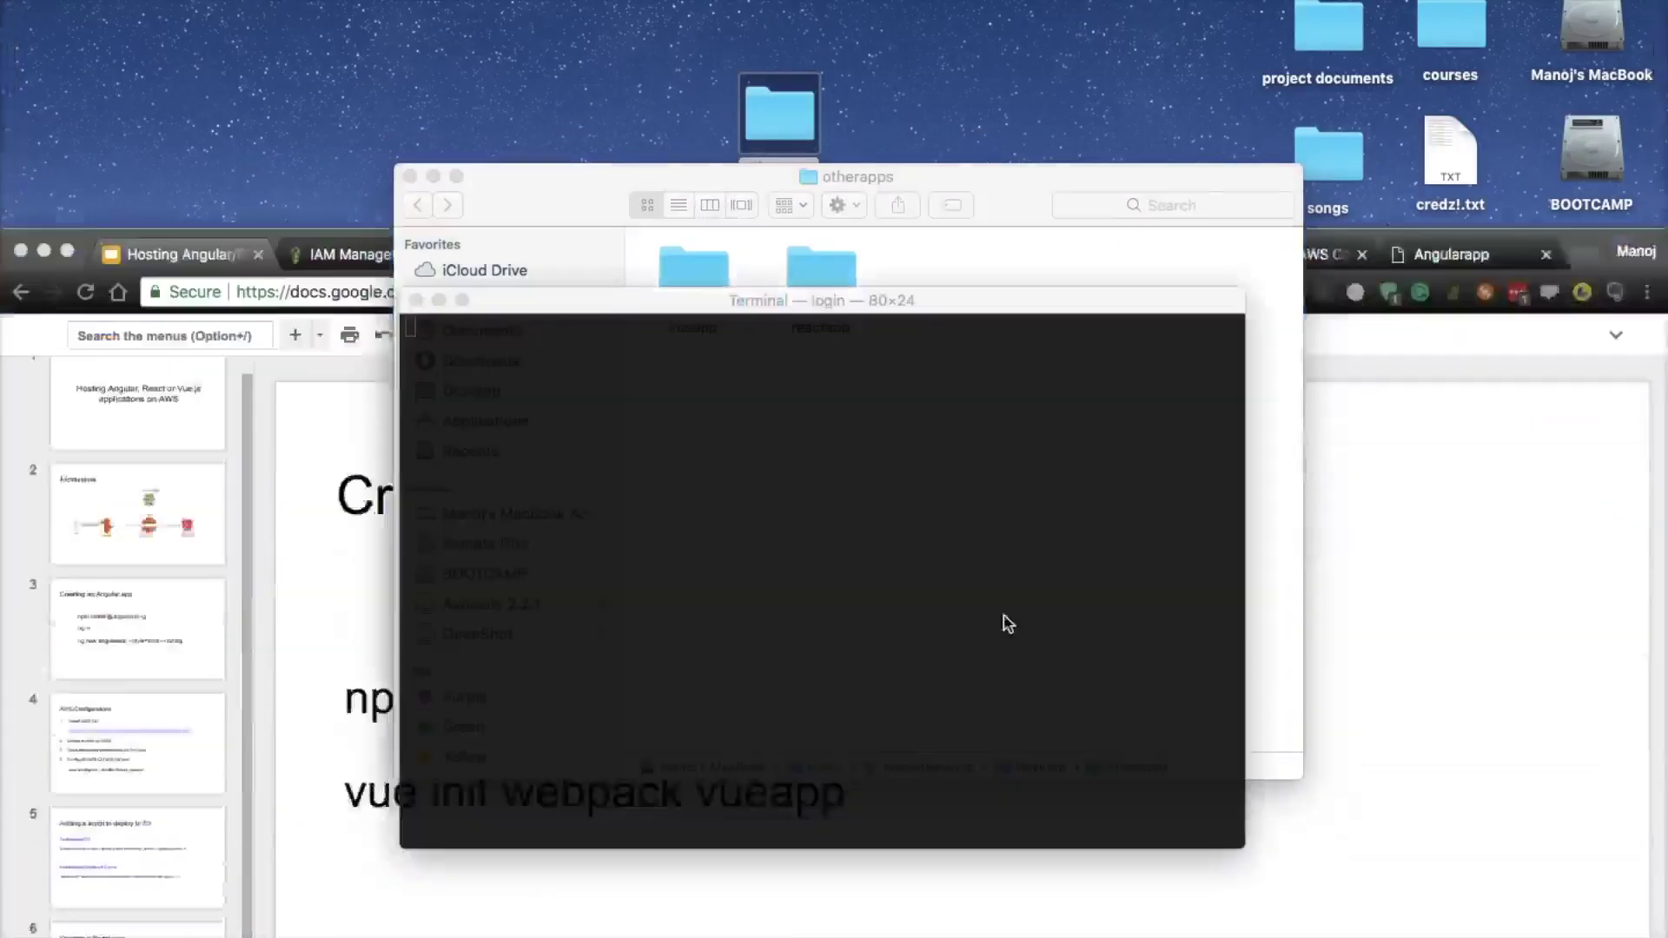
- Open the otherapps folder in Visual Studio Code by running code . in the terminal, and enlarge the editor window
type("code .")
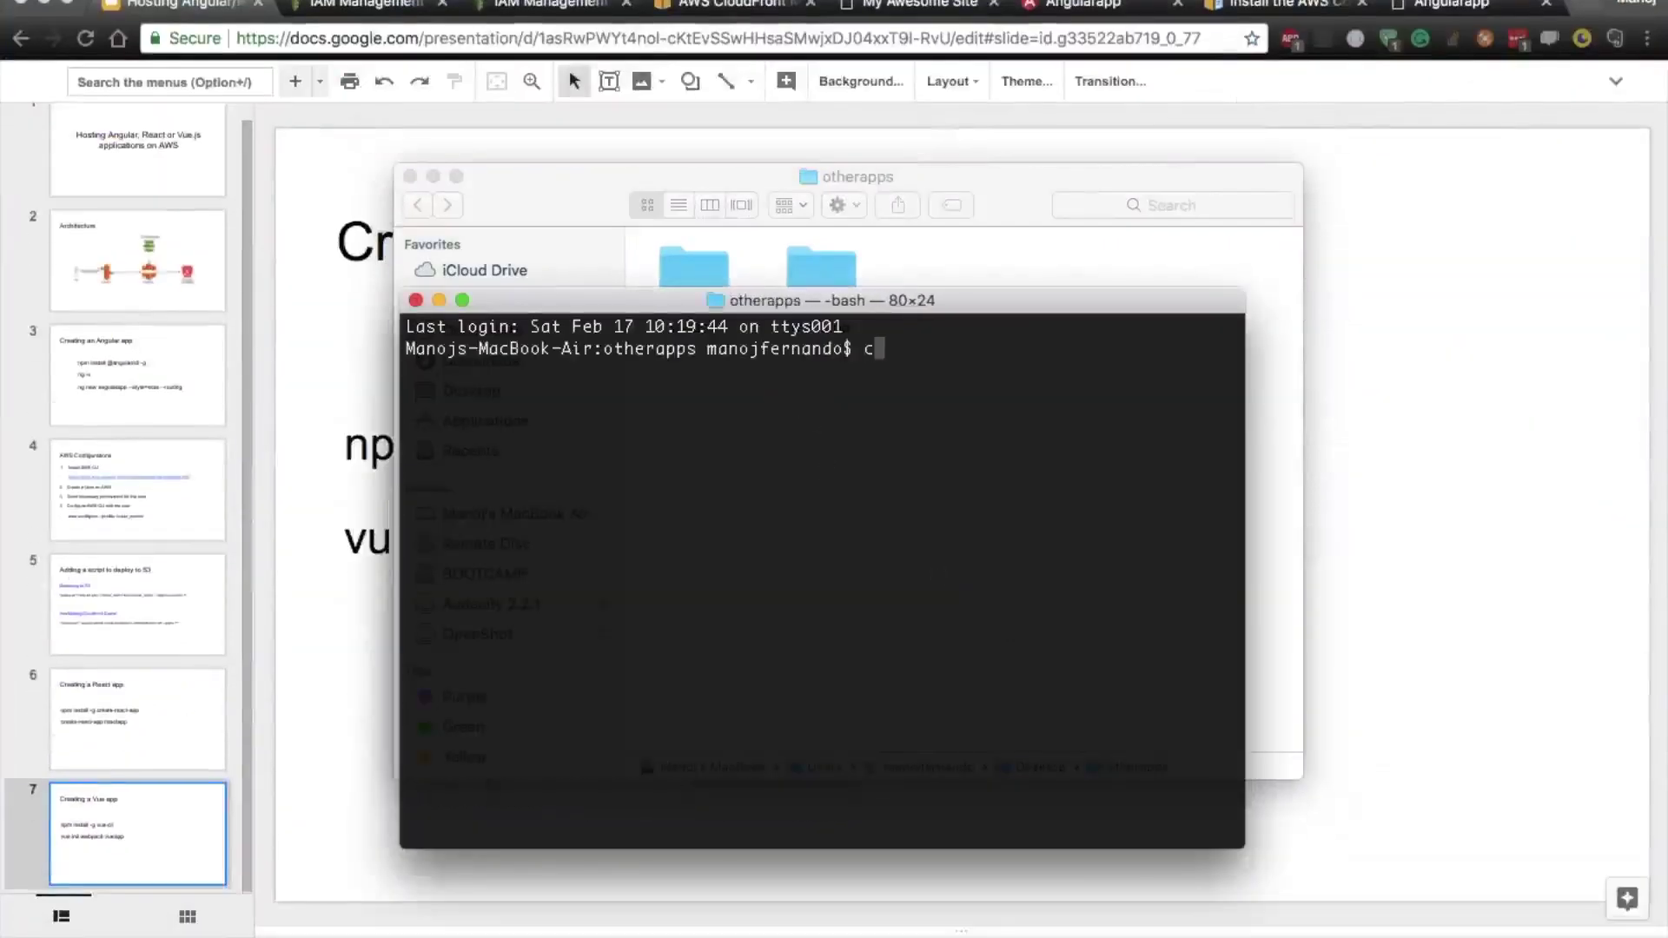
key("Return")
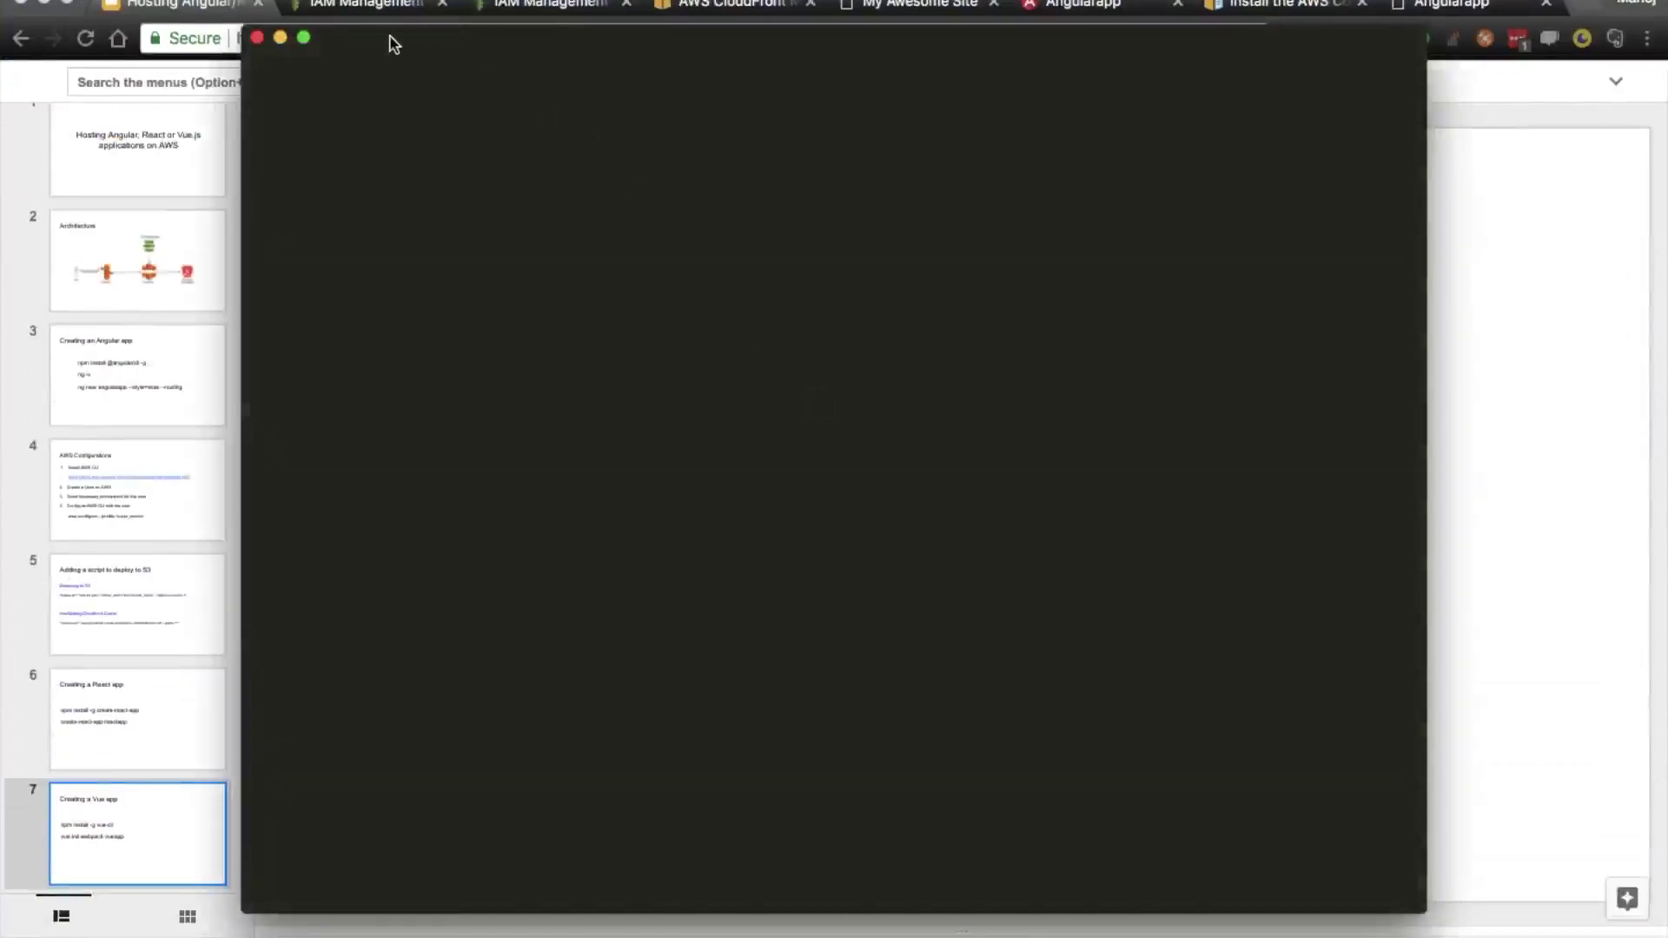
left_click(303, 37)
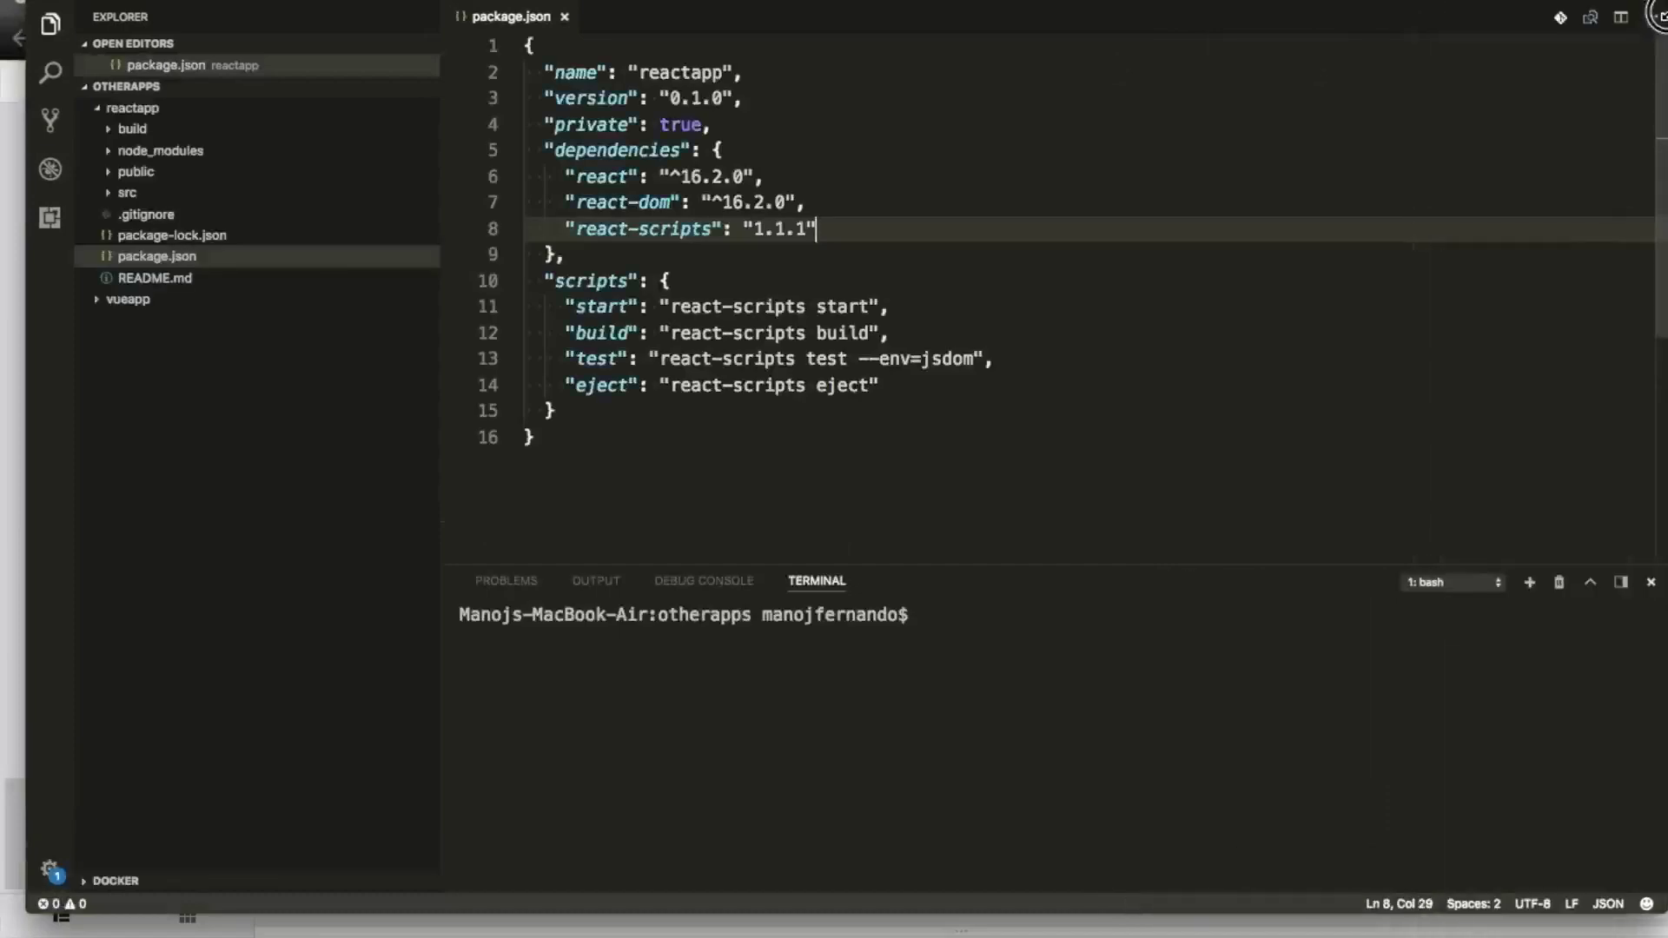
- Collapse the reactapp folder, look through the vueapp folder and collapse it, and close reactapp's package.json
left_click(100, 110)
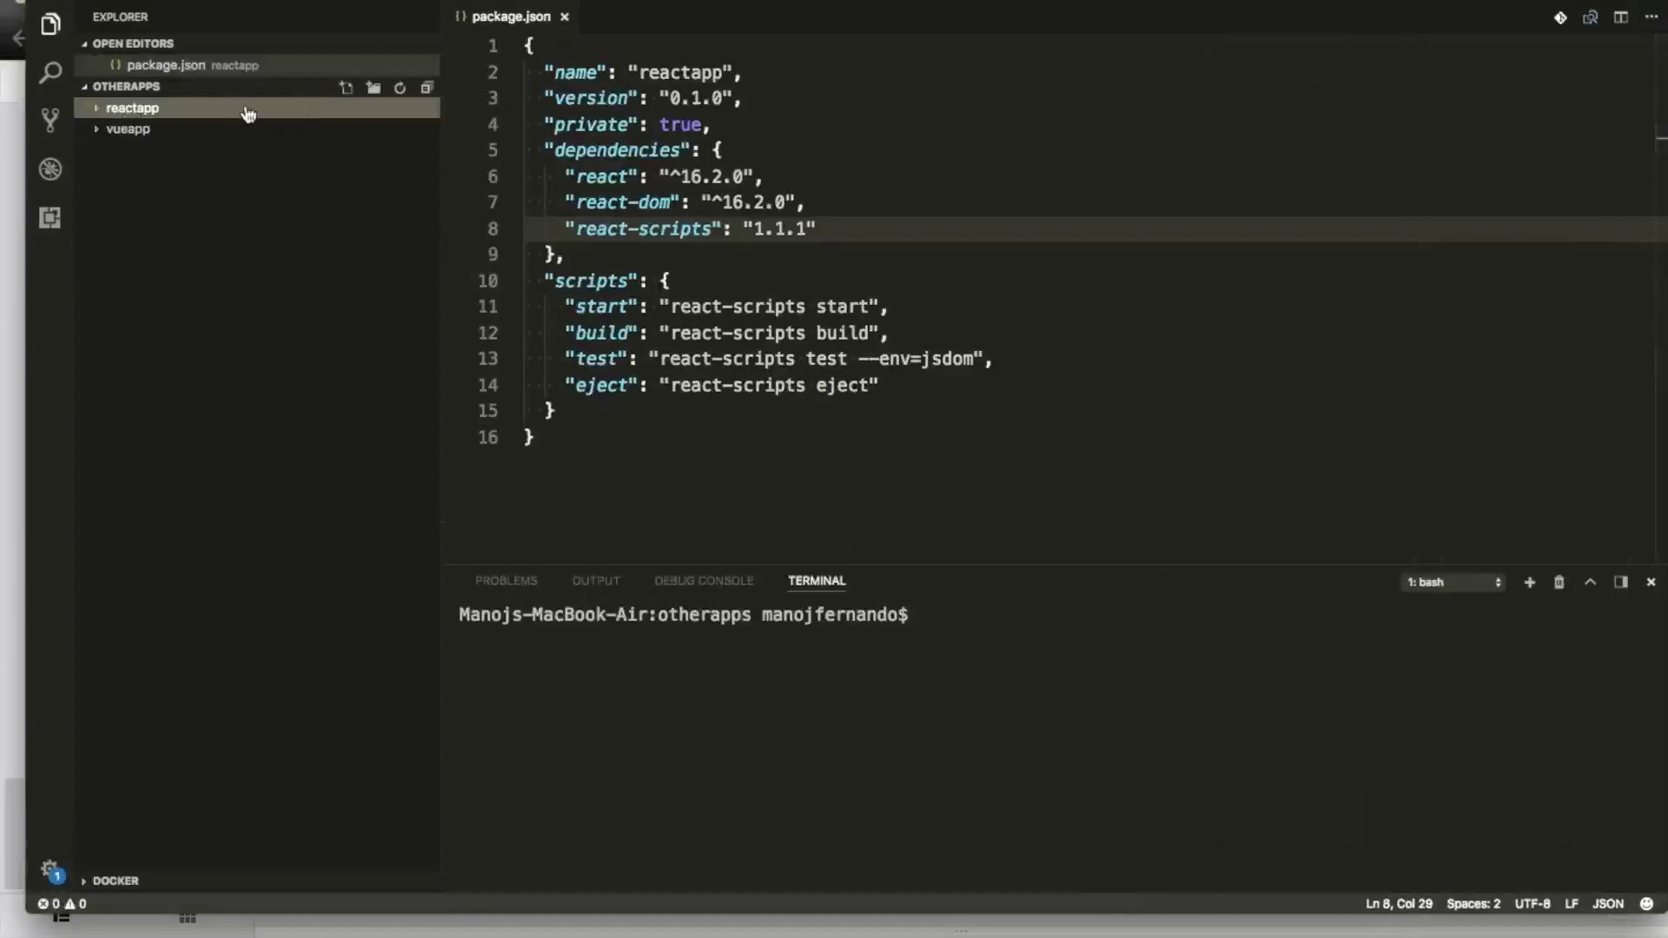
left_click(95, 131)
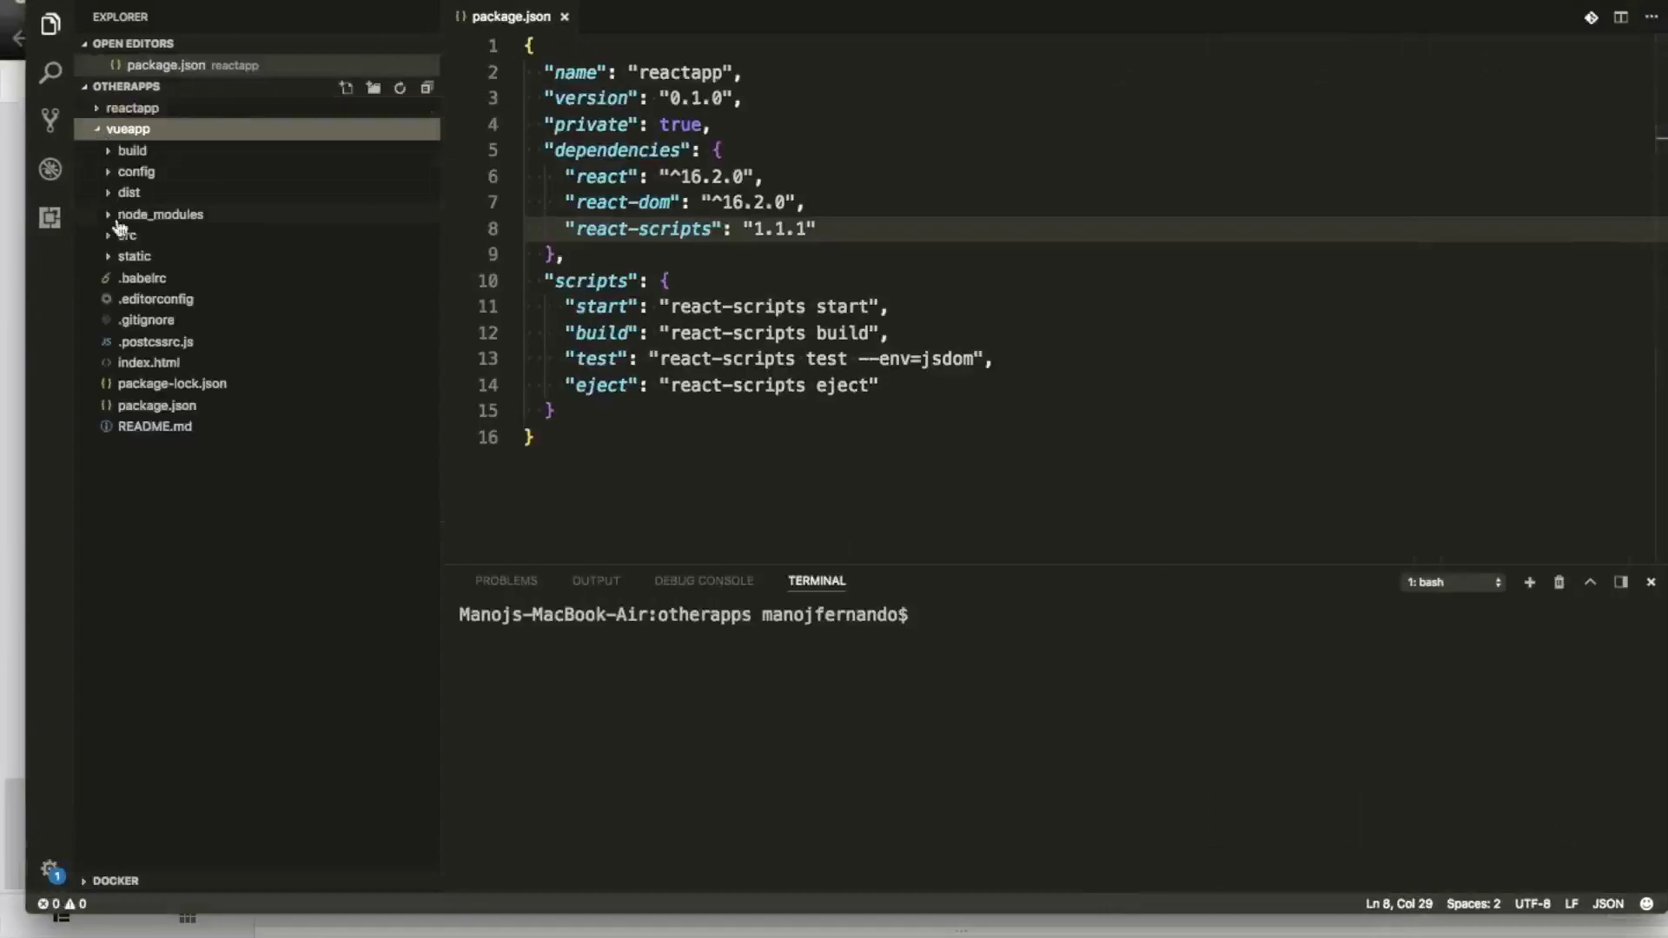
left_click(102, 128)
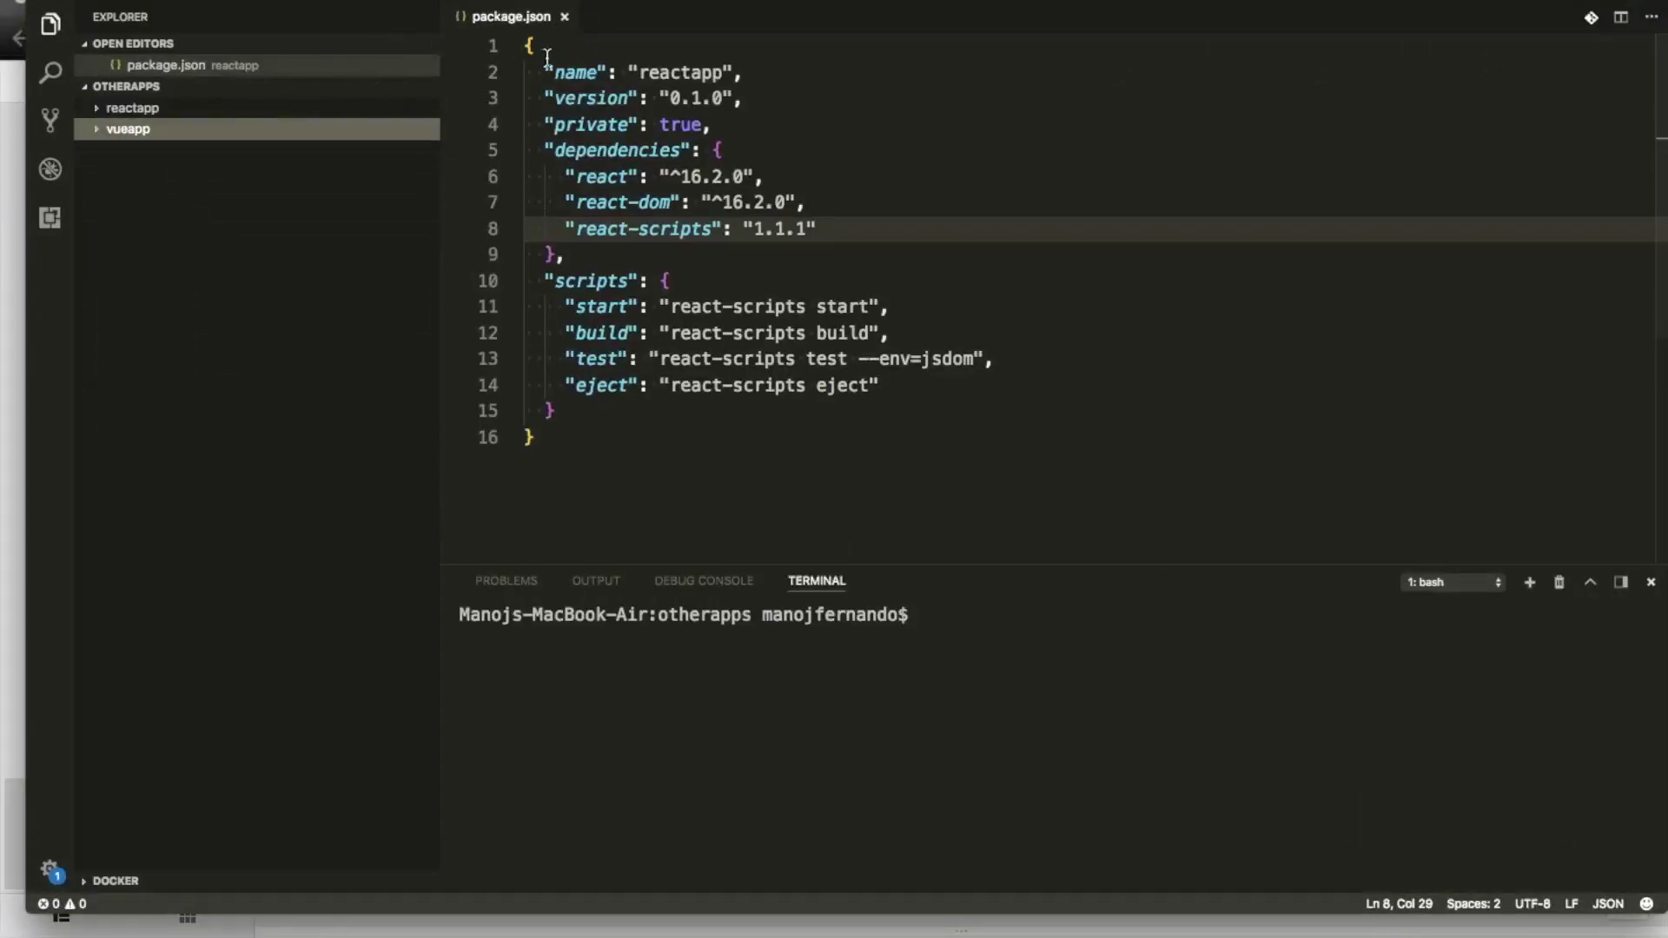
left_click(566, 17)
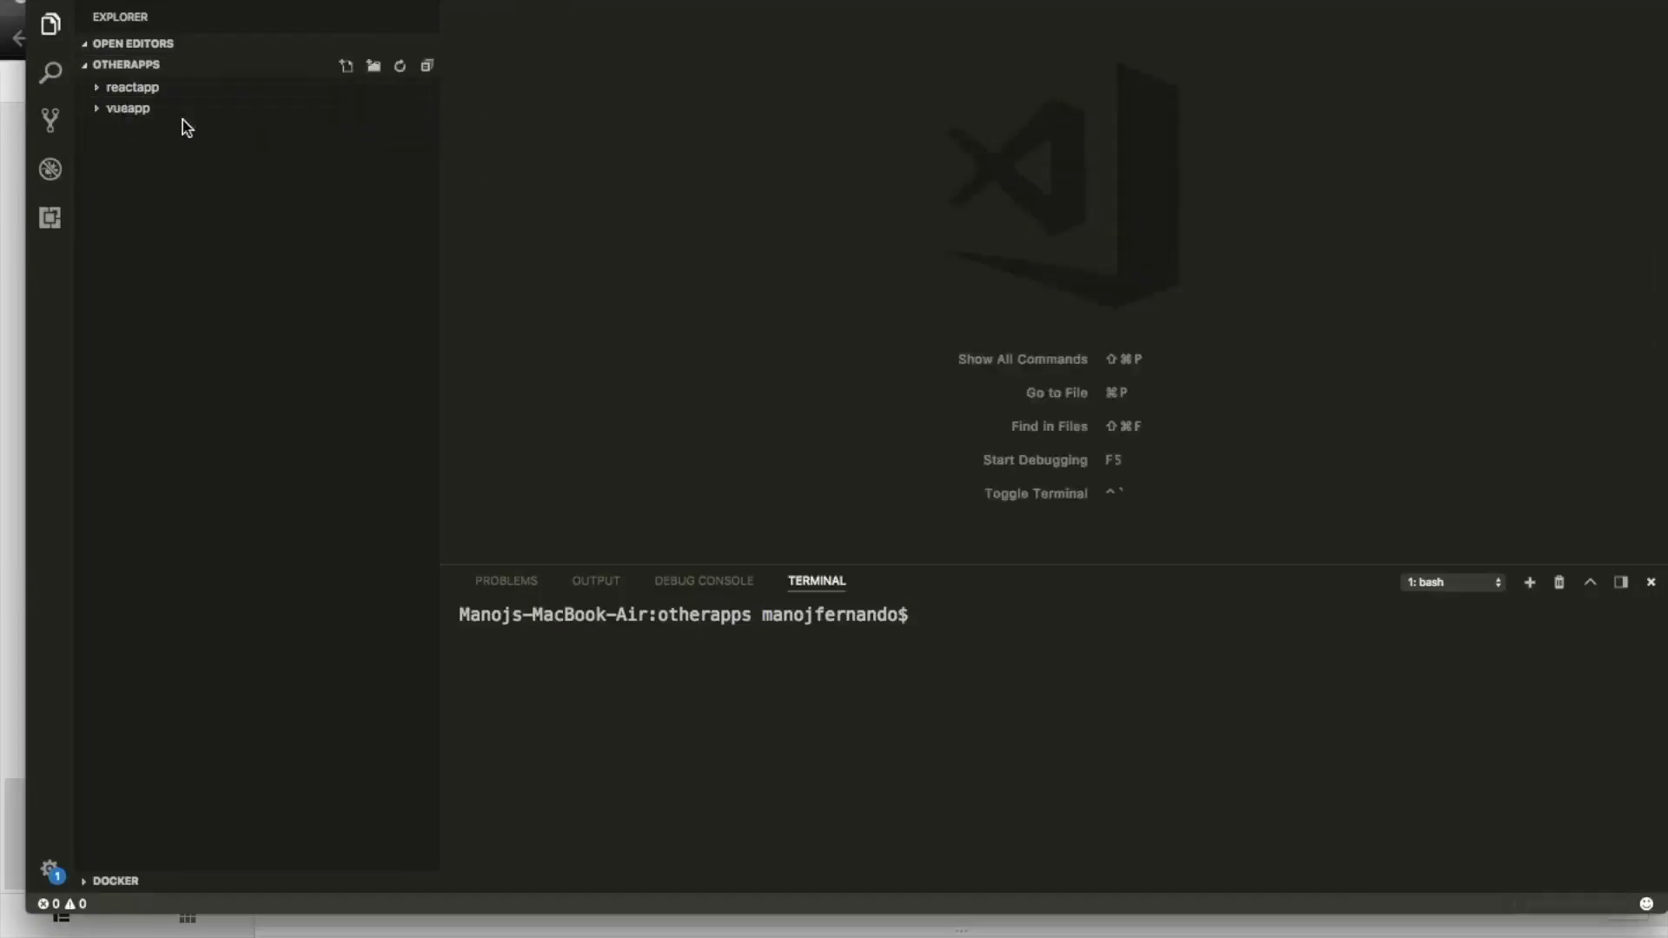
- Open reactapp's package.json, and copy the deploy-s3 and cache-bust scripts from the Angular project's package.json
left_click(112, 88)
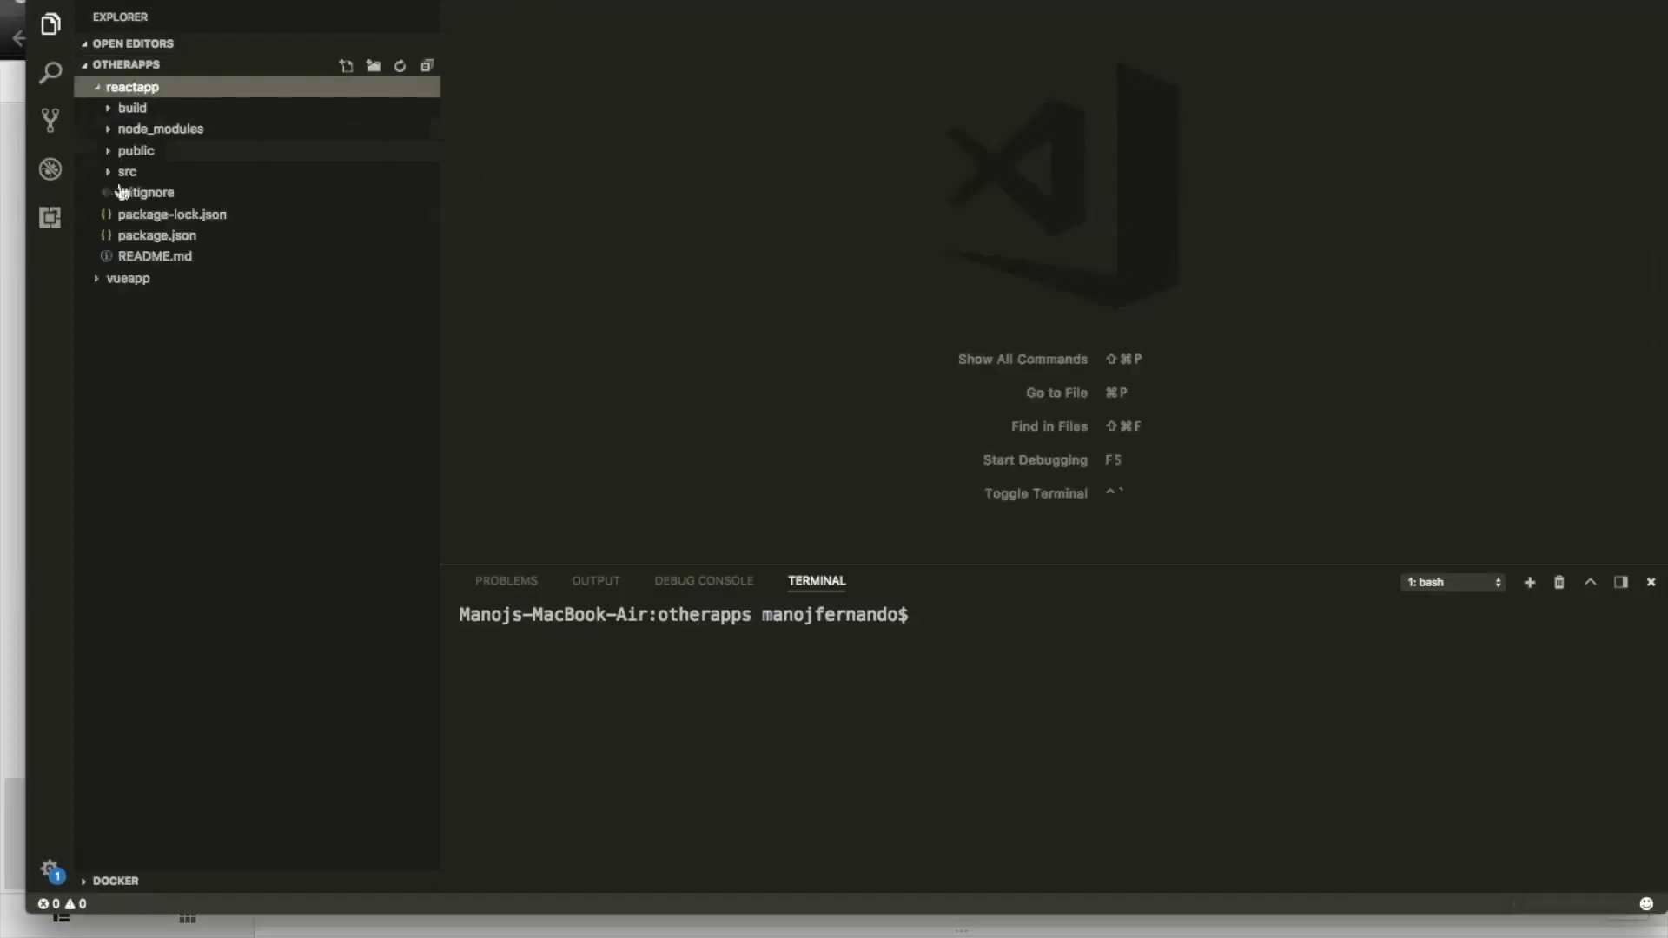
left_click(146, 236)
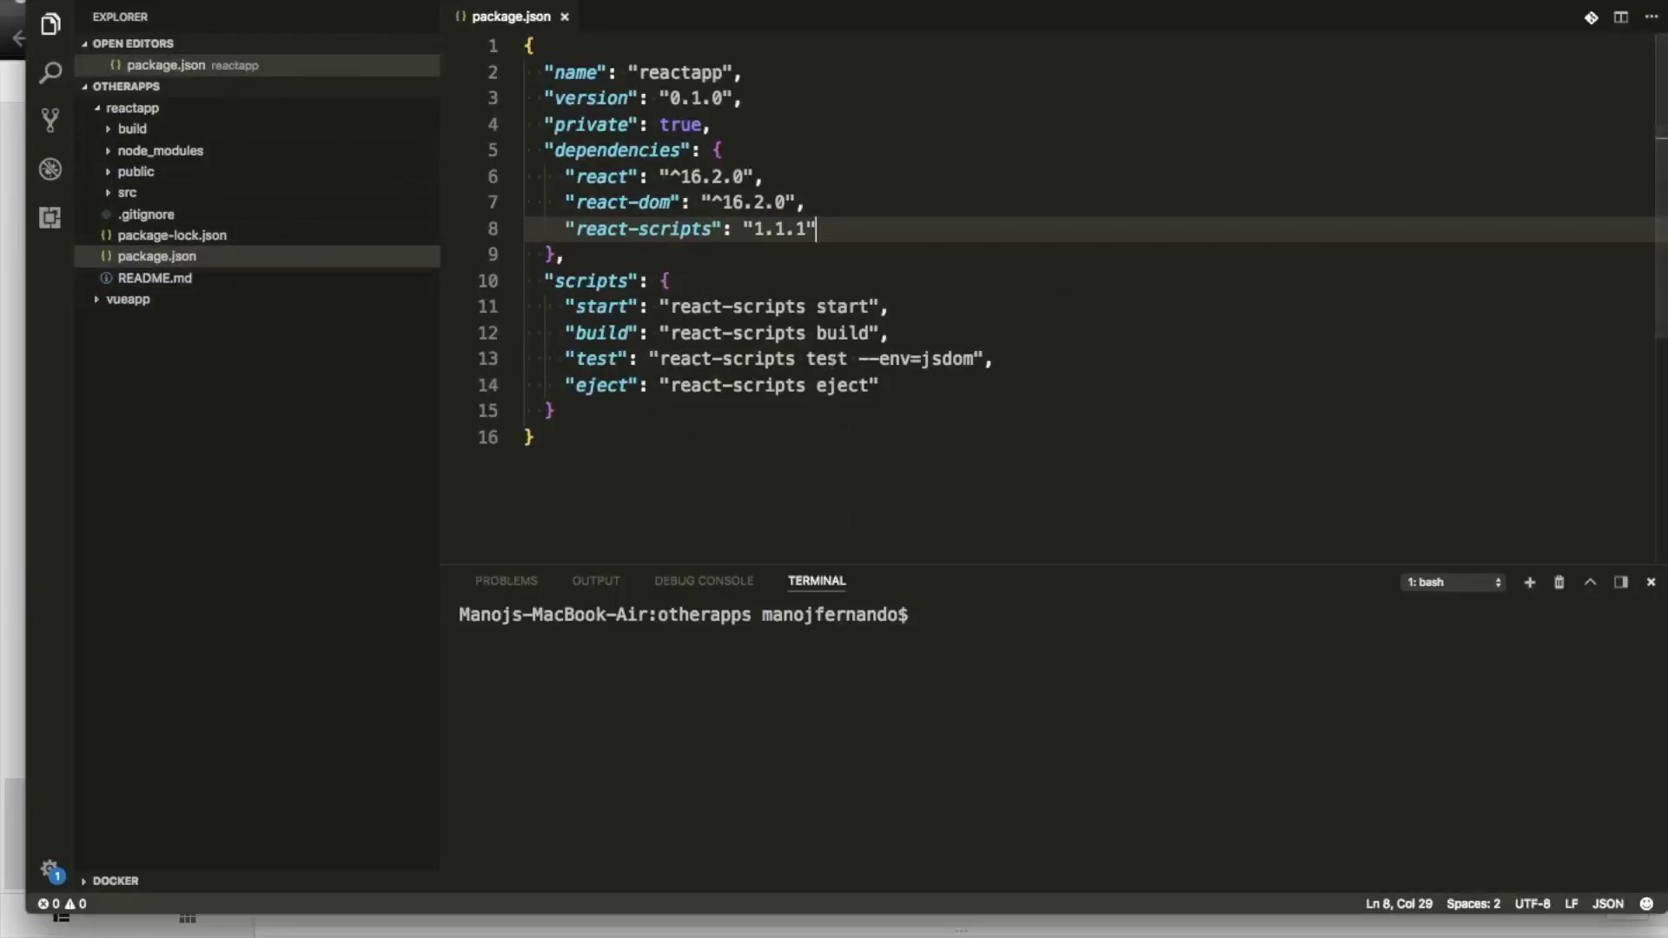
left_click(808, 917)
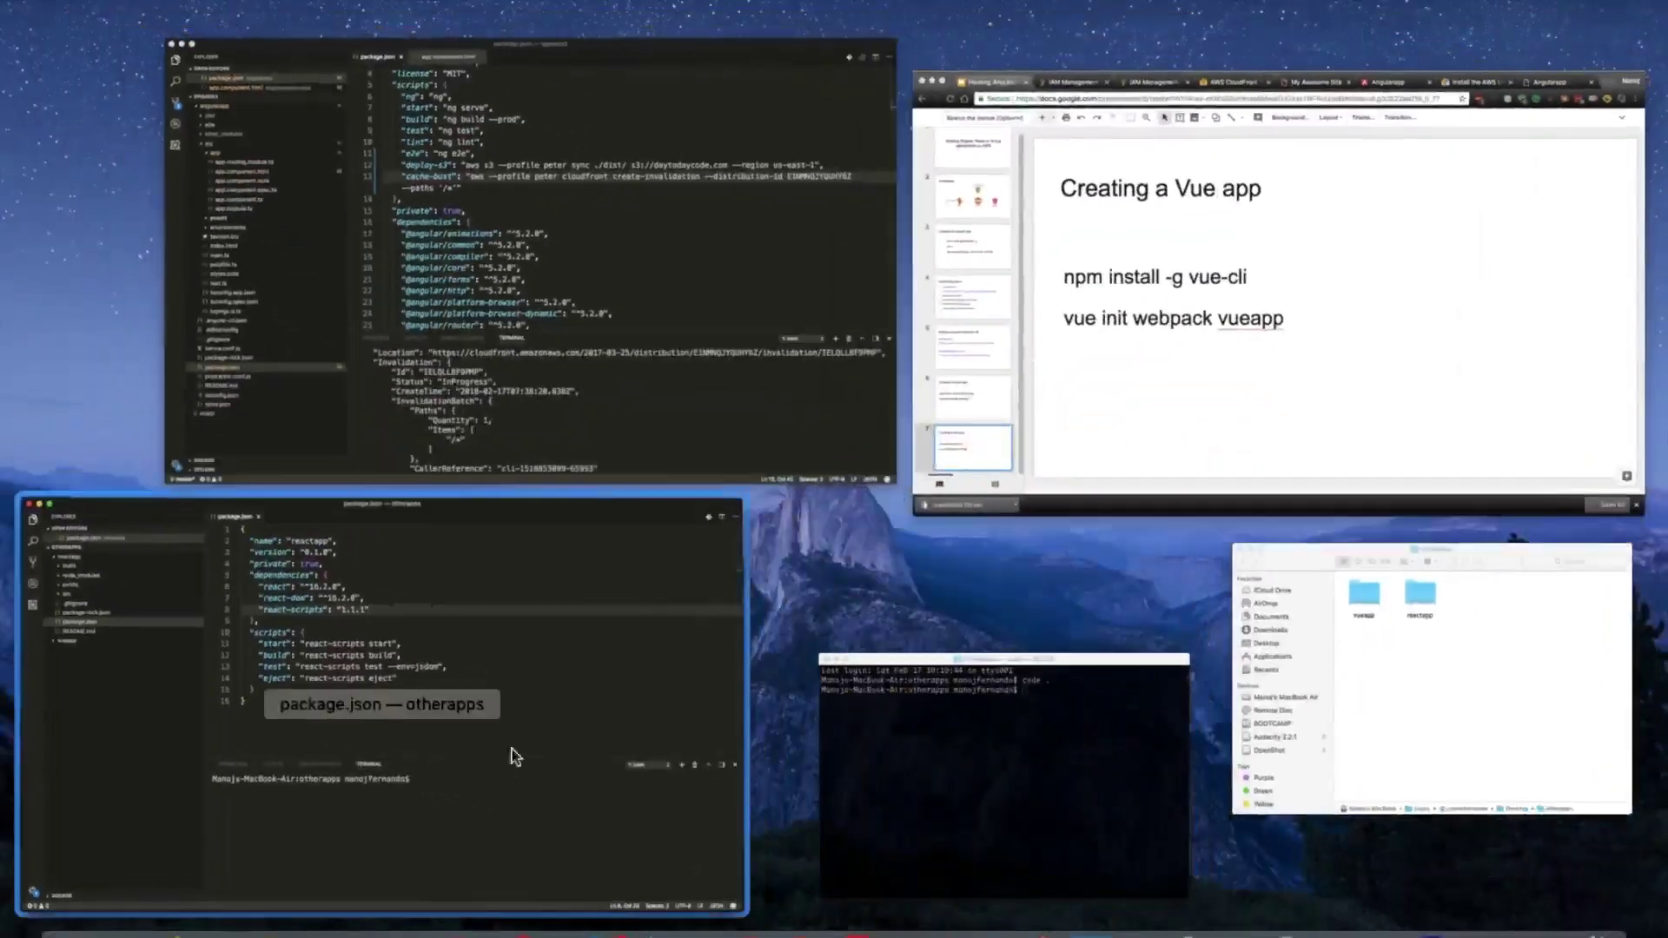
left_click(722, 154)
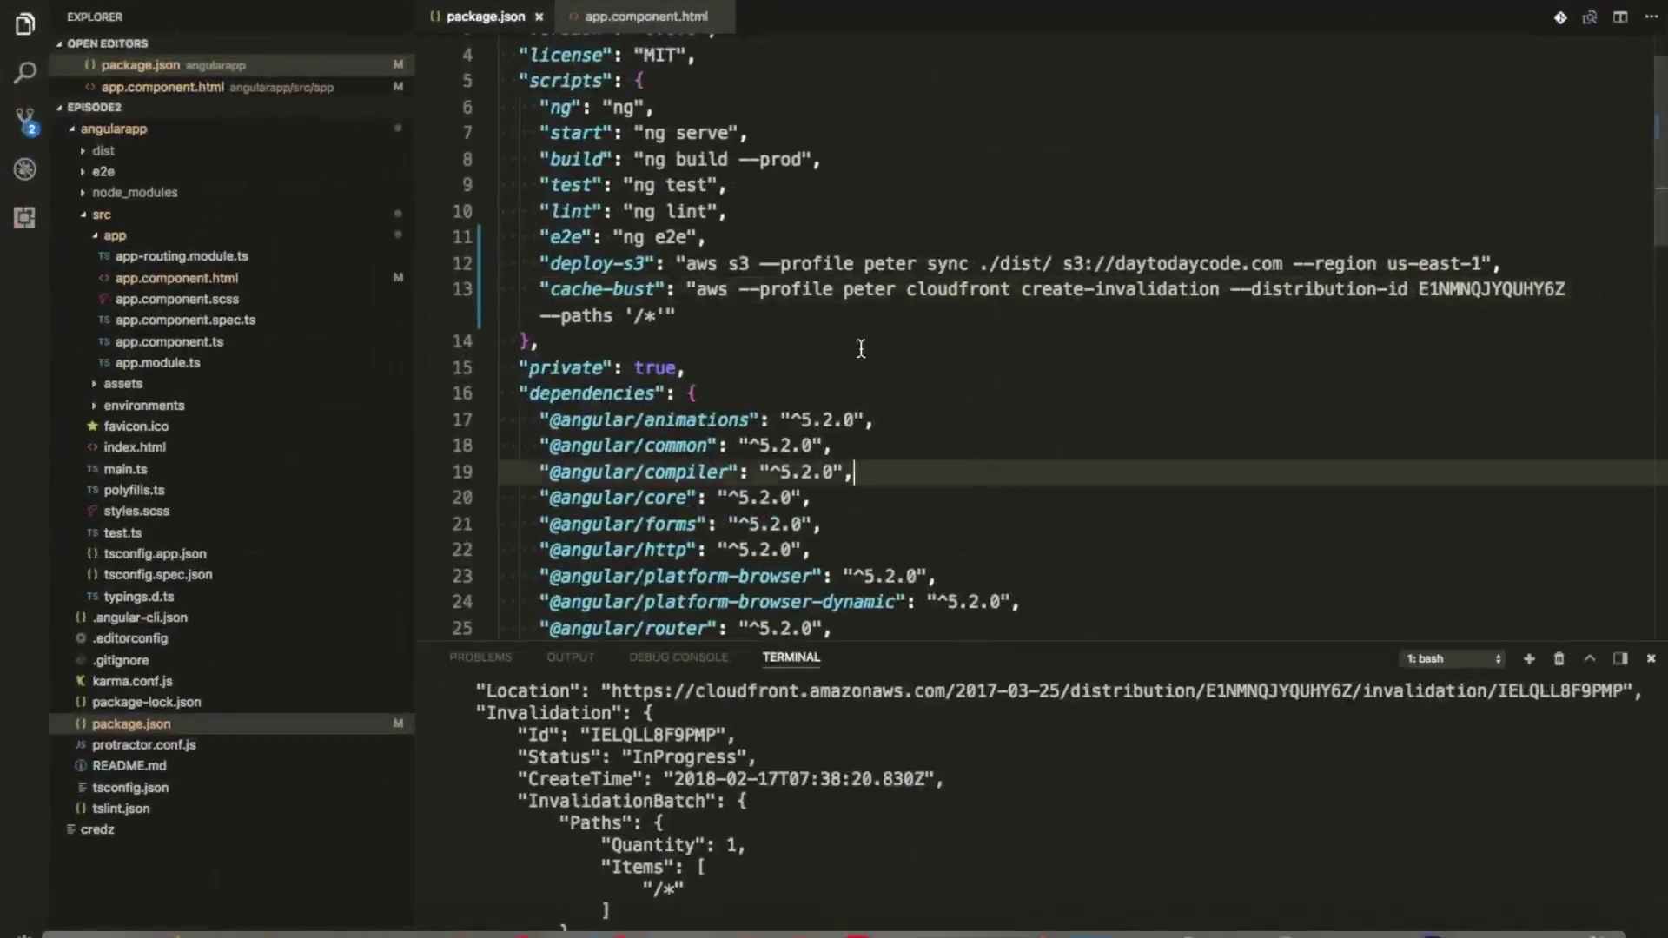
left_click_drag(691, 325, 541, 265)
key("super+c")
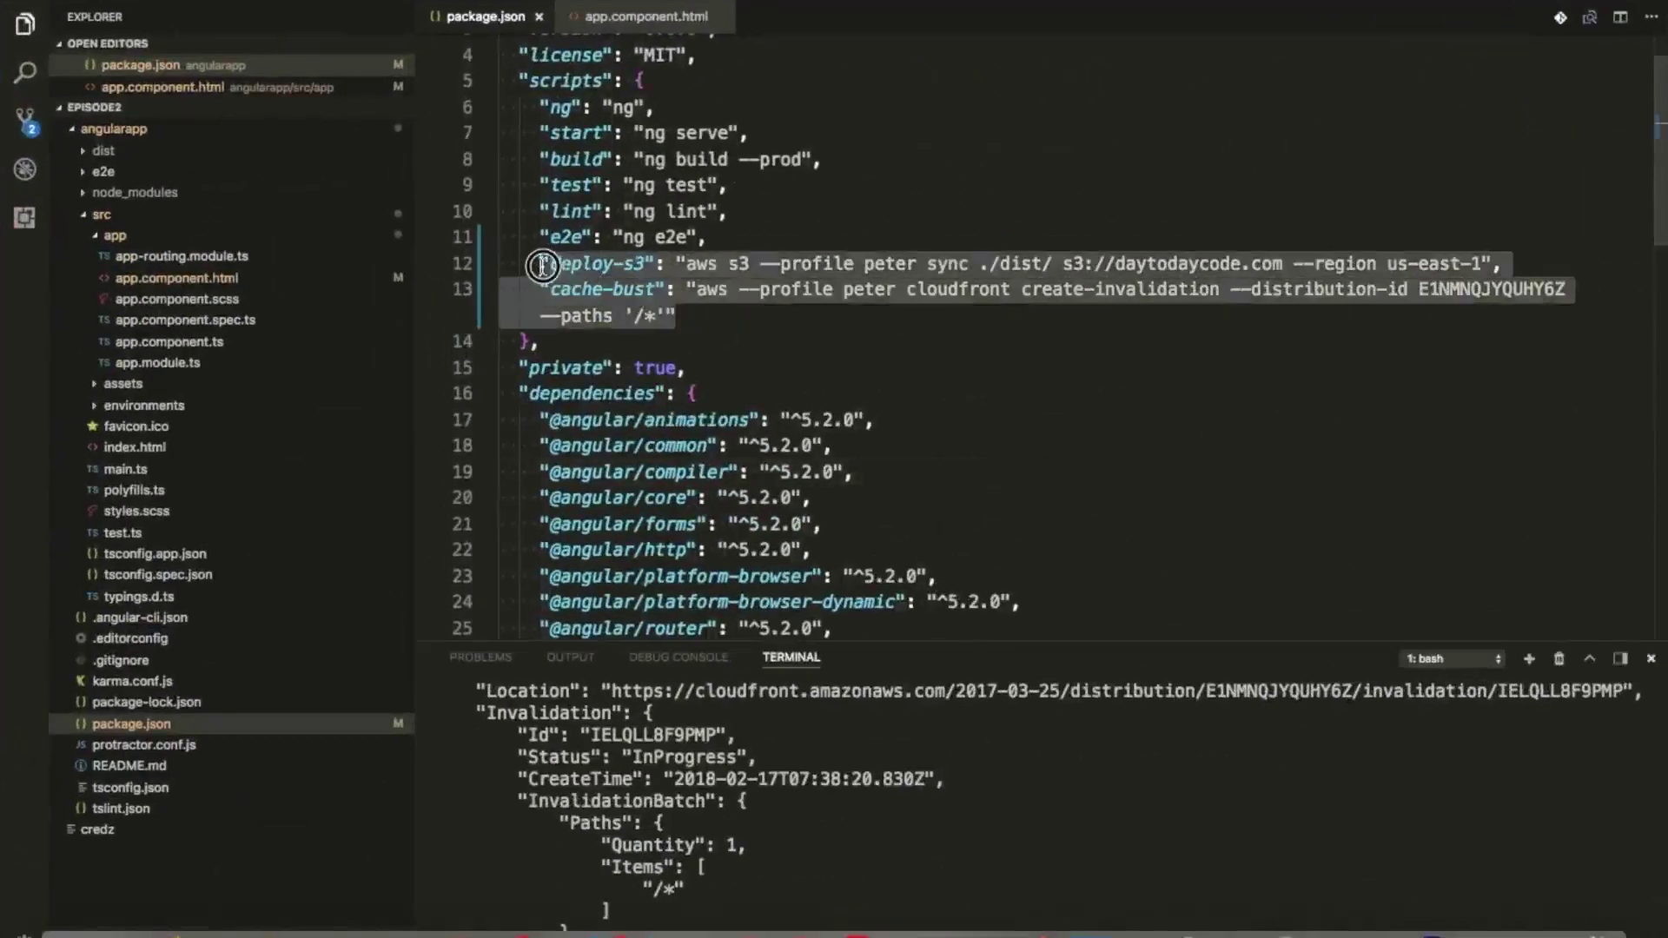
- Paste the deploy-s3 and cache-bust entries after react-scripts in reactapp's package.json dependencies, save the file, and enlarge the editor window
key("ctrl+Up")
left_click(603, 570)
type(",")
key("Return")
key("super+v")
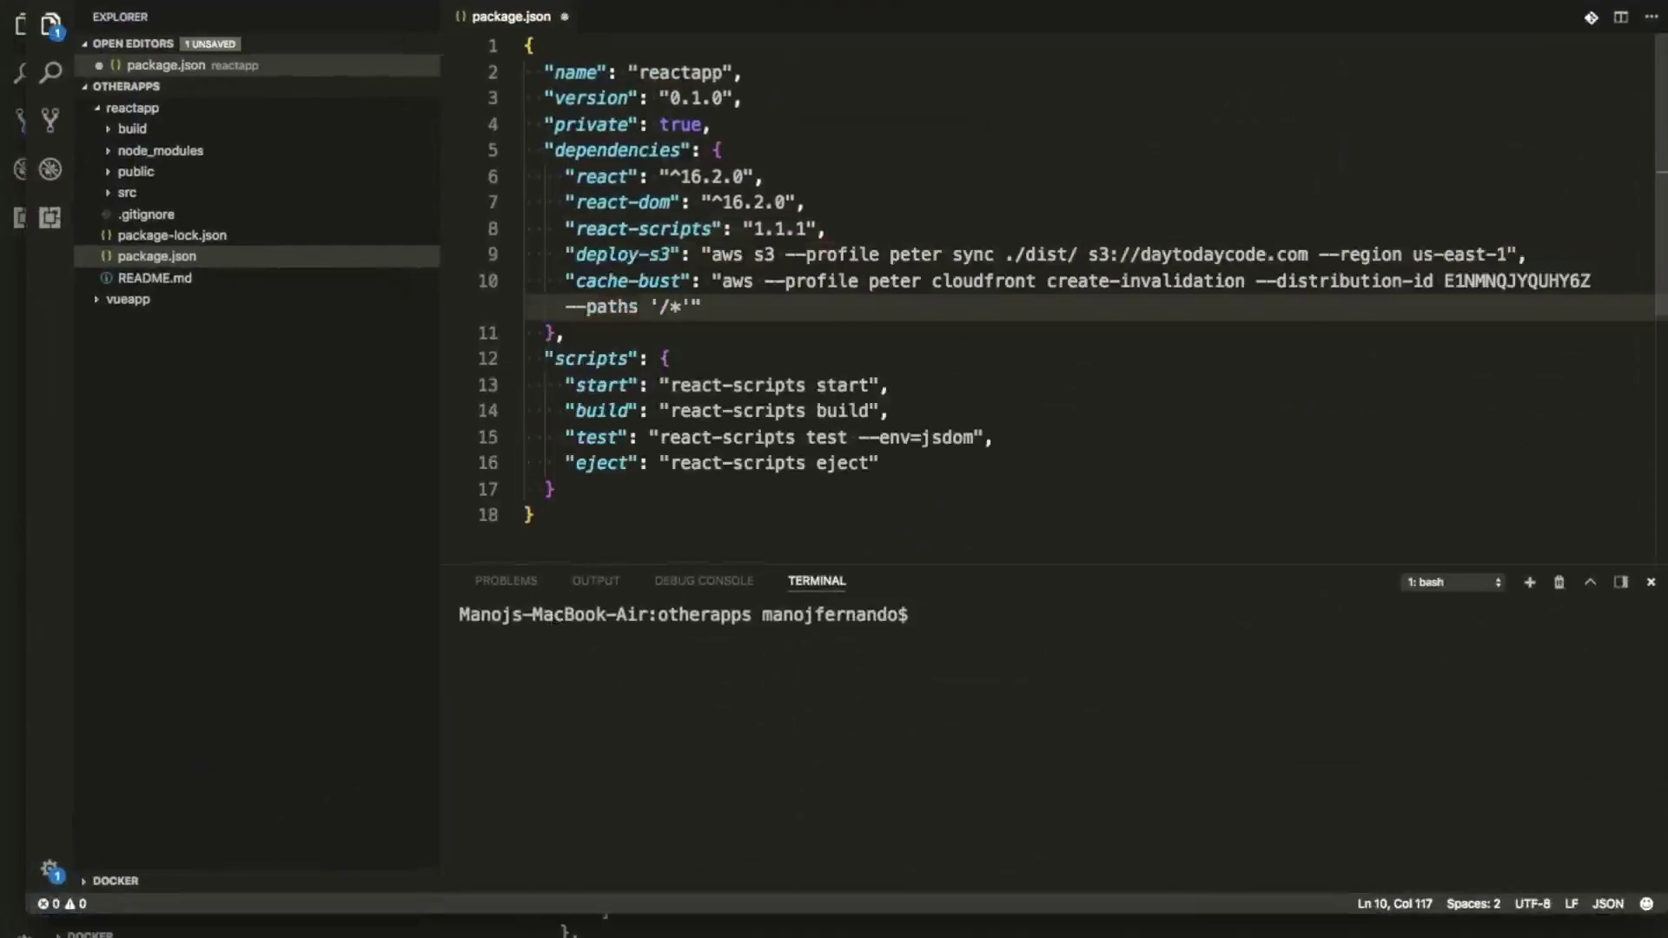
key("super+s")
left_click(986, 689)
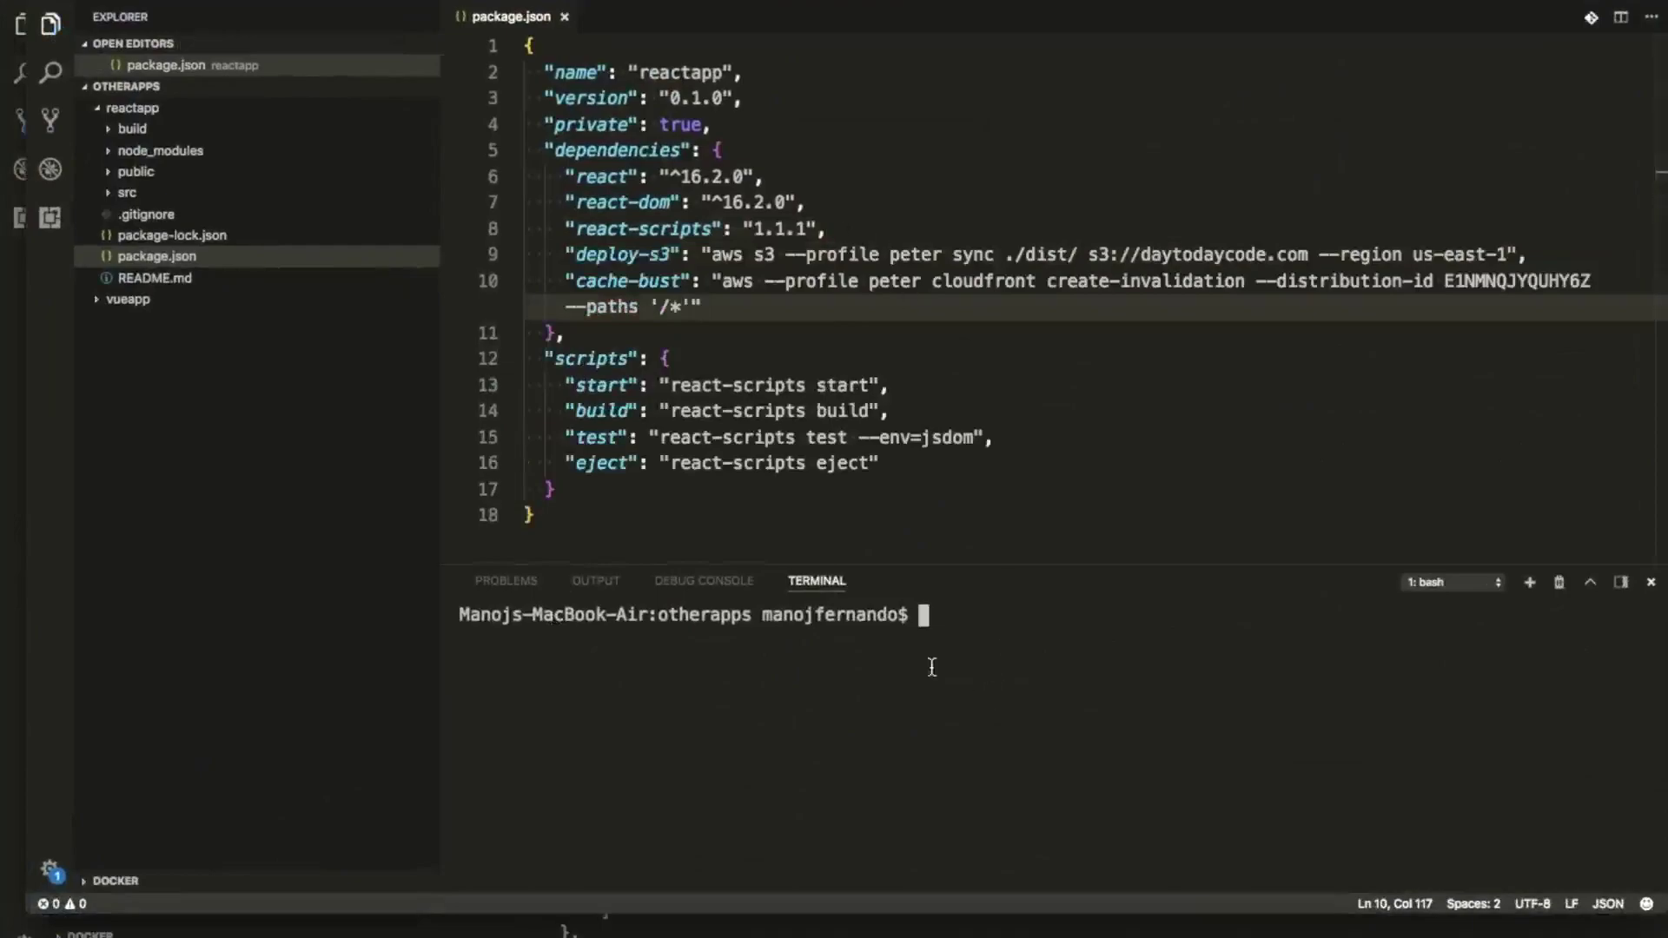
left_click_drag(962, 913, 961, 937)
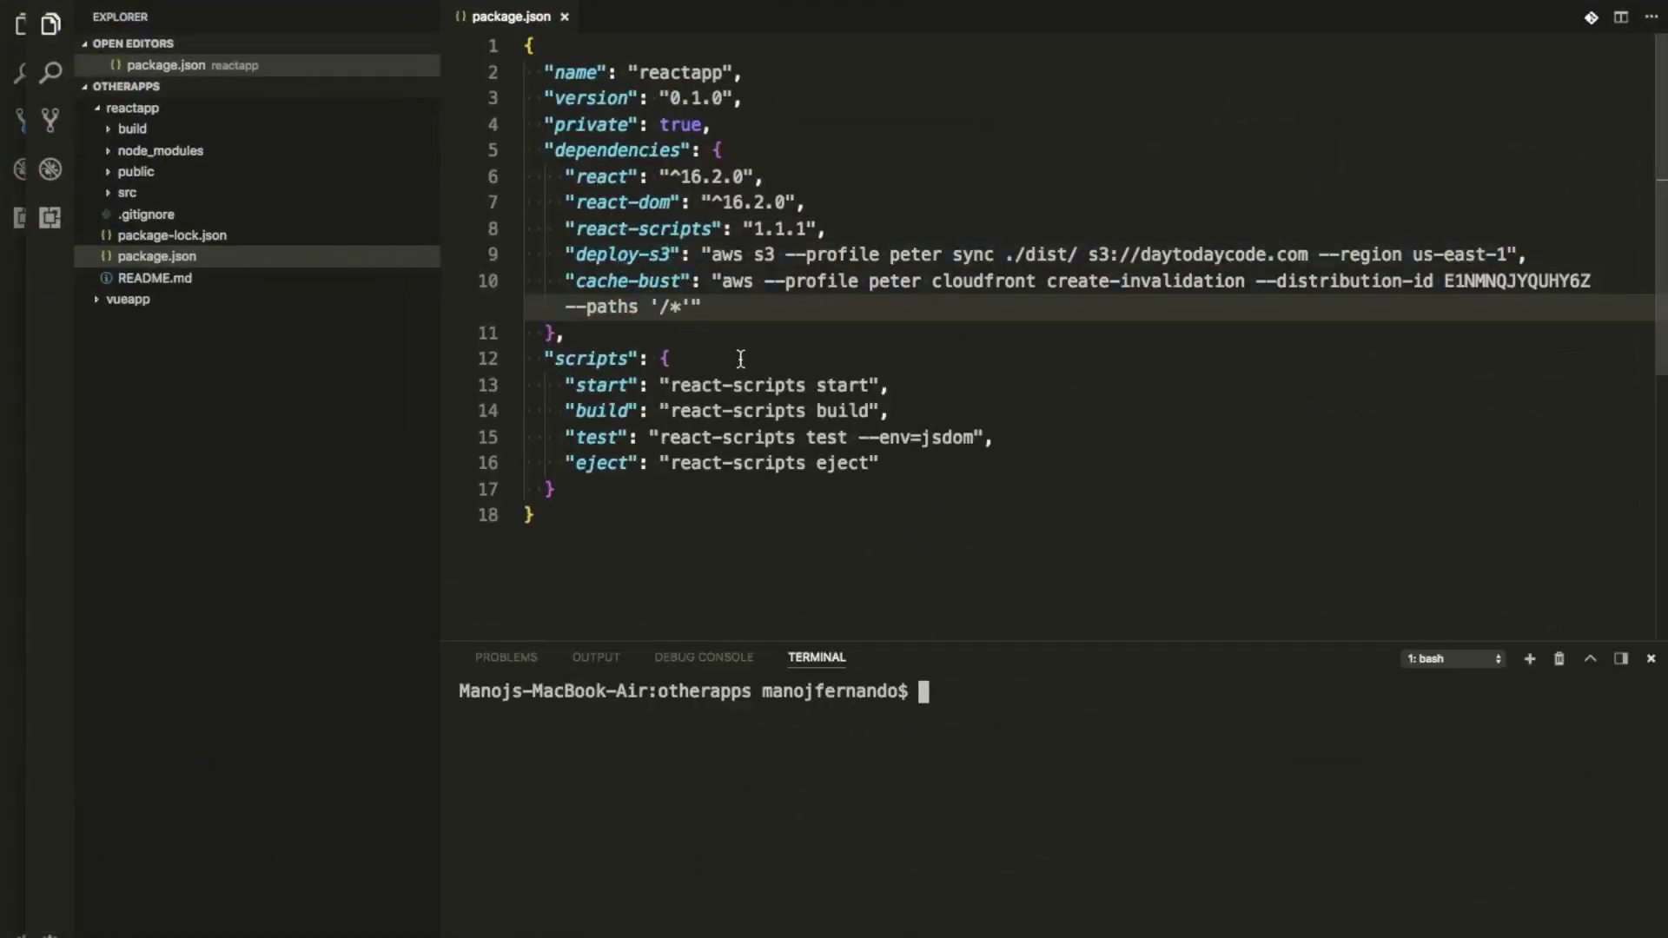
- Move the deploy-s3 and cache-bust entries out of dependencies into the scripts block after eject, fix the commas, and save package.json
left_click_drag(701, 307, 555, 254)
key("super+c")
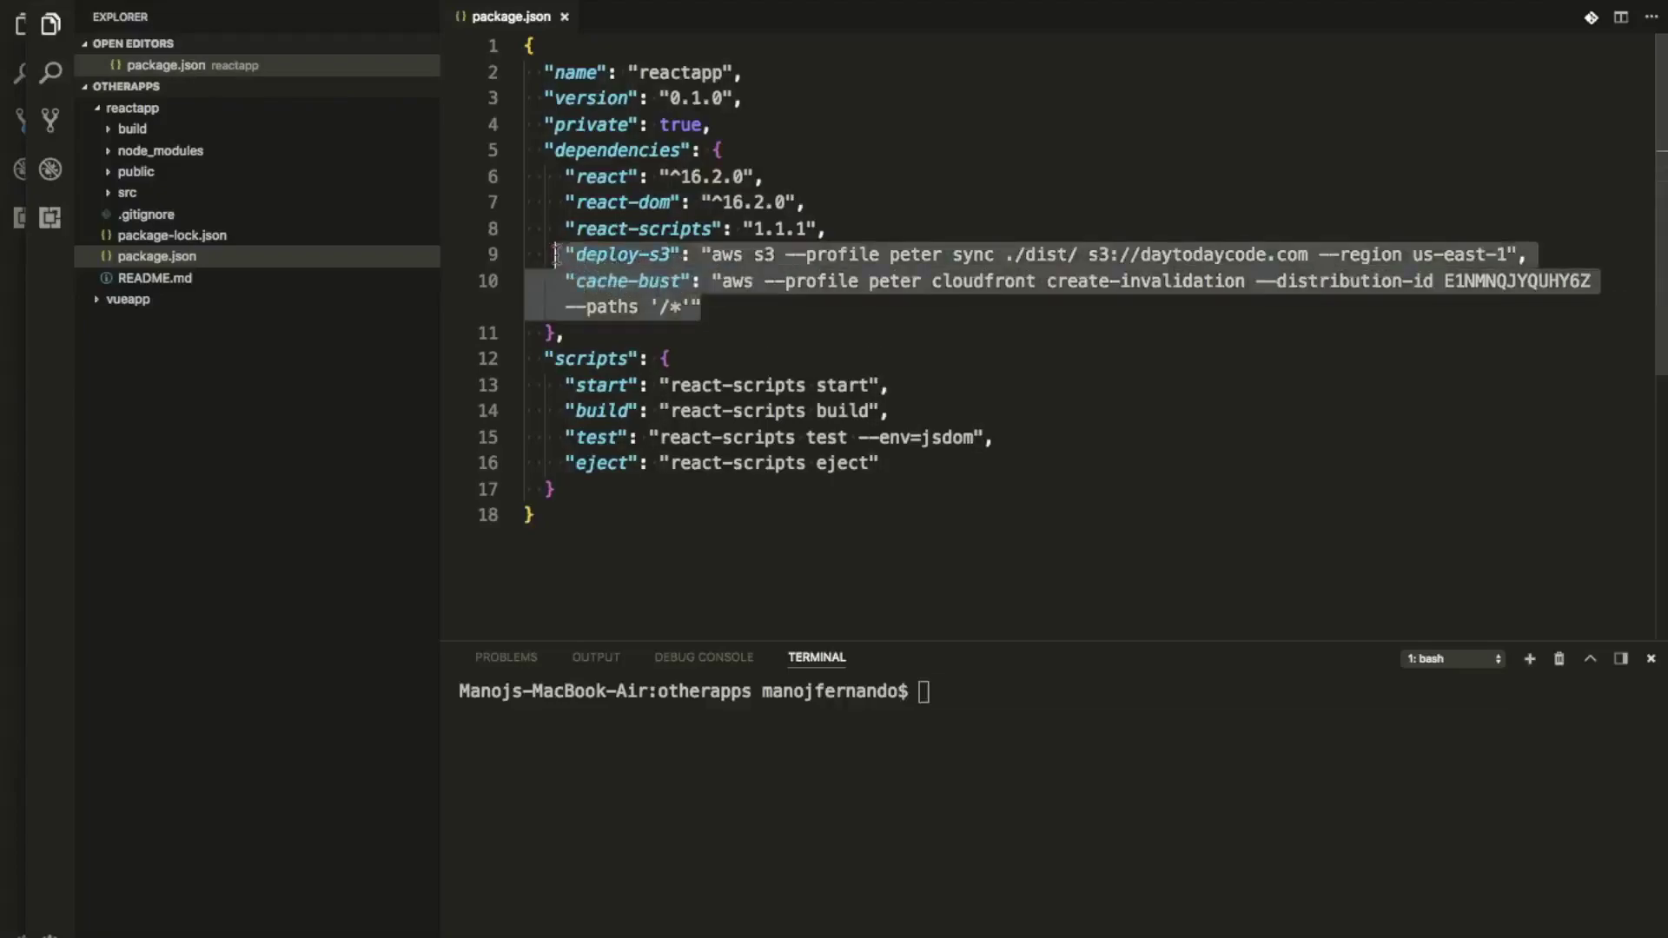
key("BackSpace")
key("BackSpace")
key("BackSpace")
key("BackSpace")
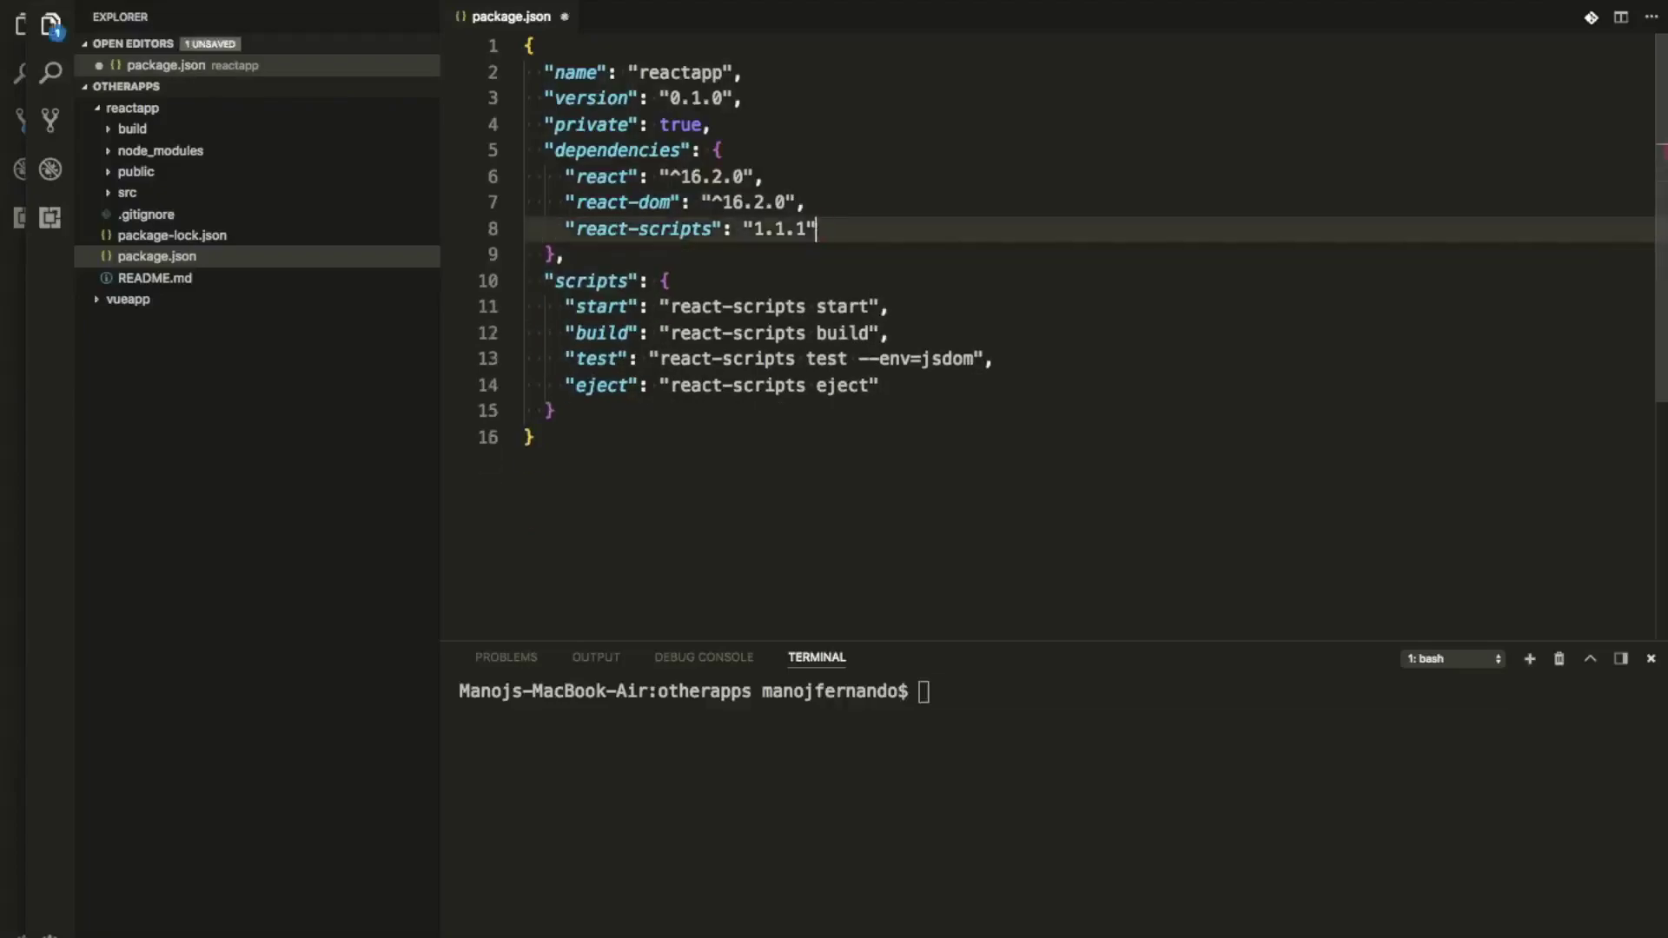
left_click(890, 384)
type(",")
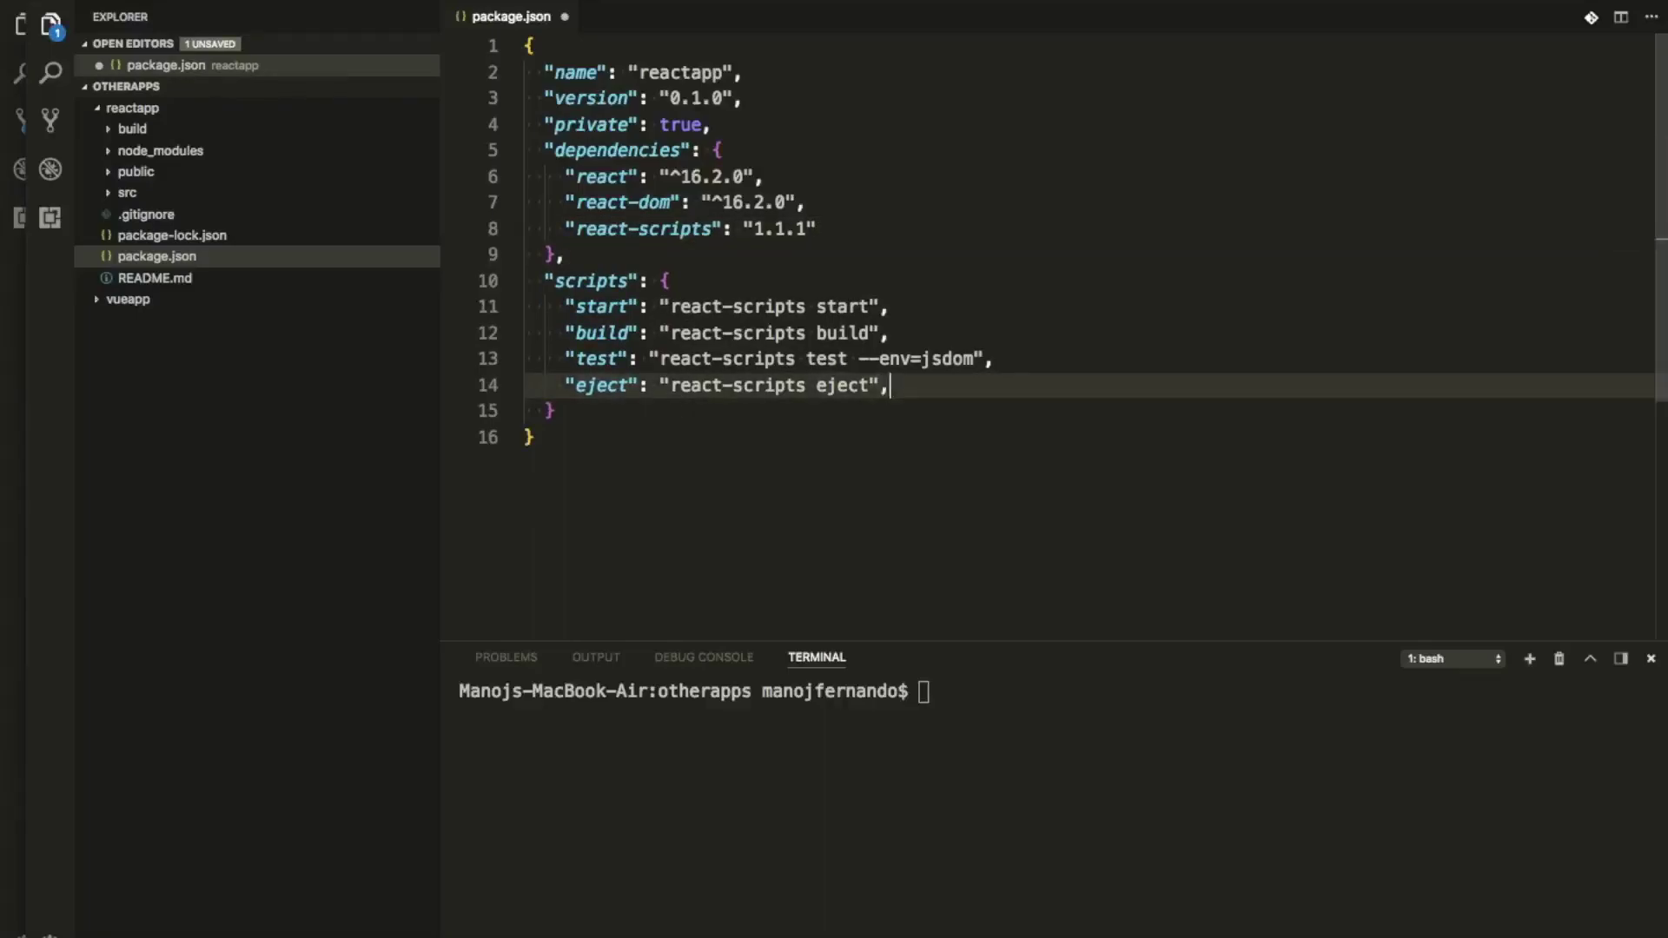
key("super+v")
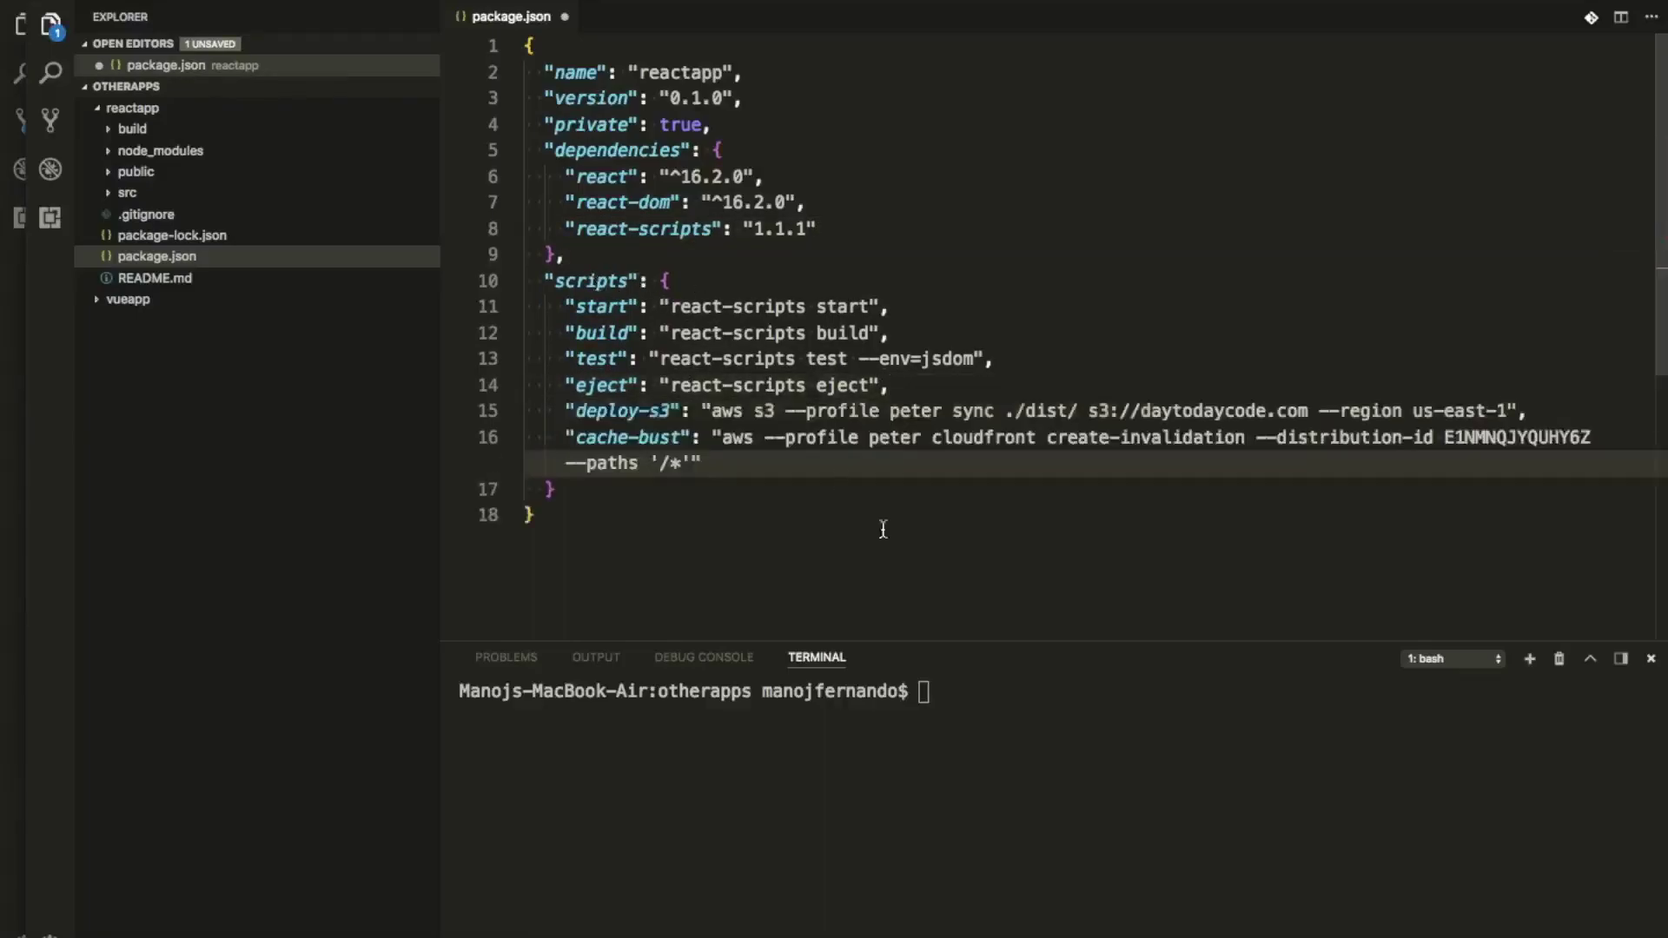
key("super+s")
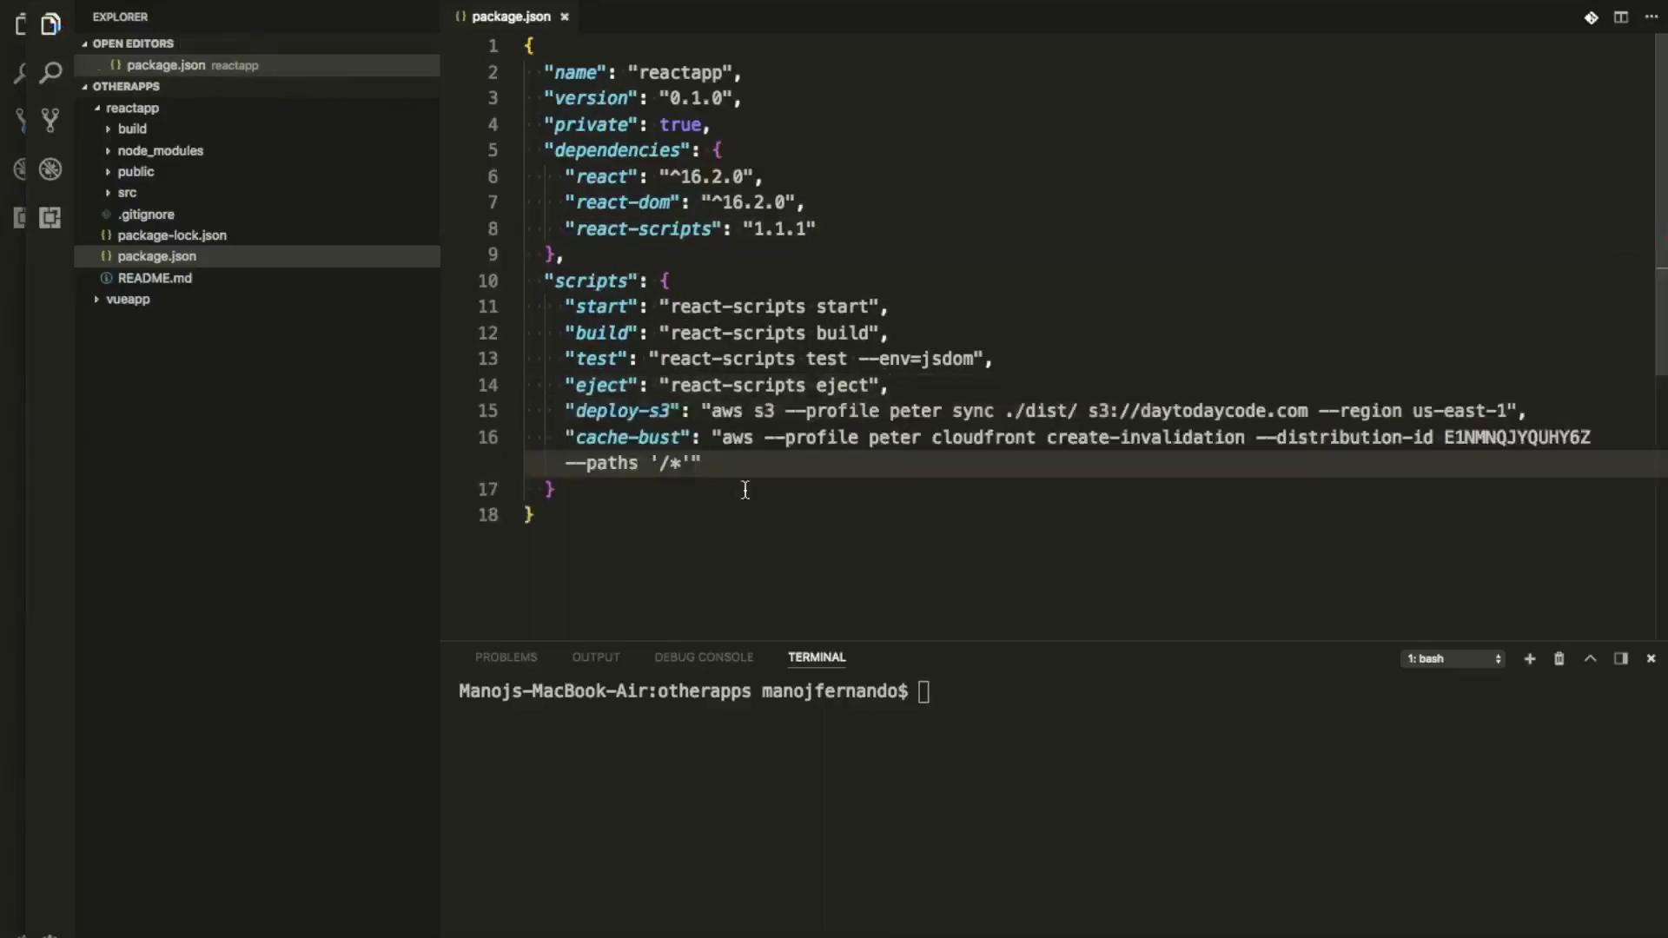
- In the integrated terminal, go to the reactapp folder and create a production build with npm run build
double_click(602, 333)
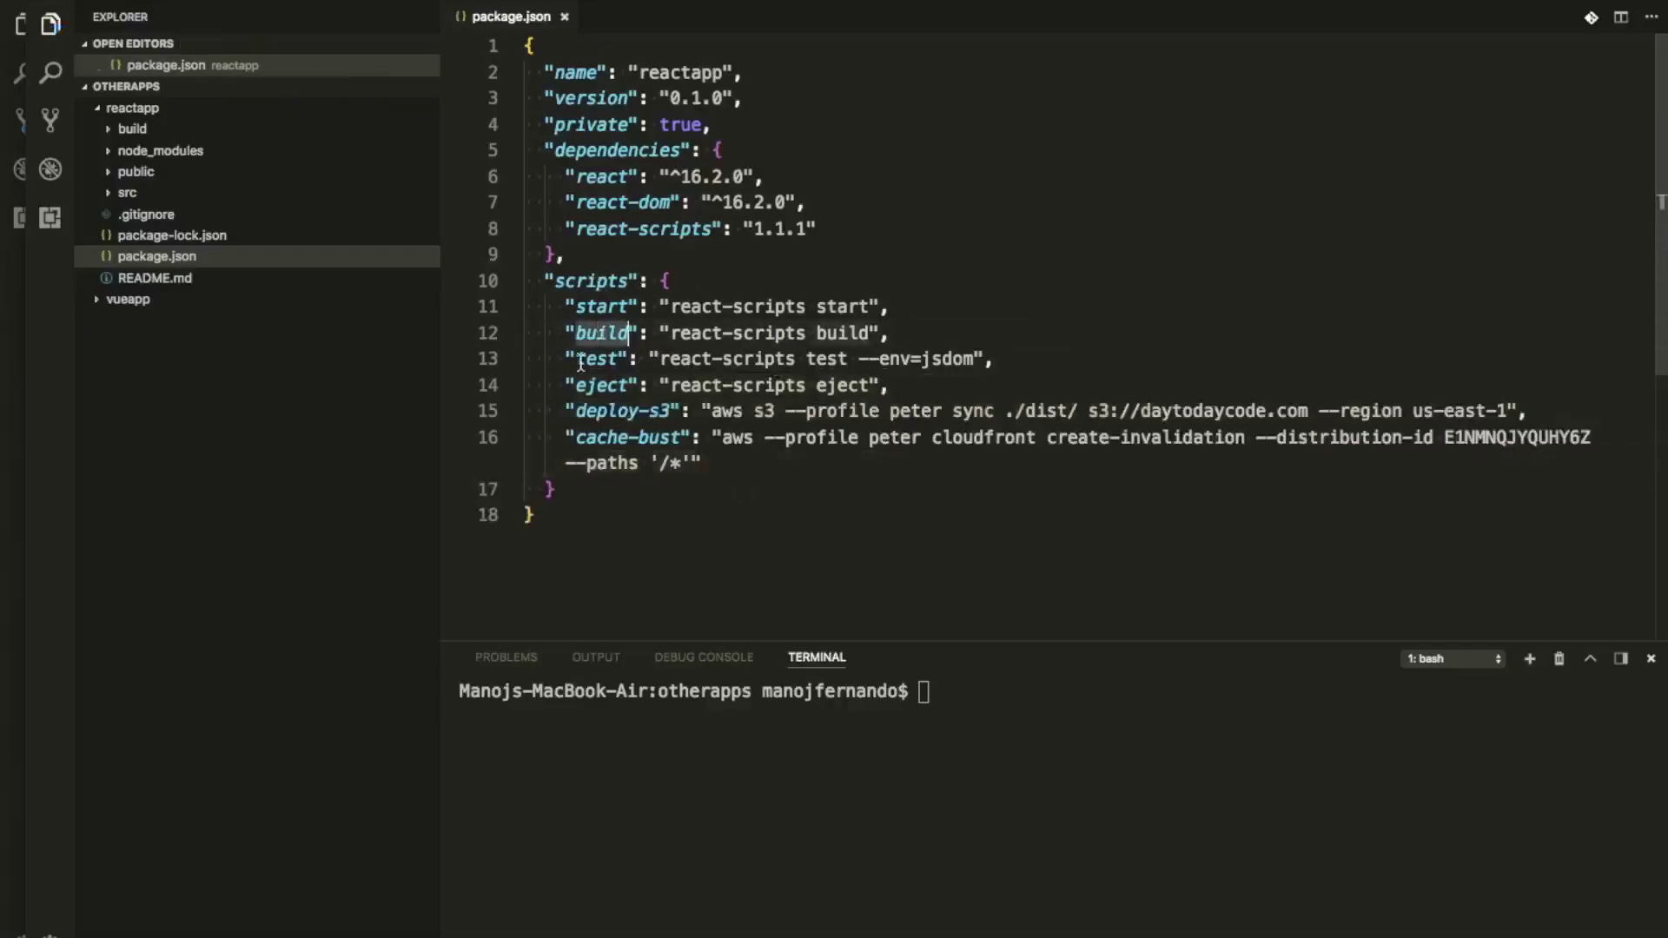
left_click(752, 737)
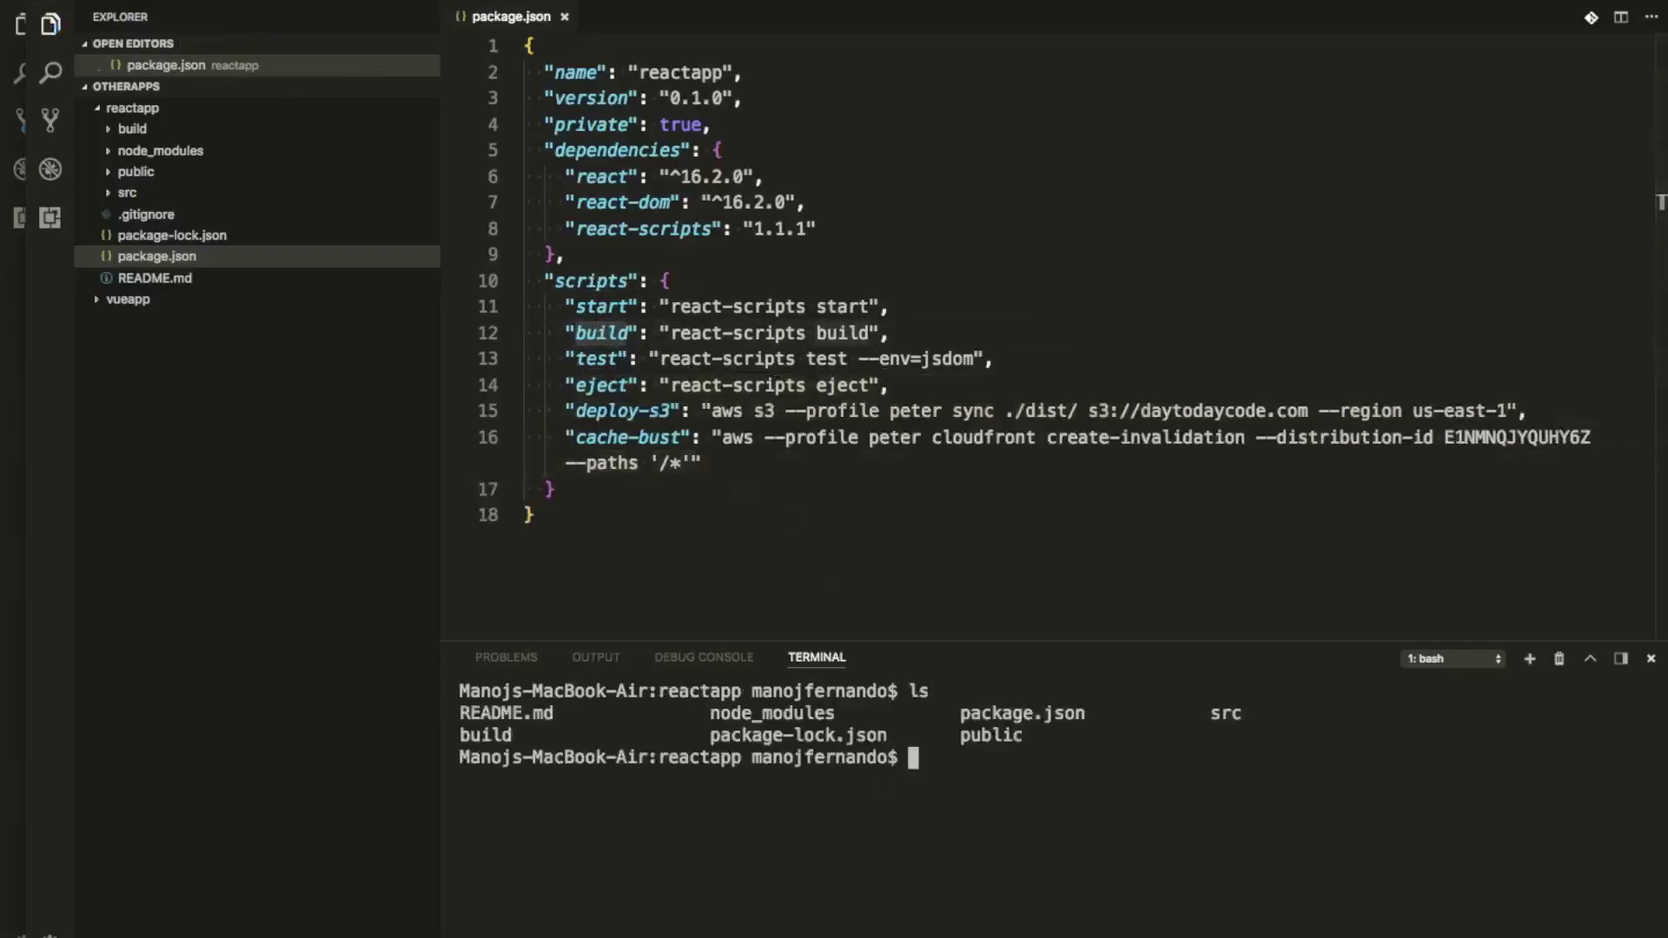
type("npm")
key("BackSpace")
key("BackSpace")
type("m run build")
key("Return")
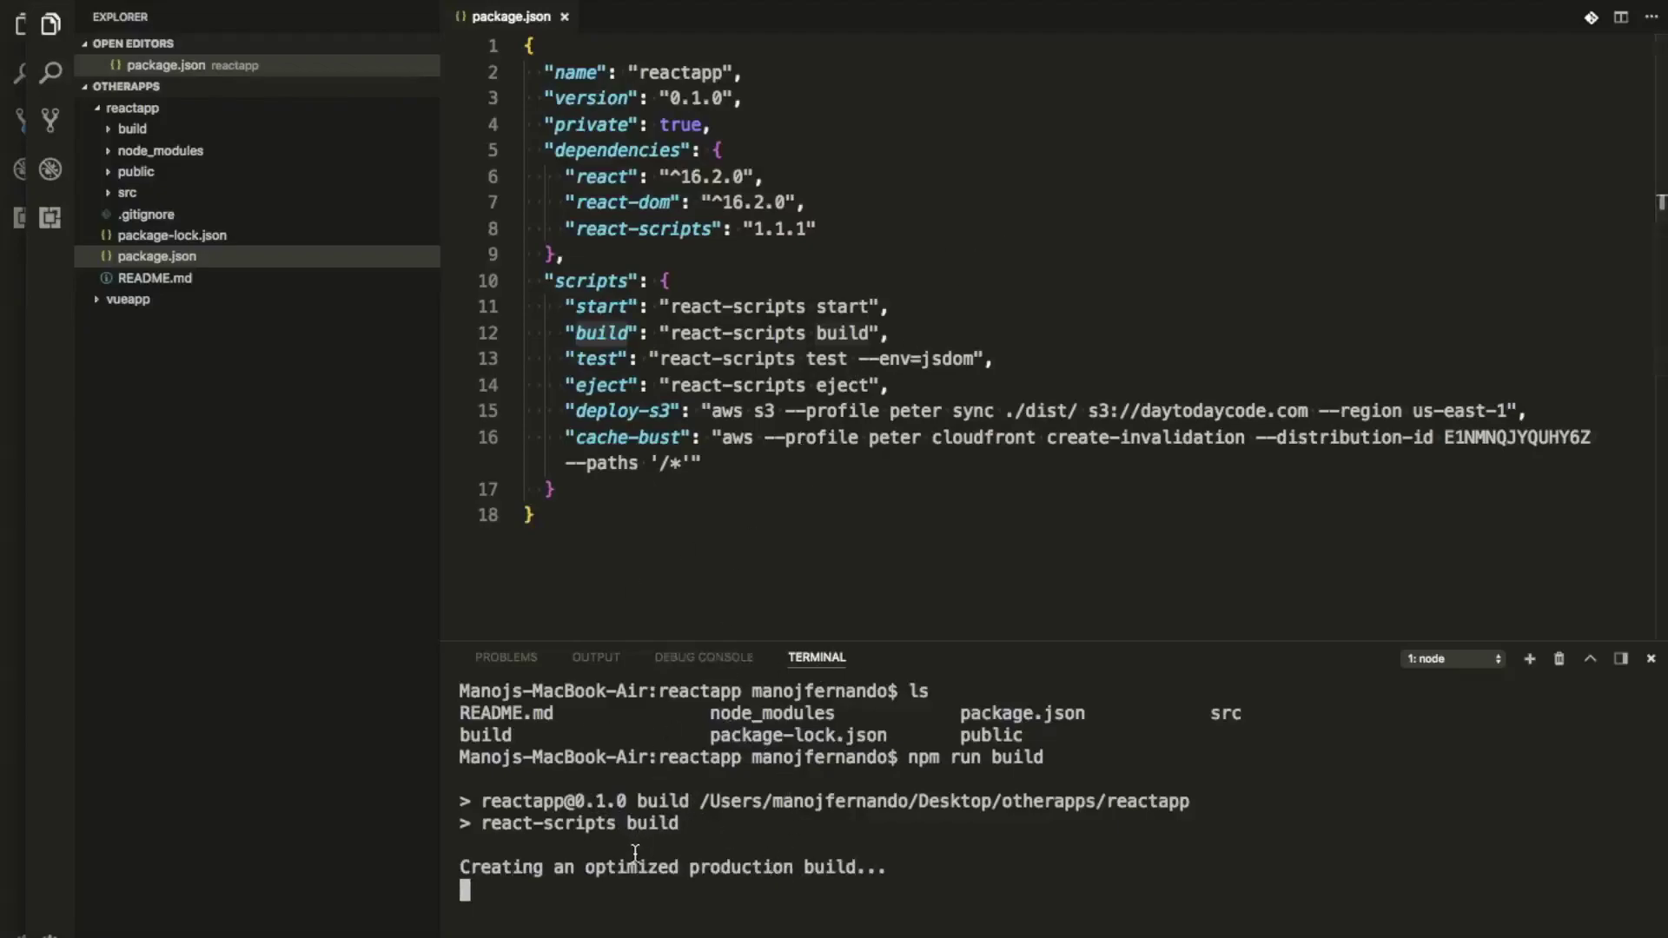
- Examine the contents of reactapp's build folder and its static subfolder in the file explorer
left_click(113, 132)
left_click(114, 133)
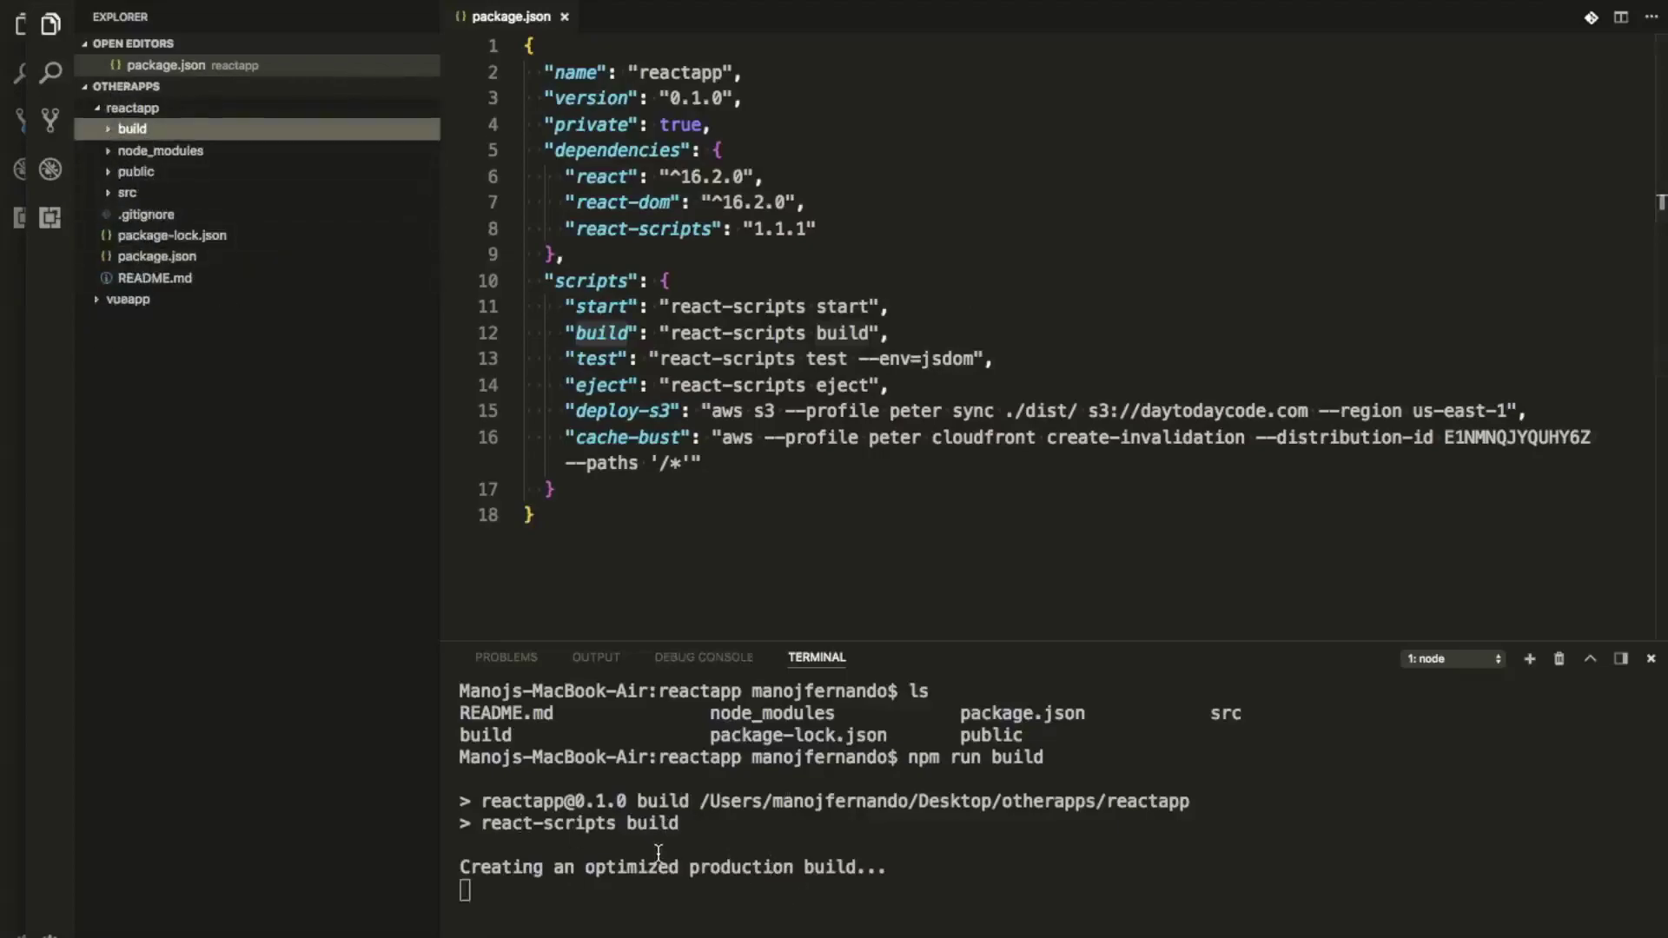
left_click(119, 132)
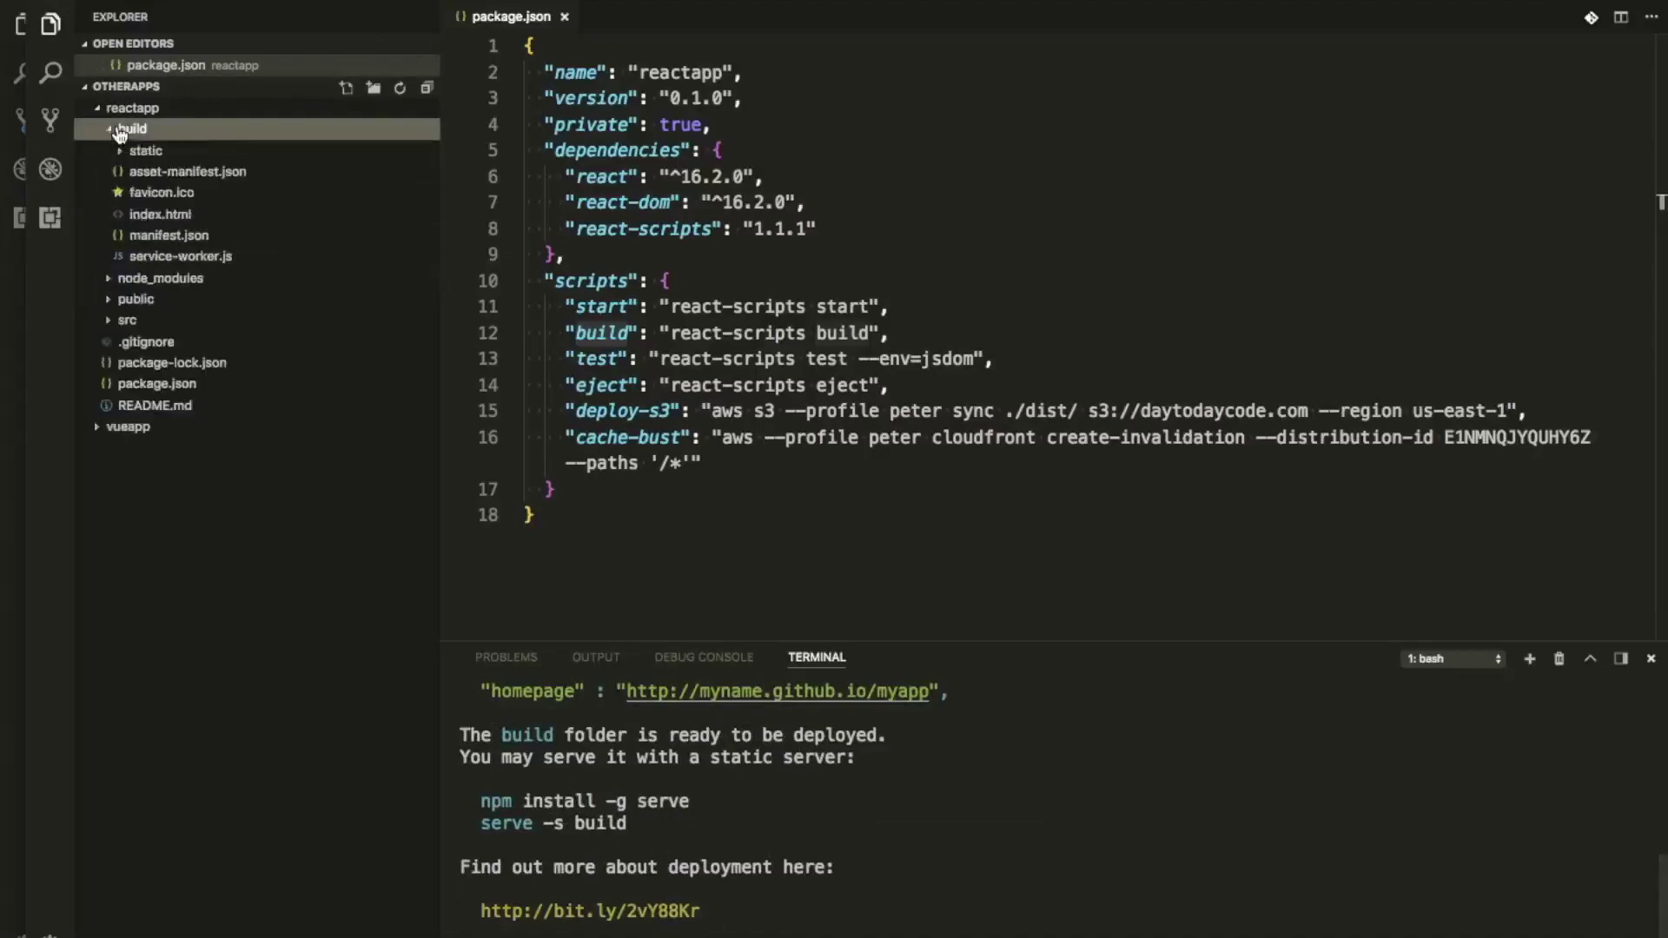
left_click(119, 132)
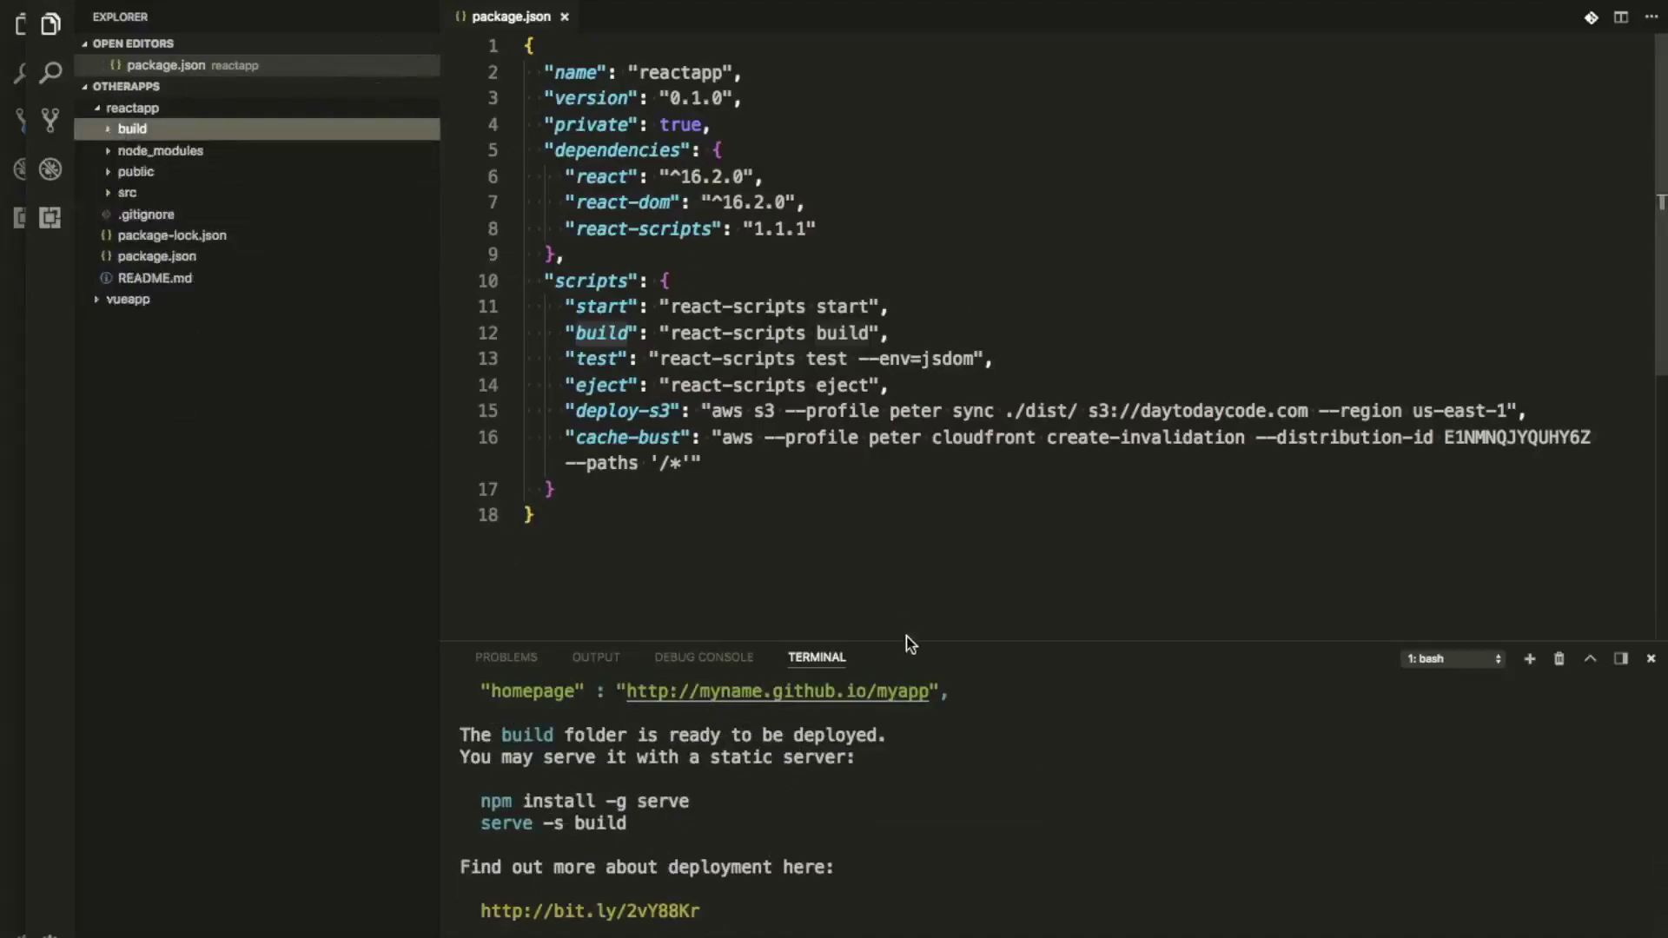
left_click(113, 135)
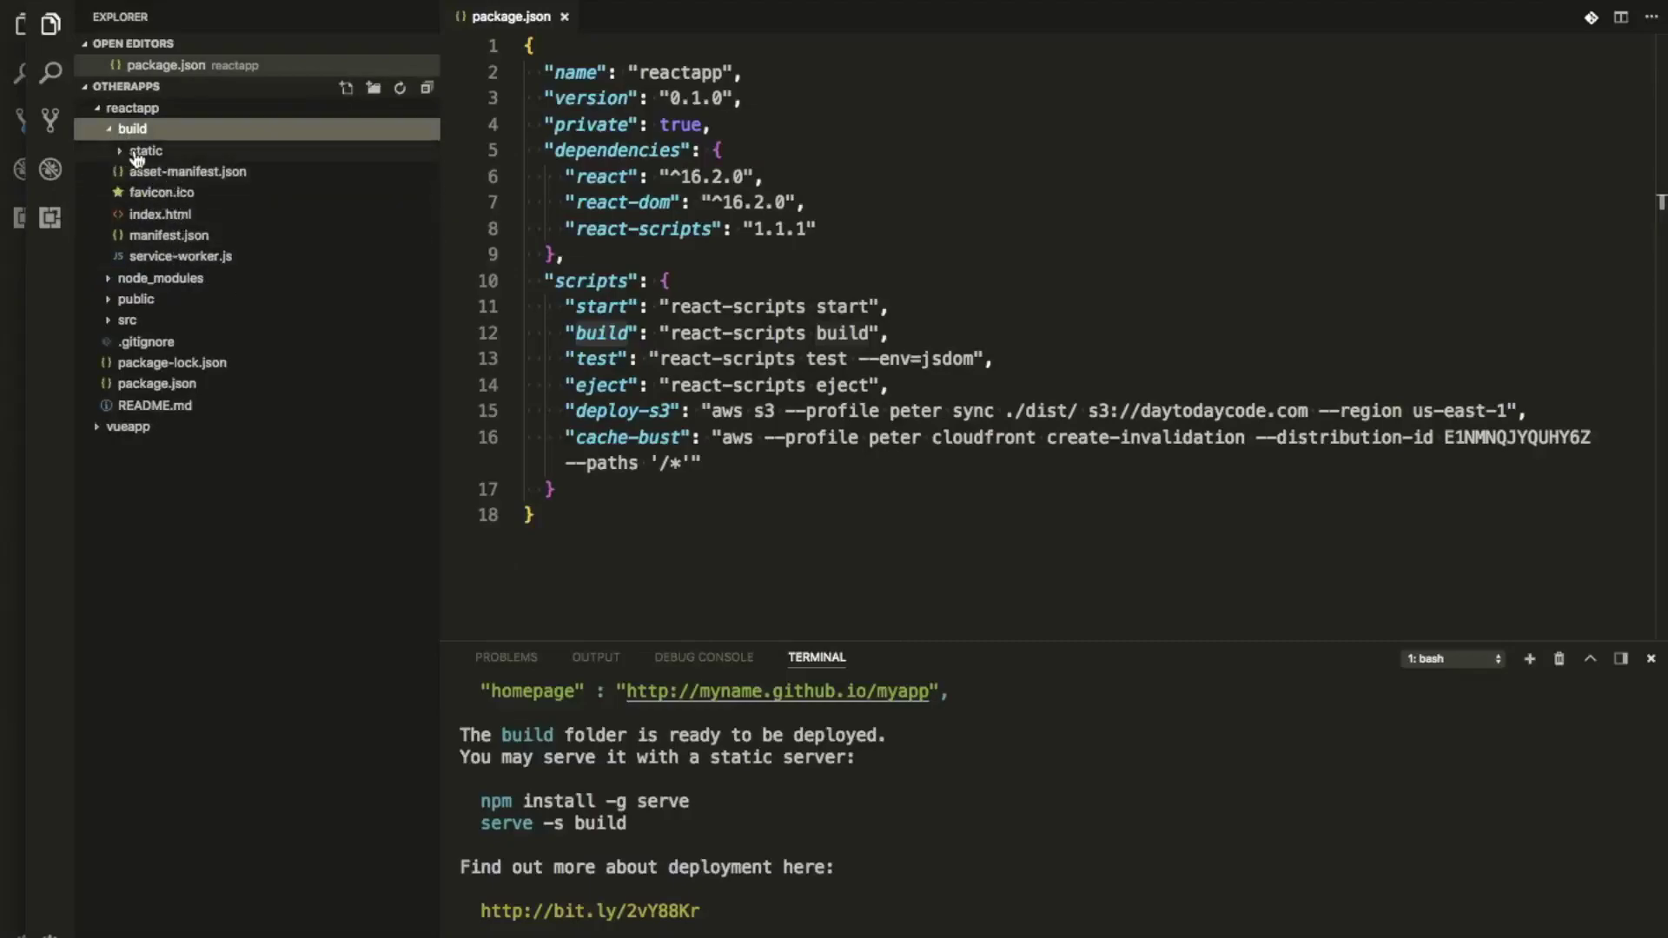
double_click(139, 153)
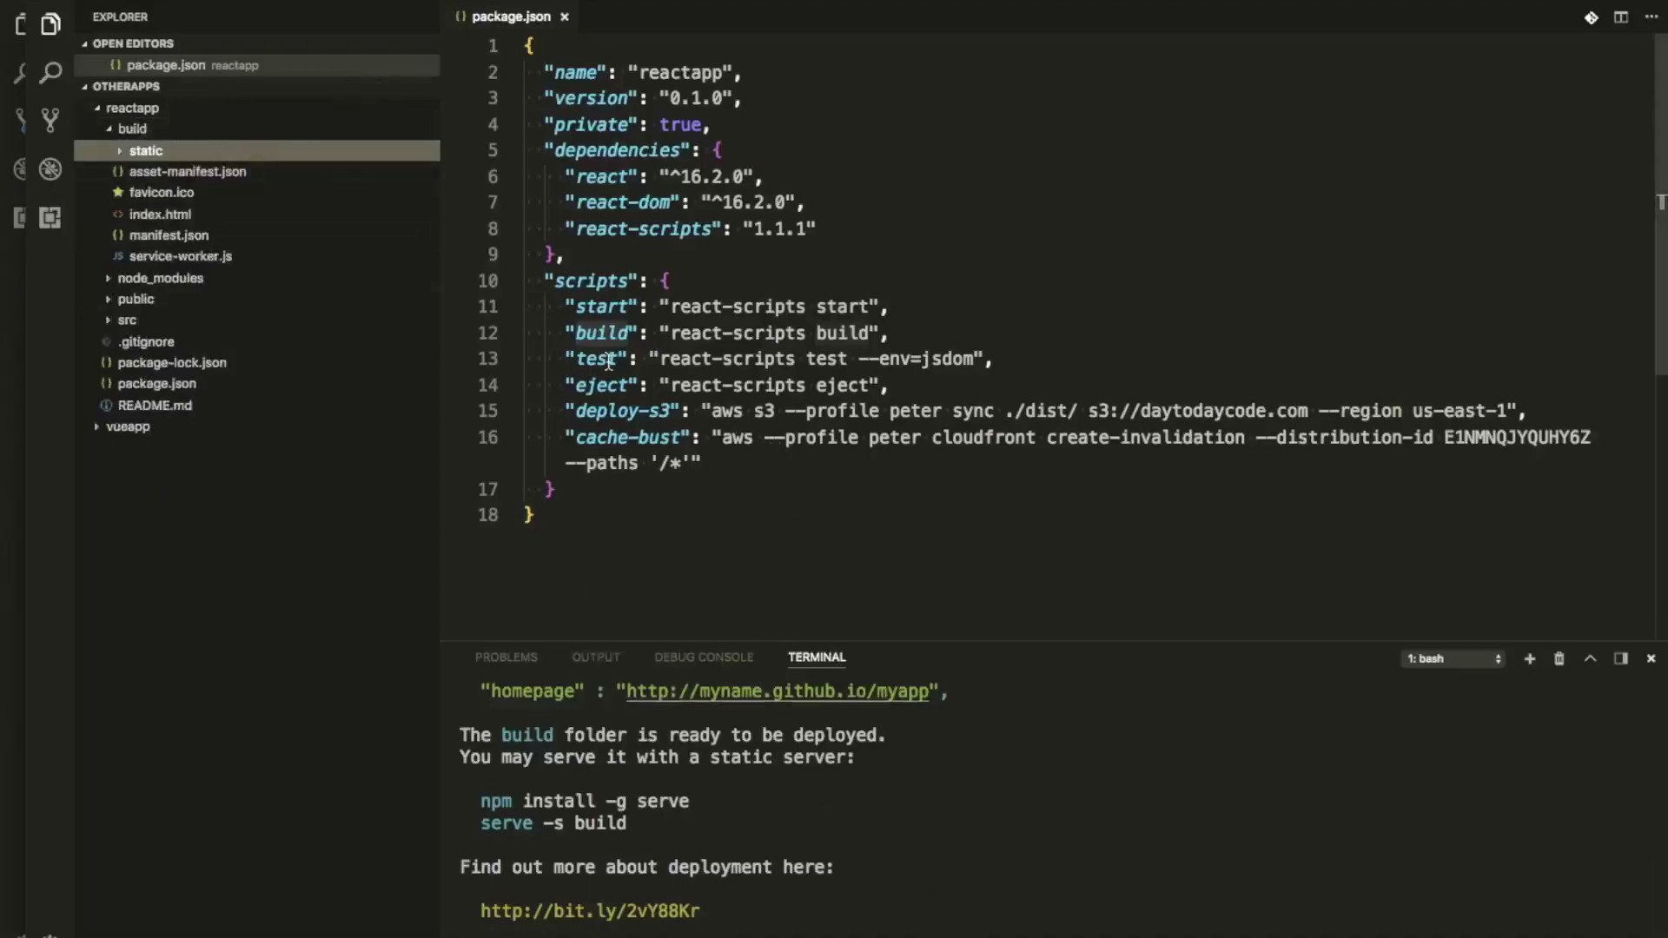
- Change the sync source folder in the deploy-s3 script to ./build/ and save package.json
left_click(650, 412)
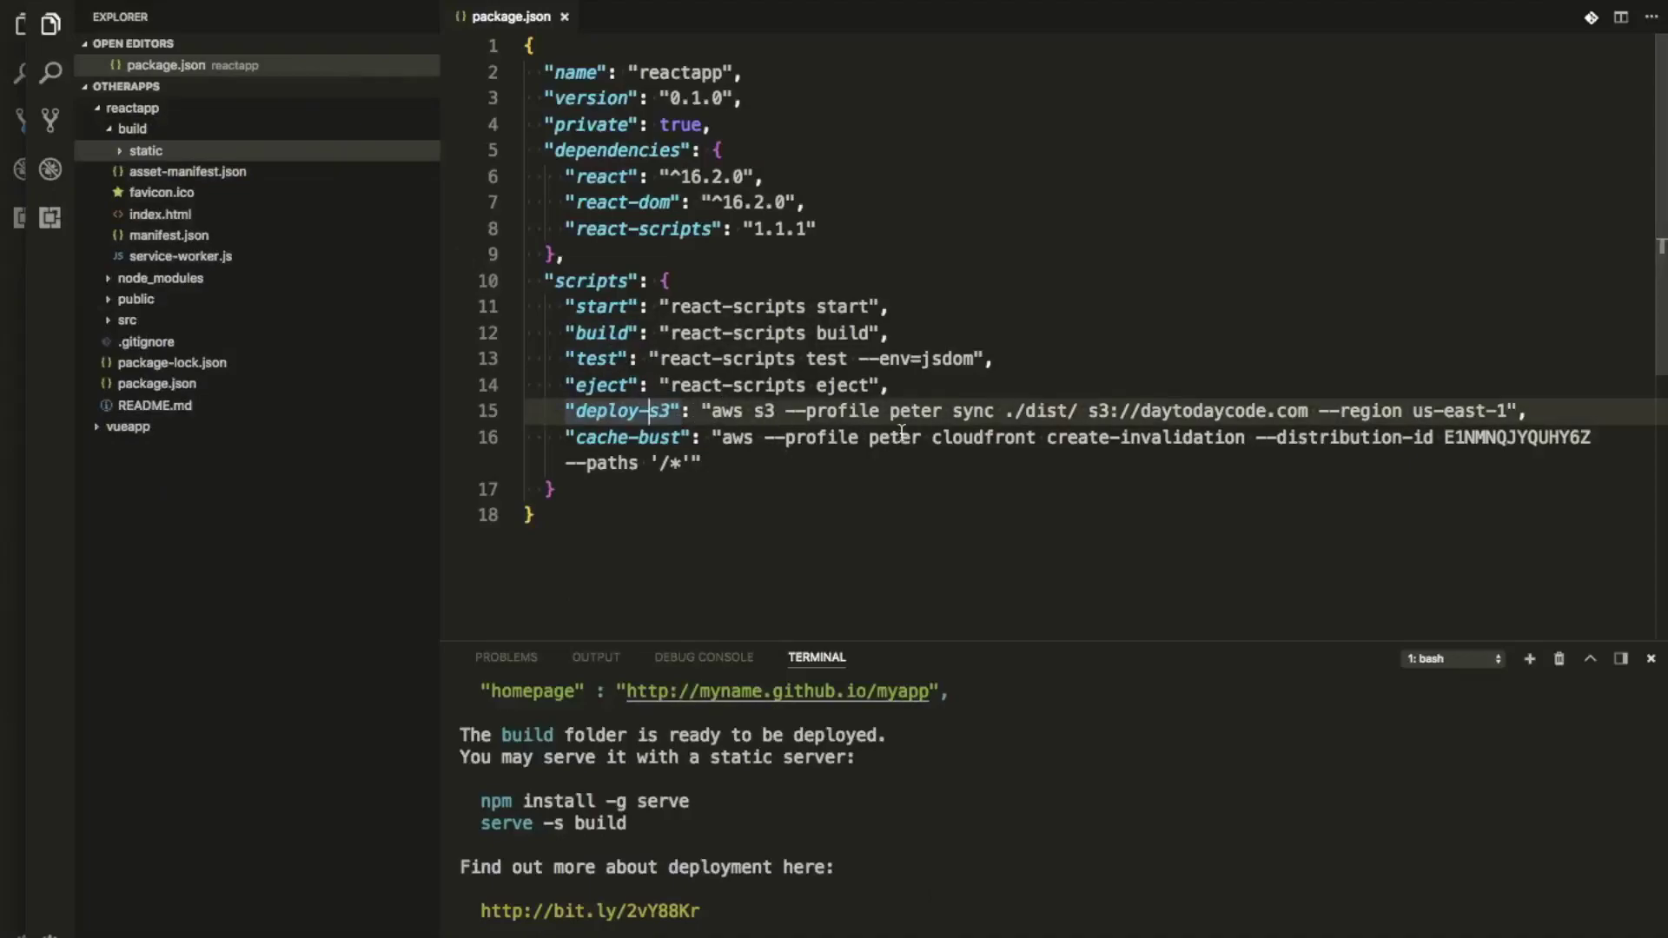
double_click(1048, 412)
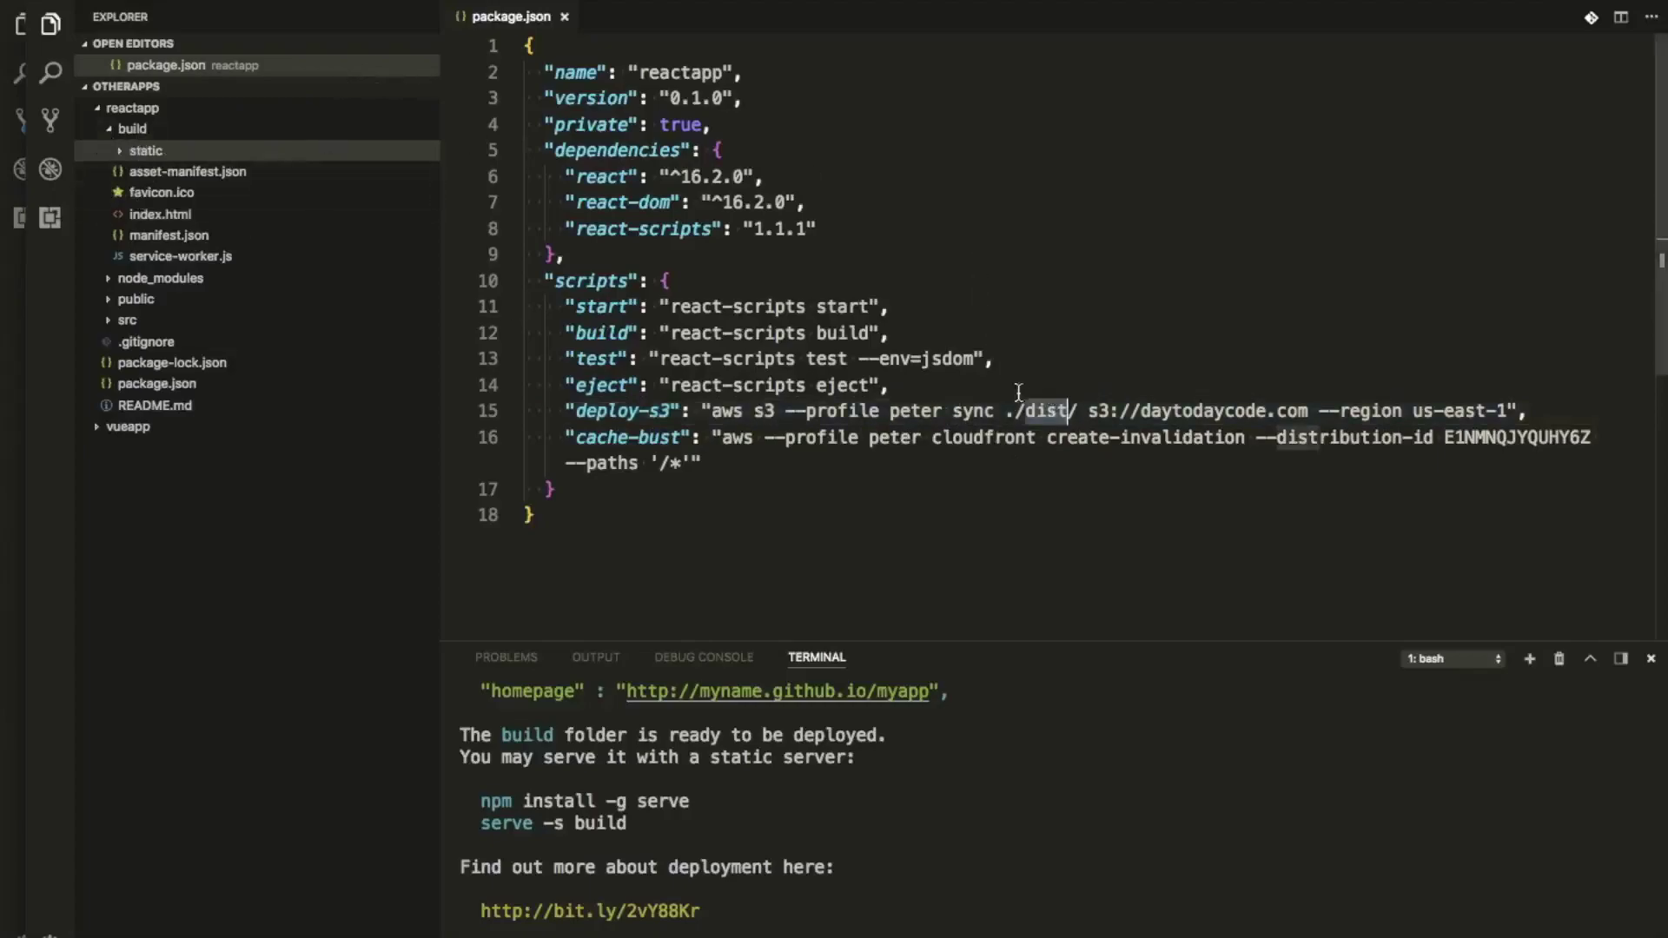
type("build")
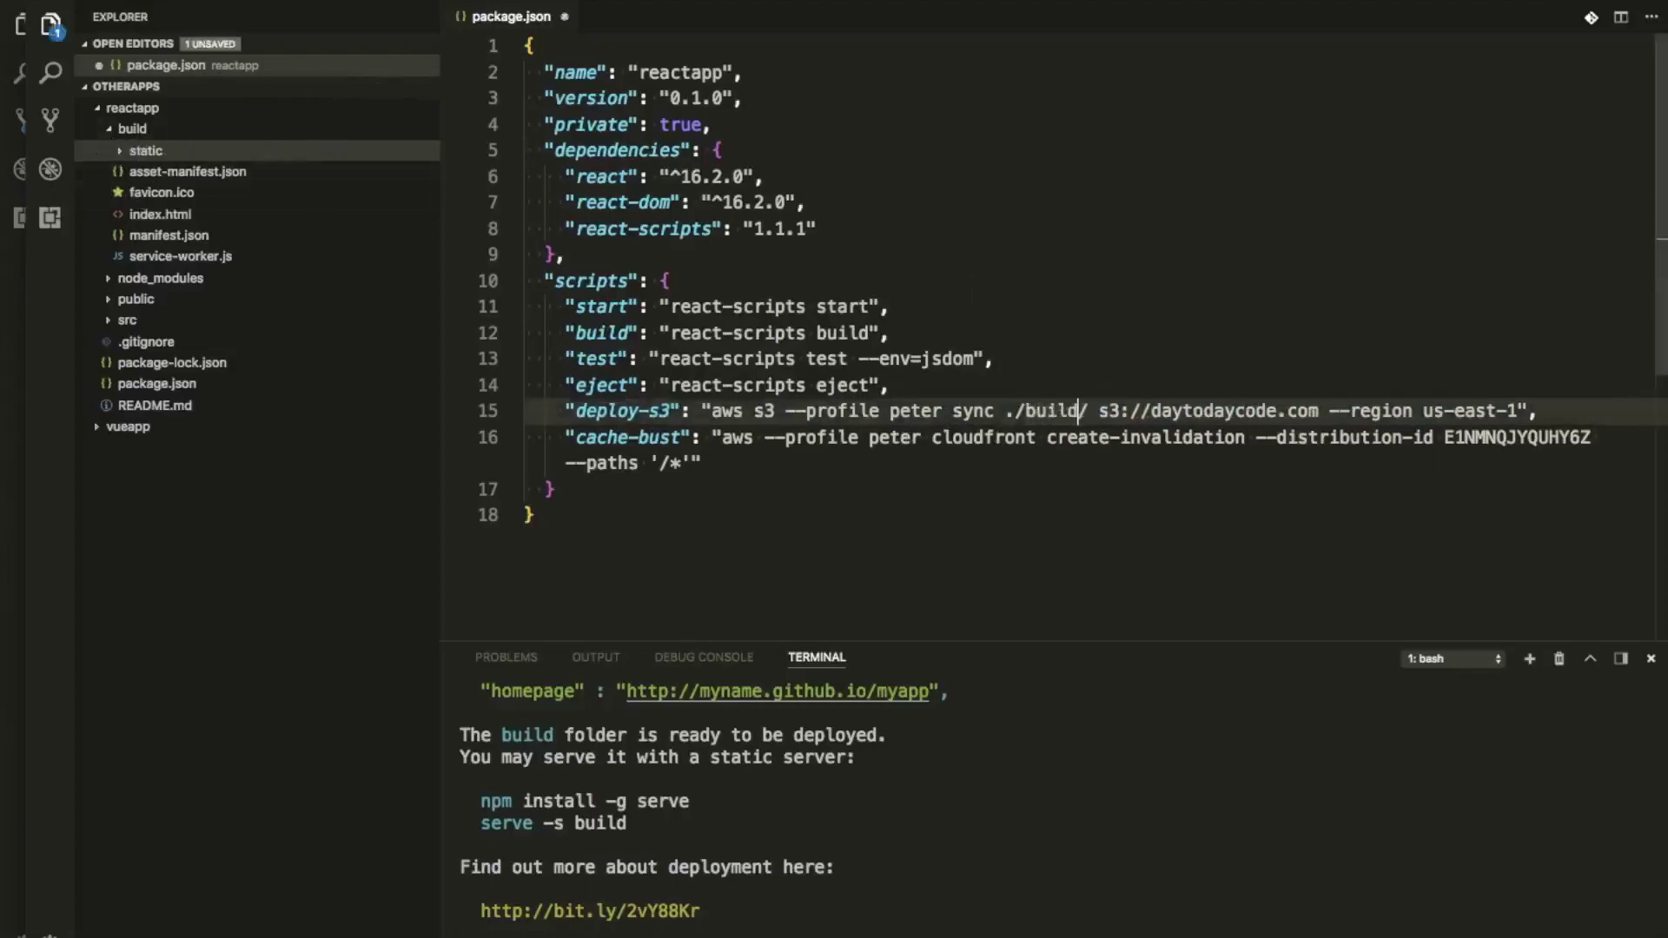
key("super+s")
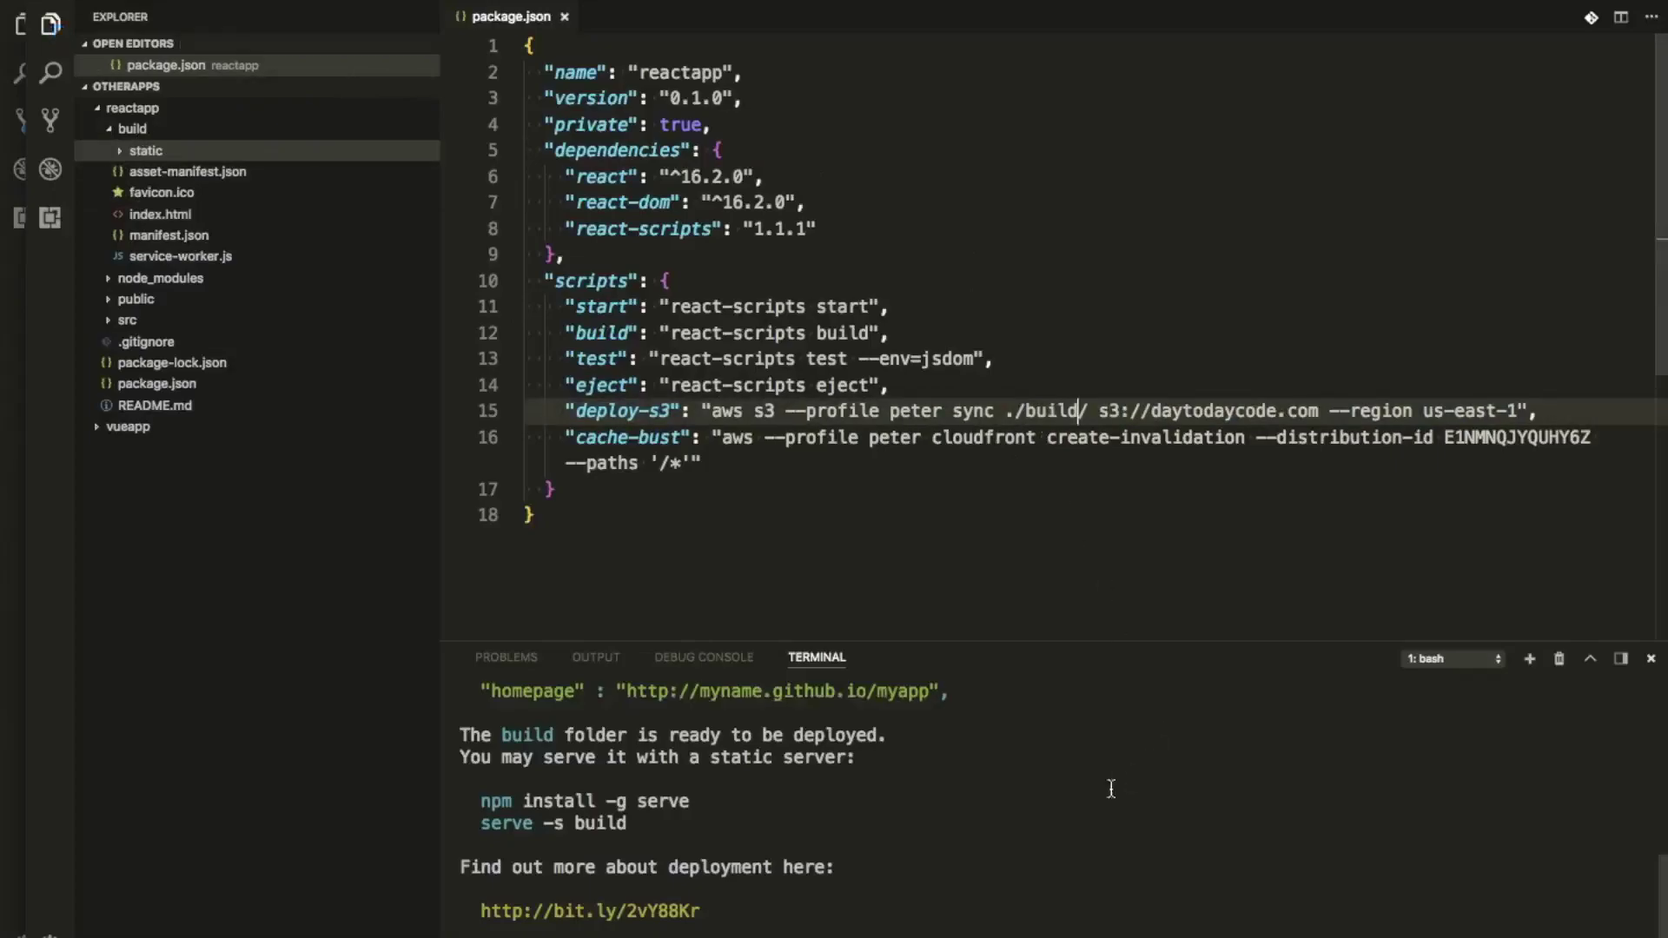
- Clear the terminal and deploy the React build to the S3 bucket with npm run deploy-s3
key("super+k")
key("Up")
key("Up")
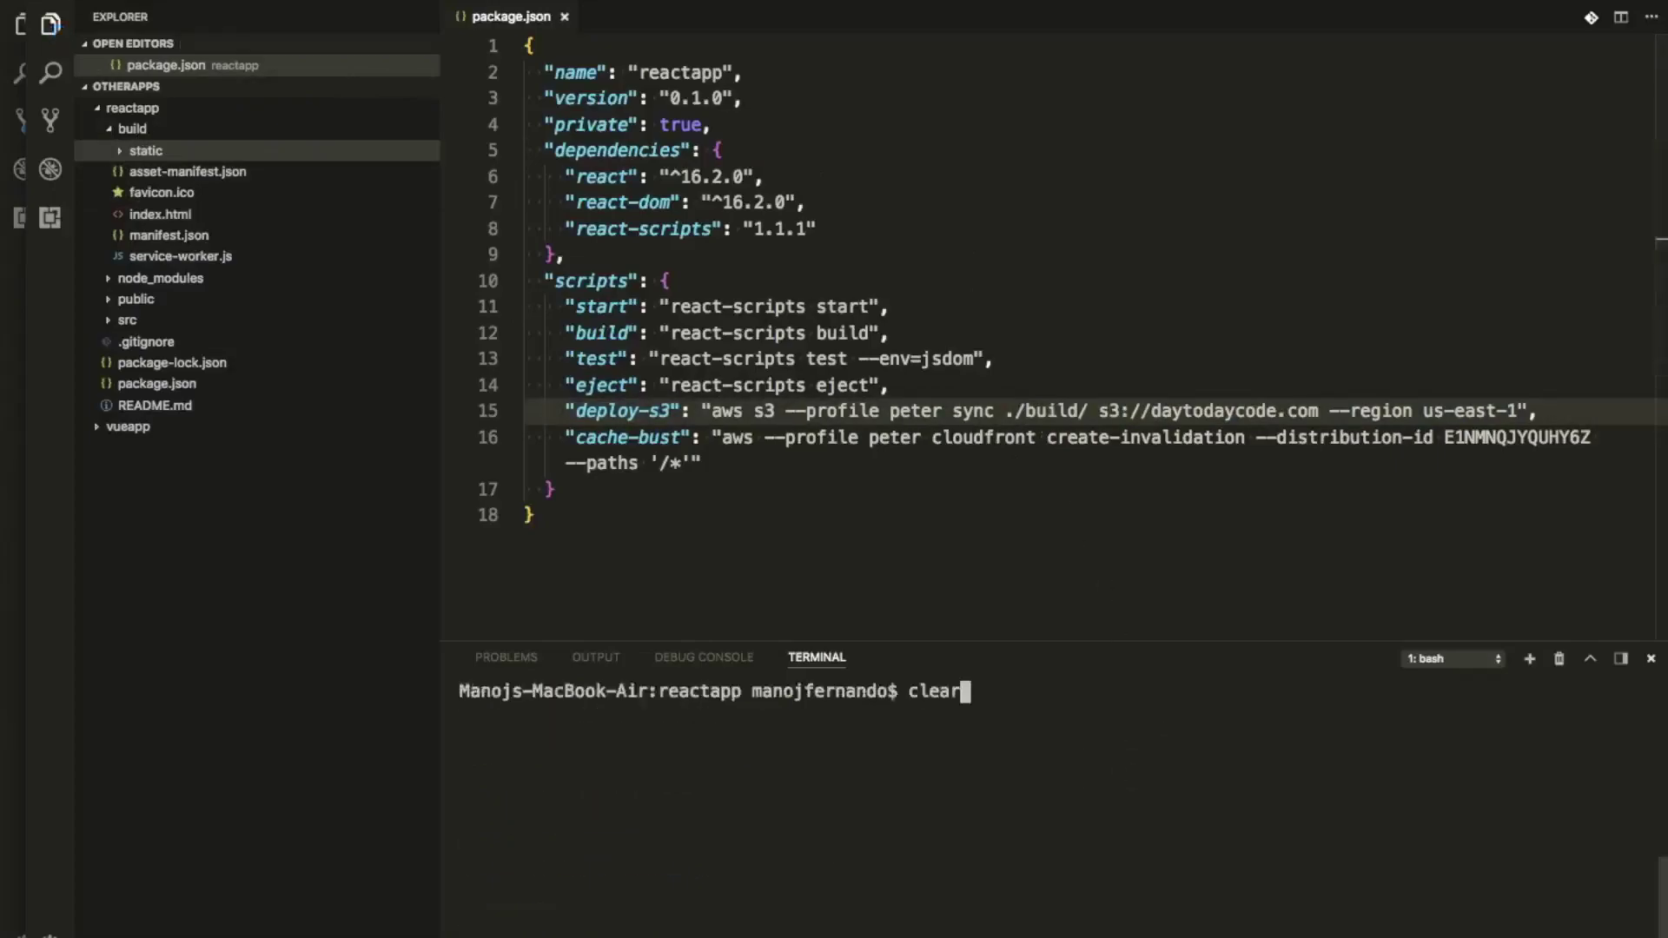
key("Up")
key("BackSpace")
key("BackSpace")
type("npm run deploy-s3")
key("Return")
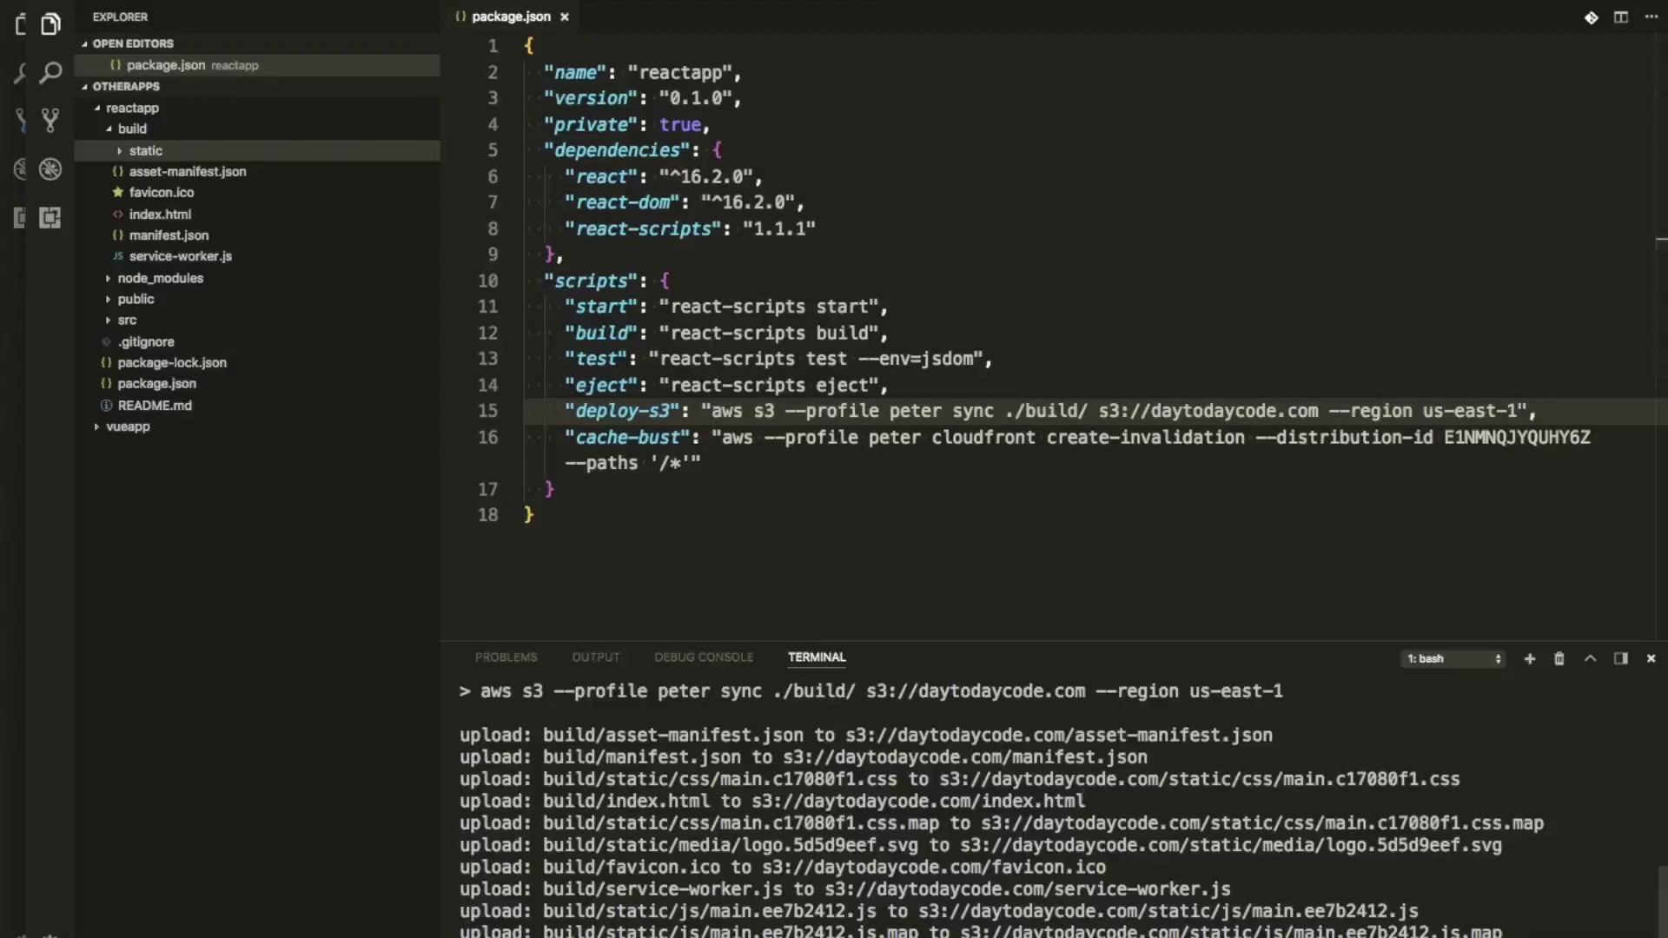
- Invalidate the CloudFront cache with npm run cache-bust and review the invalidation details in the terminal output
type("npm run cache-bust")
key("Return")
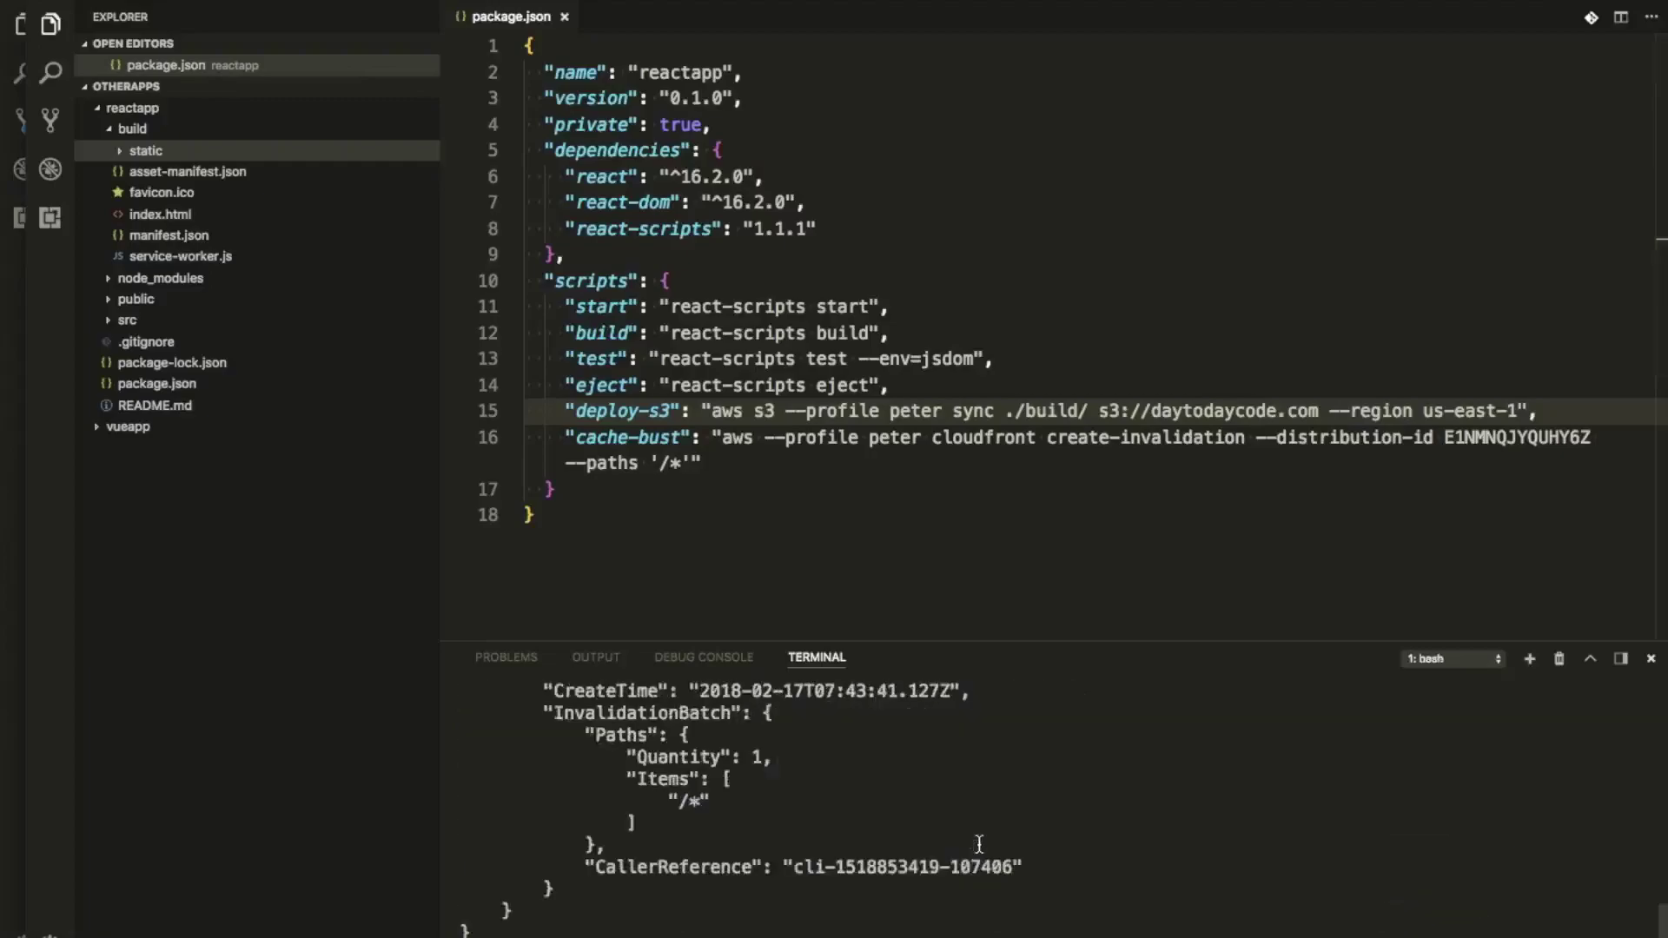
scroll(980, 844, "up", 3)
scroll(979, 845, "up", 2)
scroll(979, 844, "down", 2)
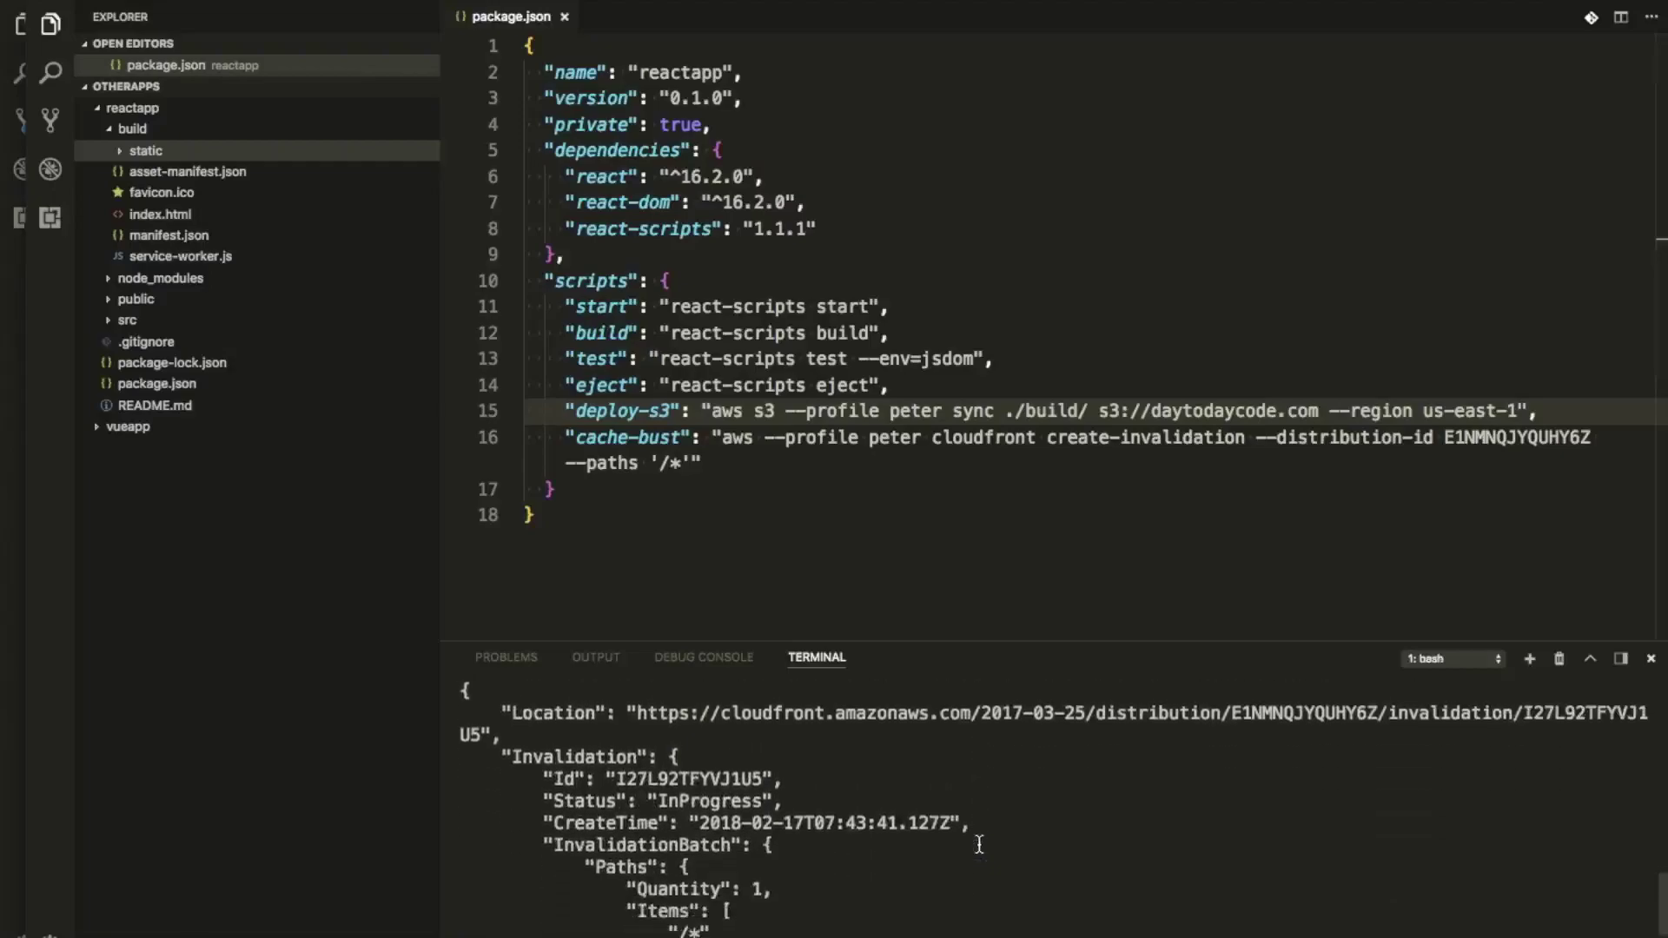
scroll(979, 845, "down", 2)
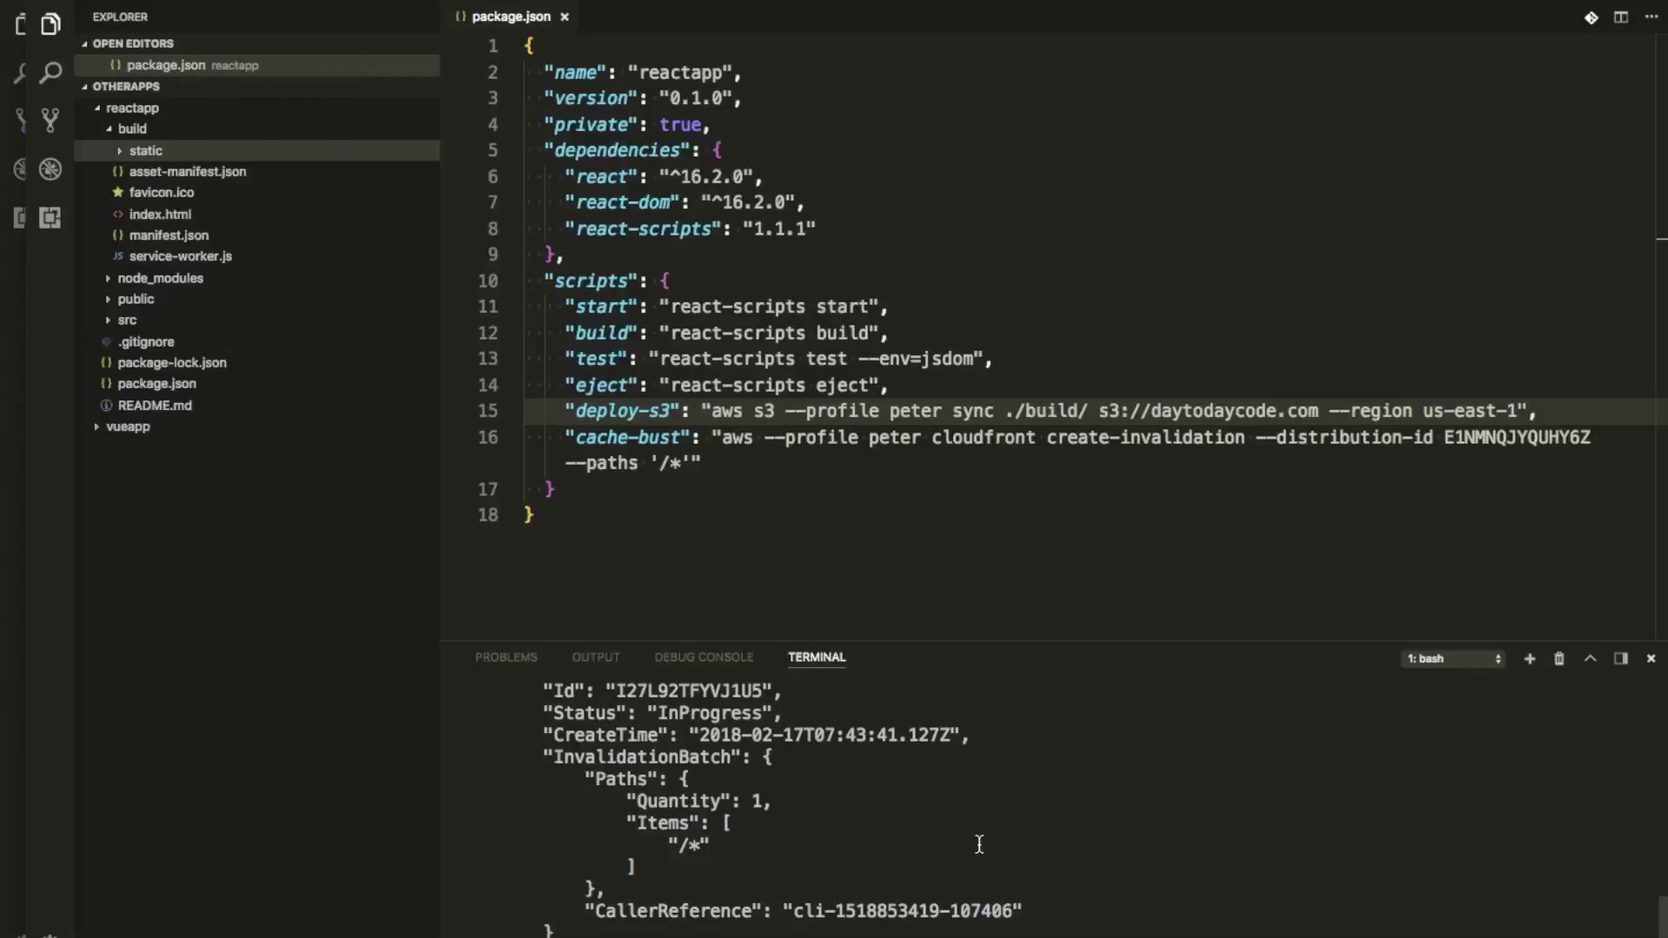
scroll(979, 844, "down", 1)
scroll(979, 844, "up", 3)
- Switch to Chrome, close the localhost:4200 Angular app tab, and bring up the daytodaycode.com tab
mouse_move(815, 919)
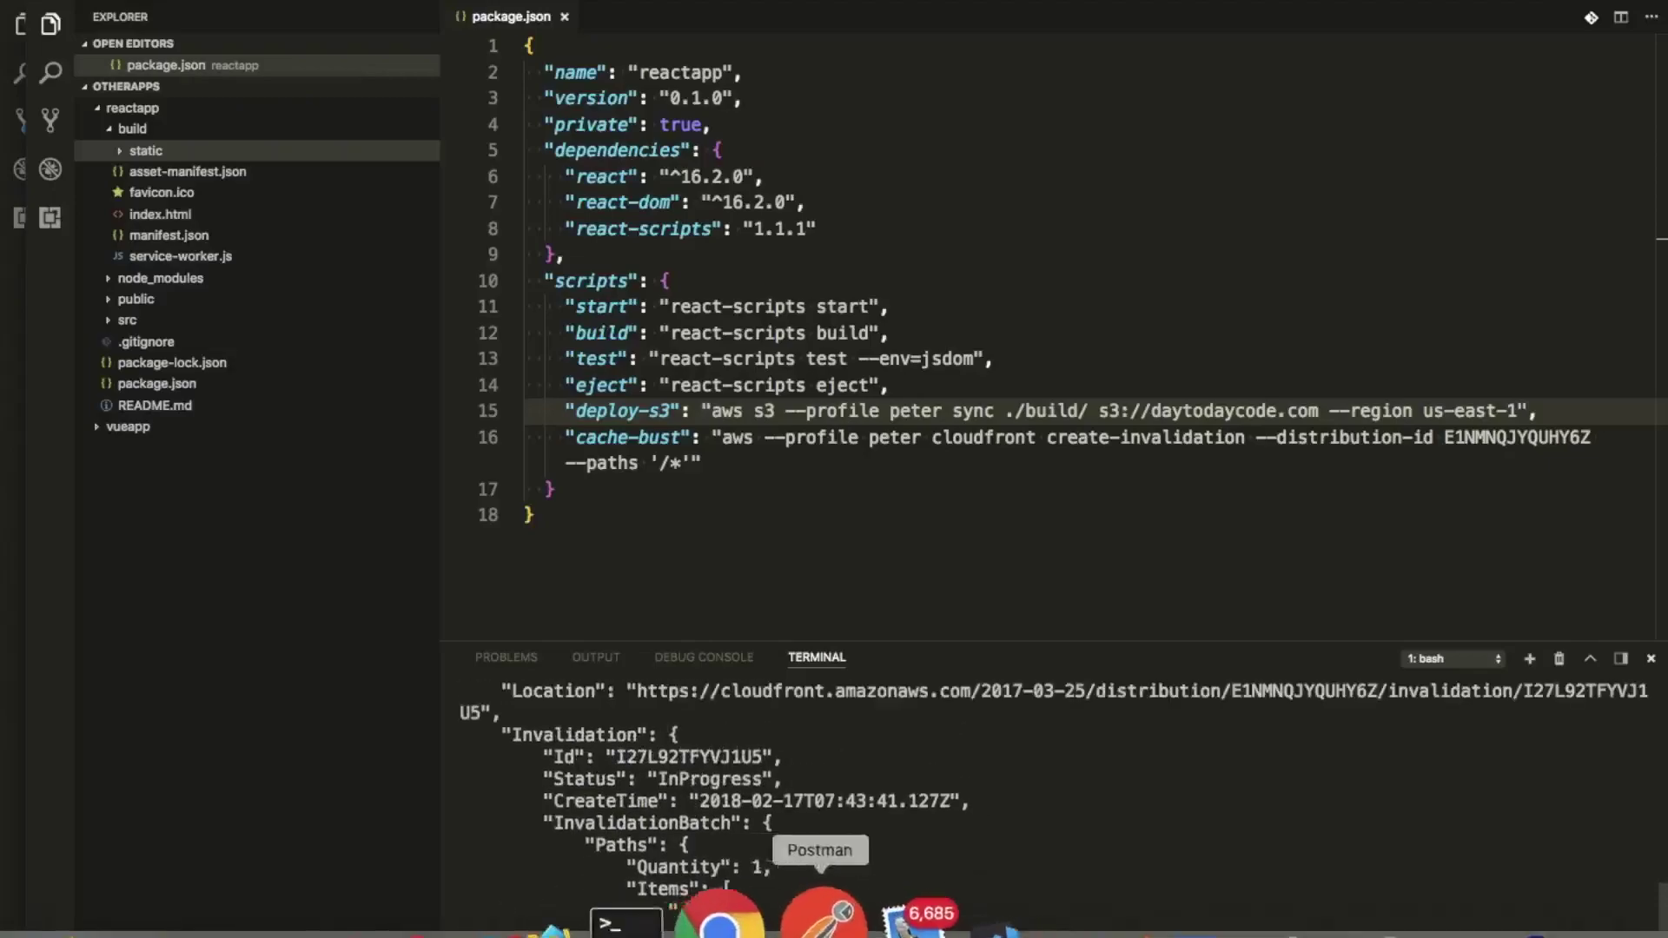
left_click(713, 921)
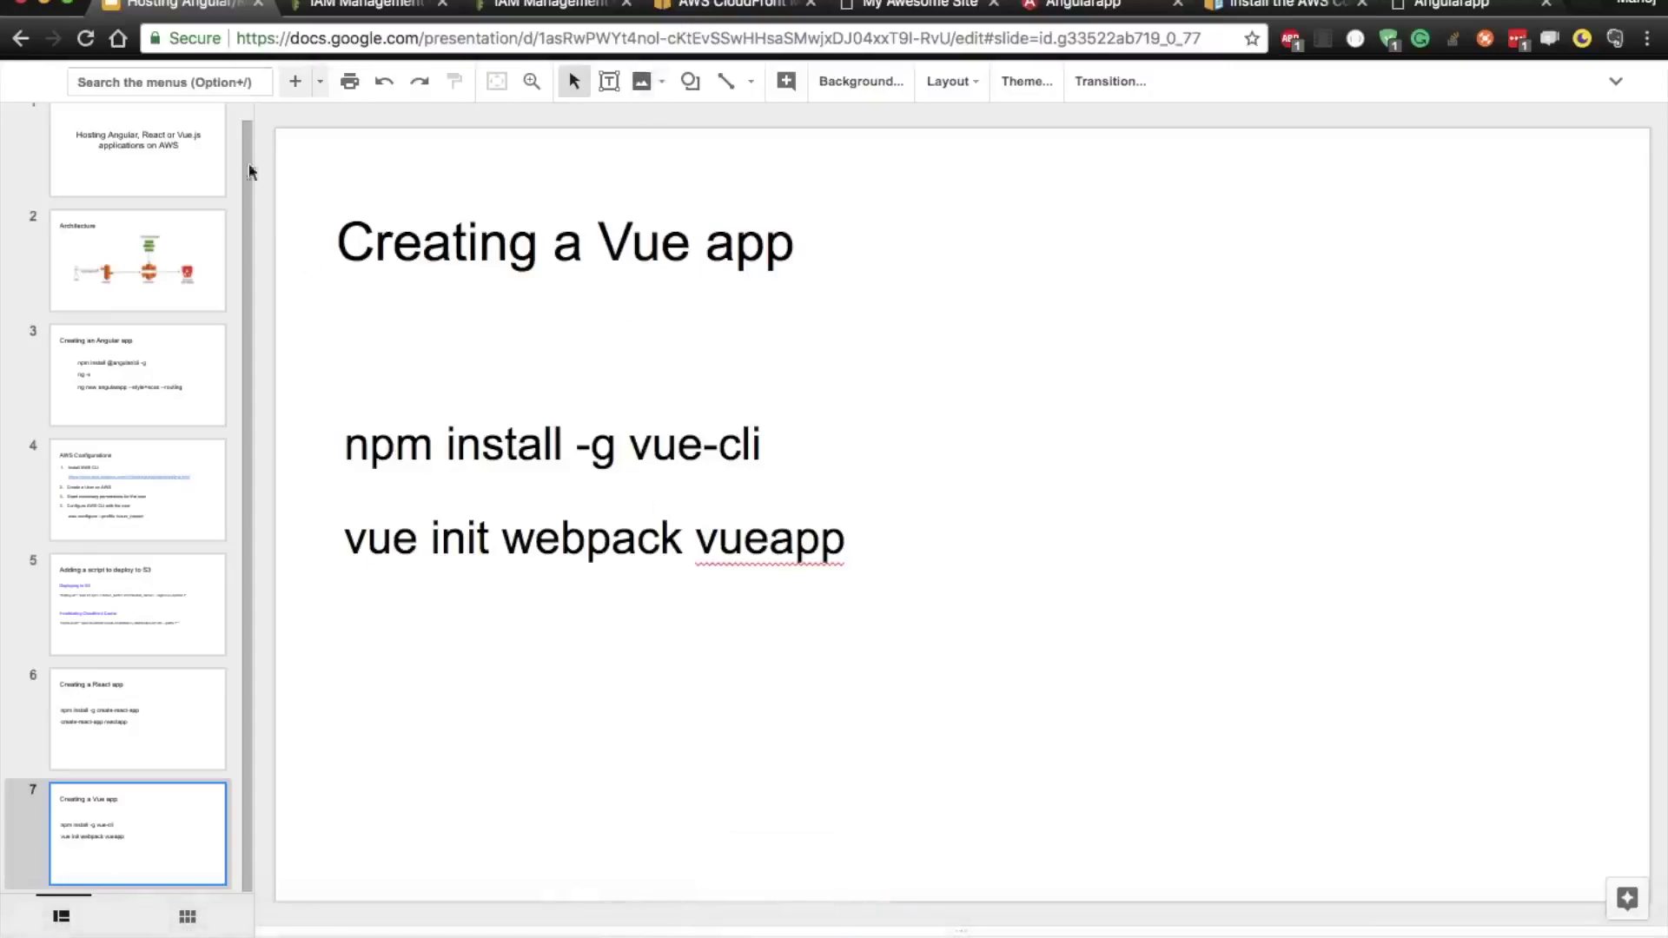
left_click(1070, 6)
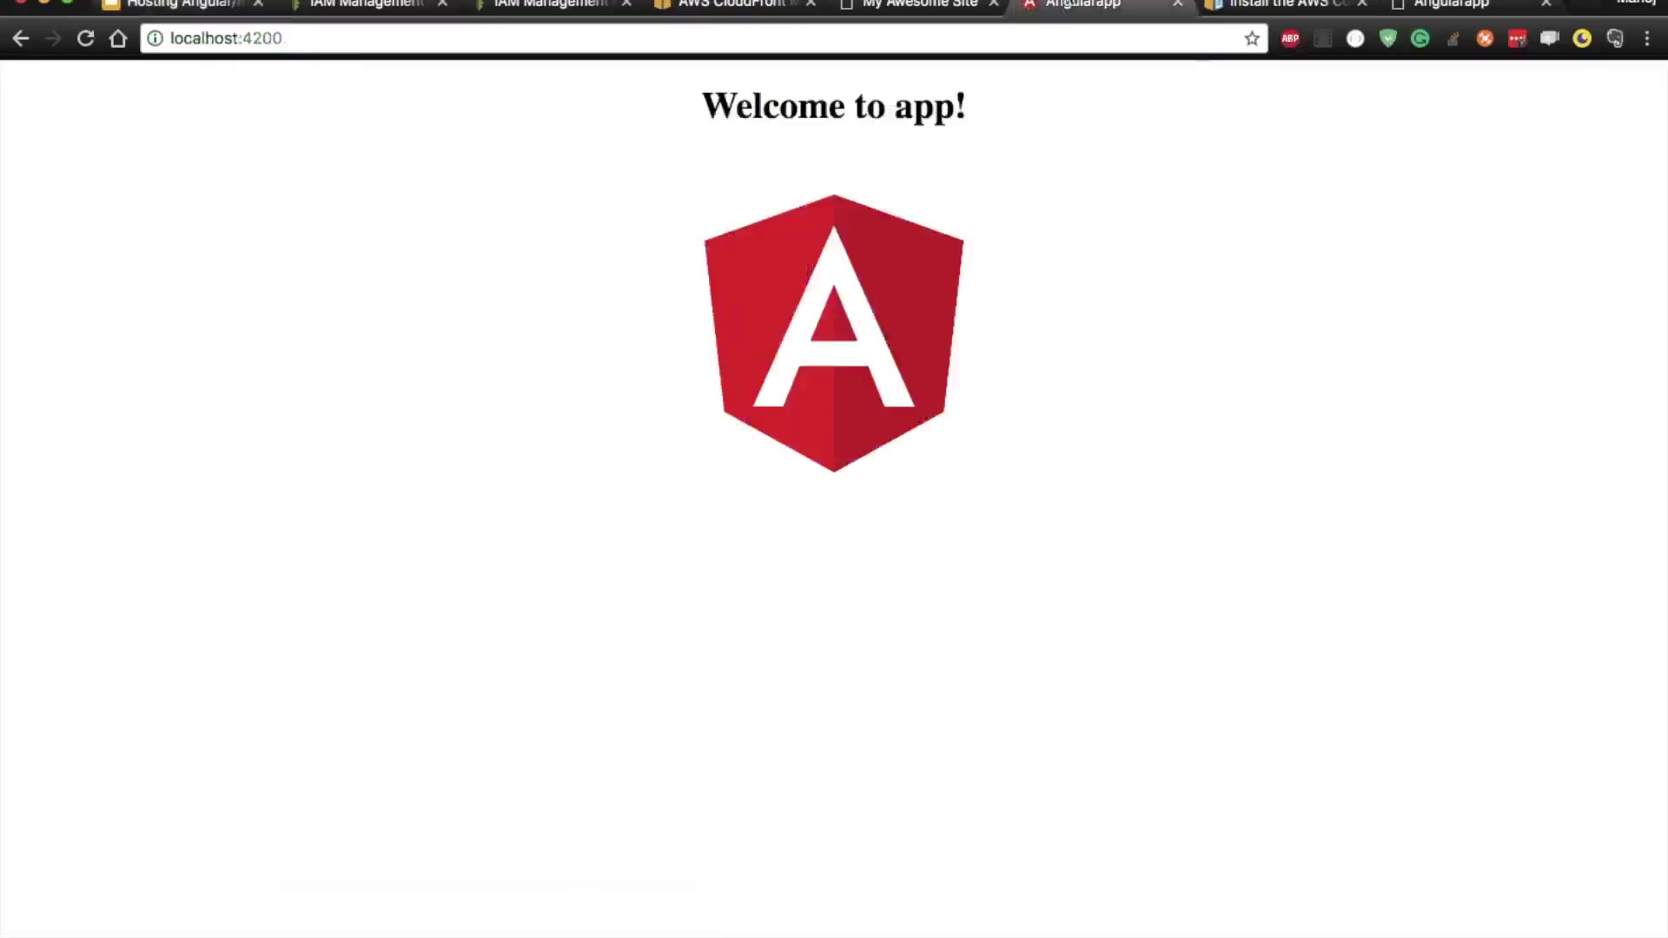
left_click(1179, 6)
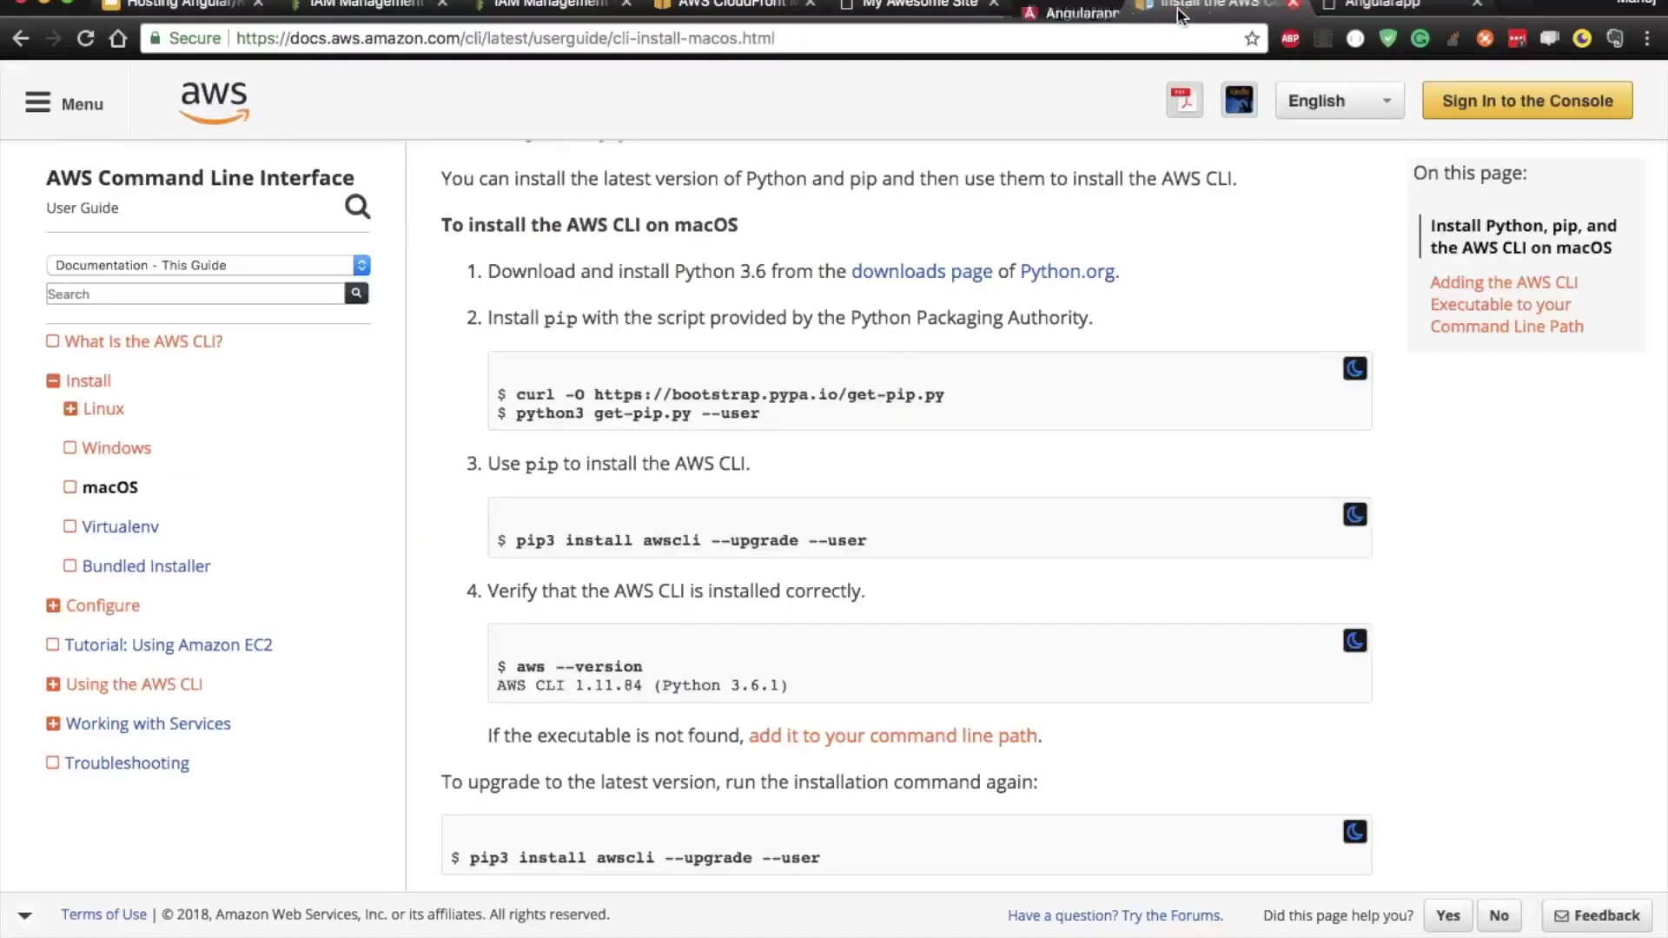
key("ctrl+Tab")
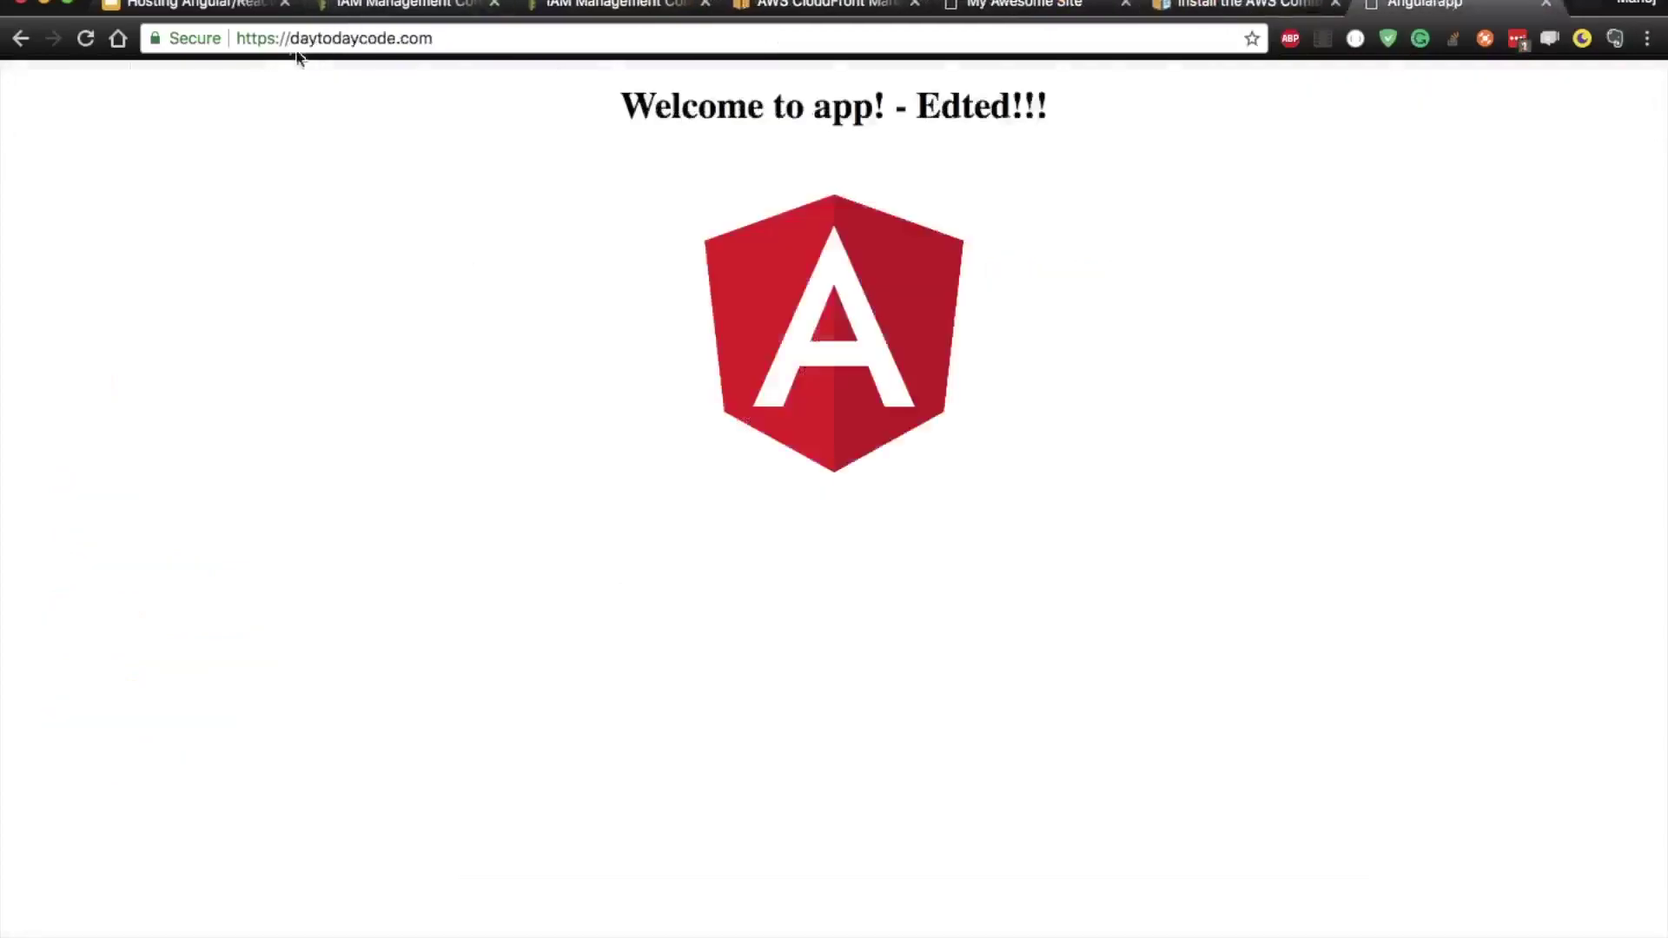
- Reload daytodaycode.com to check the deployed React app on the live site
left_click(465, 38)
key("Return")
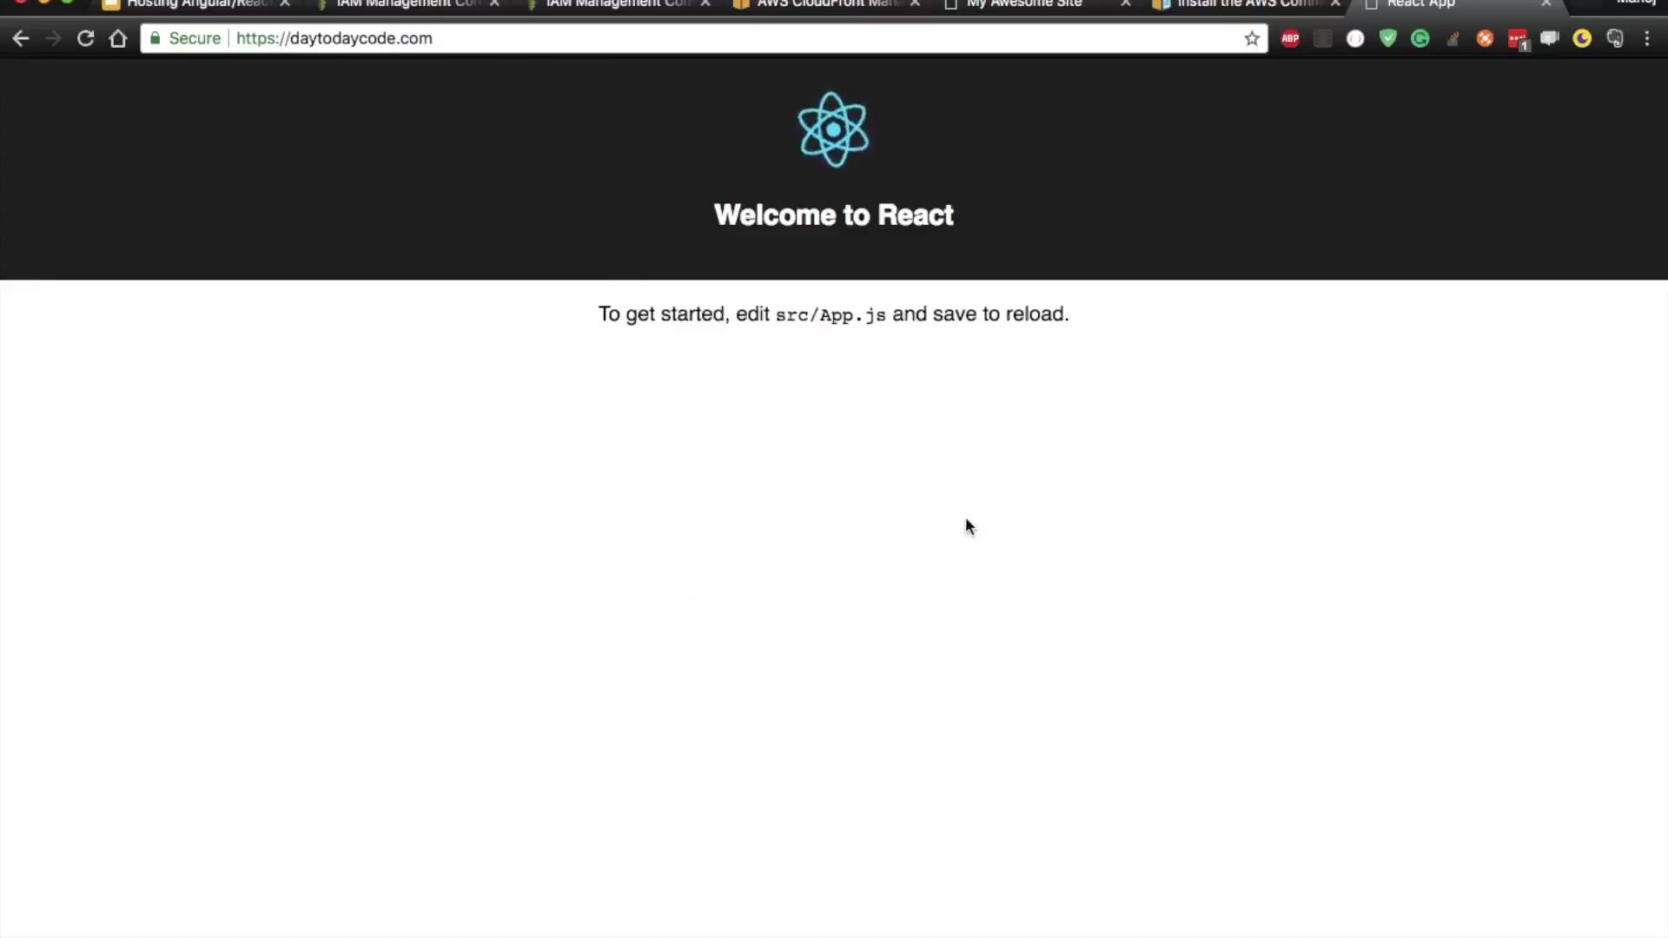
- Switch to Visual Studio Code, collapse the reactapp folder and close its package.json
mouse_move(906, 934)
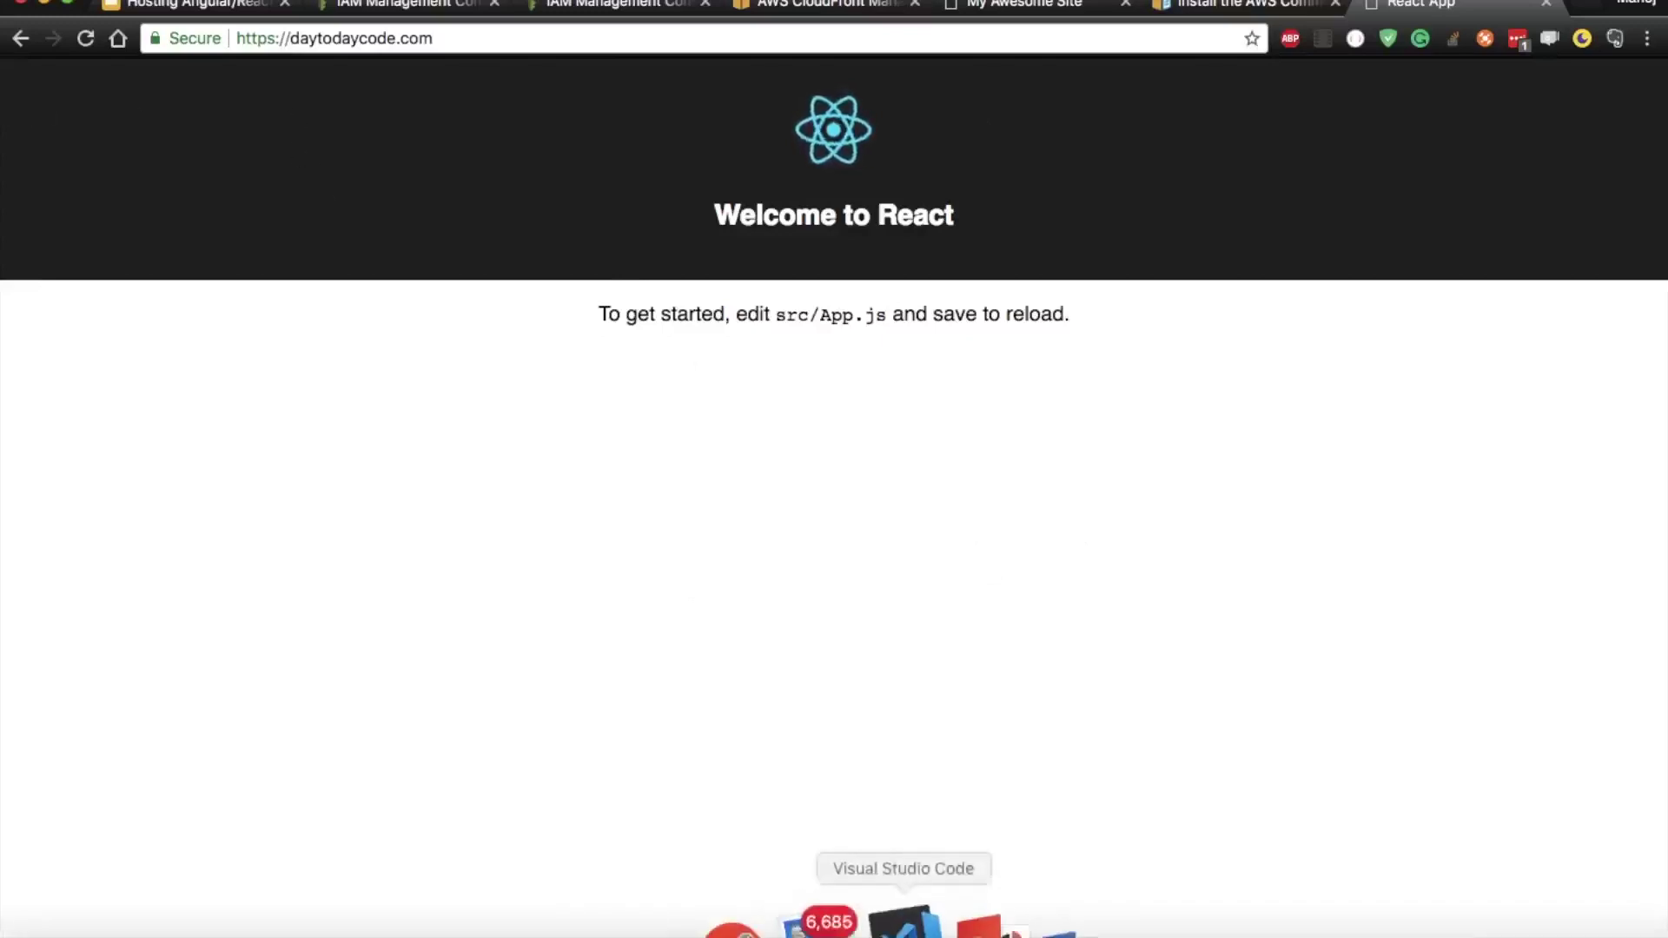
left_click(888, 919)
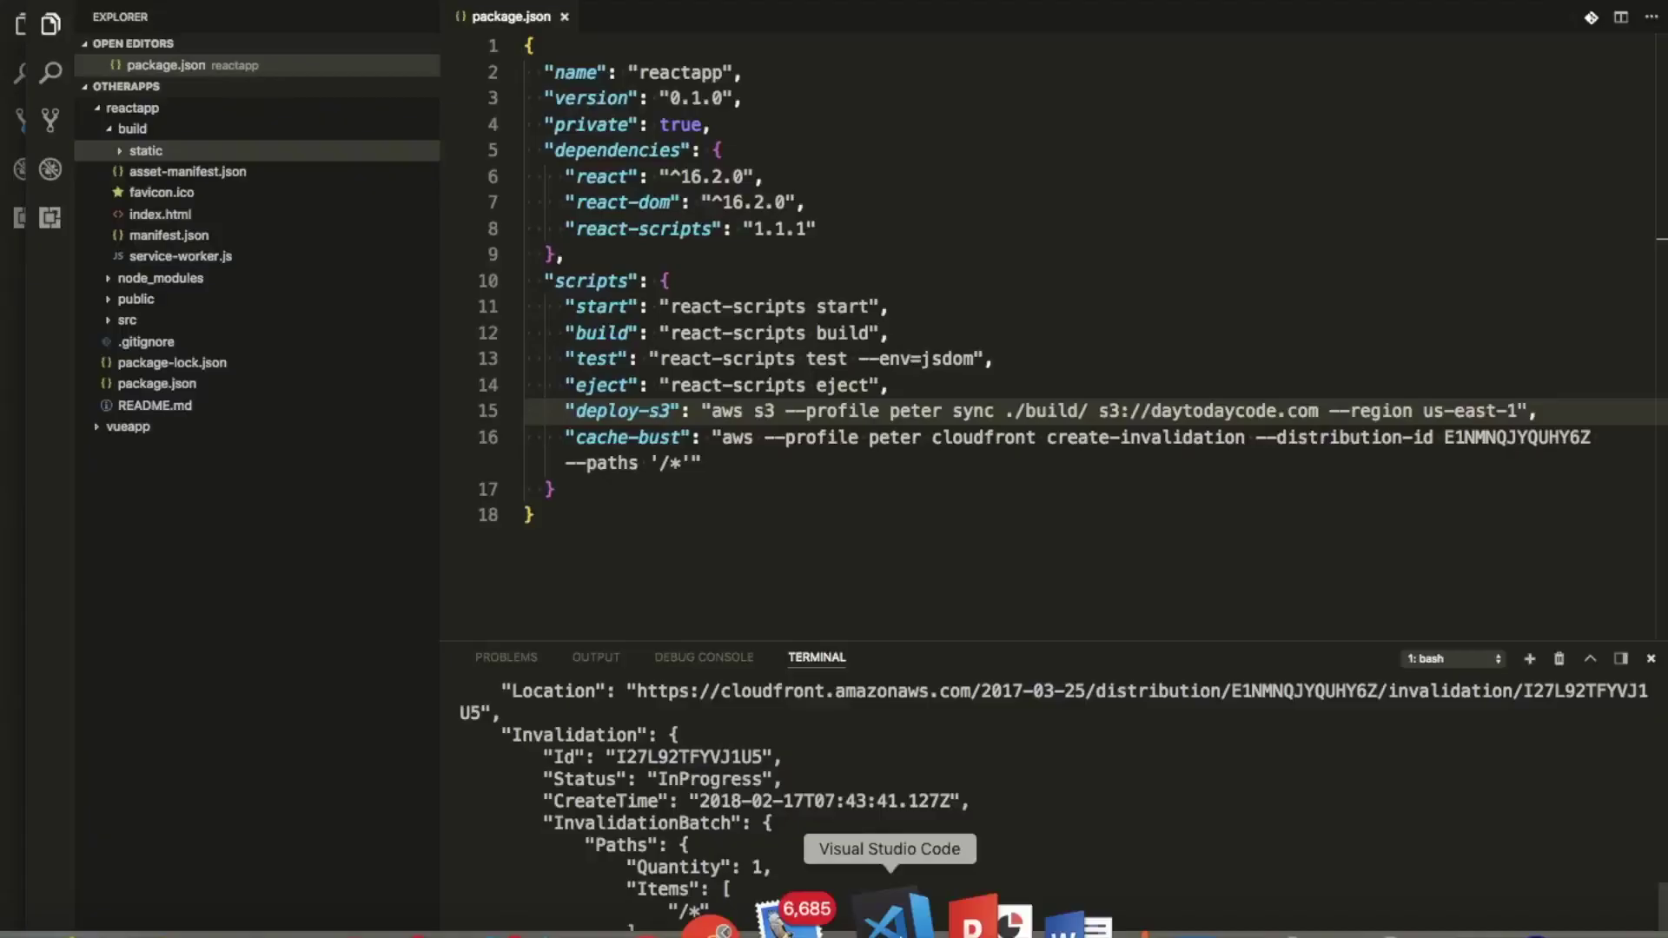
left_click(117, 108)
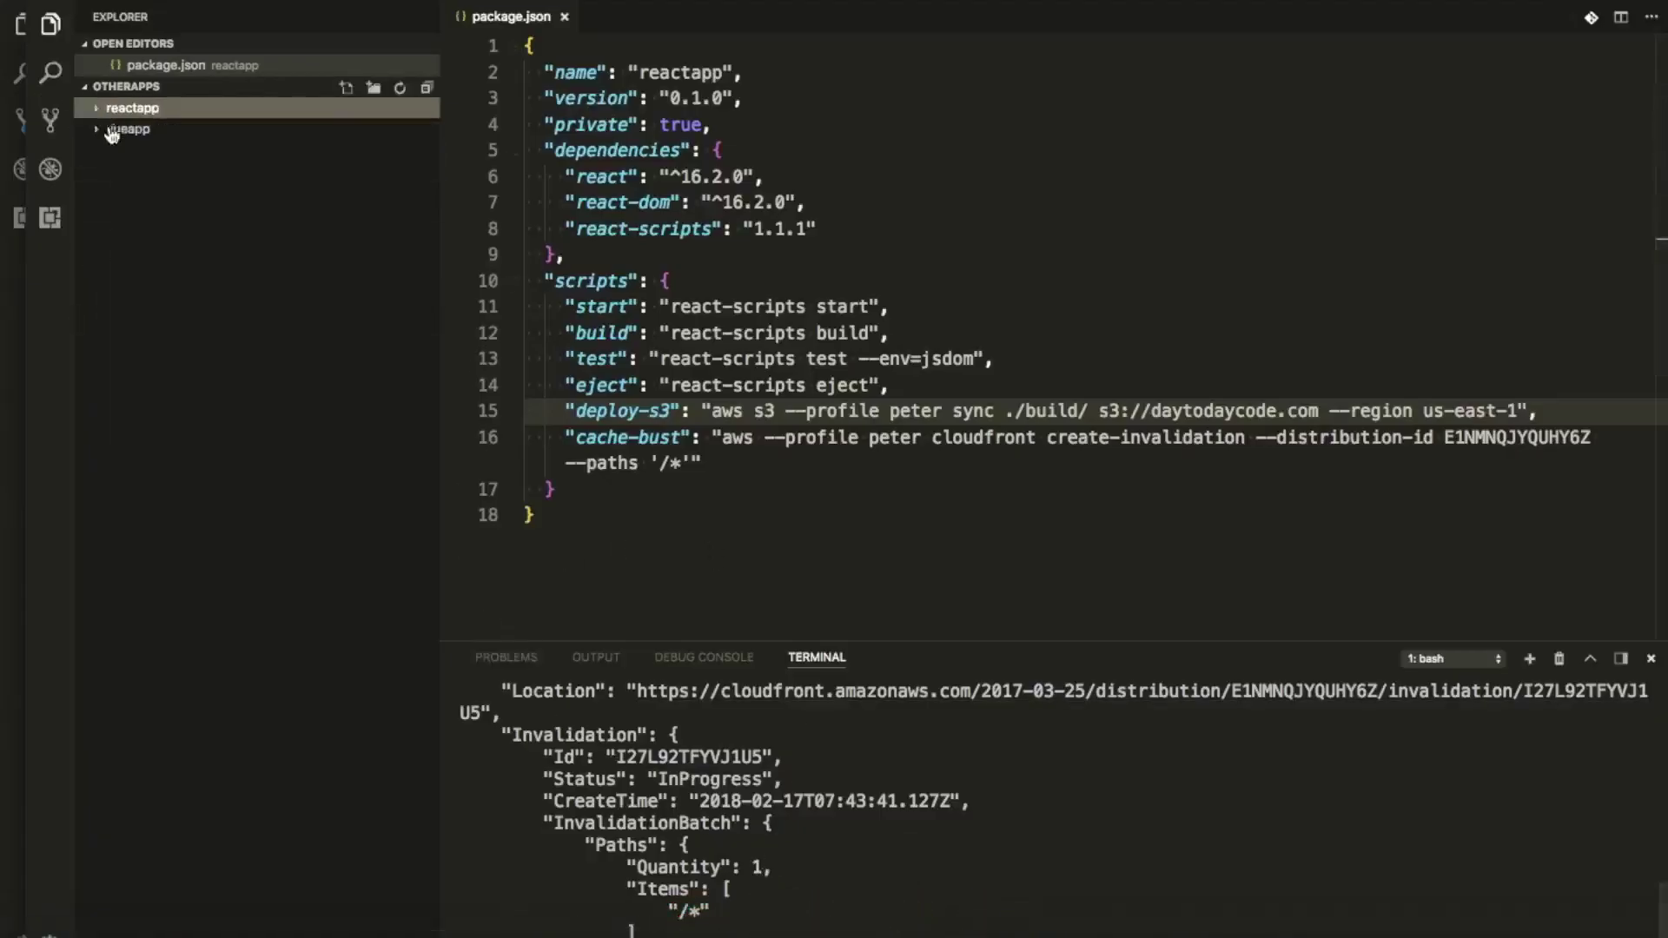
left_click(565, 17)
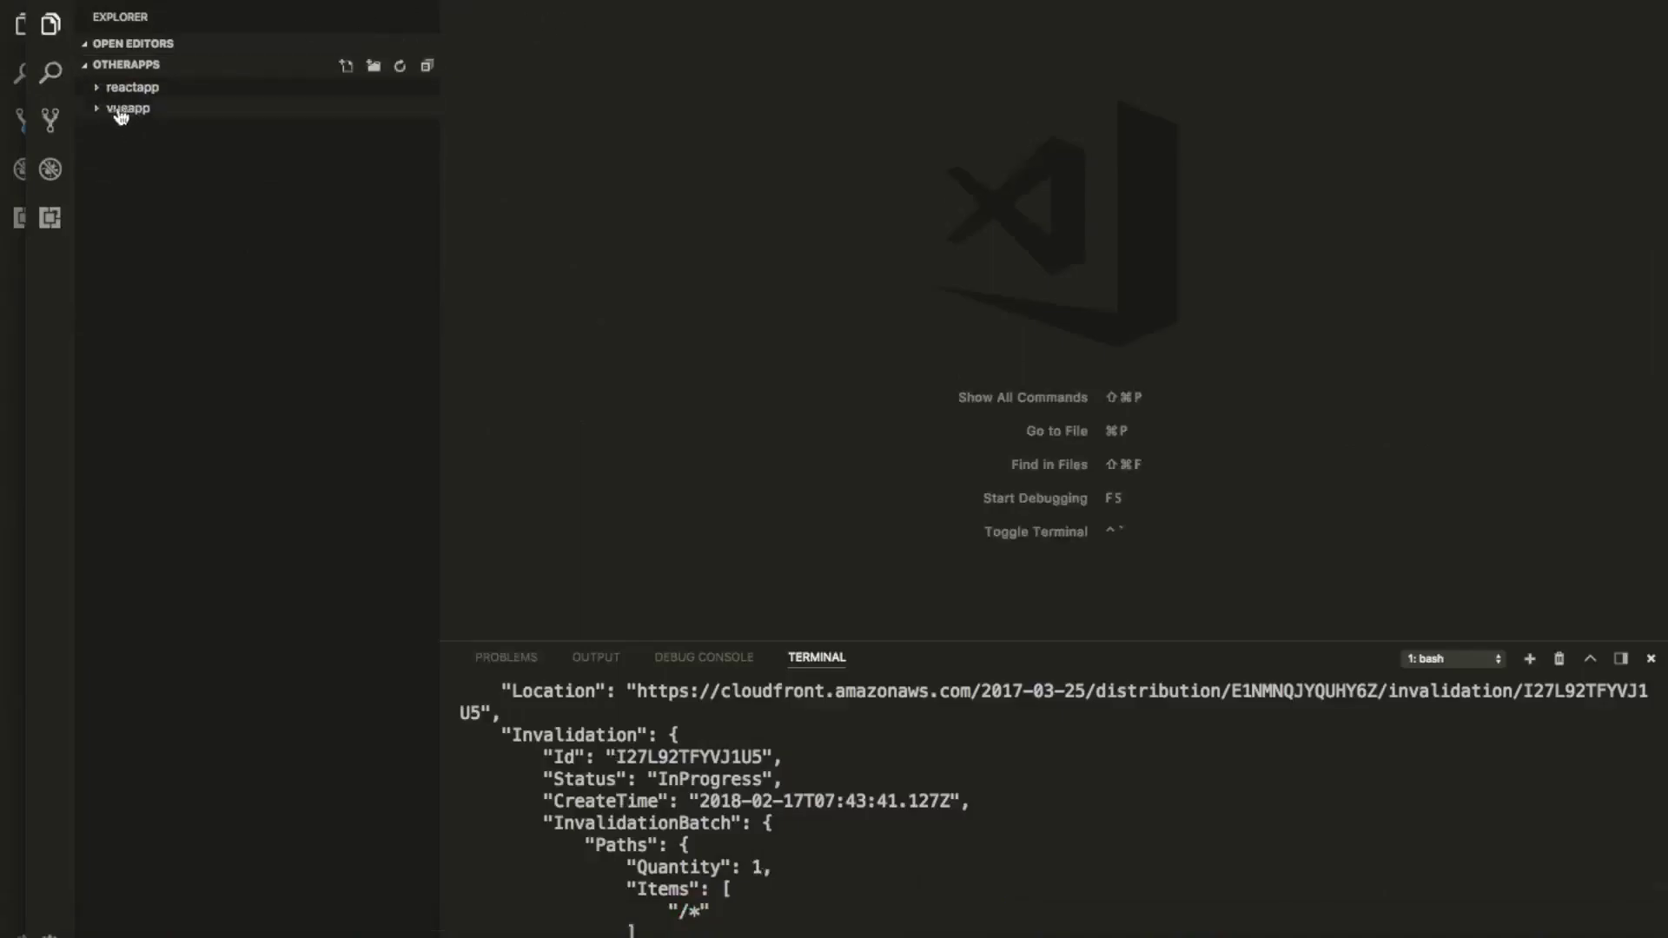
- Kill the old terminal session and open package.json from the vueapp folder
left_click(121, 108)
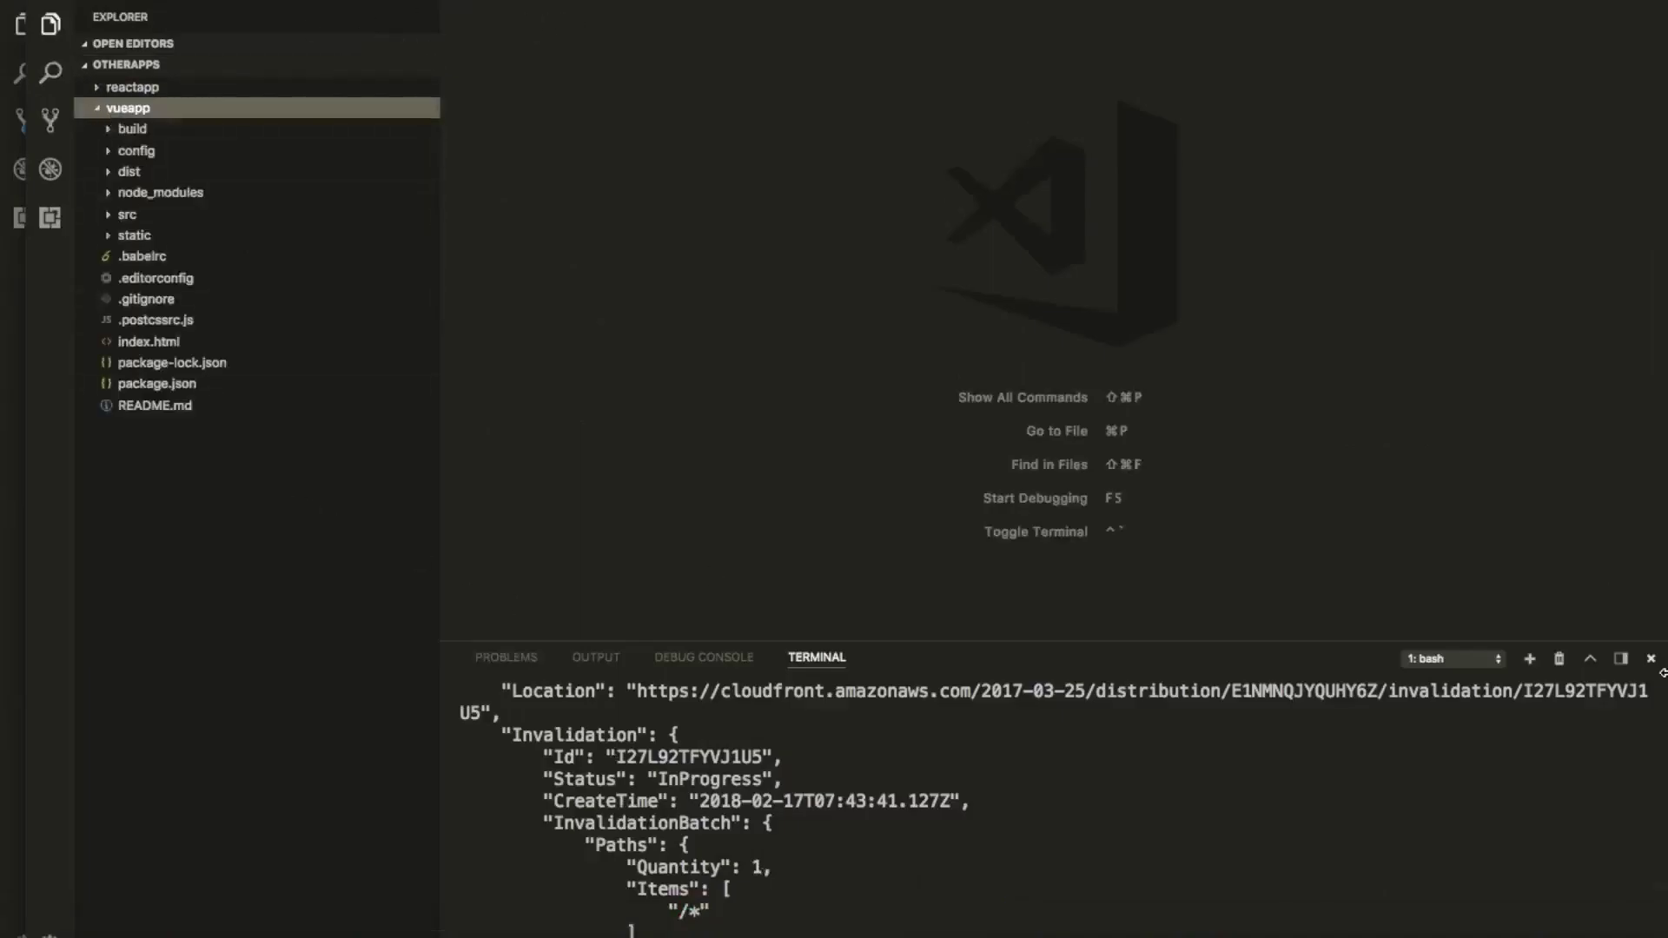
left_click(1560, 660)
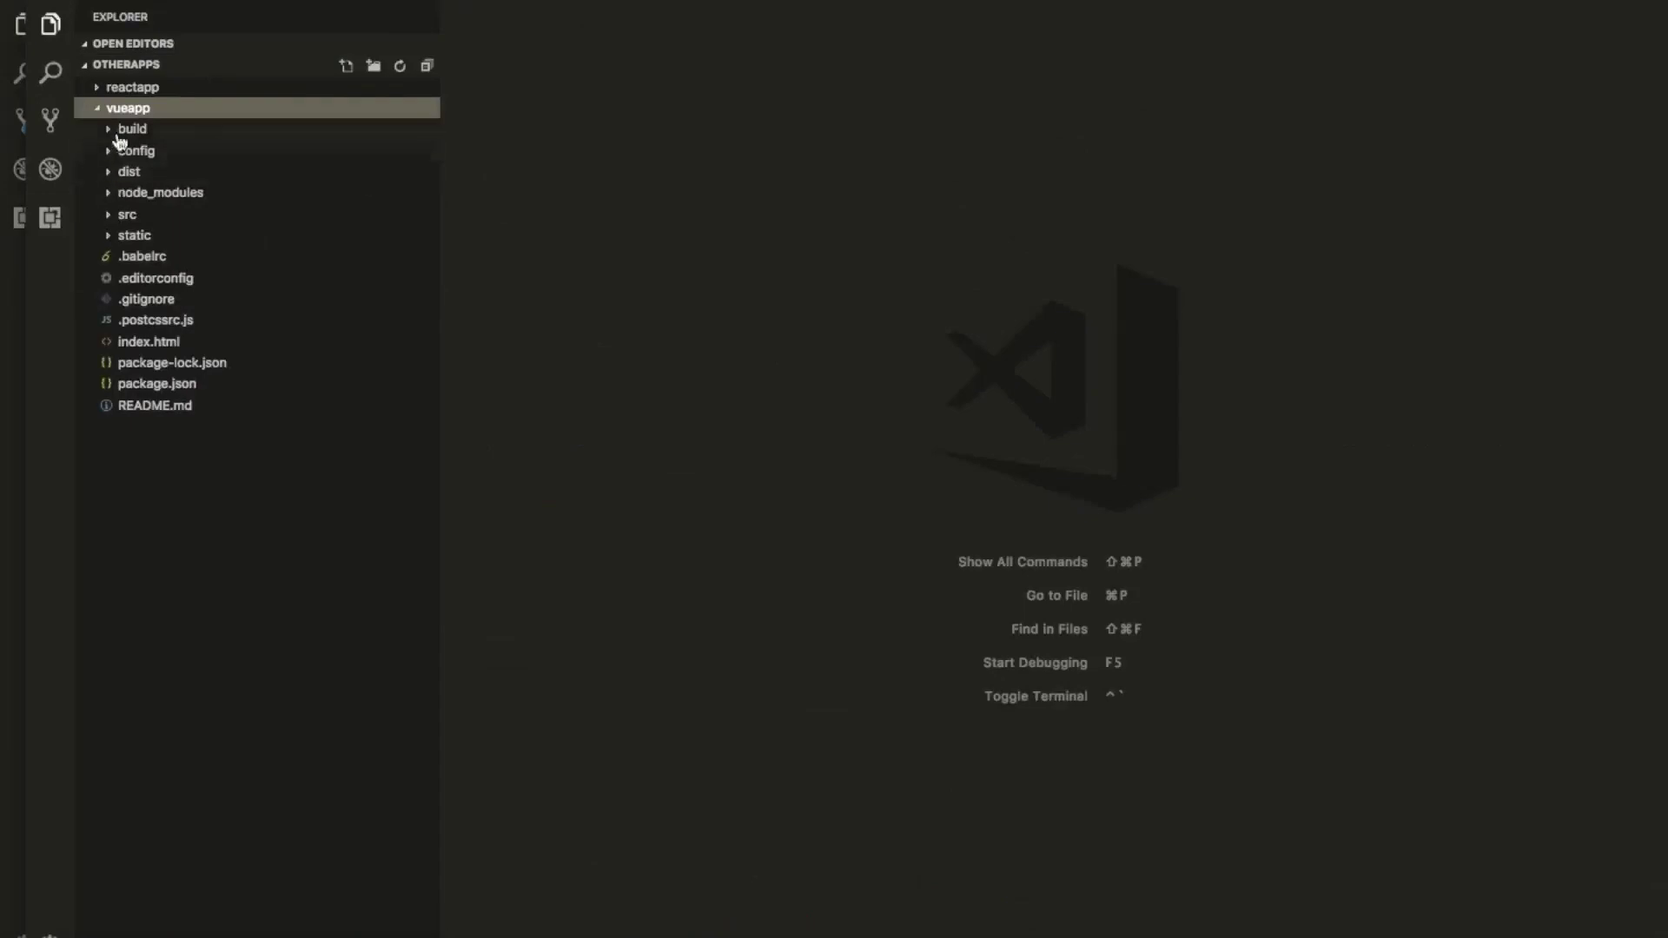
left_click(159, 385)
double_click(159, 385)
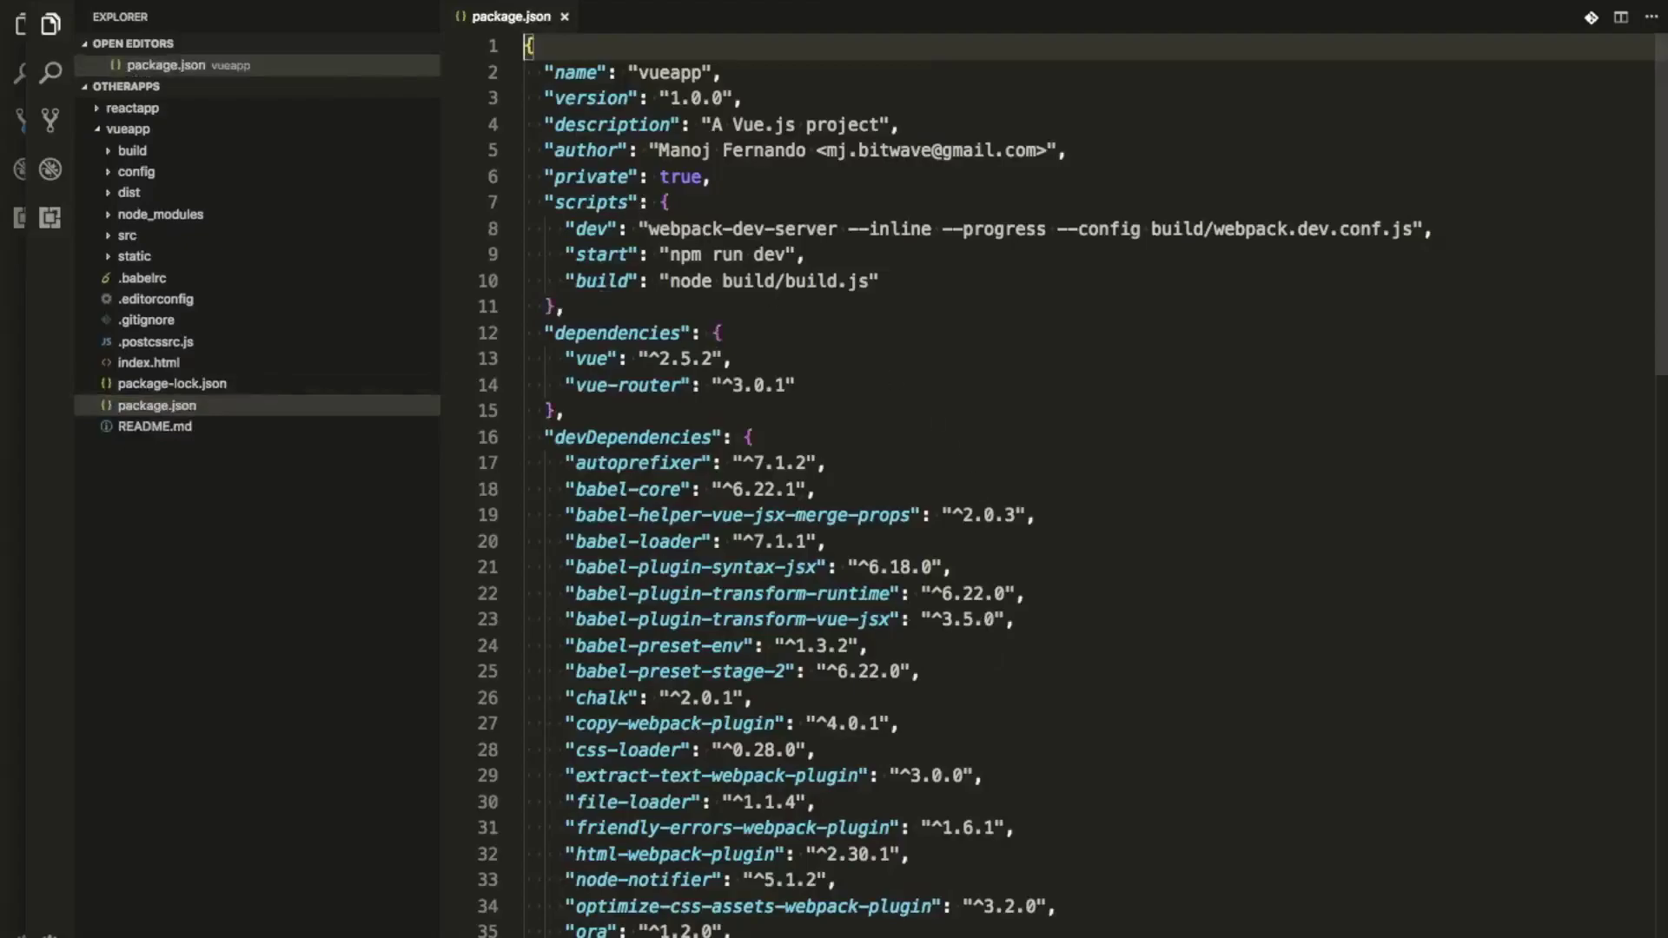
- Open a new terminal, list the folder contents and change into the vueapp directory
key("ctrl+grave")
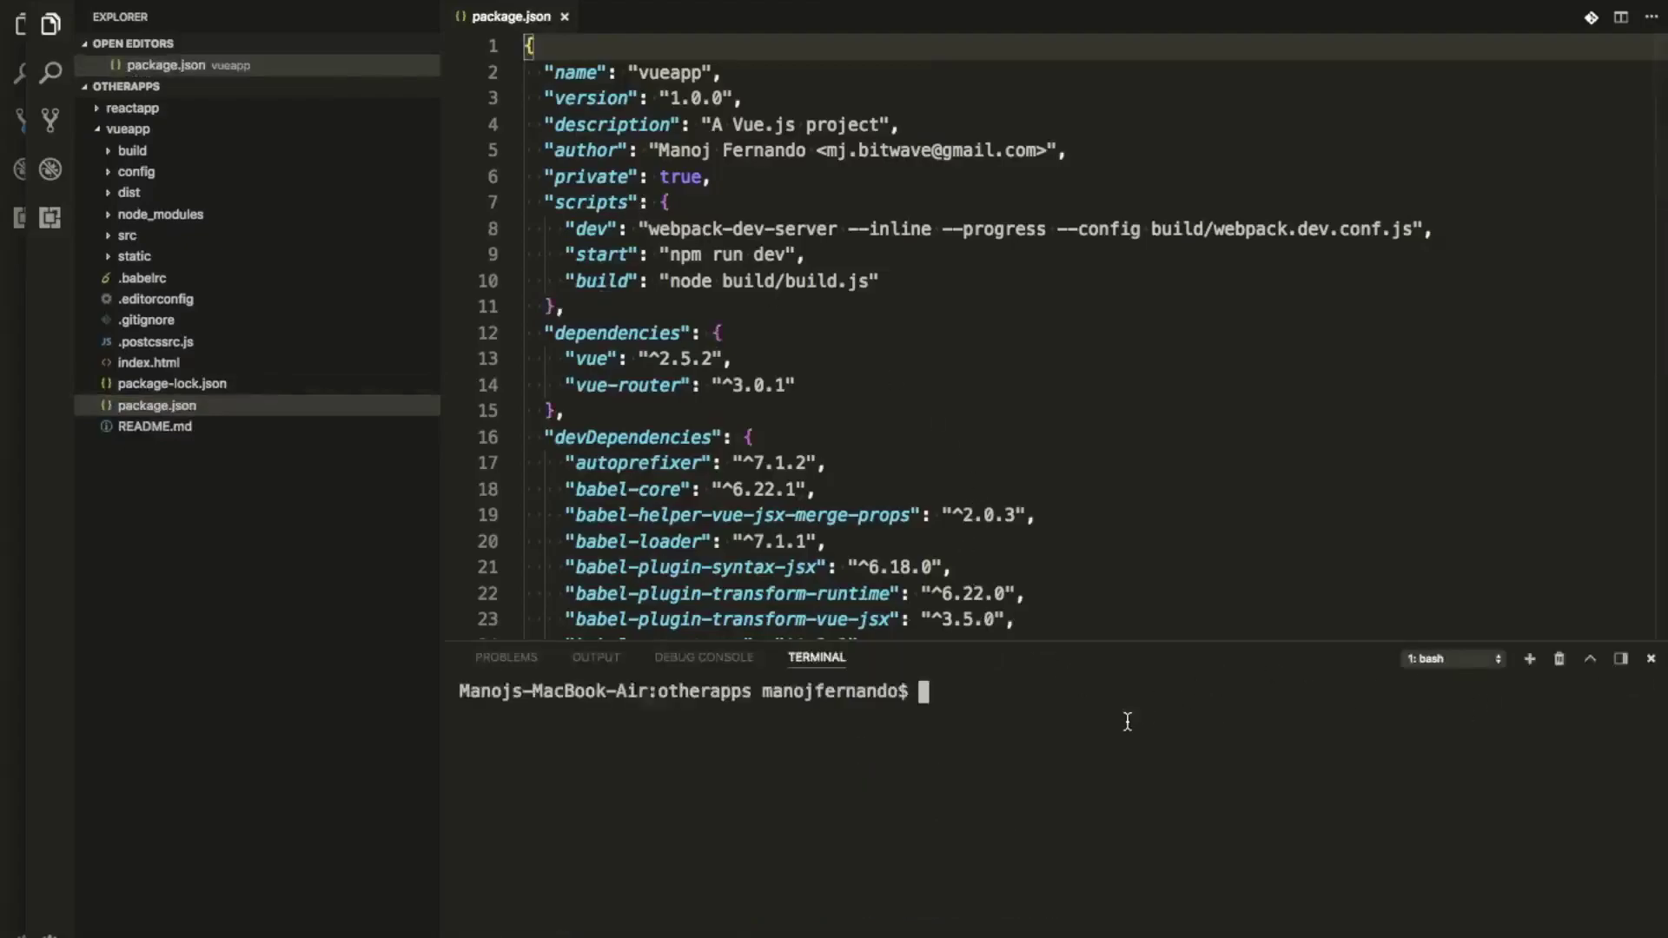
type("ls")
key("Return")
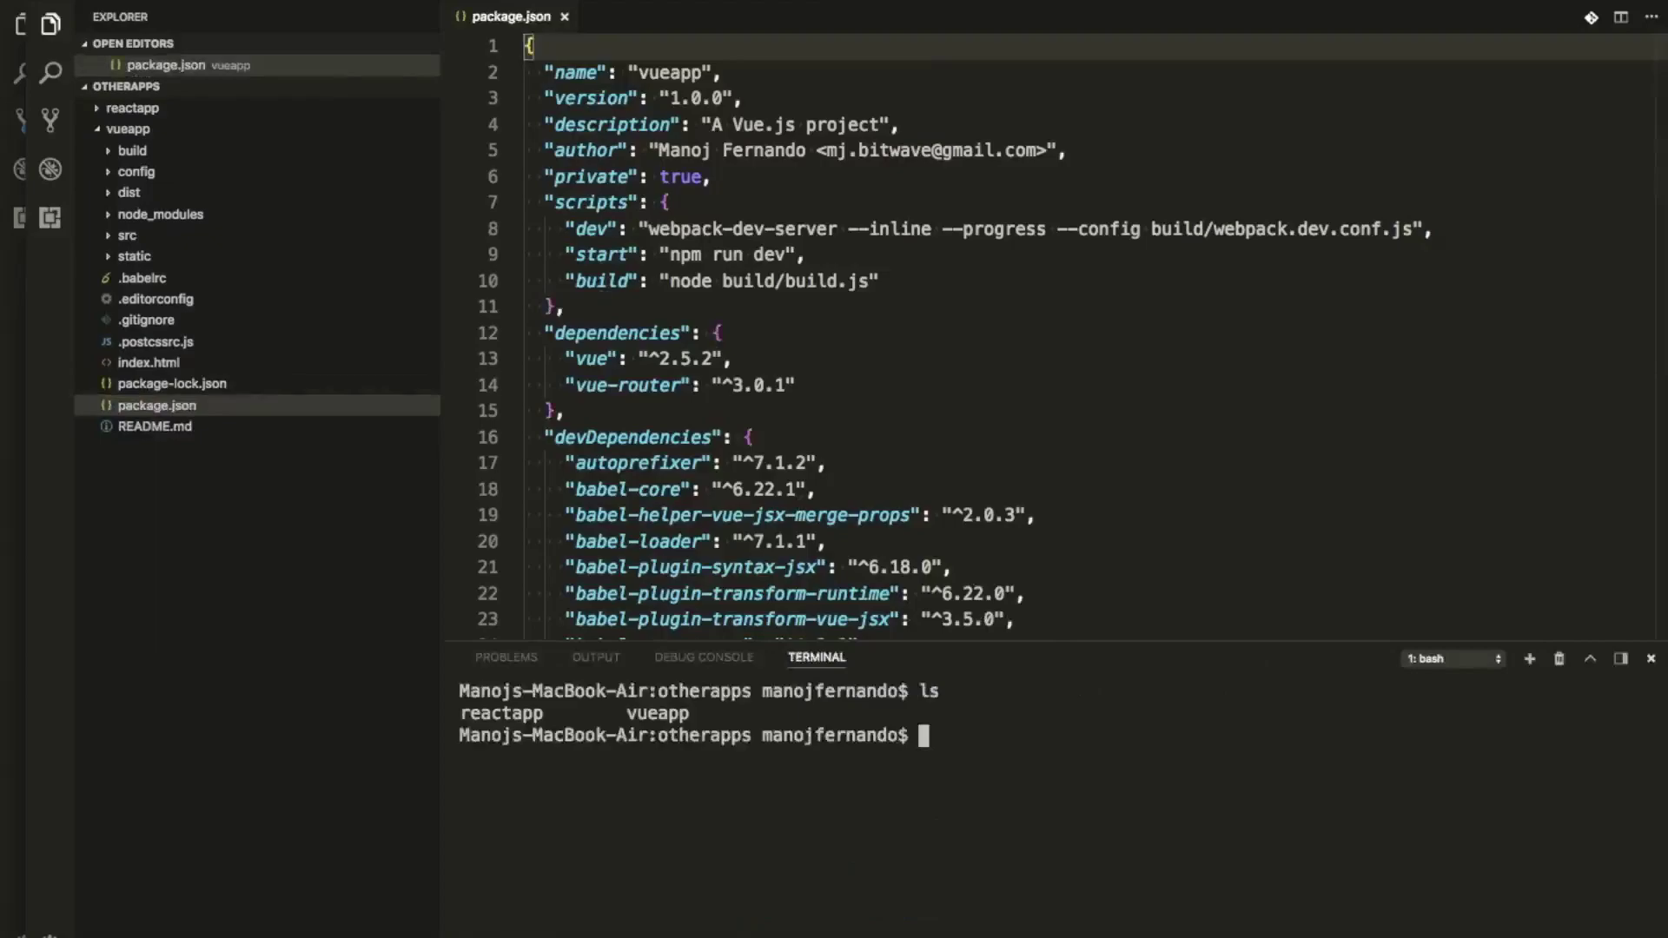
type("cd vue")
key("Tab")
key("Return")
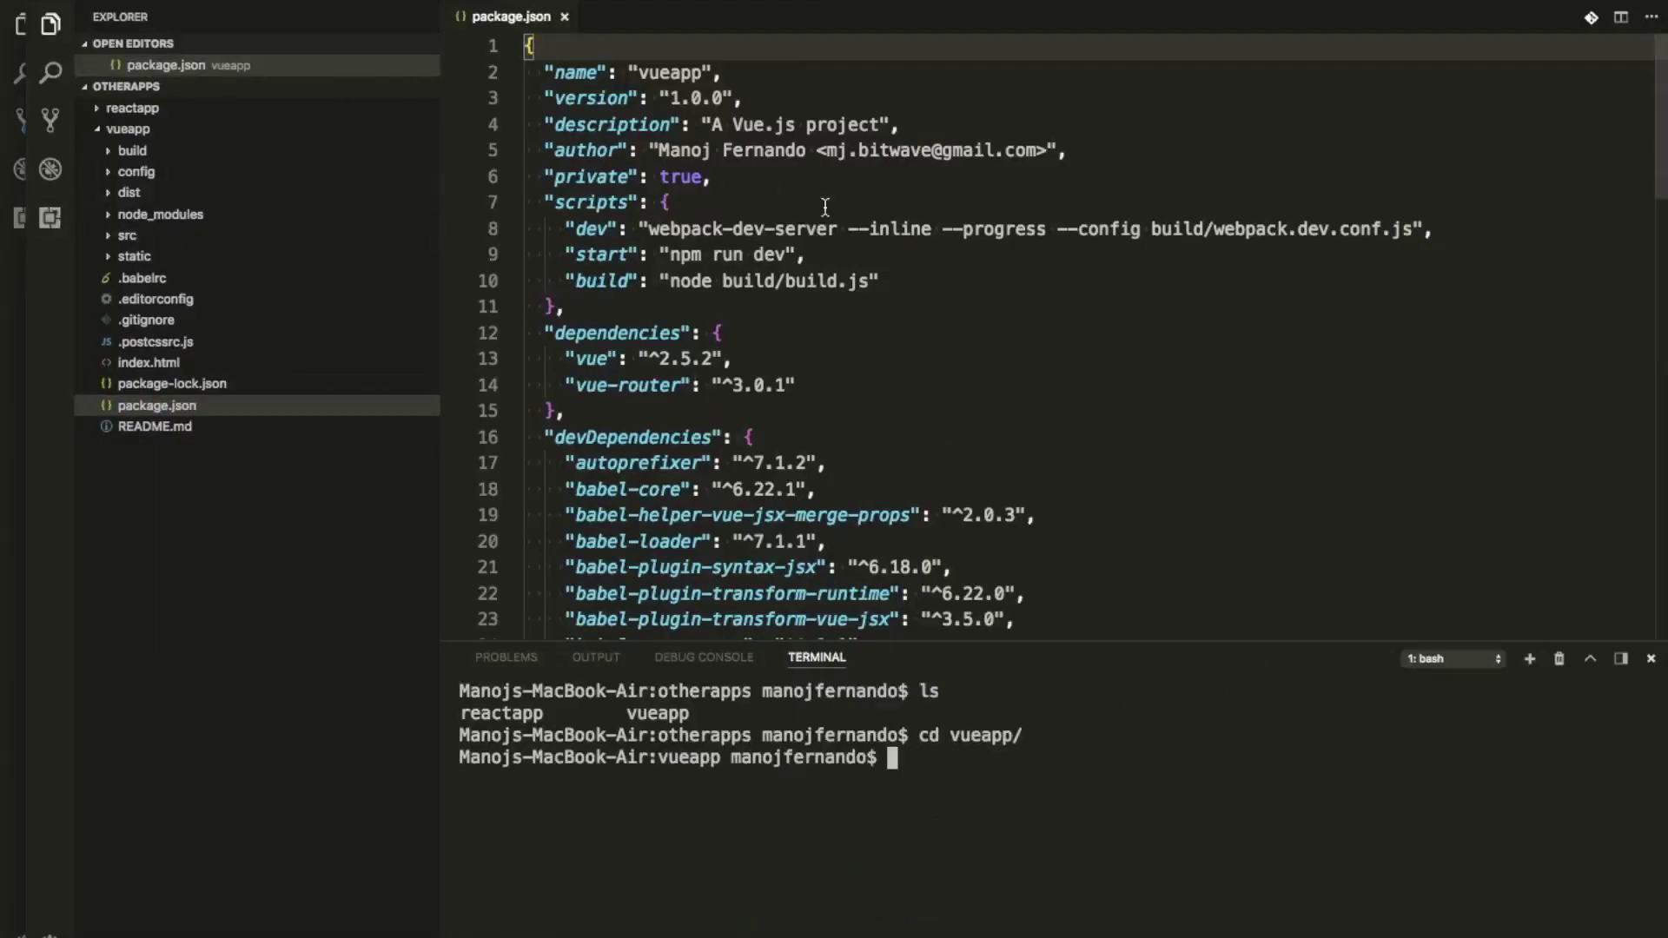
- Copy the deploy-s3 and cache-bust scripts from reactapp's package.json, then collapse that folder and close the file
left_click(130, 108)
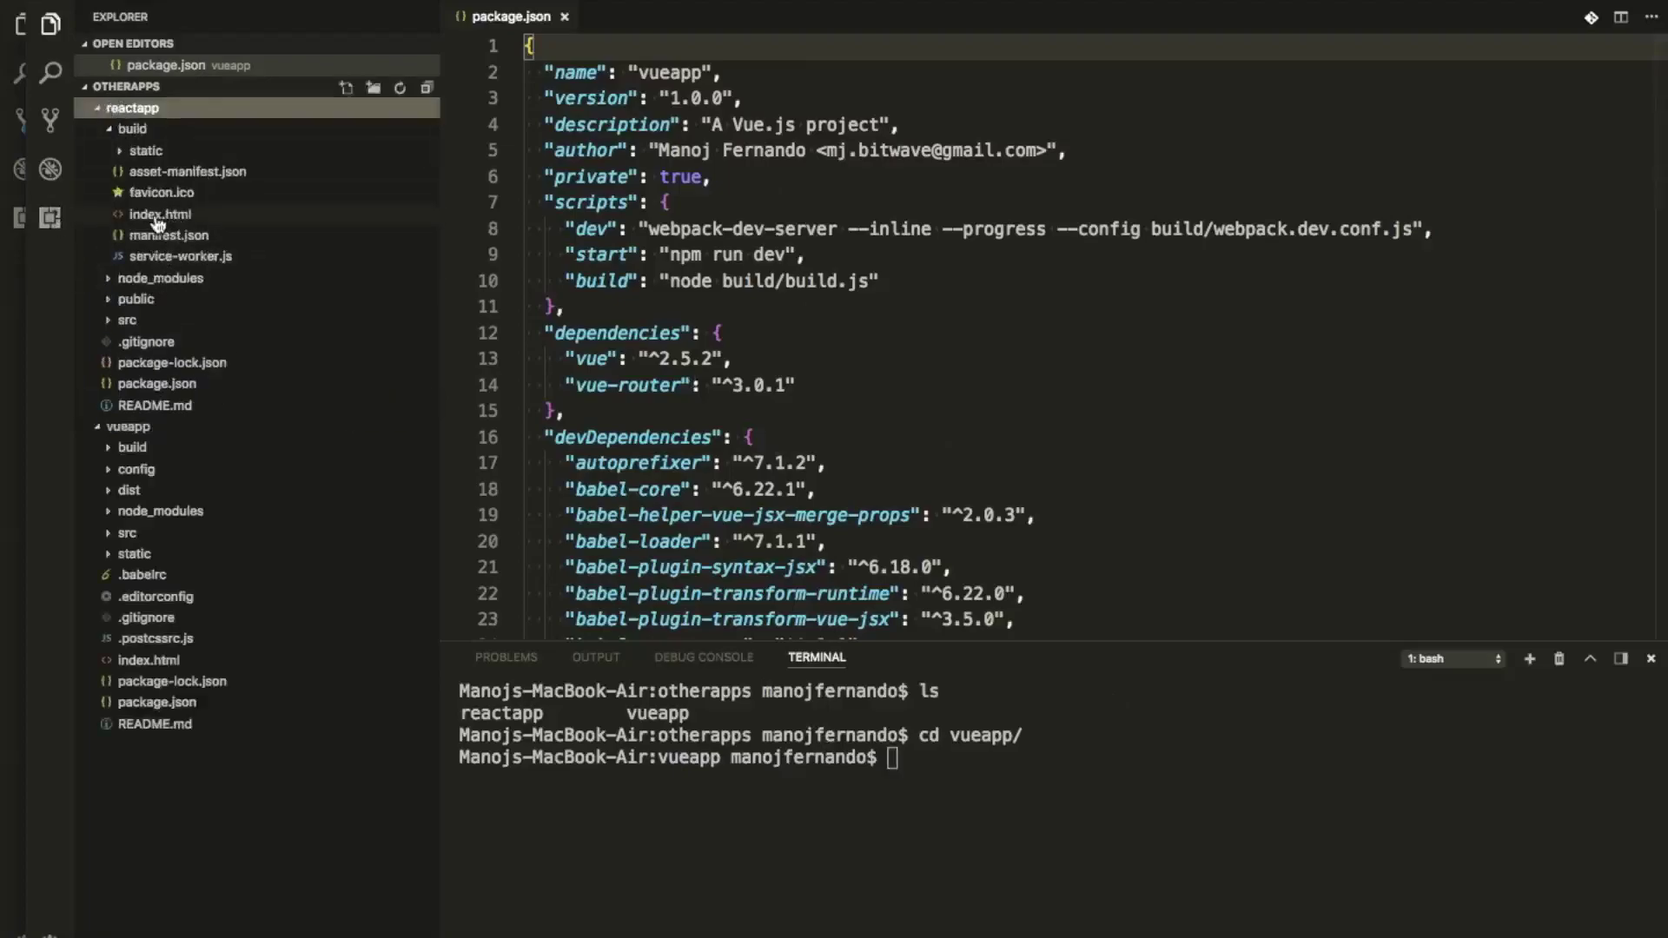
left_click(111, 130)
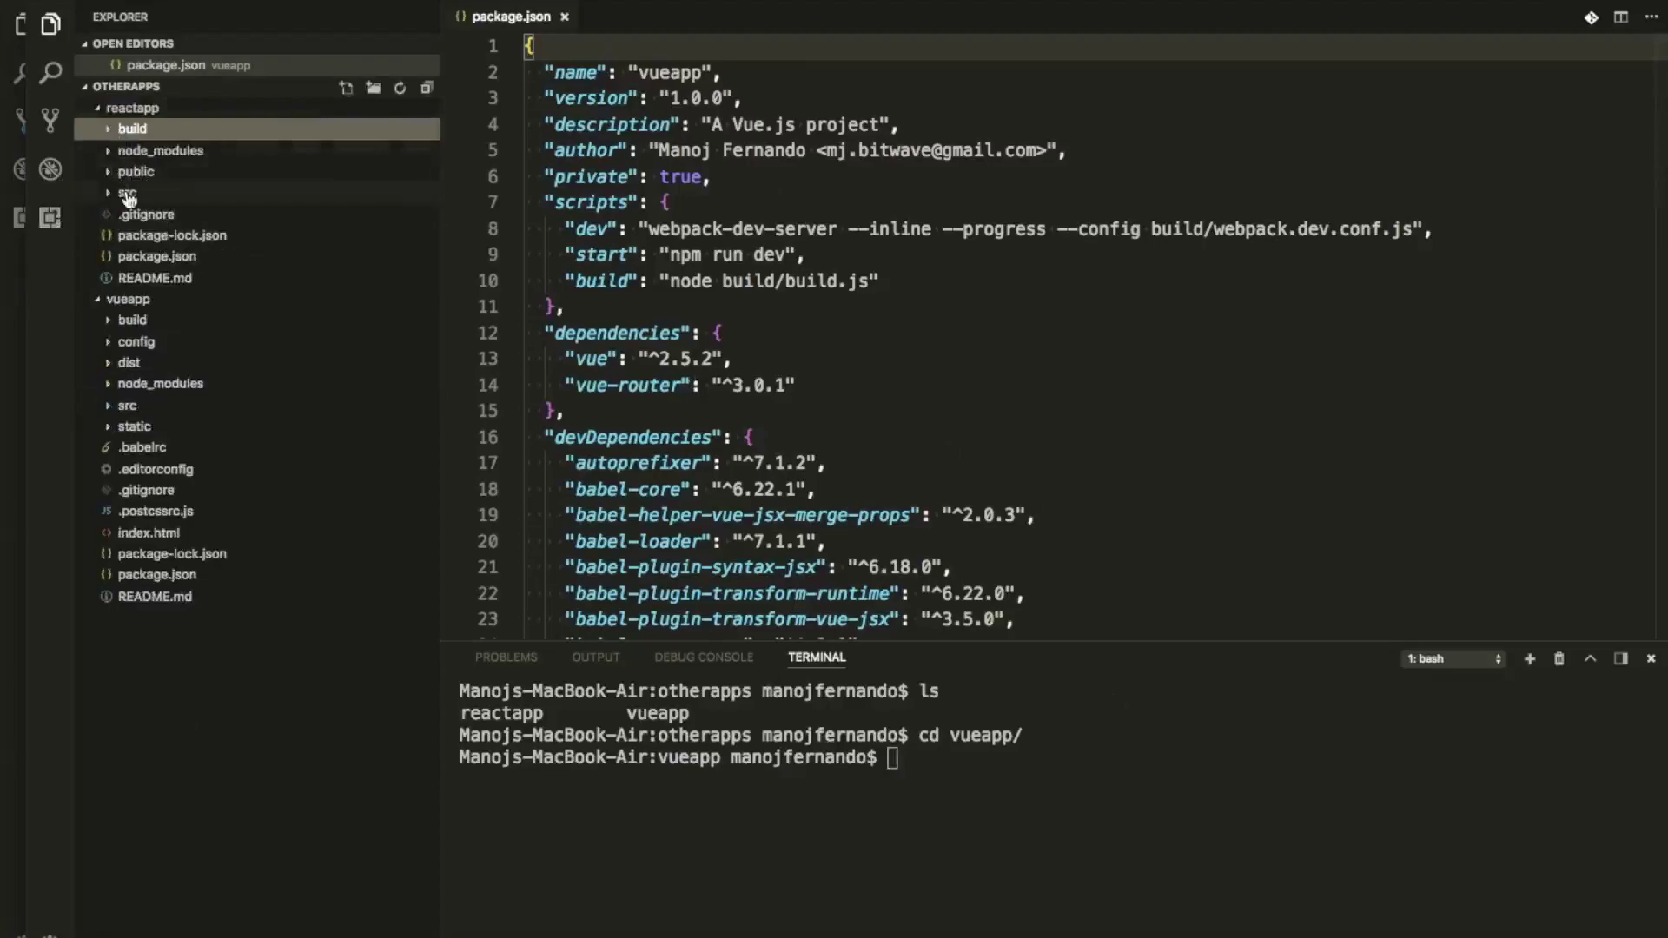
left_click(139, 256)
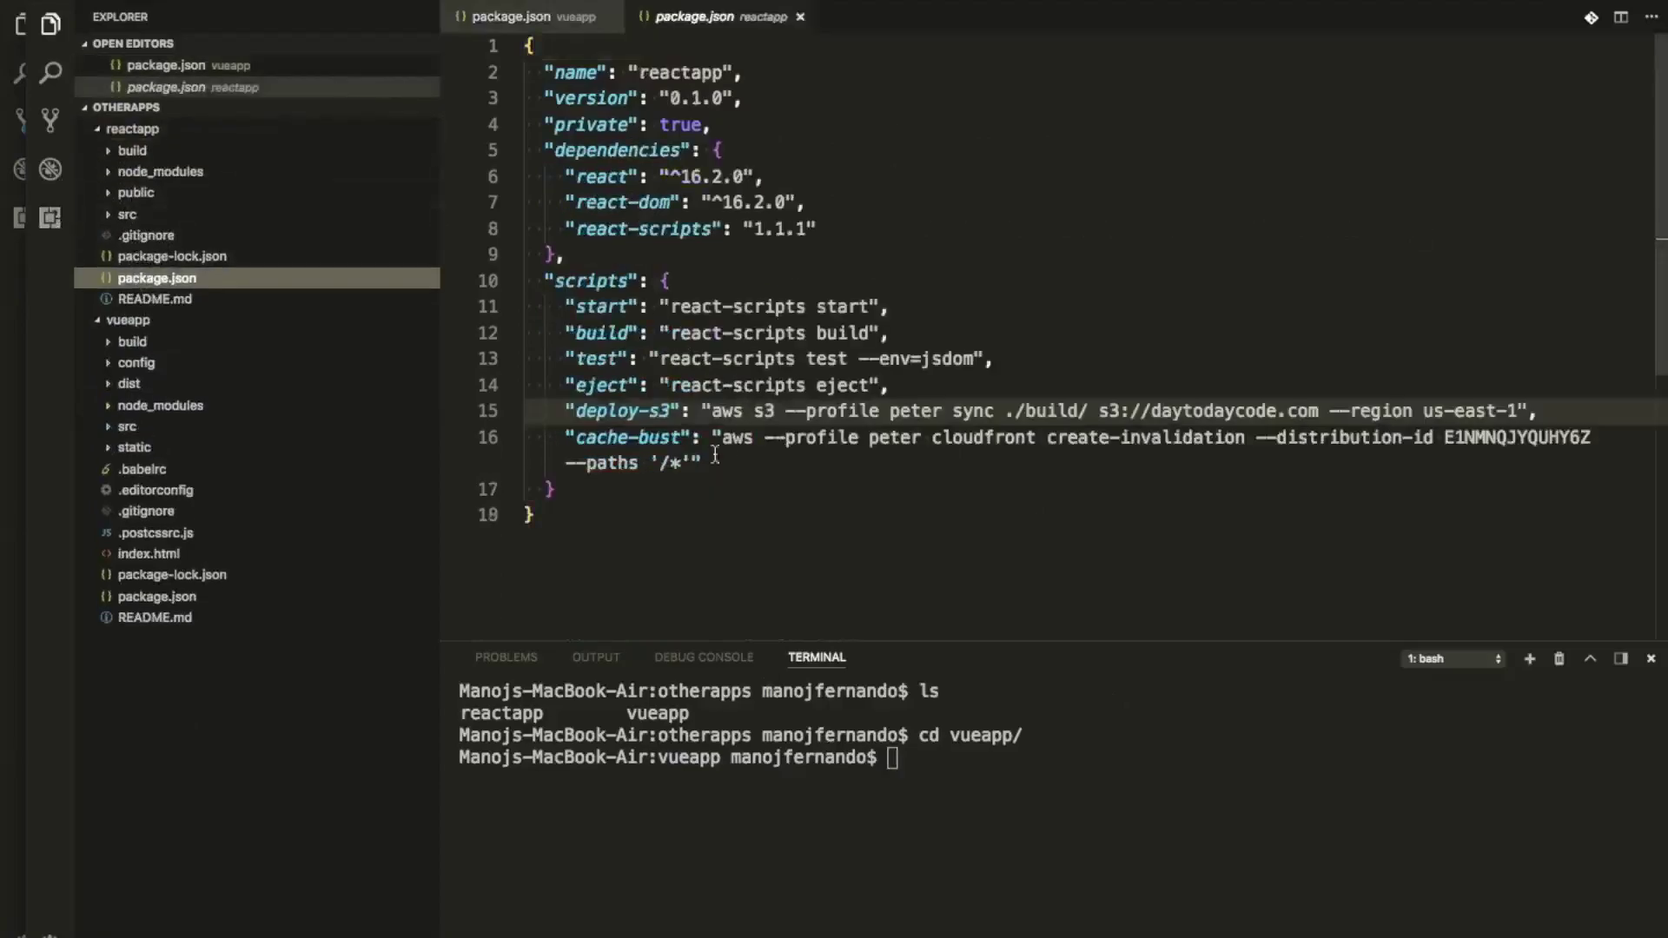
left_click_drag(702, 463, 562, 407)
key("super+c")
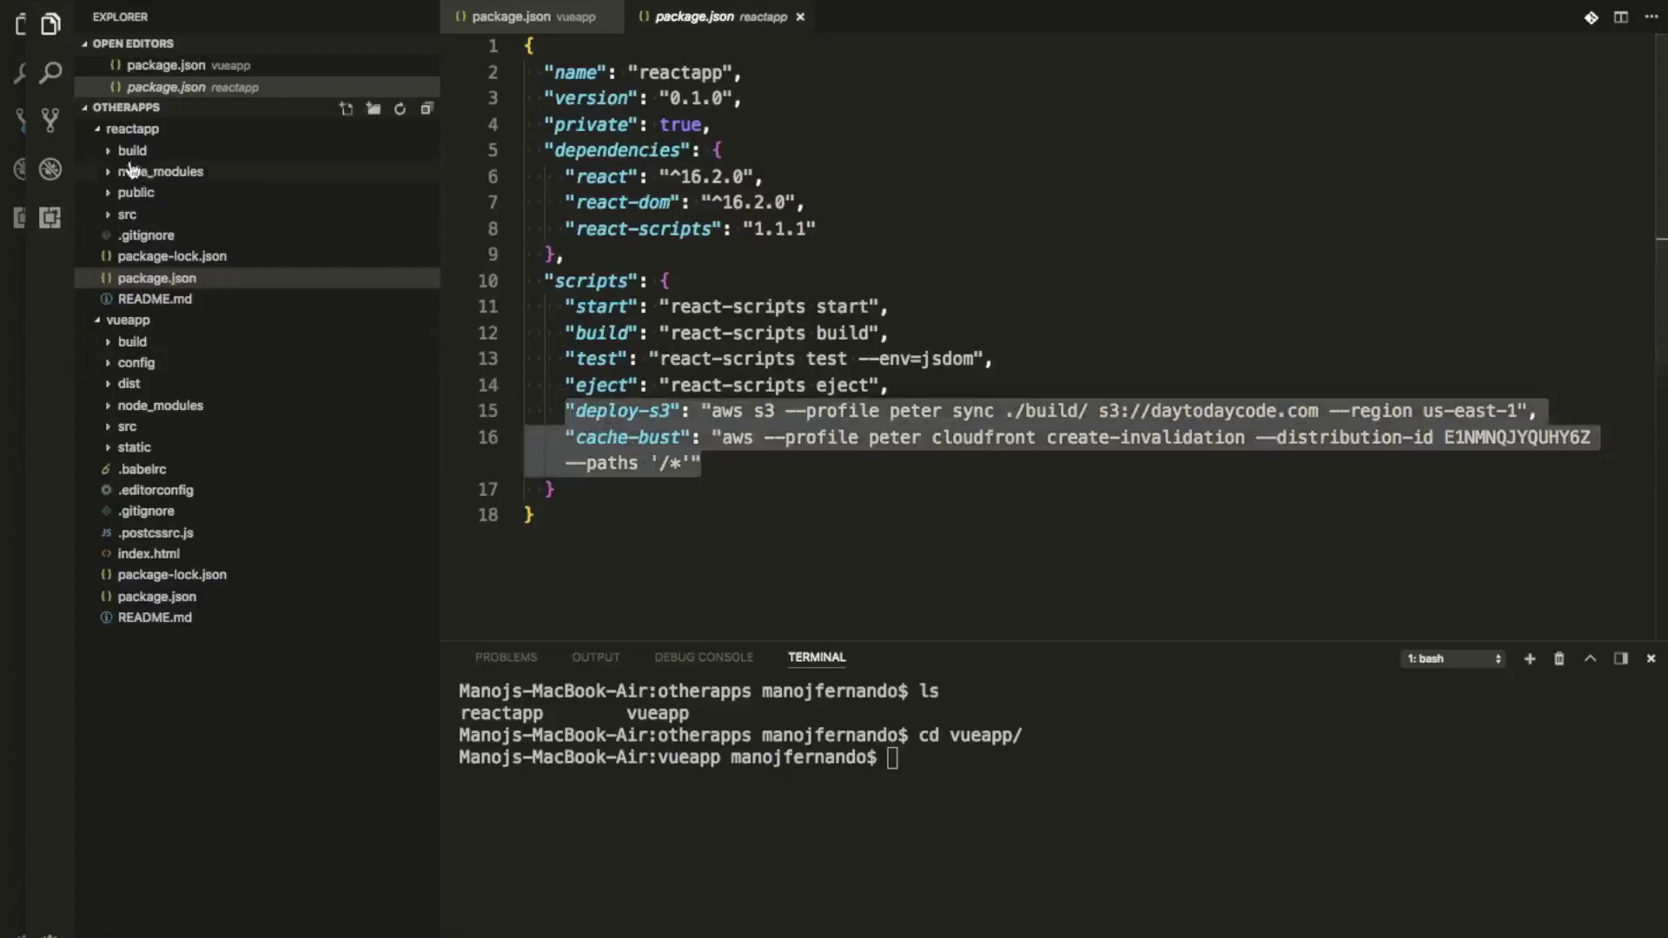
left_click(101, 135)
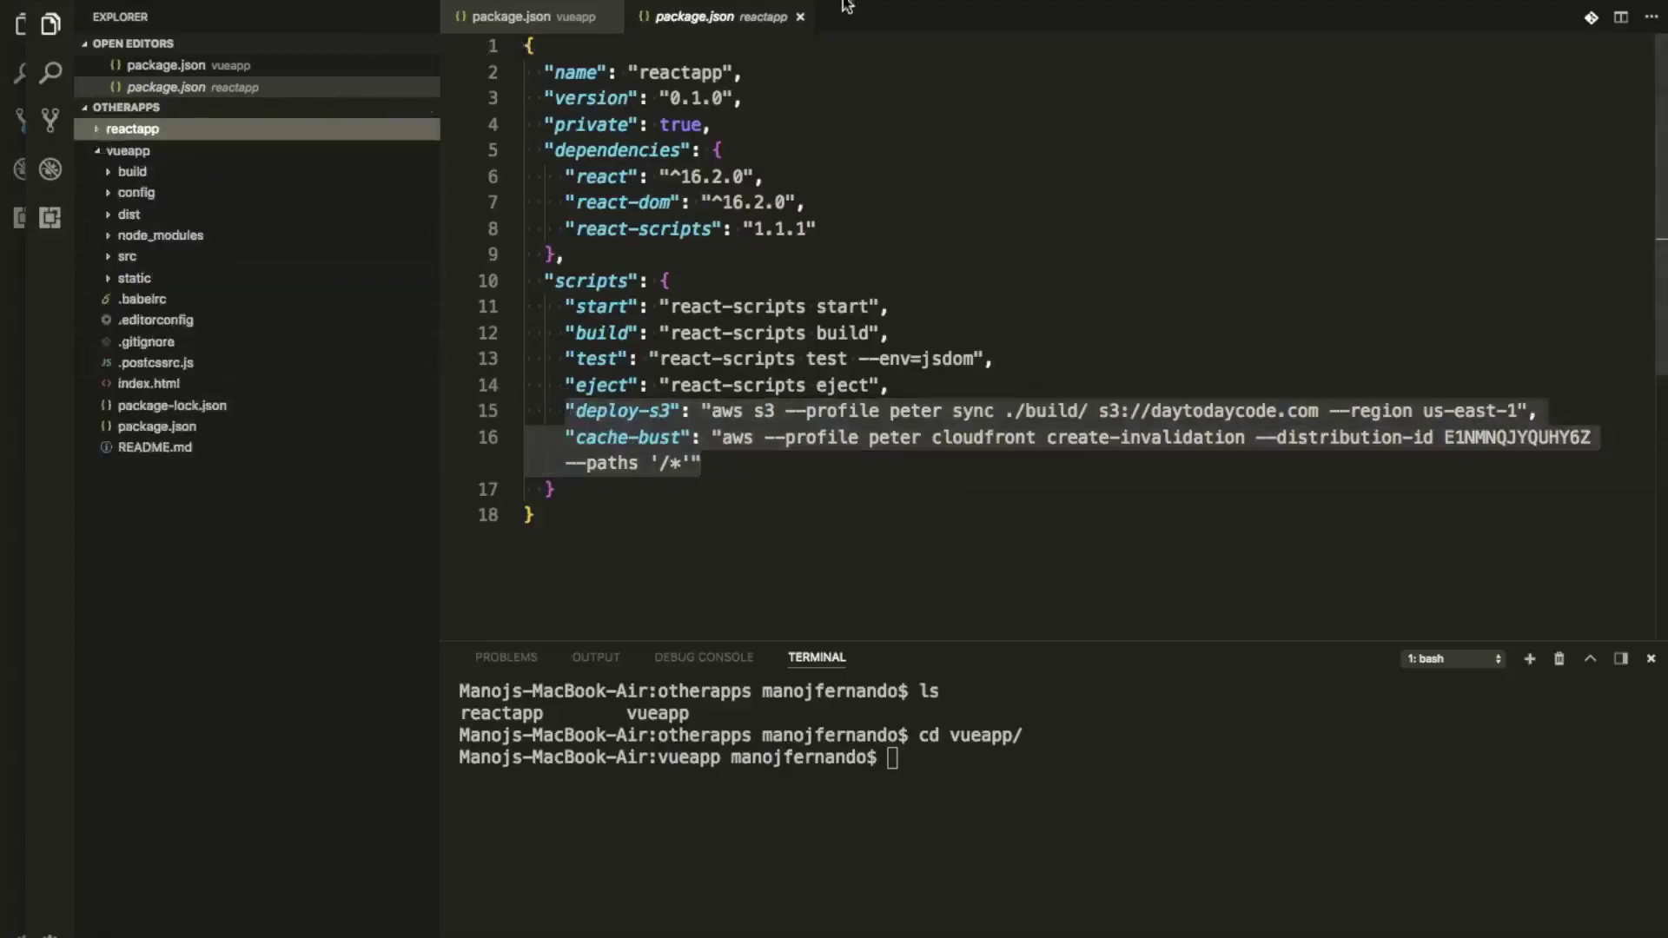
left_click(800, 17)
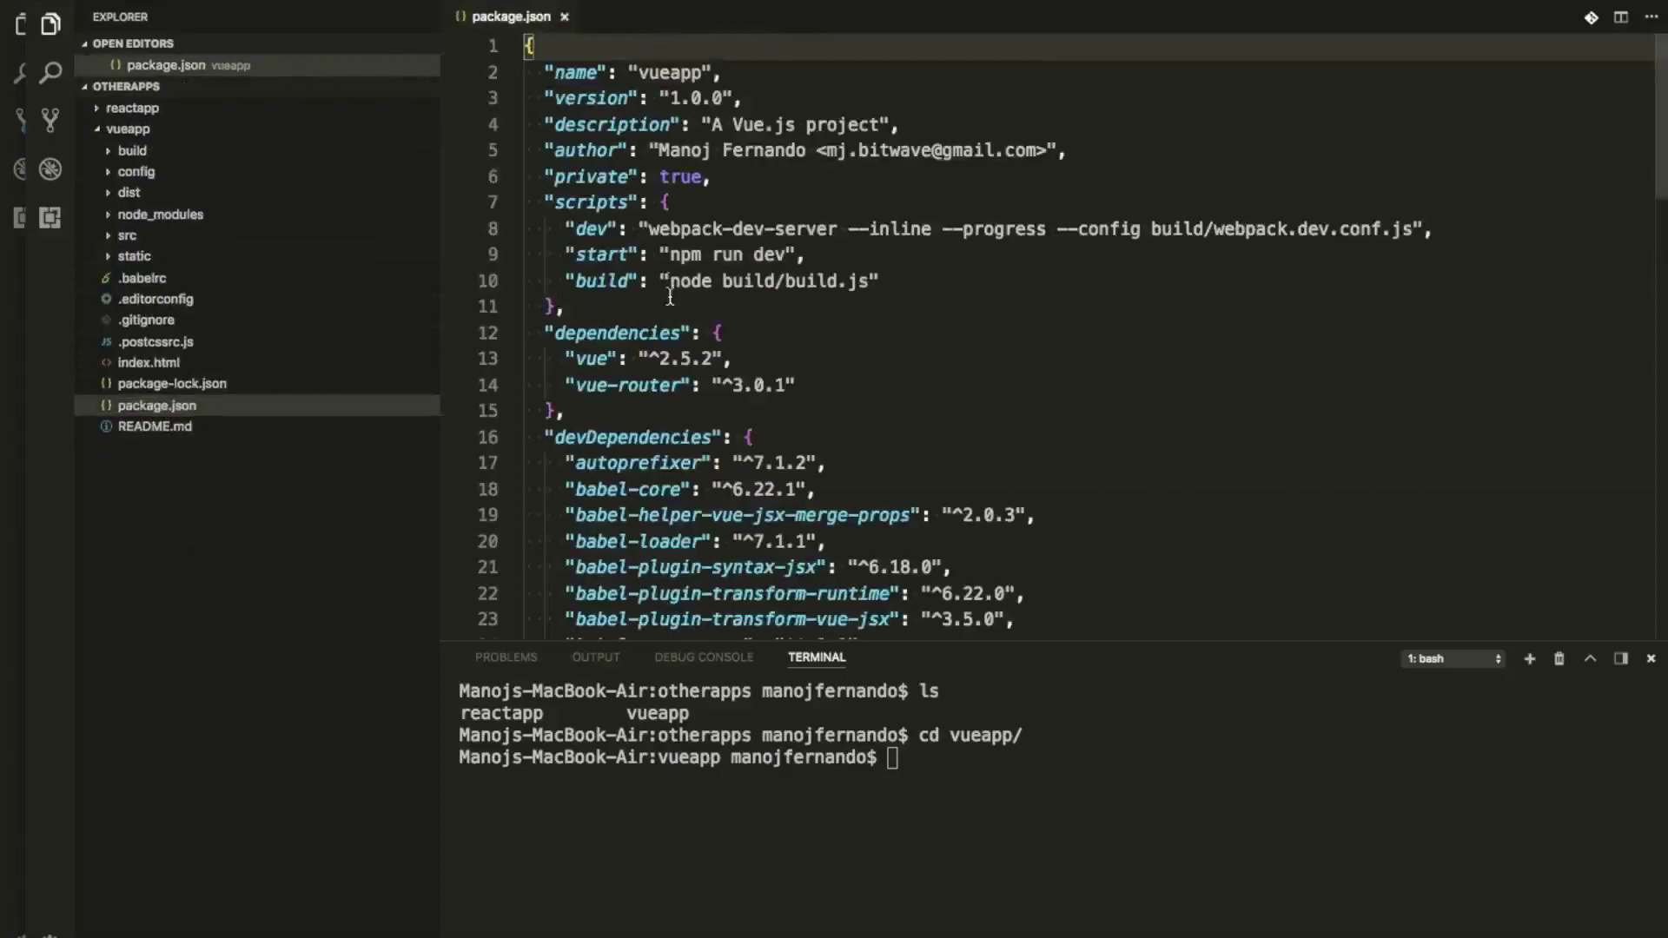
- Paste the deploy-s3 and cache-bust scripts after the build script in vueapp's package.json and save it
left_click(678, 201)
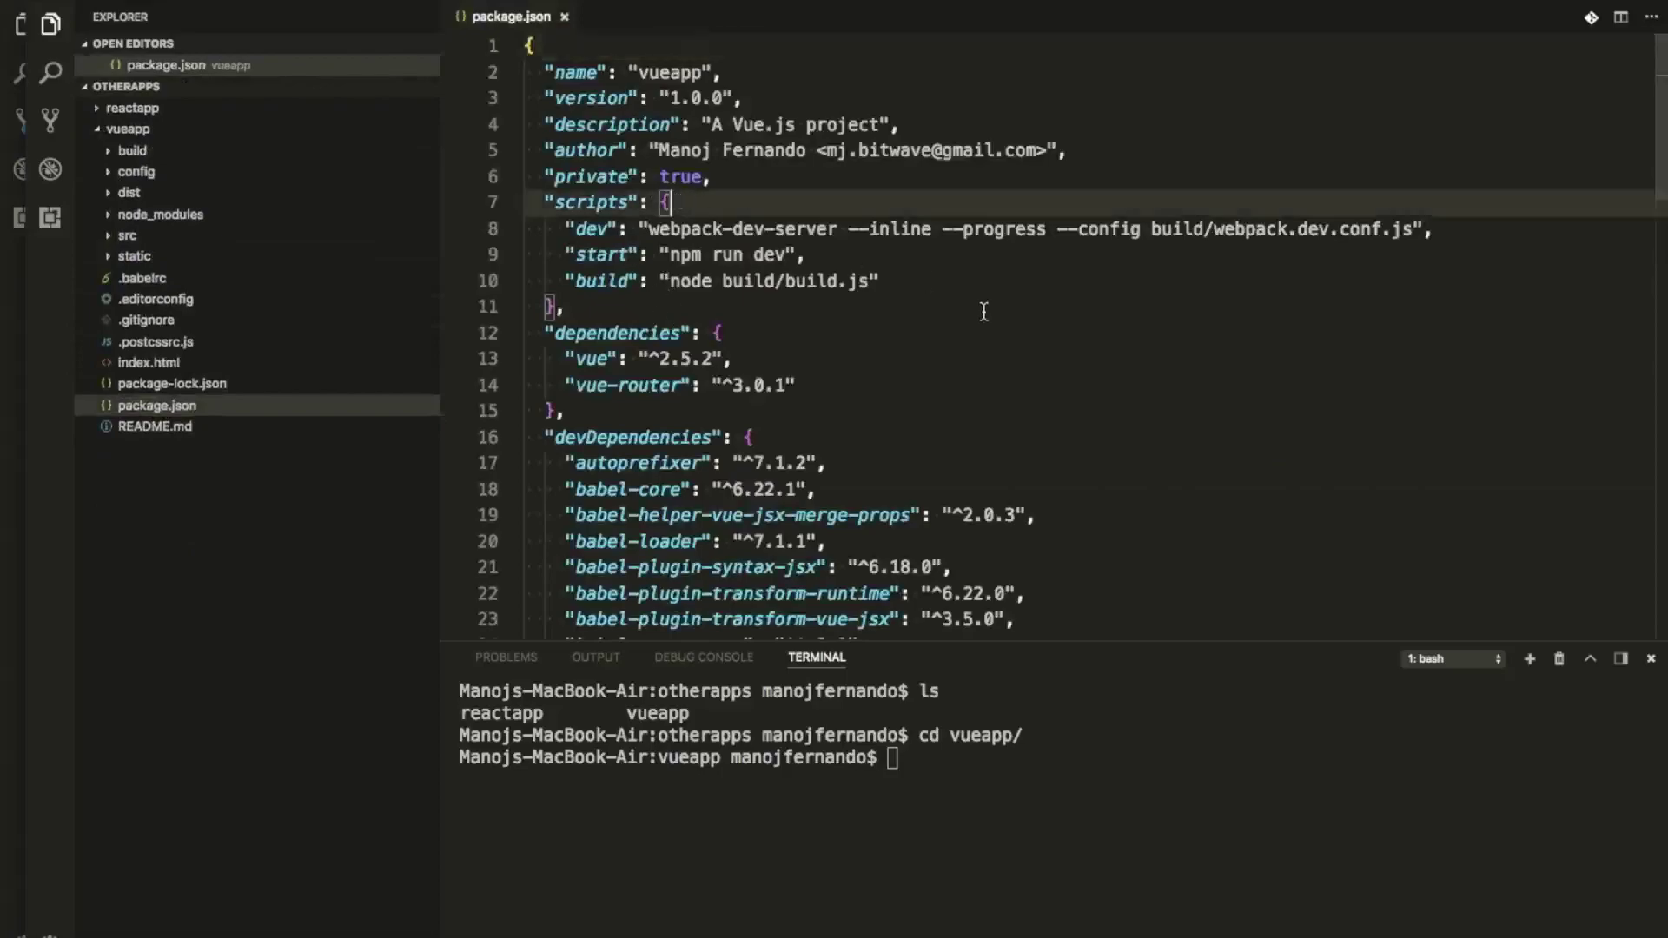
left_click(904, 273)
type(",")
key("Return")
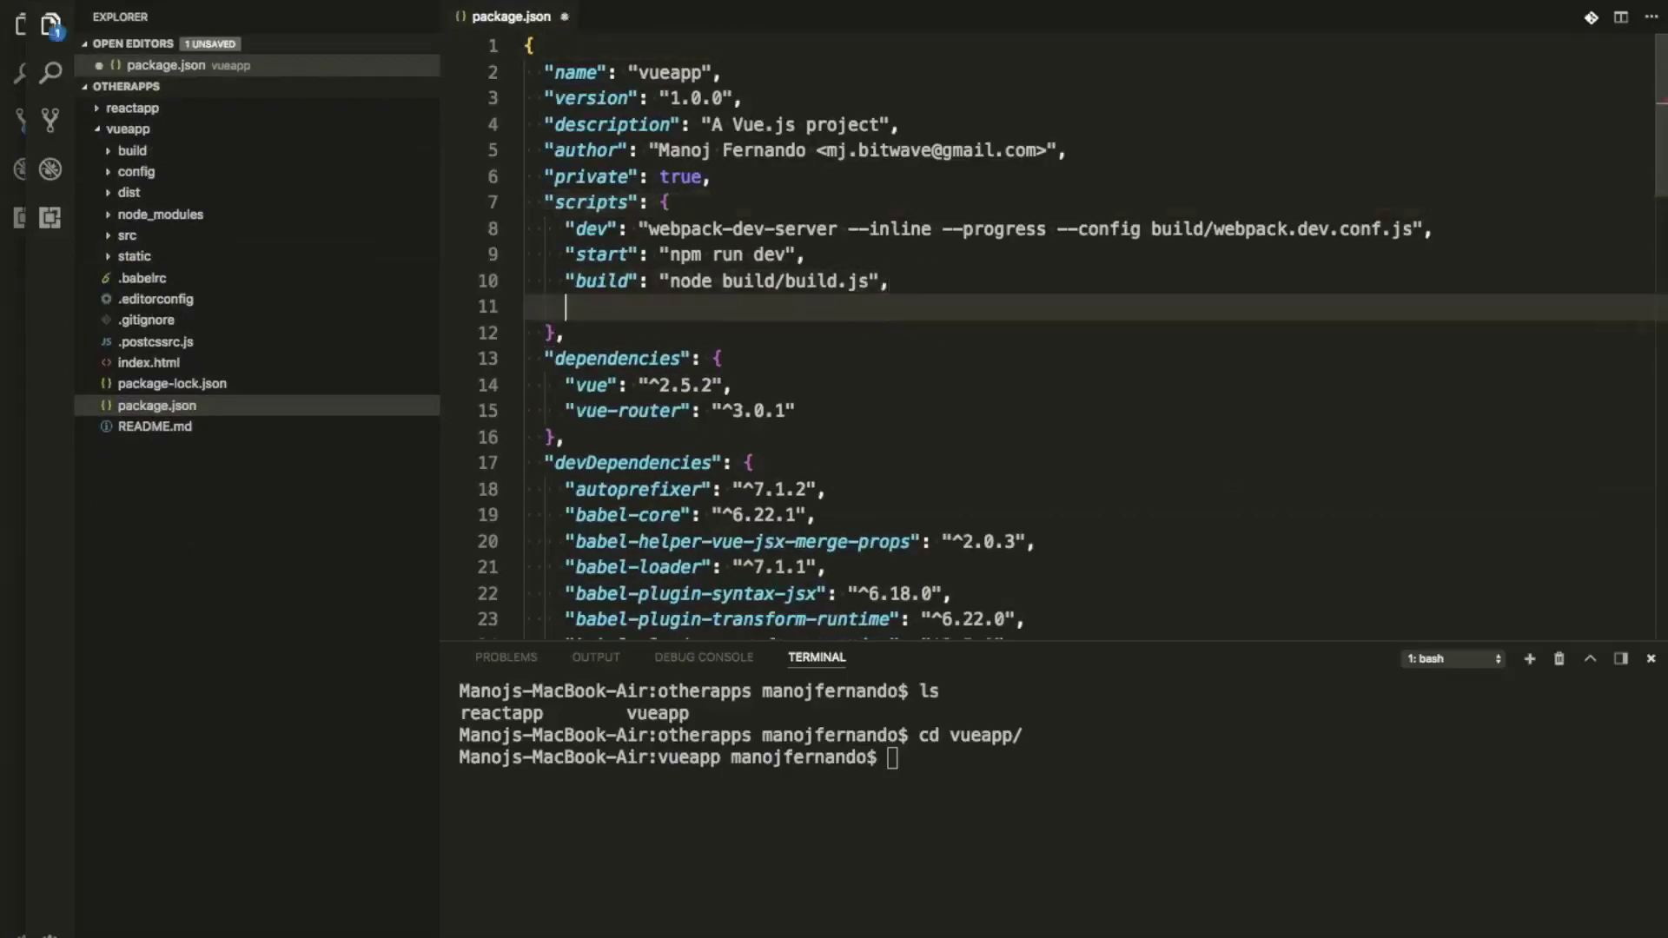
key("super+v")
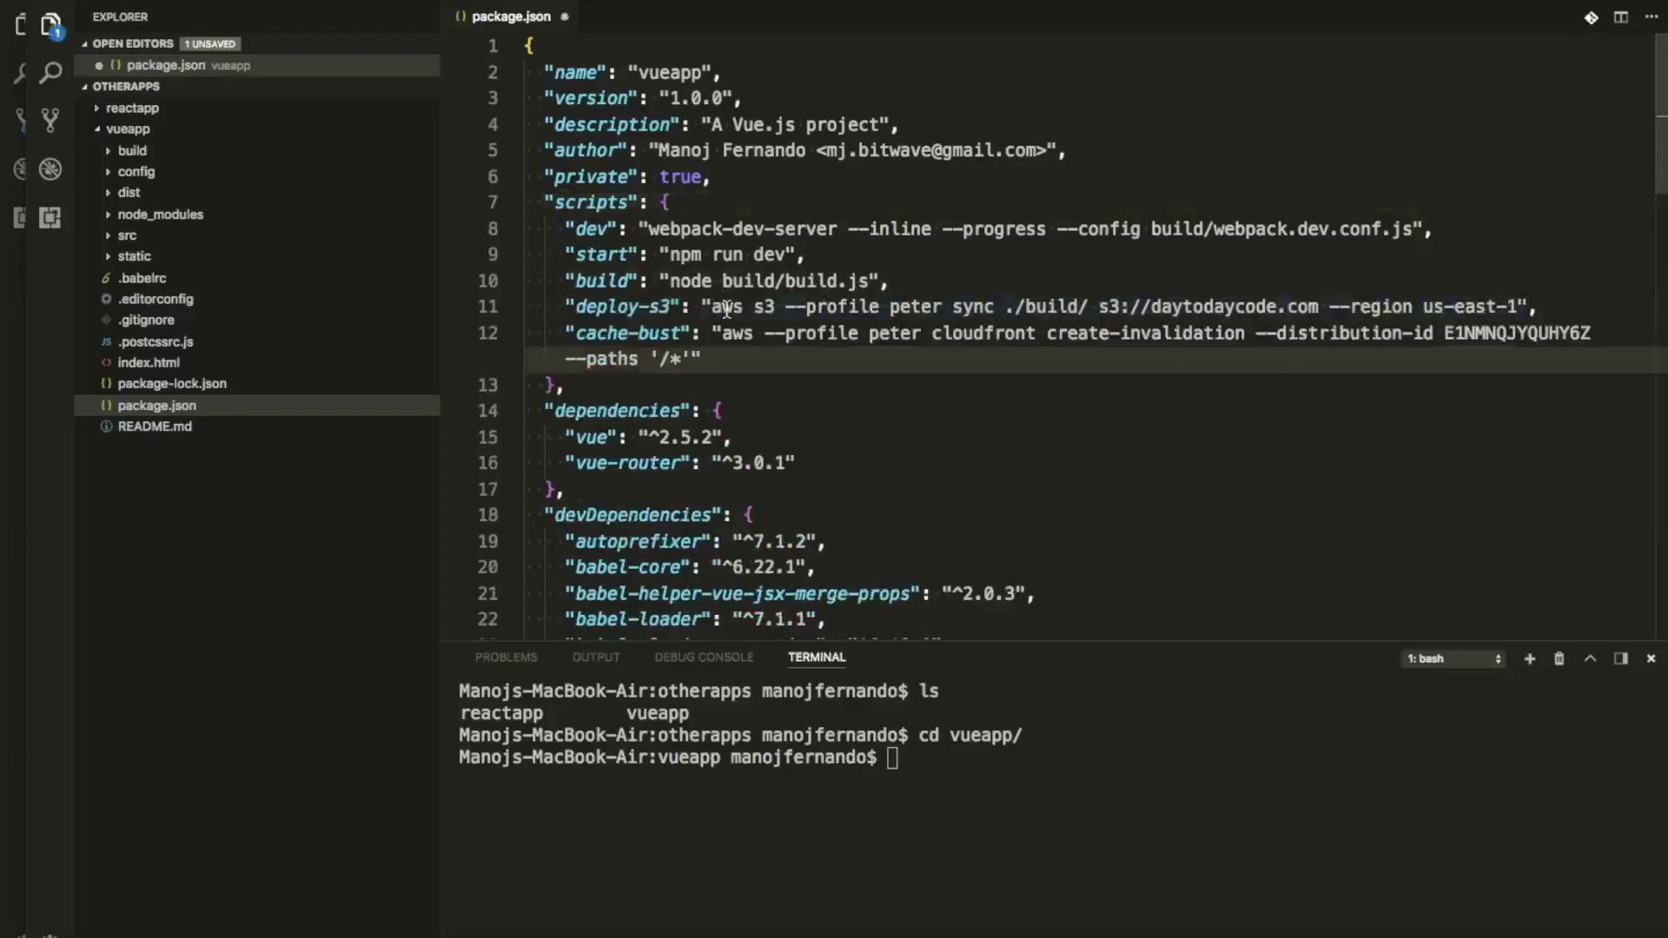
key("super+s")
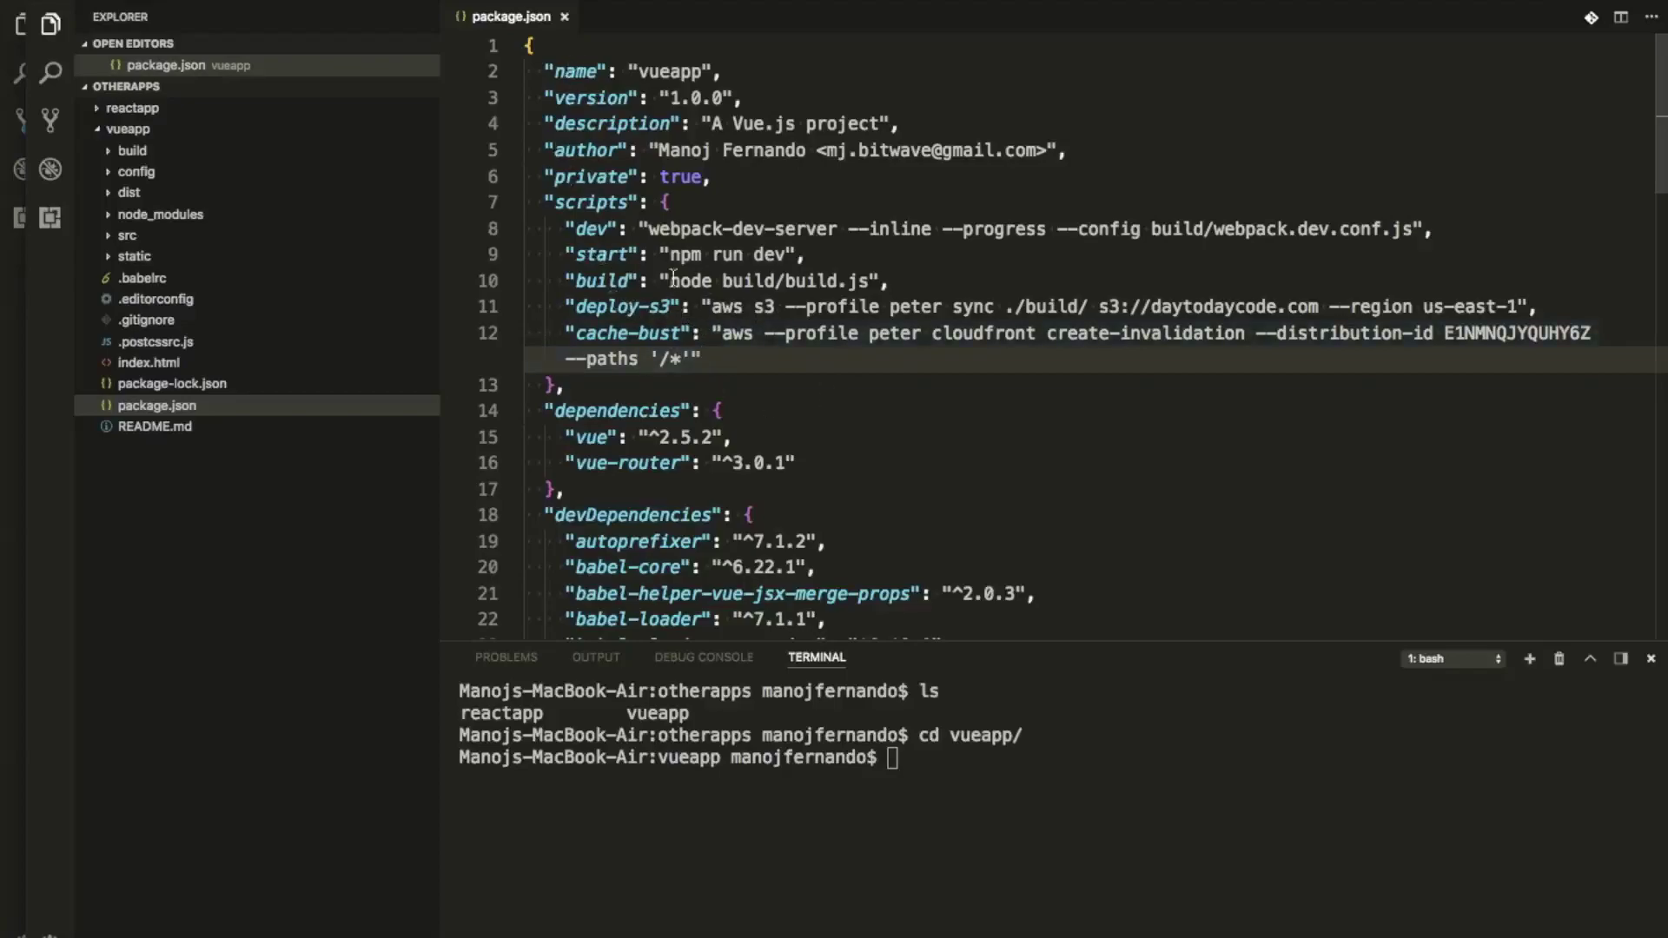
- Build the Vue app for production with npm run build in the terminal
double_click(619, 280)
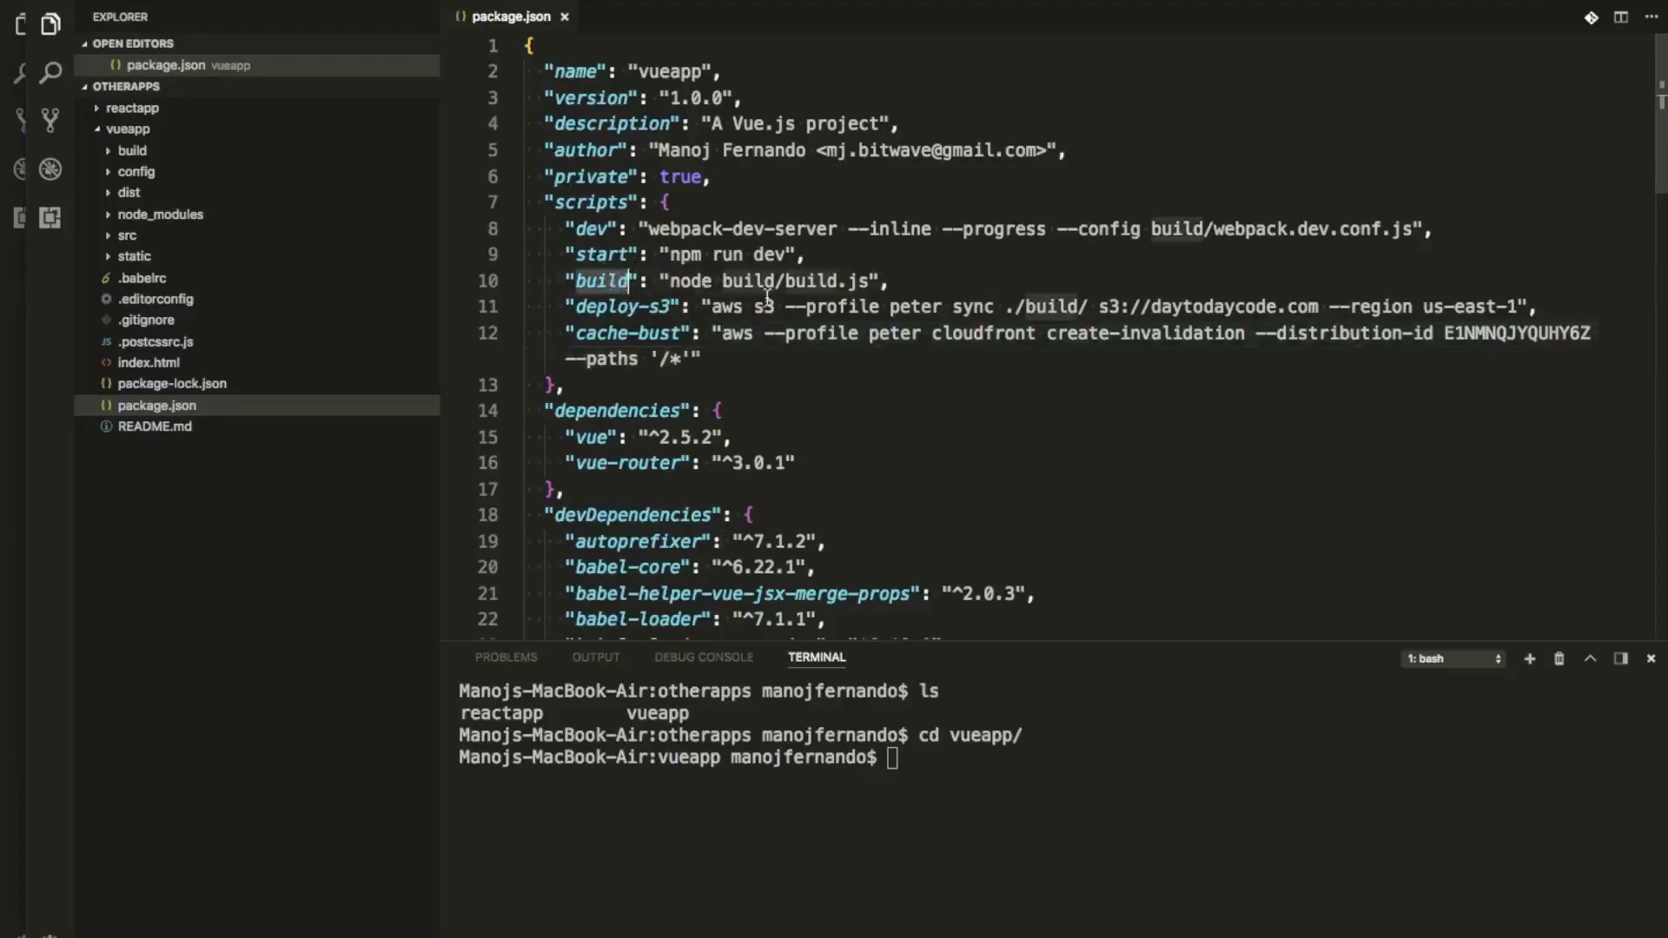
left_click(824, 758)
type("npm run build")
key("Return")
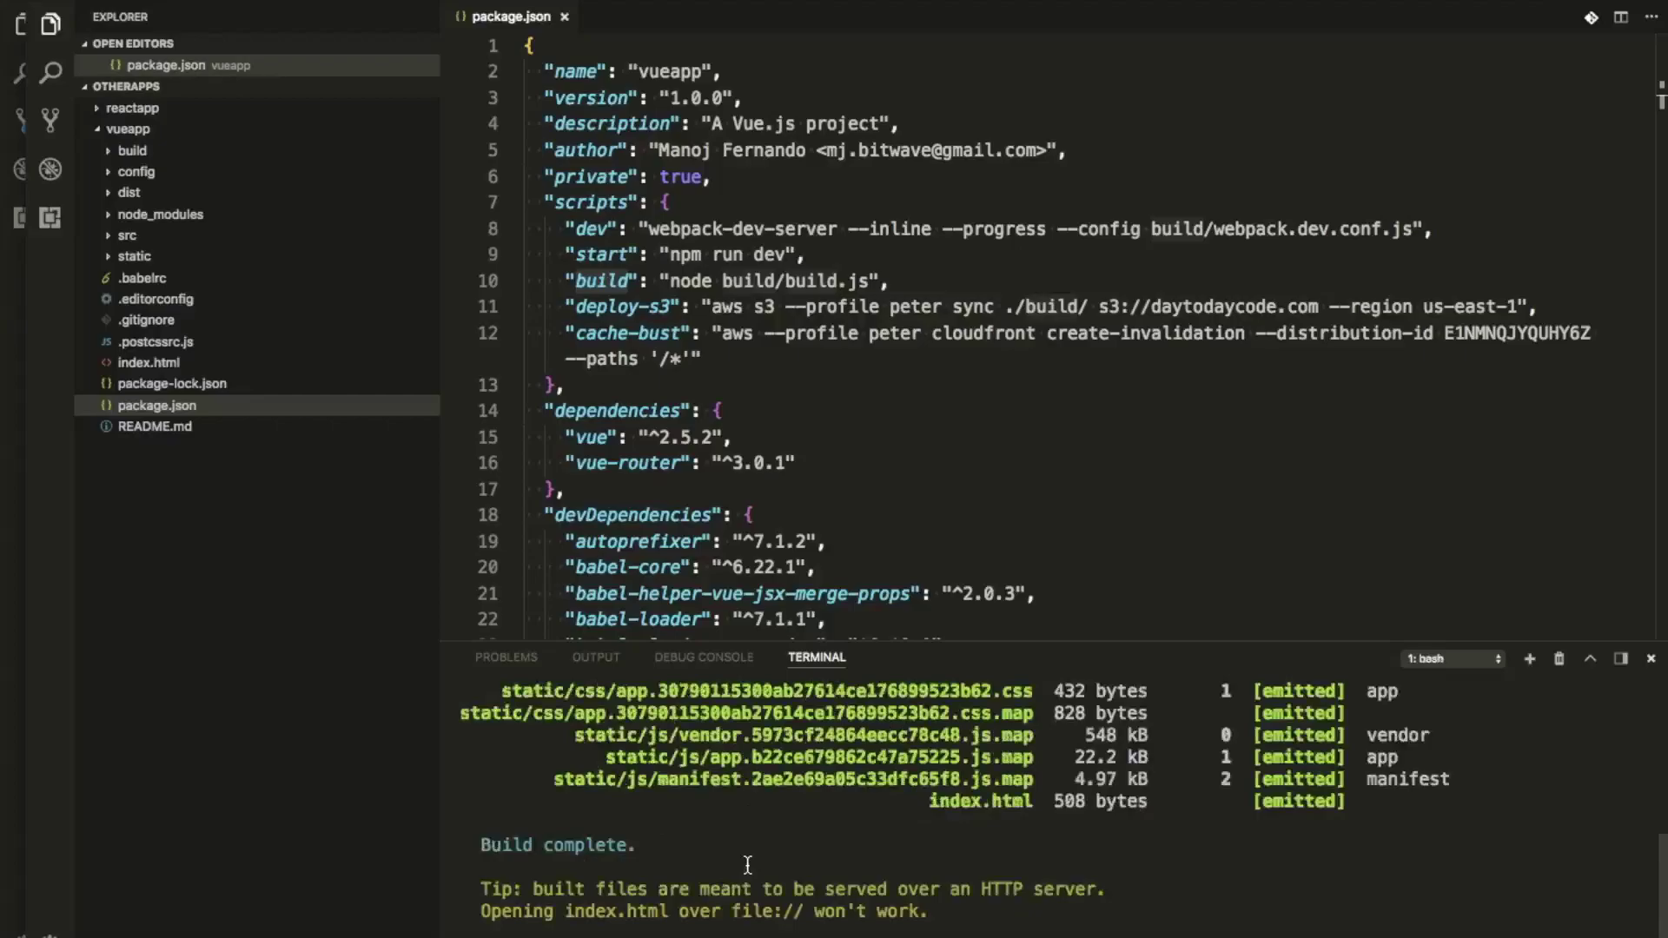
- Check the Vue build output in the dist folder, set the deploy-s3 sync source to ./dist/ and save package.json
left_click(126, 195)
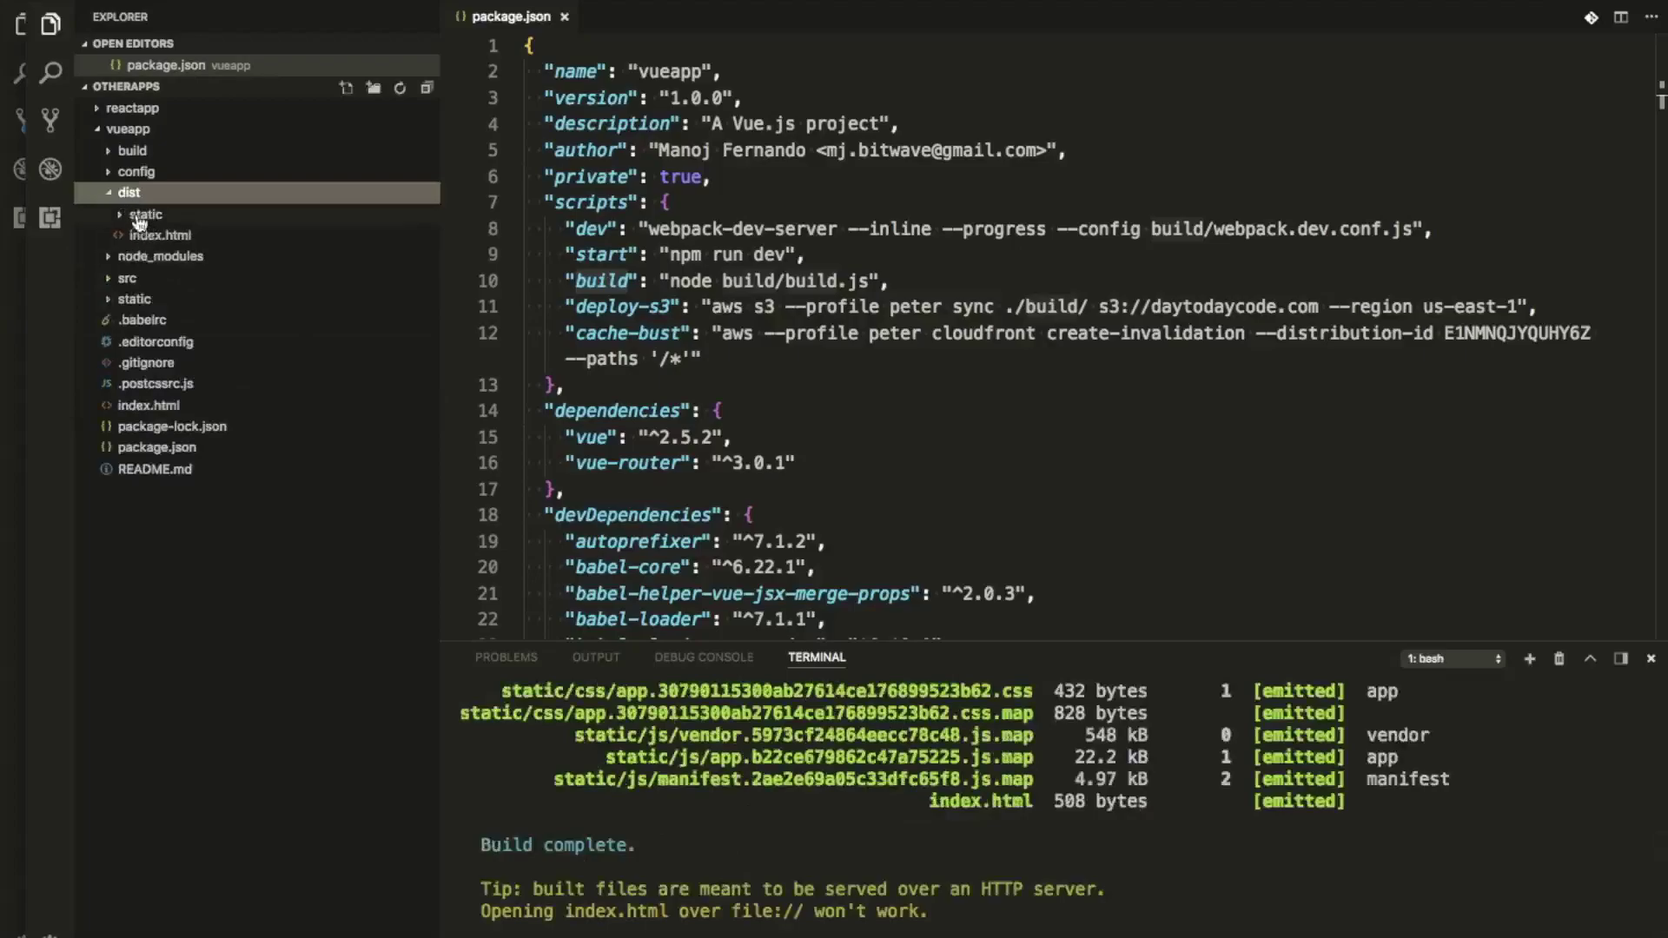
left_click(140, 217)
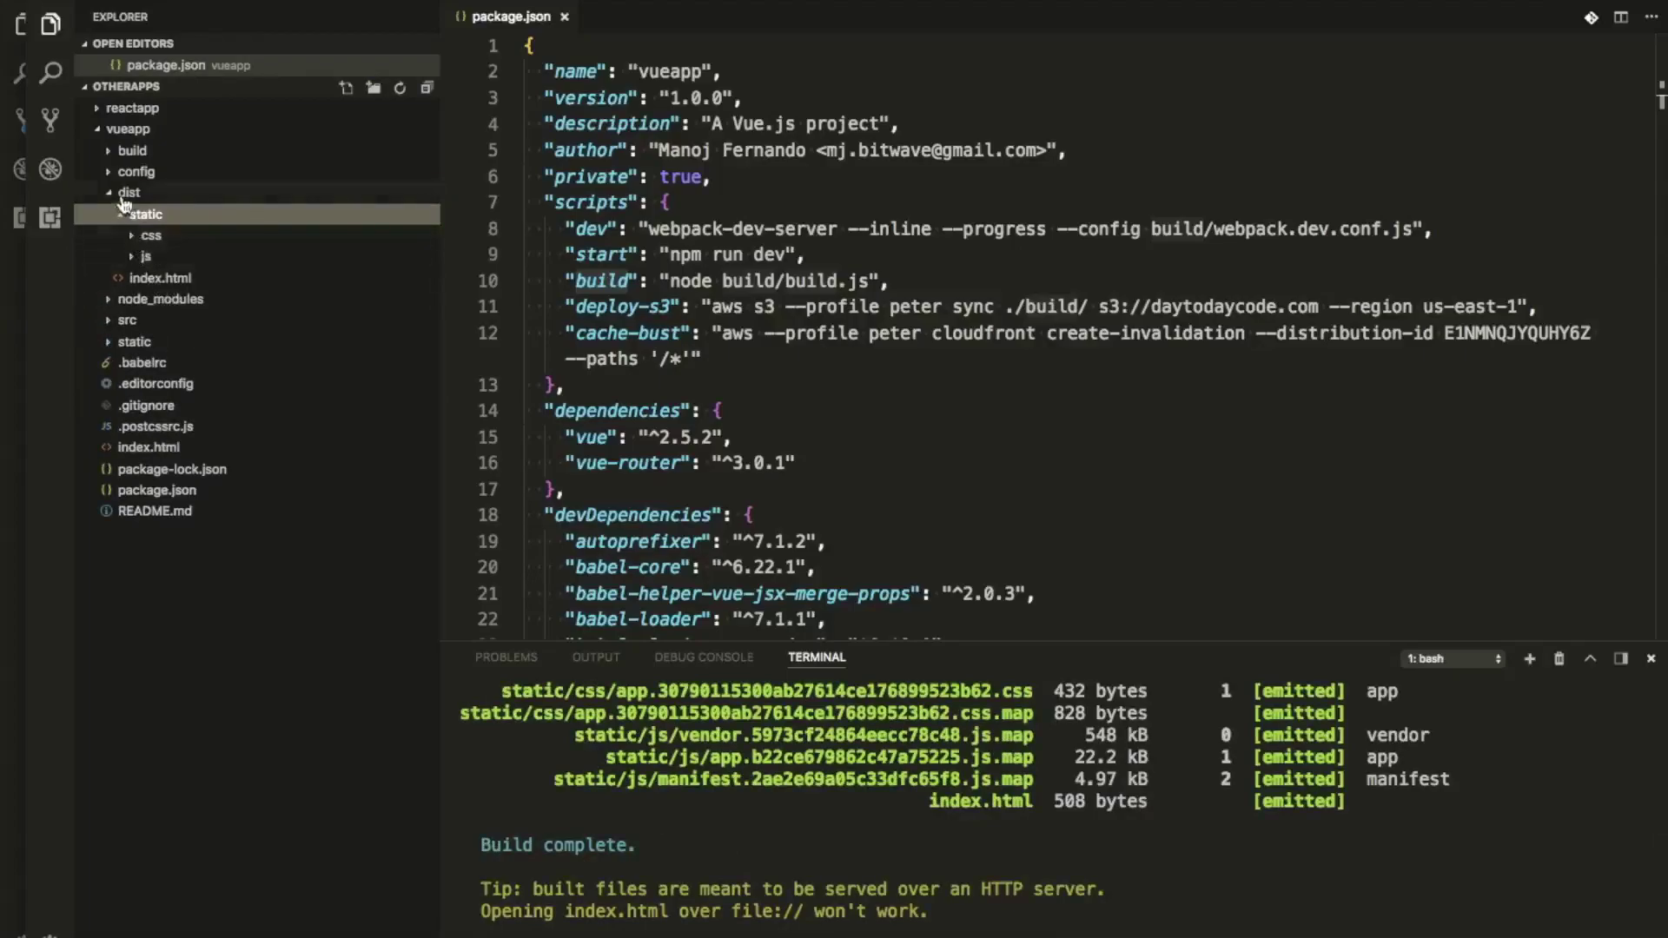
left_click(126, 213)
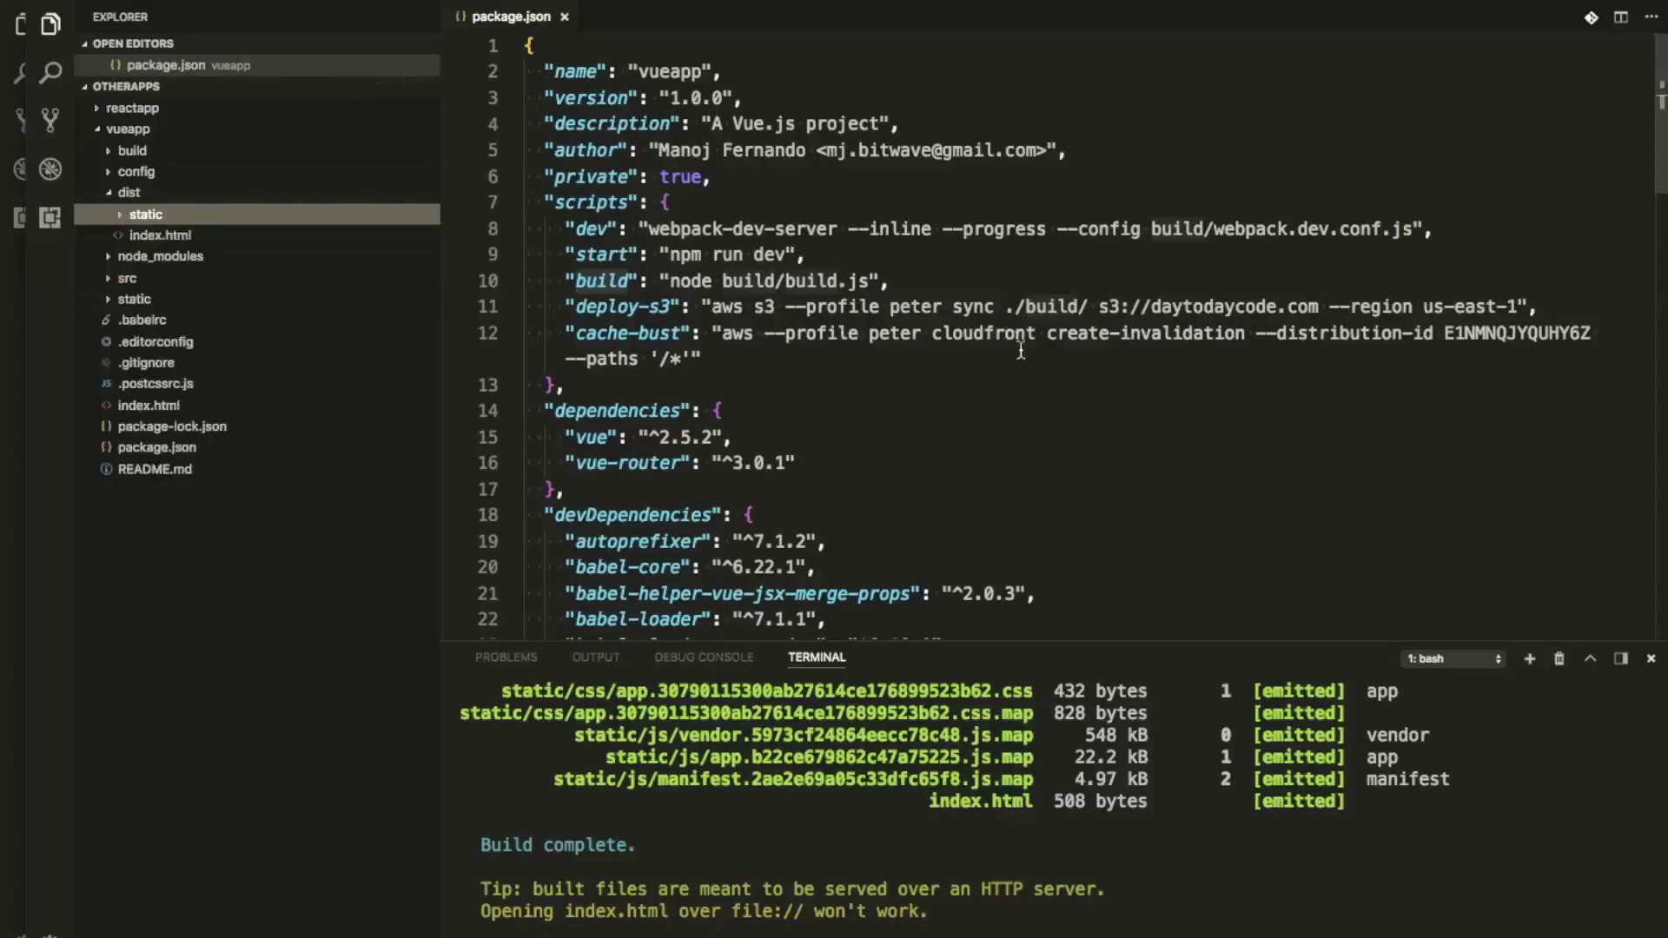
left_click(1020, 320)
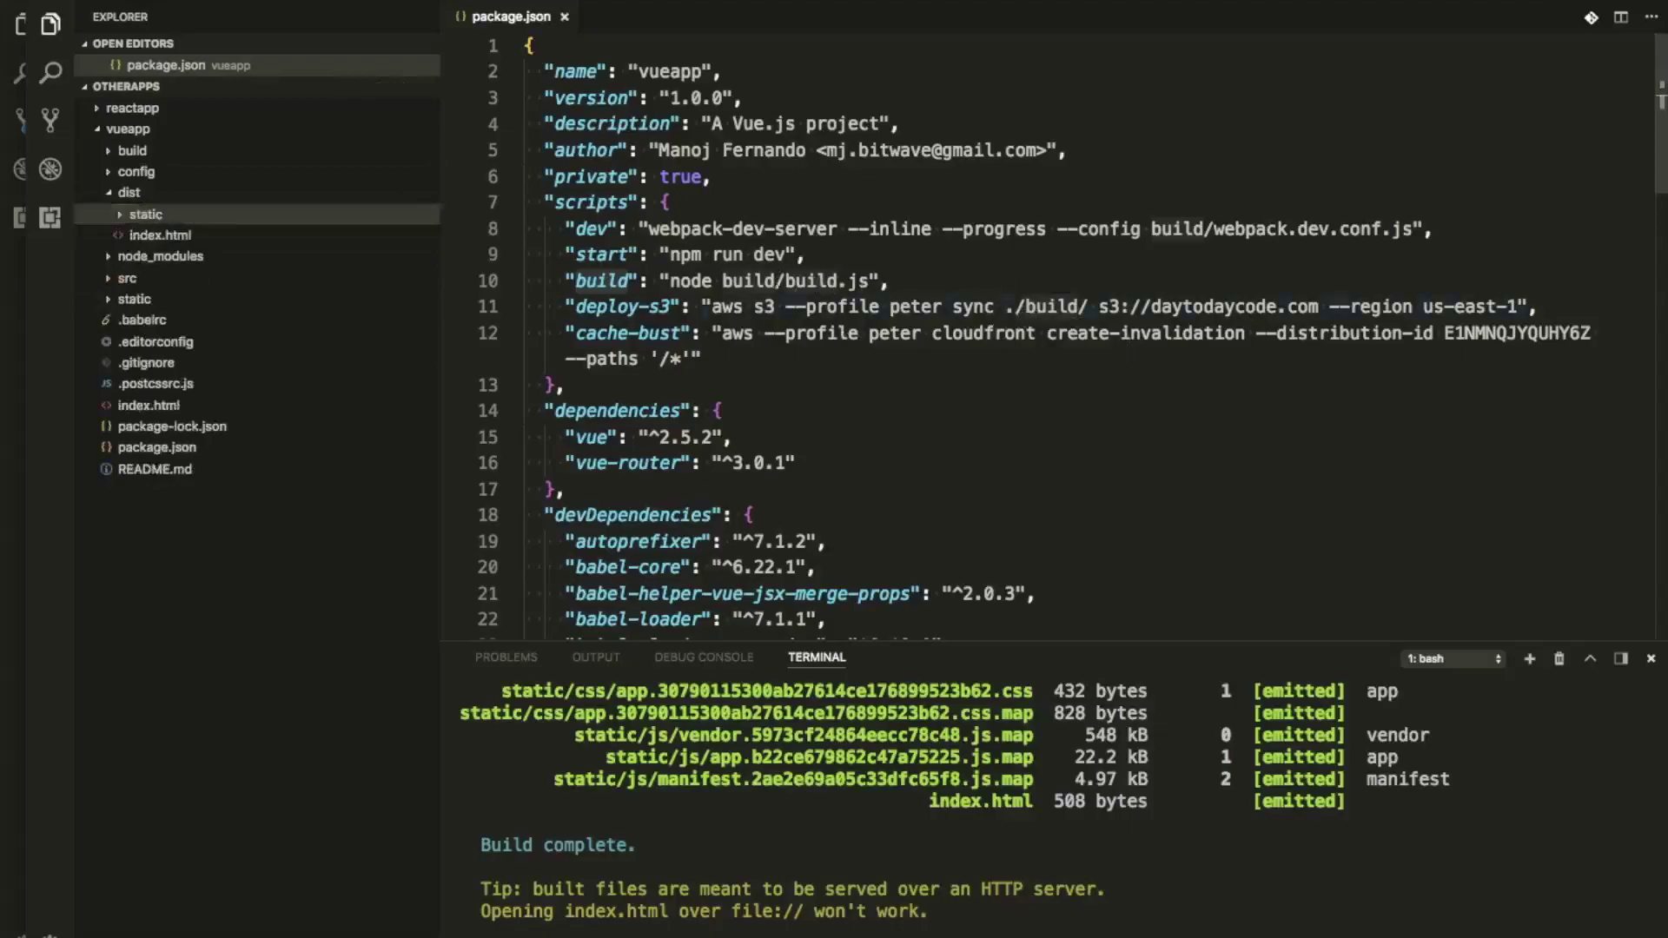
left_click(1044, 304)
double_click(1044, 304)
type("dist")
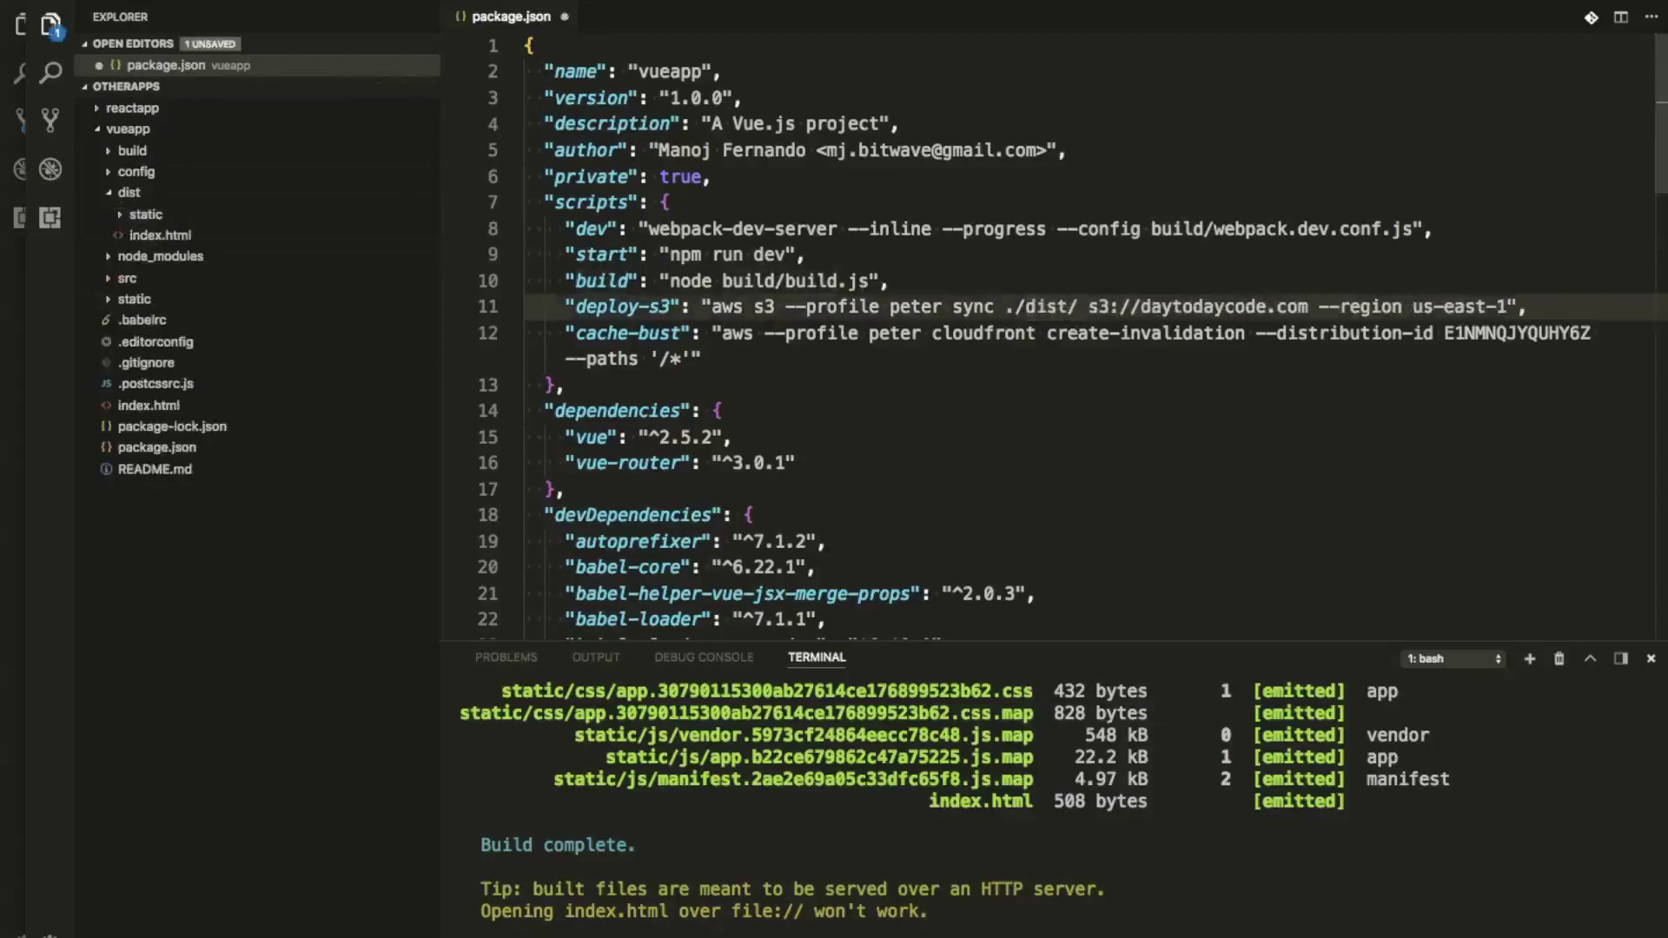
key("ctrl+s")
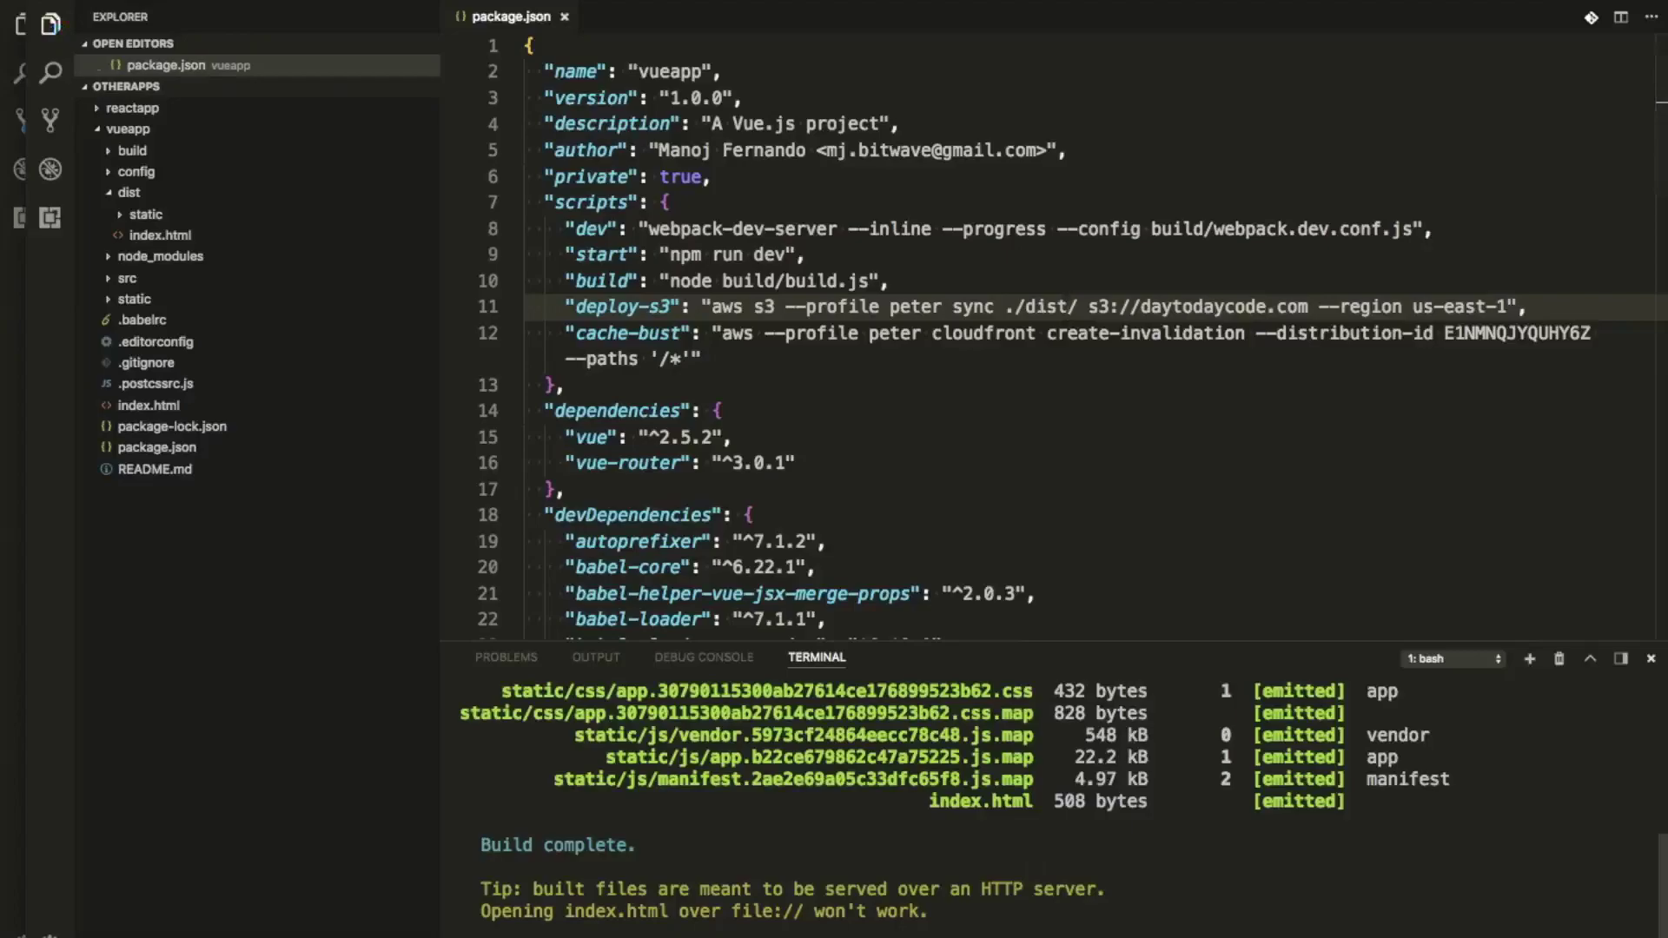
- Deploy the Vue build to the S3 bucket with the deploy-s3 script and invalidate the CloudFront cache with the cache-bust script
key("Return")
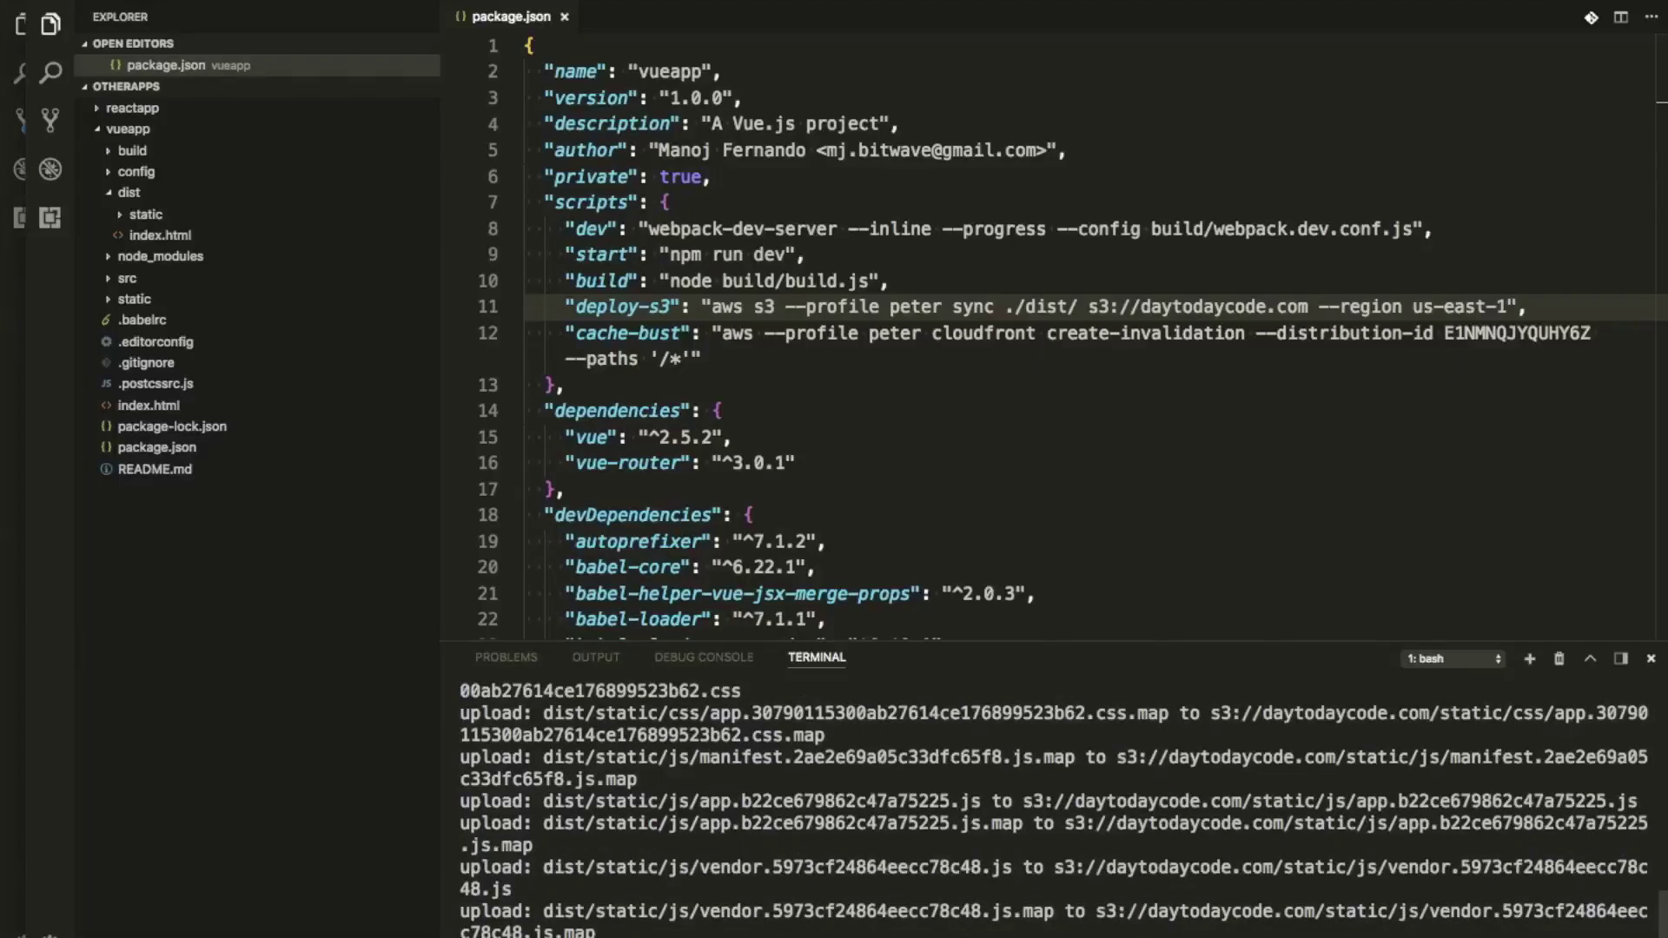
key("Return")
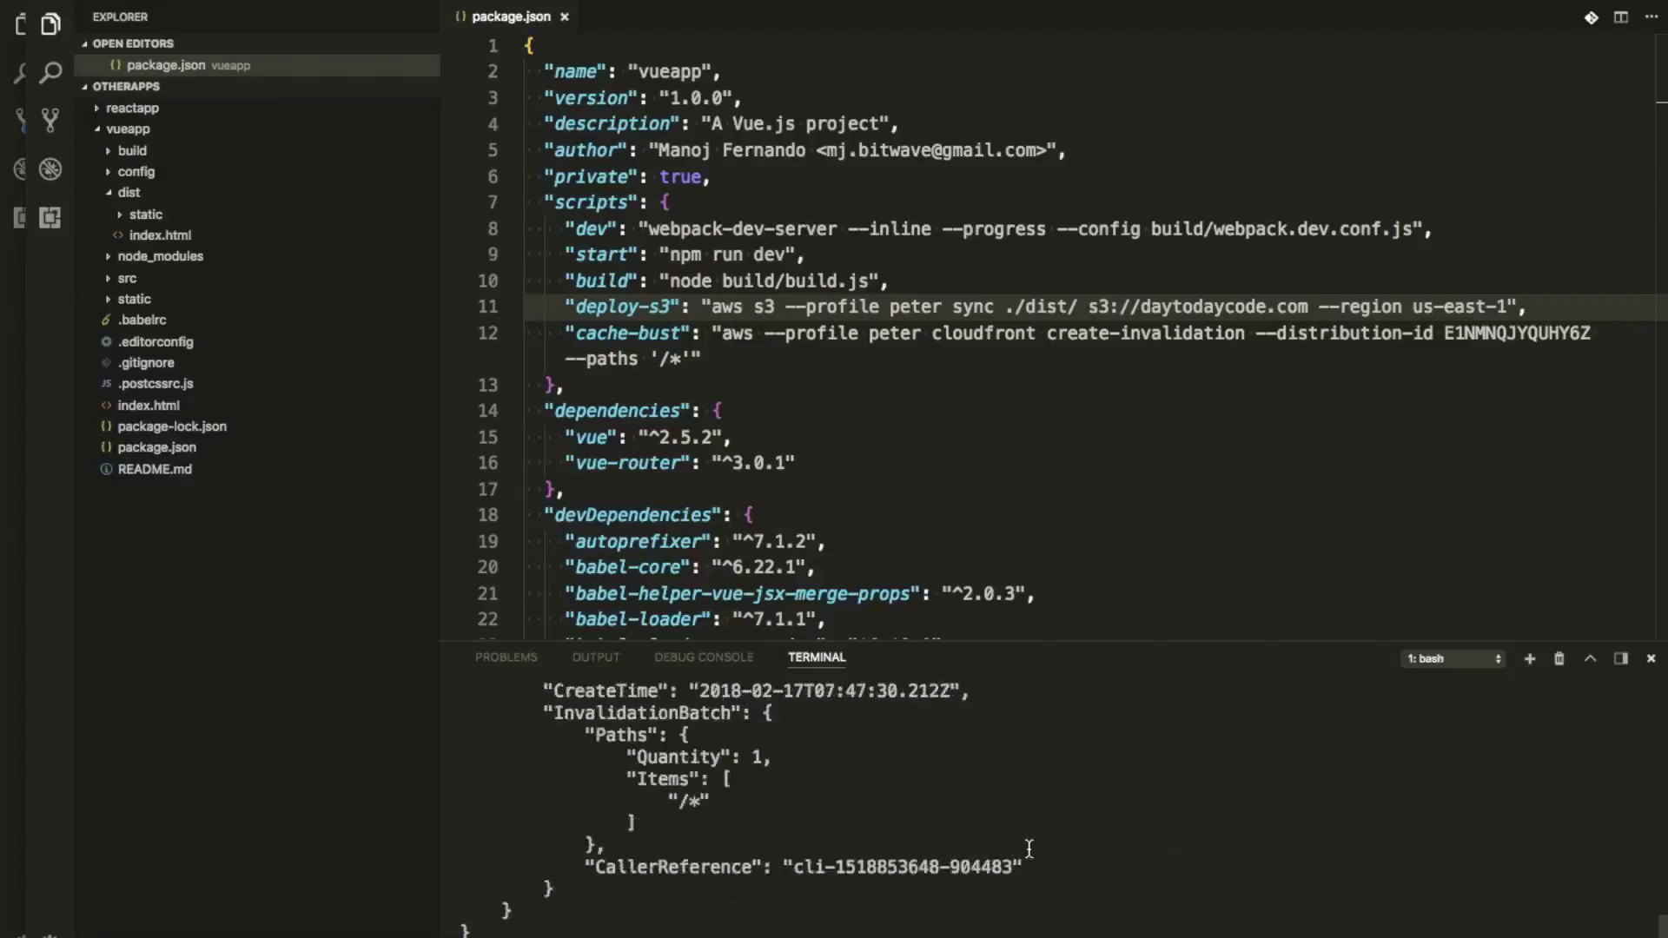
scroll(787, 809, "up", 2)
scroll(787, 809, "down", 1)
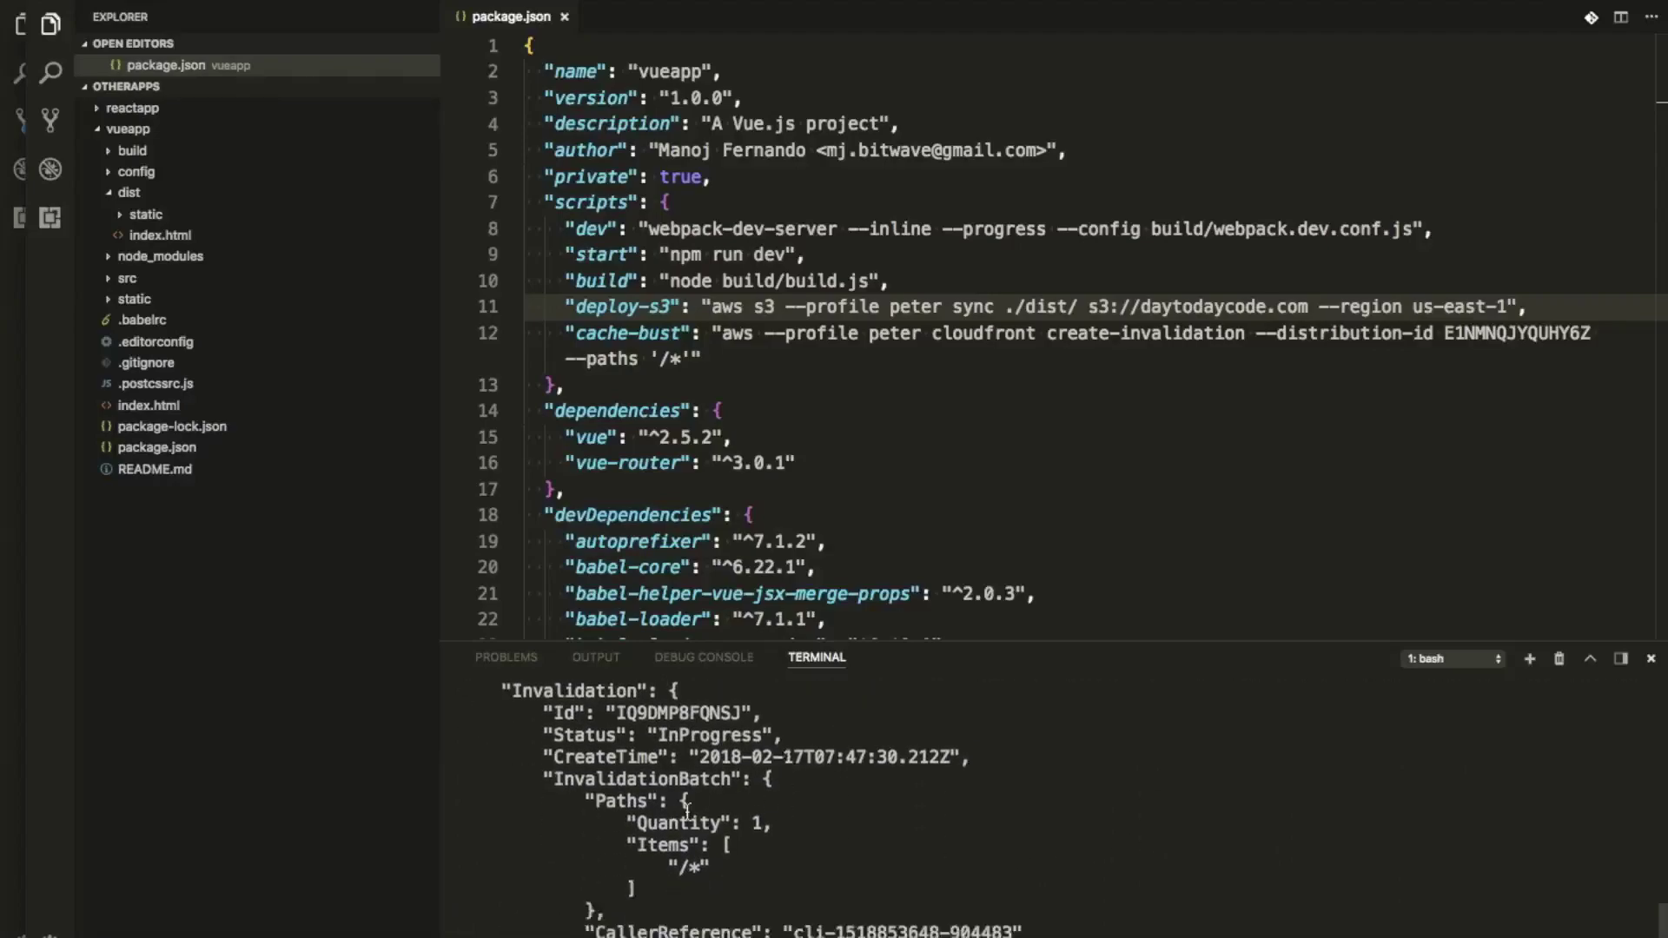
- Switch to Chrome and reload daytodaycode.com repeatedly to check for the deployed Vue app
mouse_move(904, 922)
left_click(734, 917)
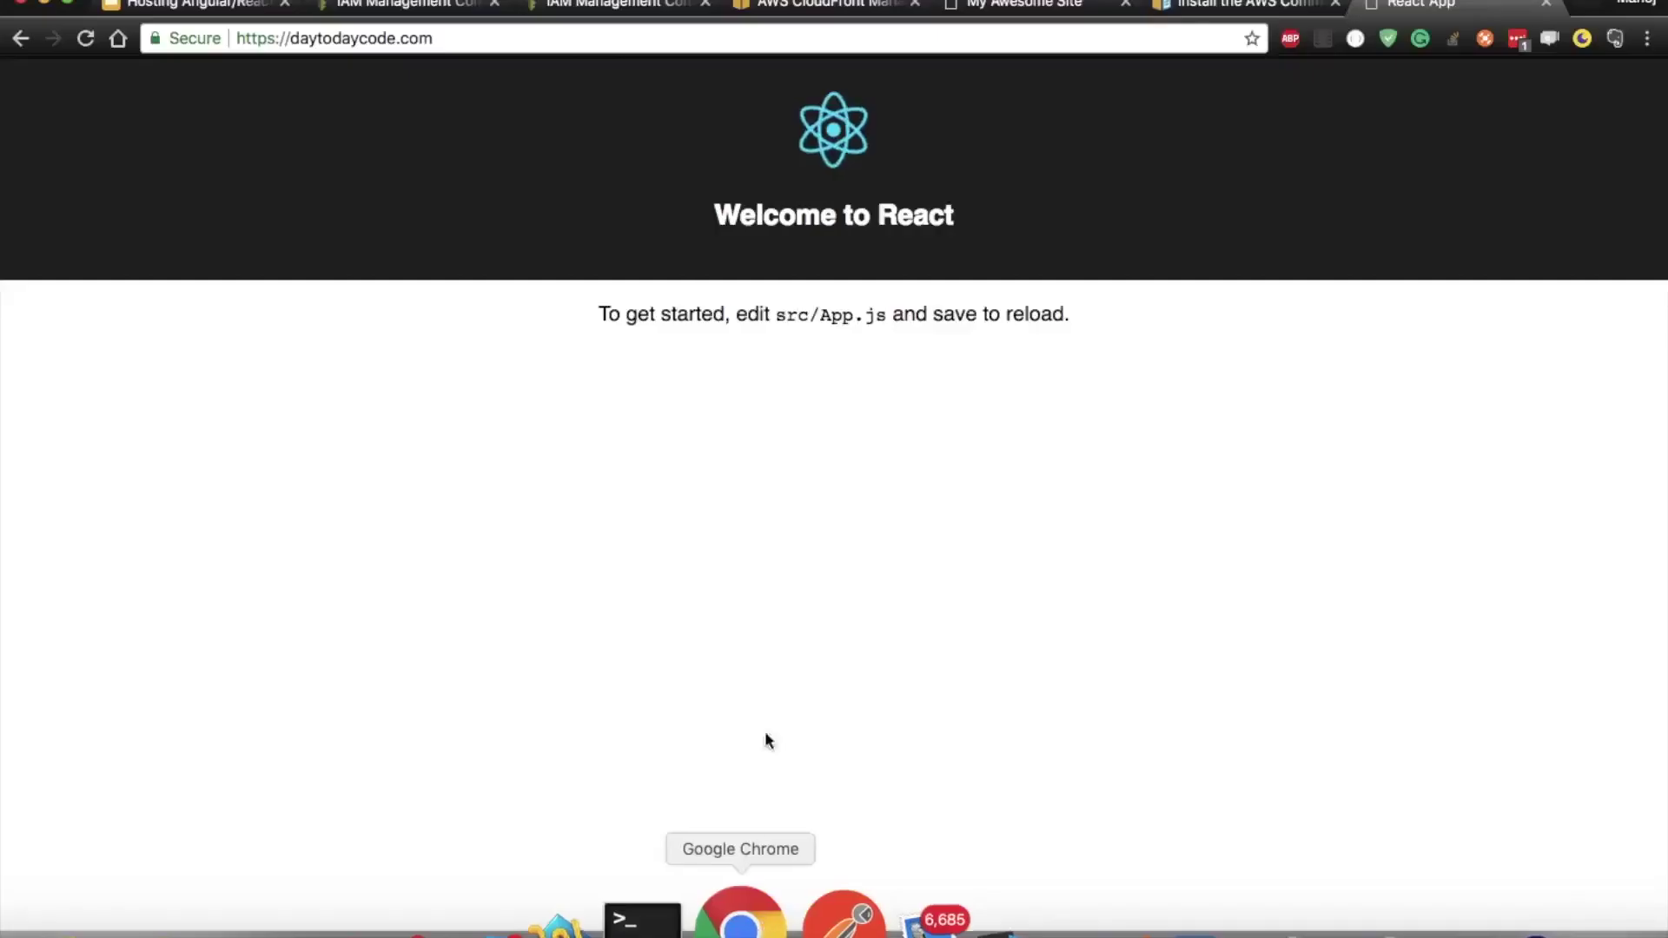
left_click(455, 40)
left_click(455, 40)
key("Return")
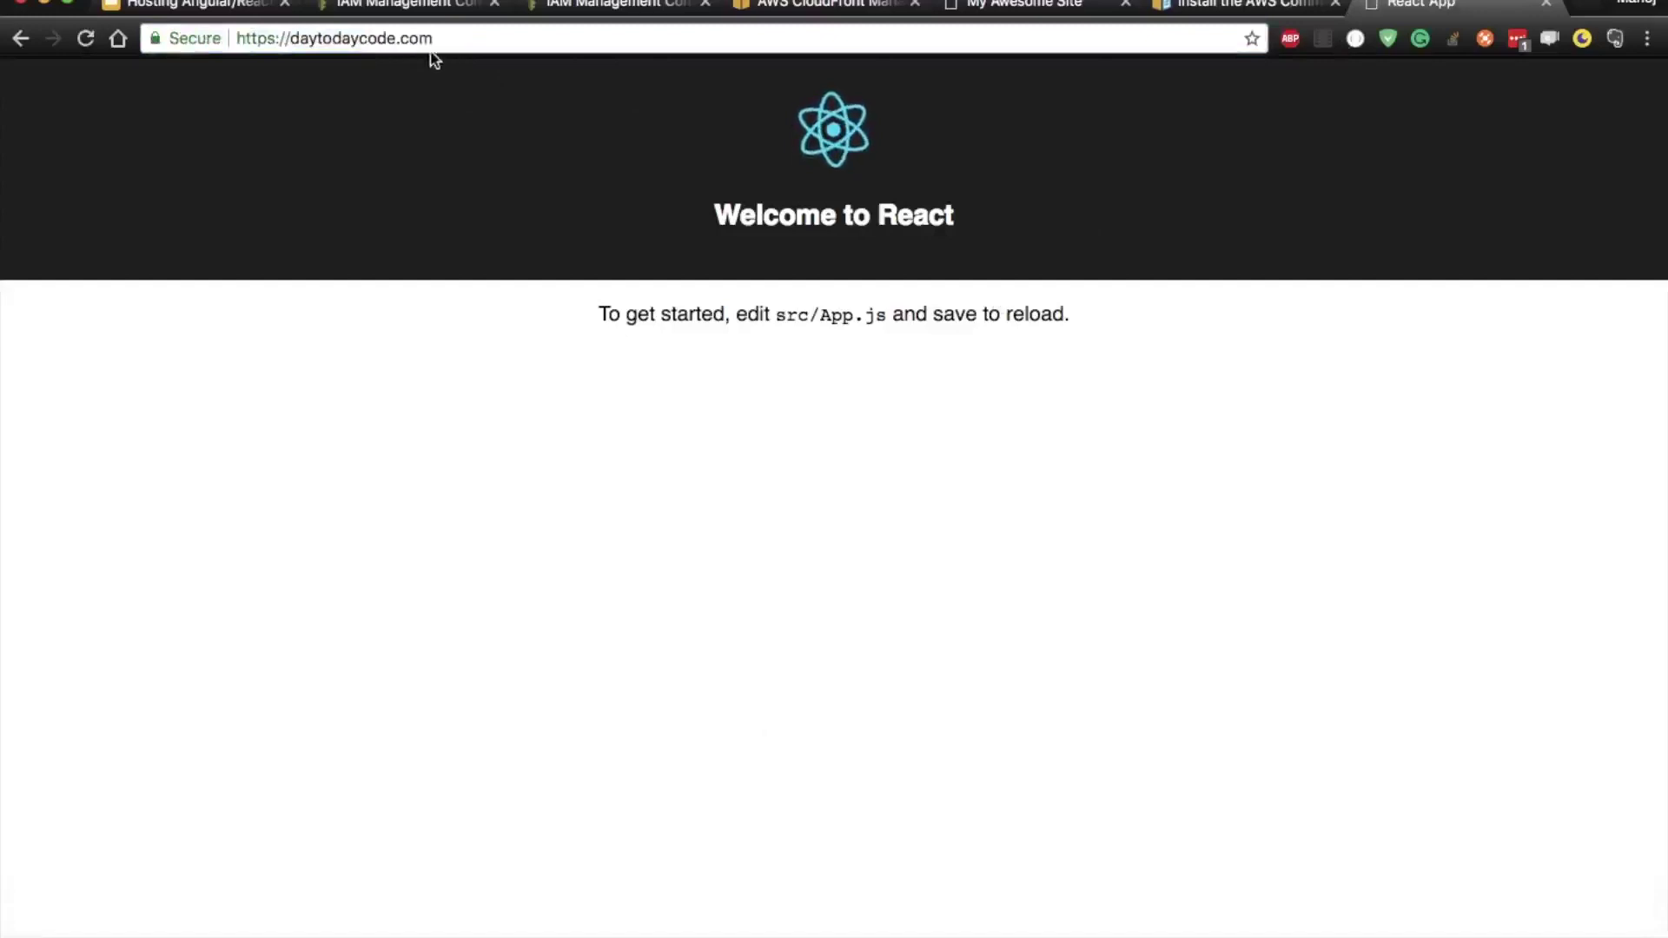
left_click(457, 44)
left_click(457, 43)
key("Return")
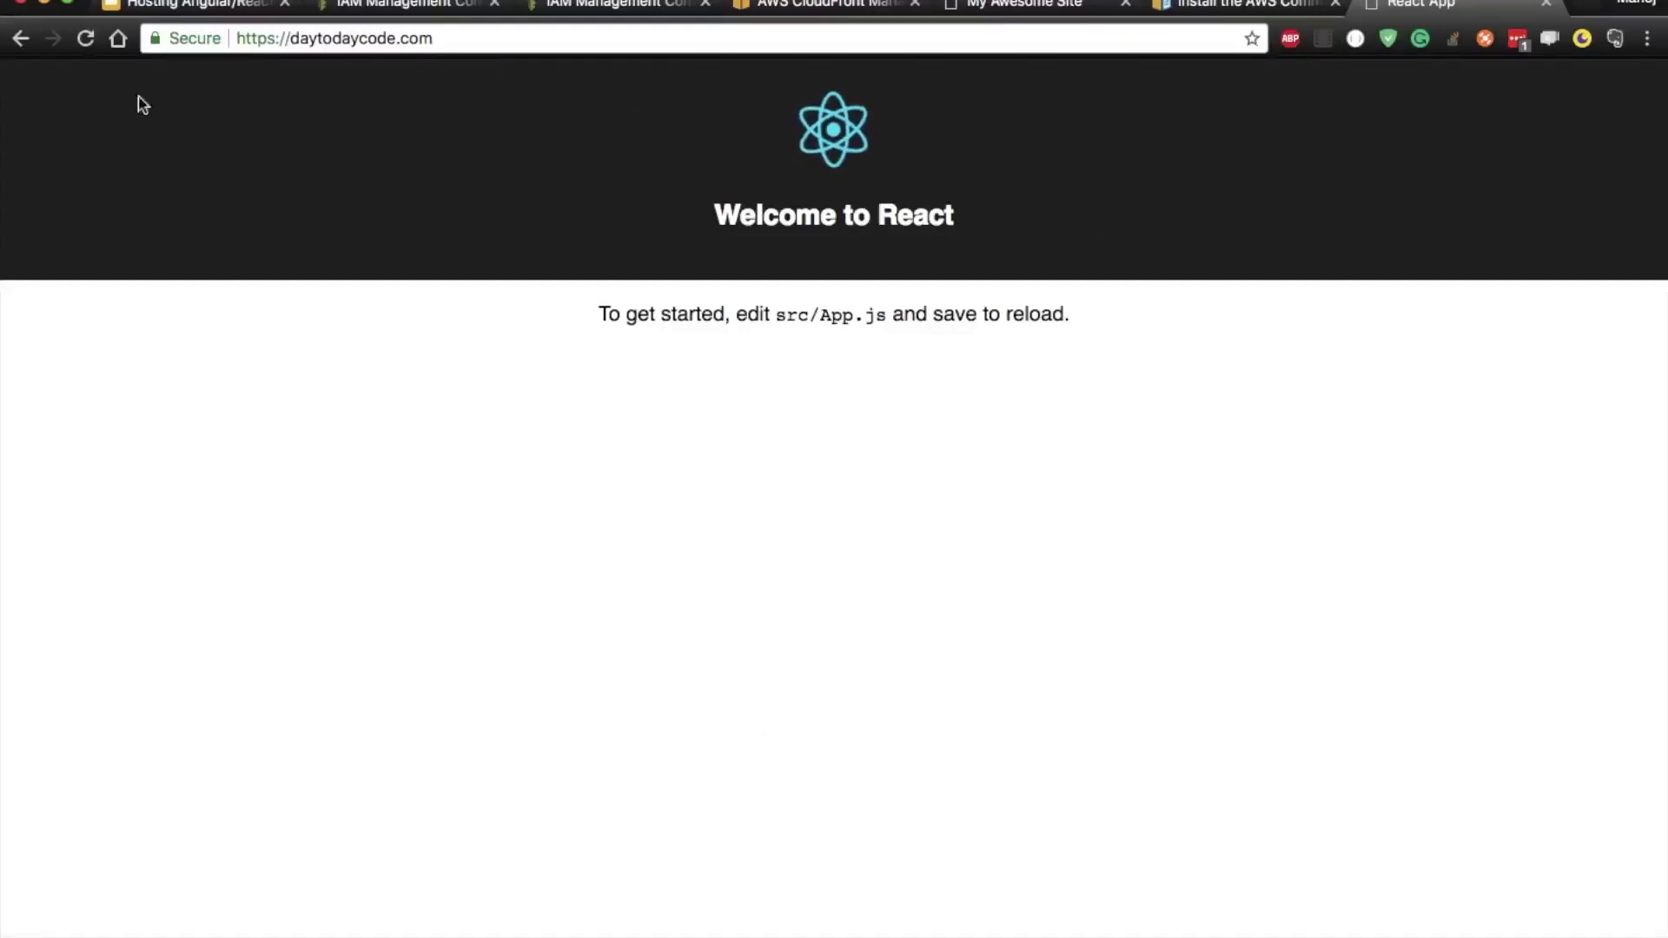
- Empty the browser cache and hard reload daytodaycode.com with developer tools to check the live Vue app, and return to the hosting presentation
left_click(86, 39)
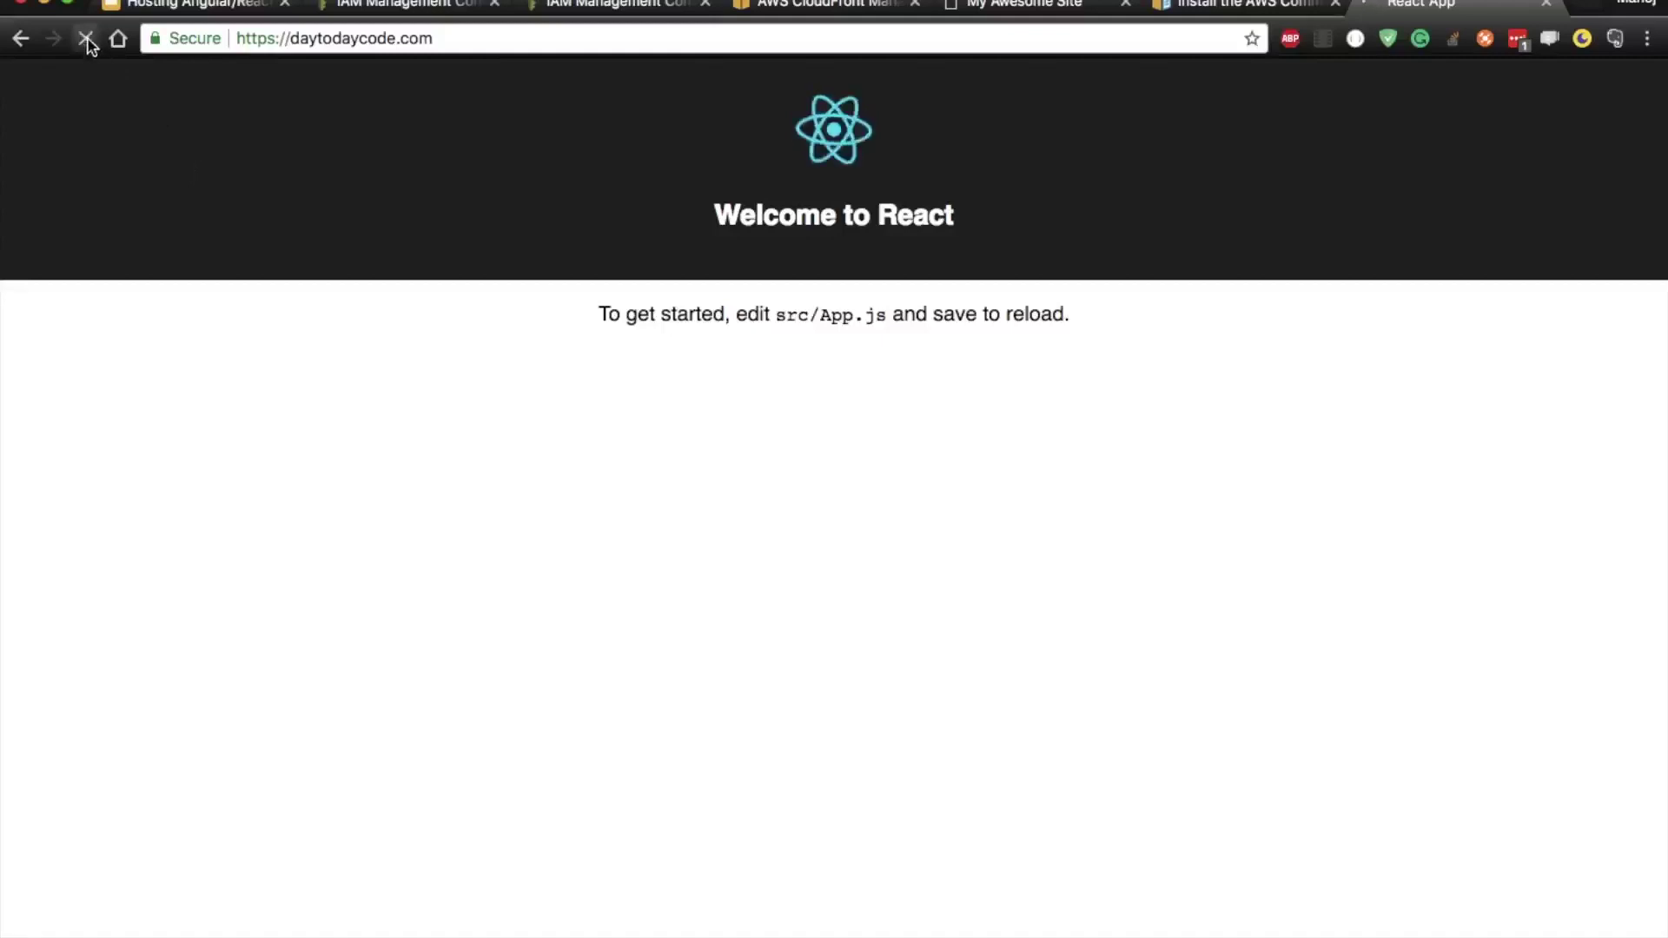
right_click(548, 565)
left_click(680, 867)
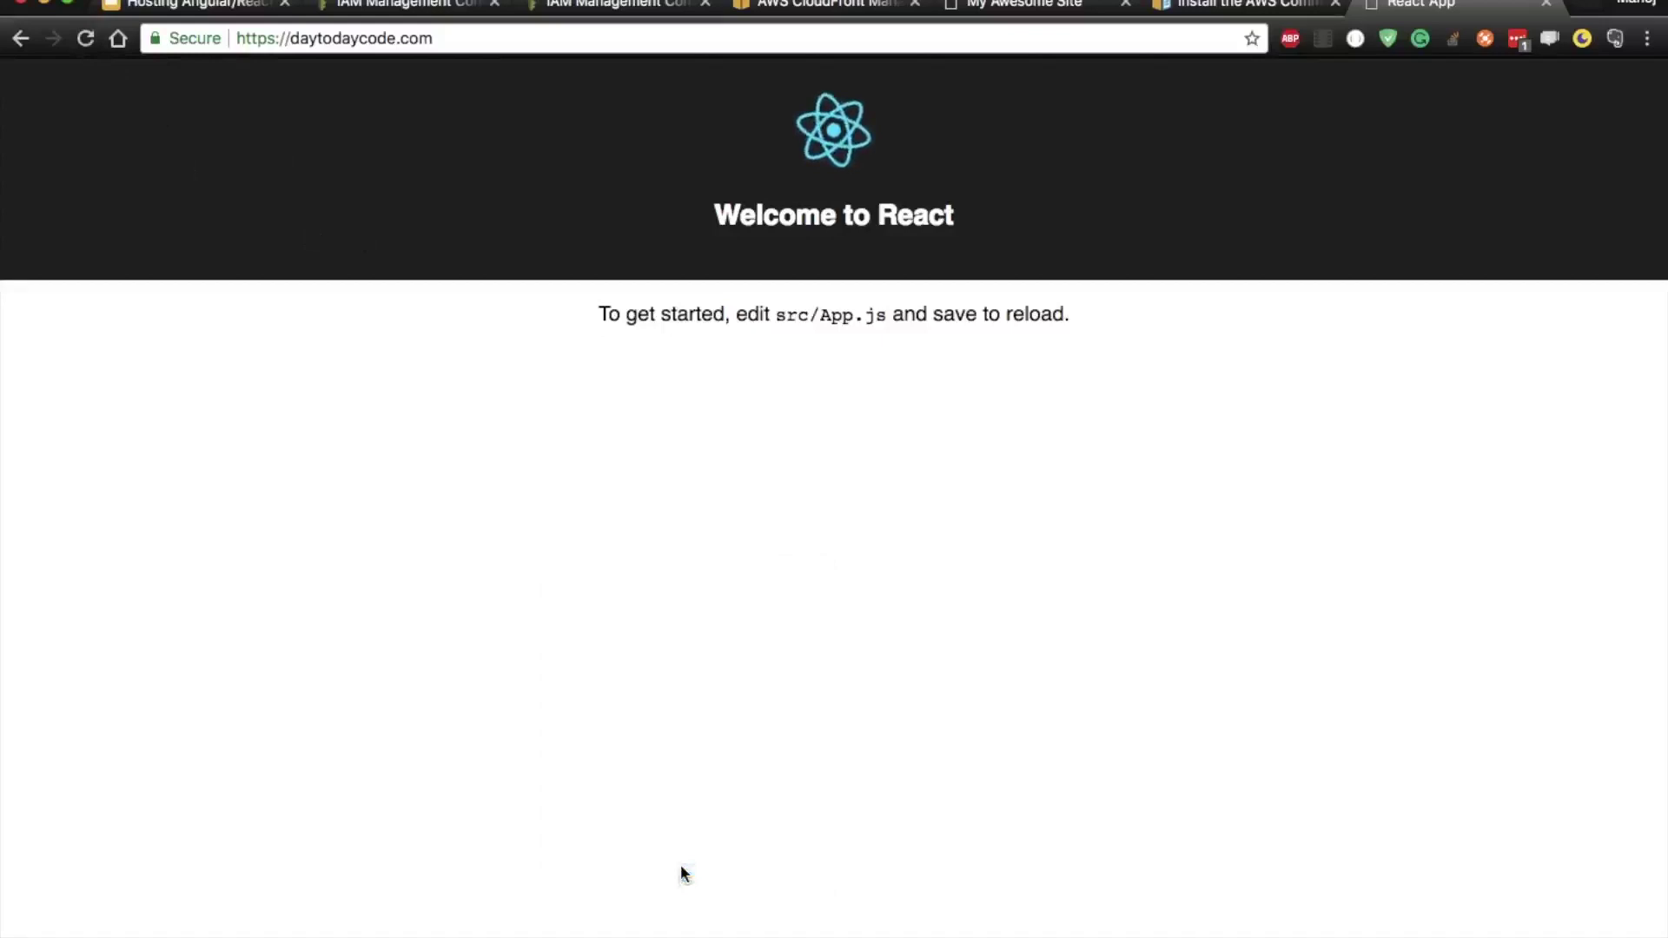
right_click(86, 39)
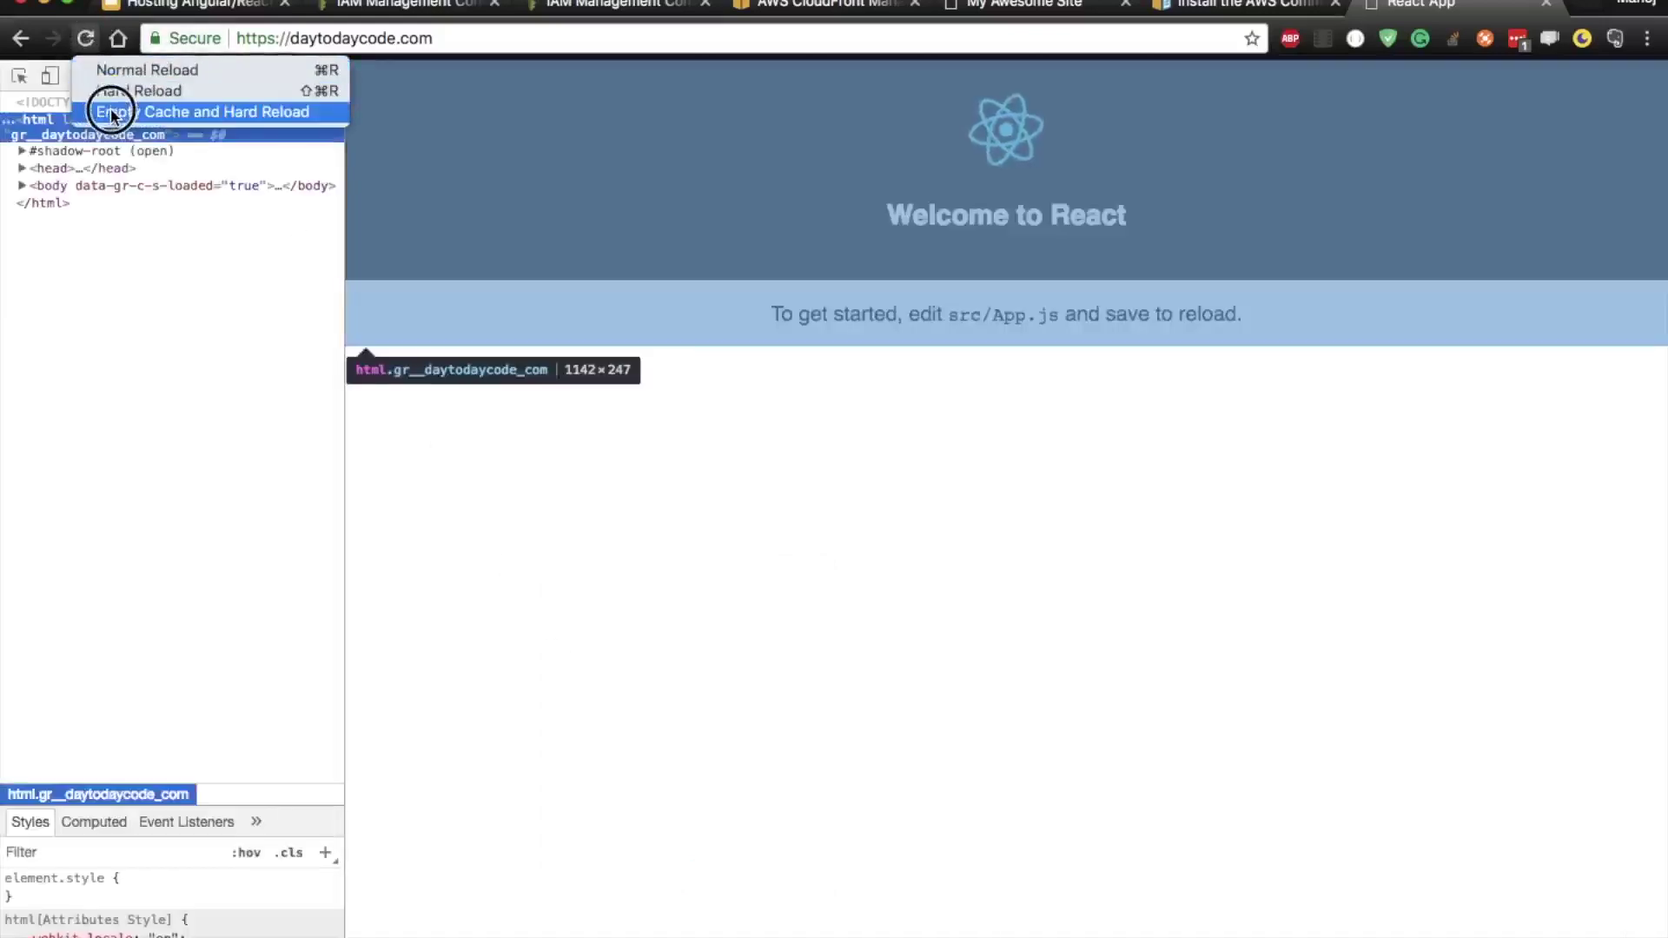
left_click(113, 112)
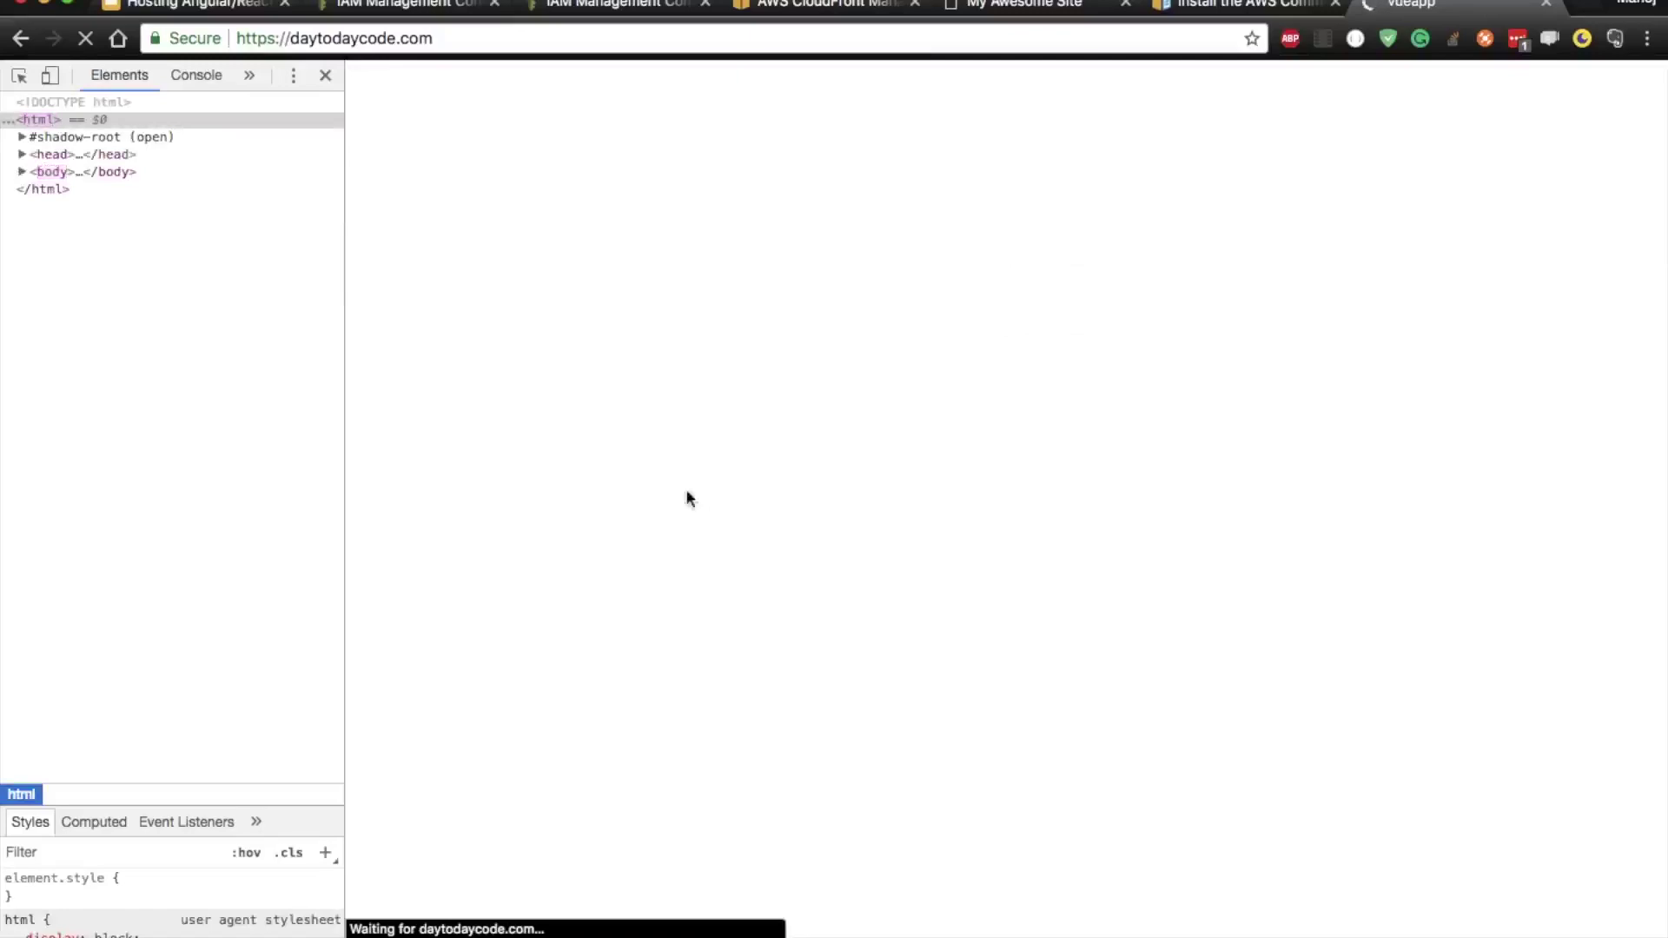
left_click(325, 76)
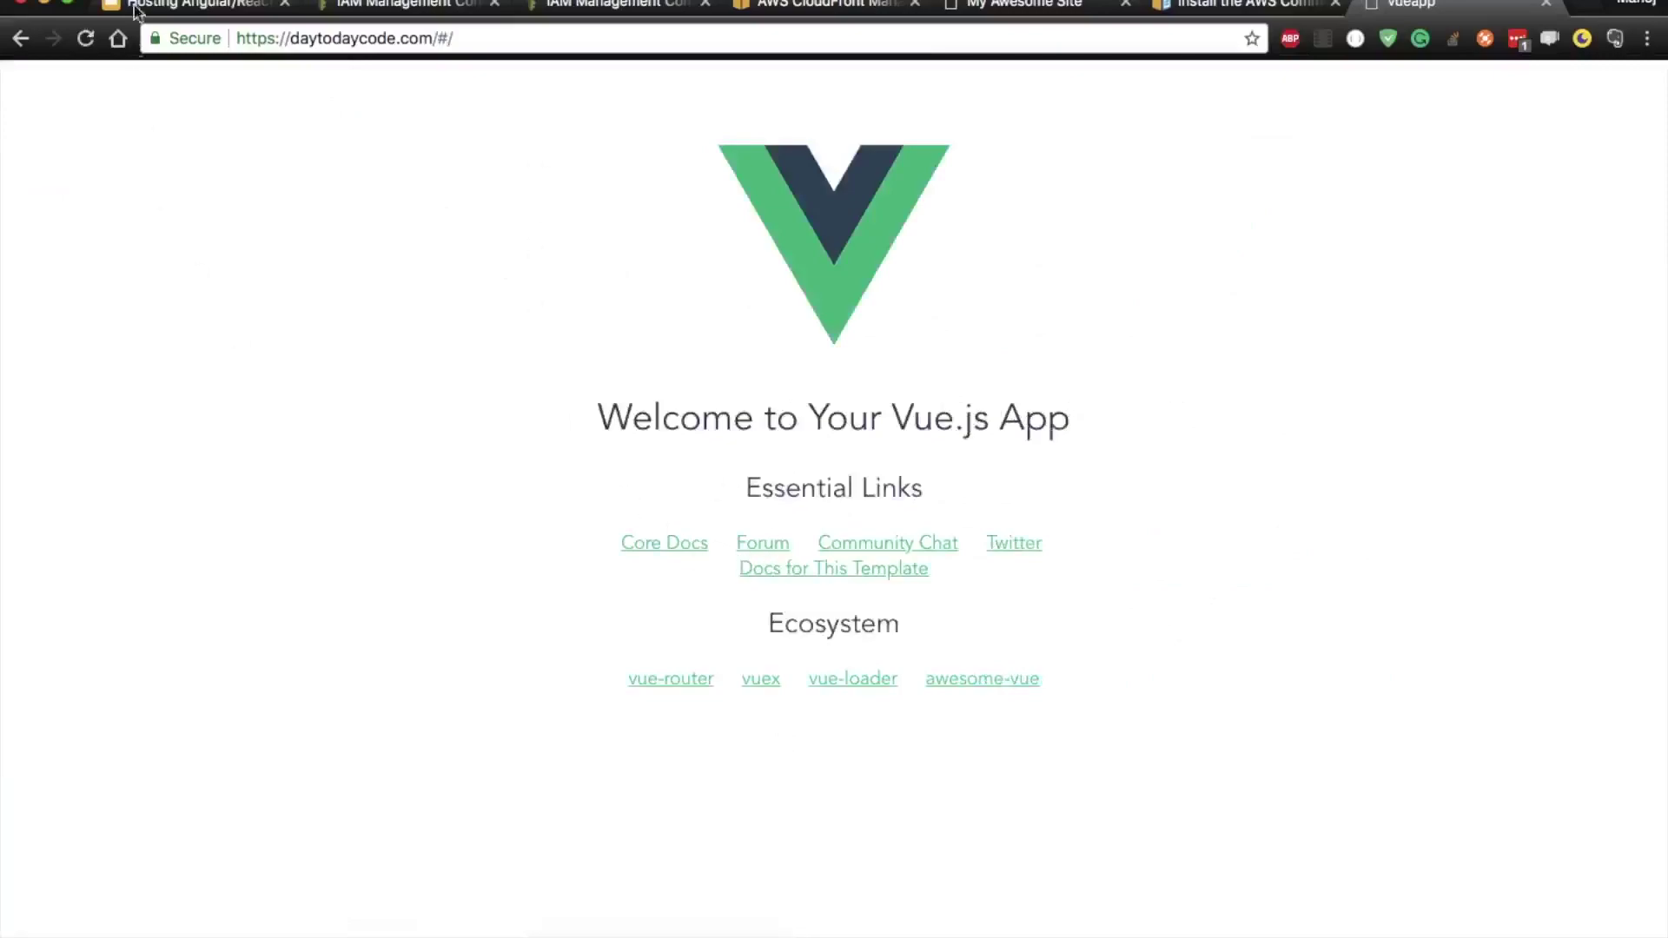
left_click(205, 7)
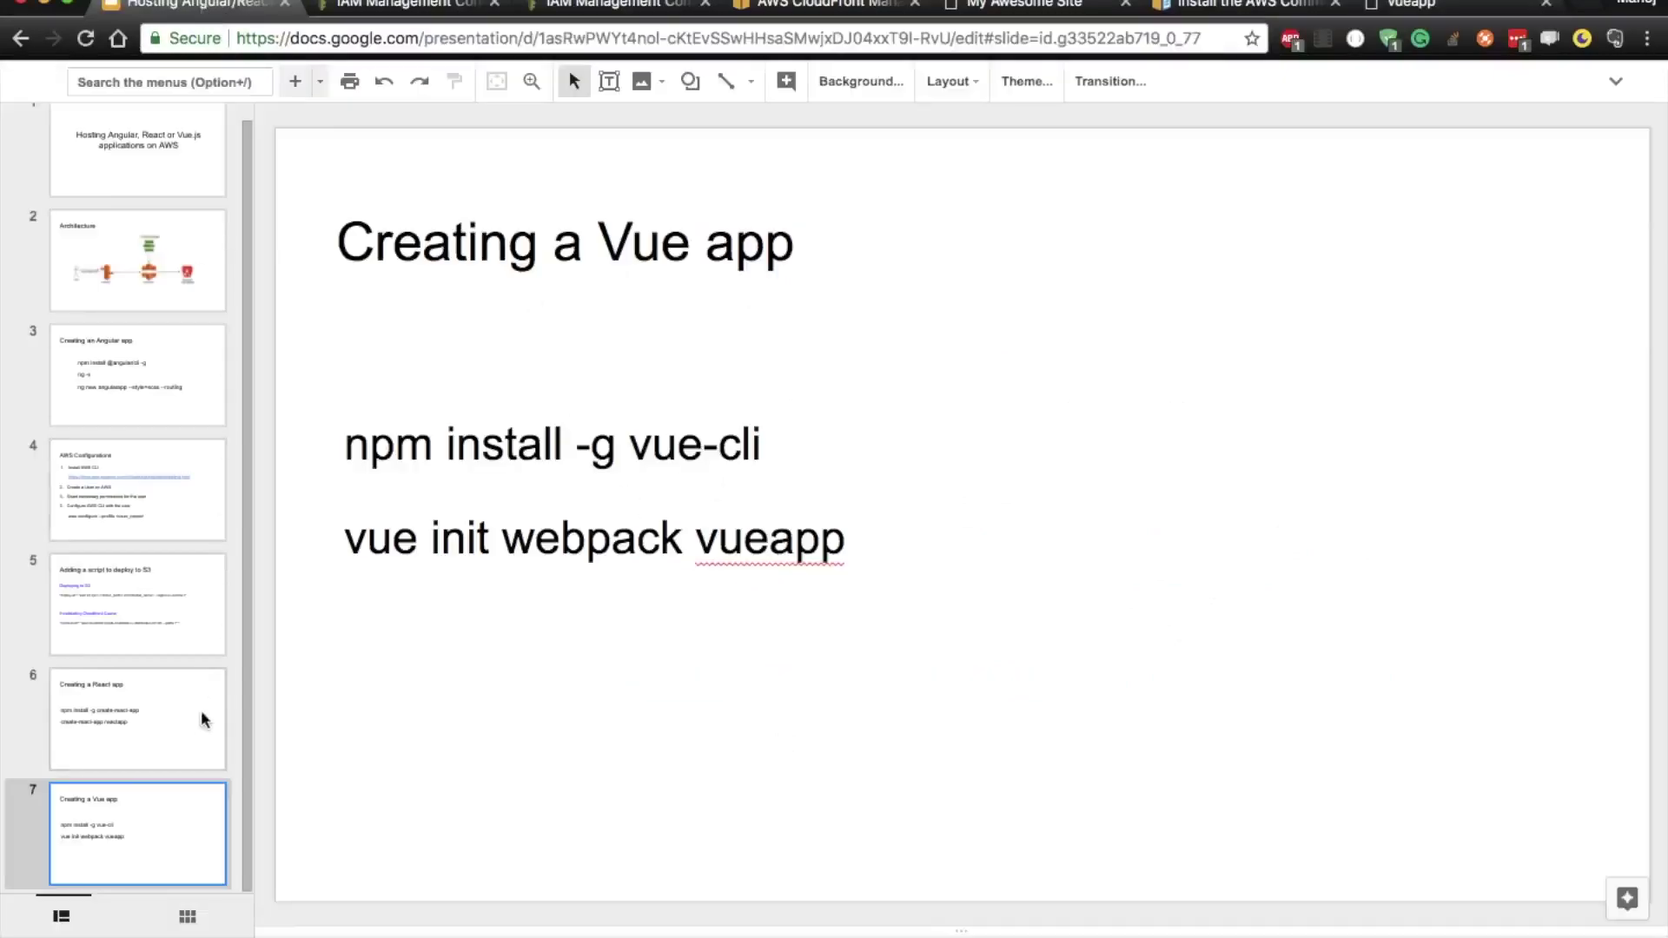